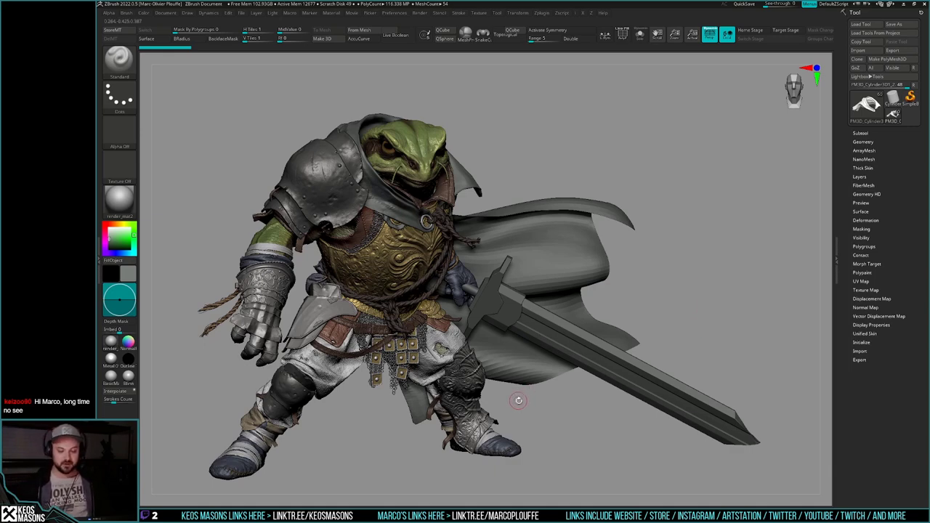
Step: Set the active colour to bright red so the uncoloured cloak and sword are displayed in red
{"action": "mouse_move", "coordinate": [533, 401]}
{"action": "left_mouse_down"}
{"action": "mouse_move", "coordinate": [458, 399]}
{"action": "mouse_move", "coordinate": [526, 393]}
{"action": "left_mouse_up"}
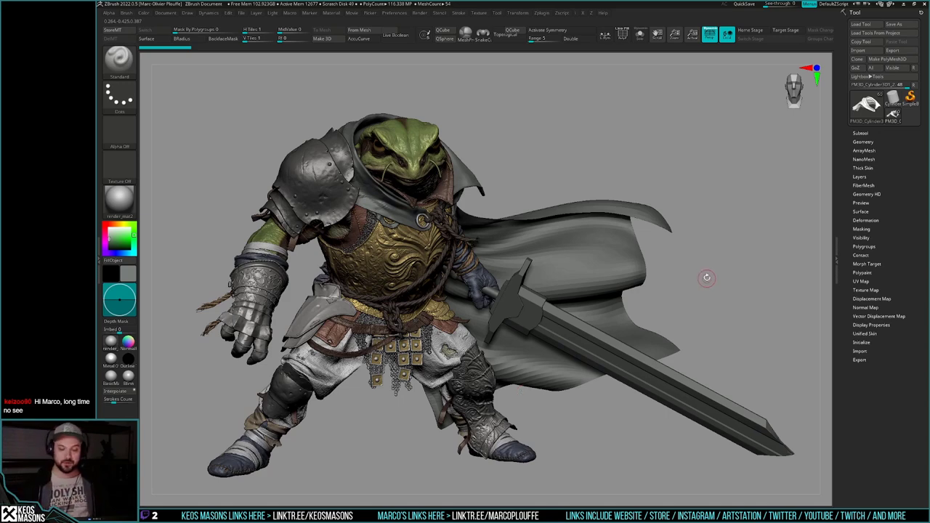
{"action": "mouse_move", "coordinate": [697, 293]}
{"action": "left_mouse_down"}
{"action": "mouse_move", "coordinate": [708, 288]}
{"action": "mouse_move", "coordinate": [693, 306]}
{"action": "left_mouse_up"}
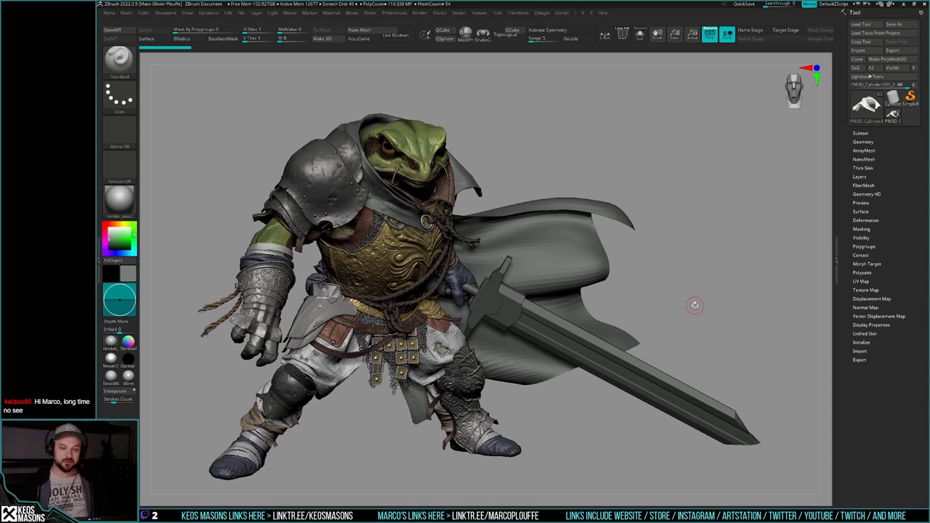
{"action": "key", "text": "space"}
{"action": "left_click", "coordinate": [602, 305]}
{"action": "left_click", "coordinate": [626, 328]}
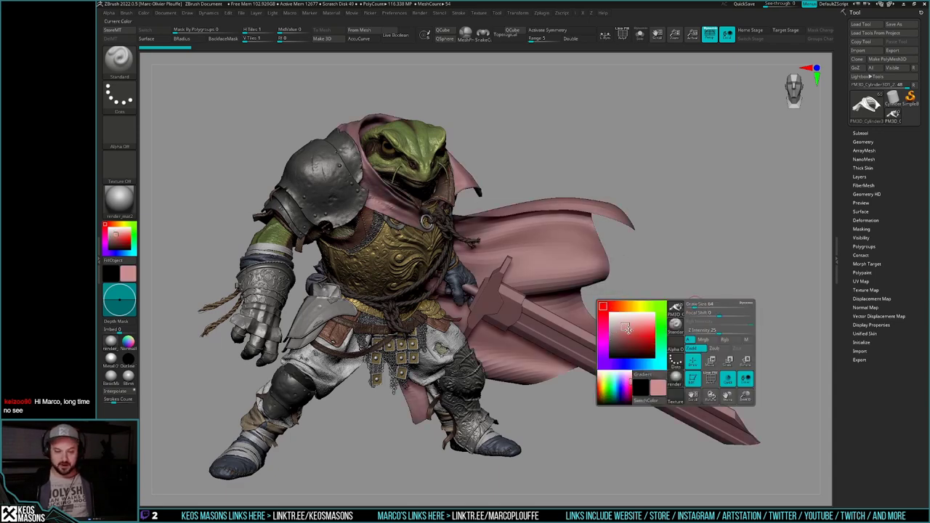
{"action": "left_click", "coordinate": [636, 335]}
{"action": "left_click", "coordinate": [643, 344]}
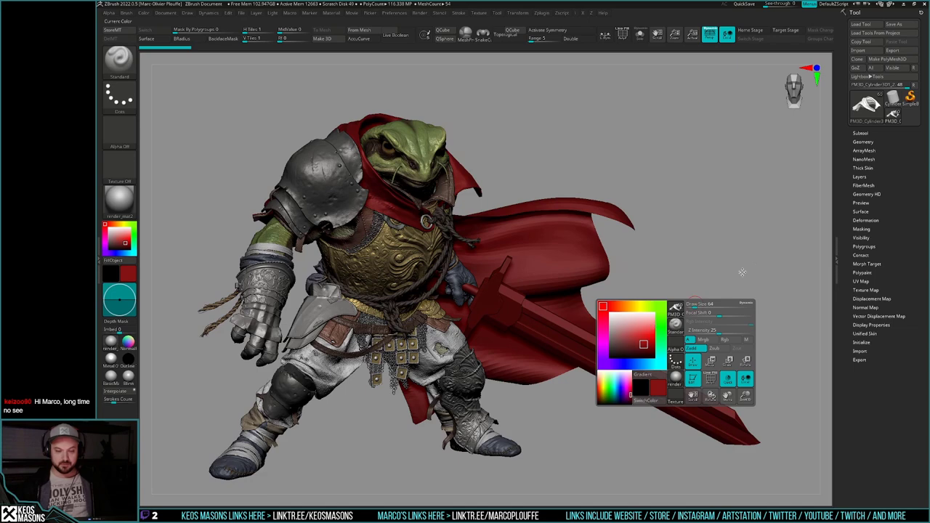
{"action": "key", "text": "space"}
{"action": "left_click", "coordinate": [669, 315]}
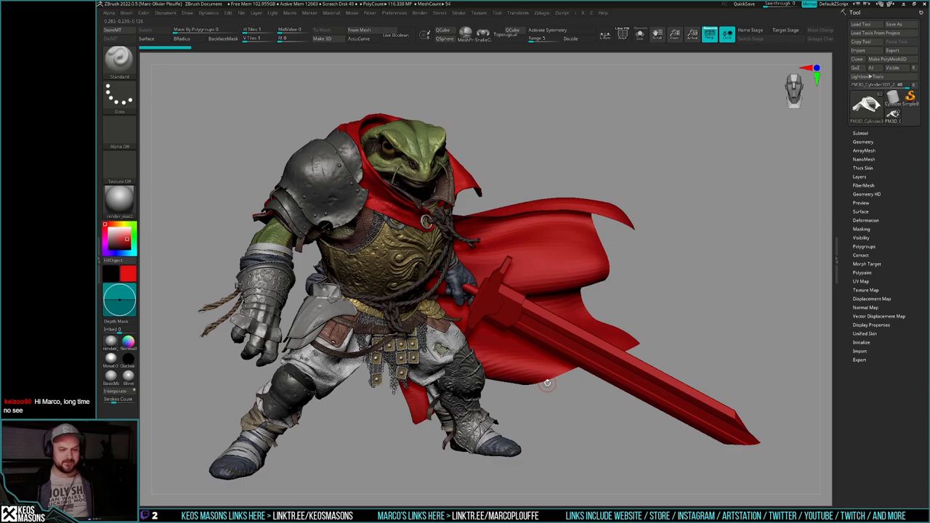
Step: Examine the armoured frog character from several angles, including the cloak, breastplate, waist and leg details
{"action": "mouse_move", "coordinate": [731, 289]}
{"action": "left_mouse_down"}
{"action": "mouse_move", "coordinate": [712, 288]}
{"action": "mouse_move", "coordinate": [727, 287]}
{"action": "left_mouse_up"}
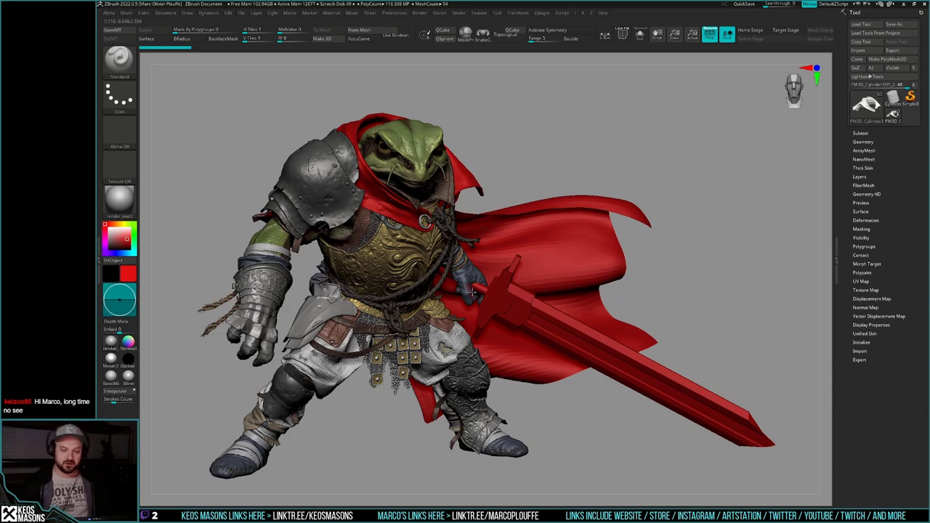
{"action": "left_click_drag", "start_coordinate": [708, 294], "coordinate": [686, 303]}
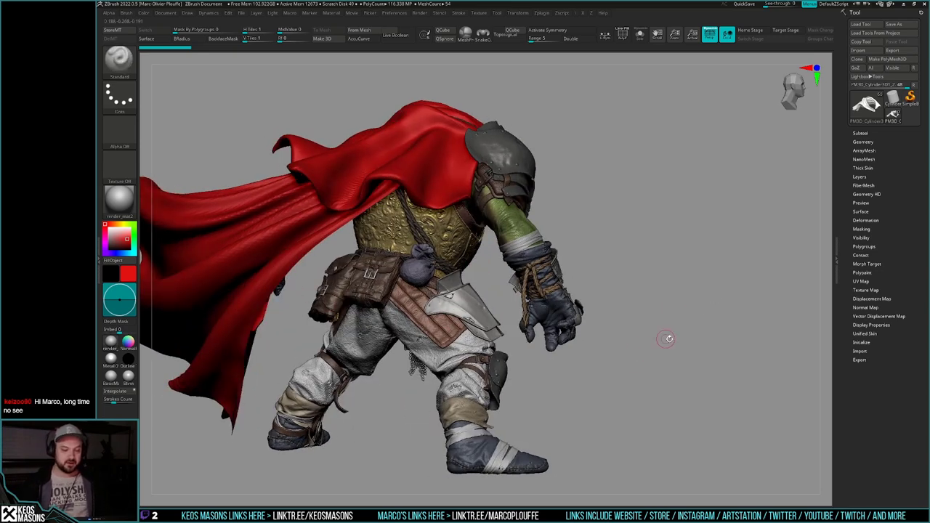
{"action": "left_click_drag", "start_coordinate": [668, 336], "coordinate": [629, 335]}
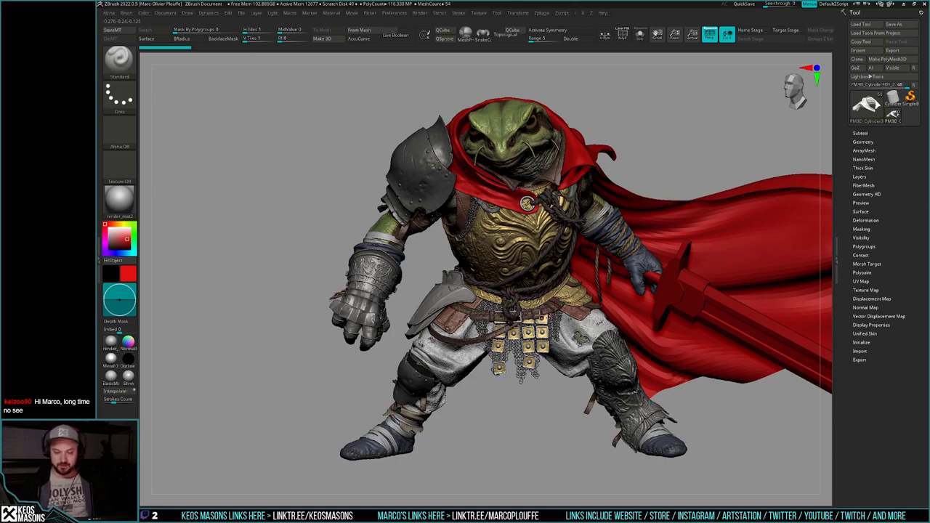
{"action": "right_click_drag", "start_coordinate": [532, 310], "coordinate": [501, 418], "text": "ctrl"}
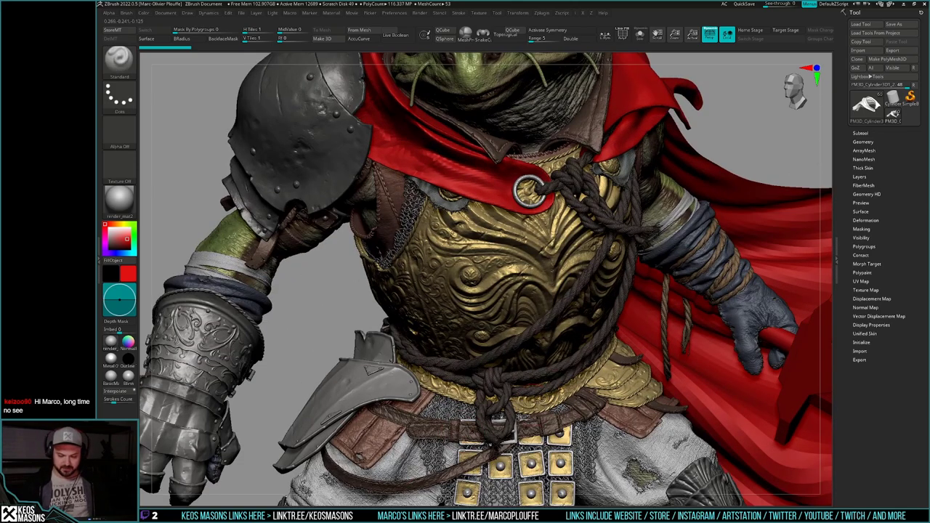
{"action": "mouse_move", "coordinate": [531, 451]}
{"action": "right_mouse_down", "text": "alt"}
{"action": "mouse_move", "coordinate": [521, 411]}
{"action": "mouse_move", "coordinate": [580, 362]}
{"action": "mouse_move", "coordinate": [558, 391]}
{"action": "right_mouse_up", "text": "alt"}
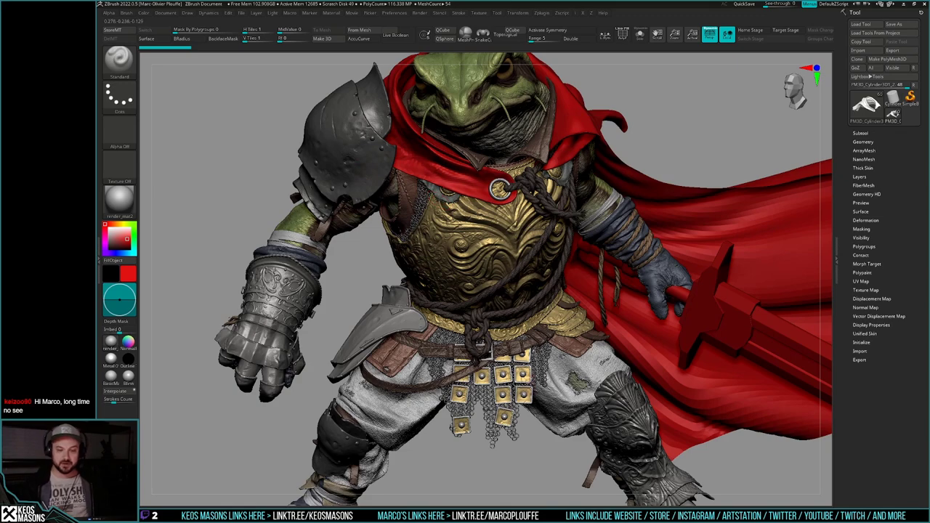
{"action": "right_click_drag", "start_coordinate": [532, 377], "coordinate": [535, 369]}
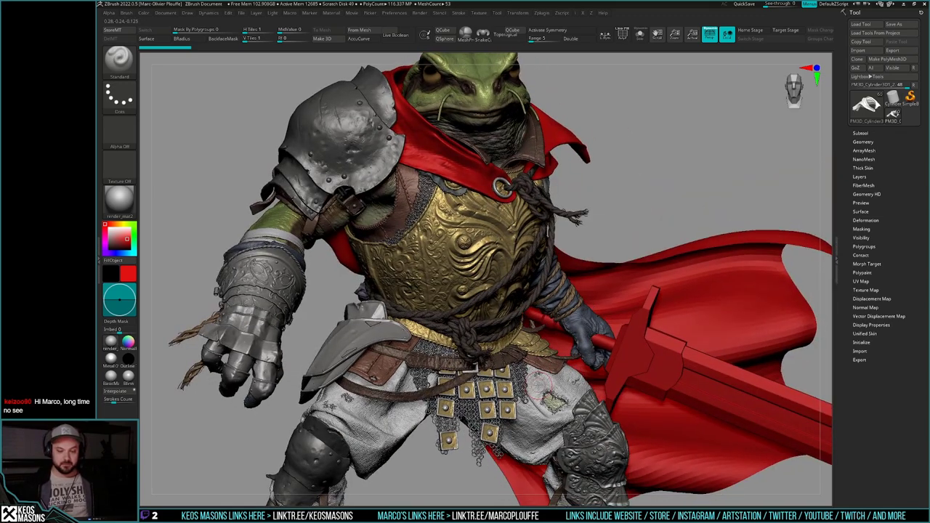
{"action": "right_click_drag", "start_coordinate": [534, 403], "coordinate": [537, 341], "text": "alt"}
{"action": "right_click_drag", "start_coordinate": [526, 427], "coordinate": [526, 382], "text": "alt"}
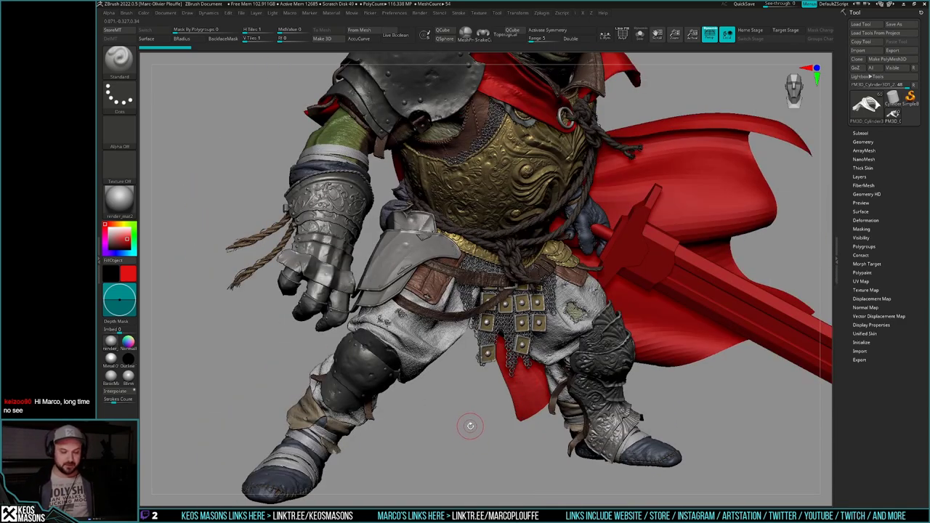
Step: Isolate the large shoulder armour and reveal its subtool and sculpting layer settings
{"action": "right_click_drag", "start_coordinate": [458, 90], "coordinate": [495, 289], "text": "alt"}
{"action": "left_click", "coordinate": [474, 261], "text": "alt"}
{"action": "key", "text": "alt+s"}
{"action": "right_click_drag", "start_coordinate": [495, 288], "coordinate": [523, 316], "text": "ctrl"}
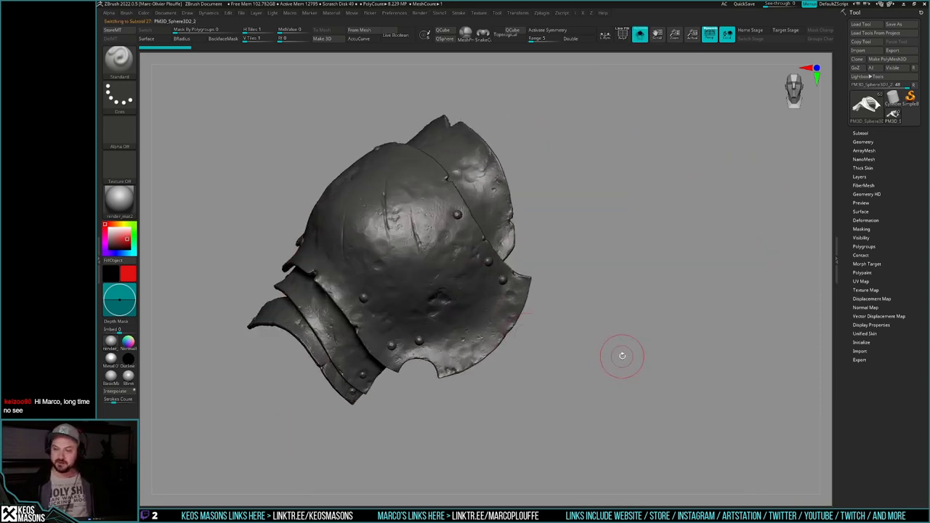
{"action": "left_click", "coordinate": [863, 177], "text": "shift"}
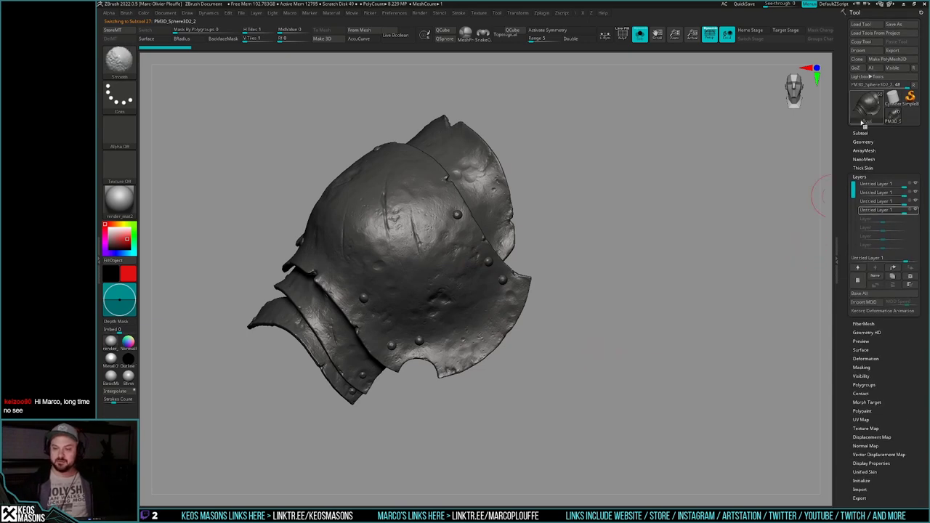
{"action": "left_click", "coordinate": [861, 132]}
{"action": "left_click_drag", "start_coordinate": [841, 186], "coordinate": [857, 103]}
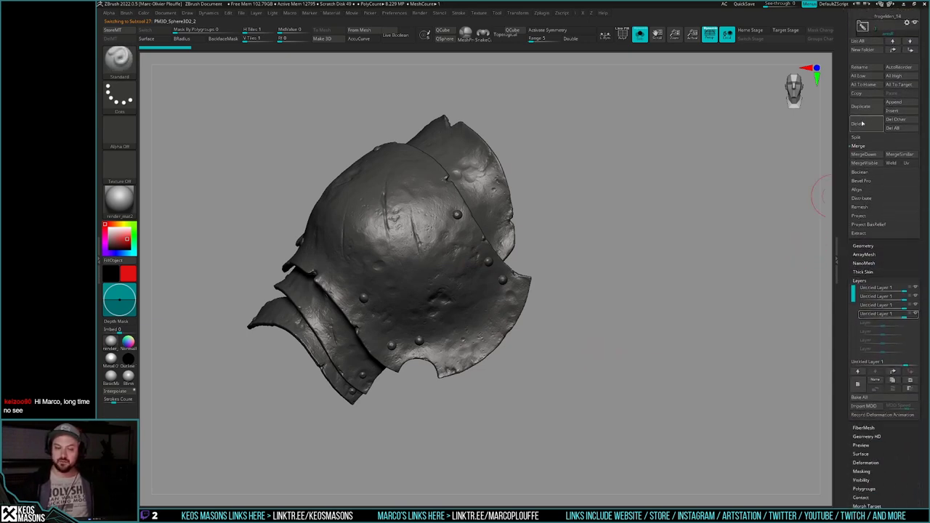
Step: Compare the shoulder armour's surface with the third and fourth layers hidden and the second layer switched off and on
{"action": "left_click", "coordinate": [916, 315]}
{"action": "left_click", "coordinate": [916, 305]}
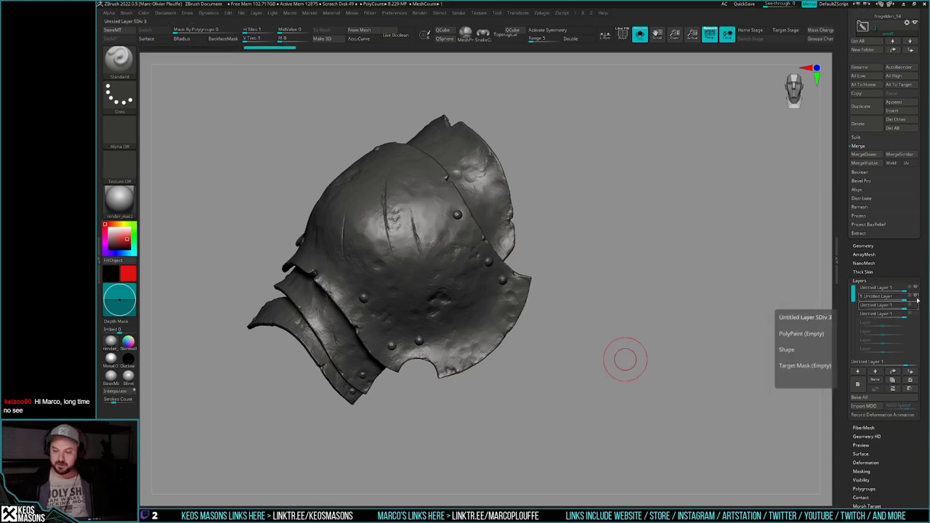
{"action": "left_click", "coordinate": [916, 298]}
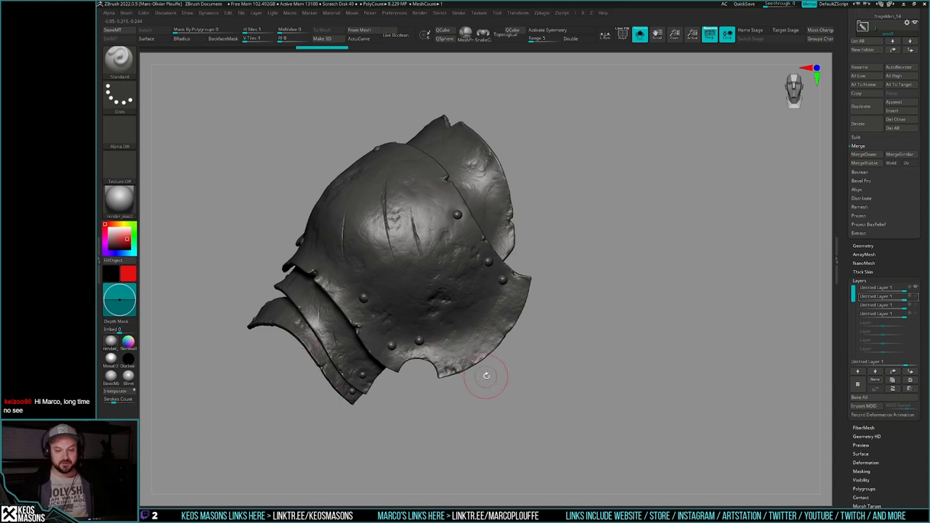
{"action": "left_click", "coordinate": [916, 297]}
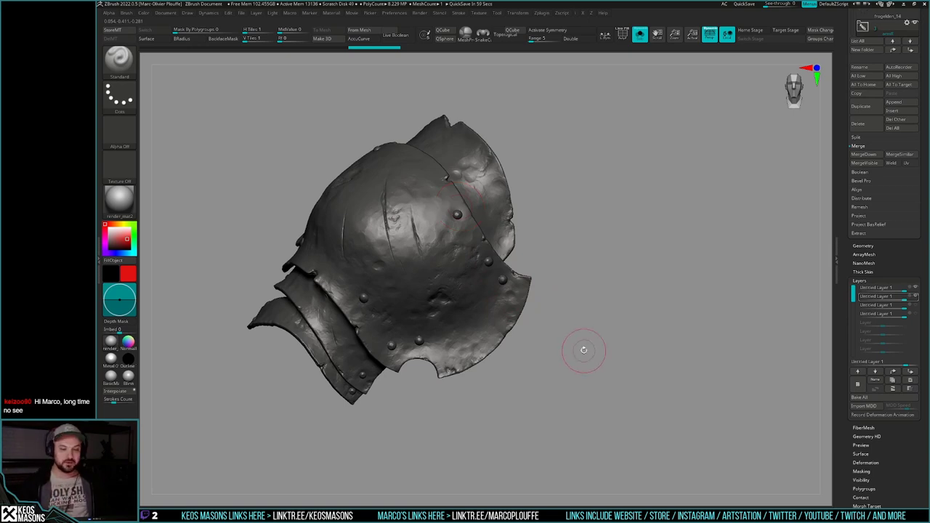
Step: Switch to the hPolish brush with a smaller draw size and assign Alpha 12 to it
{"action": "key", "text": "space"}
{"action": "left_click", "coordinate": [592, 312]}
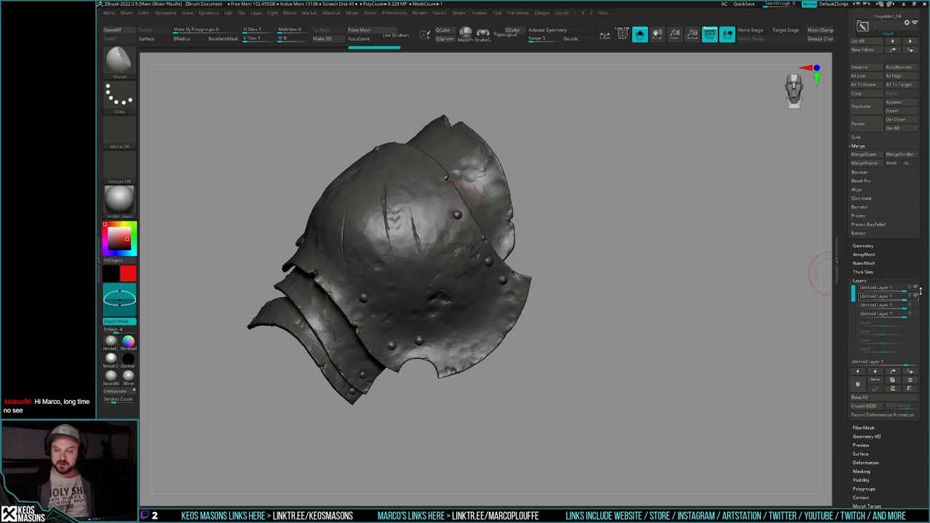
{"action": "right_click_drag", "start_coordinate": [587, 349], "coordinate": [711, 373], "text": "alt"}
{"action": "right_click_drag", "start_coordinate": [710, 373], "coordinate": [713, 436], "text": "ctrl"}
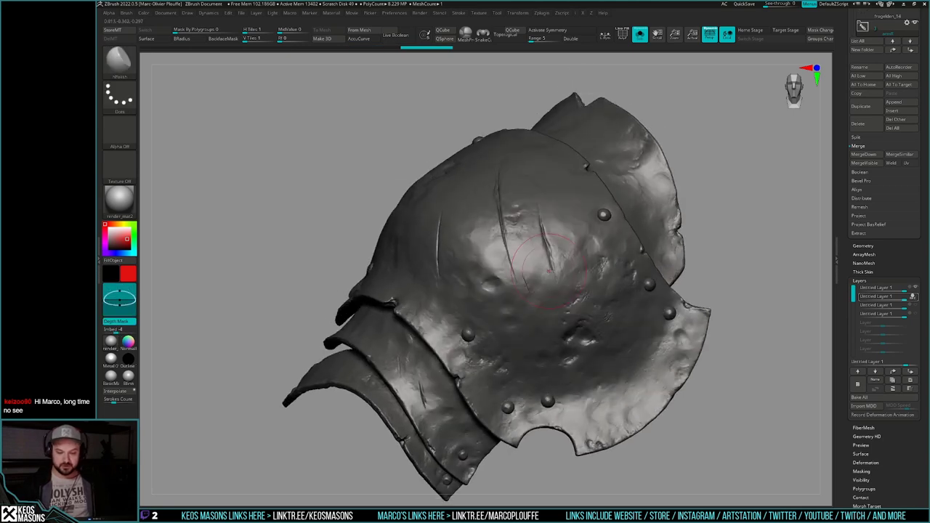
{"action": "key", "text": "space"}
{"action": "left_click_drag", "start_coordinate": [548, 271], "coordinate": [550, 270]}
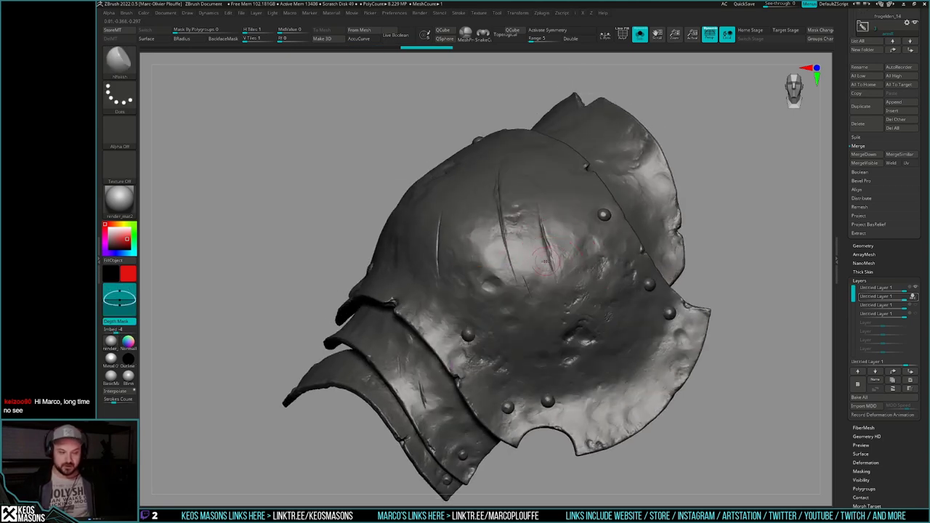
{"action": "left_click", "coordinate": [119, 131]}
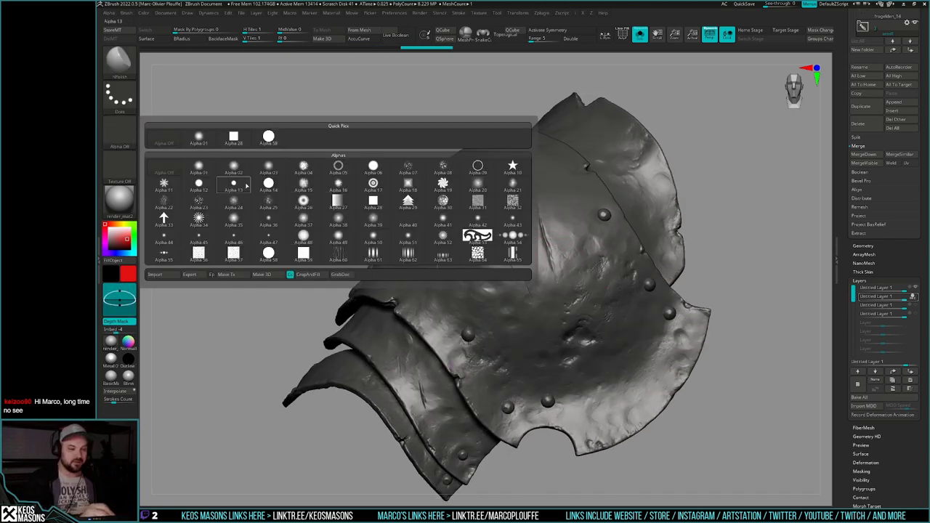
{"action": "left_click", "coordinate": [207, 185]}
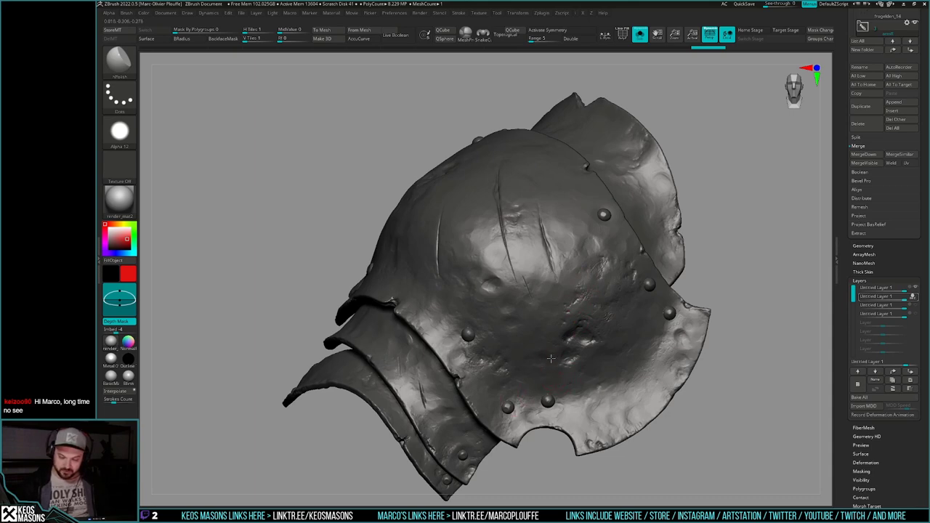
Step: Make the shoulder armour's third and fourth sculpting layers visible
{"action": "mouse_move", "coordinate": [656, 290]}
{"action": "right_mouse_down", "text": "ctrl"}
{"action": "mouse_move", "coordinate": [642, 256]}
{"action": "mouse_move", "coordinate": [632, 340]}
{"action": "mouse_move", "coordinate": [640, 358]}
{"action": "mouse_move", "coordinate": [623, 338]}
{"action": "right_mouse_up", "text": "ctrl"}
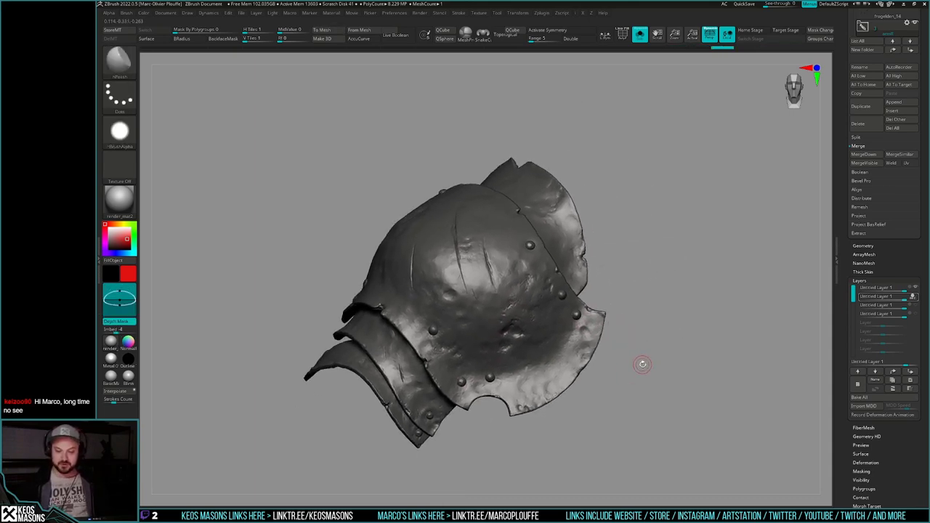
{"action": "left_click", "coordinate": [915, 309]}
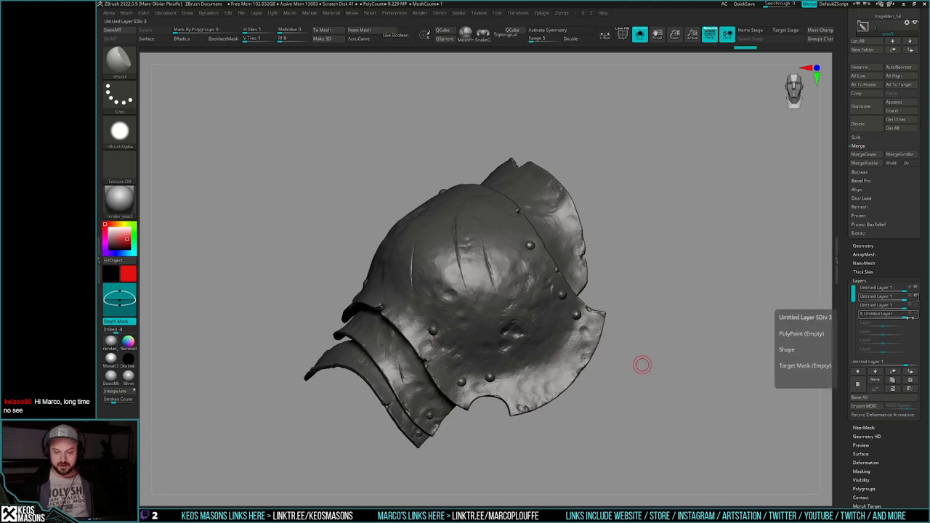
{"action": "left_click", "coordinate": [916, 308]}
{"action": "left_click", "coordinate": [915, 317]}
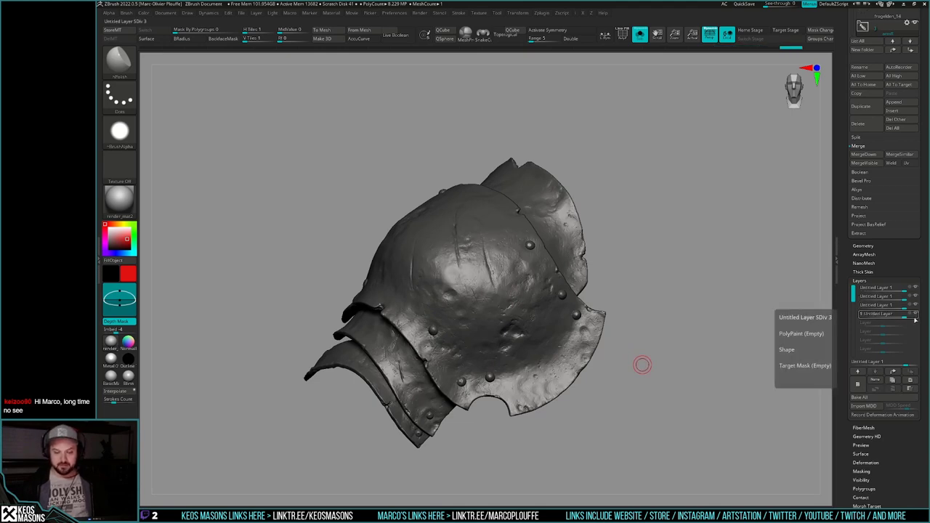
Step: Turn off Solo mode to show the rest of the character around the shoulder armour
{"action": "mouse_move", "coordinate": [614, 394]}
{"action": "right_mouse_down", "text": "ctrl"}
{"action": "mouse_move", "coordinate": [603, 378]}
{"action": "mouse_move", "coordinate": [605, 396]}
{"action": "right_mouse_up", "text": "ctrl"}
{"action": "right_click_drag", "start_coordinate": [605, 396], "coordinate": [589, 398]}
{"action": "mouse_move", "coordinate": [589, 398]}
{"action": "left_mouse_down"}
{"action": "mouse_move", "coordinate": [596, 390]}
{"action": "mouse_move", "coordinate": [596, 403]}
{"action": "mouse_move", "coordinate": [592, 388]}
{"action": "left_mouse_up"}
{"action": "key", "text": "alt+s"}
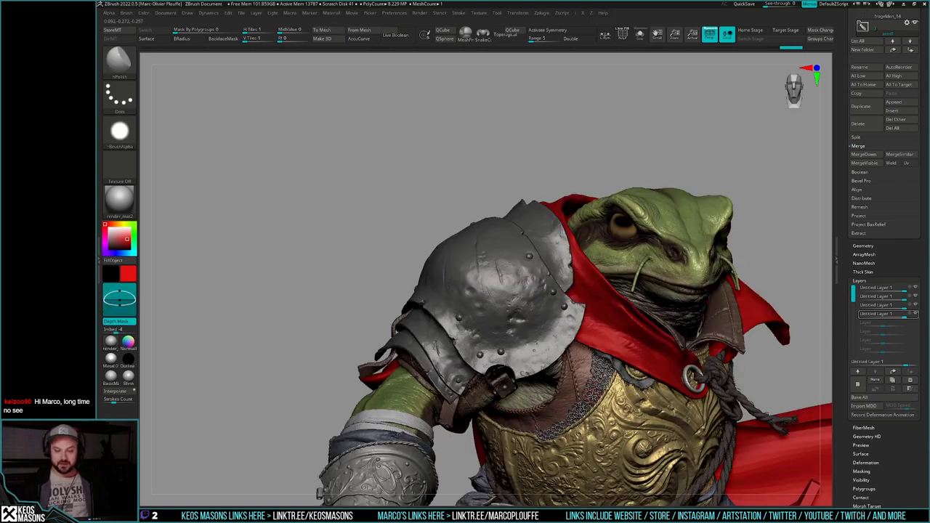
Step: Examine the shoulder armour, breastplate, gauntlet and leg armour on the full character
{"action": "right_click_drag", "start_coordinate": [593, 395], "coordinate": [597, 402]}
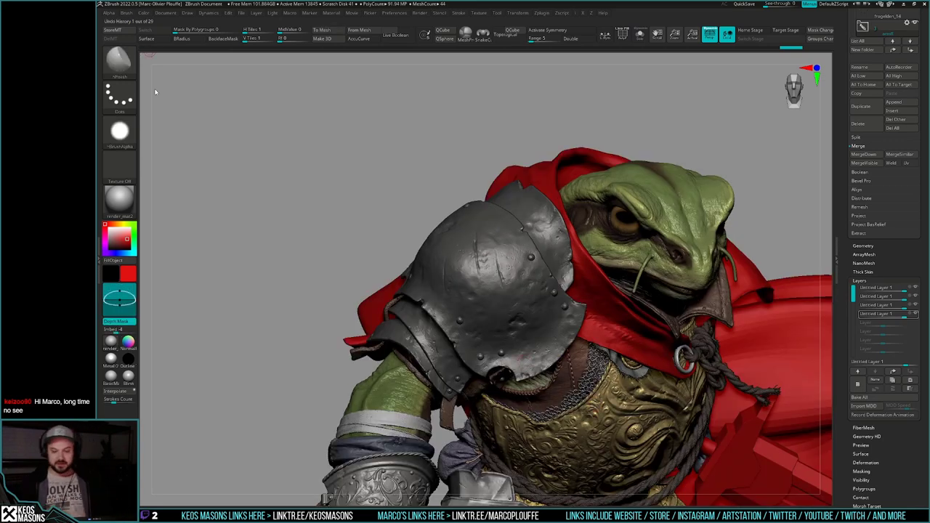
{"action": "left_click", "coordinate": [624, 392], "text": "alt"}
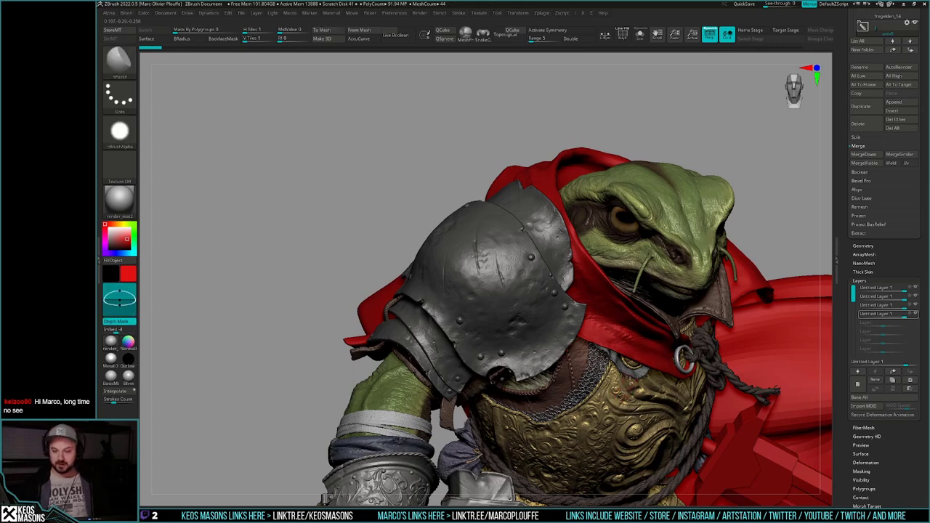
{"action": "right_click_drag", "start_coordinate": [634, 431], "coordinate": [555, 119], "text": "alt"}
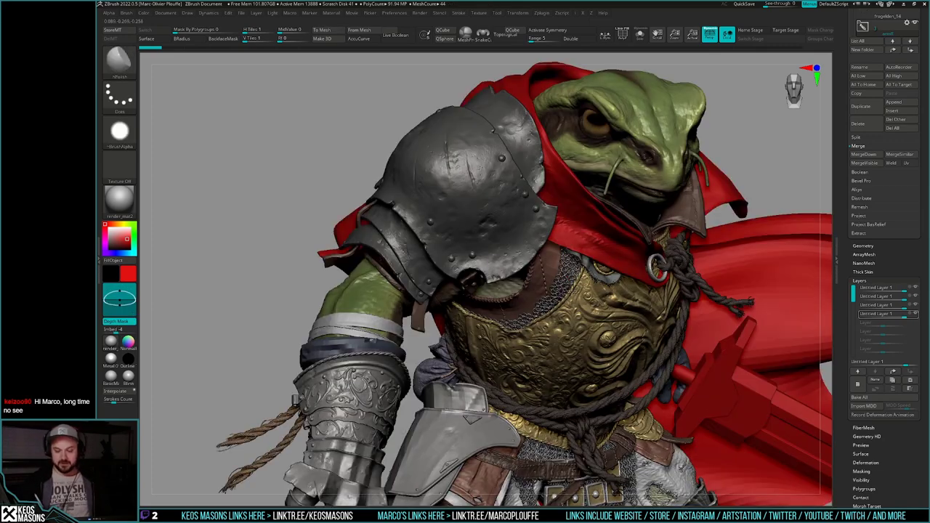
{"action": "right_click_drag", "start_coordinate": [617, 327], "coordinate": [606, 226], "text": "alt"}
{"action": "right_click_drag", "start_coordinate": [627, 442], "coordinate": [581, 241], "text": "alt"}
{"action": "right_click_drag", "start_coordinate": [611, 344], "coordinate": [567, 287], "text": "alt"}
{"action": "mouse_move", "coordinate": [589, 356]}
{"action": "right_mouse_down", "text": "ctrl"}
{"action": "mouse_move", "coordinate": [596, 380]}
{"action": "mouse_move", "coordinate": [690, 447]}
{"action": "mouse_move", "coordinate": [642, 378]}
{"action": "right_mouse_up", "text": "ctrl"}
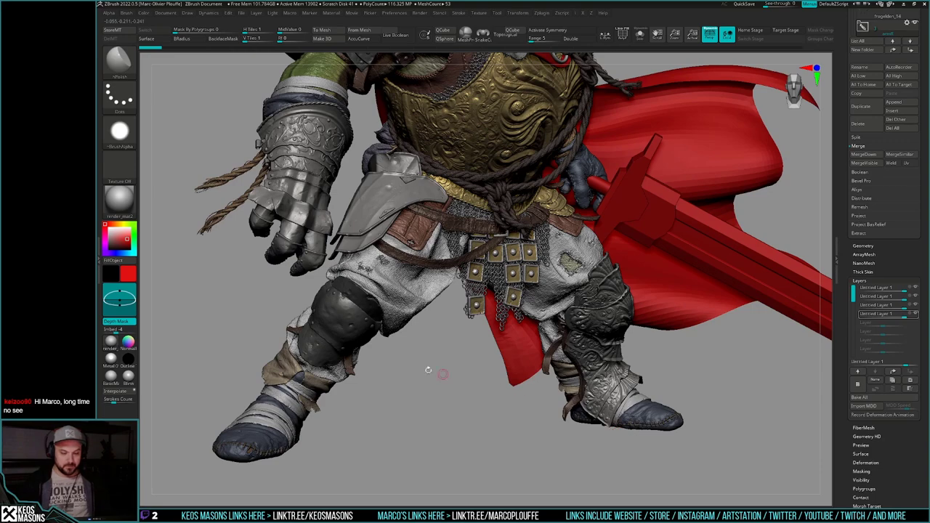
Step: Select the knee guard, inspect it in isolation, and bring back the full character for comparison
{"action": "left_click", "coordinate": [354, 321], "text": "alt"}
{"action": "left_click", "coordinate": [361, 321]}
{"action": "key", "text": "alt+s"}
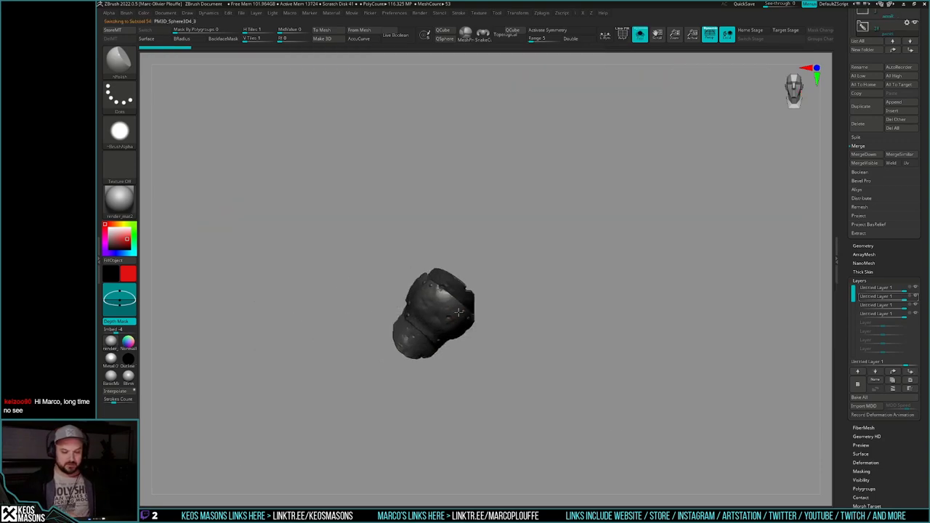
{"action": "left_click_drag", "start_coordinate": [501, 347], "coordinate": [506, 385]}
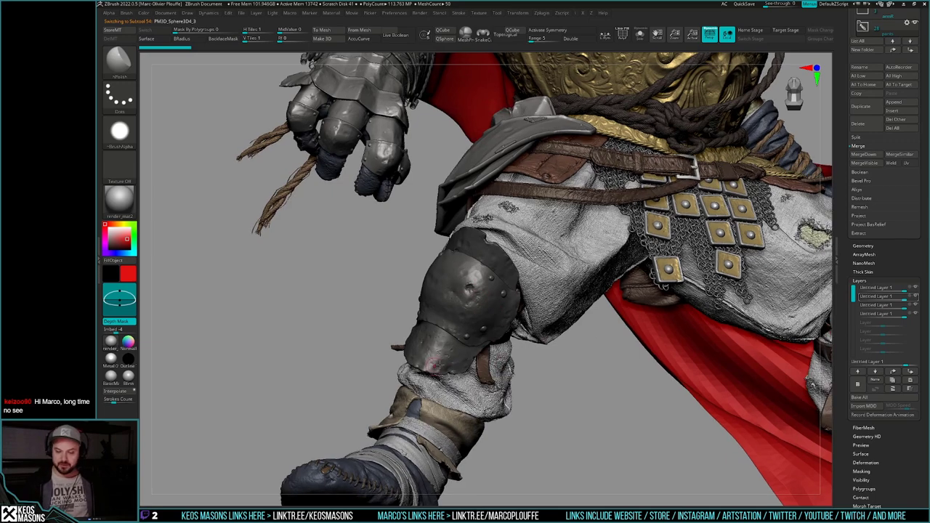
{"action": "left_click_drag", "start_coordinate": [540, 403], "coordinate": [582, 432]}
{"action": "mouse_move", "coordinate": [582, 432]}
{"action": "right_mouse_down"}
{"action": "mouse_move", "coordinate": [650, 417]}
{"action": "mouse_move", "coordinate": [608, 380]}
{"action": "mouse_move", "coordinate": [605, 388]}
{"action": "right_mouse_up"}
Step: Make the trousers the active subtool and view the waist and legs from the front
{"action": "left_click", "coordinate": [541, 305], "text": "alt"}
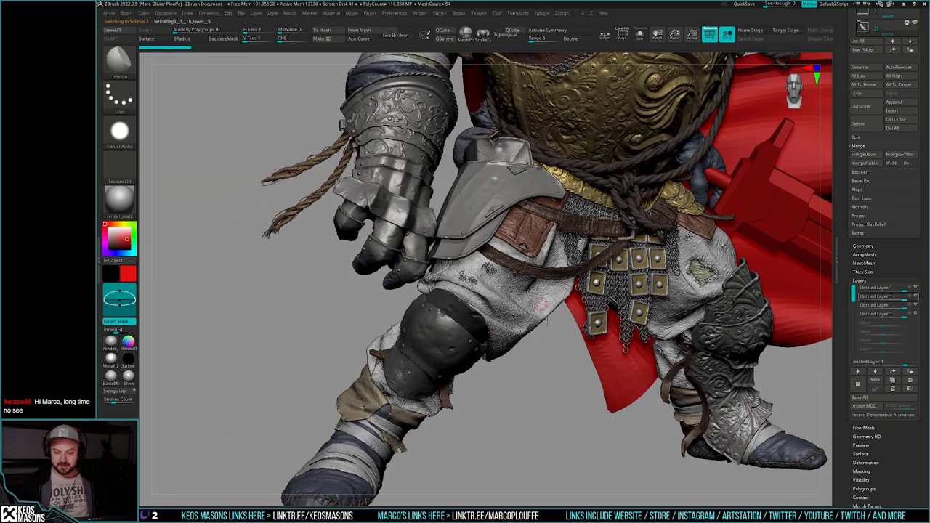
{"action": "left_click", "coordinate": [577, 288], "text": "alt"}
{"action": "right_click_drag", "start_coordinate": [648, 338], "coordinate": [597, 365], "text": "alt"}
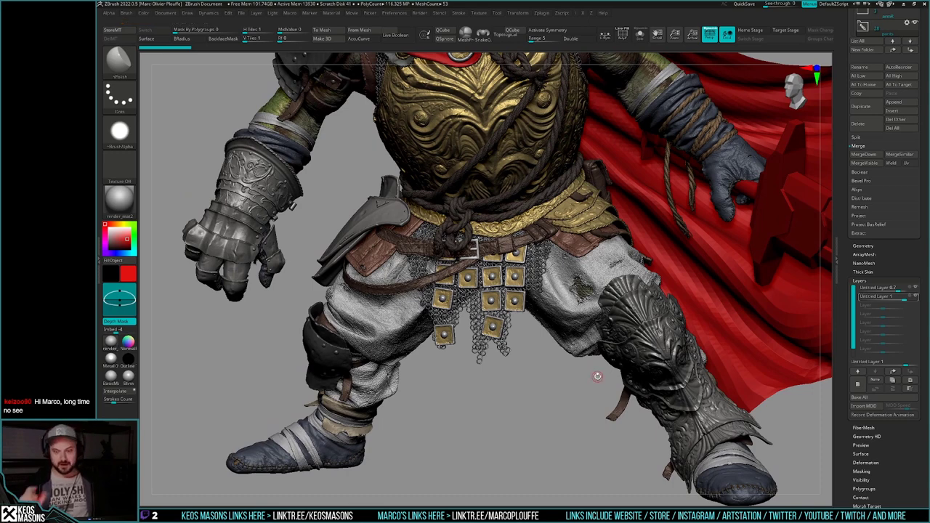
Step: Hide both sculpt layers of the trousers and examine their base folds from several front angles
{"action": "left_click_drag", "start_coordinate": [597, 376], "coordinate": [595, 353]}
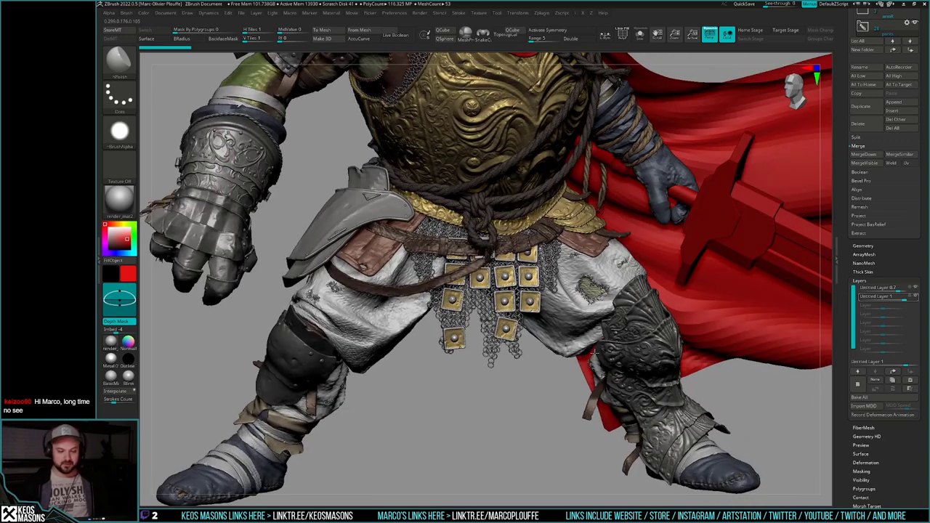
{"action": "right_click_drag", "start_coordinate": [604, 337], "coordinate": [621, 325]}
{"action": "right_click_drag", "start_coordinate": [624, 367], "coordinate": [611, 355], "text": "ctrl"}
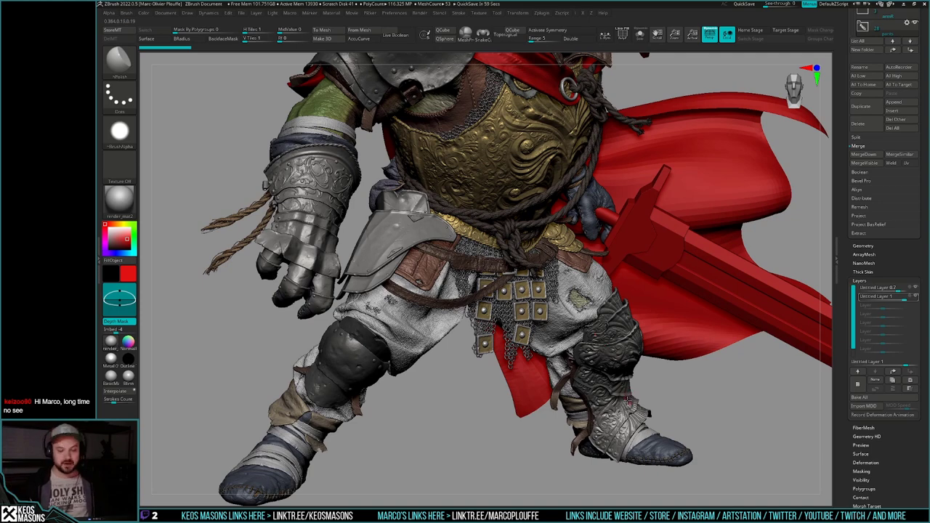
{"action": "left_click", "coordinate": [916, 298]}
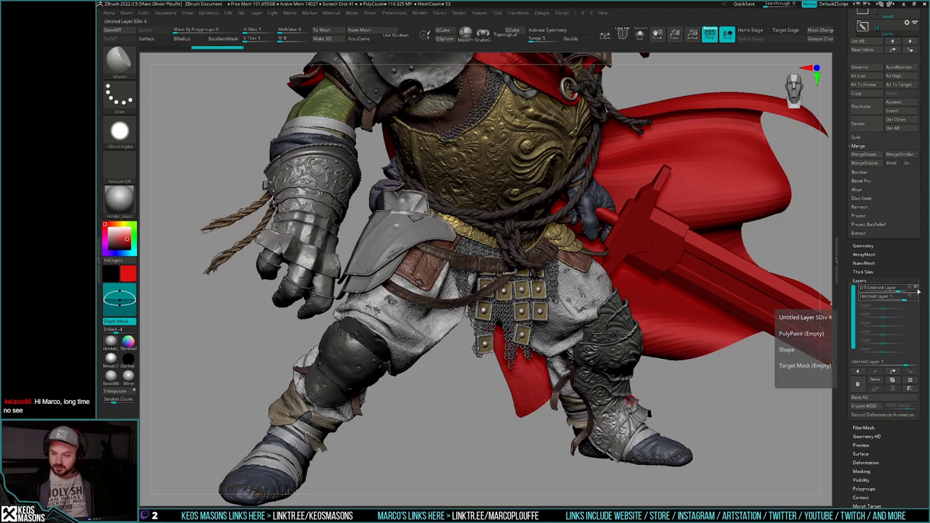
{"action": "left_click", "coordinate": [916, 289]}
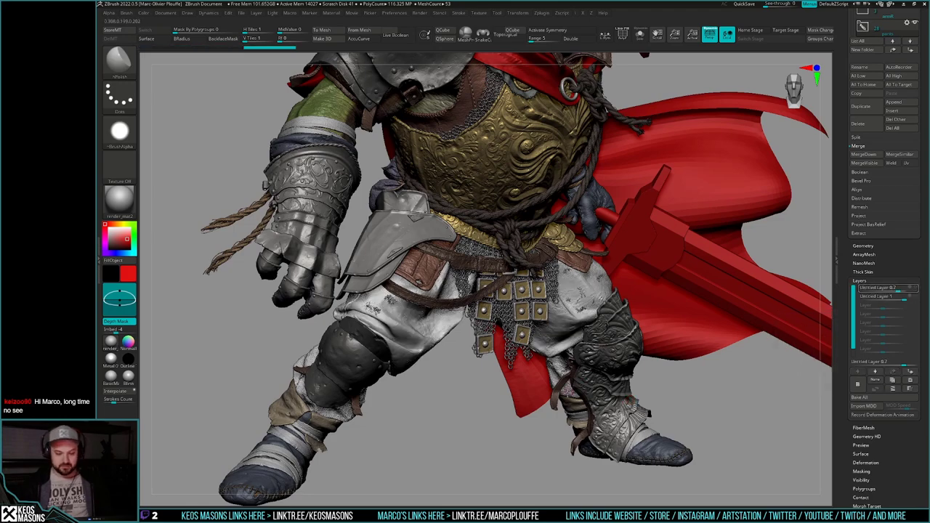
{"action": "left_click_drag", "start_coordinate": [563, 406], "coordinate": [545, 407]}
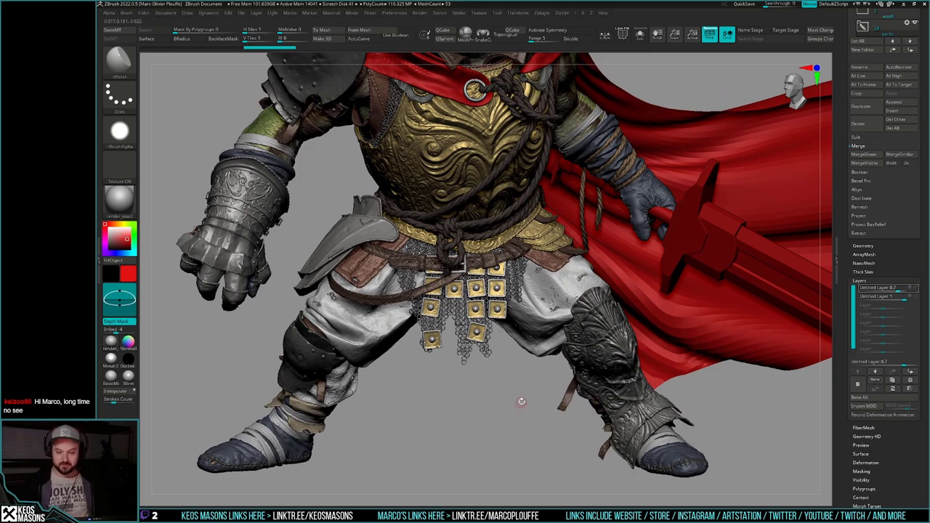
{"action": "left_click_drag", "start_coordinate": [522, 402], "coordinate": [528, 400]}
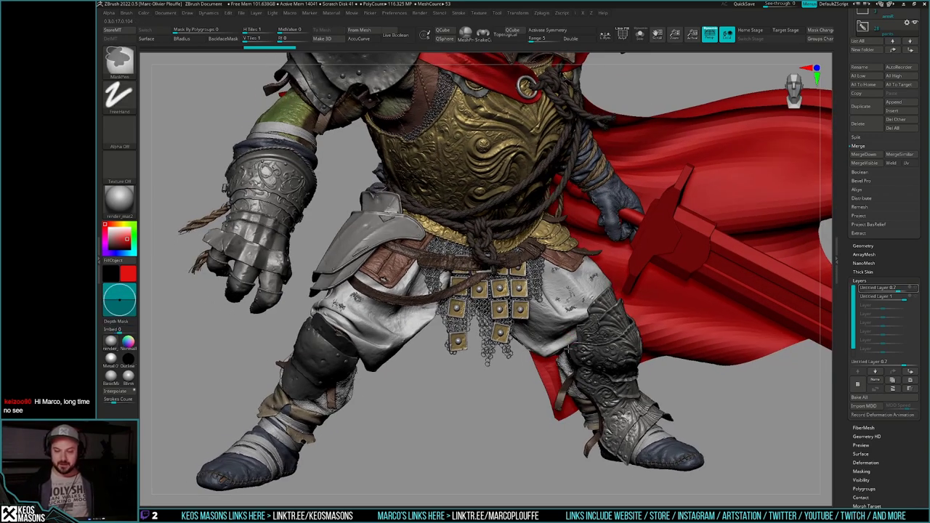
{"action": "right_click_drag", "start_coordinate": [576, 330], "coordinate": [574, 361], "text": "ctrl"}
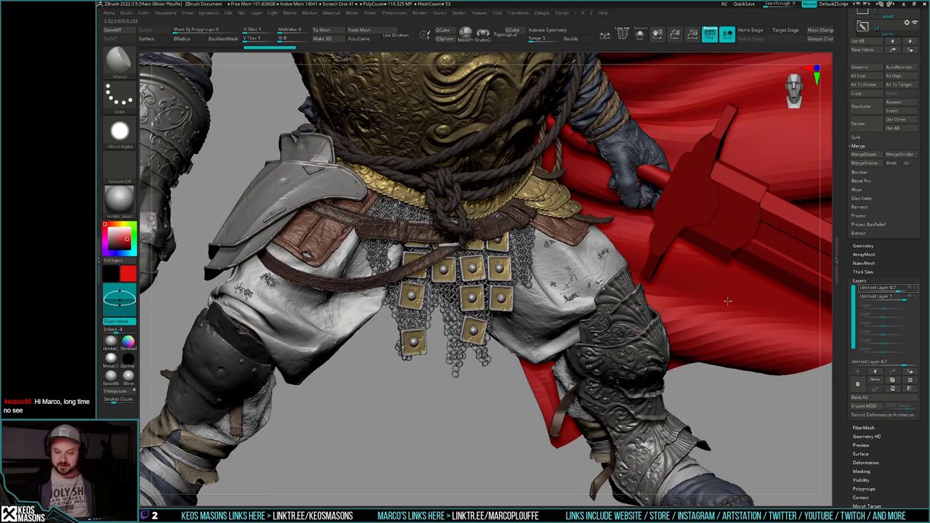
Step: Show the upper trouser layer again and examine the woven fabric detail on both thighs
{"action": "left_click", "coordinate": [915, 289]}
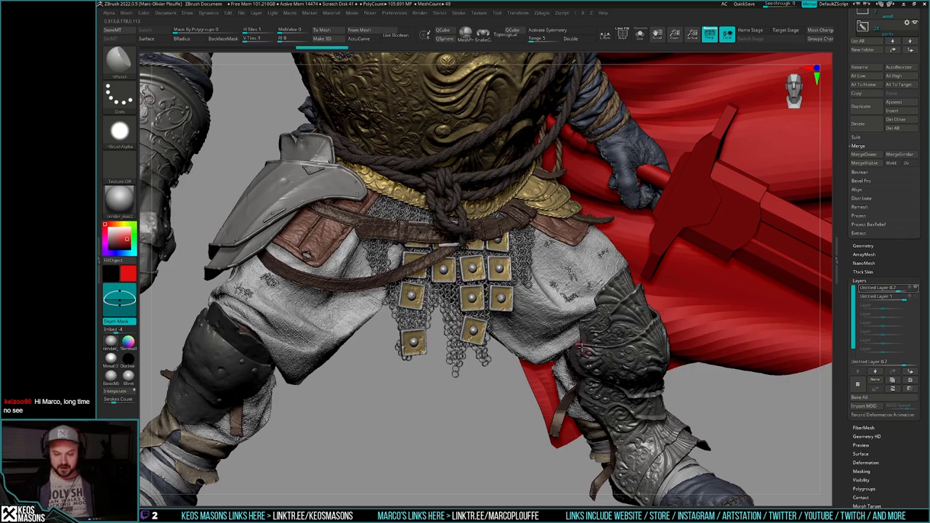
{"action": "mouse_move", "coordinate": [583, 346]}
{"action": "right_mouse_down"}
{"action": "mouse_move", "coordinate": [596, 351]}
{"action": "mouse_move", "coordinate": [587, 354]}
{"action": "right_mouse_up"}
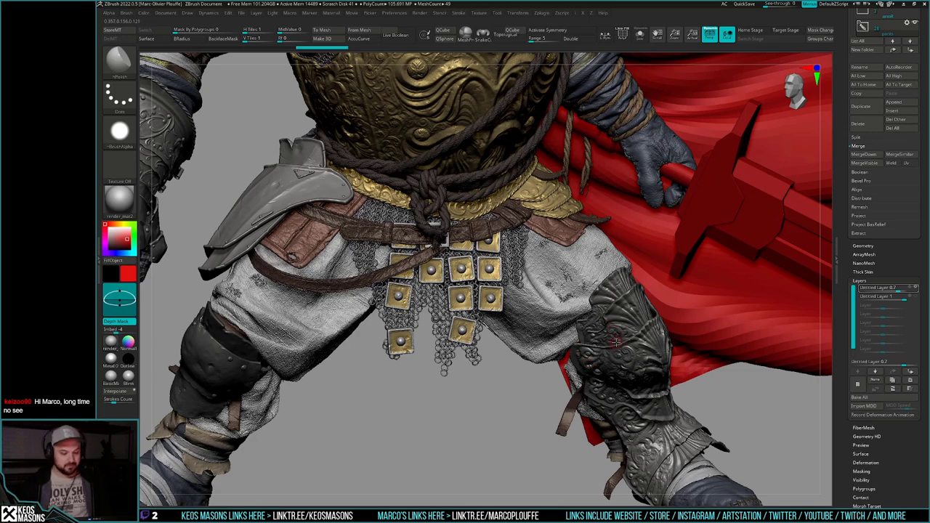
{"action": "mouse_move", "coordinate": [603, 331]}
{"action": "right_mouse_down", "text": "ctrl"}
{"action": "mouse_move", "coordinate": [582, 237]}
{"action": "mouse_move", "coordinate": [542, 249]}
{"action": "right_mouse_up", "text": "ctrl"}
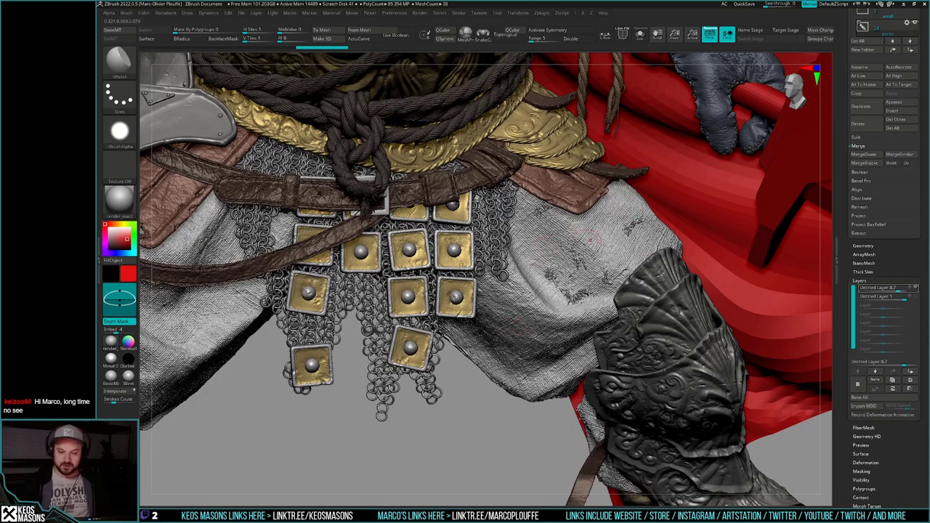
{"action": "right_click_drag", "start_coordinate": [254, 300], "coordinate": [420, 295], "text": "alt"}
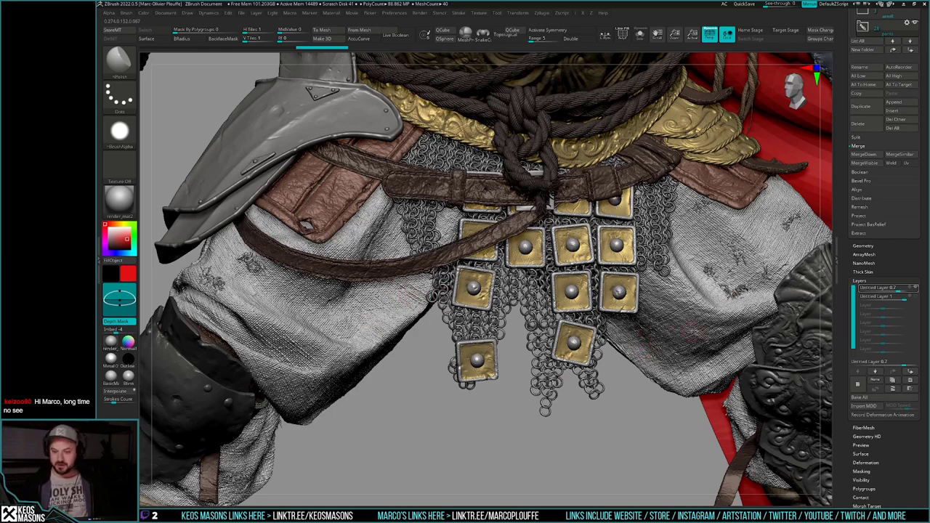
{"action": "mouse_move", "coordinate": [705, 343]}
{"action": "right_mouse_down", "text": "alt"}
{"action": "mouse_move", "coordinate": [604, 369]}
{"action": "mouse_move", "coordinate": [611, 363]}
{"action": "right_mouse_up", "text": "alt"}
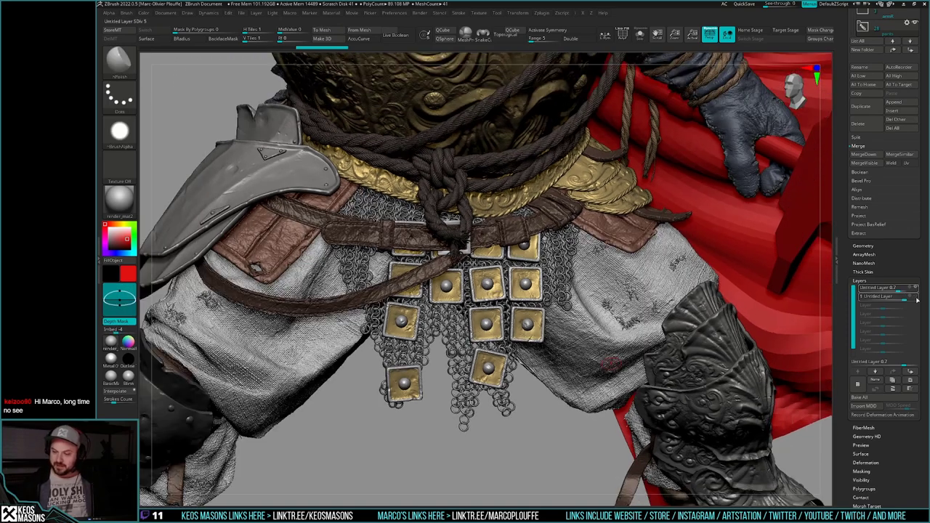
Step: Show the lower trouser layer again and inspect the torn hole above the ornate knee guard
{"action": "left_click_drag", "start_coordinate": [633, 324], "coordinate": [647, 308]}
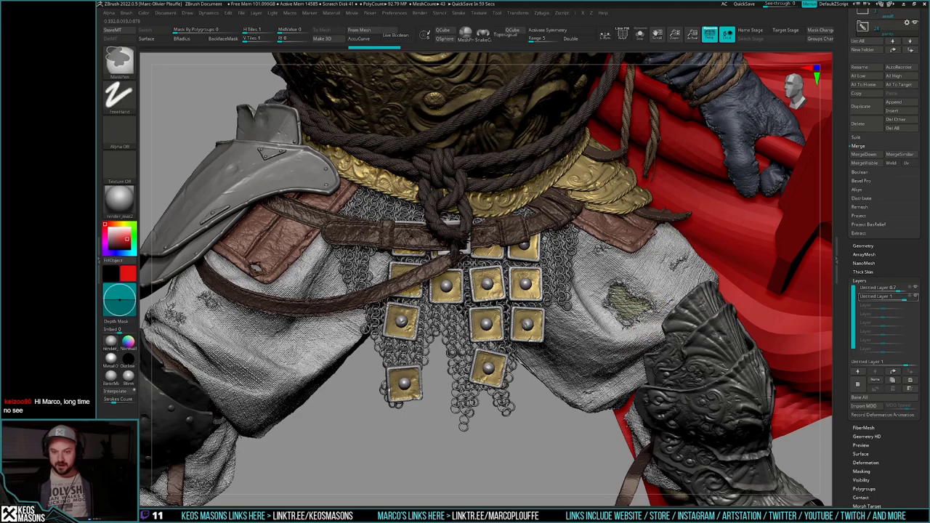
{"action": "right_click_drag", "start_coordinate": [651, 328], "coordinate": [643, 311], "text": "ctrl"}
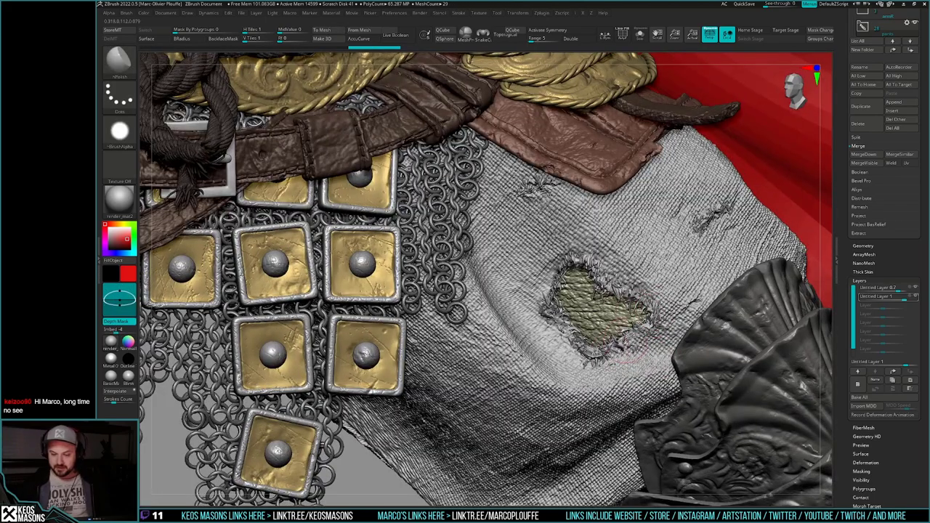
{"action": "right_click_drag", "start_coordinate": [609, 371], "coordinate": [594, 270], "text": "ctrl"}
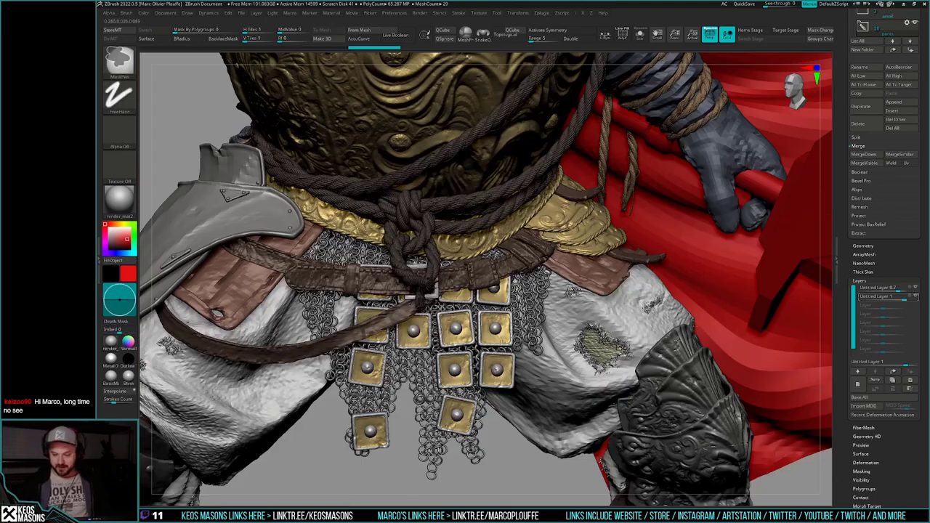
{"action": "mouse_move", "coordinate": [496, 369]}
{"action": "right_mouse_down", "text": "ctrl"}
{"action": "mouse_move", "coordinate": [501, 317]}
{"action": "mouse_move", "coordinate": [646, 364]}
{"action": "mouse_move", "coordinate": [630, 367]}
{"action": "right_mouse_up", "text": "ctrl"}
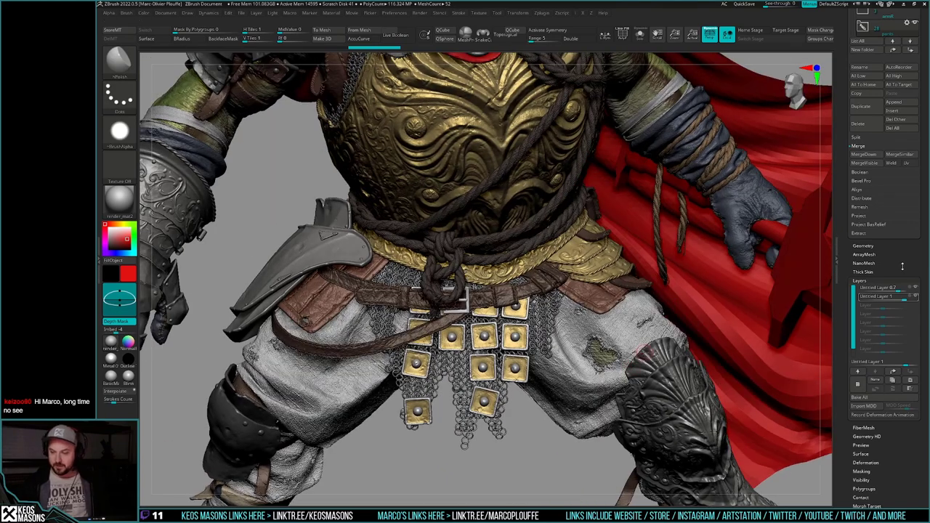
Step: Hide the Fibers76 subtool, inspect the trouser tear without its loose threads, and show the fibres again
{"action": "left_click_drag", "start_coordinate": [902, 266], "coordinate": [901, 479]}
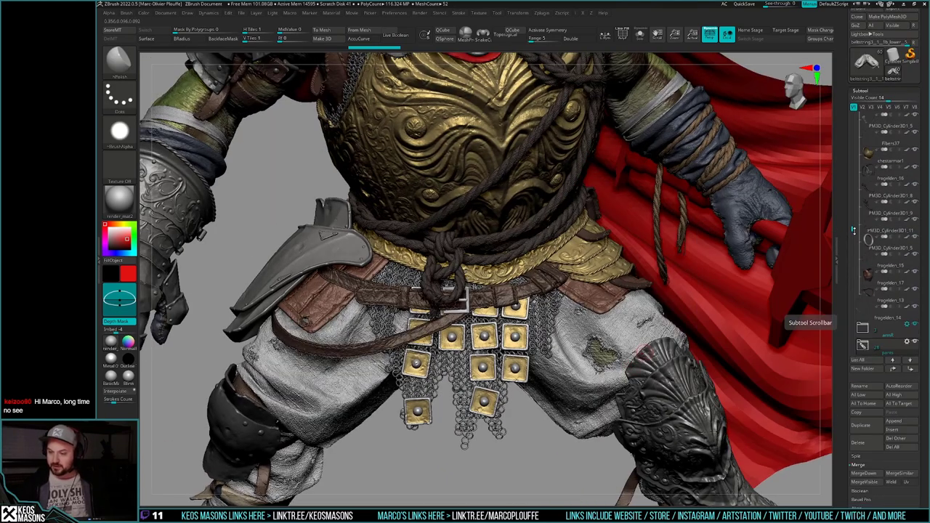
{"action": "left_click_drag", "start_coordinate": [854, 229], "coordinate": [851, 190]}
{"action": "mouse_move", "coordinate": [895, 204]}
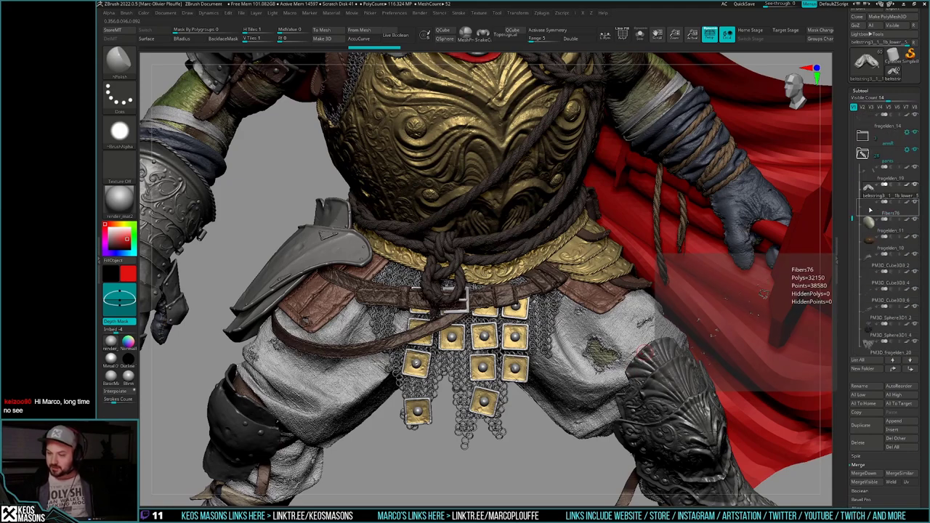
{"action": "left_click", "coordinate": [915, 202]}
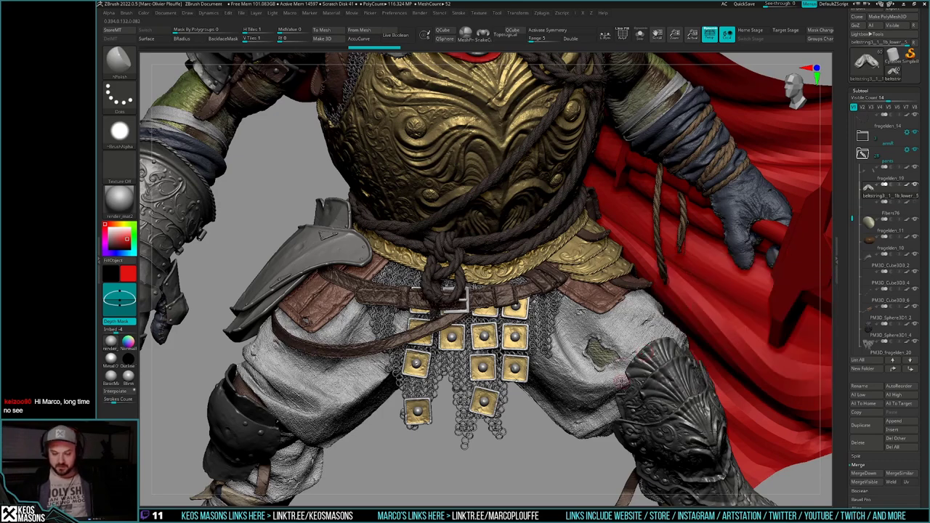
{"action": "mouse_move", "coordinate": [637, 376]}
{"action": "right_mouse_down", "text": "alt"}
{"action": "mouse_move", "coordinate": [626, 345]}
{"action": "mouse_move", "coordinate": [579, 342]}
{"action": "right_mouse_up", "text": "alt"}
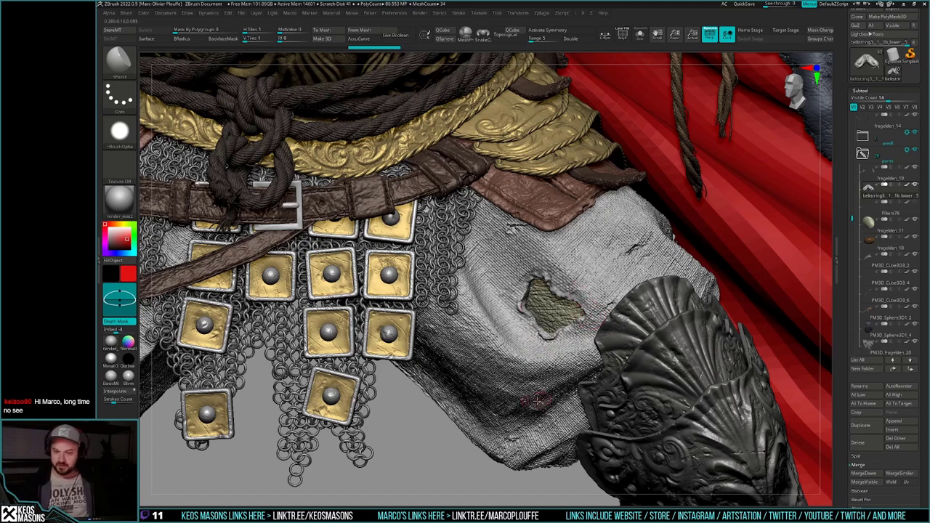
{"action": "left_click", "coordinate": [915, 203]}
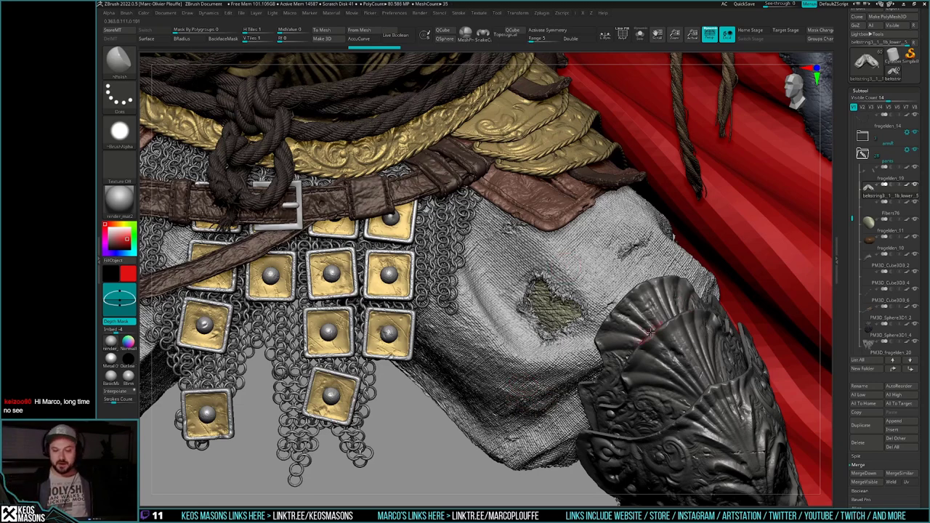
Step: Examine the trousers from the front and round to the back, including the belt pouches and knee straps
{"action": "right_click_drag", "start_coordinate": [630, 372], "coordinate": [619, 340], "text": "ctrl"}
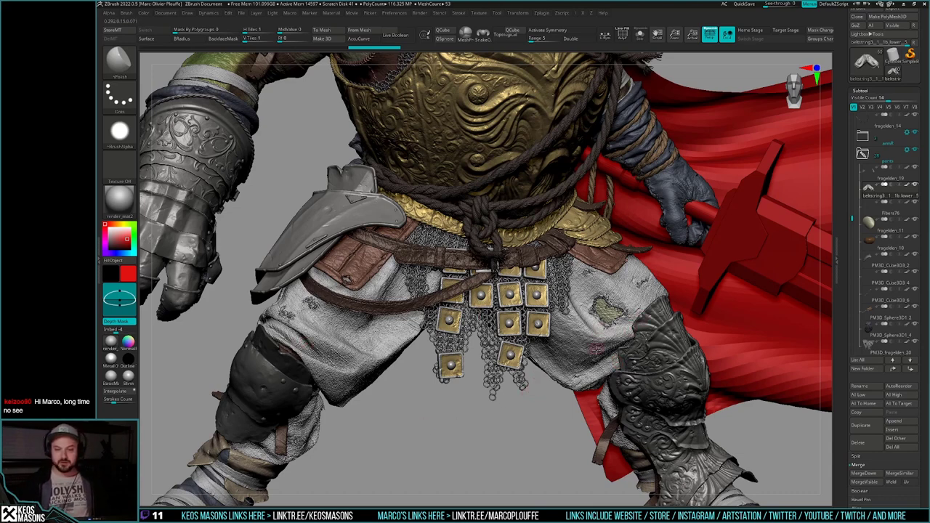
{"action": "left_click_drag", "start_coordinate": [524, 409], "coordinate": [564, 411]}
{"action": "key", "text": "space"}
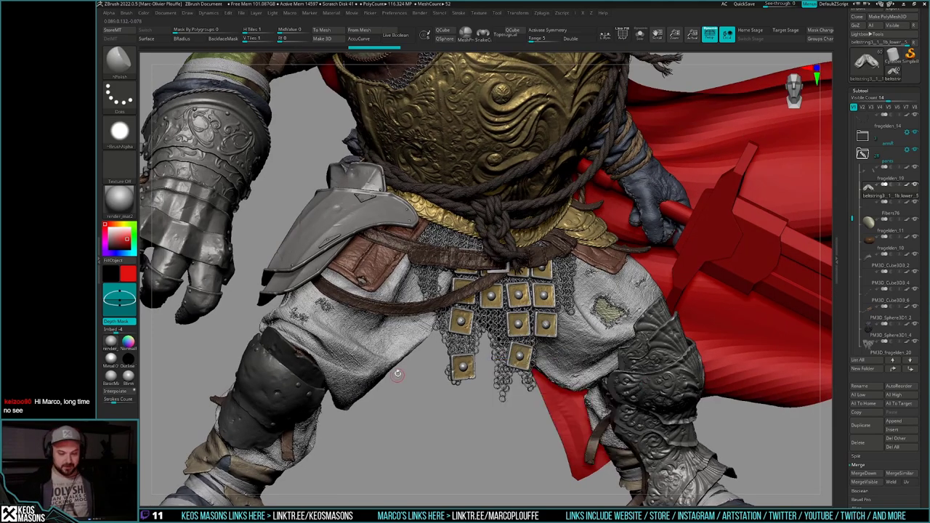
{"action": "left_click_drag", "start_coordinate": [424, 335], "coordinate": [595, 376]}
{"action": "right_click_drag", "start_coordinate": [596, 377], "coordinate": [584, 373], "text": "ctrl"}
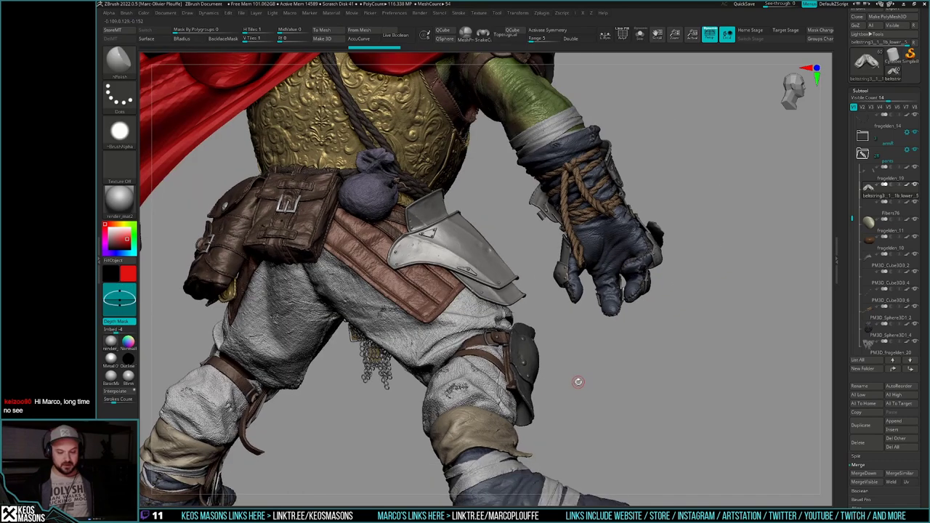
{"action": "right_click_drag", "start_coordinate": [477, 407], "coordinate": [501, 375], "text": "alt"}
{"action": "left_click_drag", "start_coordinate": [585, 368], "coordinate": [576, 407]}
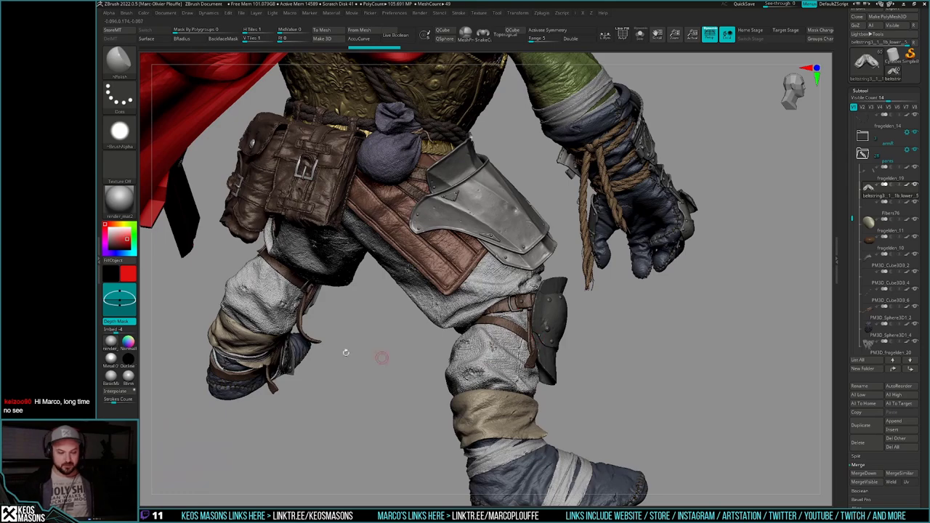
{"action": "left_click_drag", "start_coordinate": [702, 351], "coordinate": [677, 346]}
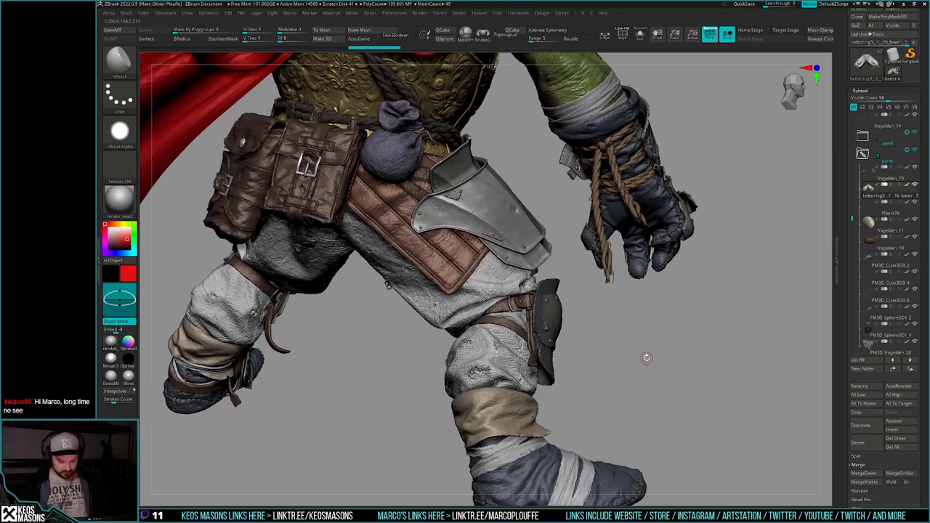
Step: Look over the sculpting brush palette, and review the cloak, trousers and hip armour from behind
{"action": "key", "text": "b"}
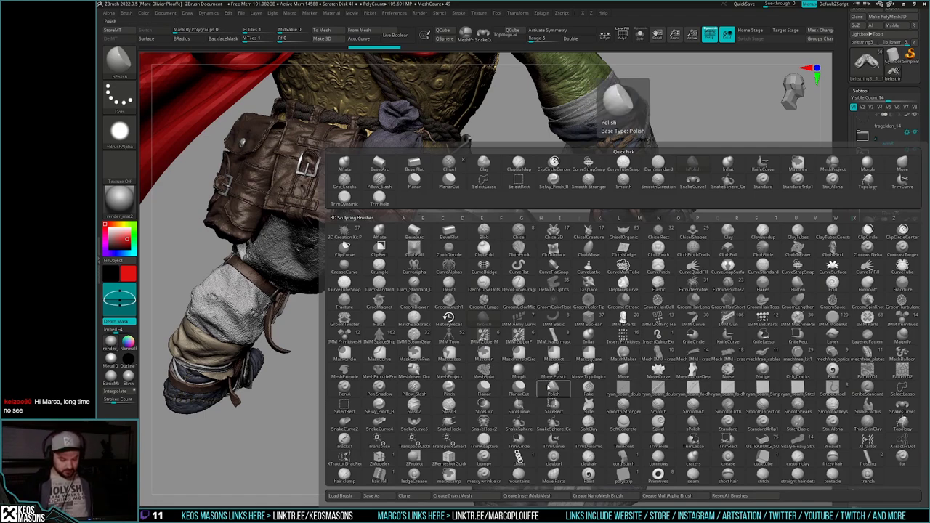
{"action": "key", "text": "c"}
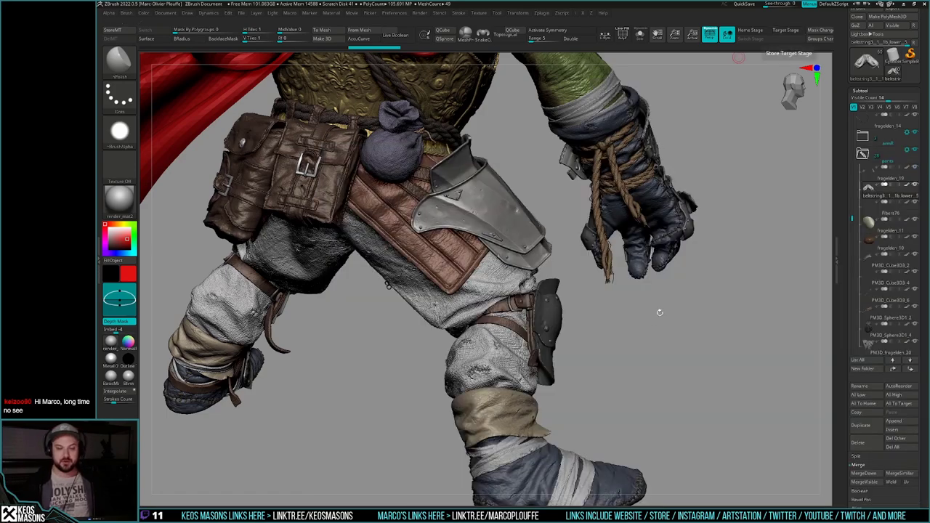
{"action": "left_click_drag", "start_coordinate": [645, 349], "coordinate": [640, 342]}
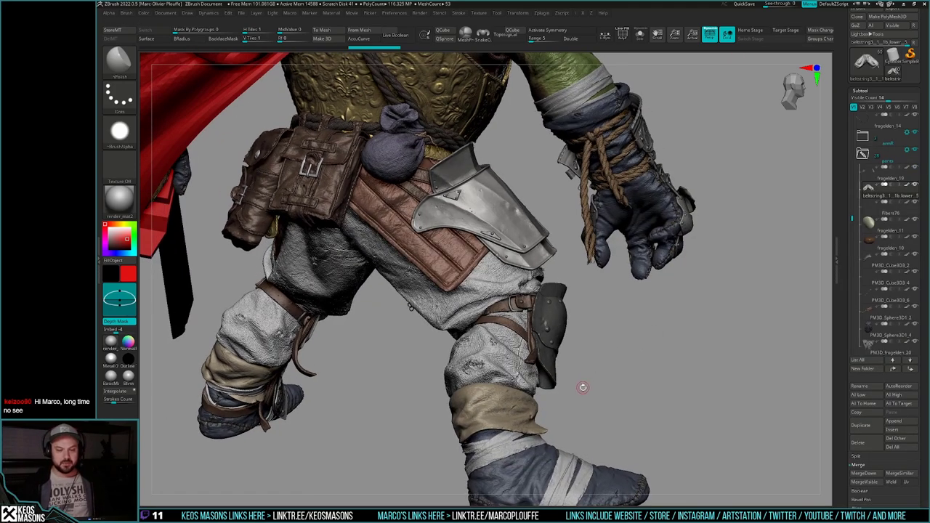
{"action": "mouse_move", "coordinate": [591, 396]}
{"action": "right_mouse_down", "text": "ctrl"}
{"action": "mouse_move", "coordinate": [589, 359]}
{"action": "mouse_move", "coordinate": [572, 384]}
{"action": "right_mouse_up", "text": "ctrl"}
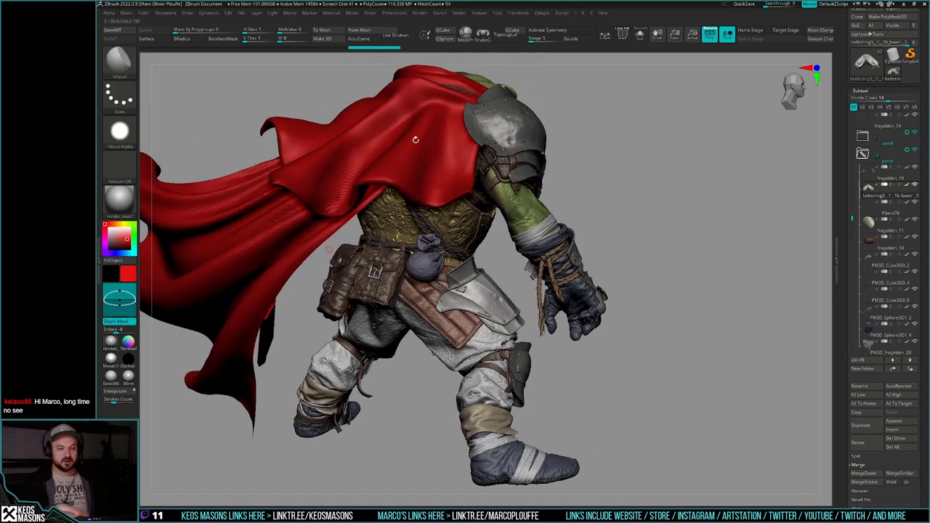
{"action": "left_click_drag", "start_coordinate": [642, 374], "coordinate": [650, 348]}
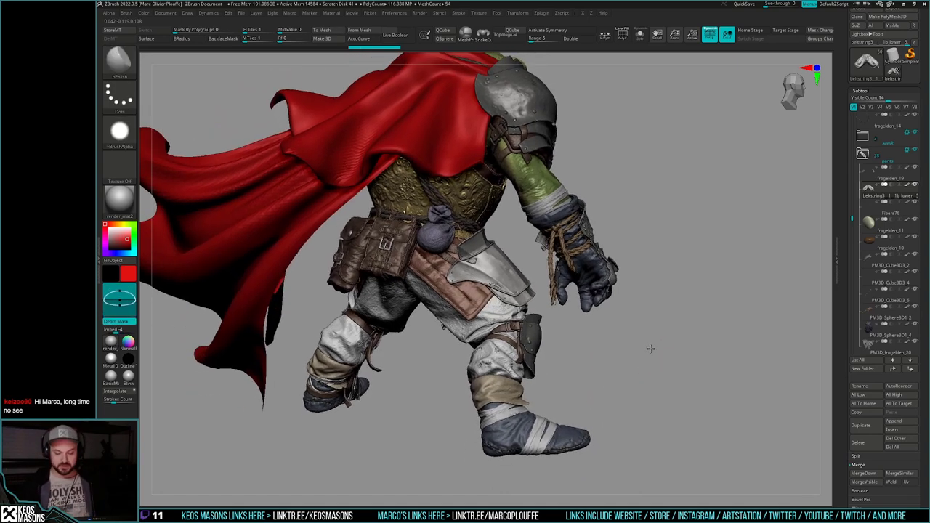
{"action": "mouse_move", "coordinate": [553, 390]}
{"action": "right_mouse_down", "text": "ctrl"}
{"action": "mouse_move", "coordinate": [645, 336]}
{"action": "mouse_move", "coordinate": [635, 348]}
{"action": "right_mouse_up", "text": "ctrl"}
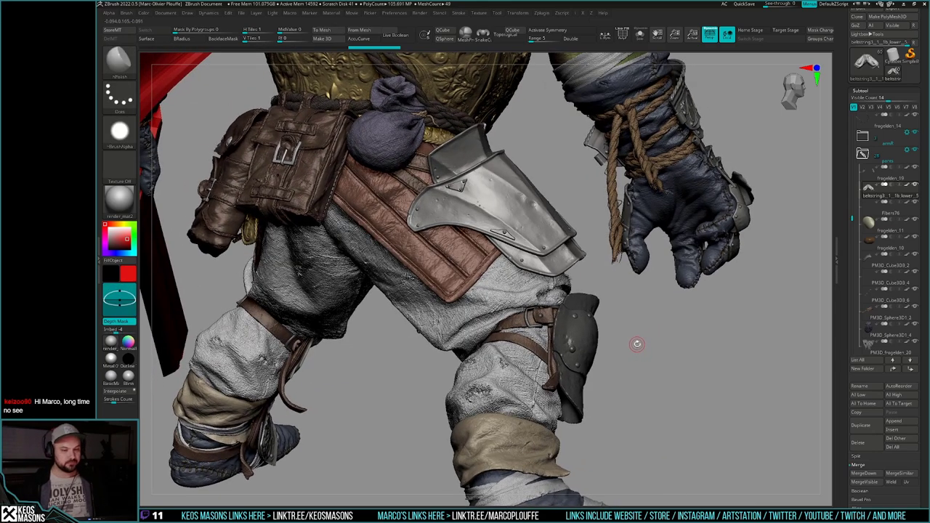
{"action": "right_click_drag", "start_coordinate": [635, 347], "coordinate": [630, 380], "text": "alt"}
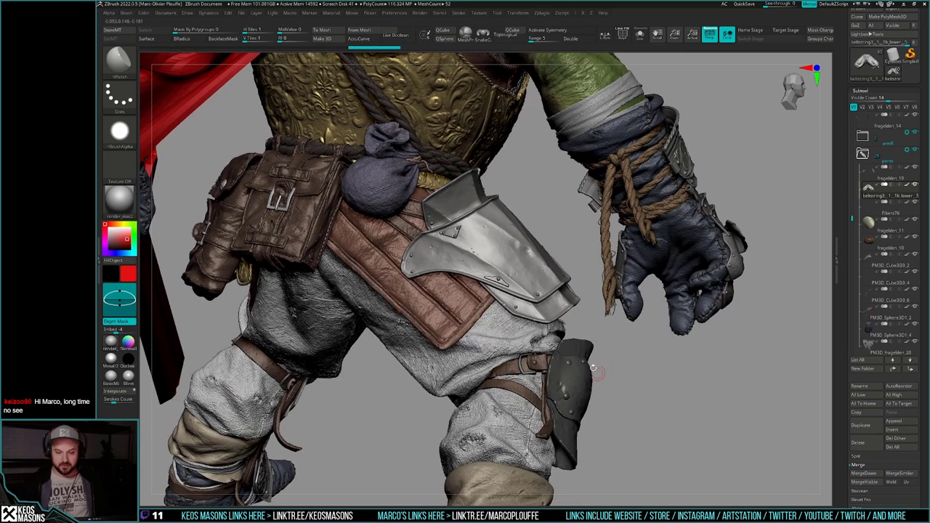
Step: Make the hip armour plate the active subtool and view the shoulder armour, gauntlet and breastplate from the front
{"action": "left_click", "coordinate": [503, 247], "text": "alt"}
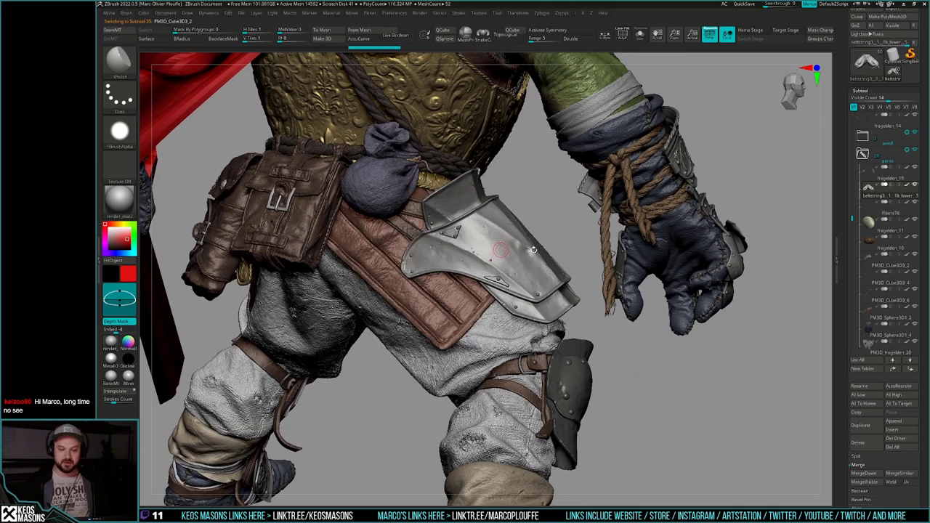
{"action": "left_click", "coordinate": [648, 383]}
{"action": "right_click_drag", "start_coordinate": [647, 381], "coordinate": [654, 409]}
{"action": "right_click_drag", "start_coordinate": [517, 234], "coordinate": [465, 369], "text": "alt"}
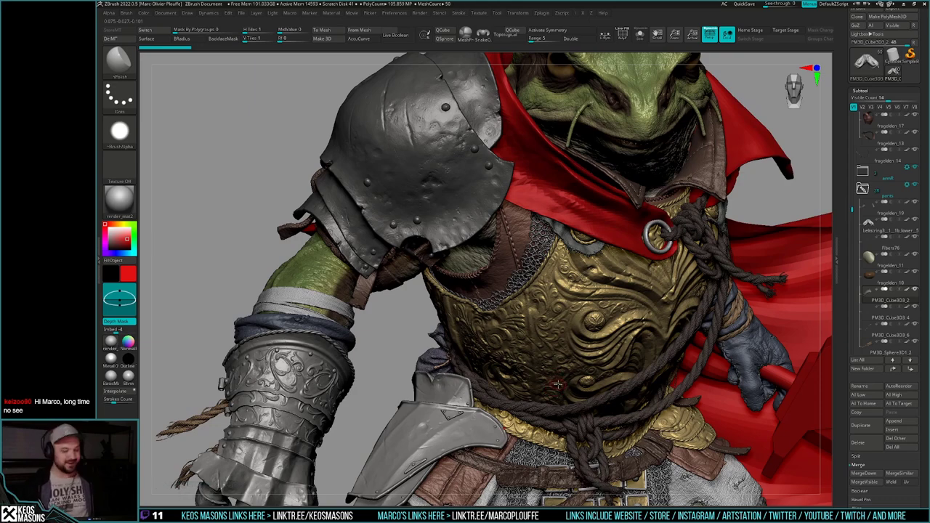
Step: Examine the shoulder armour, breastplate, hip plate and ornate leg armour from the front and the side
{"action": "right_click_drag", "start_coordinate": [552, 359], "coordinate": [553, 419], "text": "ctrl"}
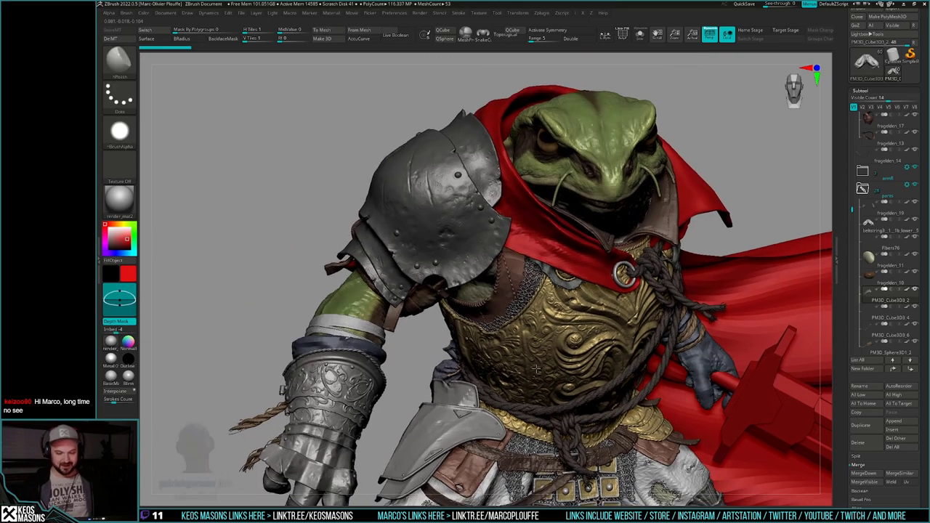
{"action": "right_click_drag", "start_coordinate": [536, 368], "coordinate": [518, 317], "text": "alt"}
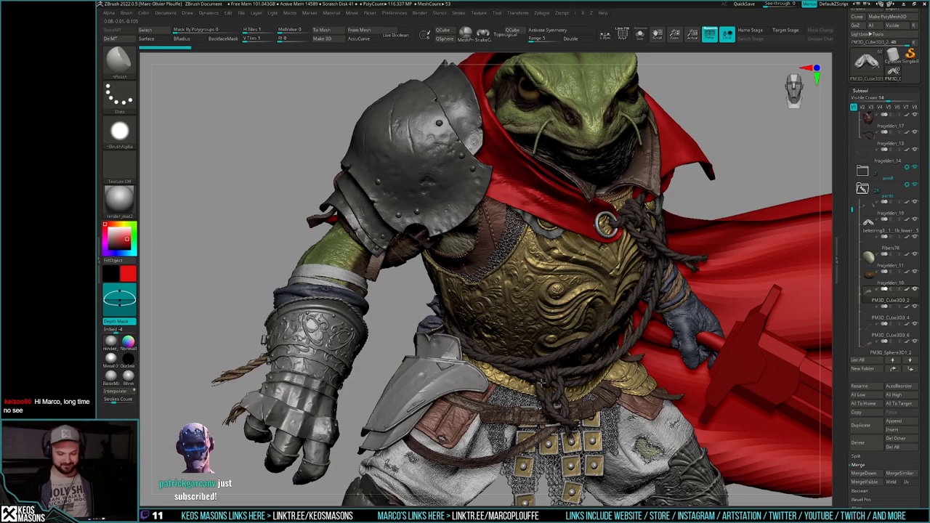
{"action": "right_click_drag", "start_coordinate": [541, 381], "coordinate": [539, 348], "text": "alt"}
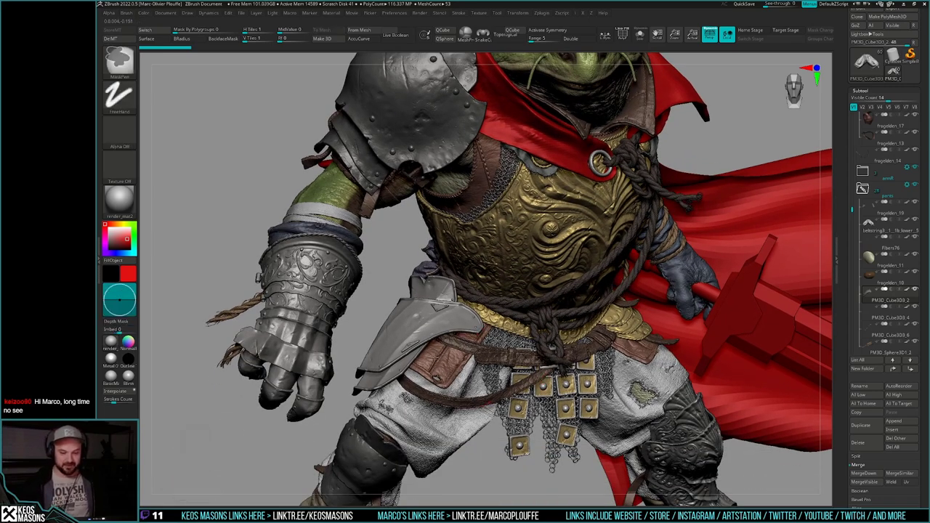
{"action": "mouse_move", "coordinate": [483, 404]}
{"action": "right_mouse_down", "text": "ctrl"}
{"action": "mouse_move", "coordinate": [480, 378]}
{"action": "mouse_move", "coordinate": [501, 341]}
{"action": "mouse_move", "coordinate": [435, 324]}
{"action": "mouse_move", "coordinate": [431, 303]}
{"action": "right_mouse_up", "text": "ctrl"}
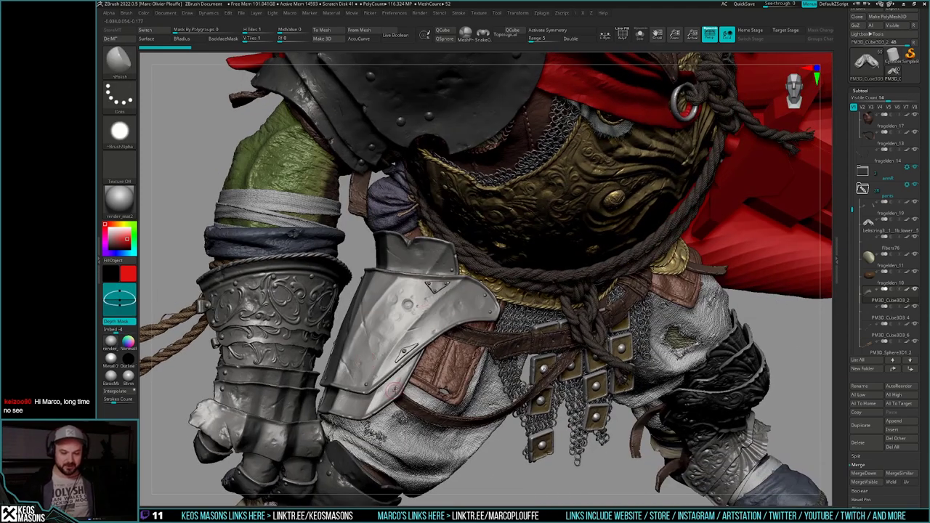
{"action": "right_click_drag", "start_coordinate": [429, 410], "coordinate": [424, 388]}
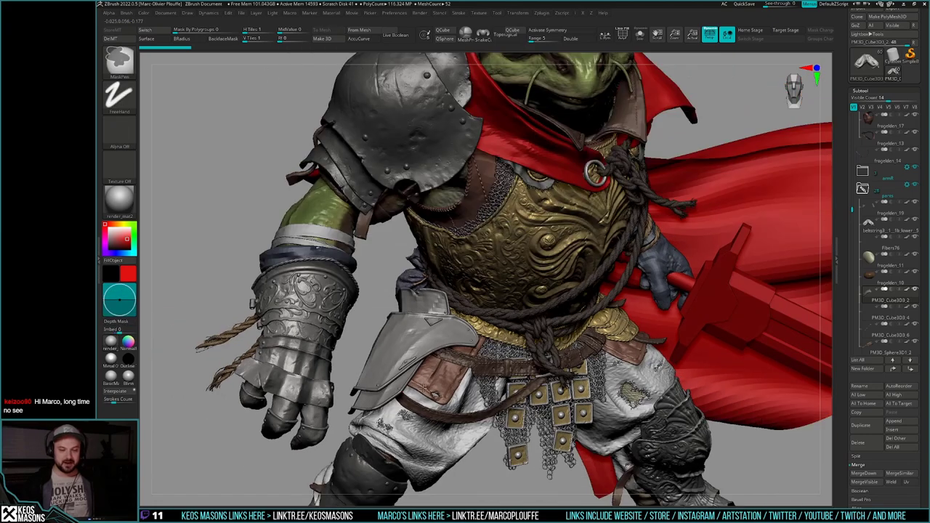
{"action": "right_click_drag", "start_coordinate": [427, 113], "coordinate": [404, 148]}
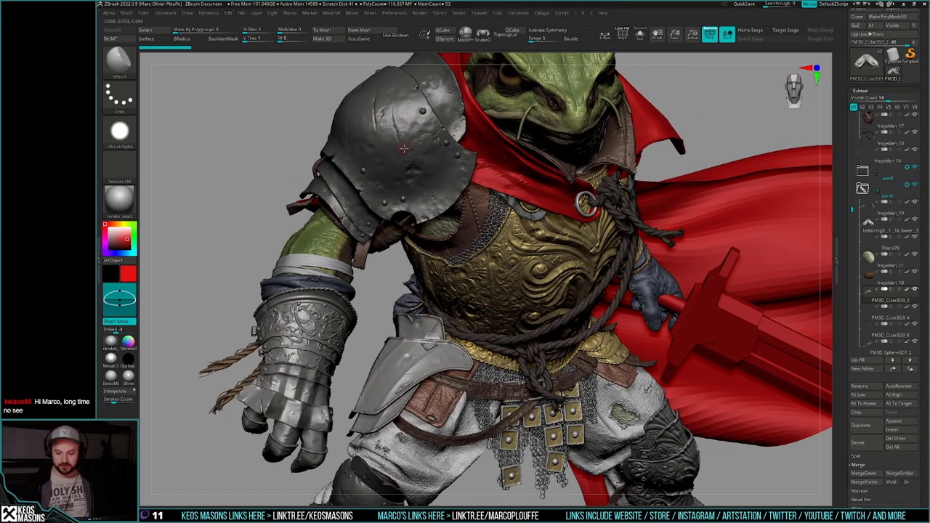
{"action": "right_click_drag", "start_coordinate": [670, 422], "coordinate": [567, 373], "text": "alt"}
{"action": "right_click_drag", "start_coordinate": [647, 374], "coordinate": [606, 380]}
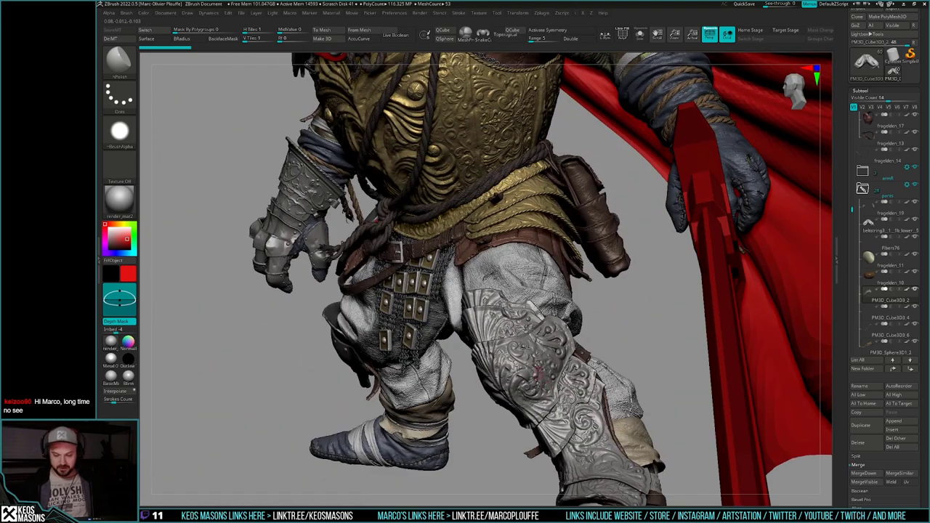
{"action": "right_click_drag", "start_coordinate": [576, 371], "coordinate": [603, 370]}
{"action": "right_click_drag", "start_coordinate": [539, 378], "coordinate": [617, 402], "text": "alt"}
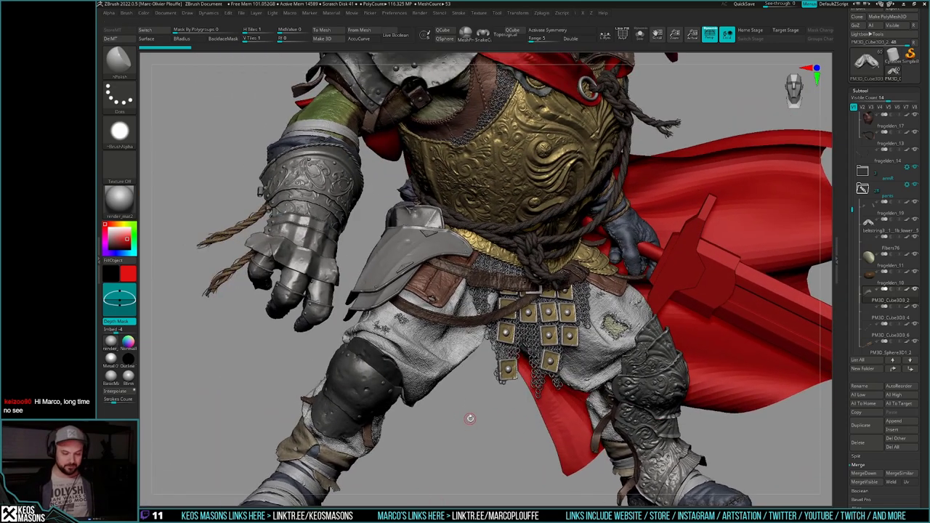
{"action": "right_click_drag", "start_coordinate": [464, 417], "coordinate": [476, 414]}
Step: Make the leather belt strap at the waist the active subtool, isolate it briefly and show the rest of the figure again
{"action": "left_click", "coordinate": [497, 319], "text": "alt"}
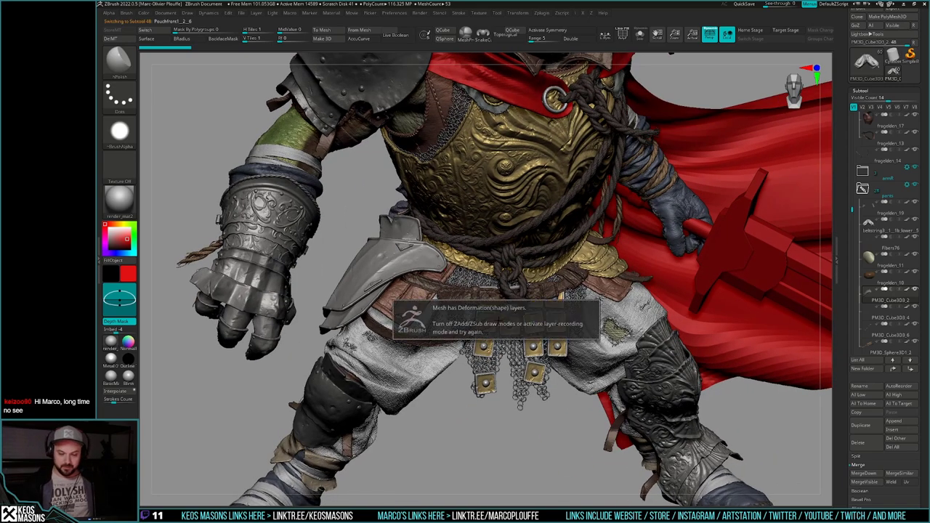
{"action": "key", "text": "alt+s"}
{"action": "key", "text": "shift+alt+s"}
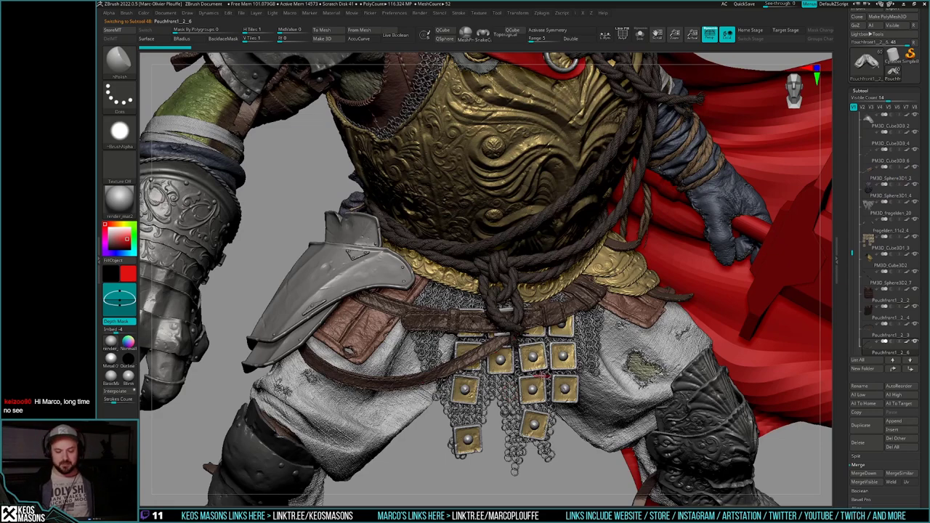
Step: Isolate the buckled leather strap on the upper arm, inspect it alone, and bring the full figure back
{"action": "mouse_move", "coordinate": [532, 364]}
{"action": "right_mouse_down", "text": "alt"}
{"action": "mouse_move", "coordinate": [540, 382]}
{"action": "mouse_move", "coordinate": [527, 395]}
{"action": "mouse_move", "coordinate": [401, 246]}
{"action": "right_mouse_up", "text": "alt"}
{"action": "key", "text": "alt+s"}
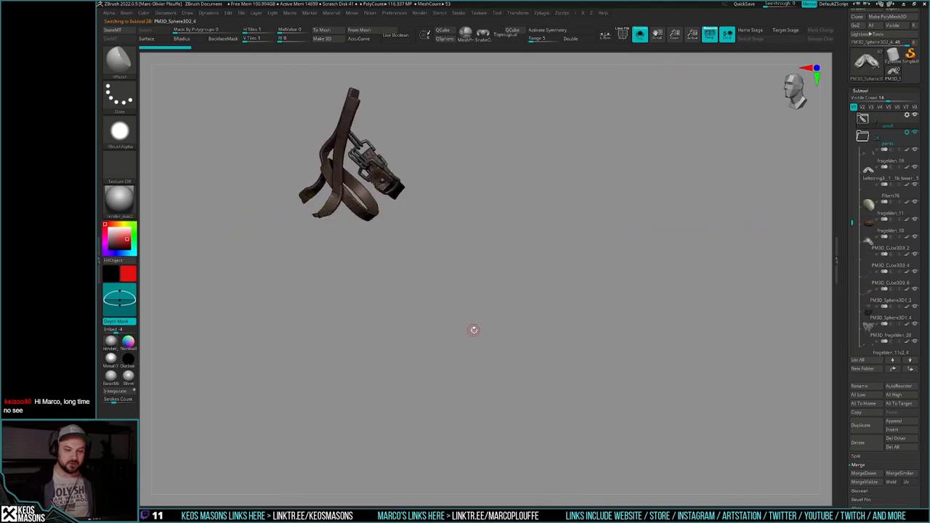
{"action": "mouse_move", "coordinate": [473, 328]}
{"action": "right_mouse_down"}
{"action": "mouse_move", "coordinate": [487, 322]}
{"action": "mouse_move", "coordinate": [476, 327]}
{"action": "right_mouse_up"}
{"action": "key", "text": "alt+s"}
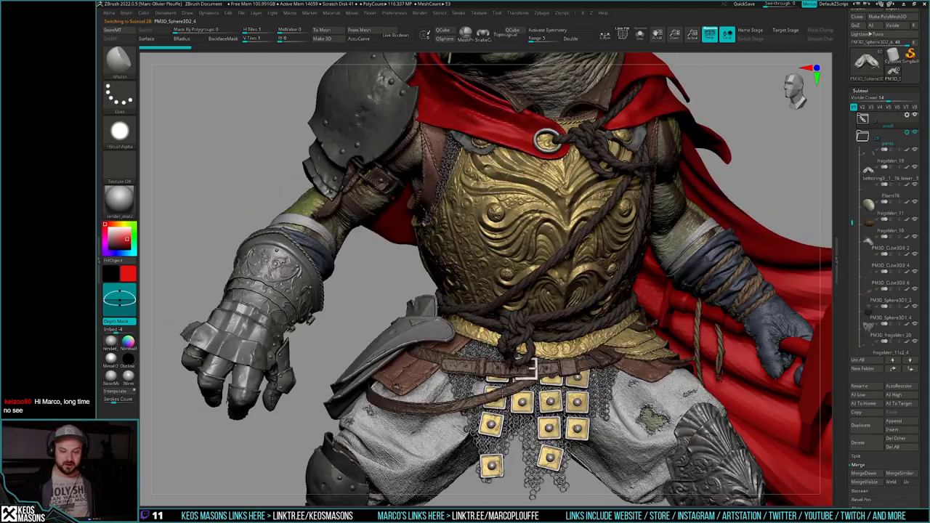
{"action": "right_click_drag", "start_coordinate": [477, 417], "coordinate": [465, 439]}
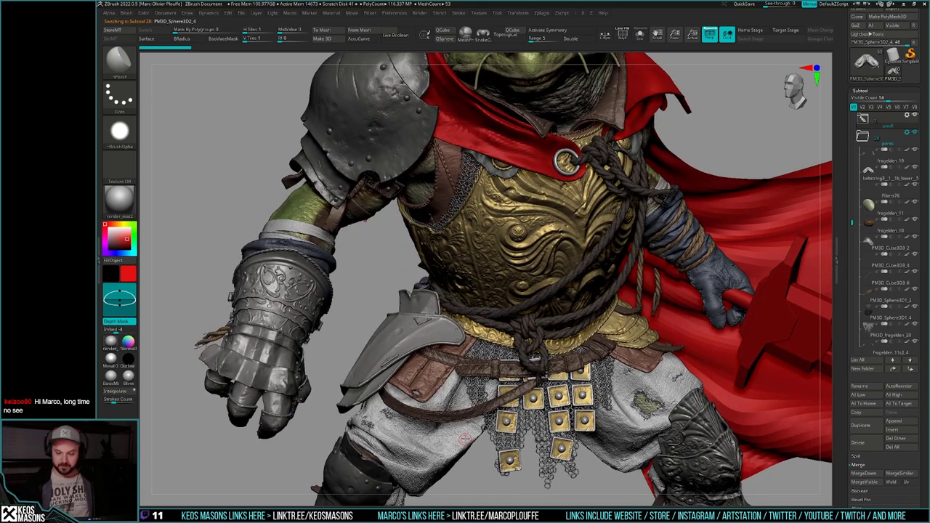
Step: Inspect the brown leather piece at the hip as the active subtool in isolation, and restore the whole figure
{"action": "key", "text": "alt+s"}
{"action": "right_click_drag", "start_coordinate": [441, 376], "coordinate": [452, 391]}
{"action": "right_click_drag", "start_coordinate": [470, 428], "coordinate": [387, 125], "text": "ctrl"}
{"action": "key", "text": "alt+s"}
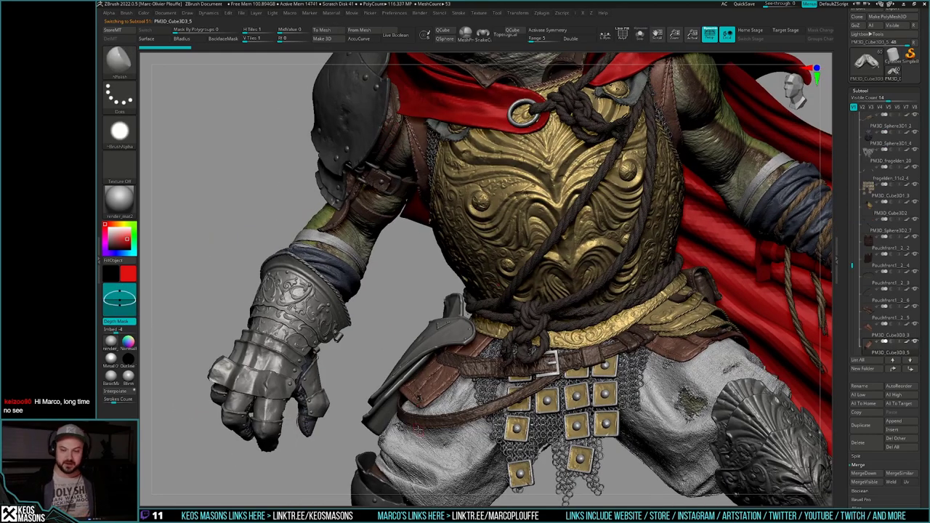
Step: Make the knotted rope at the cloak ring the active subtool and isolate it
{"action": "right_click_drag", "start_coordinate": [654, 398], "coordinate": [683, 363]}
{"action": "right_click_drag", "start_coordinate": [617, 356], "coordinate": [622, 297]}
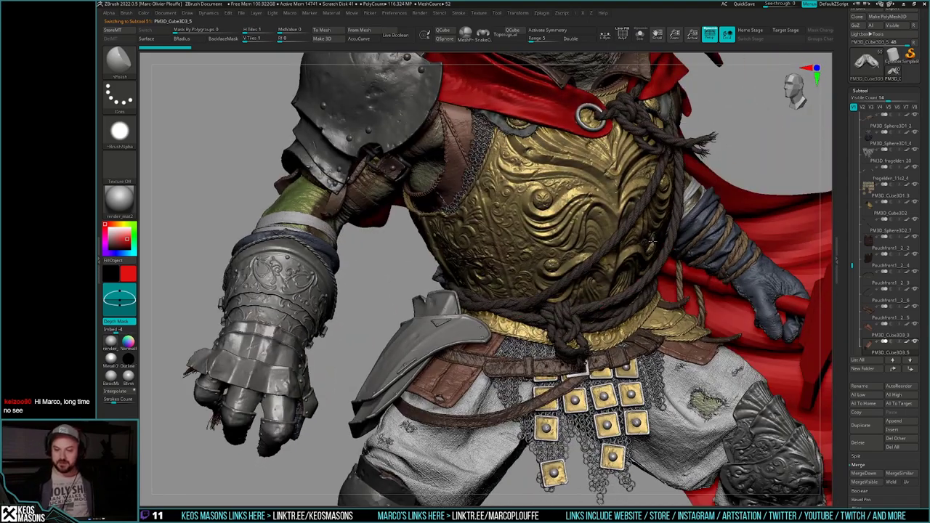
{"action": "right_click_drag", "start_coordinate": [651, 241], "coordinate": [577, 353], "text": "alt"}
{"action": "right_click_drag", "start_coordinate": [577, 305], "coordinate": [543, 353], "text": "alt"}
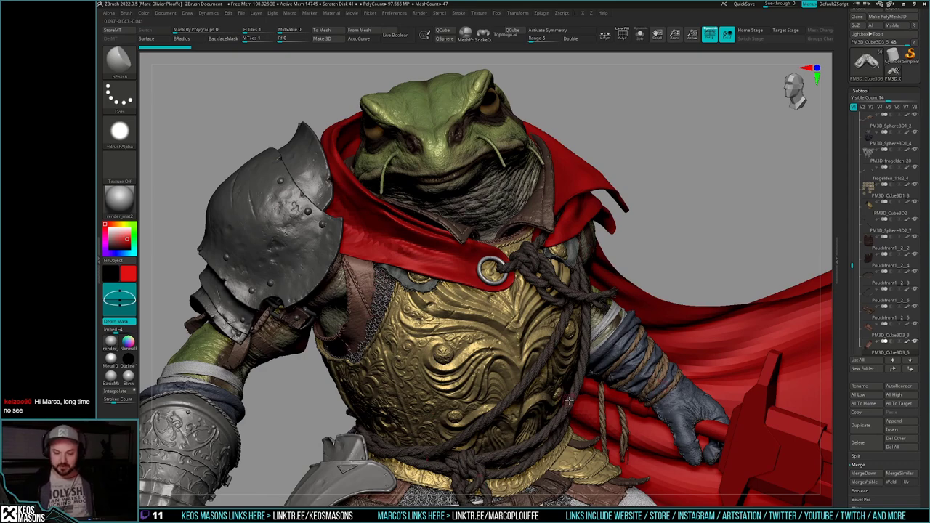
{"action": "right_click_drag", "start_coordinate": [566, 394], "coordinate": [625, 280]}
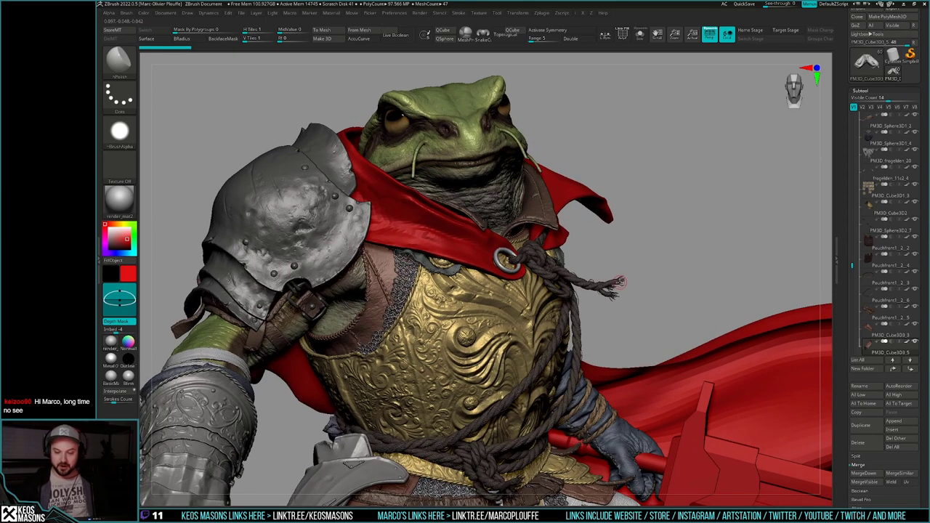
{"action": "left_click", "coordinate": [617, 282], "text": "alt"}
{"action": "key", "text": "alt+s"}
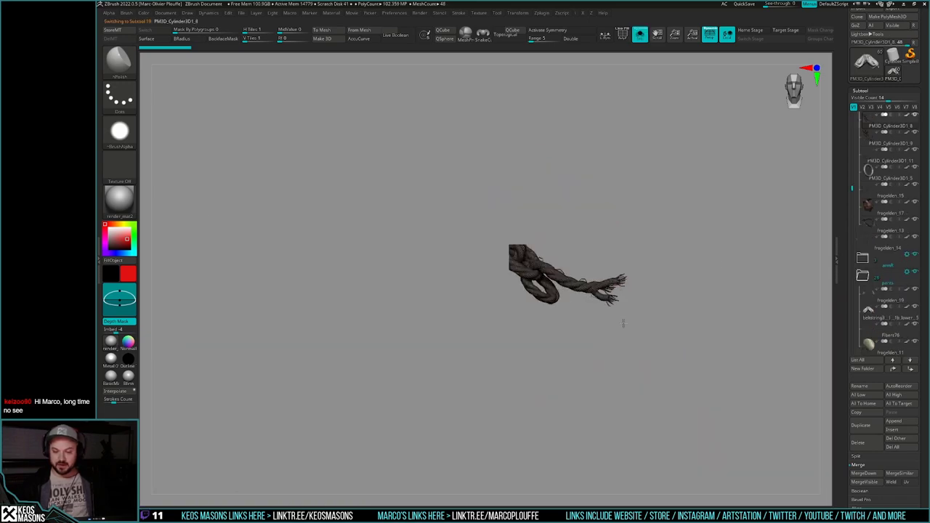
Step: Examine the rope's frayed ends and loose strands up close, and show the full figure again
{"action": "right_click_drag", "start_coordinate": [623, 322], "coordinate": [648, 350], "text": "ctrl"}
{"action": "mouse_move", "coordinate": [625, 298]}
{"action": "right_mouse_down", "text": "alt"}
{"action": "mouse_move", "coordinate": [568, 332]}
{"action": "mouse_move", "coordinate": [591, 349]}
{"action": "mouse_move", "coordinate": [571, 320]}
{"action": "mouse_move", "coordinate": [603, 339]}
{"action": "mouse_move", "coordinate": [579, 343]}
{"action": "mouse_move", "coordinate": [597, 363]}
{"action": "mouse_move", "coordinate": [567, 341]}
{"action": "mouse_move", "coordinate": [592, 315]}
{"action": "right_mouse_up", "text": "alt"}
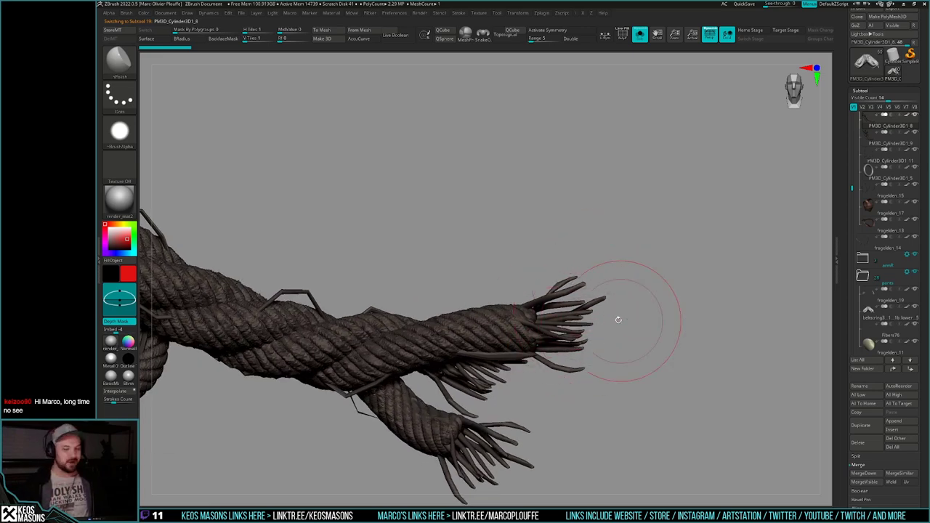
{"action": "mouse_move", "coordinate": [550, 319]}
{"action": "right_mouse_down"}
{"action": "mouse_move", "coordinate": [524, 306]}
{"action": "mouse_move", "coordinate": [503, 259]}
{"action": "mouse_move", "coordinate": [537, 305]}
{"action": "right_mouse_up"}
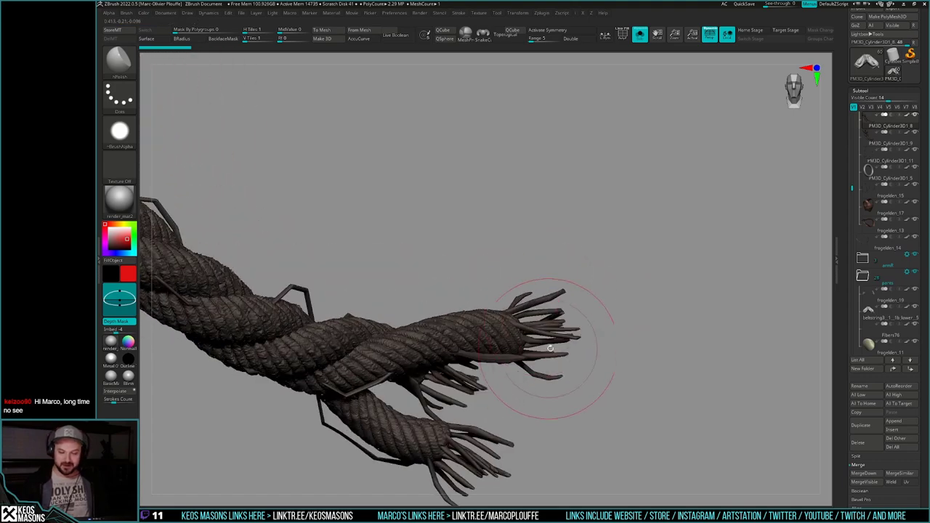
{"action": "mouse_move", "coordinate": [544, 336]}
{"action": "right_mouse_down"}
{"action": "mouse_move", "coordinate": [527, 318]}
{"action": "mouse_move", "coordinate": [465, 429]}
{"action": "mouse_move", "coordinate": [436, 442]}
{"action": "mouse_move", "coordinate": [503, 395]}
{"action": "mouse_move", "coordinate": [501, 422]}
{"action": "mouse_move", "coordinate": [554, 461]}
{"action": "mouse_move", "coordinate": [509, 356]}
{"action": "mouse_move", "coordinate": [612, 359]}
{"action": "mouse_move", "coordinate": [653, 324]}
{"action": "right_mouse_up"}
{"action": "mouse_move", "coordinate": [654, 324]}
{"action": "right_mouse_down", "text": "ctrl"}
{"action": "mouse_move", "coordinate": [646, 349]}
{"action": "mouse_move", "coordinate": [634, 353]}
{"action": "right_mouse_up", "text": "ctrl"}
{"action": "key", "text": "alt+s"}
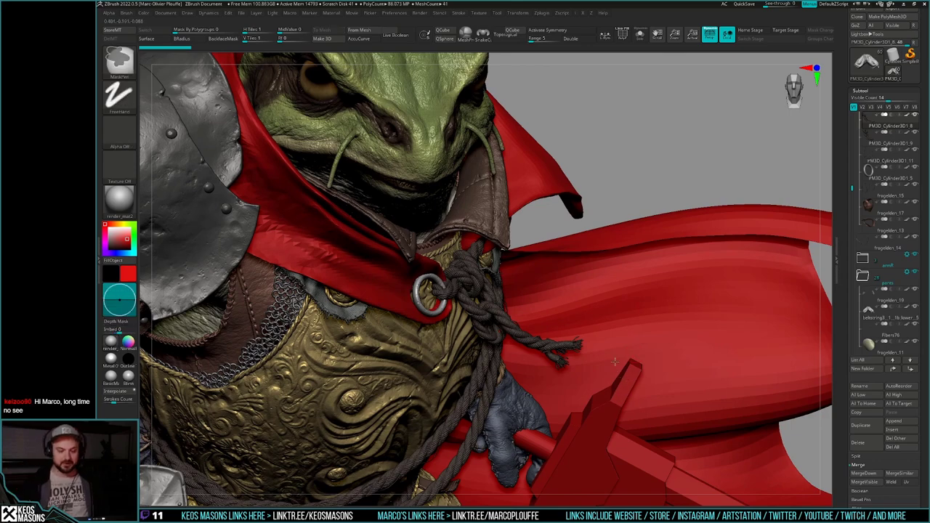
Step: Make the engraved gauntlet the active subtool and isolate it from the rest of the figure
{"action": "right_click_drag", "start_coordinate": [627, 391], "coordinate": [584, 353], "text": "ctrl"}
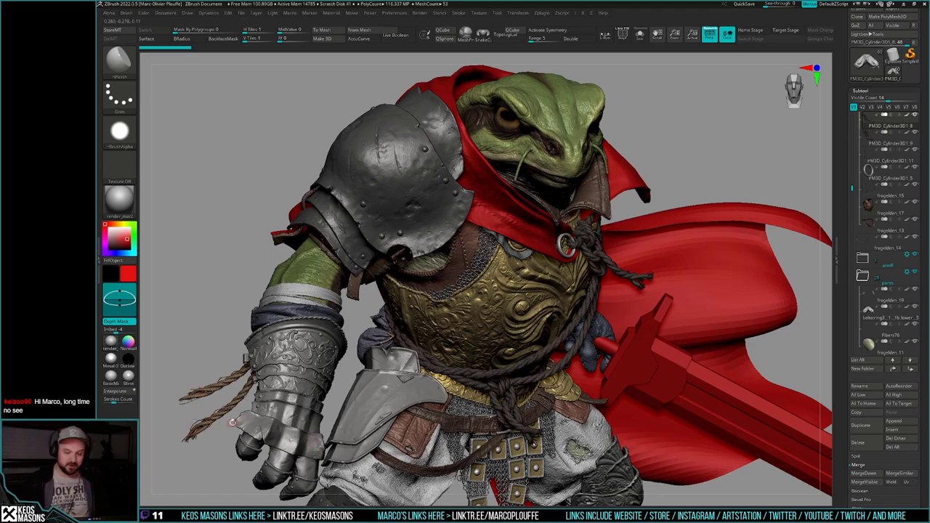
{"action": "right_click_drag", "start_coordinate": [566, 413], "coordinate": [571, 340], "text": "alt"}
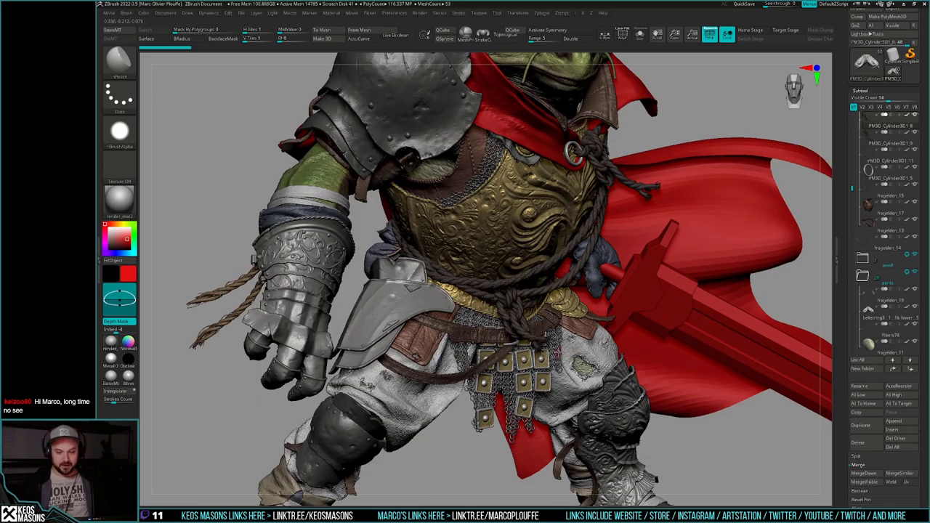
{"action": "right_click_drag", "start_coordinate": [561, 389], "coordinate": [563, 411], "text": "alt"}
{"action": "right_click_drag", "start_coordinate": [520, 366], "coordinate": [526, 388], "text": "alt"}
{"action": "mouse_move", "coordinate": [331, 351]}
{"action": "right_mouse_down", "text": "alt"}
{"action": "mouse_move", "coordinate": [456, 317]}
{"action": "mouse_move", "coordinate": [482, 400]}
{"action": "mouse_move", "coordinate": [474, 434]}
{"action": "right_mouse_up", "text": "alt"}
{"action": "left_click", "coordinate": [467, 316], "text": "alt"}
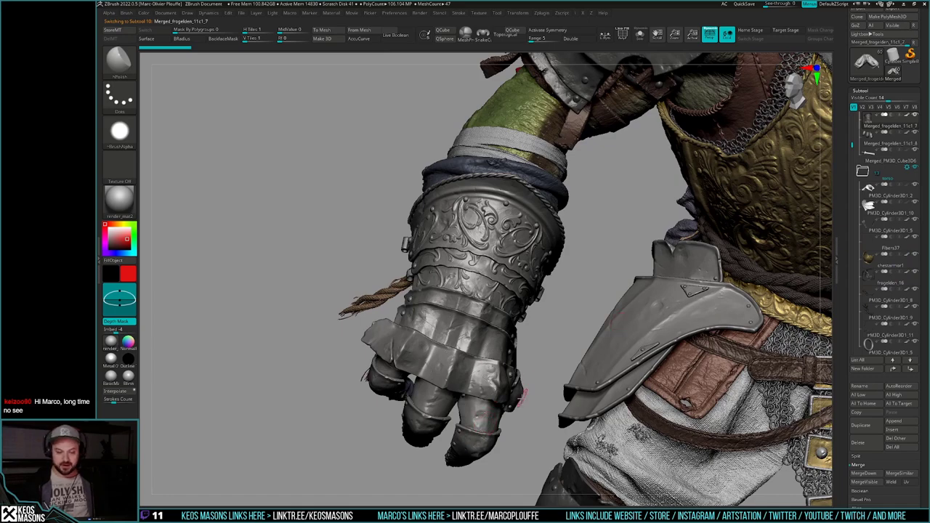
{"action": "right_click_drag", "start_coordinate": [517, 394], "coordinate": [502, 397]}
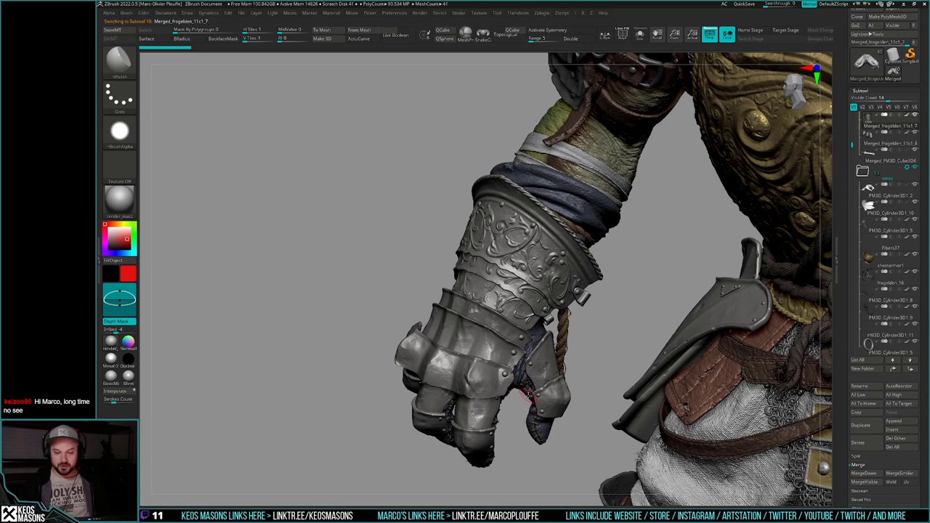
{"action": "key", "text": "shift+s"}
Step: Turn off both sculpt layers on the gauntlet and examine its plates and engraving without the layered detail
{"action": "left_click_drag", "start_coordinate": [843, 363], "coordinate": [844, 30]}
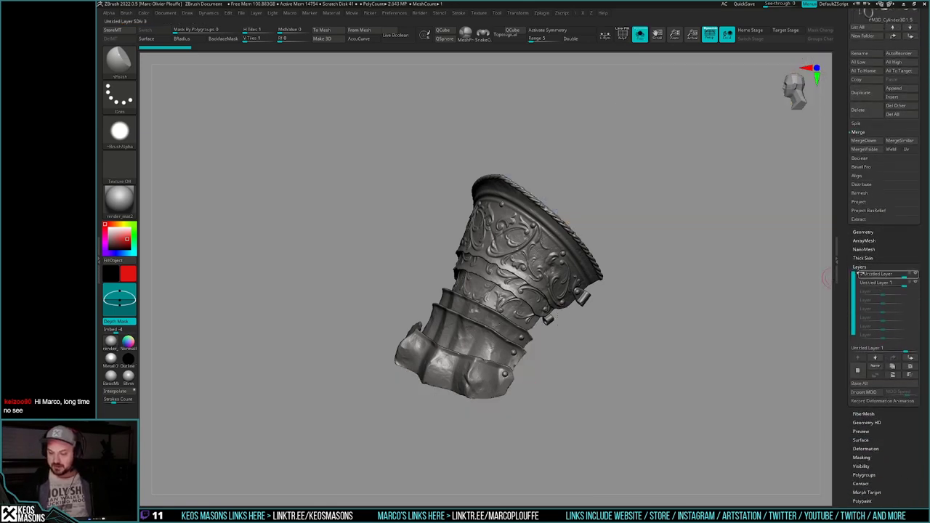
{"action": "left_click", "coordinate": [915, 282]}
{"action": "left_click", "coordinate": [916, 275]}
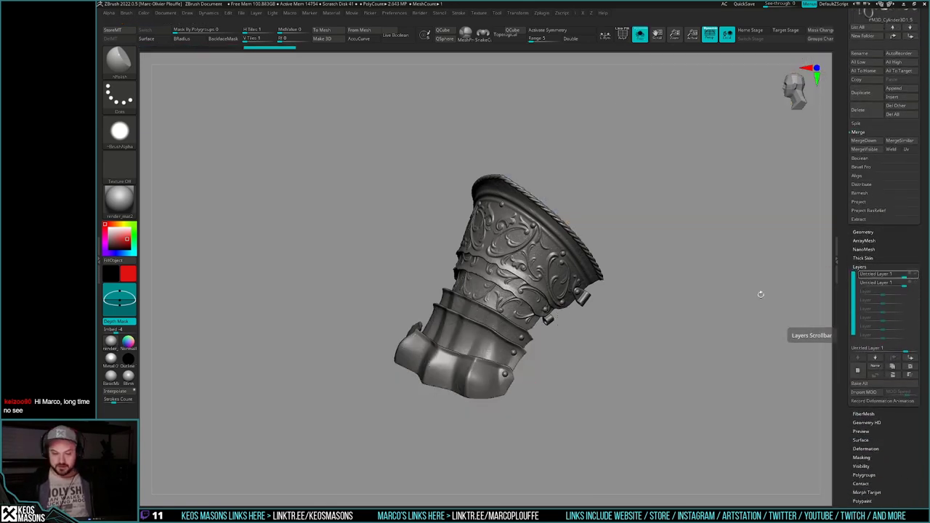
{"action": "right_click_drag", "start_coordinate": [690, 289], "coordinate": [720, 345], "text": "alt"}
{"action": "mouse_move", "coordinate": [719, 345]}
{"action": "right_mouse_down"}
{"action": "mouse_move", "coordinate": [670, 334]}
{"action": "mouse_move", "coordinate": [668, 310]}
{"action": "mouse_move", "coordinate": [664, 335]}
{"action": "mouse_move", "coordinate": [644, 338]}
{"action": "mouse_move", "coordinate": [664, 338]}
{"action": "mouse_move", "coordinate": [662, 363]}
{"action": "mouse_move", "coordinate": [665, 335]}
{"action": "mouse_move", "coordinate": [652, 375]}
{"action": "mouse_move", "coordinate": [649, 357]}
{"action": "right_mouse_up"}
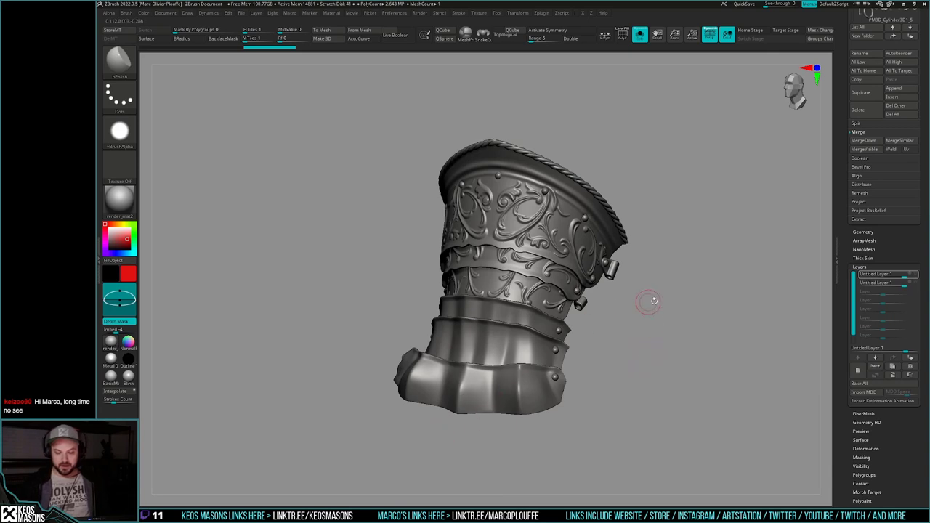
{"action": "right_click_drag", "start_coordinate": [585, 369], "coordinate": [508, 373]}
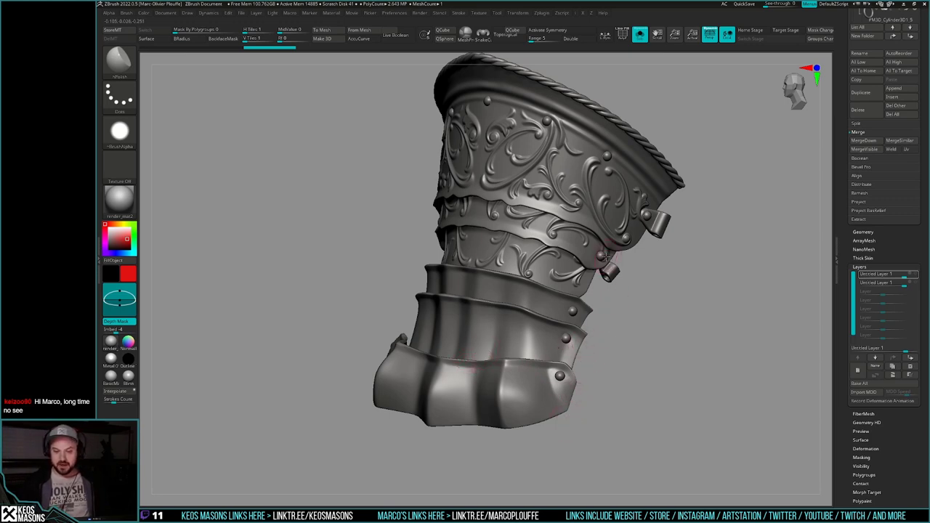
{"action": "right_click_drag", "start_coordinate": [593, 241], "coordinate": [566, 293], "text": "alt"}
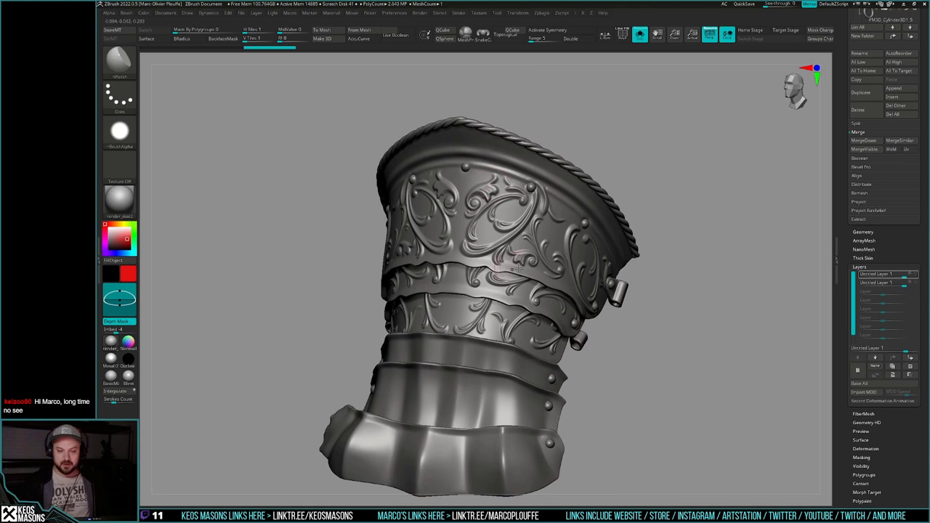
{"action": "mouse_move", "coordinate": [583, 378]}
{"action": "right_mouse_down", "text": "ctrl"}
{"action": "mouse_move", "coordinate": [574, 384]}
{"action": "mouse_move", "coordinate": [571, 364]}
{"action": "mouse_move", "coordinate": [571, 373]}
{"action": "right_mouse_up", "text": "ctrl"}
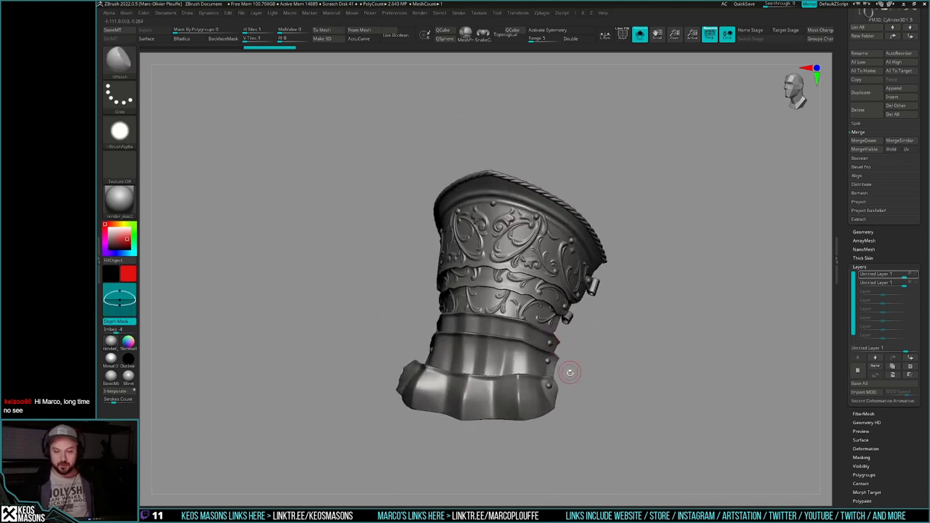
Step: Show the whole figure again and compare the layer-free gauntlet with the surrounding hip and leg armour
{"action": "key", "text": "alt+s"}
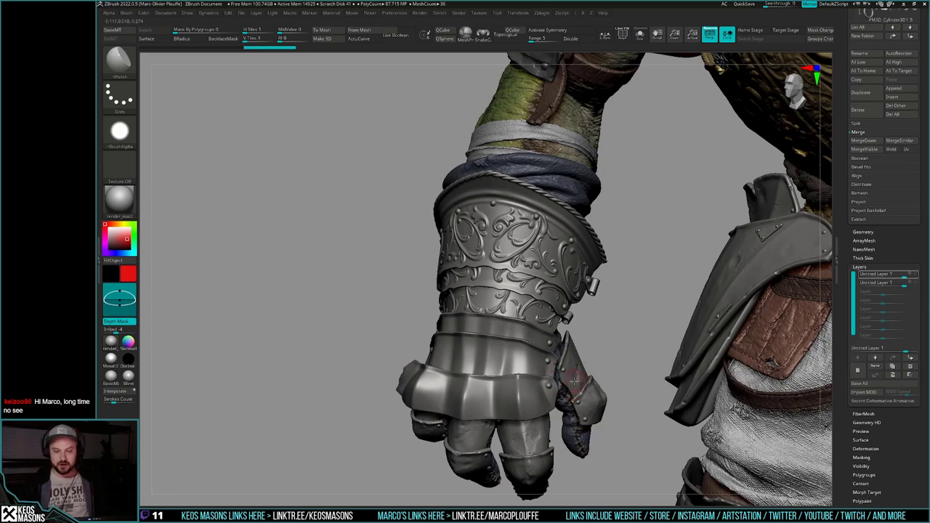
{"action": "right_click_drag", "start_coordinate": [576, 376], "coordinate": [339, 278], "text": "ctrl"}
{"action": "right_click_drag", "start_coordinate": [645, 372], "coordinate": [549, 356]}
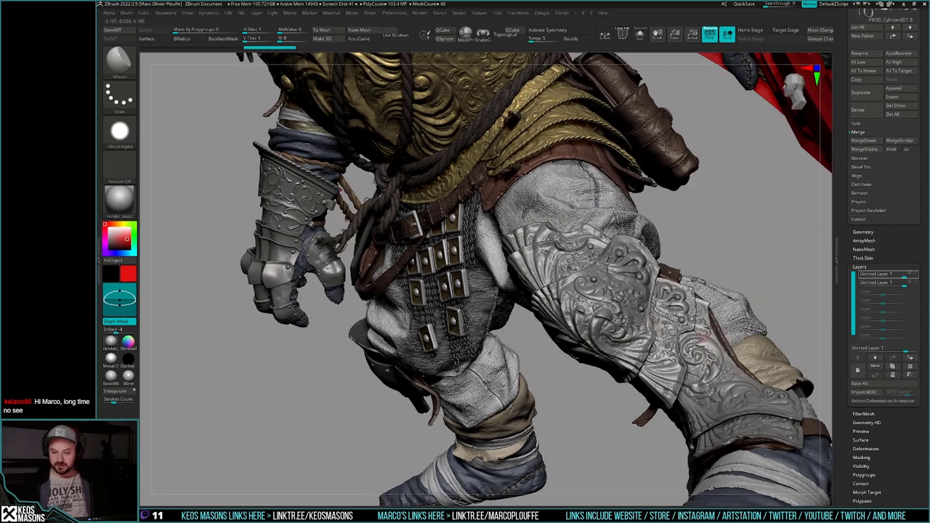
{"action": "right_click_drag", "start_coordinate": [450, 358], "coordinate": [544, 396]}
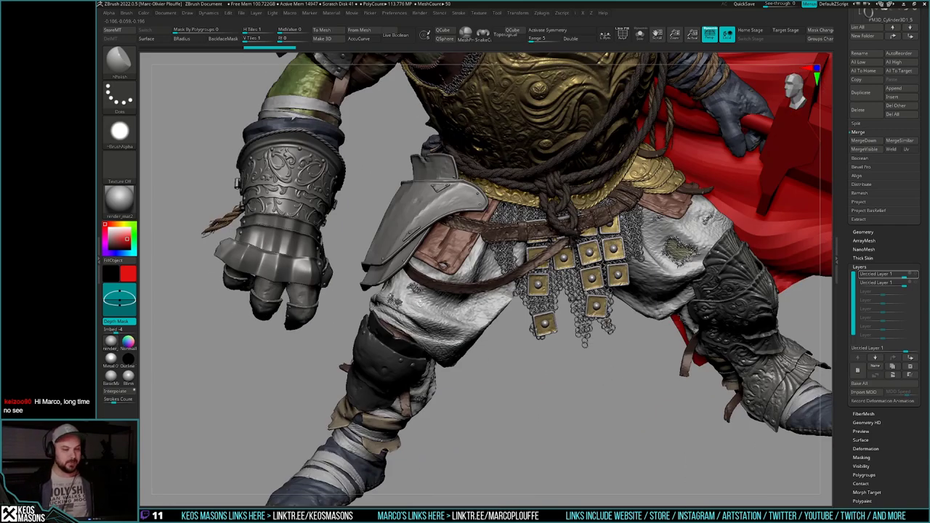
{"action": "right_click_drag", "start_coordinate": [487, 323], "coordinate": [656, 461], "text": "alt"}
{"action": "right_click_drag", "start_coordinate": [500, 359], "coordinate": [422, 202], "text": "ctrl"}
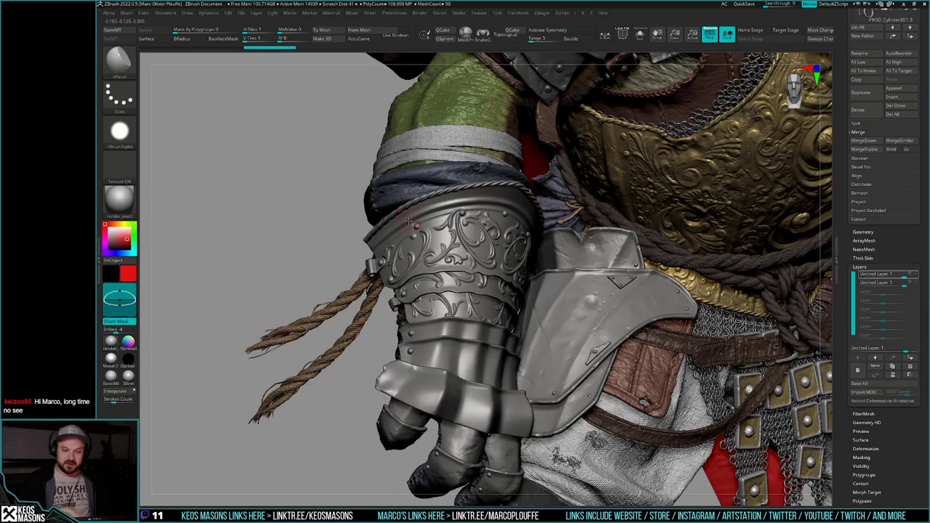
Step: Turn the upper sculpt layer on the gauntlet back on and examine the dents it adds to the plates
{"action": "right_click_drag", "start_coordinate": [503, 385], "coordinate": [473, 393]}
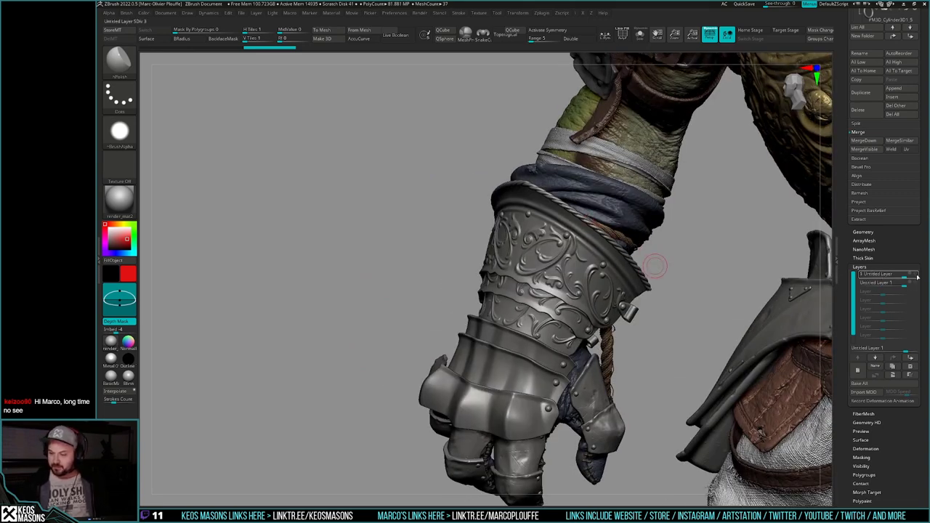
{"action": "left_click", "coordinate": [916, 276]}
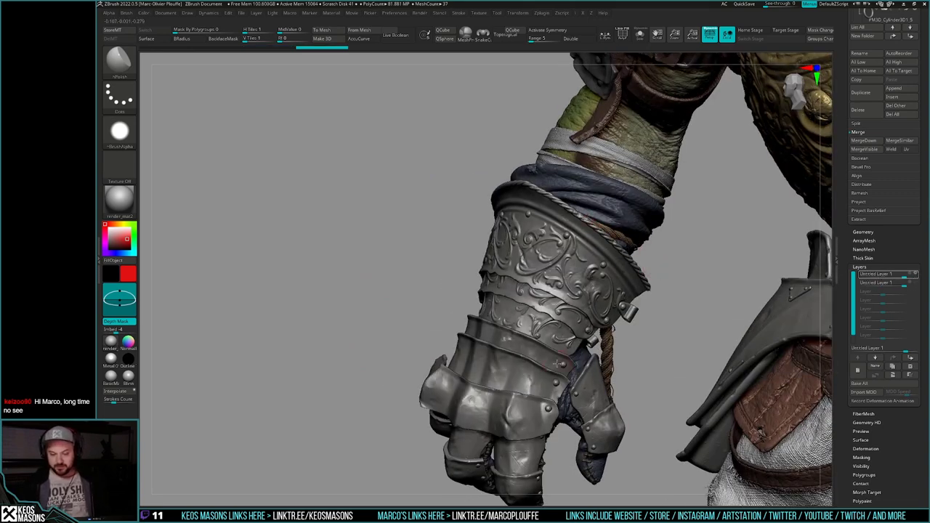
{"action": "right_click_drag", "start_coordinate": [555, 379], "coordinate": [503, 369]}
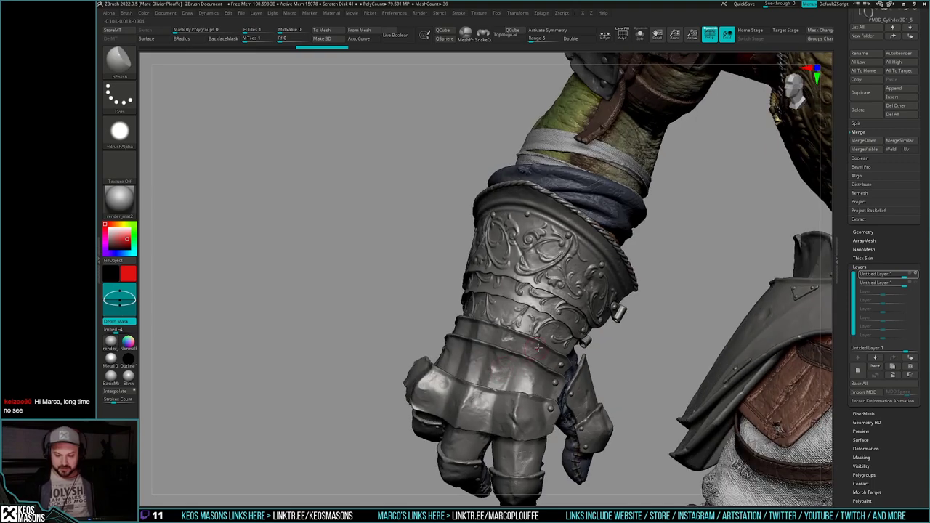
{"action": "right_click_drag", "start_coordinate": [536, 420], "coordinate": [540, 400]}
Step: Examine the pauldron's dents, scratches and rivets up close for comparison with the gauntlet
{"action": "right_click_drag", "start_coordinate": [601, 161], "coordinate": [528, 437], "text": "alt"}
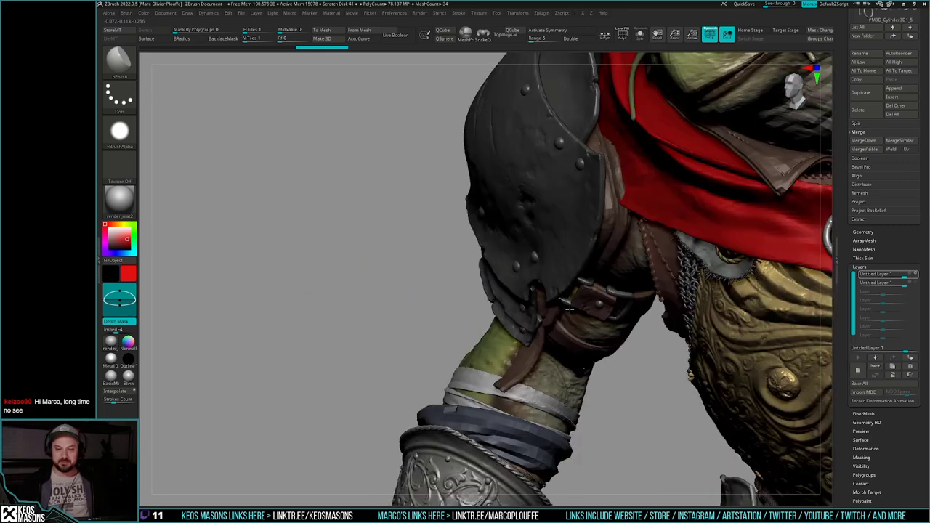
{"action": "right_click_drag", "start_coordinate": [570, 310], "coordinate": [630, 347]}
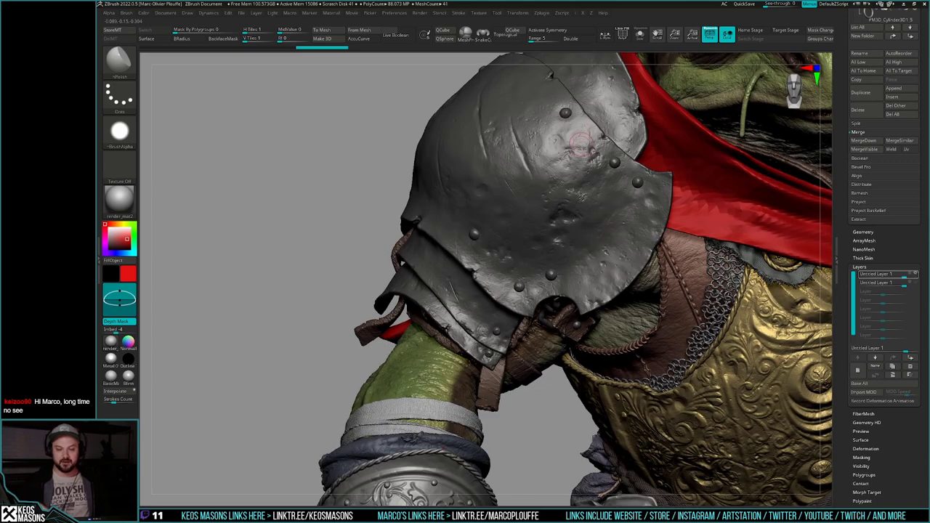
{"action": "right_click_drag", "start_coordinate": [498, 420], "coordinate": [466, 415], "text": "alt"}
Step: Turn the gauntlet's second sculpt layer back on and inspect the engraved plates with both layers active
{"action": "mouse_move", "coordinate": [564, 373]}
{"action": "right_mouse_down"}
{"action": "mouse_move", "coordinate": [553, 371]}
{"action": "mouse_move", "coordinate": [570, 375]}
{"action": "right_mouse_up"}
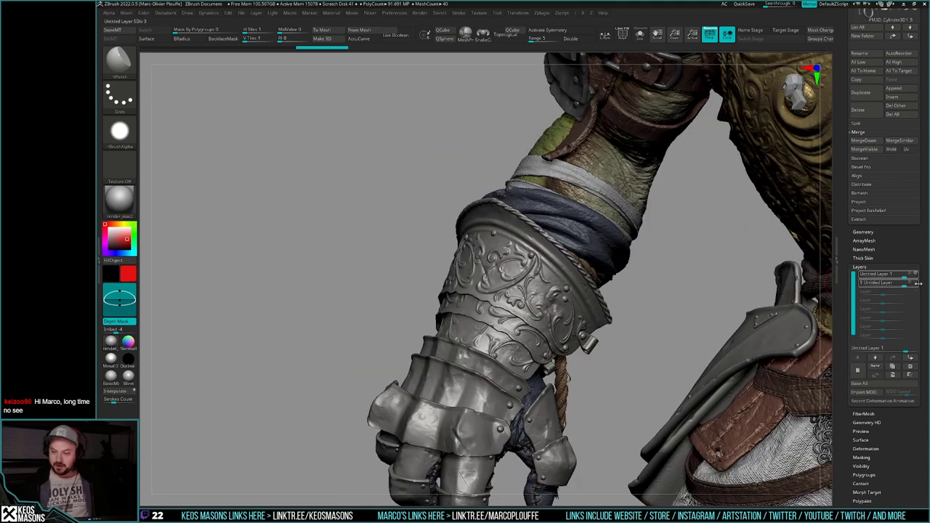
{"action": "left_click", "coordinate": [916, 285]}
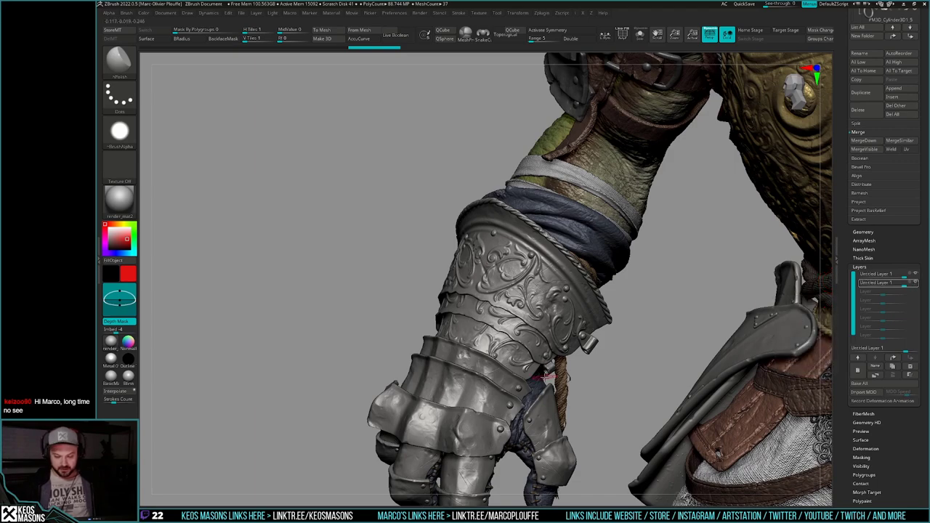
{"action": "right_click_drag", "start_coordinate": [548, 378], "coordinate": [579, 317]}
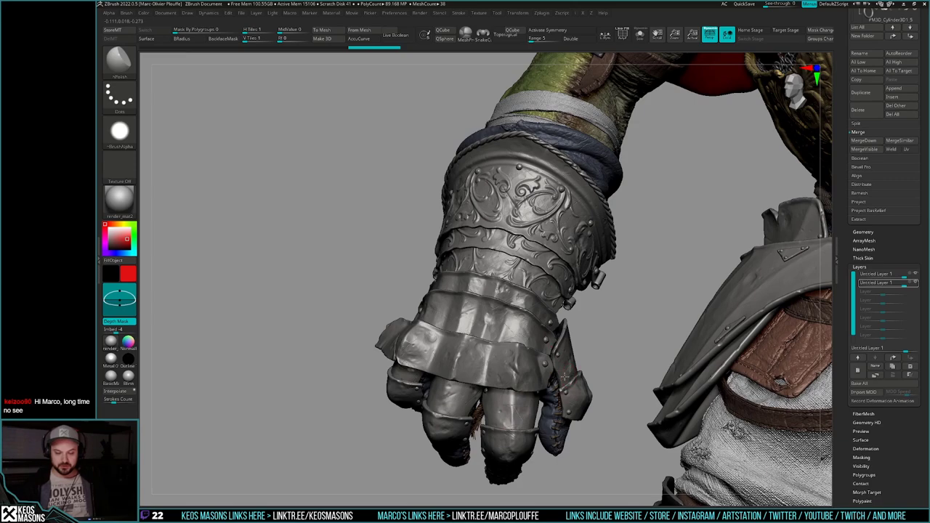
{"action": "right_click_drag", "start_coordinate": [564, 376], "coordinate": [550, 400], "text": "alt"}
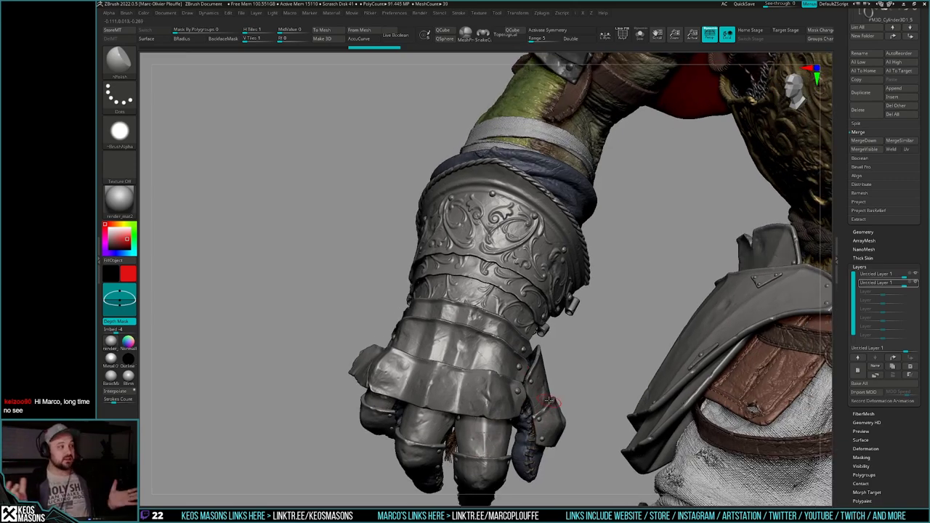
Step: Make the leather vest beside the mail the active subtool and view it isolated before restoring the full figure
{"action": "right_click_drag", "start_coordinate": [668, 323], "coordinate": [528, 381], "text": "alt"}
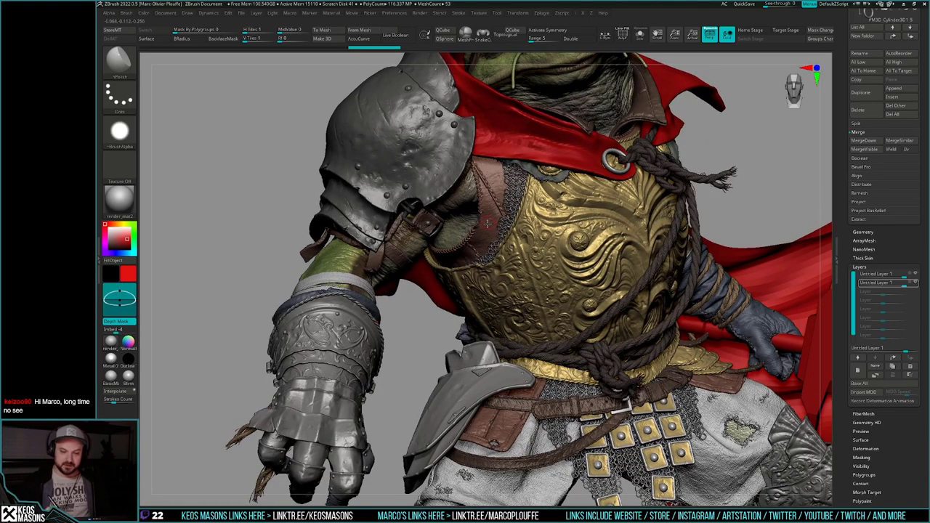
{"action": "left_click", "coordinate": [488, 223], "text": "alt"}
{"action": "key", "text": "alt+s"}
{"action": "right_click_drag", "start_coordinate": [511, 211], "coordinate": [552, 392], "text": "ctrl"}
{"action": "mouse_move", "coordinate": [552, 392]}
{"action": "right_mouse_down", "text": "ctrl"}
{"action": "mouse_move", "coordinate": [552, 349]}
{"action": "mouse_move", "coordinate": [527, 350]}
{"action": "mouse_move", "coordinate": [516, 366]}
{"action": "right_mouse_up", "text": "ctrl"}
{"action": "key", "text": "alt+s"}
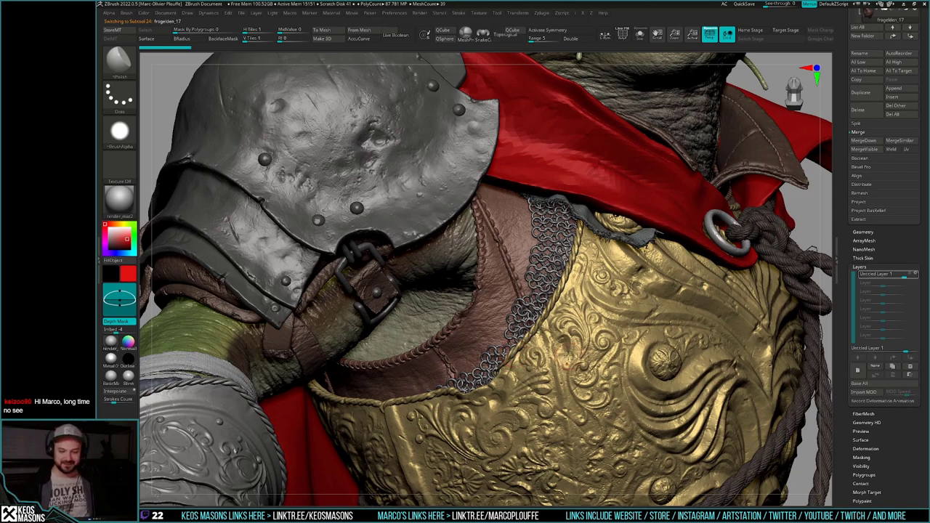
Step: Make the braided trim along the vest's armhole the active subtool, check it in isolation, and examine it against the leather and mail
{"action": "right_click_drag", "start_coordinate": [469, 379], "coordinate": [442, 371]}
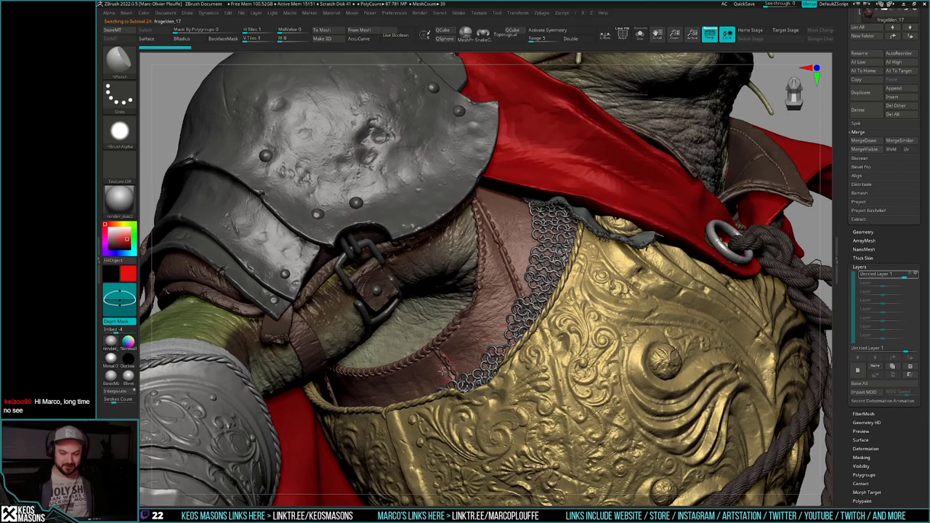
{"action": "left_click", "coordinate": [409, 363], "text": "alt"}
{"action": "left_click", "coordinate": [411, 364]}
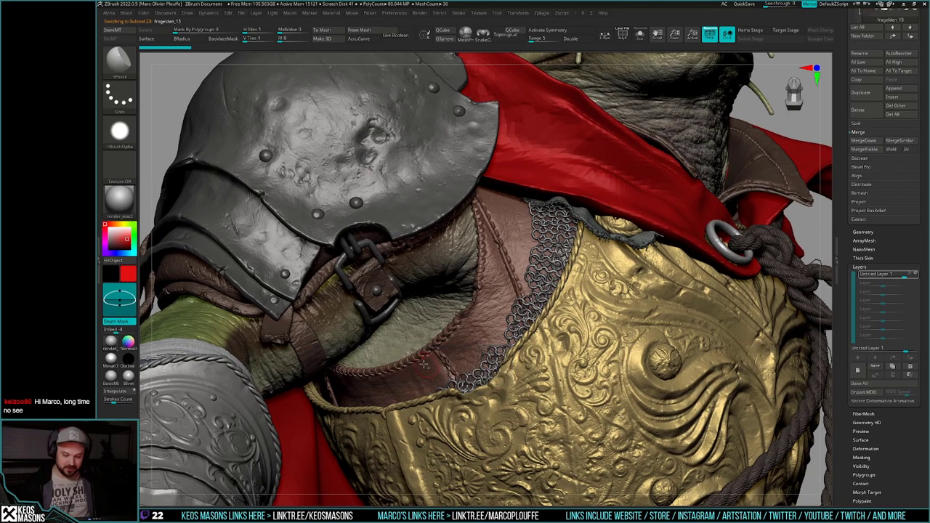
{"action": "key", "text": "alt+s"}
{"action": "mouse_move", "coordinate": [423, 363]}
{"action": "right_mouse_down"}
{"action": "mouse_move", "coordinate": [428, 375]}
{"action": "mouse_move", "coordinate": [445, 371]}
{"action": "mouse_move", "coordinate": [423, 364]}
{"action": "right_mouse_up"}
{"action": "key", "text": "shift+s"}
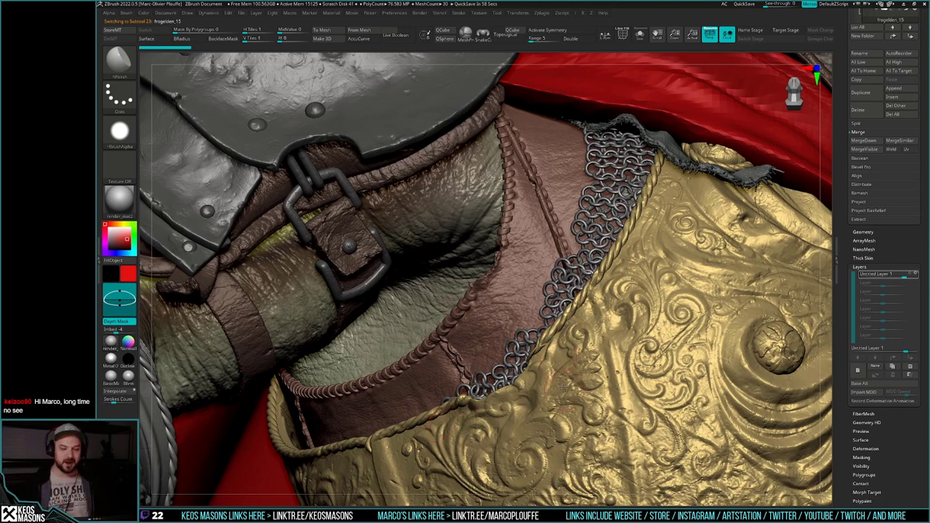
{"action": "right_click_drag", "start_coordinate": [458, 360], "coordinate": [500, 336]}
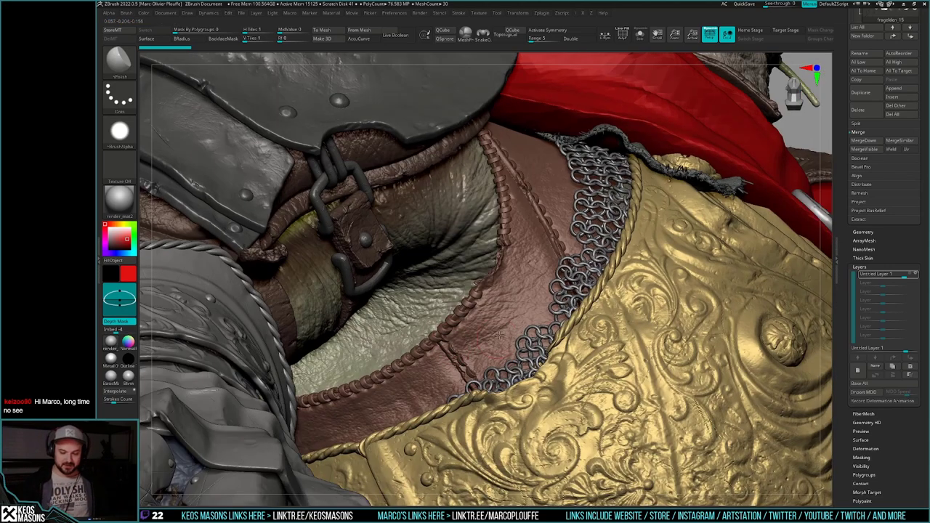
{"action": "right_click_drag", "start_coordinate": [564, 242], "coordinate": [511, 234]}
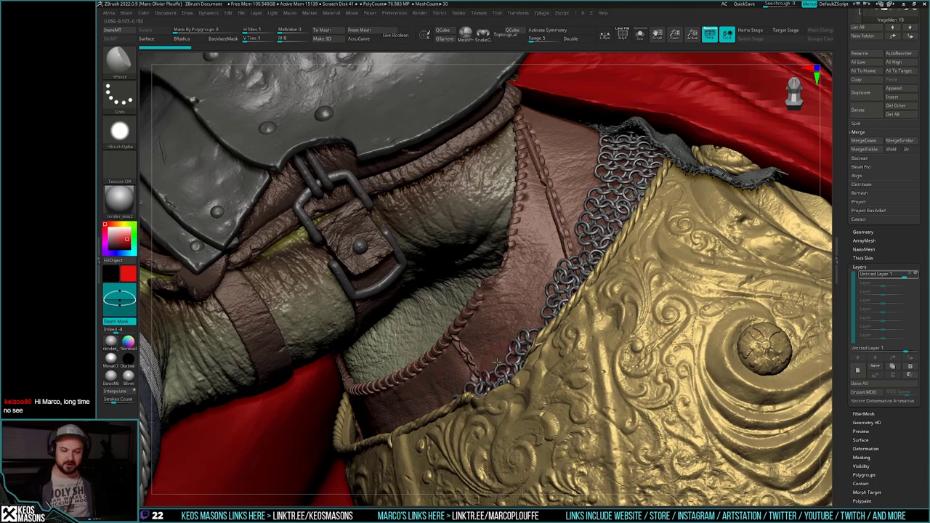
Step: Isolate the frayed grey cloth under the cape to examine its folds and weave, and show the full figure again
{"action": "mouse_move", "coordinate": [497, 359]}
{"action": "right_mouse_down", "text": "ctrl"}
{"action": "mouse_move", "coordinate": [599, 341]}
{"action": "mouse_move", "coordinate": [626, 386]}
{"action": "mouse_move", "coordinate": [620, 290]}
{"action": "mouse_move", "coordinate": [595, 341]}
{"action": "mouse_move", "coordinate": [602, 326]}
{"action": "right_mouse_up", "text": "ctrl"}
{"action": "left_click", "coordinate": [619, 289], "text": "alt"}
{"action": "key", "text": "alt+s"}
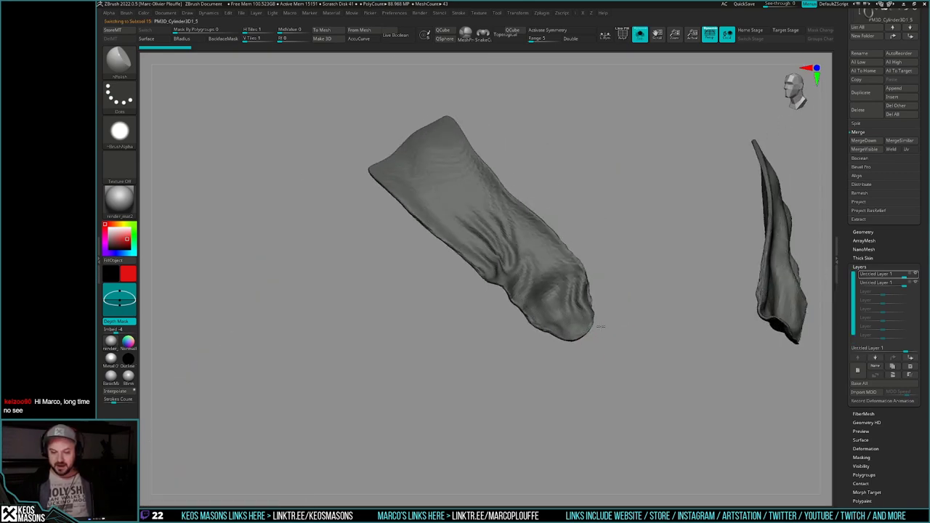
{"action": "key", "text": "alt+s"}
{"action": "key", "text": "alt+s"}
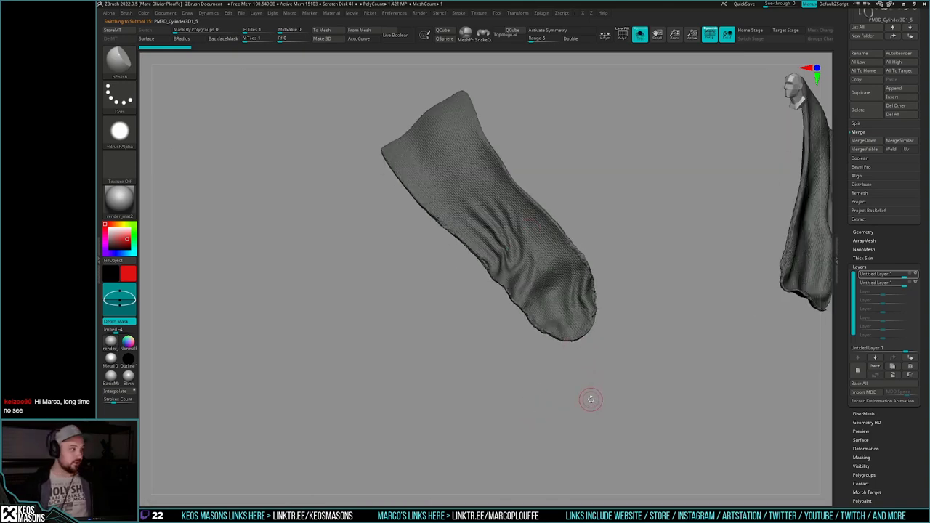
{"action": "left_click_drag", "start_coordinate": [588, 387], "coordinate": [589, 349]}
{"action": "key", "text": "alt+s"}
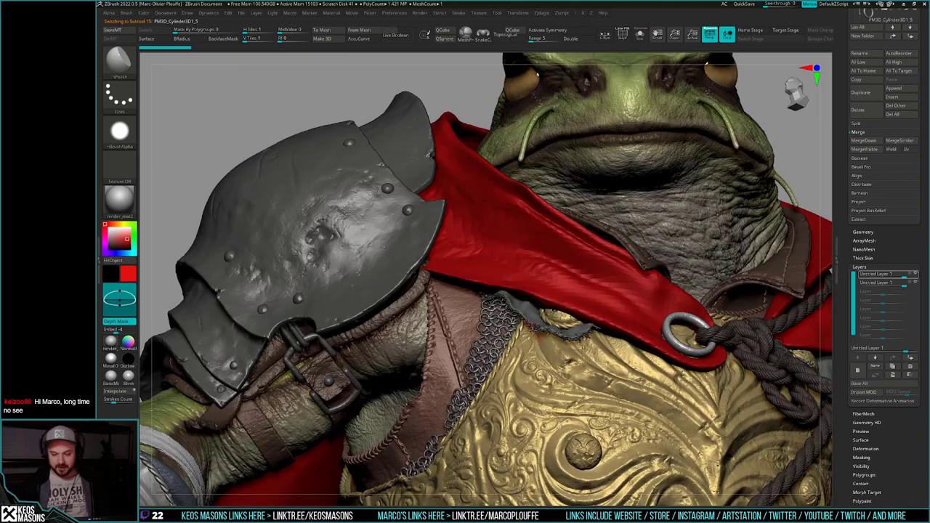
Step: Make the leather collar the active subtool, isolate it to view both halves, and bring back the rest of the figure
{"action": "right_click_drag", "start_coordinate": [587, 347], "coordinate": [534, 344]}
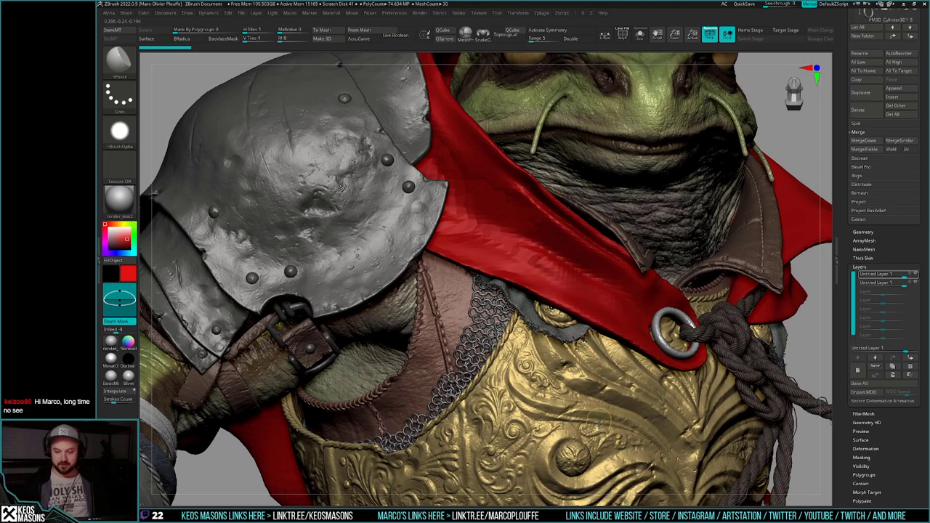
{"action": "mouse_move", "coordinate": [599, 416]}
{"action": "right_mouse_down", "text": "ctrl"}
{"action": "mouse_move", "coordinate": [711, 392]}
{"action": "mouse_move", "coordinate": [714, 419]}
{"action": "mouse_move", "coordinate": [641, 354]}
{"action": "right_mouse_up", "text": "ctrl"}
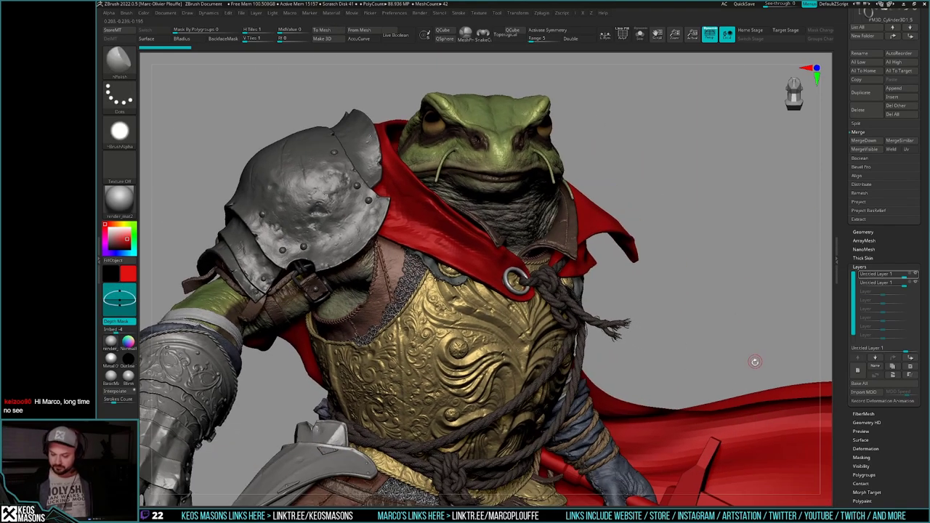
{"action": "right_click_drag", "start_coordinate": [753, 361], "coordinate": [694, 397], "text": "alt"}
{"action": "right_click_drag", "start_coordinate": [629, 345], "coordinate": [669, 352], "text": "alt"}
{"action": "left_click", "coordinate": [589, 257], "text": "alt"}
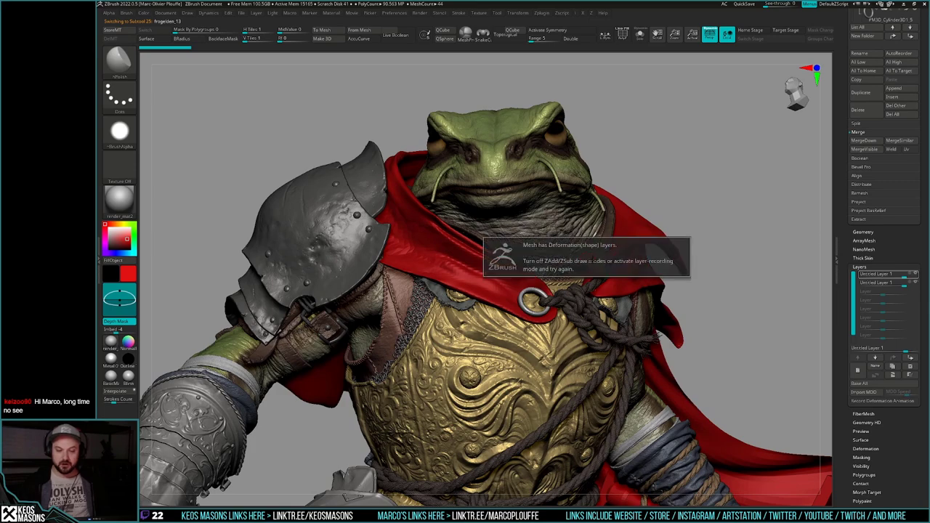
{"action": "key", "text": "shift+alt+s"}
{"action": "key", "text": "f"}
{"action": "right_click_drag", "start_coordinate": [588, 257], "coordinate": [534, 287]}
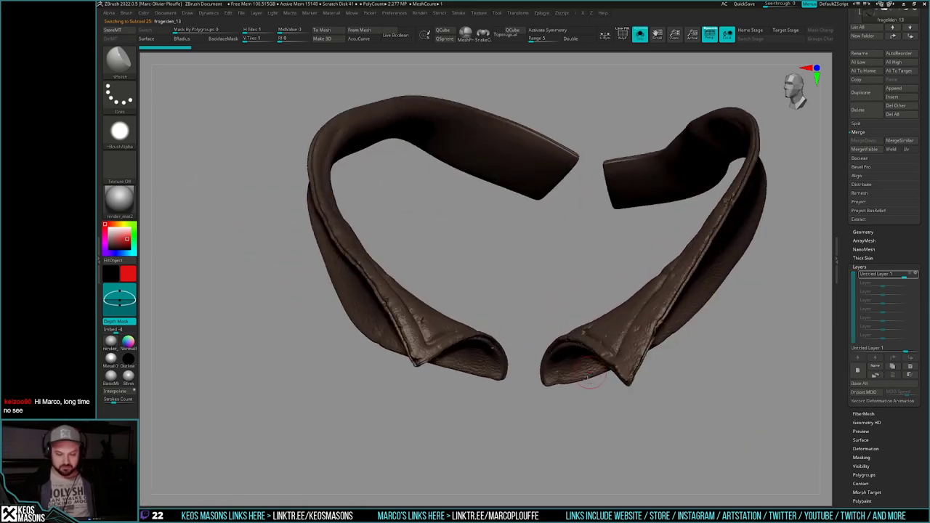
{"action": "key", "text": "shift+alt+s"}
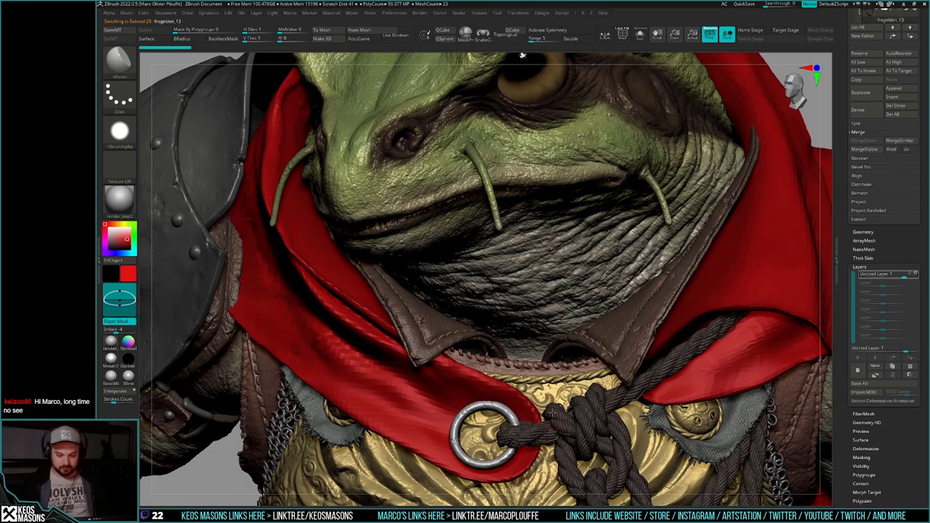
Step: Examine the collar's stitching and folded tips up close, with and without the surrounding subtools
{"action": "right_click_drag", "start_coordinate": [605, 362], "coordinate": [644, 353]}
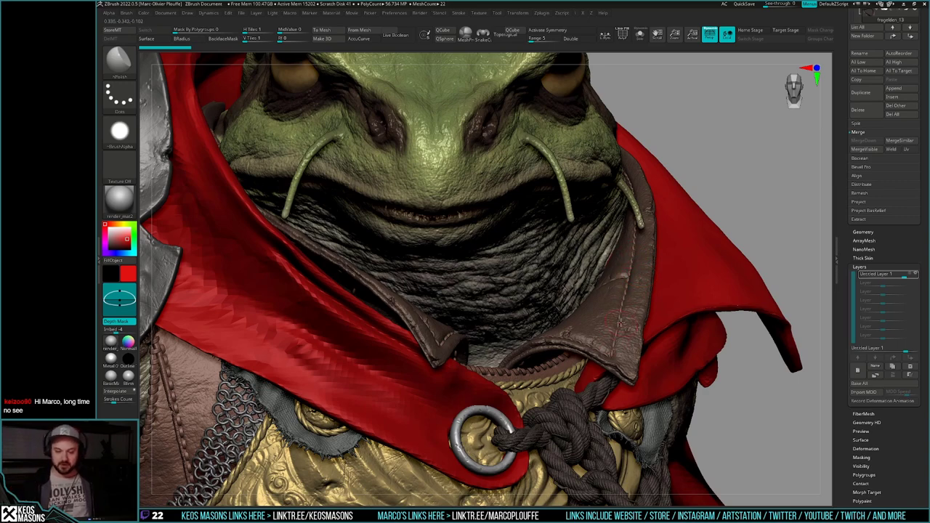
{"action": "key", "text": "alt+s"}
{"action": "mouse_move", "coordinate": [630, 330]}
{"action": "right_mouse_down", "text": "ctrl"}
{"action": "mouse_move", "coordinate": [641, 282]}
{"action": "mouse_move", "coordinate": [623, 388]}
{"action": "mouse_move", "coordinate": [610, 407]}
{"action": "mouse_move", "coordinate": [612, 376]}
{"action": "mouse_move", "coordinate": [572, 388]}
{"action": "mouse_move", "coordinate": [568, 364]}
{"action": "right_mouse_up", "text": "ctrl"}
{"action": "key", "text": "alt+s"}
Step: Make the braided neckline trim the active subtool, view it in isolation, and return to the full figure
{"action": "left_click", "coordinate": [567, 389], "text": "alt"}
{"action": "key", "text": "alt+s"}
{"action": "right_click_drag", "start_coordinate": [567, 397], "coordinate": [567, 378], "text": "ctrl"}
{"action": "key", "text": "alt+s"}
{"action": "right_click_drag", "start_coordinate": [565, 413], "coordinate": [563, 396], "text": "ctrl"}
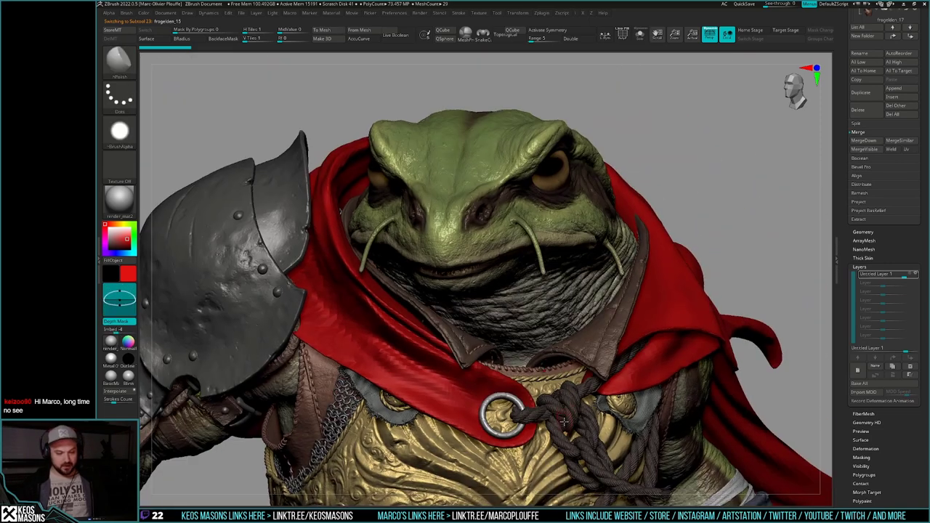
Step: Examine the figure from the side and front, covering the cape, ropes, breastplate and bare arm
{"action": "right_click_drag", "start_coordinate": [567, 431], "coordinate": [566, 389], "text": "ctrl"}
{"action": "right_click_drag", "start_coordinate": [698, 387], "coordinate": [640, 383]}
{"action": "right_click_drag", "start_coordinate": [828, 367], "coordinate": [807, 360]}
{"action": "mouse_move", "coordinate": [807, 360]}
{"action": "right_mouse_down", "text": "alt"}
{"action": "mouse_move", "coordinate": [770, 307]}
{"action": "mouse_move", "coordinate": [749, 308]}
{"action": "right_mouse_up", "text": "alt"}
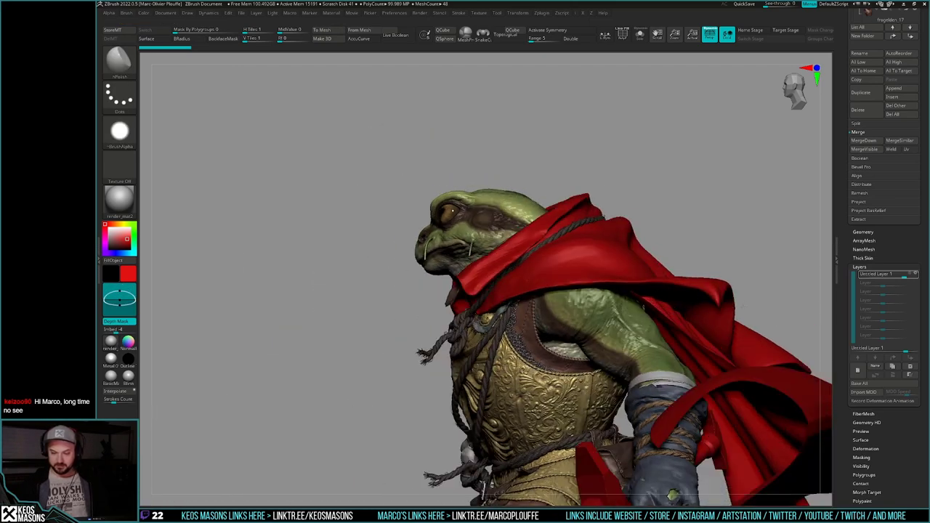
{"action": "right_click_drag", "start_coordinate": [581, 319], "coordinate": [652, 313]}
{"action": "right_click_drag", "start_coordinate": [610, 363], "coordinate": [500, 439]}
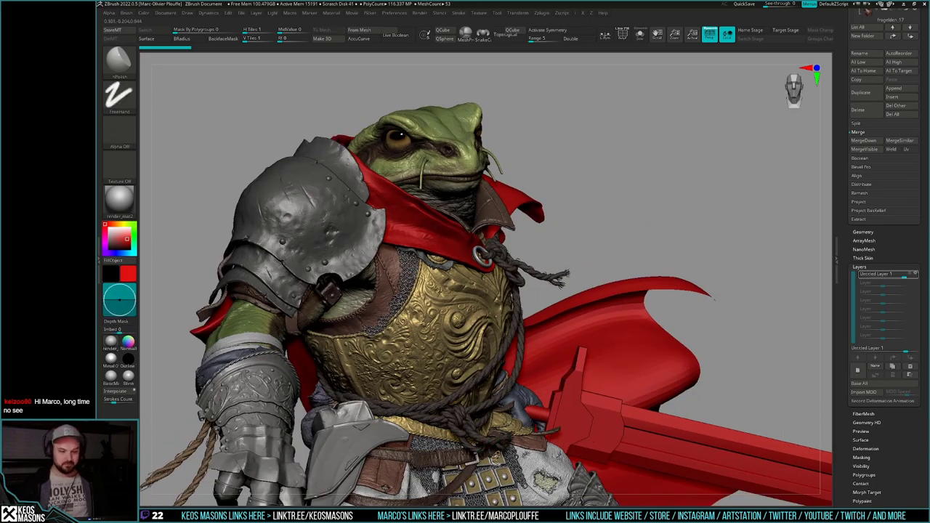
Step: Hide the red sword subtool, Merged_PM3D_Cube3D6, and frame the full figure with its cape
{"action": "mouse_move", "coordinate": [487, 441]}
{"action": "right_mouse_down", "text": "ctrl"}
{"action": "mouse_move", "coordinate": [489, 398]}
{"action": "mouse_move", "coordinate": [529, 422]}
{"action": "mouse_move", "coordinate": [568, 412]}
{"action": "mouse_move", "coordinate": [600, 375]}
{"action": "right_mouse_up", "text": "ctrl"}
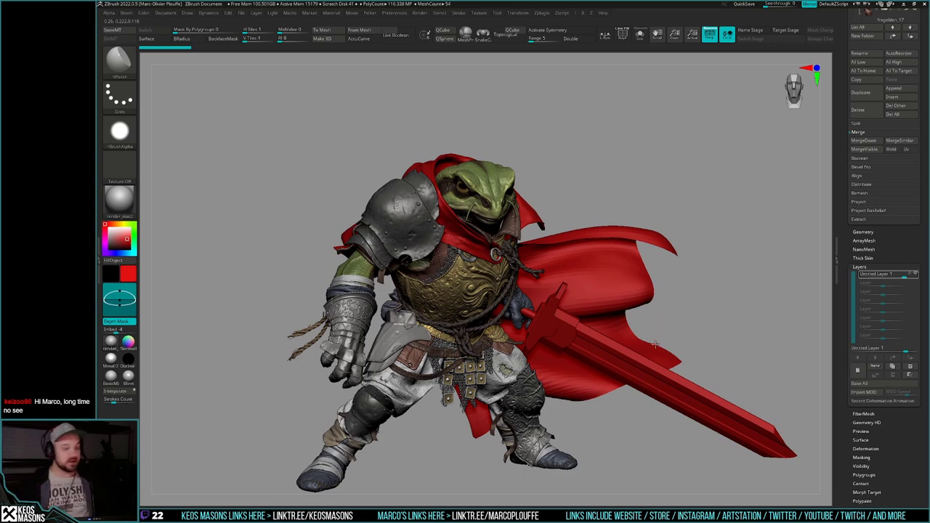
{"action": "left_click_drag", "start_coordinate": [901, 252], "coordinate": [880, 377]}
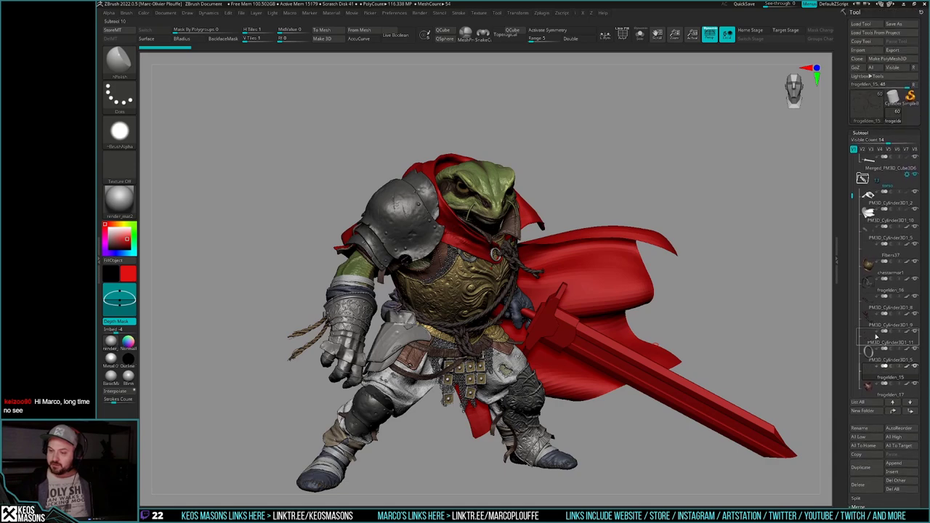
{"action": "left_click_drag", "start_coordinate": [853, 196], "coordinate": [853, 178]}
{"action": "left_click", "coordinate": [915, 227]}
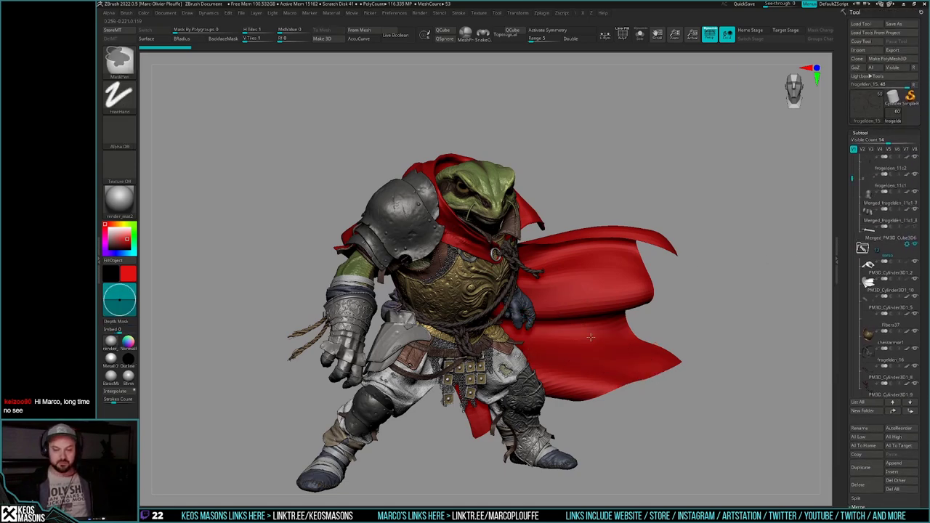
{"action": "mouse_move", "coordinate": [590, 321]}
{"action": "right_mouse_down", "text": "ctrl"}
{"action": "mouse_move", "coordinate": [688, 300]}
{"action": "mouse_move", "coordinate": [686, 332]}
{"action": "mouse_move", "coordinate": [664, 317]}
{"action": "mouse_move", "coordinate": [678, 319]}
{"action": "mouse_move", "coordinate": [666, 339]}
{"action": "right_mouse_up", "text": "ctrl"}
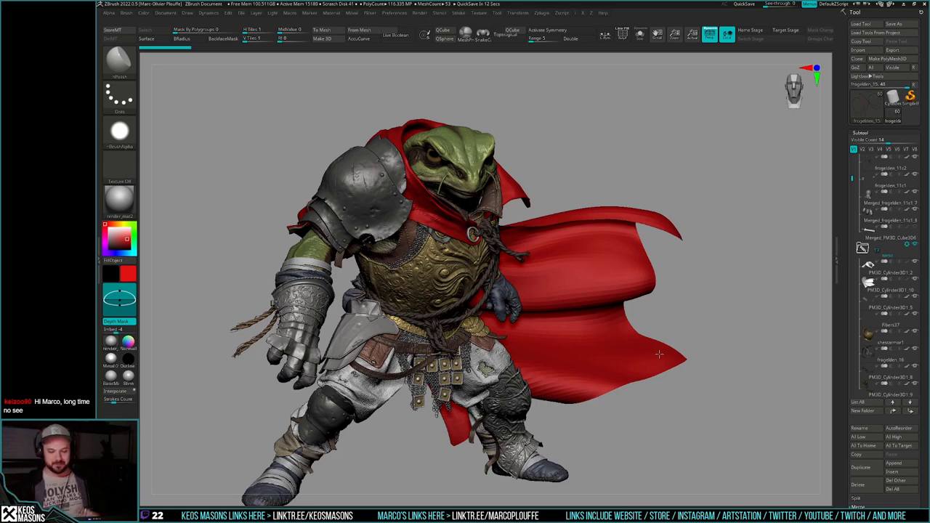
{"action": "left_click_drag", "start_coordinate": [716, 286], "coordinate": [705, 296]}
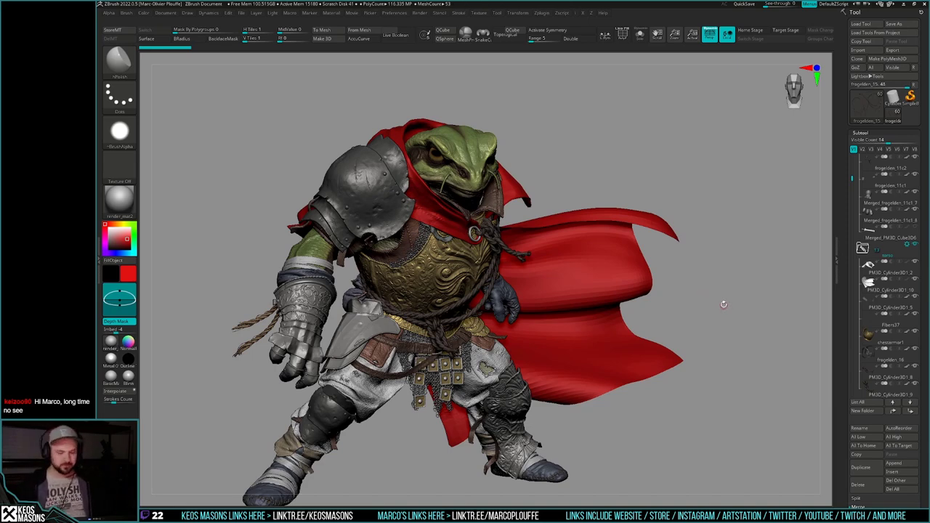
{"action": "left_click_drag", "start_coordinate": [710, 311], "coordinate": [715, 312], "text": "shift"}
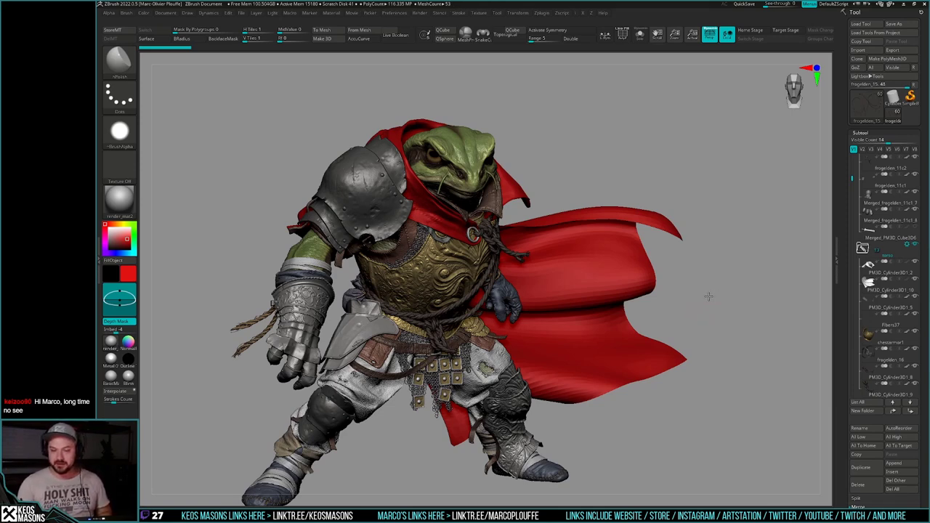
{"action": "mouse_move", "coordinate": [708, 297]}
{"action": "left_mouse_down"}
{"action": "mouse_move", "coordinate": [691, 295]}
{"action": "mouse_move", "coordinate": [752, 285]}
{"action": "mouse_move", "coordinate": [717, 280]}
{"action": "mouse_move", "coordinate": [709, 296]}
{"action": "left_mouse_up"}
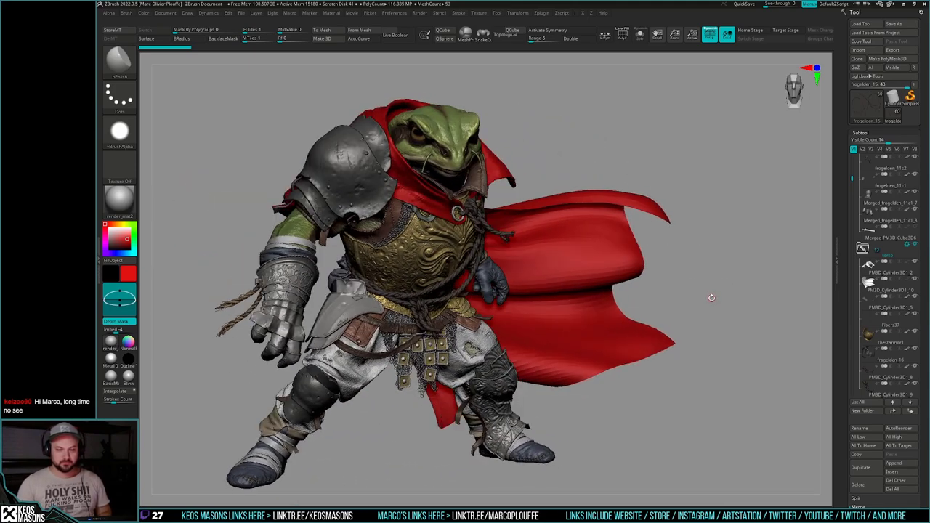
Step: Make the red cape the active subtool, inspect it in isolation from behind, and bring the surrounding subtools back
{"action": "left_click_drag", "start_coordinate": [721, 280], "coordinate": [727, 283]}
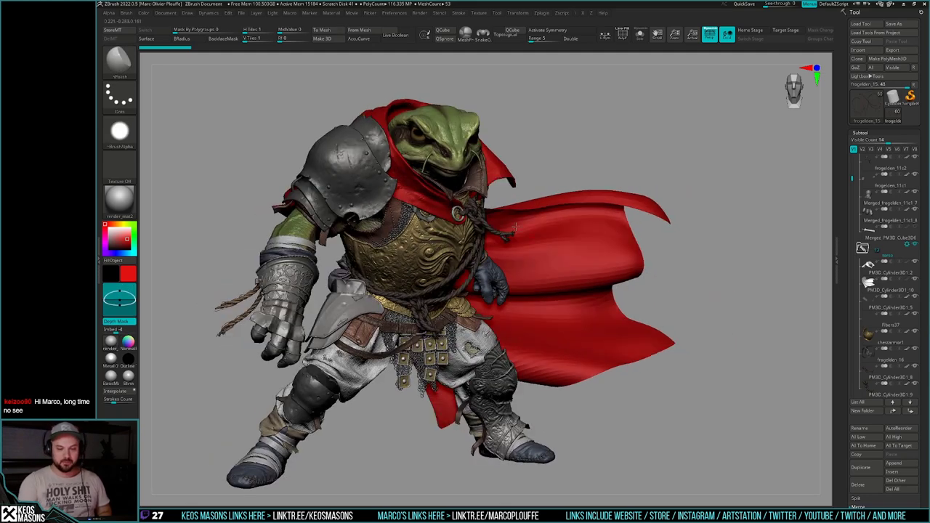
{"action": "mouse_move", "coordinate": [625, 318]}
{"action": "left_mouse_down"}
{"action": "mouse_move", "coordinate": [756, 324]}
{"action": "mouse_move", "coordinate": [639, 330]}
{"action": "mouse_move", "coordinate": [538, 275]}
{"action": "left_mouse_up"}
{"action": "left_click_drag", "start_coordinate": [697, 307], "coordinate": [771, 331], "text": "alt"}
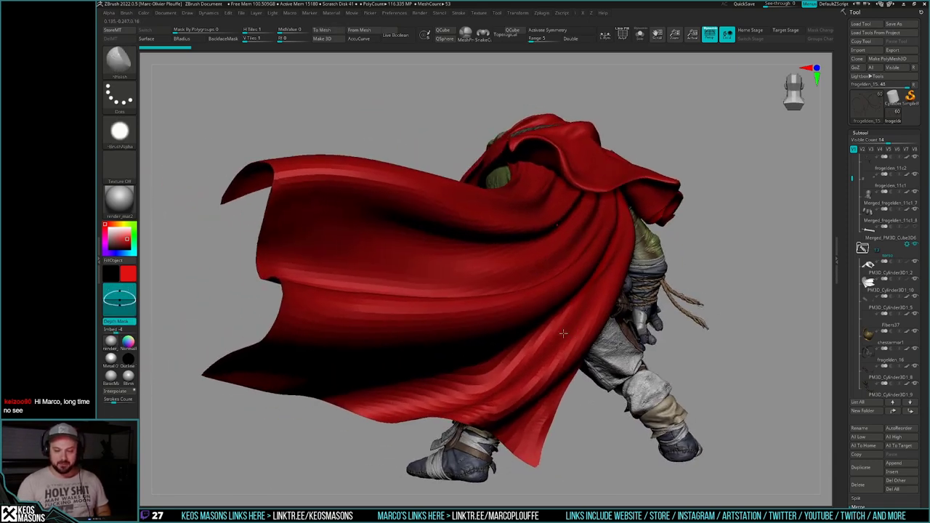
{"action": "left_click", "coordinate": [566, 333], "text": "alt"}
{"action": "left_click", "coordinate": [569, 335]}
{"action": "key", "text": "alt+shift+s"}
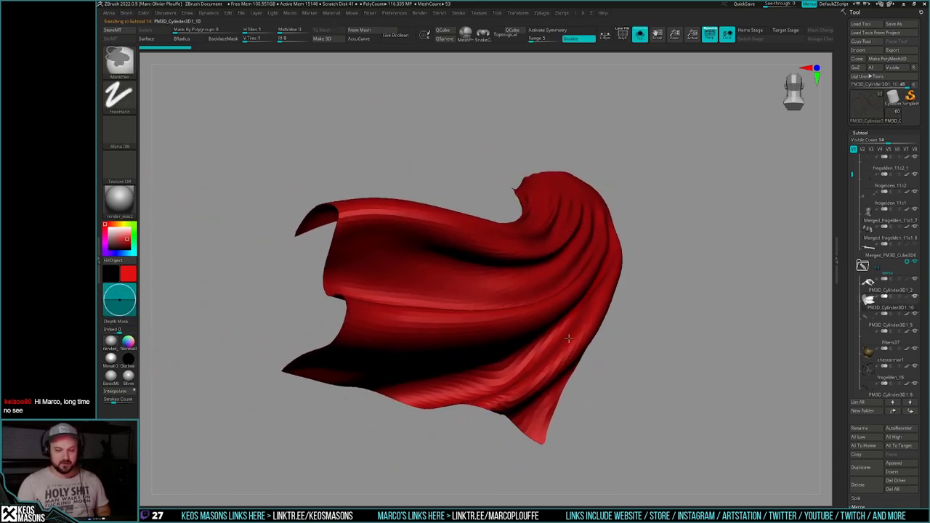
{"action": "left_click_drag", "start_coordinate": [708, 269], "coordinate": [601, 175], "text": "alt"}
{"action": "key", "text": "alt+shift+s"}
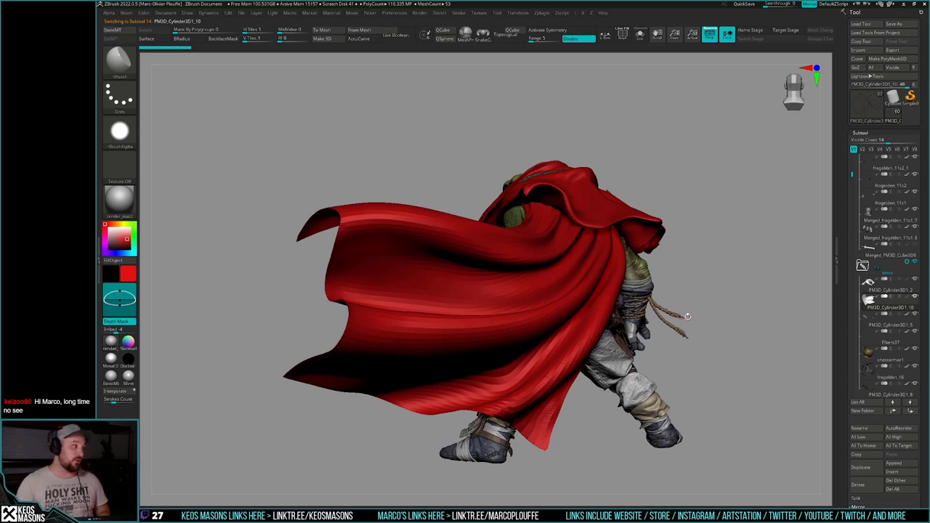
Step: Change the active colour from red to grey and show the sword subtool, Merged_PM3D_Cube3D6, with the figure facing front
{"action": "right_click_drag", "start_coordinate": [615, 317], "coordinate": [657, 323]}
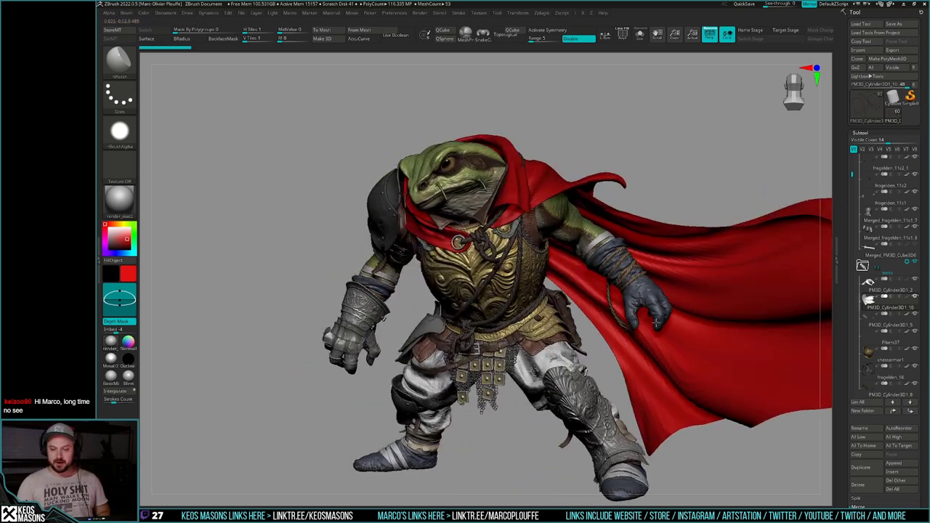
{"action": "mouse_move", "coordinate": [707, 374]}
{"action": "right_mouse_down"}
{"action": "mouse_move", "coordinate": [751, 401]}
{"action": "mouse_move", "coordinate": [557, 372]}
{"action": "right_mouse_up"}
{"action": "right_click_drag", "start_coordinate": [619, 363], "coordinate": [639, 365]}
{"action": "right_click_drag", "start_coordinate": [709, 358], "coordinate": [687, 335], "text": "alt"}
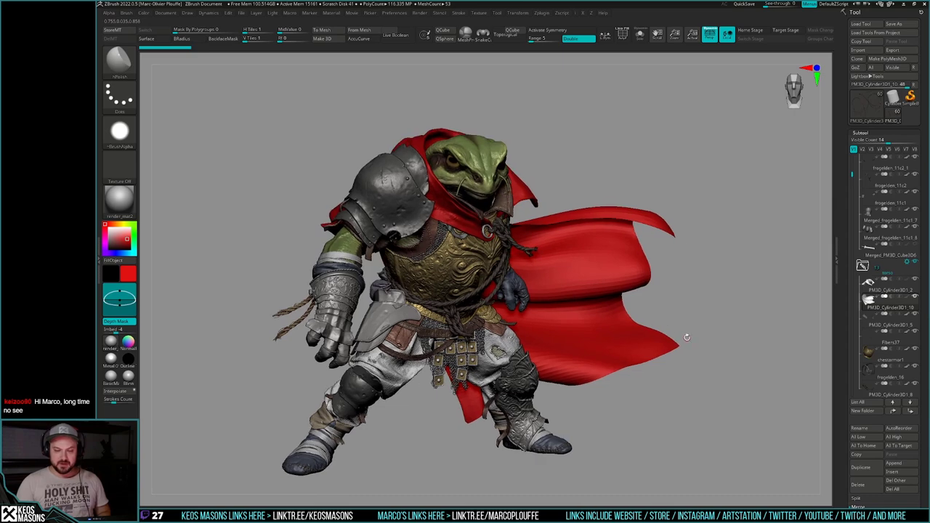
{"action": "key", "text": "space"}
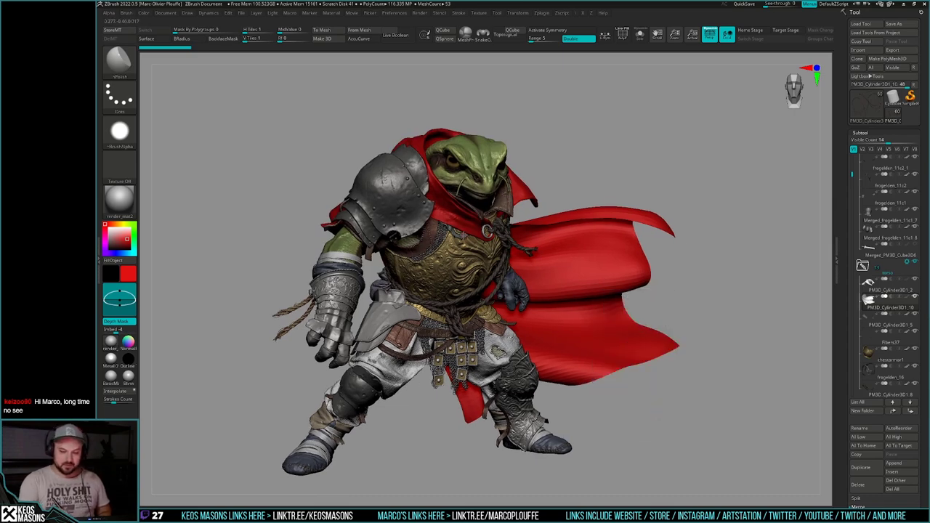
{"action": "key", "text": "c"}
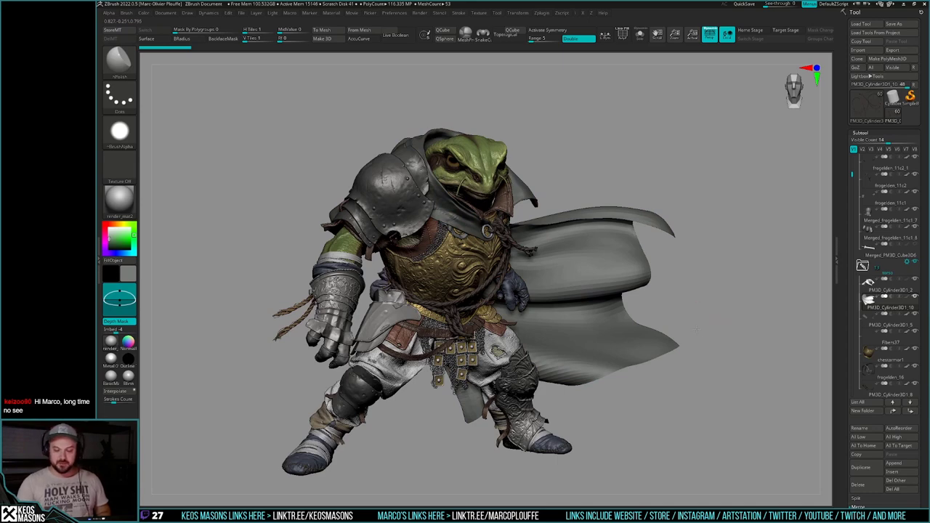
{"action": "right_click_drag", "start_coordinate": [695, 328], "coordinate": [696, 351]}
{"action": "left_click", "coordinate": [915, 245]}
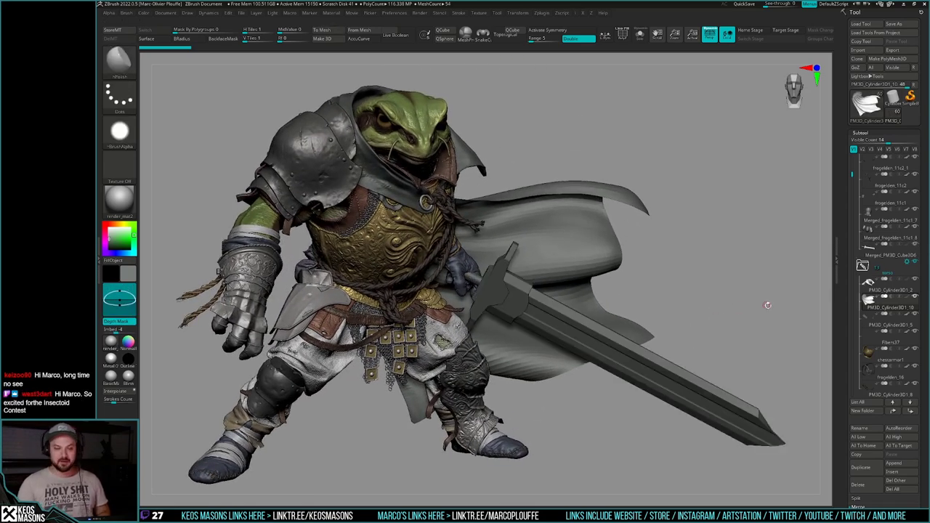
Step: Turn off local rotation and examine how the sword and cape sit around the figure from the front, side and above
{"action": "mouse_move", "coordinate": [767, 305]}
{"action": "right_mouse_down"}
{"action": "mouse_move", "coordinate": [757, 308]}
{"action": "mouse_move", "coordinate": [751, 284]}
{"action": "right_mouse_up"}
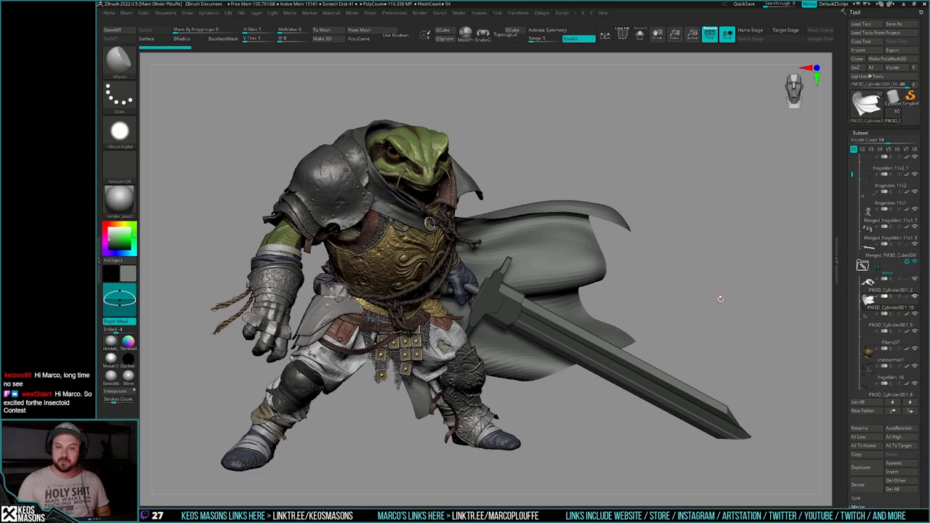
{"action": "left_click", "coordinate": [729, 36]}
{"action": "right_click_drag", "start_coordinate": [753, 305], "coordinate": [734, 304]}
{"action": "left_click_drag", "start_coordinate": [735, 305], "coordinate": [723, 311]}
{"action": "mouse_move", "coordinate": [724, 310]}
{"action": "right_mouse_down", "text": "ctrl"}
{"action": "mouse_move", "coordinate": [712, 315]}
{"action": "mouse_move", "coordinate": [720, 318]}
{"action": "right_mouse_up", "text": "ctrl"}
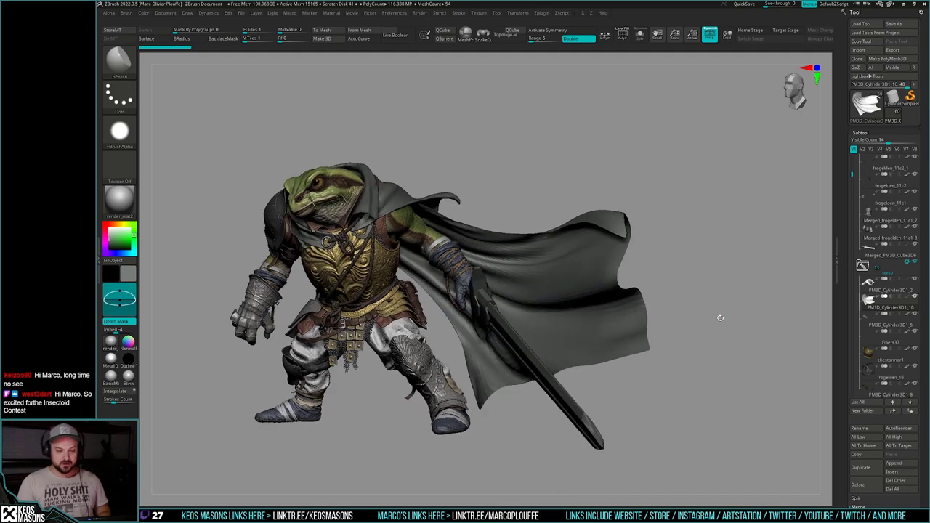
{"action": "left_click_drag", "start_coordinate": [722, 313], "coordinate": [686, 335]}
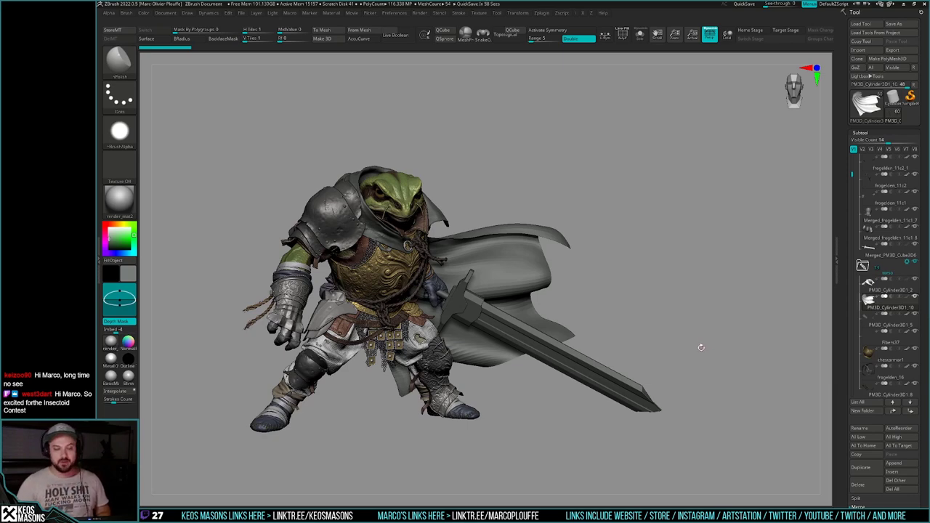
{"action": "left_click_drag", "start_coordinate": [684, 350], "coordinate": [687, 403]}
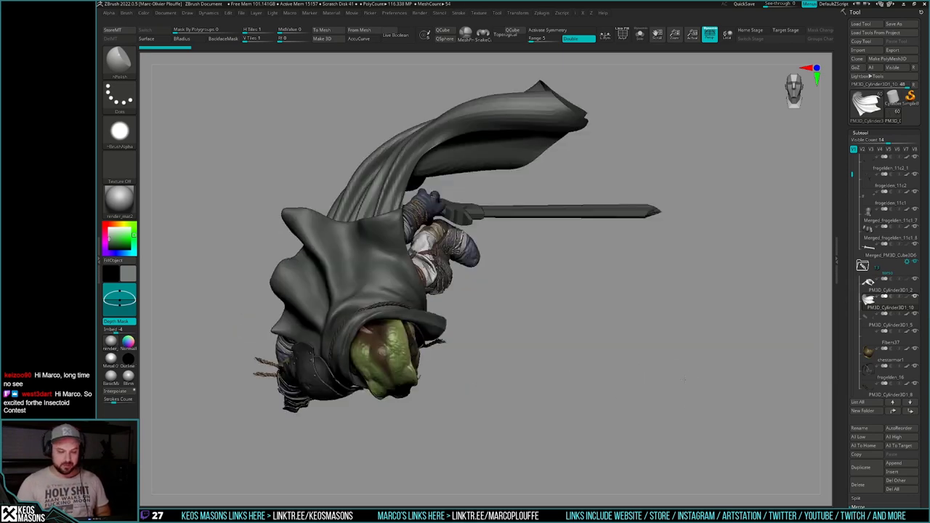
{"action": "left_click_drag", "start_coordinate": [649, 336], "coordinate": [662, 354], "text": "alt"}
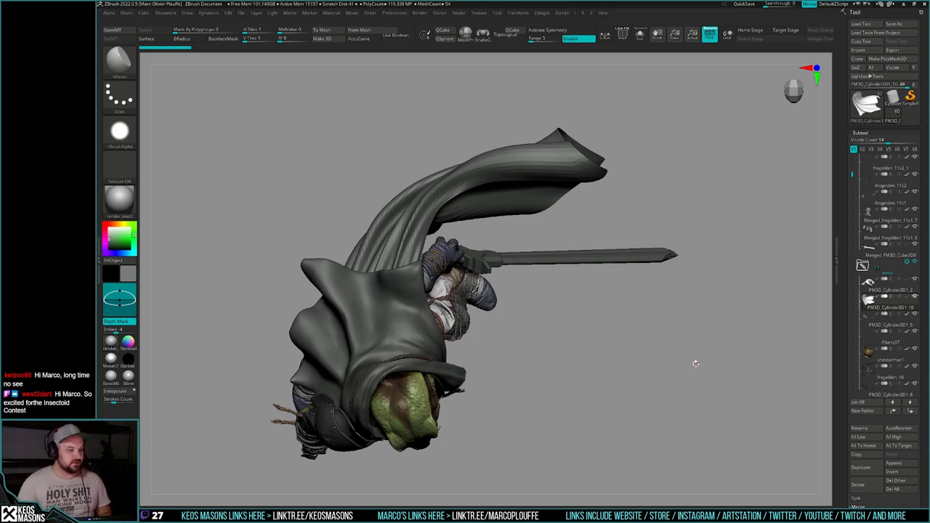
{"action": "left_click_drag", "start_coordinate": [681, 378], "coordinate": [684, 331]}
{"action": "mouse_move", "coordinate": [680, 340]}
{"action": "right_mouse_down", "text": "ctrl"}
{"action": "mouse_move", "coordinate": [694, 350]}
{"action": "mouse_move", "coordinate": [689, 343]}
{"action": "right_mouse_up", "text": "ctrl"}
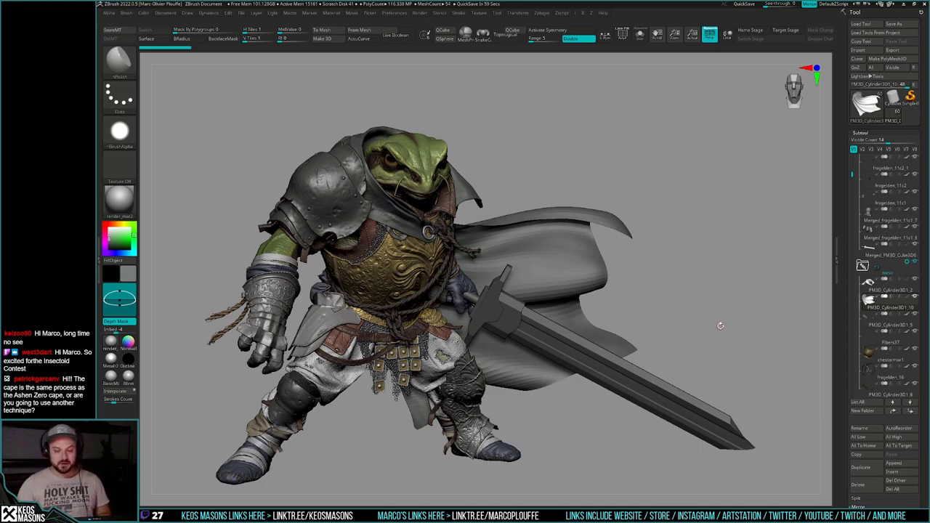
Step: Add a new sculpting layer to the active cape subtool
{"action": "left_click_drag", "start_coordinate": [762, 314], "coordinate": [709, 338]}
{"action": "left_click_drag", "start_coordinate": [843, 347], "coordinate": [857, 261]}
{"action": "left_click", "coordinate": [858, 388]}
Step: Switch to the Move brush and enlarge its draw size, viewing the figure from above
{"action": "right_click_drag", "start_coordinate": [665, 319], "coordinate": [713, 374], "text": "alt"}
{"action": "right_click_drag", "start_coordinate": [713, 375], "coordinate": [693, 349], "text": "ctrl"}
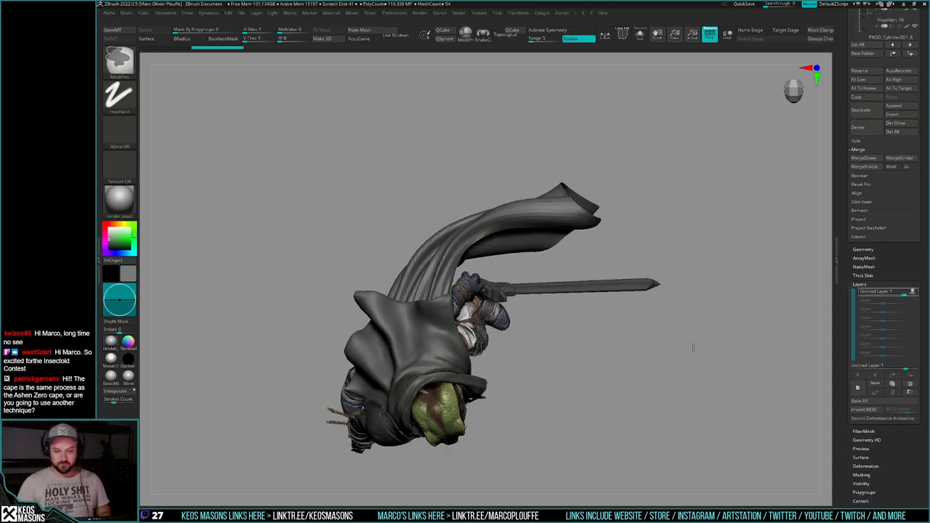
{"action": "key", "text": "space"}
{"action": "left_click", "coordinate": [677, 285]}
{"action": "key", "text": "space"}
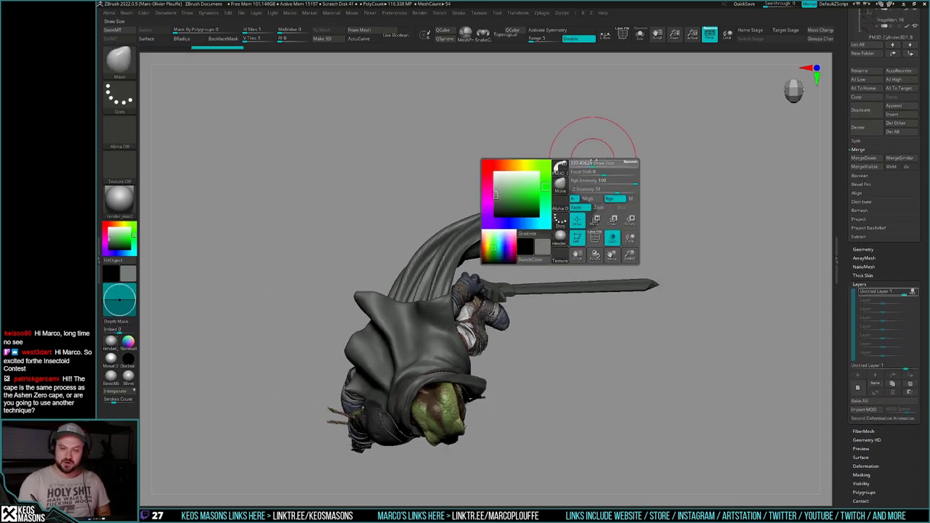
{"action": "left_click_drag", "start_coordinate": [593, 162], "coordinate": [630, 163]}
Step: Pull the cape's trailing end in toward the body and reshape its outer curve from above
{"action": "key", "text": "space"}
{"action": "mouse_move", "coordinate": [605, 196]}
{"action": "left_mouse_down"}
{"action": "mouse_move", "coordinate": [513, 209]}
{"action": "mouse_move", "coordinate": [549, 196]}
{"action": "mouse_move", "coordinate": [540, 185]}
{"action": "mouse_move", "coordinate": [534, 195]}
{"action": "left_mouse_up"}
{"action": "key", "text": "space"}
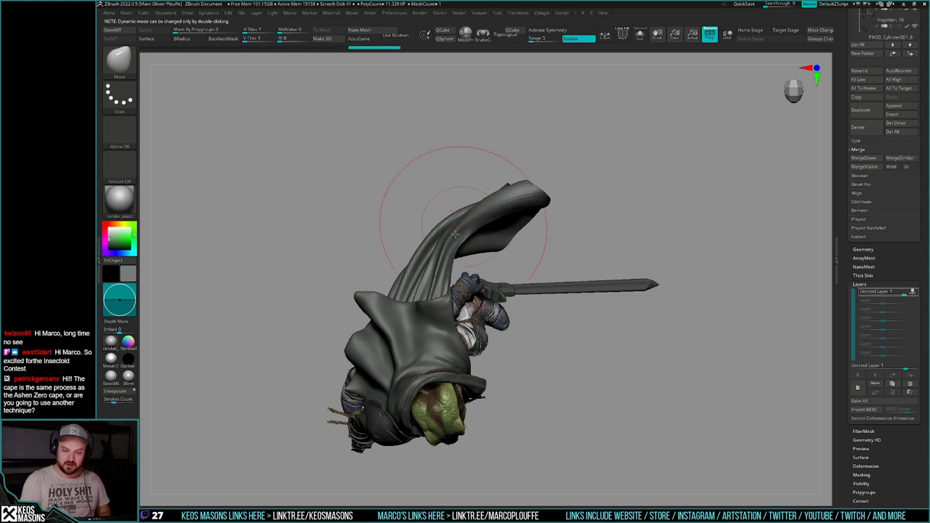
{"action": "key", "text": "space"}
{"action": "left_click_drag", "start_coordinate": [445, 244], "coordinate": [436, 231]}
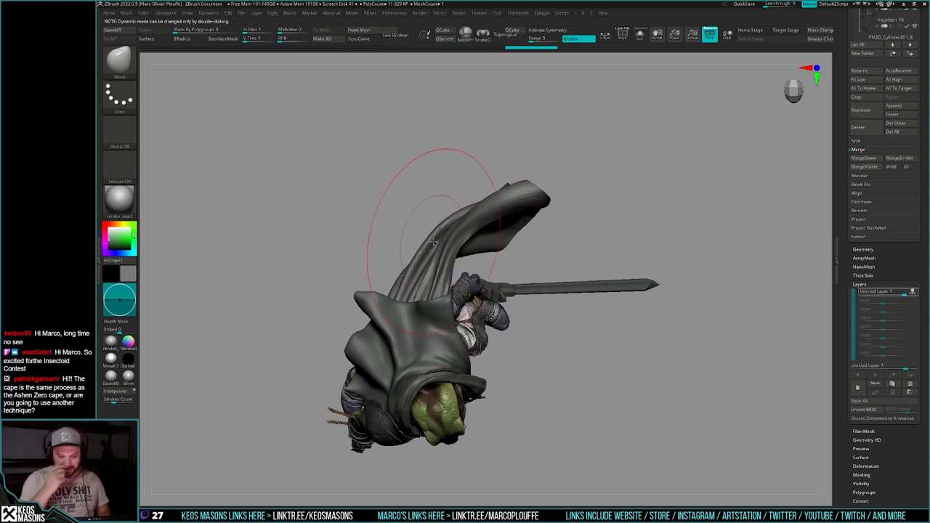
{"action": "key", "text": "space"}
{"action": "mouse_move", "coordinate": [517, 221]}
{"action": "left_mouse_down"}
{"action": "mouse_move", "coordinate": [531, 218]}
{"action": "mouse_move", "coordinate": [500, 205]}
{"action": "left_mouse_up"}
Step: Refine the cape's far tip and middle bend from above using smaller Move brush adjustments
{"action": "left_click_drag", "start_coordinate": [634, 341], "coordinate": [640, 297], "text": "alt"}
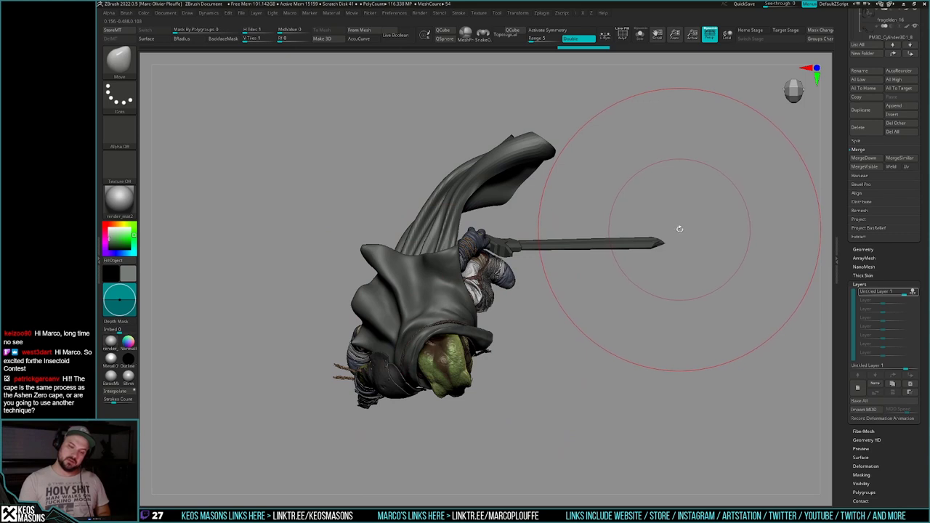
{"action": "key", "text": "space"}
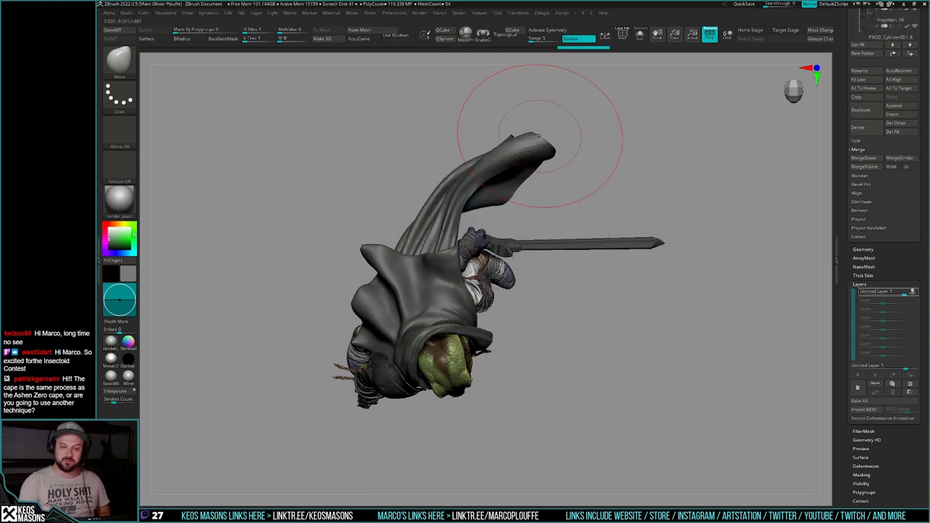
{"action": "left_click_drag", "start_coordinate": [539, 136], "coordinate": [545, 132]}
{"action": "key", "text": "space"}
{"action": "left_click_drag", "start_coordinate": [460, 193], "coordinate": [444, 192]}
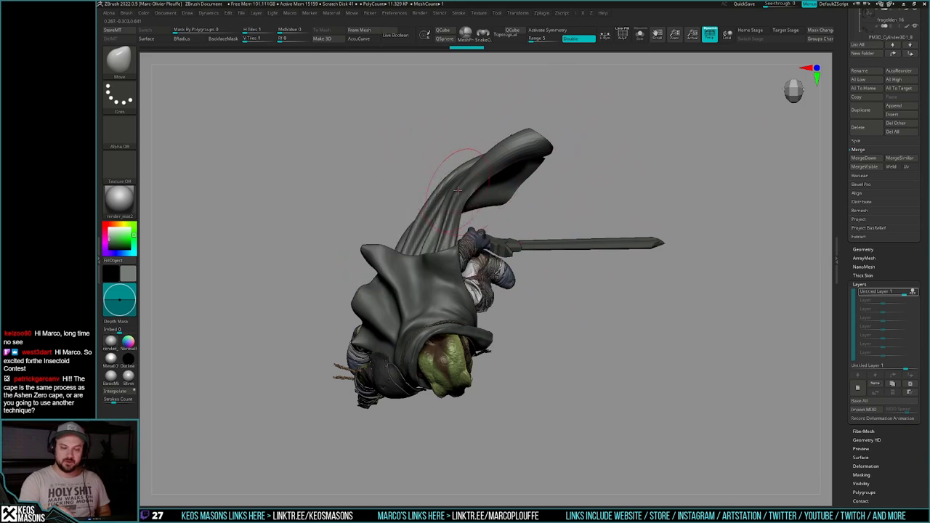
{"action": "key", "text": "space"}
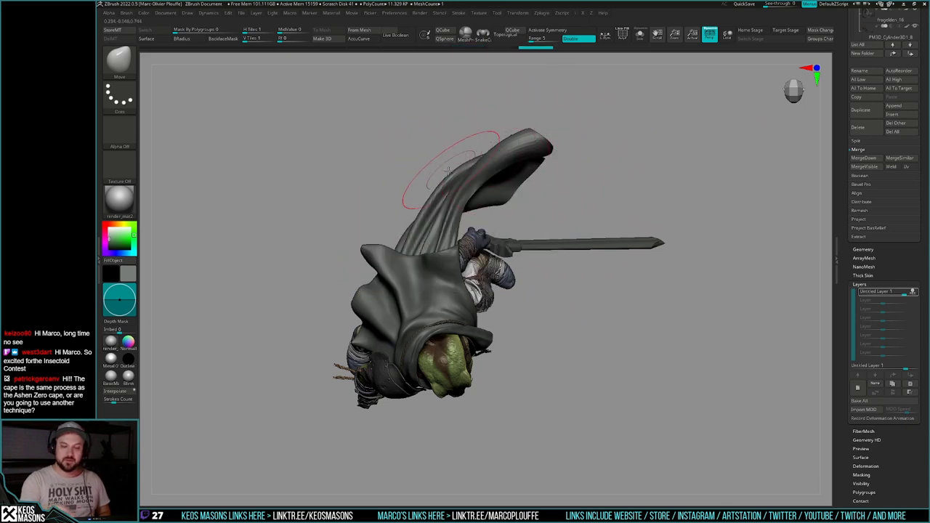
Step: Adjust the cape's outer edge and trailing corner with the Move brush from beneath the figure
{"action": "mouse_move", "coordinate": [577, 177]}
{"action": "left_mouse_down"}
{"action": "mouse_move", "coordinate": [594, 203]}
{"action": "mouse_move", "coordinate": [645, 241]}
{"action": "mouse_move", "coordinate": [582, 215]}
{"action": "mouse_move", "coordinate": [709, 260]}
{"action": "left_mouse_up"}
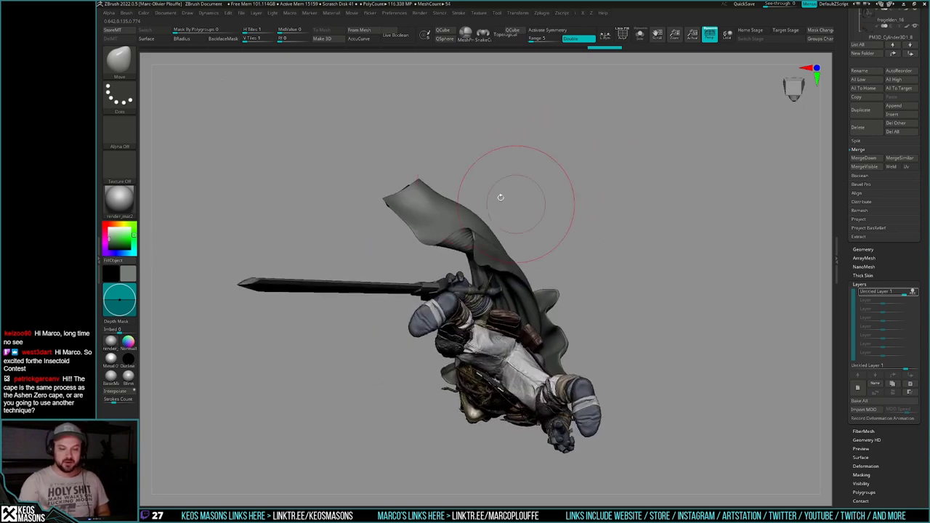
{"action": "key", "text": "space"}
{"action": "left_click_drag", "start_coordinate": [442, 192], "coordinate": [459, 205]}
{"action": "key", "text": "space"}
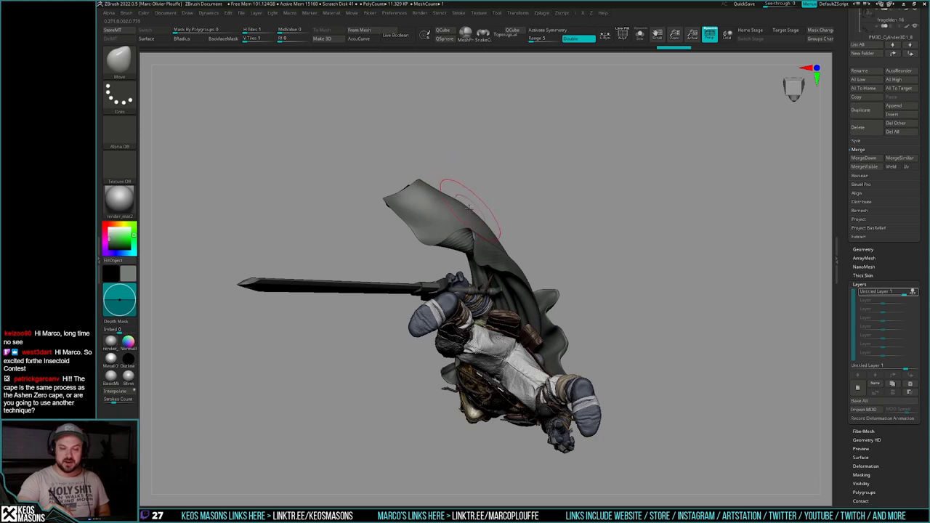
{"action": "left_click_drag", "start_coordinate": [431, 177], "coordinate": [428, 186]}
Step: Shift the cape's hanging folds and flowing side from behind with the Move brush, adjusting the brush size between strokes
{"action": "mouse_move", "coordinate": [618, 334]}
{"action": "left_mouse_down"}
{"action": "mouse_move", "coordinate": [611, 428]}
{"action": "mouse_move", "coordinate": [620, 350]}
{"action": "left_mouse_up"}
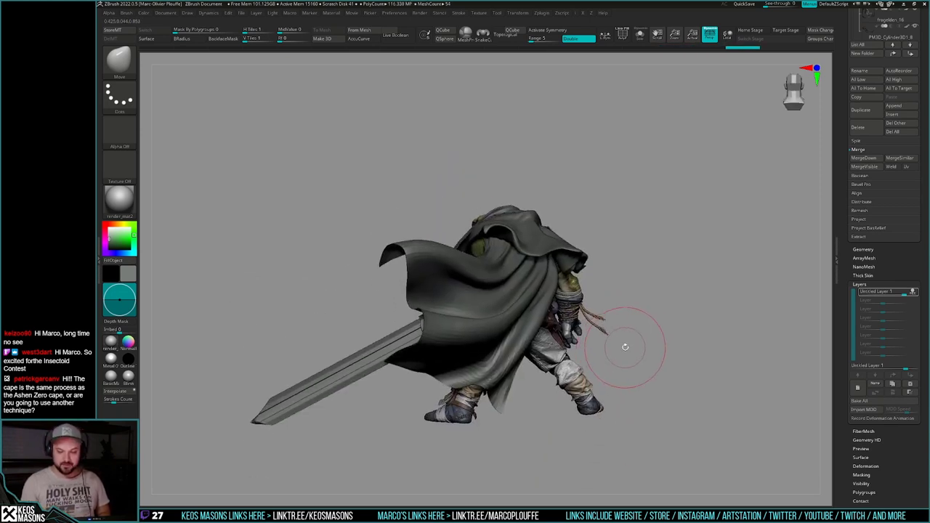
{"action": "key", "text": "space"}
{"action": "left_click_drag", "start_coordinate": [508, 310], "coordinate": [522, 311]}
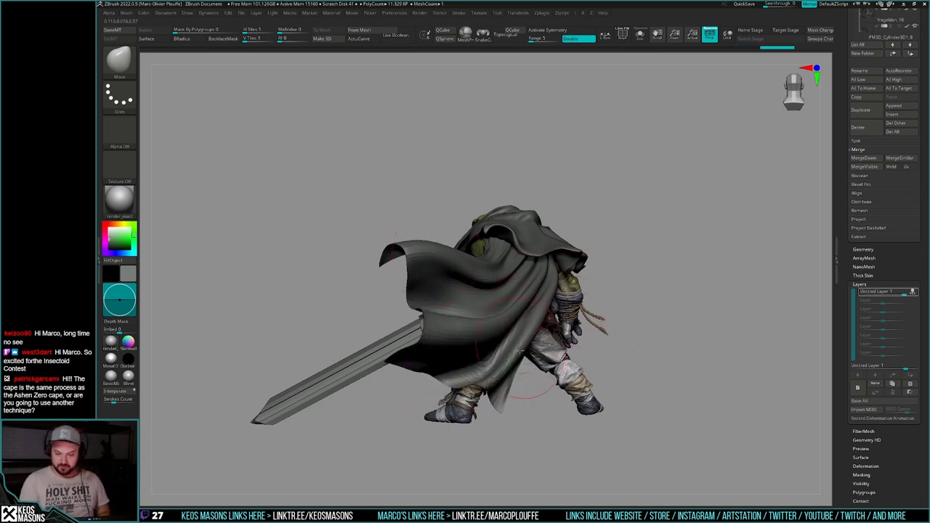
{"action": "key", "text": "space"}
{"action": "left_click_drag", "start_coordinate": [558, 284], "coordinate": [547, 261]}
{"action": "key", "text": "space"}
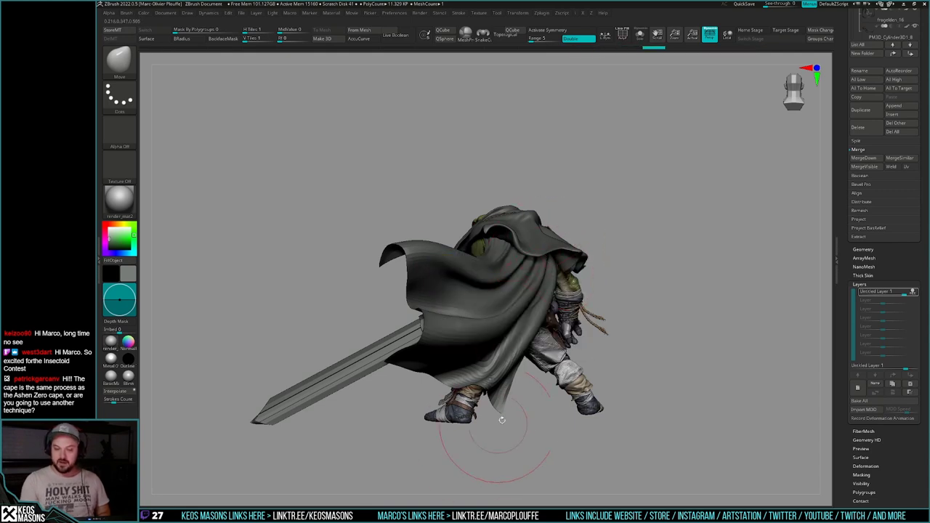
{"action": "left_click_drag", "start_coordinate": [395, 325], "coordinate": [467, 327]}
Step: Make the sword the active subtool from the overhead view and add a new layer to it
{"action": "left_click_drag", "start_coordinate": [713, 310], "coordinate": [694, 331]}
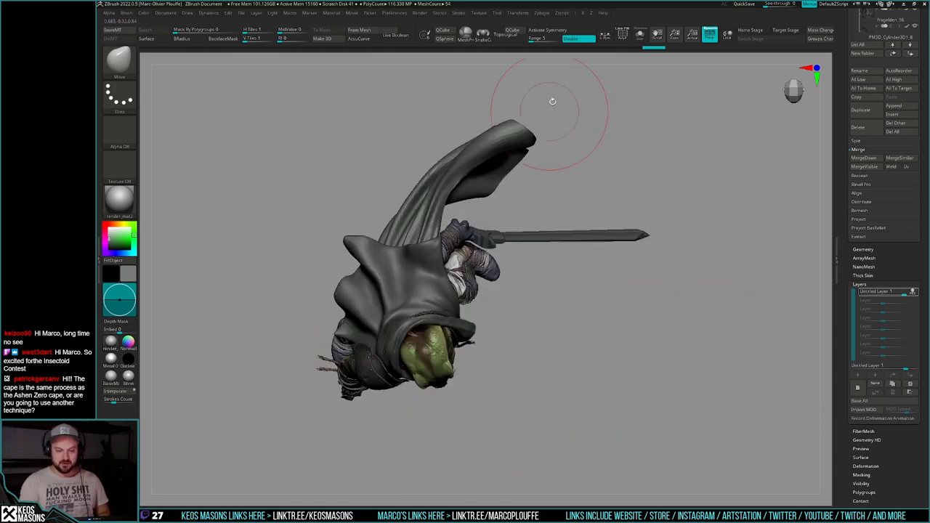
{"action": "left_click", "coordinate": [573, 236], "text": "alt"}
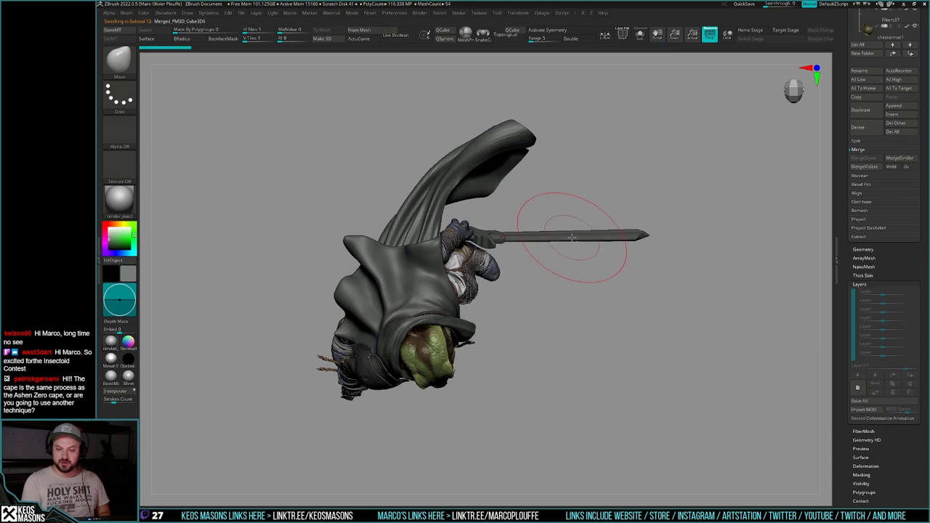
{"action": "key", "text": "alt+s"}
{"action": "key", "text": "alt+s"}
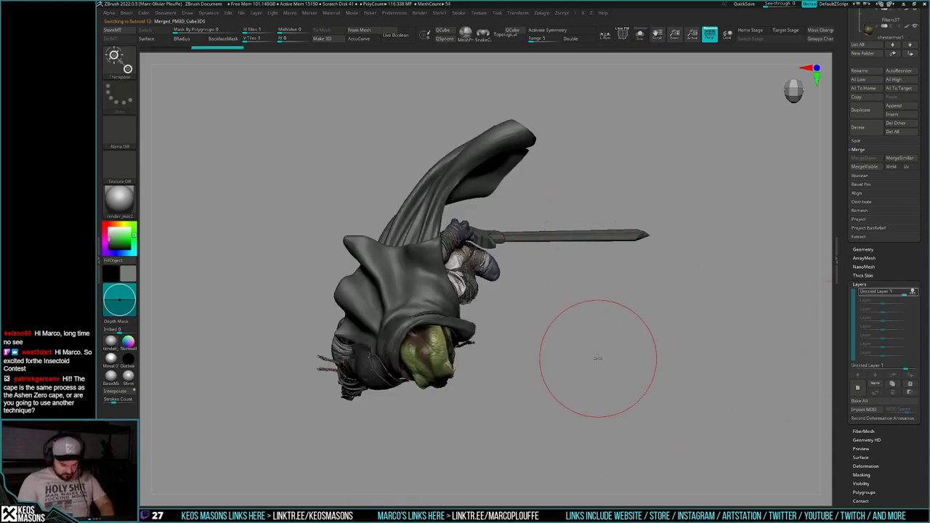
{"action": "key", "text": "q"}
{"action": "left_click_drag", "start_coordinate": [471, 238], "coordinate": [498, 279]}
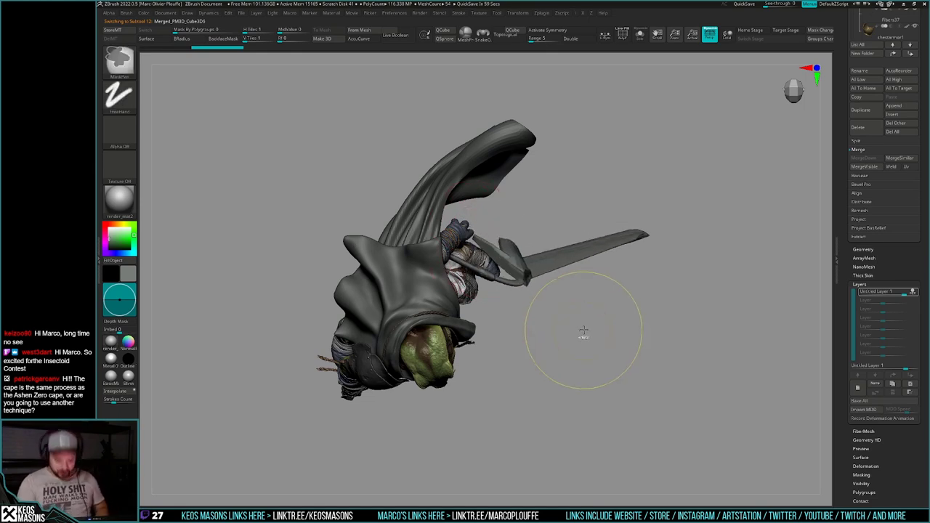
{"action": "key", "text": "ctrl+z"}
Step: Rotate the sword about its grip toward the cape from above with the Transpose tool, and check the pose from the front
{"action": "key", "text": "w"}
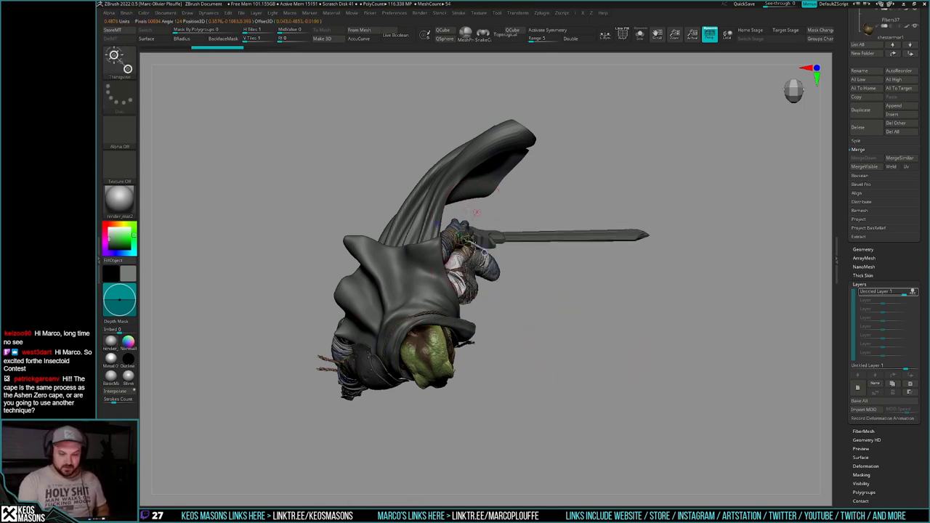
{"action": "mouse_move", "coordinate": [484, 252]}
{"action": "left_mouse_down"}
{"action": "mouse_move", "coordinate": [616, 348]}
{"action": "mouse_move", "coordinate": [650, 231]}
{"action": "mouse_move", "coordinate": [641, 258]}
{"action": "left_mouse_up"}
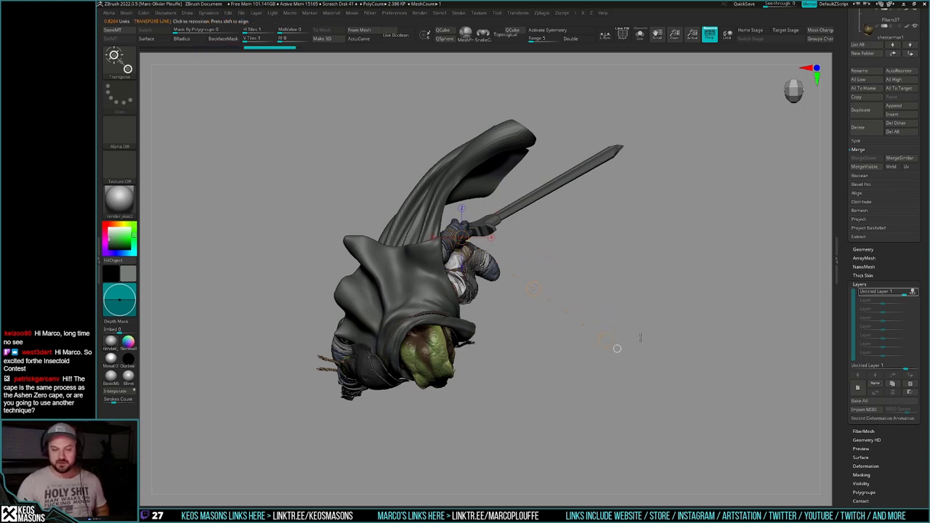
{"action": "key", "text": "q"}
{"action": "left_click_drag", "start_coordinate": [629, 332], "coordinate": [643, 298]}
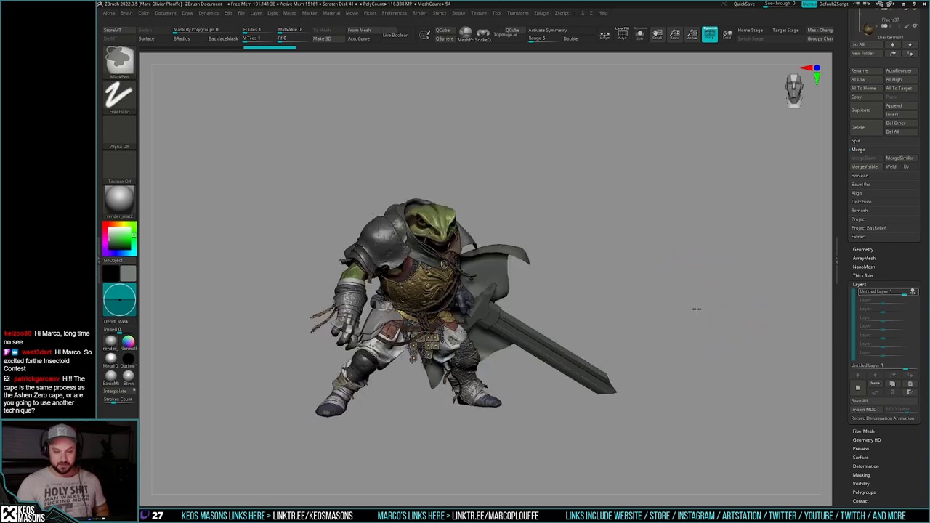
Step: Check the sword's pose from the front and switch off the visibility of its layer
{"action": "mouse_move", "coordinate": [697, 309]}
{"action": "right_mouse_down", "text": "ctrl"}
{"action": "mouse_move", "coordinate": [741, 302]}
{"action": "mouse_move", "coordinate": [727, 304]}
{"action": "mouse_move", "coordinate": [752, 276]}
{"action": "right_mouse_up", "text": "ctrl"}
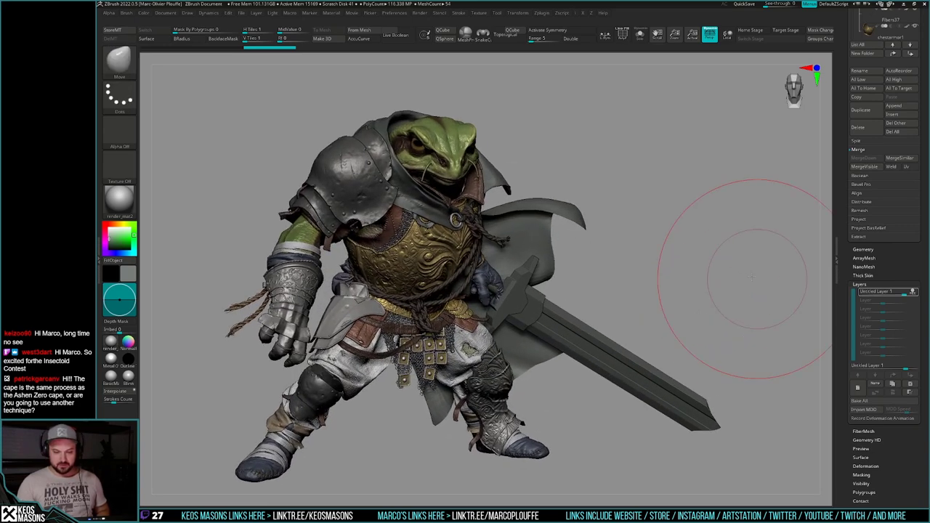
{"action": "left_click_drag", "start_coordinate": [752, 276], "coordinate": [739, 281]}
{"action": "right_click_drag", "start_coordinate": [739, 281], "coordinate": [738, 278], "text": "ctrl"}
{"action": "left_click_drag", "start_coordinate": [737, 277], "coordinate": [728, 295], "text": "shift"}
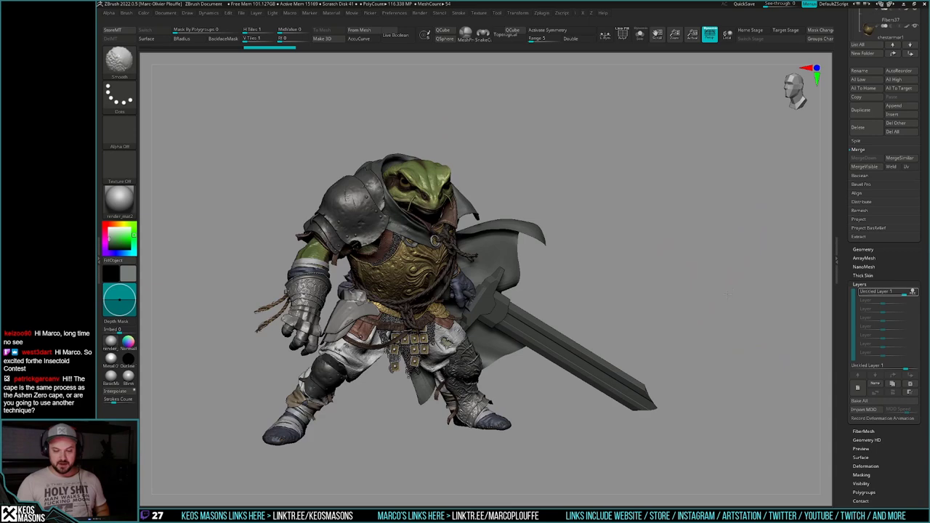
{"action": "mouse_move", "coordinate": [728, 295]}
{"action": "right_mouse_down", "text": "alt"}
{"action": "mouse_move", "coordinate": [739, 290]}
{"action": "mouse_move", "coordinate": [731, 281]}
{"action": "mouse_move", "coordinate": [742, 295]}
{"action": "right_mouse_up", "text": "alt"}
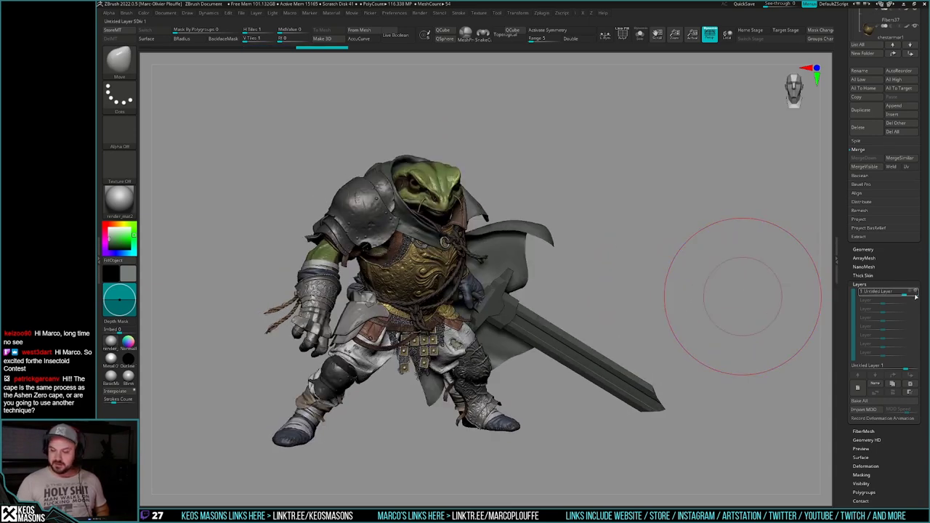
{"action": "left_click", "coordinate": [915, 292]}
Step: Make the cape the active subtool and choose the Move brush
{"action": "key", "text": "b"}
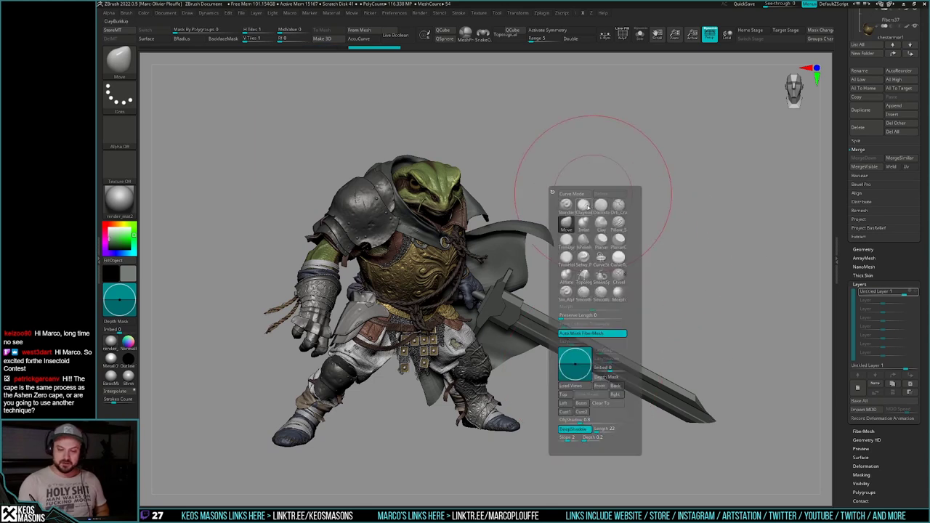
{"action": "left_click", "coordinate": [583, 208]}
{"action": "key", "text": "space"}
{"action": "left_click", "coordinate": [539, 229], "text": "alt"}
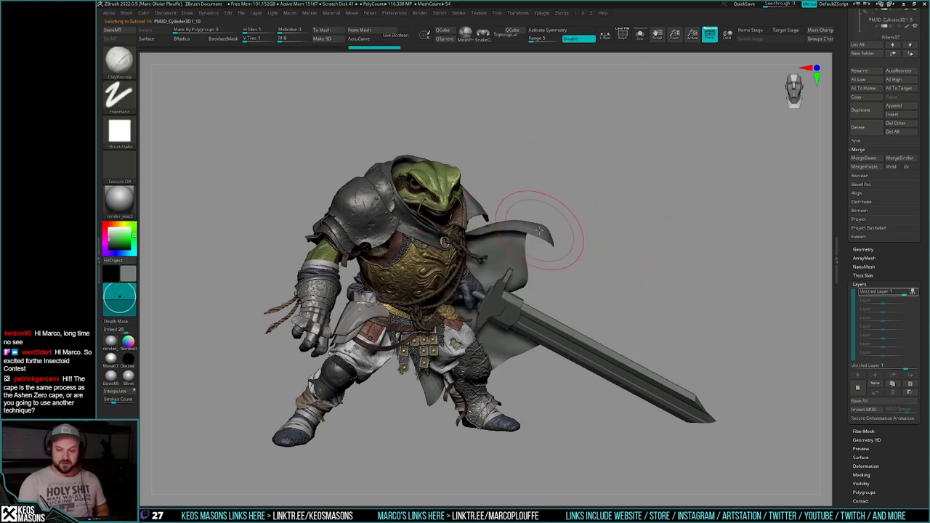
{"action": "key", "text": "space"}
{"action": "key", "text": "b"}
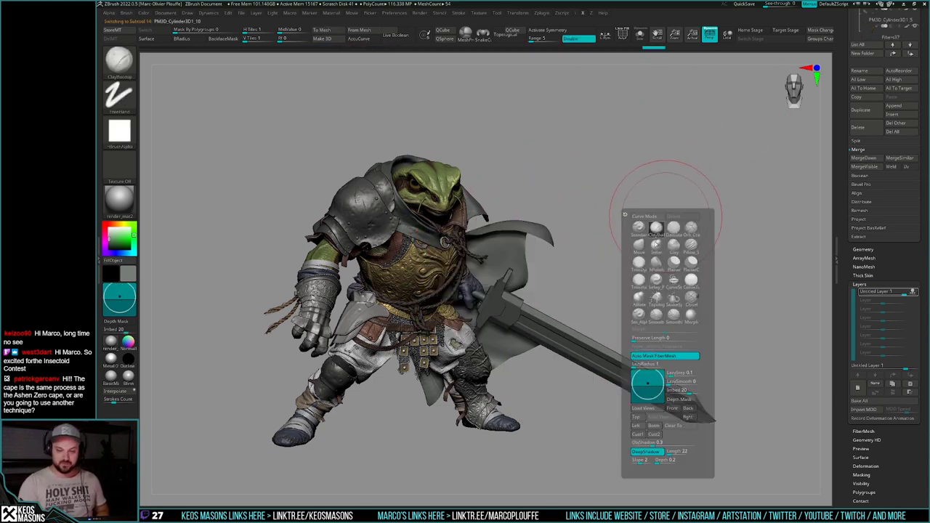
{"action": "left_click", "coordinate": [639, 246]}
Step: Pull the cape's upper trailing corner and middle edge inward from the side with the Move brush
{"action": "mouse_move", "coordinate": [697, 278]}
{"action": "right_mouse_down", "text": "ctrl"}
{"action": "mouse_move", "coordinate": [702, 291]}
{"action": "mouse_move", "coordinate": [734, 281]}
{"action": "right_mouse_up", "text": "ctrl"}
{"action": "key", "text": "shift+s"}
{"action": "key", "text": "shift+s"}
{"action": "mouse_move", "coordinate": [733, 281]}
{"action": "left_mouse_down"}
{"action": "mouse_move", "coordinate": [731, 266]}
{"action": "mouse_move", "coordinate": [726, 285]}
{"action": "left_mouse_up"}
{"action": "key", "text": "b"}
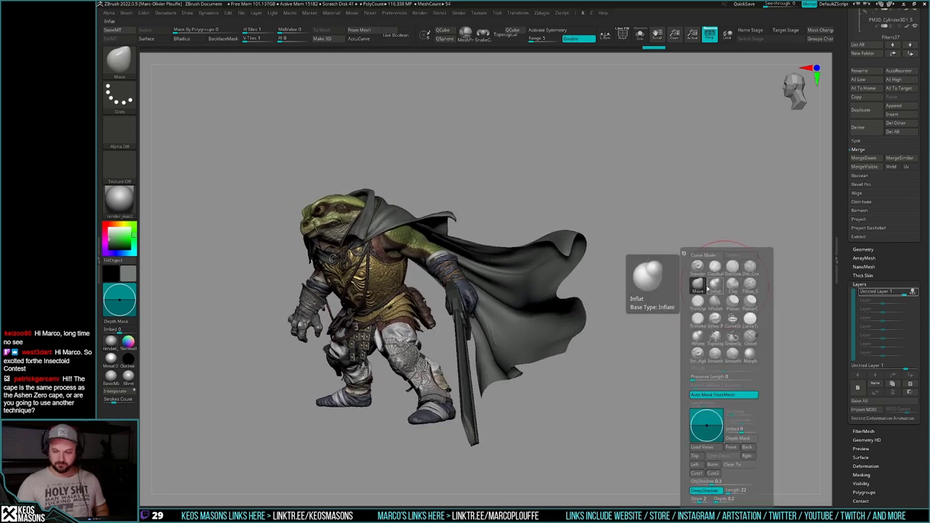
{"action": "left_click", "coordinate": [699, 282]}
{"action": "key", "text": "space"}
{"action": "left_click_drag", "start_coordinate": [579, 229], "coordinate": [593, 226]}
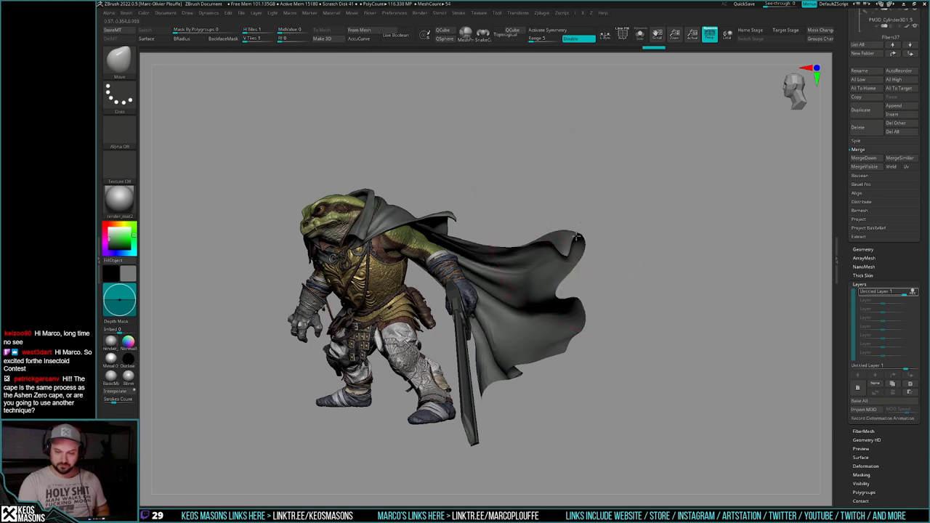
{"action": "left_click_drag", "start_coordinate": [534, 249], "coordinate": [529, 243]}
{"action": "key", "text": "space"}
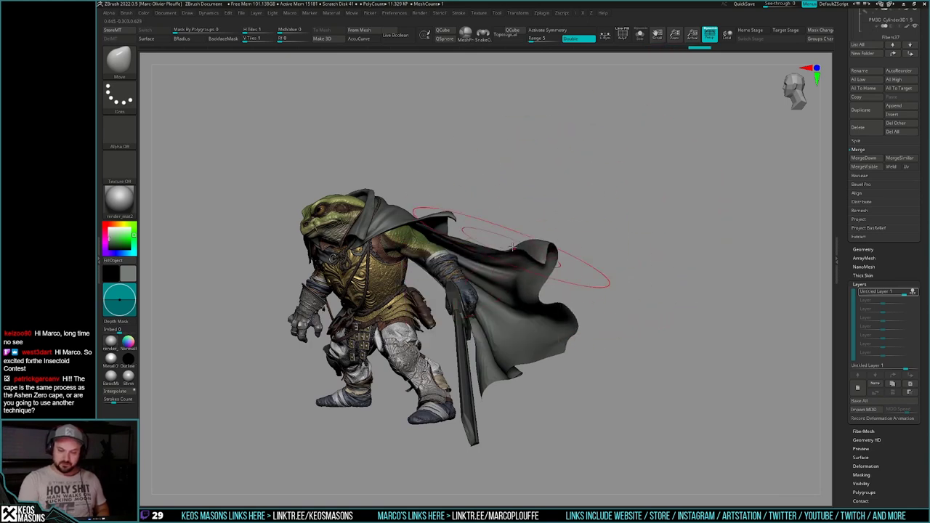
{"action": "key", "text": "space"}
{"action": "left_click_drag", "start_coordinate": [571, 300], "coordinate": [544, 307]}
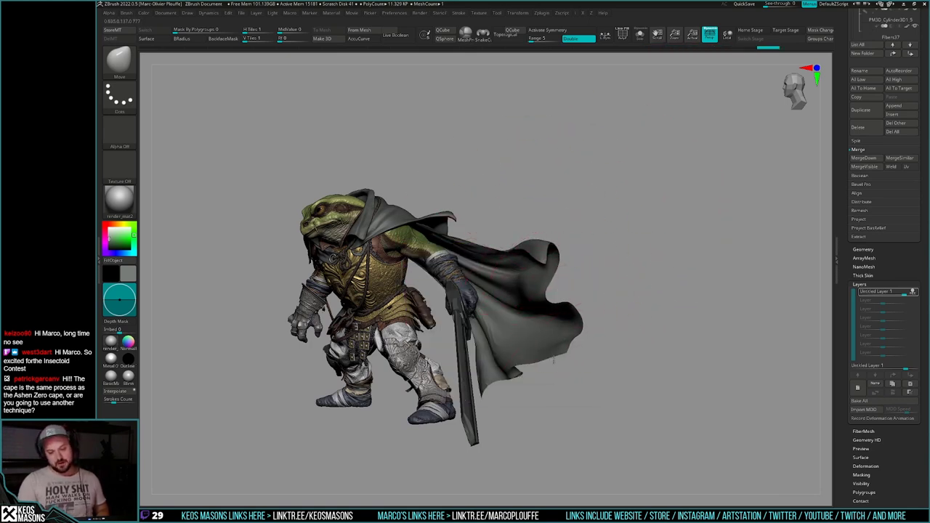
Step: Refine the cape's lower hem and upper trailing corner with the Move brush, resizing the brush and undoing an unwanted stroke
{"action": "key", "text": "space"}
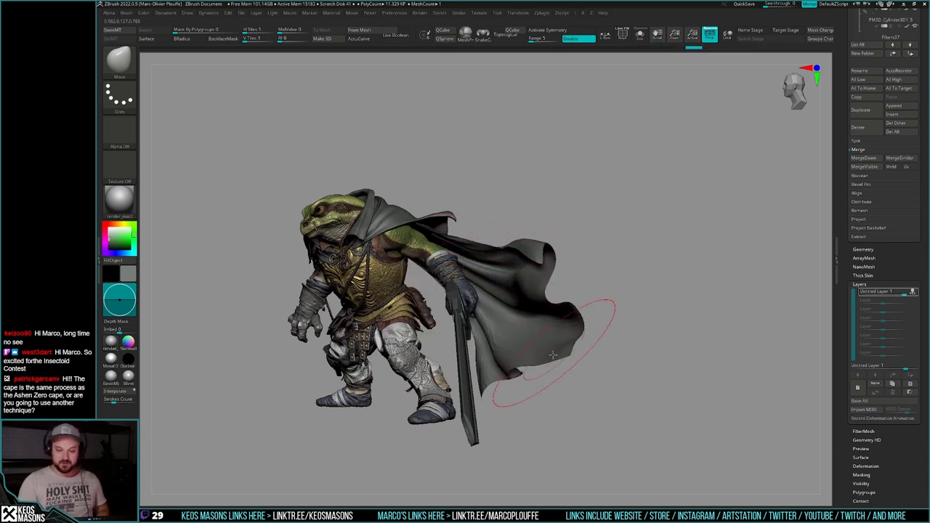
{"action": "left_click_drag", "start_coordinate": [497, 374], "coordinate": [499, 371]}
{"action": "key", "text": "space"}
{"action": "key", "text": "space"}
{"action": "mouse_move", "coordinate": [537, 254]}
{"action": "left_mouse_down"}
{"action": "mouse_move", "coordinate": [556, 253]}
{"action": "mouse_move", "coordinate": [512, 260]}
{"action": "mouse_move", "coordinate": [503, 258]}
{"action": "mouse_move", "coordinate": [531, 249]}
{"action": "mouse_move", "coordinate": [491, 246]}
{"action": "left_mouse_up"}
{"action": "key", "text": "space"}
{"action": "key", "text": "ctrl+z"}
{"action": "key", "text": "space"}
{"action": "key", "text": "space"}
{"action": "key", "text": "space"}
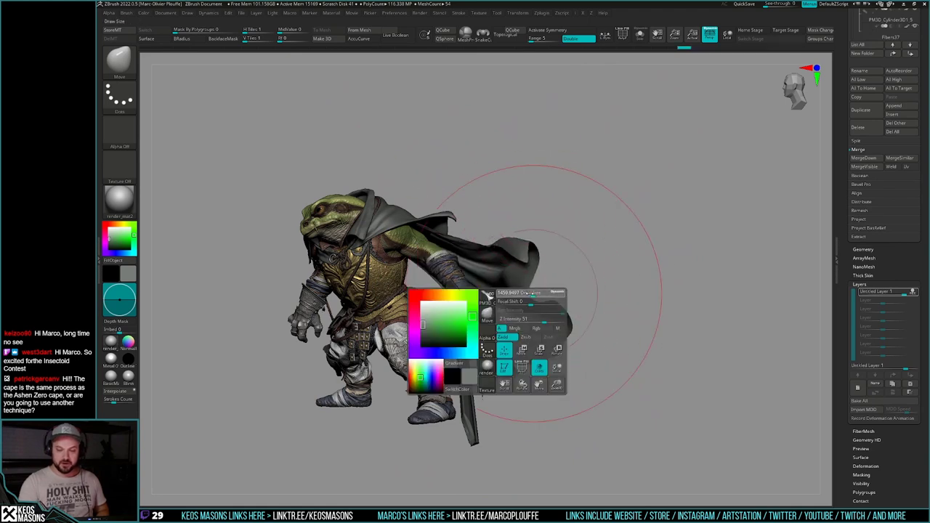
{"action": "mouse_move", "coordinate": [546, 278]}
{"action": "left_mouse_down"}
{"action": "mouse_move", "coordinate": [515, 278]}
{"action": "mouse_move", "coordinate": [512, 320]}
{"action": "left_mouse_up"}
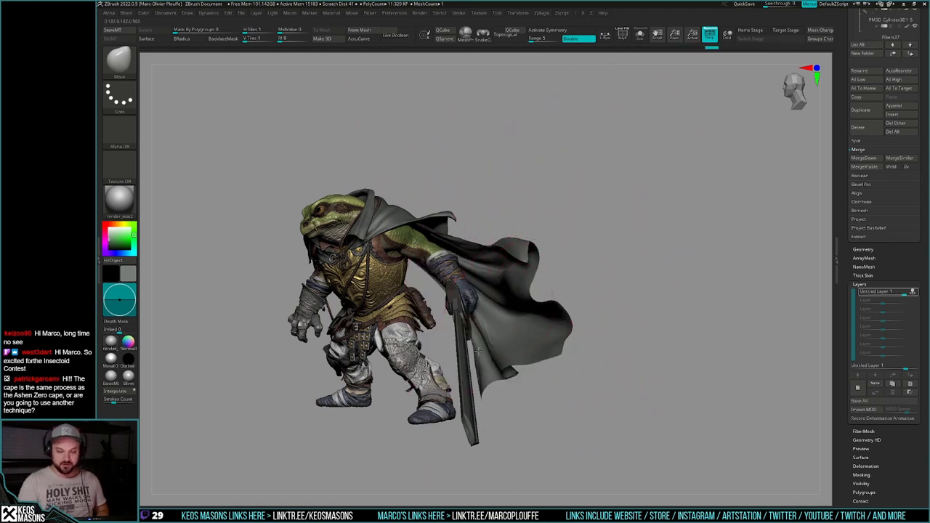
Step: Nudge the cape's wavy outer edge from the sword side with the Move brush, and check it from behind
{"action": "left_click_drag", "start_coordinate": [669, 341], "coordinate": [646, 346]}
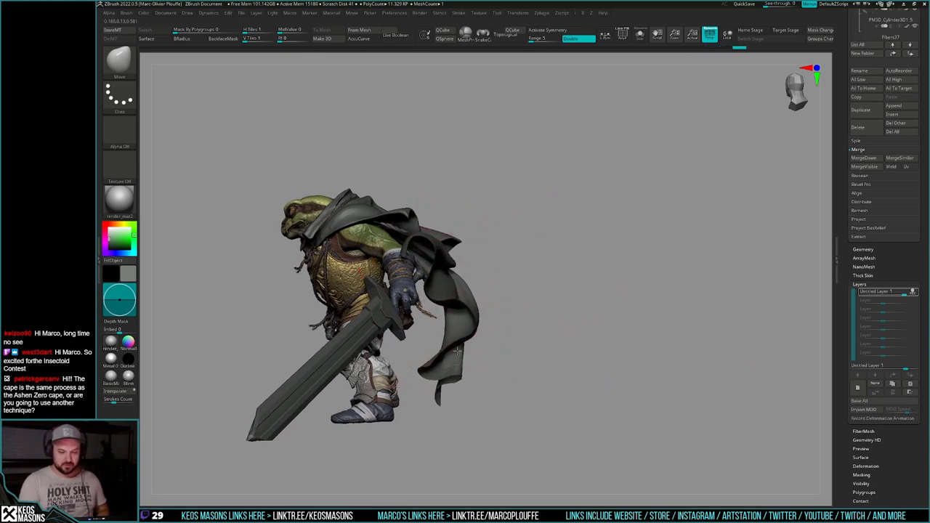
{"action": "left_click_drag", "start_coordinate": [469, 292], "coordinate": [472, 293]}
{"action": "left_click_drag", "start_coordinate": [601, 347], "coordinate": [615, 331], "text": "alt"}
{"action": "left_click_drag", "start_coordinate": [637, 374], "coordinate": [633, 374]}
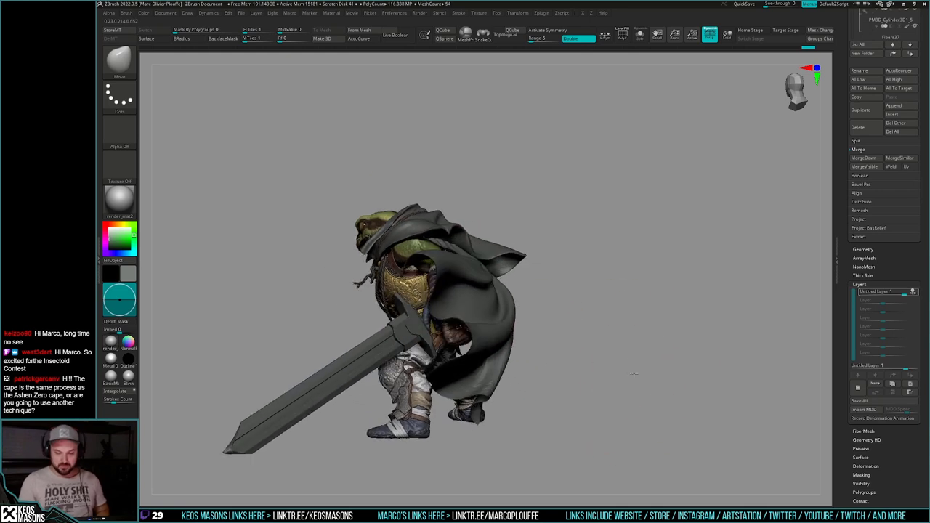
Step: Hide the sword subtool Merged_PM3D_Cube3D6 to leave the cape unobstructed
{"action": "left_click_drag", "start_coordinate": [878, 217], "coordinate": [878, 312]}
{"action": "left_click_drag", "start_coordinate": [875, 177], "coordinate": [873, 336]}
{"action": "scroll", "coordinate": [873, 334], "scroll_direction": "up", "scroll_amount": 3}
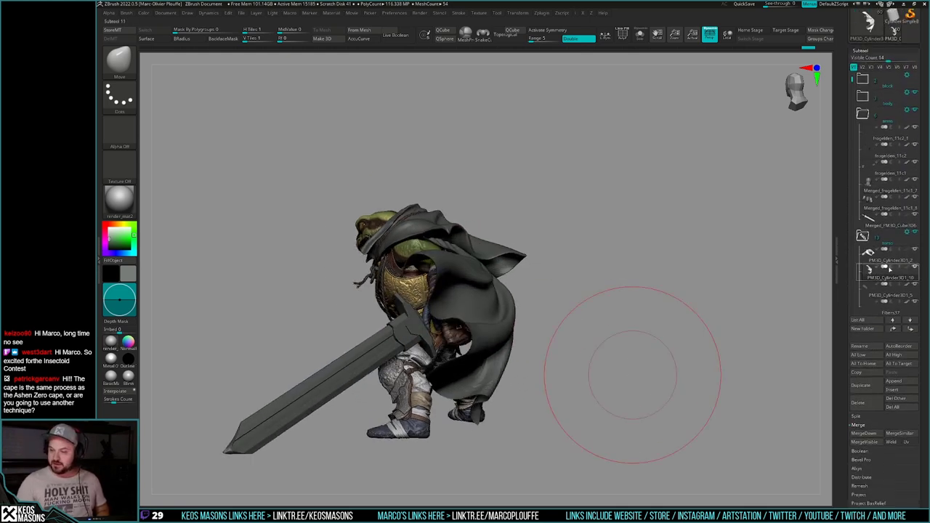
{"action": "left_click", "coordinate": [915, 216]}
Step: Extend the cape's upper tip outward from the front view with the Move brush
{"action": "left_click_drag", "start_coordinate": [648, 312], "coordinate": [705, 320]}
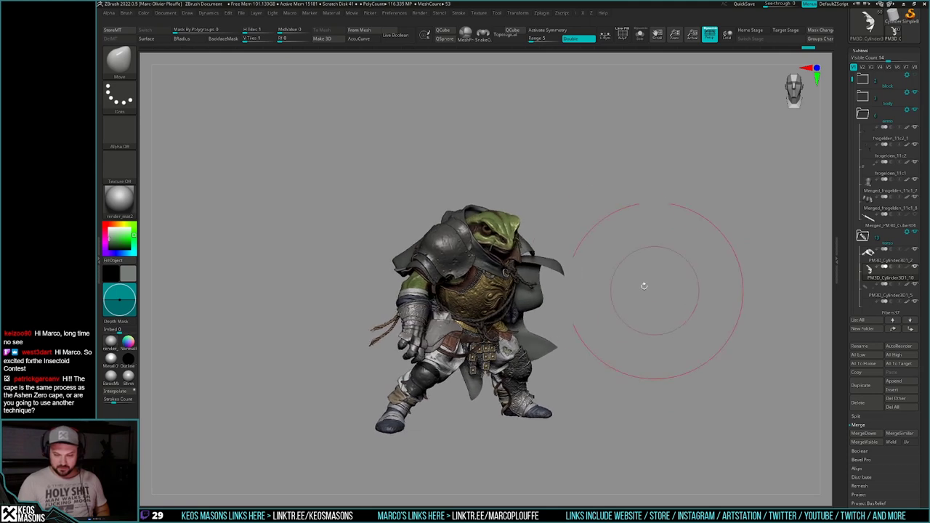
{"action": "key", "text": "space"}
{"action": "left_click_drag", "start_coordinate": [558, 265], "coordinate": [565, 265]}
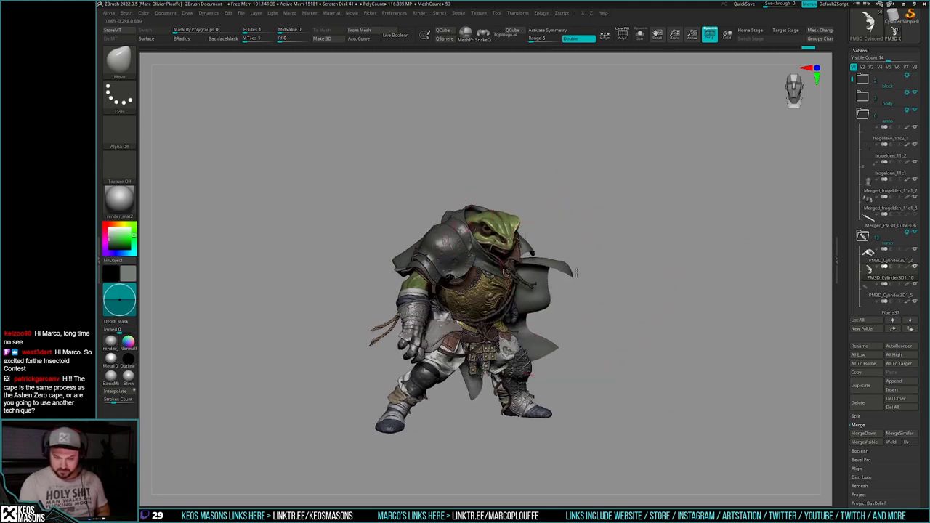
Step: Reshape the cape's hanging folds and lower flap from the armoured-shoulder side with the Move brush, adjusting the brush size between strokes
{"action": "mouse_move", "coordinate": [727, 337]}
{"action": "left_mouse_down"}
{"action": "mouse_move", "coordinate": [709, 332]}
{"action": "mouse_move", "coordinate": [797, 324]}
{"action": "left_mouse_up"}
{"action": "left_click_drag", "start_coordinate": [695, 331], "coordinate": [701, 333]}
{"action": "key", "text": "space"}
{"action": "left_click_drag", "start_coordinate": [472, 279], "coordinate": [459, 273]}
{"action": "key", "text": "space"}
{"action": "left_click_drag", "start_coordinate": [467, 308], "coordinate": [477, 309]}
{"action": "left_click_drag", "start_coordinate": [477, 298], "coordinate": [474, 297]}
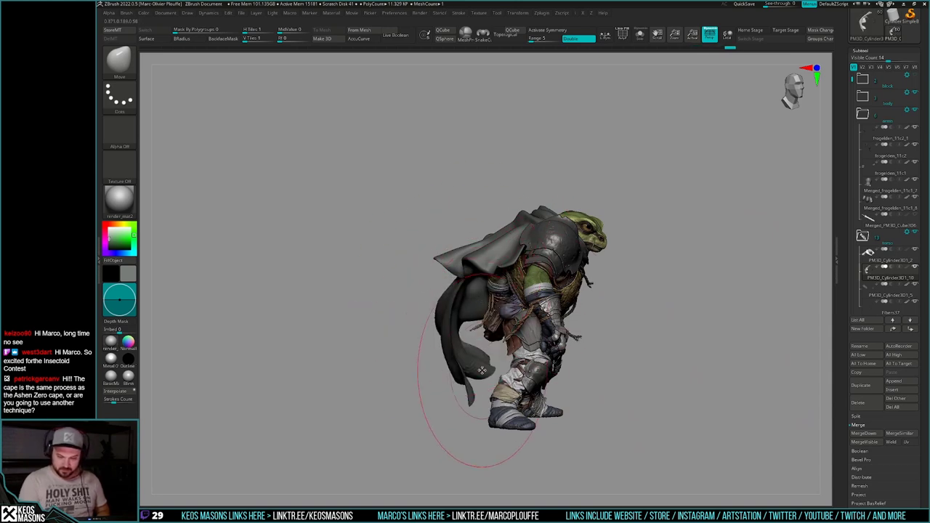
{"action": "key", "text": "space"}
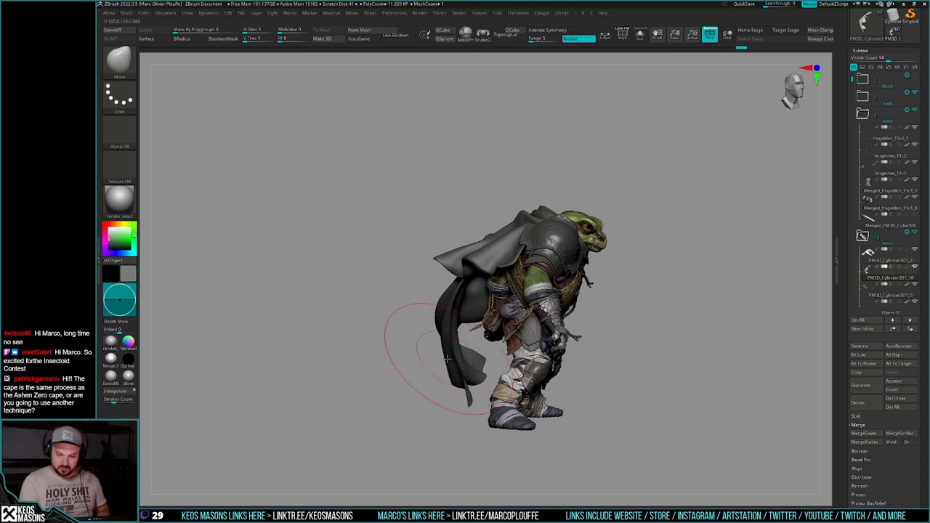
Step: Check the cape's silhouette around the figure and push its upper fold outward from a rear three-quarter view
{"action": "left_click_drag", "start_coordinate": [675, 314], "coordinate": [679, 295]}
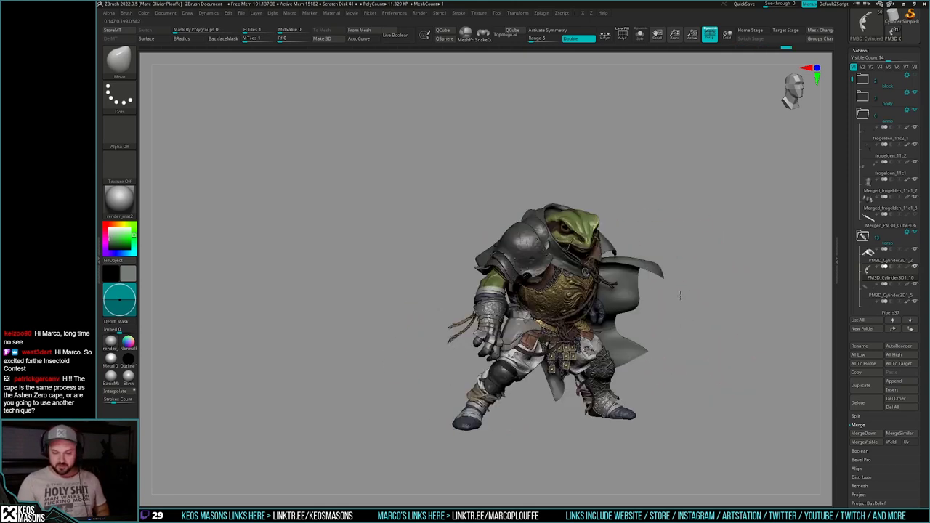
{"action": "mouse_move", "coordinate": [675, 233]}
{"action": "left_mouse_down"}
{"action": "mouse_move", "coordinate": [683, 227]}
{"action": "mouse_move", "coordinate": [662, 245]}
{"action": "left_mouse_up"}
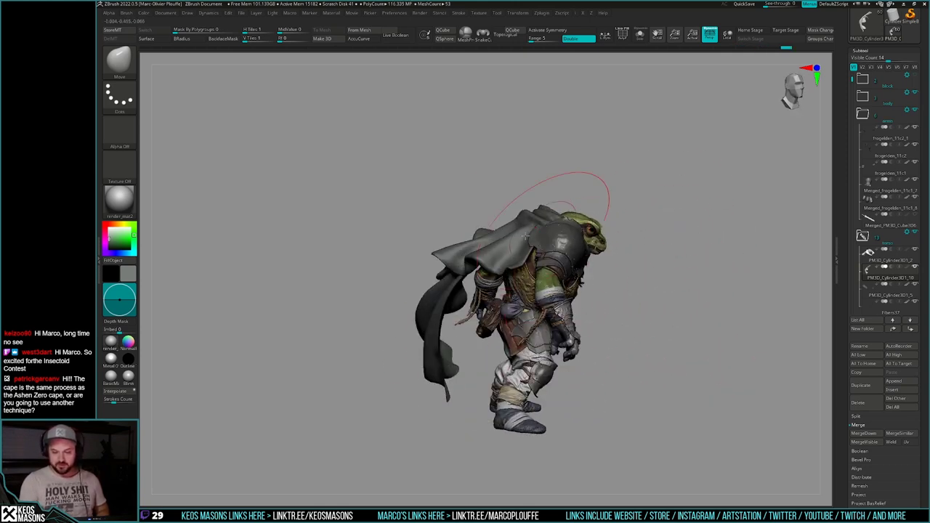
{"action": "left_click_drag", "start_coordinate": [644, 306], "coordinate": [647, 304]}
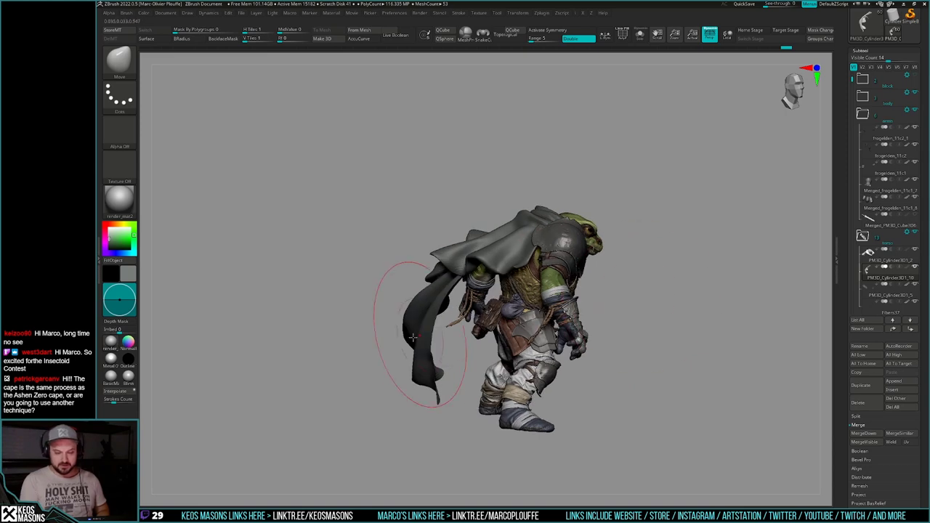
{"action": "left_click_drag", "start_coordinate": [705, 278], "coordinate": [720, 277]}
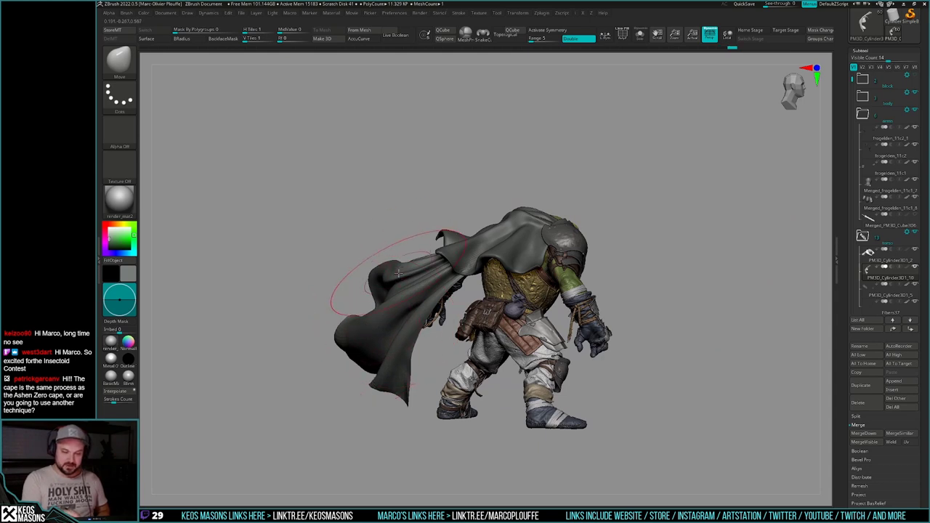
{"action": "key", "text": "space"}
{"action": "left_click_drag", "start_coordinate": [397, 271], "coordinate": [390, 270]}
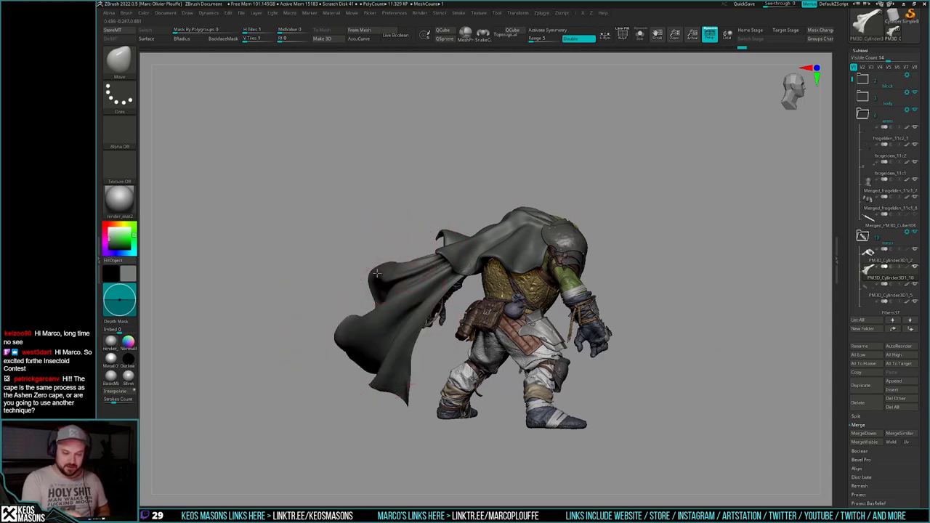
Step: Adjust the cape's broad back folds from behind with a resized Move brush
{"action": "left_click_drag", "start_coordinate": [702, 282], "coordinate": [736, 283]}
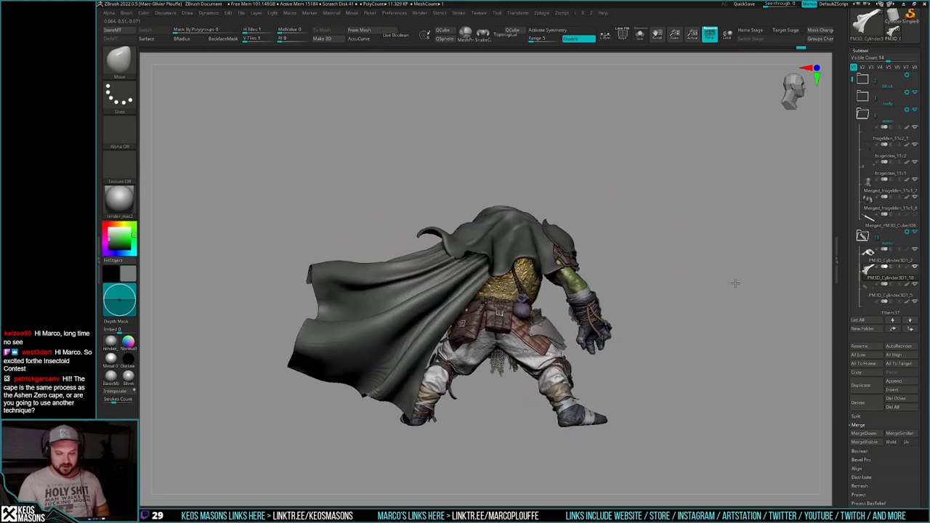
{"action": "key", "text": "space"}
{"action": "left_click_drag", "start_coordinate": [473, 255], "coordinate": [489, 250]}
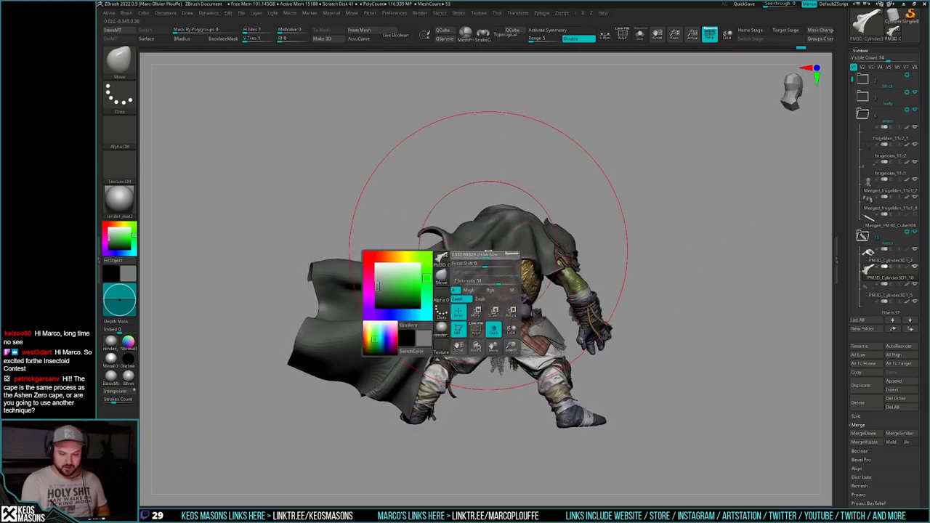
{"action": "left_click_drag", "start_coordinate": [673, 268], "coordinate": [712, 281]}
{"action": "key", "text": "space"}
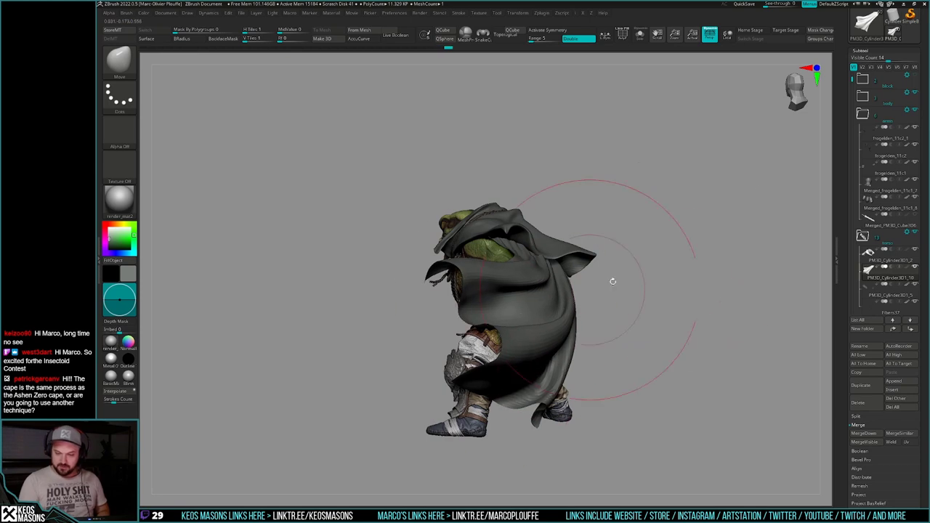
Step: Tweak the curled upper fold of the cape from the side beside the empty sword hand
{"action": "mouse_move", "coordinate": [690, 314]}
{"action": "left_mouse_down"}
{"action": "mouse_move", "coordinate": [693, 301]}
{"action": "mouse_move", "coordinate": [702, 317]}
{"action": "mouse_move", "coordinate": [658, 305]}
{"action": "mouse_move", "coordinate": [665, 309]}
{"action": "left_mouse_up"}
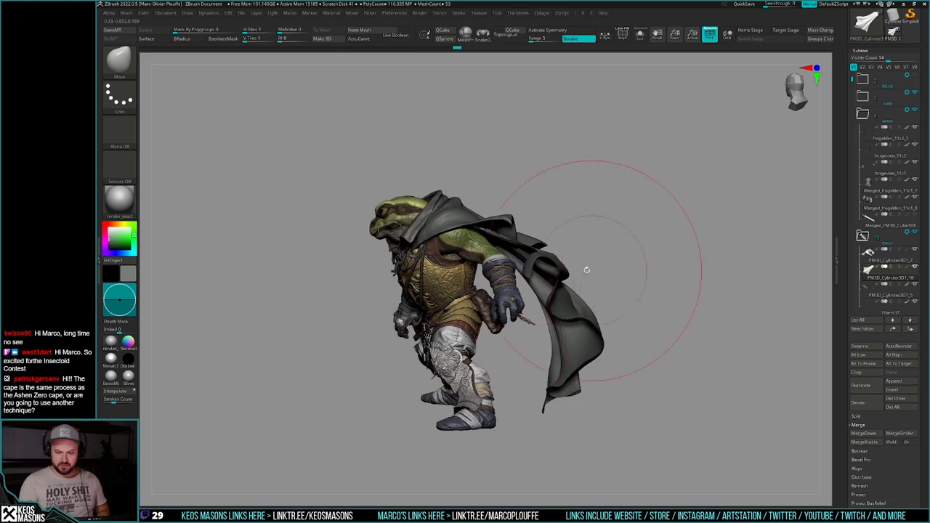
{"action": "key", "text": "space"}
{"action": "left_click_drag", "start_coordinate": [571, 271], "coordinate": [564, 271]}
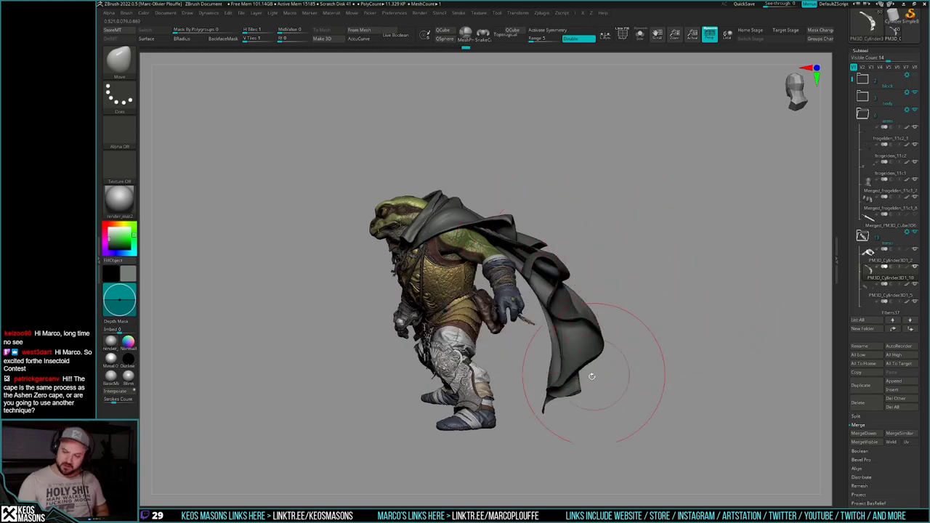
Step: Smooth the sweep of the cape's trailing folds and outer edge from above with the Move brush, varying the brush size
{"action": "mouse_move", "coordinate": [672, 330]}
{"action": "left_mouse_down"}
{"action": "mouse_move", "coordinate": [695, 338]}
{"action": "mouse_move", "coordinate": [671, 358]}
{"action": "mouse_move", "coordinate": [670, 380]}
{"action": "left_mouse_up"}
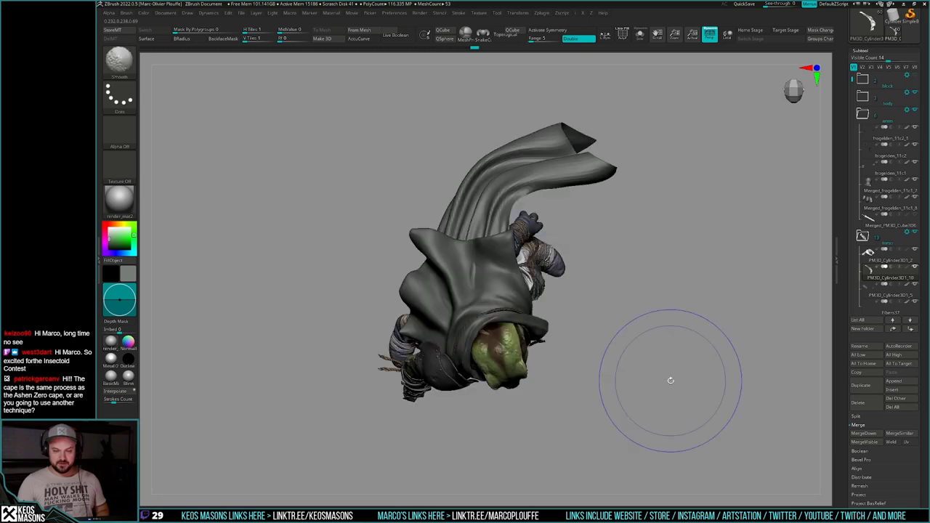
{"action": "left_click_drag", "start_coordinate": [560, 364], "coordinate": [565, 389], "text": "alt"}
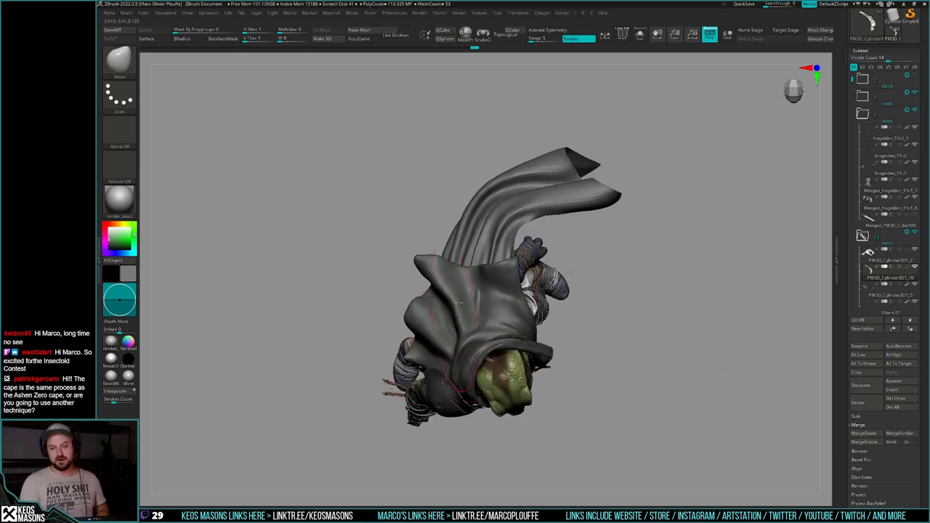
{"action": "key", "text": "space"}
{"action": "left_click_drag", "start_coordinate": [607, 166], "coordinate": [607, 166]}
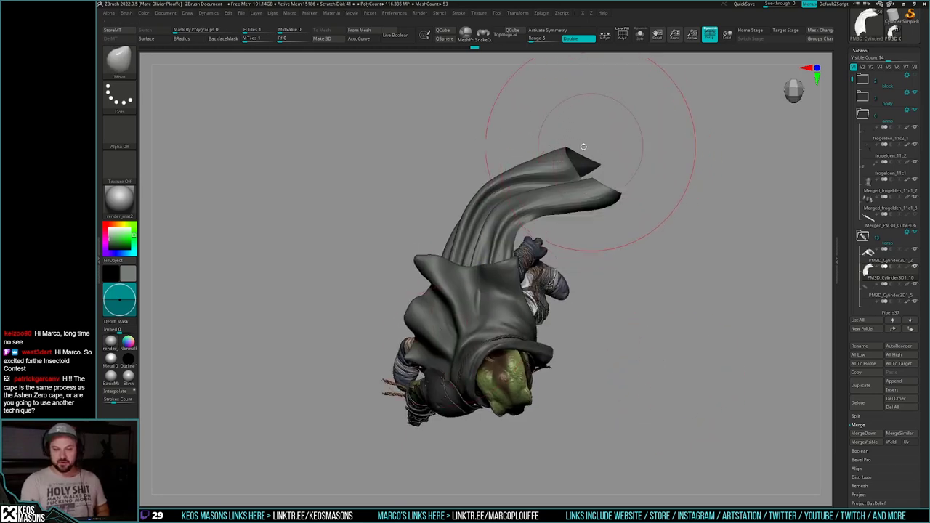
{"action": "key", "text": "space"}
{"action": "left_click_drag", "start_coordinate": [486, 204], "coordinate": [493, 203]}
{"action": "key", "text": "space"}
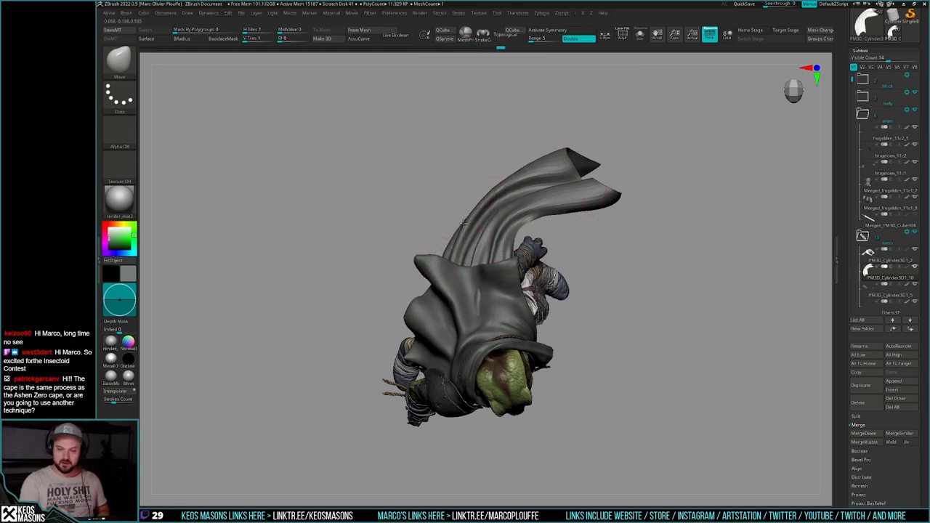
{"action": "left_click_drag", "start_coordinate": [476, 209], "coordinate": [473, 211]}
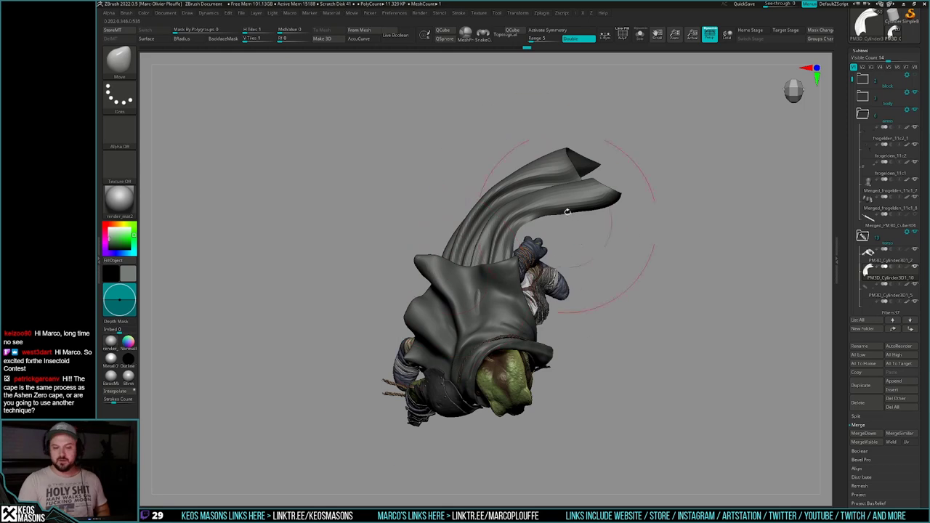
Step: Refine the cape's trailing folds from above and check them from the side, resizing the Move brush between strokes
{"action": "key", "text": "space"}
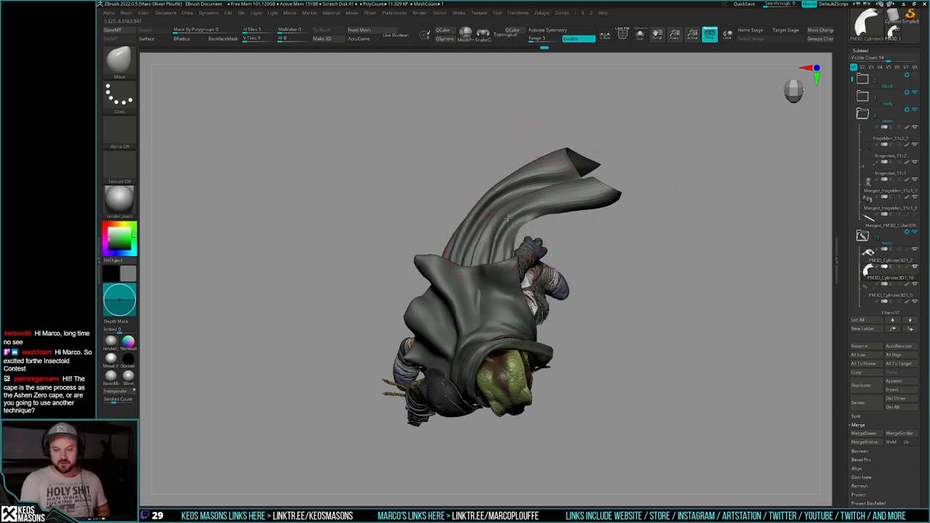
{"action": "left_click_drag", "start_coordinate": [587, 188], "coordinate": [589, 183]}
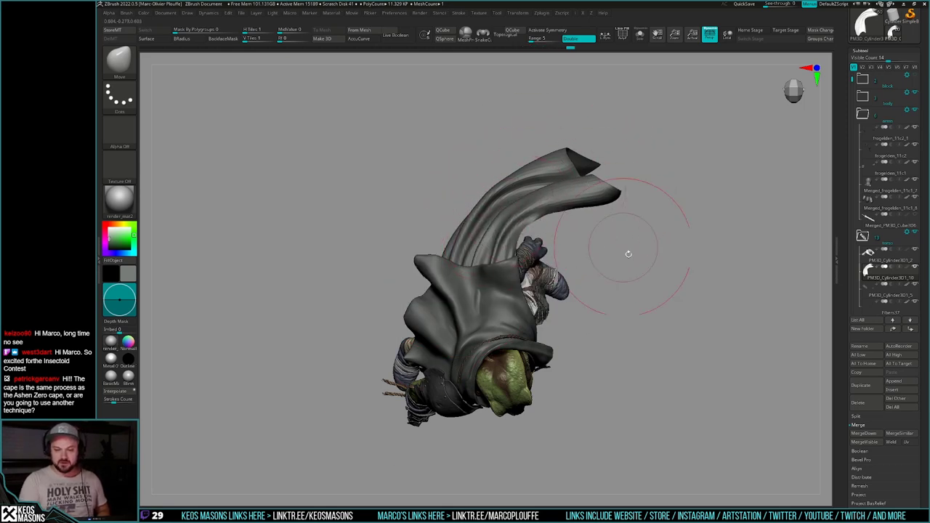
{"action": "left_click_drag", "start_coordinate": [628, 253], "coordinate": [714, 294]}
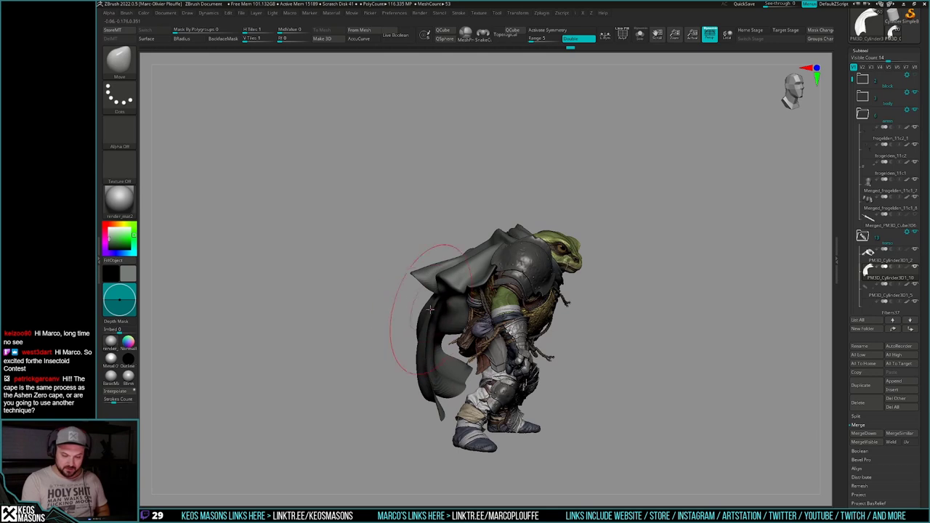
{"action": "key", "text": "space"}
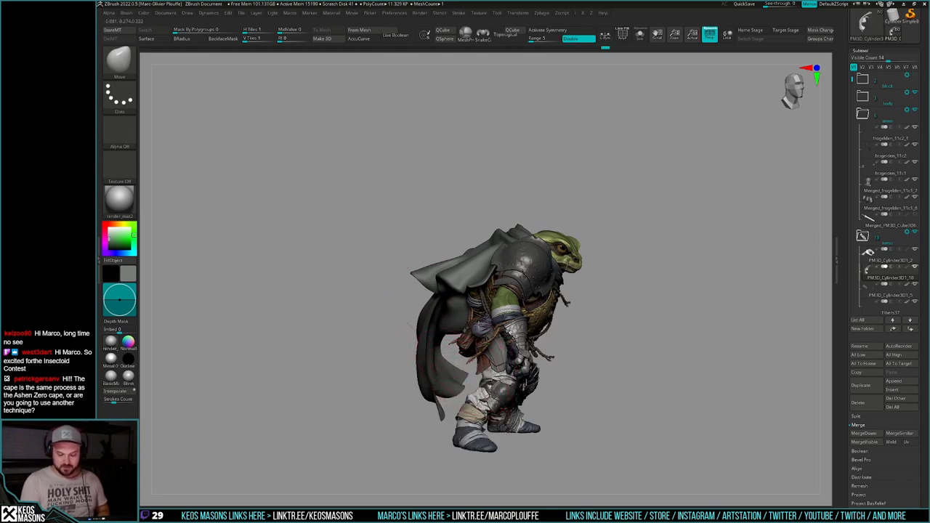
Step: Stop recording the cape's sculpt layer and hide it to view the cape's base shape from the front
{"action": "mouse_move", "coordinate": [618, 318]}
{"action": "left_mouse_down"}
{"action": "mouse_move", "coordinate": [685, 320]}
{"action": "mouse_move", "coordinate": [667, 330]}
{"action": "mouse_move", "coordinate": [656, 323]}
{"action": "mouse_move", "coordinate": [711, 322]}
{"action": "mouse_move", "coordinate": [620, 310]}
{"action": "mouse_move", "coordinate": [759, 306]}
{"action": "mouse_move", "coordinate": [711, 356]}
{"action": "mouse_move", "coordinate": [683, 317]}
{"action": "mouse_move", "coordinate": [689, 339]}
{"action": "left_mouse_up"}
{"action": "left_click_drag", "start_coordinate": [865, 339], "coordinate": [862, 292]}
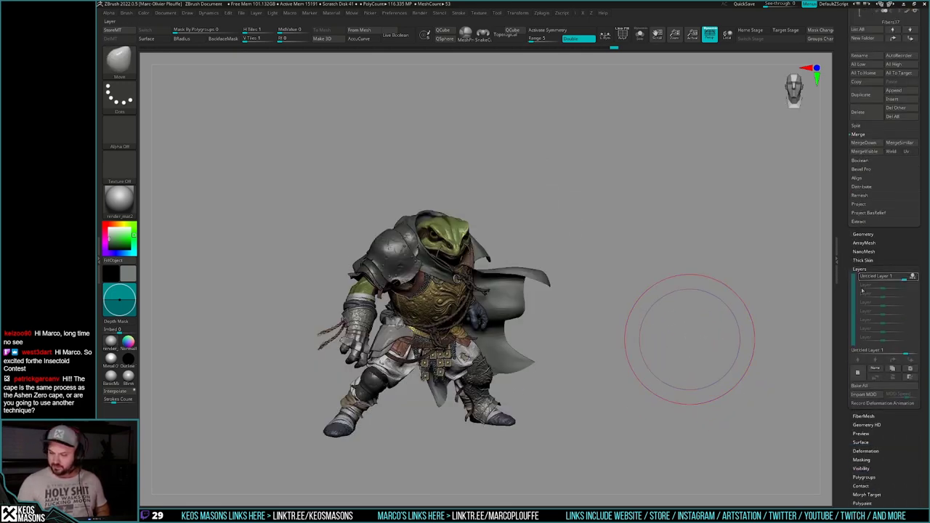
{"action": "left_click", "coordinate": [915, 278]}
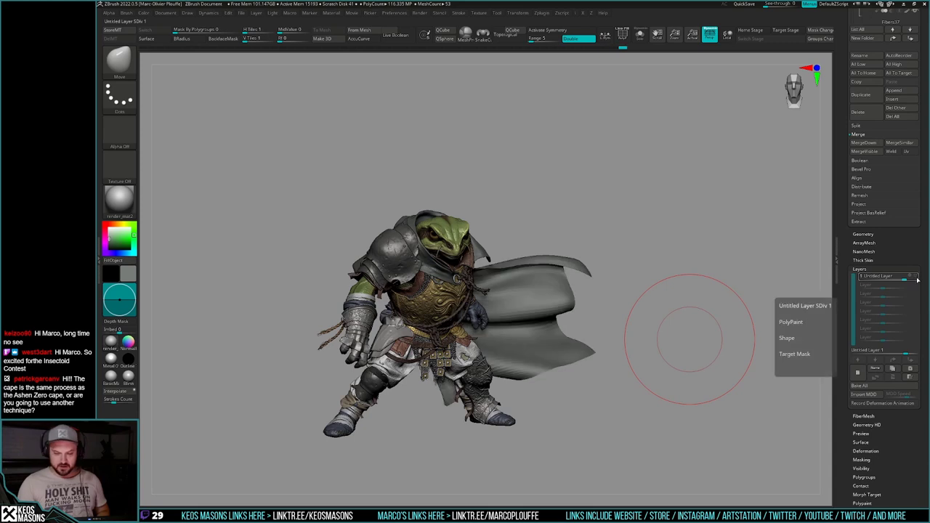
{"action": "mouse_move", "coordinate": [716, 325]}
{"action": "right_mouse_down", "text": "ctrl"}
{"action": "mouse_move", "coordinate": [662, 311]}
{"action": "mouse_move", "coordinate": [630, 286]}
{"action": "right_mouse_up", "text": "ctrl"}
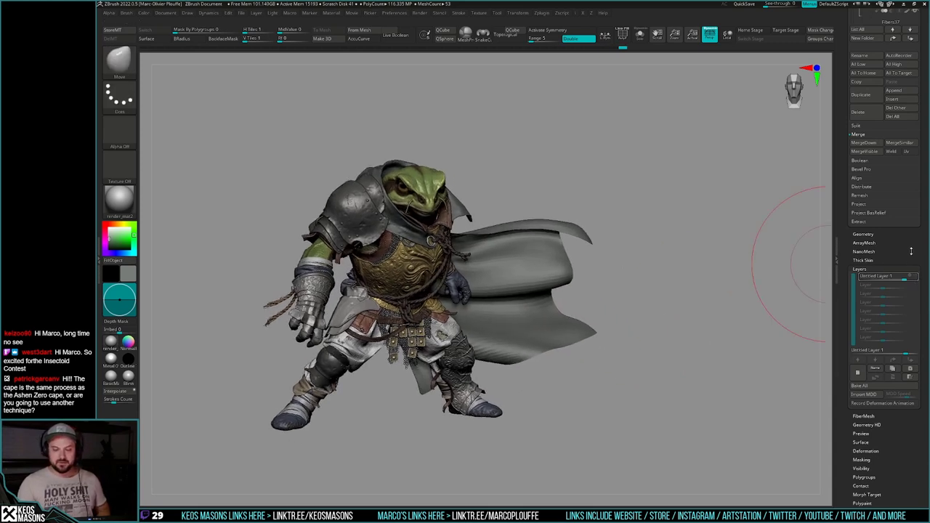
Step: Toggle the cape layer's visibility repeatedly to compare the two cape silhouettes from the front
{"action": "left_click", "coordinate": [917, 278]}
{"action": "left_click", "coordinate": [917, 278]}
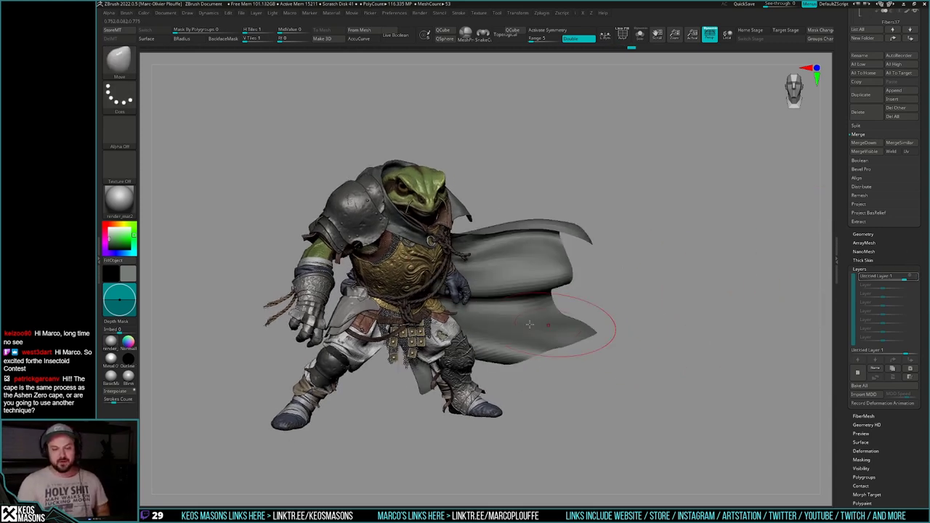
{"action": "left_click", "coordinate": [916, 278]}
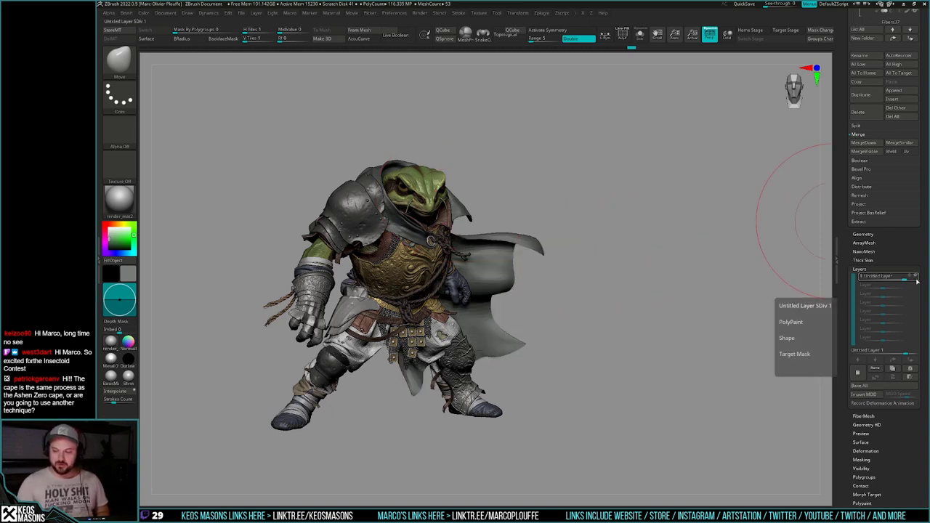
{"action": "left_click", "coordinate": [916, 278]}
{"action": "left_click", "coordinate": [916, 278]}
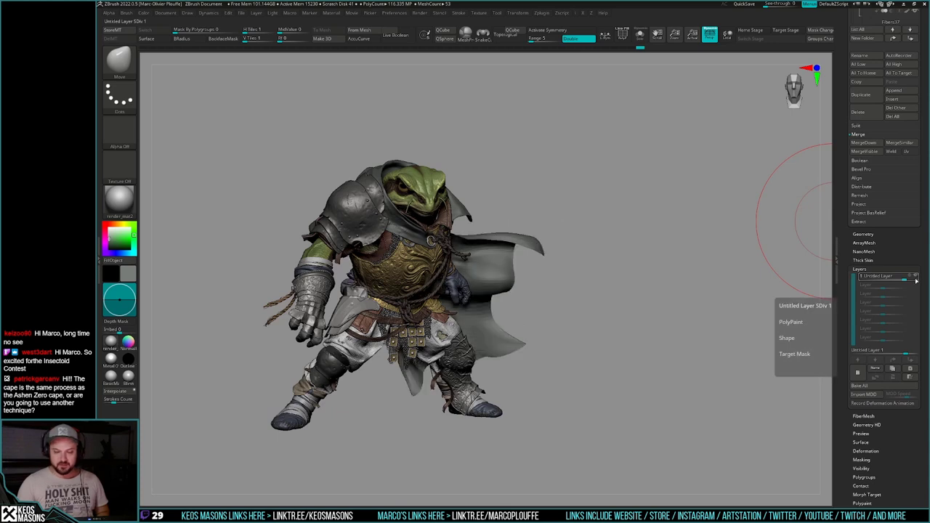
{"action": "left_click", "coordinate": [916, 277]}
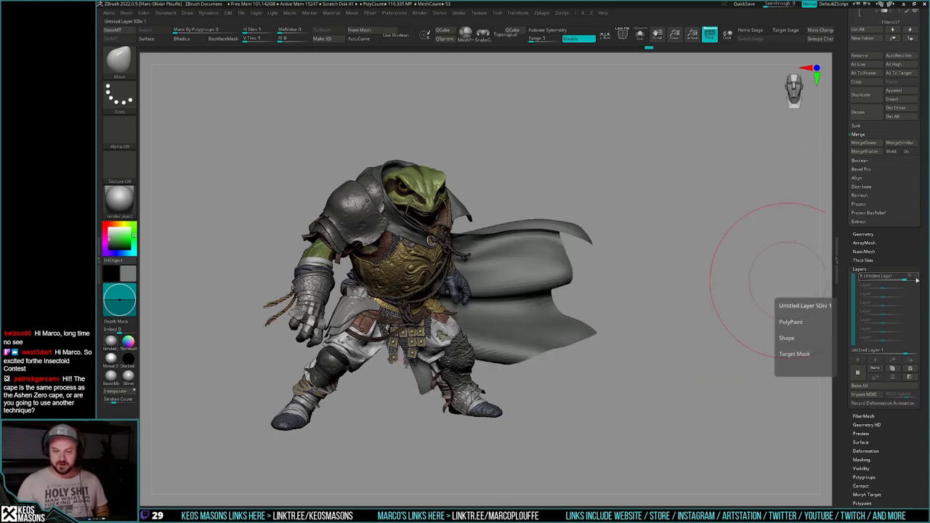
{"action": "left_click", "coordinate": [916, 277]}
Step: Compare the cape with its layer on and off in a closer front view of the whole figure
{"action": "mouse_move", "coordinate": [686, 300]}
{"action": "left_mouse_down"}
{"action": "mouse_move", "coordinate": [729, 306]}
{"action": "mouse_move", "coordinate": [656, 308]}
{"action": "mouse_move", "coordinate": [669, 290]}
{"action": "mouse_move", "coordinate": [662, 342]}
{"action": "mouse_move", "coordinate": [664, 322]}
{"action": "mouse_move", "coordinate": [687, 315]}
{"action": "mouse_move", "coordinate": [654, 322]}
{"action": "mouse_move", "coordinate": [687, 314]}
{"action": "mouse_move", "coordinate": [671, 332]}
{"action": "mouse_move", "coordinate": [727, 338]}
{"action": "mouse_move", "coordinate": [687, 361]}
{"action": "mouse_move", "coordinate": [699, 344]}
{"action": "left_mouse_up"}
{"action": "left_click", "coordinate": [917, 276]}
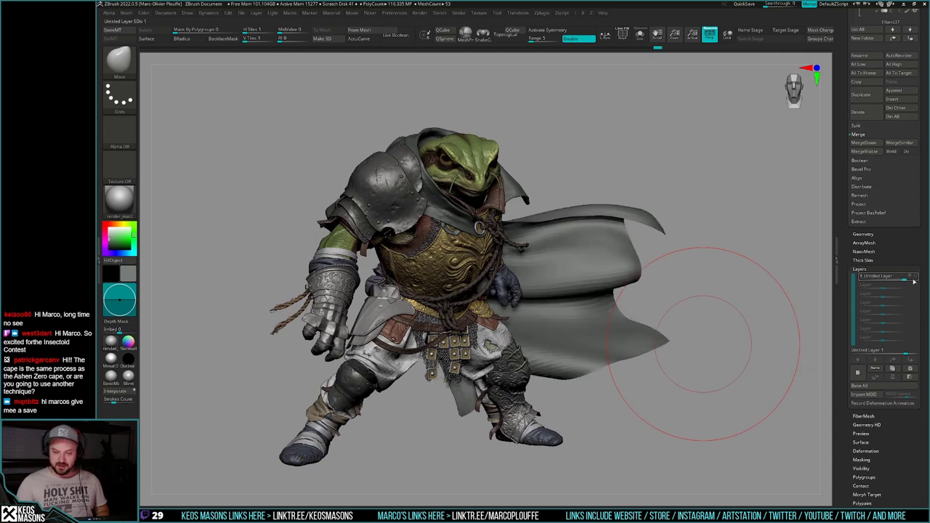
{"action": "left_click_drag", "start_coordinate": [736, 304], "coordinate": [678, 299], "text": "alt"}
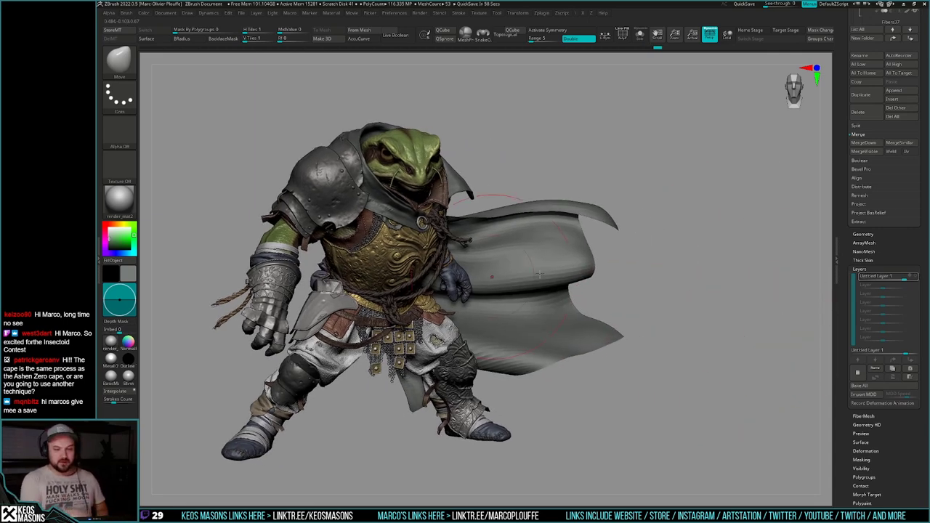
{"action": "left_click_drag", "start_coordinate": [717, 309], "coordinate": [742, 307], "text": "alt"}
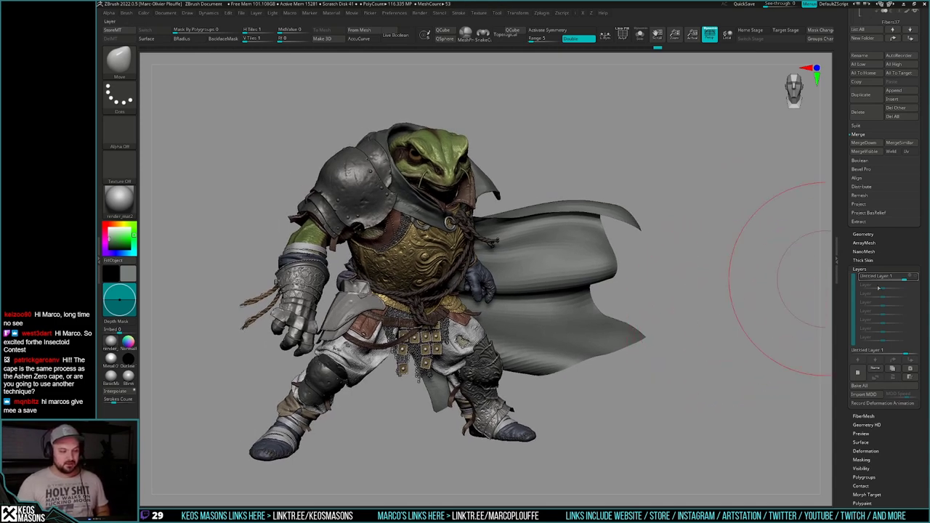
{"action": "left_click", "coordinate": [916, 279]}
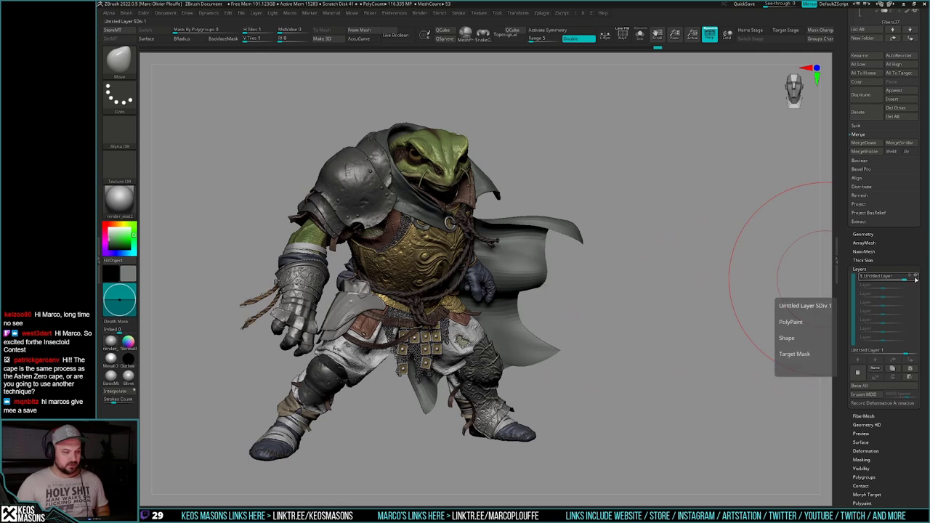
{"action": "left_click", "coordinate": [916, 279]}
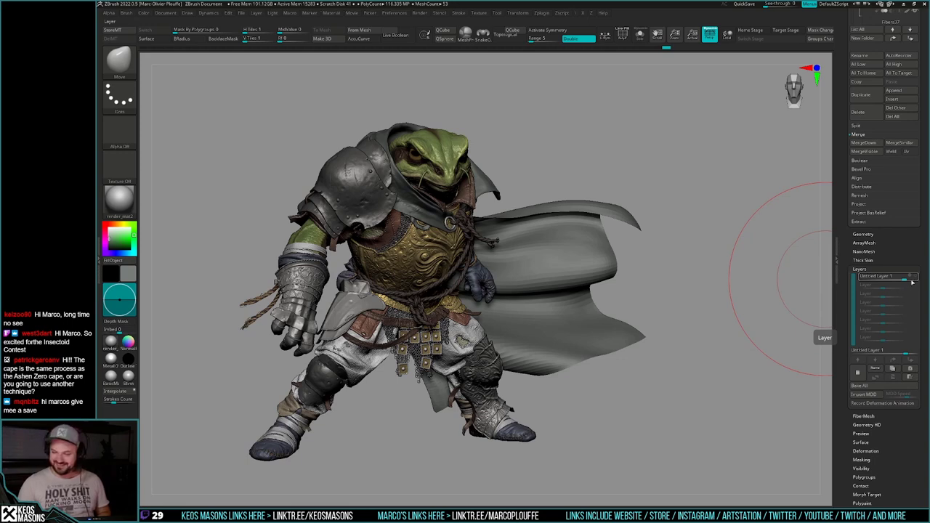
{"action": "left_click", "coordinate": [917, 279]}
{"action": "left_click", "coordinate": [917, 279]}
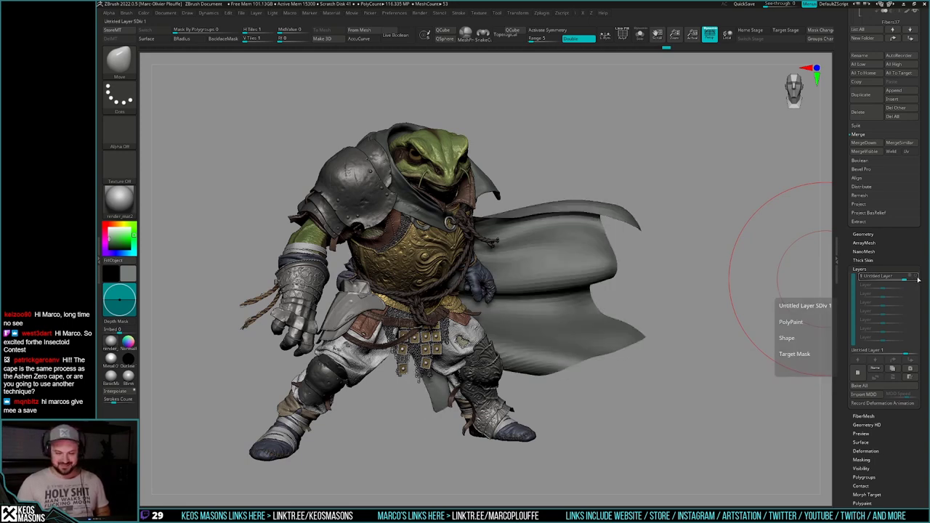
{"action": "left_click", "coordinate": [917, 279]}
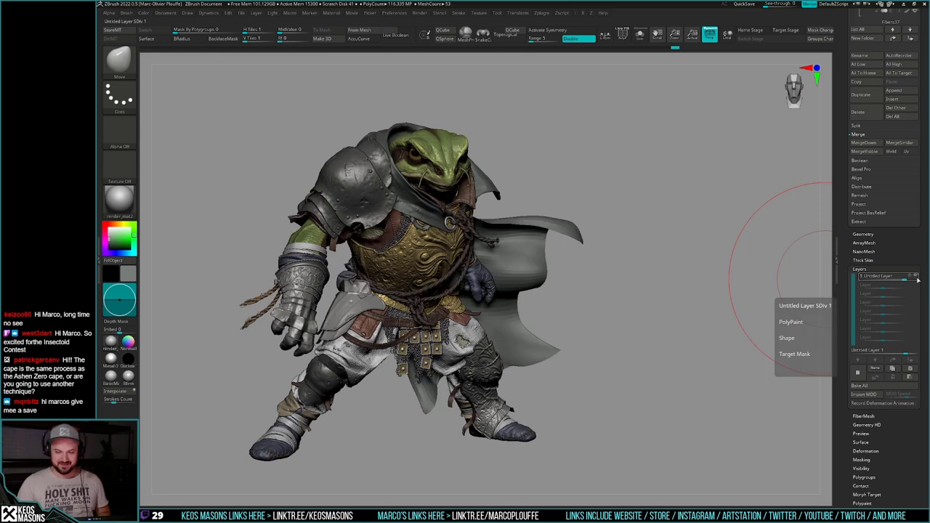
{"action": "right_click_drag", "start_coordinate": [703, 348], "coordinate": [695, 328], "text": "ctrl"}
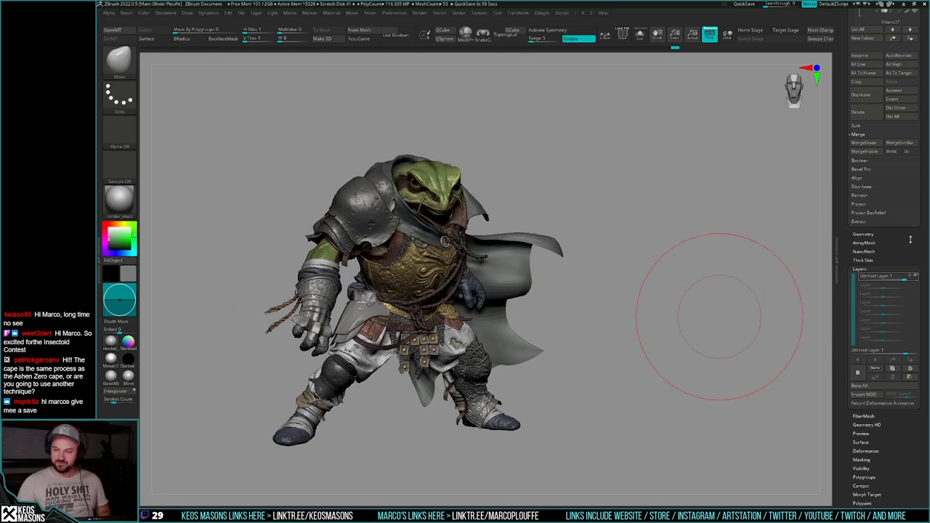
Step: Make the sword subtool visible again in the warrior's hand and frame it with the figure from the front
{"action": "left_click_drag", "start_coordinate": [909, 240], "coordinate": [895, 327]}
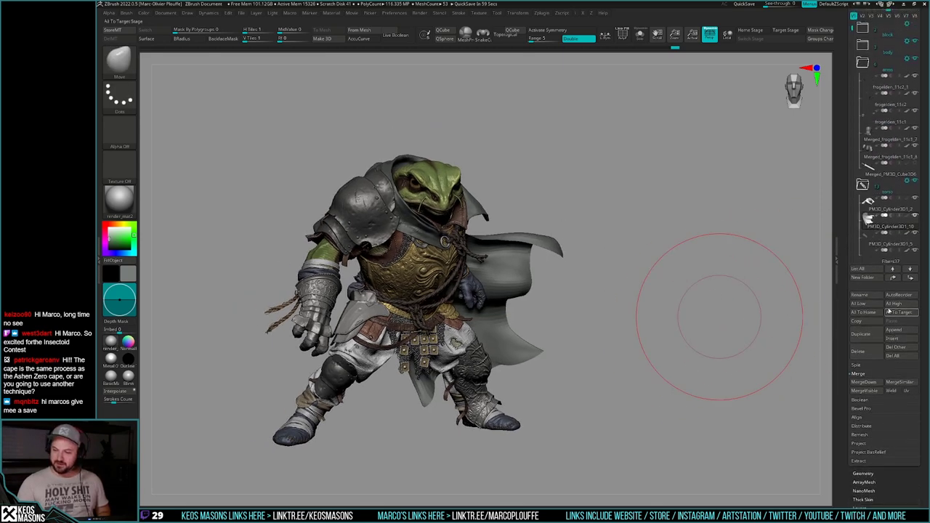
{"action": "left_click", "coordinate": [917, 164]}
{"action": "mouse_move", "coordinate": [749, 312]}
{"action": "right_mouse_down"}
{"action": "mouse_move", "coordinate": [738, 312]}
{"action": "mouse_move", "coordinate": [739, 323]}
{"action": "right_mouse_up"}
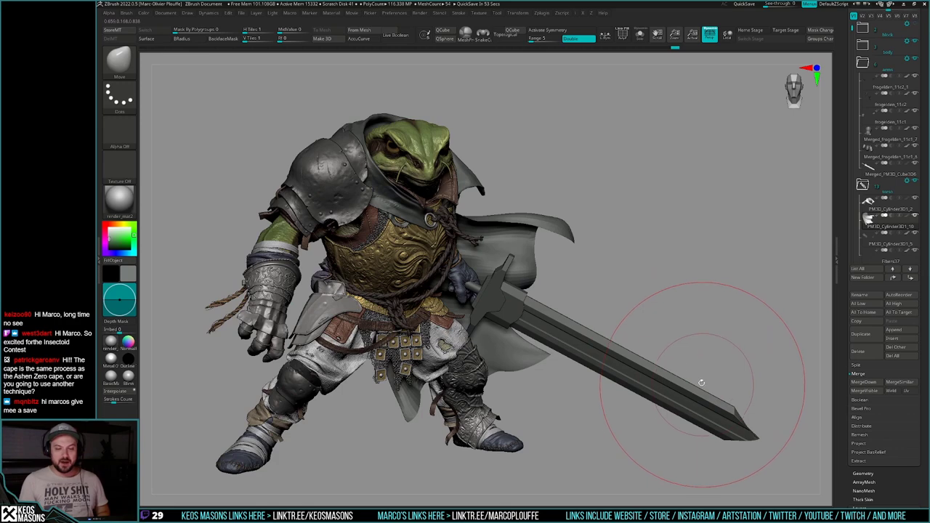
Step: Compare the cape silhouettes behind the visible sword by switching the cape's layer on and off
{"action": "left_click_drag", "start_coordinate": [842, 343], "coordinate": [843, 53]}
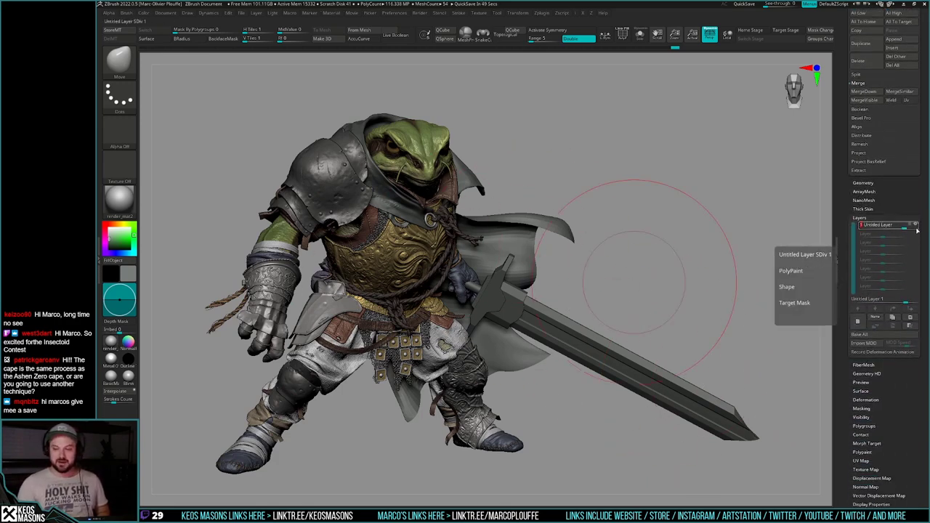
{"action": "left_click", "coordinate": [917, 227]}
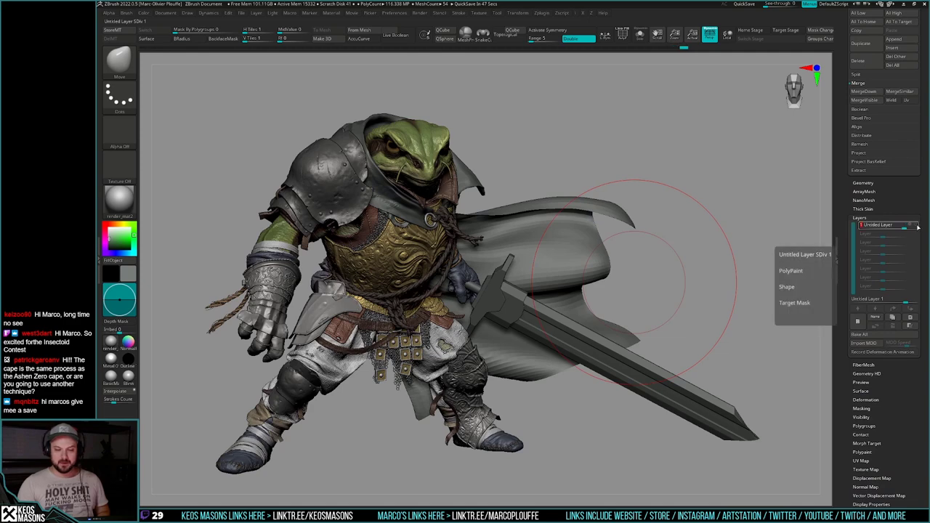
{"action": "left_click", "coordinate": [917, 227]}
{"action": "left_click", "coordinate": [918, 227]}
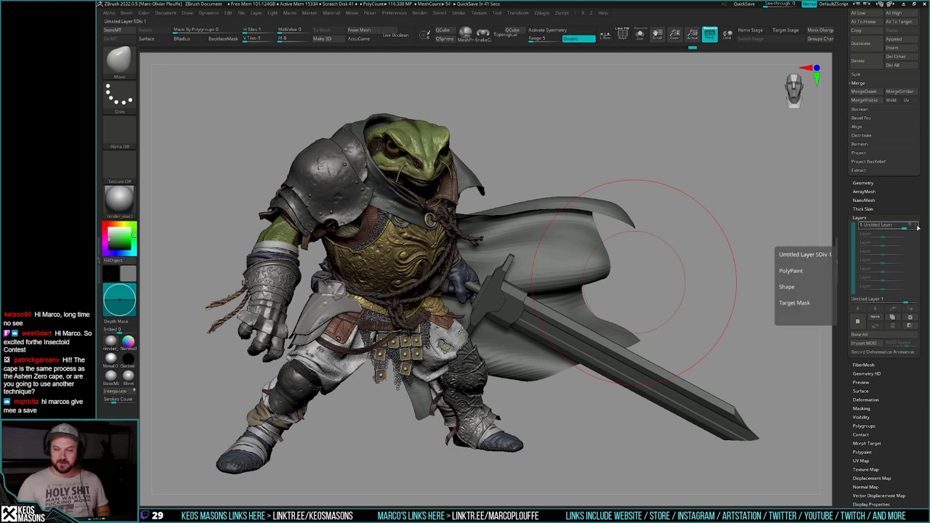
{"action": "left_click", "coordinate": [917, 228]}
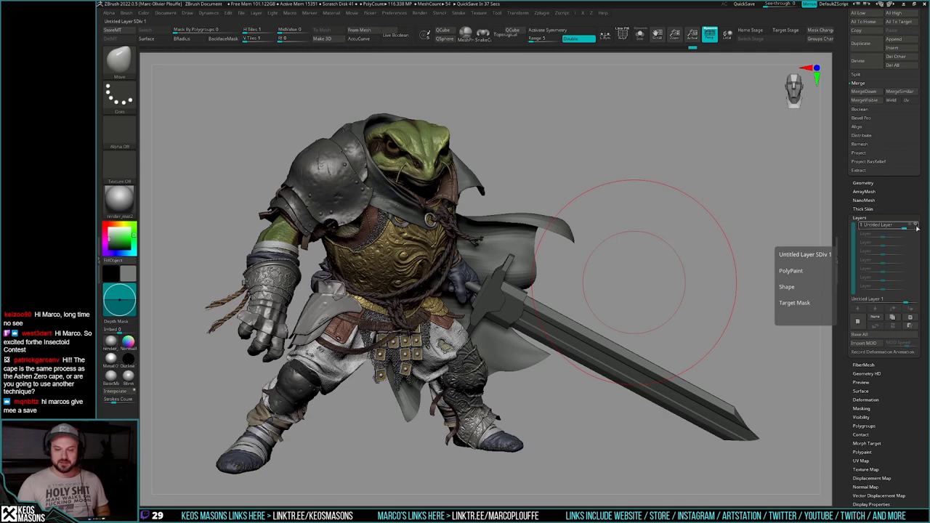
{"action": "left_click", "coordinate": [917, 227]}
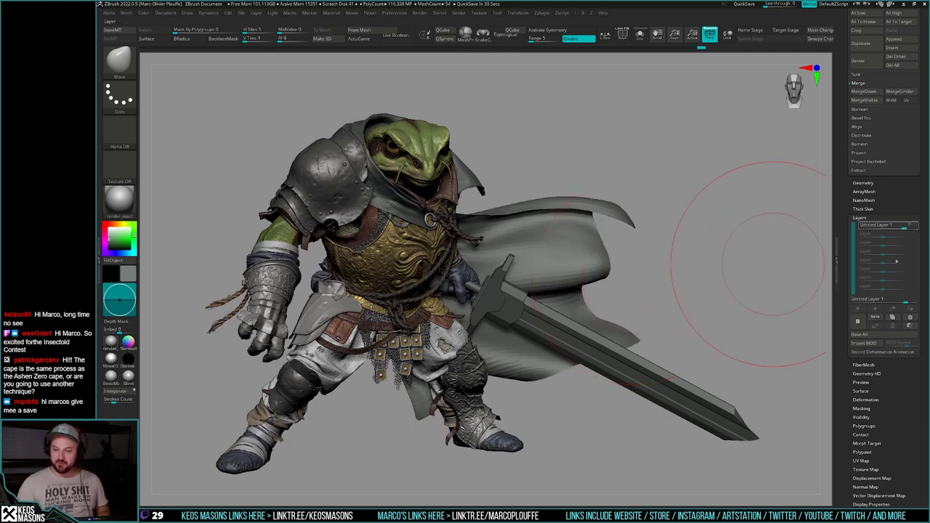
{"action": "left_click", "coordinate": [917, 227]}
Step: Add a second recording layer to the cape and prepare the Move brush for reshaping it from above
{"action": "left_click", "coordinate": [863, 321]}
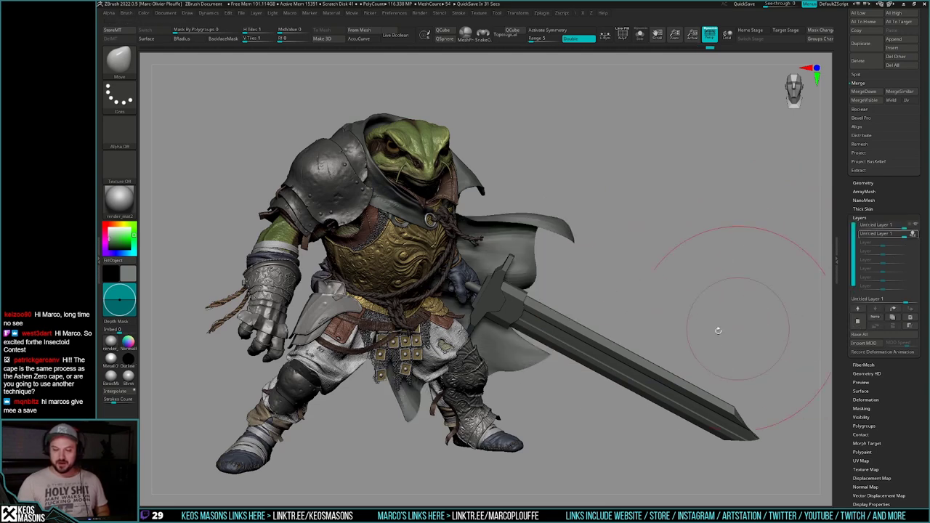
{"action": "key", "text": "space"}
{"action": "left_click_drag", "start_coordinate": [585, 235], "coordinate": [592, 236]}
{"action": "right_click_drag", "start_coordinate": [581, 248], "coordinate": [617, 359]}
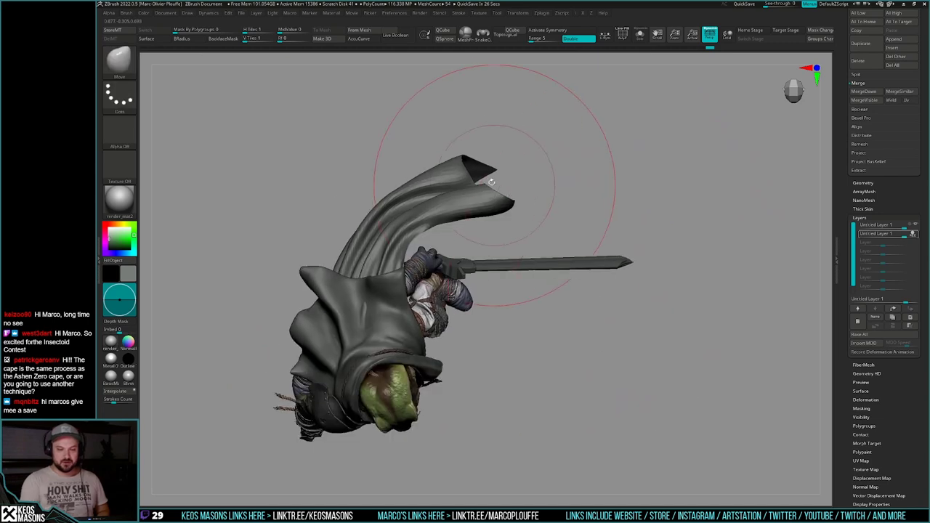
Step: Try to reposition the cape from above with the Transpose tool, and undo the change
{"action": "key", "text": "space"}
{"action": "left_click_drag", "start_coordinate": [492, 180], "coordinate": [501, 178]}
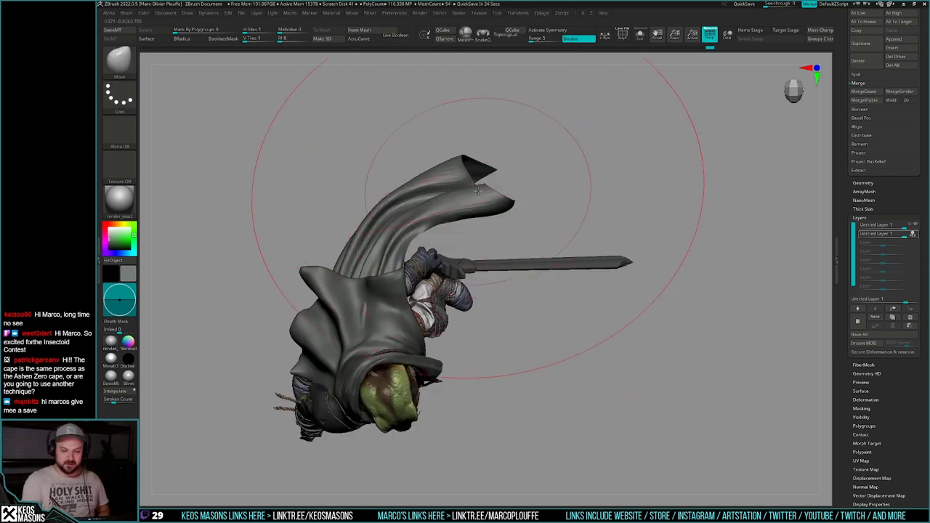
{"action": "key", "text": "w"}
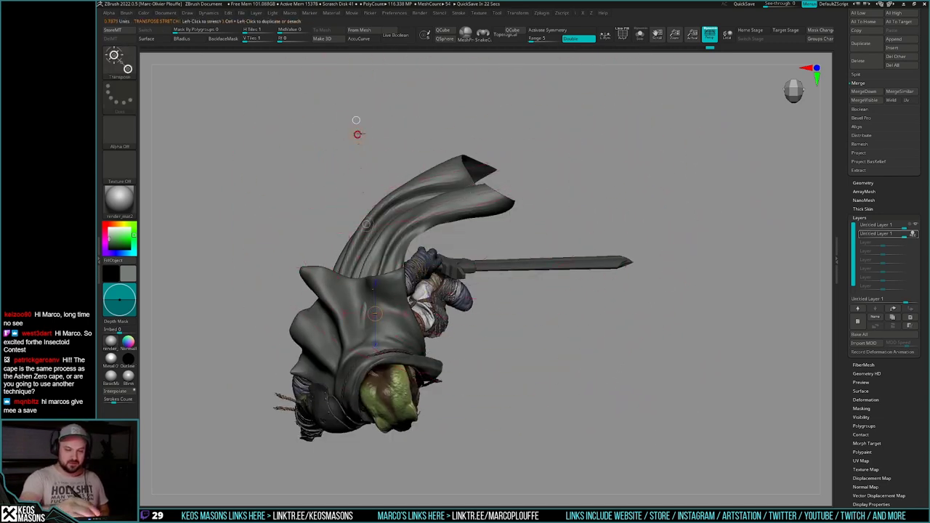
{"action": "left_click_drag", "start_coordinate": [357, 133], "coordinate": [416, 137]}
{"action": "key", "text": "ctrl+z"}
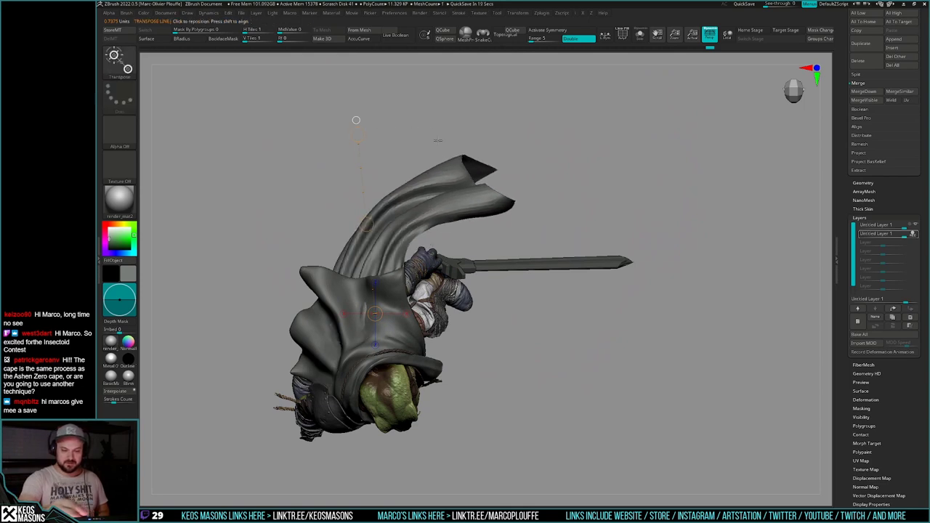
Step: Try pulling the cape's trailing tips outward over the sword with a resized Move brush, undoing each stroke
{"action": "key", "text": "q"}
{"action": "key", "text": "space"}
{"action": "left_click_drag", "start_coordinate": [498, 175], "coordinate": [577, 177]}
{"action": "key", "text": "ctrl+z"}
{"action": "mouse_move", "coordinate": [509, 205]}
{"action": "left_mouse_down"}
{"action": "mouse_move", "coordinate": [618, 208]}
{"action": "mouse_move", "coordinate": [603, 226]}
{"action": "left_mouse_up"}
{"action": "key", "text": "ctrl+z"}
Step: Toggle the first layer to compare the cape from the front and resume recording on the second layer
{"action": "left_click_drag", "start_coordinate": [576, 363], "coordinate": [655, 255]}
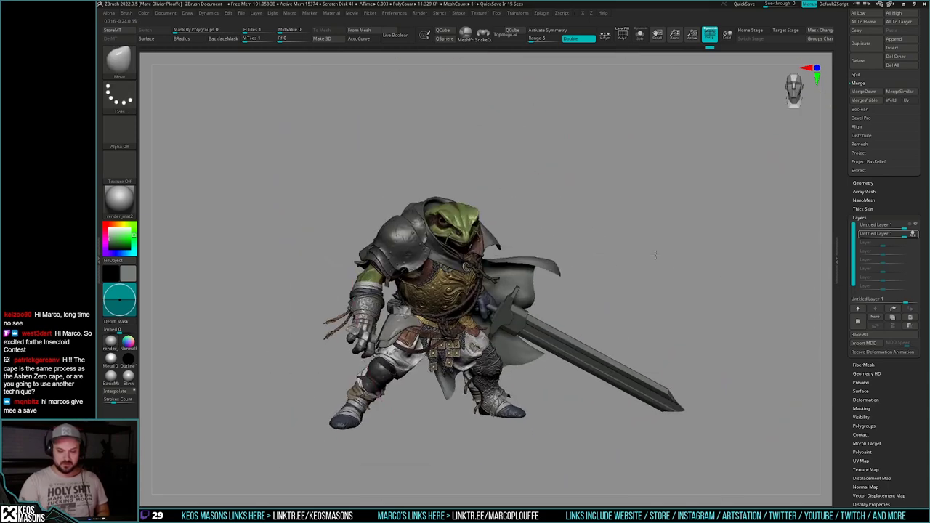
{"action": "right_click_drag", "start_coordinate": [608, 268], "coordinate": [590, 309], "text": "ctrl"}
{"action": "key", "text": "space"}
{"action": "mouse_move", "coordinate": [586, 269]}
{"action": "left_mouse_down"}
{"action": "mouse_move", "coordinate": [623, 237]}
{"action": "mouse_move", "coordinate": [528, 255]}
{"action": "left_mouse_up"}
{"action": "left_click", "coordinate": [915, 225]}
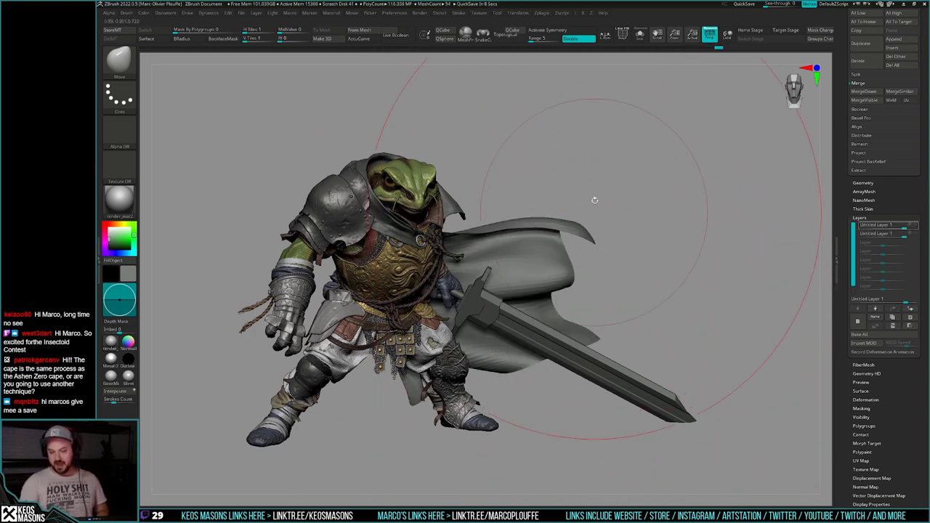
{"action": "left_click", "coordinate": [914, 233]}
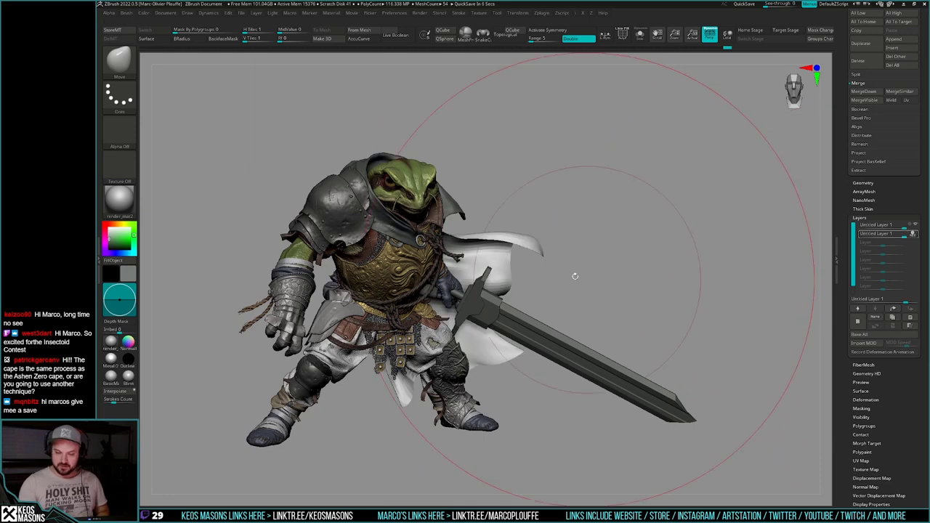
Step: Pull the cape's upper fold outward above the sword with the Move brush, and undo the stroke on its lower edge
{"action": "key", "text": "space"}
{"action": "mouse_move", "coordinate": [552, 247]}
{"action": "left_mouse_down"}
{"action": "mouse_move", "coordinate": [670, 237]}
{"action": "mouse_move", "coordinate": [649, 246]}
{"action": "left_mouse_up"}
{"action": "key", "text": "space"}
{"action": "mouse_move", "coordinate": [525, 349]}
{"action": "left_mouse_down"}
{"action": "mouse_move", "coordinate": [515, 349]}
{"action": "mouse_move", "coordinate": [550, 399]}
{"action": "mouse_move", "coordinate": [558, 385]}
{"action": "left_mouse_up"}
{"action": "key", "text": "Escape"}
{"action": "key", "text": "ctrl+z"}
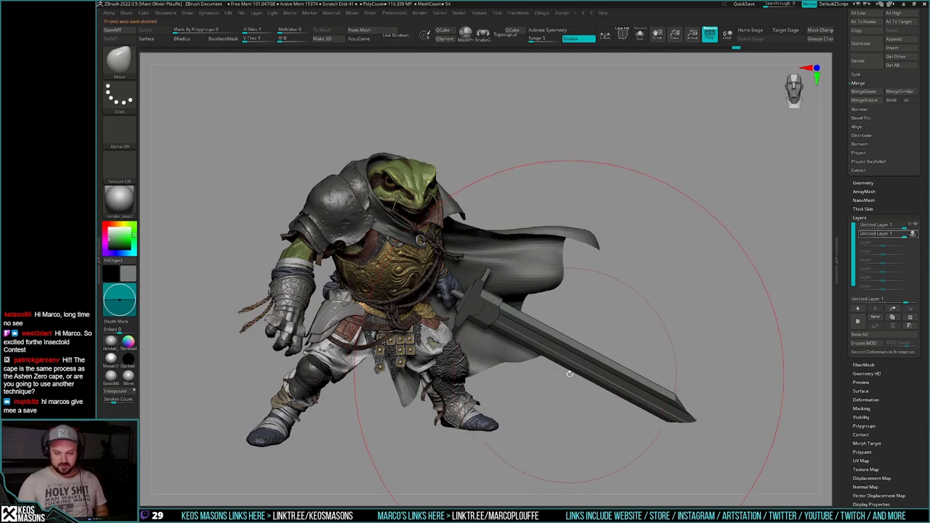
Step: Isolate the cape and pull its trailing end outward with the Move brush
{"action": "key", "text": "alt+s"}
{"action": "left_click_drag", "start_coordinate": [555, 347], "coordinate": [602, 309]}
{"action": "key", "text": "space"}
{"action": "mouse_move", "coordinate": [549, 231]}
{"action": "left_mouse_down"}
{"action": "mouse_move", "coordinate": [555, 218]}
{"action": "mouse_move", "coordinate": [606, 221]}
{"action": "left_mouse_up"}
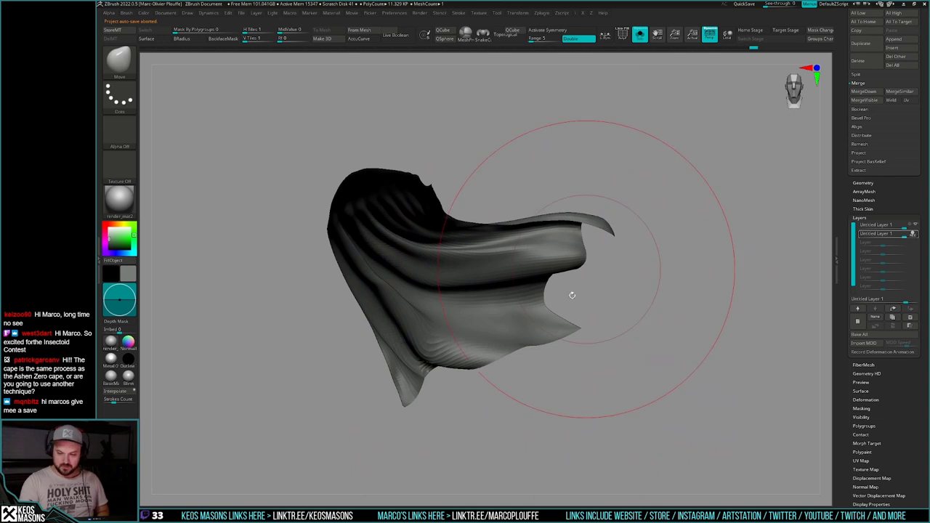
Step: Show the whole figure and reshape the cape's trailing folds behind the sword with a resized Move brush, drawing the upper tip inward
{"action": "key", "text": "ctrl+shift+s"}
{"action": "key", "text": "space"}
{"action": "key", "text": "space"}
{"action": "left_click_drag", "start_coordinate": [550, 285], "coordinate": [539, 285]}
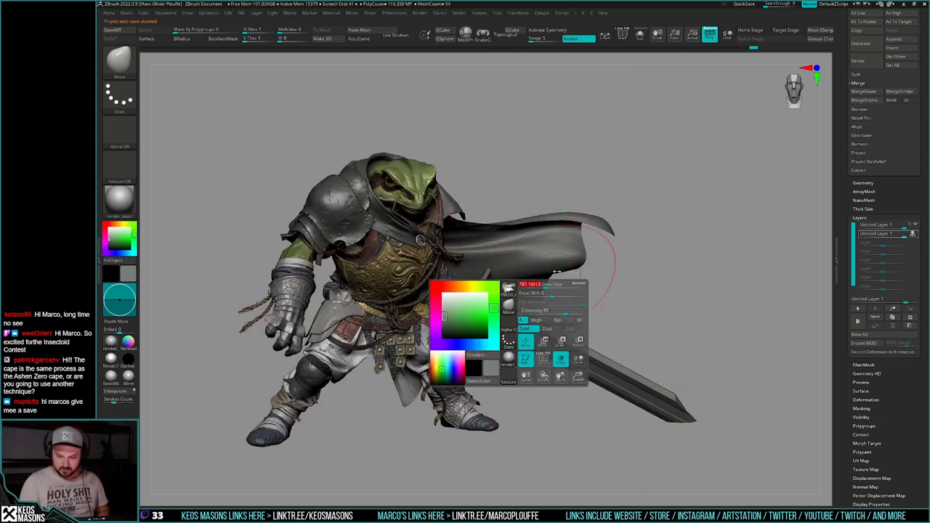
{"action": "left_click_drag", "start_coordinate": [581, 249], "coordinate": [578, 255]}
{"action": "left_click_drag", "start_coordinate": [509, 263], "coordinate": [497, 275]}
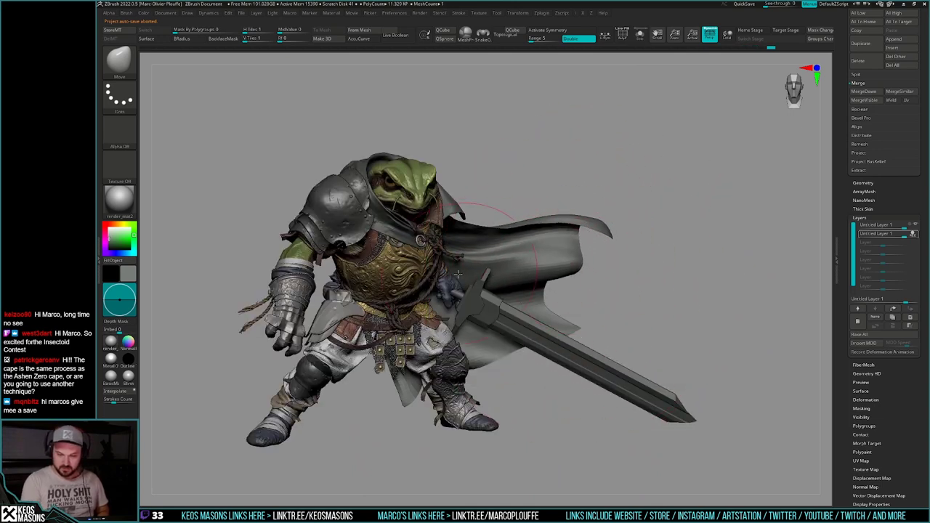
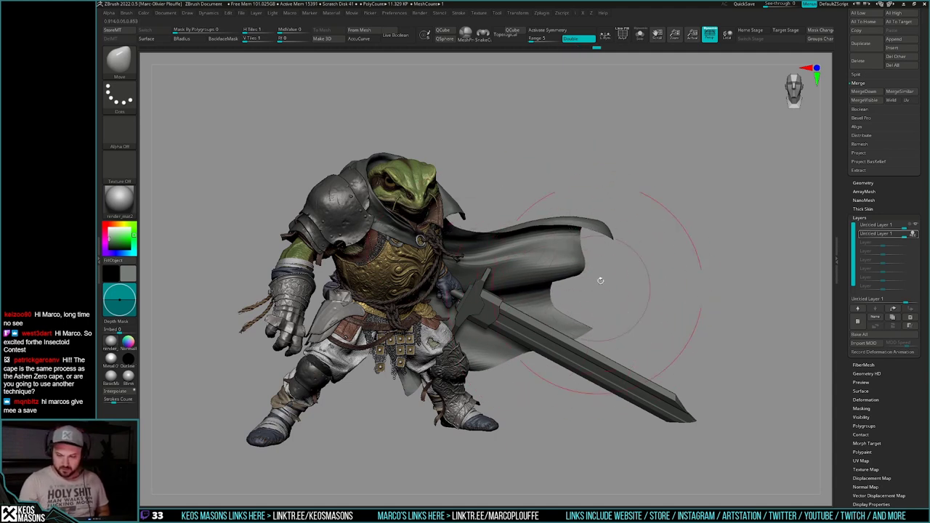
{"action": "mouse_move", "coordinate": [591, 220]}
{"action": "left_mouse_down"}
{"action": "mouse_move", "coordinate": [541, 220]}
{"action": "mouse_move", "coordinate": [572, 249]}
{"action": "mouse_move", "coordinate": [586, 228]}
{"action": "left_mouse_up"}
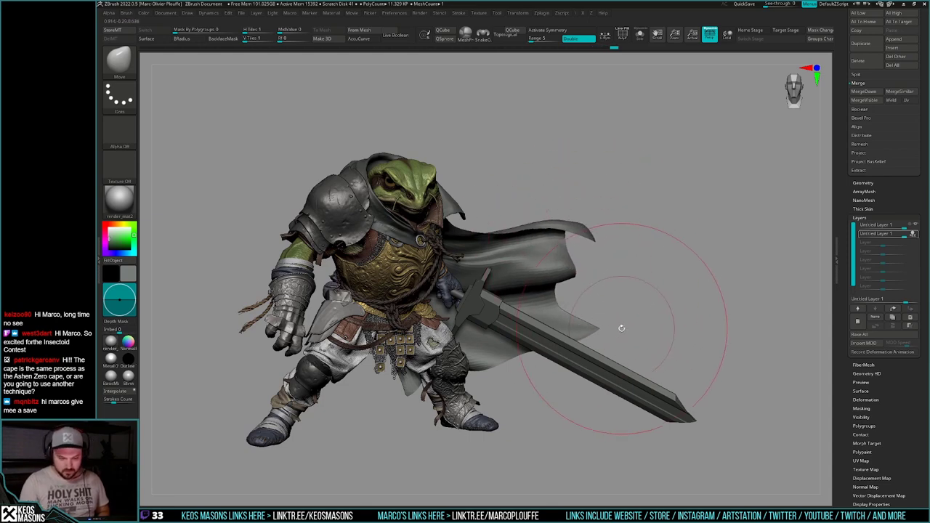
Step: Adjust the curve of the cape's folds between the back and the sword from above with the Move brush
{"action": "left_click_drag", "start_coordinate": [696, 309], "coordinate": [703, 340]}
{"action": "right_click_drag", "start_coordinate": [704, 340], "coordinate": [708, 376]}
{"action": "right_click_drag", "start_coordinate": [670, 303], "coordinate": [646, 305], "text": "alt"}
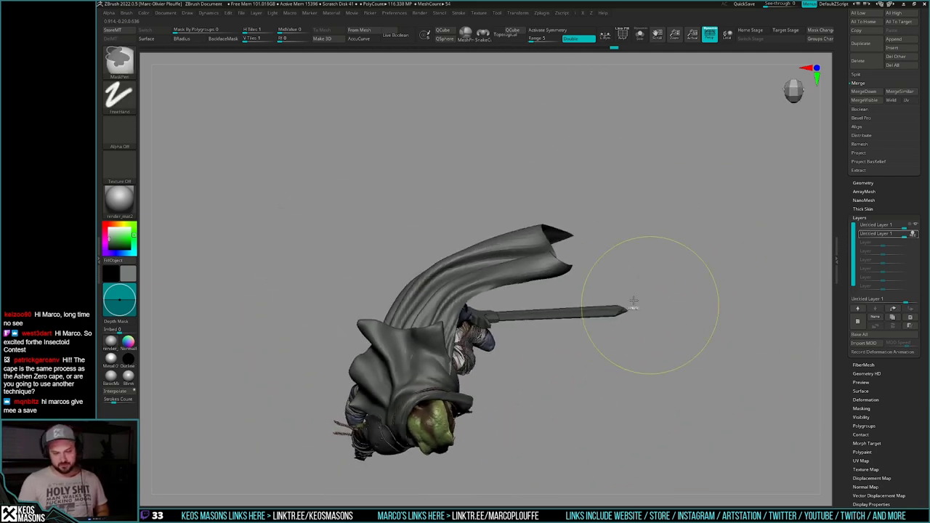
{"action": "left_click_drag", "start_coordinate": [428, 283], "coordinate": [452, 258]}
{"action": "left_click_drag", "start_coordinate": [454, 303], "coordinate": [452, 316]}
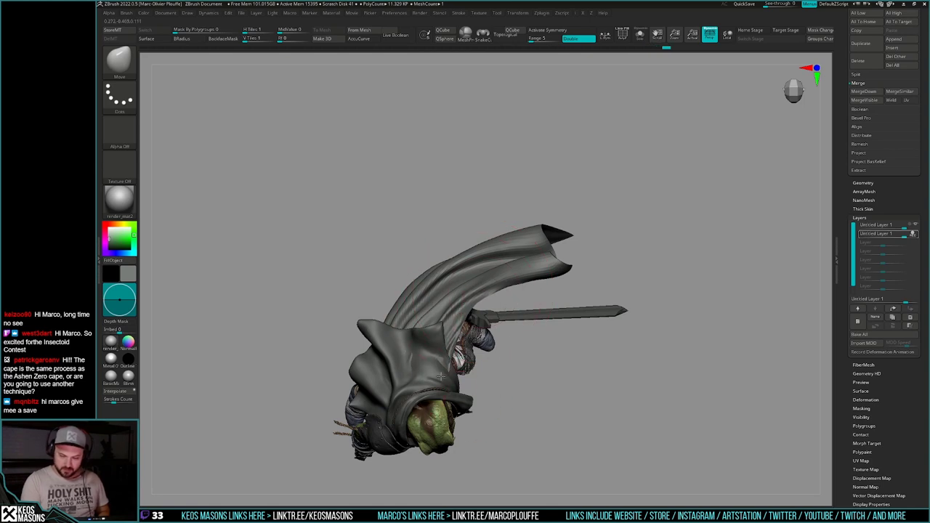
{"action": "right_click_drag", "start_coordinate": [640, 274], "coordinate": [660, 156]}
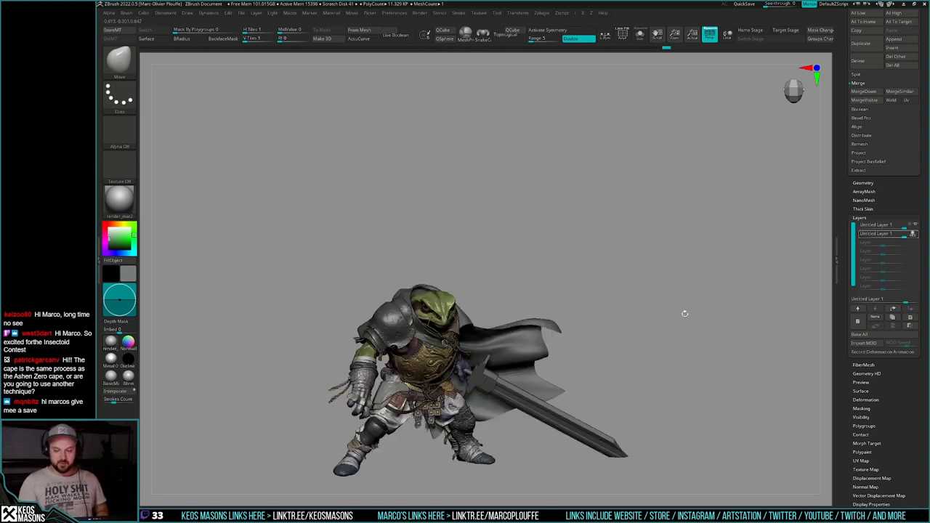
Step: Refine the cape's upper fold and lower trailing tip from the front with a resized Move brush
{"action": "mouse_move", "coordinate": [666, 351]}
{"action": "right_mouse_down", "text": "alt"}
{"action": "mouse_move", "coordinate": [678, 318]}
{"action": "mouse_move", "coordinate": [673, 334]}
{"action": "mouse_move", "coordinate": [660, 291]}
{"action": "mouse_move", "coordinate": [645, 280]}
{"action": "mouse_move", "coordinate": [644, 248]}
{"action": "right_mouse_up", "text": "alt"}
{"action": "key", "text": "space"}
{"action": "mouse_move", "coordinate": [525, 216]}
{"action": "left_mouse_down"}
{"action": "mouse_move", "coordinate": [544, 216]}
{"action": "mouse_move", "coordinate": [530, 227]}
{"action": "left_mouse_up"}
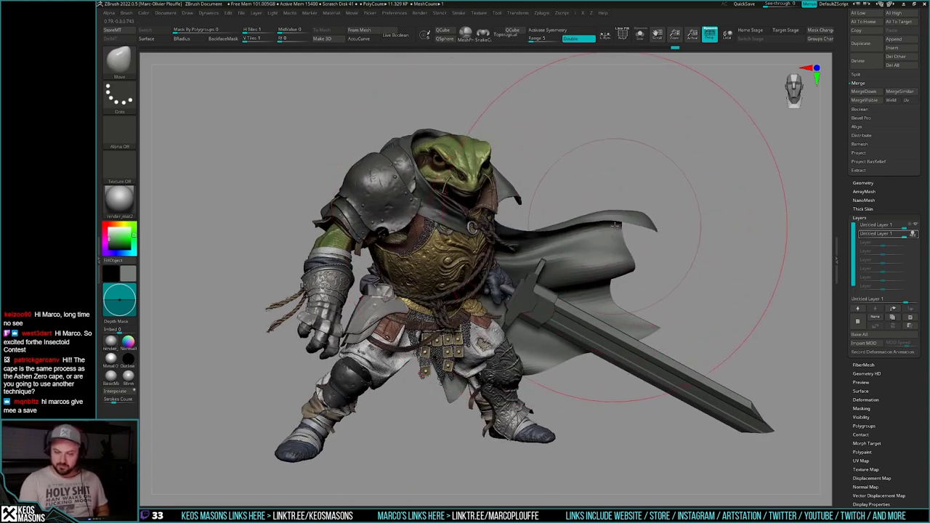
{"action": "left_click_drag", "start_coordinate": [598, 242], "coordinate": [606, 245]}
{"action": "right_click_drag", "start_coordinate": [745, 275], "coordinate": [721, 269], "text": "alt"}
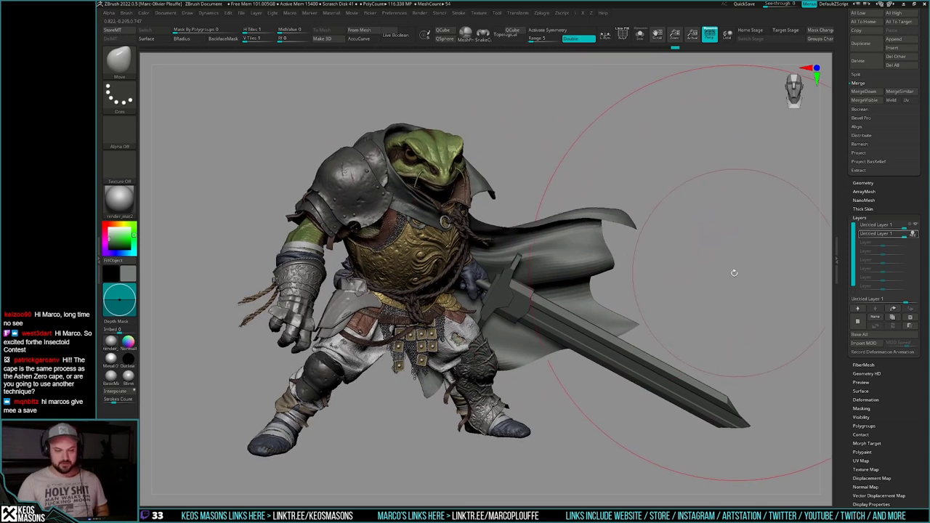
{"action": "left_click_drag", "start_coordinate": [624, 326], "coordinate": [626, 330]}
Step: Stop recording on the second layer and toggle layer visibility to compare the cape shapes from the front
{"action": "left_click", "coordinate": [913, 234]}
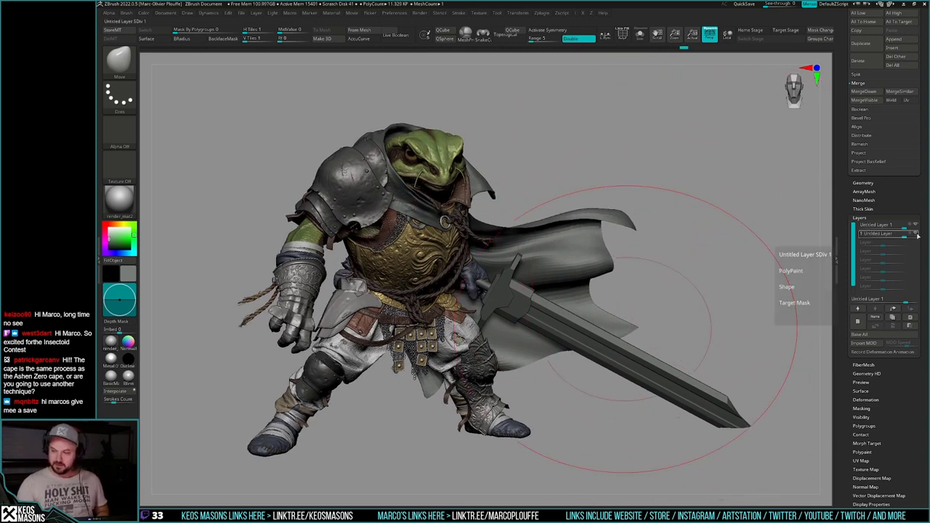
{"action": "left_click", "coordinate": [916, 226]}
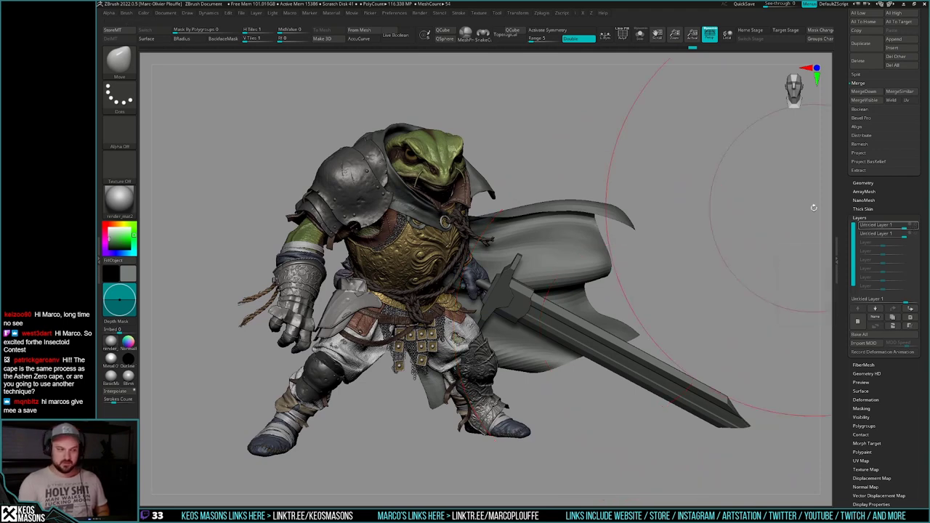
{"action": "left_click", "coordinate": [915, 225]}
{"action": "left_click", "coordinate": [915, 234]}
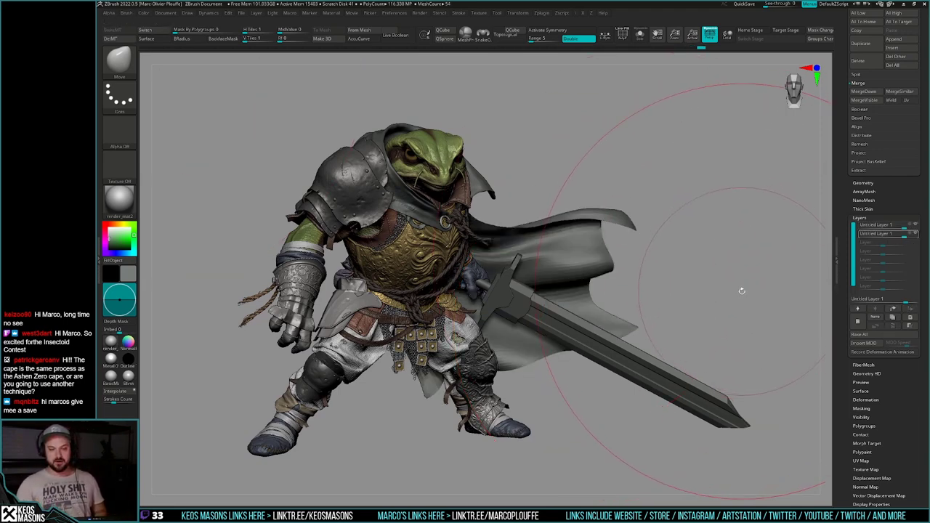
Step: Step back and forth through the undo history to compare the two cape silhouettes
{"action": "key", "text": "ctrl+z"}
{"action": "key", "text": "ctrl+shift+z"}
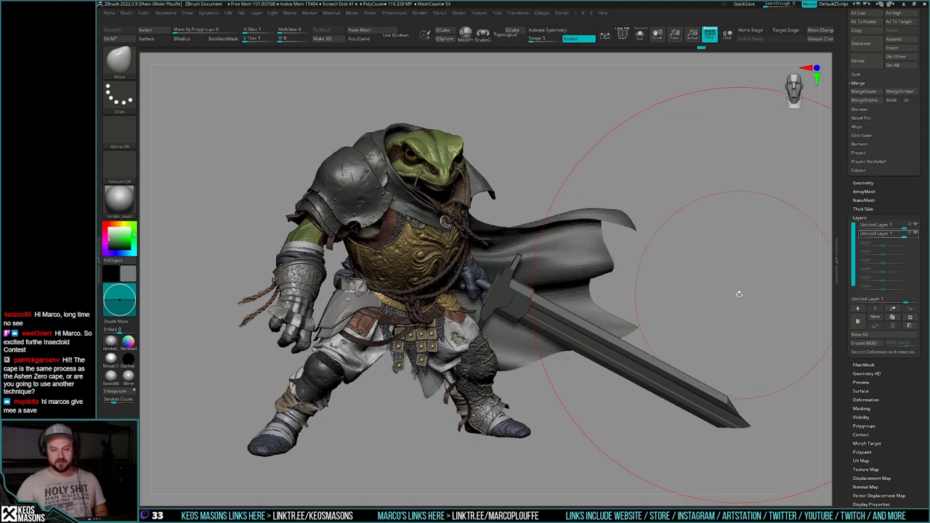
{"action": "key", "text": "ctrl+shift+z"}
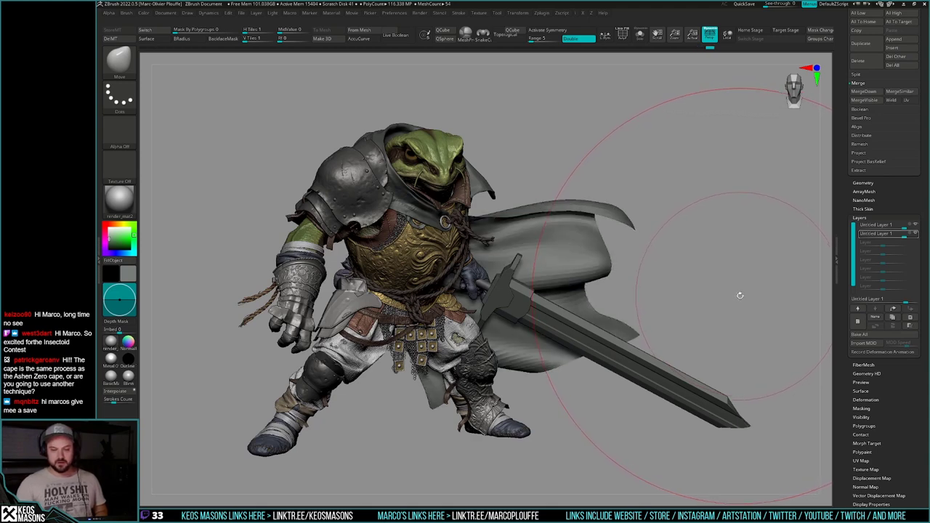
{"action": "key", "text": "ctrl+shift+z"}
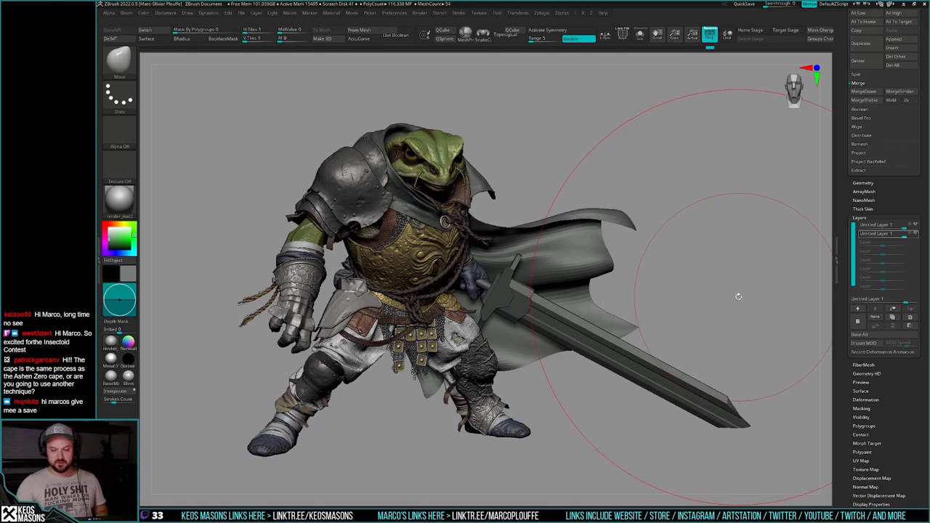
{"action": "key", "text": "ctrl+shift+z"}
{"action": "key", "text": "ctrl+shift+z"}
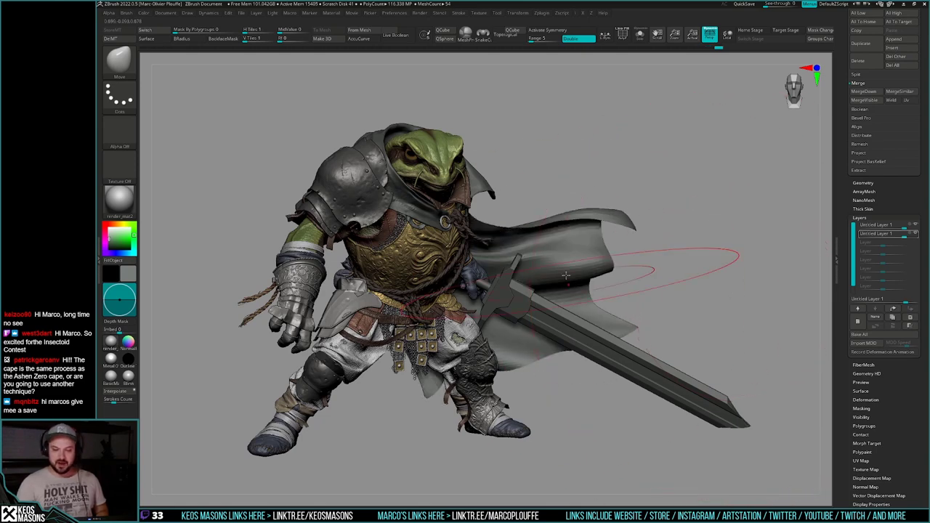
Step: Resume recording on the second layer and lift the cape's upper trailing edge with a resized Move brush
{"action": "left_click", "coordinate": [574, 218]}
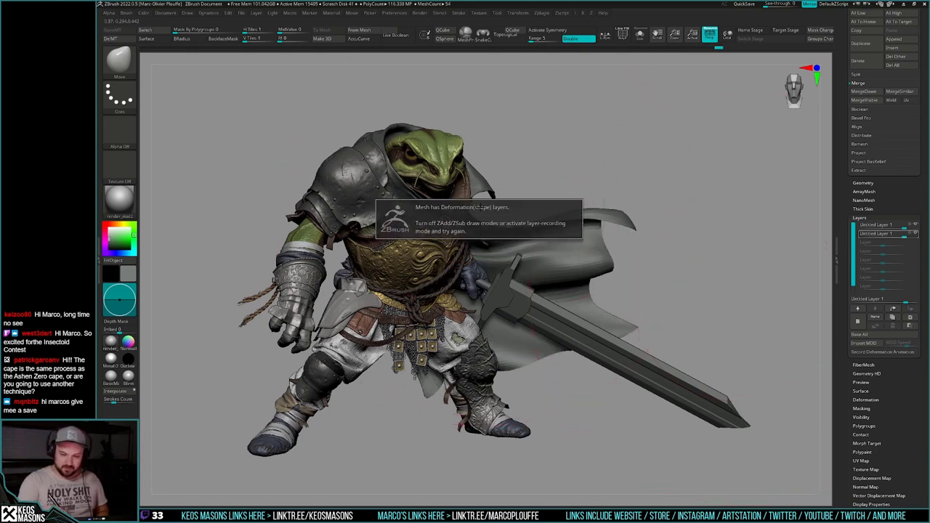
{"action": "left_click", "coordinate": [910, 233]}
{"action": "left_click_drag", "start_coordinate": [513, 224], "coordinate": [508, 216]}
{"action": "key", "text": "space"}
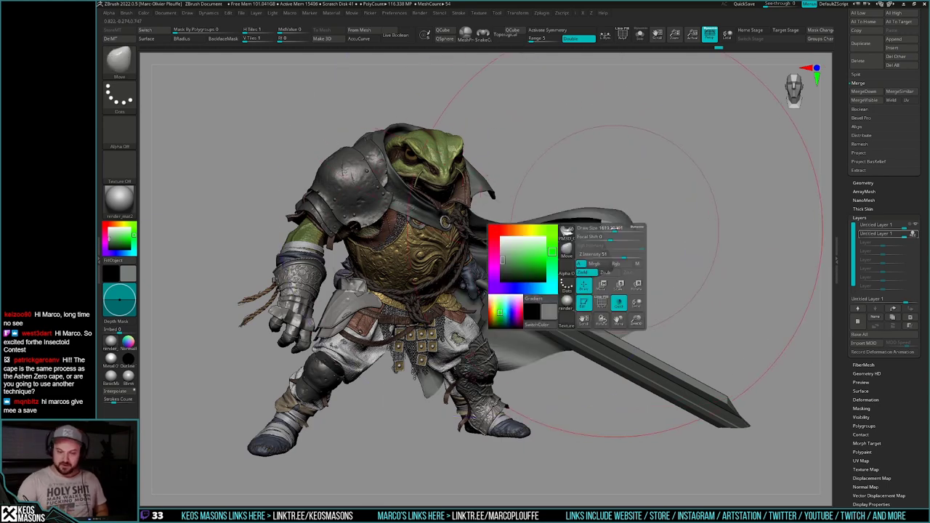
{"action": "mouse_move", "coordinate": [632, 227]}
{"action": "left_mouse_down"}
{"action": "mouse_move", "coordinate": [618, 226]}
{"action": "mouse_move", "coordinate": [636, 209]}
{"action": "mouse_move", "coordinate": [624, 210]}
{"action": "left_mouse_up"}
{"action": "key", "text": "space"}
{"action": "key", "text": "space"}
{"action": "left_click_drag", "start_coordinate": [604, 253], "coordinate": [596, 252]}
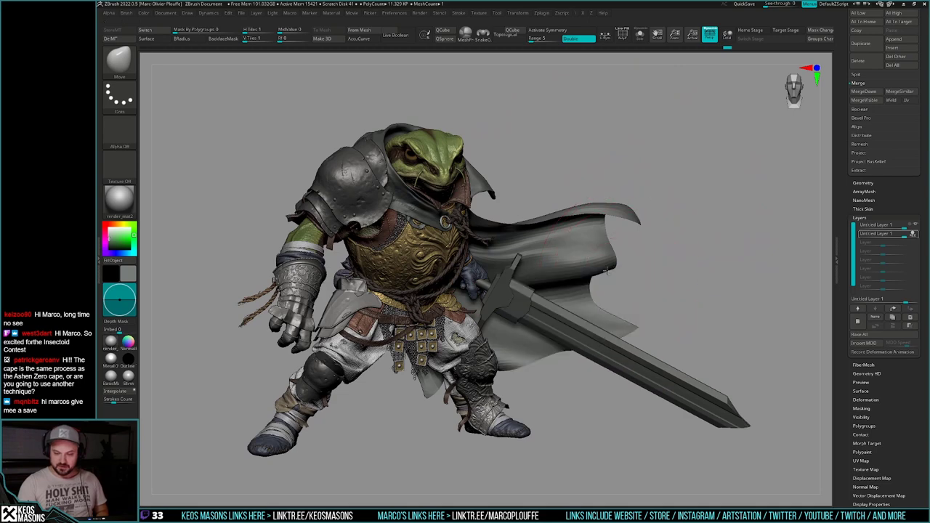
Step: Isolate the cape and nudge its lower hanging tip with a smaller Move brush, showing the whole figure again
{"action": "left_click_drag", "start_coordinate": [716, 265], "coordinate": [639, 265]}
{"action": "mouse_move", "coordinate": [709, 277]}
{"action": "right_mouse_down", "text": "ctrl"}
{"action": "mouse_move", "coordinate": [672, 278]}
{"action": "mouse_move", "coordinate": [702, 288]}
{"action": "right_mouse_up", "text": "ctrl"}
{"action": "key", "text": "alt+shift+s"}
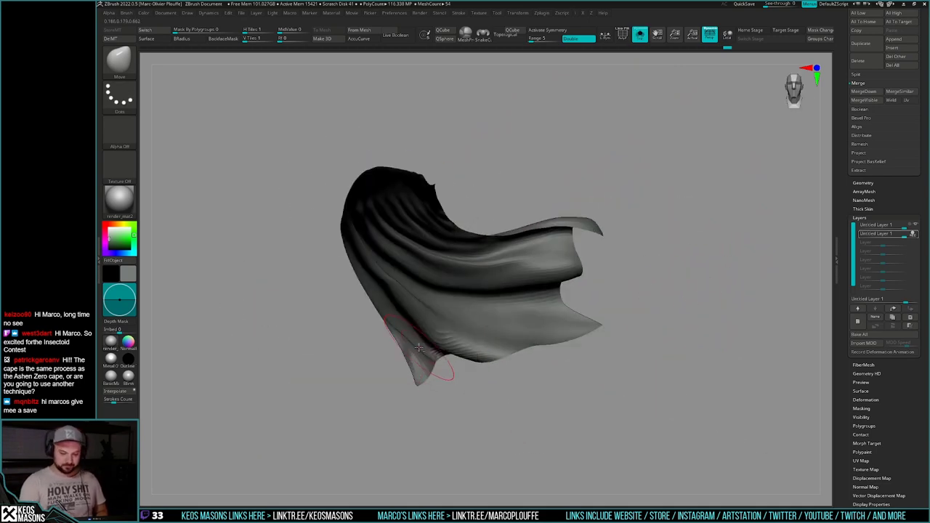
{"action": "key", "text": "space"}
{"action": "left_click_drag", "start_coordinate": [420, 344], "coordinate": [414, 345]}
{"action": "mouse_move", "coordinate": [417, 387]}
{"action": "right_mouse_down"}
{"action": "mouse_move", "coordinate": [424, 382]}
{"action": "mouse_move", "coordinate": [412, 386]}
{"action": "right_mouse_up"}
{"action": "key", "text": "ctrl+shift+s"}
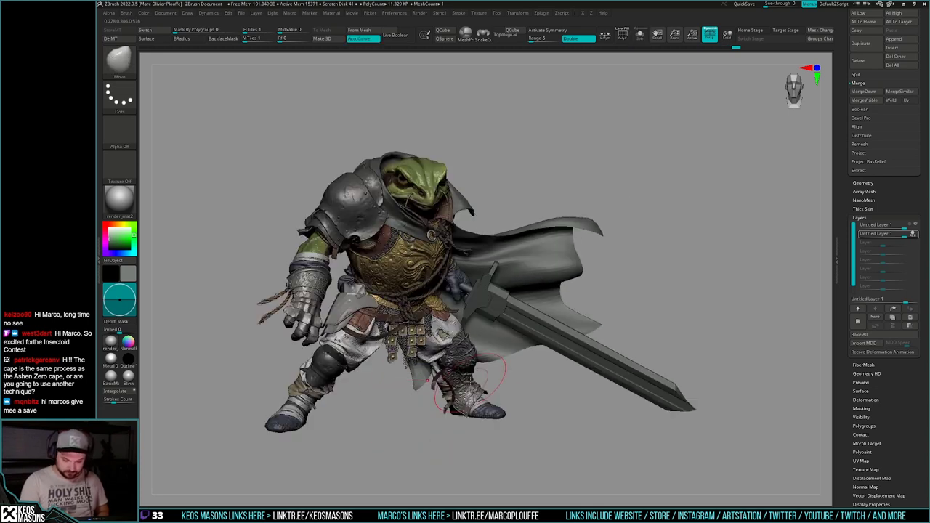
Step: Try pulling the cape's hanging tip farther down between the legs with the Move brush, and undo the stroke
{"action": "key", "text": "space"}
{"action": "key", "text": "ctrl+shift+s"}
{"action": "left_click_drag", "start_coordinate": [464, 362], "coordinate": [443, 354]}
{"action": "key", "text": "a"}
{"action": "key", "text": "space"}
{"action": "left_click_drag", "start_coordinate": [416, 387], "coordinate": [398, 407]}
{"action": "key", "text": "ctrl+shift+s"}
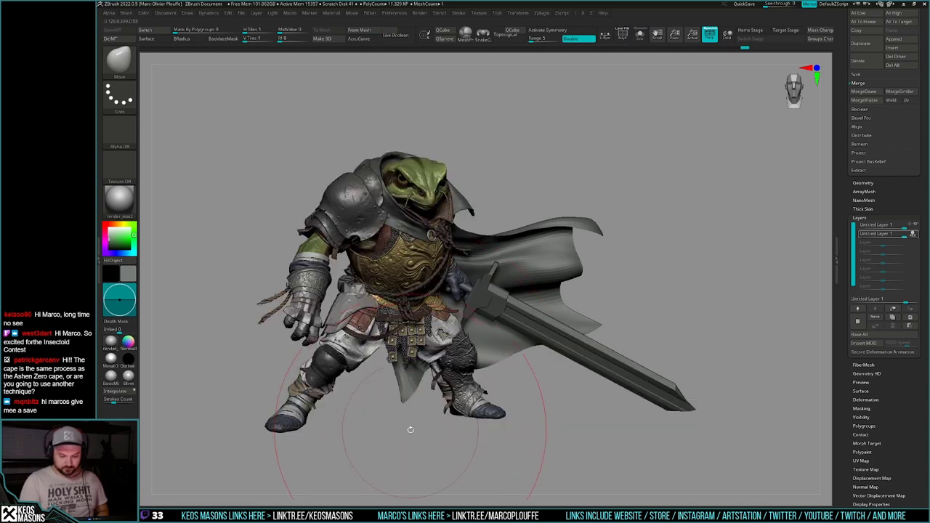
{"action": "key", "text": "ctrl+z"}
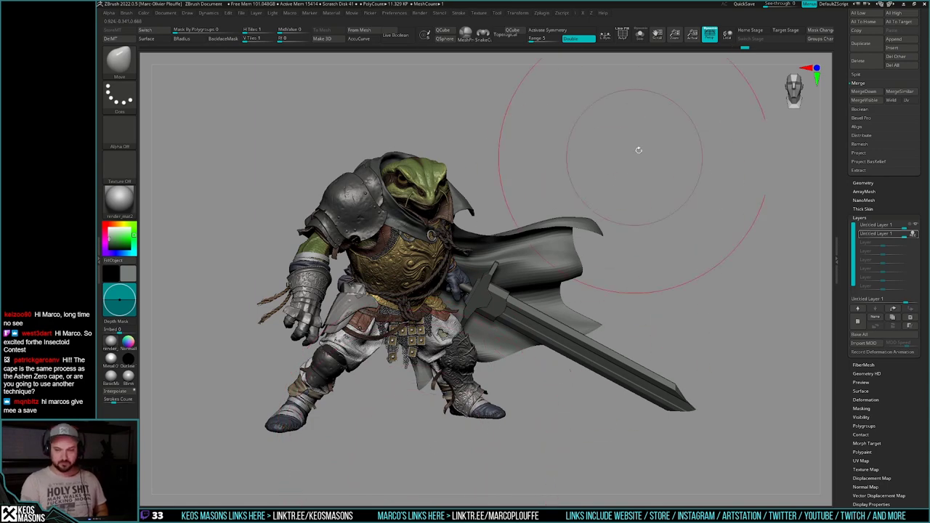
Step: Add a third sculpt layer to the cape for reshaping it from behind
{"action": "left_click_drag", "start_coordinate": [678, 279], "coordinate": [699, 280]}
{"action": "mouse_move", "coordinate": [607, 302]}
{"action": "left_mouse_down", "text": "alt"}
{"action": "mouse_move", "coordinate": [692, 317]}
{"action": "mouse_move", "coordinate": [731, 309]}
{"action": "left_mouse_up", "text": "alt"}
{"action": "left_click", "coordinate": [859, 323]}
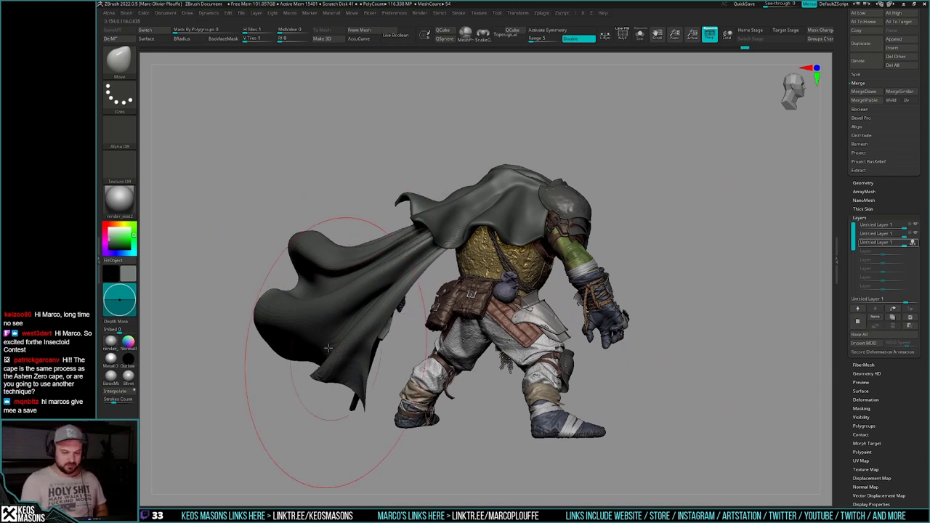
Step: Pull the cape's inner edge down toward the waist pouches from behind with a resized Move brush
{"action": "key", "text": "space"}
{"action": "left_click_drag", "start_coordinate": [377, 234], "coordinate": [366, 234]}
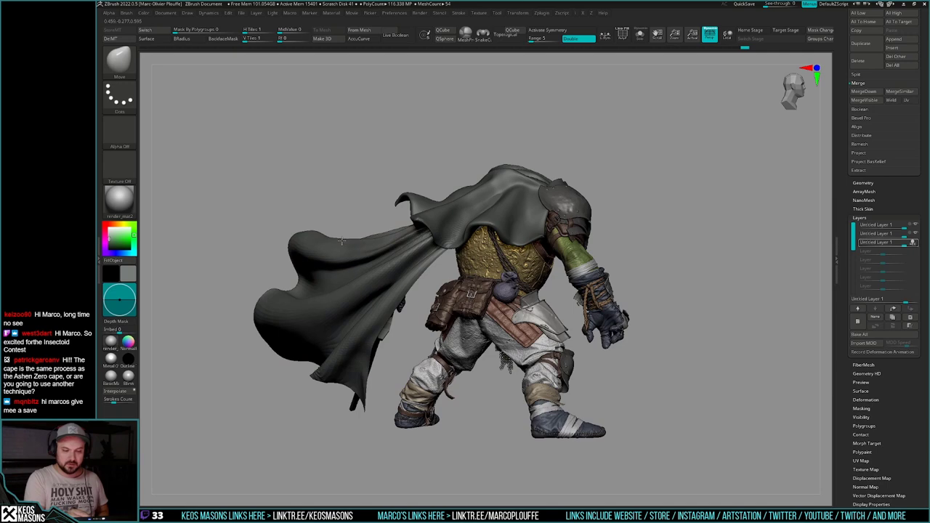
{"action": "right_click", "coordinate": [420, 255]}
{"action": "mouse_move", "coordinate": [488, 256]}
{"action": "right_mouse_down"}
{"action": "mouse_move", "coordinate": [603, 252]}
{"action": "mouse_move", "coordinate": [581, 247]}
{"action": "right_mouse_up"}
{"action": "right_click_drag", "start_coordinate": [556, 218], "coordinate": [508, 240]}
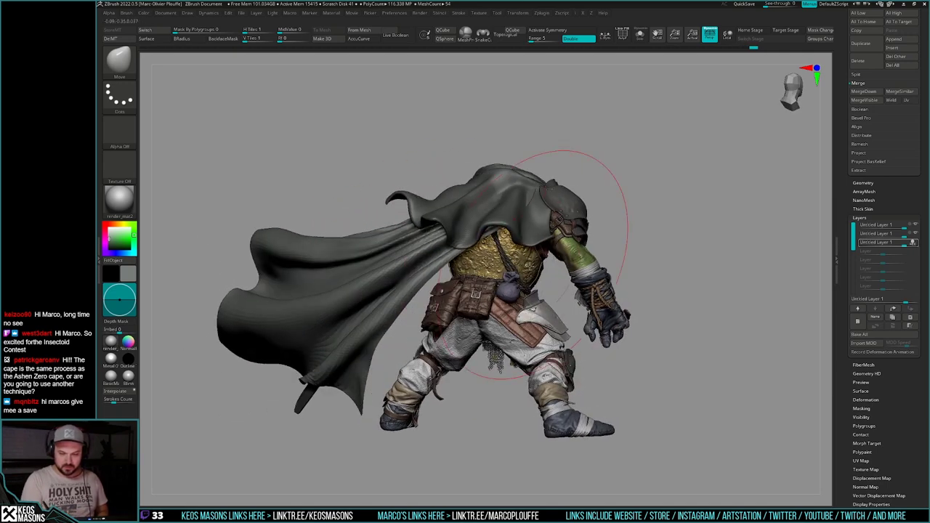
{"action": "left_click_drag", "start_coordinate": [441, 275], "coordinate": [487, 317]}
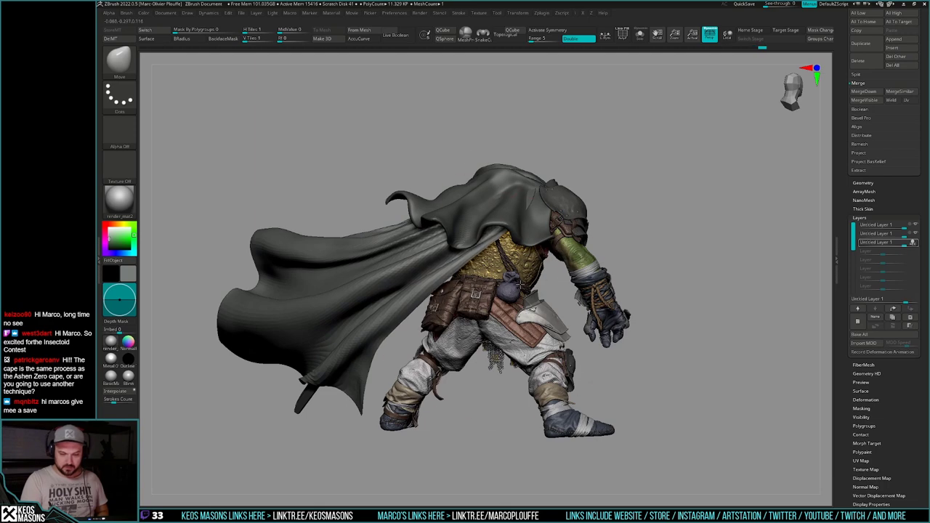
Step: Push the middle of the cape's trailing edge inward from behind using the Move brush with AccuCurve on
{"action": "right_click_drag", "start_coordinate": [558, 204], "coordinate": [519, 251]}
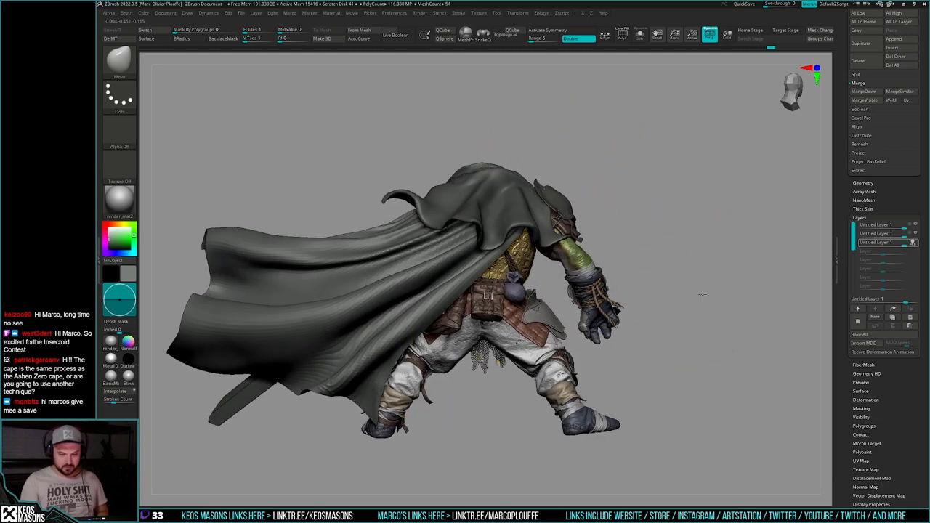
{"action": "mouse_move", "coordinate": [699, 301]}
{"action": "right_mouse_down"}
{"action": "mouse_move", "coordinate": [688, 332]}
{"action": "mouse_move", "coordinate": [705, 304]}
{"action": "right_mouse_up"}
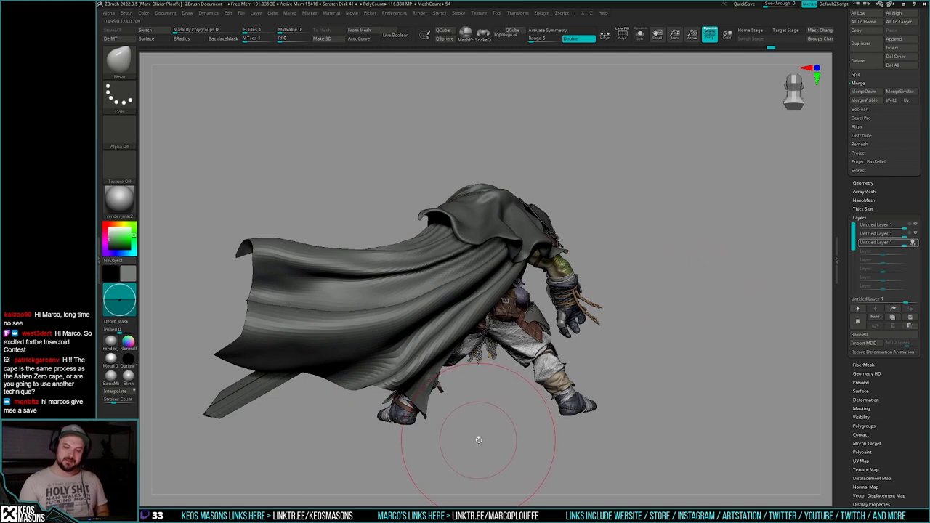
{"action": "mouse_move", "coordinate": [683, 318]}
{"action": "right_mouse_down"}
{"action": "mouse_move", "coordinate": [690, 307]}
{"action": "mouse_move", "coordinate": [686, 321]}
{"action": "right_mouse_up"}
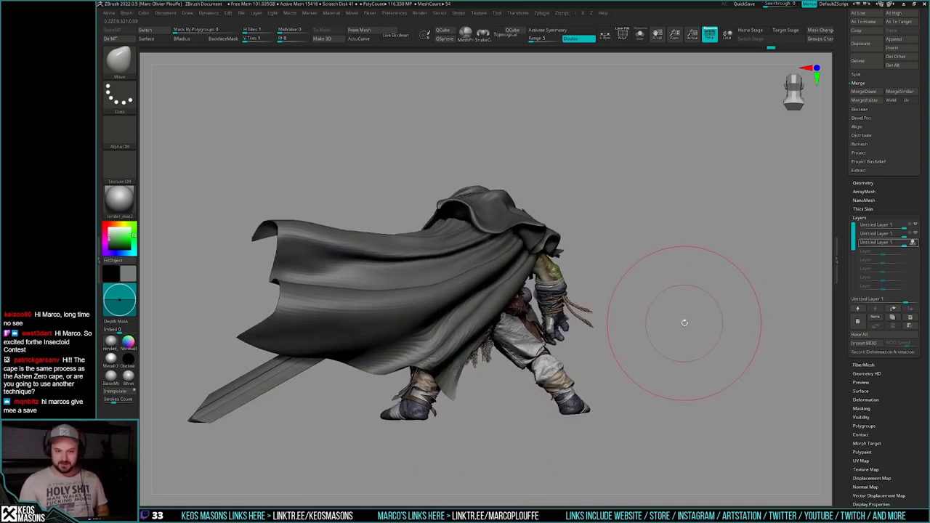
{"action": "mouse_move", "coordinate": [669, 312]}
{"action": "left_mouse_down"}
{"action": "mouse_move", "coordinate": [655, 354]}
{"action": "mouse_move", "coordinate": [647, 343]}
{"action": "left_mouse_up"}
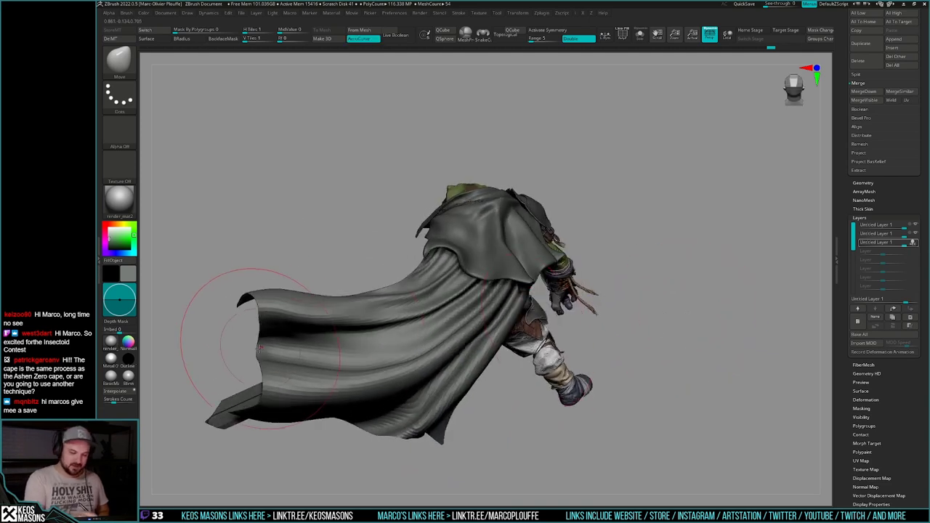
{"action": "key", "text": "space"}
{"action": "left_click_drag", "start_coordinate": [259, 349], "coordinate": [275, 360]}
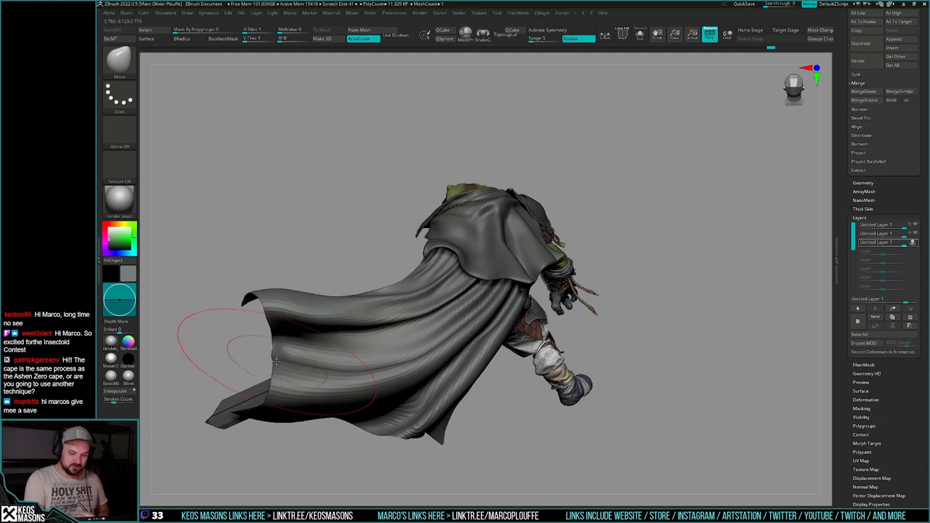
Step: Pull the cape's trailing edge outward just below its upper tip with a resized Move brush
{"action": "right_click_drag", "start_coordinate": [473, 315], "coordinate": [490, 332]}
{"action": "key", "text": "space"}
{"action": "right_click_drag", "start_coordinate": [303, 244], "coordinate": [276, 242]}
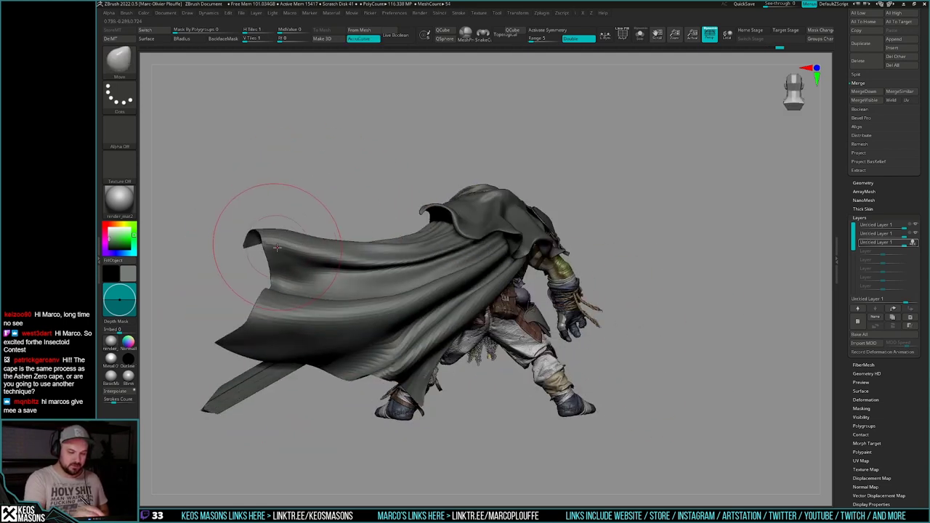
{"action": "left_click_drag", "start_coordinate": [273, 259], "coordinate": [260, 259]}
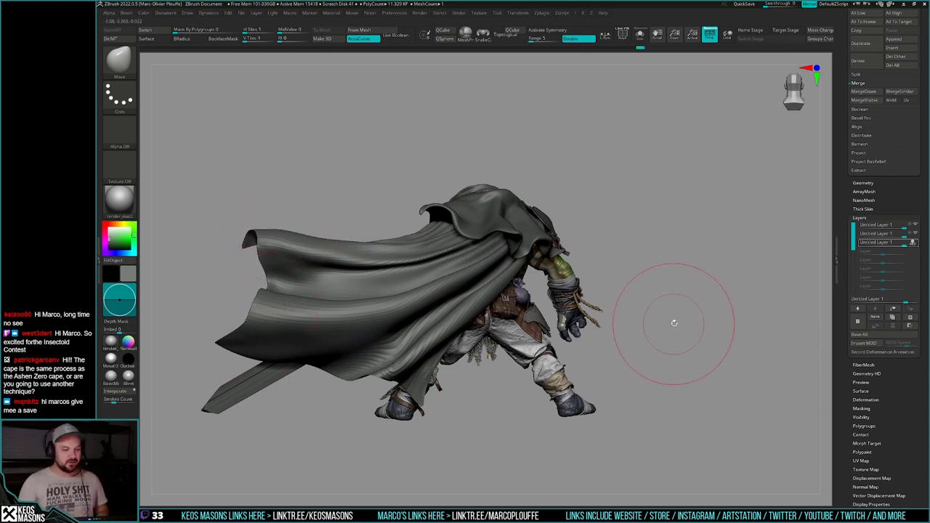
Step: Examine the cape's silhouette from behind, from above and from the front of the character
{"action": "right_click_drag", "start_coordinate": [725, 313], "coordinate": [782, 314]}
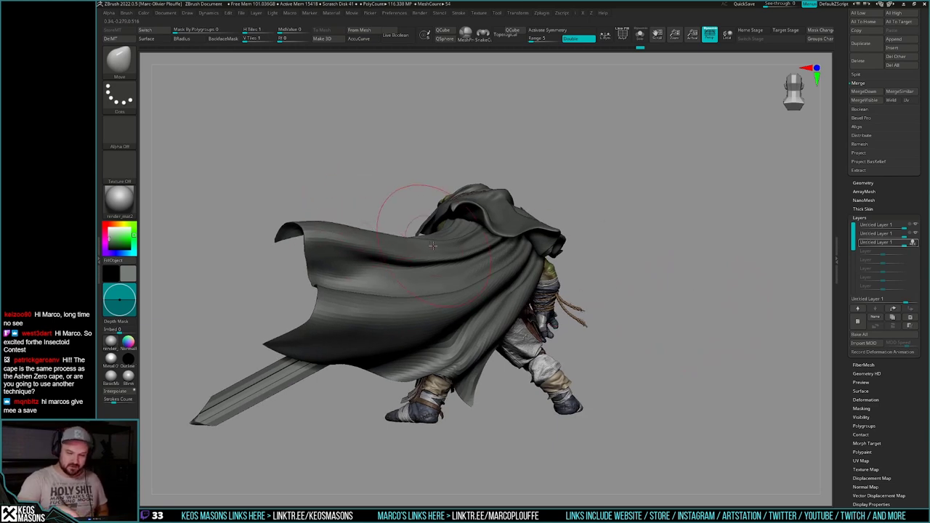
{"action": "mouse_move", "coordinate": [679, 320]}
{"action": "left_mouse_down"}
{"action": "mouse_move", "coordinate": [785, 322]}
{"action": "mouse_move", "coordinate": [736, 321]}
{"action": "left_mouse_up"}
{"action": "mouse_move", "coordinate": [735, 320]}
{"action": "right_mouse_down", "text": "ctrl"}
{"action": "mouse_move", "coordinate": [731, 335]}
{"action": "mouse_move", "coordinate": [694, 343]}
{"action": "right_mouse_up", "text": "ctrl"}
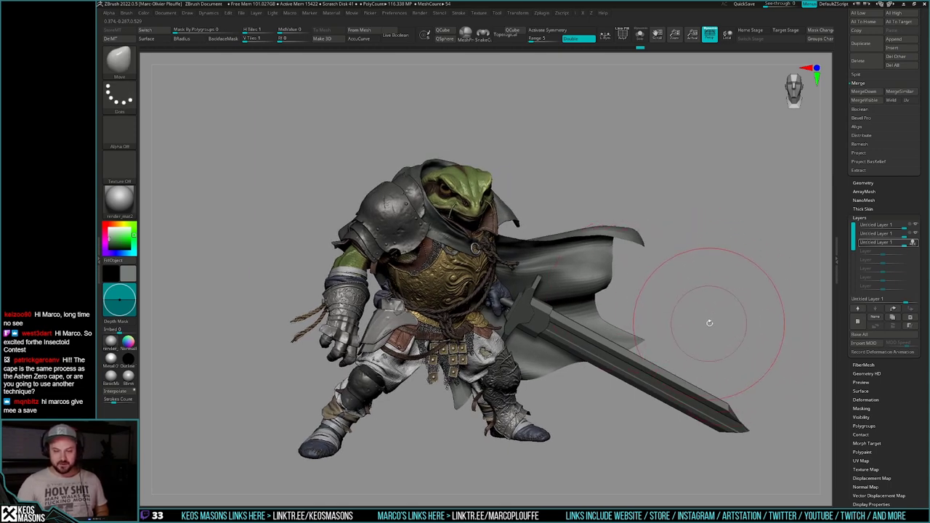
{"action": "mouse_move", "coordinate": [729, 312]}
{"action": "left_mouse_down"}
{"action": "mouse_move", "coordinate": [705, 312]}
{"action": "mouse_move", "coordinate": [724, 313]}
{"action": "mouse_move", "coordinate": [714, 312]}
{"action": "mouse_move", "coordinate": [686, 378]}
{"action": "mouse_move", "coordinate": [677, 345]}
{"action": "left_mouse_up"}
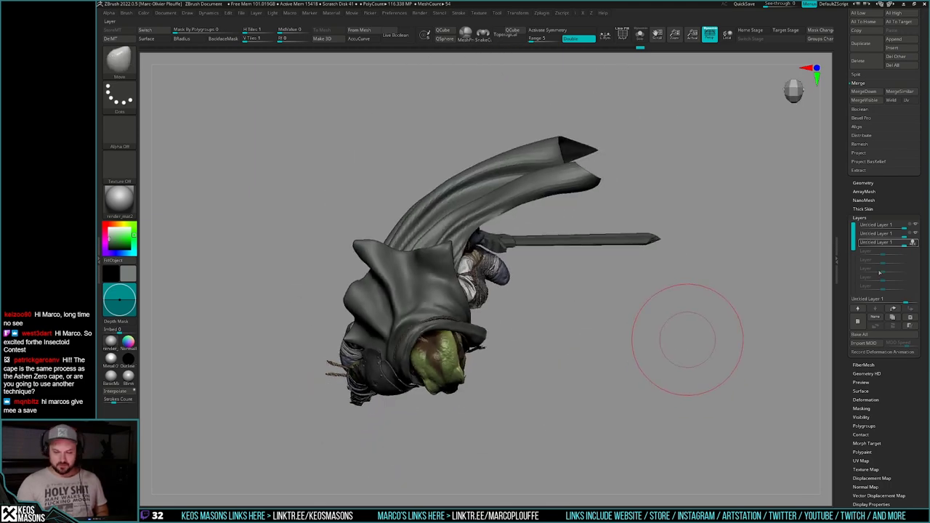
{"action": "key", "text": "ctrl+shift+z"}
{"action": "key", "text": "ctrl+z"}
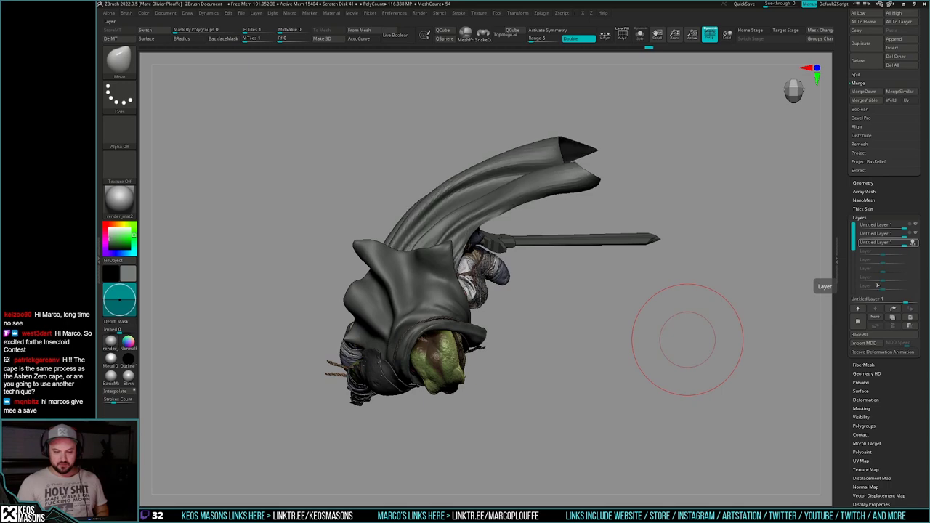
{"action": "mouse_move", "coordinate": [637, 365]}
{"action": "left_mouse_down"}
{"action": "mouse_move", "coordinate": [637, 353]}
{"action": "mouse_move", "coordinate": [656, 355]}
{"action": "mouse_move", "coordinate": [688, 326]}
{"action": "mouse_move", "coordinate": [687, 340]}
{"action": "mouse_move", "coordinate": [729, 338]}
{"action": "mouse_move", "coordinate": [694, 341]}
{"action": "mouse_move", "coordinate": [686, 332]}
{"action": "left_mouse_up"}
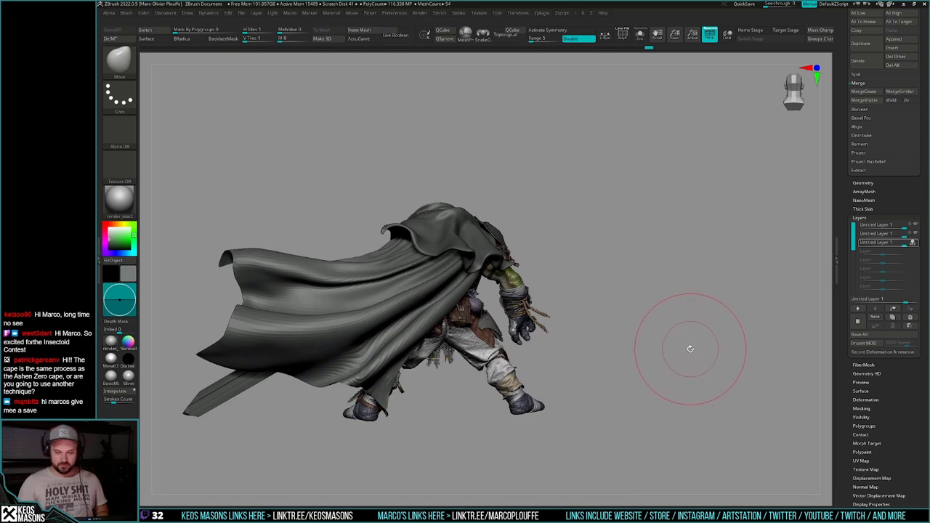
{"action": "mouse_move", "coordinate": [687, 352]}
{"action": "left_mouse_down"}
{"action": "mouse_move", "coordinate": [678, 339]}
{"action": "mouse_move", "coordinate": [712, 347]}
{"action": "left_mouse_up"}
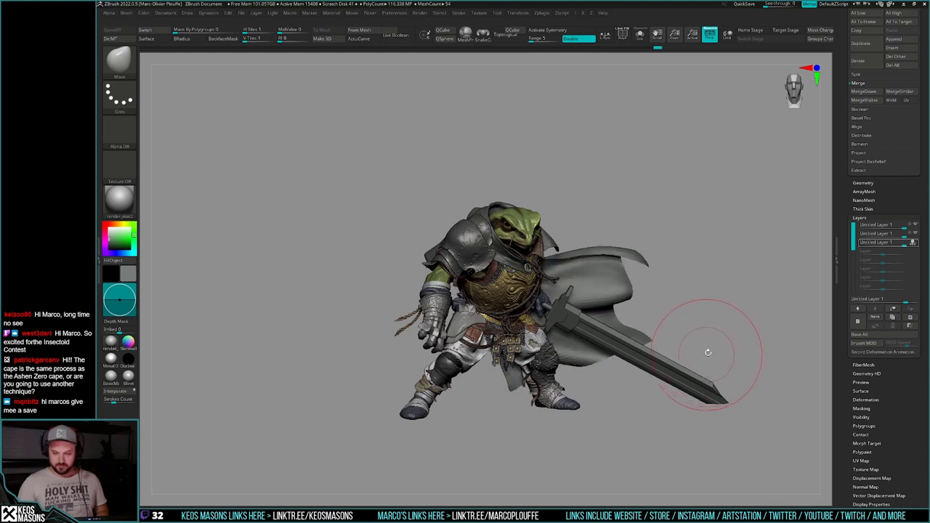
{"action": "mouse_move", "coordinate": [714, 344]}
{"action": "left_mouse_down", "text": "alt"}
{"action": "mouse_move", "coordinate": [660, 342]}
{"action": "mouse_move", "coordinate": [691, 343]}
{"action": "mouse_move", "coordinate": [673, 349]}
{"action": "left_mouse_up", "text": "alt"}
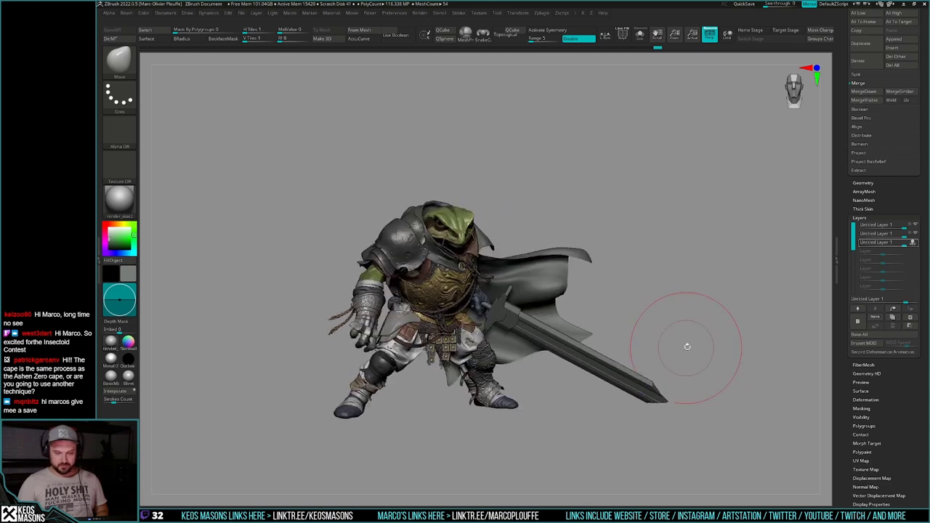
{"action": "mouse_move", "coordinate": [688, 346]}
{"action": "right_mouse_down", "text": "ctrl"}
{"action": "mouse_move", "coordinate": [720, 345]}
{"action": "mouse_move", "coordinate": [658, 340]}
{"action": "right_mouse_up", "text": "ctrl"}
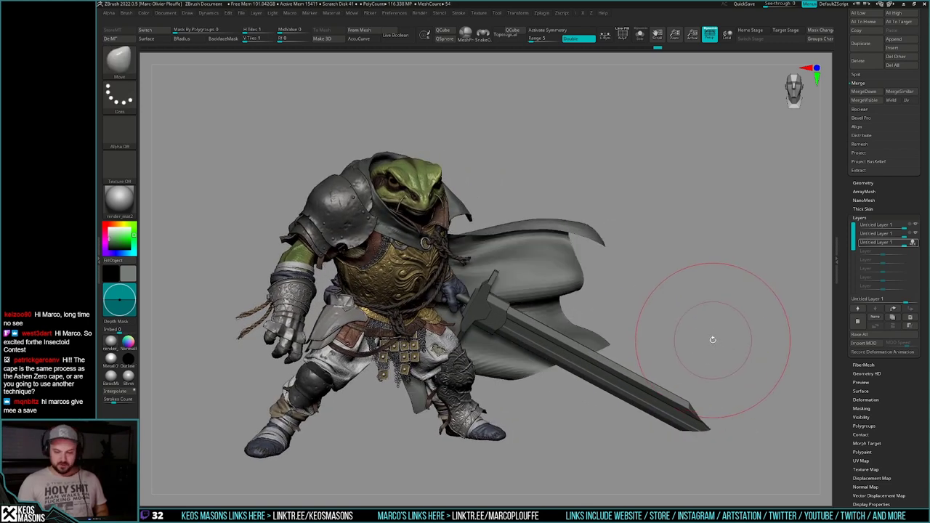
Step: Compare the cape before and after the latest edit from behind, and check its smoothed shape from above
{"action": "key", "text": "d"}
{"action": "mouse_move", "coordinate": [720, 332]}
{"action": "left_mouse_down"}
{"action": "mouse_move", "coordinate": [711, 332]}
{"action": "mouse_move", "coordinate": [737, 319]}
{"action": "mouse_move", "coordinate": [763, 329]}
{"action": "mouse_move", "coordinate": [737, 321]}
{"action": "mouse_move", "coordinate": [564, 376]}
{"action": "mouse_move", "coordinate": [699, 354]}
{"action": "left_mouse_up"}
{"action": "key", "text": "shift+d"}
{"action": "key", "text": "d"}
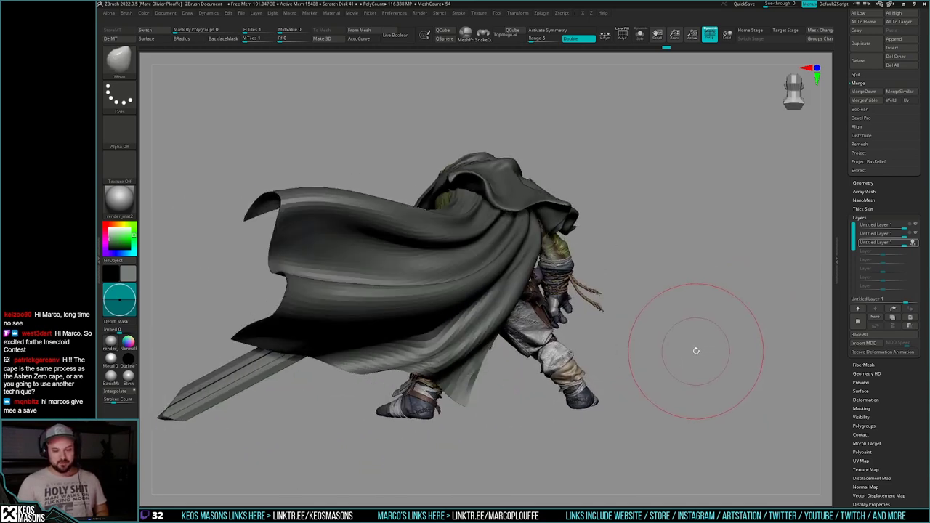
{"action": "key", "text": "ctrl+z"}
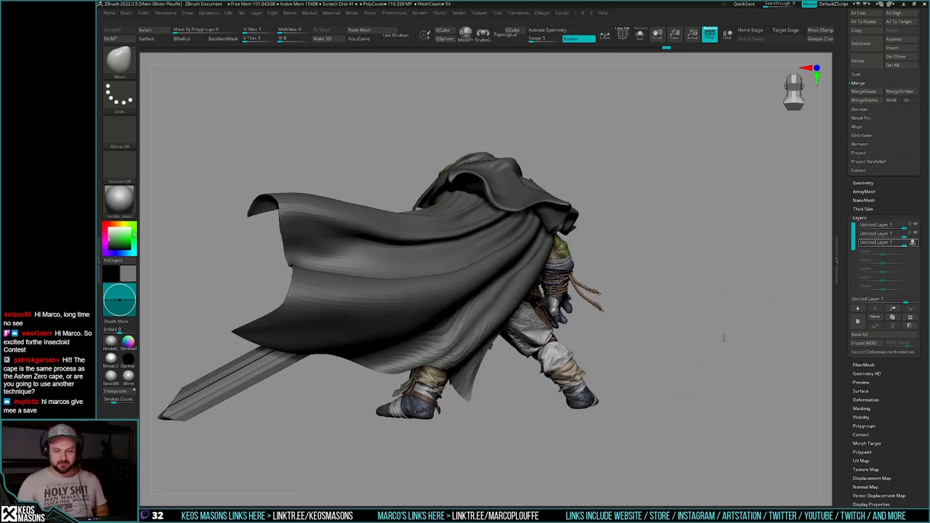
{"action": "right_click_drag", "start_coordinate": [724, 338], "coordinate": [716, 336]}
{"action": "key", "text": "ctrl+shift+z"}
{"action": "key", "text": "ctrl+shift+z"}
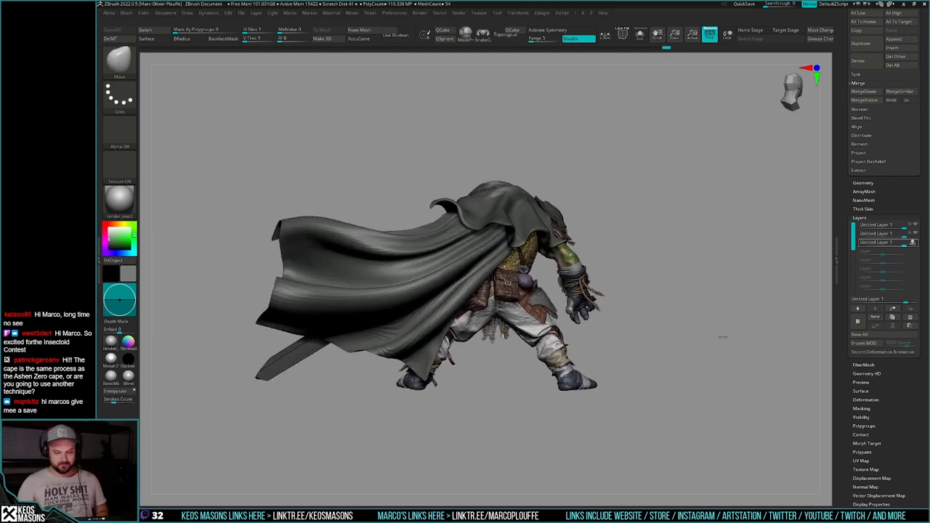
{"action": "mouse_move", "coordinate": [723, 336]}
{"action": "left_mouse_down"}
{"action": "mouse_move", "coordinate": [683, 343]}
{"action": "mouse_move", "coordinate": [726, 329]}
{"action": "mouse_move", "coordinate": [725, 367]}
{"action": "mouse_move", "coordinate": [670, 369]}
{"action": "mouse_move", "coordinate": [673, 378]}
{"action": "left_mouse_up"}
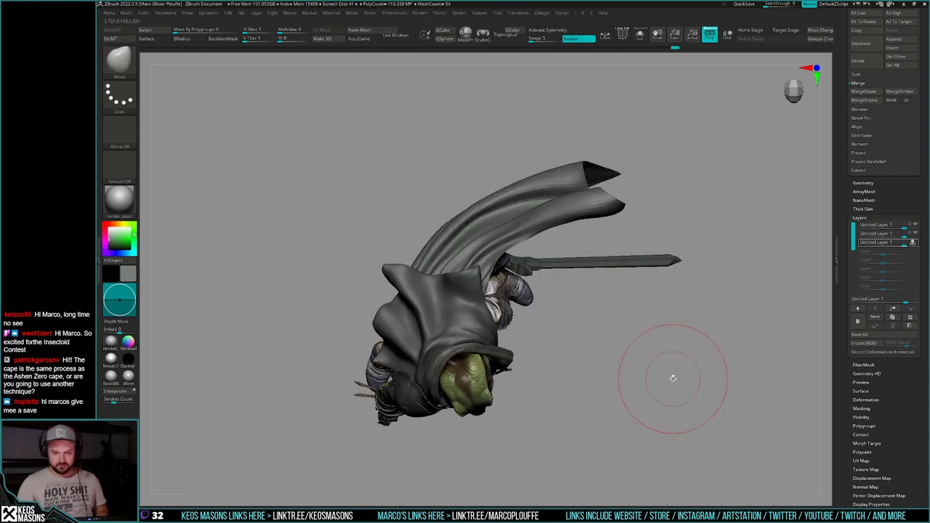
{"action": "left_click", "coordinate": [913, 318]}
{"action": "left_click", "coordinate": [912, 320]}
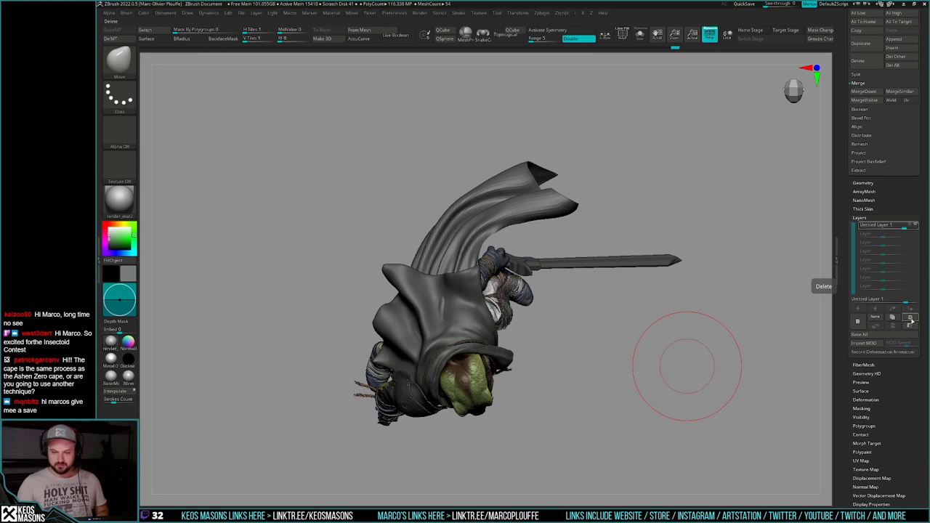
{"action": "left_click", "coordinate": [911, 318]}
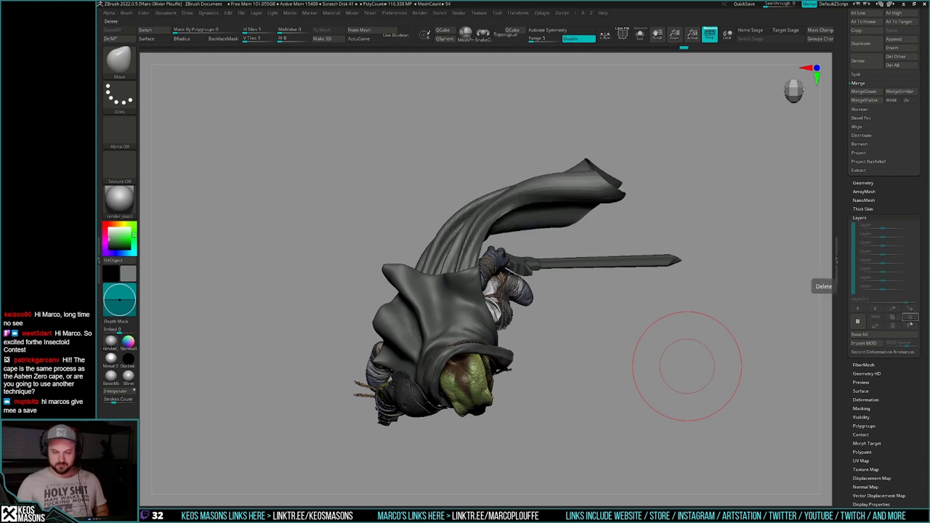
{"action": "key", "text": "ctrl"}
{"action": "key", "text": "ctrl+z"}
{"action": "key", "text": "ctrl+z"}
{"action": "key", "text": "ctrl+z"}
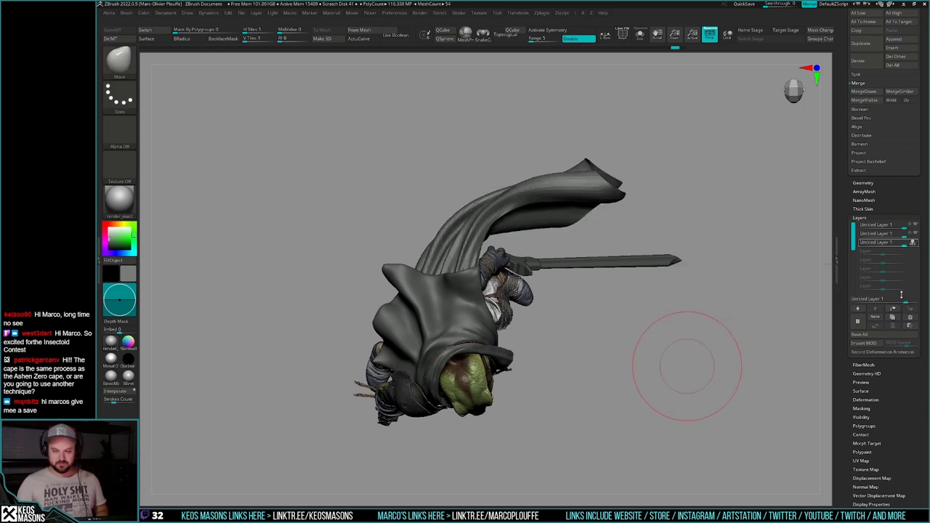
{"action": "key", "text": "ctrl"}
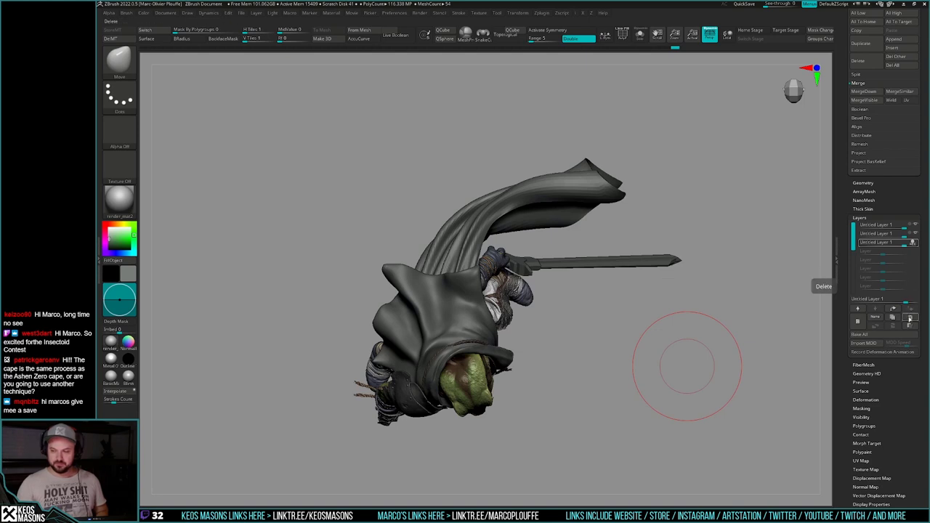
{"action": "key", "text": "ctrl+z"}
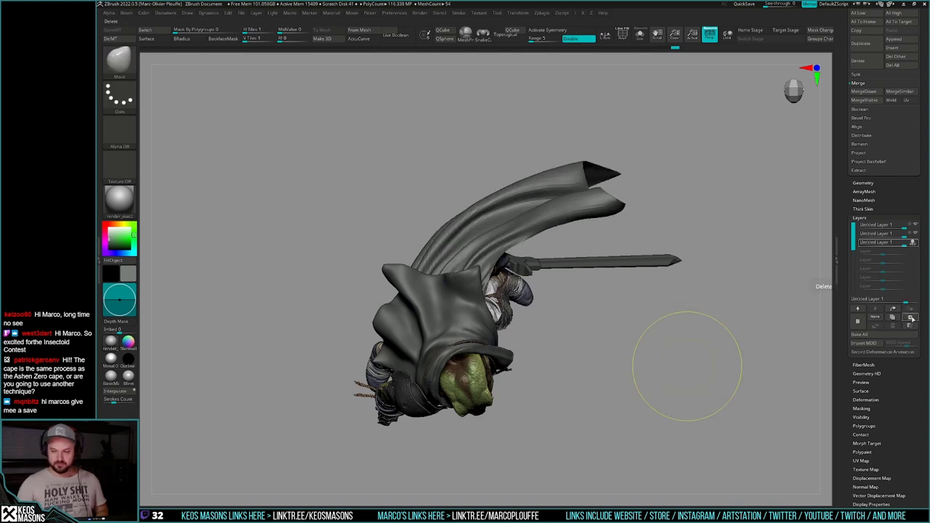
Step: Replace the cape's three sculpt layers with a new one and reshape the trailing fabric from above with the Move brush
{"action": "left_click", "coordinate": [910, 318]}
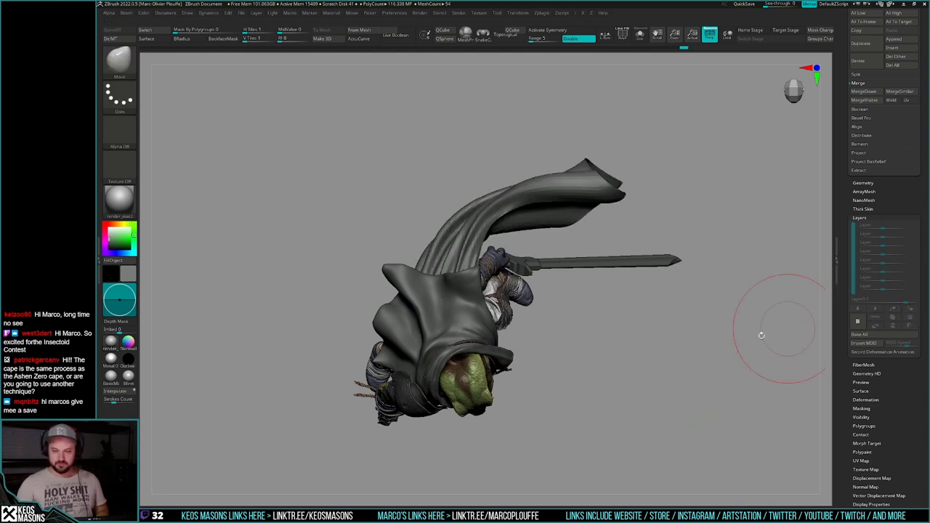
{"action": "left_click", "coordinate": [858, 321]}
{"action": "key", "text": "space"}
{"action": "left_click_drag", "start_coordinate": [575, 168], "coordinate": [600, 171]}
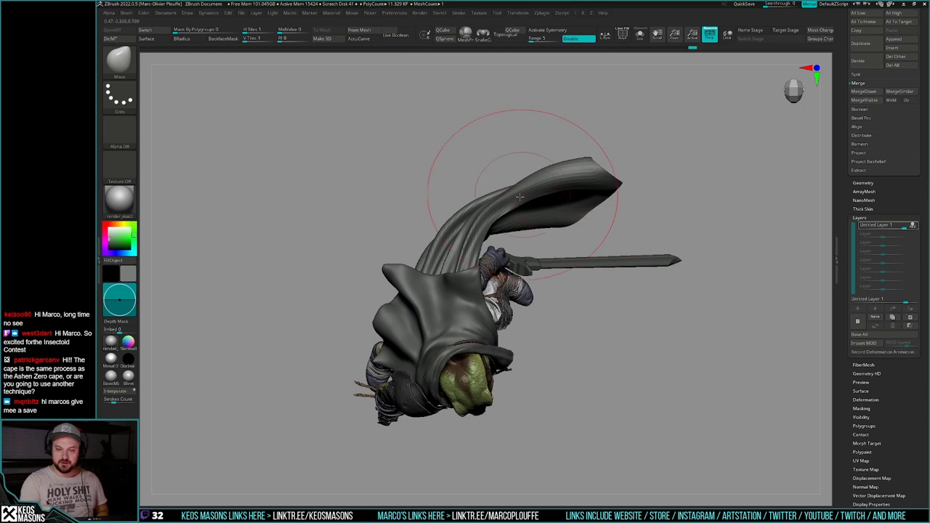
{"action": "key", "text": "space"}
{"action": "left_click_drag", "start_coordinate": [504, 211], "coordinate": [469, 237]}
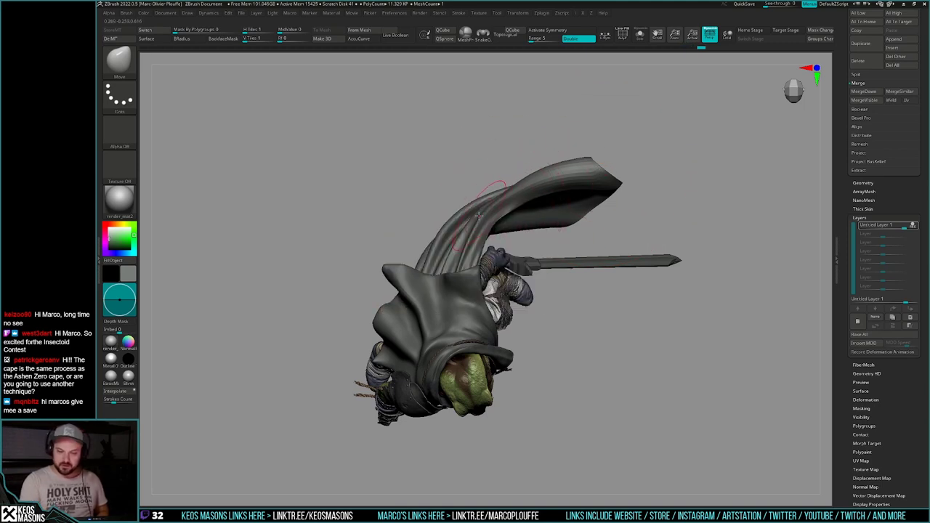
Step: Nudge the cape's trailing edge slightly outward from the front view with an enlarged Move brush
{"action": "left_click_drag", "start_coordinate": [669, 330], "coordinate": [653, 334]}
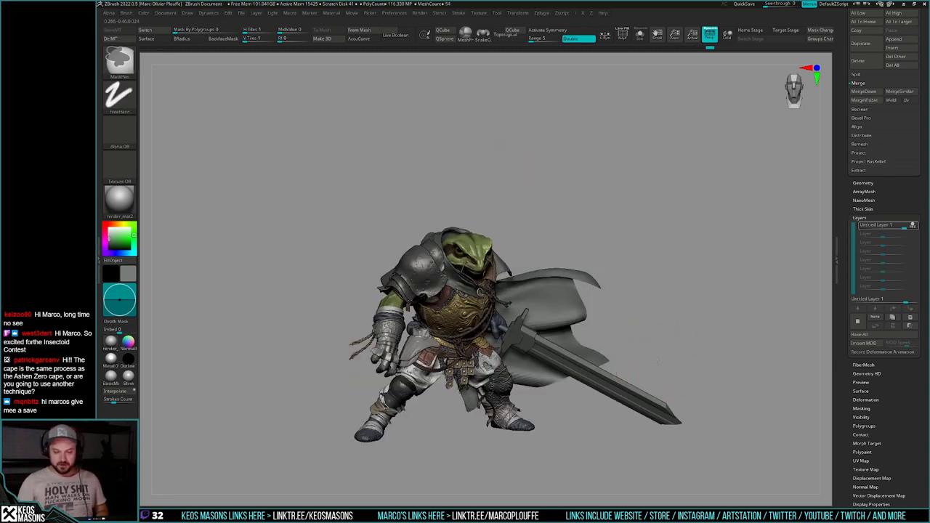
{"action": "mouse_move", "coordinate": [664, 360]}
{"action": "right_mouse_down", "text": "ctrl"}
{"action": "mouse_move", "coordinate": [756, 363]}
{"action": "mouse_move", "coordinate": [705, 311]}
{"action": "right_mouse_up", "text": "ctrl"}
{"action": "mouse_move", "coordinate": [708, 314]}
{"action": "left_mouse_down"}
{"action": "mouse_move", "coordinate": [720, 303]}
{"action": "mouse_move", "coordinate": [754, 326]}
{"action": "mouse_move", "coordinate": [748, 313]}
{"action": "left_mouse_up"}
{"action": "key", "text": "space"}
{"action": "left_click_drag", "start_coordinate": [587, 246], "coordinate": [600, 243]}
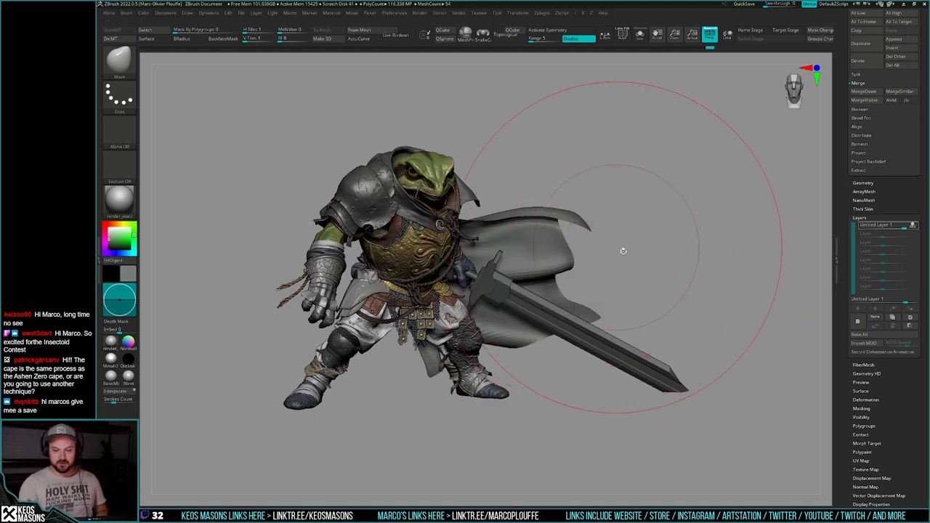
{"action": "left_click_drag", "start_coordinate": [662, 291], "coordinate": [665, 290]}
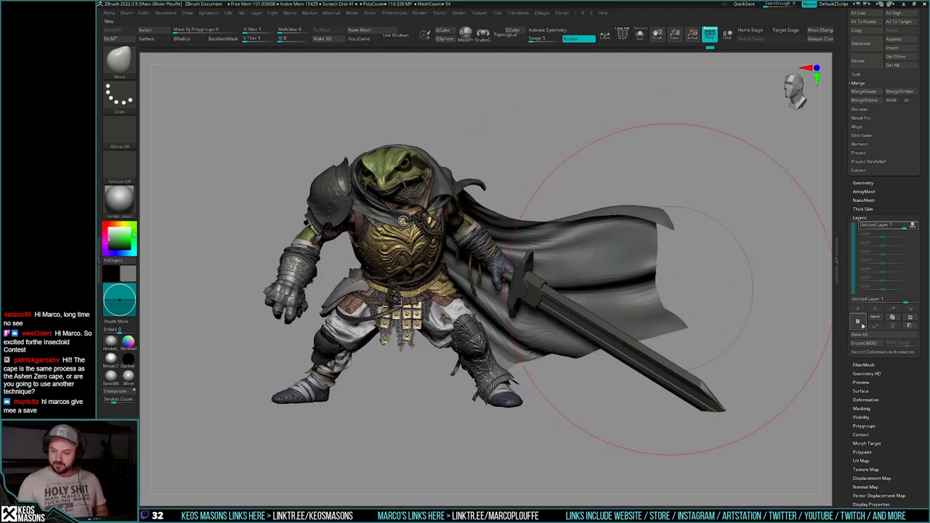
Step: Add a second sculpt layer and push the cape's upper trailing edge in toward the body with the Move brush
{"action": "left_click", "coordinate": [858, 321]}
{"action": "key", "text": "space"}
{"action": "left_click_drag", "start_coordinate": [665, 217], "coordinate": [595, 219]}
{"action": "left_click_drag", "start_coordinate": [632, 262], "coordinate": [660, 292]}
Step: Isolate the cape to pull its lower trailing tip outward and up, and refine the upper edge with the full character shown
{"action": "key", "text": "alt+s"}
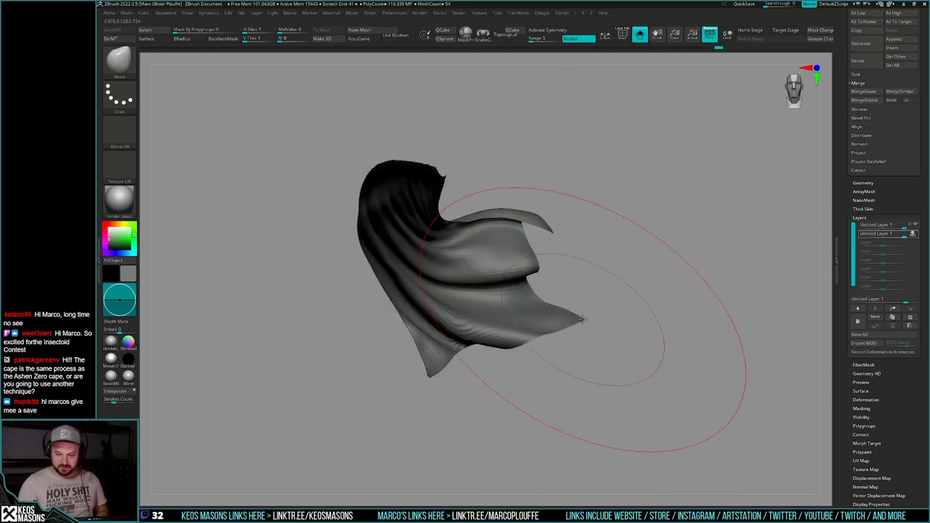
{"action": "left_click_drag", "start_coordinate": [578, 306], "coordinate": [589, 299]}
{"action": "key", "text": "ctrl+shift+alt+s"}
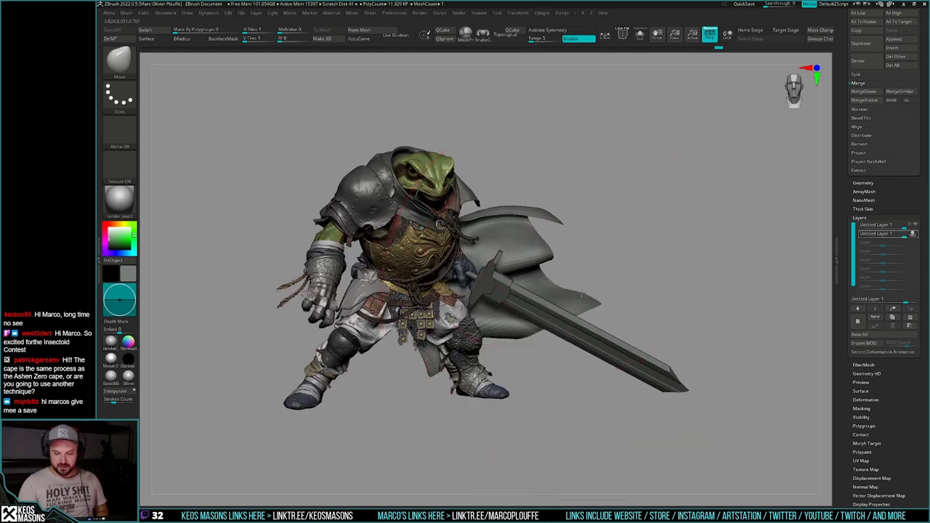
{"action": "mouse_move", "coordinate": [510, 210]}
{"action": "left_mouse_down"}
{"action": "mouse_move", "coordinate": [512, 219]}
{"action": "mouse_move", "coordinate": [559, 220]}
{"action": "left_mouse_up"}
Step: Adjust the cape's bottom hem below the sword and raise its lowest corner slightly with a resized Move brush
{"action": "key", "text": "space"}
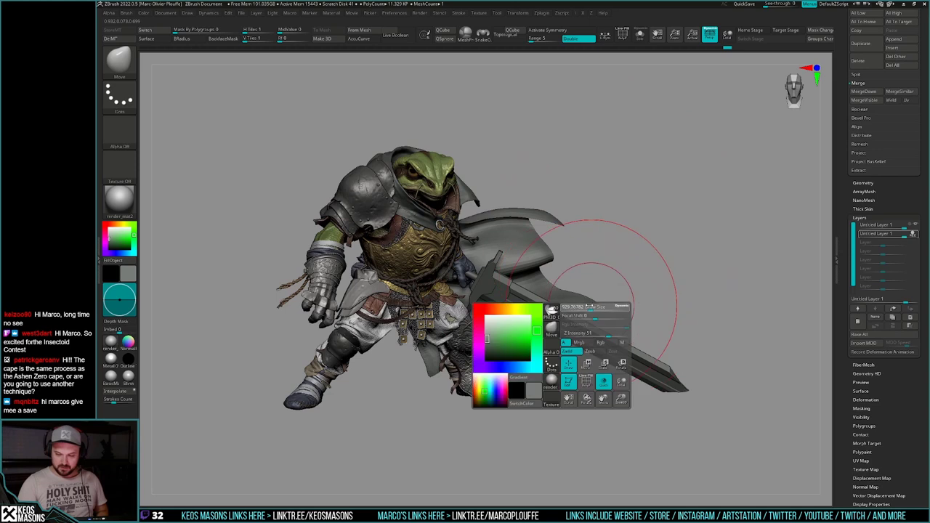
{"action": "left_click_drag", "start_coordinate": [591, 306], "coordinate": [593, 303]}
{"action": "left_click_drag", "start_coordinate": [518, 341], "coordinate": [523, 342]}
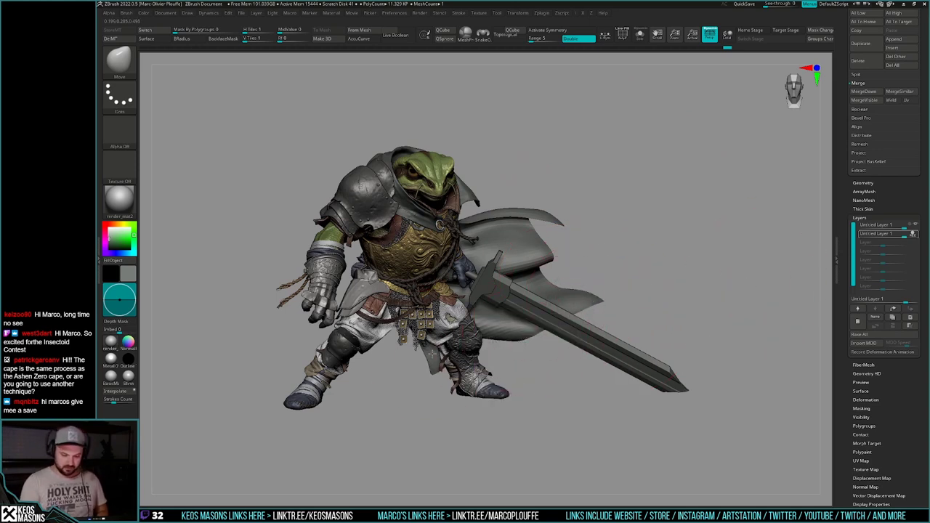
{"action": "key", "text": "space"}
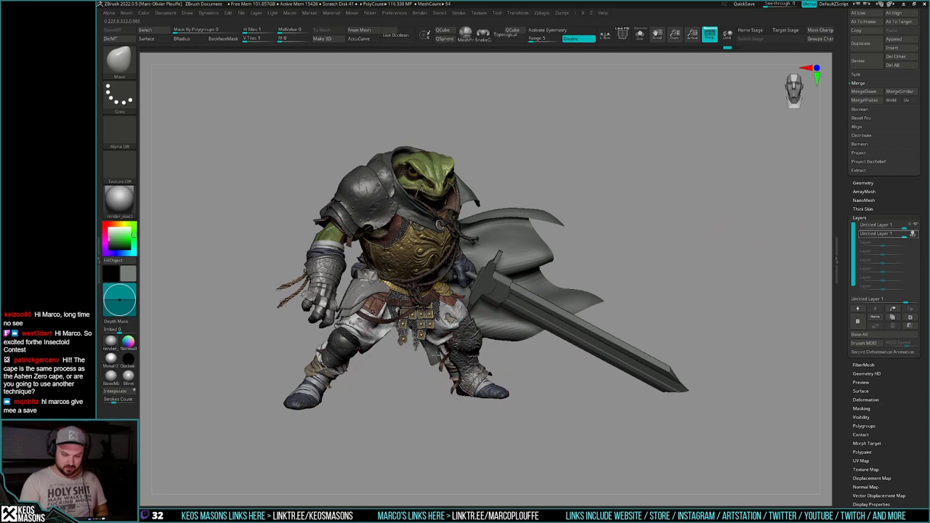
{"action": "key", "text": "alt+s"}
{"action": "left_click_drag", "start_coordinate": [432, 359], "coordinate": [431, 354]}
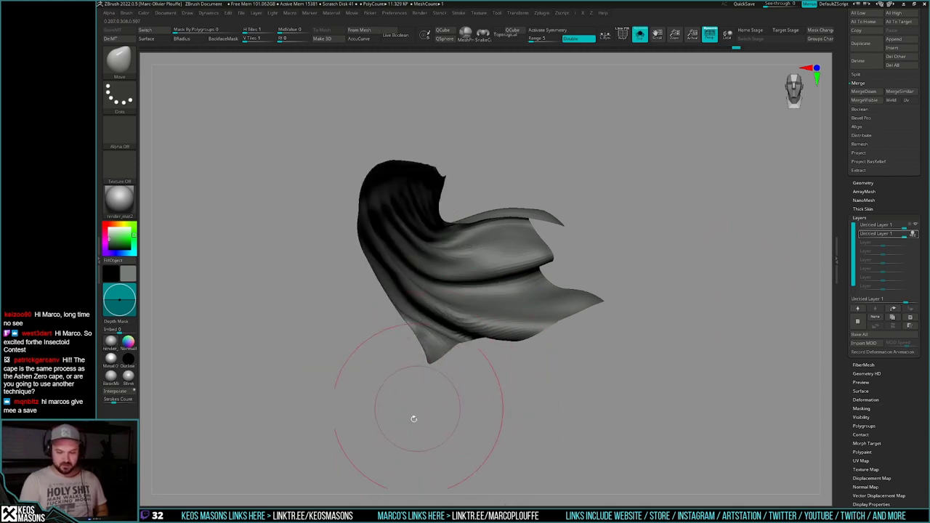
{"action": "key", "text": "alt+s"}
Step: Compare the cape with the second sculpt layer shown and hidden from a closer front view
{"action": "mouse_move", "coordinate": [716, 310]}
{"action": "right_mouse_down", "text": "ctrl"}
{"action": "mouse_move", "coordinate": [736, 301]}
{"action": "mouse_move", "coordinate": [712, 316]}
{"action": "mouse_move", "coordinate": [749, 286]}
{"action": "mouse_move", "coordinate": [725, 300]}
{"action": "right_mouse_up", "text": "ctrl"}
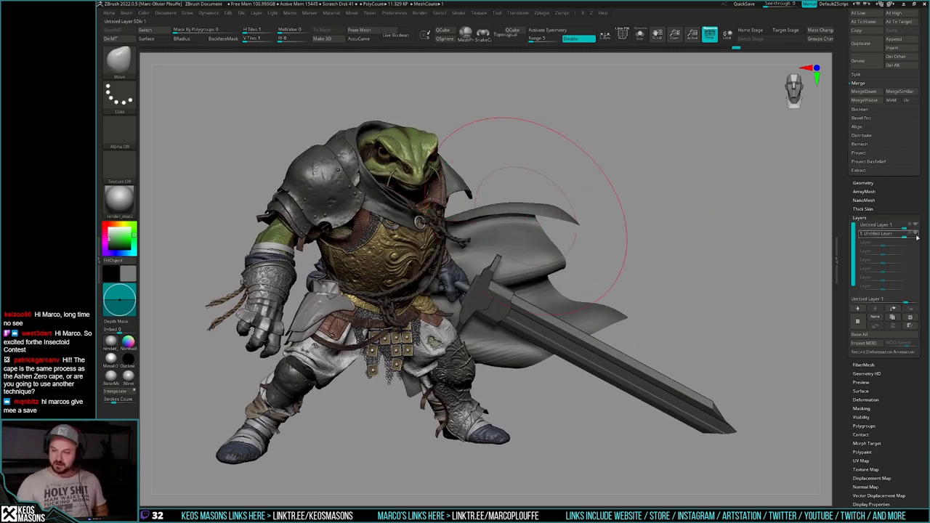
{"action": "left_click", "coordinate": [916, 235]}
{"action": "left_click", "coordinate": [916, 235]}
{"action": "left_click", "coordinate": [916, 235]}
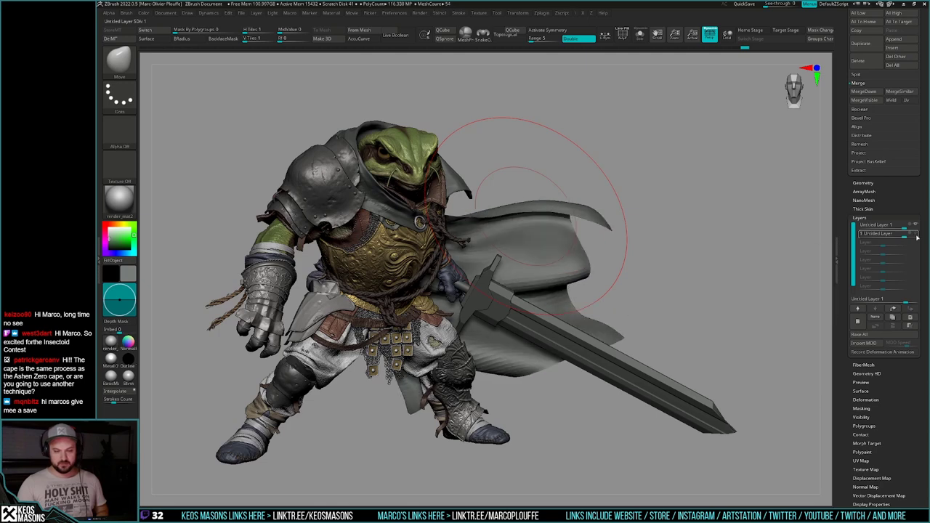
{"action": "left_click", "coordinate": [917, 235]}
Step: Compare the cape with and without the second sculpt layer from a three-quarter front view and from behind
{"action": "mouse_move", "coordinate": [732, 264]}
{"action": "right_mouse_down", "text": "ctrl"}
{"action": "mouse_move", "coordinate": [708, 289]}
{"action": "mouse_move", "coordinate": [701, 281]}
{"action": "mouse_move", "coordinate": [729, 266]}
{"action": "right_mouse_up", "text": "ctrl"}
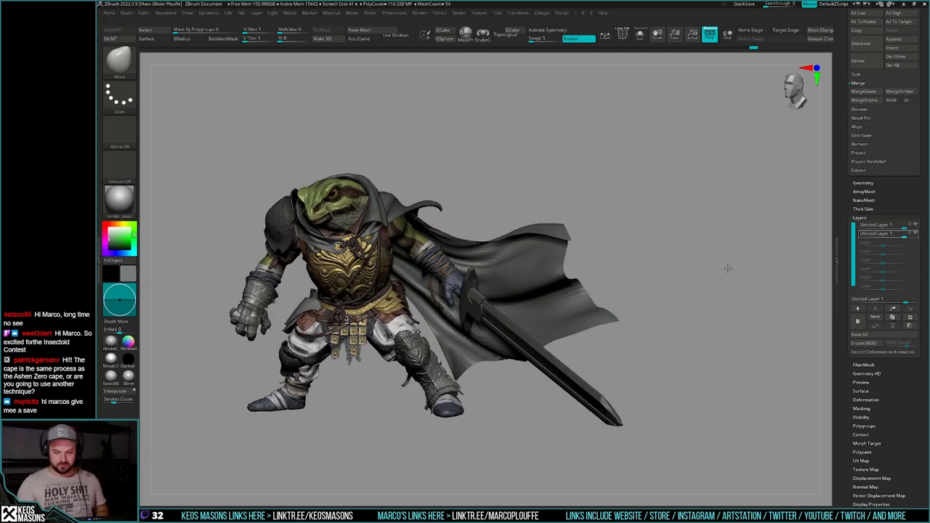
{"action": "left_click", "coordinate": [917, 235]}
{"action": "left_click", "coordinate": [917, 235]}
{"action": "left_click", "coordinate": [917, 235]}
{"action": "left_click", "coordinate": [917, 235]}
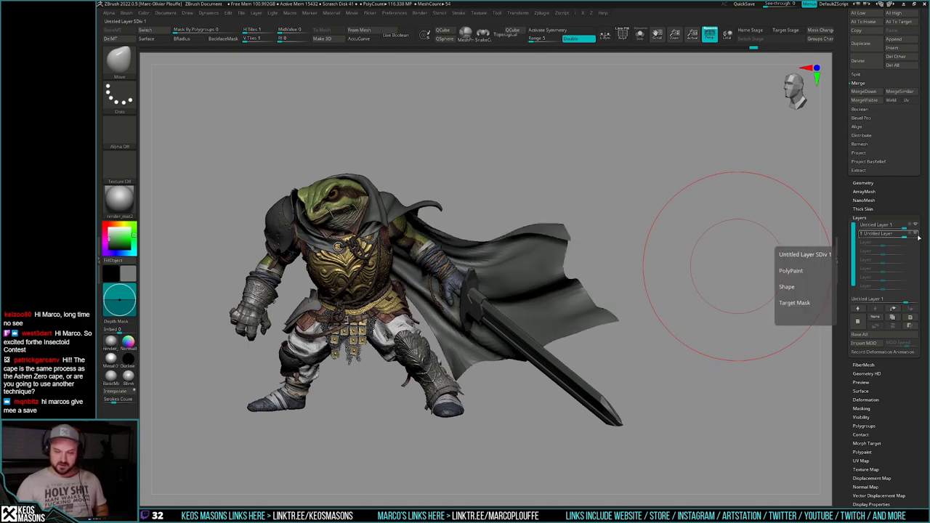
{"action": "left_click", "coordinate": [917, 236]}
{"action": "left_click", "coordinate": [917, 235]}
{"action": "right_click_drag", "start_coordinate": [719, 282], "coordinate": [640, 318]}
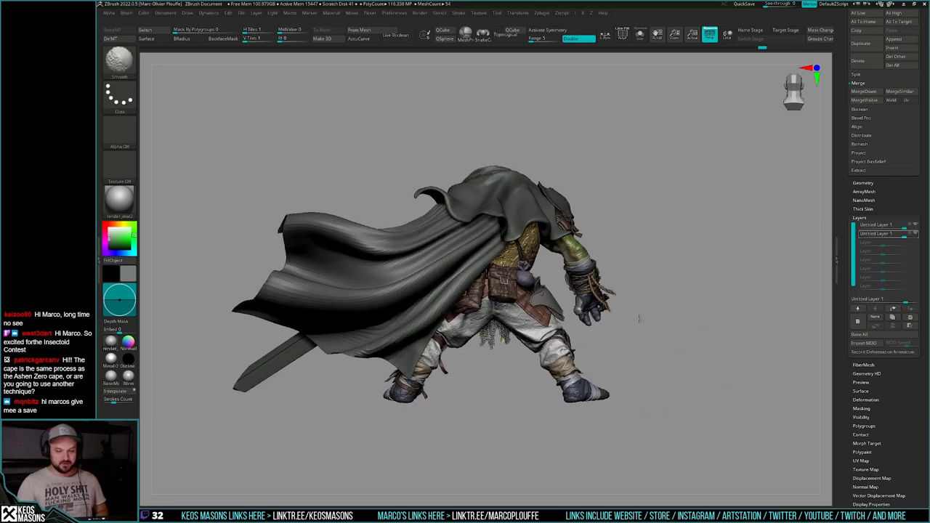
{"action": "left_click", "coordinate": [917, 236]}
{"action": "left_click", "coordinate": [917, 236]}
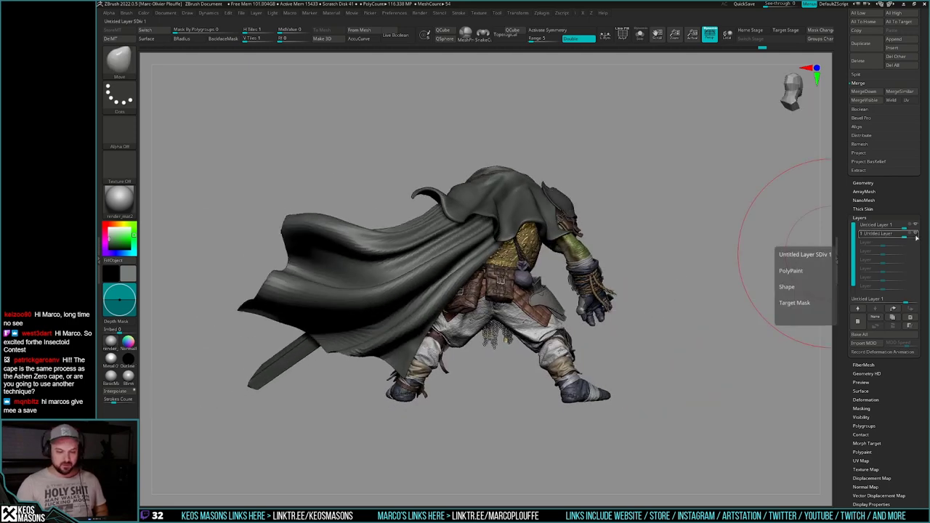
Step: Add a third sculpt layer and push the isolated cape's lower edge behind the sword inward, checking it against the full character
{"action": "right_click_drag", "start_coordinate": [507, 138], "coordinate": [547, 330]}
{"action": "key", "text": "alt+s"}
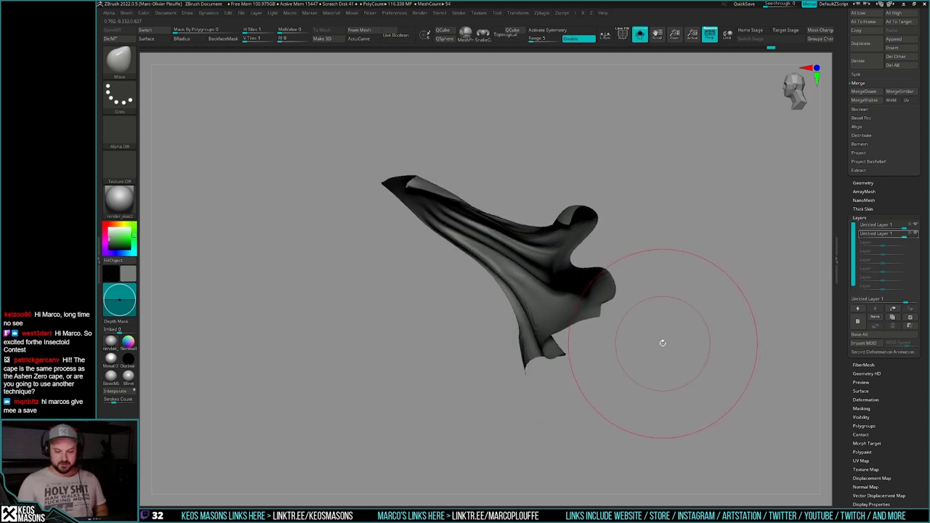
{"action": "key", "text": "ctrl+shift+s"}
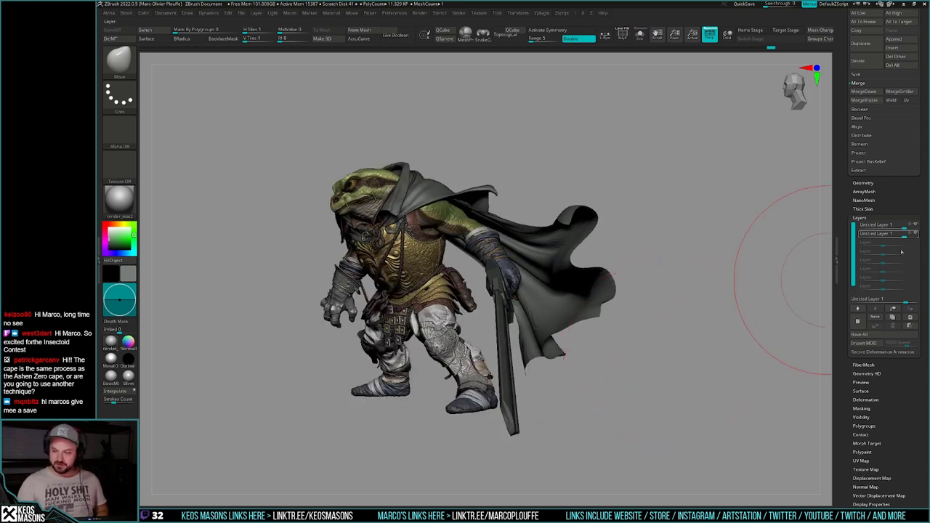
{"action": "left_click", "coordinate": [858, 321]}
{"action": "key", "text": "alt+s"}
{"action": "left_click_drag", "start_coordinate": [518, 325], "coordinate": [511, 327]}
{"action": "left_click_drag", "start_coordinate": [484, 264], "coordinate": [476, 269]}
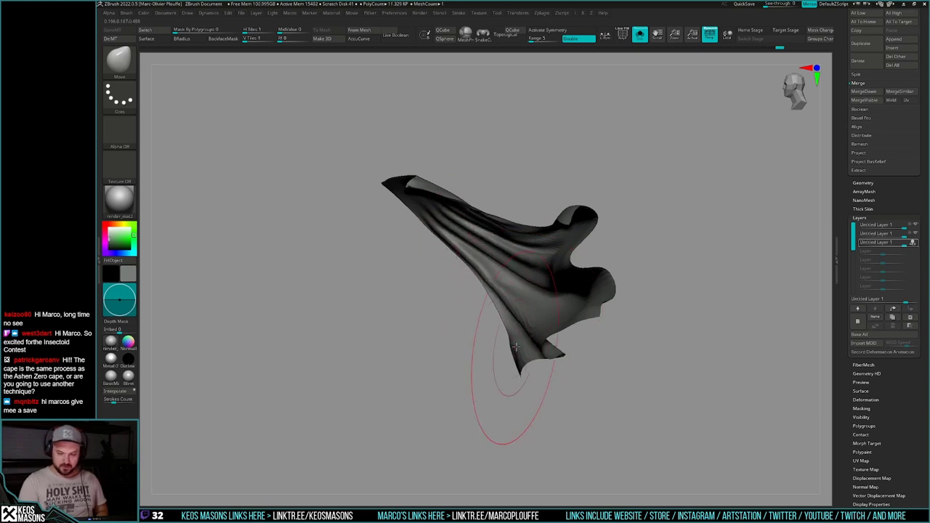
{"action": "key", "text": "ctrl+shift+s"}
{"action": "key", "text": "ctrl+shift+s"}
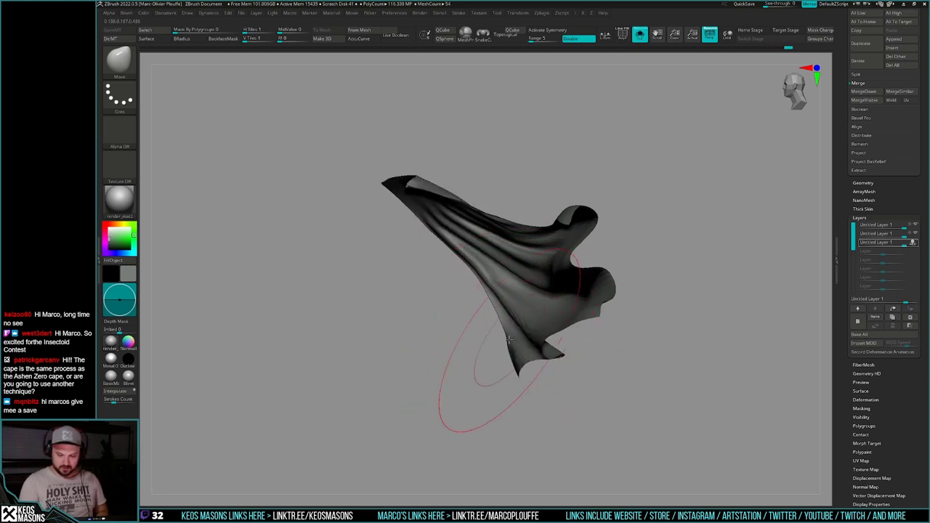
{"action": "key", "text": "ctrl+shift+s"}
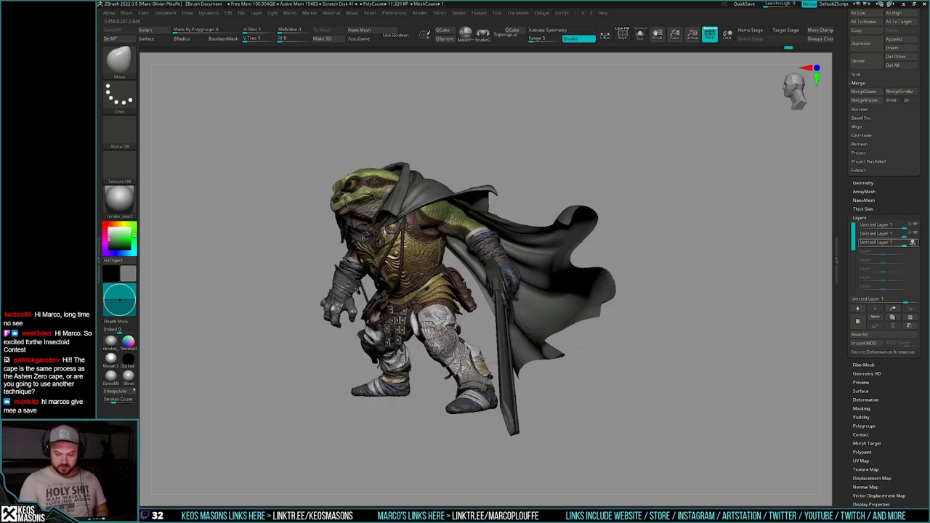
Step: Compare the cape from the front with the third sculpt layer shown and hidden, leaving the layer recording
{"action": "left_click_drag", "start_coordinate": [588, 347], "coordinate": [668, 358]}
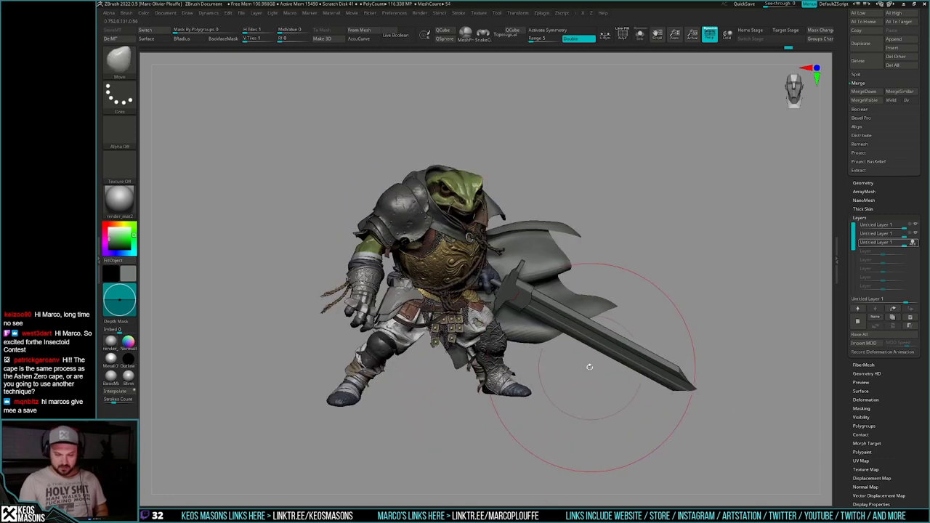
{"action": "left_click", "coordinate": [917, 245]}
{"action": "left_click", "coordinate": [917, 246]}
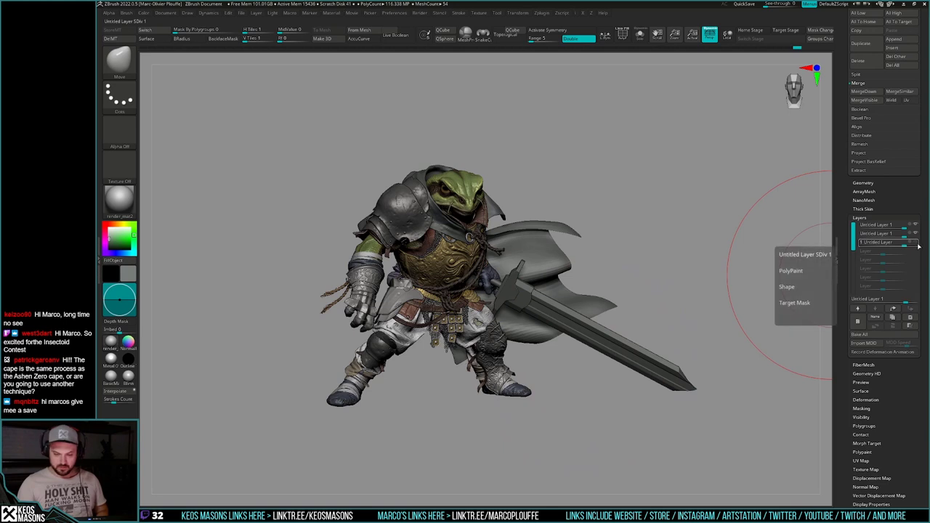
{"action": "left_click", "coordinate": [917, 245]}
{"action": "left_click", "coordinate": [911, 245]}
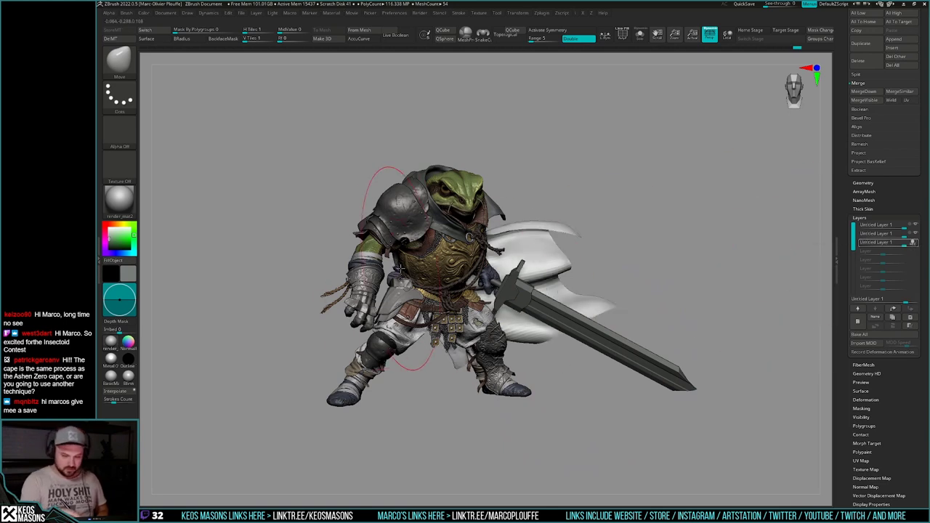
Step: Isolate the cape to reset its mask, and nudge its hanging fold behind the legs from a side view
{"action": "key", "text": "alt+s"}
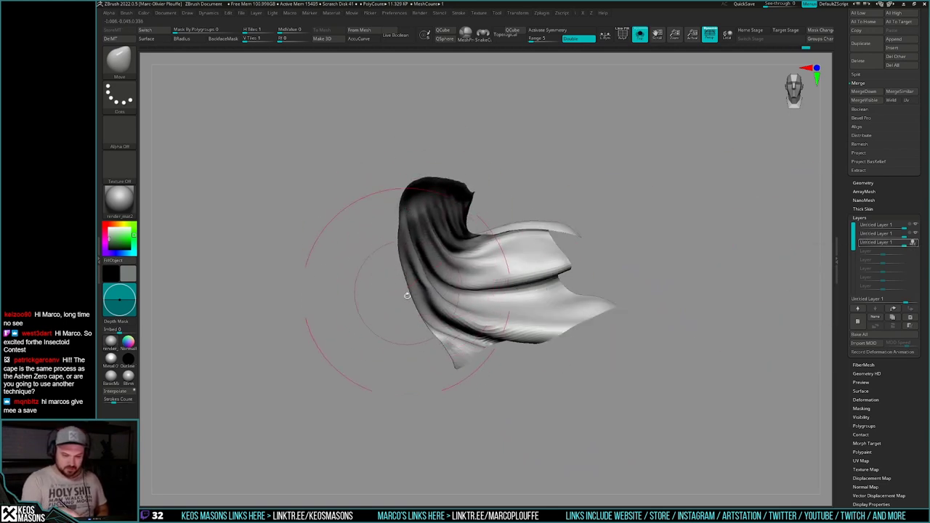
{"action": "left_click", "coordinate": [494, 383], "text": "ctrl"}
{"action": "key", "text": "alt+s"}
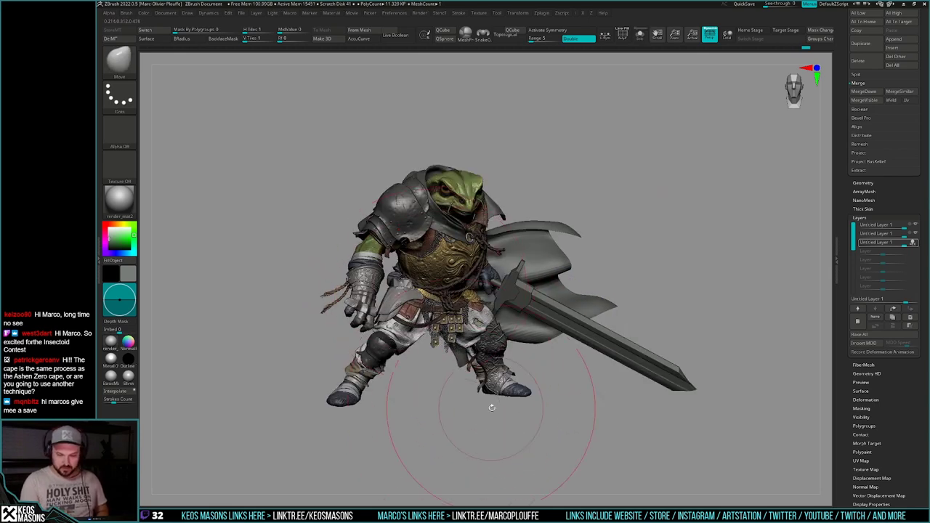
{"action": "left_click_drag", "start_coordinate": [492, 408], "coordinate": [544, 406]}
{"action": "left_click_drag", "start_coordinate": [490, 386], "coordinate": [564, 382]}
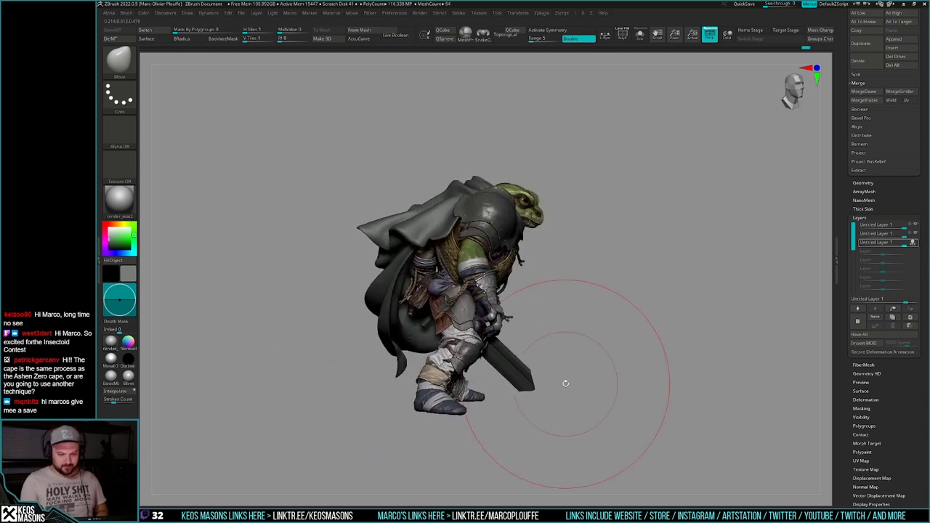
{"action": "key", "text": "alt+s"}
{"action": "mouse_move", "coordinate": [449, 323]}
{"action": "right_mouse_down"}
{"action": "mouse_move", "coordinate": [430, 326]}
{"action": "mouse_move", "coordinate": [447, 325]}
{"action": "mouse_move", "coordinate": [441, 329]}
{"action": "right_mouse_up"}
{"action": "key", "text": "alt+s"}
Step: Compare the latest cape edits from the front by stepping back and forth through the undo history
{"action": "left_click_drag", "start_coordinate": [615, 332], "coordinate": [776, 304]}
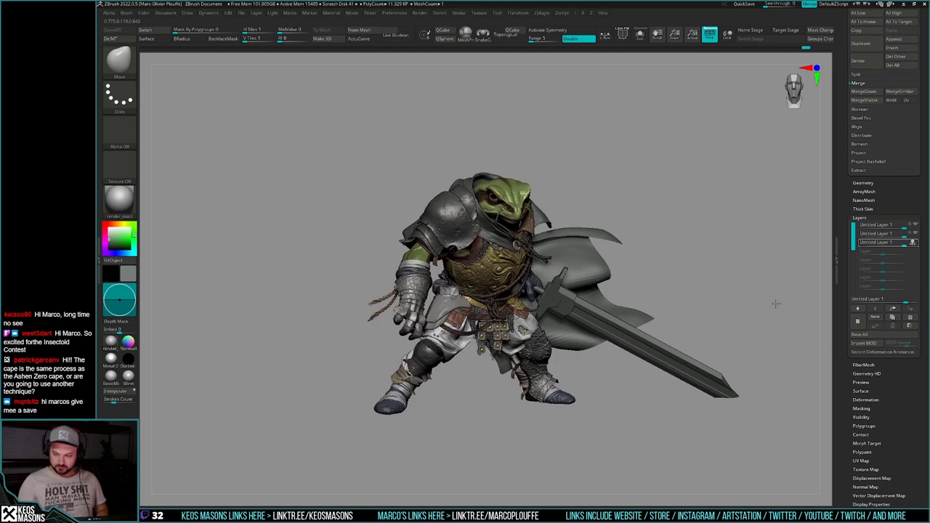
{"action": "key", "text": "ctrl+z"}
{"action": "key", "text": "ctrl+z"}
{"action": "key", "text": "ctrl+shift+z"}
{"action": "key", "text": "ctrl+shift+z"}
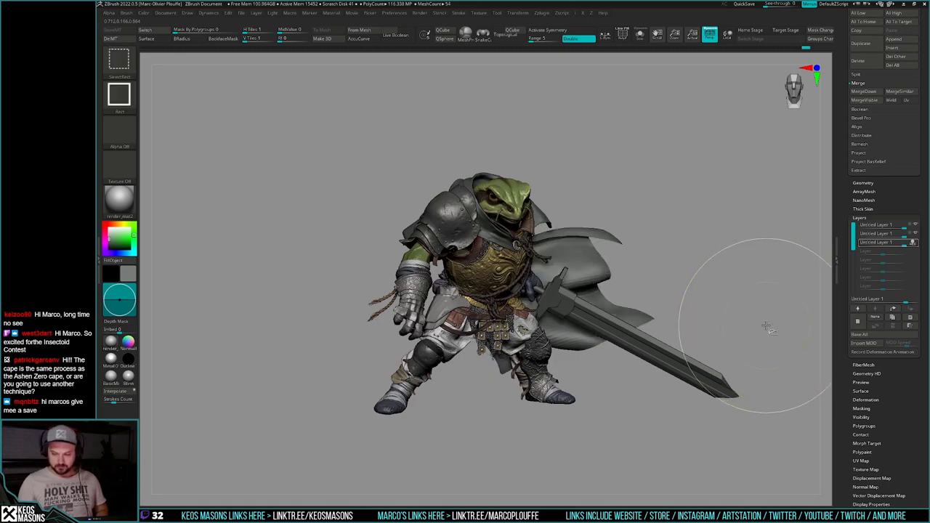
Step: Pull the cape's bottom hem beneath the sword slightly downward in a closer front view with a resized Move brush
{"action": "mouse_move", "coordinate": [702, 315]}
{"action": "left_mouse_down", "text": "alt"}
{"action": "mouse_move", "coordinate": [661, 306]}
{"action": "mouse_move", "coordinate": [729, 324]}
{"action": "mouse_move", "coordinate": [724, 331]}
{"action": "mouse_move", "coordinate": [733, 325]}
{"action": "left_mouse_up", "text": "alt"}
{"action": "key", "text": "ctrl+z"}
{"action": "key", "text": "space"}
{"action": "mouse_move", "coordinate": [671, 315]}
{"action": "left_mouse_down"}
{"action": "mouse_move", "coordinate": [663, 315]}
{"action": "mouse_move", "coordinate": [671, 331]}
{"action": "mouse_move", "coordinate": [663, 299]}
{"action": "mouse_move", "coordinate": [669, 327]}
{"action": "left_mouse_up"}
{"action": "key", "text": "shift+z"}
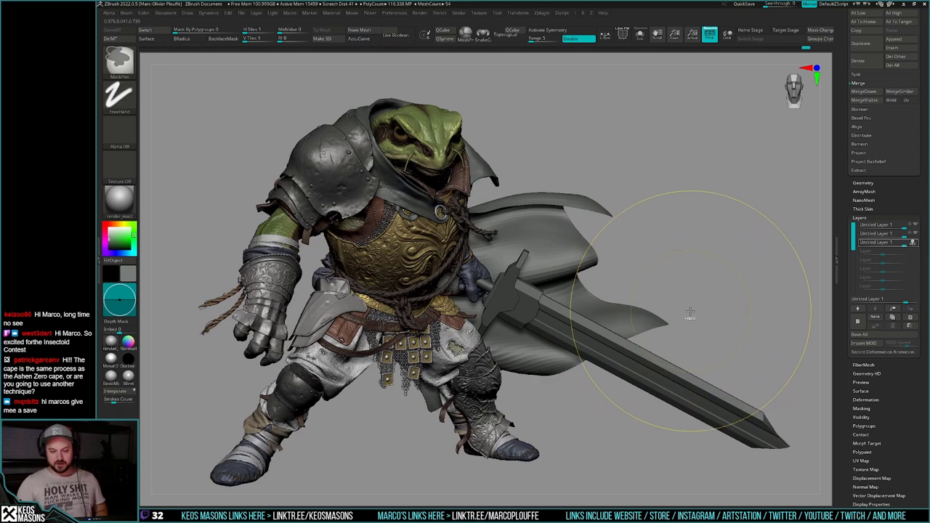
{"action": "right_click_drag", "start_coordinate": [690, 312], "coordinate": [698, 284], "text": "ctrl"}
{"action": "key", "text": "space"}
{"action": "left_click_drag", "start_coordinate": [550, 372], "coordinate": [552, 381]}
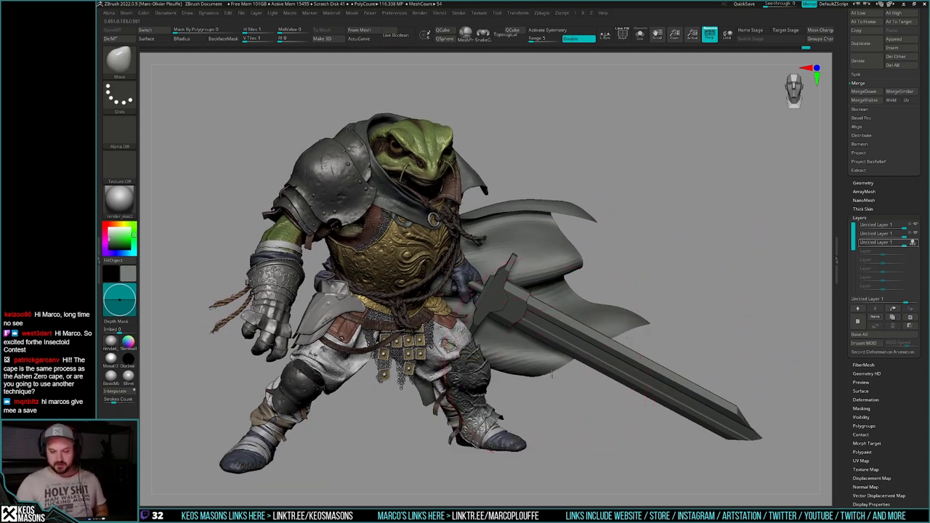
Step: Stretch the cape's trailing tip above the sword outward and slightly down into a longer point, with AccuCurve turned on
{"action": "right_click_drag", "start_coordinate": [696, 251], "coordinate": [697, 225], "text": "ctrl"}
{"action": "key", "text": "space"}
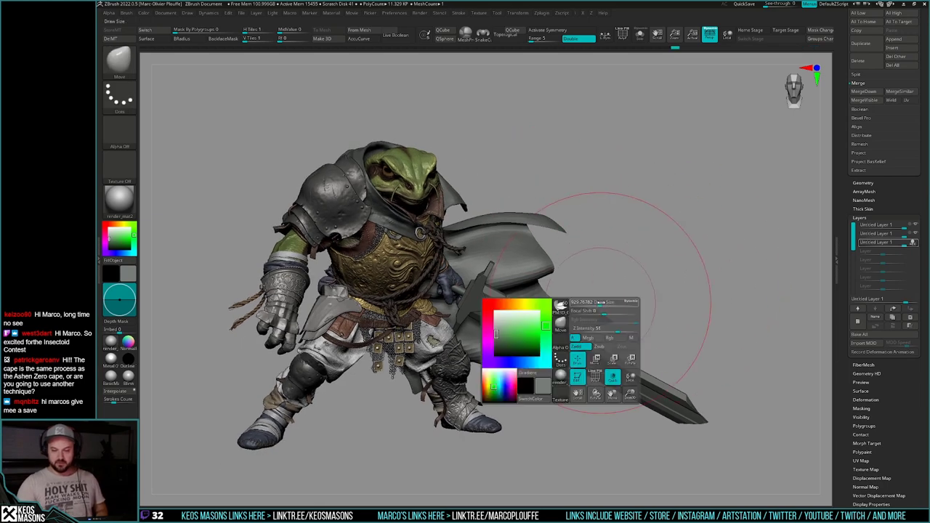
{"action": "left_click_drag", "start_coordinate": [597, 304], "coordinate": [628, 320]}
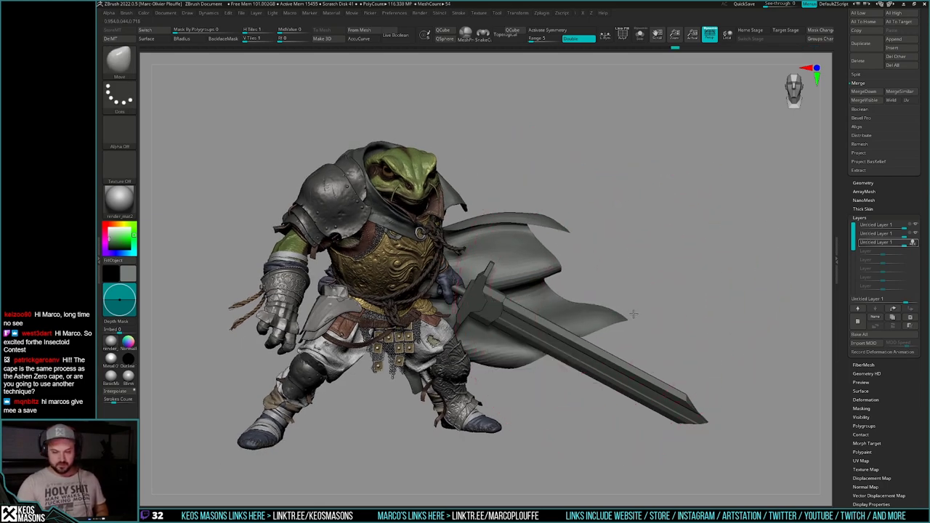
{"action": "key", "text": "ctrl+z"}
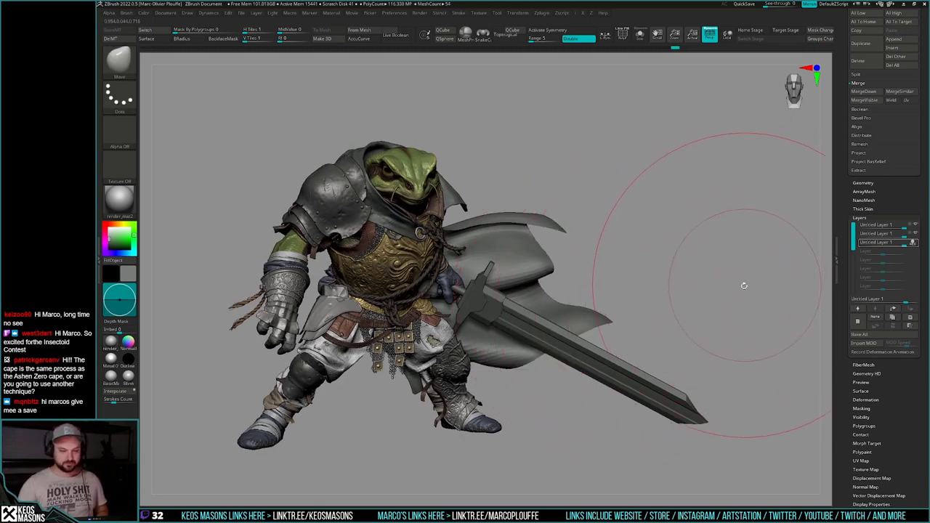
{"action": "mouse_move", "coordinate": [607, 321]}
{"action": "left_mouse_down", "text": "alt"}
{"action": "mouse_move", "coordinate": [658, 347]}
{"action": "mouse_move", "coordinate": [668, 329]}
{"action": "left_mouse_up", "text": "alt"}
{"action": "key", "text": "ctrl+shift+Left"}
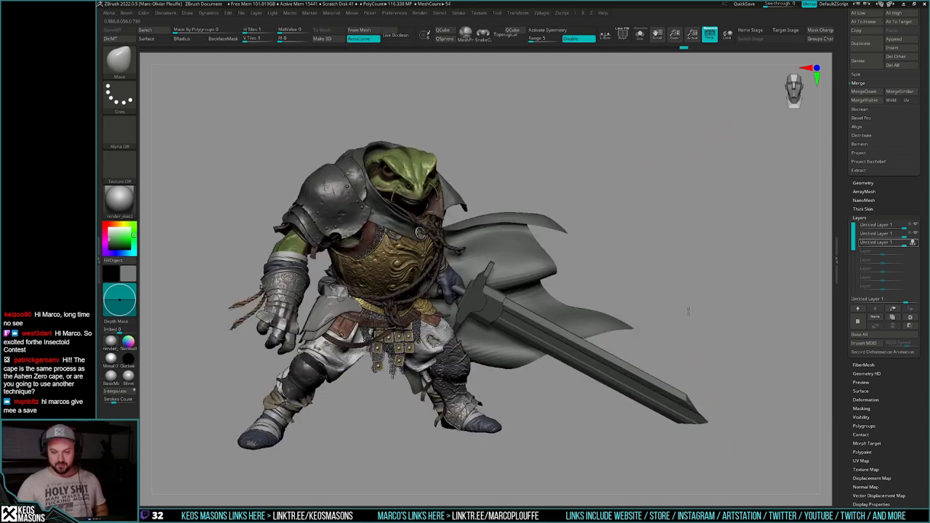
{"action": "left_click_drag", "start_coordinate": [596, 318], "coordinate": [630, 338]}
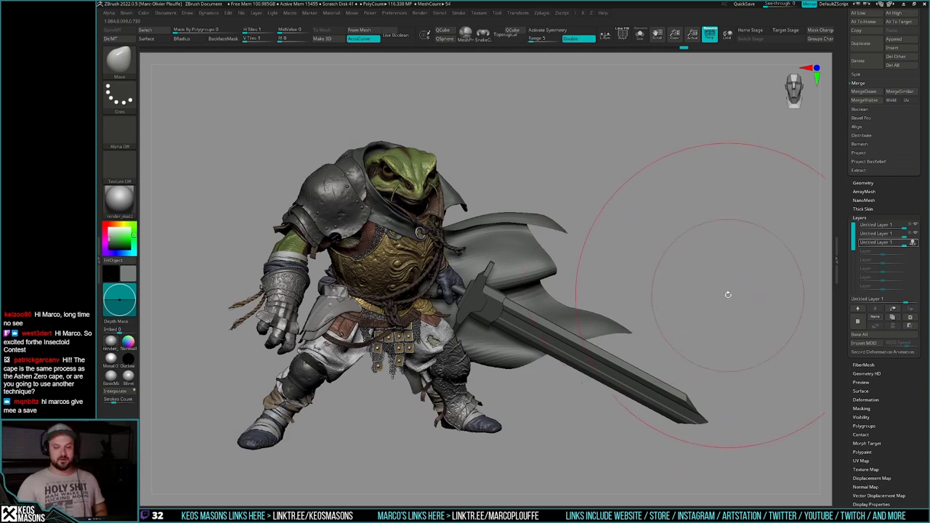
Step: Adjust the cape's bottom hem and trailing folds from behind, checking the shape with and without the rest of the character
{"action": "mouse_move", "coordinate": [728, 287]}
{"action": "left_mouse_down"}
{"action": "mouse_move", "coordinate": [703, 284]}
{"action": "mouse_move", "coordinate": [732, 289]}
{"action": "mouse_move", "coordinate": [672, 324]}
{"action": "left_mouse_up"}
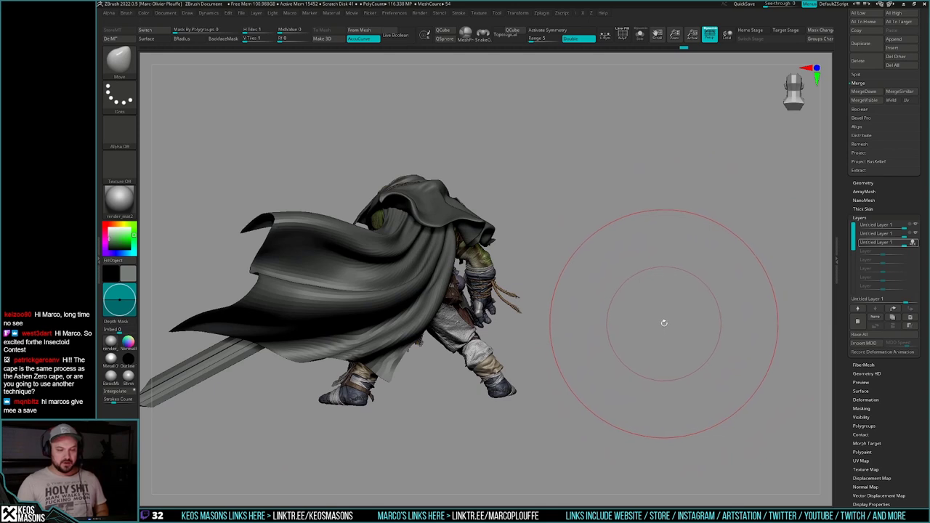
{"action": "key", "text": "alt+s"}
{"action": "left_click_drag", "start_coordinate": [610, 300], "coordinate": [560, 294], "text": "alt"}
{"action": "key", "text": "alt+s"}
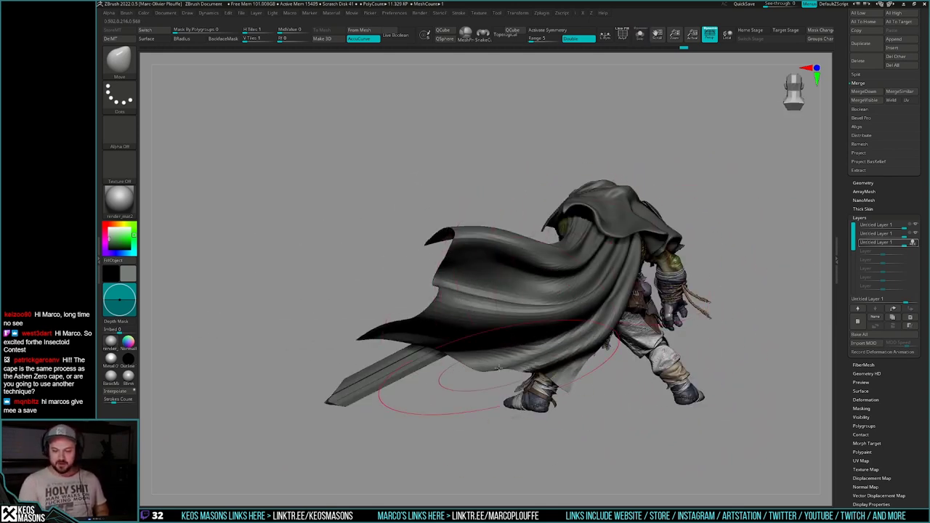
{"action": "mouse_move", "coordinate": [496, 371]}
{"action": "right_mouse_down"}
{"action": "mouse_move", "coordinate": [430, 367]}
{"action": "mouse_move", "coordinate": [476, 349]}
{"action": "mouse_move", "coordinate": [499, 369]}
{"action": "right_mouse_up"}
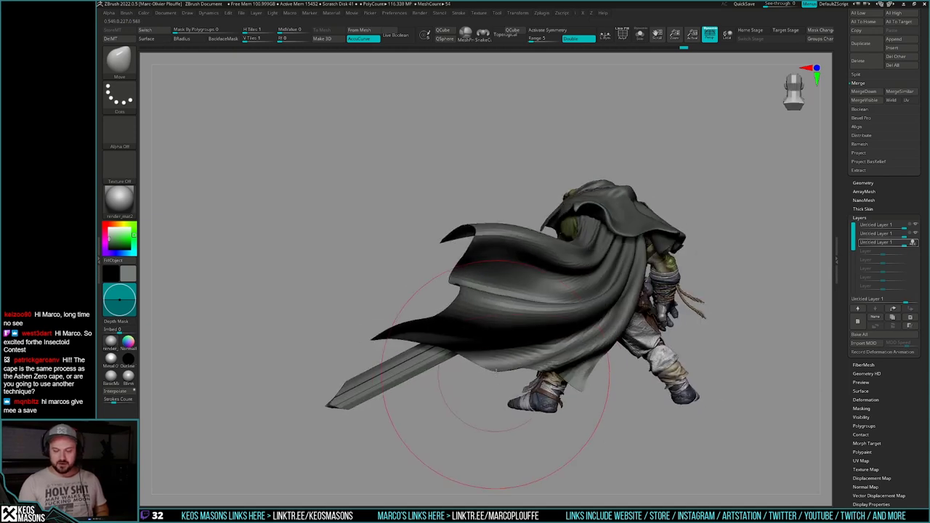
{"action": "mouse_move", "coordinate": [478, 318]}
{"action": "right_mouse_down"}
{"action": "mouse_move", "coordinate": [734, 375]}
{"action": "mouse_move", "coordinate": [472, 377]}
{"action": "right_mouse_up"}
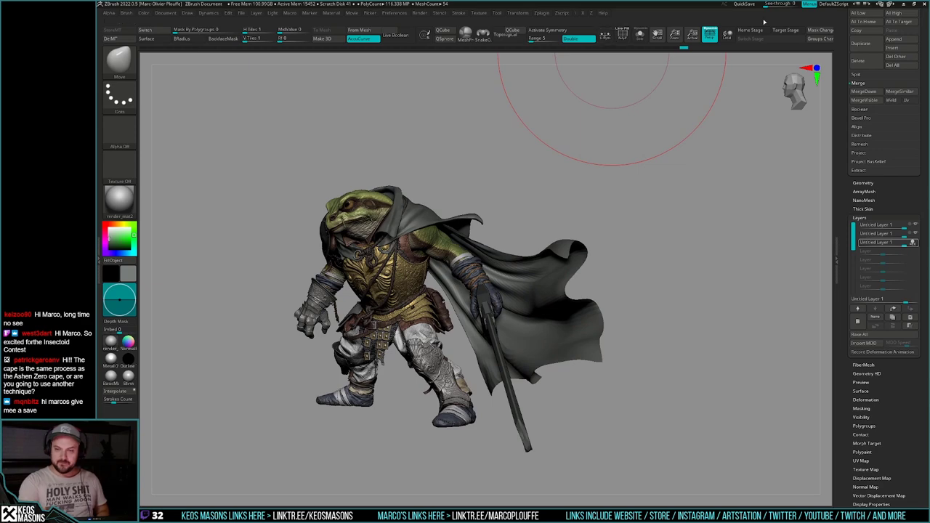
Step: Turn on Local view rotation and inspect the cape's flow from the front and from above
{"action": "left_click", "coordinate": [729, 37]}
{"action": "right_click_drag", "start_coordinate": [537, 382], "coordinate": [566, 340]}
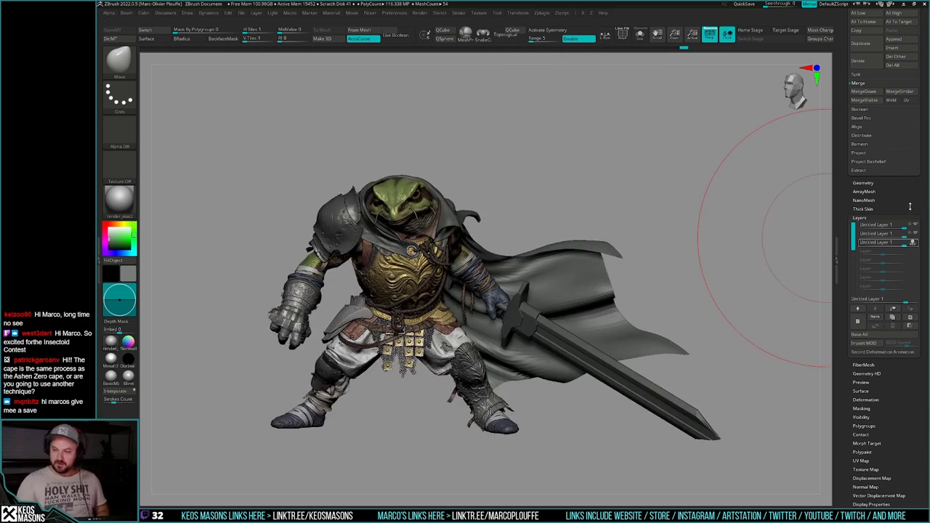
{"action": "mouse_move", "coordinate": [673, 294]}
{"action": "right_mouse_down"}
{"action": "mouse_move", "coordinate": [737, 293]}
{"action": "mouse_move", "coordinate": [712, 346]}
{"action": "mouse_move", "coordinate": [710, 289]}
{"action": "right_mouse_up"}
{"action": "right_click_drag", "start_coordinate": [711, 356], "coordinate": [713, 331], "text": "alt"}
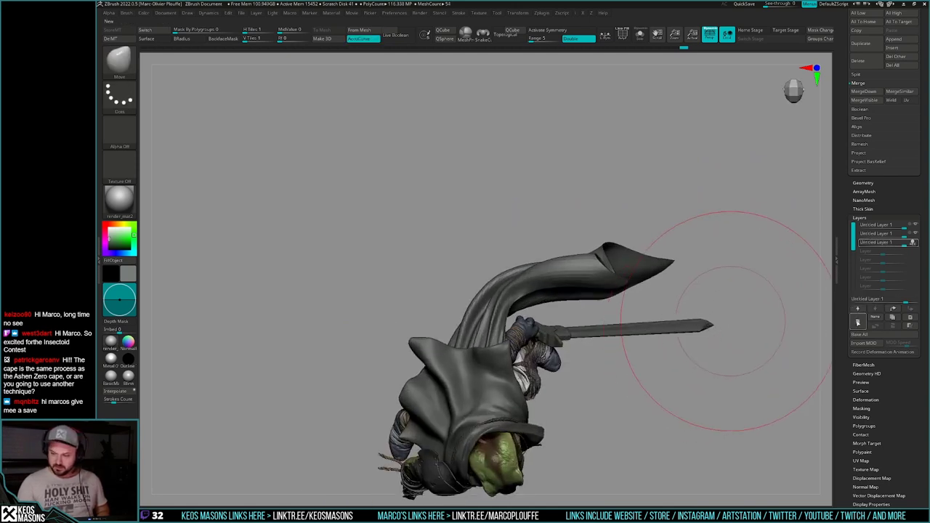
Step: Add a fourth sculpt layer, turn AccuCurve off and try moving the cape's outer bend from above with a smaller brush
{"action": "left_click", "coordinate": [857, 323]}
{"action": "key", "text": "space"}
{"action": "left_click_drag", "start_coordinate": [500, 282], "coordinate": [503, 297]}
{"action": "key", "text": "ctrl+z"}
{"action": "key", "text": "space"}
{"action": "key", "text": "ctrl+z"}
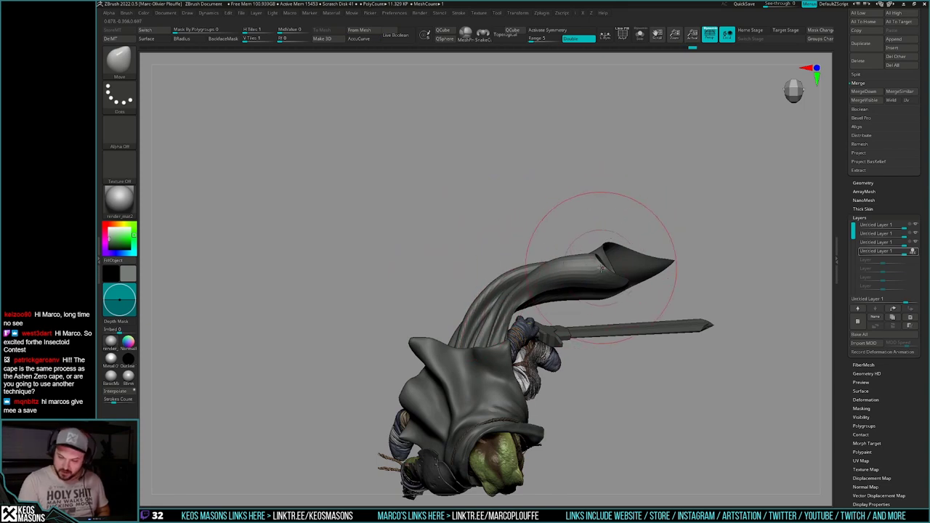
Step: Reshape the cape's outer arc and the fold near its trailing end from above with a resized Move brush
{"action": "key", "text": "space"}
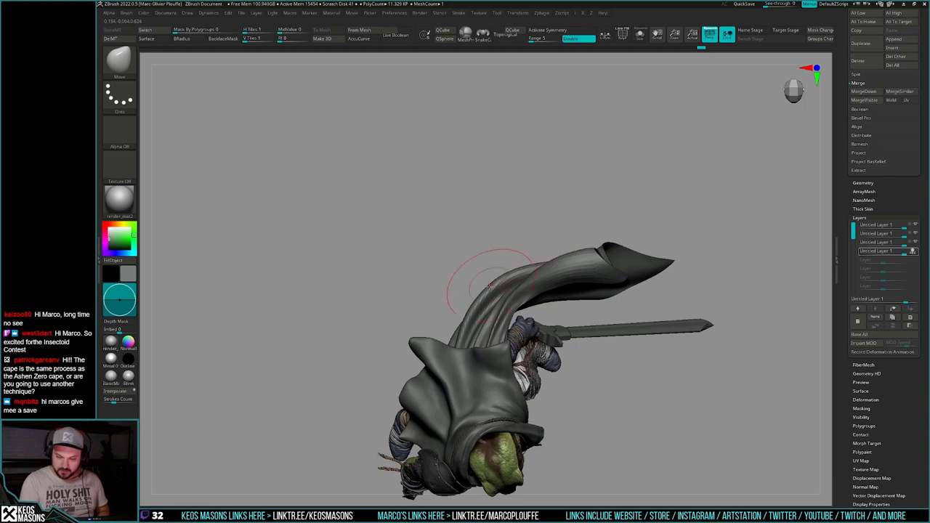
{"action": "left_click_drag", "start_coordinate": [579, 262], "coordinate": [581, 257]}
{"action": "key", "text": "space"}
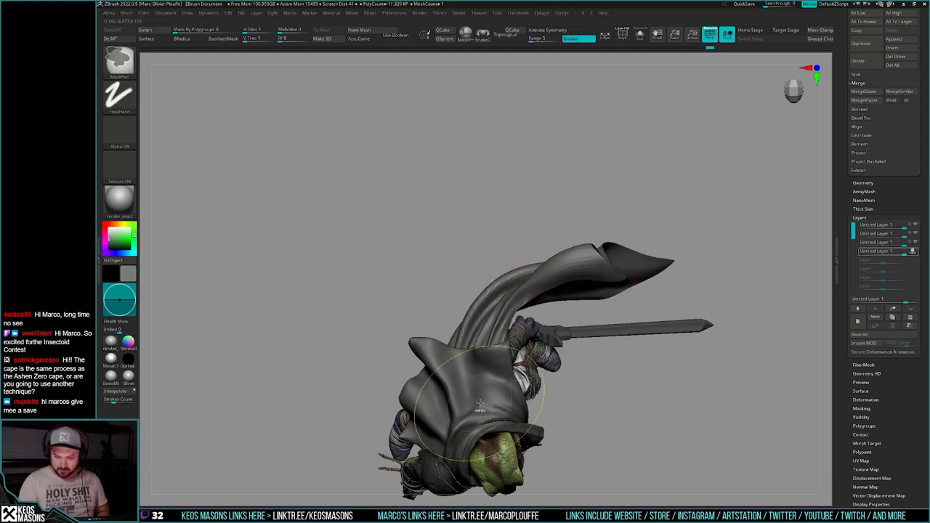
{"action": "mouse_move", "coordinate": [718, 320]}
{"action": "right_mouse_down", "text": "ctrl"}
{"action": "mouse_move", "coordinate": [720, 303]}
{"action": "mouse_move", "coordinate": [712, 327]}
{"action": "mouse_move", "coordinate": [720, 322]}
{"action": "right_mouse_up", "text": "ctrl"}
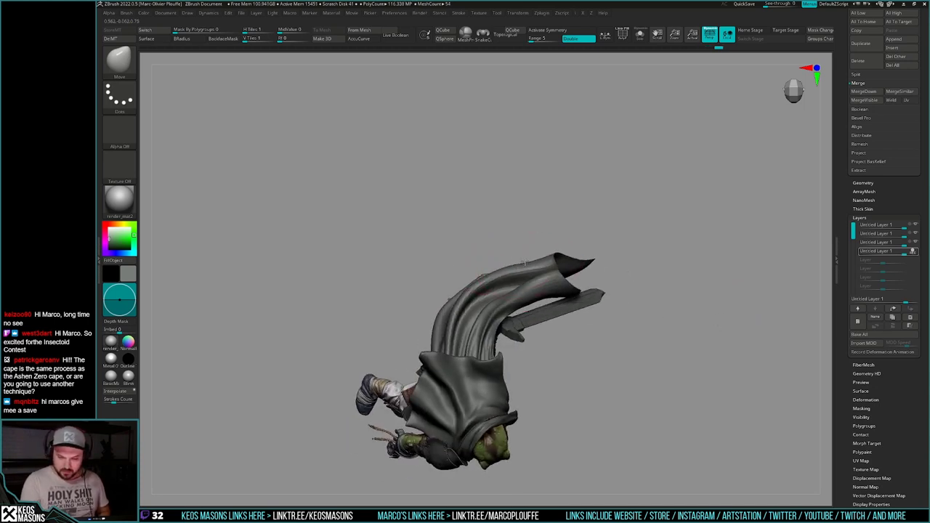
{"action": "key", "text": "space"}
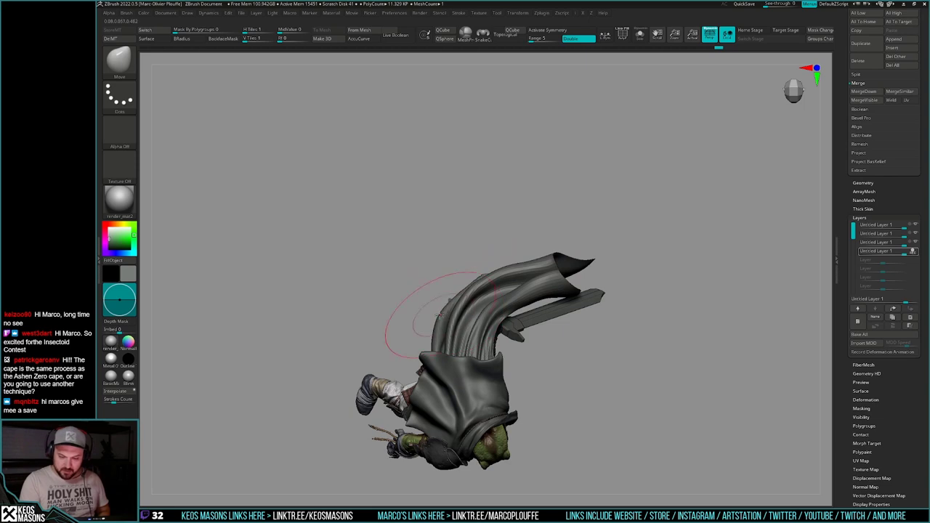
{"action": "key", "text": "space"}
{"action": "left_click", "coordinate": [538, 262]}
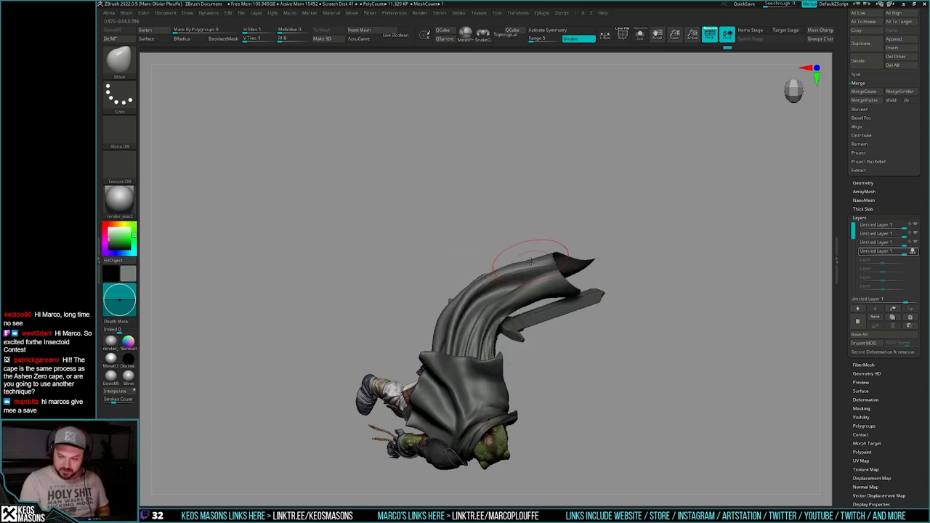
Step: Refine the cape's outer arc and trailing edges from above with the Move brush, checking the silhouette against the character from the front
{"action": "mouse_move", "coordinate": [685, 228]}
{"action": "right_mouse_down"}
{"action": "mouse_move", "coordinate": [685, 261]}
{"action": "mouse_move", "coordinate": [694, 265]}
{"action": "mouse_move", "coordinate": [675, 263]}
{"action": "right_mouse_up"}
{"action": "left_click_drag", "start_coordinate": [675, 263], "coordinate": [669, 262]}
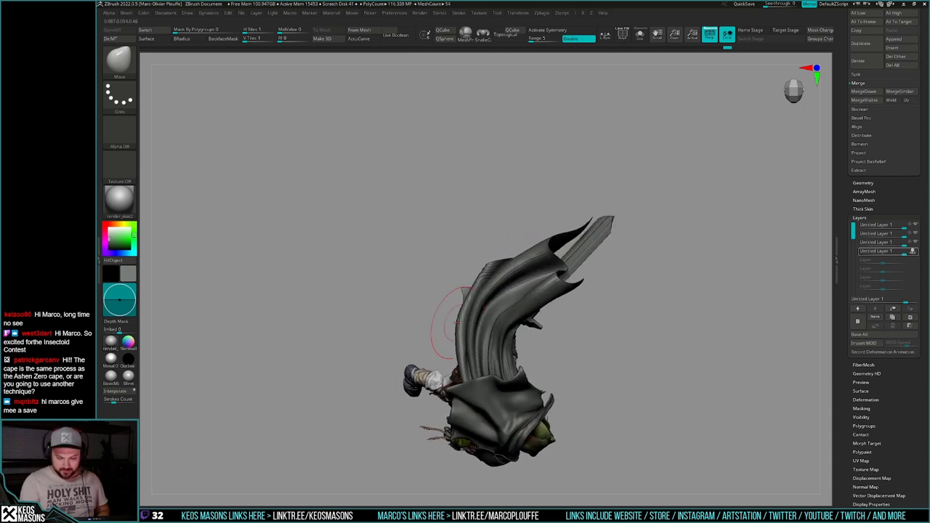
{"action": "mouse_move", "coordinate": [677, 333]}
{"action": "left_mouse_down"}
{"action": "mouse_move", "coordinate": [671, 339]}
{"action": "mouse_move", "coordinate": [641, 311]}
{"action": "mouse_move", "coordinate": [655, 314]}
{"action": "left_mouse_up"}
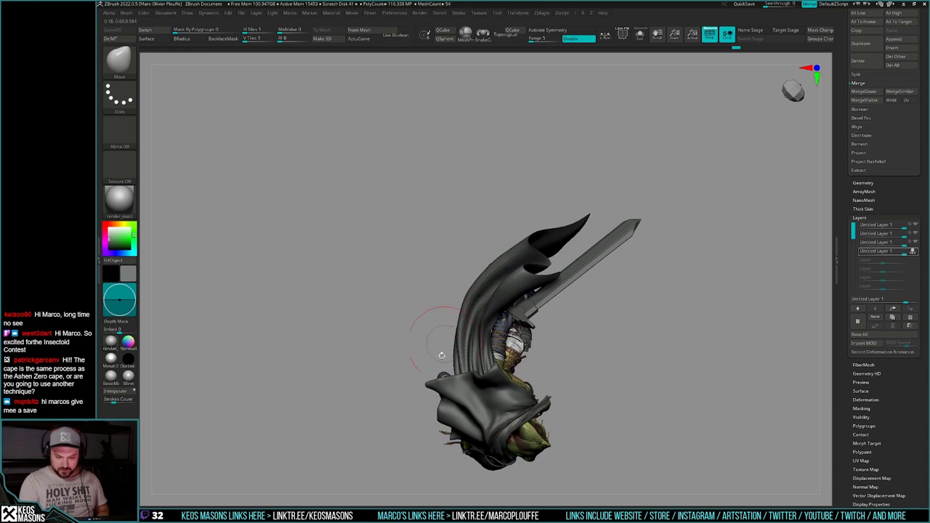
{"action": "mouse_move", "coordinate": [543, 212]}
{"action": "left_mouse_down"}
{"action": "mouse_move", "coordinate": [528, 214]}
{"action": "mouse_move", "coordinate": [520, 238]}
{"action": "left_mouse_up"}
{"action": "key", "text": "space"}
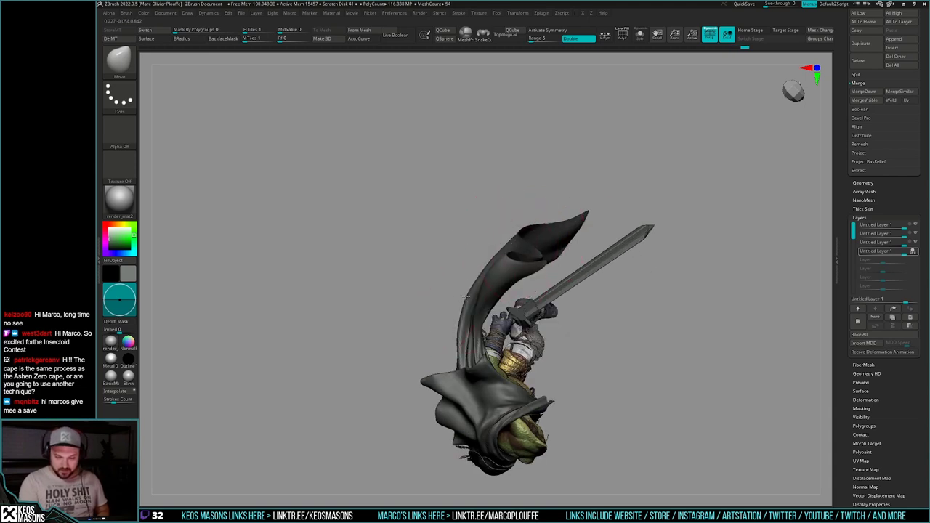
{"action": "left_click_drag", "start_coordinate": [616, 304], "coordinate": [660, 310]}
{"action": "key", "text": "space"}
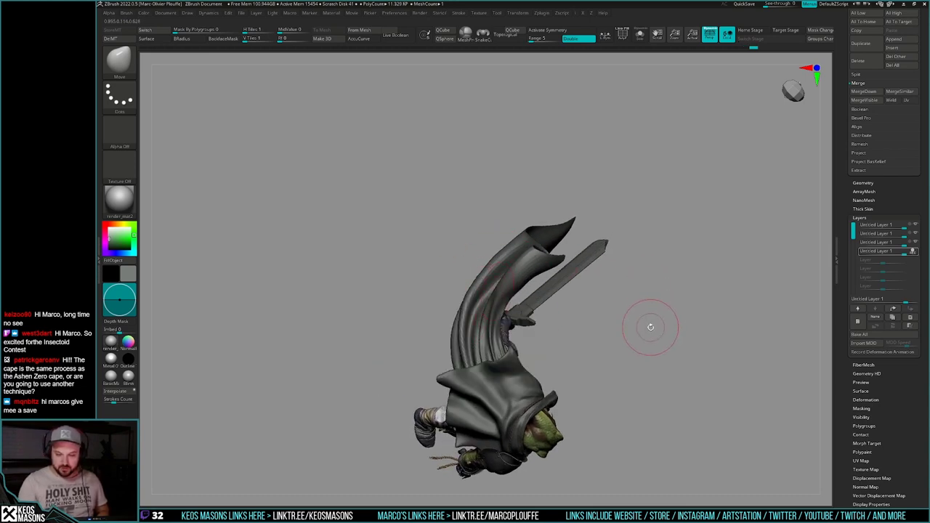
{"action": "left_click_drag", "start_coordinate": [650, 327], "coordinate": [622, 311]}
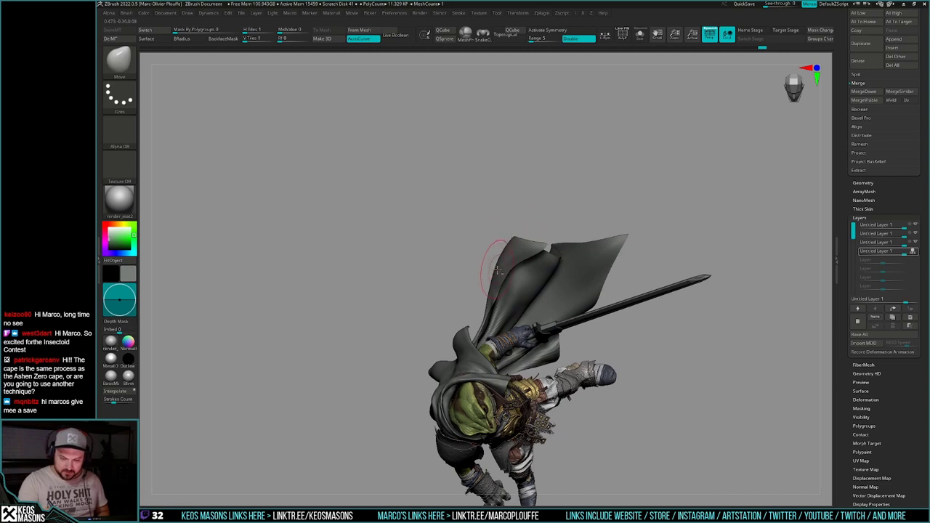
{"action": "mouse_move", "coordinate": [693, 343]}
{"action": "left_mouse_down"}
{"action": "mouse_move", "coordinate": [712, 327]}
{"action": "mouse_move", "coordinate": [699, 335]}
{"action": "mouse_move", "coordinate": [711, 364]}
{"action": "mouse_move", "coordinate": [672, 385]}
{"action": "mouse_move", "coordinate": [720, 345]}
{"action": "mouse_move", "coordinate": [697, 349]}
{"action": "mouse_move", "coordinate": [704, 321]}
{"action": "mouse_move", "coordinate": [689, 342]}
{"action": "mouse_move", "coordinate": [705, 347]}
{"action": "mouse_move", "coordinate": [689, 356]}
{"action": "mouse_move", "coordinate": [702, 324]}
{"action": "left_mouse_up"}
{"action": "mouse_move", "coordinate": [702, 325]}
{"action": "right_mouse_down", "text": "ctrl"}
{"action": "mouse_move", "coordinate": [708, 331]}
{"action": "mouse_move", "coordinate": [699, 307]}
{"action": "mouse_move", "coordinate": [703, 327]}
{"action": "right_mouse_up", "text": "ctrl"}
{"action": "left_click_drag", "start_coordinate": [703, 328], "coordinate": [752, 304]}
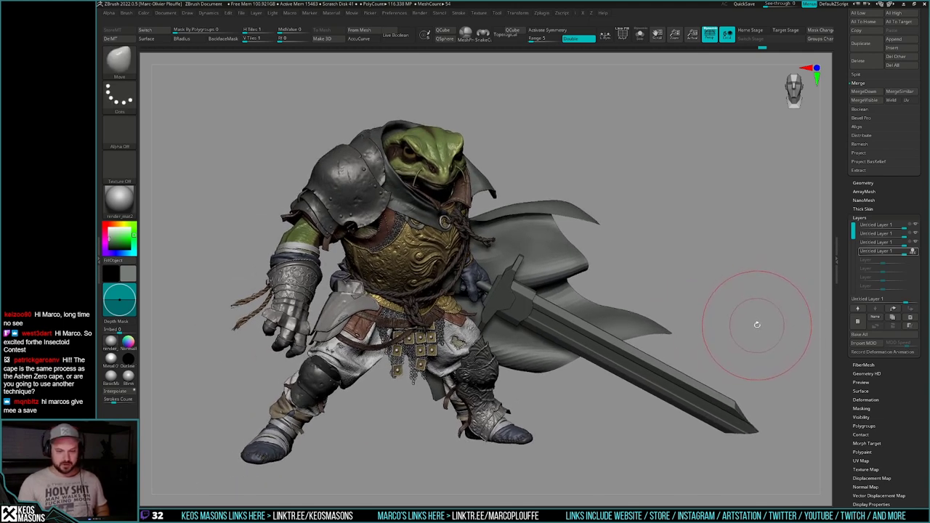
Step: Stop recording the fourth cape layer, merge the cape's four layers into one and compare the cape with and without it
{"action": "left_click", "coordinate": [913, 252]}
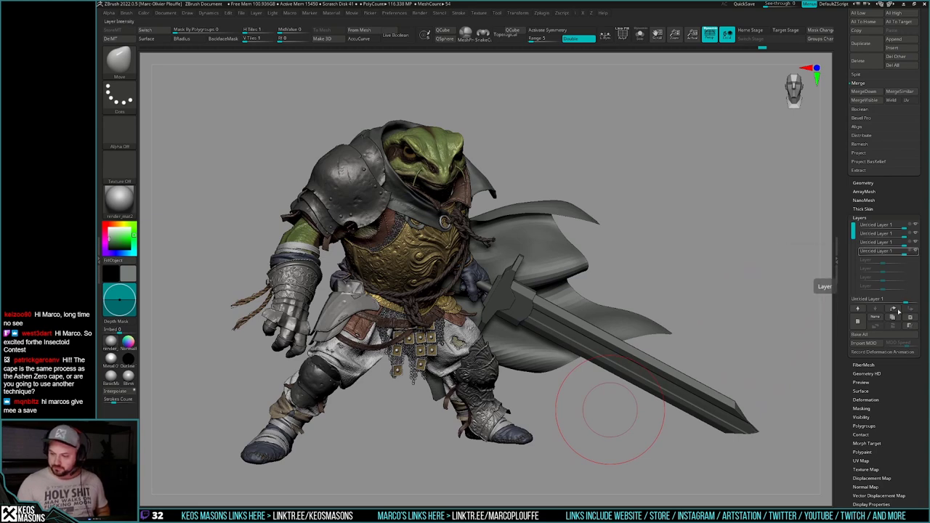
{"action": "left_click", "coordinate": [901, 225]}
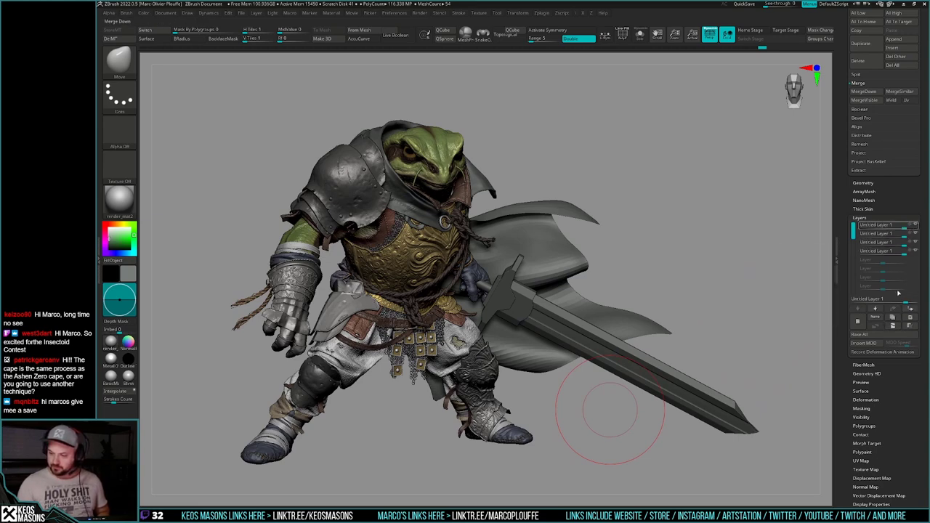
{"action": "left_click", "coordinate": [892, 326]}
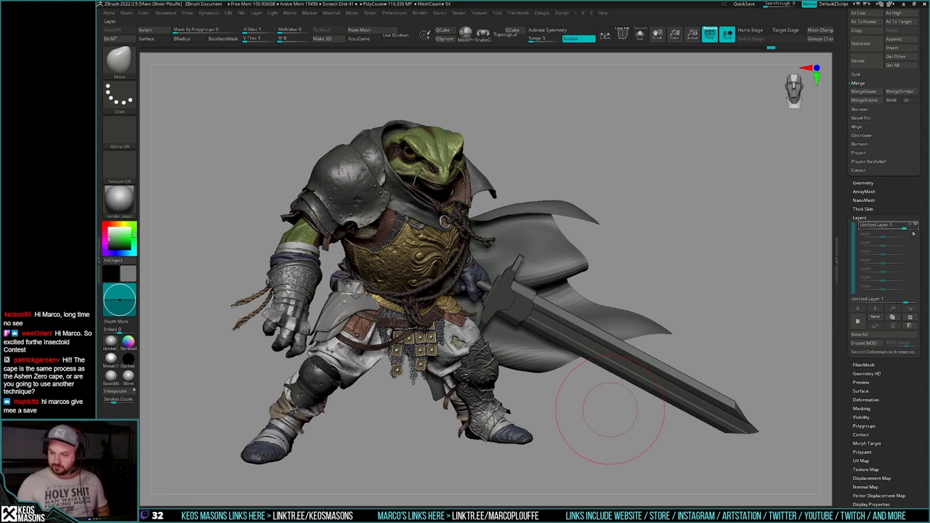
{"action": "left_click", "coordinate": [916, 226]}
{"action": "left_click", "coordinate": [916, 226]}
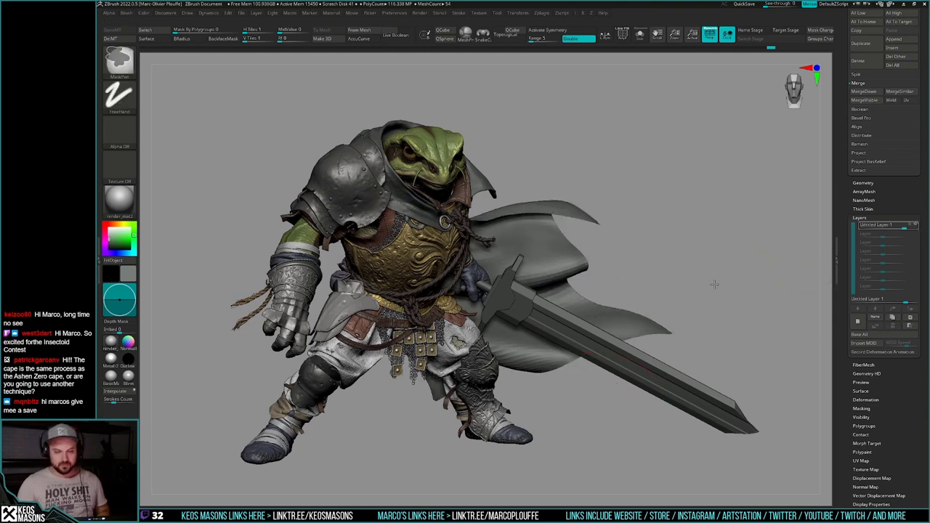
Step: Check the cape from above and from the front, and save the tool over frogelden_posed_11.ztl
{"action": "right_click_drag", "start_coordinate": [714, 284], "coordinate": [740, 279], "text": "ctrl"}
{"action": "left_click_drag", "start_coordinate": [740, 278], "coordinate": [719, 310]}
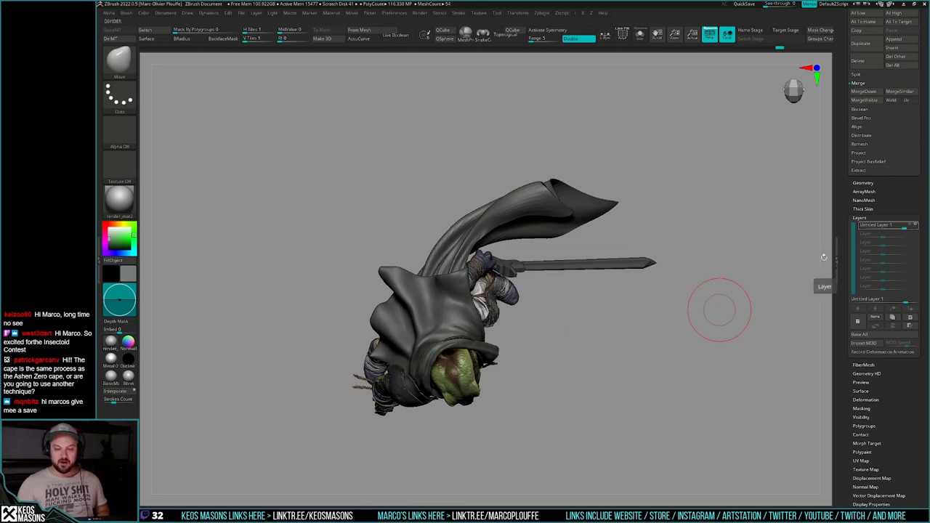
{"action": "left_click_drag", "start_coordinate": [643, 352], "coordinate": [551, 299]}
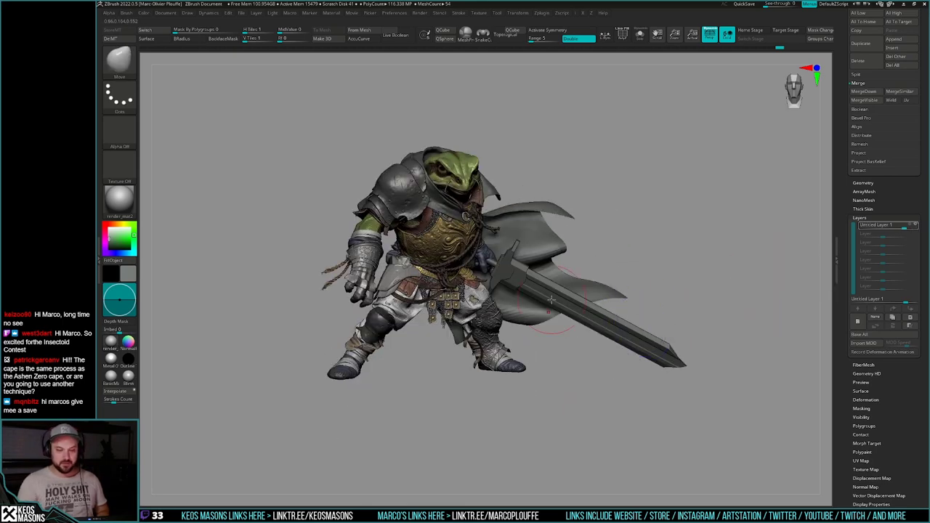
{"action": "left_click_drag", "start_coordinate": [685, 301], "coordinate": [724, 313]}
{"action": "key", "text": "alt+shift+s"}
{"action": "key", "text": "ctrl+shift+s"}
{"action": "mouse_move", "coordinate": [723, 313]}
{"action": "right_mouse_down"}
{"action": "mouse_move", "coordinate": [701, 340]}
{"action": "mouse_move", "coordinate": [686, 317]}
{"action": "mouse_move", "coordinate": [668, 311]}
{"action": "right_mouse_up"}
{"action": "key", "text": "ctrl+shift+t"}
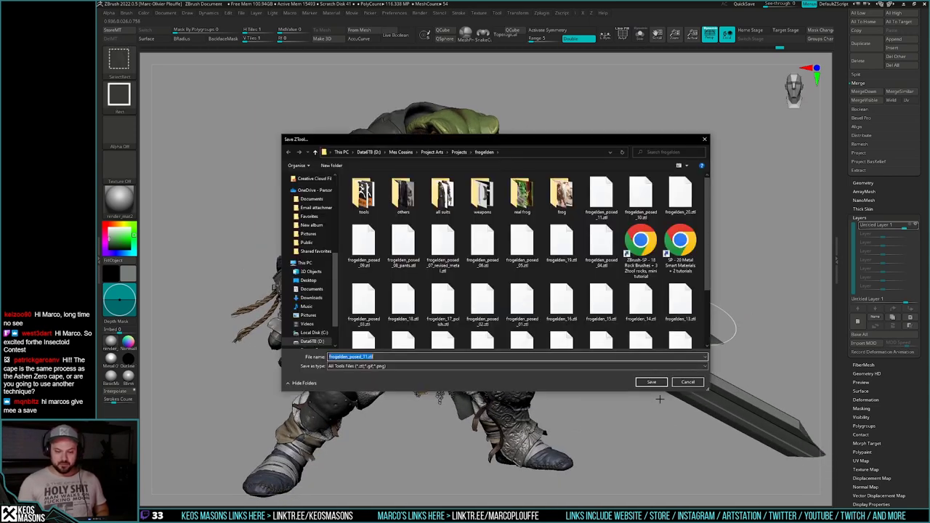
{"action": "left_click", "coordinate": [653, 385]}
{"action": "left_click", "coordinate": [485, 260]}
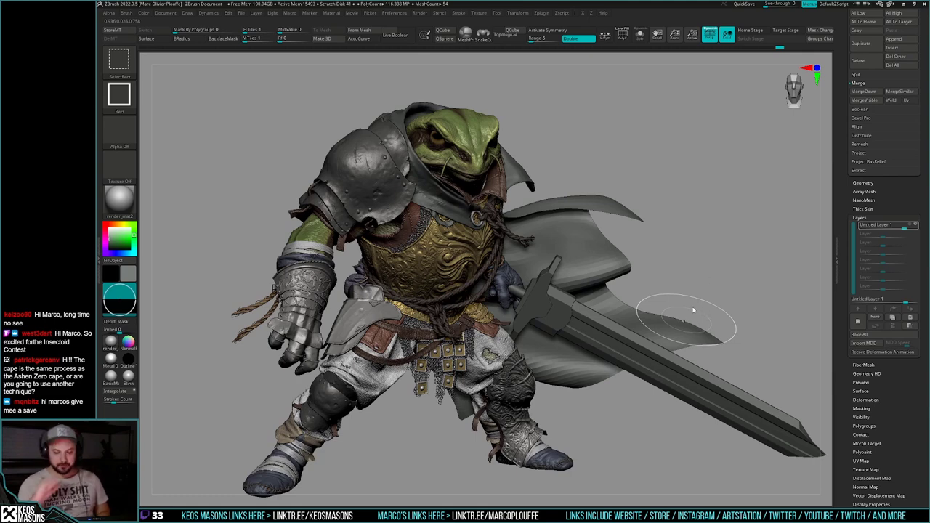
Step: Select the sword and turn off its existing layer, comparing the blade's direction from above and from the side
{"action": "mouse_move", "coordinate": [696, 306]}
{"action": "right_mouse_down", "text": "ctrl"}
{"action": "mouse_move", "coordinate": [729, 369]}
{"action": "mouse_move", "coordinate": [678, 322]}
{"action": "right_mouse_up", "text": "ctrl"}
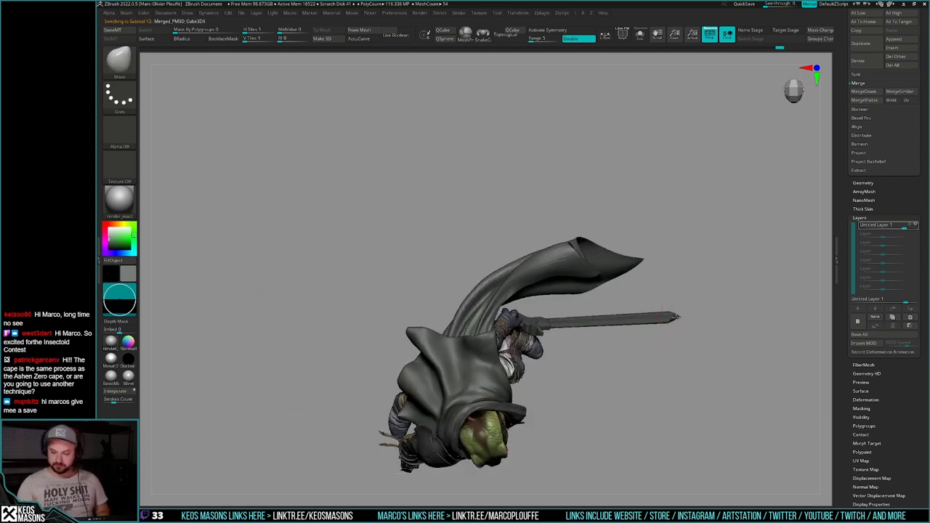
{"action": "left_click", "coordinate": [916, 226]}
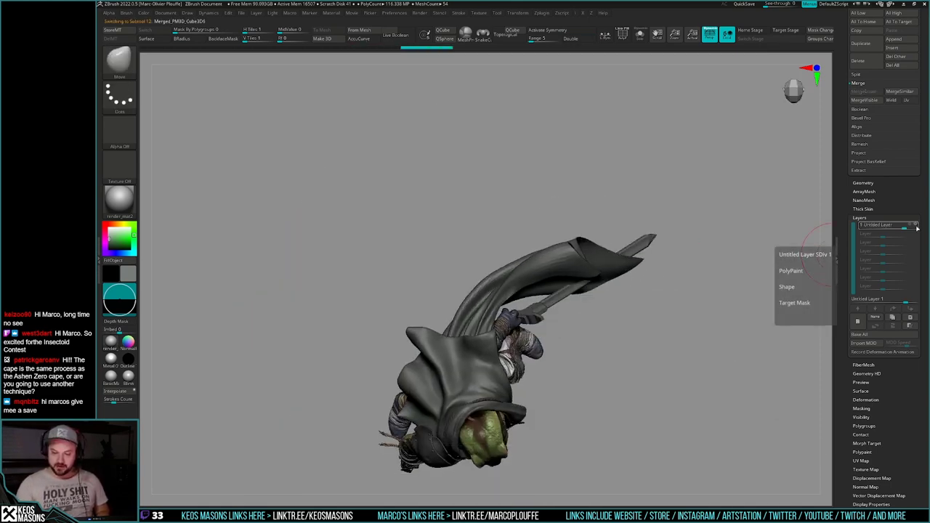
{"action": "right_click_drag", "start_coordinate": [680, 319], "coordinate": [762, 277]}
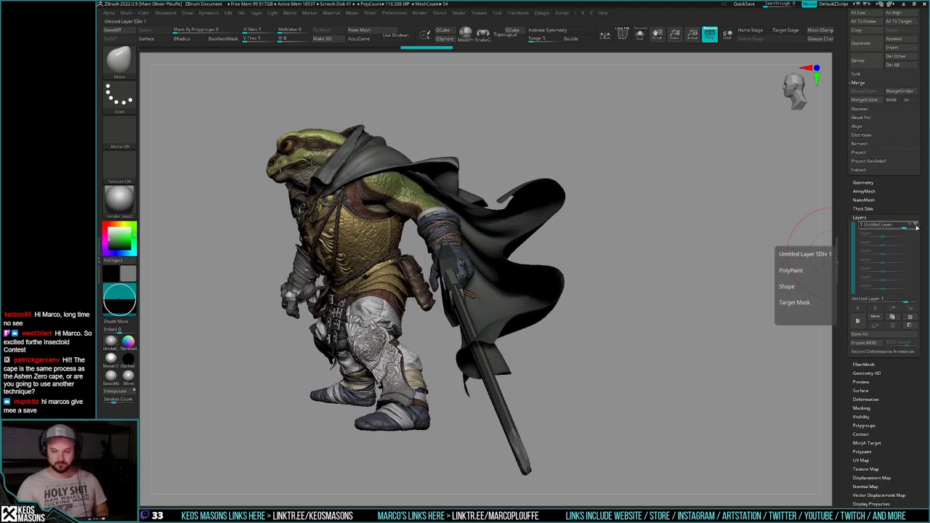
{"action": "left_click", "coordinate": [916, 226]}
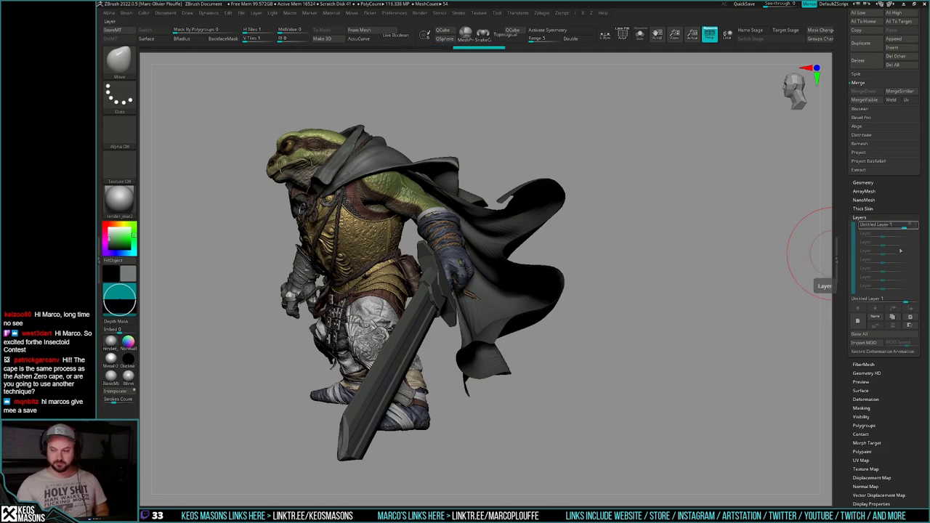
Step: Add a new layer to the sword and rotate the blade outward from the hand with the Transpose tool
{"action": "left_click", "coordinate": [857, 321]}
{"action": "mouse_move", "coordinate": [716, 291]}
{"action": "left_mouse_down"}
{"action": "mouse_move", "coordinate": [683, 344]}
{"action": "mouse_move", "coordinate": [672, 335]}
{"action": "mouse_move", "coordinate": [693, 281]}
{"action": "left_mouse_up"}
{"action": "key", "text": "w"}
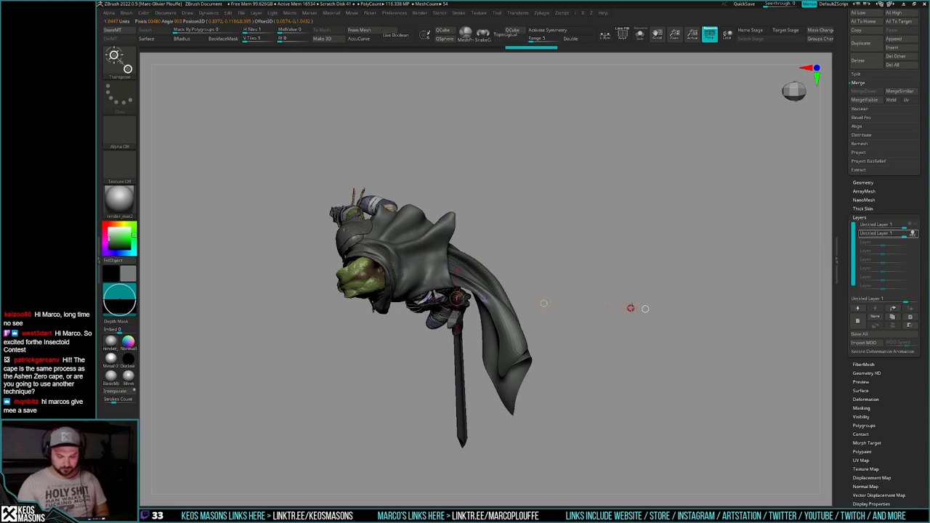
{"action": "mouse_move", "coordinate": [649, 259]}
{"action": "left_mouse_down"}
{"action": "mouse_move", "coordinate": [639, 318]}
{"action": "mouse_move", "coordinate": [650, 276]}
{"action": "mouse_move", "coordinate": [688, 285]}
{"action": "mouse_move", "coordinate": [705, 301]}
{"action": "left_mouse_up"}
{"action": "key", "text": "q"}
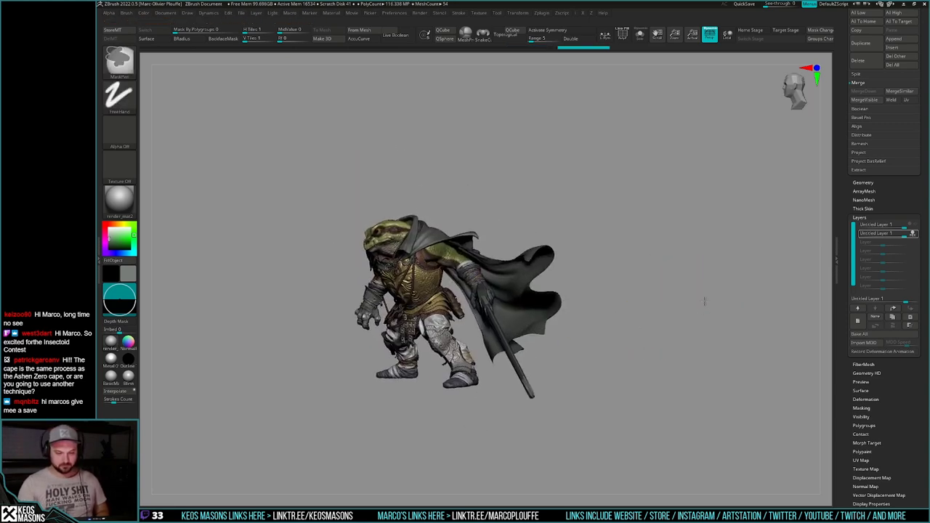
Step: Compare the sword's pose with the new layer on and off from the side, the front and above
{"action": "mouse_move", "coordinate": [705, 300]}
{"action": "right_mouse_down", "text": "ctrl"}
{"action": "mouse_move", "coordinate": [710, 324]}
{"action": "mouse_move", "coordinate": [675, 319]}
{"action": "mouse_move", "coordinate": [720, 301]}
{"action": "right_mouse_up", "text": "ctrl"}
{"action": "mouse_move", "coordinate": [720, 301]}
{"action": "left_mouse_down"}
{"action": "mouse_move", "coordinate": [778, 284]}
{"action": "mouse_move", "coordinate": [747, 284]}
{"action": "left_mouse_up"}
{"action": "right_click_drag", "start_coordinate": [746, 284], "coordinate": [751, 284]}
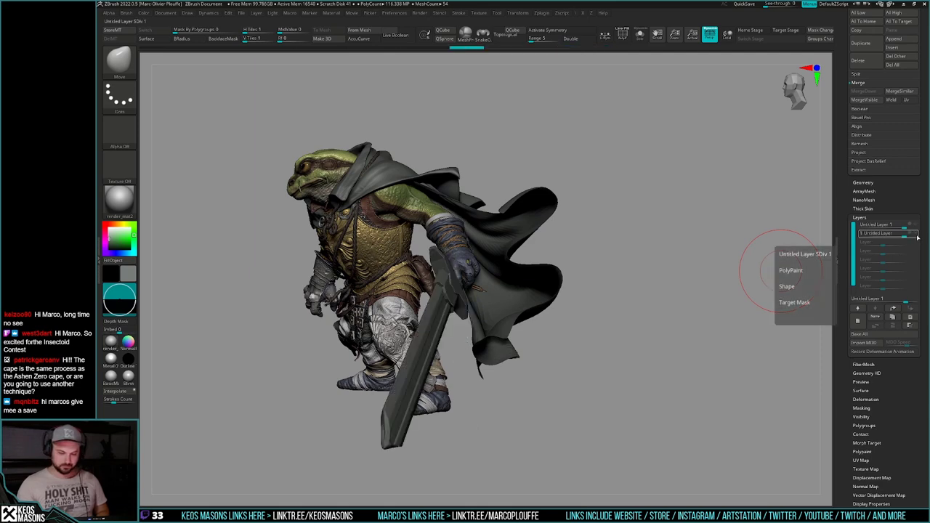
{"action": "left_click_drag", "start_coordinate": [720, 282], "coordinate": [744, 280]}
{"action": "right_click_drag", "start_coordinate": [744, 280], "coordinate": [818, 265]}
{"action": "left_click", "coordinate": [916, 234]}
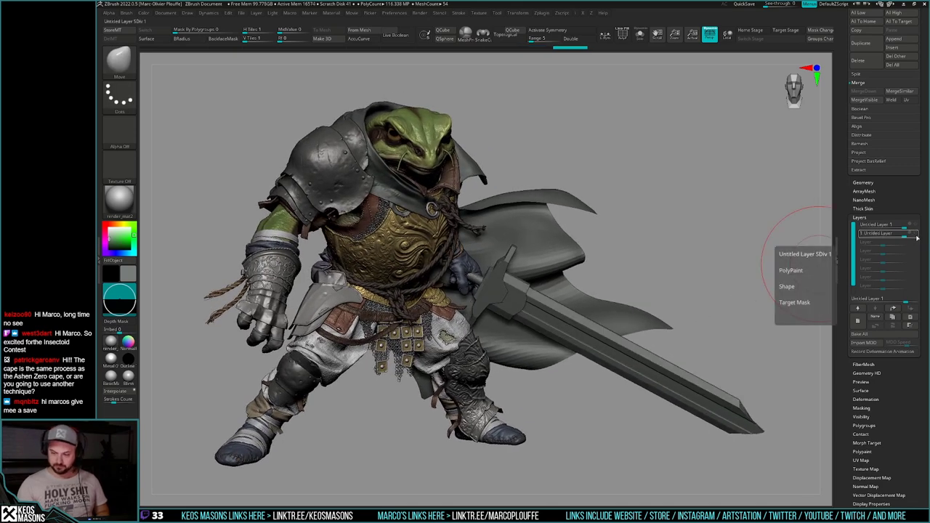
{"action": "left_click", "coordinate": [916, 234]}
{"action": "mouse_move", "coordinate": [748, 284]}
{"action": "right_mouse_down"}
{"action": "mouse_move", "coordinate": [746, 334]}
{"action": "mouse_move", "coordinate": [732, 344]}
{"action": "right_mouse_up"}
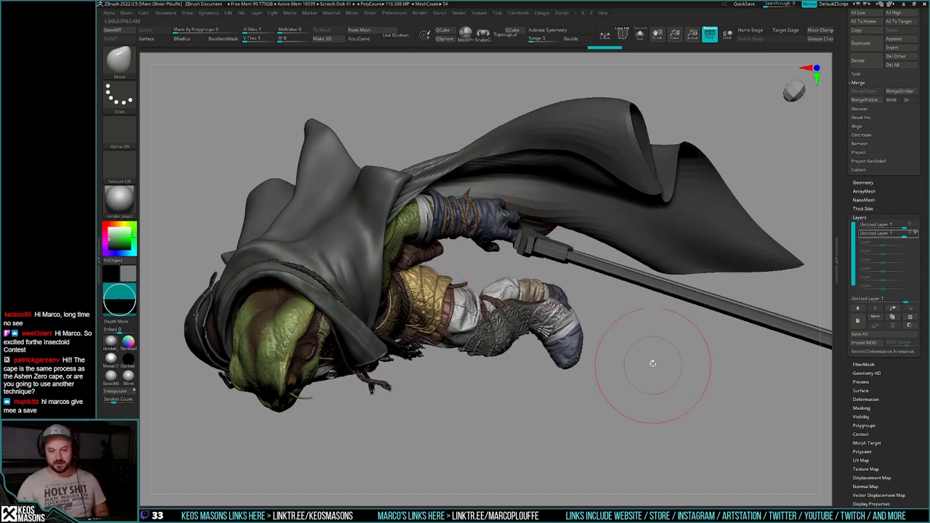
{"action": "mouse_move", "coordinate": [652, 368]}
{"action": "right_mouse_down"}
{"action": "mouse_move", "coordinate": [651, 313]}
{"action": "mouse_move", "coordinate": [665, 325]}
{"action": "mouse_move", "coordinate": [691, 310]}
{"action": "right_mouse_up"}
{"action": "key", "text": "shift+f"}
{"action": "key", "text": "shift+f"}
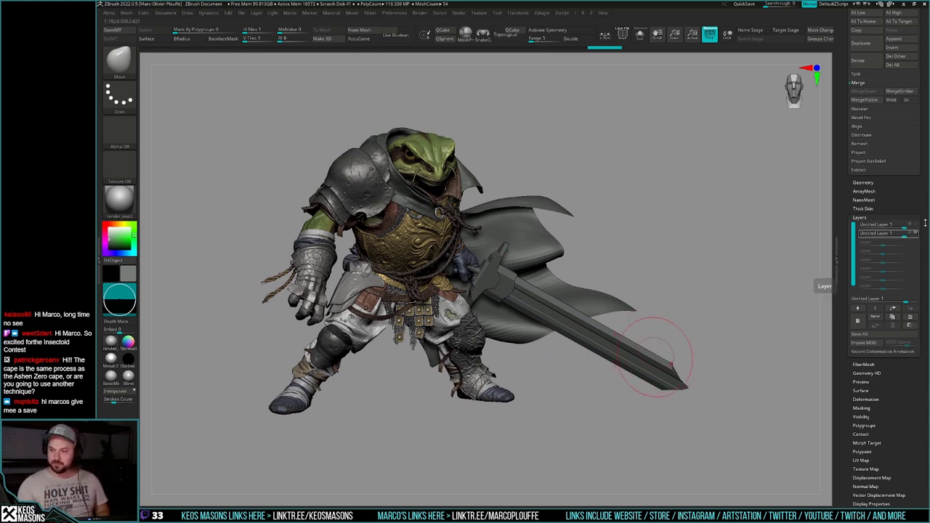
Step: Select the cape subtool and view it on its own before showing the whole character again
{"action": "left_click_drag", "start_coordinate": [915, 201], "coordinate": [904, 293]}
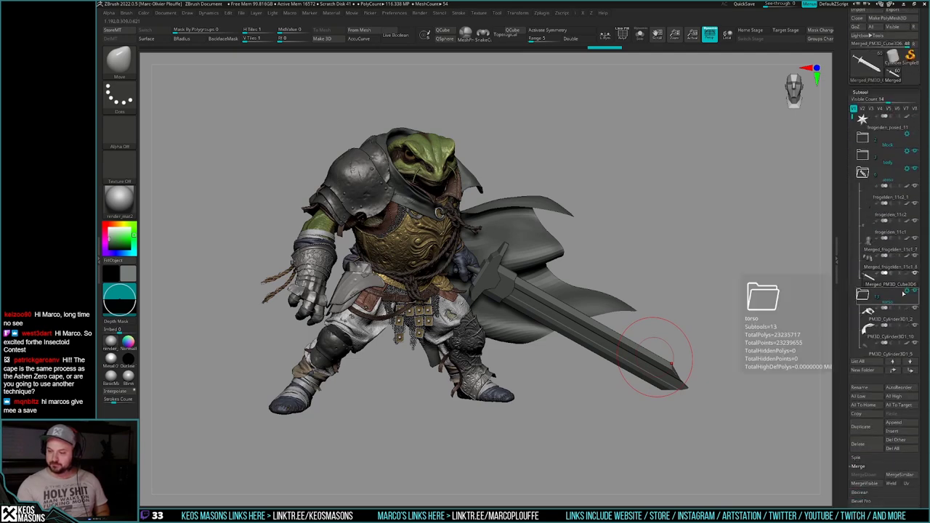
{"action": "left_click", "coordinate": [869, 331]}
{"action": "key", "text": "alt+s"}
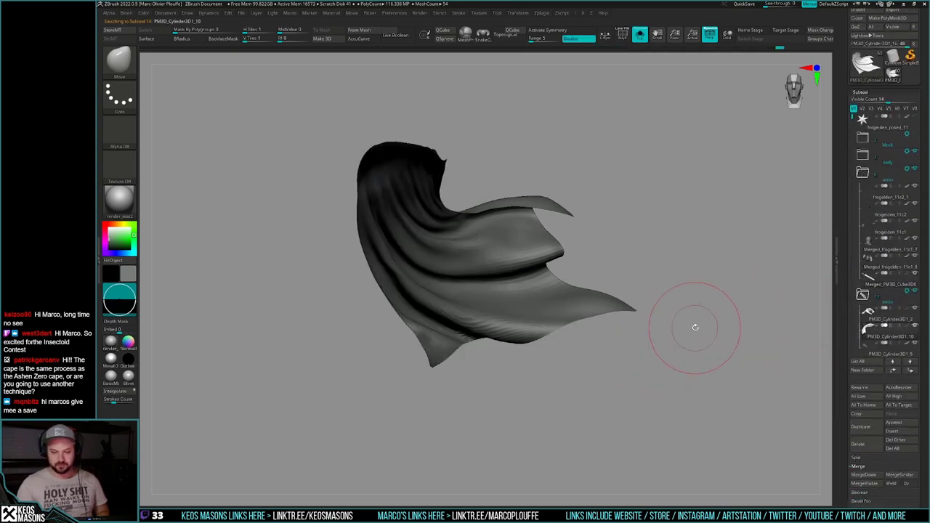
{"action": "right_click_drag", "start_coordinate": [704, 326], "coordinate": [719, 315], "text": "alt"}
{"action": "key", "text": "alt+s"}
Step: Choose the Standard brush, view the cape from the character's side and add a second sculpt layer to it
{"action": "key", "text": "space"}
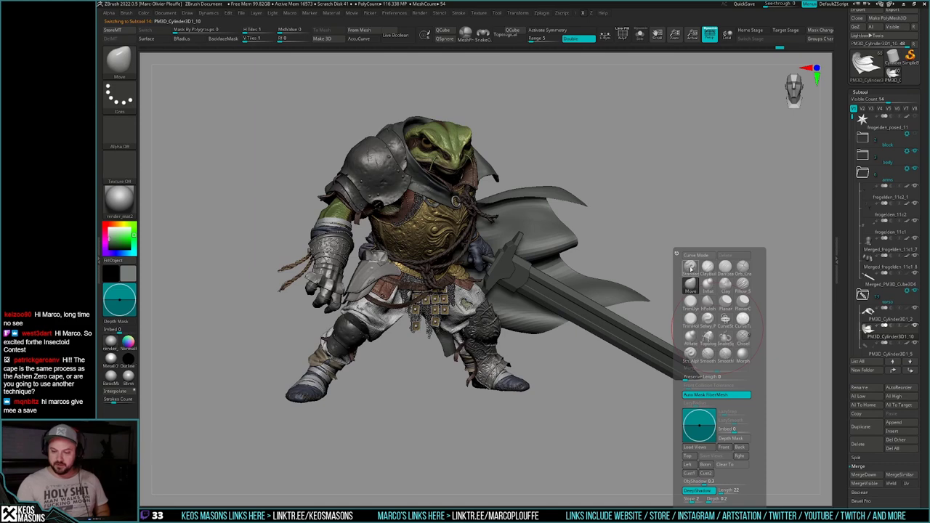
{"action": "left_click", "coordinate": [691, 269]}
{"action": "mouse_move", "coordinate": [714, 287]}
{"action": "left_mouse_down"}
{"action": "mouse_move", "coordinate": [715, 306]}
{"action": "mouse_move", "coordinate": [745, 292]}
{"action": "mouse_move", "coordinate": [605, 283]}
{"action": "mouse_move", "coordinate": [584, 263]}
{"action": "mouse_move", "coordinate": [679, 216]}
{"action": "mouse_move", "coordinate": [623, 287]}
{"action": "mouse_move", "coordinate": [635, 227]}
{"action": "left_mouse_up"}
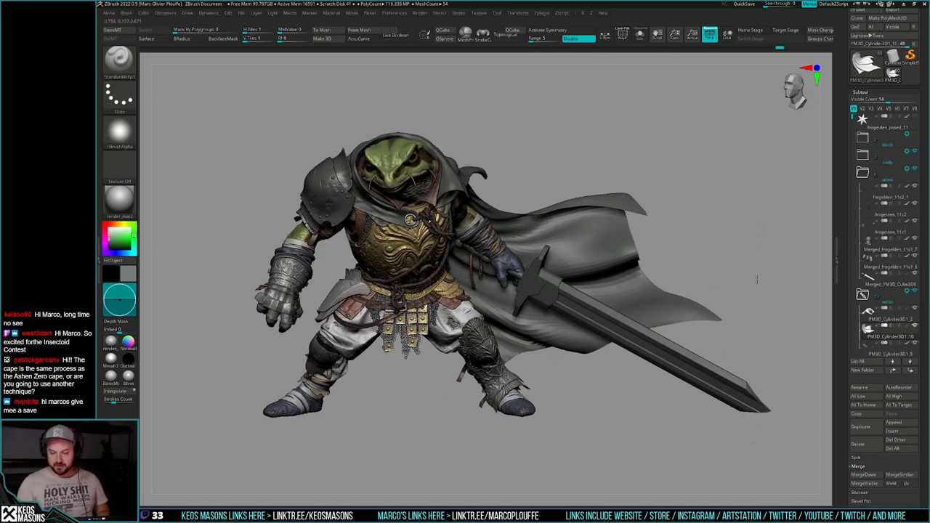
{"action": "mouse_move", "coordinate": [757, 280]}
{"action": "left_mouse_down"}
{"action": "mouse_move", "coordinate": [758, 269]}
{"action": "mouse_move", "coordinate": [728, 318]}
{"action": "mouse_move", "coordinate": [747, 287]}
{"action": "mouse_move", "coordinate": [728, 291]}
{"action": "mouse_move", "coordinate": [745, 294]}
{"action": "left_mouse_up"}
{"action": "left_click_drag", "start_coordinate": [852, 416], "coordinate": [853, 289]}
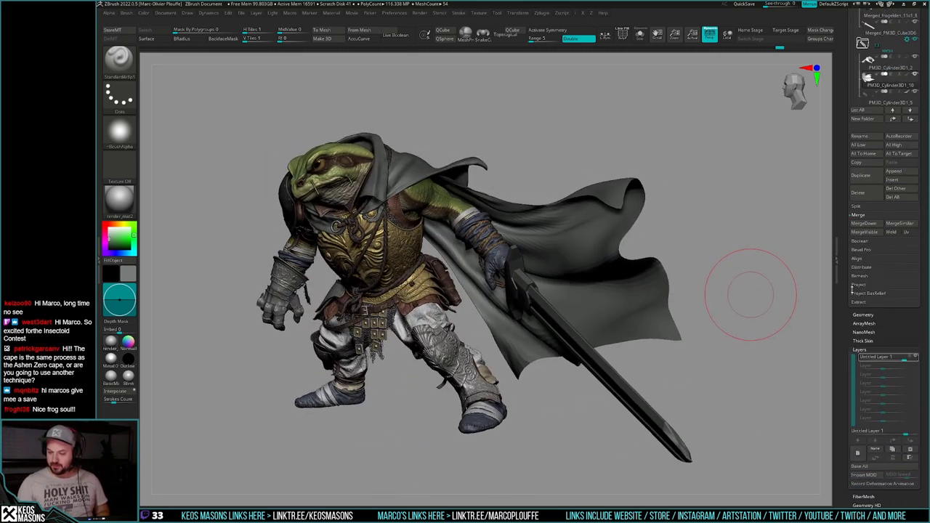
{"action": "left_click", "coordinate": [858, 453]}
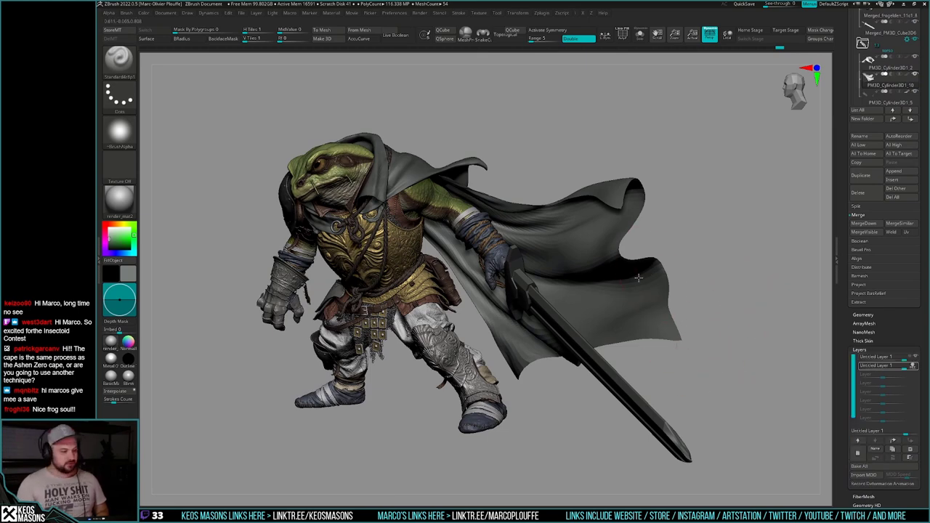
{"action": "left_click_drag", "start_coordinate": [638, 278], "coordinate": [696, 293]}
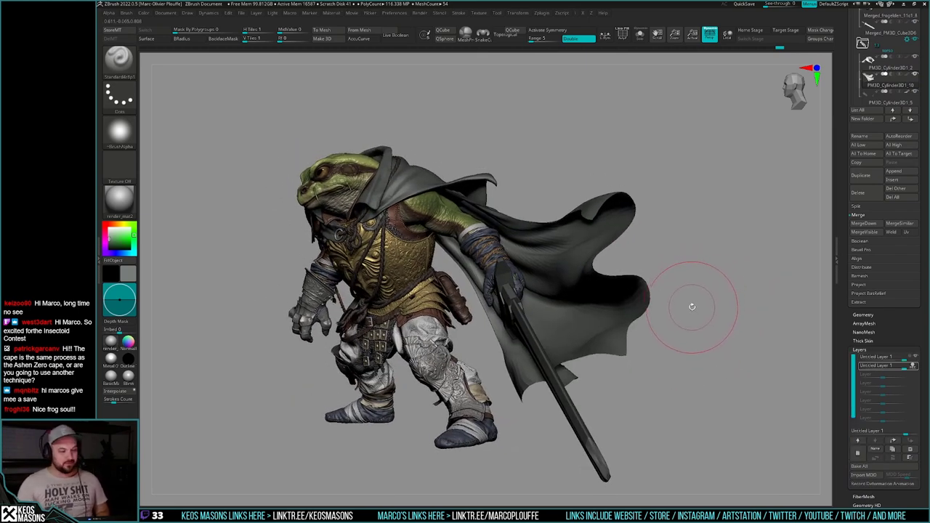
Step: Switch to the Move brush and nudge the cape's upper trailing fold from the side
{"action": "key", "text": "b"}
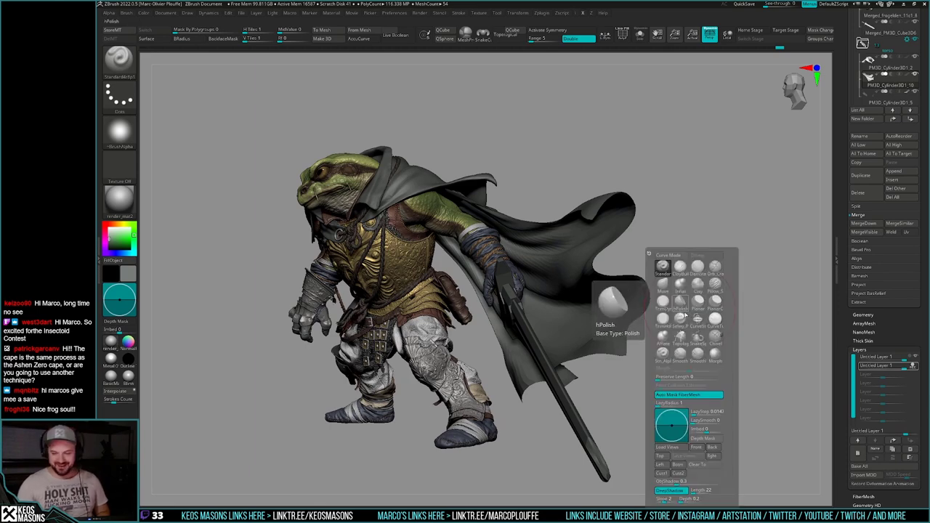
{"action": "left_click", "coordinate": [663, 286]}
{"action": "key", "text": "space"}
{"action": "left_click_drag", "start_coordinate": [610, 243], "coordinate": [608, 240]}
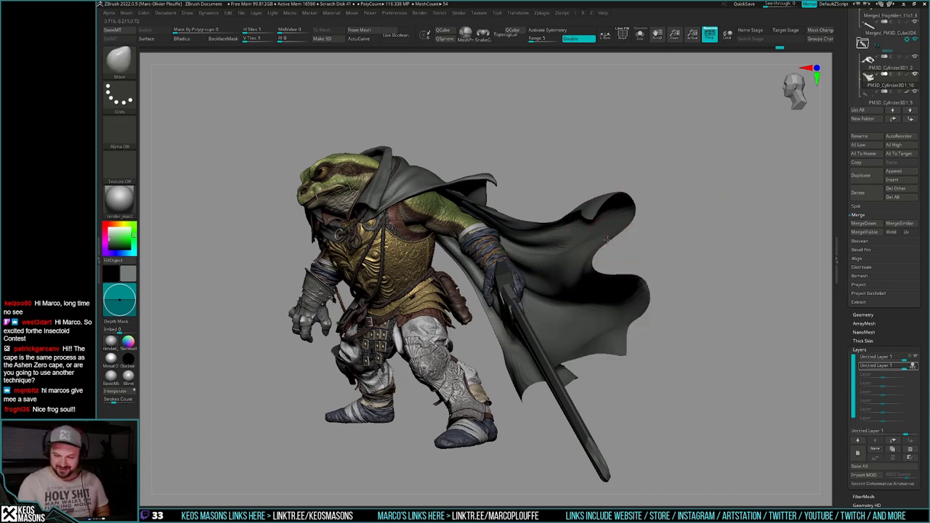
Step: Isolate the cape and reshape its curled trailing folds with the Move brush, looking at the trailing end edge-on
{"action": "left_click_drag", "start_coordinate": [672, 244], "coordinate": [640, 268]}
{"action": "key", "text": "alt+s"}
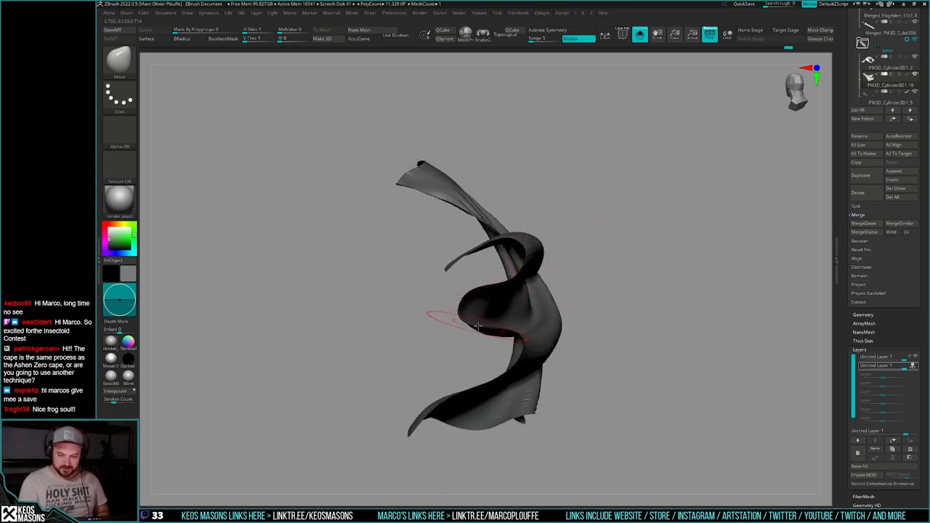
{"action": "right_click_drag", "start_coordinate": [480, 331], "coordinate": [502, 306]}
{"action": "left_click_drag", "start_coordinate": [502, 306], "coordinate": [535, 305]}
{"action": "right_click_drag", "start_coordinate": [535, 305], "coordinate": [522, 329]}
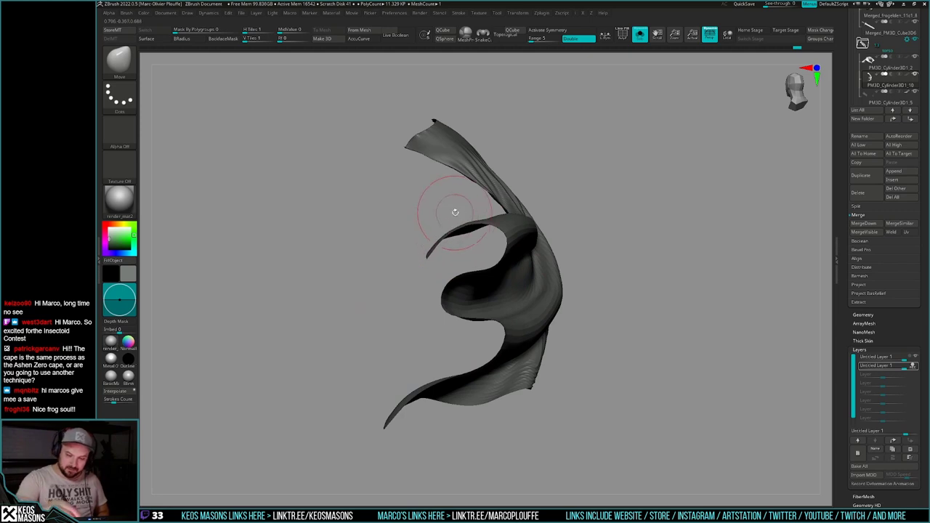
Step: Examine the isolated cape's curled trailing folds edge-on, from a three-quarter angle and from the opposite side
{"action": "right_click_drag", "start_coordinate": [466, 215], "coordinate": [628, 216]}
{"action": "mouse_move", "coordinate": [655, 284]}
{"action": "right_mouse_down"}
{"action": "mouse_move", "coordinate": [594, 316]}
{"action": "mouse_move", "coordinate": [505, 335]}
{"action": "mouse_move", "coordinate": [555, 309]}
{"action": "right_mouse_up"}
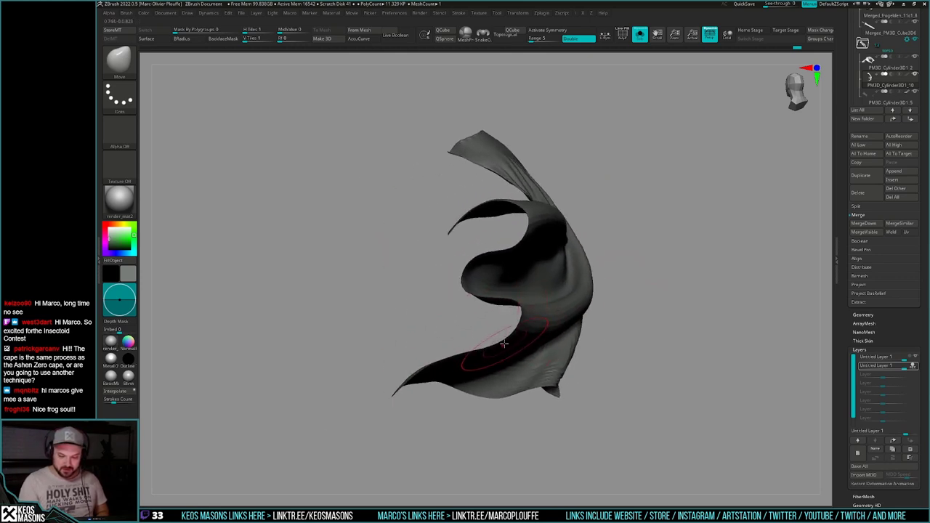
{"action": "right_click_drag", "start_coordinate": [465, 355], "coordinate": [456, 352]}
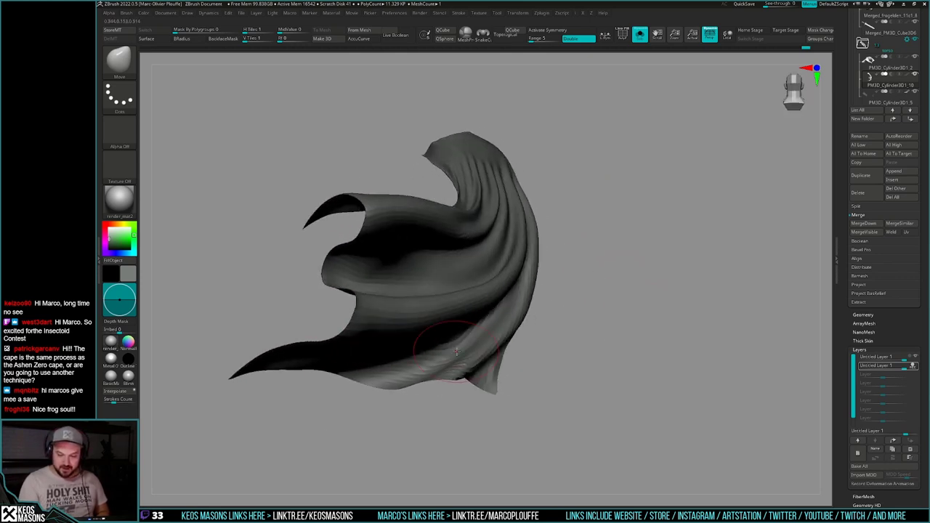
{"action": "mouse_move", "coordinate": [376, 315]}
{"action": "right_mouse_down", "text": "alt"}
{"action": "mouse_move", "coordinate": [579, 320]}
{"action": "mouse_move", "coordinate": [531, 324]}
{"action": "mouse_move", "coordinate": [560, 307]}
{"action": "right_mouse_up", "text": "alt"}
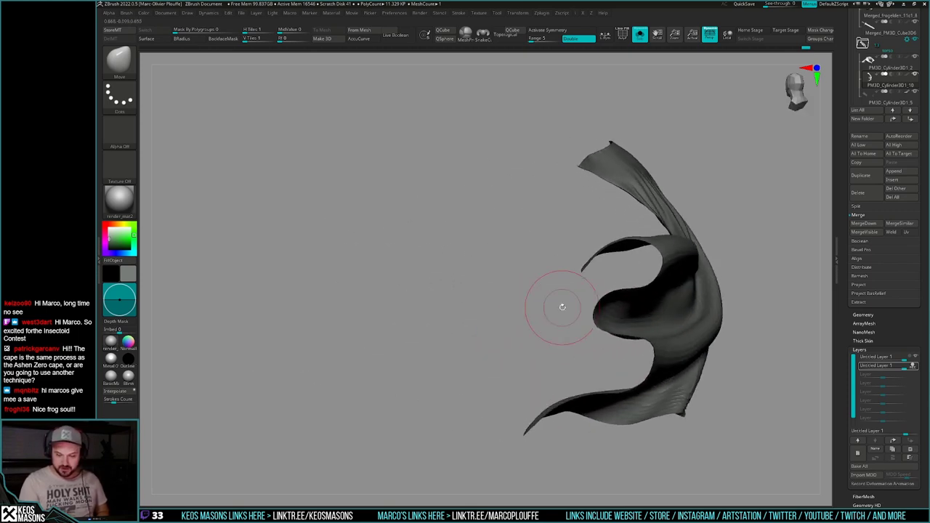
{"action": "key", "text": "space"}
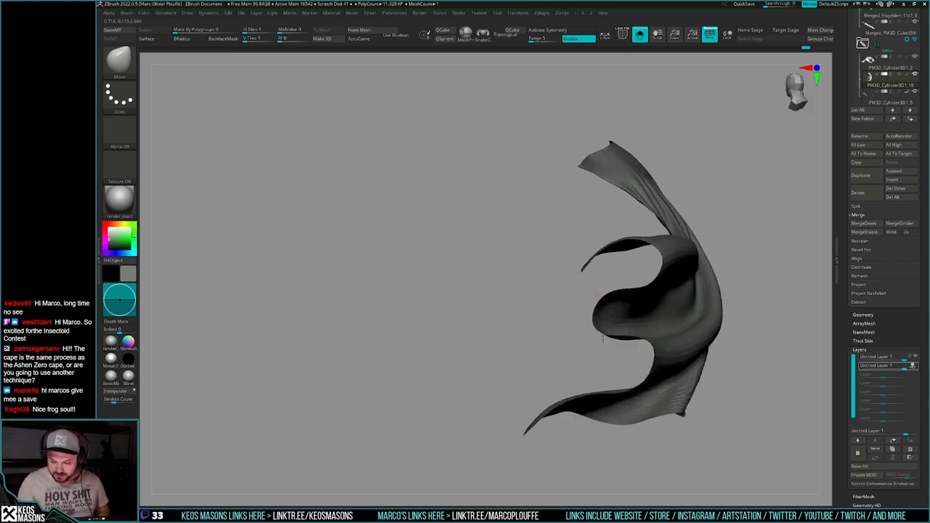
{"action": "right_click_drag", "start_coordinate": [602, 339], "coordinate": [598, 342]}
{"action": "mouse_move", "coordinate": [538, 382]}
{"action": "right_mouse_down", "text": "alt"}
{"action": "mouse_move", "coordinate": [565, 314]}
{"action": "mouse_move", "coordinate": [654, 342]}
{"action": "mouse_move", "coordinate": [679, 339]}
{"action": "mouse_move", "coordinate": [687, 355]}
{"action": "mouse_move", "coordinate": [697, 332]}
{"action": "mouse_move", "coordinate": [668, 298]}
{"action": "right_mouse_up", "text": "alt"}
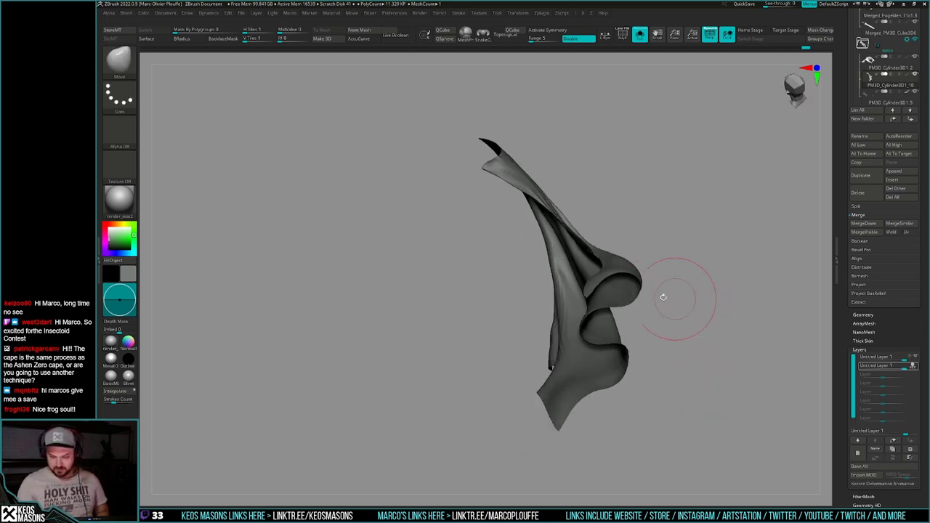
Step: Reshape the two curled folds on the cape's opposite side with the Move brush, working from several angles
{"action": "key", "text": "space"}
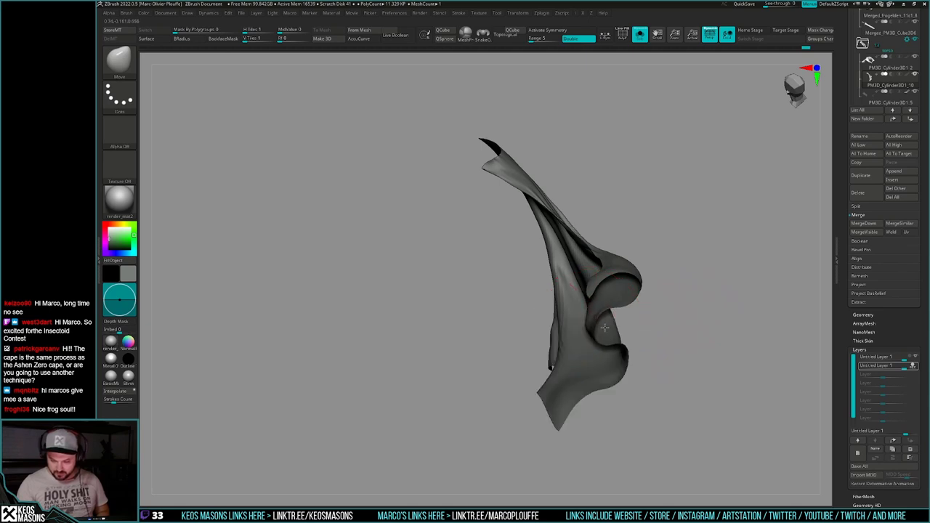
{"action": "key", "text": "space"}
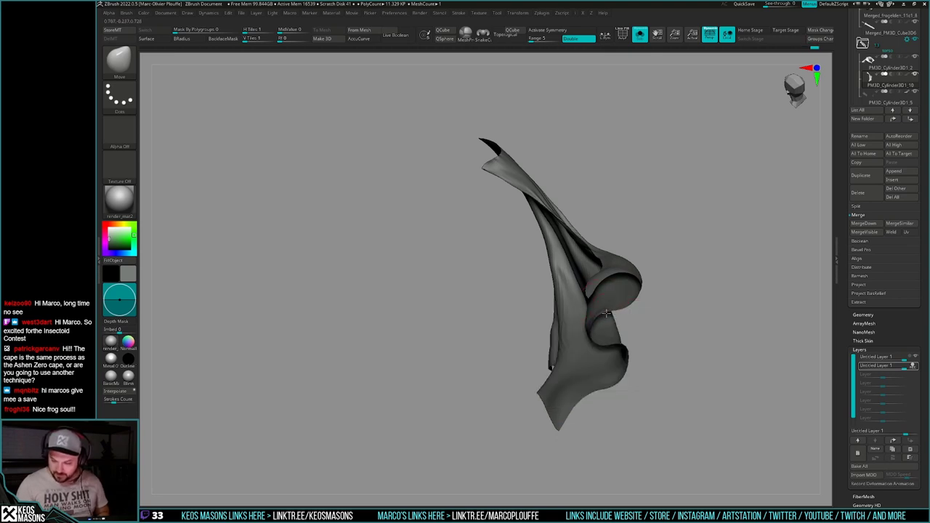
{"action": "right_click_drag", "start_coordinate": [607, 314], "coordinate": [629, 283]}
{"action": "right_click_drag", "start_coordinate": [739, 282], "coordinate": [676, 294]}
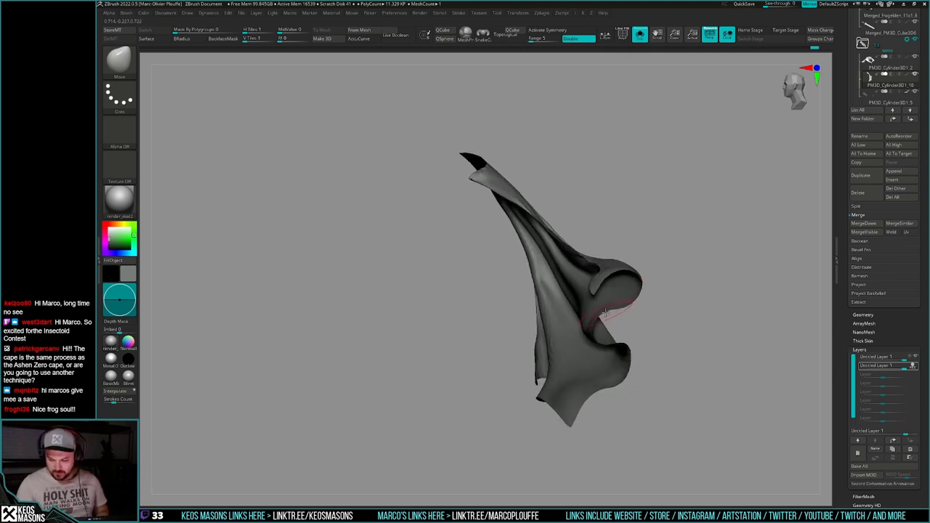
{"action": "mouse_move", "coordinate": [606, 313]}
{"action": "right_mouse_down"}
{"action": "mouse_move", "coordinate": [741, 297]}
{"action": "mouse_move", "coordinate": [709, 301]}
{"action": "mouse_move", "coordinate": [689, 325]}
{"action": "mouse_move", "coordinate": [704, 293]}
{"action": "right_mouse_up"}
{"action": "key", "text": "space"}
{"action": "left_click_drag", "start_coordinate": [621, 351], "coordinate": [590, 359]}
{"action": "right_click_drag", "start_coordinate": [590, 359], "coordinate": [627, 348]}
{"action": "right_click_drag", "start_coordinate": [720, 328], "coordinate": [717, 314]}
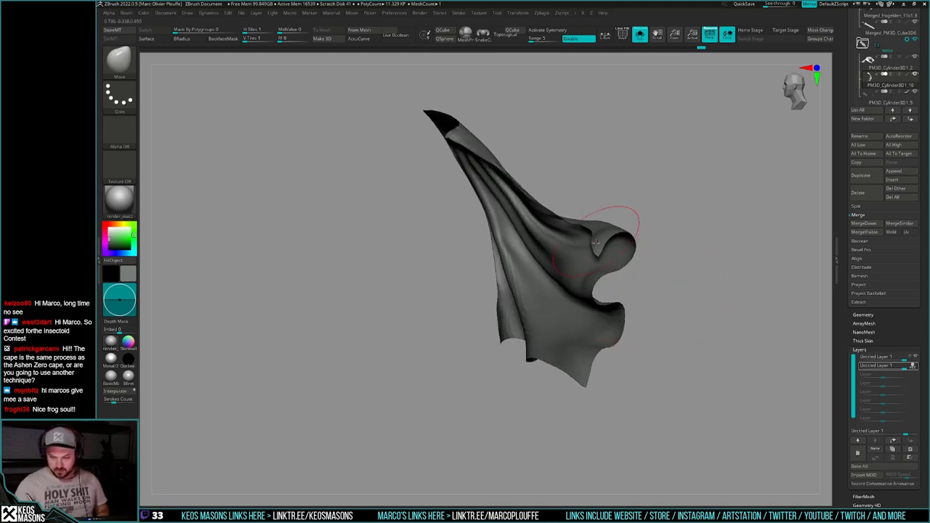
{"action": "mouse_move", "coordinate": [605, 241]}
{"action": "right_mouse_down"}
{"action": "mouse_move", "coordinate": [623, 235]}
{"action": "mouse_move", "coordinate": [589, 240]}
{"action": "mouse_move", "coordinate": [606, 227]}
{"action": "mouse_move", "coordinate": [706, 249]}
{"action": "mouse_move", "coordinate": [720, 315]}
{"action": "mouse_move", "coordinate": [723, 288]}
{"action": "mouse_move", "coordinate": [604, 256]}
{"action": "mouse_move", "coordinate": [665, 324]}
{"action": "right_mouse_up"}
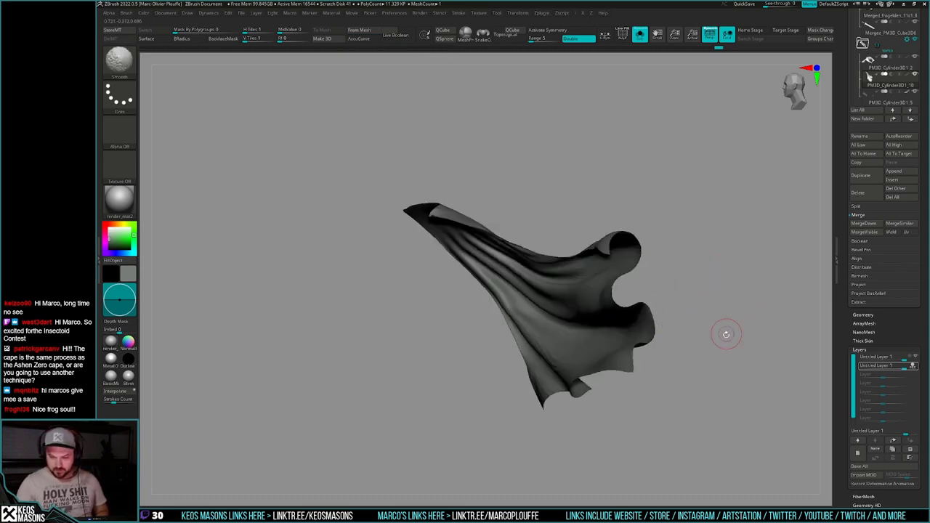
Step: Reshape the free vertical edge near the cape's lower corner with the Move brush
{"action": "mouse_move", "coordinate": [727, 335]}
{"action": "right_mouse_down"}
{"action": "mouse_move", "coordinate": [709, 337]}
{"action": "mouse_move", "coordinate": [751, 337]}
{"action": "mouse_move", "coordinate": [665, 370]}
{"action": "mouse_move", "coordinate": [709, 347]}
{"action": "right_mouse_up"}
{"action": "mouse_move", "coordinate": [488, 425]}
{"action": "right_mouse_down"}
{"action": "mouse_move", "coordinate": [435, 440]}
{"action": "mouse_move", "coordinate": [549, 353]}
{"action": "mouse_move", "coordinate": [550, 370]}
{"action": "mouse_move", "coordinate": [541, 320]}
{"action": "mouse_move", "coordinate": [538, 329]}
{"action": "mouse_move", "coordinate": [565, 311]}
{"action": "mouse_move", "coordinate": [538, 313]}
{"action": "mouse_move", "coordinate": [534, 301]}
{"action": "mouse_move", "coordinate": [556, 285]}
{"action": "mouse_move", "coordinate": [508, 309]}
{"action": "mouse_move", "coordinate": [538, 278]}
{"action": "mouse_move", "coordinate": [509, 393]}
{"action": "mouse_move", "coordinate": [552, 310]}
{"action": "mouse_move", "coordinate": [617, 267]}
{"action": "right_mouse_up"}
{"action": "key", "text": "shift+f"}
{"action": "key", "text": "shift+f"}
{"action": "key", "text": "space"}
{"action": "mouse_move", "coordinate": [558, 353]}
{"action": "right_mouse_down"}
{"action": "mouse_move", "coordinate": [512, 262]}
{"action": "mouse_move", "coordinate": [510, 296]}
{"action": "mouse_move", "coordinate": [488, 305]}
{"action": "mouse_move", "coordinate": [520, 290]}
{"action": "mouse_move", "coordinate": [523, 328]}
{"action": "mouse_move", "coordinate": [506, 333]}
{"action": "right_mouse_up"}
{"action": "key", "text": "space"}
{"action": "left_click_drag", "start_coordinate": [507, 334], "coordinate": [511, 334]}
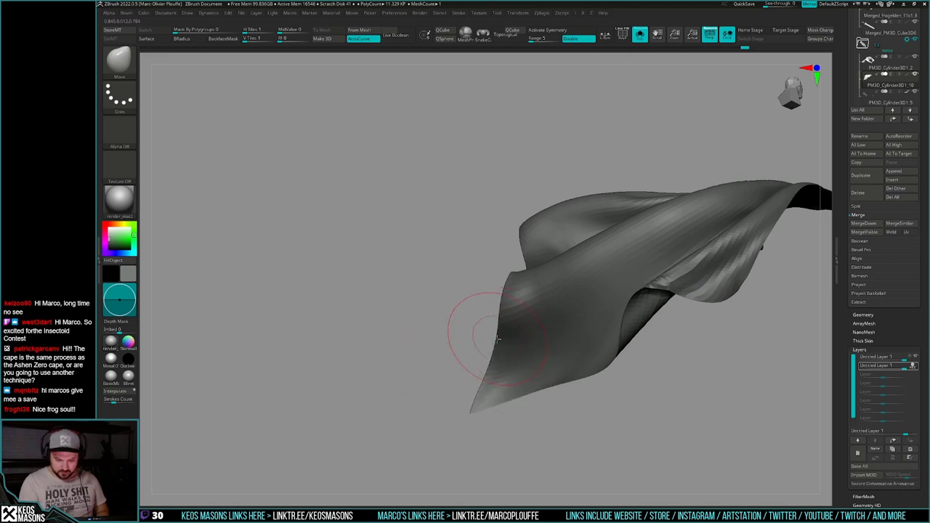
Step: Pull the rim at the tip of the cape's upper flap with the Move brush
{"action": "mouse_move", "coordinate": [493, 357]}
{"action": "right_mouse_down"}
{"action": "mouse_move", "coordinate": [517, 330]}
{"action": "mouse_move", "coordinate": [527, 394]}
{"action": "mouse_move", "coordinate": [533, 346]}
{"action": "right_mouse_up"}
{"action": "mouse_move", "coordinate": [520, 250]}
{"action": "right_mouse_down"}
{"action": "mouse_move", "coordinate": [524, 282]}
{"action": "mouse_move", "coordinate": [517, 238]}
{"action": "mouse_move", "coordinate": [521, 262]}
{"action": "mouse_move", "coordinate": [517, 255]}
{"action": "mouse_move", "coordinate": [536, 274]}
{"action": "mouse_move", "coordinate": [598, 266]}
{"action": "right_mouse_up"}
{"action": "mouse_move", "coordinate": [631, 311]}
{"action": "right_mouse_down"}
{"action": "mouse_move", "coordinate": [614, 309]}
{"action": "mouse_move", "coordinate": [637, 300]}
{"action": "right_mouse_up"}
{"action": "key", "text": "space"}
{"action": "left_click_drag", "start_coordinate": [538, 234], "coordinate": [527, 234]}
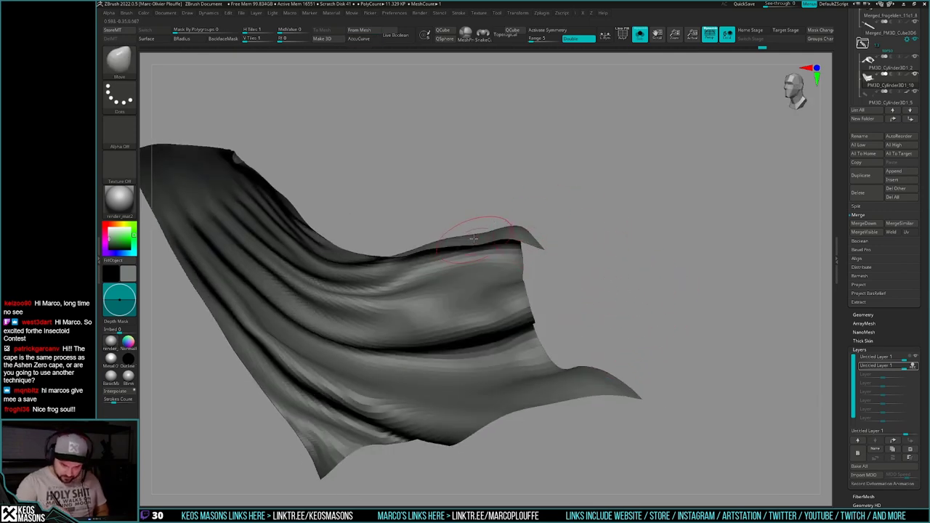
Step: Refine the sweep of the cape's upper border between the shoulder and the flap tip
{"action": "mouse_move", "coordinate": [474, 239]}
{"action": "right_mouse_down"}
{"action": "mouse_move", "coordinate": [564, 214]}
{"action": "mouse_move", "coordinate": [481, 234]}
{"action": "right_mouse_up"}
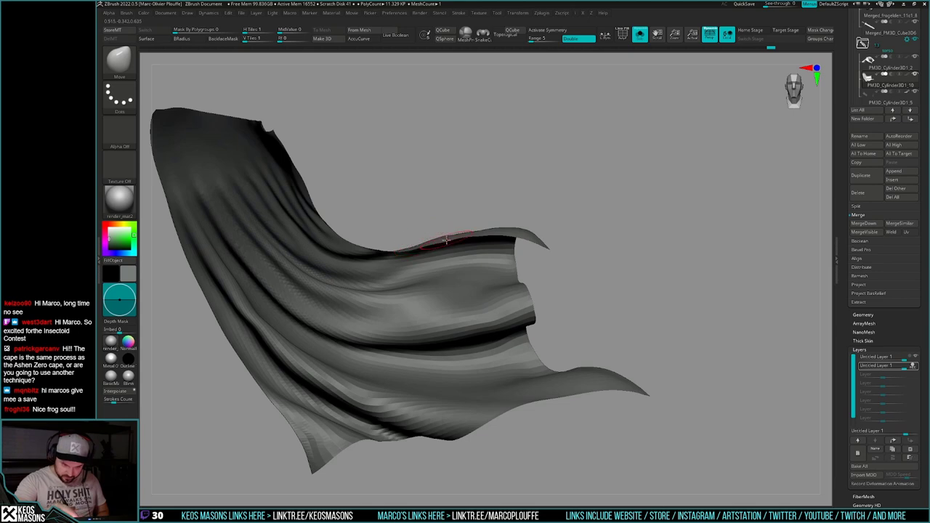
{"action": "right_click_drag", "start_coordinate": [493, 239], "coordinate": [500, 232], "text": "ctrl"}
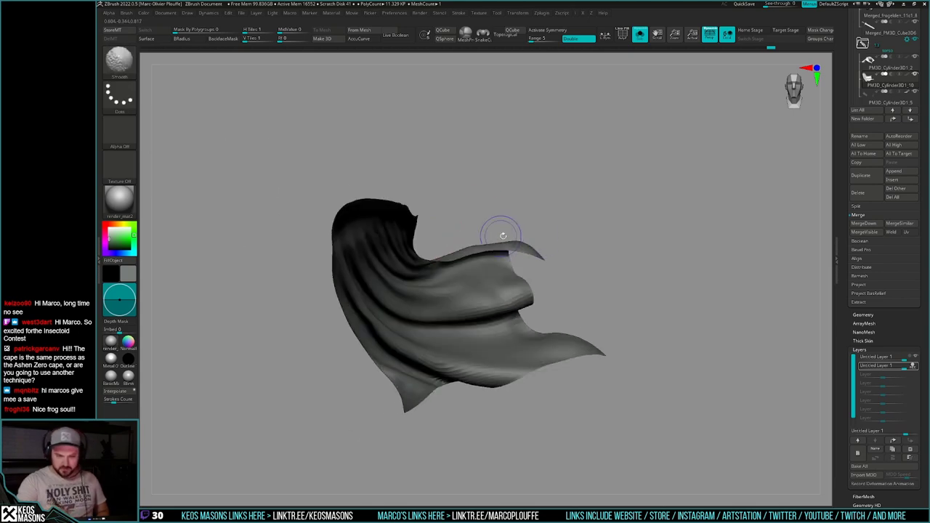
{"action": "right_click_drag", "start_coordinate": [663, 302], "coordinate": [665, 324], "text": "alt"}
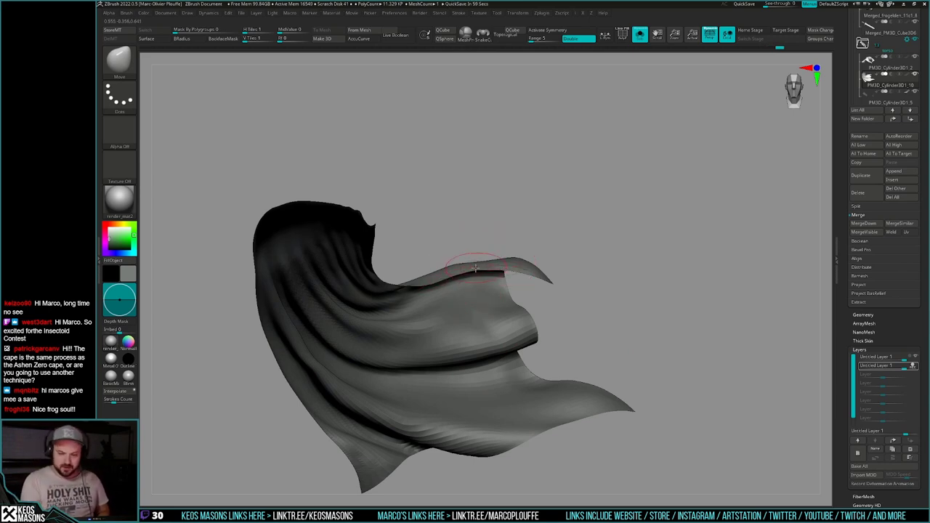
{"action": "right_click_drag", "start_coordinate": [626, 259], "coordinate": [673, 289]}
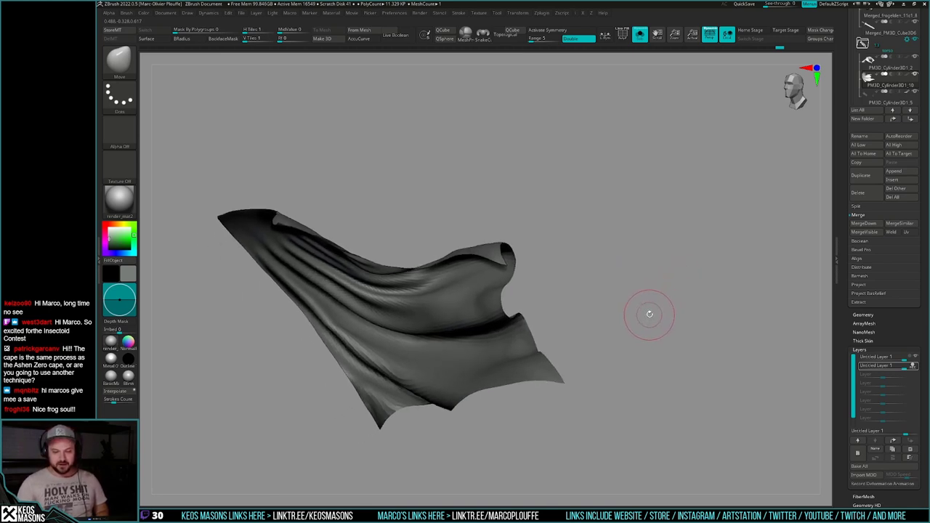
{"action": "left_click_drag", "start_coordinate": [638, 292], "coordinate": [583, 298]}
{"action": "mouse_move", "coordinate": [582, 297]}
{"action": "right_mouse_down"}
{"action": "mouse_move", "coordinate": [560, 373]}
{"action": "mouse_move", "coordinate": [562, 304]}
{"action": "mouse_move", "coordinate": [586, 303]}
{"action": "mouse_move", "coordinate": [593, 286]}
{"action": "mouse_move", "coordinate": [644, 266]}
{"action": "mouse_move", "coordinate": [691, 297]}
{"action": "right_mouse_up"}
Step: Switch to the ClayBuildup brush and build up volume on the cape's upper flap
{"action": "key", "text": "space"}
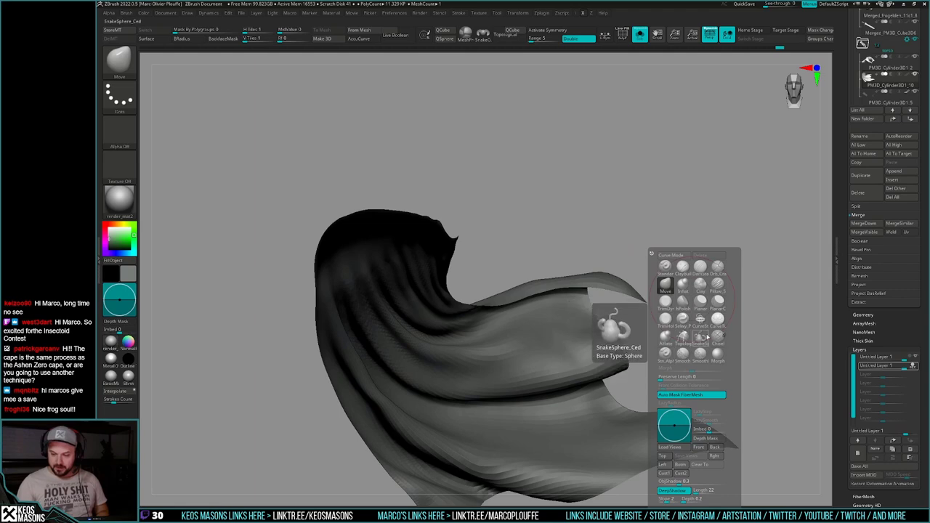
{"action": "left_click", "coordinate": [700, 353]}
{"action": "left_click", "coordinate": [714, 372]}
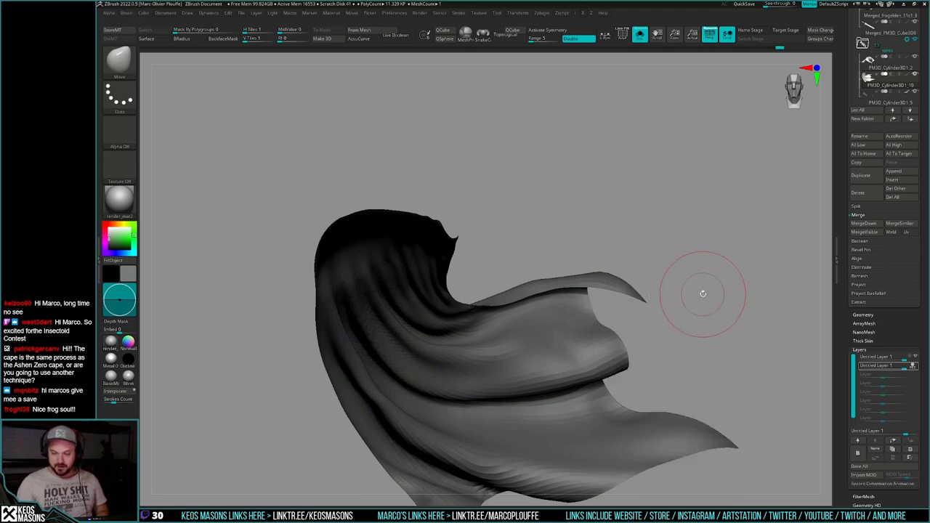
{"action": "right_click_drag", "start_coordinate": [560, 272], "coordinate": [567, 292]}
{"action": "left_click", "coordinate": [592, 273]}
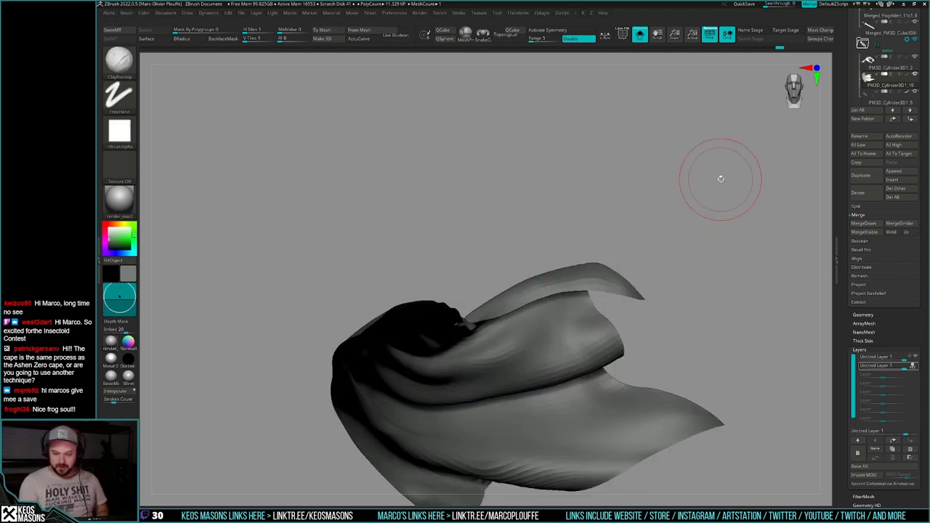
{"action": "mouse_move", "coordinate": [720, 179]}
{"action": "left_mouse_down"}
{"action": "mouse_move", "coordinate": [621, 284]}
{"action": "mouse_move", "coordinate": [613, 306]}
{"action": "mouse_move", "coordinate": [633, 317]}
{"action": "mouse_move", "coordinate": [650, 290]}
{"action": "mouse_move", "coordinate": [660, 212]}
{"action": "left_mouse_up"}
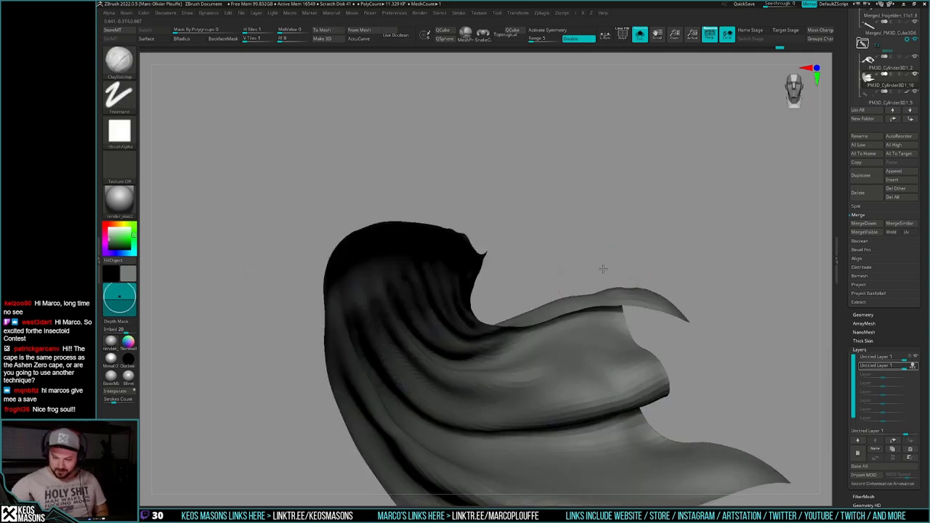
{"action": "left_click_drag", "start_coordinate": [564, 274], "coordinate": [589, 276]}
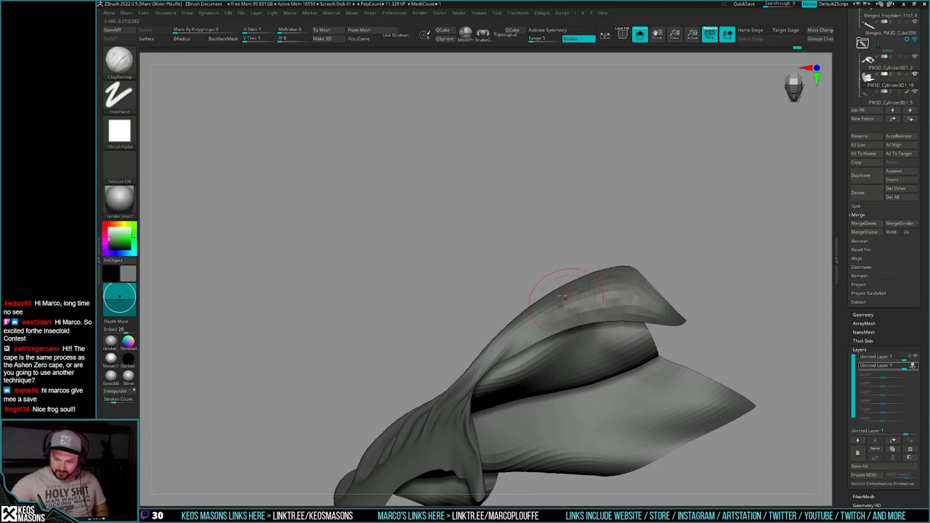
Step: Add more ClayBuildup strokes along the upper flap and smooth them toward its tip
{"action": "mouse_move", "coordinate": [521, 309]}
{"action": "left_mouse_down"}
{"action": "mouse_move", "coordinate": [519, 277]}
{"action": "mouse_move", "coordinate": [574, 250]}
{"action": "left_mouse_up"}
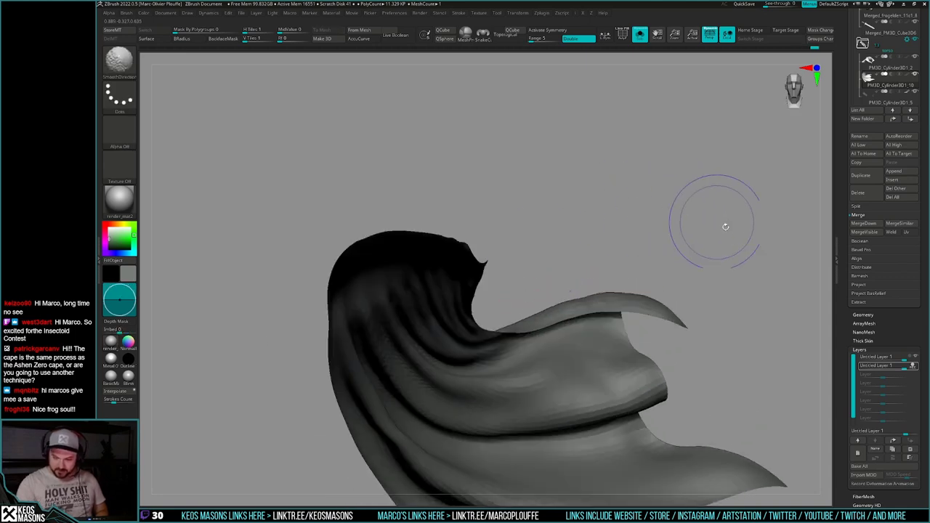
{"action": "left_click_drag", "start_coordinate": [509, 240], "coordinate": [465, 333]}
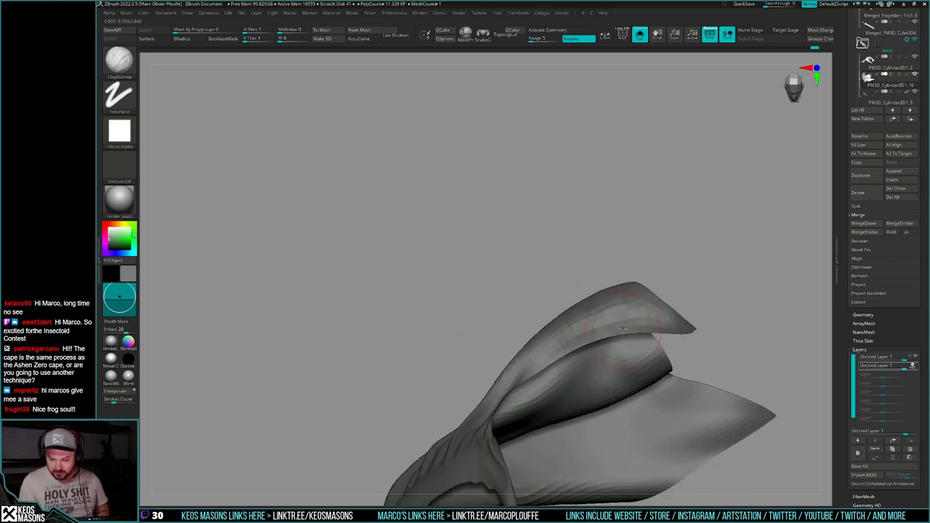
{"action": "left_click_drag", "start_coordinate": [552, 251], "coordinate": [634, 323]}
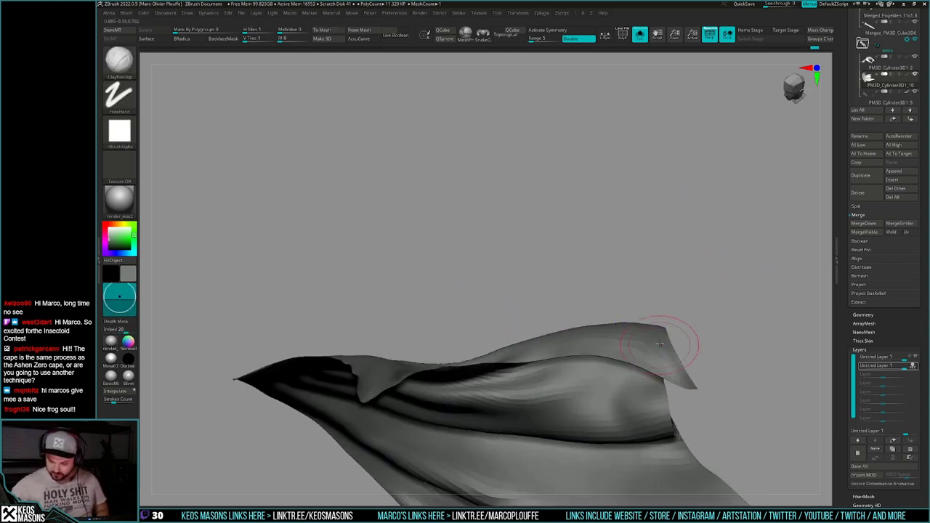
{"action": "left_click_drag", "start_coordinate": [694, 308], "coordinate": [644, 291]}
Step: Check the cape's wireframe and smooth the upper flap and its outer side with directional smoothing
{"action": "key", "text": "shift+f"}
{"action": "key", "text": "shift+f"}
{"action": "mouse_move", "coordinate": [640, 336]}
{"action": "left_mouse_down", "text": "shift"}
{"action": "mouse_move", "coordinate": [592, 313]}
{"action": "mouse_move", "coordinate": [611, 326]}
{"action": "mouse_move", "coordinate": [592, 327]}
{"action": "mouse_move", "coordinate": [657, 321]}
{"action": "mouse_move", "coordinate": [639, 313]}
{"action": "left_mouse_up", "text": "shift"}
{"action": "left_click_drag", "start_coordinate": [603, 372], "coordinate": [582, 369], "text": "shift"}
{"action": "left_click_drag", "start_coordinate": [574, 305], "coordinate": [629, 354]}
{"action": "right_click_drag", "start_coordinate": [630, 354], "coordinate": [585, 311]}
{"action": "left_click_drag", "start_coordinate": [577, 312], "coordinate": [516, 319], "text": "shift"}
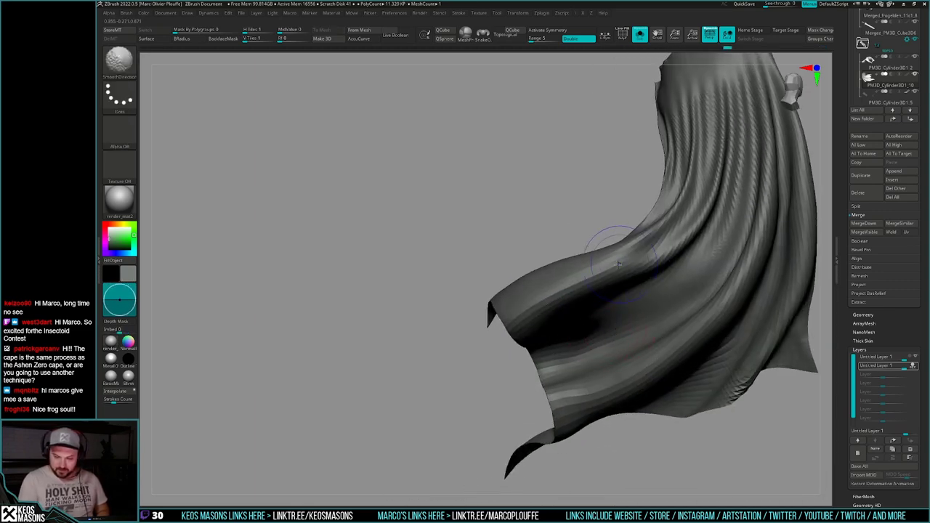
Step: Build up clay on the inner face of the cape's upper fold, near its free edge
{"action": "right_click_drag", "start_coordinate": [557, 322], "coordinate": [566, 285]}
{"action": "mouse_move", "coordinate": [656, 295]}
{"action": "right_mouse_down"}
{"action": "mouse_move", "coordinate": [631, 282]}
{"action": "mouse_move", "coordinate": [605, 321]}
{"action": "mouse_move", "coordinate": [671, 273]}
{"action": "mouse_move", "coordinate": [654, 294]}
{"action": "mouse_move", "coordinate": [666, 309]}
{"action": "mouse_move", "coordinate": [658, 287]}
{"action": "mouse_move", "coordinate": [726, 297]}
{"action": "mouse_move", "coordinate": [698, 300]}
{"action": "right_mouse_up"}
{"action": "left_click_drag", "start_coordinate": [698, 300], "coordinate": [719, 298]}
{"action": "right_click_drag", "start_coordinate": [569, 289], "coordinate": [469, 344]}
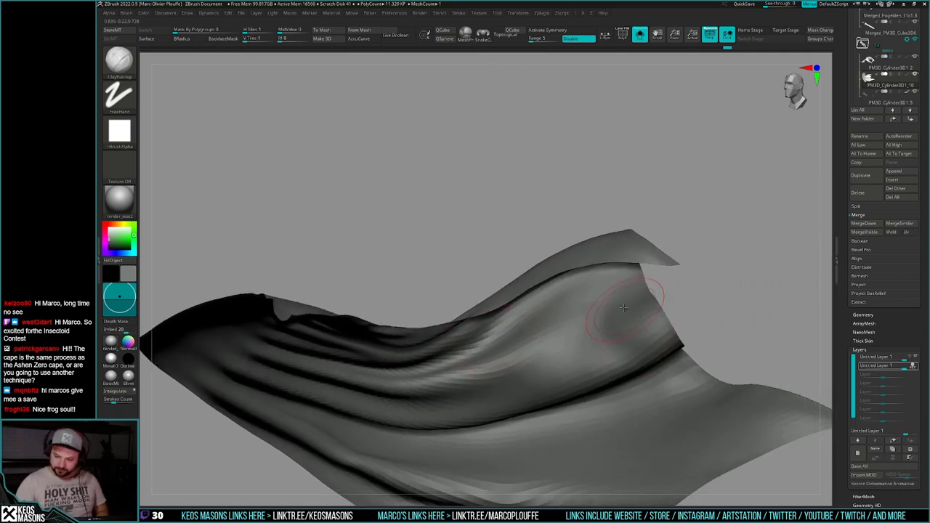
{"action": "left_click_drag", "start_coordinate": [560, 347], "coordinate": [556, 367]}
{"action": "mouse_move", "coordinate": [555, 367]}
{"action": "right_mouse_down"}
{"action": "mouse_move", "coordinate": [512, 389]}
{"action": "mouse_move", "coordinate": [610, 325]}
{"action": "right_mouse_up"}
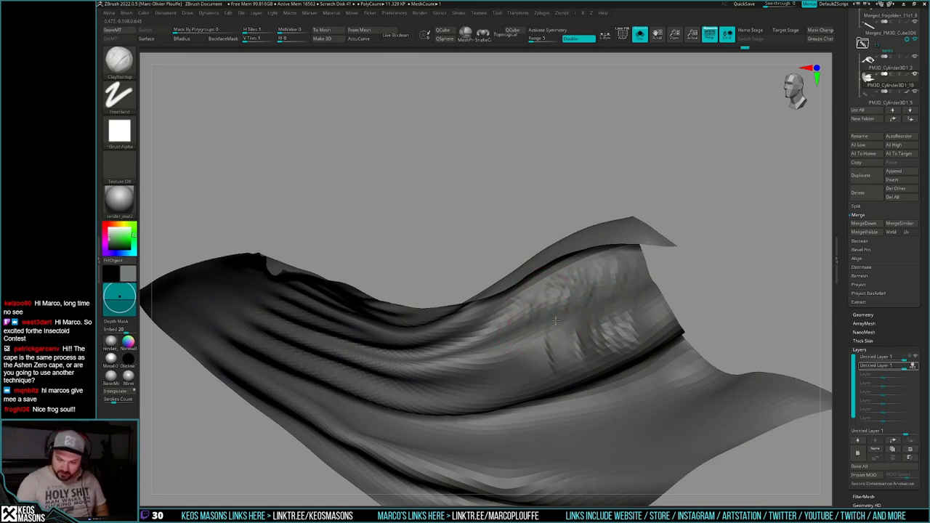
{"action": "right_click_drag", "start_coordinate": [555, 321], "coordinate": [596, 289]}
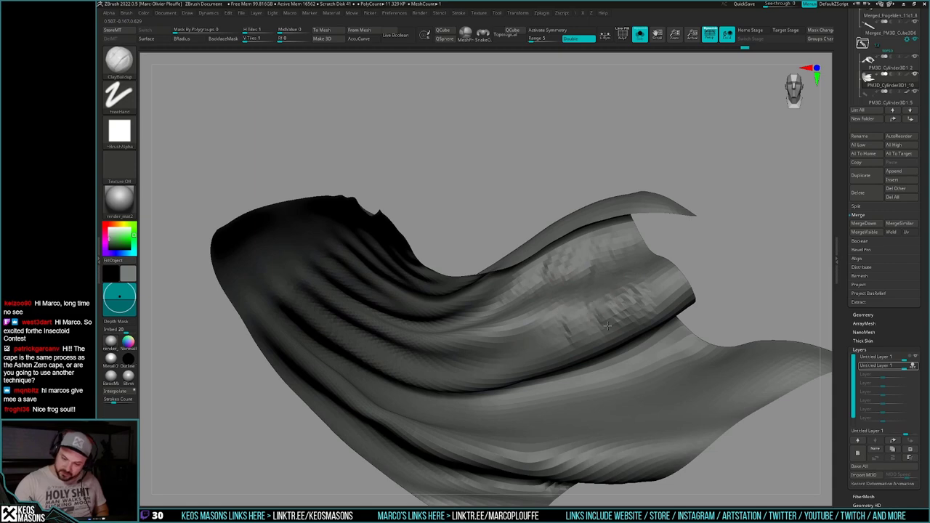
Step: Smooth the rough clay strokes on the inner face of the upper fold
{"action": "left_click_drag", "start_coordinate": [608, 295], "coordinate": [559, 320], "text": "shift"}
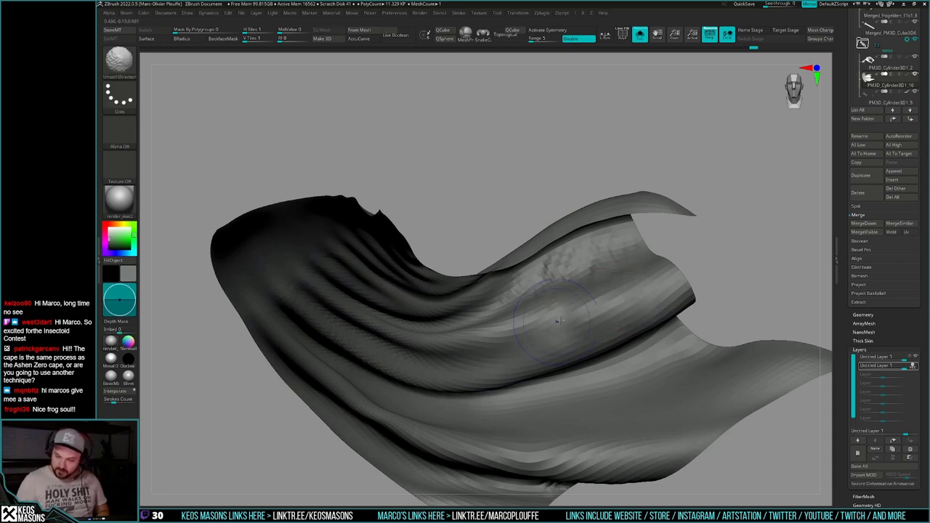
{"action": "right_click_drag", "start_coordinate": [619, 268], "coordinate": [622, 259]}
{"action": "left_click_drag", "start_coordinate": [634, 253], "coordinate": [609, 276], "text": "shift"}
Step: Layer more clay beneath the upper flap's rim and along the fold, smoothing the lower strokes
{"action": "mouse_move", "coordinate": [605, 274]}
{"action": "right_mouse_down"}
{"action": "mouse_move", "coordinate": [596, 288]}
{"action": "mouse_move", "coordinate": [558, 271]}
{"action": "right_mouse_up"}
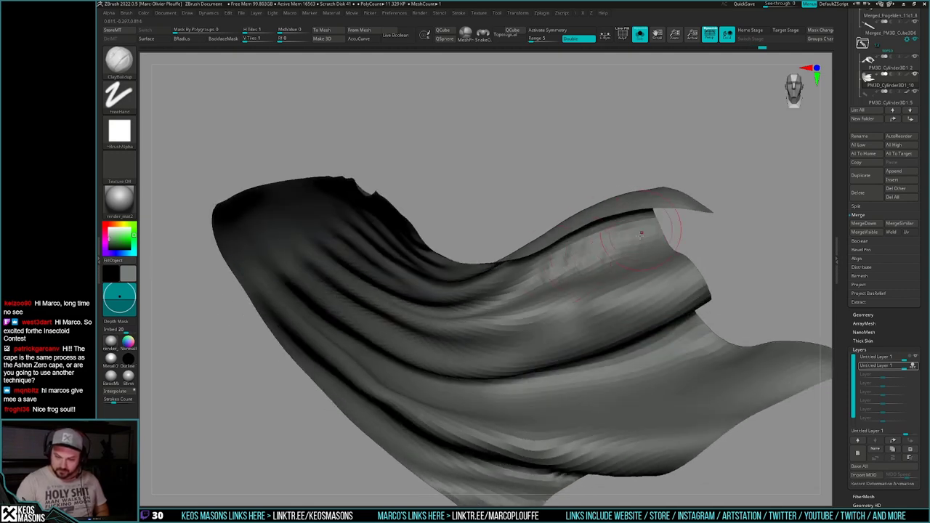
{"action": "left_click_drag", "start_coordinate": [641, 233], "coordinate": [647, 230]}
{"action": "right_click_drag", "start_coordinate": [605, 282], "coordinate": [583, 320]}
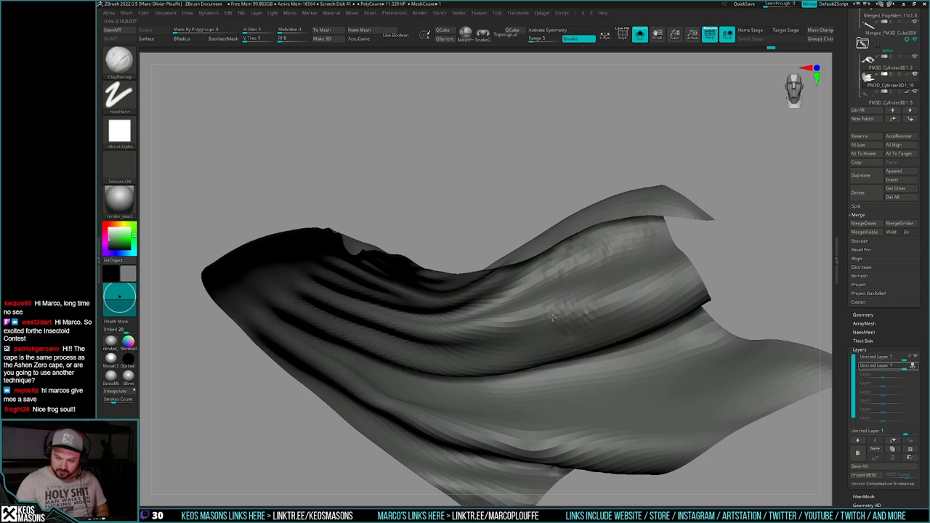
{"action": "key", "text": "shift"}
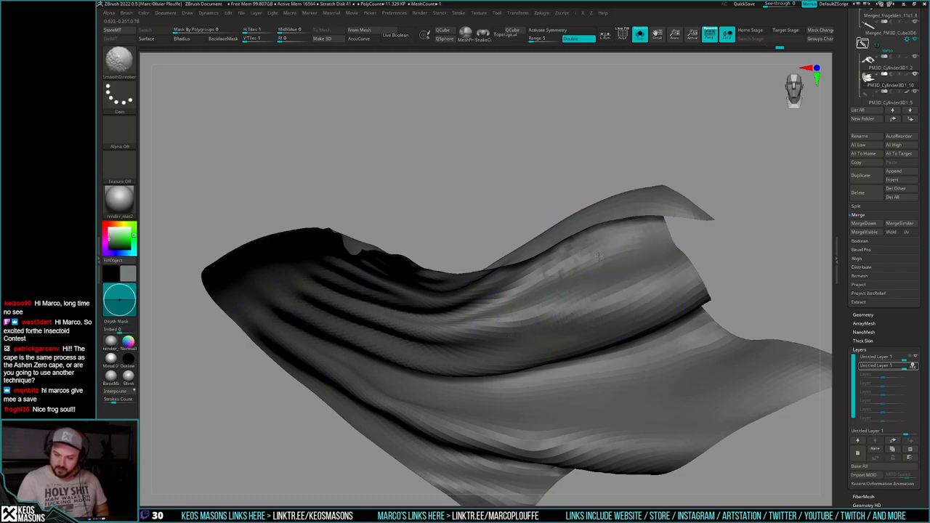
Step: Refine the middle fold's transition toward the free edge with alternating ClayBuildup and smoothing strokes
{"action": "right_click_drag", "start_coordinate": [647, 320], "coordinate": [646, 290], "text": "ctrl"}
{"action": "mouse_move", "coordinate": [646, 290]}
{"action": "right_mouse_down"}
{"action": "mouse_move", "coordinate": [734, 294]}
{"action": "mouse_move", "coordinate": [652, 295]}
{"action": "right_mouse_up"}
{"action": "right_click_drag", "start_coordinate": [565, 313], "coordinate": [538, 304]}
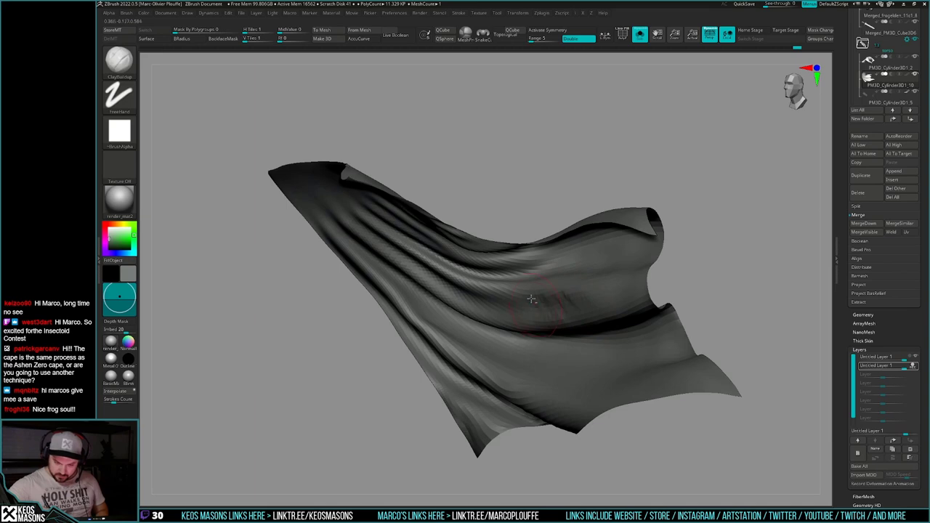
{"action": "key", "text": "shift"}
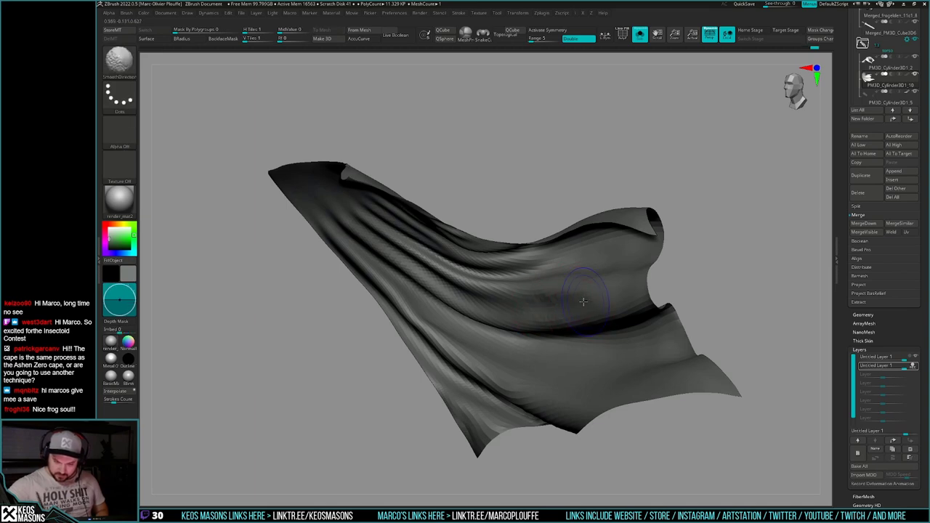
{"action": "right_click_drag", "start_coordinate": [656, 305], "coordinate": [618, 301]}
{"action": "key", "text": "shift"}
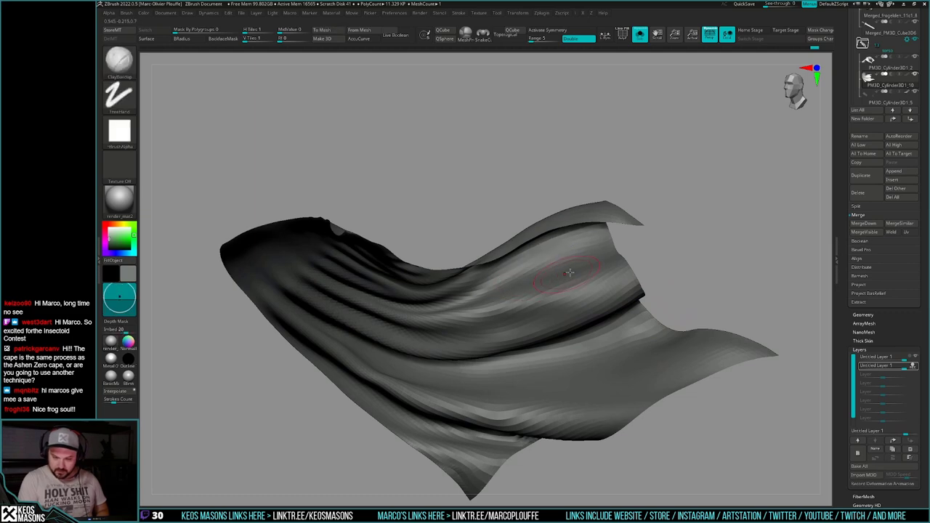
{"action": "mouse_move", "coordinate": [569, 274]}
{"action": "right_mouse_down"}
{"action": "mouse_move", "coordinate": [632, 291]}
{"action": "mouse_move", "coordinate": [591, 250]}
{"action": "mouse_move", "coordinate": [640, 287]}
{"action": "mouse_move", "coordinate": [645, 270]}
{"action": "right_mouse_up"}
{"action": "key", "text": "shift"}
{"action": "key", "text": "shift"}
Step: Smooth the lower folds on the cape's outer side near the hem
{"action": "right_click_drag", "start_coordinate": [563, 330], "coordinate": [581, 306], "text": "ctrl"}
{"action": "right_click_drag", "start_coordinate": [625, 320], "coordinate": [619, 375]}
{"action": "right_click_drag", "start_coordinate": [549, 354], "coordinate": [570, 349], "text": "alt"}
{"action": "right_click_drag", "start_coordinate": [570, 348], "coordinate": [543, 326]}
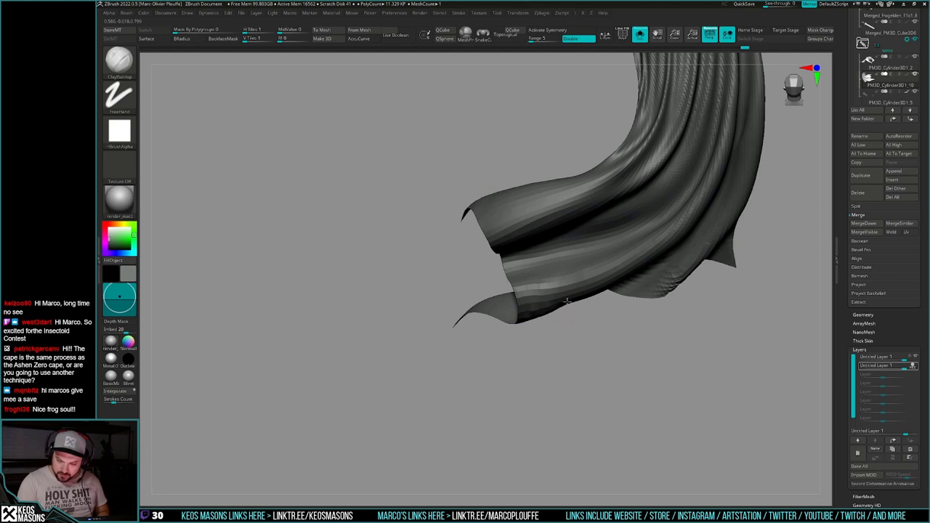
{"action": "left_click_drag", "start_coordinate": [603, 283], "coordinate": [596, 278], "text": "shift"}
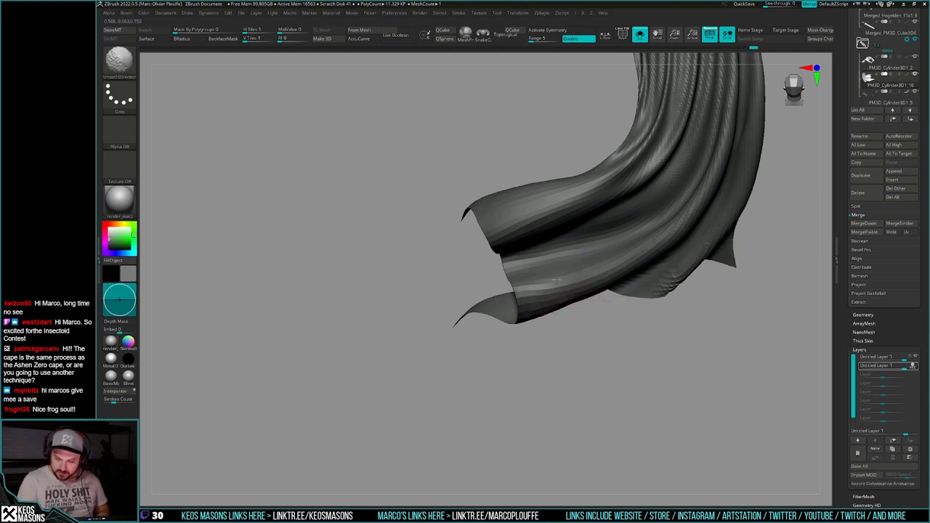
{"action": "right_click_drag", "start_coordinate": [569, 294], "coordinate": [585, 236]}
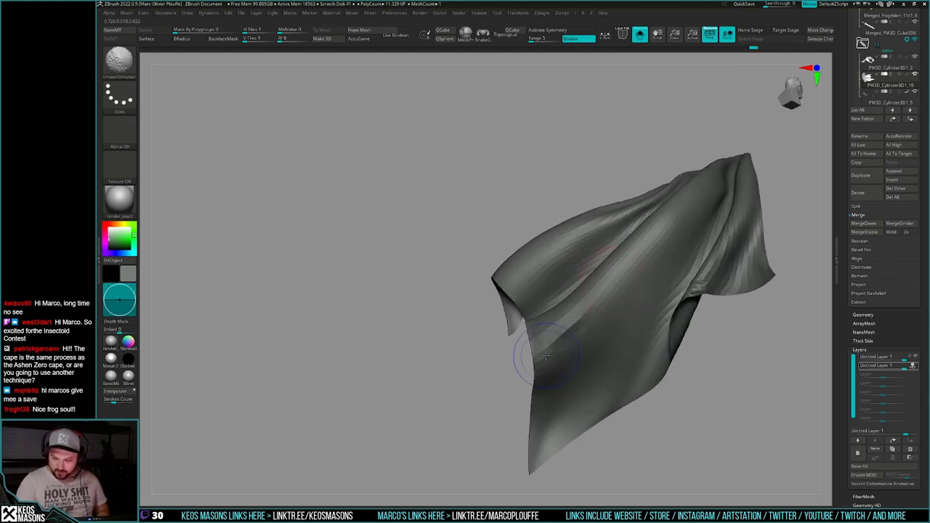
Step: Soften the outer surface around the cape's long lower corner with directional smoothing
{"action": "mouse_move", "coordinate": [552, 384]}
{"action": "right_mouse_down"}
{"action": "mouse_move", "coordinate": [592, 323]}
{"action": "mouse_move", "coordinate": [591, 344]}
{"action": "mouse_move", "coordinate": [555, 331]}
{"action": "right_mouse_up"}
{"action": "key", "text": "shift"}
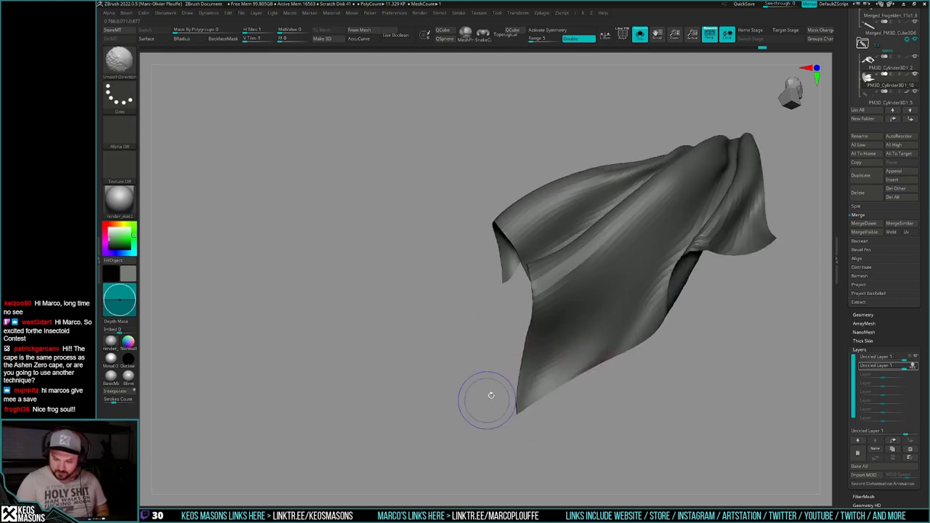
{"action": "right_click_drag", "start_coordinate": [478, 361], "coordinate": [661, 291]}
{"action": "key", "text": "shift"}
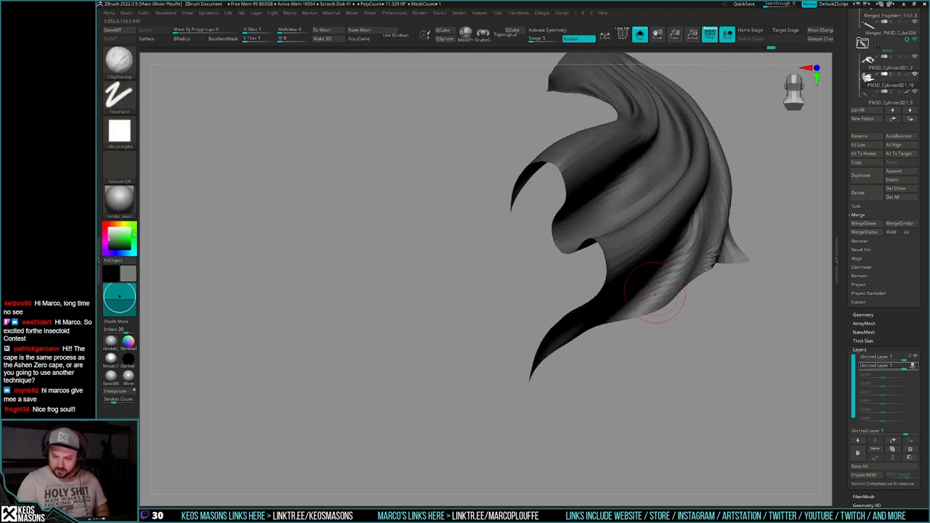
Step: Build up clay on the inner side of the cape's short lower corner, beside the deep fold
{"action": "mouse_move", "coordinate": [697, 351]}
{"action": "right_mouse_down"}
{"action": "mouse_move", "coordinate": [679, 359]}
{"action": "mouse_move", "coordinate": [686, 370]}
{"action": "mouse_move", "coordinate": [632, 381]}
{"action": "mouse_move", "coordinate": [500, 364]}
{"action": "mouse_move", "coordinate": [556, 358]}
{"action": "mouse_move", "coordinate": [573, 338]}
{"action": "right_mouse_up"}
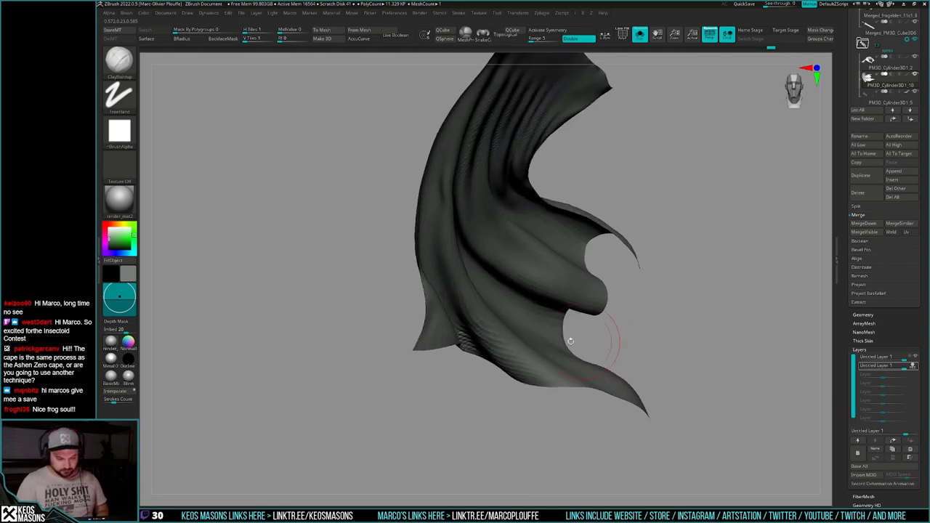
{"action": "right_click_drag", "start_coordinate": [428, 340], "coordinate": [432, 303]}
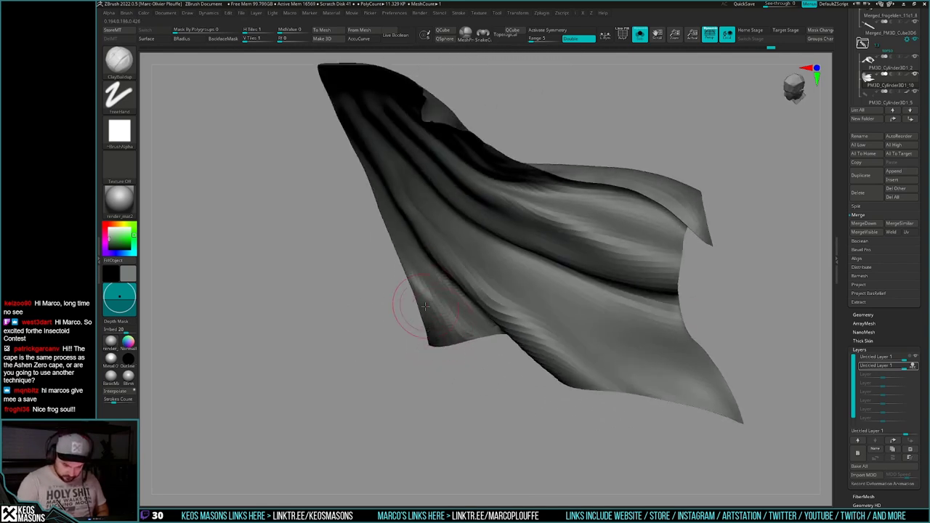
{"action": "right_click_drag", "start_coordinate": [437, 336], "coordinate": [421, 287]}
{"action": "right_click_drag", "start_coordinate": [446, 372], "coordinate": [411, 308]}
{"action": "right_click_drag", "start_coordinate": [443, 359], "coordinate": [420, 292]}
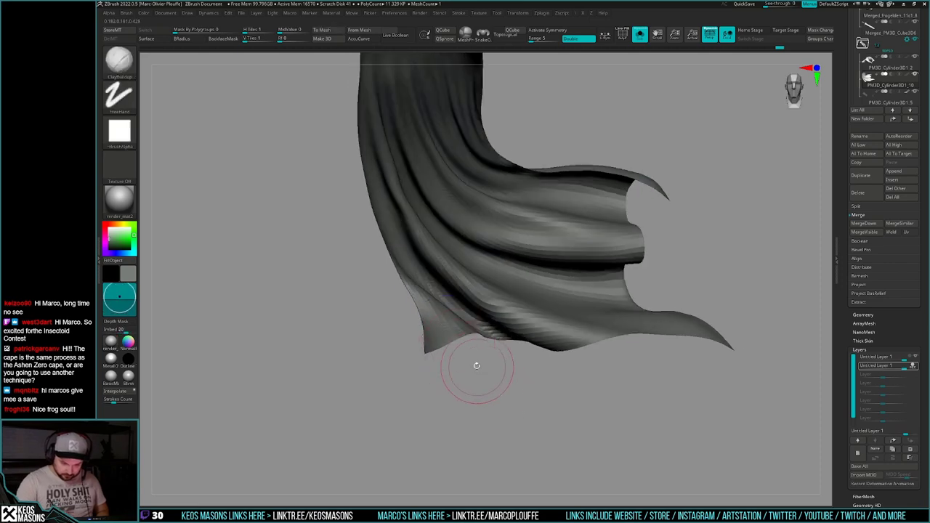
{"action": "left_click_drag", "start_coordinate": [476, 365], "coordinate": [440, 312]}
Step: Refine the long folds running down the cape's back toward the short lower corner
{"action": "mouse_move", "coordinate": [415, 218]}
{"action": "right_mouse_down"}
{"action": "mouse_move", "coordinate": [487, 191]}
{"action": "mouse_move", "coordinate": [474, 195]}
{"action": "mouse_move", "coordinate": [479, 214]}
{"action": "mouse_move", "coordinate": [532, 218]}
{"action": "right_mouse_up"}
{"action": "key", "text": "shift"}
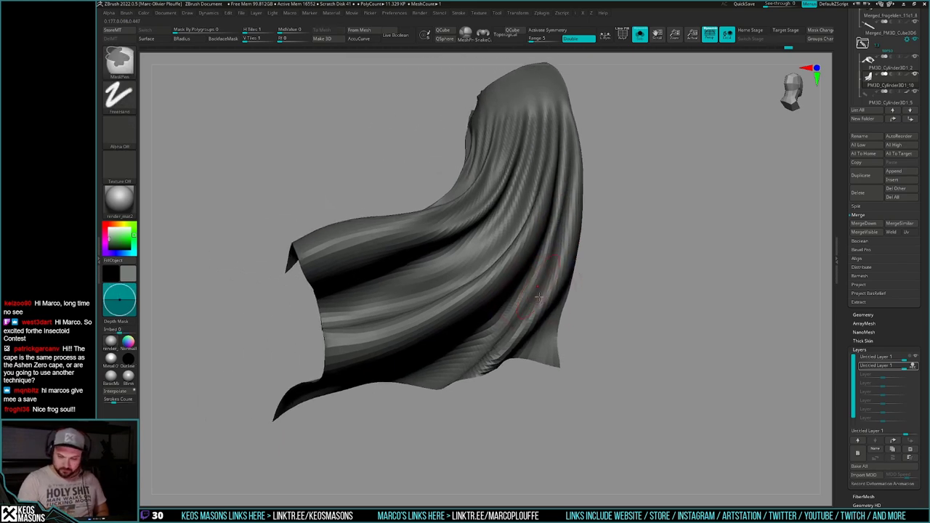
{"action": "right_click_drag", "start_coordinate": [541, 294], "coordinate": [501, 287]}
{"action": "right_click_drag", "start_coordinate": [436, 347], "coordinate": [691, 312]}
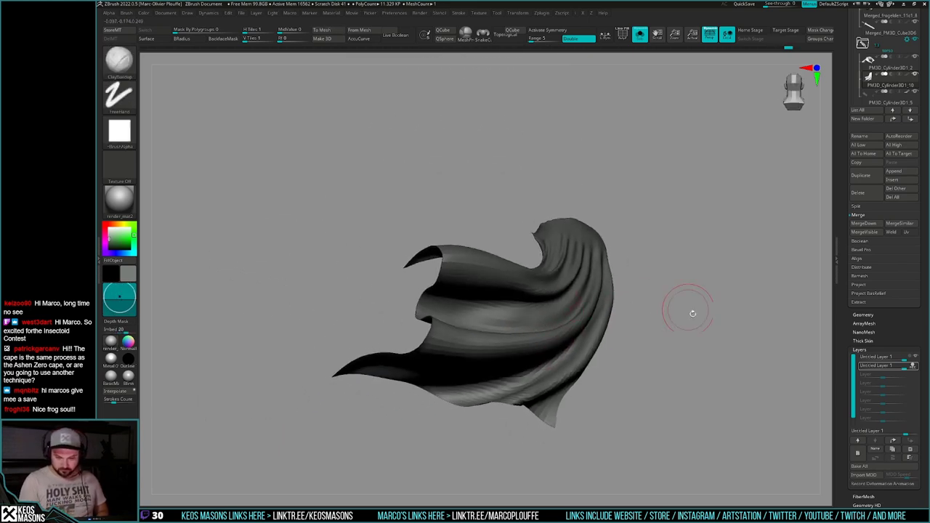
Step: Smooth the folds along the cape's upper edge and down to the hem with the directional smoothing brush
{"action": "mouse_move", "coordinate": [657, 343]}
{"action": "right_mouse_down"}
{"action": "mouse_move", "coordinate": [540, 353]}
{"action": "mouse_move", "coordinate": [549, 318]}
{"action": "right_mouse_up"}
{"action": "left_click_drag", "start_coordinate": [498, 291], "coordinate": [516, 295], "text": "shift"}
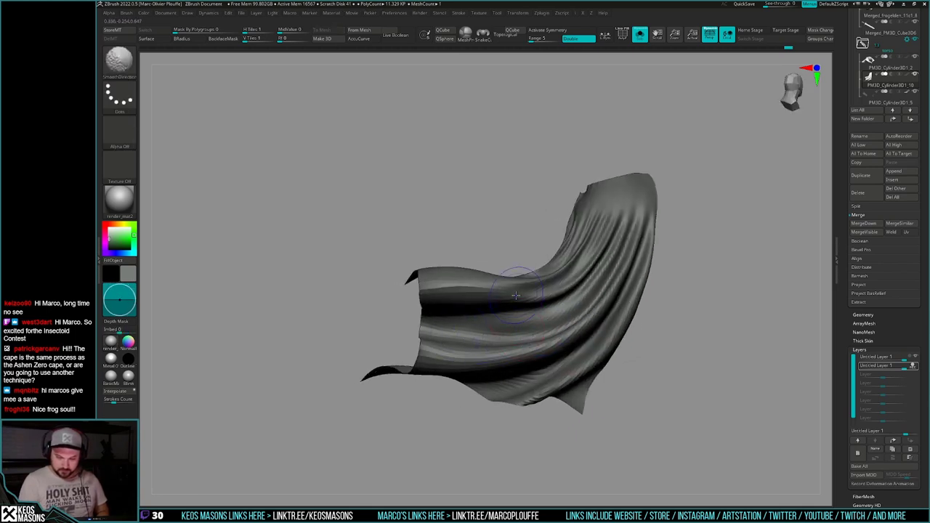
{"action": "right_click_drag", "start_coordinate": [474, 291], "coordinate": [530, 274]}
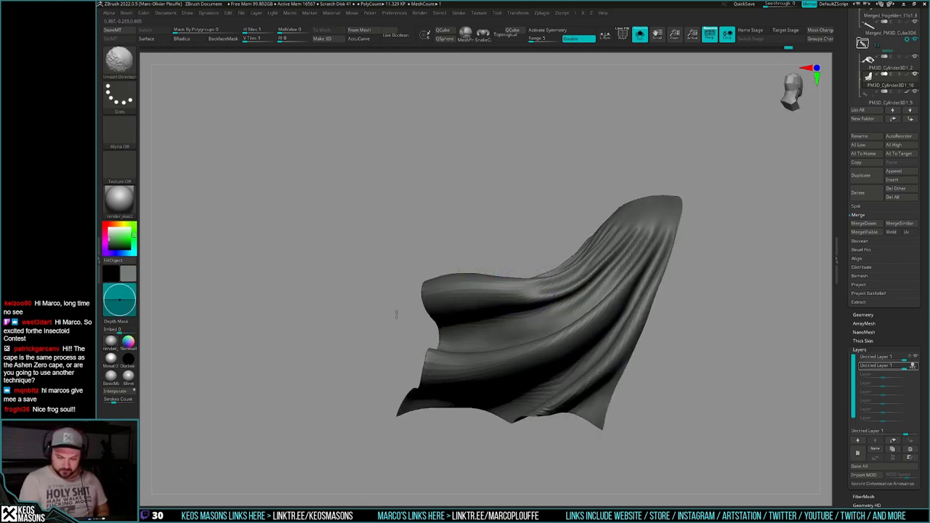
{"action": "mouse_move", "coordinate": [397, 315]}
{"action": "right_mouse_down"}
{"action": "mouse_move", "coordinate": [530, 315]}
{"action": "mouse_move", "coordinate": [540, 372]}
{"action": "right_mouse_up"}
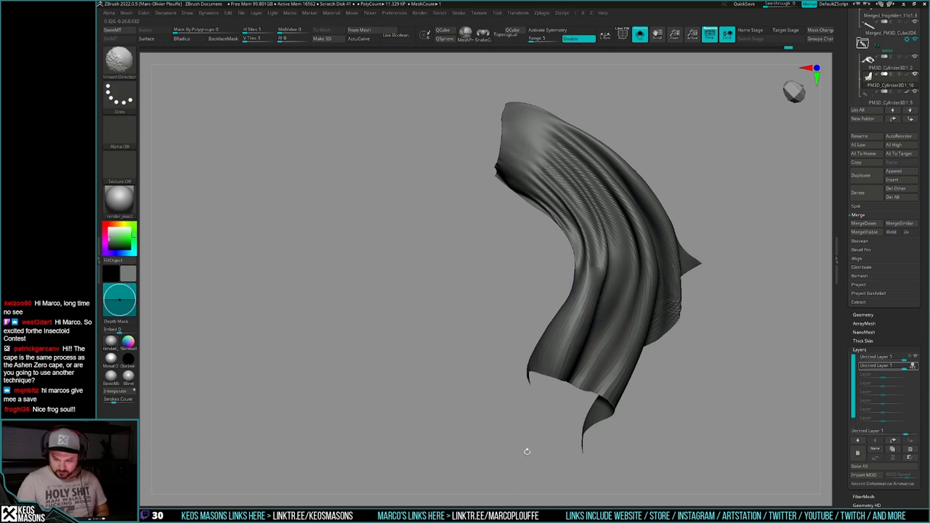
{"action": "left_click_drag", "start_coordinate": [599, 276], "coordinate": [563, 377]}
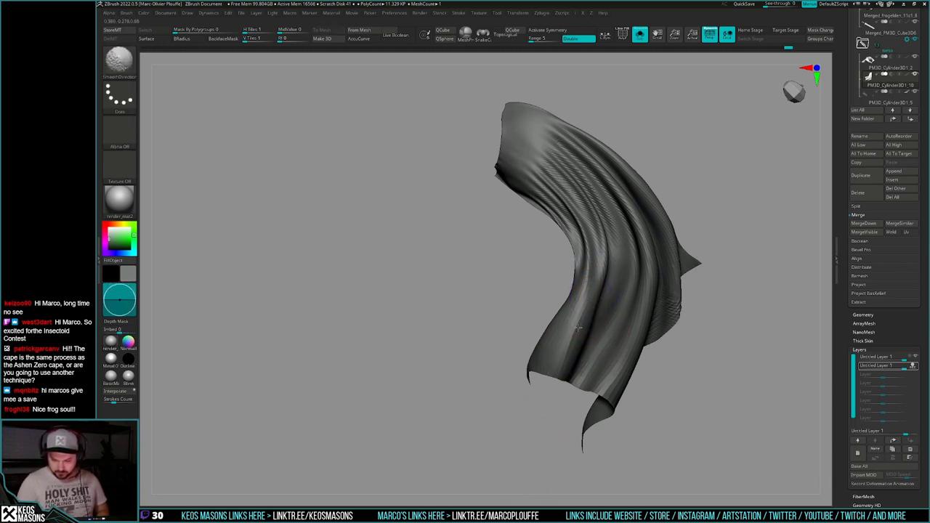
{"action": "mouse_move", "coordinate": [567, 431]}
{"action": "left_mouse_down"}
{"action": "mouse_move", "coordinate": [624, 313]}
{"action": "mouse_move", "coordinate": [631, 263]}
{"action": "mouse_move", "coordinate": [570, 234]}
{"action": "mouse_move", "coordinate": [567, 243]}
{"action": "left_mouse_up"}
Step: Compare the cape's shape with each of its two sculpting layers switched on and off, from several angles
{"action": "key", "text": "alt+s"}
{"action": "right_click_drag", "start_coordinate": [665, 327], "coordinate": [669, 299], "text": "ctrl"}
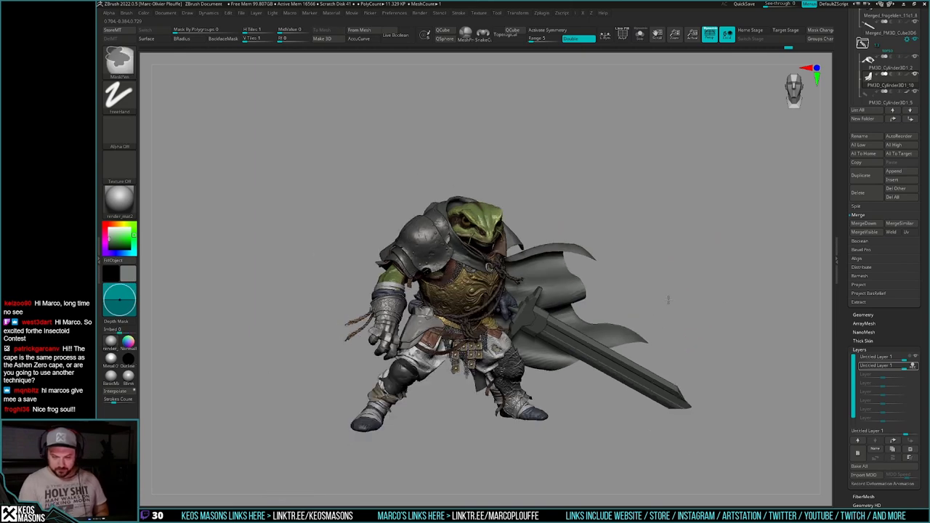
{"action": "right_click_drag", "start_coordinate": [722, 317], "coordinate": [696, 318], "text": "alt"}
{"action": "left_click_drag", "start_coordinate": [697, 318], "coordinate": [707, 352], "text": "alt"}
{"action": "key", "text": "alt+s"}
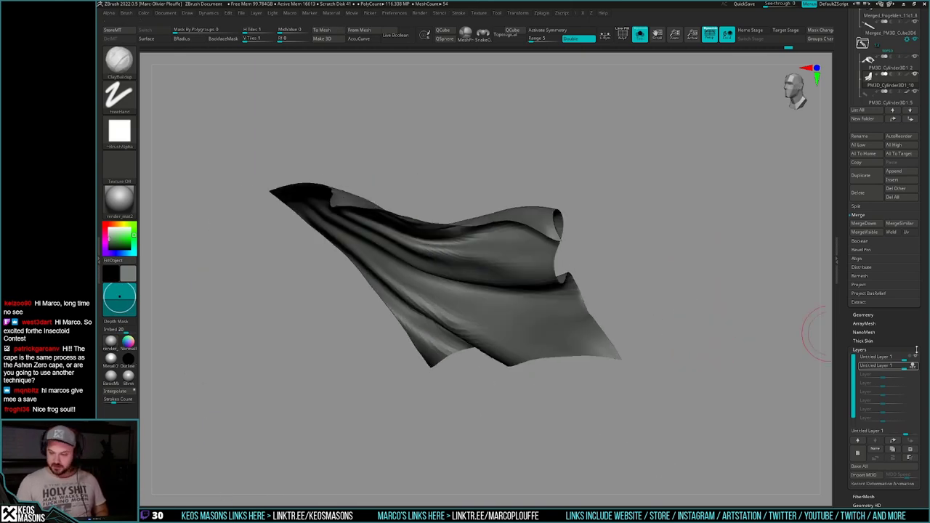
{"action": "left_click", "coordinate": [916, 368]}
{"action": "left_click", "coordinate": [916, 368]}
{"action": "left_click", "coordinate": [916, 368]}
{"action": "left_click", "coordinate": [916, 368]}
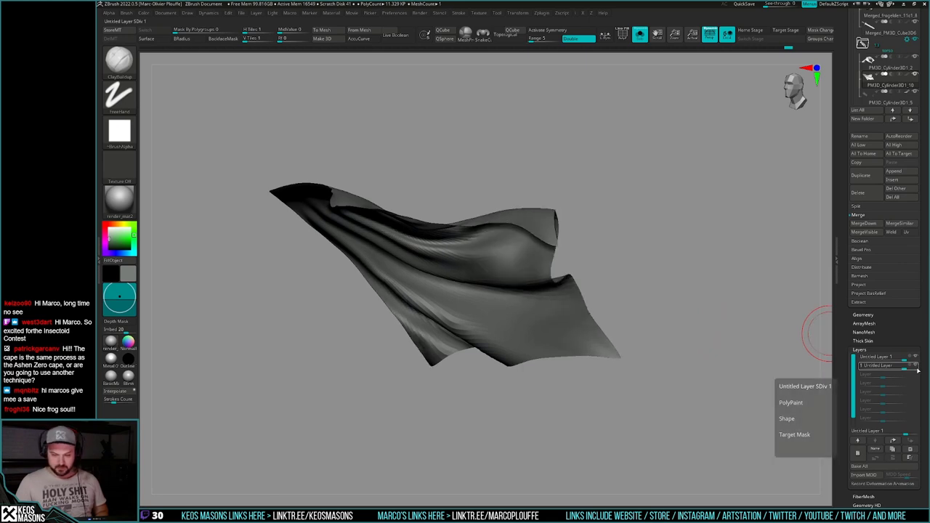
{"action": "left_click_drag", "start_coordinate": [728, 378], "coordinate": [785, 338]}
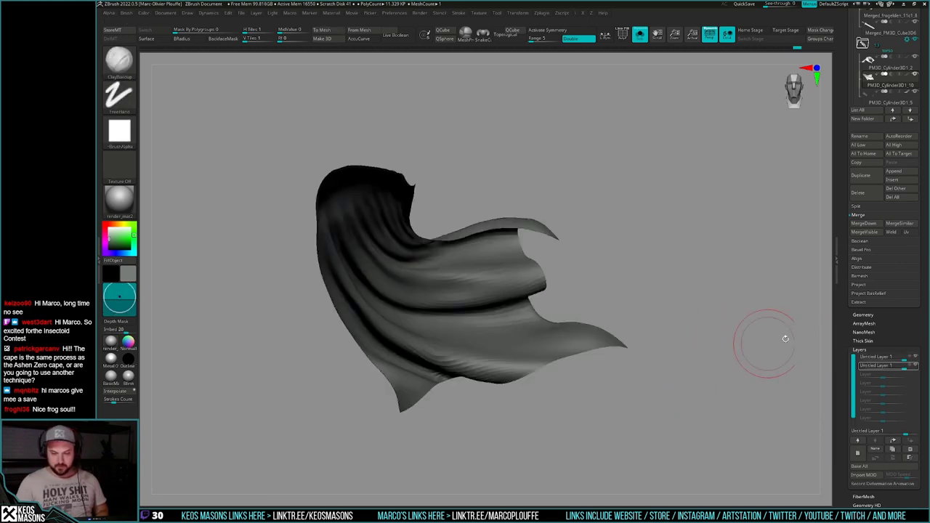
{"action": "left_click", "coordinate": [916, 366]}
{"action": "left_click", "coordinate": [916, 358]}
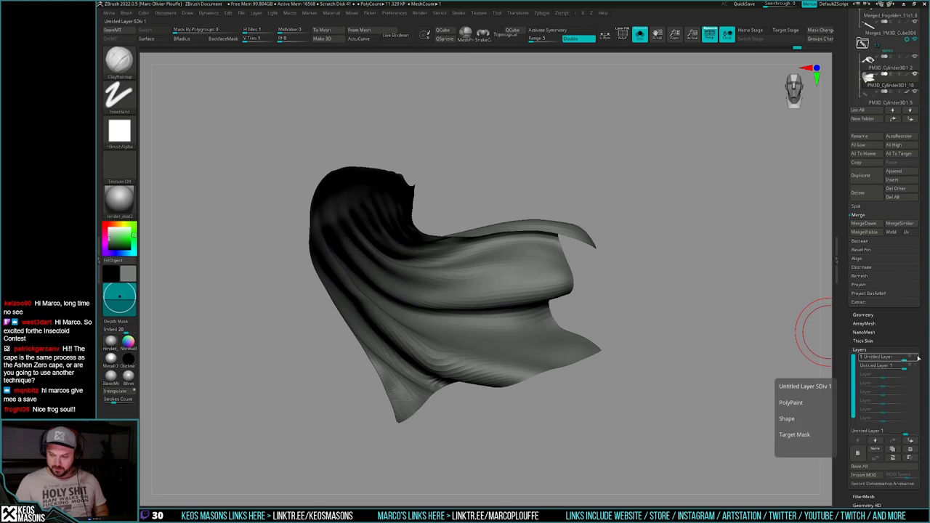
{"action": "left_click", "coordinate": [916, 357]}
{"action": "left_click", "coordinate": [917, 367]}
{"action": "left_click", "coordinate": [917, 368]}
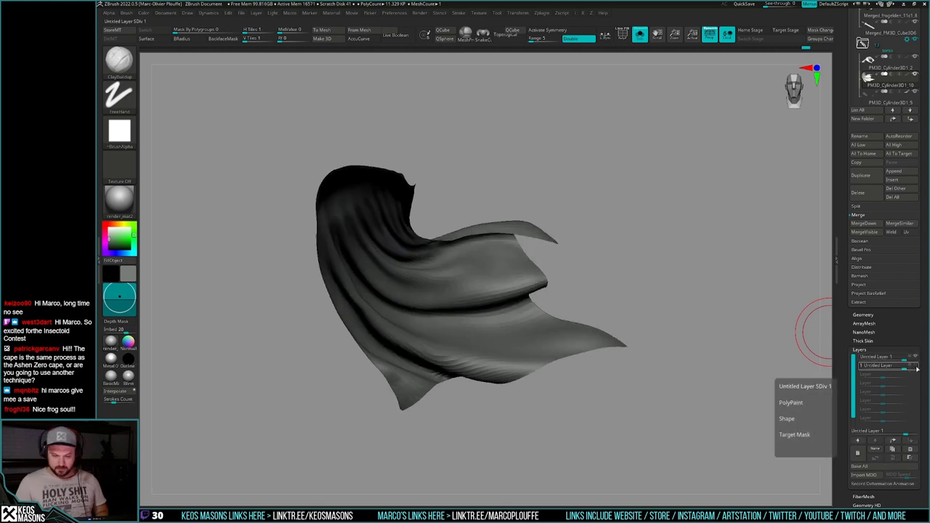
{"action": "left_click", "coordinate": [917, 368]}
{"action": "mouse_move", "coordinate": [711, 367]}
{"action": "left_mouse_down"}
{"action": "mouse_move", "coordinate": [654, 373]}
{"action": "mouse_move", "coordinate": [704, 355]}
{"action": "left_mouse_up"}
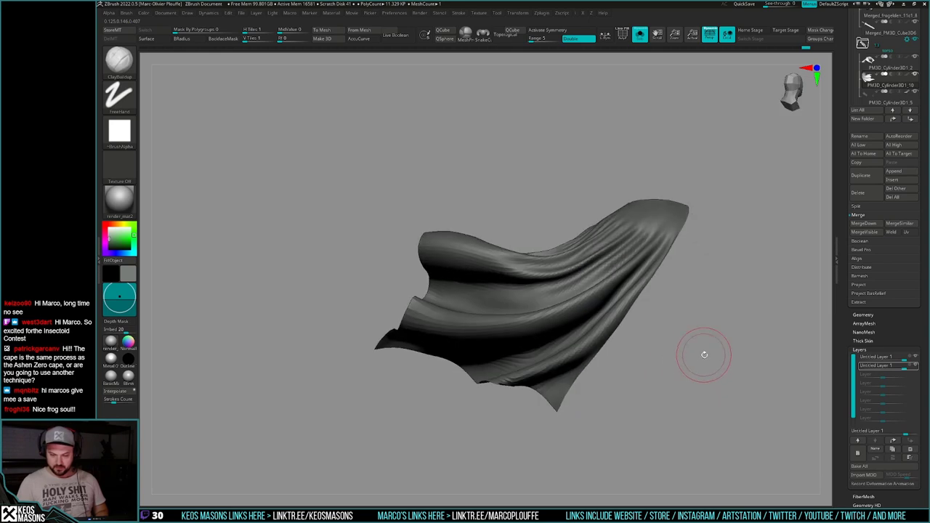
{"action": "left_click", "coordinate": [917, 367]}
{"action": "left_click", "coordinate": [917, 367]}
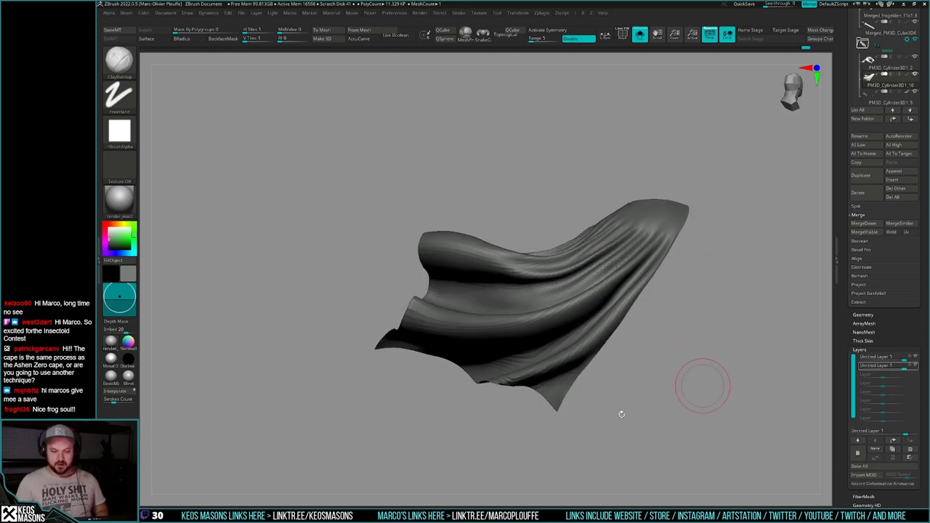
Step: Check the cape on the full character and bake all of its layers into the mesh
{"action": "key", "text": "alt+s"}
{"action": "left_click_drag", "start_coordinate": [615, 407], "coordinate": [403, 374]}
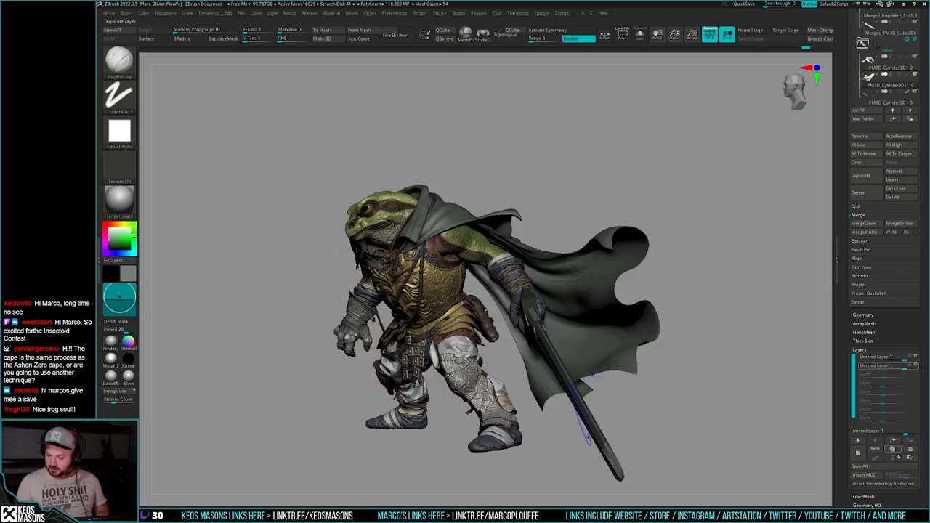
{"action": "left_click", "coordinate": [898, 467]}
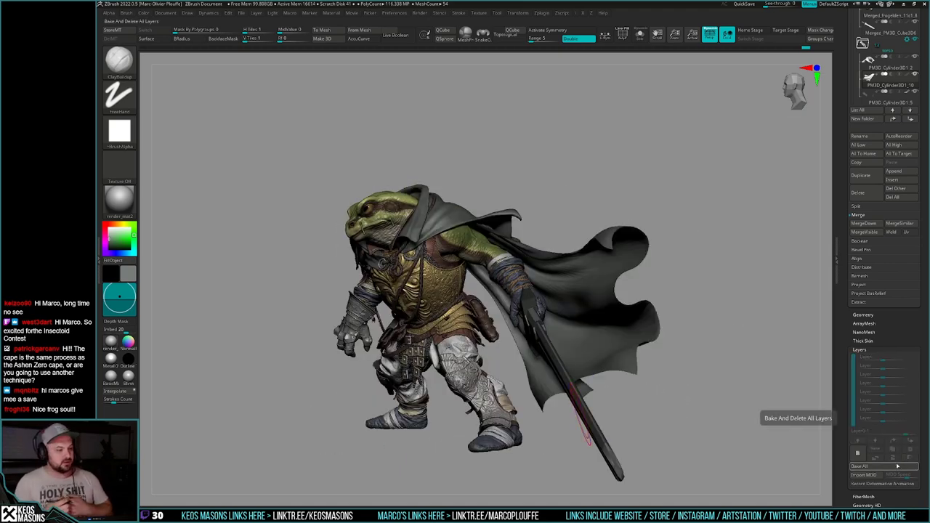
Step: Examine the isolated cape's folds and topology from several angles with the polyframe display
{"action": "mouse_move", "coordinate": [710, 304]}
{"action": "left_mouse_down"}
{"action": "mouse_move", "coordinate": [708, 326]}
{"action": "mouse_move", "coordinate": [680, 321]}
{"action": "left_mouse_up"}
{"action": "key", "text": "alt+shift+s"}
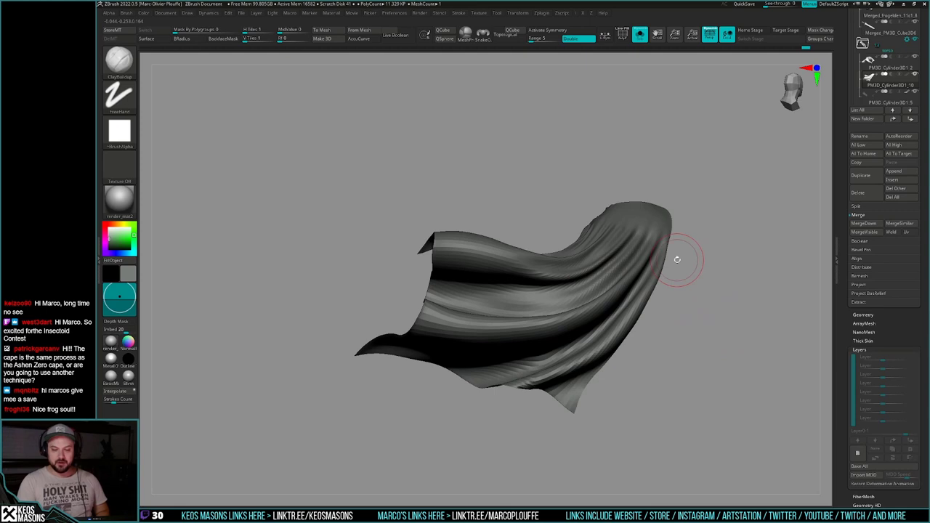
{"action": "left_click_drag", "start_coordinate": [677, 260], "coordinate": [548, 307]}
{"action": "key", "text": "shift+f"}
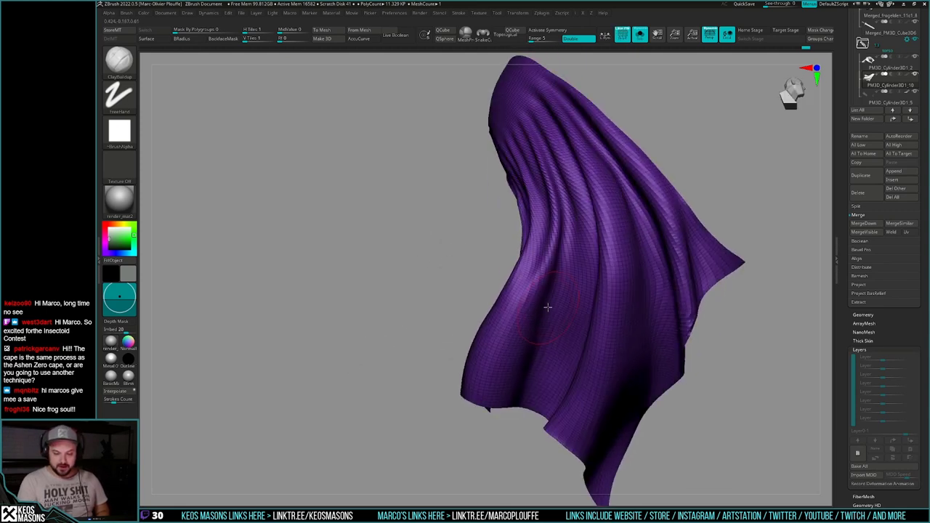
{"action": "mouse_move", "coordinate": [502, 354]}
{"action": "right_mouse_down"}
{"action": "mouse_move", "coordinate": [517, 309]}
{"action": "mouse_move", "coordinate": [563, 285]}
{"action": "mouse_move", "coordinate": [657, 392]}
{"action": "mouse_move", "coordinate": [645, 335]}
{"action": "right_mouse_up"}
{"action": "key", "text": "shift+f"}
{"action": "key", "text": "shift+f"}
{"action": "key", "text": "shift+f"}
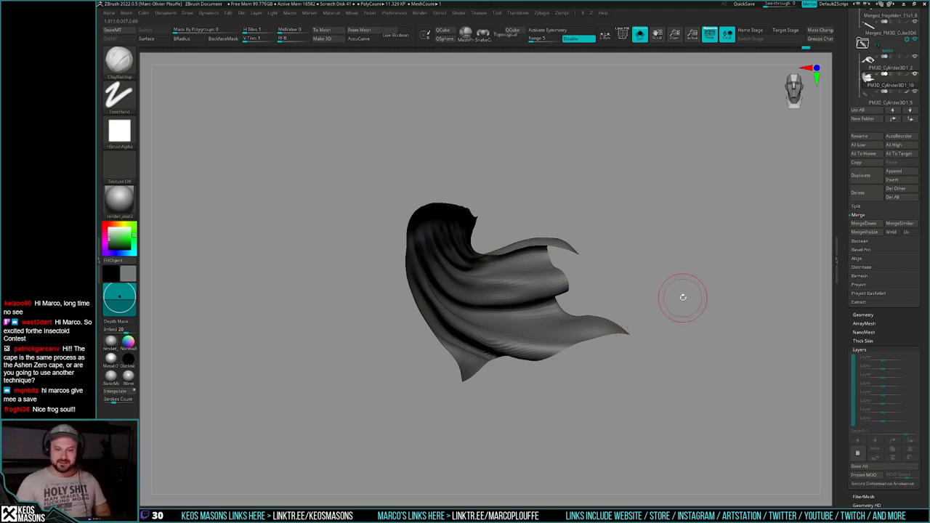
Step: Clone the cape subtool as a separate tool and switch to the clone
{"action": "scroll", "coordinate": [869, 342], "scroll_direction": "up", "scroll_amount": 5}
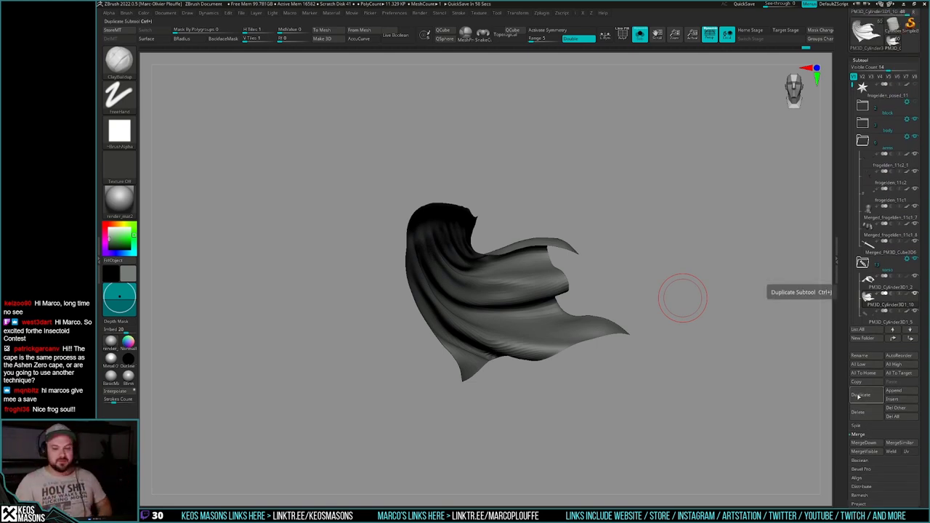
{"action": "left_click_drag", "start_coordinate": [712, 320], "coordinate": [688, 329]}
{"action": "key", "text": "alt+shift+s"}
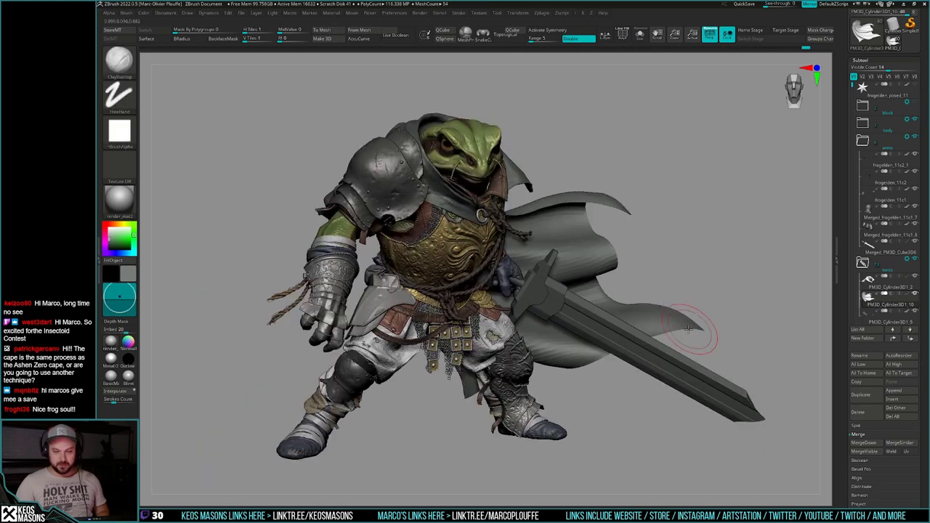
{"action": "left_click_drag", "start_coordinate": [845, 290], "coordinate": [845, 363]}
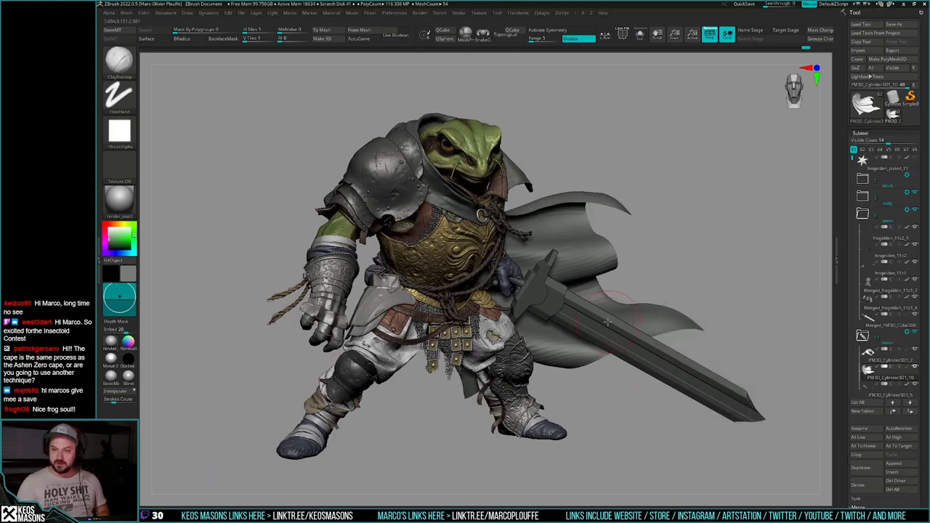
{"action": "left_click", "coordinate": [860, 60]}
{"action": "left_click", "coordinate": [893, 116]}
{"action": "key", "text": "shift+f"}
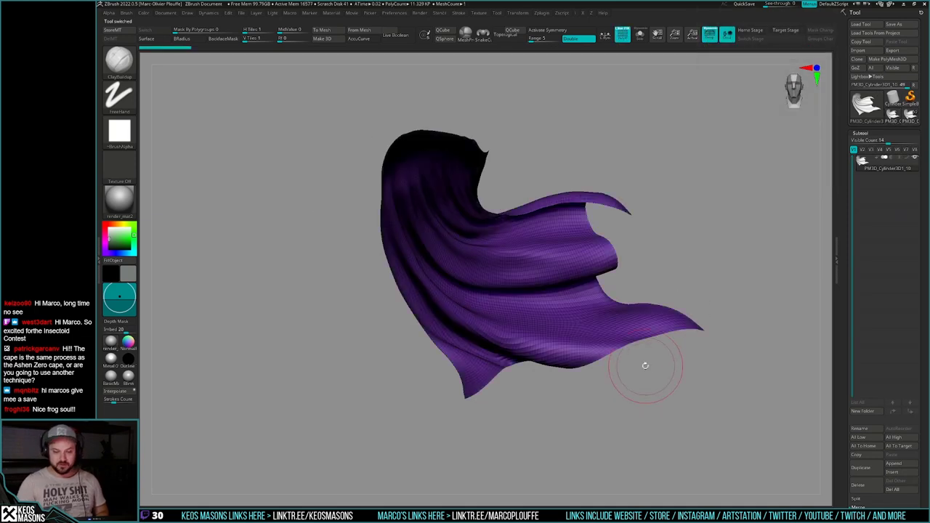
{"action": "left_click_drag", "start_coordinate": [645, 366], "coordinate": [628, 365], "text": "alt"}
{"action": "key", "text": "shift+f"}
Step: Unwrap the cloned cape with UV Master, using Symmetry
{"action": "left_click", "coordinate": [100, 357]}
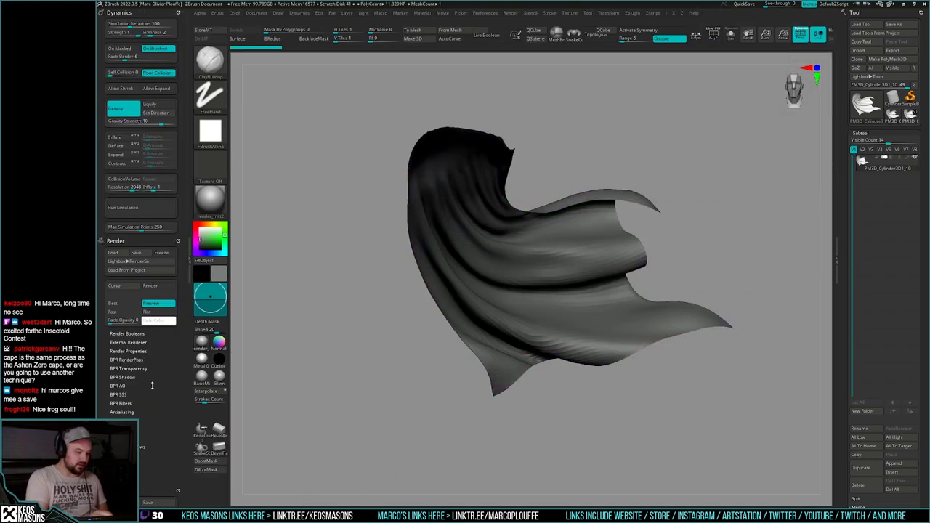
{"action": "left_click_drag", "start_coordinate": [152, 386], "coordinate": [183, 260]}
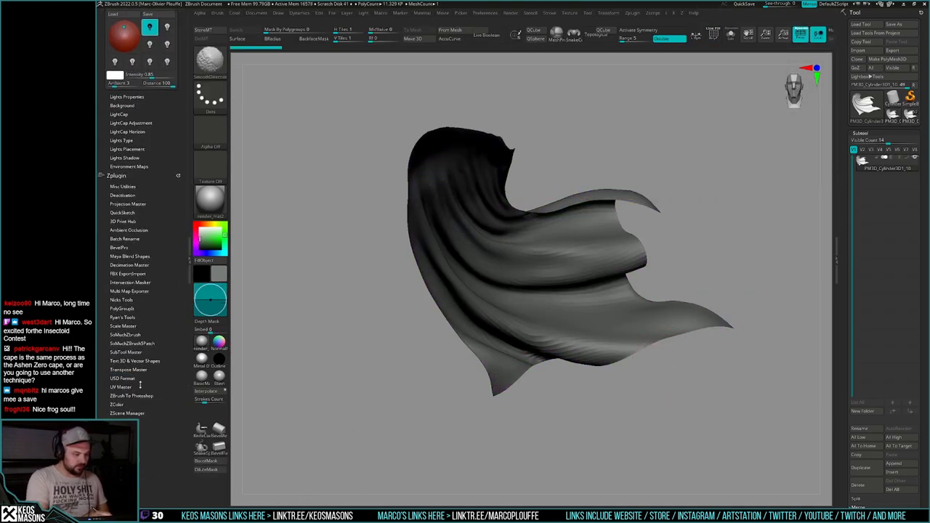
{"action": "left_click", "coordinate": [136, 386]}
{"action": "left_click_drag", "start_coordinate": [174, 405], "coordinate": [174, 291]}
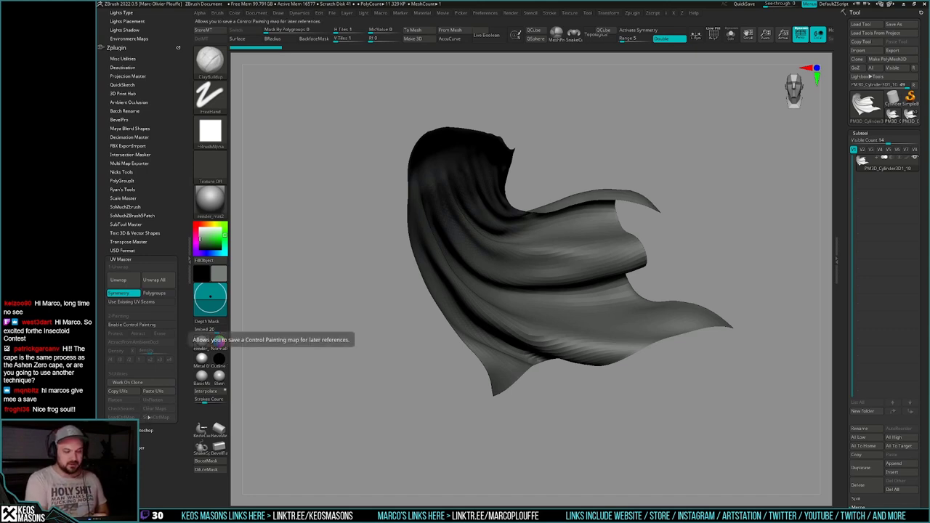
{"action": "left_click", "coordinate": [135, 280]}
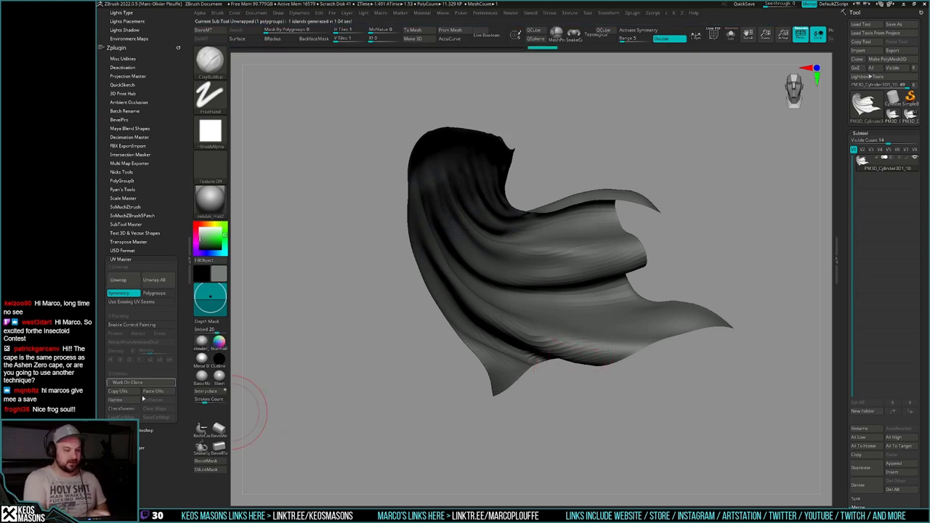
Step: Flatten the cape clone in UV Master and inspect its unwrapped UV layout
{"action": "left_click", "coordinate": [137, 401]}
{"action": "right_click_drag", "start_coordinate": [666, 356], "coordinate": [715, 321], "text": "ctrl"}
{"action": "right_click_drag", "start_coordinate": [716, 321], "coordinate": [670, 310], "text": "alt"}
{"action": "key", "text": "r"}
{"action": "mouse_move", "coordinate": [502, 290]}
{"action": "left_mouse_down"}
{"action": "mouse_move", "coordinate": [630, 169]}
{"action": "mouse_move", "coordinate": [525, 132]}
{"action": "mouse_move", "coordinate": [320, 218]}
{"action": "mouse_move", "coordinate": [265, 297]}
{"action": "mouse_move", "coordinate": [256, 293]}
{"action": "left_mouse_up"}
{"action": "key", "text": "q"}
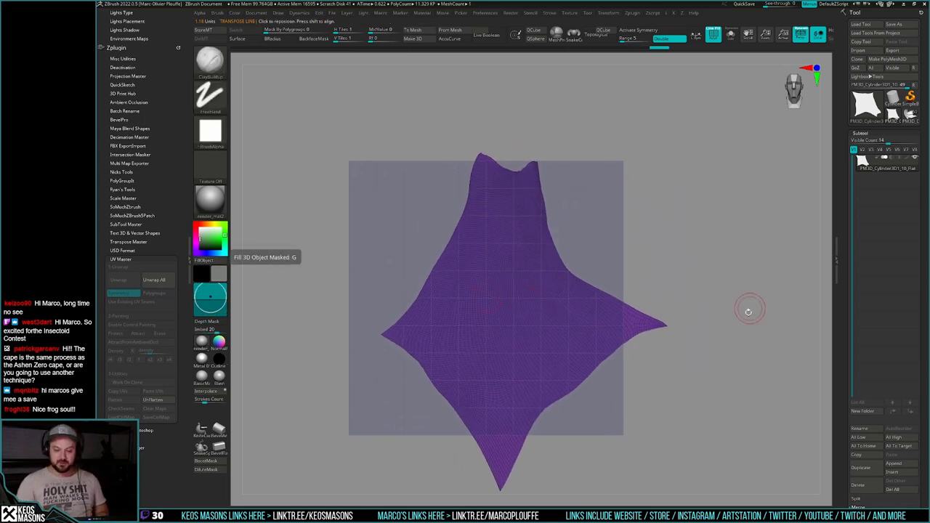
{"action": "right_click_drag", "start_coordinate": [713, 356], "coordinate": [710, 327], "text": "alt"}
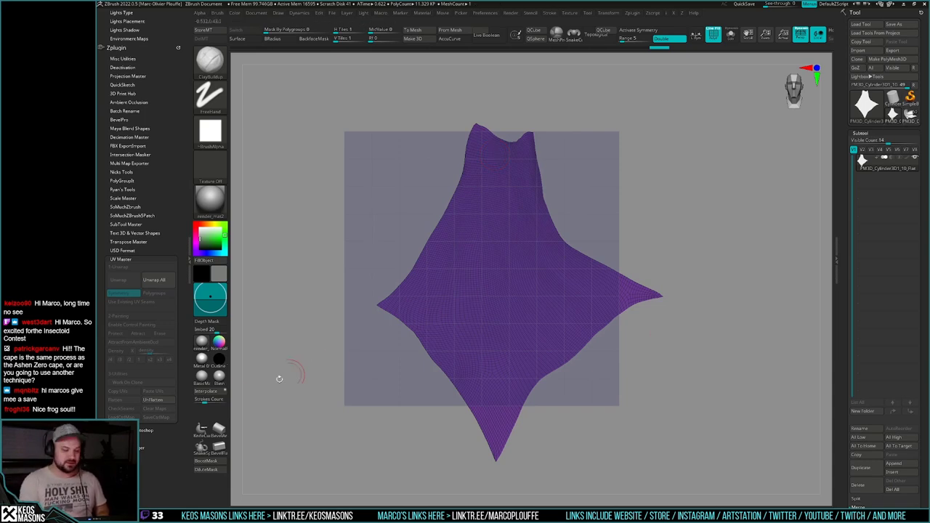
Step: Unflatten the cape clone and paste its UVs onto the cape subtool of the full character
{"action": "left_click", "coordinate": [153, 399]}
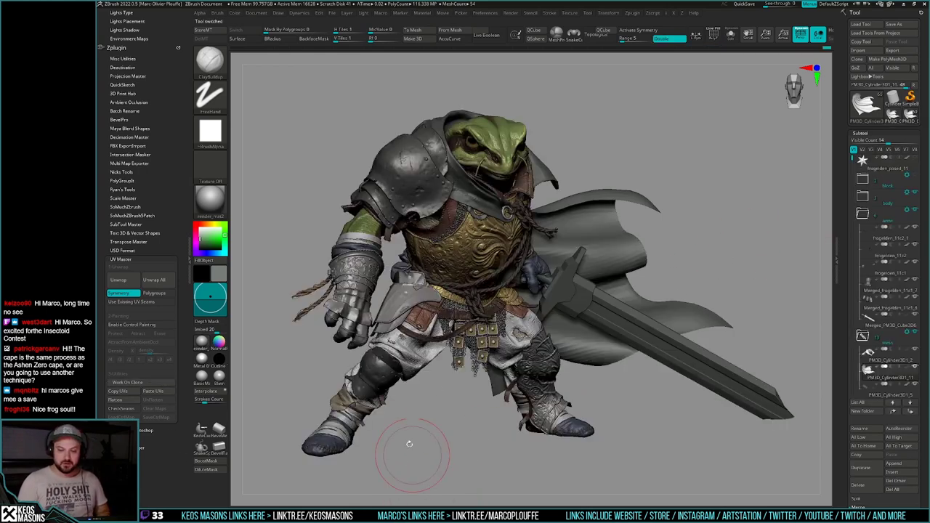
{"action": "left_click", "coordinate": [169, 394]}
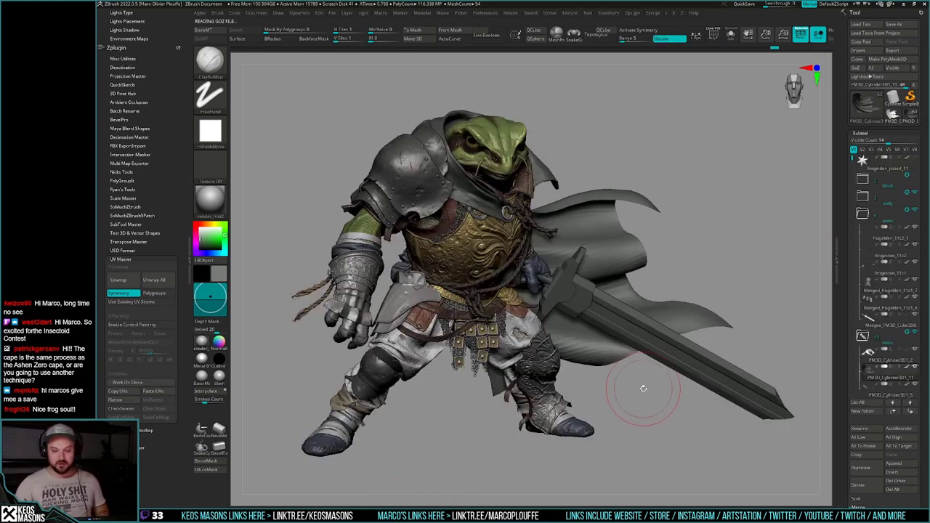
Step: Check the isolated cape's UVs with the lettered checker texture map, and remove the texture again
{"action": "left_click_drag", "start_coordinate": [851, 381], "coordinate": [851, 276]}
{"action": "left_click_drag", "start_coordinate": [848, 362], "coordinate": [850, 333]}
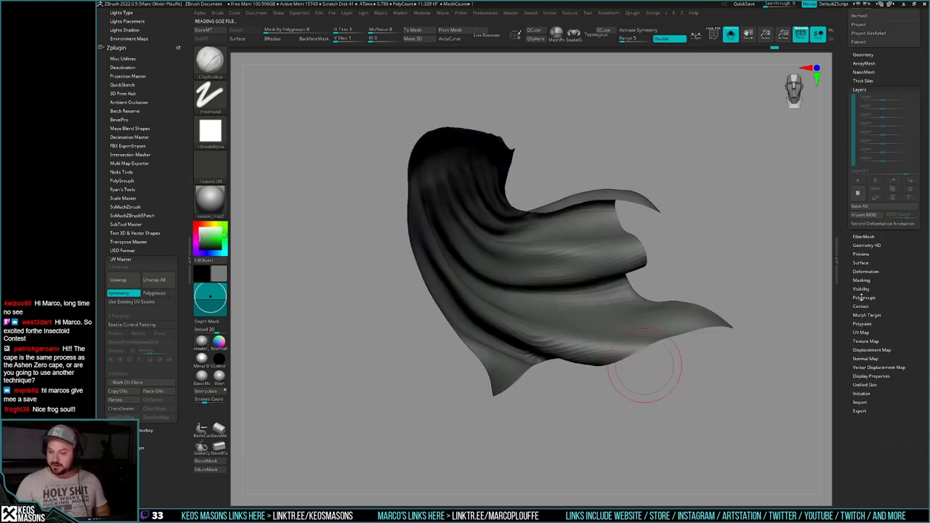
{"action": "key", "text": "shift"}
{"action": "left_click", "coordinate": [866, 341]}
{"action": "left_click", "coordinate": [865, 361]}
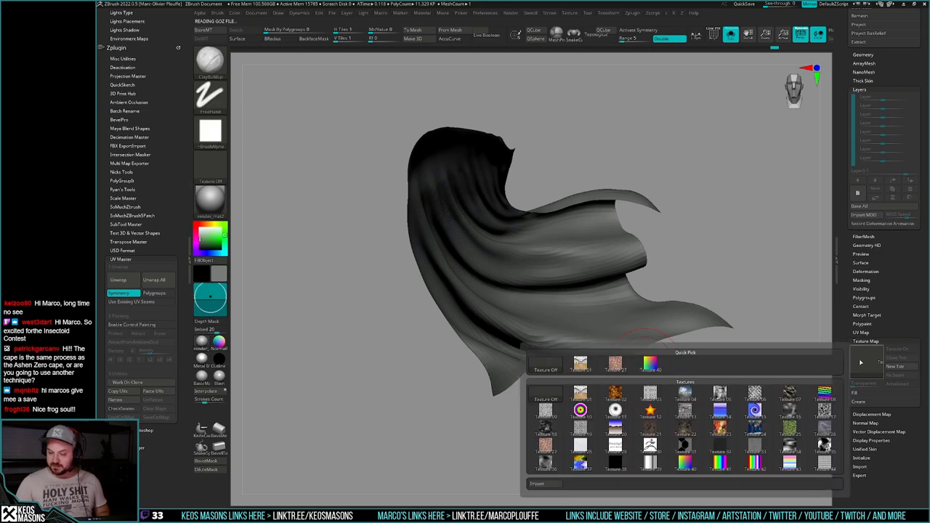
{"action": "left_click", "coordinate": [592, 419]}
{"action": "mouse_move", "coordinate": [597, 423]}
{"action": "left_mouse_down"}
{"action": "mouse_move", "coordinate": [590, 409]}
{"action": "mouse_move", "coordinate": [590, 458]}
{"action": "mouse_move", "coordinate": [605, 364]}
{"action": "mouse_move", "coordinate": [602, 426]}
{"action": "mouse_move", "coordinate": [594, 409]}
{"action": "left_mouse_up"}
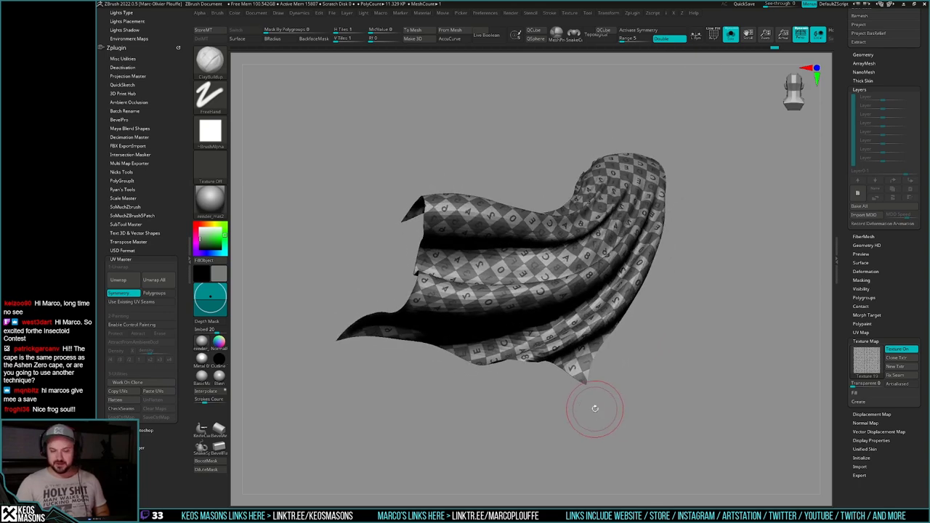
{"action": "left_click", "coordinate": [866, 361]}
{"action": "left_click", "coordinate": [547, 365]}
{"action": "mouse_move", "coordinate": [661, 359]}
{"action": "left_mouse_down"}
{"action": "mouse_move", "coordinate": [696, 349]}
{"action": "mouse_move", "coordinate": [666, 366]}
{"action": "left_mouse_up"}
{"action": "key", "text": "shift+f"}
{"action": "key", "text": "shift+f"}
Step: Examine the full character with its flowing cape from the front and side
{"action": "left_click_drag", "start_coordinate": [850, 303], "coordinate": [835, 396]}
{"action": "right_click_drag", "start_coordinate": [686, 396], "coordinate": [665, 371], "text": "ctrl"}
{"action": "left_click_drag", "start_coordinate": [665, 371], "coordinate": [603, 383]}
{"action": "key", "text": "alt+s"}
{"action": "right_click_drag", "start_coordinate": [604, 382], "coordinate": [610, 394], "text": "ctrl"}
{"action": "left_click_drag", "start_coordinate": [622, 385], "coordinate": [653, 366], "text": "alt"}
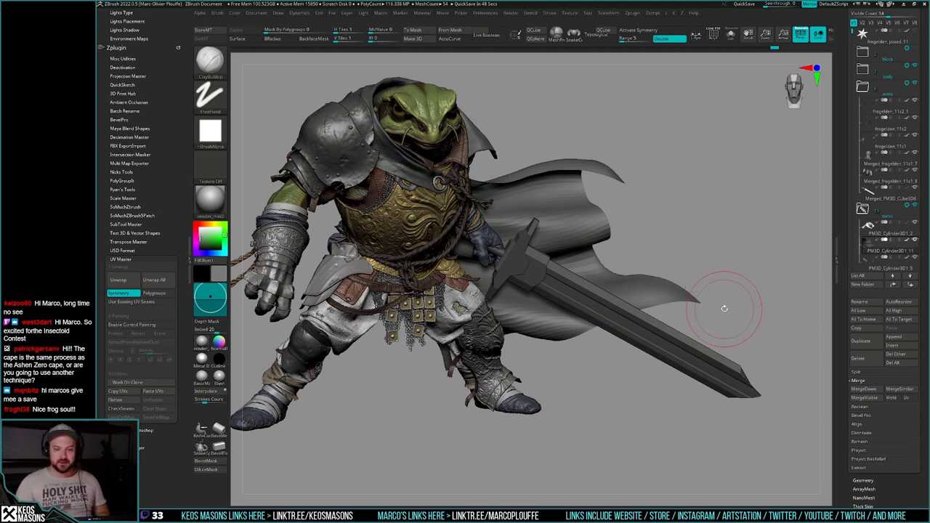
{"action": "left_click_drag", "start_coordinate": [744, 293], "coordinate": [733, 297]}
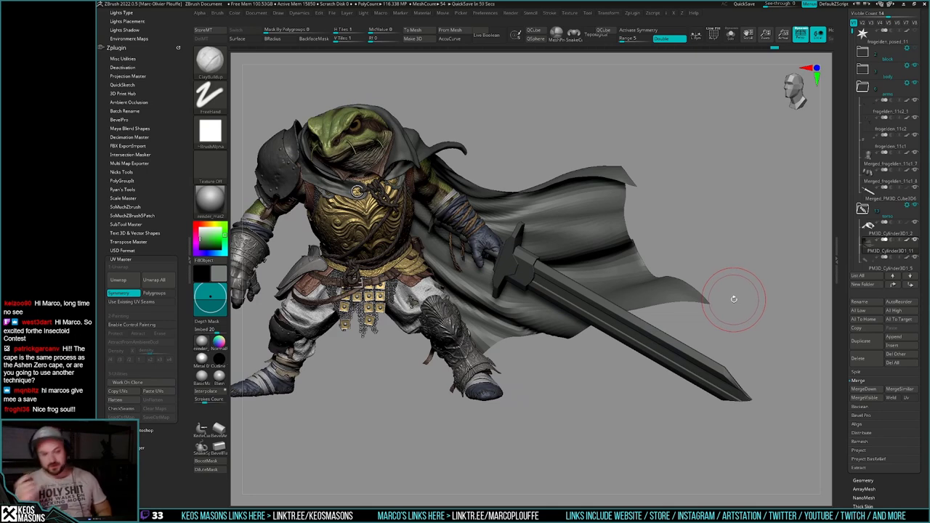
{"action": "left_click_drag", "start_coordinate": [735, 298], "coordinate": [741, 339]}
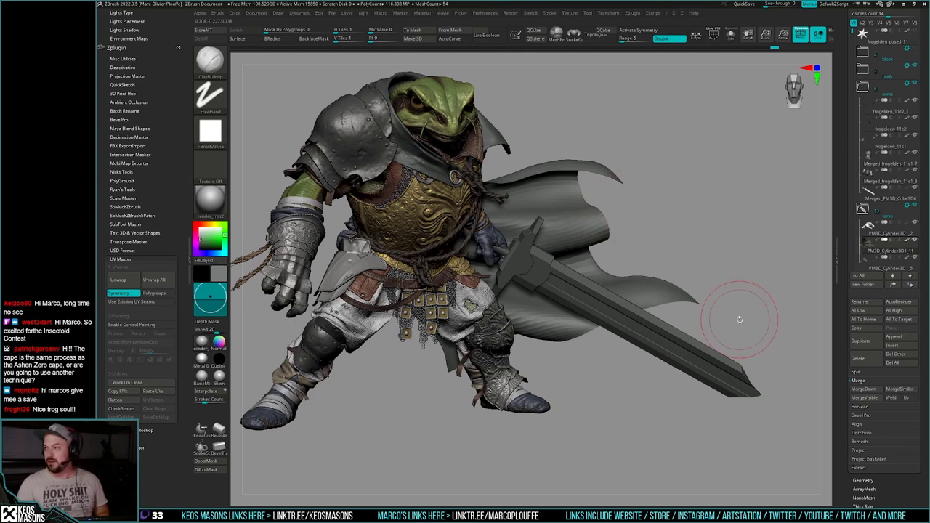
Step: Isolate the cape, check its wireframe, duplicate its subtool and store the copy in the block folder
{"action": "key", "text": "alt+s"}
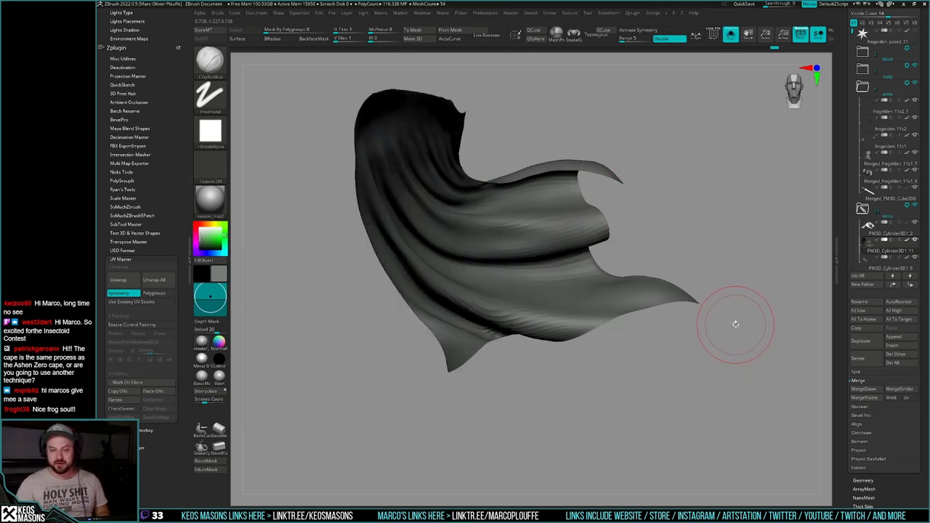
{"action": "key", "text": "shift+f"}
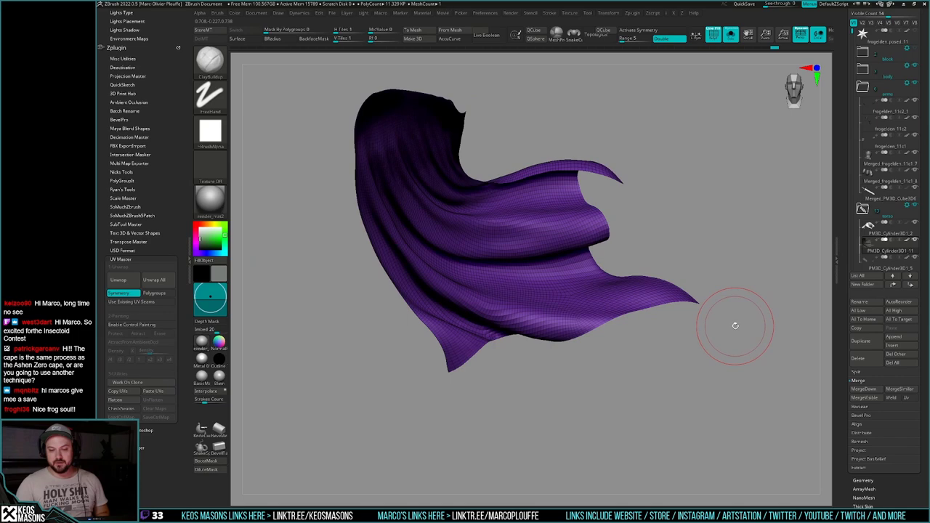
{"action": "key", "text": "shift+f"}
{"action": "left_click_drag", "start_coordinate": [840, 311], "coordinate": [841, 359]}
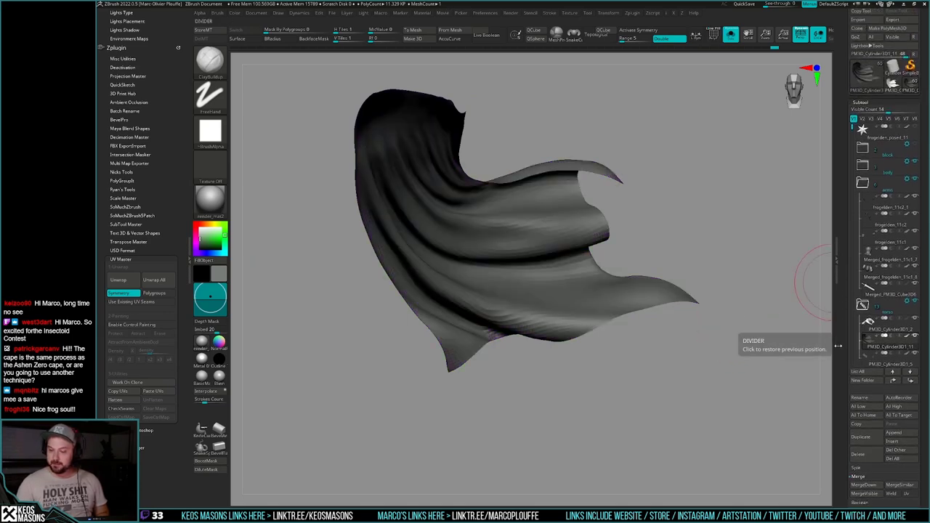
{"action": "left_click", "coordinate": [864, 438]}
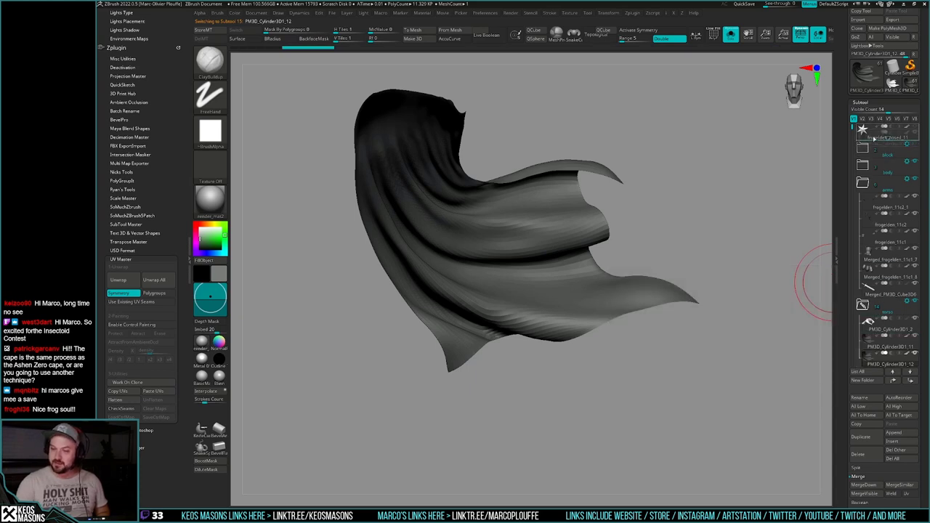
{"action": "left_click_drag", "start_coordinate": [876, 147], "coordinate": [874, 181]}
{"action": "left_click", "coordinate": [869, 166]}
{"action": "left_click", "coordinate": [870, 147]}
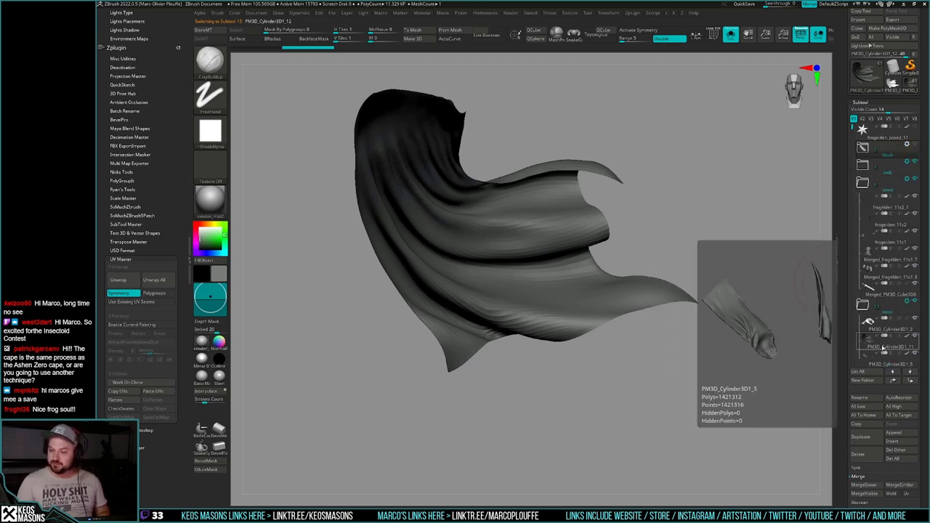
Step: Reselect the original cape, inspect its wireframe and subdivide the mesh once
{"action": "key", "text": "shift+f"}
{"action": "left_click_drag", "start_coordinate": [654, 380], "coordinate": [642, 408], "text": "alt"}
{"action": "key", "text": "shift+f"}
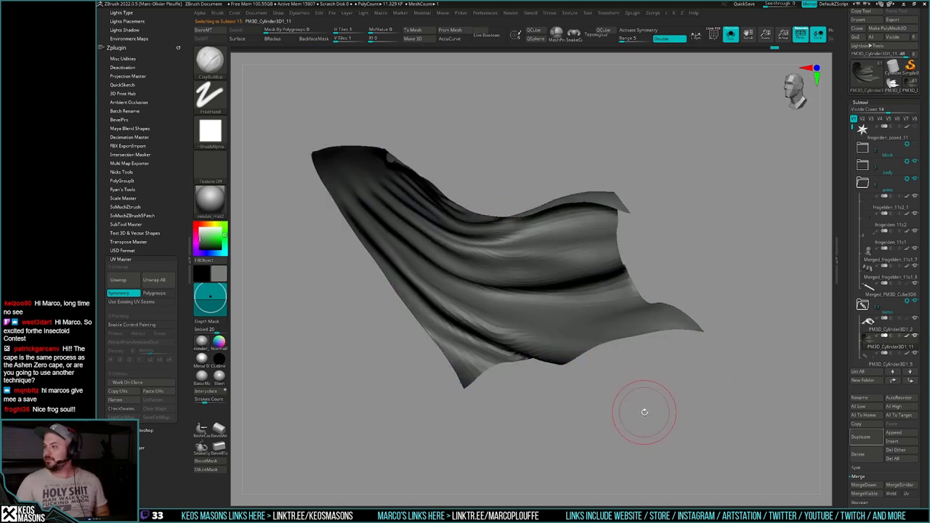
{"action": "left_click_drag", "start_coordinate": [642, 409], "coordinate": [641, 414]}
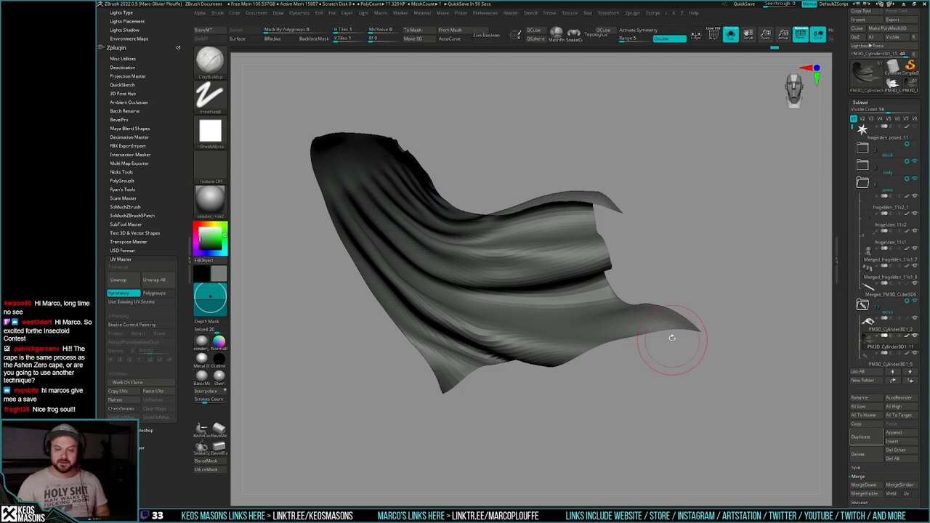
{"action": "key", "text": "shift+f"}
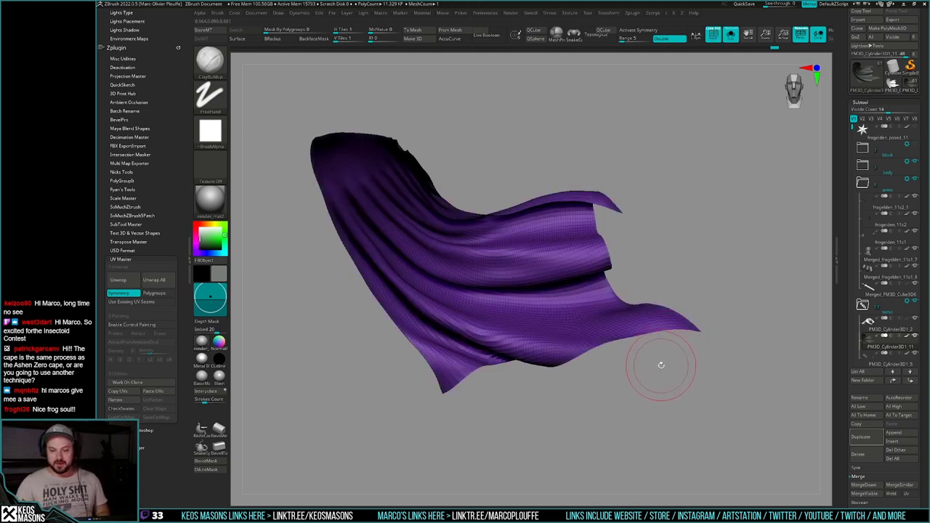
{"action": "key", "text": "shift+f"}
{"action": "left_click_drag", "start_coordinate": [654, 363], "coordinate": [612, 297], "text": "alt"}
{"action": "key", "text": "ctrl+d"}
{"action": "key", "text": "shift+f"}
{"action": "mouse_move", "coordinate": [611, 271]}
{"action": "right_mouse_down", "text": "ctrl"}
{"action": "mouse_move", "coordinate": [614, 284]}
{"action": "mouse_move", "coordinate": [647, 278]}
{"action": "right_mouse_up", "text": "ctrl"}
{"action": "key", "text": "shift+f"}
Step: Reduce the brush's draw size for fine masking and bring the full character back into display
{"action": "key", "text": "space"}
{"action": "left_click", "coordinate": [683, 230]}
{"action": "key", "text": "shift+f"}
{"action": "key", "text": "shift+f"}
{"action": "key", "text": "space"}
{"action": "left_click_drag", "start_coordinate": [648, 279], "coordinate": [642, 277]}
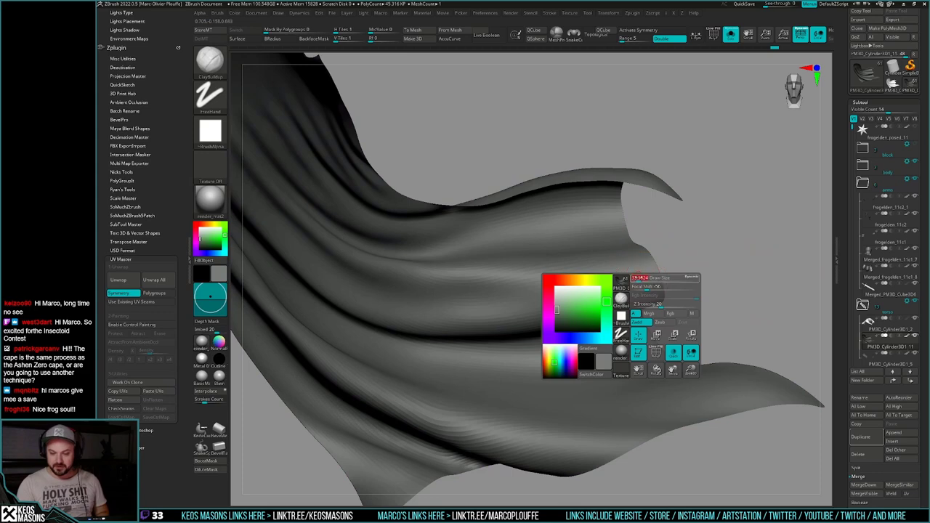
{"action": "mouse_move", "coordinate": [647, 276]}
{"action": "right_mouse_down", "text": "ctrl"}
{"action": "mouse_move", "coordinate": [726, 328]}
{"action": "mouse_move", "coordinate": [734, 302]}
{"action": "right_mouse_up", "text": "ctrl"}
{"action": "key", "text": "alt+s"}
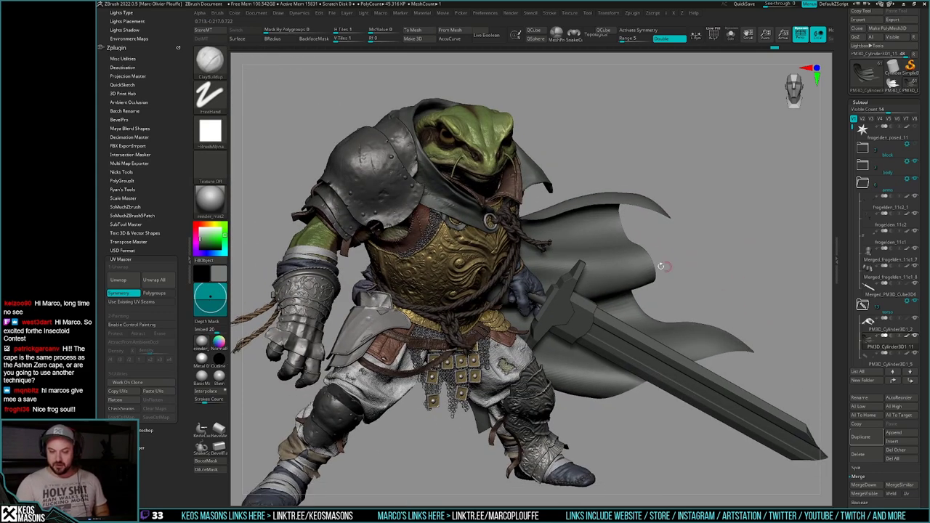
{"action": "key", "text": "space"}
{"action": "left_click_drag", "start_coordinate": [649, 275], "coordinate": [645, 275]}
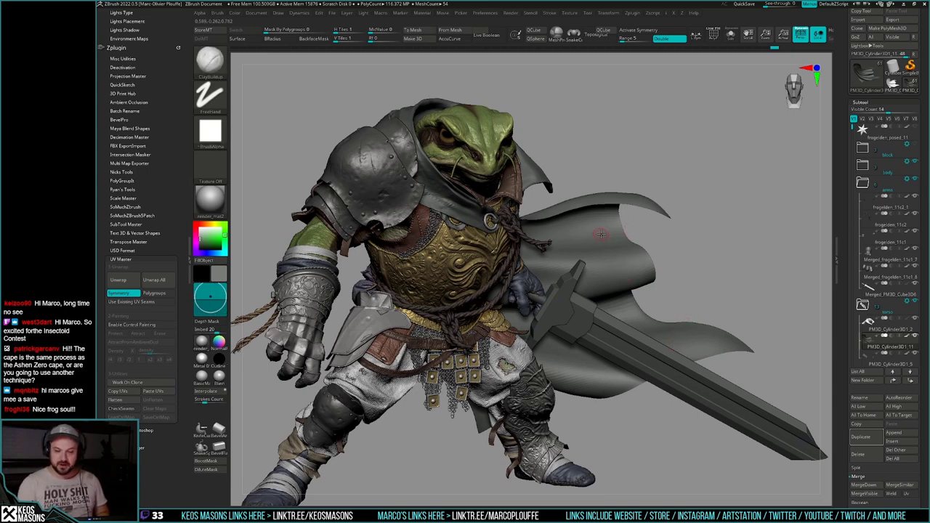
Step: Paint irregular tear-shaped mask patches along the trailing edge of the cape's upper folds
{"action": "right_click", "coordinate": [616, 220]}
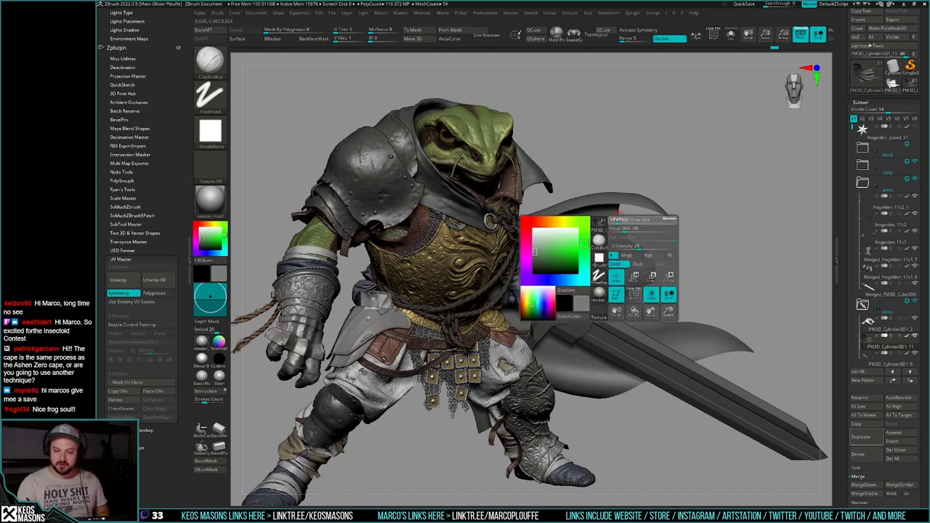
{"action": "right_click_drag", "start_coordinate": [626, 212], "coordinate": [644, 218]}
{"action": "key", "text": "ctrl"}
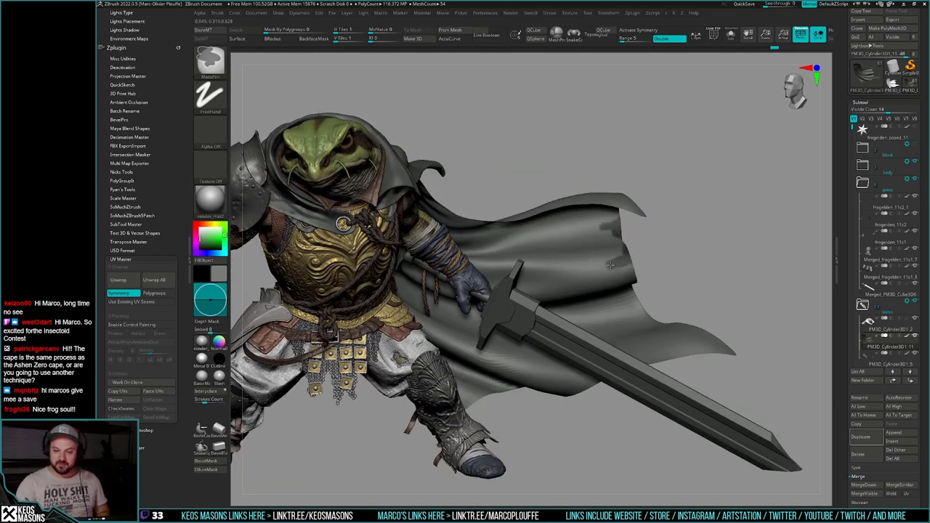
{"action": "mouse_move", "coordinate": [646, 275]}
{"action": "right_mouse_down"}
{"action": "mouse_move", "coordinate": [641, 289]}
{"action": "mouse_move", "coordinate": [618, 278]}
{"action": "mouse_move", "coordinate": [635, 309]}
{"action": "right_mouse_up"}
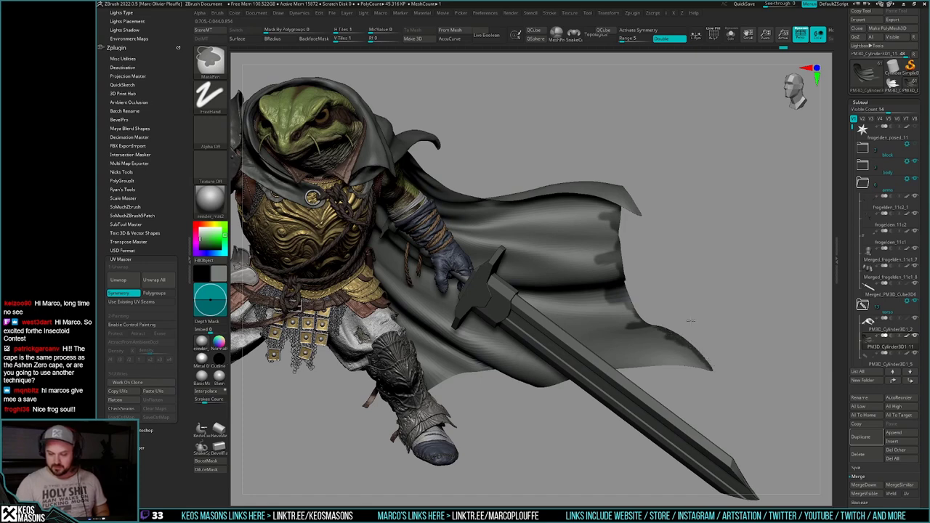
{"action": "mouse_move", "coordinate": [676, 265]}
{"action": "right_mouse_down"}
{"action": "mouse_move", "coordinate": [623, 201]}
{"action": "mouse_move", "coordinate": [628, 231]}
{"action": "mouse_move", "coordinate": [575, 314]}
{"action": "mouse_move", "coordinate": [624, 234]}
{"action": "right_mouse_up"}
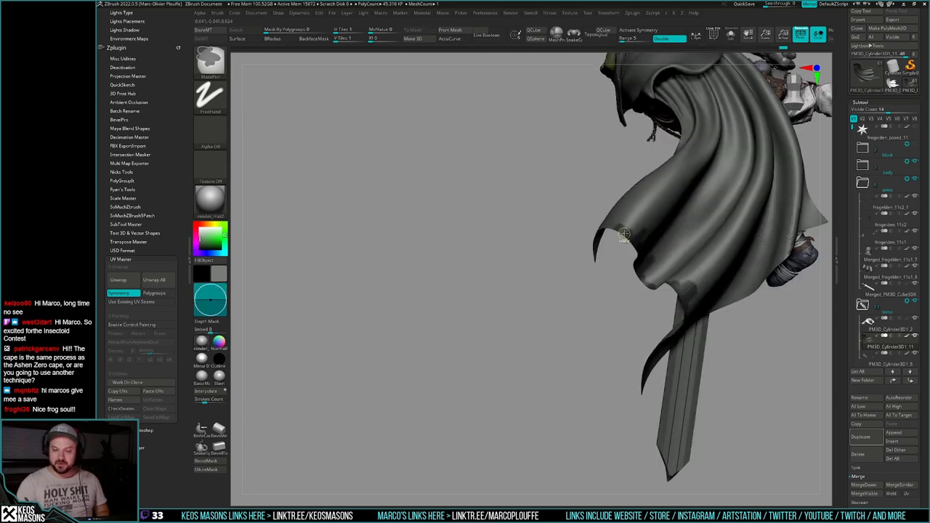
Step: Extend the tear masks around the cape's upper trailing corner, working from behind and above
{"action": "mouse_move", "coordinate": [624, 234]}
{"action": "left_mouse_down", "text": "ctrl"}
{"action": "mouse_move", "coordinate": [619, 212]}
{"action": "mouse_move", "coordinate": [612, 223]}
{"action": "left_mouse_up", "text": "ctrl"}
{"action": "mouse_move", "coordinate": [612, 223]}
{"action": "right_mouse_down"}
{"action": "mouse_move", "coordinate": [646, 236]}
{"action": "mouse_move", "coordinate": [672, 231]}
{"action": "mouse_move", "coordinate": [631, 211]}
{"action": "mouse_move", "coordinate": [622, 218]}
{"action": "right_mouse_up"}
{"action": "left_click_drag", "start_coordinate": [622, 218], "coordinate": [615, 235], "text": "ctrl"}
{"action": "right_click_drag", "start_coordinate": [615, 236], "coordinate": [627, 237]}
{"action": "left_click_drag", "start_coordinate": [627, 237], "coordinate": [622, 250], "text": "ctrl"}
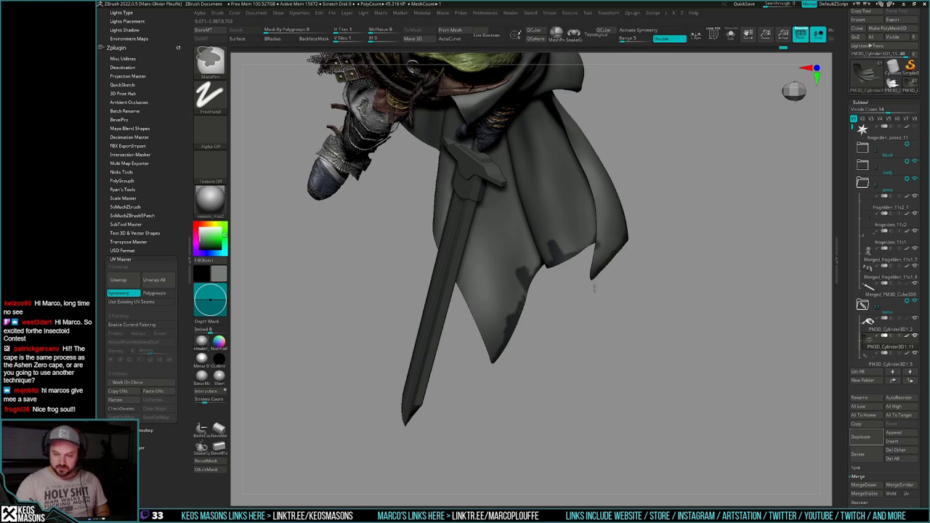
{"action": "left_click_drag", "start_coordinate": [606, 253], "coordinate": [616, 232], "text": "ctrl"}
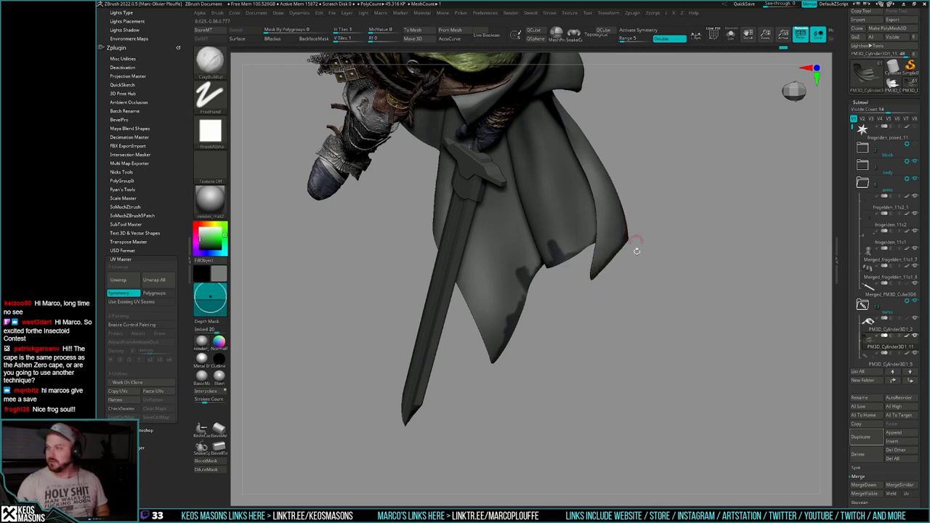
Step: Mask more tear patches along the curled upper fold and on the edge near the cape's lower pointed tip
{"action": "mouse_move", "coordinate": [637, 244]}
{"action": "right_mouse_down"}
{"action": "mouse_move", "coordinate": [645, 345]}
{"action": "mouse_move", "coordinate": [625, 366]}
{"action": "mouse_move", "coordinate": [646, 340]}
{"action": "mouse_move", "coordinate": [590, 237]}
{"action": "right_mouse_up"}
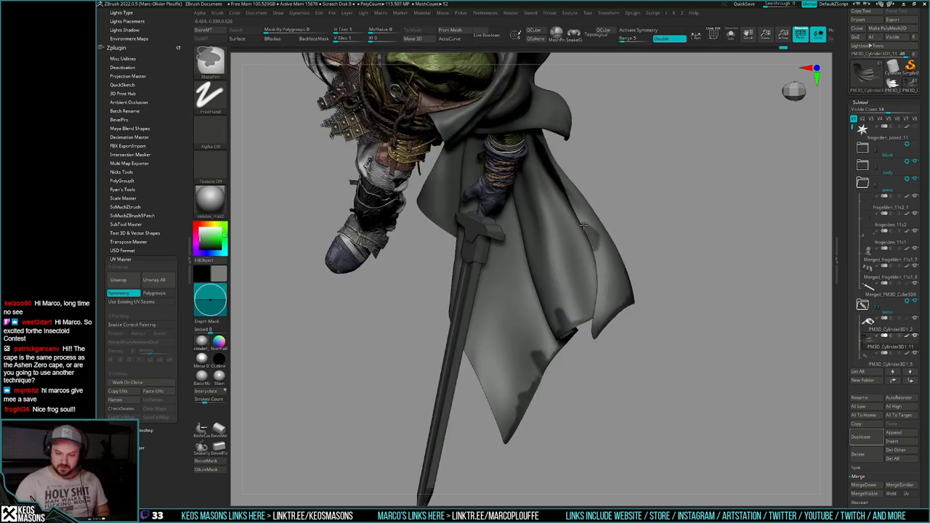
{"action": "left_click_drag", "start_coordinate": [587, 216], "coordinate": [592, 205], "text": "ctrl"}
{"action": "mouse_move", "coordinate": [607, 183]}
{"action": "right_mouse_down"}
{"action": "mouse_move", "coordinate": [617, 175]}
{"action": "mouse_move", "coordinate": [720, 273]}
{"action": "right_mouse_up"}
{"action": "right_click_drag", "start_coordinate": [596, 227], "coordinate": [706, 244]}
{"action": "left_click_drag", "start_coordinate": [597, 230], "coordinate": [578, 231], "text": "ctrl"}
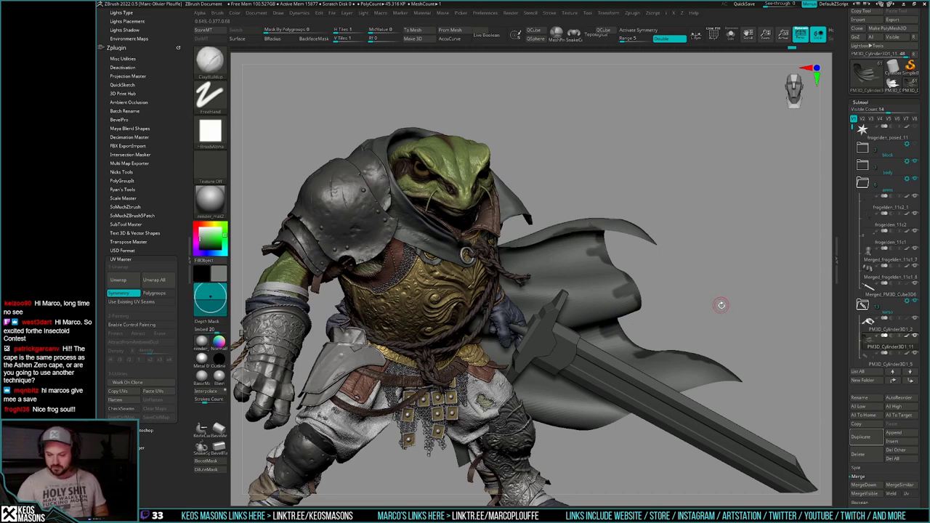
{"action": "left_click_drag", "start_coordinate": [716, 295], "coordinate": [688, 243], "text": "alt"}
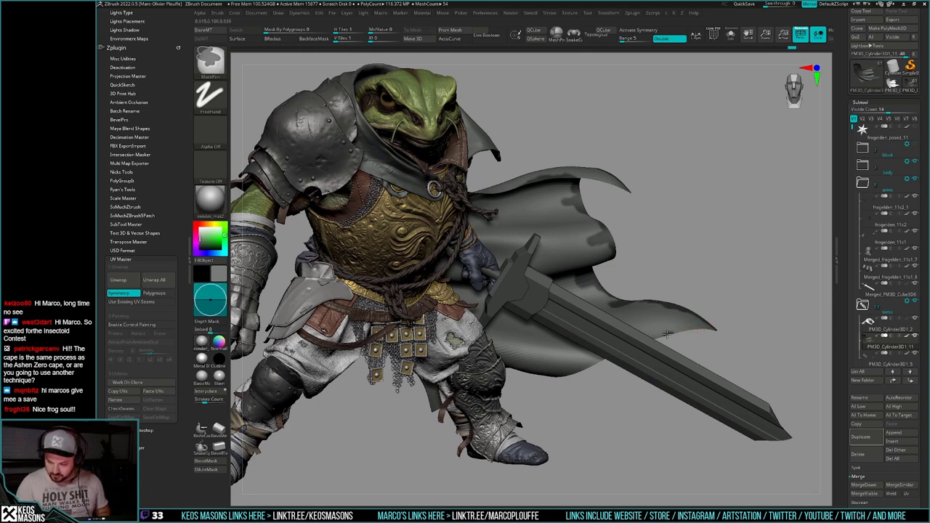
{"action": "left_click_drag", "start_coordinate": [670, 335], "coordinate": [660, 337], "text": "ctrl"}
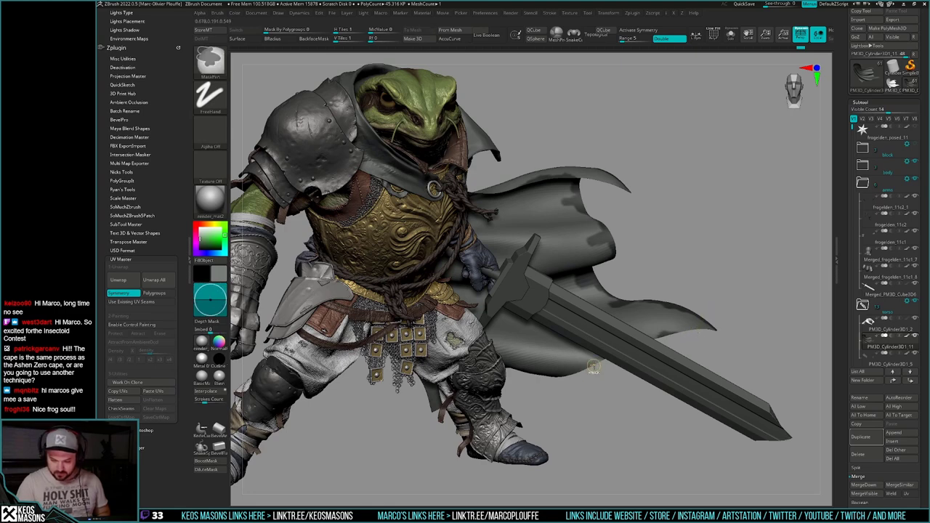
Step: Isolate the cape and mask ragged notches on both sides of its long pointed tip
{"action": "left_click_drag", "start_coordinate": [594, 458], "coordinate": [606, 394]}
{"action": "key", "text": "alt+s"}
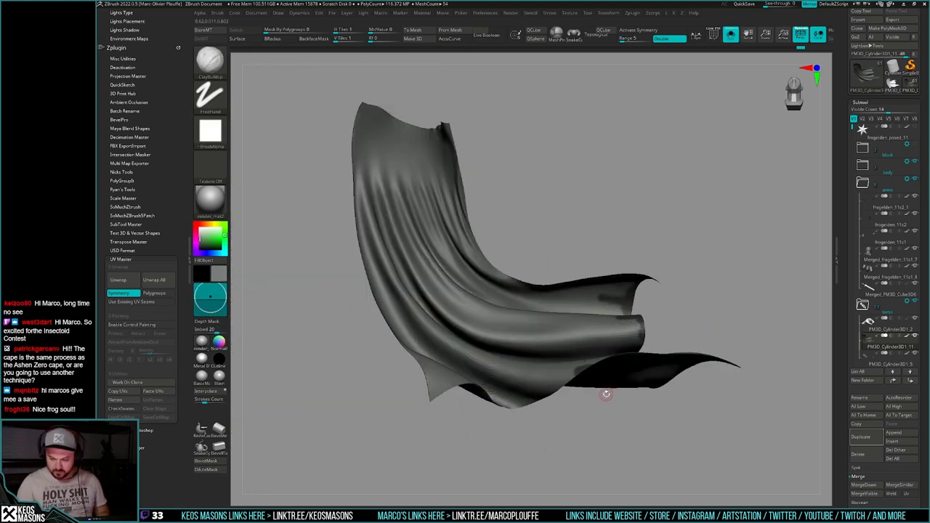
{"action": "right_click_drag", "start_coordinate": [606, 394], "coordinate": [633, 410]}
{"action": "right_click", "coordinate": [653, 344]}
{"action": "right_click_drag", "start_coordinate": [650, 342], "coordinate": [711, 253]}
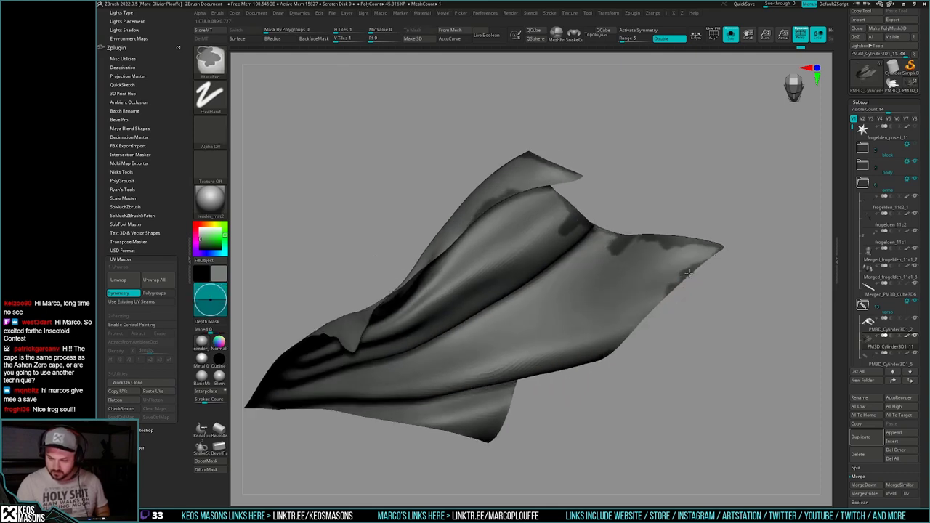
{"action": "mouse_move", "coordinate": [667, 307]}
{"action": "right_mouse_down"}
{"action": "mouse_move", "coordinate": [664, 271]}
{"action": "mouse_move", "coordinate": [660, 283]}
{"action": "right_mouse_up"}
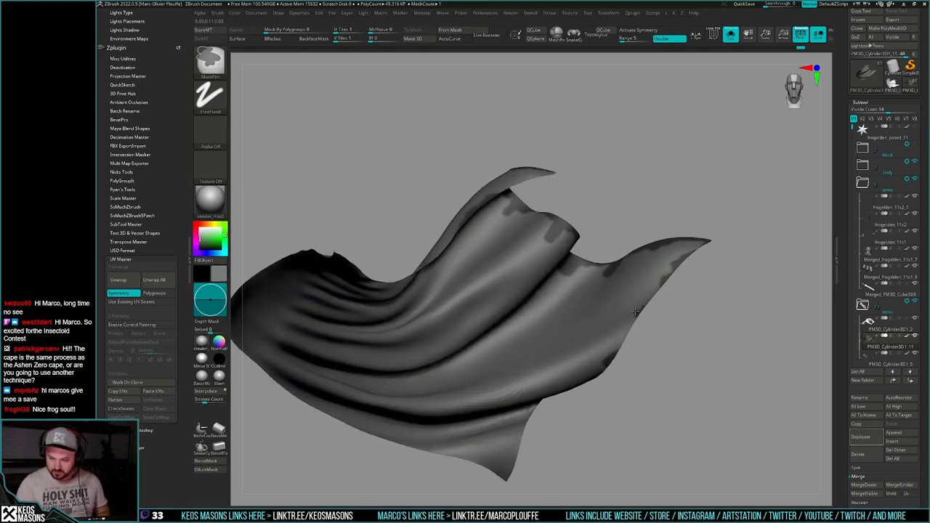
Step: Continue the tear masks along the lower hem, from the pointed tip toward the middle of the cape
{"action": "left_click_drag", "start_coordinate": [635, 313], "coordinate": [619, 348], "text": "ctrl"}
{"action": "mouse_move", "coordinate": [663, 285]}
{"action": "right_mouse_down"}
{"action": "mouse_move", "coordinate": [631, 290]}
{"action": "mouse_move", "coordinate": [647, 274]}
{"action": "mouse_move", "coordinate": [624, 321]}
{"action": "right_mouse_up"}
{"action": "left_click_drag", "start_coordinate": [624, 327], "coordinate": [621, 348], "text": "ctrl"}
{"action": "mouse_move", "coordinate": [621, 347]}
{"action": "right_mouse_down"}
{"action": "mouse_move", "coordinate": [608, 328]}
{"action": "mouse_move", "coordinate": [595, 395]}
{"action": "mouse_move", "coordinate": [614, 358]}
{"action": "right_mouse_up"}
{"action": "left_click_drag", "start_coordinate": [615, 358], "coordinate": [596, 387], "text": "ctrl"}
{"action": "right_click_drag", "start_coordinate": [595, 387], "coordinate": [605, 375], "text": "ctrl"}
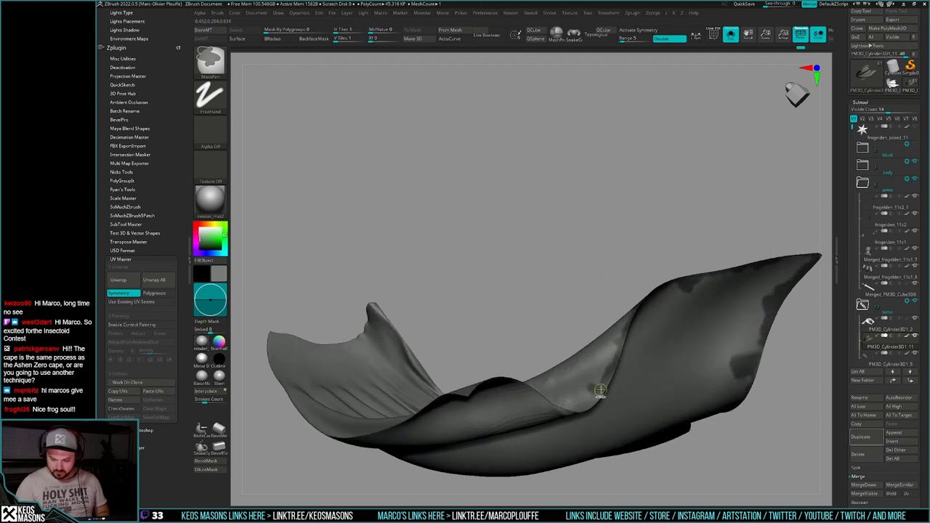
Step: Mask tear patches along the curled bottom hem and around the cape's lowest corner
{"action": "left_click_drag", "start_coordinate": [605, 377], "coordinate": [600, 395], "text": "ctrl"}
{"action": "right_click_drag", "start_coordinate": [600, 394], "coordinate": [604, 397]}
{"action": "left_click_drag", "start_coordinate": [603, 393], "coordinate": [593, 403], "text": "ctrl"}
{"action": "mouse_move", "coordinate": [593, 405]}
{"action": "right_mouse_down"}
{"action": "mouse_move", "coordinate": [577, 459]}
{"action": "mouse_move", "coordinate": [615, 381]}
{"action": "right_mouse_up"}
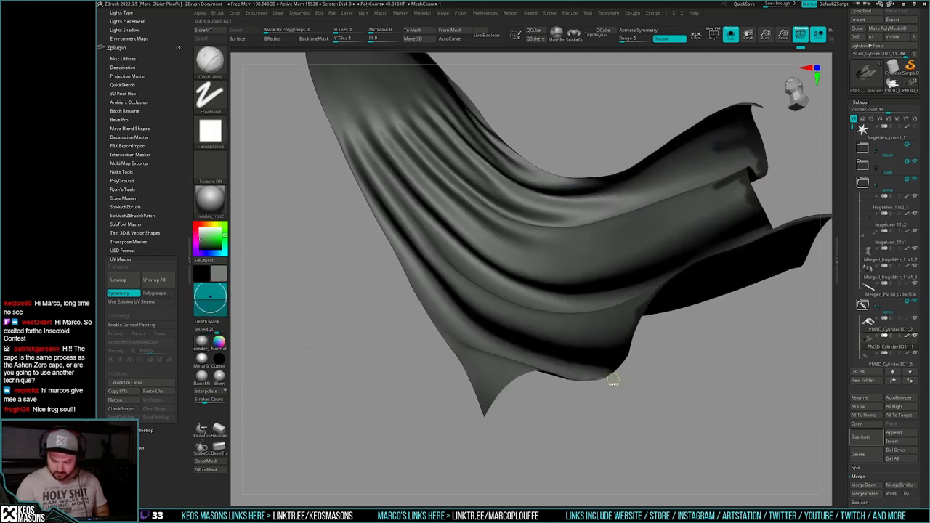
{"action": "left_click_drag", "start_coordinate": [603, 377], "coordinate": [585, 381], "text": "ctrl"}
{"action": "right_click_drag", "start_coordinate": [584, 380], "coordinate": [594, 395]}
{"action": "mouse_move", "coordinate": [603, 366]}
{"action": "left_mouse_down", "text": "ctrl"}
{"action": "mouse_move", "coordinate": [539, 372]}
{"action": "mouse_move", "coordinate": [489, 412]}
{"action": "left_mouse_up", "text": "ctrl"}
{"action": "right_click_drag", "start_coordinate": [510, 415], "coordinate": [552, 404]}
{"action": "mouse_move", "coordinate": [545, 399]}
{"action": "left_mouse_down", "text": "ctrl"}
{"action": "mouse_move", "coordinate": [535, 373]}
{"action": "mouse_move", "coordinate": [540, 400]}
{"action": "left_mouse_up", "text": "ctrl"}
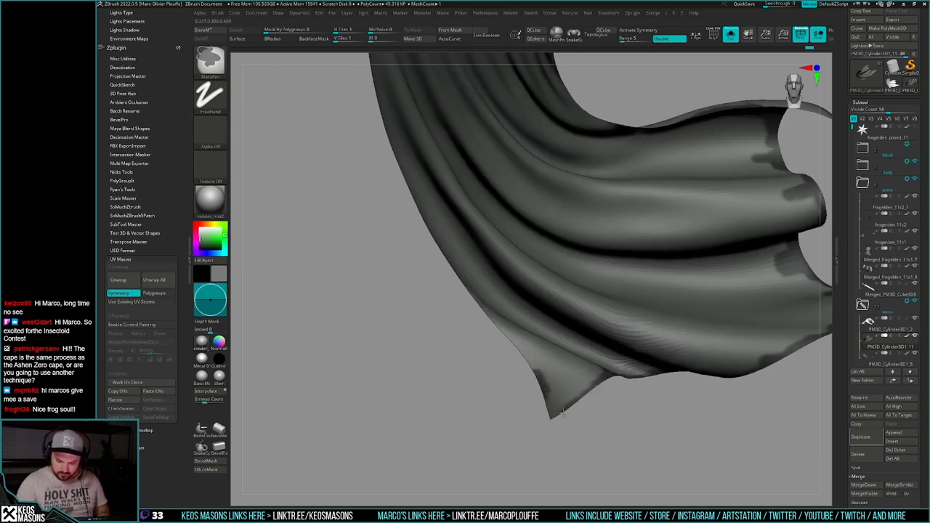
Step: Mask small tears on the lower part of the cape's long outer edge, checking placement against the full character
{"action": "right_click_drag", "start_coordinate": [563, 430], "coordinate": [679, 402], "text": "ctrl"}
{"action": "key", "text": "alt+s"}
{"action": "right_click_drag", "start_coordinate": [613, 430], "coordinate": [520, 358]}
{"action": "key", "text": "alt+s"}
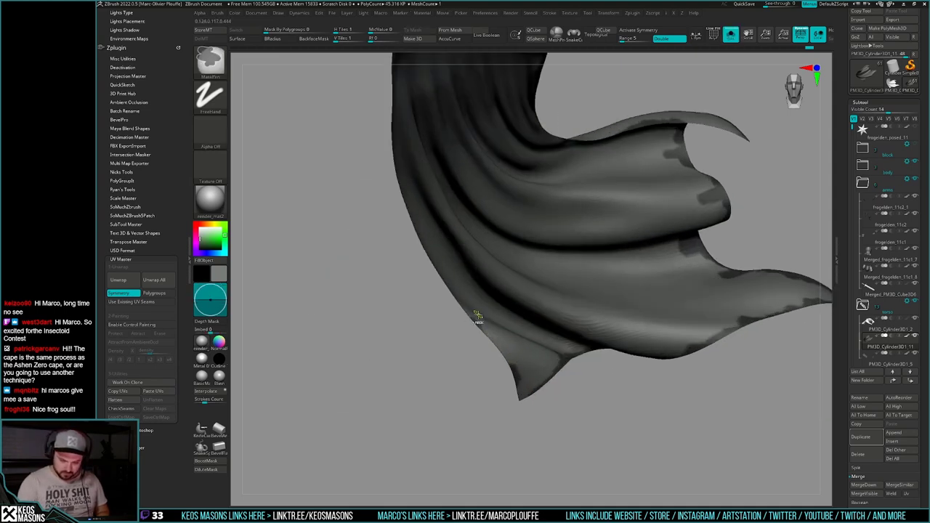
{"action": "right_click_drag", "start_coordinate": [478, 317], "coordinate": [559, 306]}
{"action": "key", "text": "alt+s"}
{"action": "mouse_move", "coordinate": [601, 365]}
{"action": "right_mouse_down"}
{"action": "mouse_move", "coordinate": [597, 400]}
{"action": "mouse_move", "coordinate": [610, 429]}
{"action": "right_mouse_up"}
{"action": "key", "text": "alt+s"}
{"action": "left_click_drag", "start_coordinate": [558, 287], "coordinate": [548, 294], "text": "ctrl"}
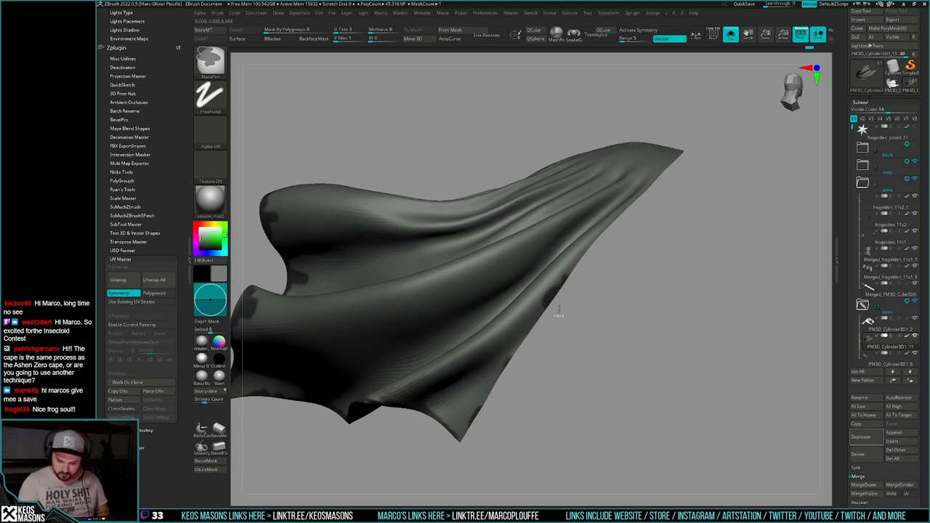
Step: Add tear masks up the long outer edge toward the shoulder and review the isolated cape from the front
{"action": "mouse_move", "coordinate": [547, 343]}
{"action": "right_mouse_down"}
{"action": "mouse_move", "coordinate": [545, 384]}
{"action": "mouse_move", "coordinate": [589, 371]}
{"action": "right_mouse_up"}
{"action": "left_click_drag", "start_coordinate": [580, 301], "coordinate": [587, 300], "text": "ctrl"}
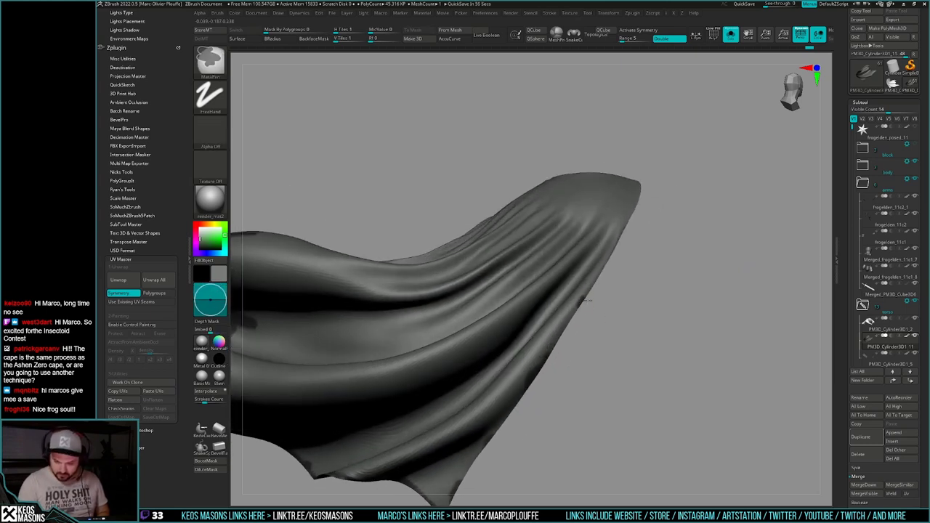
{"action": "left_click_drag", "start_coordinate": [607, 260], "coordinate": [610, 256], "text": "ctrl"}
{"action": "mouse_move", "coordinate": [609, 256]}
{"action": "right_mouse_down", "text": "ctrl"}
{"action": "mouse_move", "coordinate": [625, 250]}
{"action": "mouse_move", "coordinate": [616, 382]}
{"action": "mouse_move", "coordinate": [487, 343]}
{"action": "mouse_move", "coordinate": [529, 348]}
{"action": "mouse_move", "coordinate": [548, 368]}
{"action": "mouse_move", "coordinate": [594, 356]}
{"action": "right_mouse_up", "text": "ctrl"}
{"action": "key", "text": "alt+s"}
{"action": "key", "text": "alt+s"}
{"action": "right_click_drag", "start_coordinate": [731, 359], "coordinate": [678, 355], "text": "shift"}
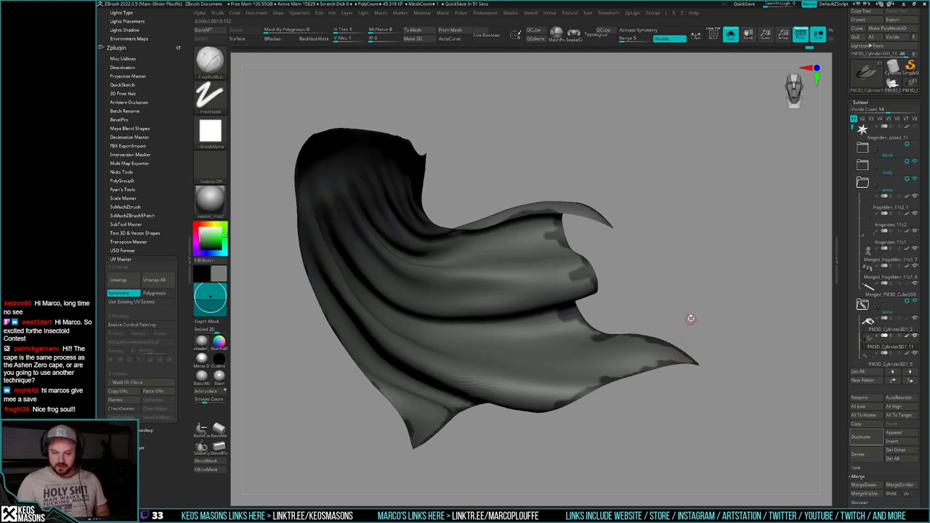
Step: Bring back the full character and mask irregular hole patches on the cape's upper fold
{"action": "key", "text": "alt+s"}
{"action": "key", "text": "ctrl"}
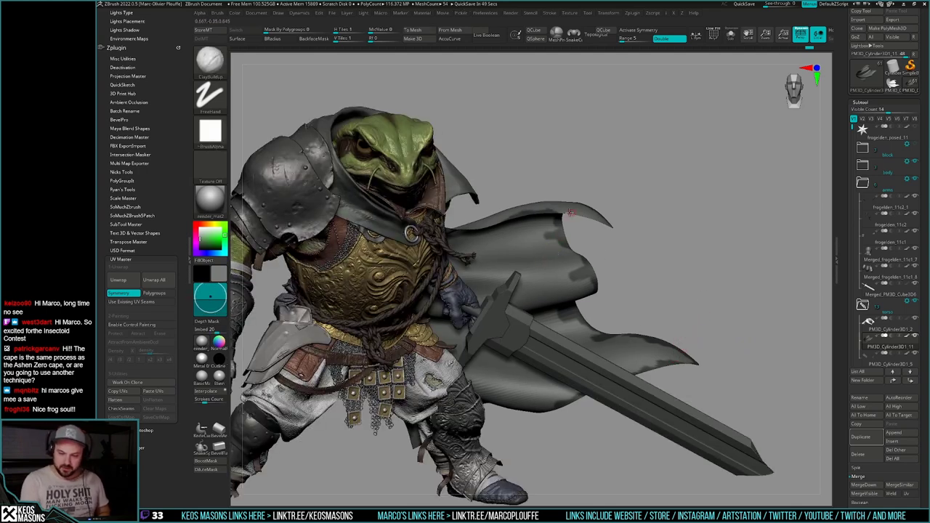
{"action": "key", "text": "ctrl"}
{"action": "key", "text": "ctrl"}
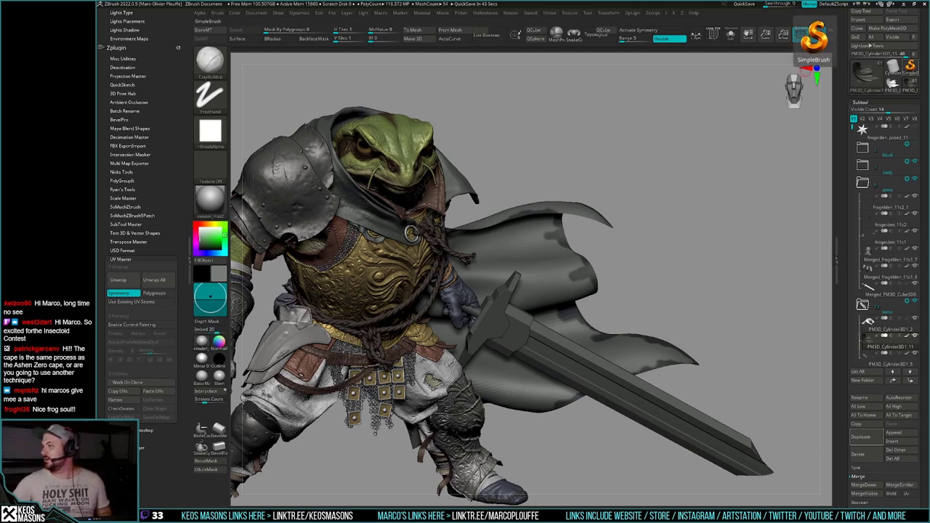
{"action": "left_click", "coordinate": [731, 308]}
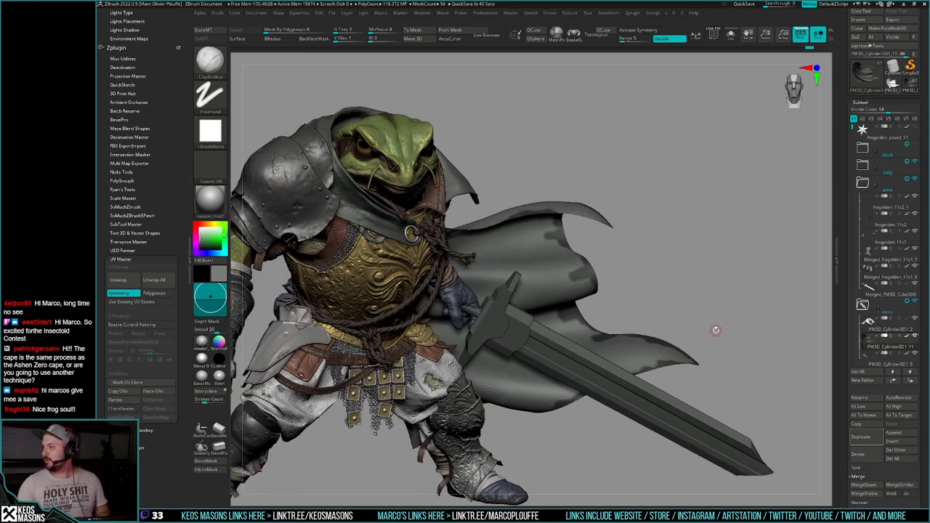
{"action": "key", "text": "ctrl"}
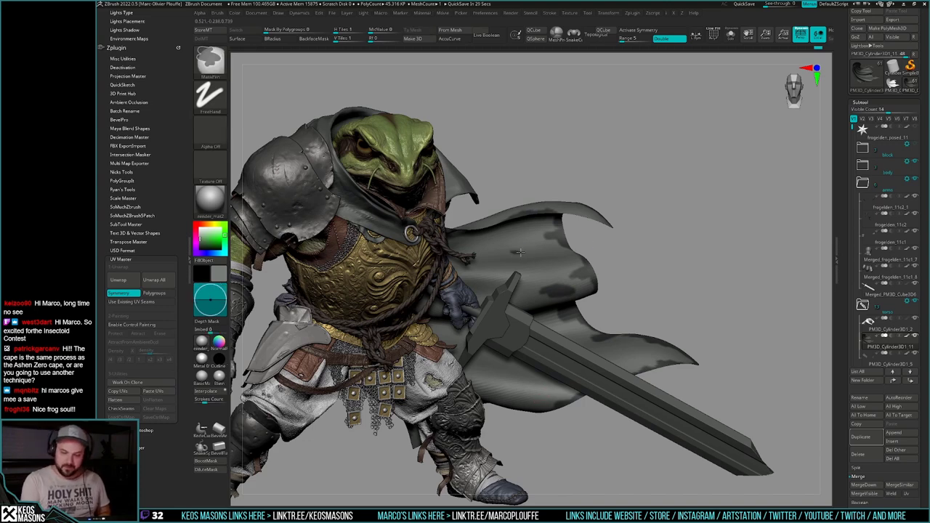
{"action": "key", "text": "ctrl"}
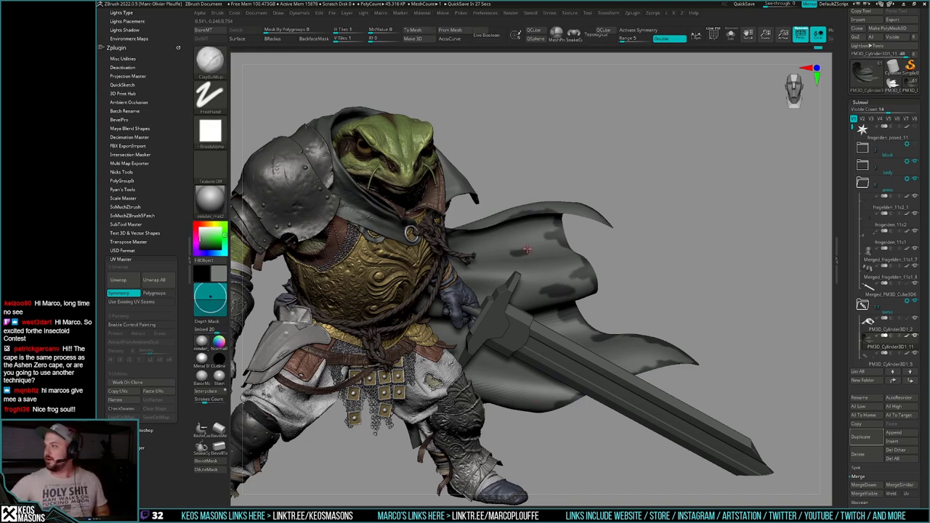
Step: Mask more hole patches across the cape's middle folds, the area behind the sword and the pointed lower tail
{"action": "left_click_drag", "start_coordinate": [672, 285], "coordinate": [695, 255]}
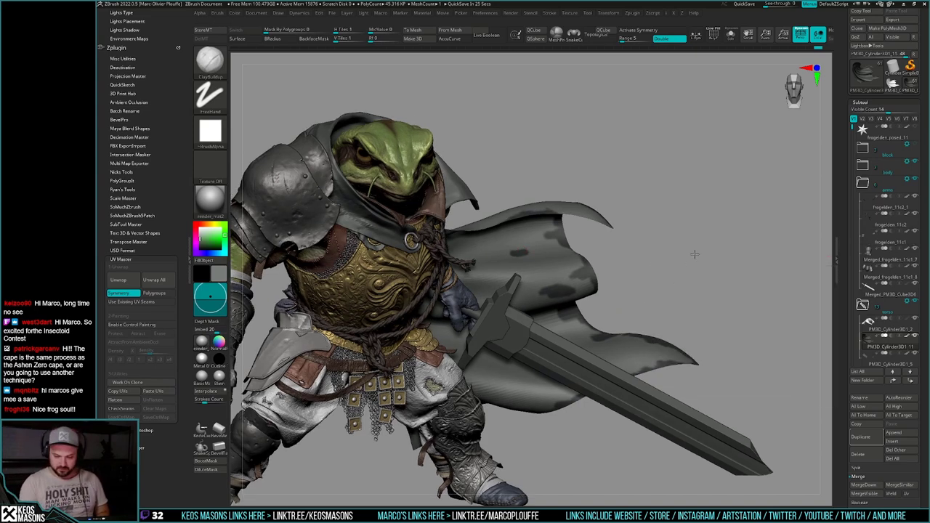
{"action": "key", "text": "ctrl"}
{"action": "key", "text": "shift"}
{"action": "key", "text": "ctrl"}
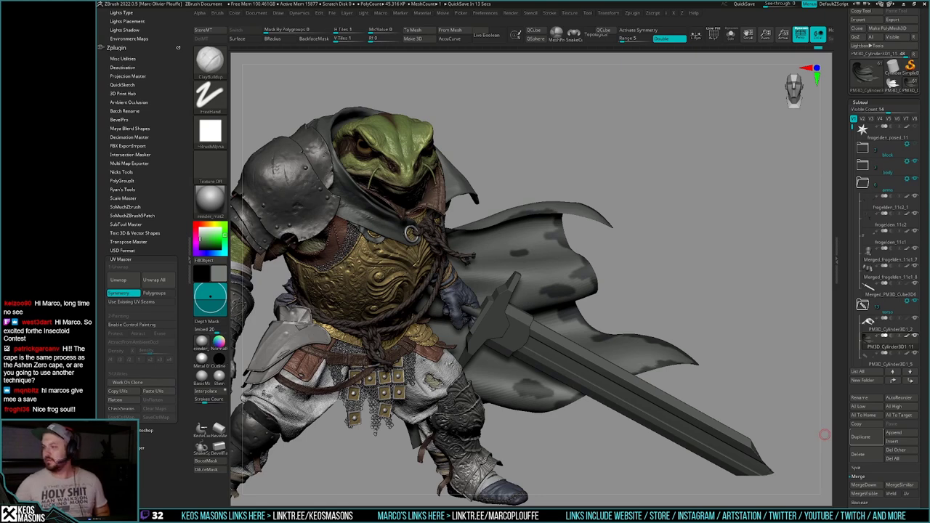
{"action": "key", "text": "p"}
{"action": "key", "text": "p"}
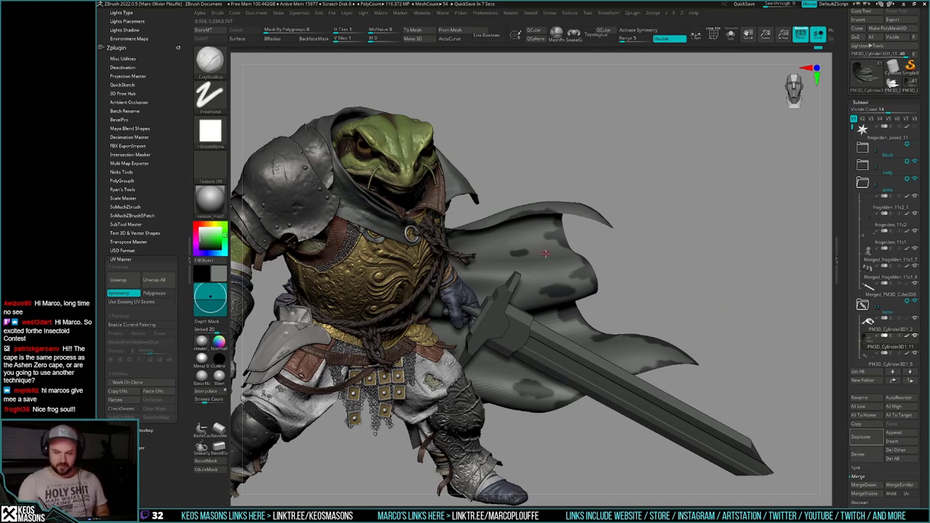
{"action": "key", "text": "space"}
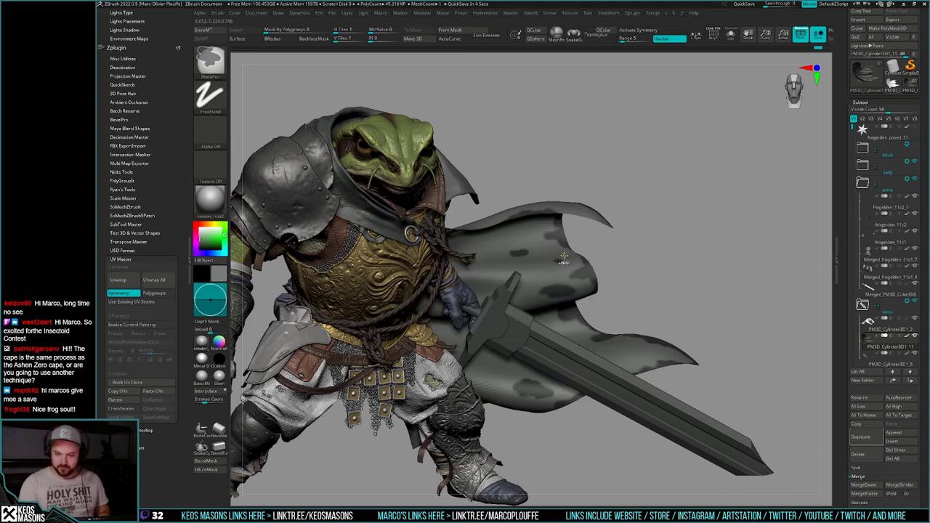
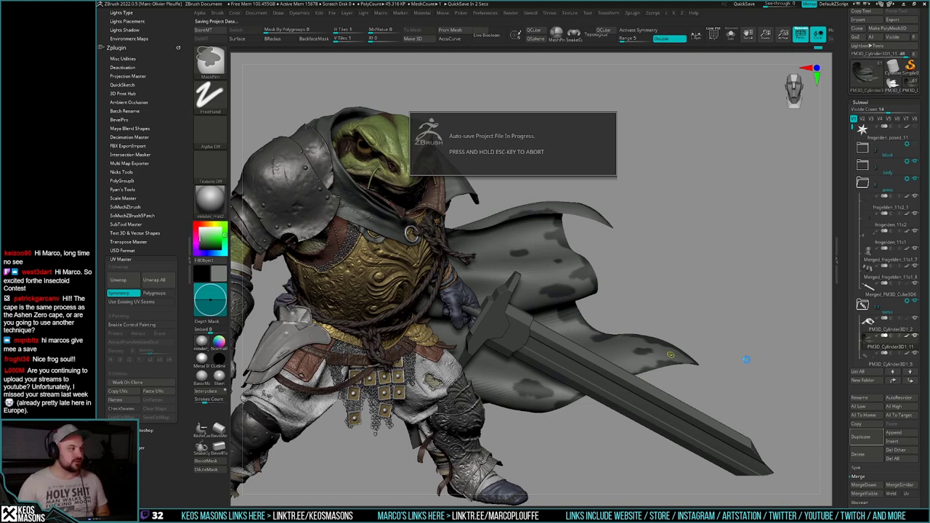
Step: Toggle the tear mask off and back on to compare the cape with and without the patches
{"action": "mouse_move", "coordinate": [738, 366]}
{"action": "left_mouse_down", "text": "ctrl"}
{"action": "mouse_move", "coordinate": [729, 340]}
{"action": "mouse_move", "coordinate": [679, 363]}
{"action": "mouse_move", "coordinate": [725, 350]}
{"action": "mouse_move", "coordinate": [672, 341]}
{"action": "mouse_move", "coordinate": [702, 334]}
{"action": "left_mouse_up", "text": "ctrl"}
{"action": "key", "text": "ctrl+z"}
{"action": "key", "text": "ctrl+h"}
{"action": "key", "text": "ctrl+h"}
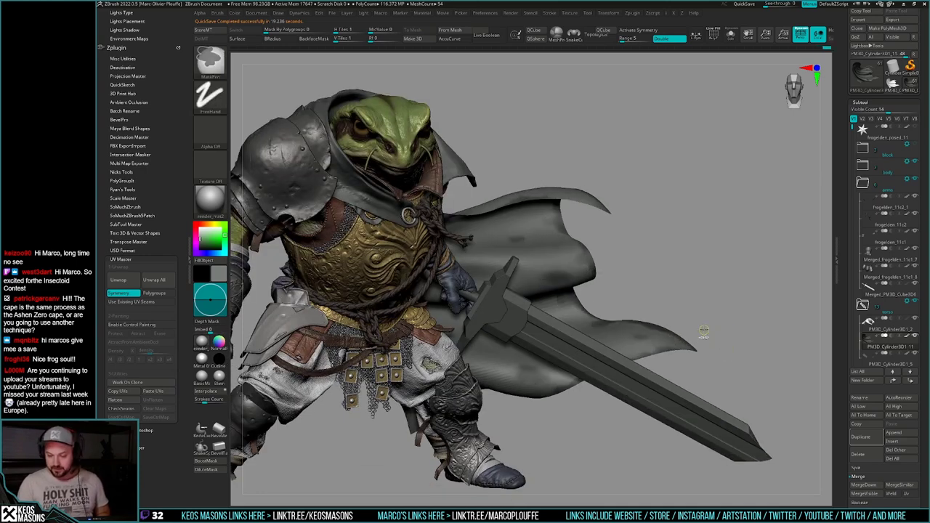
{"action": "key", "text": "ctrl+z"}
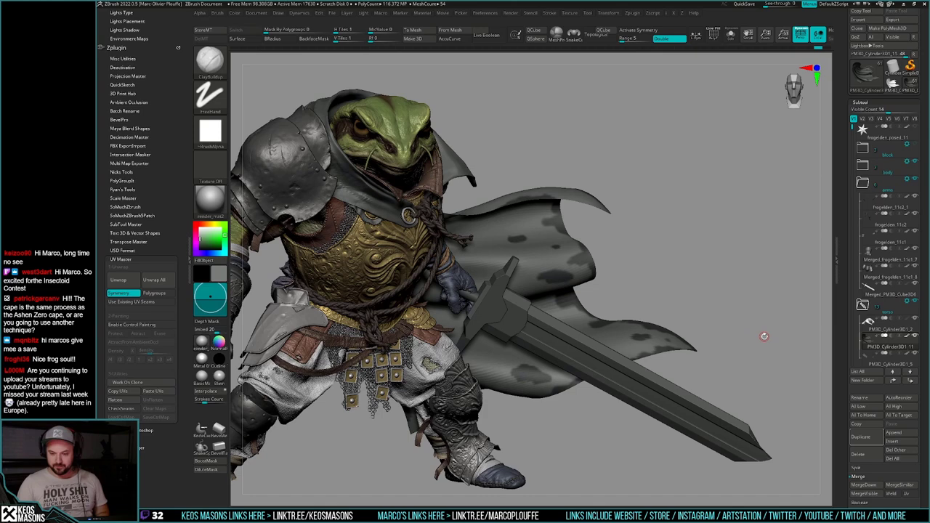
Step: Add small tear masks on the lower tail beside the sword and check them on the character from another angle
{"action": "key", "text": "ctrl"}
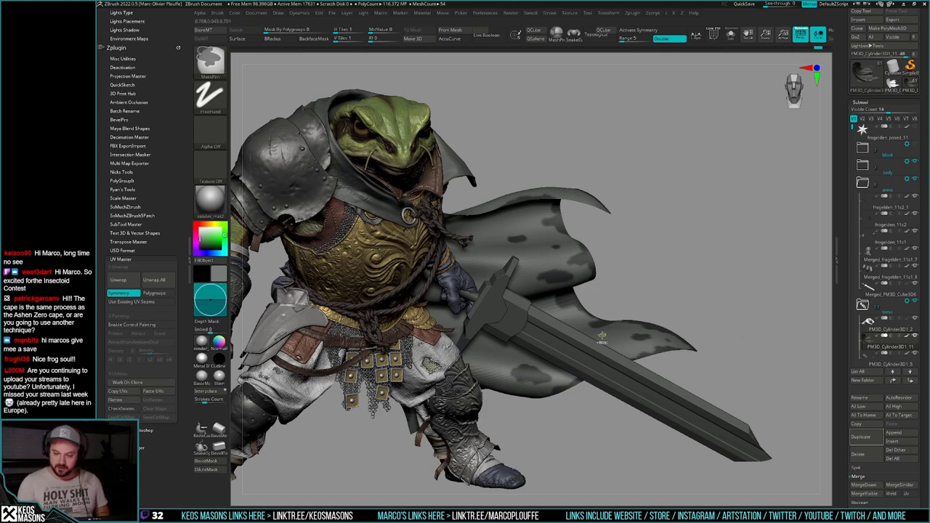
{"action": "left_click_drag", "start_coordinate": [604, 337], "coordinate": [610, 334], "text": "ctrl"}
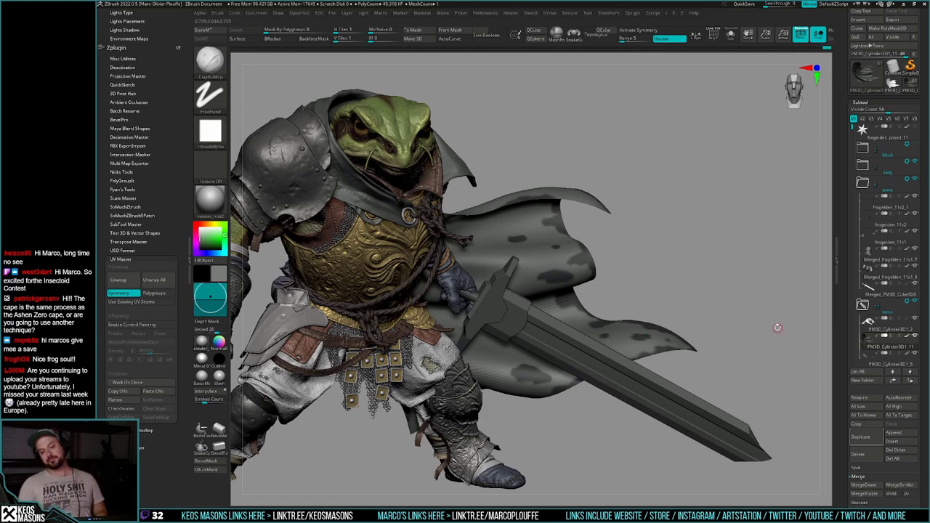
{"action": "key", "text": "ctrl"}
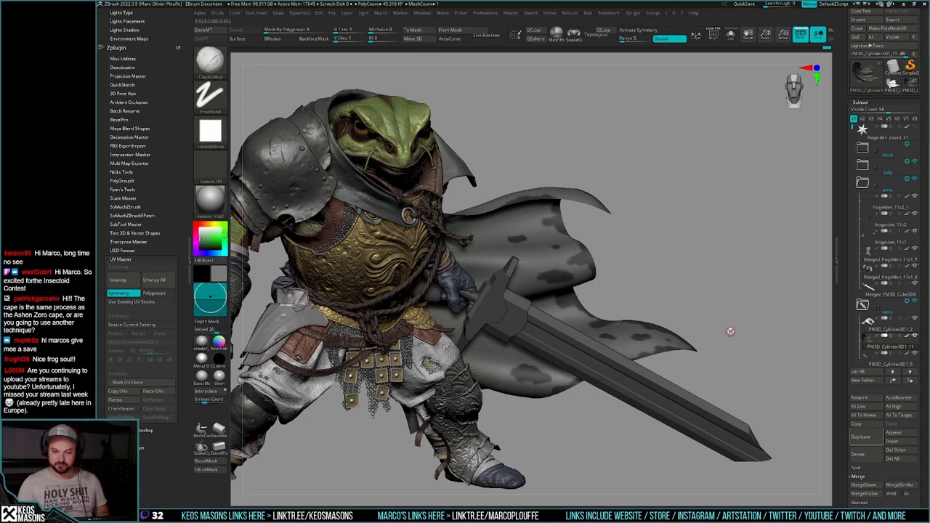
{"action": "mouse_move", "coordinate": [643, 255]}
{"action": "left_mouse_down"}
{"action": "mouse_move", "coordinate": [572, 319]}
{"action": "mouse_move", "coordinate": [595, 210]}
{"action": "left_mouse_up"}
{"action": "key", "text": "ctrl"}
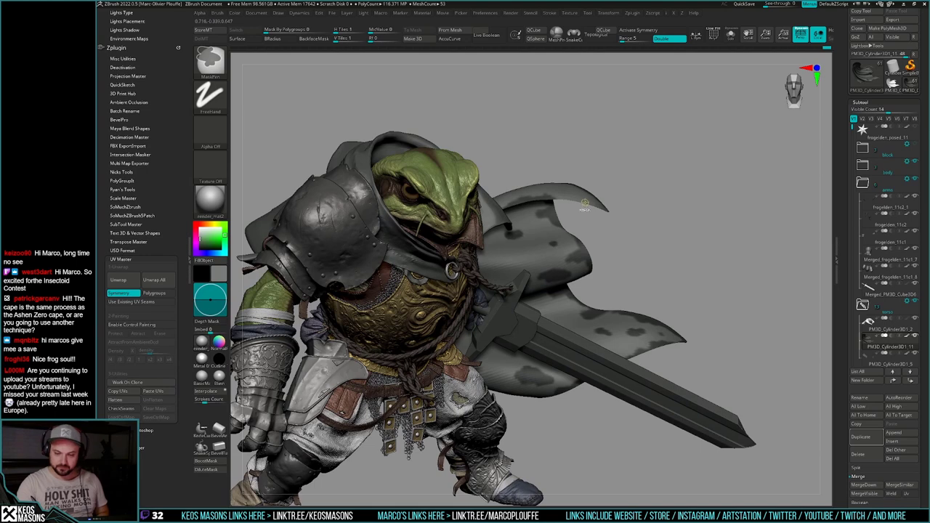
{"action": "left_click_drag", "start_coordinate": [680, 237], "coordinate": [731, 258], "text": "shift"}
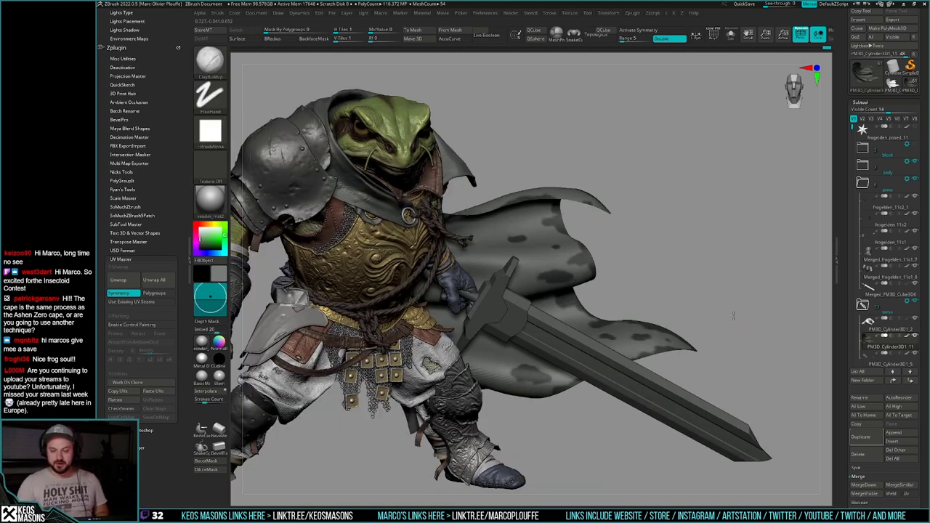
{"action": "left_click_drag", "start_coordinate": [733, 315], "coordinate": [737, 305], "text": "alt"}
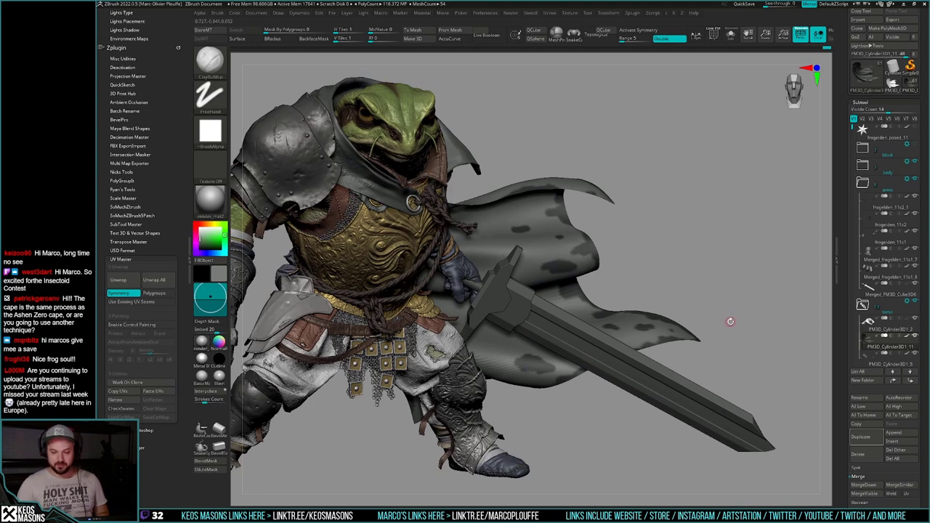
Step: Extend the tear masks along the free edges of the upper fold and pointed tail, working from above
{"action": "right_click", "coordinate": [566, 292]}
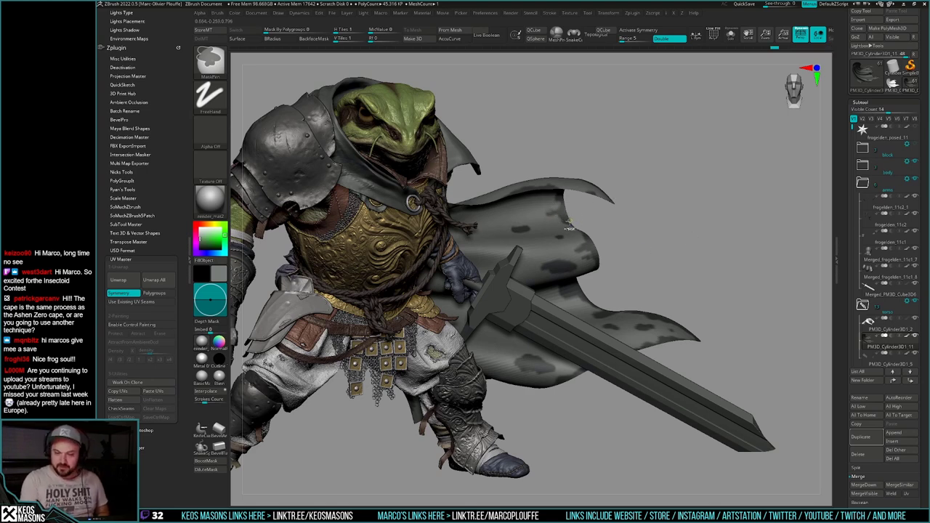
{"action": "right_click_drag", "start_coordinate": [567, 221], "coordinate": [575, 232]}
{"action": "left_click_drag", "start_coordinate": [569, 226], "coordinate": [571, 224], "text": "ctrl"}
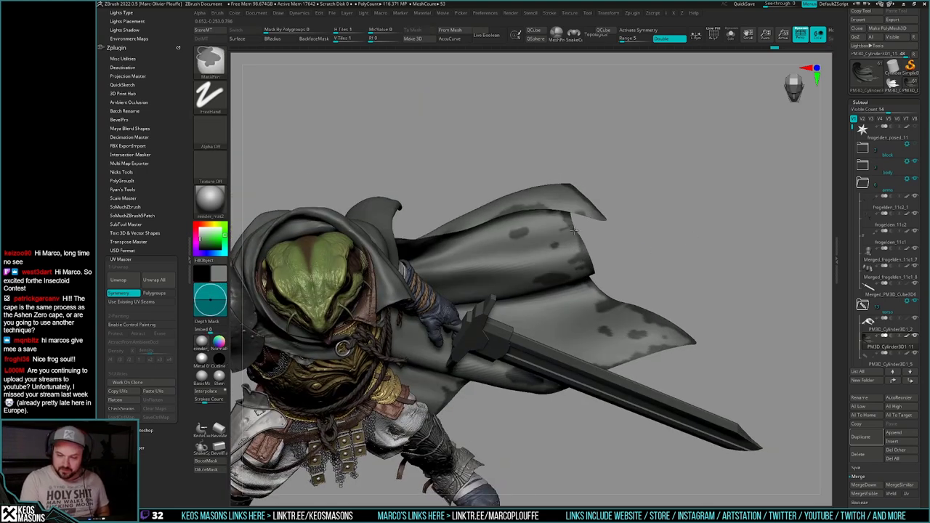
{"action": "mouse_move", "coordinate": [702, 302]}
{"action": "right_mouse_down"}
{"action": "mouse_move", "coordinate": [612, 315]}
{"action": "mouse_move", "coordinate": [602, 304]}
{"action": "right_mouse_up"}
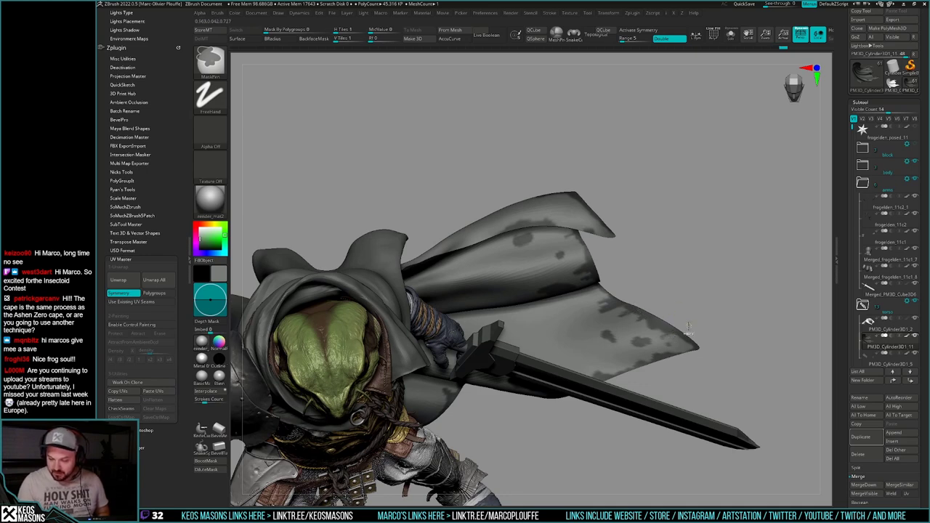
{"action": "left_click_drag", "start_coordinate": [636, 372], "coordinate": [634, 367], "text": "ctrl"}
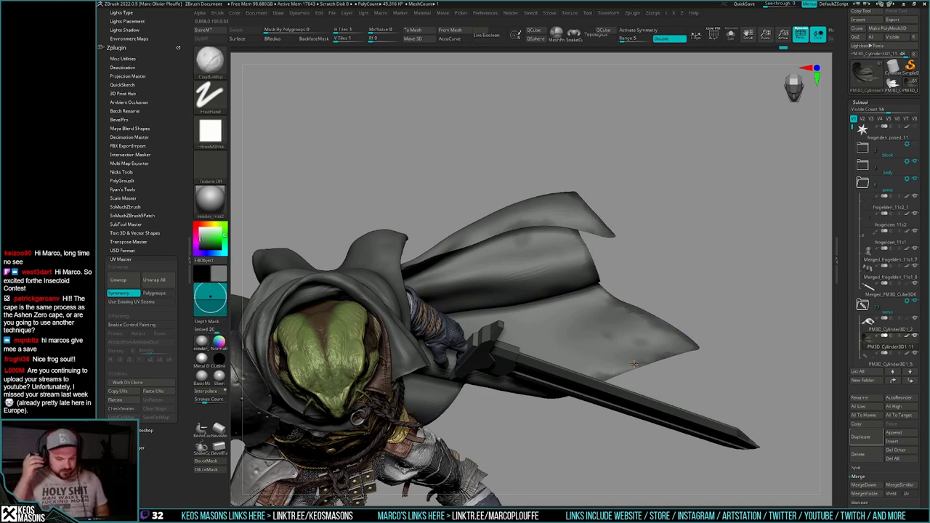
{"action": "left_click_drag", "start_coordinate": [734, 291], "coordinate": [735, 284]}
{"action": "key", "text": "ctrl+z"}
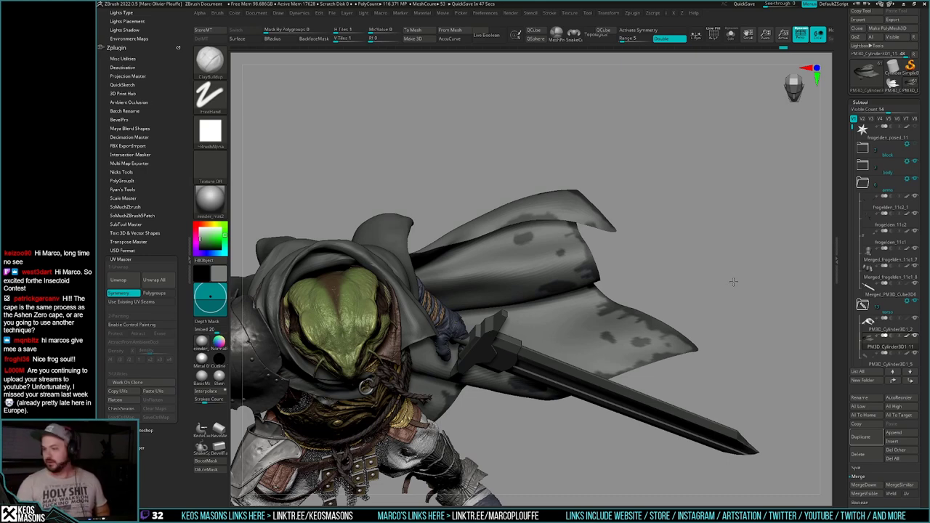
Step: Mask ragged tears around the tip and along the top edge of the cape's upper flap
{"action": "left_click_drag", "start_coordinate": [709, 302], "coordinate": [669, 336]}
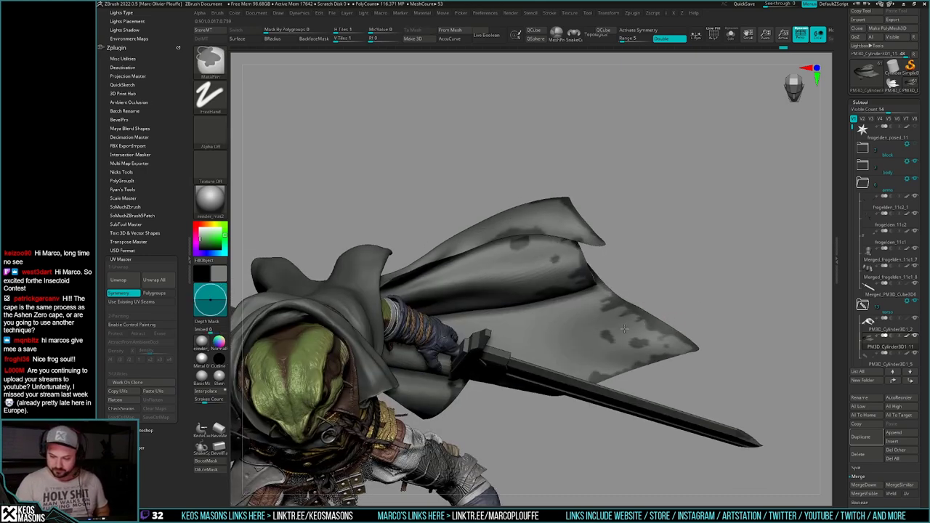
{"action": "mouse_move", "coordinate": [658, 327]}
{"action": "right_mouse_down"}
{"action": "mouse_move", "coordinate": [657, 293]}
{"action": "mouse_move", "coordinate": [647, 349]}
{"action": "right_mouse_up"}
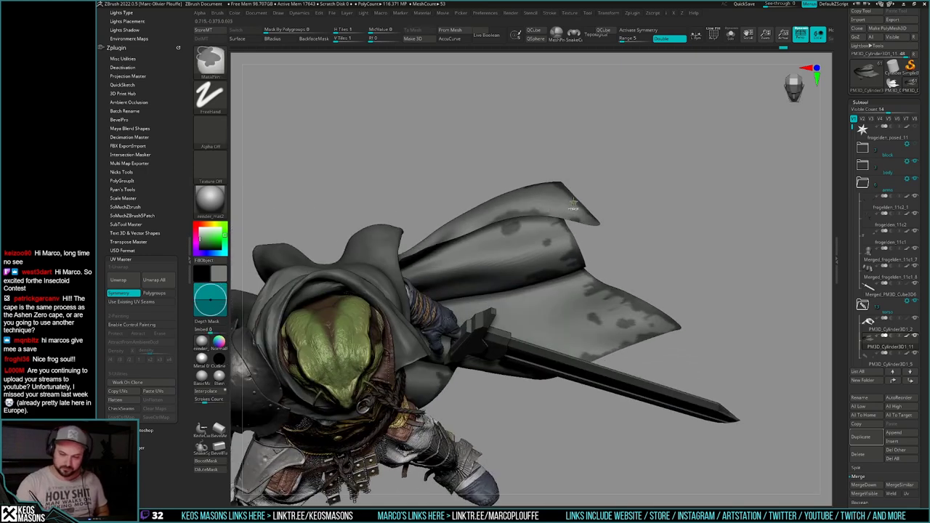
{"action": "left_click_drag", "start_coordinate": [567, 189], "coordinate": [563, 187], "text": "ctrl"}
{"action": "right_click_drag", "start_coordinate": [634, 116], "coordinate": [639, 158]}
{"action": "left_click_drag", "start_coordinate": [555, 183], "coordinate": [539, 176], "text": "ctrl"}
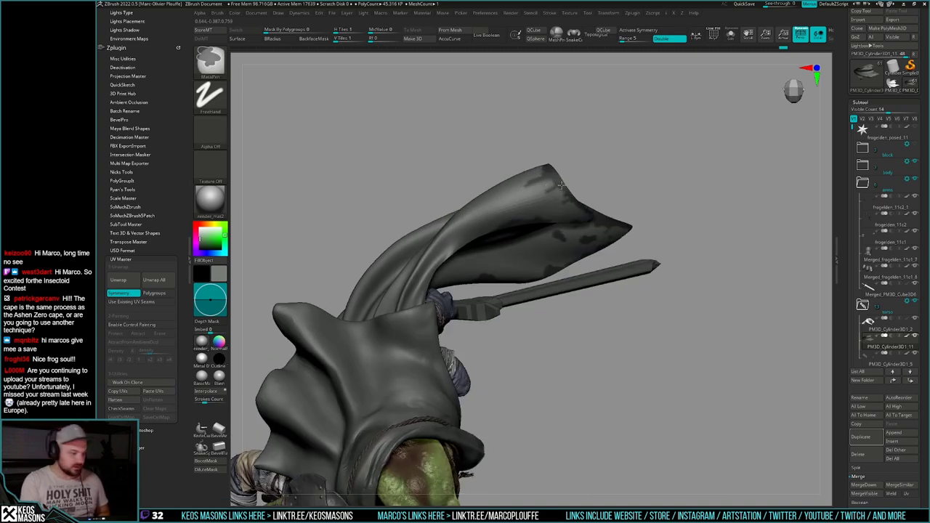
Step: Mask streaky tears between the folds along the cape's back hem
{"action": "mouse_move", "coordinate": [649, 269]}
{"action": "left_mouse_down"}
{"action": "mouse_move", "coordinate": [642, 309]}
{"action": "mouse_move", "coordinate": [589, 310]}
{"action": "mouse_move", "coordinate": [579, 254]}
{"action": "left_mouse_up"}
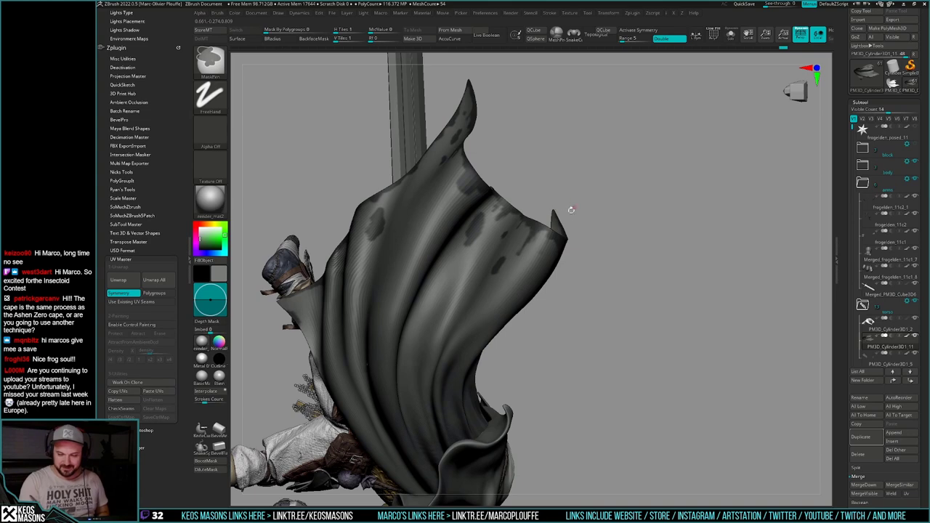
{"action": "mouse_move", "coordinate": [666, 287]}
{"action": "left_mouse_down"}
{"action": "mouse_move", "coordinate": [669, 317]}
{"action": "mouse_move", "coordinate": [576, 241]}
{"action": "mouse_move", "coordinate": [616, 230]}
{"action": "left_mouse_up"}
{"action": "left_click_drag", "start_coordinate": [461, 186], "coordinate": [455, 202], "text": "ctrl"}
{"action": "right_click_drag", "start_coordinate": [455, 148], "coordinate": [474, 189]}
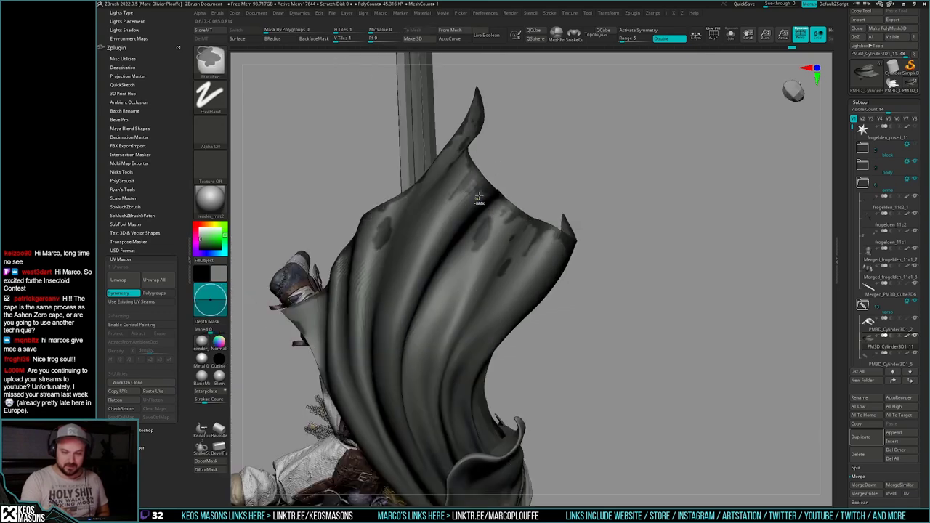
{"action": "left_click_drag", "start_coordinate": [479, 190], "coordinate": [472, 198], "text": "ctrl"}
{"action": "right_click_drag", "start_coordinate": [471, 197], "coordinate": [475, 176]}
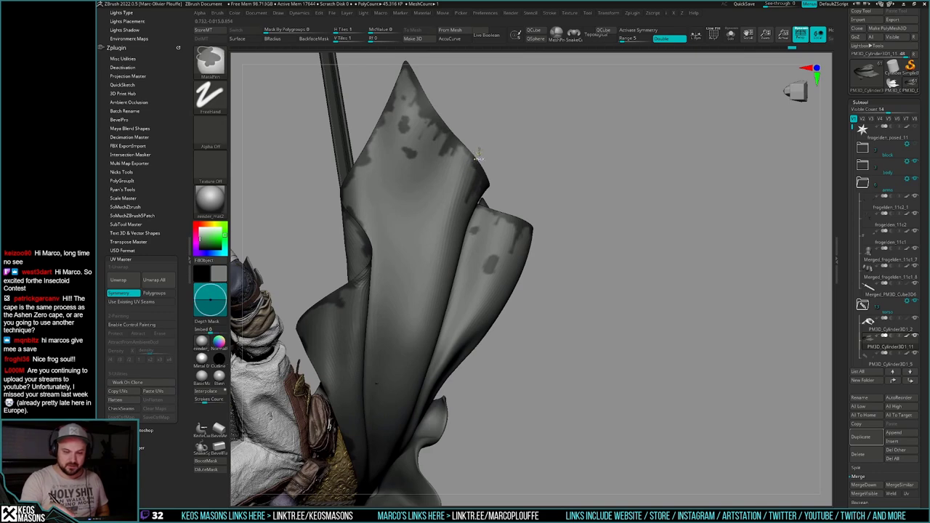
Step: Isolate the cape, hide its masked patches to preview the tears as cut-outs, and show the full character again
{"action": "mouse_move", "coordinate": [659, 364]}
{"action": "right_mouse_down"}
{"action": "mouse_move", "coordinate": [609, 234]}
{"action": "mouse_move", "coordinate": [664, 257]}
{"action": "mouse_move", "coordinate": [560, 216]}
{"action": "mouse_move", "coordinate": [589, 390]}
{"action": "mouse_move", "coordinate": [598, 214]}
{"action": "mouse_move", "coordinate": [611, 240]}
{"action": "mouse_move", "coordinate": [615, 365]}
{"action": "mouse_move", "coordinate": [594, 380]}
{"action": "mouse_move", "coordinate": [608, 401]}
{"action": "right_mouse_up"}
{"action": "mouse_move", "coordinate": [609, 401]}
{"action": "left_mouse_down"}
{"action": "mouse_move", "coordinate": [615, 380]}
{"action": "mouse_move", "coordinate": [613, 393]}
{"action": "left_mouse_up"}
{"action": "key", "text": "alt+s"}
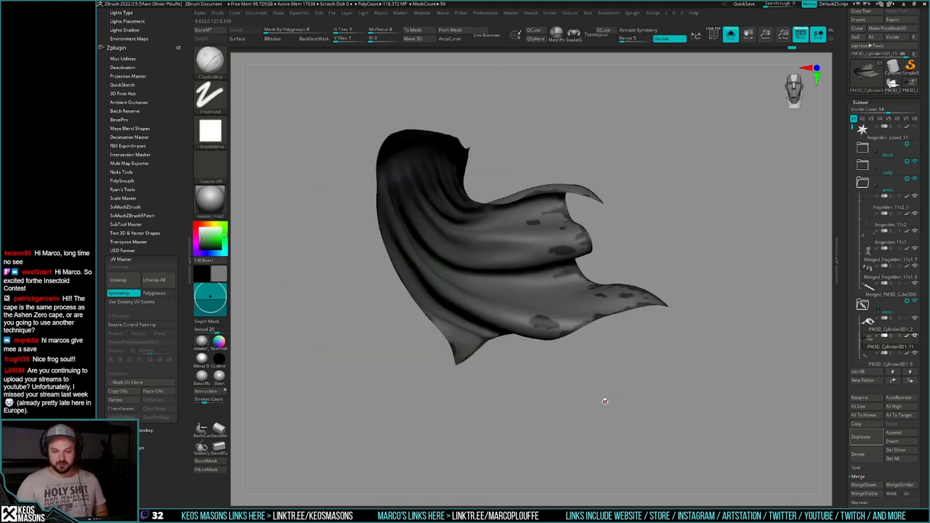
{"action": "key", "text": "alt+h"}
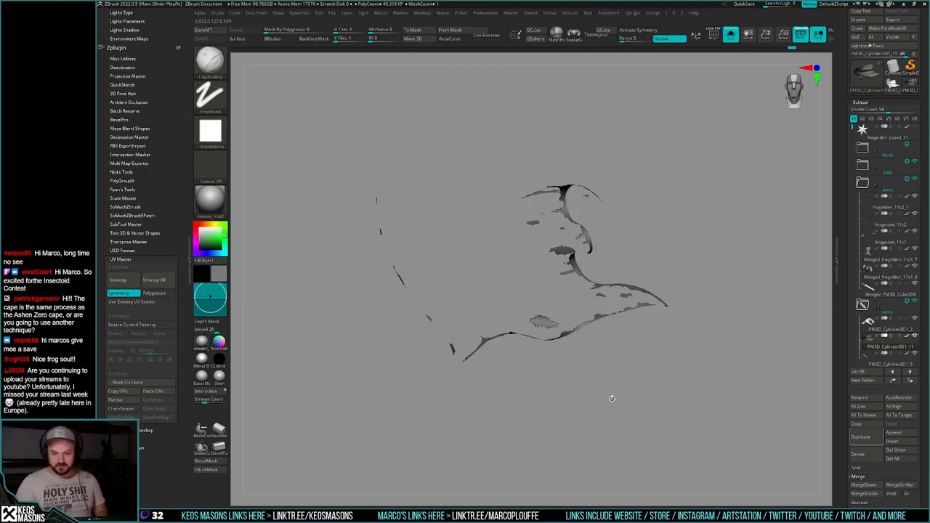
{"action": "left_click_drag", "start_coordinate": [631, 379], "coordinate": [619, 401], "text": "ctrl+shift"}
{"action": "key", "text": "alt+s"}
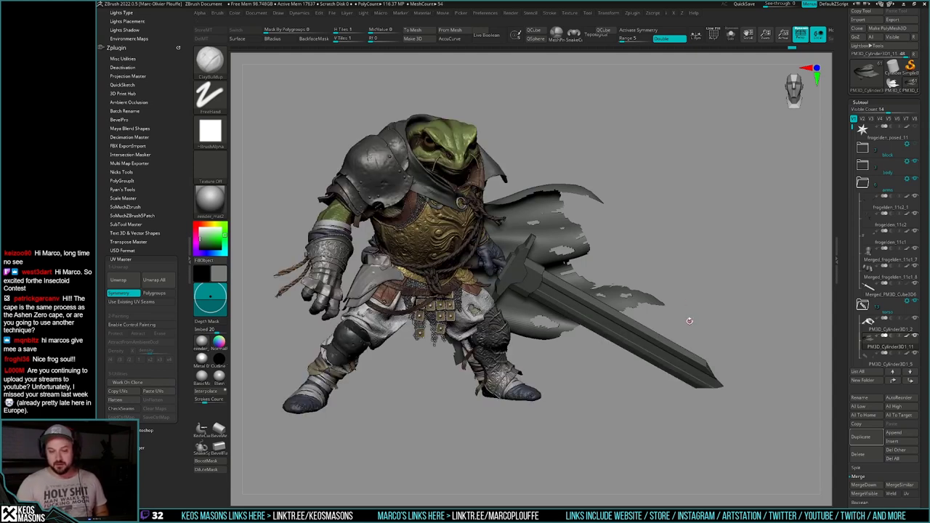
Step: Leave a canvas snapshot of the character with the torn cape and restore the whole cape on the live model below it
{"action": "right_click_drag", "start_coordinate": [713, 318], "coordinate": [648, 268], "text": "alt"}
{"action": "key", "text": "shift+s"}
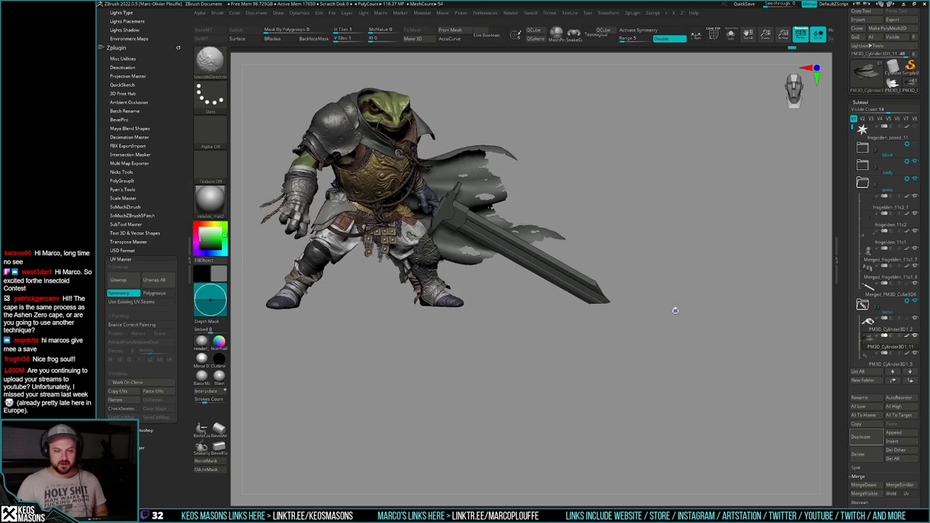
{"action": "right_click_drag", "start_coordinate": [674, 309], "coordinate": [709, 439], "text": "alt"}
{"action": "right_click_drag", "start_coordinate": [710, 439], "coordinate": [708, 372], "text": "ctrl"}
{"action": "left_click_drag", "start_coordinate": [707, 372], "coordinate": [695, 359], "text": "ctrl+shift"}
{"action": "right_click_drag", "start_coordinate": [696, 356], "coordinate": [702, 378], "text": "alt"}
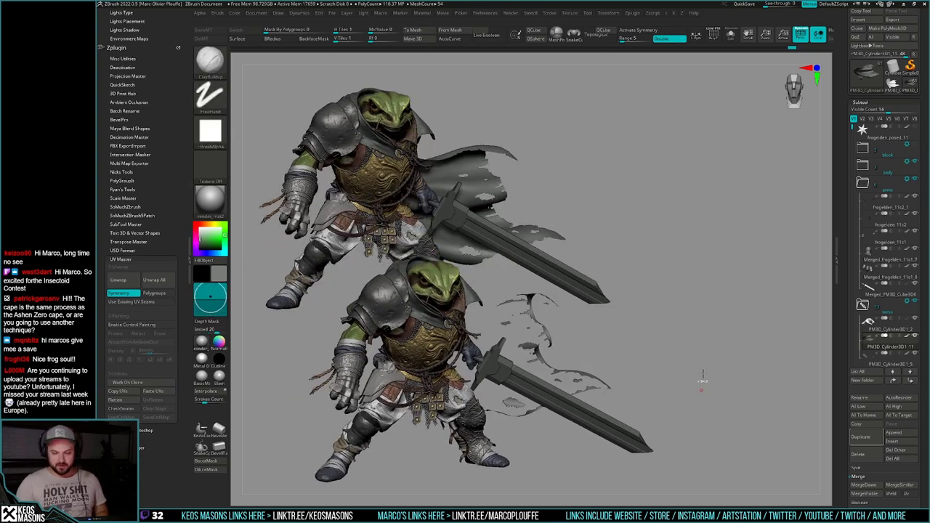
{"action": "left_click", "coordinate": [703, 375], "text": "ctrl+shift"}
{"action": "left_click", "coordinate": [712, 361], "text": "ctrl"}
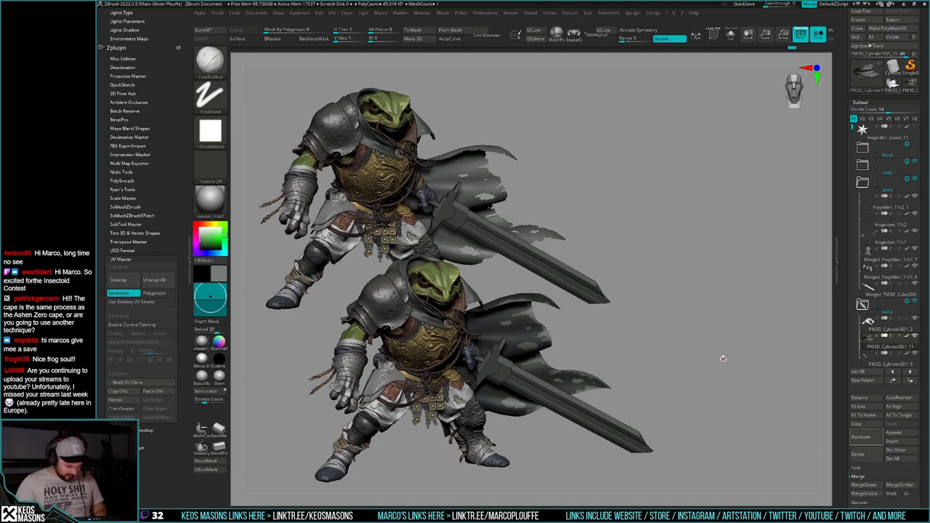
Step: Hide the masked patches of the live cape again to open the tears and holes, and clear the character snapshot from the canvas
{"action": "key", "text": "ctrl+z"}
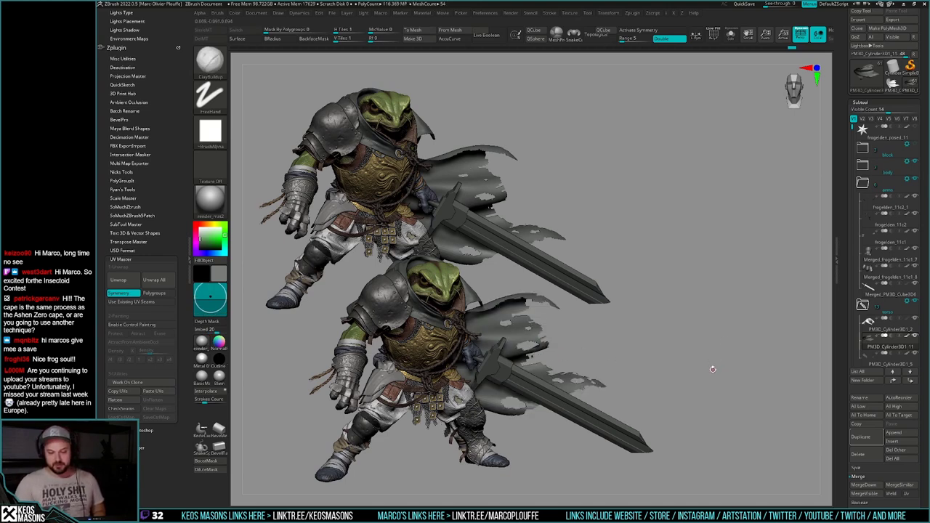
{"action": "key", "text": "ctrl+shift+z"}
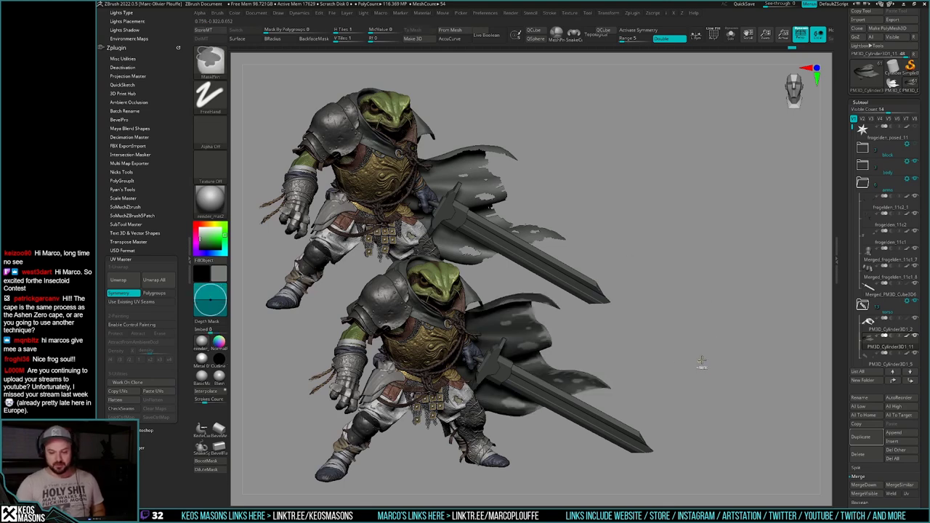
{"action": "left_click", "coordinate": [701, 362], "text": "ctrl"}
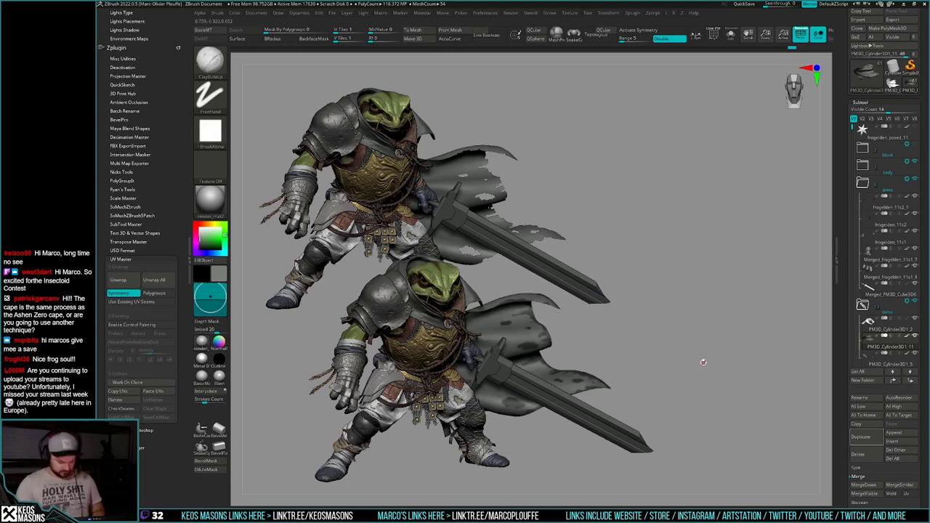
{"action": "key", "text": "h"}
{"action": "left_click_drag", "start_coordinate": [705, 346], "coordinate": [699, 367], "text": "ctrl+shift"}
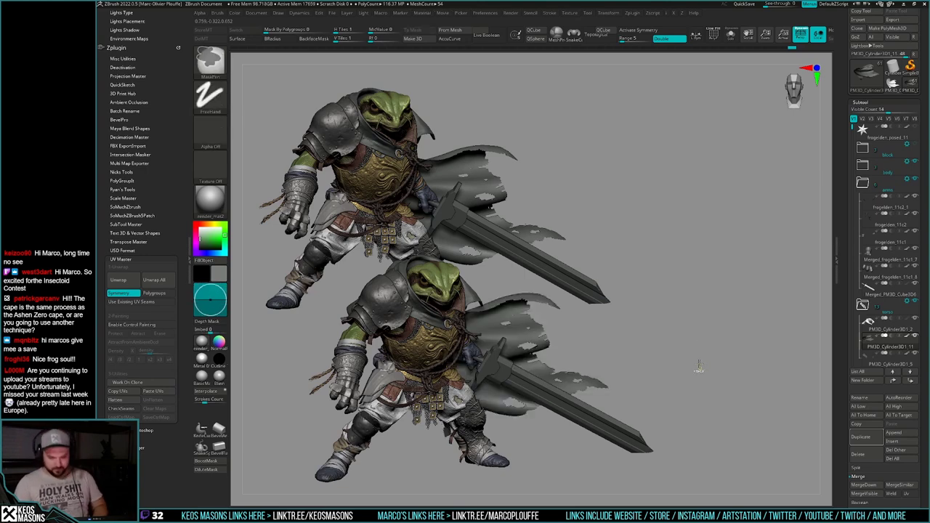
{"action": "key", "text": "ctrl+n"}
{"action": "right_click_drag", "start_coordinate": [686, 342], "coordinate": [717, 340], "text": "ctrl"}
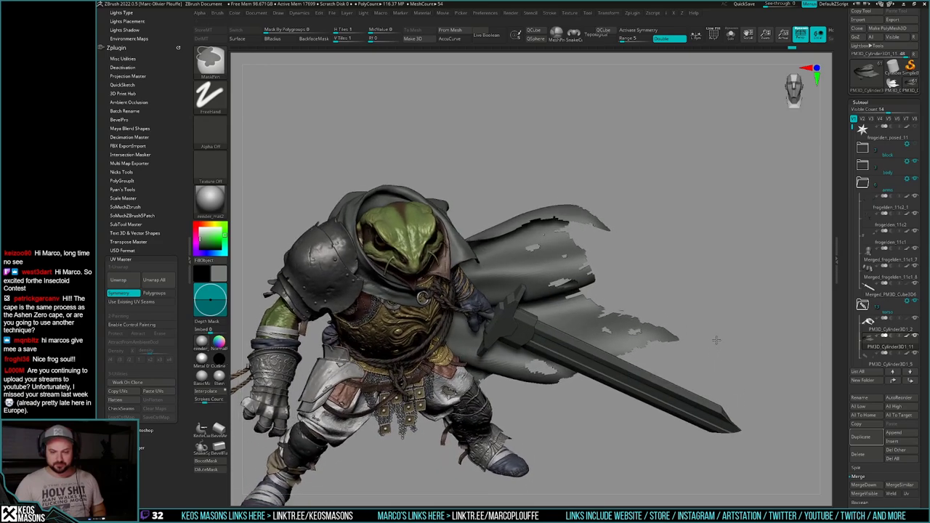
Step: Examine the torn cape from above and below, both on the character and isolated
{"action": "mouse_move", "coordinate": [716, 340]}
{"action": "left_mouse_down"}
{"action": "mouse_move", "coordinate": [681, 345]}
{"action": "mouse_move", "coordinate": [720, 372]}
{"action": "mouse_move", "coordinate": [668, 277]}
{"action": "mouse_move", "coordinate": [641, 300]}
{"action": "left_mouse_up"}
{"action": "key", "text": "ctrl+shift"}
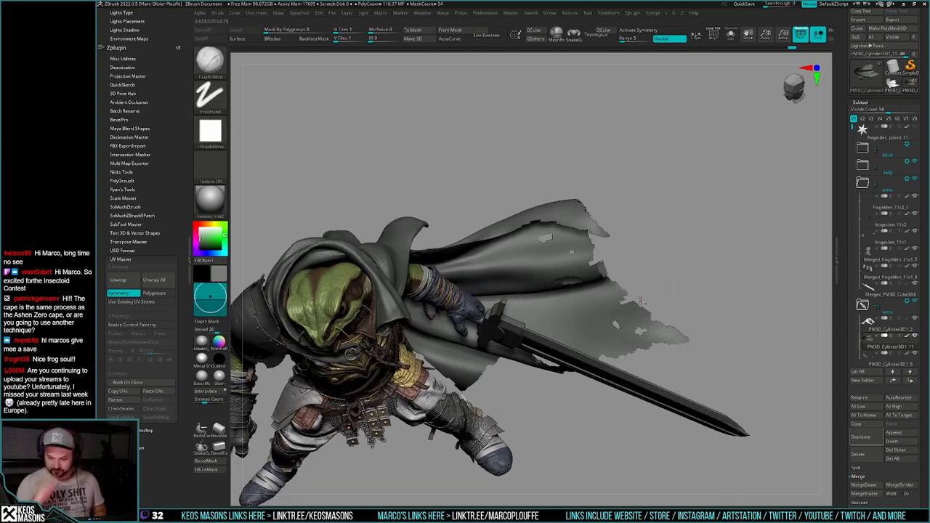
{"action": "mouse_move", "coordinate": [703, 352]}
{"action": "left_mouse_down"}
{"action": "mouse_move", "coordinate": [714, 311]}
{"action": "mouse_move", "coordinate": [707, 345]}
{"action": "mouse_move", "coordinate": [719, 328]}
{"action": "mouse_move", "coordinate": [717, 346]}
{"action": "left_mouse_up"}
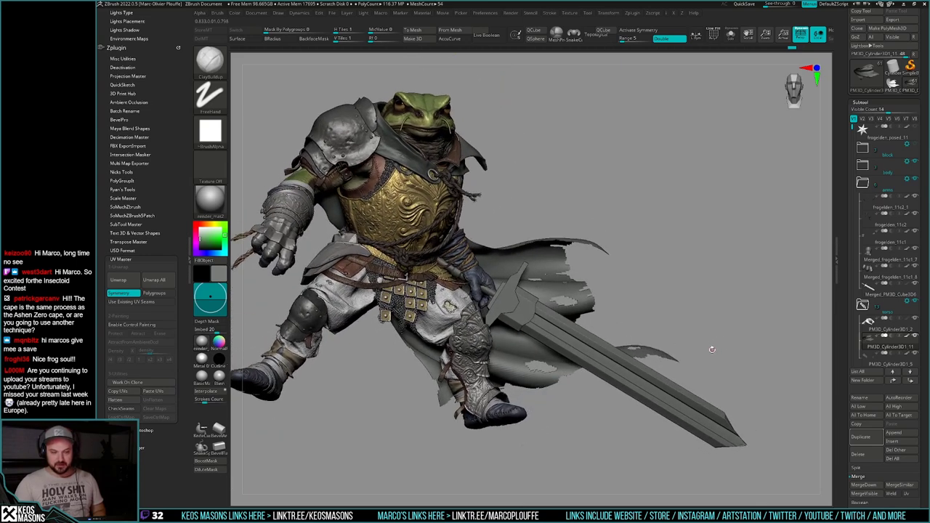
{"action": "key", "text": "shift+s"}
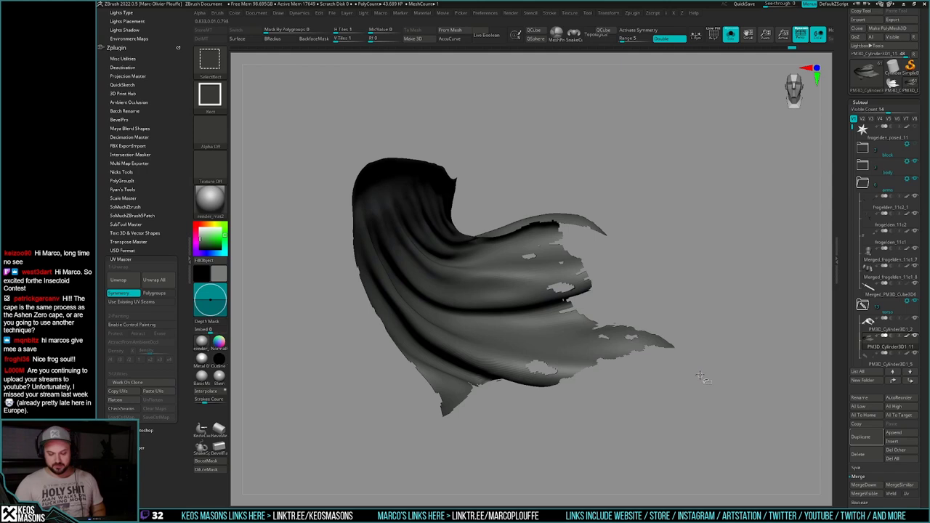
{"action": "left_click_drag", "start_coordinate": [700, 376], "coordinate": [681, 414]}
{"action": "left_click_drag", "start_coordinate": [674, 256], "coordinate": [631, 290], "text": "ctrl+shift"}
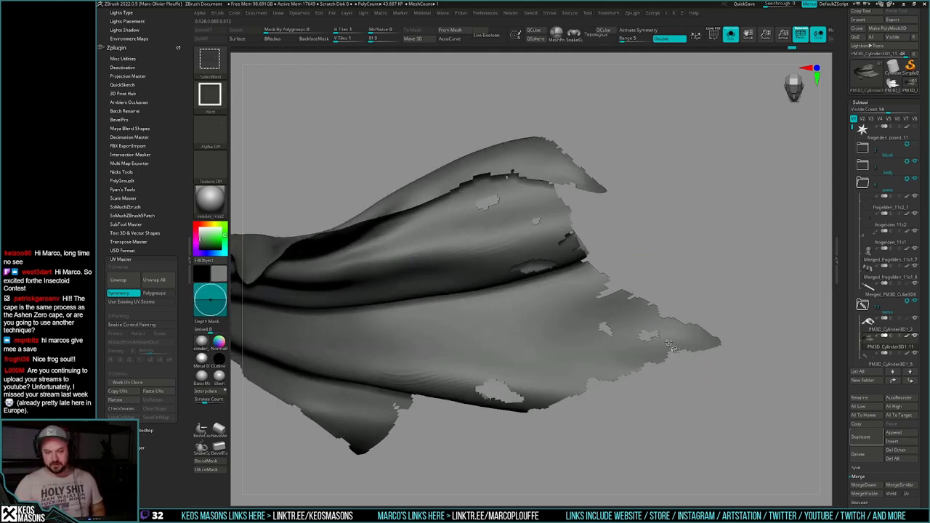
{"action": "mouse_move", "coordinate": [657, 369]}
{"action": "left_mouse_down"}
{"action": "mouse_move", "coordinate": [661, 457]}
{"action": "mouse_move", "coordinate": [680, 363]}
{"action": "mouse_move", "coordinate": [694, 341]}
{"action": "mouse_move", "coordinate": [705, 357]}
{"action": "mouse_move", "coordinate": [719, 342]}
{"action": "mouse_move", "coordinate": [680, 381]}
{"action": "mouse_move", "coordinate": [716, 361]}
{"action": "mouse_move", "coordinate": [712, 354]}
{"action": "left_mouse_up"}
{"action": "key", "text": "alt+s"}
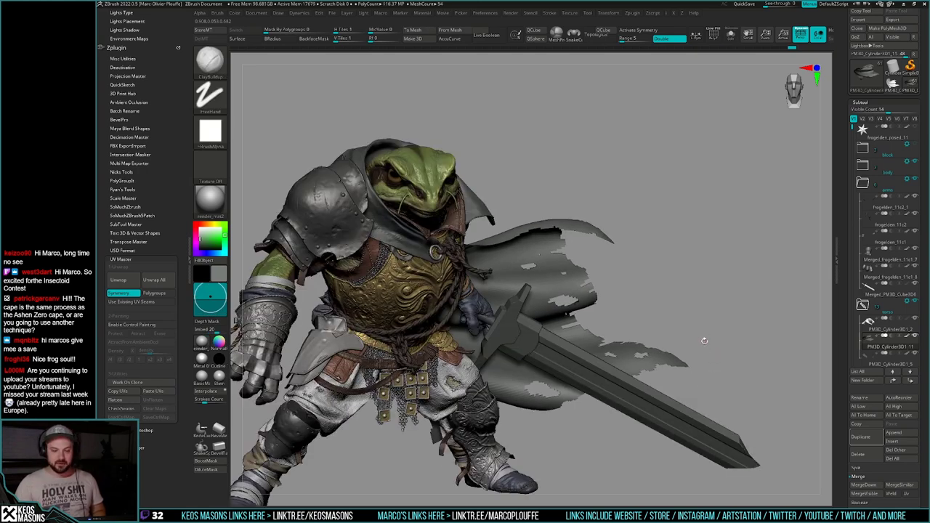
Step: Compare the isolated cape with the full character and check the tears from behind
{"action": "key", "text": "alt+s"}
{"action": "mouse_move", "coordinate": [727, 329]}
{"action": "left_mouse_down"}
{"action": "mouse_move", "coordinate": [657, 341]}
{"action": "mouse_move", "coordinate": [639, 393]}
{"action": "mouse_move", "coordinate": [602, 431]}
{"action": "mouse_move", "coordinate": [654, 385]}
{"action": "mouse_move", "coordinate": [721, 351]}
{"action": "mouse_move", "coordinate": [668, 353]}
{"action": "left_mouse_up"}
{"action": "key", "text": "shift+f"}
{"action": "key", "text": "alt+s"}
{"action": "right_click_drag", "start_coordinate": [667, 368], "coordinate": [627, 359]}
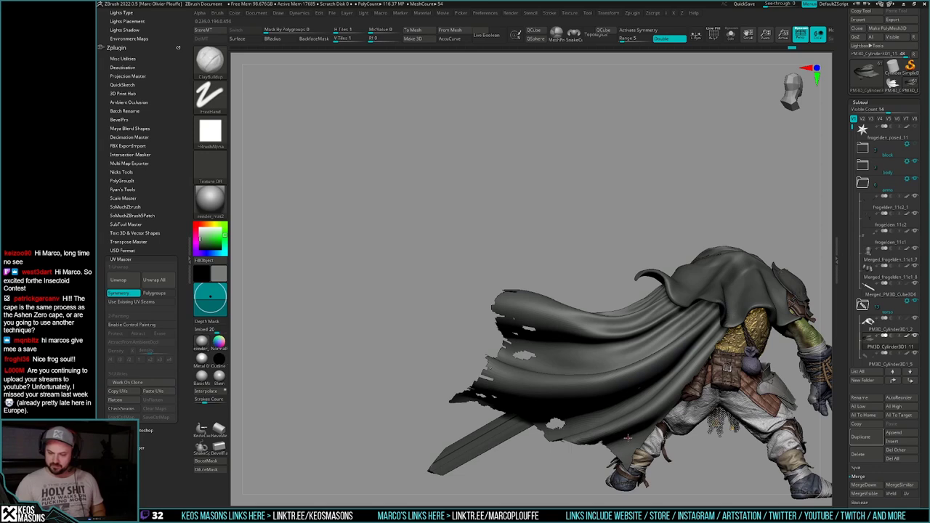
{"action": "right_click_drag", "start_coordinate": [628, 438], "coordinate": [769, 362]}
{"action": "right_click_drag", "start_coordinate": [769, 362], "coordinate": [762, 330], "text": "alt"}
Step: Isolate the cape and try Panel Loops with a thickness of about 0.00249
{"action": "key", "text": "alt+s"}
{"action": "key", "text": "shift+f"}
{"action": "key", "text": "shift+f"}
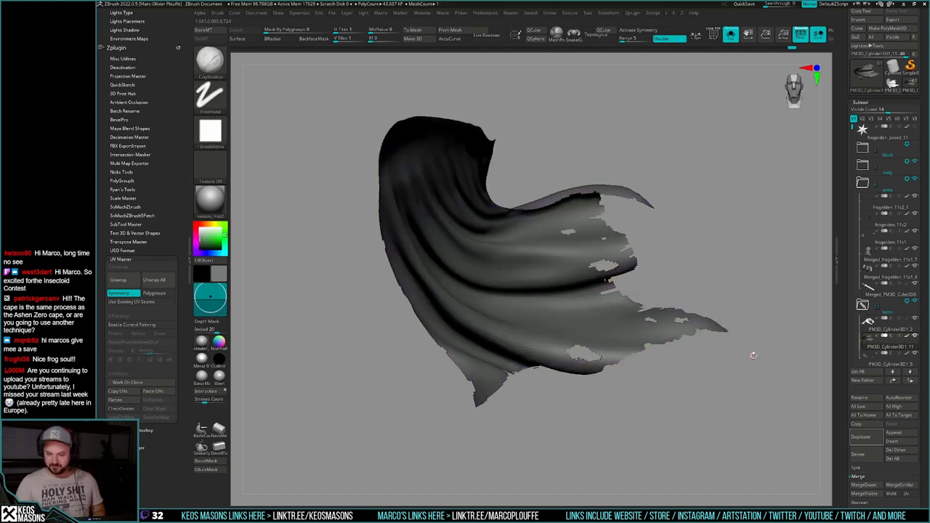
{"action": "key", "text": "z"}
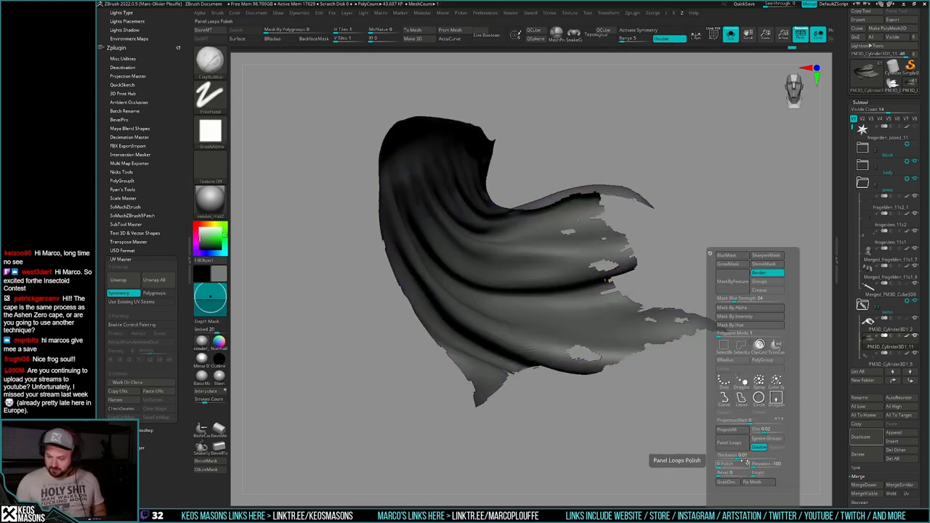
{"action": "left_click_drag", "start_coordinate": [743, 455], "coordinate": [731, 457]}
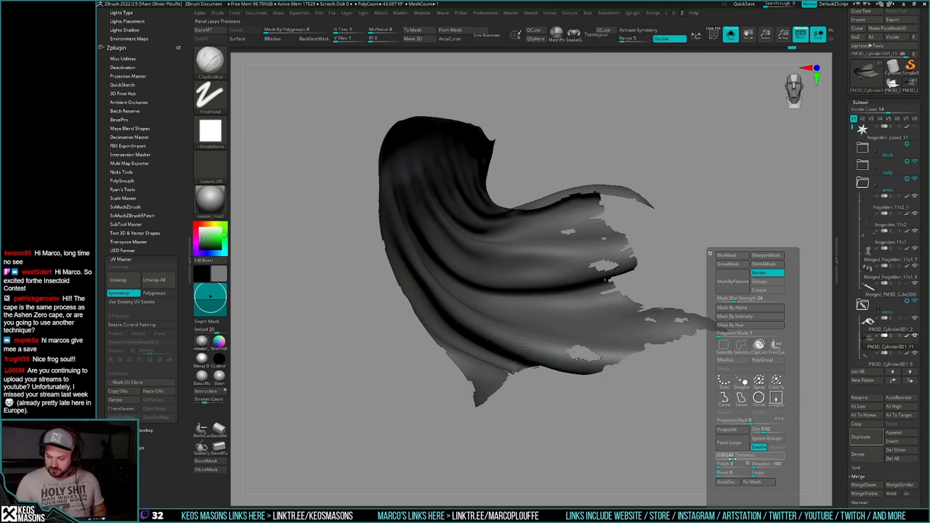
{"action": "left_click", "coordinate": [730, 443]}
{"action": "mouse_move", "coordinate": [645, 454]}
{"action": "right_mouse_down", "text": "ctrl"}
{"action": "mouse_move", "coordinate": [686, 423]}
{"action": "mouse_move", "coordinate": [675, 412]}
{"action": "right_mouse_up", "text": "ctrl"}
{"action": "mouse_move", "coordinate": [705, 375]}
{"action": "right_mouse_down", "text": "ctrl"}
{"action": "mouse_move", "coordinate": [698, 320]}
{"action": "mouse_move", "coordinate": [709, 277]}
{"action": "mouse_move", "coordinate": [683, 305]}
{"action": "mouse_move", "coordinate": [640, 406]}
{"action": "mouse_move", "coordinate": [669, 374]}
{"action": "mouse_move", "coordinate": [753, 355]}
{"action": "right_mouse_up", "text": "ctrl"}
Step: Thicken the torn cape using Panel Loops with a thickness of 0.00282, and show the full character
{"action": "key", "text": "z"}
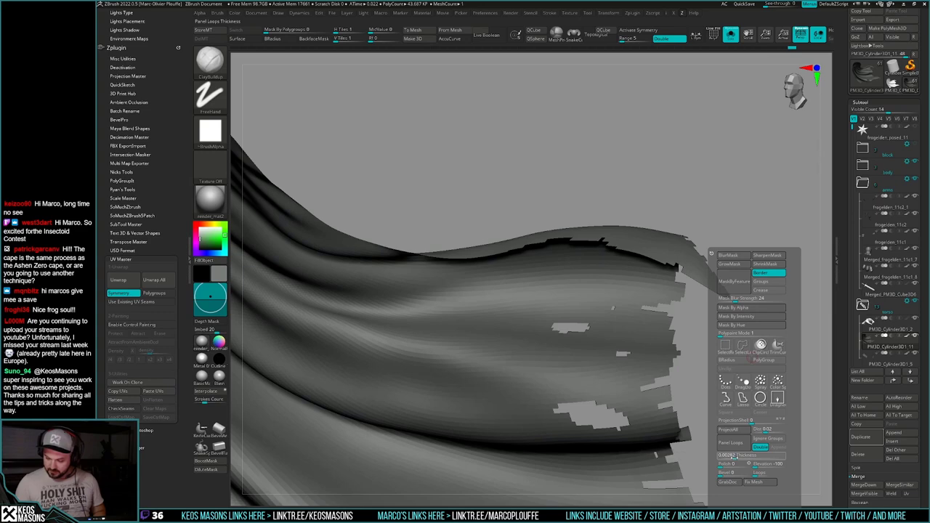
{"action": "left_click", "coordinate": [731, 443]}
{"action": "right_click_drag", "start_coordinate": [682, 311], "coordinate": [736, 330]}
{"action": "key", "text": "alt+s"}
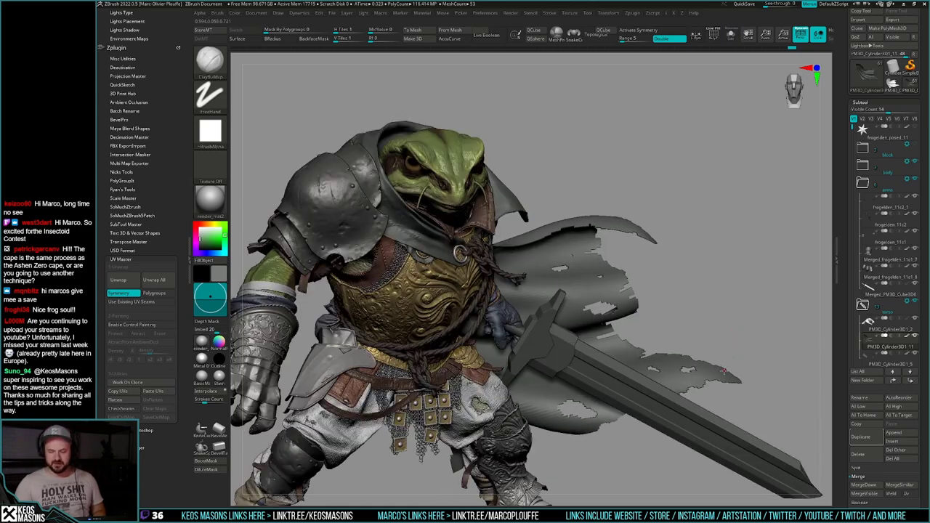
{"action": "right_click_drag", "start_coordinate": [724, 372], "coordinate": [727, 356], "text": "ctrl"}
Step: Isolate the cape and inspect its wireframe and polygroups around the jagged tears and holes
{"action": "key", "text": "alt+s"}
{"action": "key", "text": "f"}
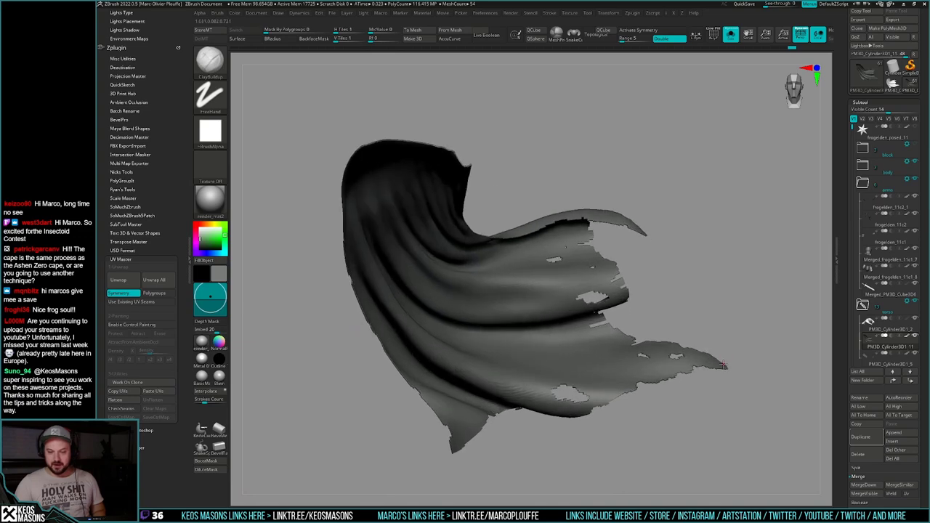
{"action": "key", "text": "shift+f"}
{"action": "right_click_drag", "start_coordinate": [717, 356], "coordinate": [697, 414], "text": "ctrl"}
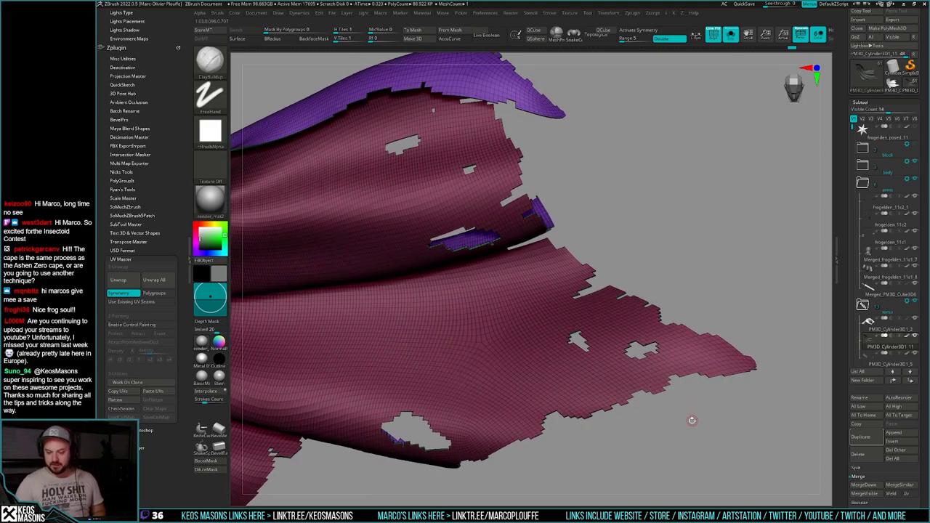
{"action": "mouse_move", "coordinate": [691, 411]}
{"action": "left_mouse_down"}
{"action": "mouse_move", "coordinate": [689, 429]}
{"action": "mouse_move", "coordinate": [685, 420]}
{"action": "left_mouse_up"}
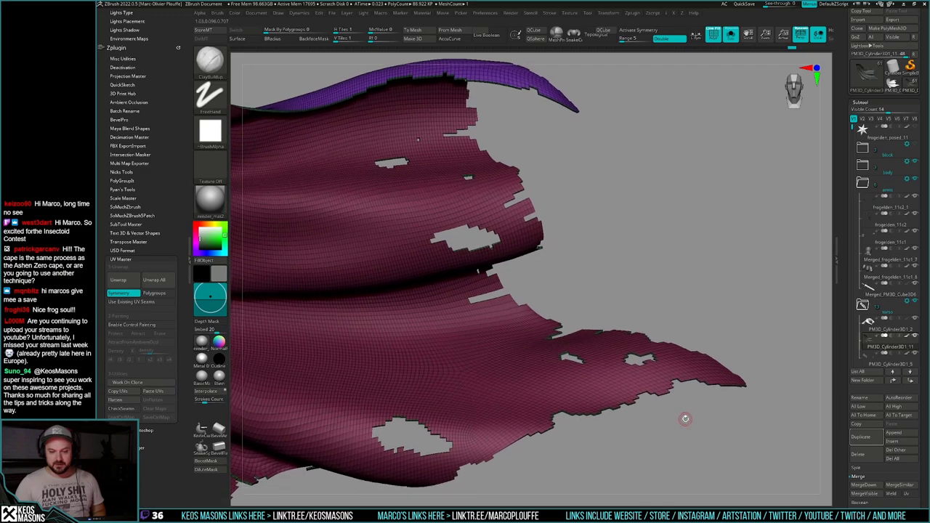
{"action": "mouse_move", "coordinate": [685, 419]}
{"action": "right_mouse_down", "text": "ctrl"}
{"action": "mouse_move", "coordinate": [679, 414]}
{"action": "mouse_move", "coordinate": [681, 440]}
{"action": "mouse_move", "coordinate": [681, 419]}
{"action": "right_mouse_up", "text": "ctrl"}
{"action": "key", "text": "shift+f"}
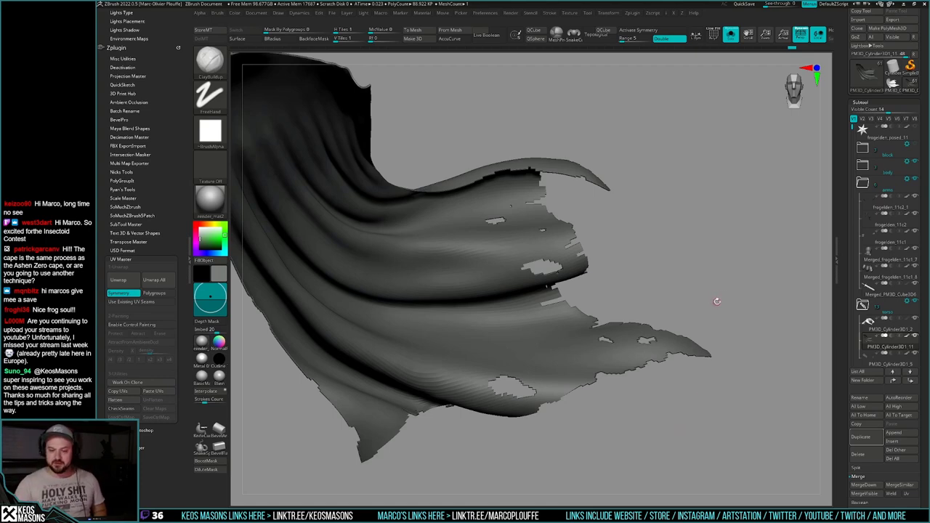
Step: Isolate the cape's surfaces by polygroup and mask them, leaving the thin borders of the tears and holes unmasked
{"action": "left_click_drag", "start_coordinate": [704, 304], "coordinate": [731, 266], "text": "ctrl+shift"}
{"action": "right_click_drag", "start_coordinate": [730, 266], "coordinate": [668, 303]}
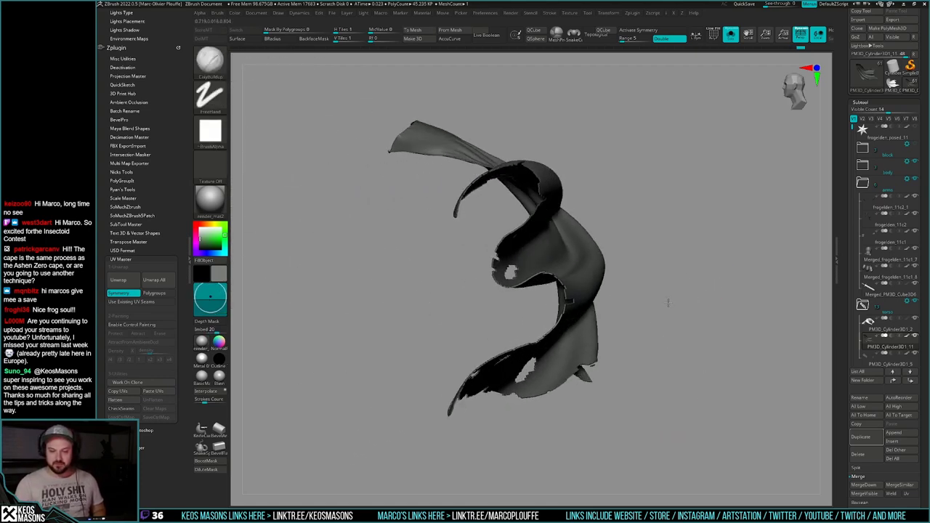
{"action": "left_click", "coordinate": [581, 276], "text": "ctrl+shift"}
{"action": "right_click_drag", "start_coordinate": [723, 276], "coordinate": [640, 280]}
{"action": "left_click", "coordinate": [783, 285], "text": "ctrl+shift"}
Step: Smooth the jagged borders of the cape's tears and holes with Polish By Groups, comparing before and after
{"action": "key", "text": "z"}
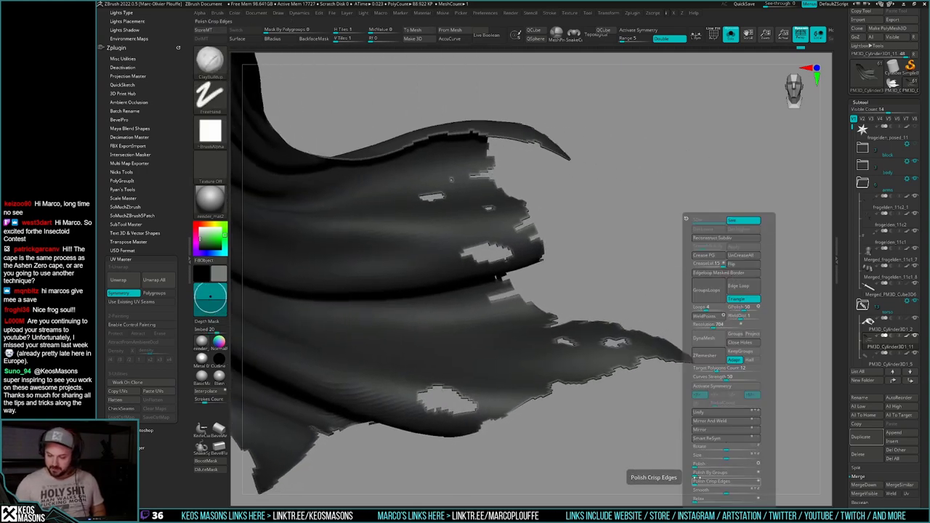
{"action": "left_click", "coordinate": [701, 475]}
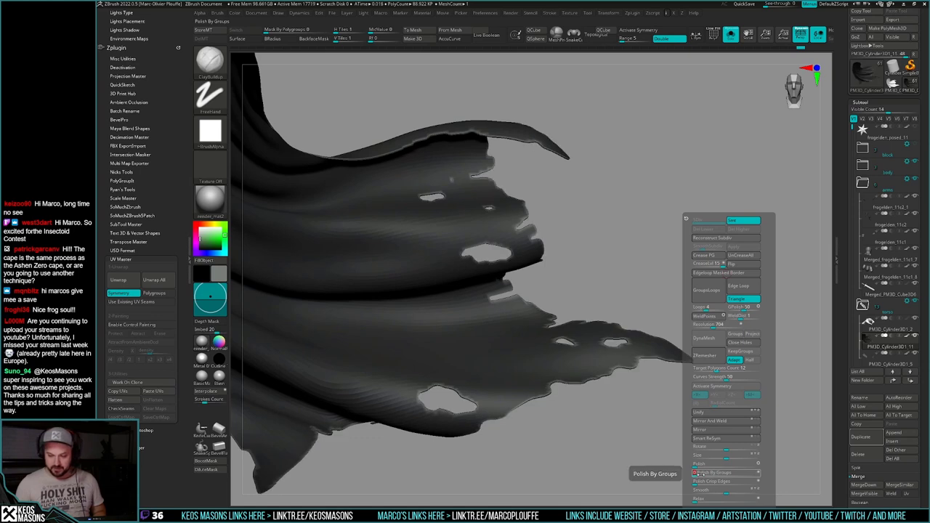
{"action": "key", "text": "ctrl+z"}
{"action": "key", "text": "ctrl+shift+z"}
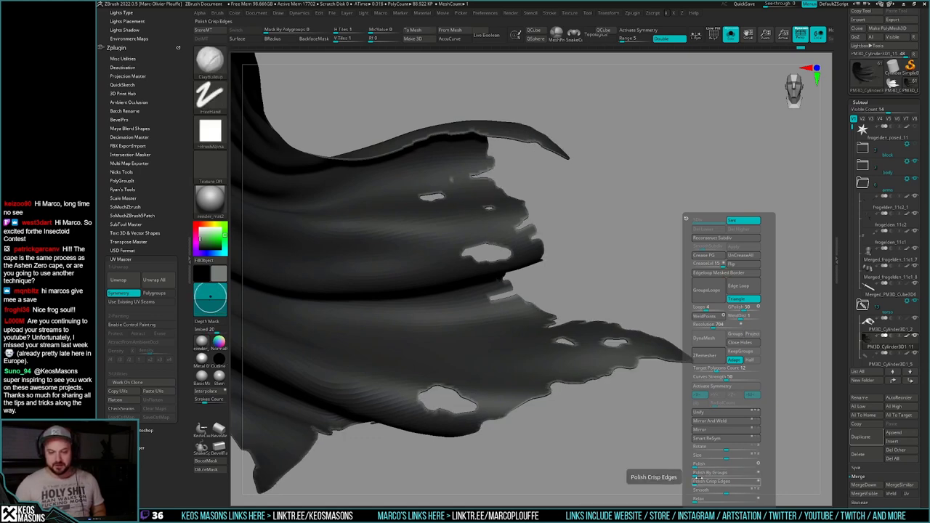
{"action": "left_click", "coordinate": [700, 475]}
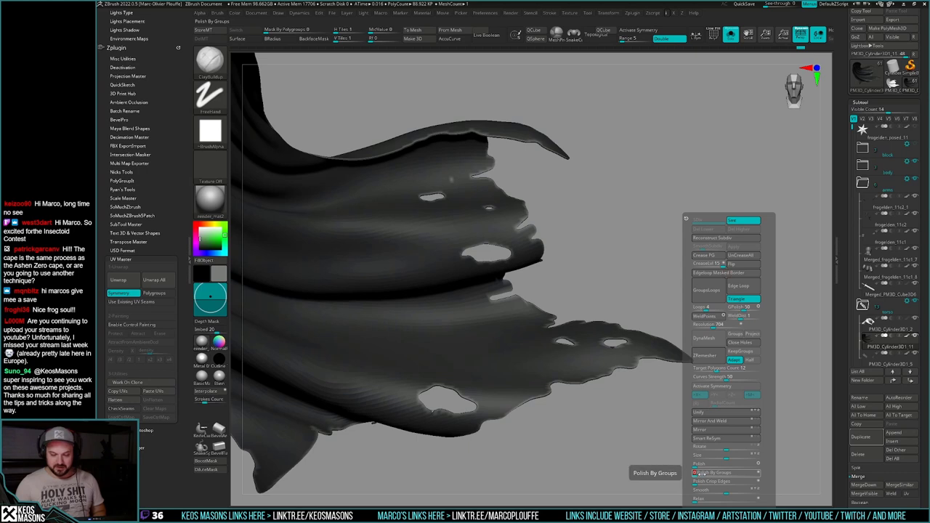
{"action": "key", "text": "ctrl+z"}
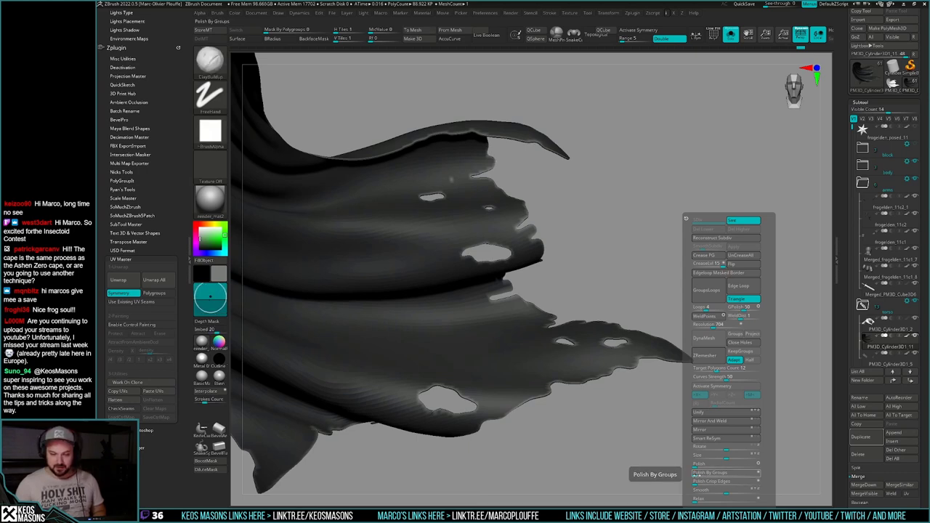
{"action": "left_click", "coordinate": [696, 474]}
Step: Examine the polished tears, holes and lower hem of the cape from several angles
{"action": "left_click_drag", "start_coordinate": [639, 451], "coordinate": [611, 379]}
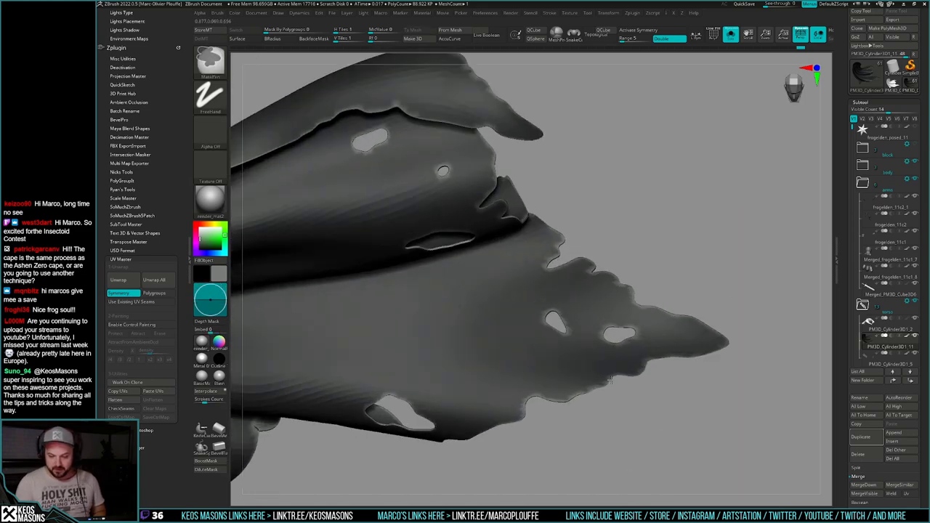
{"action": "mouse_move", "coordinate": [610, 379]}
{"action": "right_mouse_down"}
{"action": "mouse_move", "coordinate": [593, 268]}
{"action": "mouse_move", "coordinate": [602, 274]}
{"action": "right_mouse_up"}
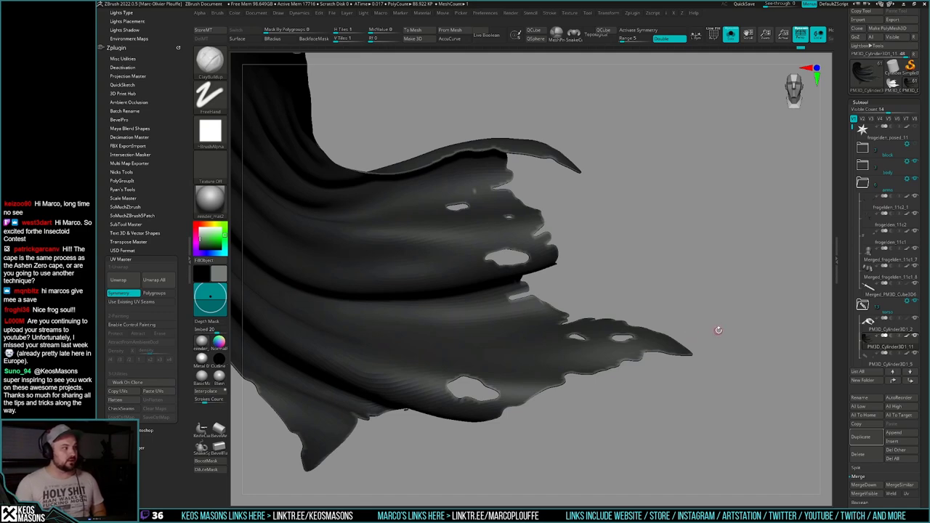
{"action": "left_click_drag", "start_coordinate": [718, 330], "coordinate": [668, 358]}
{"action": "mouse_move", "coordinate": [668, 358]}
{"action": "right_mouse_down"}
{"action": "mouse_move", "coordinate": [641, 344]}
{"action": "mouse_move", "coordinate": [635, 355]}
{"action": "mouse_move", "coordinate": [724, 349]}
{"action": "mouse_move", "coordinate": [697, 345]}
{"action": "mouse_move", "coordinate": [700, 352]}
{"action": "right_mouse_up"}
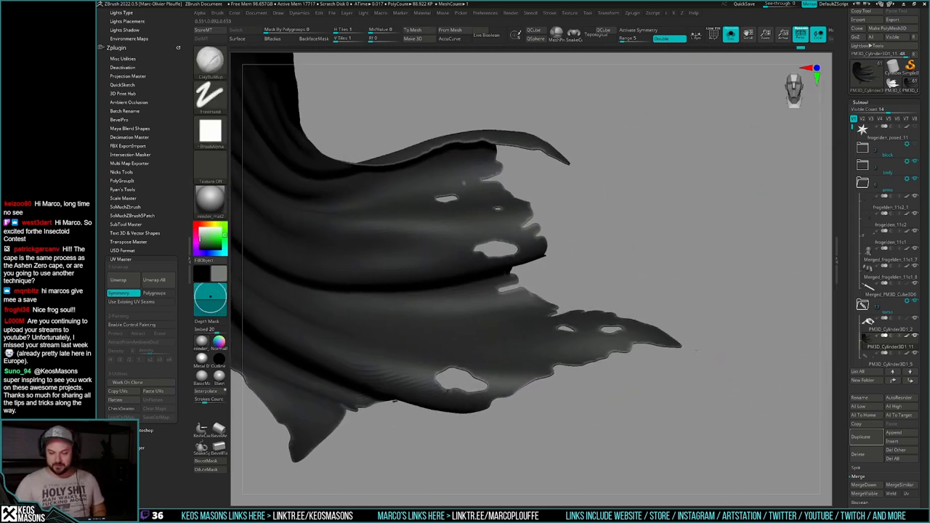
{"action": "left_click_drag", "start_coordinate": [684, 380], "coordinate": [718, 333]}
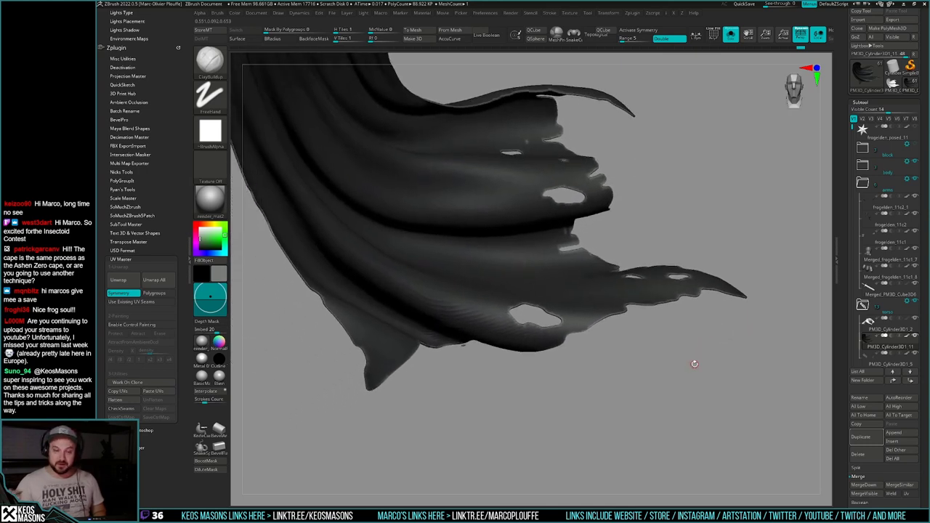
{"action": "left_click_drag", "start_coordinate": [659, 399], "coordinate": [664, 380]}
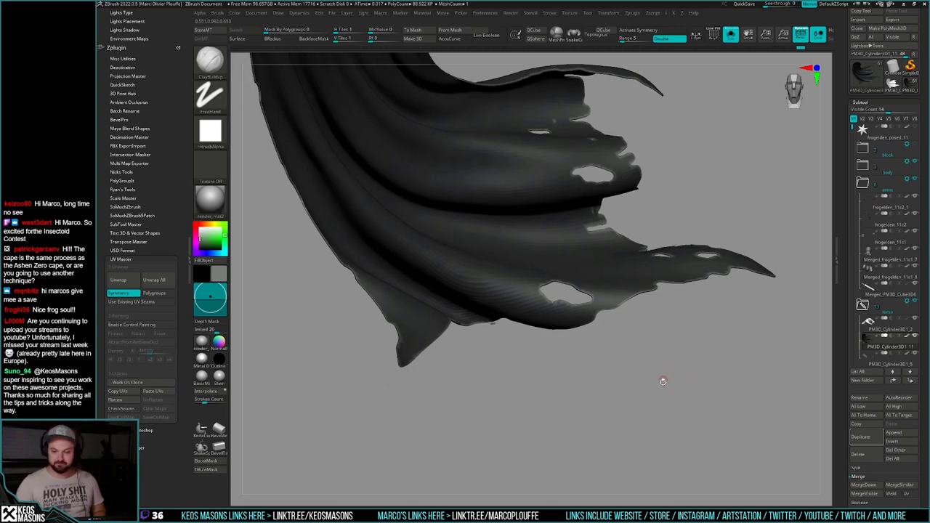
Step: Clear the cape's mask, then single out the small stray fragment at the lower hem and hide it
{"action": "mouse_move", "coordinate": [519, 369]}
{"action": "left_mouse_down", "text": "ctrl"}
{"action": "mouse_move", "coordinate": [533, 390]}
{"action": "mouse_move", "coordinate": [513, 416]}
{"action": "left_mouse_up", "text": "ctrl"}
{"action": "left_click_drag", "start_coordinate": [513, 416], "coordinate": [498, 352]}
{"action": "key", "text": "w"}
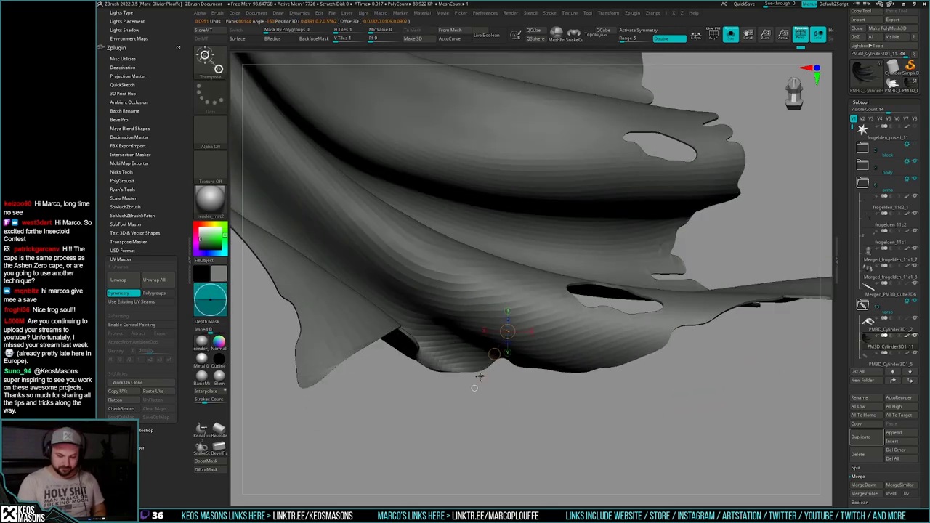
{"action": "key", "text": "q"}
{"action": "key", "text": "ctrl+h"}
{"action": "left_click_drag", "start_coordinate": [701, 401], "coordinate": [687, 423], "text": "ctrl+shift"}
{"action": "mouse_move", "coordinate": [682, 415]}
{"action": "left_mouse_down", "text": "alt"}
{"action": "mouse_move", "coordinate": [669, 394]}
{"action": "mouse_move", "coordinate": [678, 388]}
{"action": "mouse_move", "coordinate": [677, 401]}
{"action": "left_mouse_up", "text": "alt"}
Step: Check the polished cape on the full character and isolated, with and without its wireframe
{"action": "key", "text": "alt+s"}
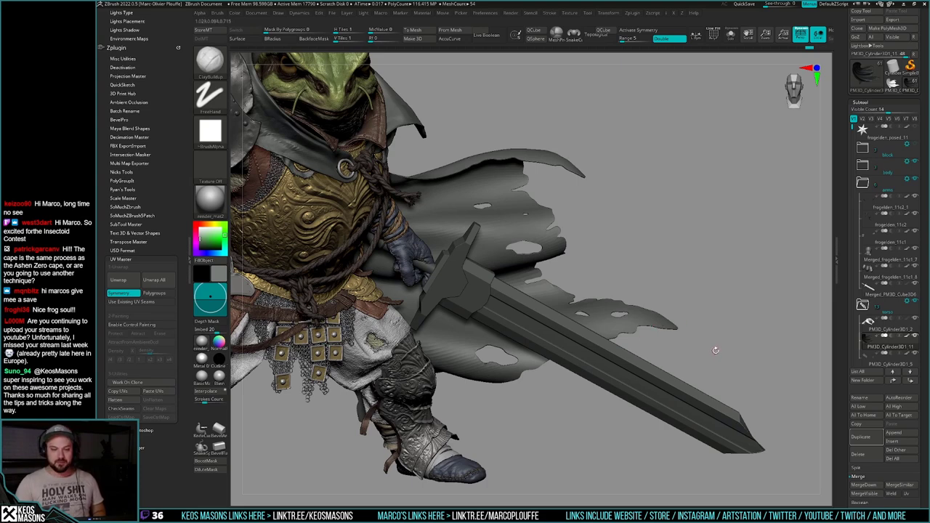
{"action": "key", "text": "alt+s"}
{"action": "left_click_drag", "start_coordinate": [702, 321], "coordinate": [704, 350], "text": "alt"}
{"action": "key", "text": "shift+f"}
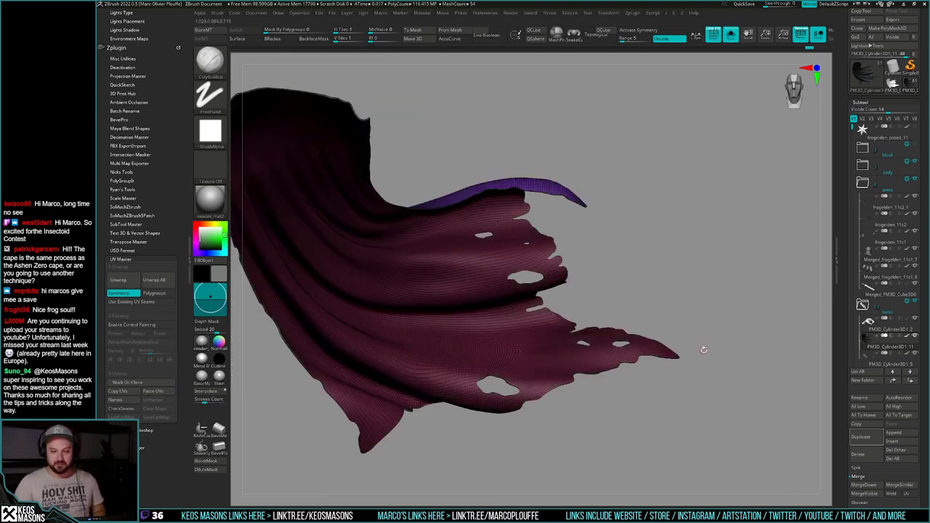
{"action": "key", "text": "shift+f"}
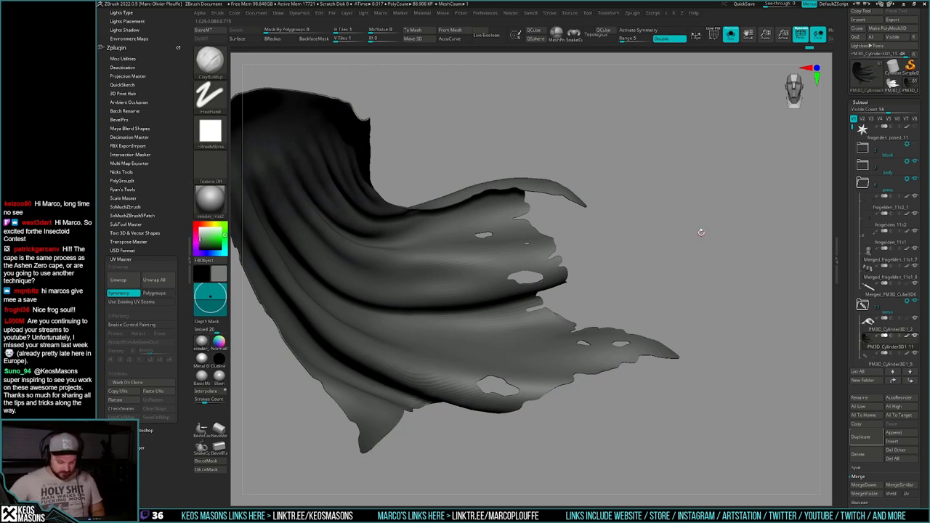
Step: Load the rips.zbp brush preset from the project's tools folder
{"action": "key", "text": "b"}
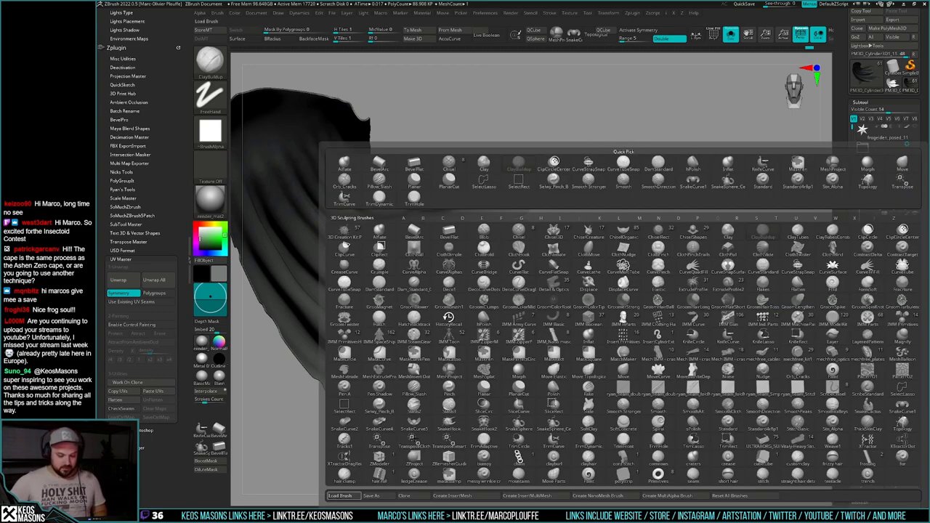
{"action": "left_click", "coordinate": [340, 495]}
{"action": "double_click", "coordinate": [363, 195]}
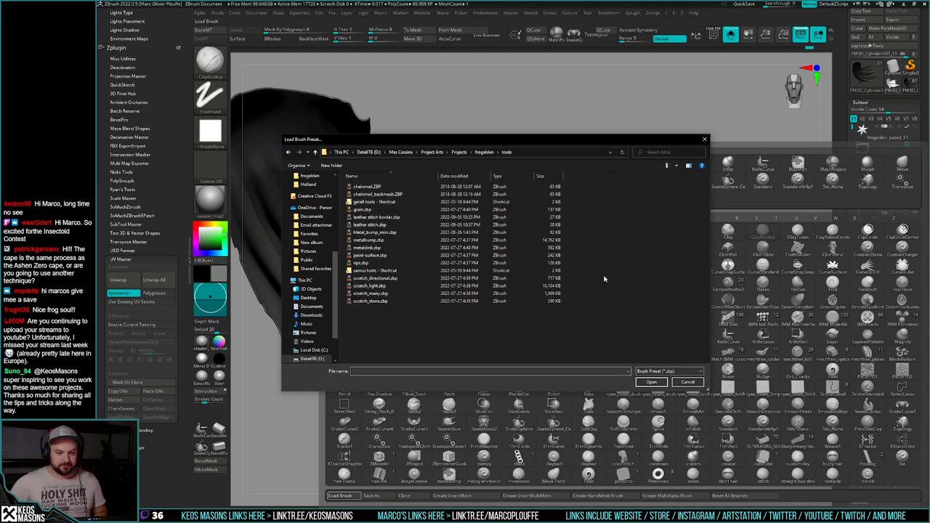
{"action": "double_click", "coordinate": [374, 263]}
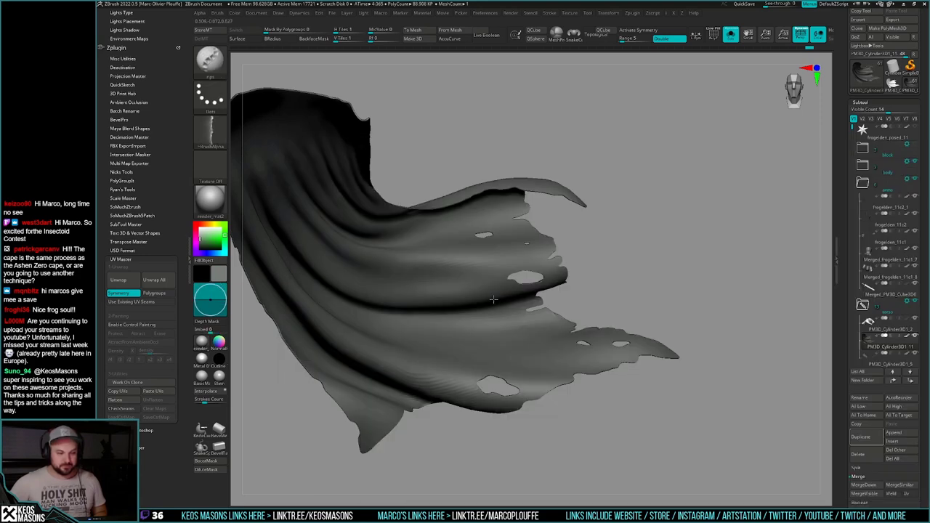
Step: Choose the Move brush with AccuCurve enabled and pull the end of the cape's lower tatter into a sharper point
{"action": "mouse_move", "coordinate": [617, 305]}
{"action": "left_mouse_down"}
{"action": "mouse_move", "coordinate": [611, 374]}
{"action": "mouse_move", "coordinate": [632, 356]}
{"action": "mouse_move", "coordinate": [621, 361]}
{"action": "left_mouse_up"}
{"action": "key", "text": "space"}
{"action": "left_click", "coordinate": [598, 283]}
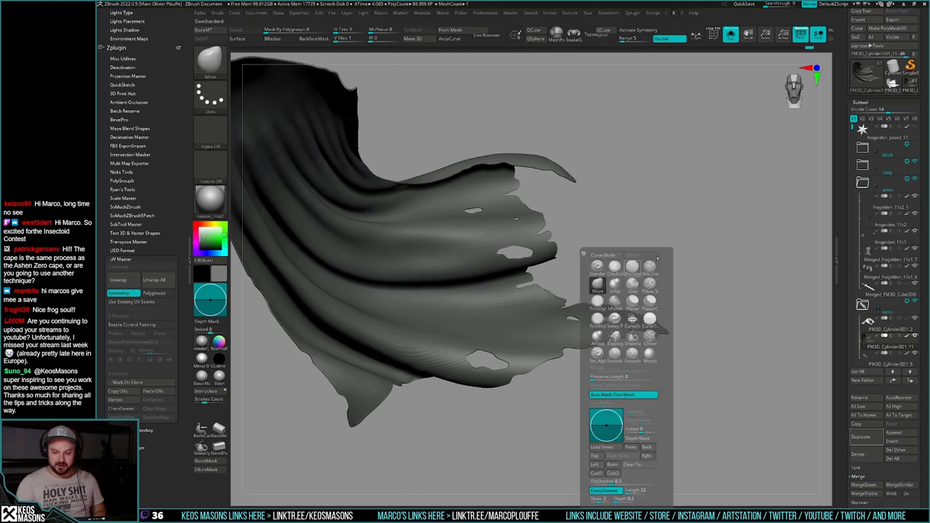
{"action": "mouse_move", "coordinate": [678, 311]}
{"action": "left_mouse_down", "text": "alt"}
{"action": "mouse_move", "coordinate": [699, 311]}
{"action": "mouse_move", "coordinate": [697, 342]}
{"action": "mouse_move", "coordinate": [694, 332]}
{"action": "left_mouse_up", "text": "alt"}
{"action": "left_click", "coordinate": [454, 38]}
{"action": "key", "text": "space"}
{"action": "left_click_drag", "start_coordinate": [701, 363], "coordinate": [699, 354]}
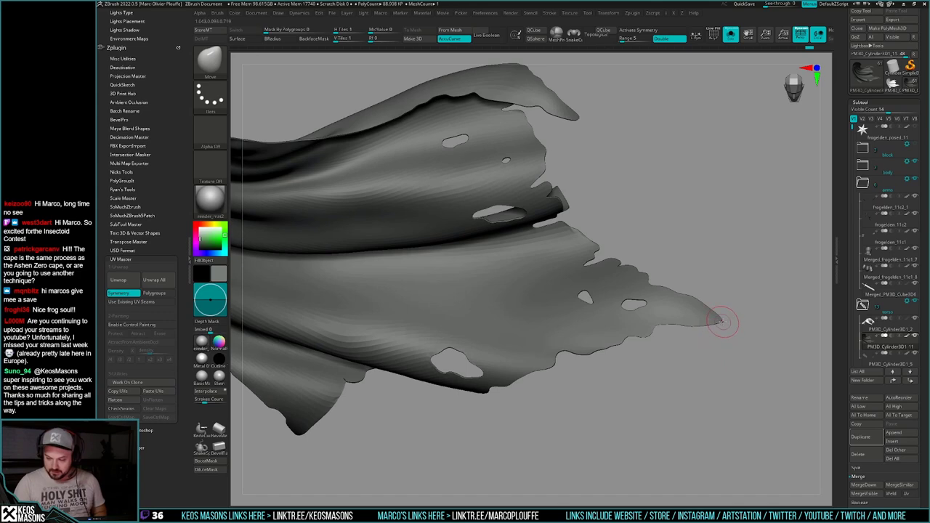
{"action": "mouse_move", "coordinate": [728, 323]}
{"action": "left_mouse_down"}
{"action": "mouse_move", "coordinate": [703, 340]}
{"action": "mouse_move", "coordinate": [709, 321]}
{"action": "mouse_move", "coordinate": [683, 347]}
{"action": "mouse_move", "coordinate": [690, 356]}
{"action": "mouse_move", "coordinate": [650, 346]}
{"action": "mouse_move", "coordinate": [664, 354]}
{"action": "left_mouse_up"}
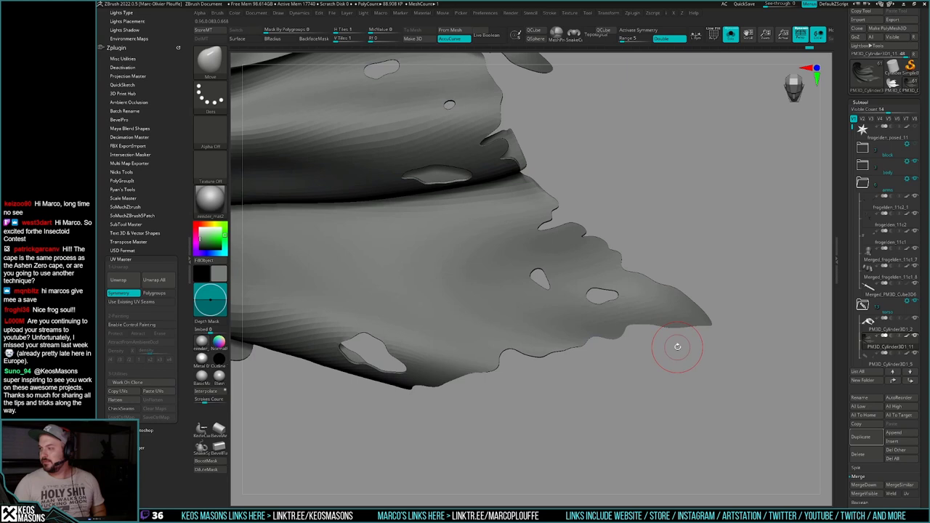
Step: Push and pull the hem just behind the pointed tip with the Move brush to form small ragged notches
{"action": "right_click", "coordinate": [641, 316]}
{"action": "right_click_drag", "start_coordinate": [641, 315], "coordinate": [634, 321]}
{"action": "right_click", "coordinate": [638, 324]}
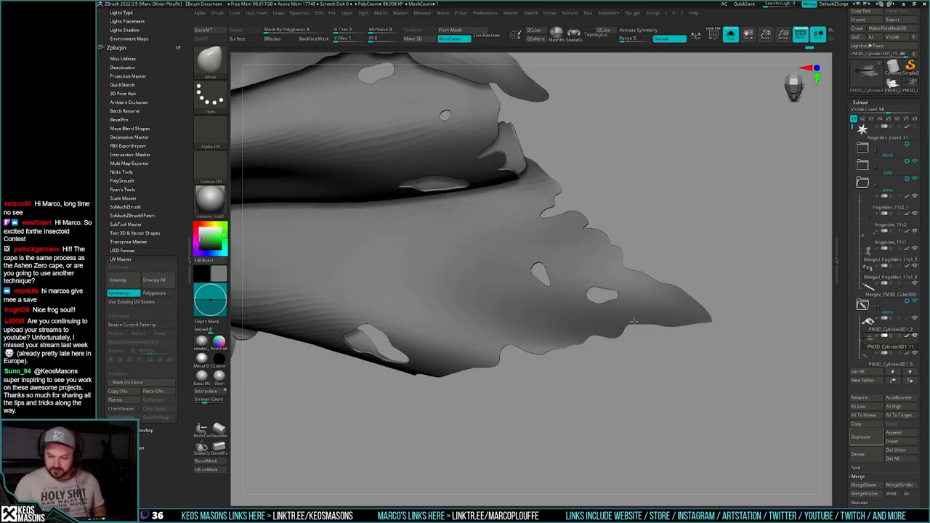
{"action": "left_click_drag", "start_coordinate": [634, 321], "coordinate": [654, 327]}
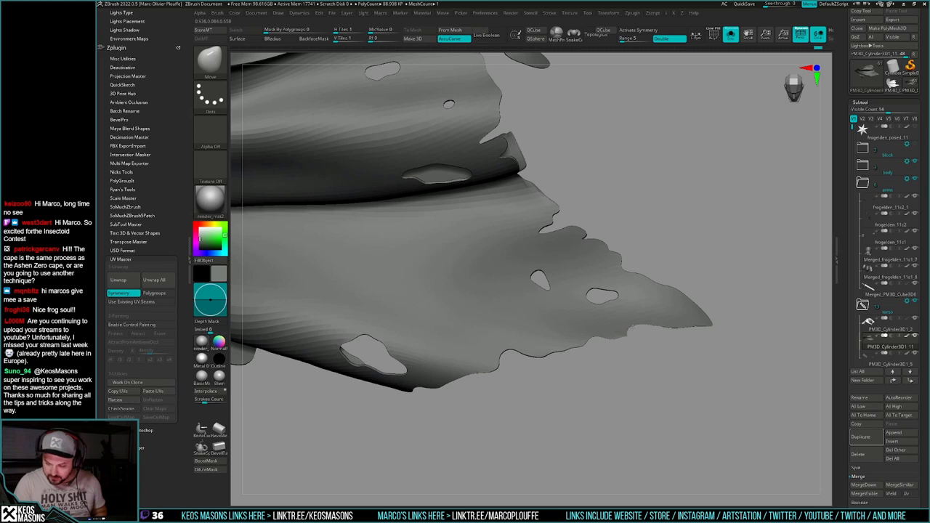
{"action": "mouse_move", "coordinate": [617, 347]}
{"action": "right_mouse_down"}
{"action": "mouse_move", "coordinate": [627, 326]}
{"action": "mouse_move", "coordinate": [616, 335]}
{"action": "right_mouse_up"}
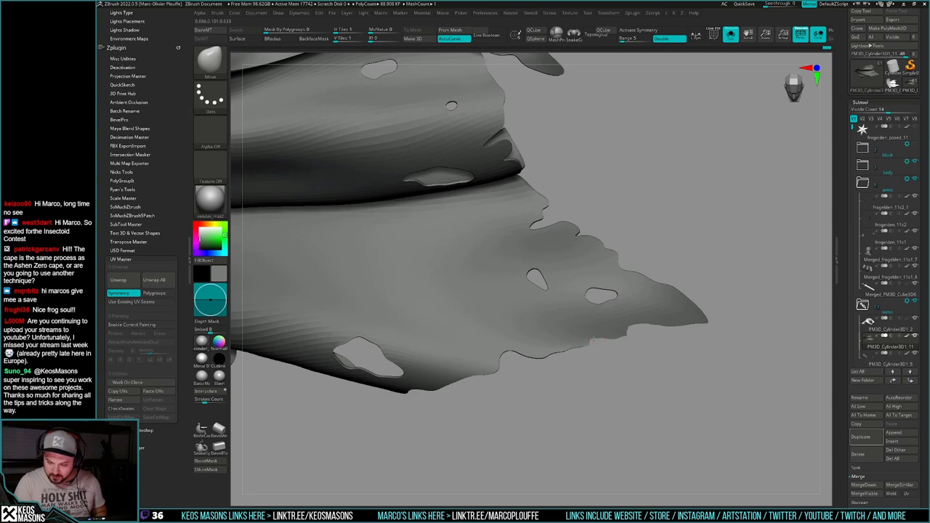
{"action": "left_click_drag", "start_coordinate": [645, 343], "coordinate": [678, 323]}
{"action": "left_click_drag", "start_coordinate": [678, 322], "coordinate": [668, 349]}
Step: Break up the smooth outer border between the pointed tip and the large hole with more irregular Move brush nicks
{"action": "right_click", "coordinate": [676, 345]}
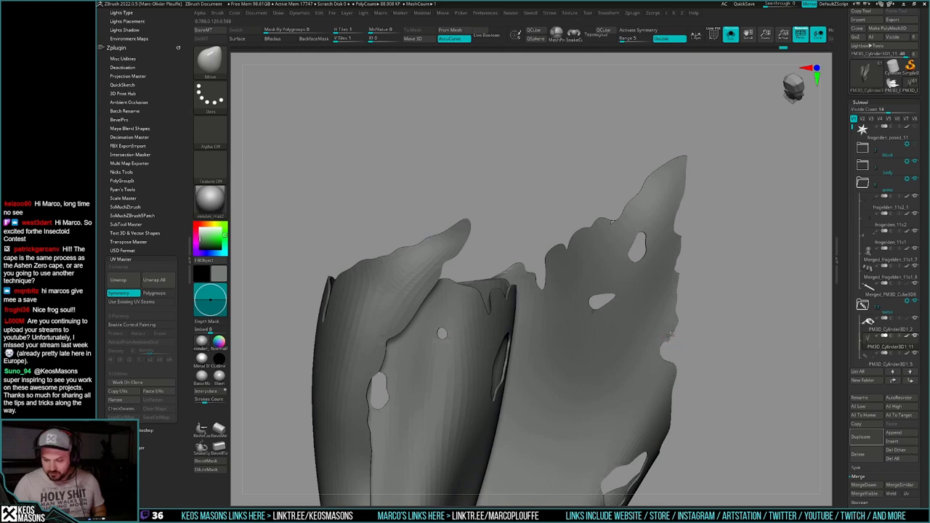
{"action": "left_click_drag", "start_coordinate": [685, 363], "coordinate": [666, 336]}
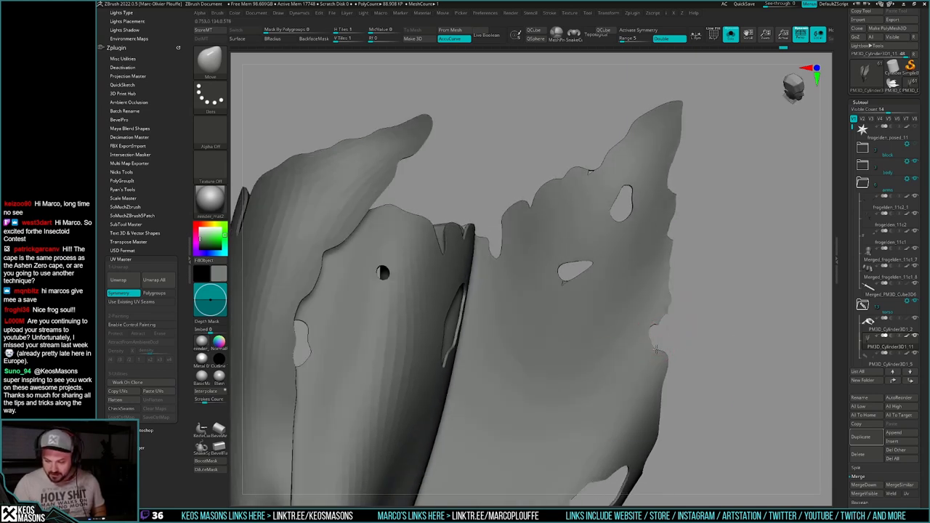
{"action": "right_click", "coordinate": [655, 350]}
{"action": "mouse_move", "coordinate": [655, 350]}
{"action": "right_mouse_down"}
{"action": "mouse_move", "coordinate": [669, 349]}
{"action": "mouse_move", "coordinate": [667, 361]}
{"action": "right_mouse_up"}
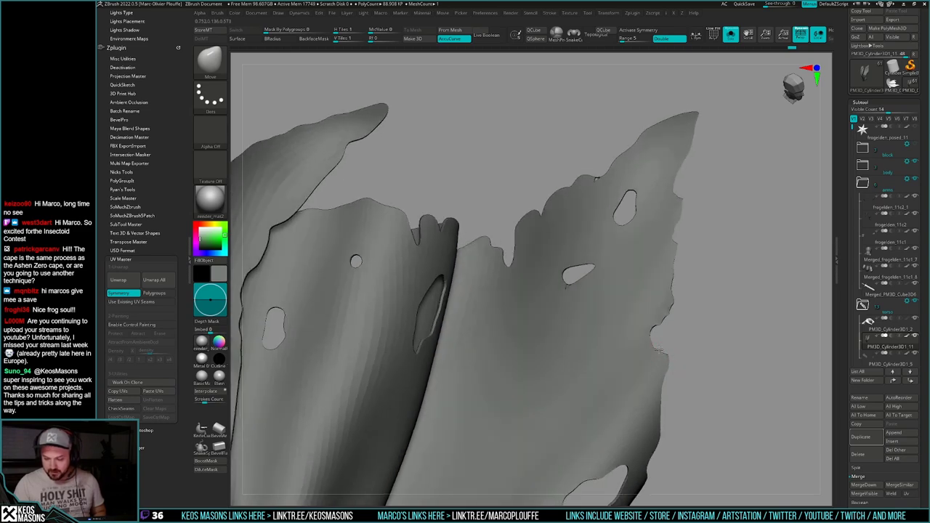
{"action": "mouse_move", "coordinate": [667, 349]}
{"action": "right_mouse_down"}
{"action": "mouse_move", "coordinate": [679, 347]}
{"action": "mouse_move", "coordinate": [666, 340]}
{"action": "mouse_move", "coordinate": [658, 348]}
{"action": "right_mouse_up"}
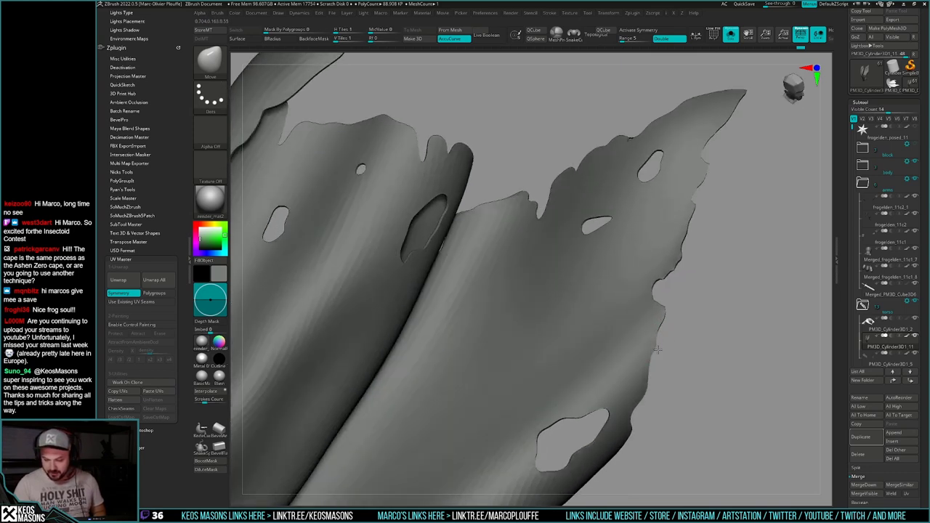
{"action": "left_click_drag", "start_coordinate": [654, 346], "coordinate": [673, 327]}
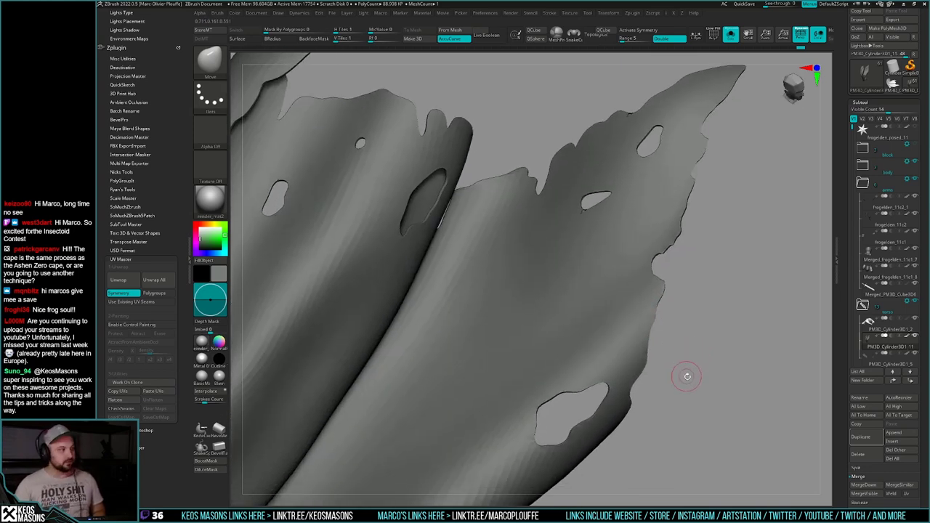
Step: Mask around the tip-side edge of the large lower hole with a transpose line, pull that edge outward, and invert the mask
{"action": "mouse_move", "coordinate": [685, 376]}
{"action": "left_mouse_down"}
{"action": "mouse_move", "coordinate": [664, 333]}
{"action": "mouse_move", "coordinate": [647, 341]}
{"action": "mouse_move", "coordinate": [652, 331]}
{"action": "mouse_move", "coordinate": [631, 366]}
{"action": "mouse_move", "coordinate": [640, 381]}
{"action": "left_mouse_up"}
{"action": "mouse_move", "coordinate": [640, 381]}
{"action": "left_mouse_down"}
{"action": "mouse_move", "coordinate": [644, 389]}
{"action": "mouse_move", "coordinate": [716, 338]}
{"action": "mouse_move", "coordinate": [702, 376]}
{"action": "mouse_move", "coordinate": [720, 350]}
{"action": "left_mouse_up"}
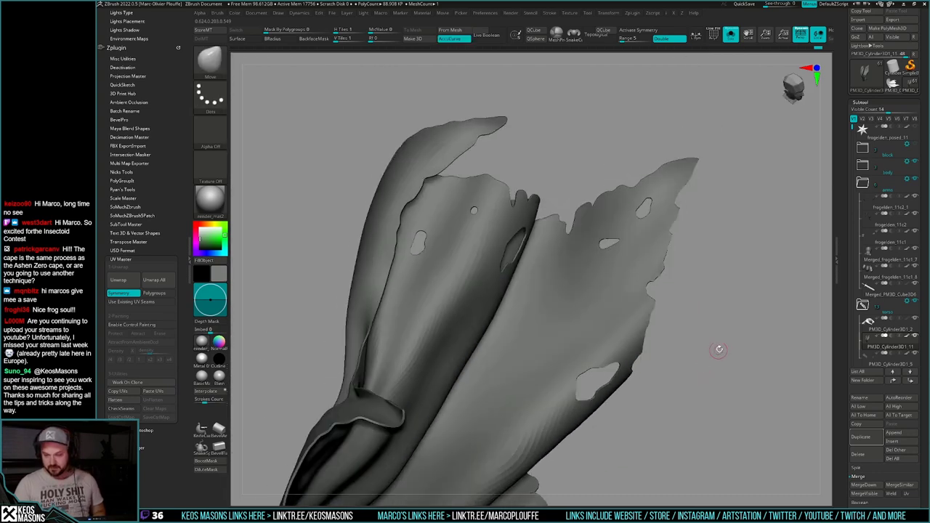
{"action": "right_click_drag", "start_coordinate": [718, 350], "coordinate": [720, 317], "text": "ctrl"}
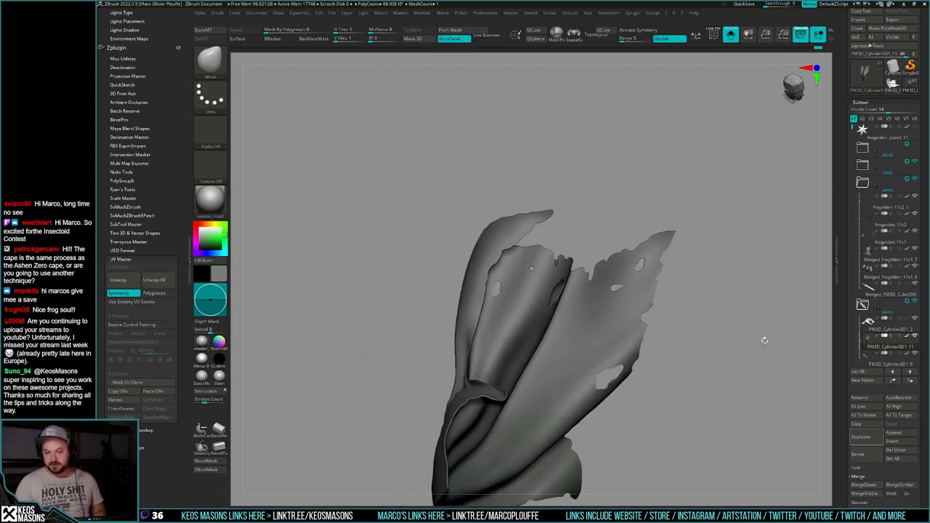
{"action": "mouse_move", "coordinate": [763, 338]}
{"action": "right_mouse_down", "text": "ctrl"}
{"action": "mouse_move", "coordinate": [633, 412]}
{"action": "mouse_move", "coordinate": [647, 385]}
{"action": "right_mouse_up", "text": "ctrl"}
{"action": "mouse_move", "coordinate": [611, 350]}
{"action": "right_mouse_down"}
{"action": "mouse_move", "coordinate": [637, 339]}
{"action": "mouse_move", "coordinate": [634, 396]}
{"action": "mouse_move", "coordinate": [668, 340]}
{"action": "mouse_move", "coordinate": [641, 328]}
{"action": "mouse_move", "coordinate": [649, 313]}
{"action": "mouse_move", "coordinate": [648, 327]}
{"action": "right_mouse_up"}
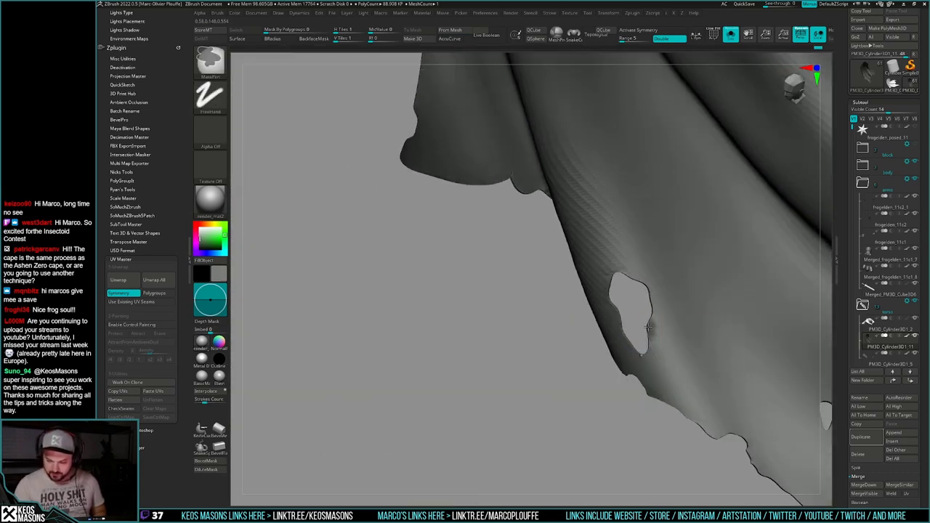
{"action": "left_click", "coordinate": [620, 428], "text": "ctrl"}
{"action": "key", "text": "w"}
{"action": "left_click_drag", "start_coordinate": [652, 313], "coordinate": [650, 361]}
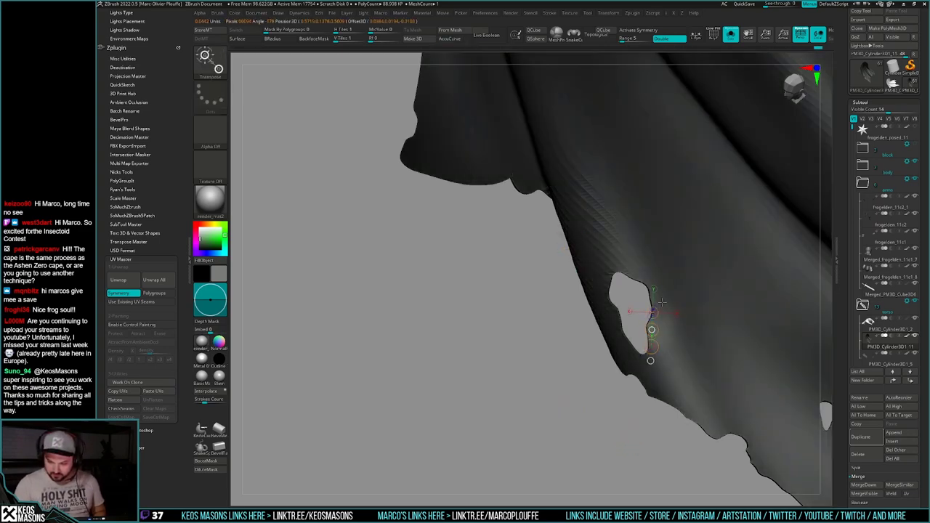
{"action": "key", "text": "q"}
{"action": "mouse_move", "coordinate": [693, 244]}
{"action": "right_mouse_down"}
{"action": "mouse_move", "coordinate": [691, 332]}
{"action": "mouse_move", "coordinate": [676, 347]}
{"action": "right_mouse_up"}
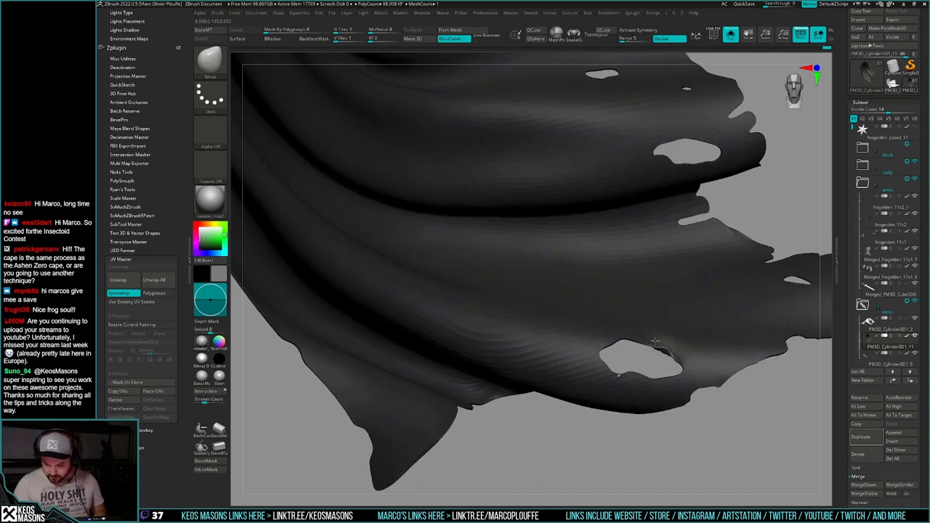
{"action": "left_click", "coordinate": [681, 428], "text": "ctrl"}
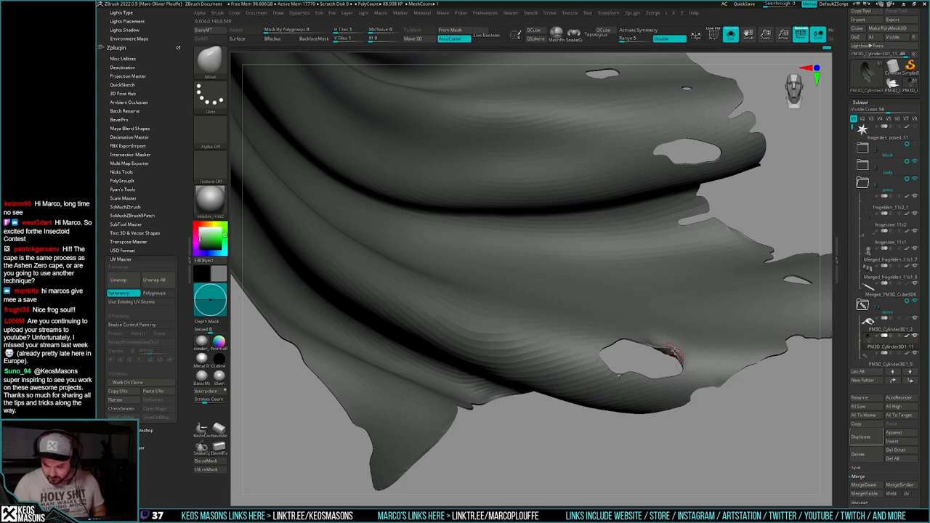
Step: Isolate the lower edge of the large hole with a transpose line mask and bend it away from the cloth
{"action": "right_click_drag", "start_coordinate": [684, 346], "coordinate": [652, 322], "text": "alt"}
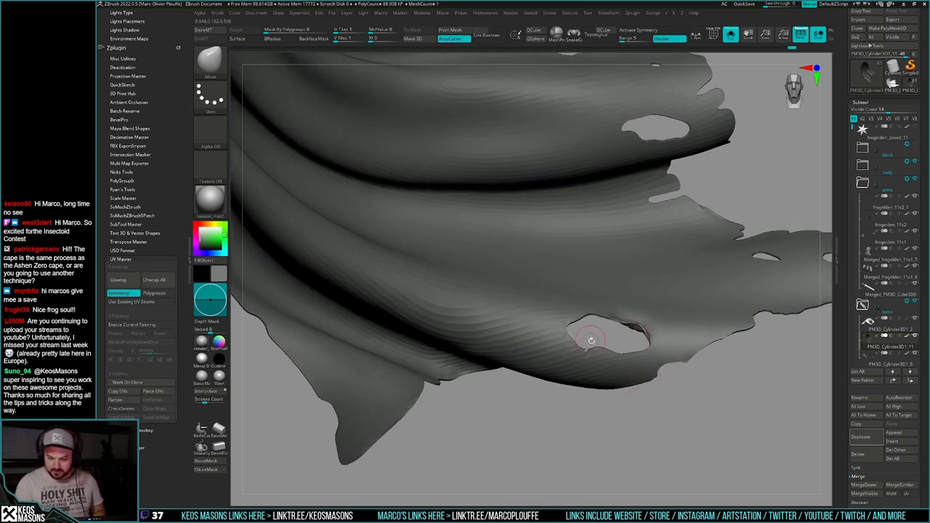
{"action": "mouse_move", "coordinate": [602, 347]}
{"action": "right_mouse_down"}
{"action": "mouse_move", "coordinate": [601, 380]}
{"action": "mouse_move", "coordinate": [620, 381]}
{"action": "mouse_move", "coordinate": [632, 322]}
{"action": "mouse_move", "coordinate": [622, 409]}
{"action": "mouse_move", "coordinate": [600, 366]}
{"action": "mouse_move", "coordinate": [602, 320]}
{"action": "right_mouse_up"}
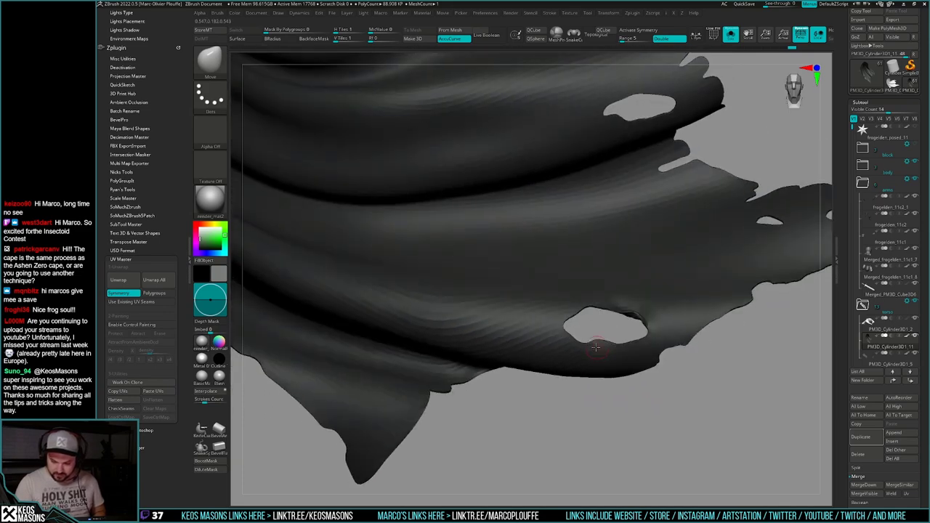
{"action": "key", "text": "w"}
{"action": "left_click_drag", "start_coordinate": [584, 344], "coordinate": [637, 344]}
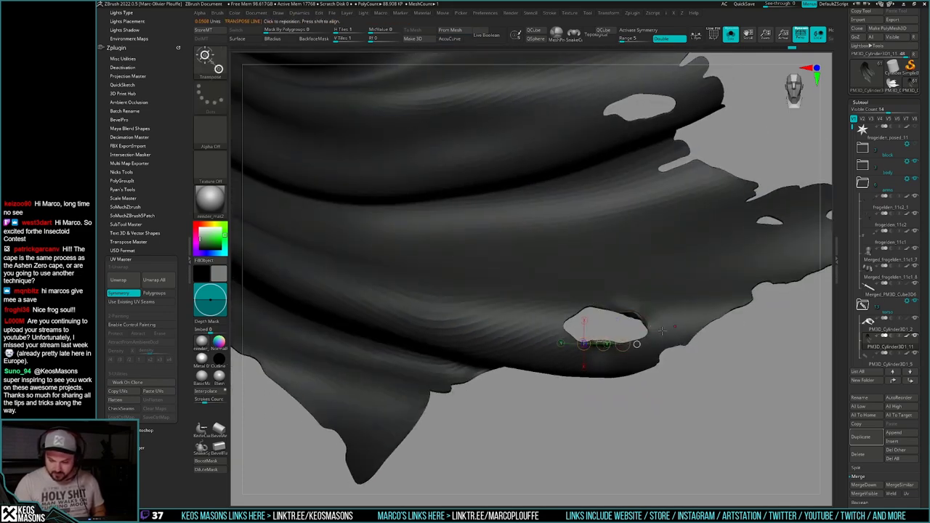
{"action": "key", "text": "q"}
{"action": "key", "text": "space"}
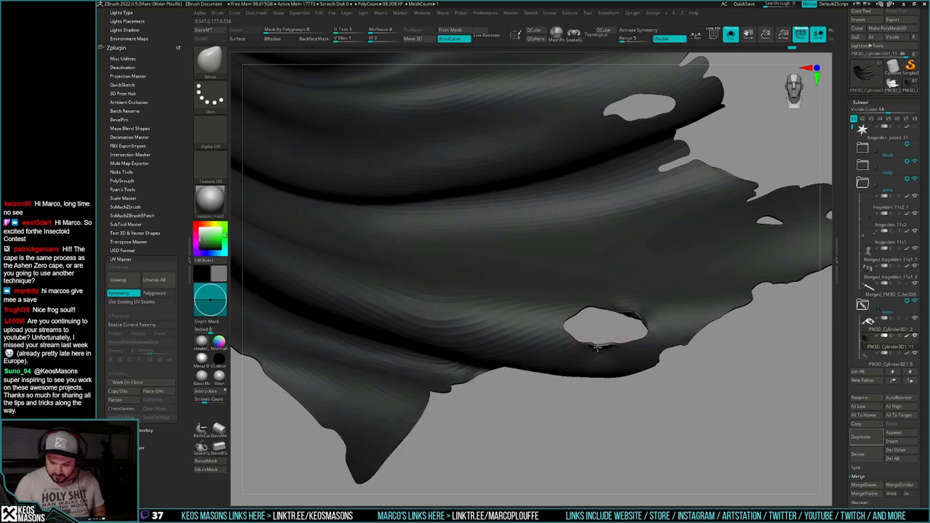
{"action": "right_click_drag", "start_coordinate": [600, 352], "coordinate": [598, 345]}
{"action": "key", "text": "space"}
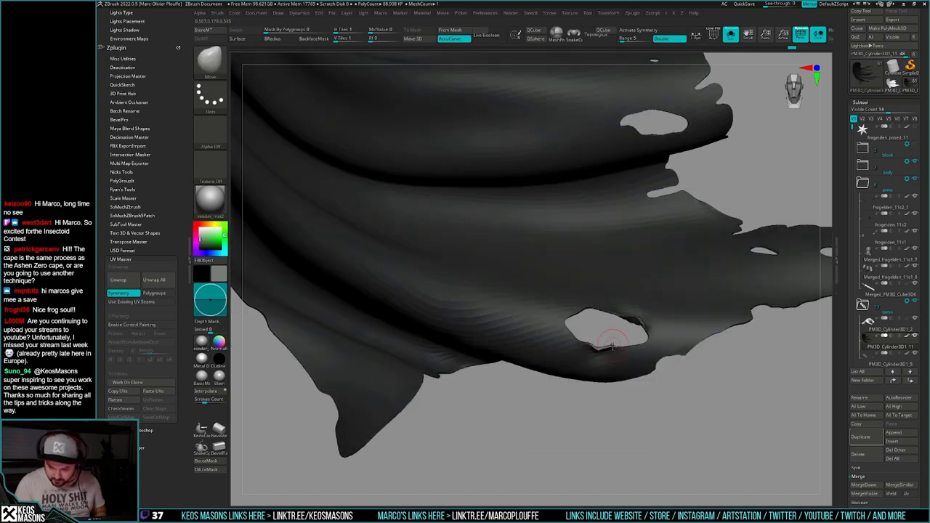
Step: Reshape the upper edge of the large lower hole from the side with the Move brush
{"action": "right_click_drag", "start_coordinate": [616, 419], "coordinate": [582, 314]}
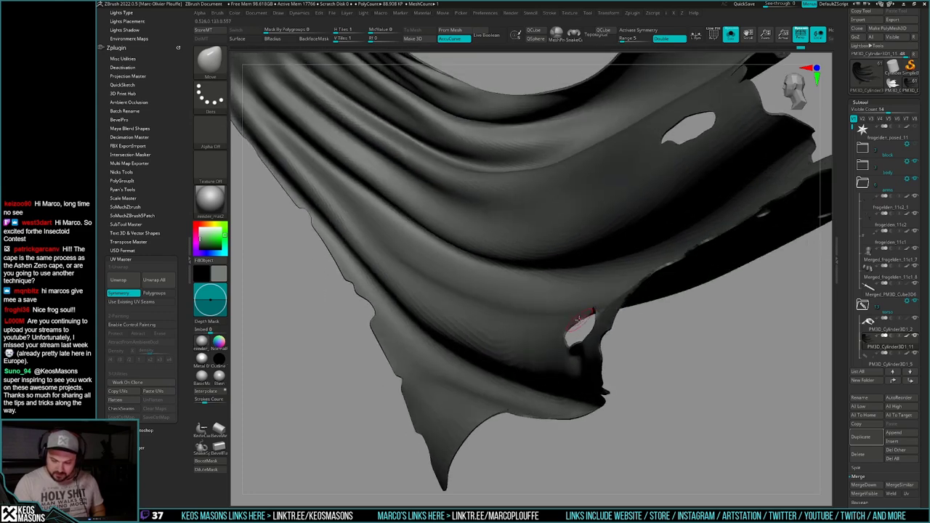
{"action": "mouse_move", "coordinate": [576, 325]}
{"action": "left_mouse_down"}
{"action": "mouse_move", "coordinate": [566, 337]}
{"action": "mouse_move", "coordinate": [592, 317]}
{"action": "left_mouse_up"}
{"action": "key", "text": "space"}
{"action": "right_click_drag", "start_coordinate": [591, 317], "coordinate": [587, 315]}
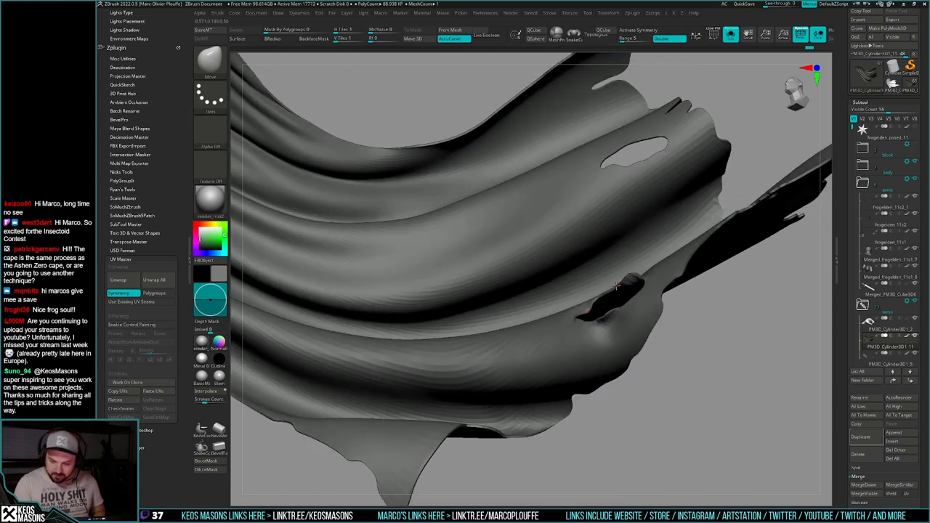
{"action": "left_click_drag", "start_coordinate": [609, 290], "coordinate": [598, 297]}
Step: Pull the ends and border of the small hole nearest the pointed tip out of plane to form torn, puckered cloth
{"action": "mouse_move", "coordinate": [591, 311]}
{"action": "right_mouse_down"}
{"action": "mouse_move", "coordinate": [722, 372]}
{"action": "mouse_move", "coordinate": [658, 406]}
{"action": "mouse_move", "coordinate": [639, 319]}
{"action": "right_mouse_up"}
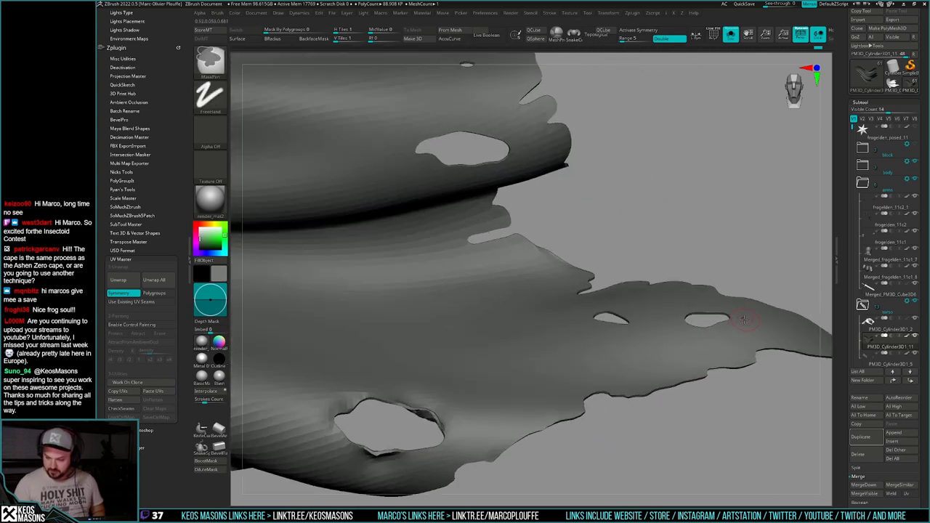
{"action": "right_click_drag", "start_coordinate": [729, 310], "coordinate": [712, 310], "text": "ctrl"}
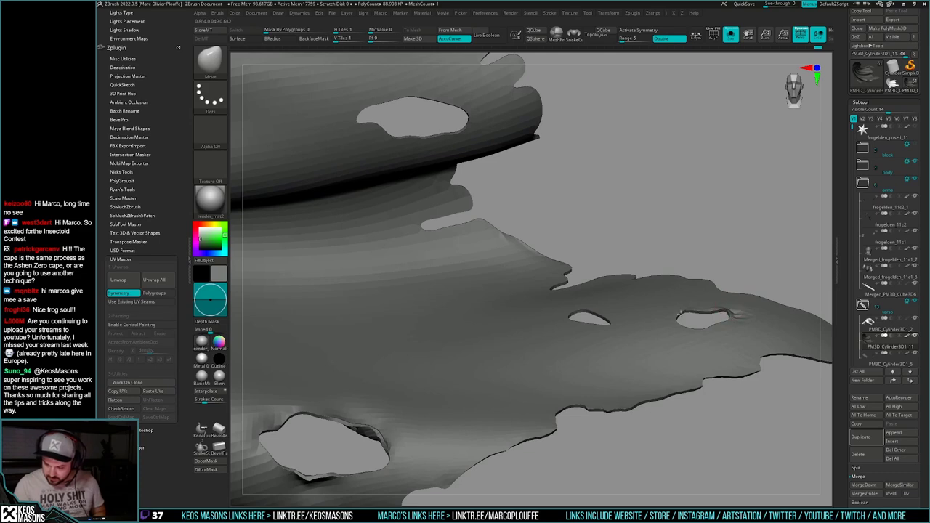
{"action": "left_click_drag", "start_coordinate": [681, 314], "coordinate": [680, 322]}
{"action": "mouse_move", "coordinate": [680, 324]}
{"action": "right_mouse_down"}
{"action": "mouse_move", "coordinate": [695, 372]}
{"action": "mouse_move", "coordinate": [686, 330]}
{"action": "right_mouse_up"}
{"action": "right_click", "coordinate": [686, 331]}
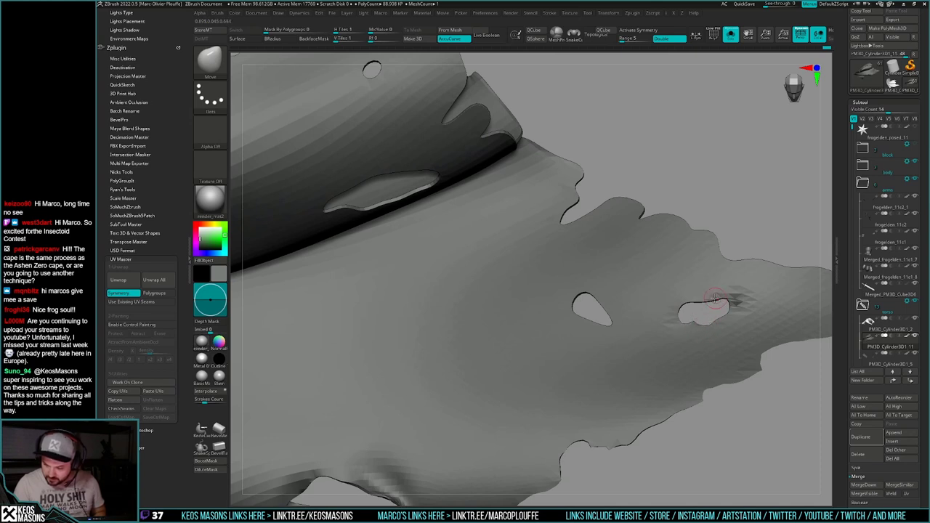
{"action": "left_click_drag", "start_coordinate": [705, 300], "coordinate": [707, 303]}
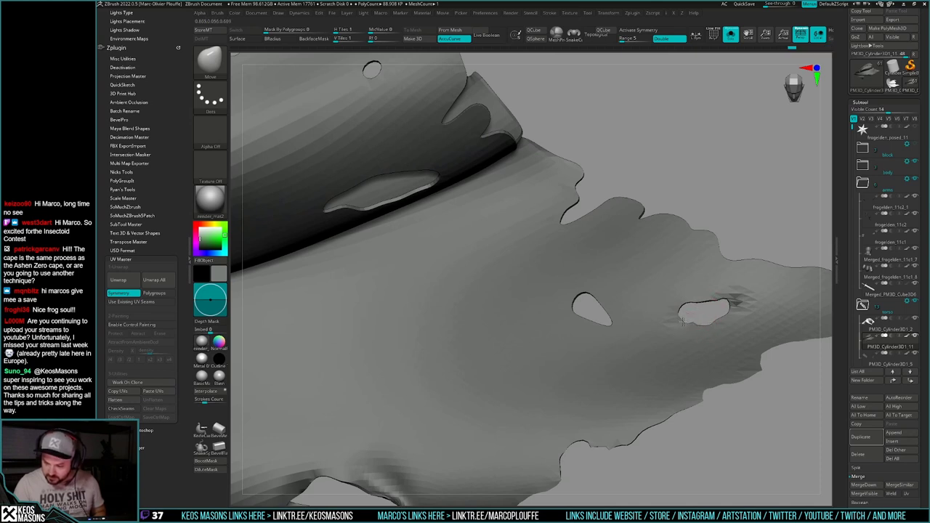
{"action": "mouse_move", "coordinate": [696, 299]}
{"action": "right_mouse_down"}
{"action": "mouse_move", "coordinate": [714, 300]}
{"action": "mouse_move", "coordinate": [745, 336]}
{"action": "right_mouse_up"}
Step: Warp both ends of the neighbouring small teardrop hole with the Move brush to give it puckered, torn edges
{"action": "right_click_drag", "start_coordinate": [629, 331], "coordinate": [634, 356]}
{"action": "right_click", "coordinate": [634, 363]}
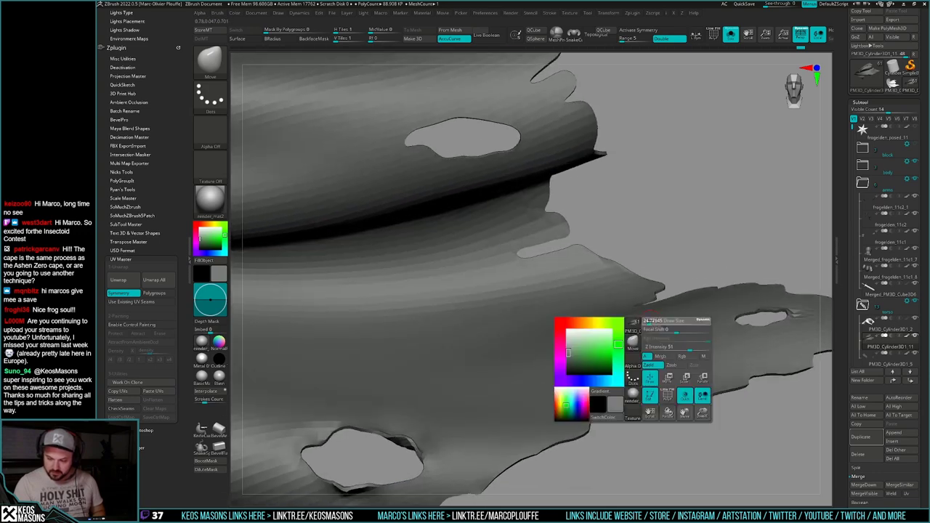
{"action": "right_click_drag", "start_coordinate": [643, 309], "coordinate": [650, 303]}
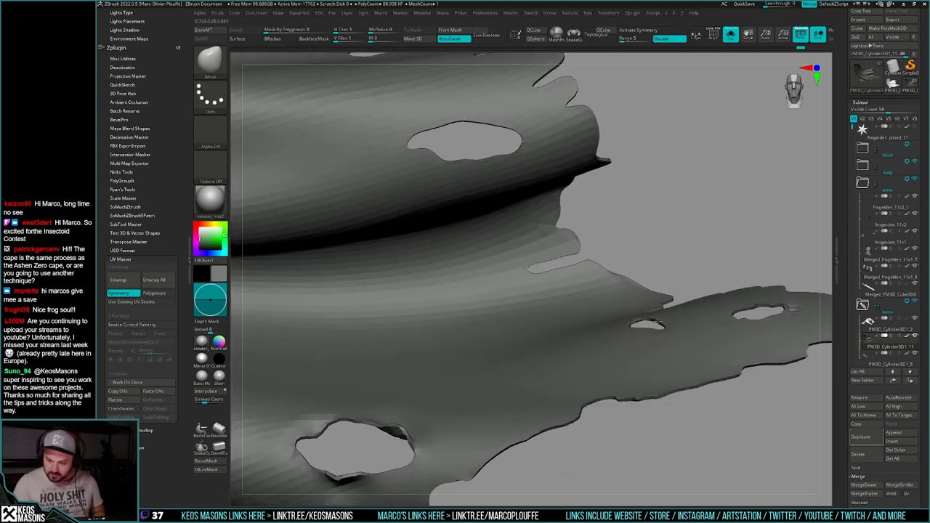
{"action": "right_click_drag", "start_coordinate": [658, 322], "coordinate": [646, 369]}
{"action": "right_click", "coordinate": [646, 369]}
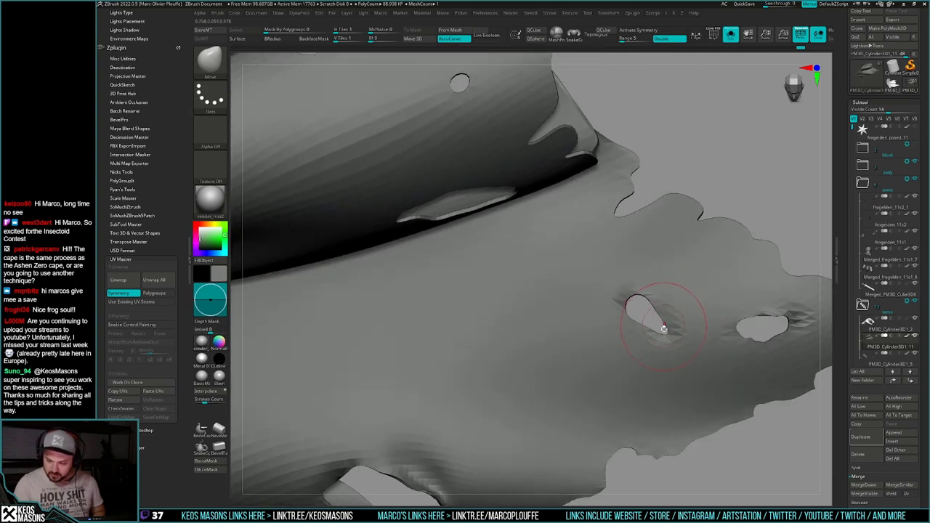
{"action": "right_click_drag", "start_coordinate": [665, 329], "coordinate": [645, 368]}
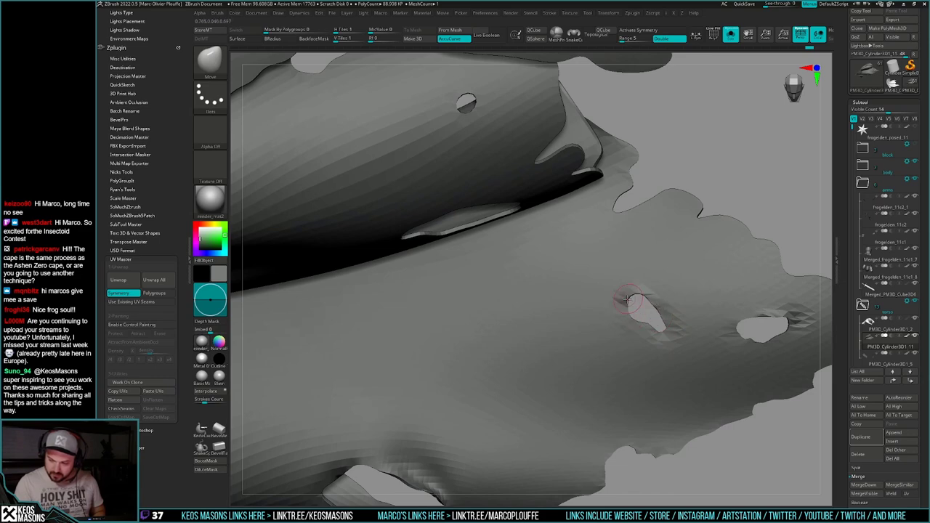
Step: Reshape the small notch in the hem beside the short corner flap with the Move brush
{"action": "mouse_move", "coordinate": [647, 301]}
{"action": "right_mouse_down", "text": "ctrl"}
{"action": "mouse_move", "coordinate": [637, 216]}
{"action": "mouse_move", "coordinate": [733, 303]}
{"action": "mouse_move", "coordinate": [702, 392]}
{"action": "right_mouse_up", "text": "ctrl"}
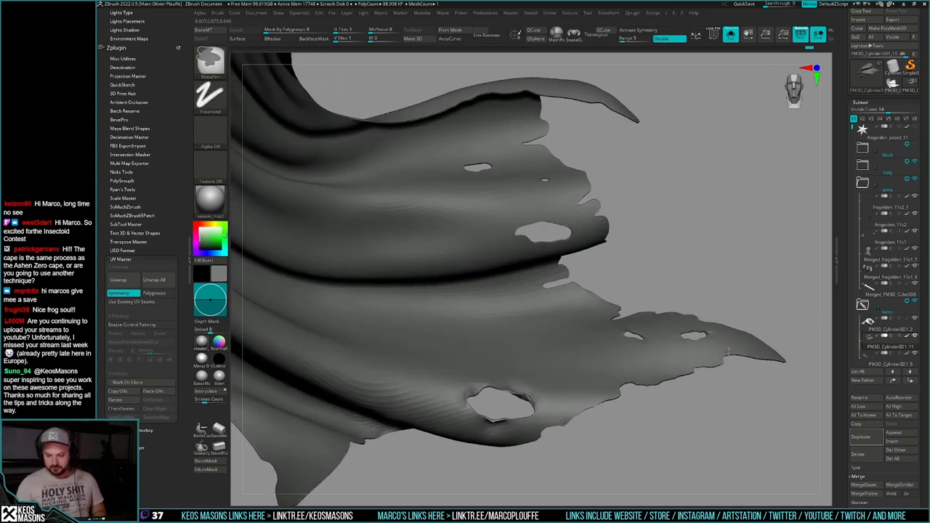
{"action": "mouse_move", "coordinate": [621, 396]}
{"action": "right_mouse_down", "text": "ctrl"}
{"action": "mouse_move", "coordinate": [623, 430]}
{"action": "mouse_move", "coordinate": [645, 379]}
{"action": "right_mouse_up", "text": "ctrl"}
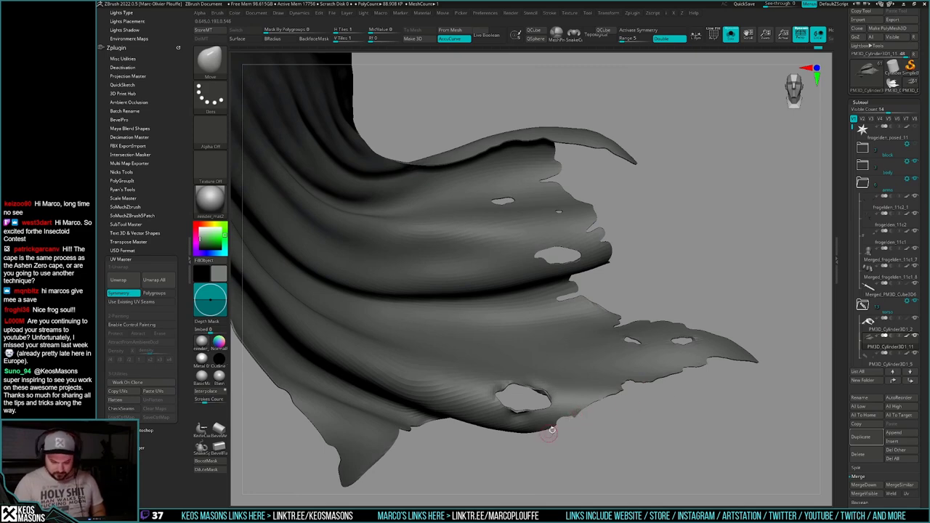
{"action": "mouse_move", "coordinate": [445, 425]}
{"action": "right_mouse_down", "text": "alt"}
{"action": "mouse_move", "coordinate": [571, 374]}
{"action": "mouse_move", "coordinate": [574, 408]}
{"action": "mouse_move", "coordinate": [517, 392]}
{"action": "mouse_move", "coordinate": [559, 363]}
{"action": "right_mouse_up", "text": "alt"}
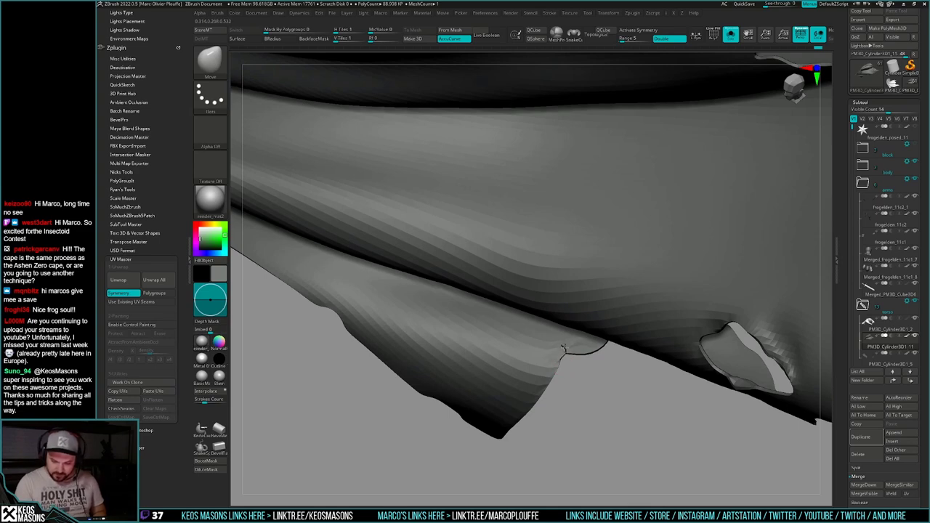
{"action": "mouse_move", "coordinate": [561, 357]}
{"action": "right_mouse_down", "text": "ctrl"}
{"action": "mouse_move", "coordinate": [579, 454]}
{"action": "mouse_move", "coordinate": [594, 362]}
{"action": "right_mouse_up", "text": "ctrl"}
{"action": "left_click_drag", "start_coordinate": [567, 364], "coordinate": [583, 354]}
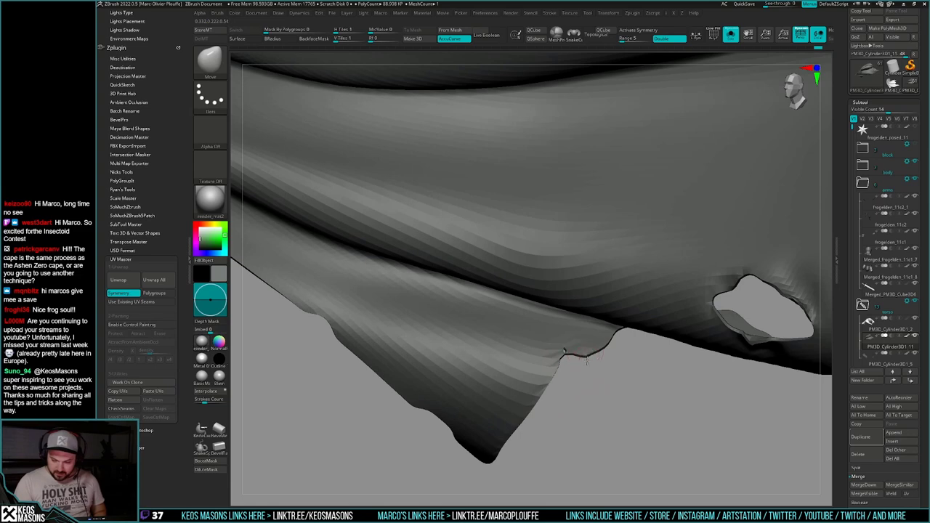
{"action": "right_click_drag", "start_coordinate": [590, 385], "coordinate": [595, 356]}
{"action": "left_click_drag", "start_coordinate": [598, 355], "coordinate": [602, 347]}
Step: Nudge the nicks along the cape's long side edge out of line with the Move brush
{"action": "right_click_drag", "start_coordinate": [608, 342], "coordinate": [607, 269], "text": "ctrl"}
{"action": "right_click_drag", "start_coordinate": [608, 269], "coordinate": [640, 372]}
{"action": "right_click_drag", "start_coordinate": [669, 227], "coordinate": [658, 236]}
{"action": "right_click_drag", "start_coordinate": [658, 237], "coordinate": [645, 270], "text": "alt"}
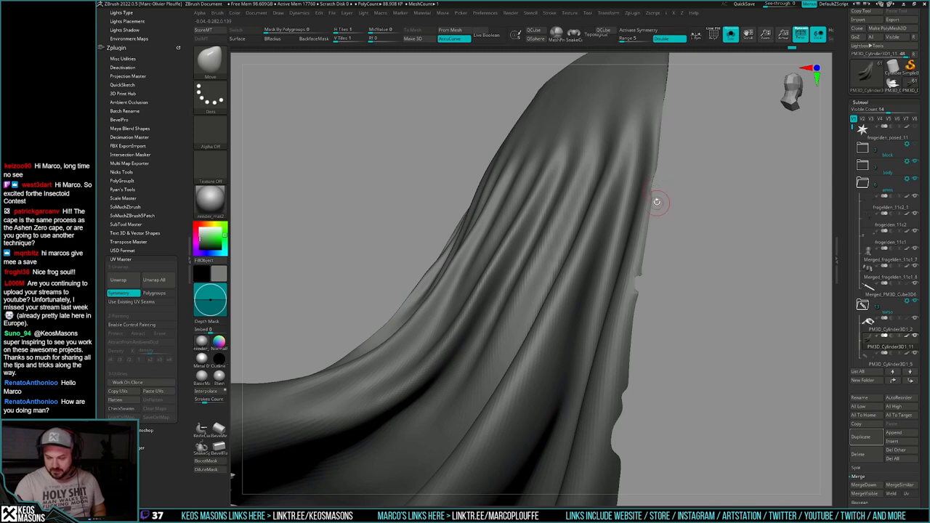
{"action": "right_click_drag", "start_coordinate": [646, 264], "coordinate": [616, 277]}
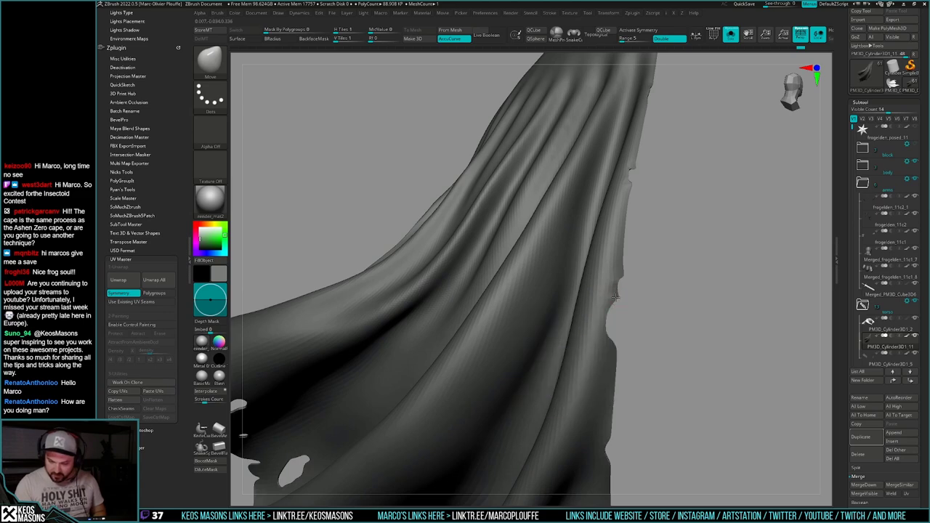
{"action": "left_click_drag", "start_coordinate": [619, 271], "coordinate": [626, 268]}
{"action": "mouse_move", "coordinate": [638, 265]}
{"action": "right_mouse_down"}
{"action": "mouse_move", "coordinate": [669, 310]}
{"action": "mouse_move", "coordinate": [623, 309]}
{"action": "mouse_move", "coordinate": [629, 304]}
{"action": "mouse_move", "coordinate": [613, 333]}
{"action": "mouse_move", "coordinate": [614, 312]}
{"action": "mouse_move", "coordinate": [649, 307]}
{"action": "mouse_move", "coordinate": [666, 276]}
{"action": "mouse_move", "coordinate": [663, 283]}
{"action": "right_mouse_up"}
{"action": "right_click", "coordinate": [628, 304]}
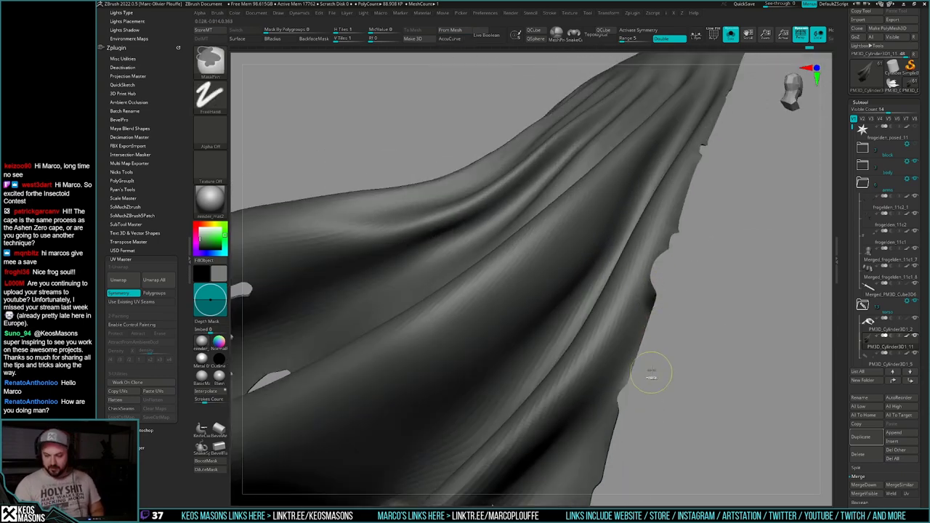
Step: Isolate the cloth beside the deep notch in the long side edge with a transpose line mask and bend it out of plane
{"action": "left_click", "coordinate": [686, 337], "text": "ctrl"}
{"action": "key", "text": "w"}
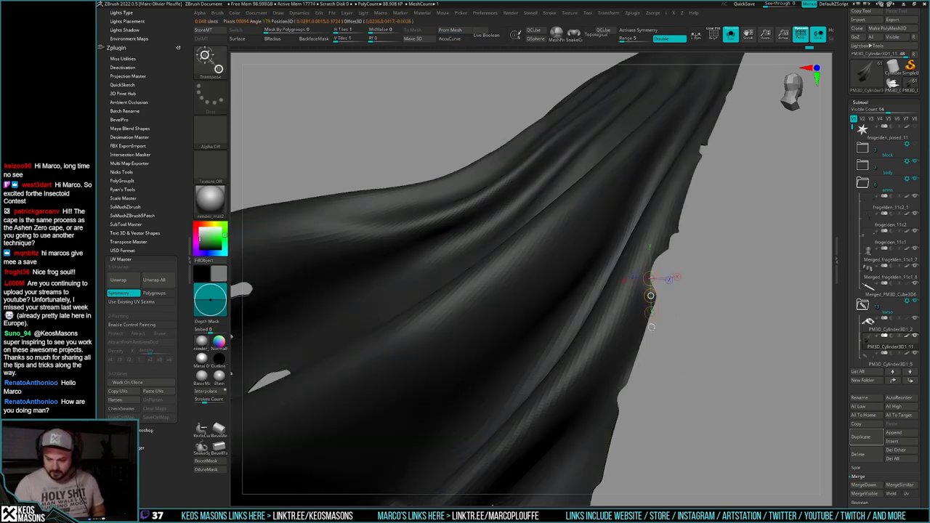
{"action": "key", "text": "q"}
{"action": "mouse_move", "coordinate": [702, 315]}
{"action": "left_mouse_down", "text": "alt"}
{"action": "mouse_move", "coordinate": [688, 322]}
{"action": "mouse_move", "coordinate": [706, 317]}
{"action": "left_mouse_up", "text": "alt"}
{"action": "key", "text": "w"}
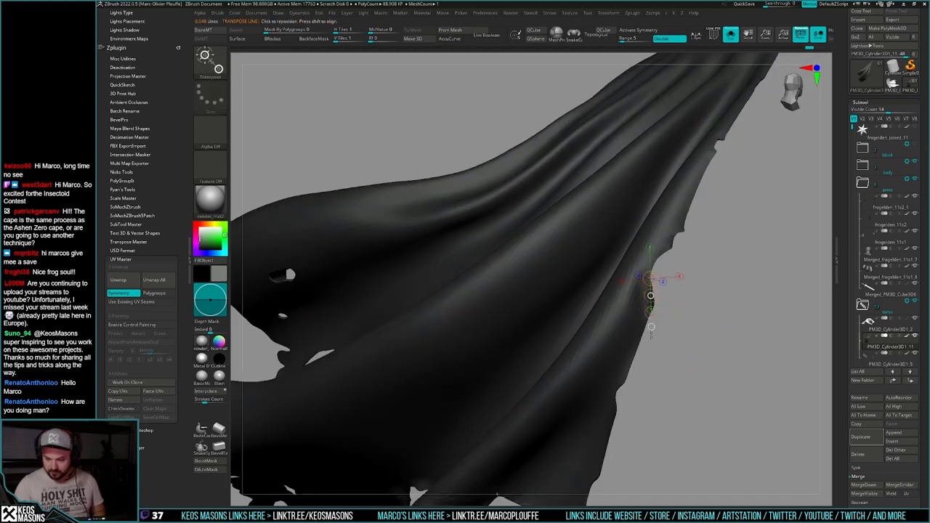
{"action": "key", "text": "q"}
{"action": "mouse_move", "coordinate": [683, 317]}
{"action": "left_mouse_down"}
{"action": "mouse_move", "coordinate": [679, 308]}
{"action": "mouse_move", "coordinate": [650, 311]}
{"action": "mouse_move", "coordinate": [653, 294]}
{"action": "mouse_move", "coordinate": [666, 301]}
{"action": "mouse_move", "coordinate": [677, 286]}
{"action": "mouse_move", "coordinate": [687, 300]}
{"action": "mouse_move", "coordinate": [658, 294]}
{"action": "mouse_move", "coordinate": [628, 327]}
{"action": "mouse_move", "coordinate": [673, 324]}
{"action": "mouse_move", "coordinate": [685, 311]}
{"action": "mouse_move", "coordinate": [661, 280]}
{"action": "left_mouse_up"}
{"action": "key", "text": "space"}
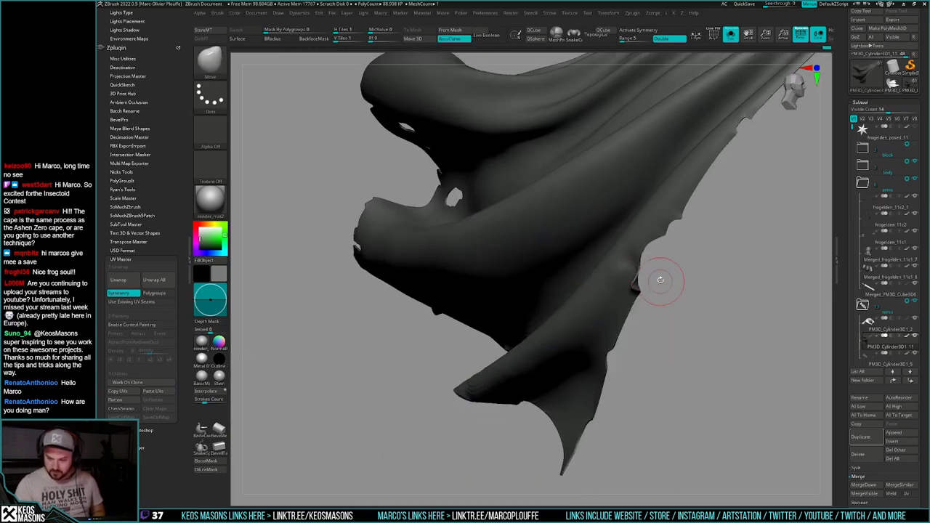
{"action": "key", "text": "space"}
{"action": "left_click_drag", "start_coordinate": [668, 239], "coordinate": [661, 226]}
{"action": "key", "text": "space"}
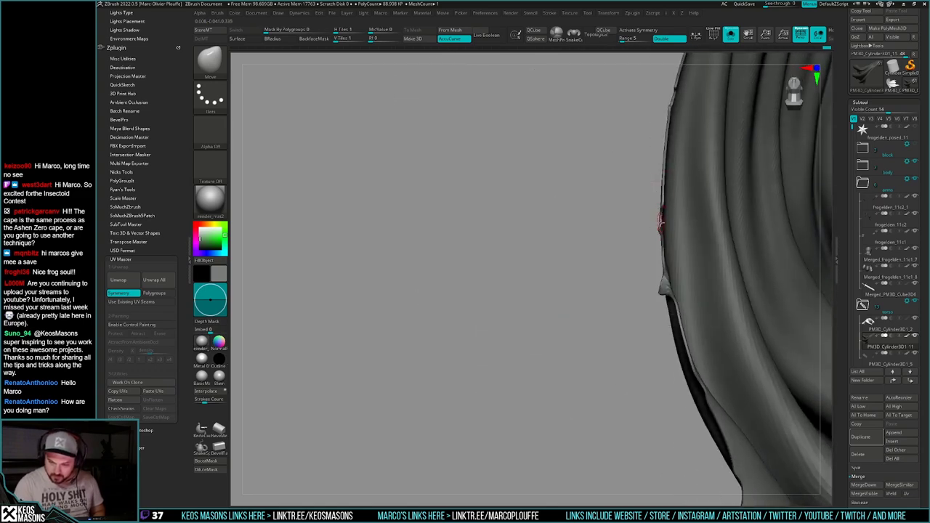
Step: Warp the lower stretch of the side edge, isolating one lip with a transpose line mask to offset it
{"action": "mouse_move", "coordinate": [661, 224]}
{"action": "right_mouse_down"}
{"action": "mouse_move", "coordinate": [665, 267]}
{"action": "mouse_move", "coordinate": [679, 276]}
{"action": "mouse_move", "coordinate": [675, 252]}
{"action": "mouse_move", "coordinate": [678, 285]}
{"action": "mouse_move", "coordinate": [674, 273]}
{"action": "mouse_move", "coordinate": [660, 302]}
{"action": "mouse_move", "coordinate": [646, 290]}
{"action": "right_mouse_up"}
{"action": "left_click_drag", "start_coordinate": [645, 294], "coordinate": [622, 275]}
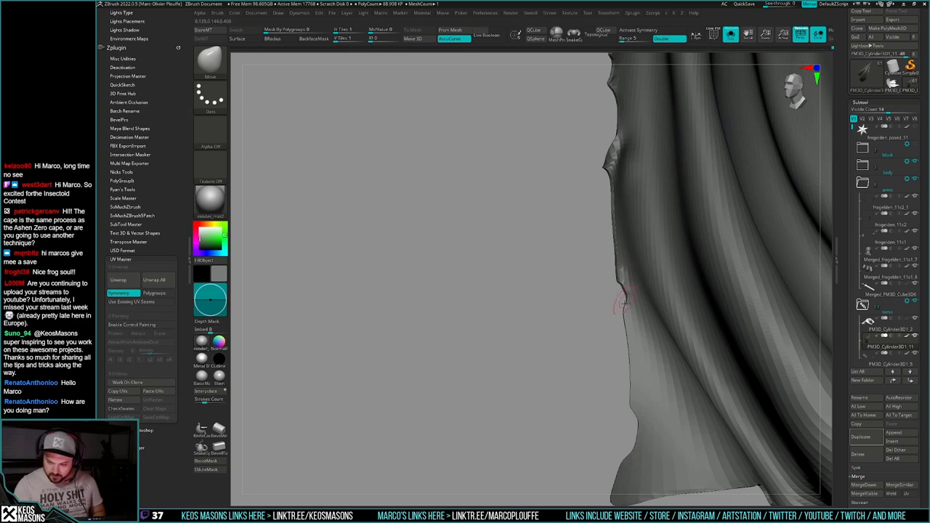
{"action": "mouse_move", "coordinate": [625, 304]}
{"action": "right_mouse_down"}
{"action": "mouse_move", "coordinate": [644, 317]}
{"action": "mouse_move", "coordinate": [660, 310]}
{"action": "right_mouse_up"}
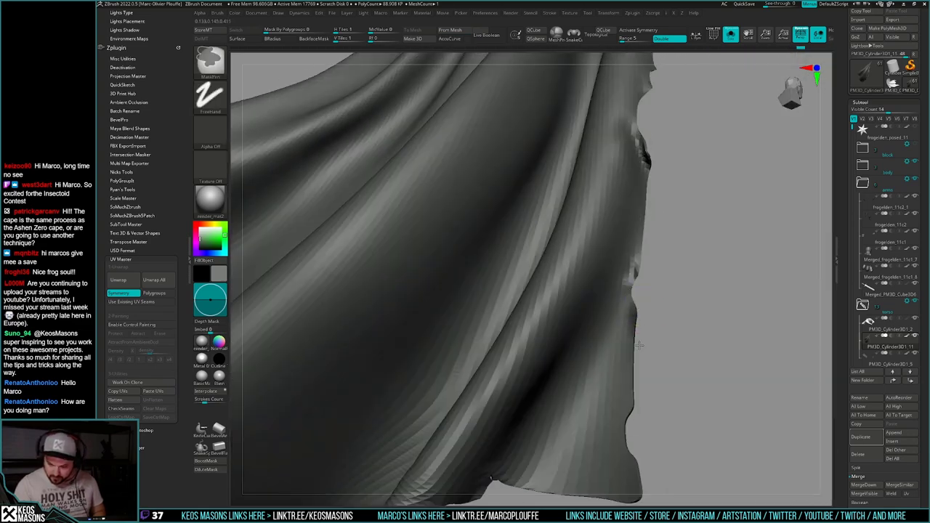
{"action": "right_click_drag", "start_coordinate": [638, 346], "coordinate": [658, 322]}
{"action": "left_click", "coordinate": [658, 322], "text": "ctrl"}
{"action": "key", "text": "r"}
{"action": "left_click_drag", "start_coordinate": [632, 296], "coordinate": [633, 357]}
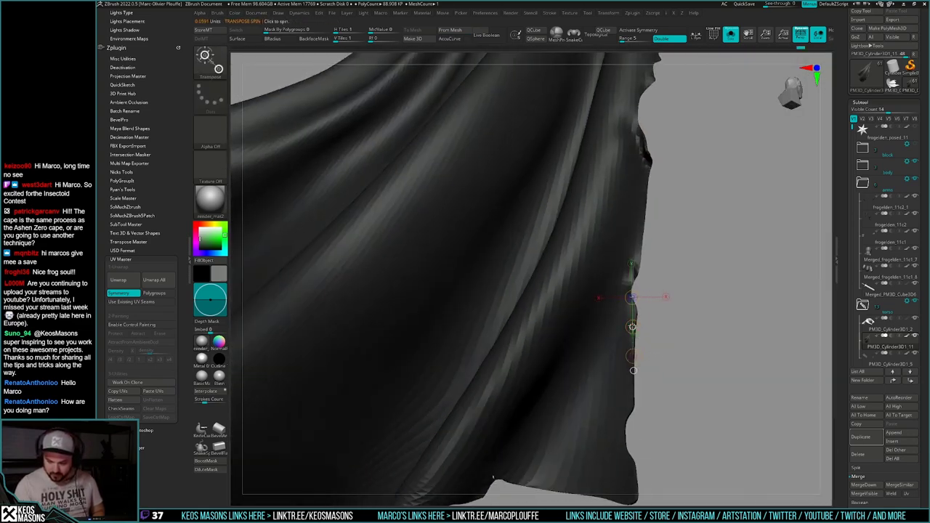
{"action": "key", "text": "q"}
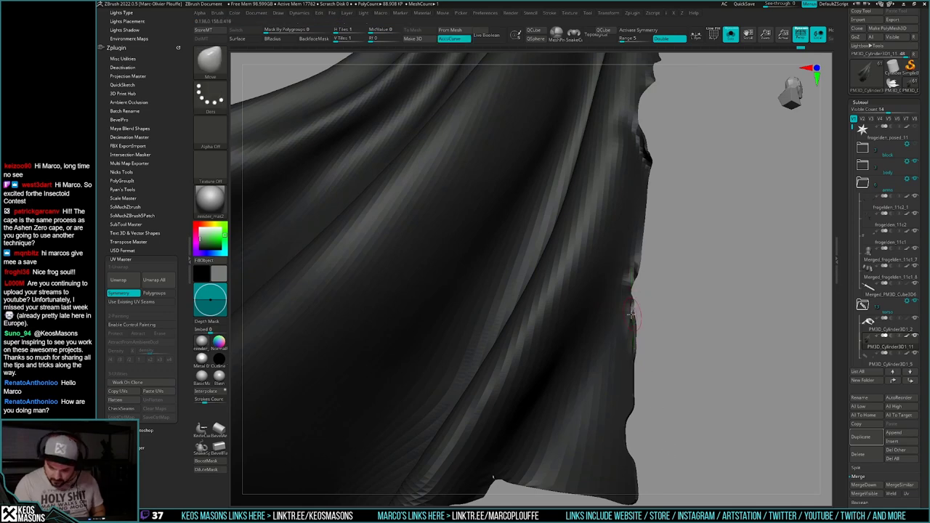
Step: Bend and roughen the pointed corner at the bottom of the side edge with a resized Move brush
{"action": "mouse_move", "coordinate": [634, 359]}
{"action": "right_mouse_down", "text": "ctrl"}
{"action": "mouse_move", "coordinate": [690, 269]}
{"action": "mouse_move", "coordinate": [691, 392]}
{"action": "mouse_move", "coordinate": [673, 333]}
{"action": "mouse_move", "coordinate": [679, 283]}
{"action": "right_mouse_up", "text": "ctrl"}
{"action": "mouse_move", "coordinate": [680, 283]}
{"action": "right_mouse_down"}
{"action": "mouse_move", "coordinate": [664, 359]}
{"action": "mouse_move", "coordinate": [690, 312]}
{"action": "right_mouse_up"}
{"action": "mouse_move", "coordinate": [690, 313]}
{"action": "right_mouse_down", "text": "ctrl"}
{"action": "mouse_move", "coordinate": [706, 343]}
{"action": "mouse_move", "coordinate": [617, 380]}
{"action": "mouse_move", "coordinate": [654, 349]}
{"action": "mouse_move", "coordinate": [640, 388]}
{"action": "right_mouse_up", "text": "ctrl"}
{"action": "right_click", "coordinate": [626, 367]}
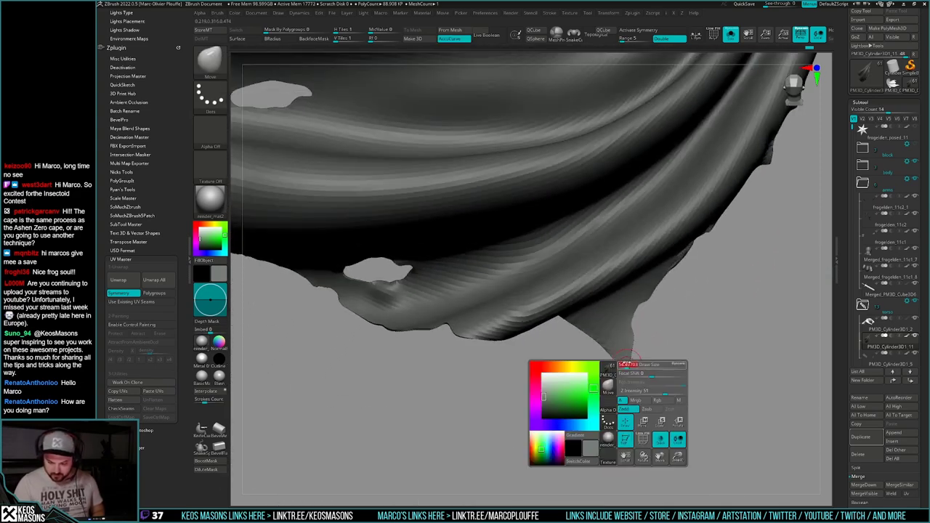
{"action": "left_click_drag", "start_coordinate": [626, 367], "coordinate": [622, 370]}
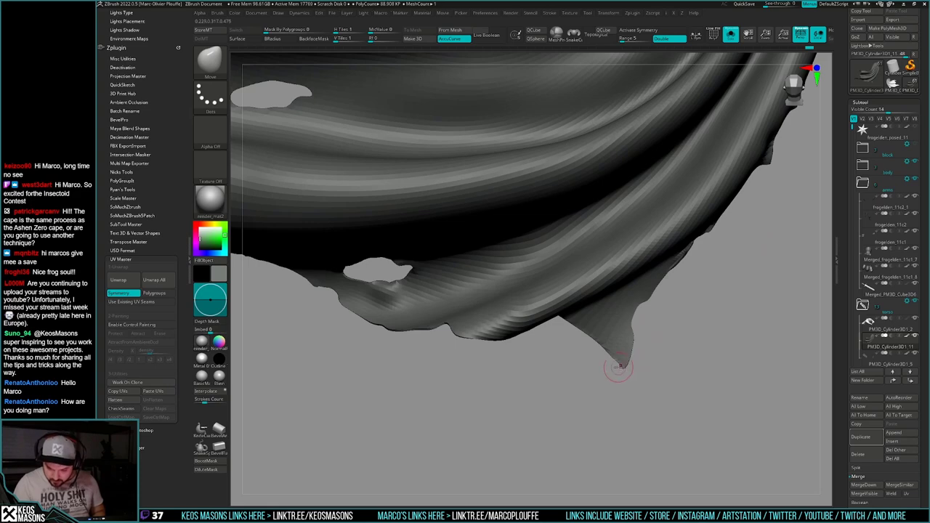
{"action": "right_click_drag", "start_coordinate": [647, 308], "coordinate": [625, 354]}
{"action": "right_click", "coordinate": [623, 355]}
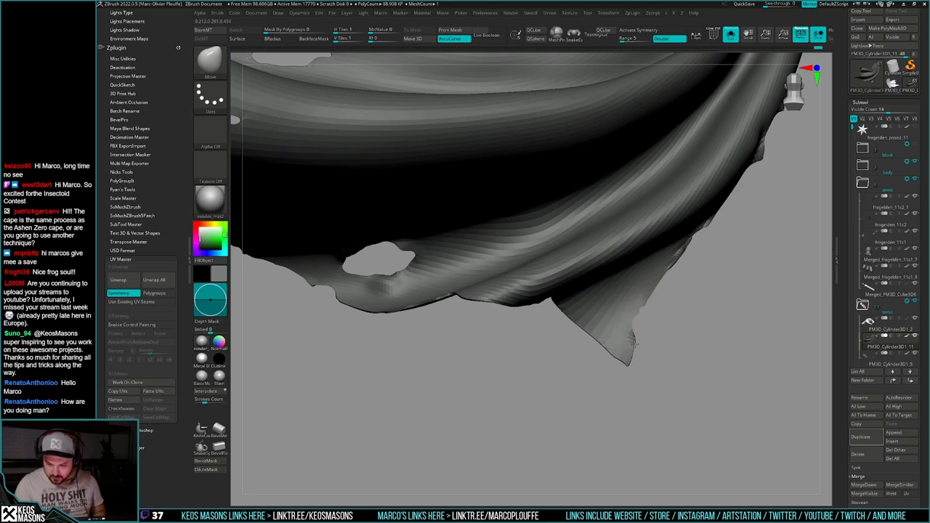
{"action": "right_click_drag", "start_coordinate": [634, 344], "coordinate": [694, 327]}
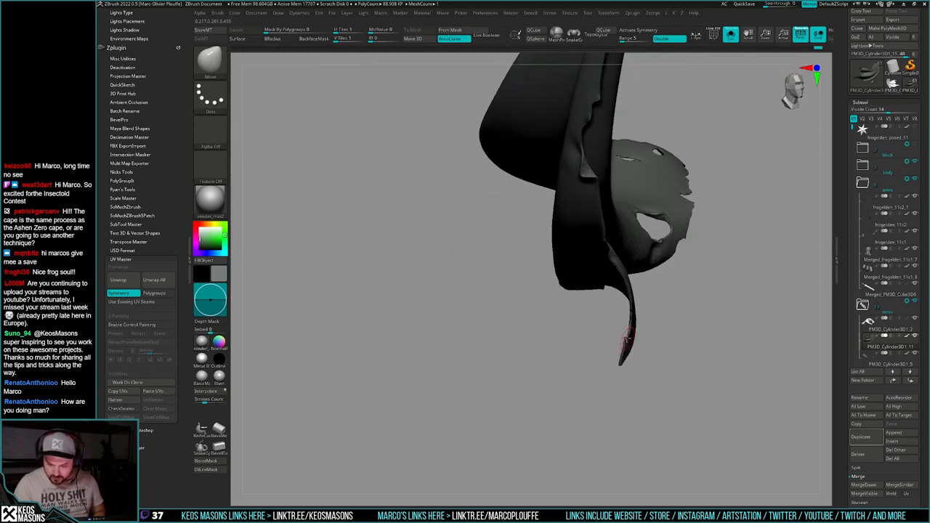
{"action": "mouse_move", "coordinate": [624, 339]}
{"action": "right_mouse_down"}
{"action": "mouse_move", "coordinate": [639, 319]}
{"action": "mouse_move", "coordinate": [619, 335]}
{"action": "right_mouse_up"}
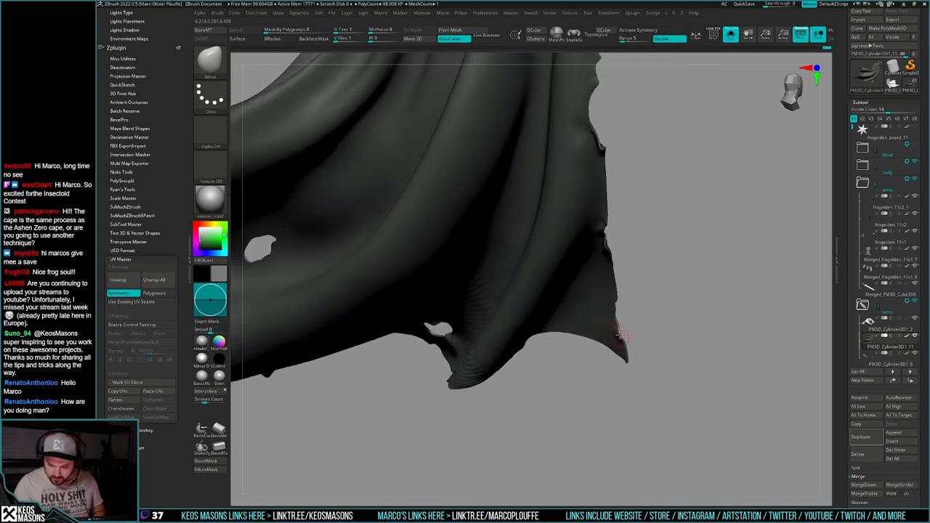
{"action": "left_click_drag", "start_coordinate": [618, 336], "coordinate": [618, 334]}
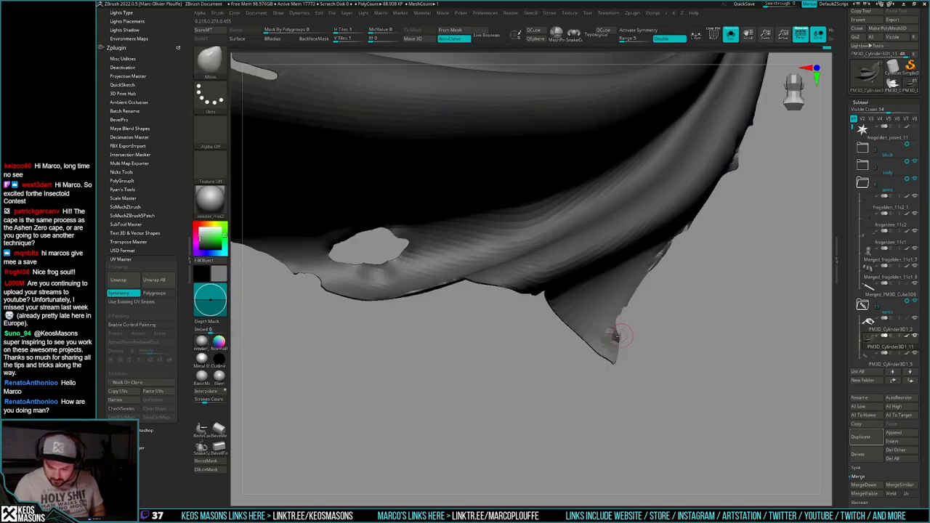
Step: Pull the hem between the pointed corner and the neighbouring fold into uneven, torn cloth
{"action": "right_click_drag", "start_coordinate": [587, 340], "coordinate": [546, 372], "text": "ctrl"}
{"action": "left_click_drag", "start_coordinate": [546, 372], "coordinate": [548, 384]}
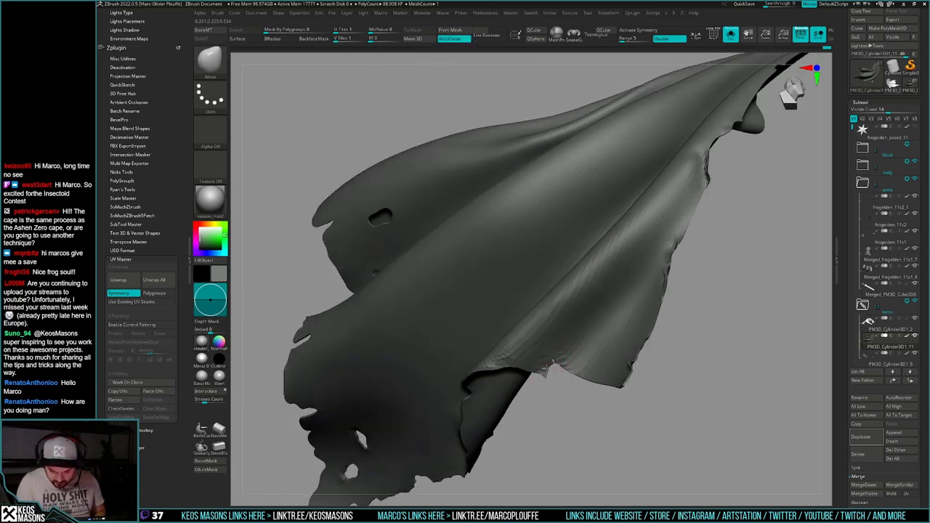
{"action": "right_click_drag", "start_coordinate": [551, 376], "coordinate": [646, 269], "text": "ctrl"}
{"action": "left_click_drag", "start_coordinate": [646, 269], "coordinate": [685, 351]}
{"action": "right_click_drag", "start_coordinate": [686, 352], "coordinate": [600, 372]}
{"action": "left_click_drag", "start_coordinate": [606, 370], "coordinate": [611, 368]}
Step: Check the corner flap's mesh in polyframe view and push its hem silhouette into an irregular outline
{"action": "mouse_move", "coordinate": [612, 368]}
{"action": "right_mouse_down", "text": "ctrl"}
{"action": "mouse_move", "coordinate": [615, 306]}
{"action": "mouse_move", "coordinate": [656, 337]}
{"action": "mouse_move", "coordinate": [660, 306]}
{"action": "mouse_move", "coordinate": [667, 343]}
{"action": "mouse_move", "coordinate": [723, 243]}
{"action": "mouse_move", "coordinate": [699, 304]}
{"action": "right_mouse_up", "text": "ctrl"}
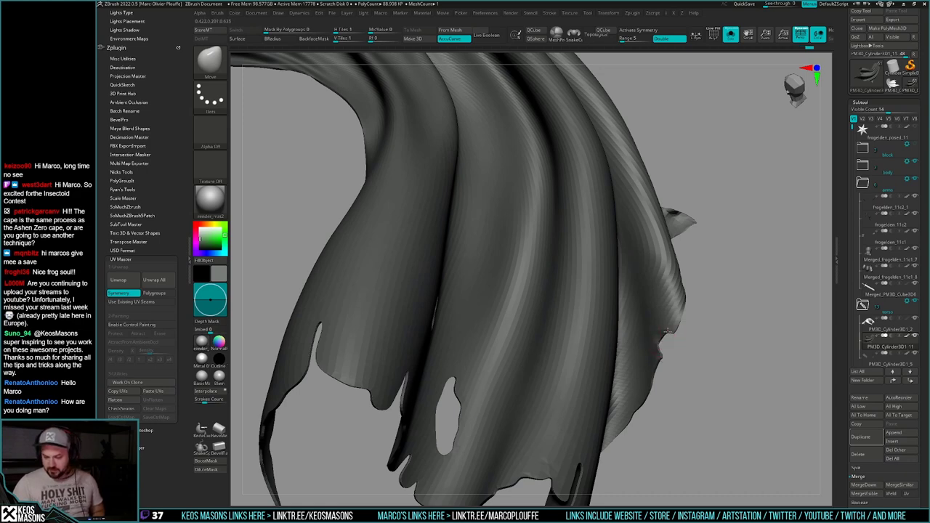
{"action": "left_click_drag", "start_coordinate": [696, 339], "coordinate": [634, 371]}
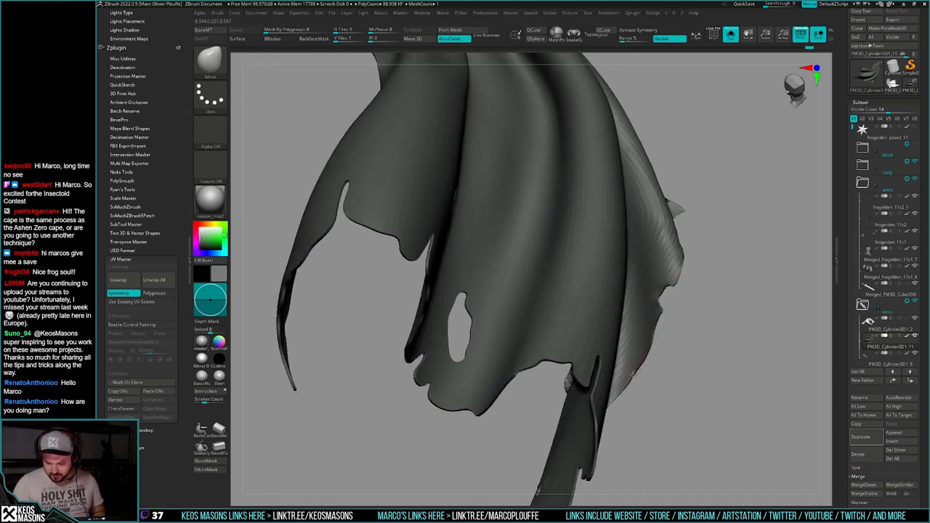
{"action": "key", "text": "shift+f"}
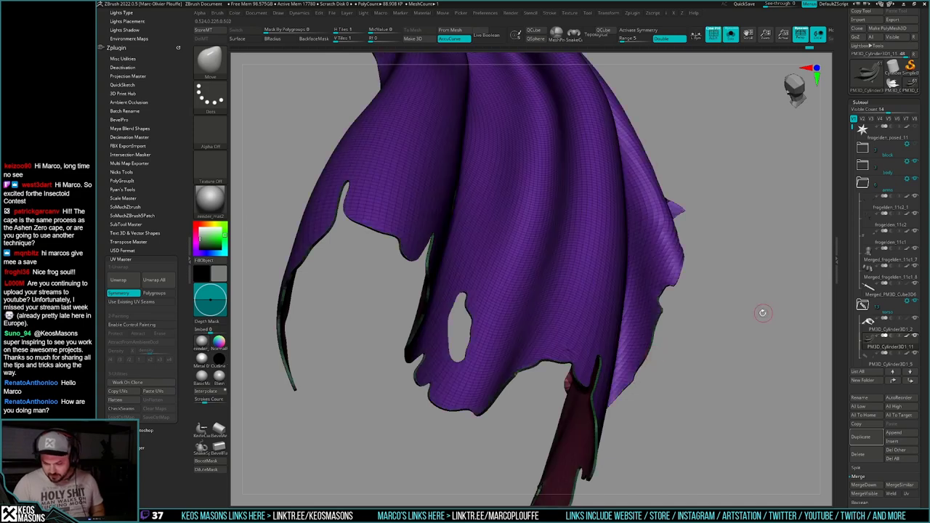
{"action": "key", "text": "shift+f"}
{"action": "mouse_move", "coordinate": [647, 364]}
{"action": "left_mouse_down"}
{"action": "mouse_move", "coordinate": [706, 337]}
{"action": "mouse_move", "coordinate": [715, 317]}
{"action": "mouse_move", "coordinate": [646, 360]}
{"action": "mouse_move", "coordinate": [642, 297]}
{"action": "mouse_move", "coordinate": [669, 291]}
{"action": "mouse_move", "coordinate": [658, 276]}
{"action": "mouse_move", "coordinate": [643, 324]}
{"action": "left_mouse_up"}
{"action": "key", "text": "space"}
{"action": "mouse_move", "coordinate": [660, 275]}
{"action": "left_mouse_down"}
{"action": "mouse_move", "coordinate": [653, 269]}
{"action": "mouse_move", "coordinate": [673, 312]}
{"action": "mouse_move", "coordinate": [658, 285]}
{"action": "left_mouse_up"}
{"action": "key", "text": "space"}
Step: Form a small ragged bump in the border where the cape narrows toward its long pointed tip
{"action": "right_click_drag", "start_coordinate": [664, 285], "coordinate": [733, 329], "text": "ctrl"}
{"action": "right_click_drag", "start_coordinate": [703, 362], "coordinate": [631, 322]}
{"action": "right_click_drag", "start_coordinate": [610, 353], "coordinate": [693, 353], "text": "ctrl"}
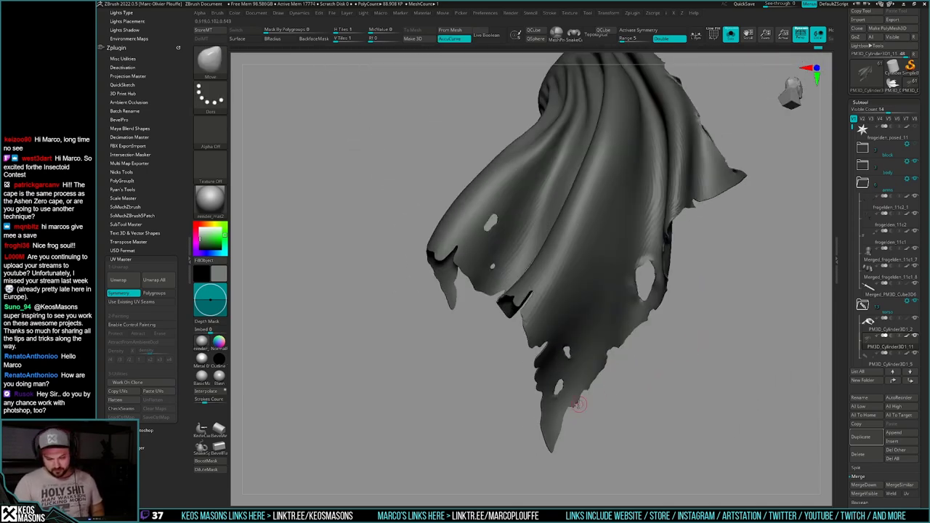
{"action": "mouse_move", "coordinate": [579, 404]}
{"action": "right_mouse_down"}
{"action": "mouse_move", "coordinate": [600, 380]}
{"action": "mouse_move", "coordinate": [652, 262]}
{"action": "mouse_move", "coordinate": [627, 117]}
{"action": "mouse_move", "coordinate": [627, 226]}
{"action": "mouse_move", "coordinate": [719, 88]}
{"action": "mouse_move", "coordinate": [549, 353]}
{"action": "mouse_move", "coordinate": [568, 430]}
{"action": "mouse_move", "coordinate": [584, 334]}
{"action": "mouse_move", "coordinate": [611, 343]}
{"action": "mouse_move", "coordinate": [612, 371]}
{"action": "right_mouse_up"}
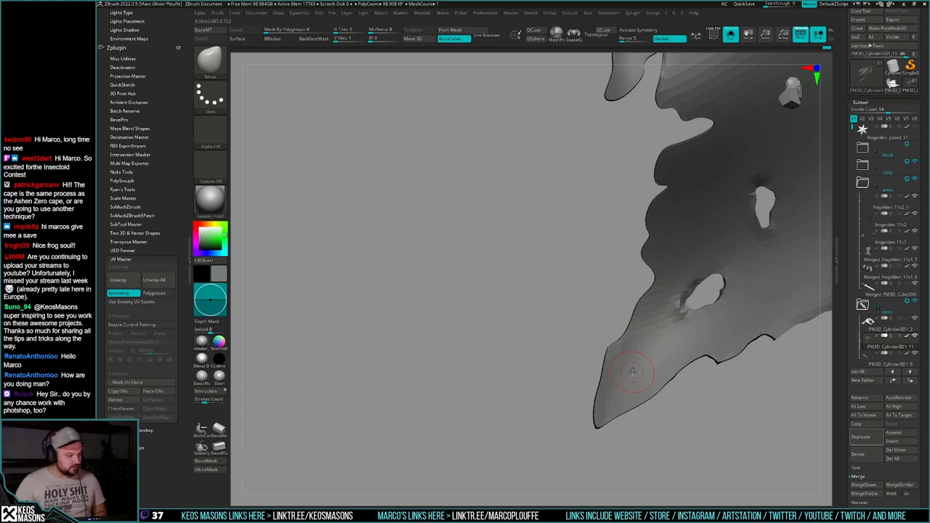
{"action": "mouse_move", "coordinate": [628, 331]}
{"action": "right_mouse_down"}
{"action": "mouse_move", "coordinate": [618, 342]}
{"action": "mouse_move", "coordinate": [626, 331]}
{"action": "right_mouse_up"}
{"action": "key", "text": "space"}
{"action": "left_click_drag", "start_coordinate": [640, 313], "coordinate": [636, 311]}
{"action": "mouse_move", "coordinate": [643, 304]}
{"action": "right_mouse_down", "text": "alt"}
{"action": "mouse_move", "coordinate": [645, 320]}
{"action": "mouse_move", "coordinate": [641, 290]}
{"action": "right_mouse_up", "text": "alt"}
{"action": "key", "text": "space"}
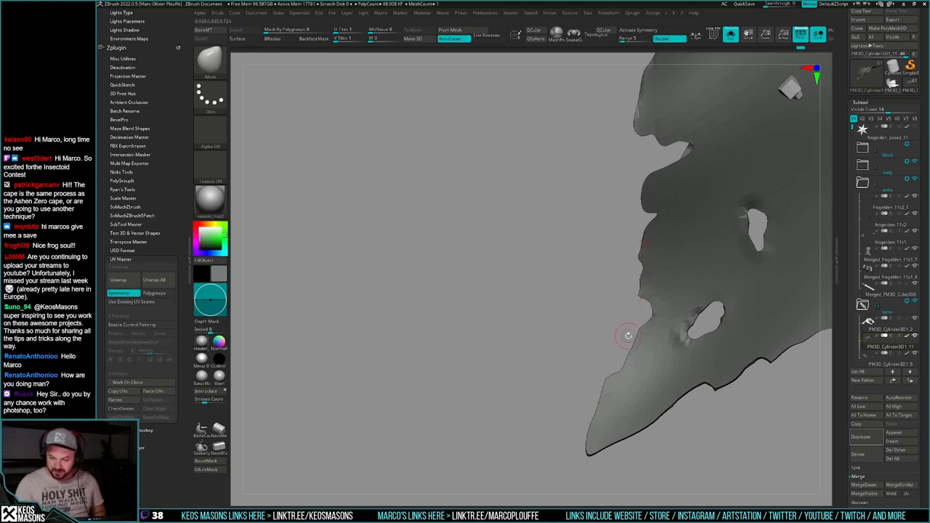
Step: Refine both borders of the long pointed tip with the Move brush to give it a curved, uneven outline
{"action": "left_click_drag", "start_coordinate": [629, 336], "coordinate": [608, 380]}
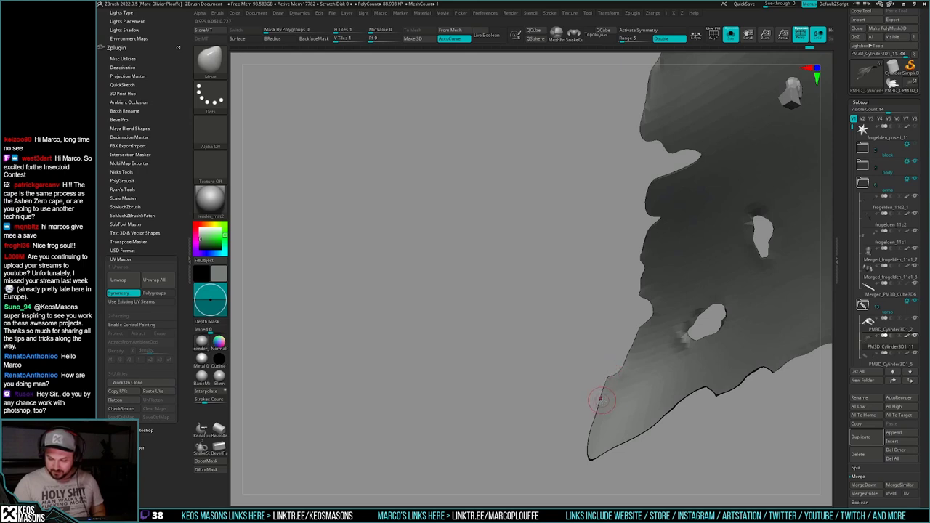
{"action": "right_click_drag", "start_coordinate": [602, 400], "coordinate": [601, 389]}
{"action": "left_click_drag", "start_coordinate": [601, 402], "coordinate": [597, 406]}
{"action": "mouse_move", "coordinate": [597, 406]}
{"action": "right_mouse_down"}
{"action": "mouse_move", "coordinate": [706, 356]}
{"action": "mouse_move", "coordinate": [676, 357]}
{"action": "right_mouse_up"}
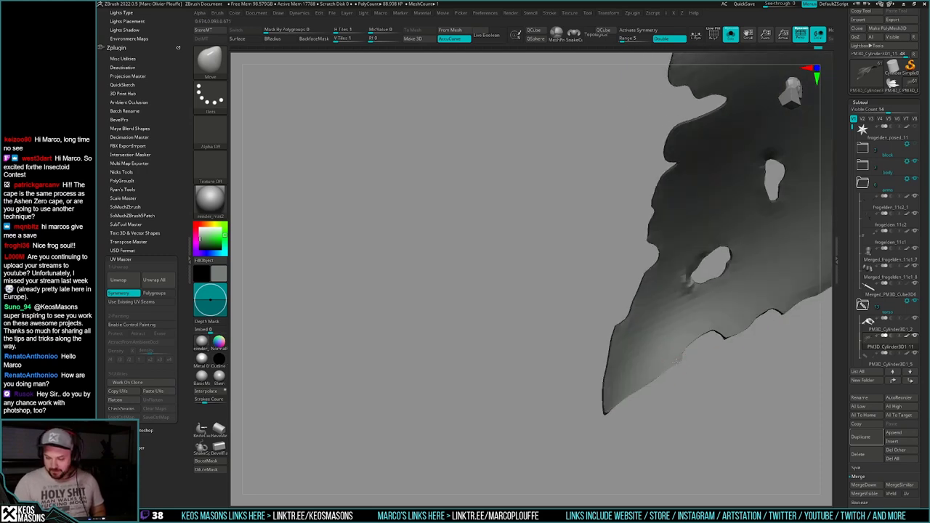
{"action": "left_click_drag", "start_coordinate": [680, 365], "coordinate": [647, 327]}
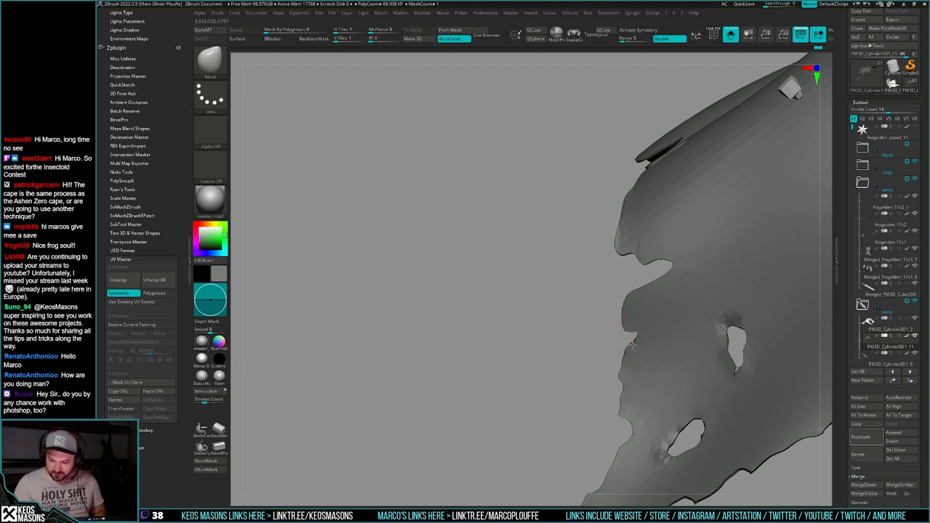
Step: Pull the shallow nick between the rounded lobes above the pointed tip out of plane
{"action": "mouse_move", "coordinate": [630, 349]}
{"action": "right_mouse_down"}
{"action": "mouse_move", "coordinate": [631, 369]}
{"action": "mouse_move", "coordinate": [622, 369]}
{"action": "mouse_move", "coordinate": [639, 350]}
{"action": "mouse_move", "coordinate": [630, 337]}
{"action": "mouse_move", "coordinate": [625, 345]}
{"action": "mouse_move", "coordinate": [654, 327]}
{"action": "mouse_move", "coordinate": [643, 334]}
{"action": "right_mouse_up"}
{"action": "left_click_drag", "start_coordinate": [643, 334], "coordinate": [657, 324]}
{"action": "mouse_move", "coordinate": [662, 321]}
{"action": "right_mouse_down"}
{"action": "mouse_move", "coordinate": [687, 279]}
{"action": "mouse_move", "coordinate": [653, 353]}
{"action": "mouse_move", "coordinate": [616, 334]}
{"action": "mouse_move", "coordinate": [550, 355]}
{"action": "right_mouse_up"}
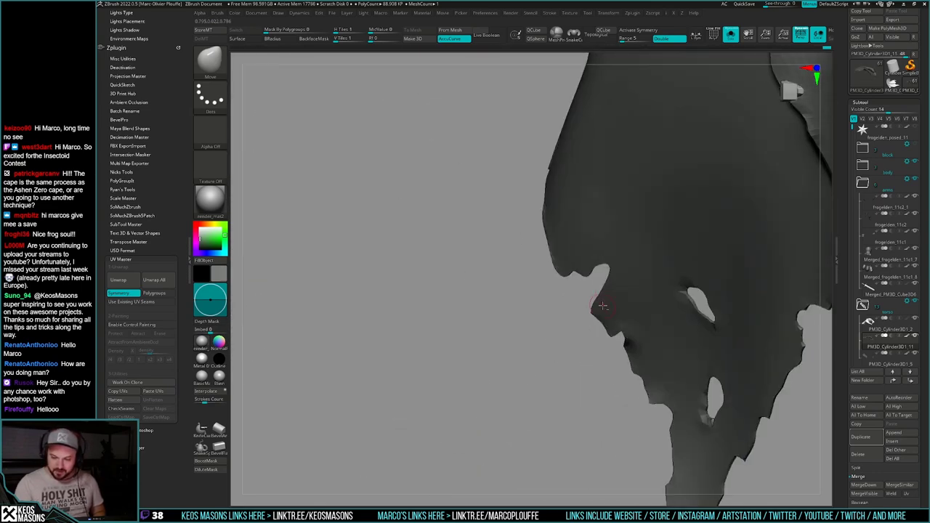
Step: Sculpt the lower lip of the deep notch above the pointed tip into a jagged, ripped edge
{"action": "right_click_drag", "start_coordinate": [603, 308], "coordinate": [600, 338]}
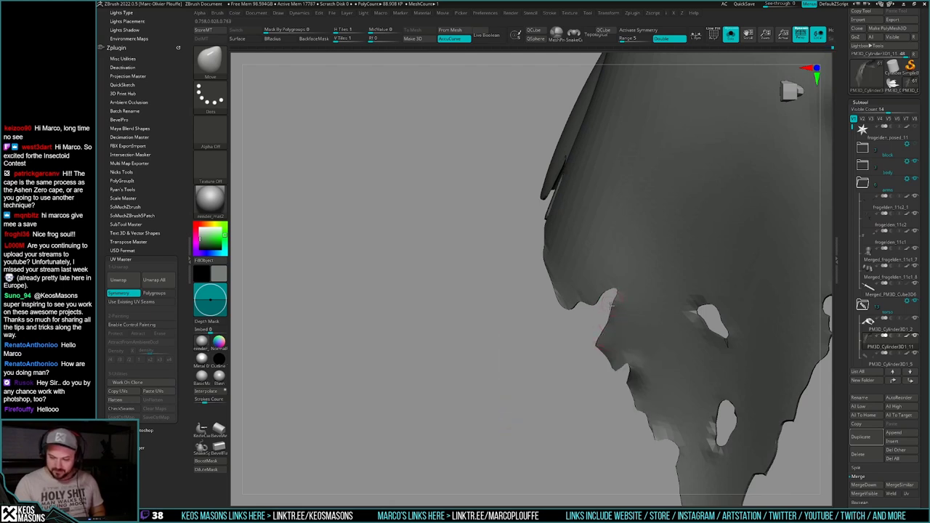
{"action": "right_click_drag", "start_coordinate": [611, 305], "coordinate": [626, 292]}
{"action": "left_click_drag", "start_coordinate": [612, 308], "coordinate": [608, 320]}
{"action": "right_click_drag", "start_coordinate": [626, 302], "coordinate": [611, 319]}
{"action": "left_click_drag", "start_coordinate": [609, 305], "coordinate": [611, 320]}
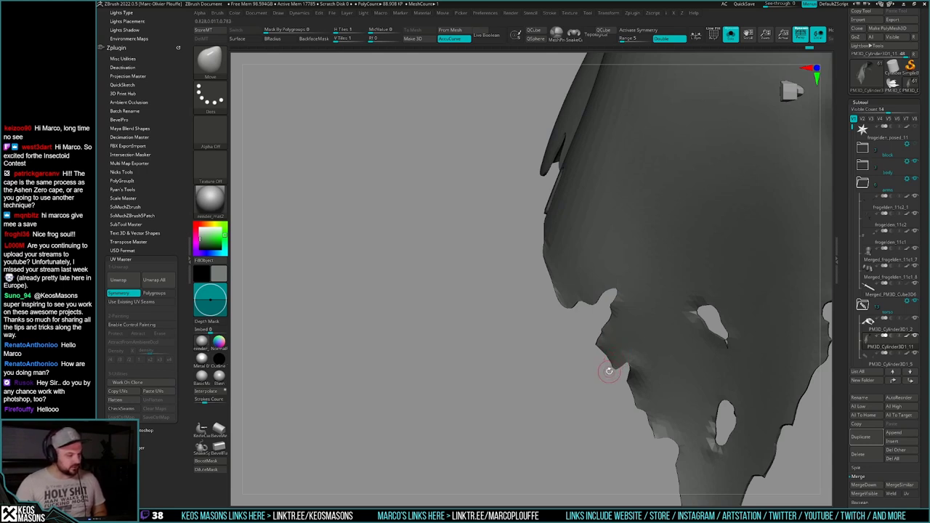
{"action": "mouse_move", "coordinate": [629, 337]}
{"action": "right_mouse_down"}
{"action": "mouse_move", "coordinate": [655, 341]}
{"action": "mouse_move", "coordinate": [634, 342]}
{"action": "right_mouse_up"}
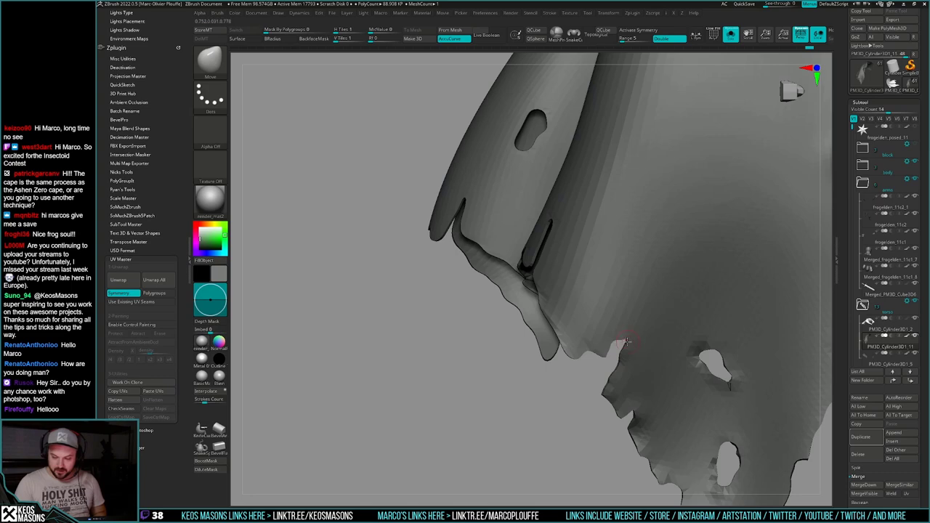
Step: Roughen the hem lobe beside the deep notch above the pointed tip into small ragged points with the Move brush
{"action": "right_click_drag", "start_coordinate": [628, 332], "coordinate": [603, 357]}
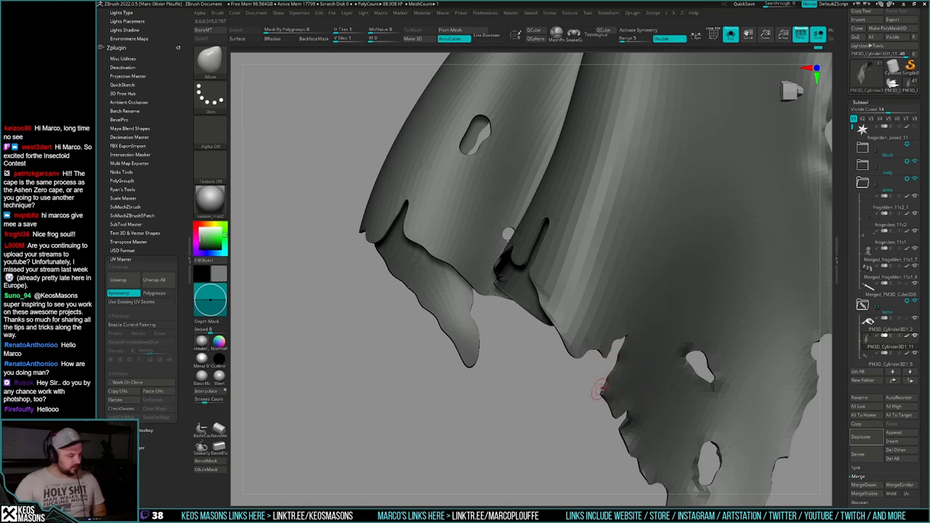
{"action": "right_click_drag", "start_coordinate": [605, 354], "coordinate": [582, 363]}
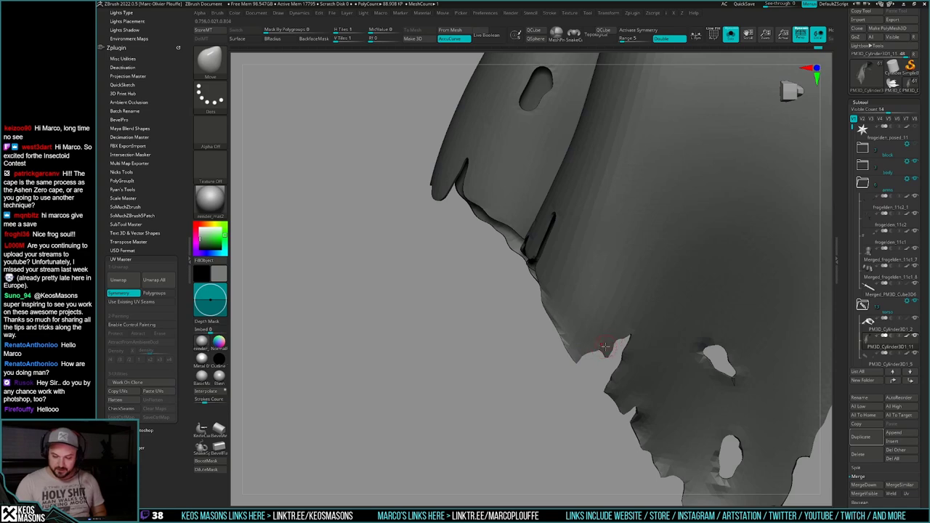
{"action": "right_click_drag", "start_coordinate": [569, 364], "coordinate": [600, 311]}
{"action": "right_click", "coordinate": [596, 338]}
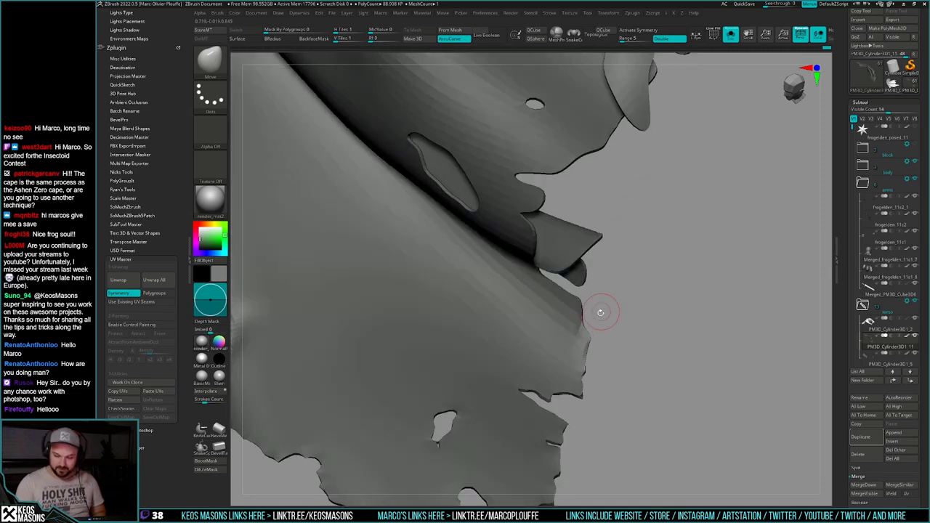
{"action": "left_click_drag", "start_coordinate": [595, 320], "coordinate": [730, 384]}
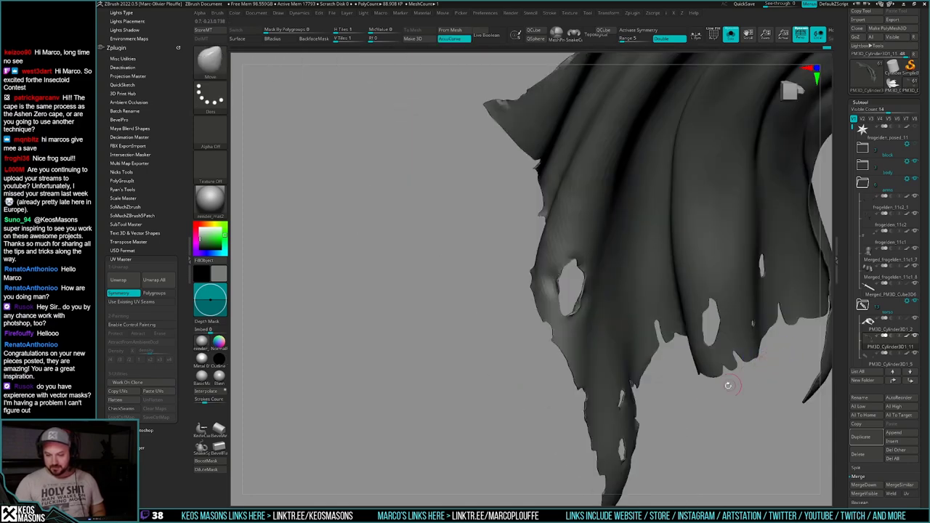
Step: Set the masking brush's stroke to Lasso while viewing the slit in the cape's hem
{"action": "mouse_move", "coordinate": [728, 385]}
{"action": "right_mouse_down"}
{"action": "mouse_move", "coordinate": [683, 380]}
{"action": "mouse_move", "coordinate": [650, 315]}
{"action": "mouse_move", "coordinate": [680, 447]}
{"action": "mouse_move", "coordinate": [651, 323]}
{"action": "mouse_move", "coordinate": [649, 340]}
{"action": "right_mouse_up"}
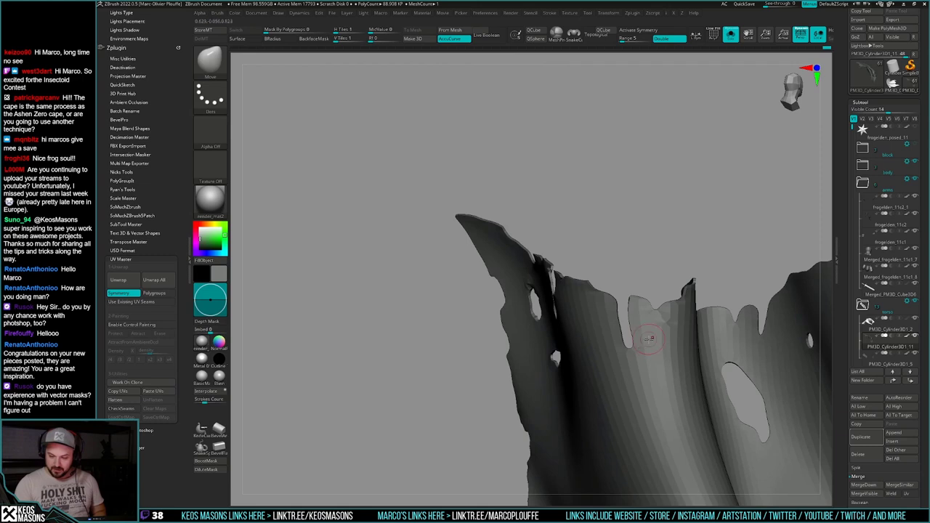
{"action": "key", "text": "ctrl"}
{"action": "left_click_drag", "start_coordinate": [637, 320], "coordinate": [632, 370], "text": "ctrl"}
{"action": "right_click", "coordinate": [630, 378]}
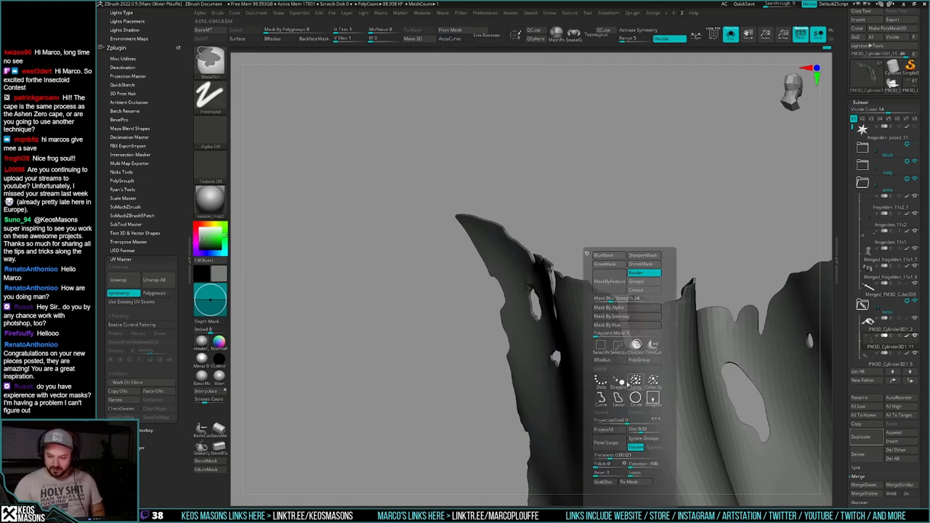
{"action": "left_click", "coordinate": [618, 402], "text": "ctrl"}
Step: Lasso-mask the hem flap beside the long slit, invert the mask and bend the flap out of plane with the Transpose line
{"action": "right_click_drag", "start_coordinate": [626, 309], "coordinate": [683, 312]}
{"action": "mouse_move", "coordinate": [653, 264]}
{"action": "left_mouse_down", "text": "ctrl"}
{"action": "mouse_move", "coordinate": [626, 286]}
{"action": "mouse_move", "coordinate": [631, 343]}
{"action": "left_mouse_up", "text": "ctrl"}
{"action": "left_click_drag", "start_coordinate": [681, 263], "coordinate": [688, 262], "text": "ctrl"}
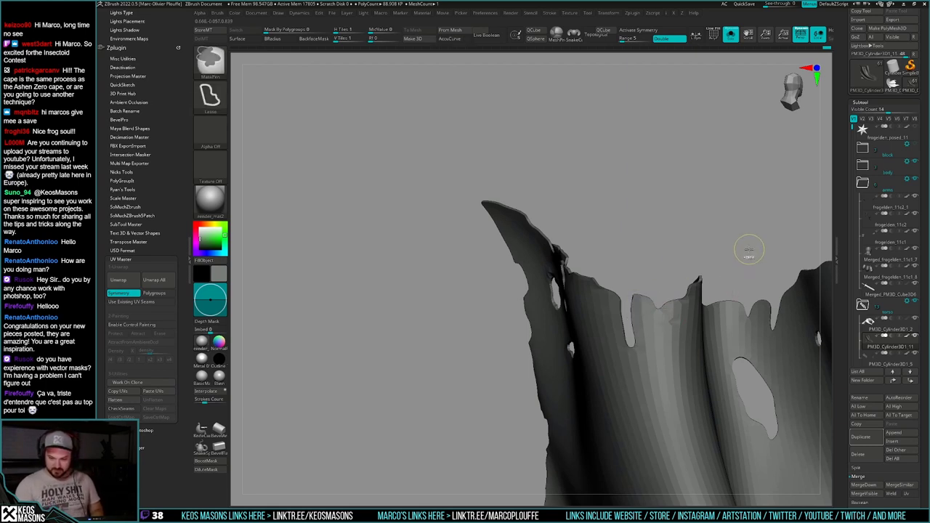
{"action": "left_click", "coordinate": [757, 253], "text": "ctrl"}
{"action": "key", "text": "w"}
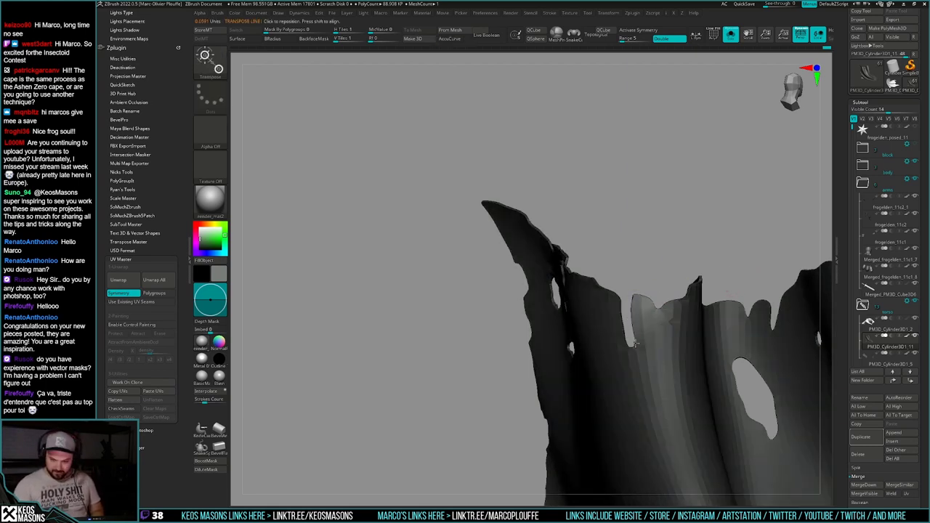
{"action": "key", "text": "q"}
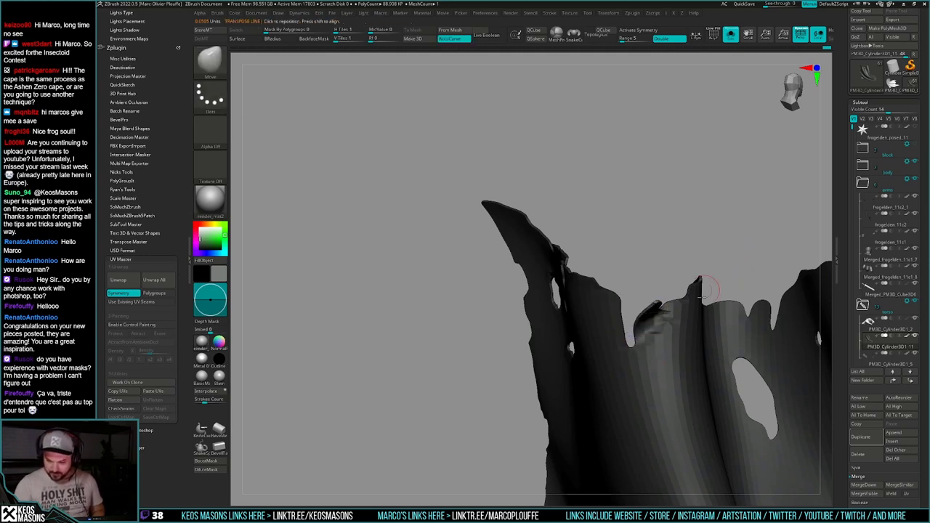
Step: Isolate the hem corner across the slit with an inverted lasso mask, bend it with the Transpose line and clear the mask
{"action": "mouse_move", "coordinate": [736, 243]}
{"action": "left_mouse_down"}
{"action": "mouse_move", "coordinate": [712, 329]}
{"action": "mouse_move", "coordinate": [597, 282]}
{"action": "left_mouse_up"}
{"action": "mouse_move", "coordinate": [598, 282]}
{"action": "right_mouse_down", "text": "ctrl"}
{"action": "mouse_move", "coordinate": [602, 306]}
{"action": "mouse_move", "coordinate": [654, 337]}
{"action": "mouse_move", "coordinate": [620, 382]}
{"action": "mouse_move", "coordinate": [645, 362]}
{"action": "mouse_move", "coordinate": [642, 320]}
{"action": "mouse_move", "coordinate": [669, 339]}
{"action": "mouse_move", "coordinate": [640, 368]}
{"action": "right_mouse_up", "text": "ctrl"}
{"action": "mouse_move", "coordinate": [640, 352]}
{"action": "left_mouse_down", "text": "ctrl"}
{"action": "mouse_move", "coordinate": [647, 355]}
{"action": "mouse_move", "coordinate": [623, 414]}
{"action": "mouse_move", "coordinate": [680, 341]}
{"action": "mouse_move", "coordinate": [675, 354]}
{"action": "left_mouse_up", "text": "ctrl"}
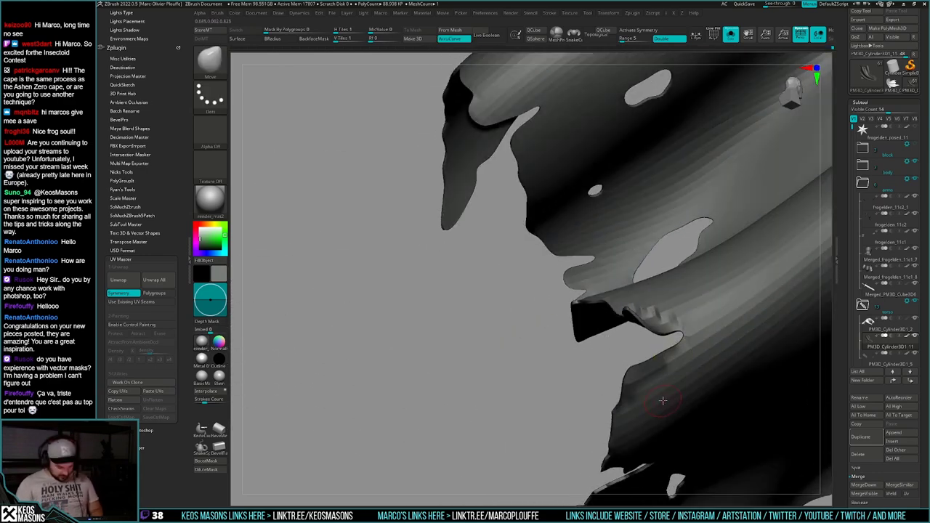
{"action": "left_click", "coordinate": [659, 379], "text": "ctrl"}
{"action": "key", "text": "w"}
{"action": "left_click", "coordinate": [592, 405], "text": "ctrl"}
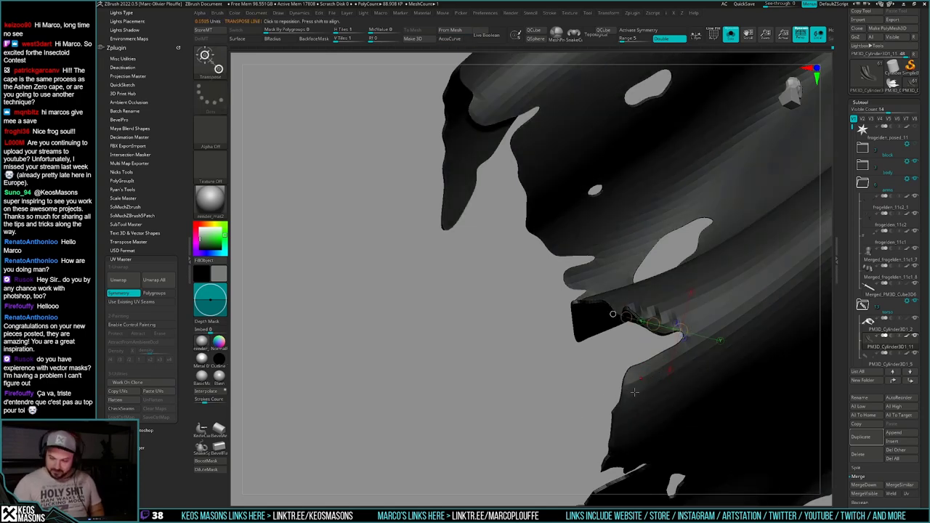
{"action": "left_click_drag", "start_coordinate": [617, 408], "coordinate": [673, 349]}
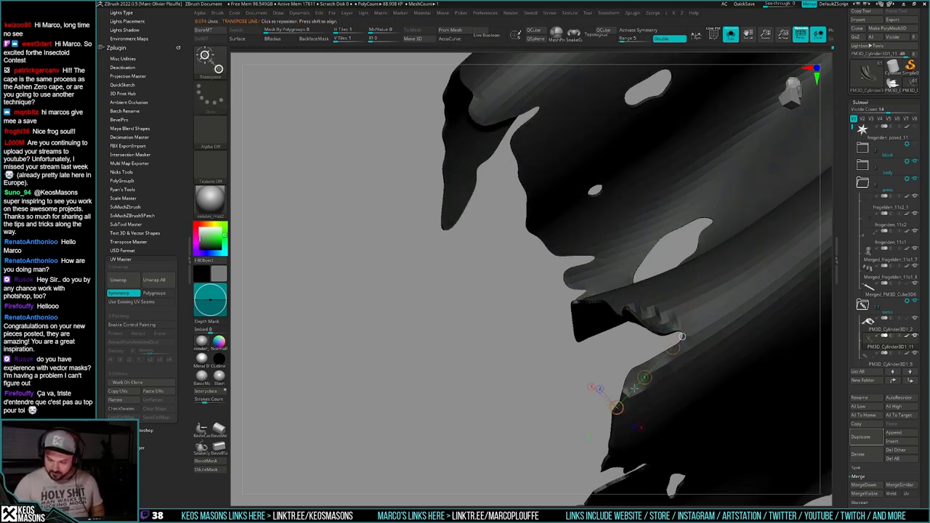
{"action": "key", "text": "q"}
{"action": "key", "text": "f"}
{"action": "left_click_drag", "start_coordinate": [698, 392], "coordinate": [676, 341]}
{"action": "left_click_drag", "start_coordinate": [675, 291], "coordinate": [690, 312], "text": "ctrl"}
Step: Refine the bent flap with the Move brush, pulling its free corner into a curled, pointed shape
{"action": "left_click_drag", "start_coordinate": [715, 334], "coordinate": [674, 358]}
{"action": "mouse_move", "coordinate": [755, 336]}
{"action": "left_mouse_down"}
{"action": "mouse_move", "coordinate": [752, 380]}
{"action": "mouse_move", "coordinate": [749, 353]}
{"action": "mouse_move", "coordinate": [781, 375]}
{"action": "mouse_move", "coordinate": [734, 399]}
{"action": "left_mouse_up"}
{"action": "mouse_move", "coordinate": [581, 430]}
{"action": "left_mouse_down"}
{"action": "mouse_move", "coordinate": [610, 396]}
{"action": "mouse_move", "coordinate": [627, 308]}
{"action": "mouse_move", "coordinate": [646, 304]}
{"action": "mouse_move", "coordinate": [601, 371]}
{"action": "mouse_move", "coordinate": [593, 406]}
{"action": "left_mouse_up"}
{"action": "mouse_move", "coordinate": [628, 309]}
{"action": "left_mouse_down"}
{"action": "mouse_move", "coordinate": [600, 332]}
{"action": "mouse_move", "coordinate": [581, 308]}
{"action": "left_mouse_up"}
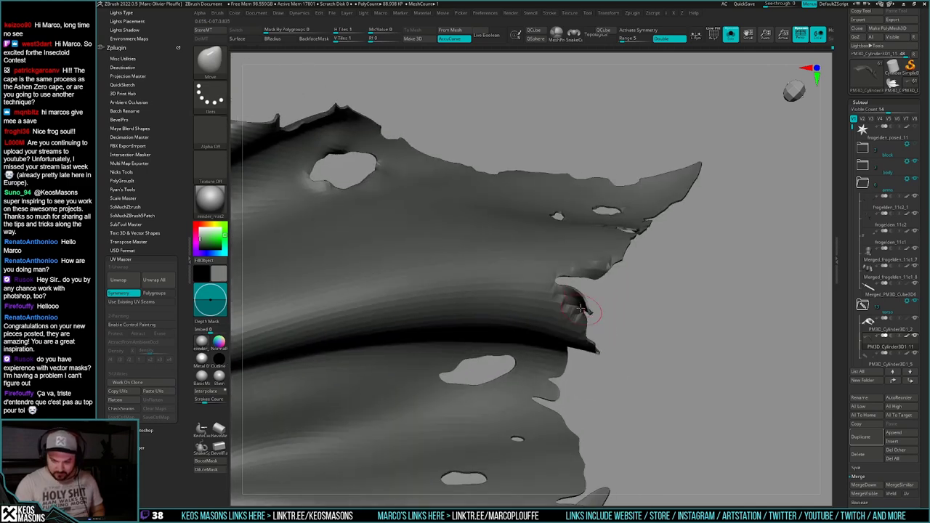
{"action": "mouse_move", "coordinate": [581, 295]}
{"action": "right_mouse_down"}
{"action": "mouse_move", "coordinate": [562, 277]}
{"action": "mouse_move", "coordinate": [584, 318]}
{"action": "mouse_move", "coordinate": [599, 270]}
{"action": "mouse_move", "coordinate": [622, 262]}
{"action": "mouse_move", "coordinate": [613, 184]}
{"action": "mouse_move", "coordinate": [603, 296]}
{"action": "right_mouse_up"}
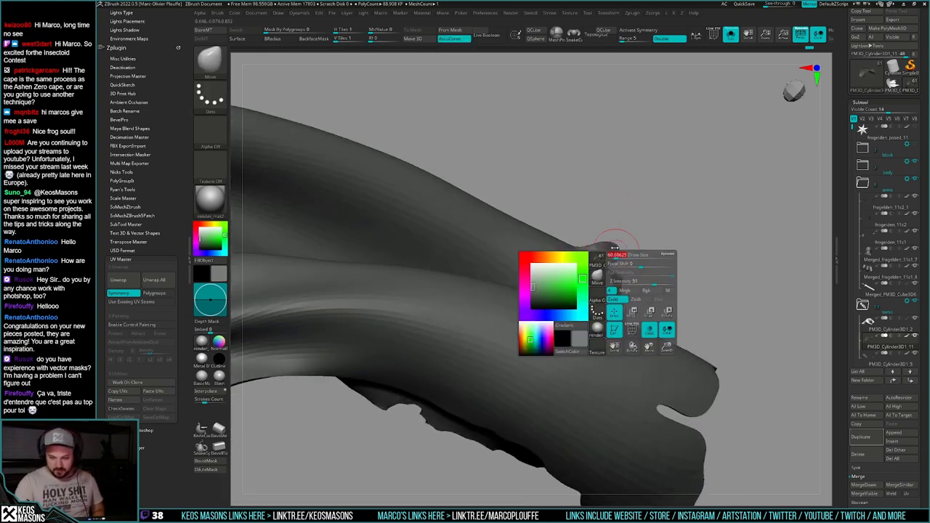
{"action": "right_click_drag", "start_coordinate": [619, 246], "coordinate": [599, 297]}
{"action": "left_click_drag", "start_coordinate": [613, 257], "coordinate": [619, 250]}
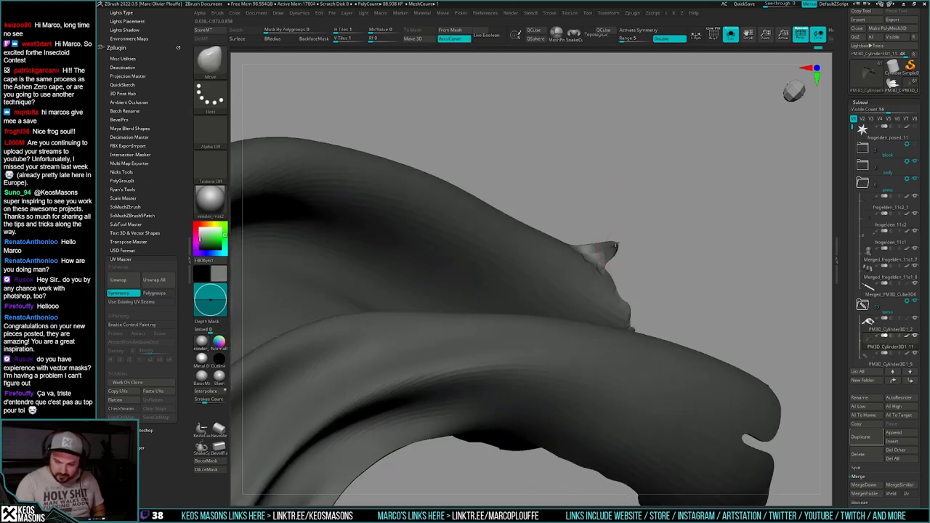
{"action": "mouse_move", "coordinate": [619, 250]}
{"action": "right_mouse_down"}
{"action": "mouse_move", "coordinate": [605, 270]}
{"action": "mouse_move", "coordinate": [587, 263]}
{"action": "right_mouse_up"}
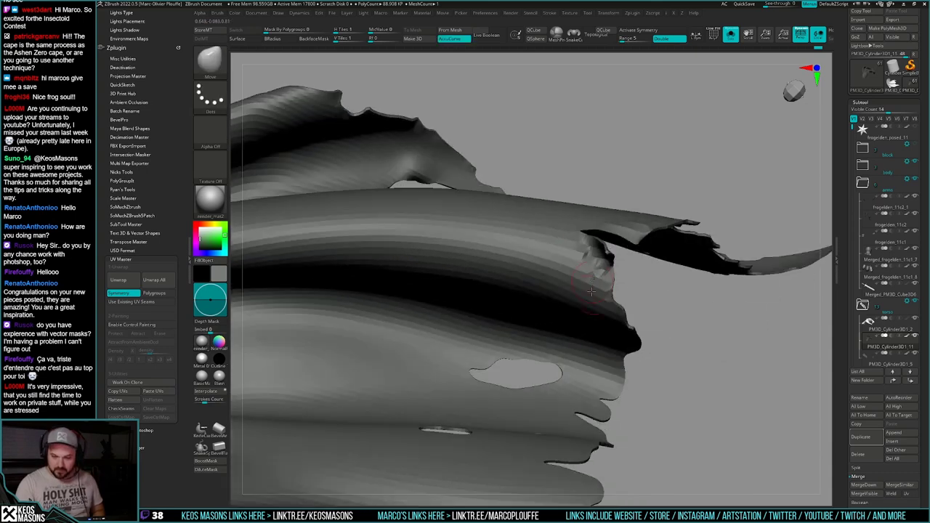
{"action": "mouse_move", "coordinate": [594, 295]}
{"action": "right_mouse_down"}
{"action": "mouse_move", "coordinate": [598, 253]}
{"action": "mouse_move", "coordinate": [596, 275]}
{"action": "right_mouse_up"}
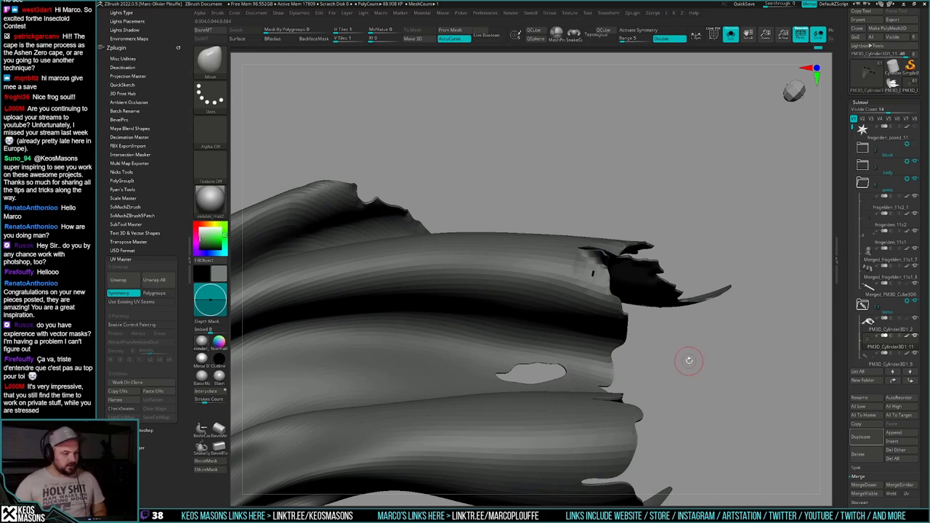
Step: Adjust the hem's curve along the folds beside the bent flap with the Move brush, checking it from below
{"action": "right_click_drag", "start_coordinate": [694, 342], "coordinate": [550, 309]}
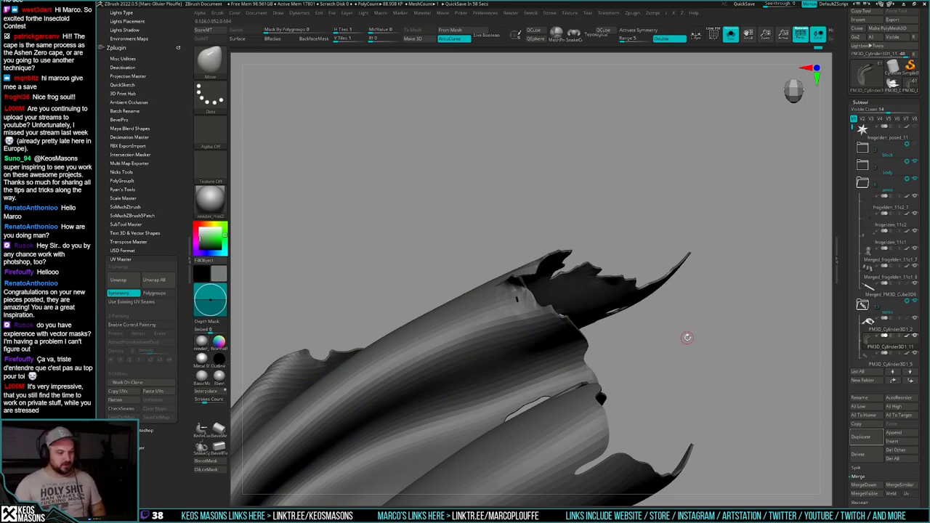
{"action": "mouse_move", "coordinate": [685, 337]}
{"action": "right_mouse_down"}
{"action": "mouse_move", "coordinate": [673, 326]}
{"action": "mouse_move", "coordinate": [590, 327]}
{"action": "mouse_move", "coordinate": [586, 384]}
{"action": "mouse_move", "coordinate": [592, 338]}
{"action": "right_mouse_up"}
{"action": "right_click", "coordinate": [586, 384]}
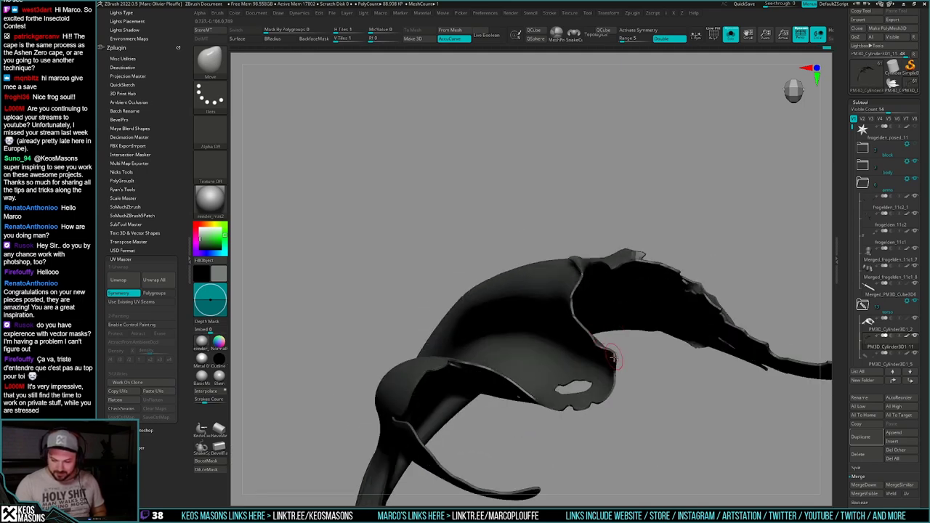
{"action": "mouse_move", "coordinate": [615, 368]}
{"action": "right_mouse_down"}
{"action": "mouse_move", "coordinate": [590, 349]}
{"action": "mouse_move", "coordinate": [617, 364]}
{"action": "right_mouse_up"}
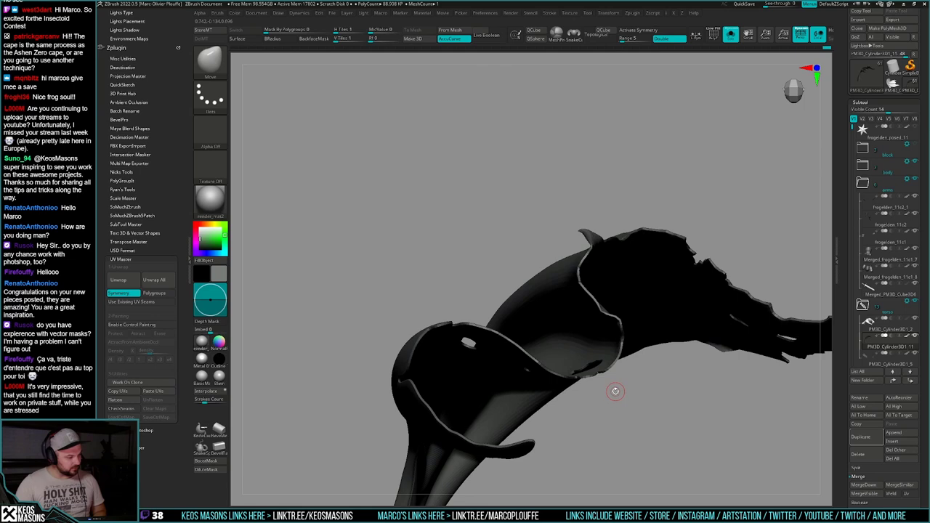
{"action": "right_click_drag", "start_coordinate": [623, 396], "coordinate": [577, 341]}
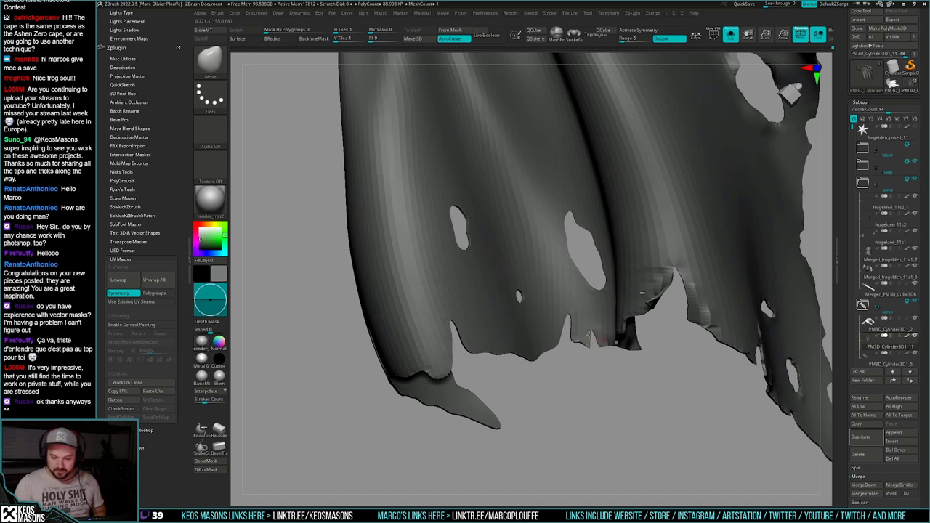
Step: Shape a small torn notch with uneven teeth in the hem between the bent flap and the small round hole
{"action": "mouse_move", "coordinate": [594, 331]}
{"action": "right_mouse_down"}
{"action": "mouse_move", "coordinate": [607, 340]}
{"action": "mouse_move", "coordinate": [598, 341]}
{"action": "right_mouse_up"}
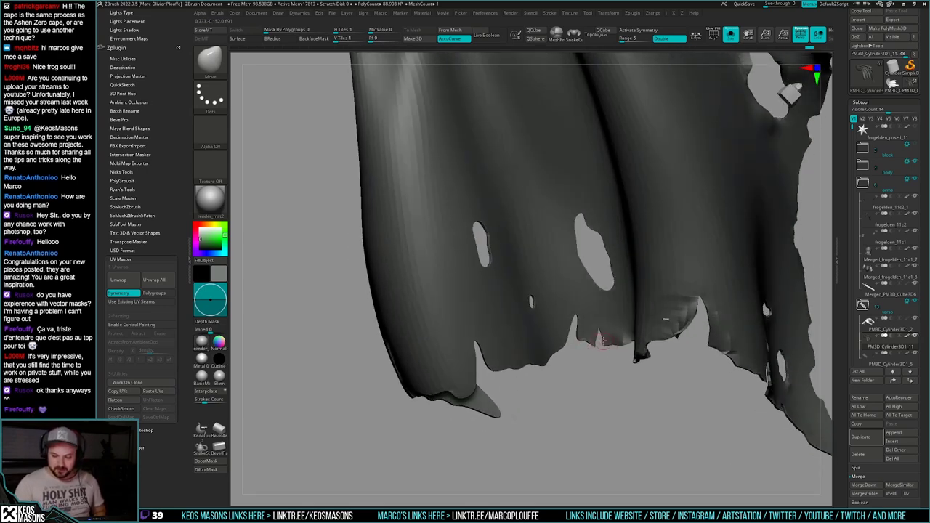
{"action": "mouse_move", "coordinate": [615, 350]}
{"action": "right_mouse_down"}
{"action": "mouse_move", "coordinate": [599, 344]}
{"action": "mouse_move", "coordinate": [603, 331]}
{"action": "right_mouse_up"}
{"action": "key", "text": "space"}
{"action": "key", "text": "space"}
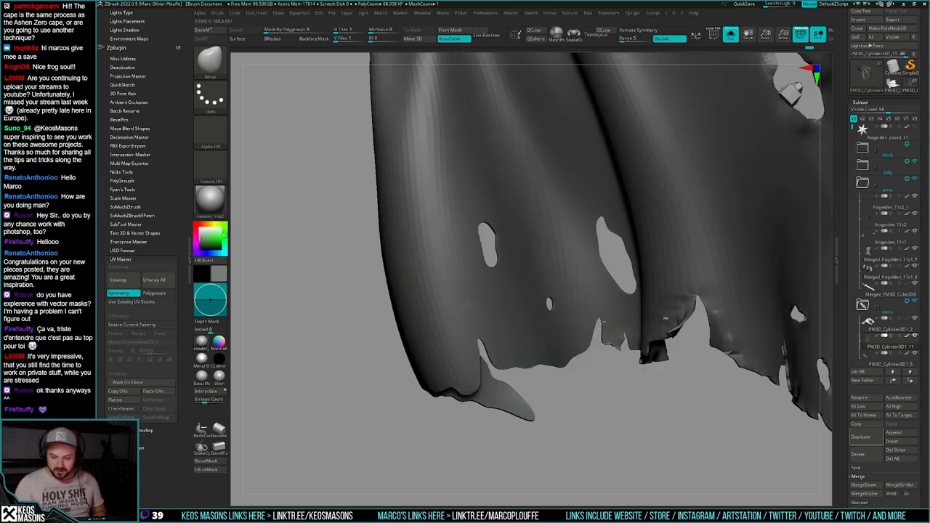
{"action": "key", "text": "space"}
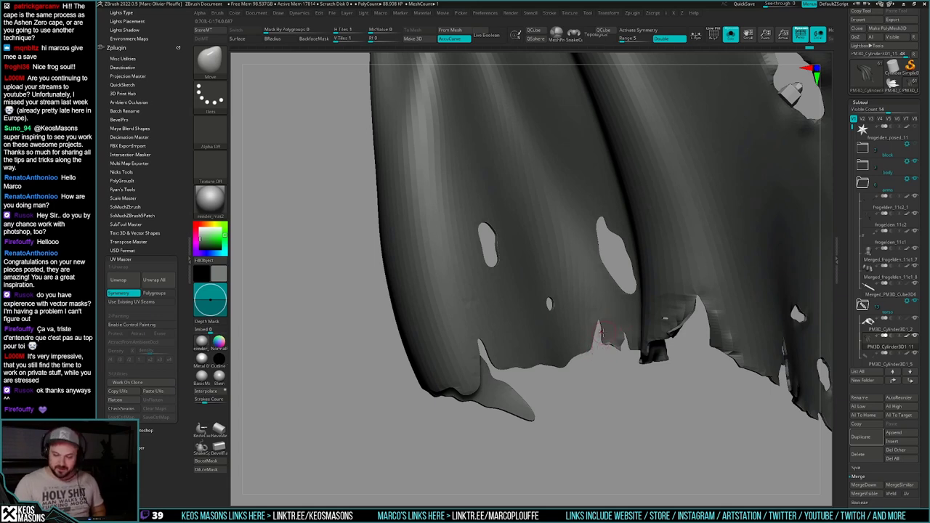
{"action": "right_click_drag", "start_coordinate": [603, 333], "coordinate": [589, 339]}
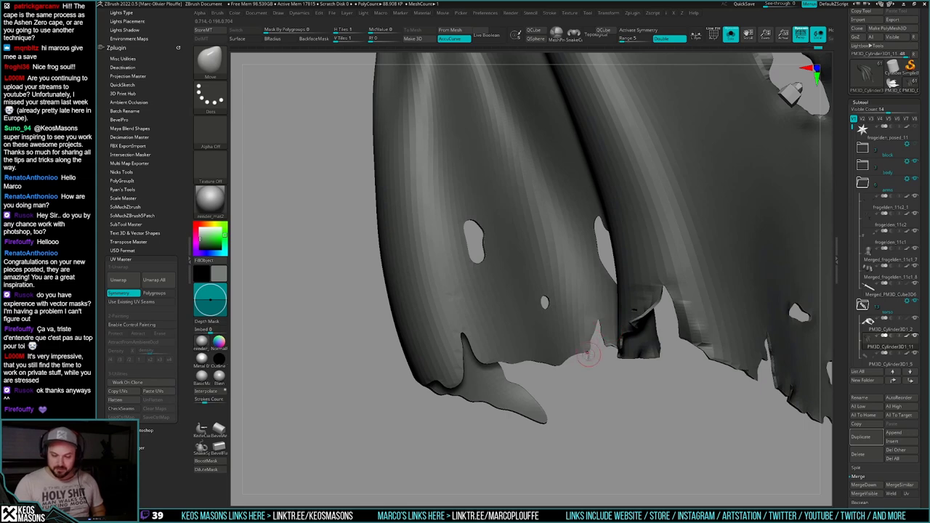
{"action": "mouse_move", "coordinate": [588, 354]}
{"action": "right_mouse_down"}
{"action": "mouse_move", "coordinate": [609, 357]}
{"action": "mouse_move", "coordinate": [559, 369]}
{"action": "mouse_move", "coordinate": [598, 351]}
{"action": "mouse_move", "coordinate": [616, 356]}
{"action": "mouse_move", "coordinate": [692, 318]}
{"action": "mouse_move", "coordinate": [639, 352]}
{"action": "mouse_move", "coordinate": [663, 324]}
{"action": "mouse_move", "coordinate": [613, 363]}
{"action": "mouse_move", "coordinate": [640, 349]}
{"action": "right_mouse_up"}
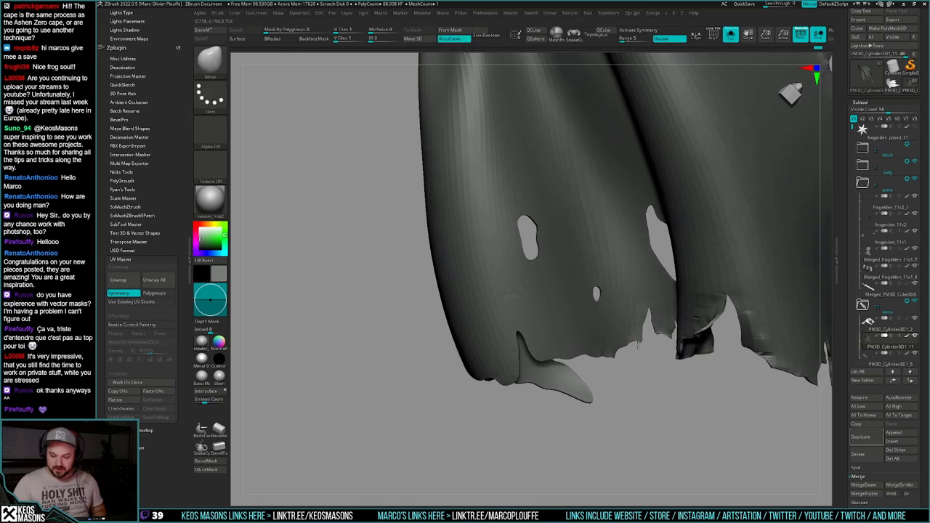
Step: Break up the smooth hem below the two small holes with fine irregular nicks using a resized Move brush
{"action": "key", "text": "shift+f"}
{"action": "key", "text": "shift+f"}
{"action": "key", "text": "space"}
{"action": "left_click_drag", "start_coordinate": [636, 346], "coordinate": [636, 343]}
{"action": "key", "text": "space"}
{"action": "mouse_move", "coordinate": [594, 355]}
{"action": "right_mouse_down"}
{"action": "mouse_move", "coordinate": [615, 356]}
{"action": "mouse_move", "coordinate": [605, 355]}
{"action": "mouse_move", "coordinate": [610, 335]}
{"action": "right_mouse_up"}
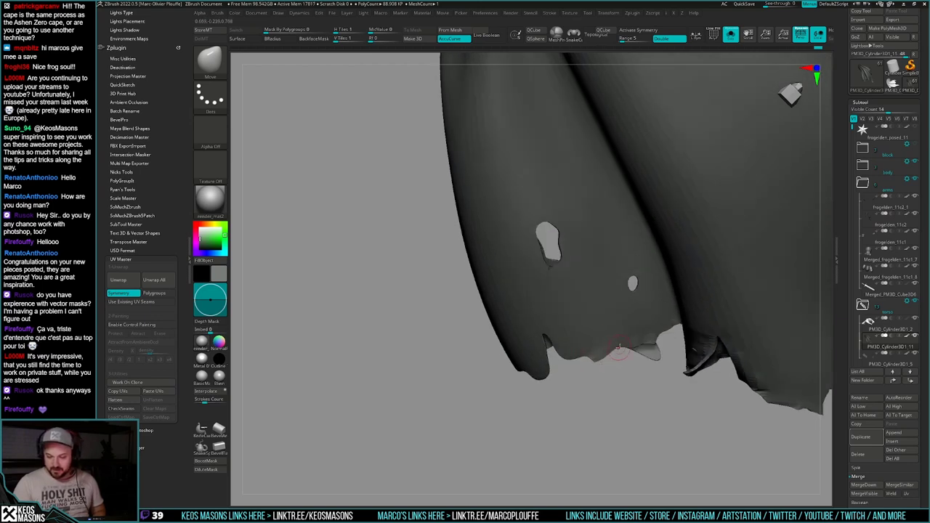
{"action": "mouse_move", "coordinate": [620, 345]}
{"action": "right_mouse_down"}
{"action": "mouse_move", "coordinate": [631, 349]}
{"action": "mouse_move", "coordinate": [624, 354]}
{"action": "right_mouse_up"}
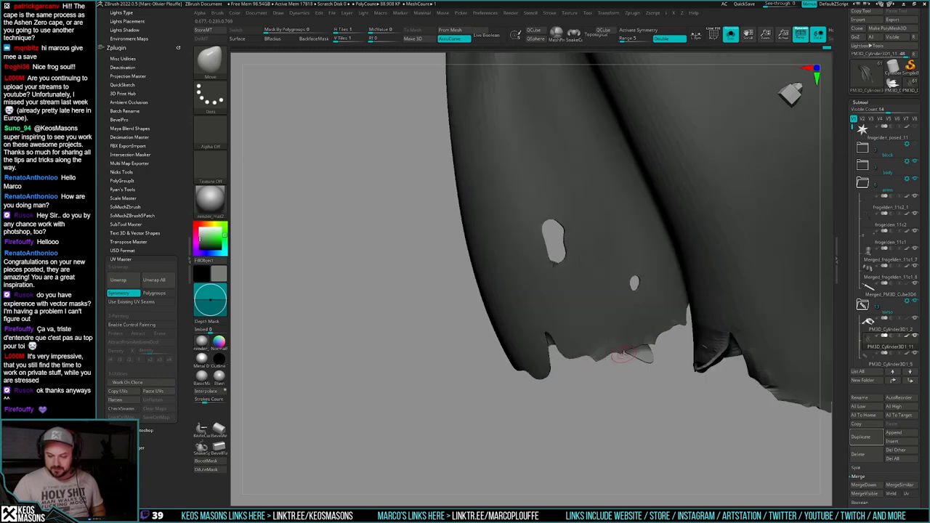
{"action": "left_click_drag", "start_coordinate": [568, 353], "coordinate": [568, 365]}
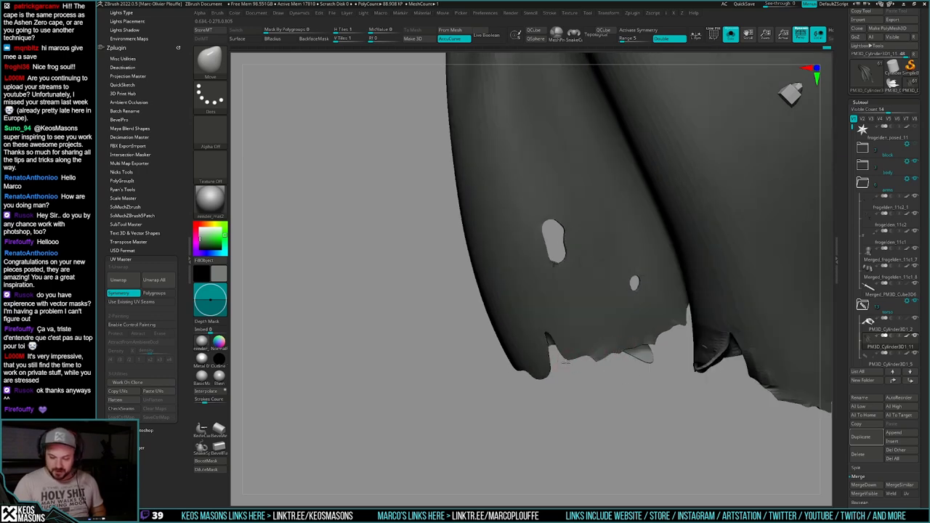
Step: Isolate the hem edge beside the outer slit with an inverted lasso mask and shift it out of plane with the Transpose line
{"action": "right_click_drag", "start_coordinate": [568, 364], "coordinate": [590, 321]}
{"action": "right_click_drag", "start_coordinate": [563, 356], "coordinate": [526, 336]}
{"action": "mouse_move", "coordinate": [528, 337]}
{"action": "left_mouse_down", "text": "ctrl"}
{"action": "mouse_move", "coordinate": [524, 349]}
{"action": "mouse_move", "coordinate": [538, 357]}
{"action": "left_mouse_up", "text": "ctrl"}
{"action": "left_click_drag", "start_coordinate": [533, 321], "coordinate": [540, 348], "text": "ctrl"}
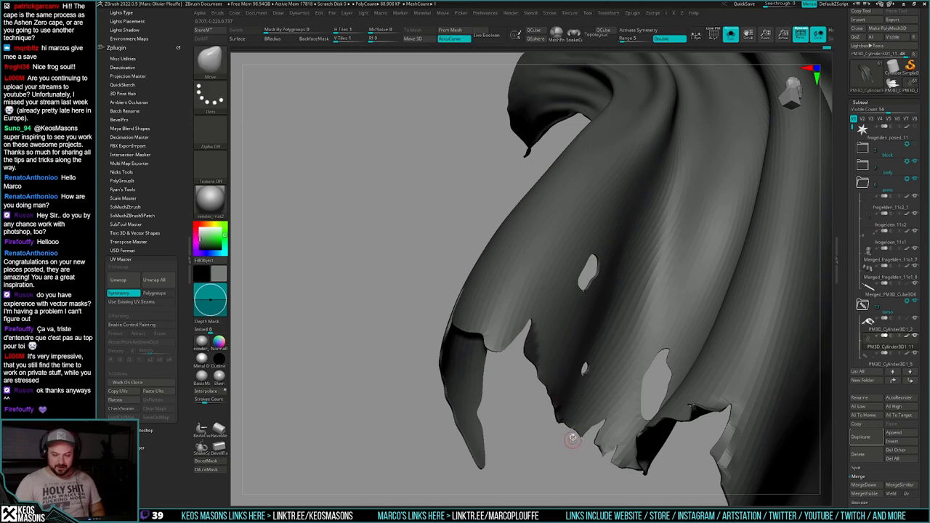
{"action": "key", "text": "w"}
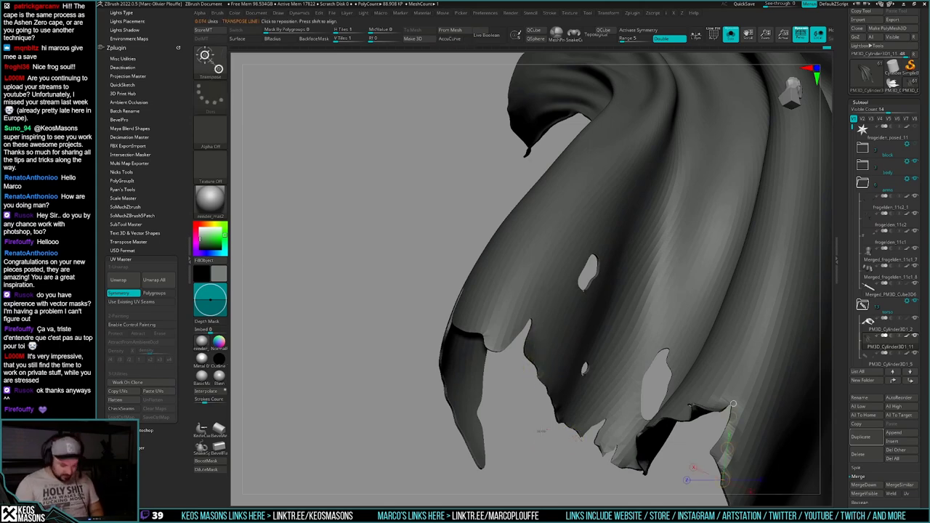
{"action": "left_click", "coordinate": [529, 415], "text": "ctrl"}
{"action": "left_click_drag", "start_coordinate": [532, 327], "coordinate": [538, 380]}
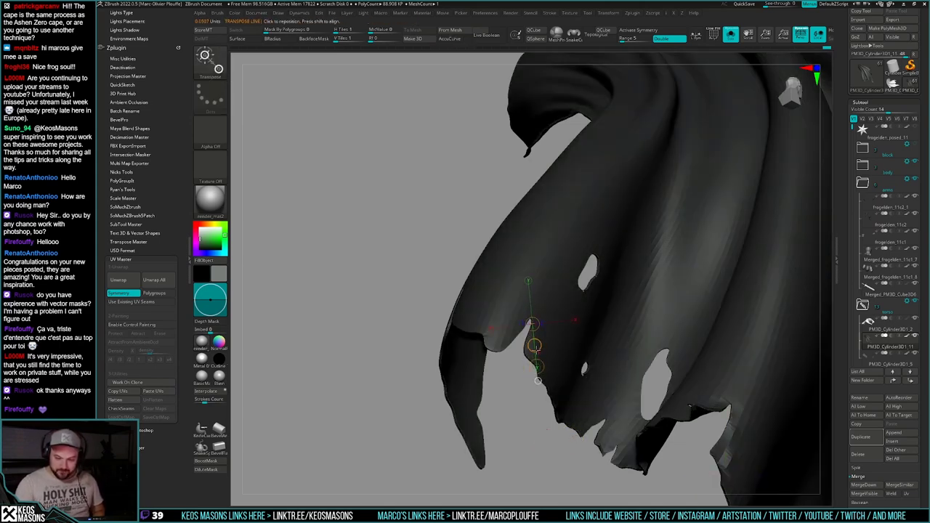
{"action": "left_click_drag", "start_coordinate": [534, 345], "coordinate": [536, 341]}
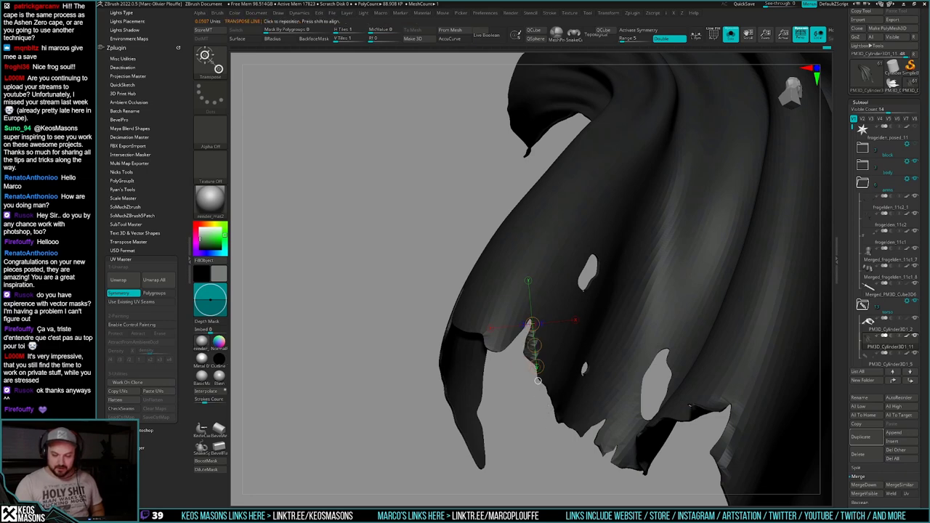
Step: Isolate the rounded hem lobe between the bent flap and the outer slit with an inverted lasso mask and bend it with the Transpose line
{"action": "right_click_drag", "start_coordinate": [538, 344], "coordinate": [544, 323]}
{"action": "key", "text": "q"}
{"action": "mouse_move", "coordinate": [544, 324]}
{"action": "right_mouse_down", "text": "ctrl"}
{"action": "mouse_move", "coordinate": [552, 360]}
{"action": "mouse_move", "coordinate": [537, 375]}
{"action": "mouse_move", "coordinate": [542, 360]}
{"action": "right_mouse_up", "text": "ctrl"}
{"action": "key", "text": "ctrl"}
{"action": "key", "text": "ctrl"}
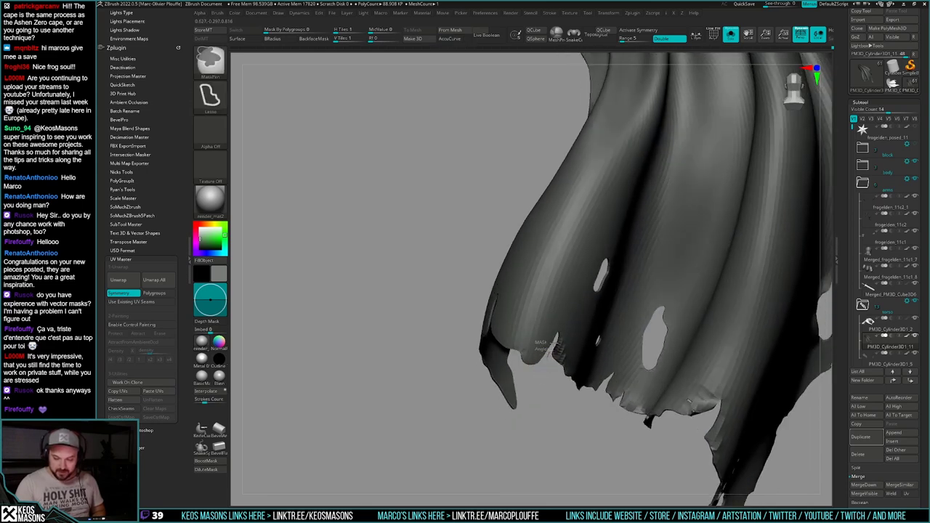
{"action": "mouse_move", "coordinate": [551, 331]}
{"action": "left_mouse_down", "text": "ctrl"}
{"action": "mouse_move", "coordinate": [522, 363]}
{"action": "mouse_move", "coordinate": [539, 378]}
{"action": "left_mouse_up", "text": "ctrl"}
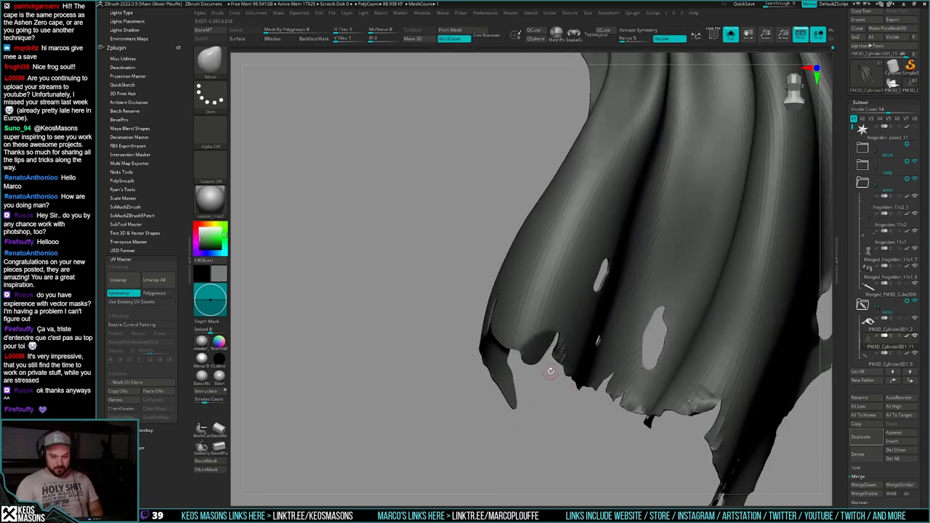
{"action": "key", "text": "ctrl"}
{"action": "key", "text": "w"}
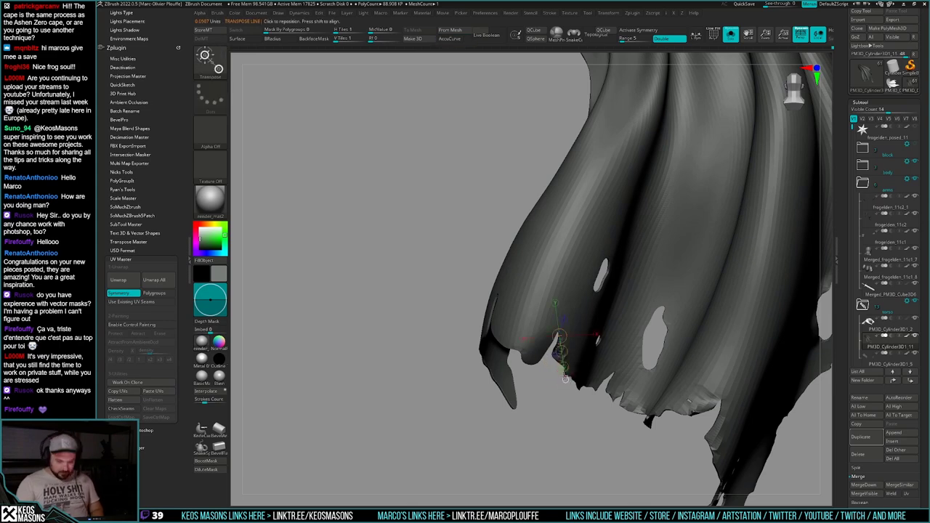
{"action": "key", "text": "q"}
{"action": "key", "text": "ctrl"}
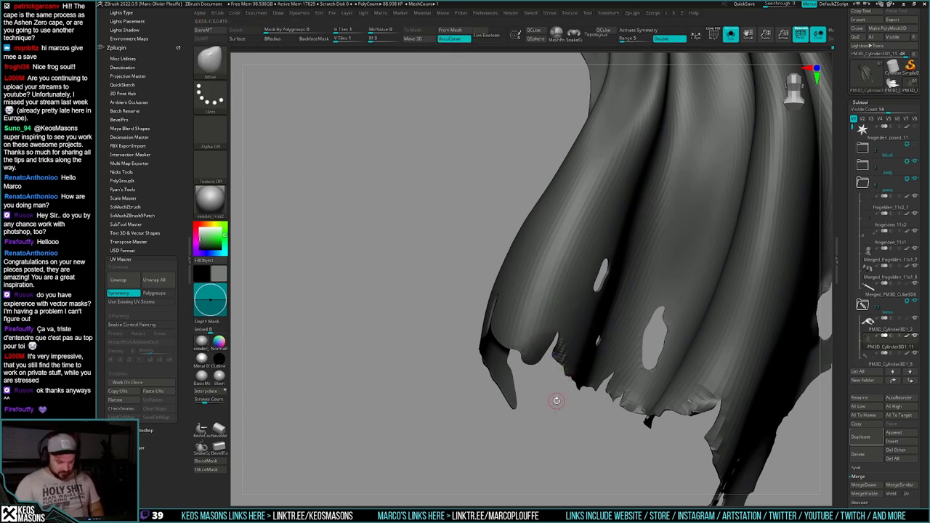
{"action": "key", "text": "w"}
{"action": "left_click", "coordinate": [547, 395], "text": "ctrl"}
{"action": "mouse_move", "coordinate": [522, 353]}
{"action": "left_mouse_down"}
{"action": "mouse_move", "coordinate": [556, 332]}
{"action": "mouse_move", "coordinate": [493, 398]}
{"action": "left_mouse_up"}
{"action": "key", "text": "q"}
Step: Clear the mask and smooth the bent hem lobe beside the slit so it blends into the fold
{"action": "mouse_move", "coordinate": [570, 326]}
{"action": "right_mouse_down"}
{"action": "mouse_move", "coordinate": [642, 328]}
{"action": "mouse_move", "coordinate": [595, 341]}
{"action": "mouse_move", "coordinate": [617, 324]}
{"action": "mouse_move", "coordinate": [579, 369]}
{"action": "right_mouse_up"}
{"action": "left_click_drag", "start_coordinate": [579, 369], "coordinate": [590, 381], "text": "ctrl"}
{"action": "left_click_drag", "start_coordinate": [561, 320], "coordinate": [574, 300], "text": "shift"}
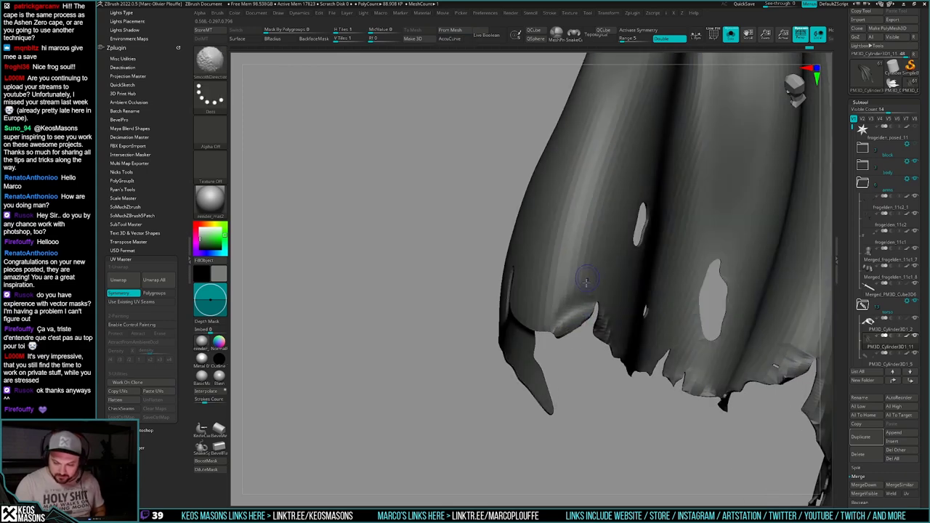
{"action": "mouse_move", "coordinate": [568, 313]}
{"action": "right_mouse_down"}
{"action": "mouse_move", "coordinate": [529, 312]}
{"action": "mouse_move", "coordinate": [577, 317]}
{"action": "right_mouse_up"}
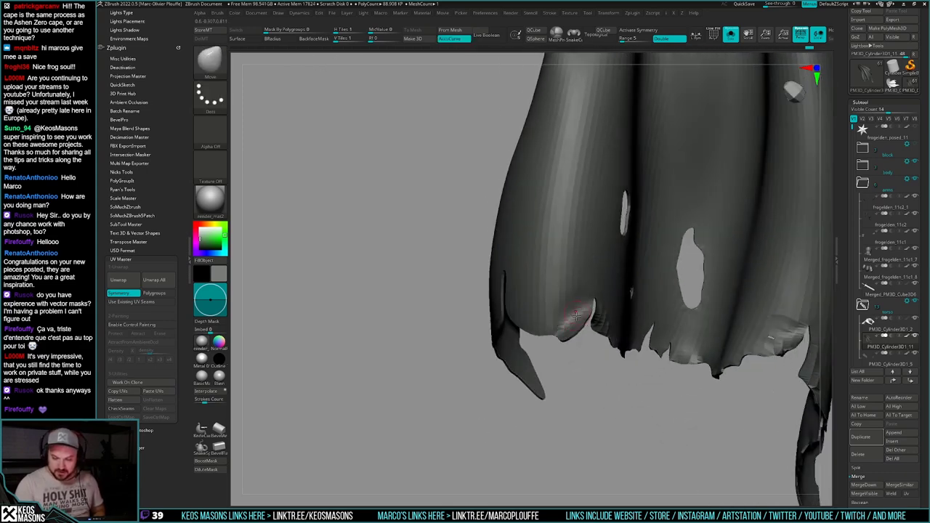
{"action": "mouse_move", "coordinate": [582, 306]}
{"action": "right_mouse_down"}
{"action": "mouse_move", "coordinate": [604, 330]}
{"action": "mouse_move", "coordinate": [585, 311]}
{"action": "right_mouse_up"}
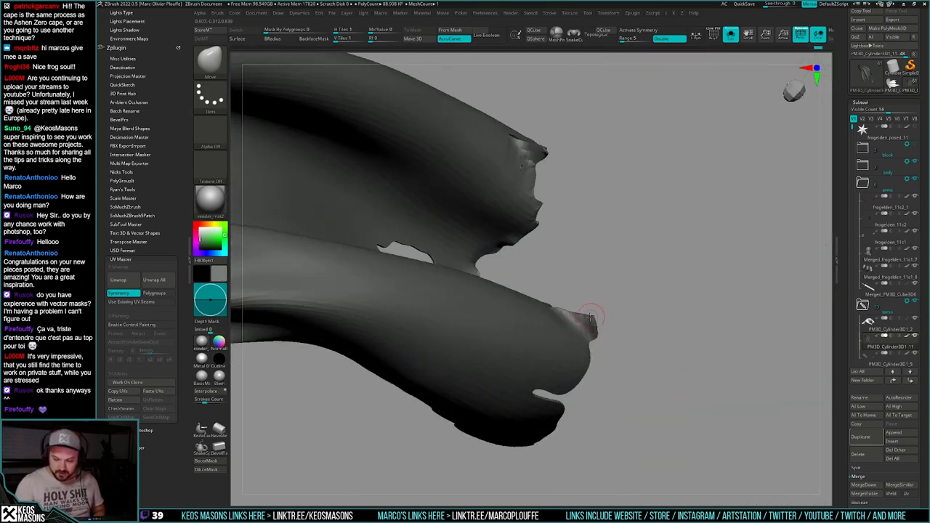
Step: Refine the curled hem corner beside the outer slit with the Move brush, working from below and from the side
{"action": "left_click_drag", "start_coordinate": [591, 316], "coordinate": [595, 313]}
{"action": "mouse_move", "coordinate": [592, 319]}
{"action": "right_mouse_down"}
{"action": "mouse_move", "coordinate": [628, 316]}
{"action": "mouse_move", "coordinate": [609, 339]}
{"action": "mouse_move", "coordinate": [590, 337]}
{"action": "mouse_move", "coordinate": [603, 322]}
{"action": "mouse_move", "coordinate": [631, 361]}
{"action": "mouse_move", "coordinate": [563, 342]}
{"action": "mouse_move", "coordinate": [656, 281]}
{"action": "mouse_move", "coordinate": [679, 230]}
{"action": "mouse_move", "coordinate": [680, 313]}
{"action": "mouse_move", "coordinate": [678, 299]}
{"action": "mouse_move", "coordinate": [581, 339]}
{"action": "mouse_move", "coordinate": [619, 340]}
{"action": "mouse_move", "coordinate": [595, 345]}
{"action": "mouse_move", "coordinate": [607, 335]}
{"action": "right_mouse_up"}
{"action": "right_click", "coordinate": [590, 336]}
{"action": "right_click", "coordinate": [590, 337]}
{"action": "left_click_drag", "start_coordinate": [607, 335], "coordinate": [616, 319]}
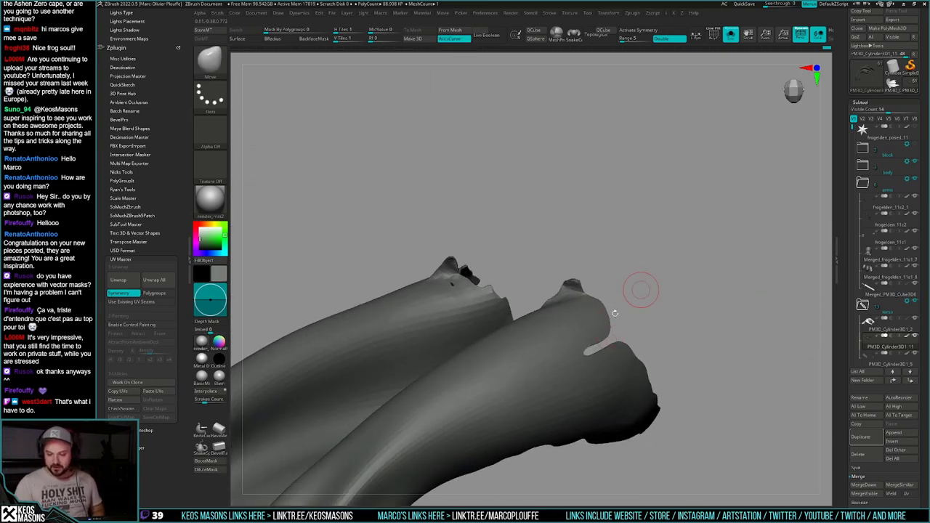
{"action": "mouse_move", "coordinate": [641, 291]}
{"action": "right_mouse_down"}
{"action": "mouse_move", "coordinate": [623, 338]}
{"action": "mouse_move", "coordinate": [633, 356]}
{"action": "mouse_move", "coordinate": [588, 309]}
{"action": "mouse_move", "coordinate": [547, 308]}
{"action": "right_mouse_up"}
{"action": "left_click_drag", "start_coordinate": [546, 309], "coordinate": [544, 300]}
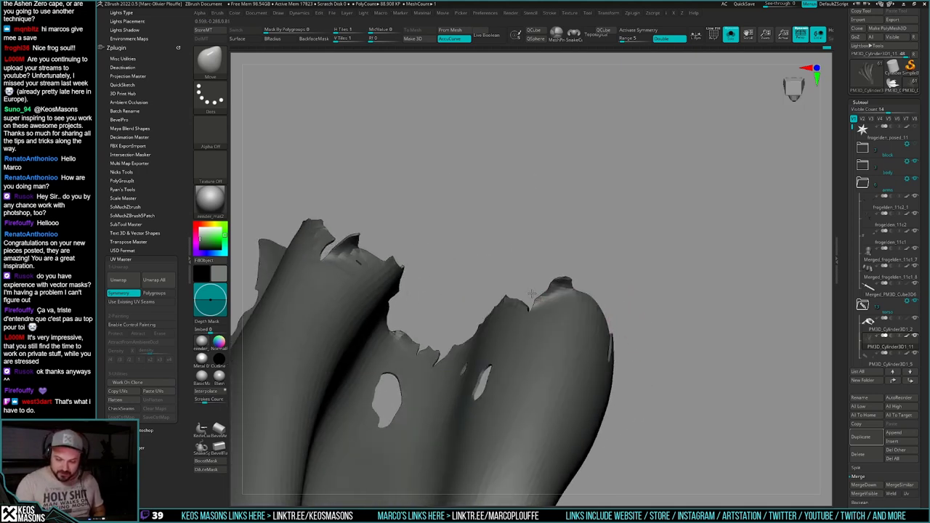
{"action": "right_click", "coordinate": [540, 296]}
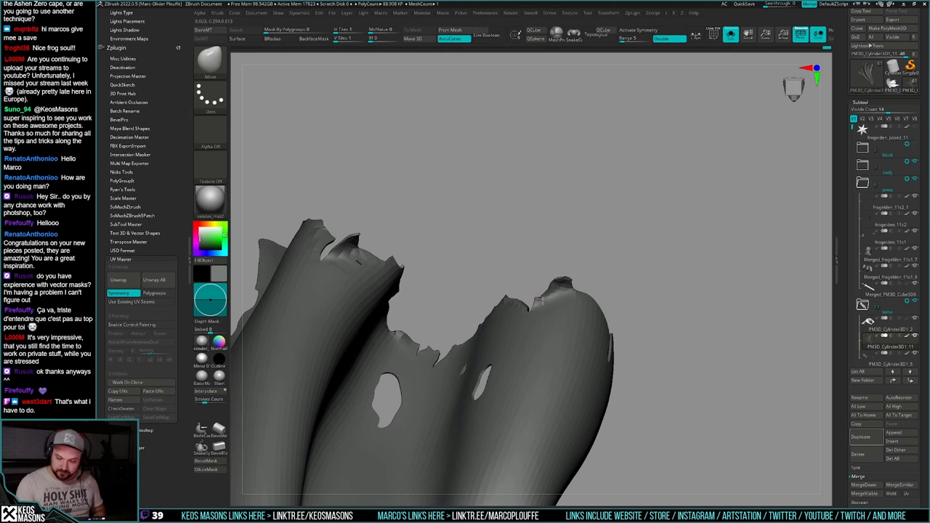
{"action": "right_click_drag", "start_coordinate": [540, 295], "coordinate": [579, 284]}
Step: Mask around the far lip of the open notch near the bent flap and pull that lip into a sharper, uneven corner
{"action": "right_click_drag", "start_coordinate": [694, 346], "coordinate": [617, 314]}
{"action": "key", "text": "ctrl"}
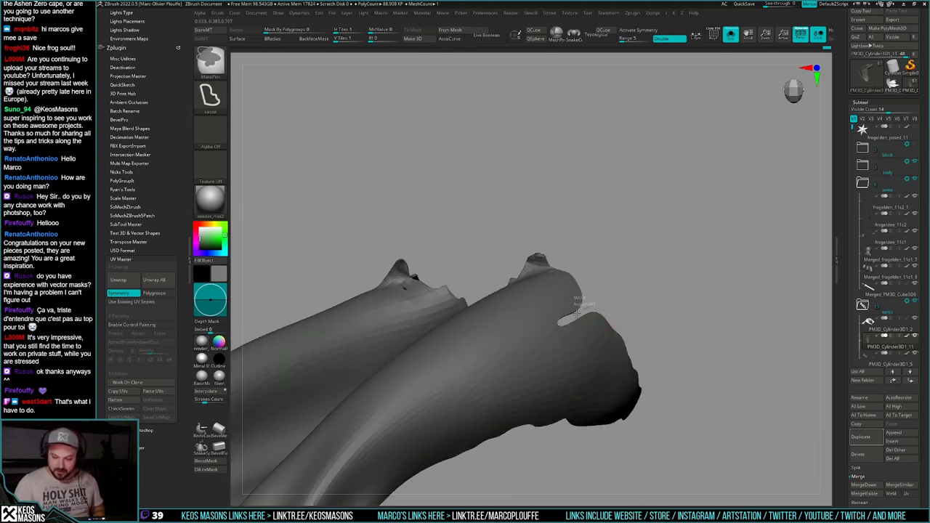
{"action": "mouse_move", "coordinate": [561, 313]}
{"action": "left_mouse_down", "text": "ctrl"}
{"action": "mouse_move", "coordinate": [653, 315]}
{"action": "mouse_move", "coordinate": [588, 329]}
{"action": "mouse_move", "coordinate": [616, 331]}
{"action": "mouse_move", "coordinate": [604, 328]}
{"action": "left_mouse_up", "text": "ctrl"}
{"action": "left_click", "coordinate": [676, 319], "text": "ctrl"}
{"action": "key", "text": "w"}
{"action": "key", "text": "q"}
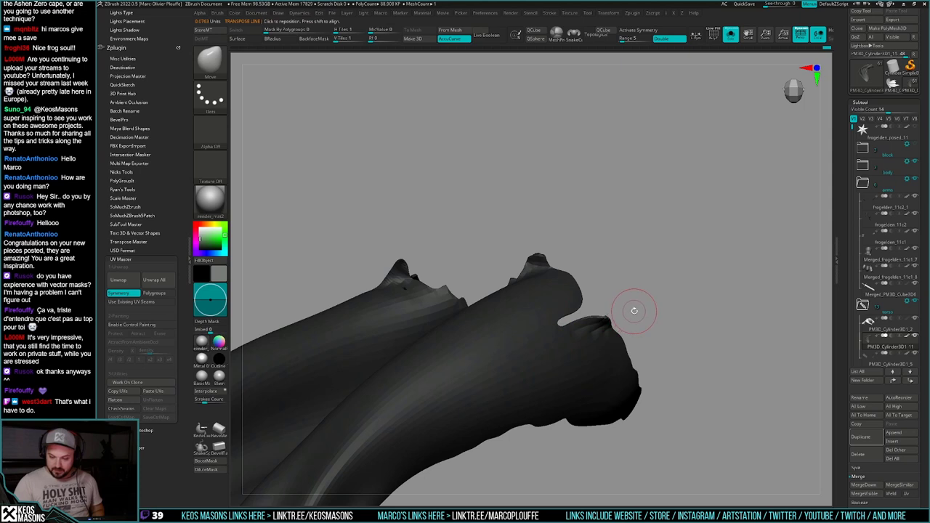
{"action": "key", "text": "space"}
{"action": "left_click_drag", "start_coordinate": [608, 311], "coordinate": [593, 319]}
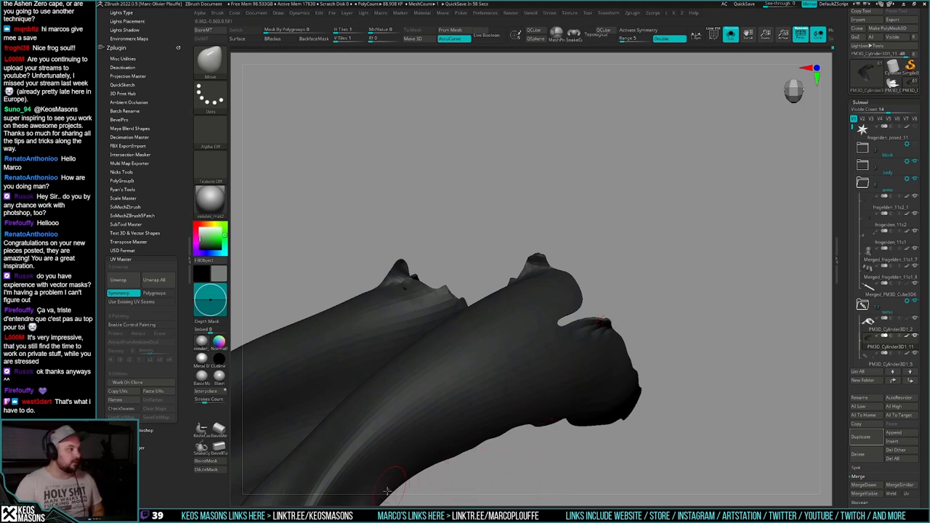
{"action": "mouse_move", "coordinate": [657, 363]}
{"action": "left_mouse_down"}
{"action": "mouse_move", "coordinate": [626, 401]}
{"action": "mouse_move", "coordinate": [651, 338]}
{"action": "mouse_move", "coordinate": [587, 345]}
{"action": "left_mouse_up"}
{"action": "mouse_move", "coordinate": [626, 305]}
{"action": "left_mouse_down"}
{"action": "mouse_move", "coordinate": [646, 292]}
{"action": "mouse_move", "coordinate": [630, 298]}
{"action": "mouse_move", "coordinate": [654, 335]}
{"action": "mouse_move", "coordinate": [662, 320]}
{"action": "mouse_move", "coordinate": [631, 314]}
{"action": "left_mouse_up"}
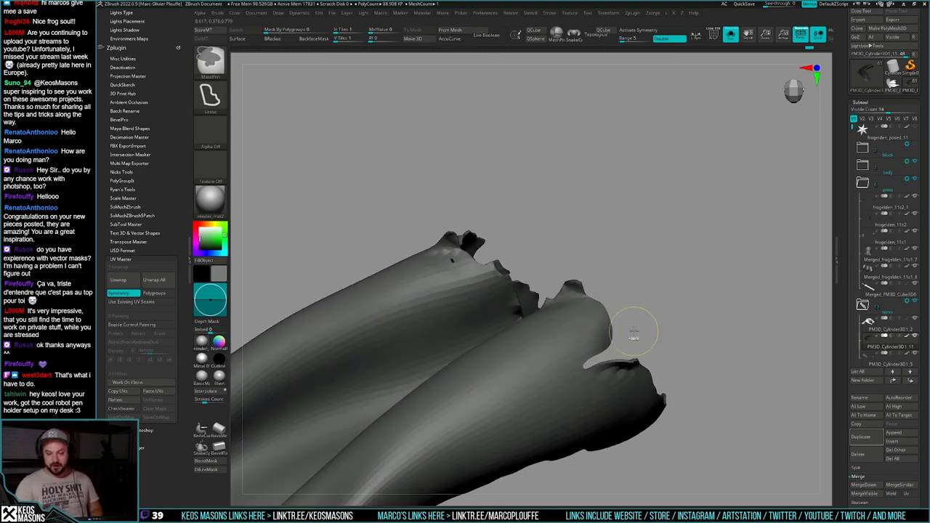
Step: Shift the notch's rounded near lip with an inverted mask and Transpose, clear the mask, and break its edge into ragged teeth
{"action": "left_click", "coordinate": [642, 332], "text": "ctrl"}
{"action": "key", "text": "w"}
{"action": "mouse_move", "coordinate": [587, 360]}
{"action": "left_mouse_down"}
{"action": "mouse_move", "coordinate": [614, 317]}
{"action": "mouse_move", "coordinate": [595, 336]}
{"action": "left_mouse_up"}
{"action": "left_click_drag", "start_coordinate": [675, 303], "coordinate": [688, 318], "text": "ctrl"}
{"action": "mouse_move", "coordinate": [688, 318]}
{"action": "left_mouse_down"}
{"action": "mouse_move", "coordinate": [715, 298]}
{"action": "mouse_move", "coordinate": [672, 320]}
{"action": "mouse_move", "coordinate": [606, 327]}
{"action": "mouse_move", "coordinate": [618, 340]}
{"action": "mouse_move", "coordinate": [631, 338]}
{"action": "left_mouse_up"}
{"action": "mouse_move", "coordinate": [631, 337]}
{"action": "right_mouse_down"}
{"action": "mouse_move", "coordinate": [617, 335]}
{"action": "mouse_move", "coordinate": [637, 317]}
{"action": "right_mouse_up"}
{"action": "left_click_drag", "start_coordinate": [637, 317], "coordinate": [626, 319]}
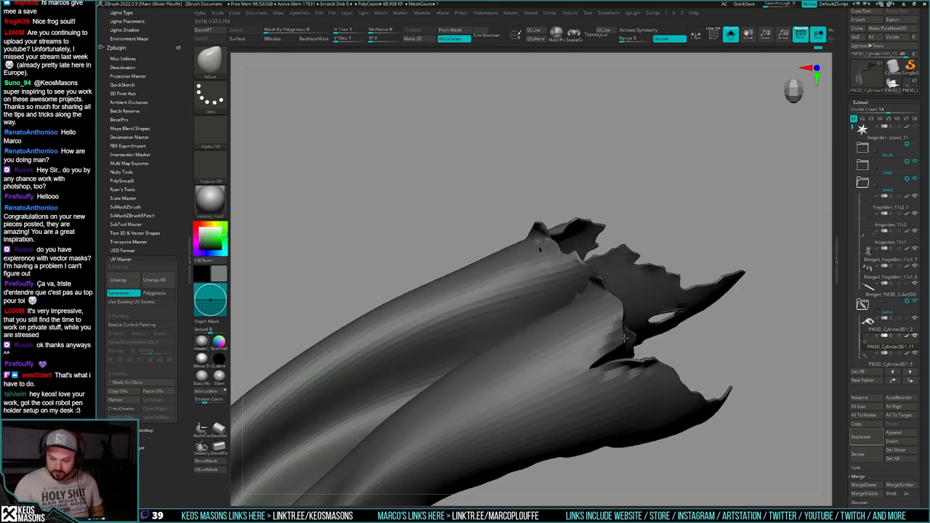
{"action": "mouse_move", "coordinate": [626, 319]}
{"action": "right_mouse_down"}
{"action": "mouse_move", "coordinate": [632, 333]}
{"action": "mouse_move", "coordinate": [611, 298]}
{"action": "mouse_move", "coordinate": [629, 330]}
{"action": "right_mouse_up"}
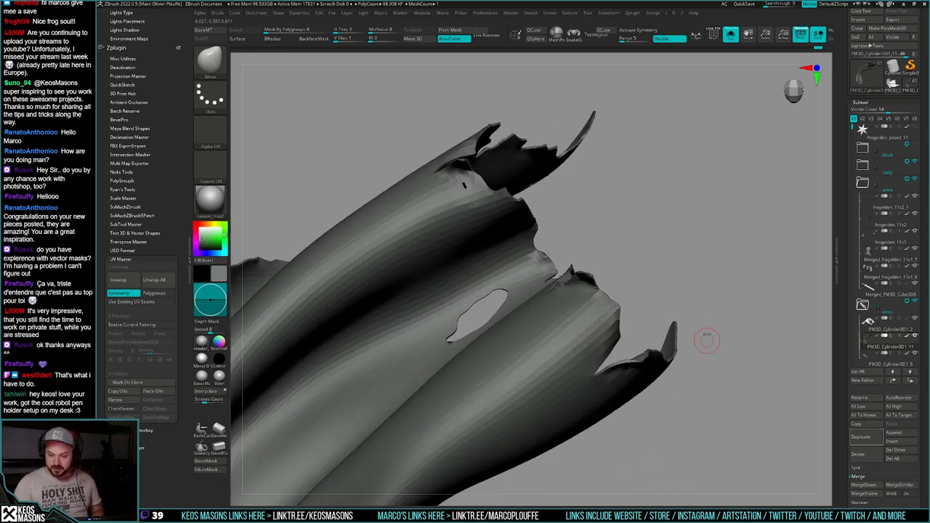
Step: Reshape the rims of the small holes near the hem into narrower, irregular rips with the Move brush
{"action": "right_click_drag", "start_coordinate": [706, 334], "coordinate": [699, 278]}
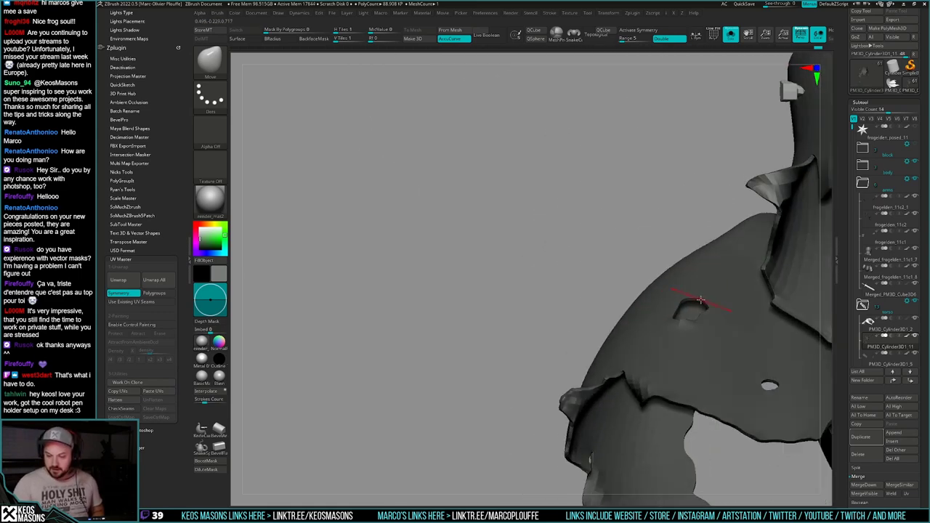
{"action": "right_click_drag", "start_coordinate": [675, 312], "coordinate": [616, 322]}
{"action": "right_click", "coordinate": [658, 359]}
{"action": "right_click", "coordinate": [658, 317]}
{"action": "right_click", "coordinate": [650, 327]}
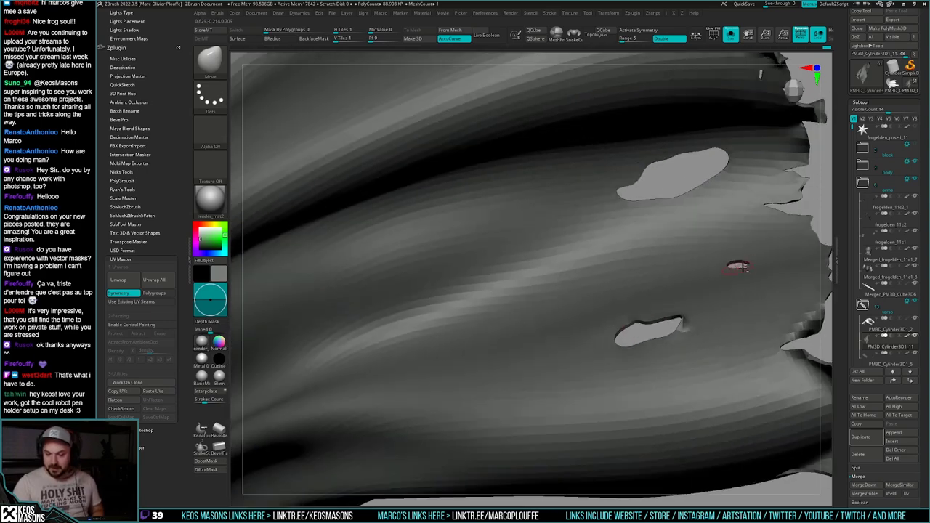
{"action": "right_click_drag", "start_coordinate": [736, 266], "coordinate": [670, 317]}
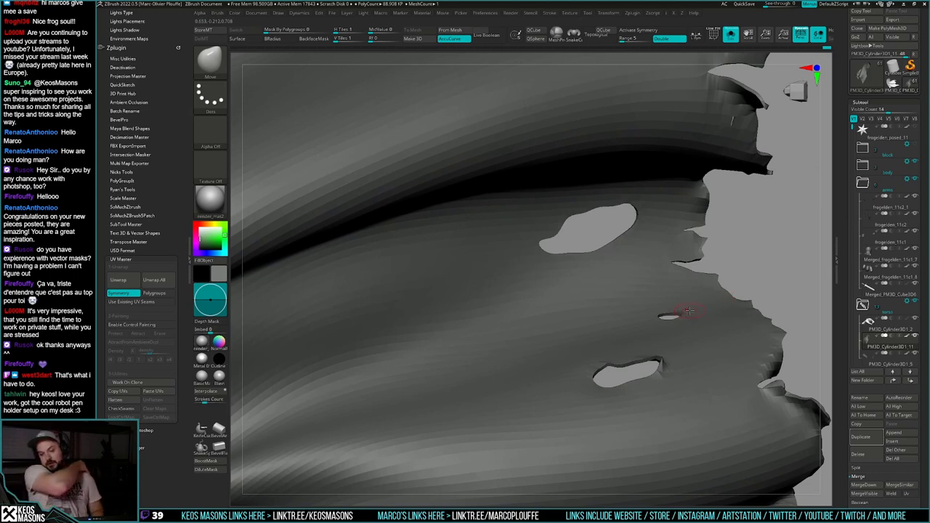
Step: Roughen the hem leading to the pointed corner flap and give its tip a blunt torn end with a resized Move brush
{"action": "mouse_move", "coordinate": [689, 310]}
{"action": "right_mouse_down"}
{"action": "mouse_move", "coordinate": [656, 314]}
{"action": "mouse_move", "coordinate": [696, 367]}
{"action": "mouse_move", "coordinate": [714, 296]}
{"action": "mouse_move", "coordinate": [696, 320]}
{"action": "mouse_move", "coordinate": [702, 340]}
{"action": "right_mouse_up"}
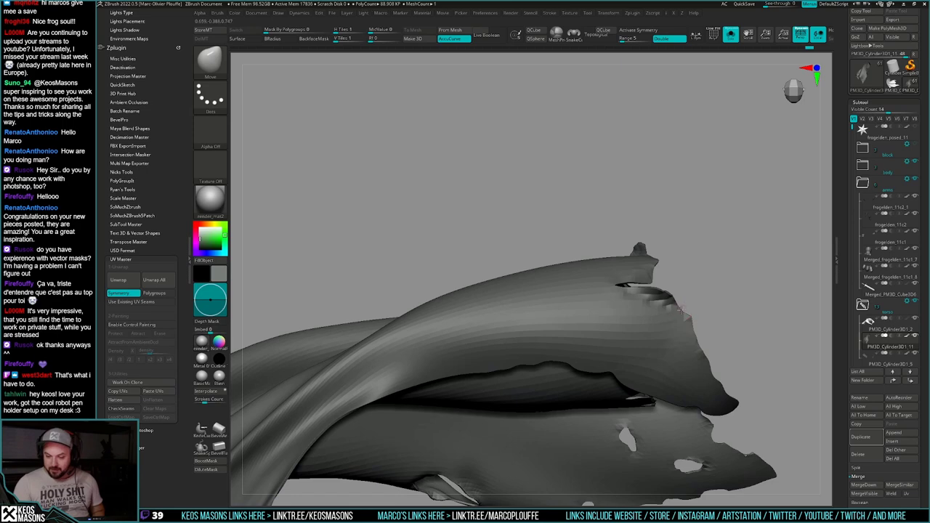
{"action": "right_click_drag", "start_coordinate": [710, 322], "coordinate": [689, 356]}
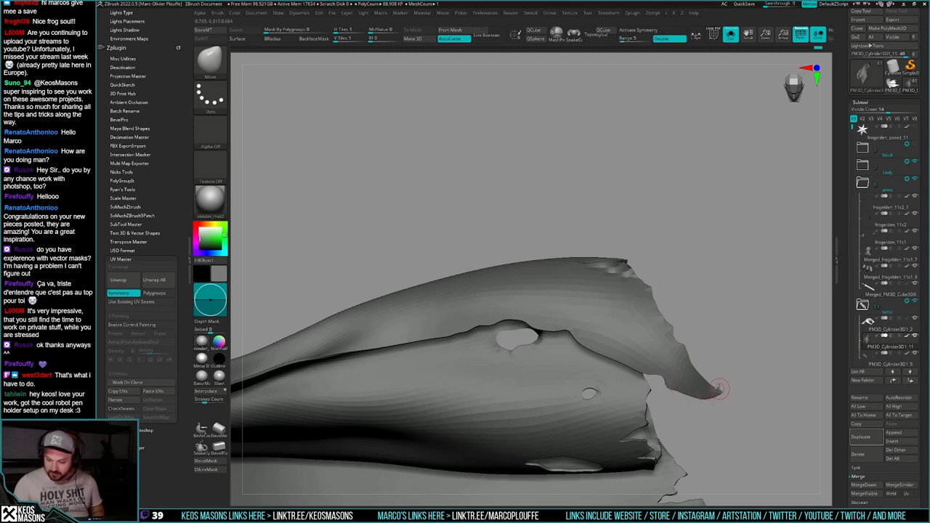
{"action": "mouse_move", "coordinate": [719, 388]}
{"action": "right_mouse_down"}
{"action": "mouse_move", "coordinate": [706, 376]}
{"action": "mouse_move", "coordinate": [702, 399]}
{"action": "mouse_move", "coordinate": [709, 385]}
{"action": "right_mouse_up"}
{"action": "key", "text": "space"}
{"action": "left_click_drag", "start_coordinate": [724, 349], "coordinate": [732, 355]}
{"action": "mouse_move", "coordinate": [732, 355]}
{"action": "right_mouse_down"}
{"action": "mouse_move", "coordinate": [771, 295]}
{"action": "mouse_move", "coordinate": [705, 357]}
{"action": "mouse_move", "coordinate": [694, 294]}
{"action": "mouse_move", "coordinate": [700, 354]}
{"action": "right_mouse_up"}
{"action": "key", "text": "space"}
{"action": "left_click_drag", "start_coordinate": [699, 353], "coordinate": [692, 353]}
{"action": "right_click_drag", "start_coordinate": [692, 352], "coordinate": [683, 349]}
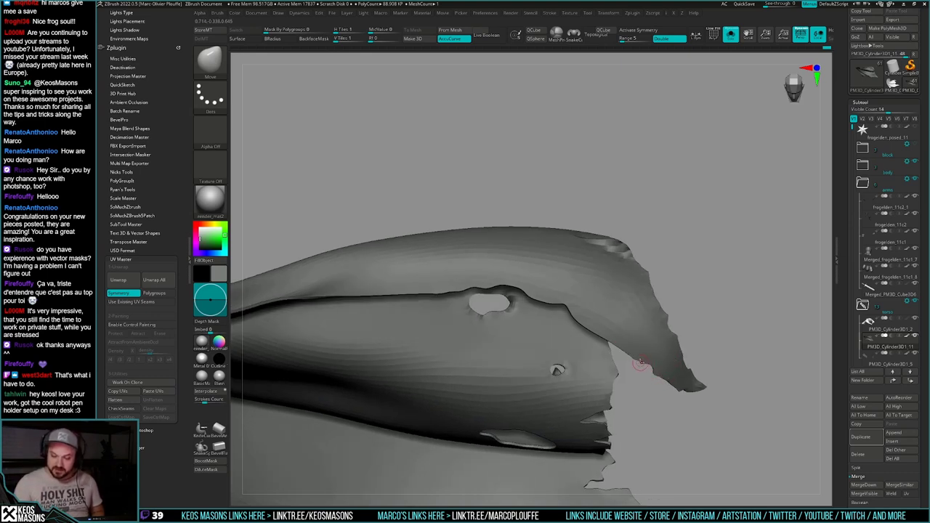
Step: Pull small irregular nicks into the corner flap's long side edge with the Move brush
{"action": "right_click_drag", "start_coordinate": [644, 349], "coordinate": [666, 348]}
{"action": "right_click", "coordinate": [642, 384]}
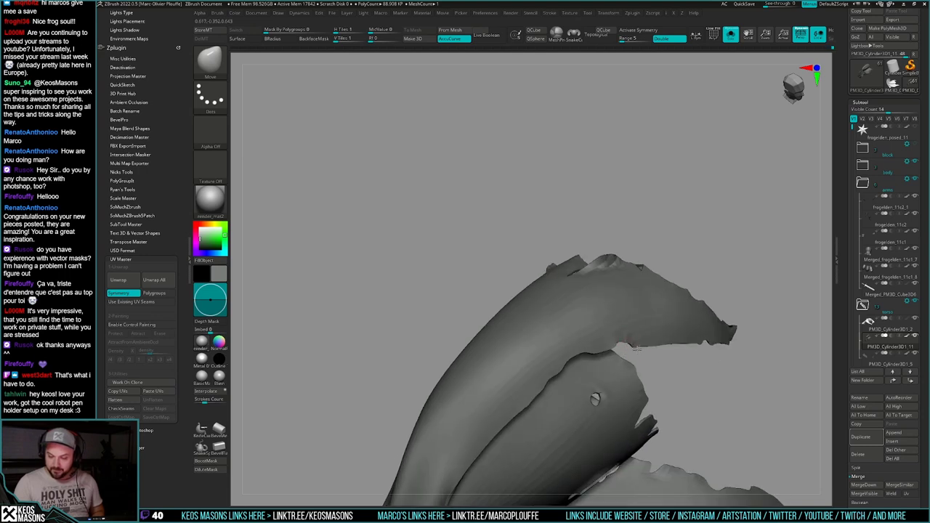
{"action": "right_click_drag", "start_coordinate": [704, 312], "coordinate": [658, 311]}
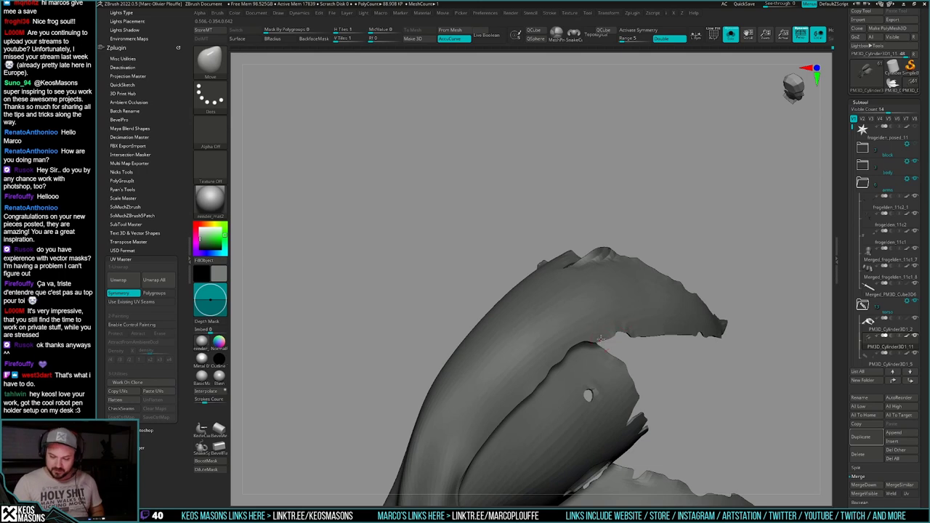
{"action": "right_click_drag", "start_coordinate": [607, 339], "coordinate": [584, 335]}
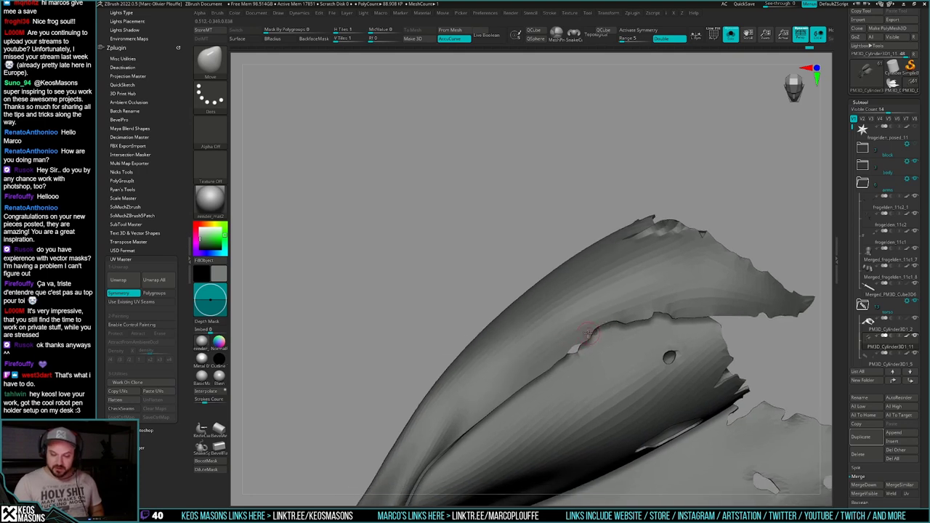
{"action": "left_click_drag", "start_coordinate": [579, 342], "coordinate": [598, 329]}
{"action": "right_click_drag", "start_coordinate": [569, 350], "coordinate": [560, 351]}
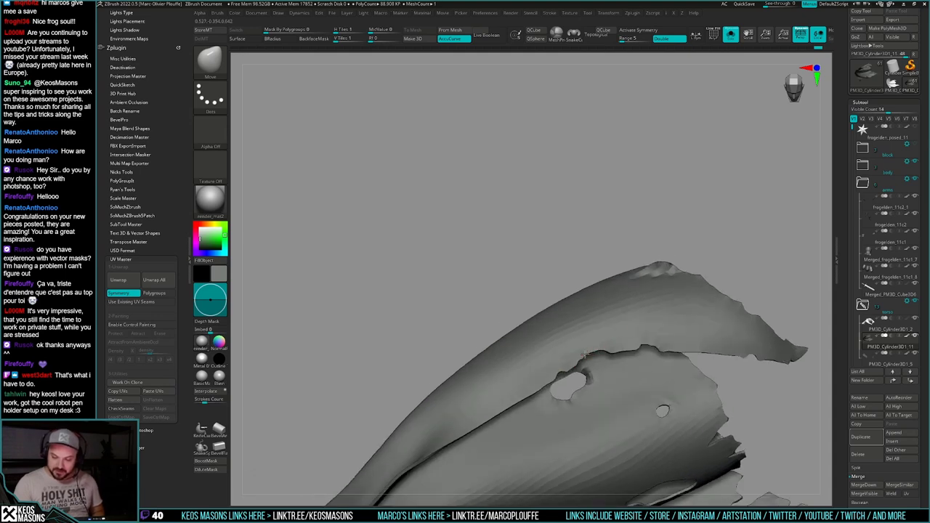
Step: Continue the uneven tears farther up the cape's long side edge with a resized Move brush
{"action": "mouse_move", "coordinate": [585, 354]}
{"action": "right_mouse_down"}
{"action": "mouse_move", "coordinate": [590, 342]}
{"action": "mouse_move", "coordinate": [647, 317]}
{"action": "right_mouse_up"}
{"action": "key", "text": "space"}
{"action": "key", "text": "space"}
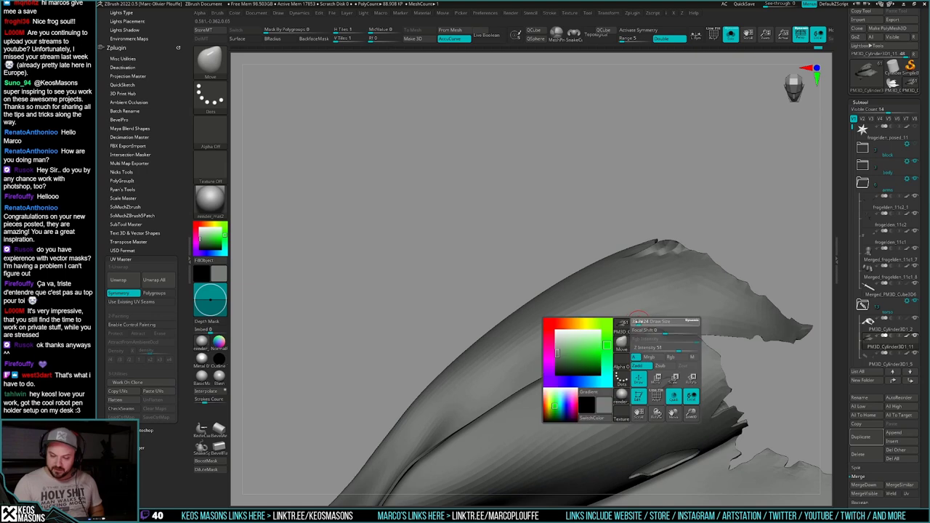
{"action": "left_click_drag", "start_coordinate": [639, 322], "coordinate": [643, 314]}
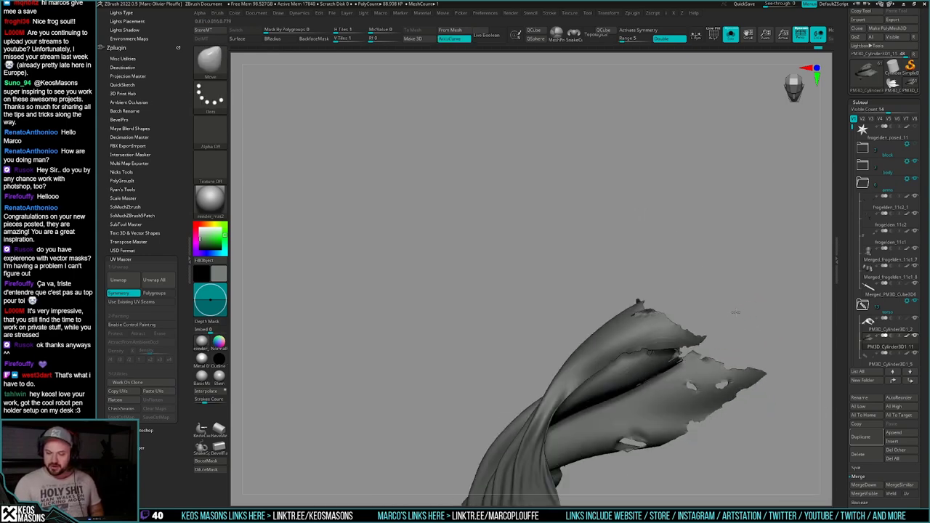
{"action": "right_click_drag", "start_coordinate": [736, 313], "coordinate": [583, 332]}
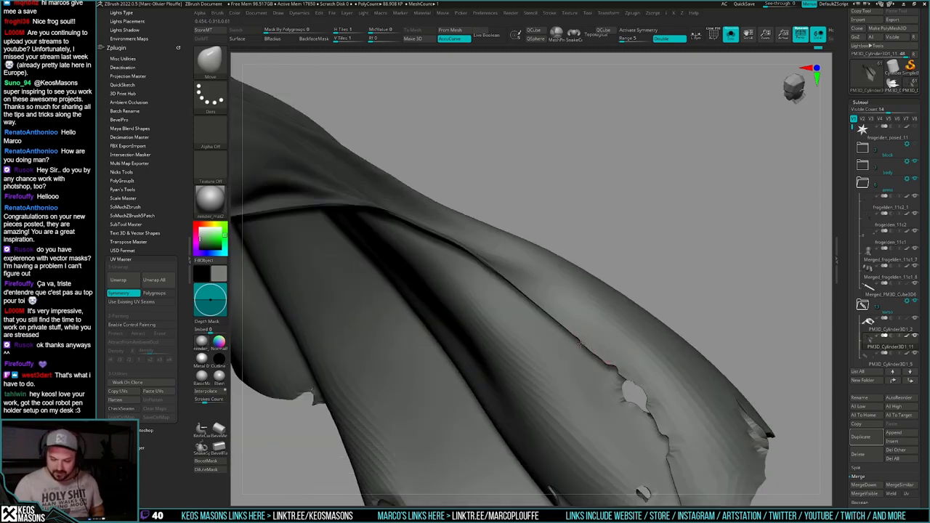
{"action": "mouse_move", "coordinate": [581, 345]}
{"action": "right_mouse_down", "text": "ctrl"}
{"action": "mouse_move", "coordinate": [731, 342]}
{"action": "mouse_move", "coordinate": [700, 357]}
{"action": "mouse_move", "coordinate": [686, 351]}
{"action": "right_mouse_up", "text": "ctrl"}
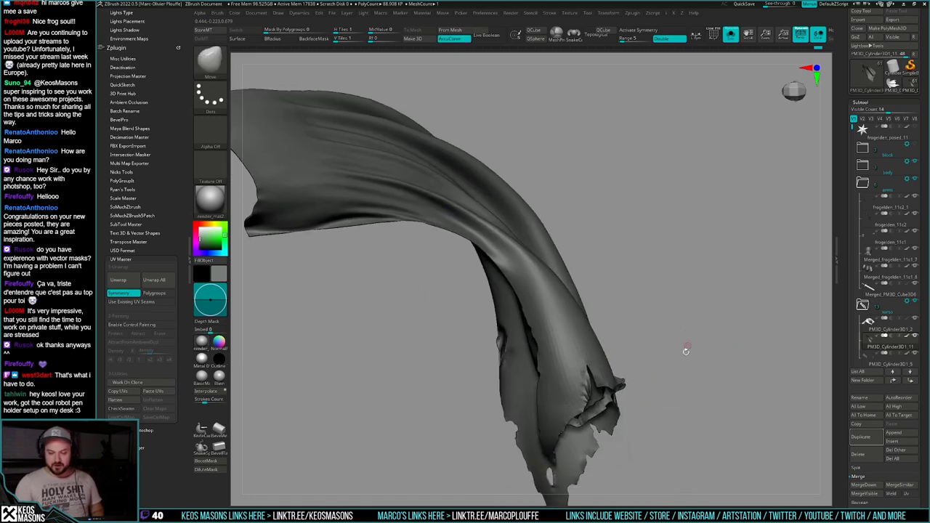
Step: Mask the cloth around the large hole near the hem and adjust the rim at its inner end with Transpose Rotate
{"action": "left_click_drag", "start_coordinate": [685, 351], "coordinate": [674, 339]}
{"action": "mouse_move", "coordinate": [655, 345]}
{"action": "right_mouse_down", "text": "alt"}
{"action": "mouse_move", "coordinate": [672, 369]}
{"action": "mouse_move", "coordinate": [696, 352]}
{"action": "right_mouse_up", "text": "alt"}
{"action": "right_click_drag", "start_coordinate": [558, 356], "coordinate": [703, 340]}
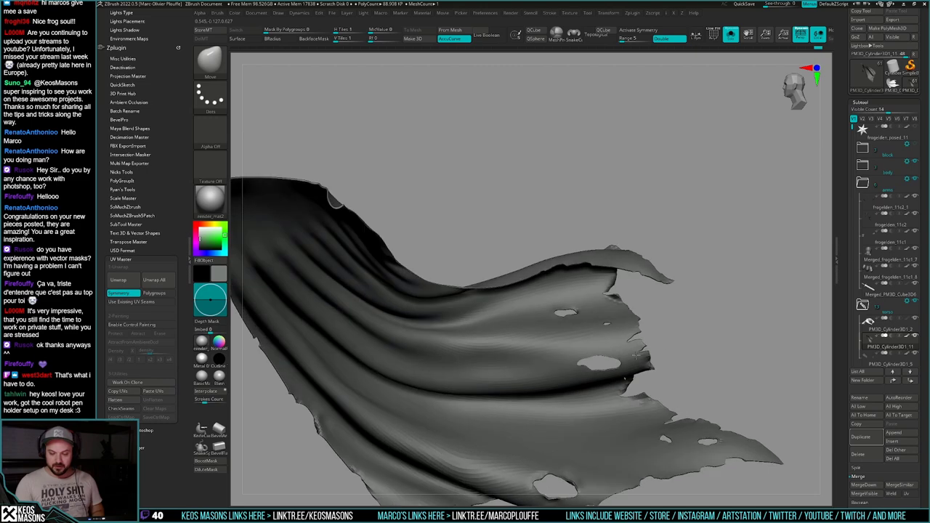
{"action": "right_click_drag", "start_coordinate": [692, 401], "coordinate": [689, 423]}
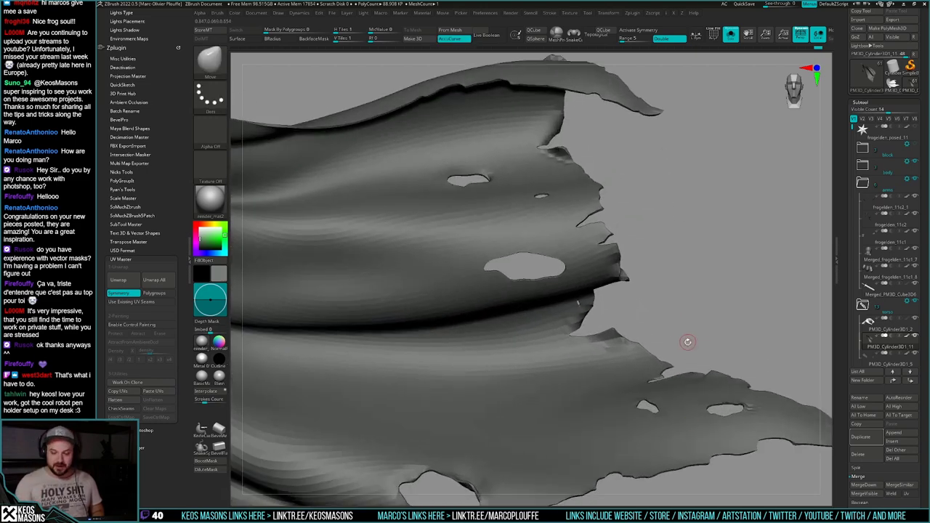
{"action": "right_click_drag", "start_coordinate": [688, 342], "coordinate": [647, 373]}
{"action": "key", "text": "ctrl"}
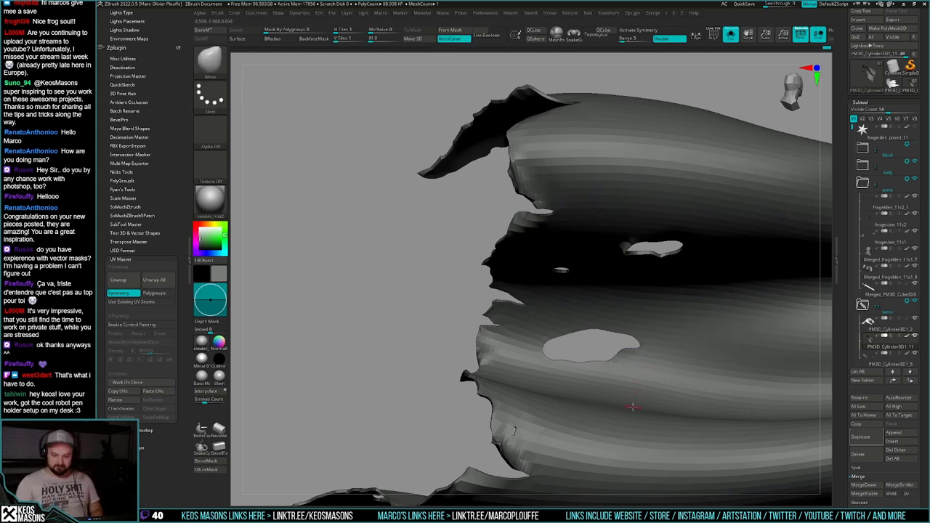
{"action": "key", "text": "r"}
{"action": "left_click_drag", "start_coordinate": [614, 359], "coordinate": [640, 348], "text": "ctrl"}
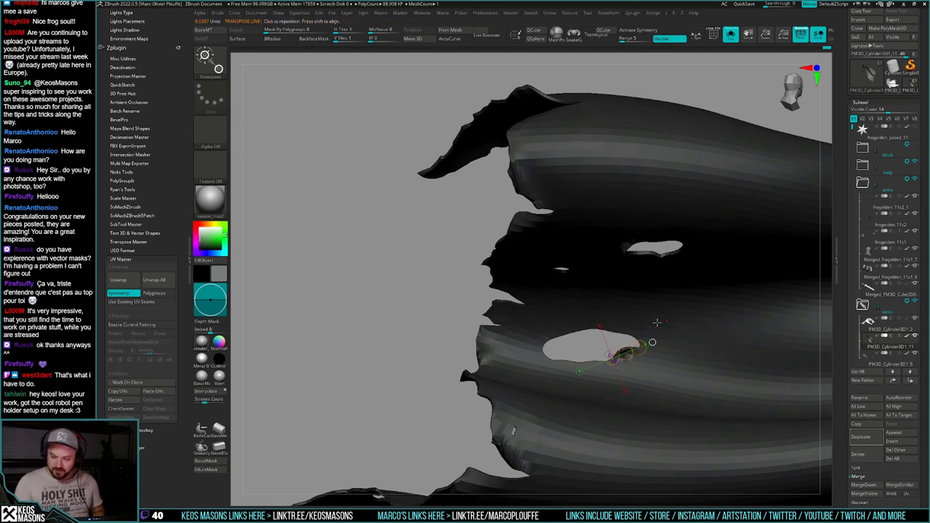
{"action": "key", "text": "q"}
Step: Resize the Move brush to refine the large hole's inner corner and smooth the rim there
{"action": "key", "text": "space"}
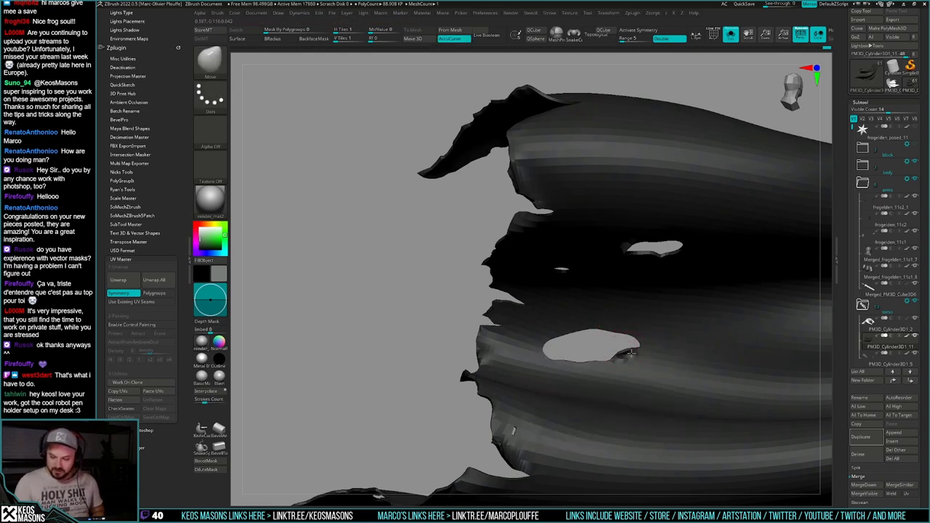
{"action": "mouse_move", "coordinate": [614, 359]}
{"action": "right_mouse_down"}
{"action": "mouse_move", "coordinate": [643, 328]}
{"action": "mouse_move", "coordinate": [637, 357]}
{"action": "mouse_move", "coordinate": [618, 347]}
{"action": "mouse_move", "coordinate": [699, 319]}
{"action": "mouse_move", "coordinate": [575, 384]}
{"action": "mouse_move", "coordinate": [580, 356]}
{"action": "mouse_move", "coordinate": [593, 367]}
{"action": "right_mouse_up"}
{"action": "key", "text": "space"}
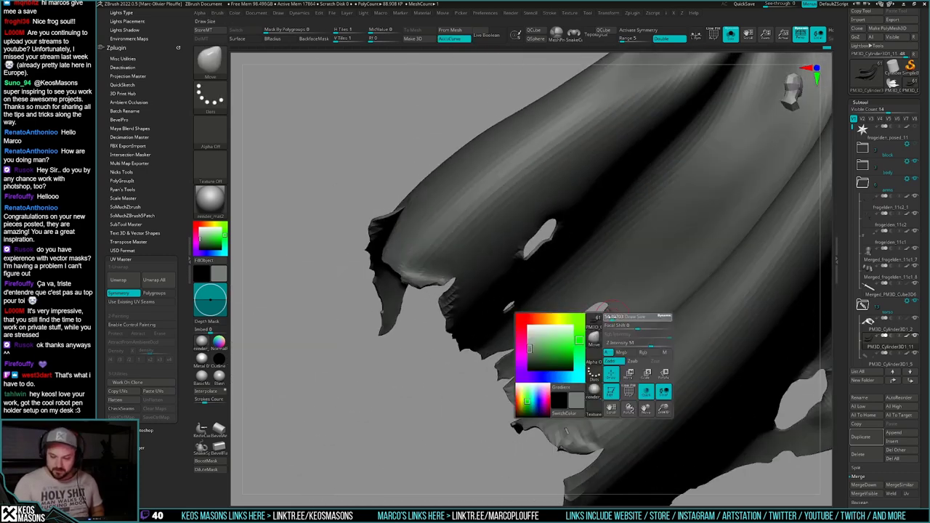
{"action": "left_click_drag", "start_coordinate": [616, 313], "coordinate": [610, 316], "text": "shift"}
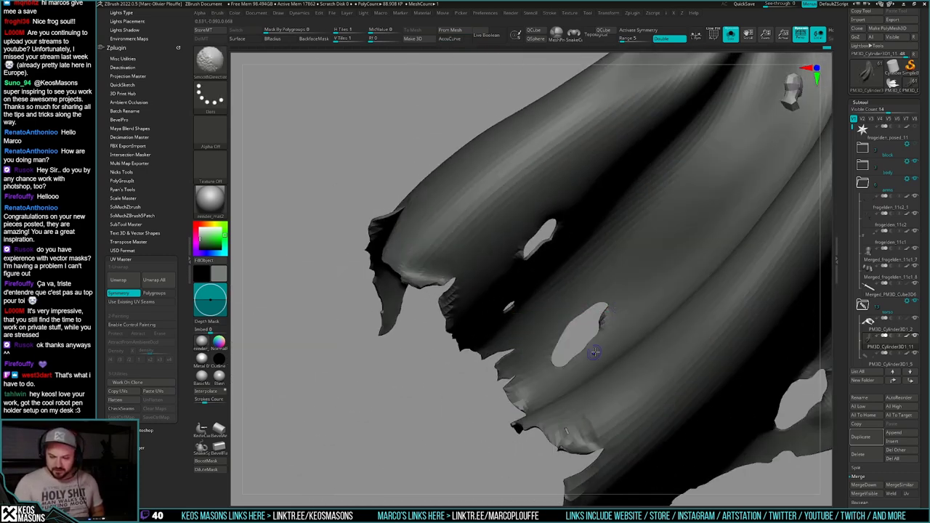
Step: Stretch the large hole's inner end into a point and pull uneven nicks along its rim with a resized Move brush
{"action": "mouse_move", "coordinate": [594, 353]}
{"action": "right_mouse_down"}
{"action": "mouse_move", "coordinate": [608, 317]}
{"action": "mouse_move", "coordinate": [639, 324]}
{"action": "mouse_move", "coordinate": [597, 365]}
{"action": "mouse_move", "coordinate": [583, 345]}
{"action": "mouse_move", "coordinate": [602, 355]}
{"action": "mouse_move", "coordinate": [586, 340]}
{"action": "mouse_move", "coordinate": [592, 356]}
{"action": "mouse_move", "coordinate": [570, 366]}
{"action": "mouse_move", "coordinate": [593, 348]}
{"action": "mouse_move", "coordinate": [571, 333]}
{"action": "right_mouse_up"}
{"action": "key", "text": "space"}
{"action": "key", "text": "s"}
{"action": "key", "text": "s"}
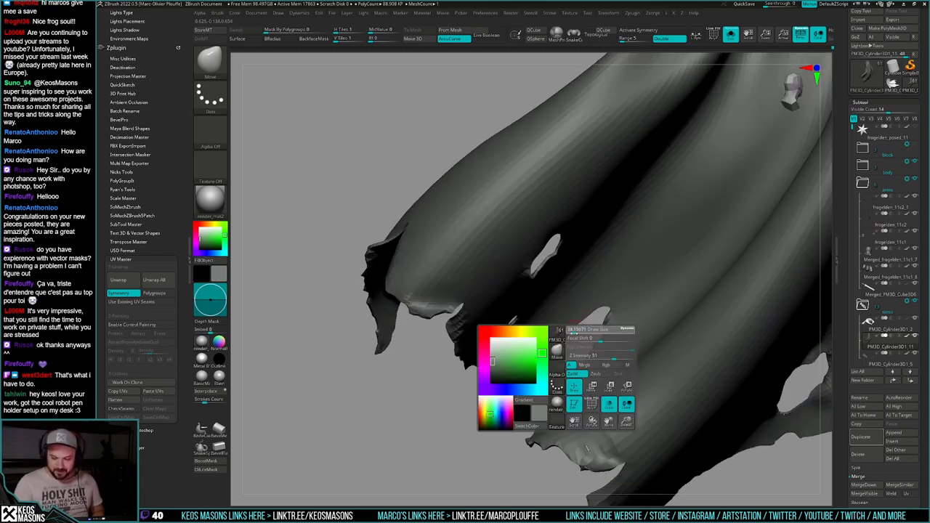
{"action": "key", "text": "s"}
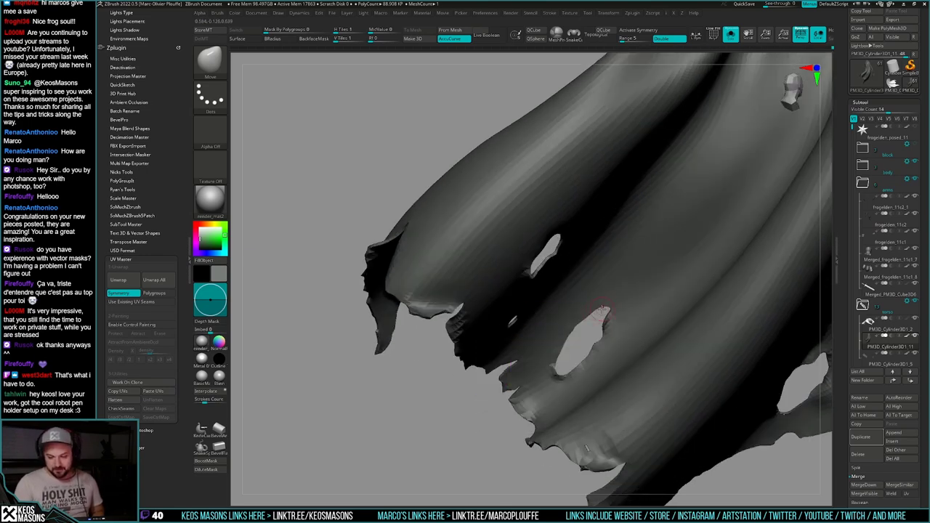
{"action": "left_click_drag", "start_coordinate": [601, 310], "coordinate": [598, 308]}
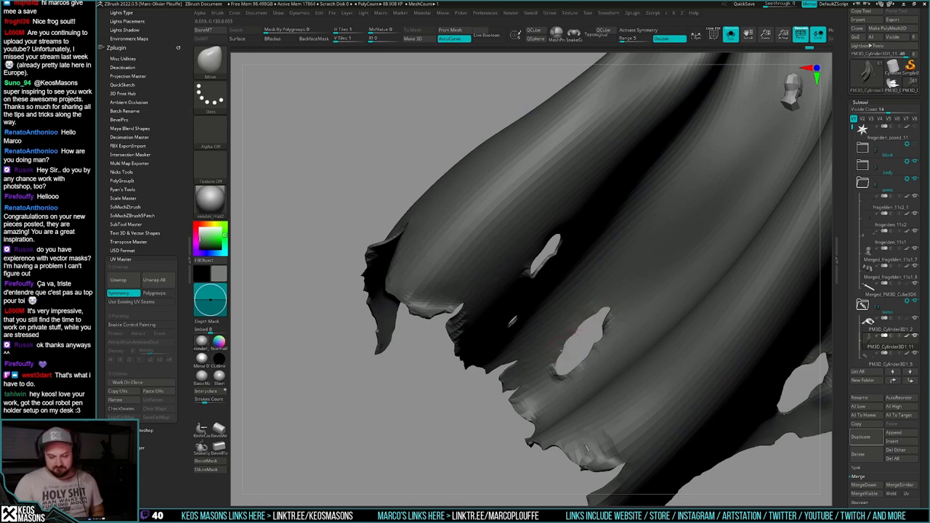
{"action": "mouse_move", "coordinate": [568, 348]}
{"action": "right_mouse_down"}
{"action": "mouse_move", "coordinate": [590, 341]}
{"action": "mouse_move", "coordinate": [560, 350]}
{"action": "right_mouse_up"}
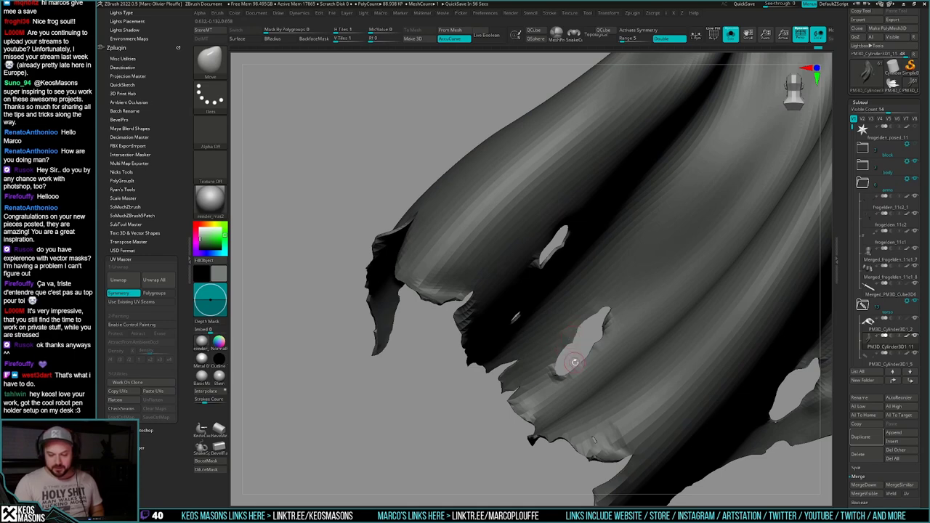
{"action": "right_click_drag", "start_coordinate": [584, 358], "coordinate": [582, 360]}
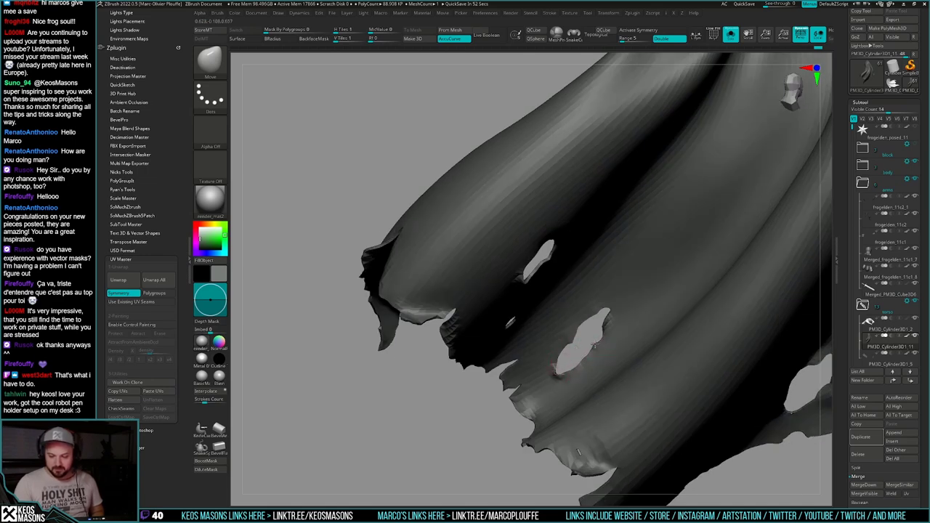
{"action": "mouse_move", "coordinate": [606, 337]}
{"action": "right_mouse_down"}
{"action": "mouse_move", "coordinate": [571, 347]}
{"action": "mouse_move", "coordinate": [585, 353]}
{"action": "mouse_move", "coordinate": [579, 342]}
{"action": "mouse_move", "coordinate": [575, 358]}
{"action": "right_mouse_up"}
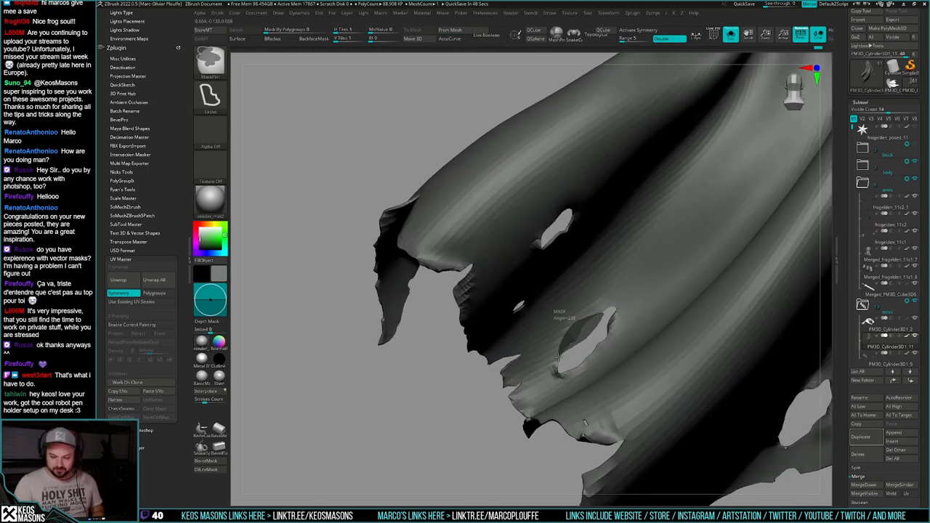
Step: Lasso-mask one long side of the large hole, invert the mask, and shift that rim outward with Transpose Move
{"action": "left_click", "coordinate": [593, 344], "text": "ctrl"}
{"action": "left_click", "coordinate": [586, 354], "text": "ctrl"}
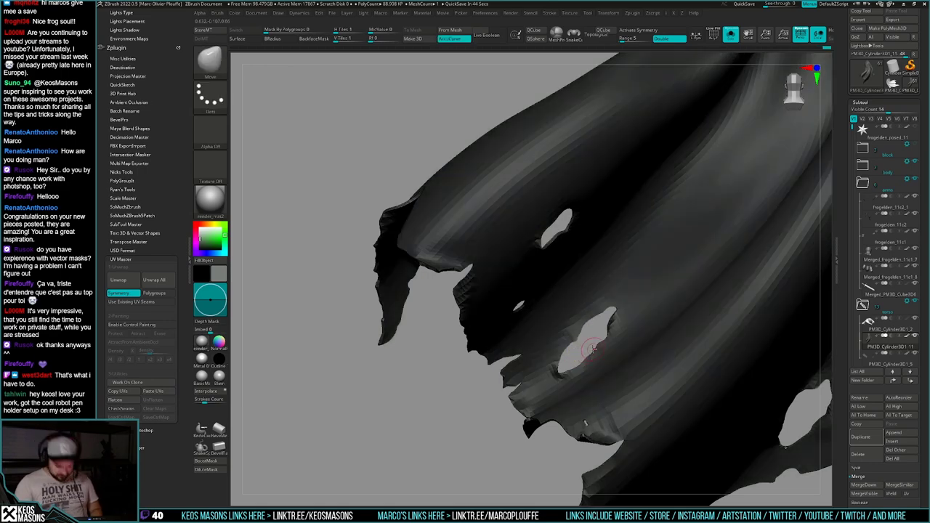
{"action": "key", "text": "w"}
{"action": "left_click_drag", "start_coordinate": [606, 309], "coordinate": [554, 361]}
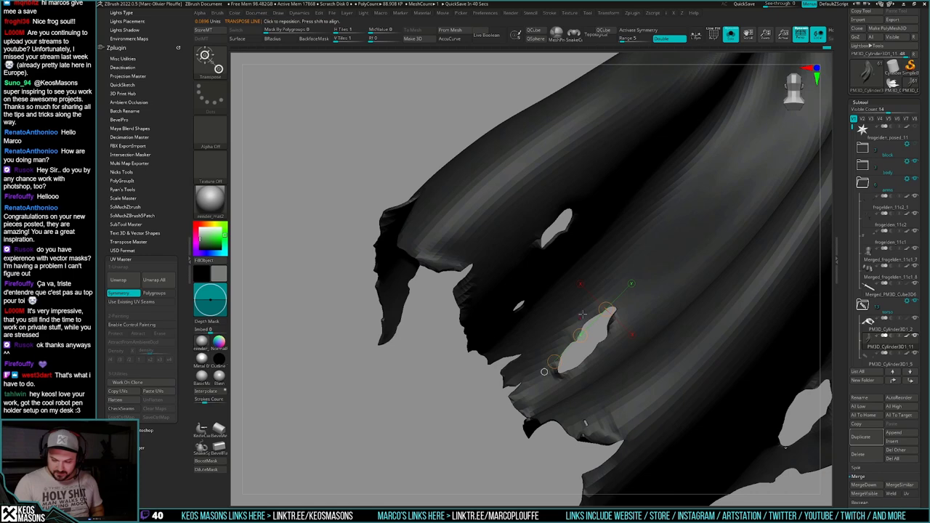
{"action": "left_click_drag", "start_coordinate": [592, 302], "coordinate": [553, 354]}
{"action": "key", "text": "q"}
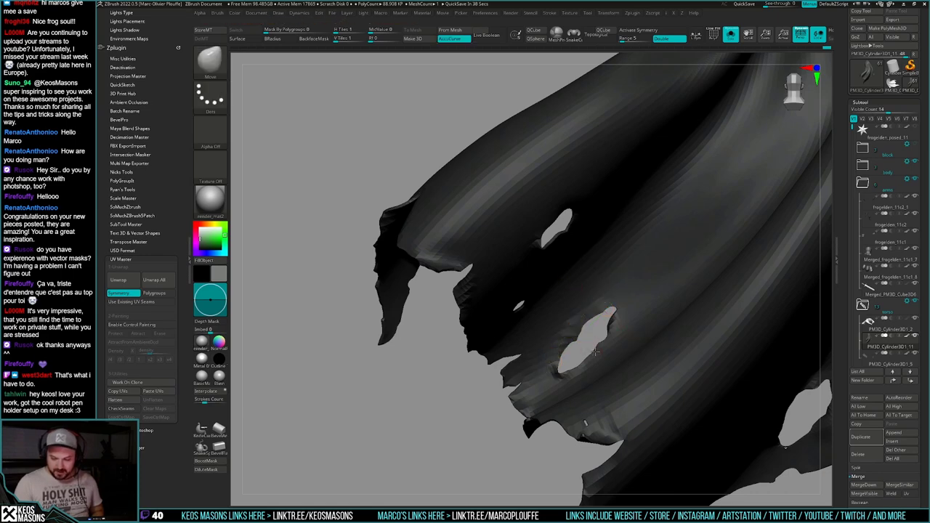
Step: Tear a small notch into the hem strip beside the large hole with the Move brush
{"action": "mouse_move", "coordinate": [465, 319]}
{"action": "right_mouse_down"}
{"action": "mouse_move", "coordinate": [652, 314]}
{"action": "mouse_move", "coordinate": [585, 416]}
{"action": "right_mouse_up"}
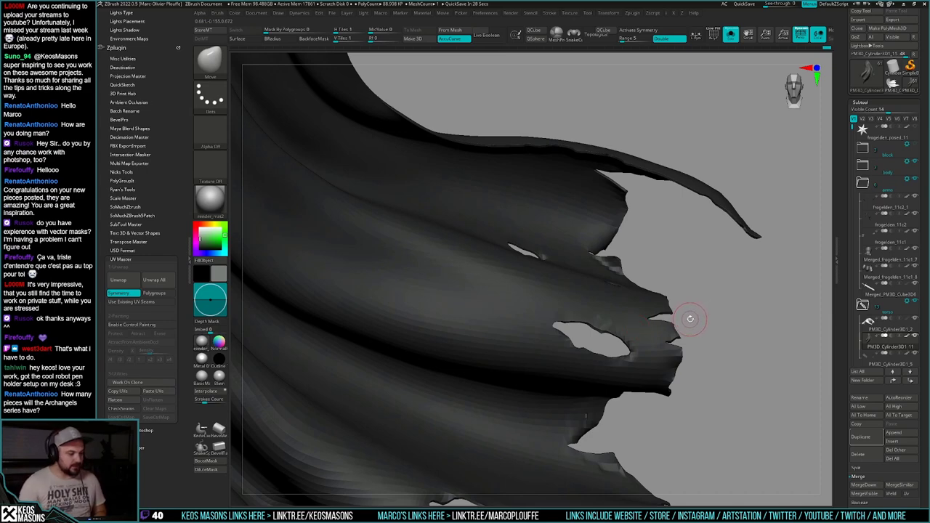
{"action": "left_click_drag", "start_coordinate": [687, 306], "coordinate": [664, 305]}
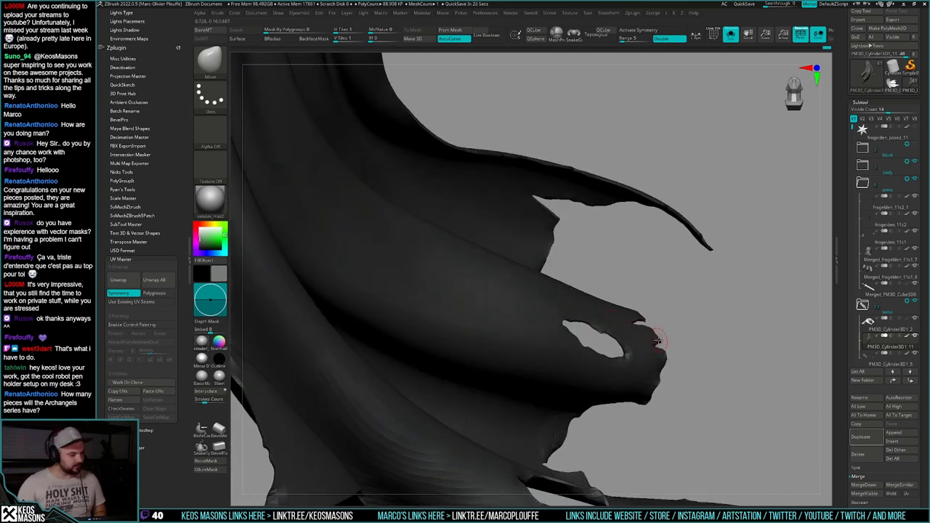
{"action": "left_click_drag", "start_coordinate": [661, 345], "coordinate": [671, 337]}
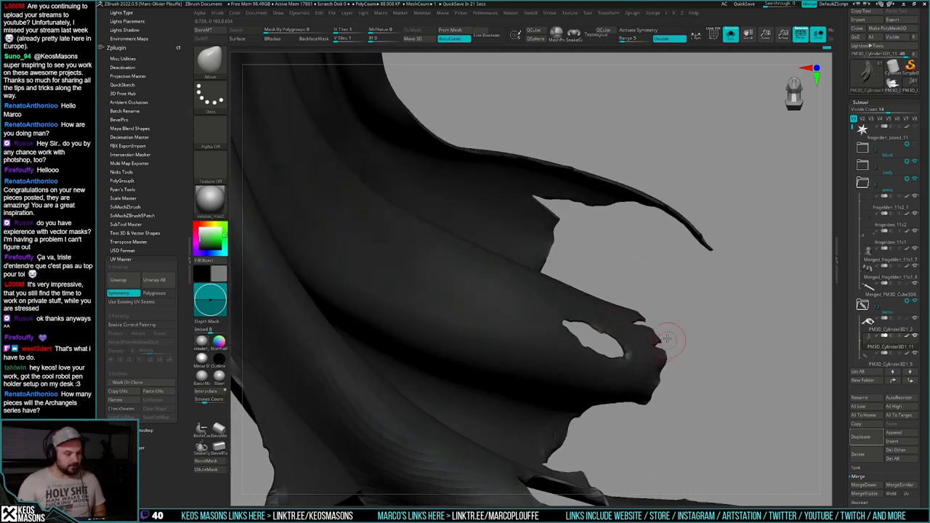
{"action": "right_click_drag", "start_coordinate": [671, 338], "coordinate": [658, 342]}
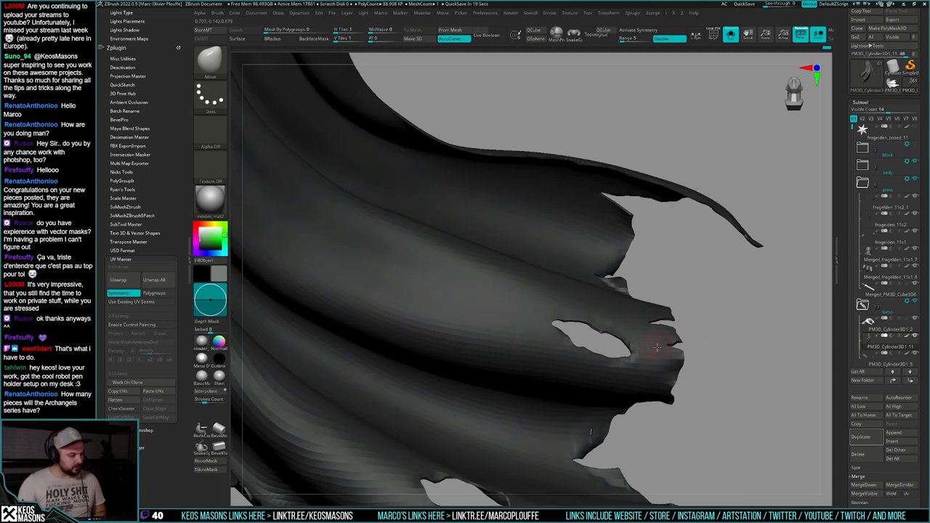
{"action": "left_click_drag", "start_coordinate": [666, 340], "coordinate": [679, 333]}
Step: Review the cape's silhouette on the full frog knight and clear the mask from the cape
{"action": "mouse_move", "coordinate": [679, 333]}
{"action": "right_mouse_down"}
{"action": "mouse_move", "coordinate": [666, 335]}
{"action": "mouse_move", "coordinate": [646, 313]}
{"action": "mouse_move", "coordinate": [628, 354]}
{"action": "mouse_move", "coordinate": [641, 359]}
{"action": "mouse_move", "coordinate": [626, 289]}
{"action": "right_mouse_up"}
{"action": "key", "text": "alt+s"}
{"action": "left_click_drag", "start_coordinate": [624, 289], "coordinate": [681, 341]}
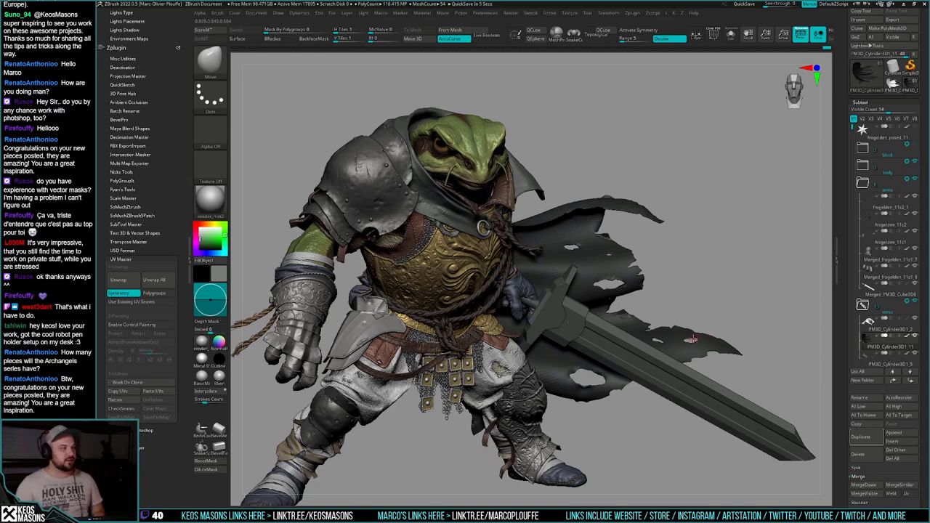
{"action": "left_click_drag", "start_coordinate": [715, 320], "coordinate": [646, 427], "text": "alt"}
{"action": "key", "text": "s"}
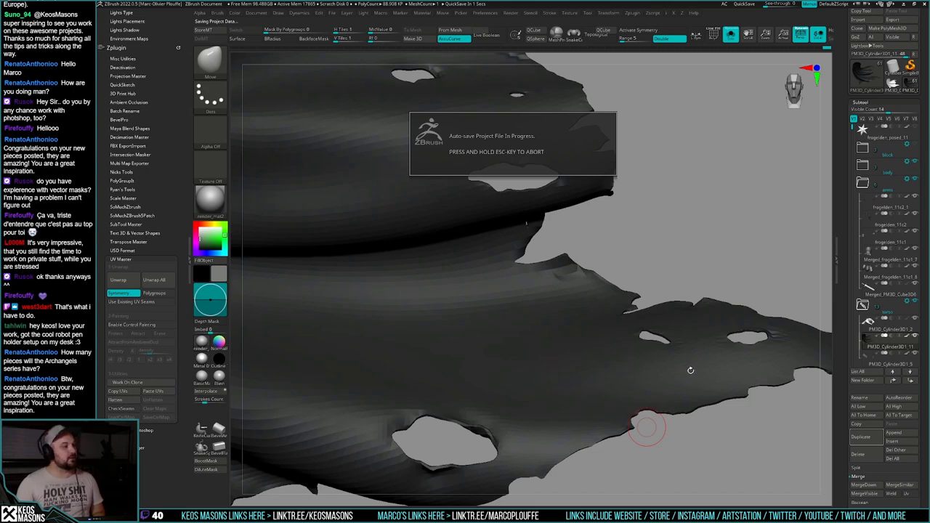
{"action": "right_click_drag", "start_coordinate": [688, 375], "coordinate": [677, 357]}
{"action": "right_click_drag", "start_coordinate": [677, 358], "coordinate": [677, 361]}
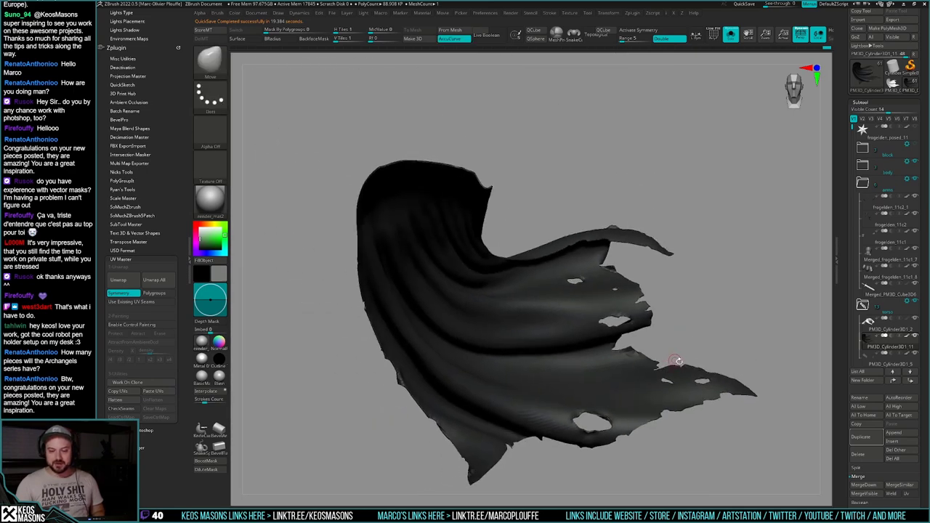
{"action": "left_click_drag", "start_coordinate": [689, 351], "coordinate": [701, 330], "text": "ctrl"}
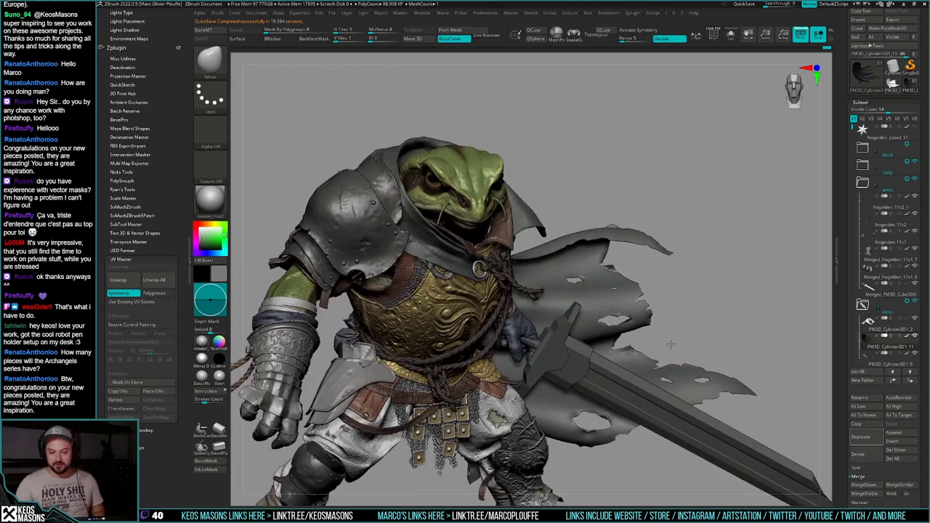
Step: Pull irregular tears into the hem between the large hole and the pointed corner flap with the Move brush
{"action": "mouse_move", "coordinate": [670, 344]}
{"action": "right_mouse_down"}
{"action": "mouse_move", "coordinate": [692, 344]}
{"action": "mouse_move", "coordinate": [661, 377]}
{"action": "right_mouse_up"}
{"action": "right_click_drag", "start_coordinate": [673, 320], "coordinate": [674, 345], "text": "ctrl"}
{"action": "left_click_drag", "start_coordinate": [619, 267], "coordinate": [609, 271]}
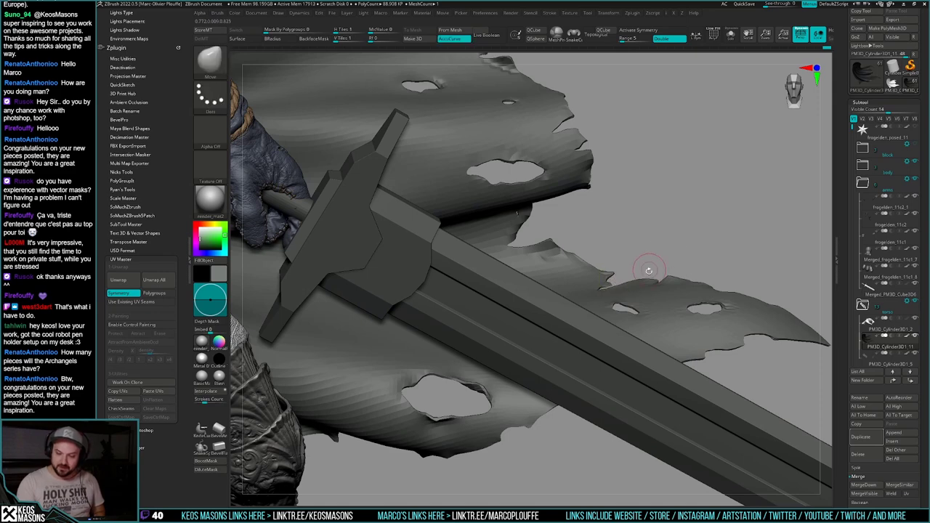
{"action": "right_click_drag", "start_coordinate": [651, 236], "coordinate": [663, 270]}
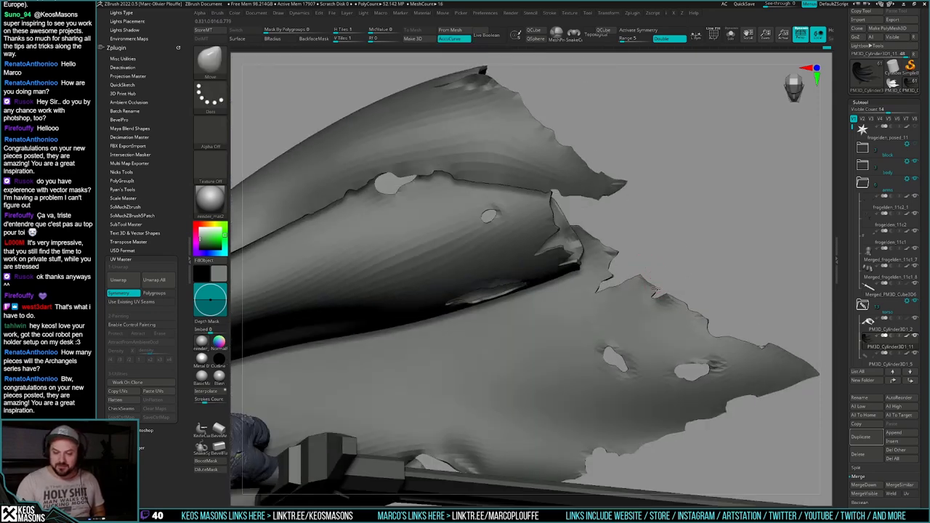
{"action": "left_click_drag", "start_coordinate": [672, 287], "coordinate": [662, 289]}
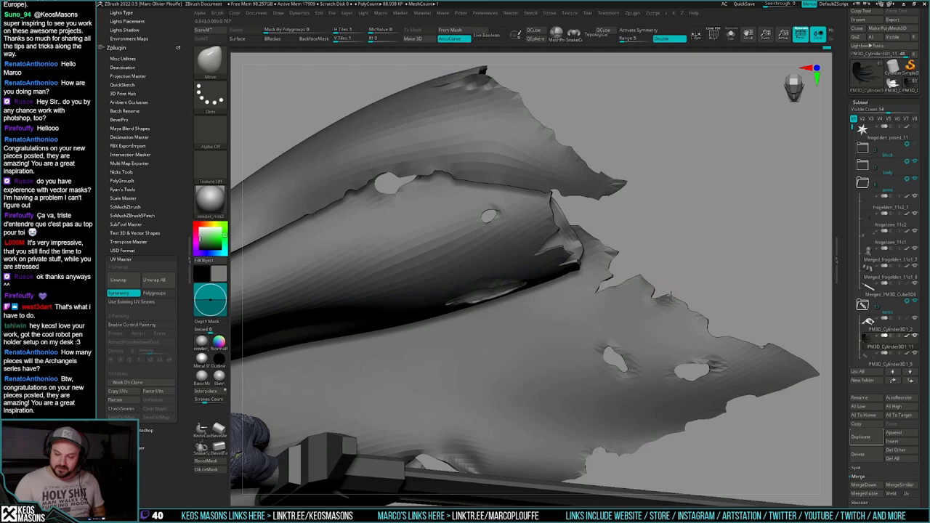
{"action": "right_click_drag", "start_coordinate": [670, 289], "coordinate": [676, 236]}
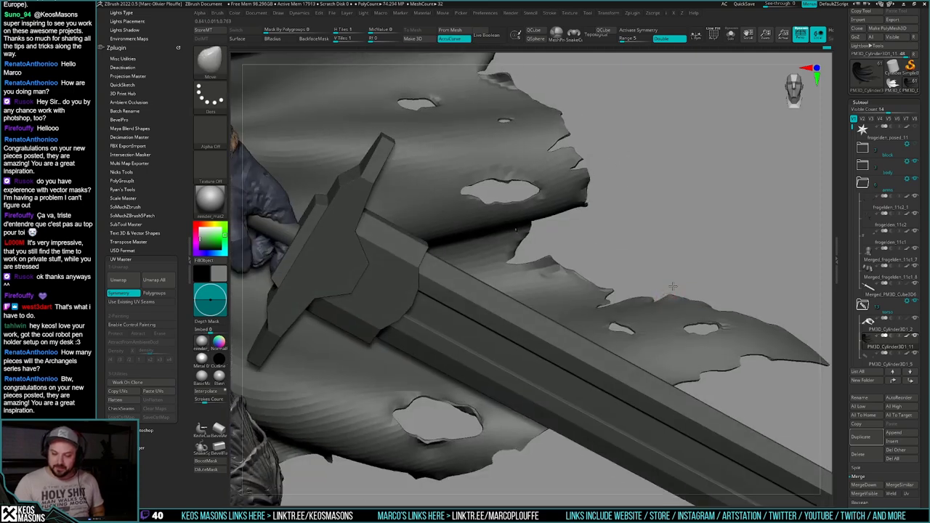
{"action": "left_click_drag", "start_coordinate": [671, 288], "coordinate": [648, 298]}
{"action": "mouse_move", "coordinate": [676, 255]}
{"action": "left_mouse_down"}
{"action": "mouse_move", "coordinate": [697, 249]}
{"action": "mouse_move", "coordinate": [677, 254]}
{"action": "left_mouse_up"}
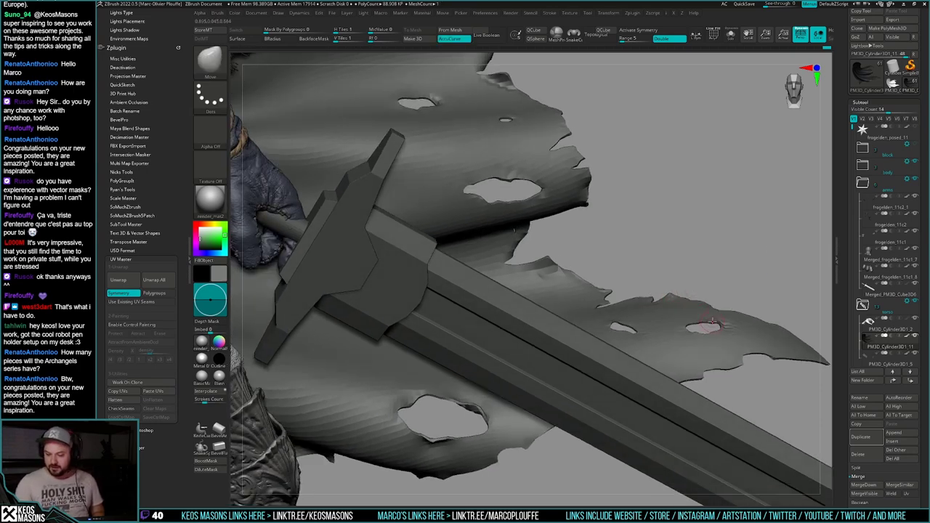
Step: Check the cape from the front and above, nudge the corner flap's lower edge with the Move brush, and view the figure from behind
{"action": "mouse_move", "coordinate": [719, 318]}
{"action": "right_mouse_down", "text": "ctrl"}
{"action": "mouse_move", "coordinate": [754, 321]}
{"action": "mouse_move", "coordinate": [736, 348]}
{"action": "right_mouse_up", "text": "ctrl"}
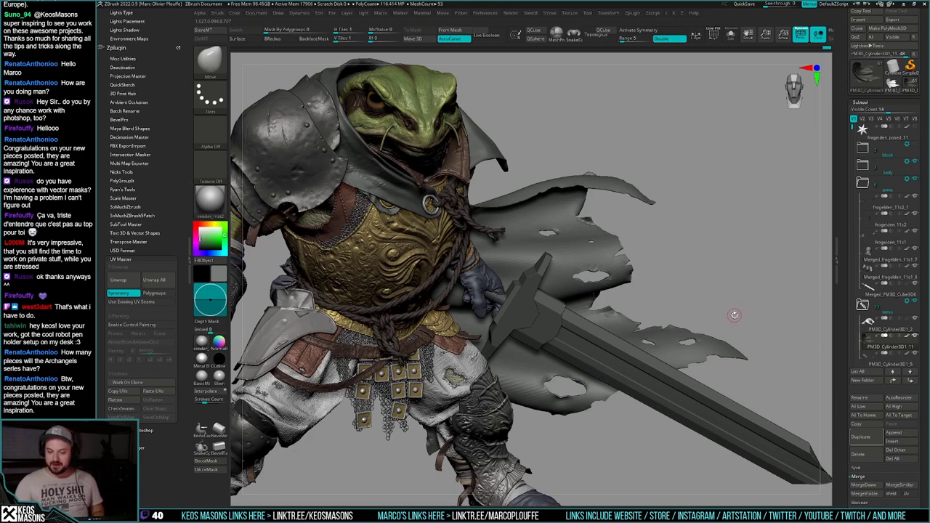
{"action": "left_click_drag", "start_coordinate": [732, 326], "coordinate": [727, 353], "text": "alt"}
{"action": "right_click_drag", "start_coordinate": [727, 352], "coordinate": [728, 479]}
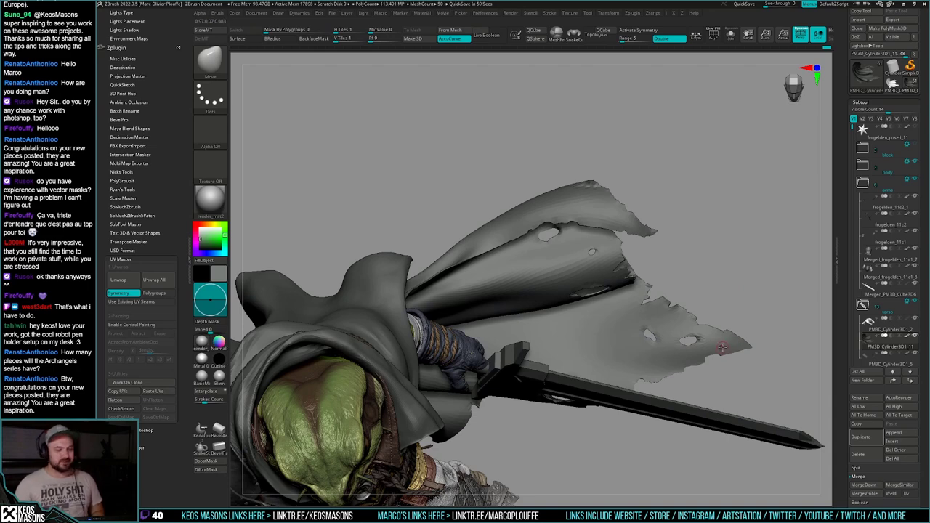
{"action": "right_click_drag", "start_coordinate": [709, 371], "coordinate": [710, 316]}
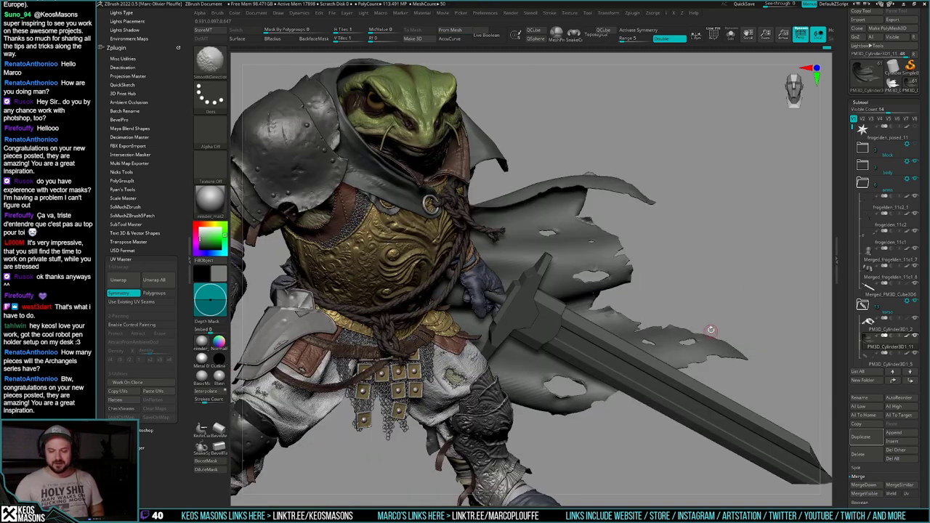
{"action": "left_click_drag", "start_coordinate": [700, 364], "coordinate": [703, 361]}
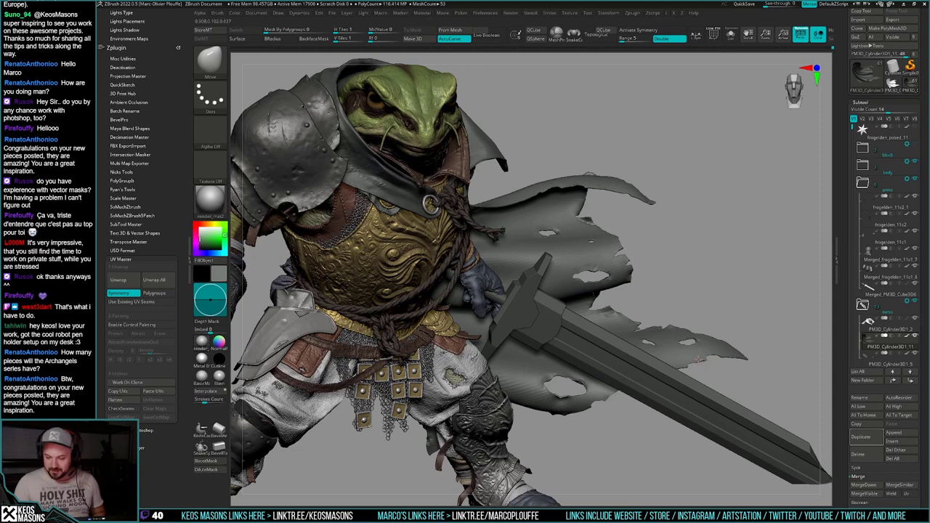
{"action": "right_click_drag", "start_coordinate": [714, 375], "coordinate": [801, 326], "text": "ctrl"}
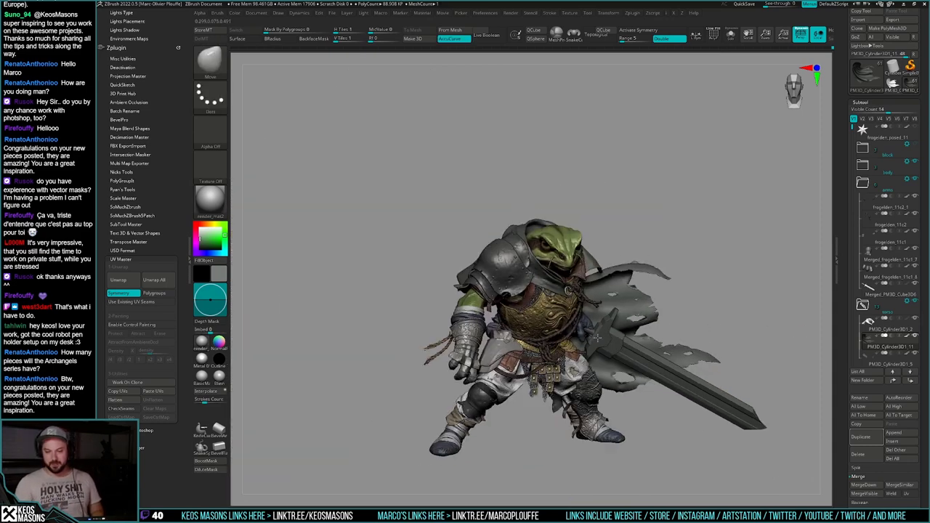
{"action": "right_click_drag", "start_coordinate": [598, 337], "coordinate": [632, 417]}
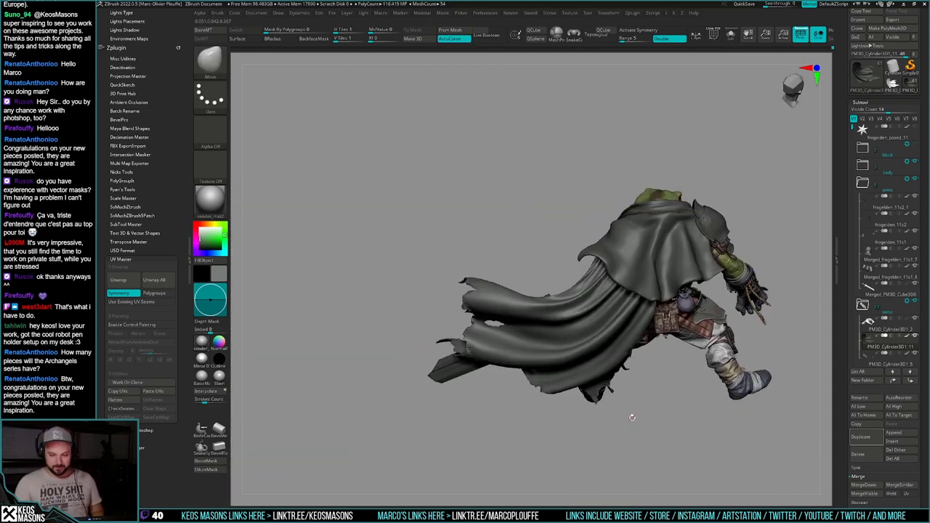
Step: Review the cape's silhouette on the full frog knight from behind and from the front
{"action": "left_click_drag", "start_coordinate": [637, 413], "coordinate": [665, 393]}
{"action": "right_click_drag", "start_coordinate": [665, 393], "coordinate": [647, 404]}
{"action": "right_click_drag", "start_coordinate": [643, 364], "coordinate": [644, 413], "text": "ctrl"}
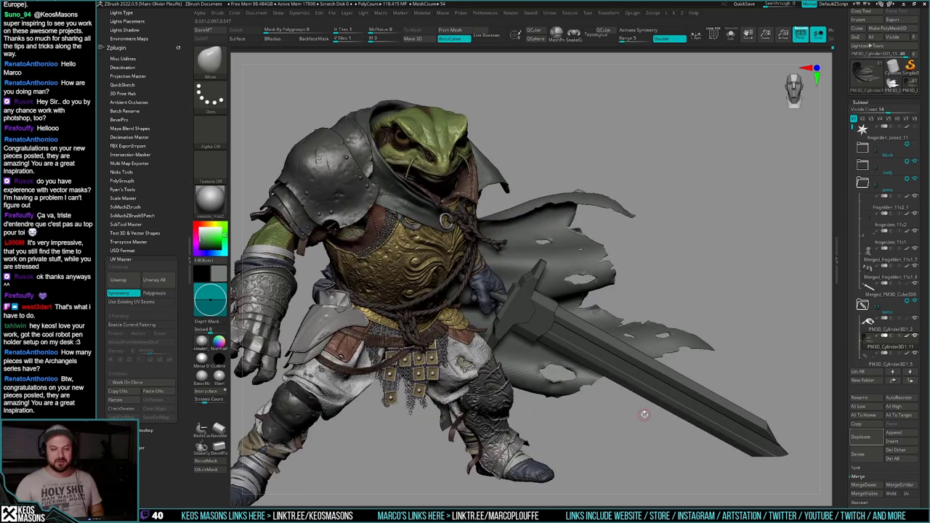
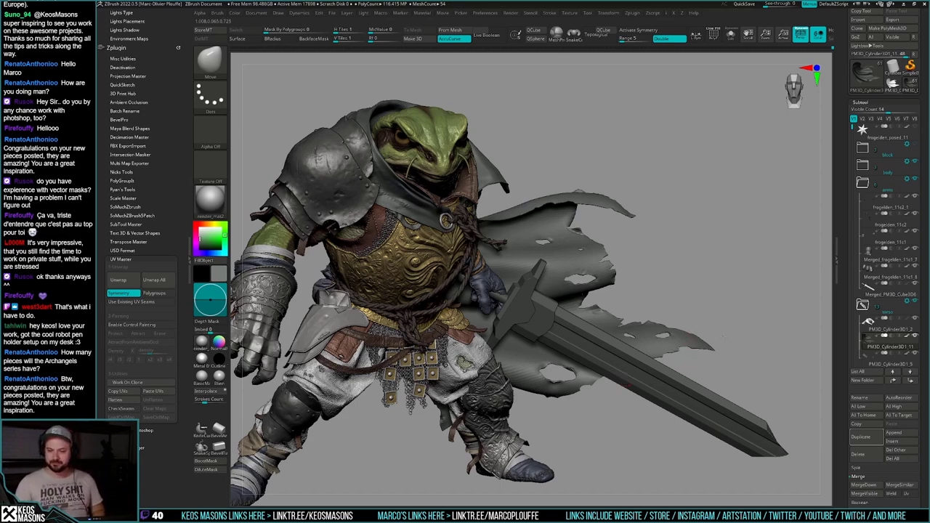
{"action": "left_click_drag", "start_coordinate": [723, 336], "coordinate": [468, 331]}
{"action": "left_click_drag", "start_coordinate": [803, 376], "coordinate": [637, 373], "text": "alt"}
{"action": "key", "text": "alt+s"}
{"action": "key", "text": "alt+s"}
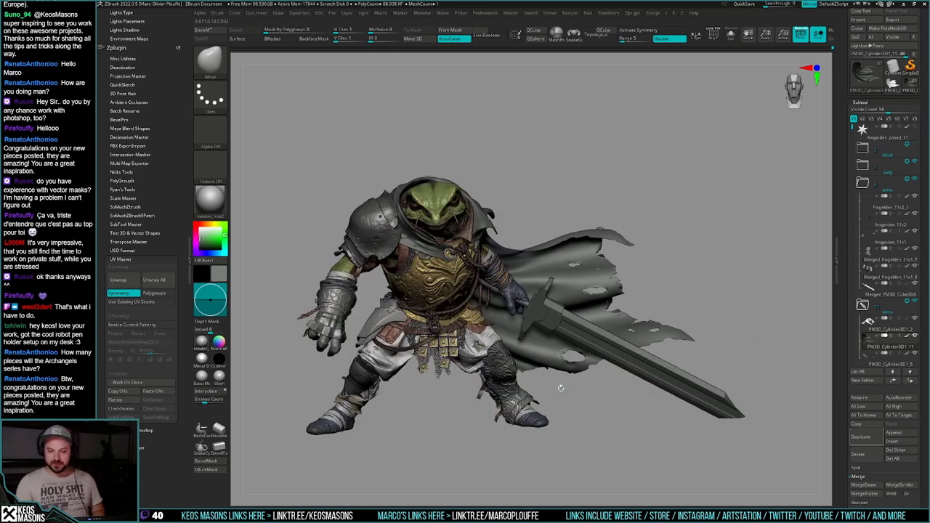
{"action": "right_click_drag", "start_coordinate": [717, 332], "coordinate": [715, 338], "text": "ctrl"}
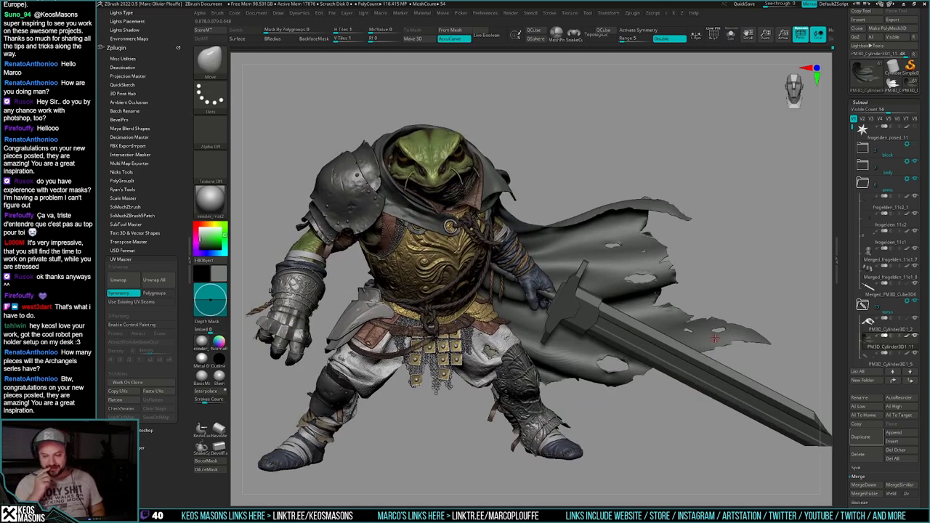
Step: Isolate the cape, examine its torn hem and holes up close, and compare it against the full figure
{"action": "key", "text": "alt+s"}
{"action": "left_click_drag", "start_coordinate": [759, 292], "coordinate": [725, 303], "text": "alt"}
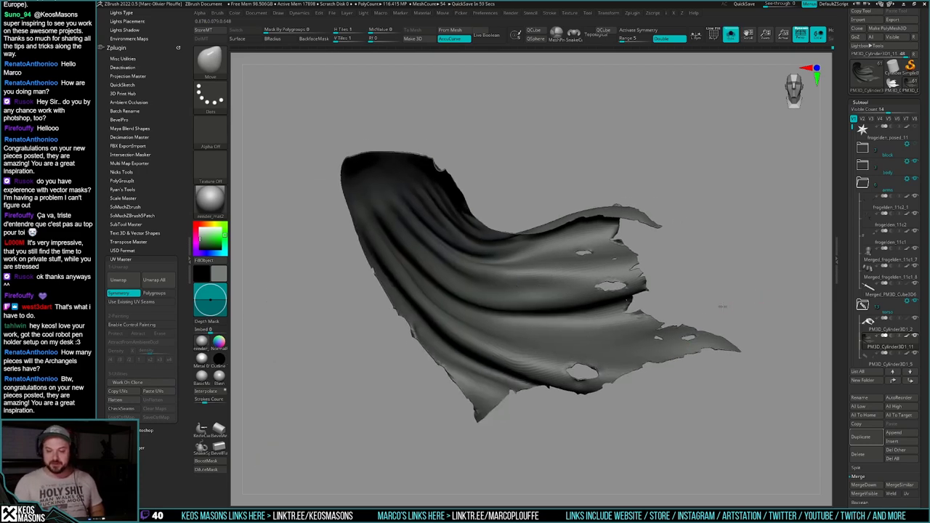
{"action": "key", "text": "g"}
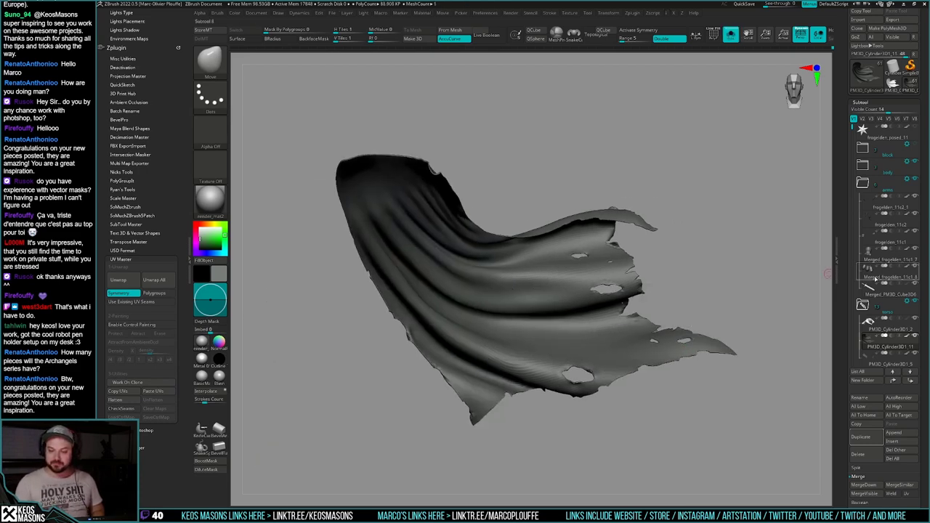
{"action": "key", "text": "shift+f"}
{"action": "left_click_drag", "start_coordinate": [727, 370], "coordinate": [679, 394], "text": "alt"}
{"action": "key", "text": "shift+f"}
{"action": "right_click_drag", "start_coordinate": [621, 411], "coordinate": [616, 450]}
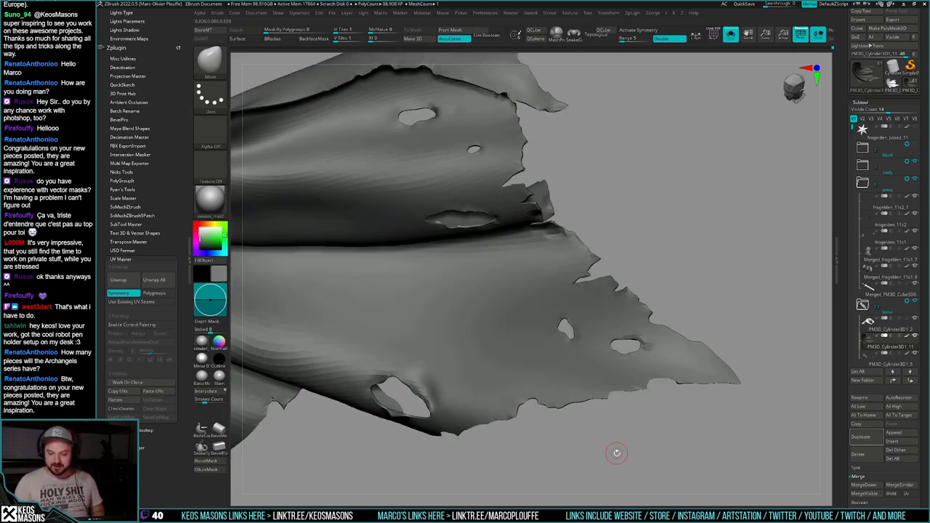
{"action": "mouse_move", "coordinate": [639, 348]}
{"action": "right_mouse_down", "text": "alt"}
{"action": "mouse_move", "coordinate": [650, 383]}
{"action": "mouse_move", "coordinate": [642, 422]}
{"action": "mouse_move", "coordinate": [641, 378]}
{"action": "right_mouse_up", "text": "alt"}
{"action": "right_click_drag", "start_coordinate": [641, 414], "coordinate": [642, 368]}
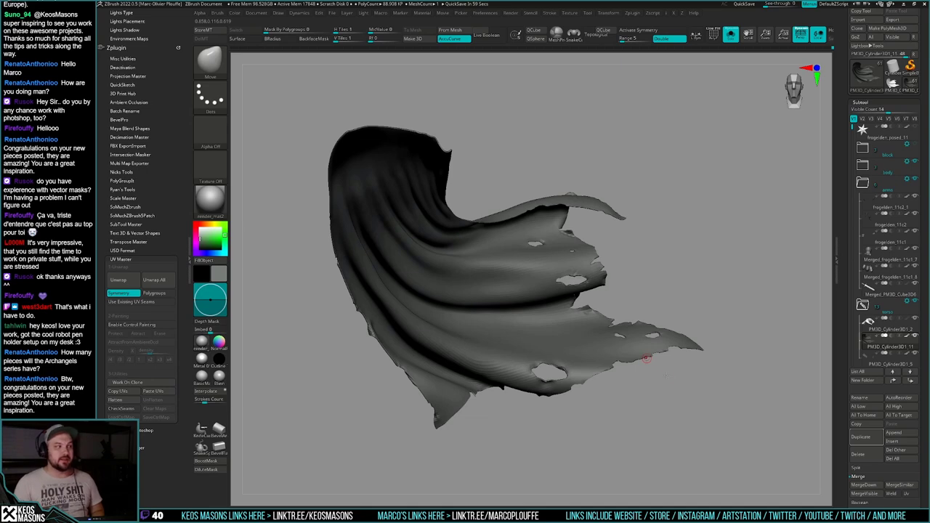
{"action": "left_click", "coordinate": [664, 379]}
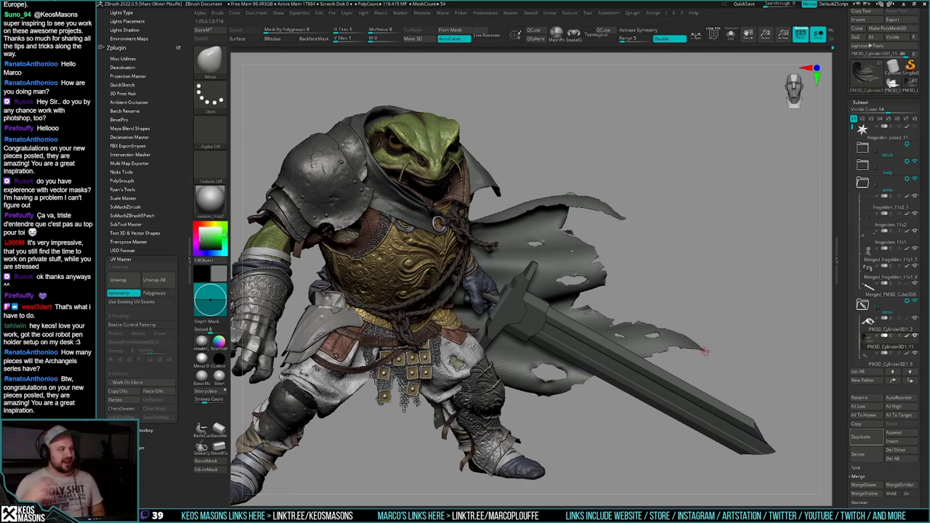
{"action": "key", "text": "alt+s"}
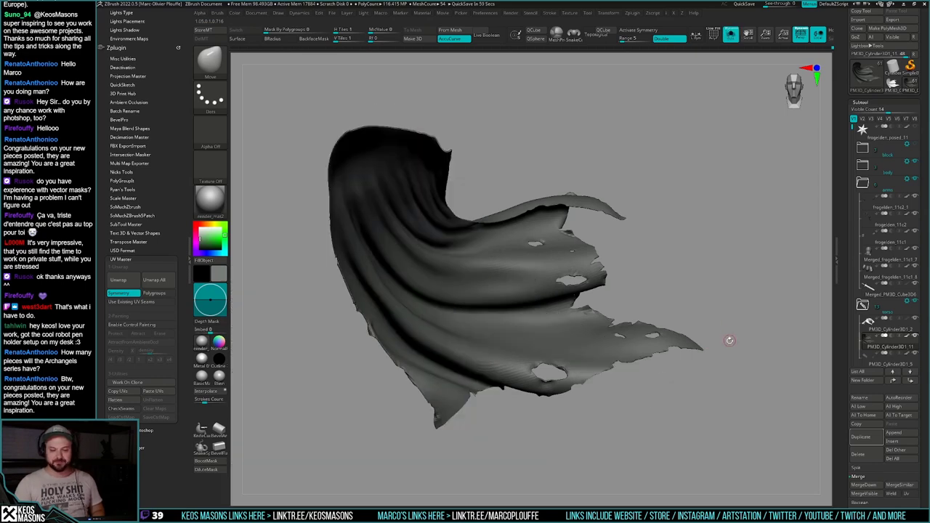
Step: Save the tool over the existing frogelden_posed_11.ztl file
{"action": "key", "text": "ctrl+shift+t"}
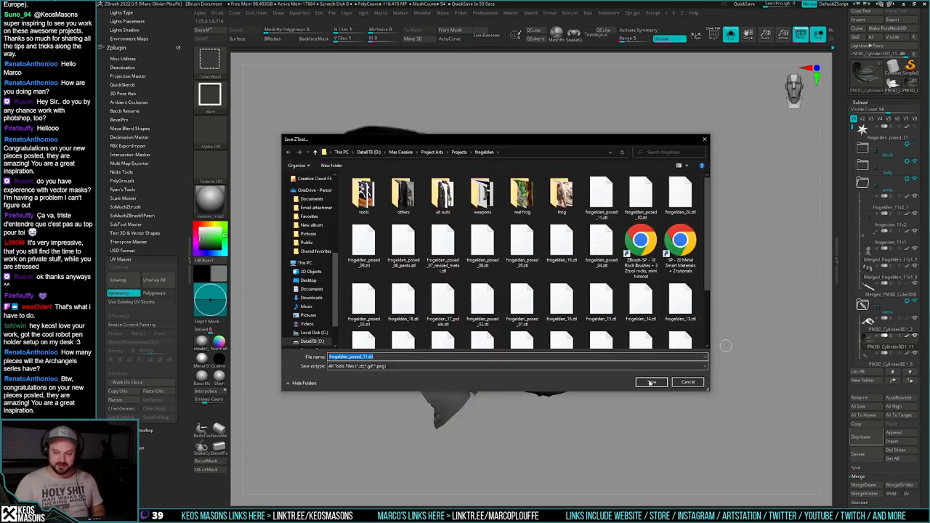
{"action": "left_click", "coordinate": [650, 382]}
{"action": "left_click", "coordinate": [488, 262]}
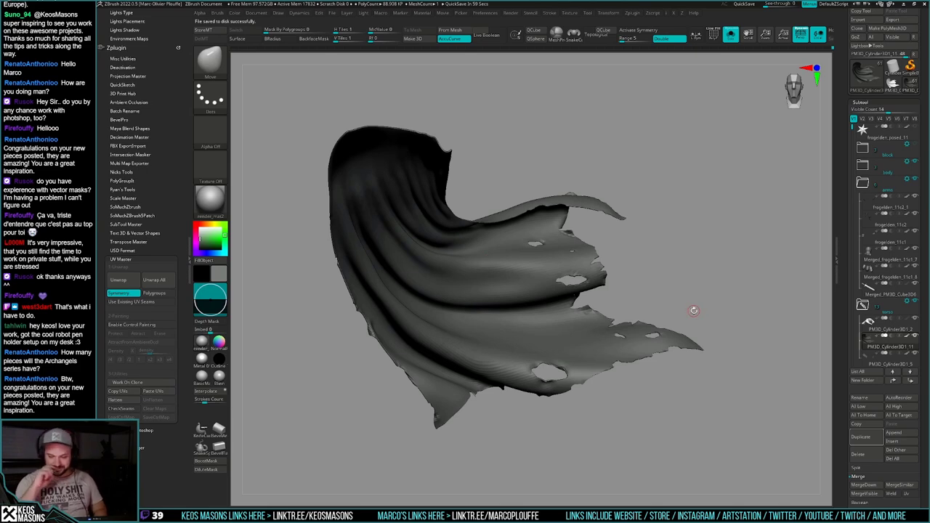
Step: Try subdividing the cape twice and inspect its hole edges and polygroups with the wireframe shown
{"action": "right_click_drag", "start_coordinate": [691, 349], "coordinate": [660, 339], "text": "ctrl"}
{"action": "key", "text": "shift+f"}
{"action": "key", "text": "shift+f"}
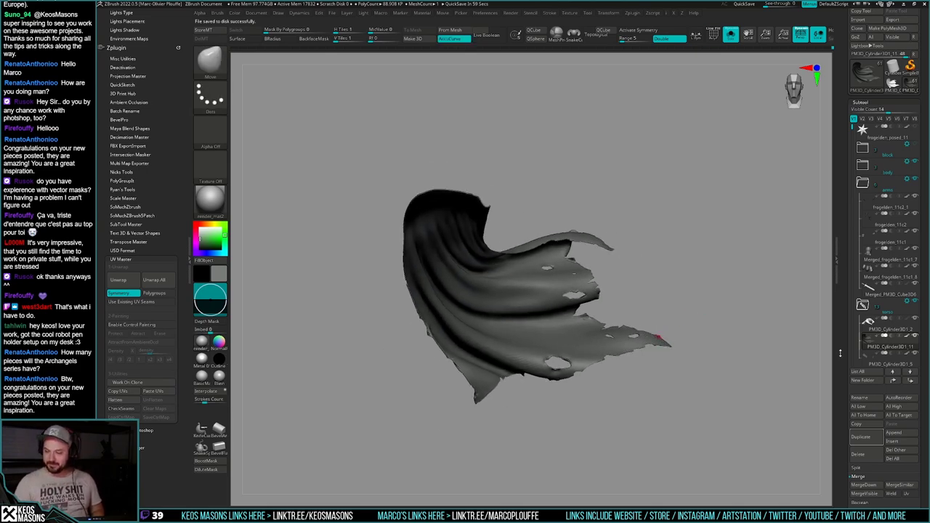
{"action": "left_click_drag", "start_coordinate": [843, 353], "coordinate": [843, 321]}
{"action": "mouse_move", "coordinate": [646, 342]}
{"action": "right_mouse_down", "text": "ctrl"}
{"action": "mouse_move", "coordinate": [652, 453]}
{"action": "mouse_move", "coordinate": [641, 414]}
{"action": "mouse_move", "coordinate": [631, 452]}
{"action": "right_mouse_up", "text": "ctrl"}
{"action": "right_click_drag", "start_coordinate": [630, 452], "coordinate": [620, 405]}
{"action": "key", "text": "ctrl+d"}
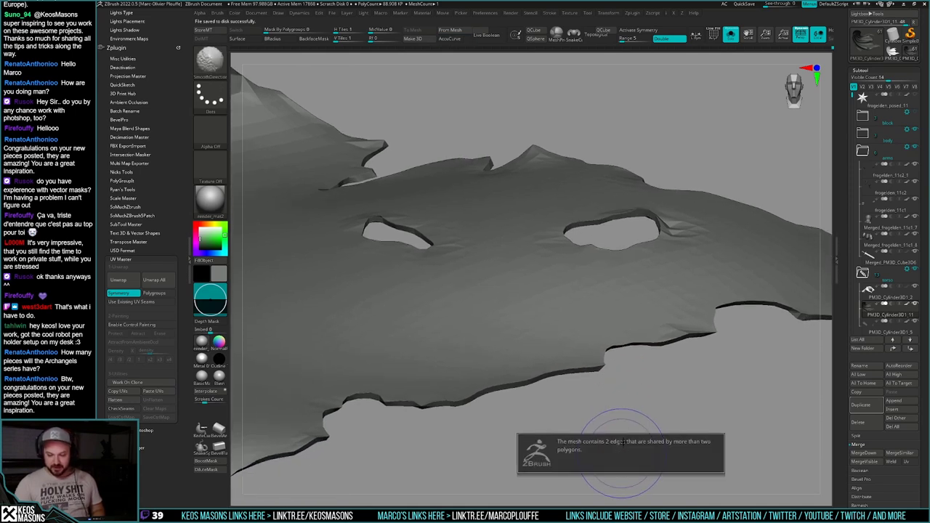
{"action": "key", "text": "ctrl+d"}
{"action": "mouse_move", "coordinate": [629, 419]}
{"action": "right_mouse_down"}
{"action": "mouse_move", "coordinate": [609, 422]}
{"action": "mouse_move", "coordinate": [636, 396]}
{"action": "right_mouse_up"}
{"action": "key", "text": "shift+f"}
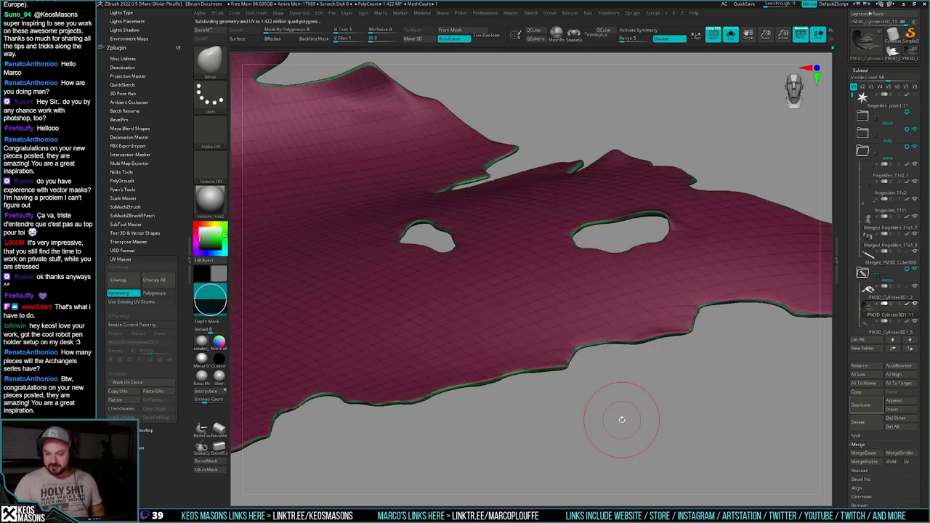
{"action": "key", "text": "shift+d"}
{"action": "key", "text": "shift+f"}
Step: Try creasing the cape's polygroup borders and subdividing twice, checking the torn hem edges
{"action": "key", "text": "g"}
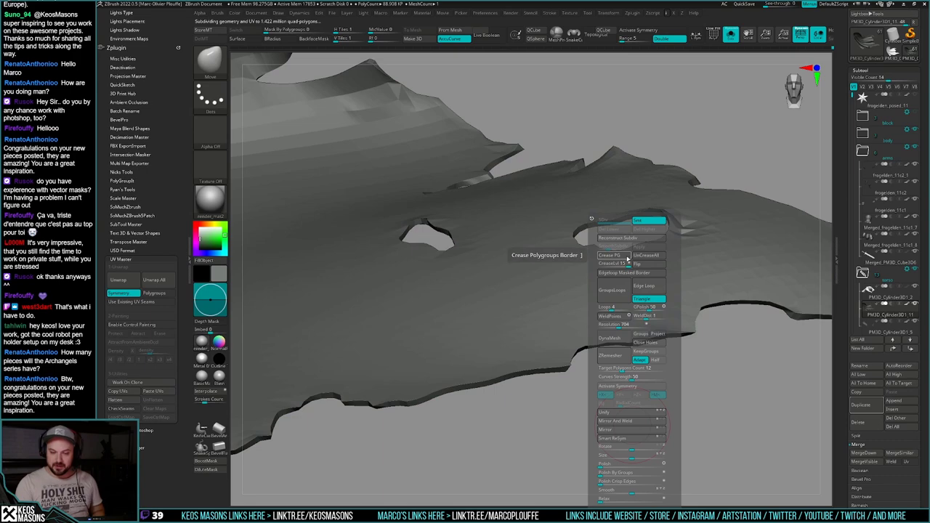
{"action": "key", "text": "shift+f"}
{"action": "key", "text": "shift+f"}
{"action": "key", "text": "g"}
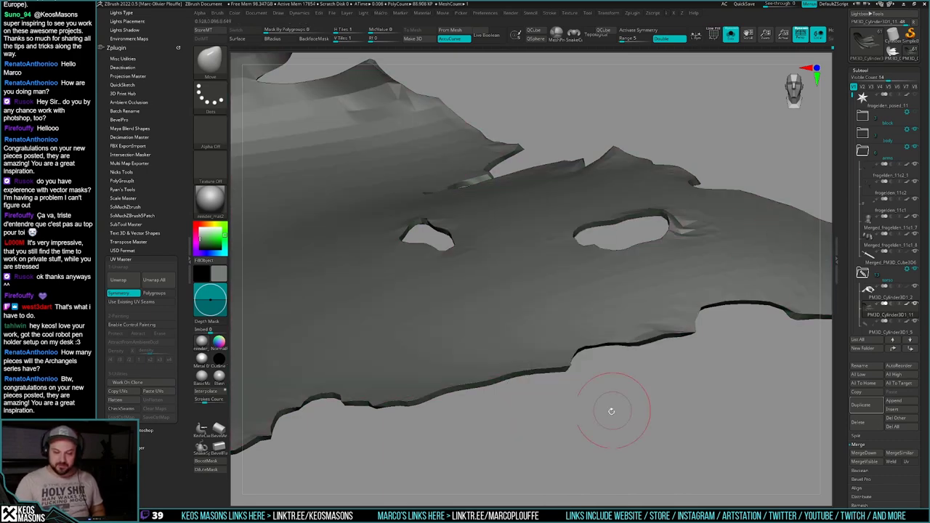
{"action": "key", "text": "ctrl+d"}
{"action": "key", "text": "ctrl+d"}
{"action": "mouse_move", "coordinate": [593, 430]}
{"action": "right_mouse_down", "text": "ctrl"}
{"action": "mouse_move", "coordinate": [621, 411]}
{"action": "mouse_move", "coordinate": [596, 411]}
{"action": "mouse_move", "coordinate": [605, 383]}
{"action": "right_mouse_up", "text": "ctrl"}
{"action": "right_click_drag", "start_coordinate": [646, 292], "coordinate": [617, 400], "text": "ctrl"}
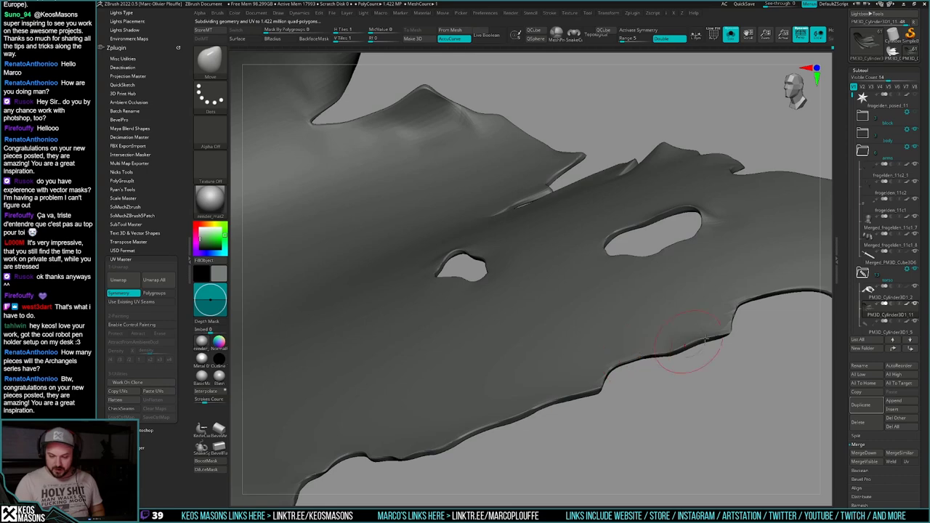
{"action": "right_click_drag", "start_coordinate": [708, 368], "coordinate": [636, 402], "text": "ctrl"}
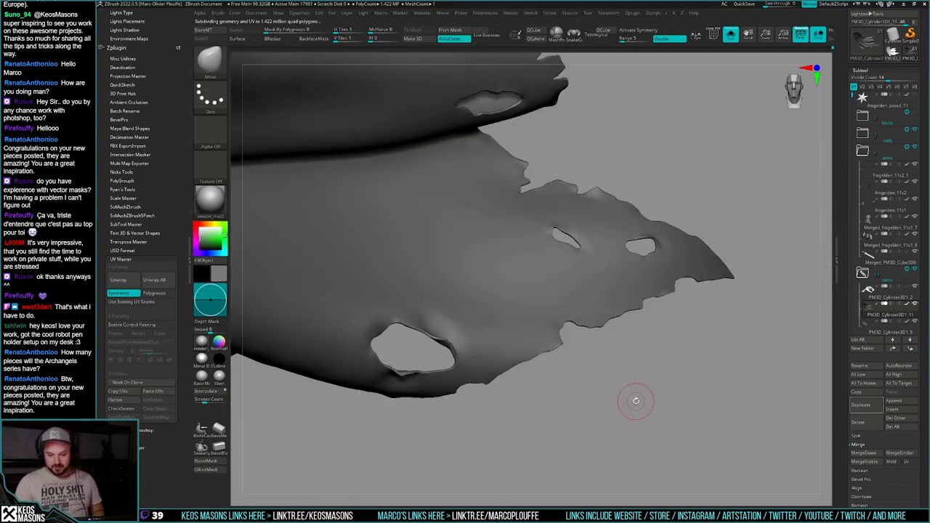
{"action": "left_click_drag", "start_coordinate": [636, 400], "coordinate": [612, 391]}
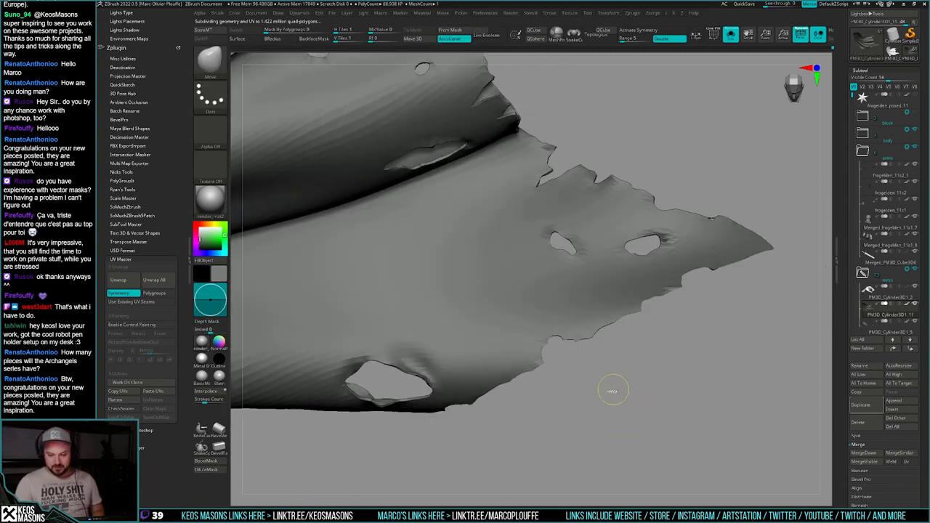
Step: Regroup the cape's polygons by their normals using the maximum angle tolerance
{"action": "right_click_drag", "start_coordinate": [612, 391], "coordinate": [602, 436], "text": "ctrl"}
{"action": "key", "text": "shift+f"}
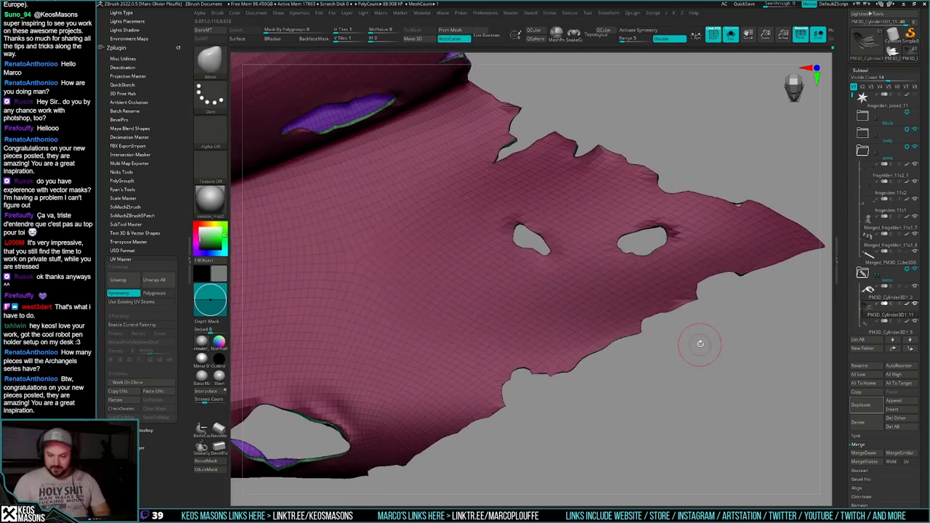
{"action": "right_click_drag", "start_coordinate": [700, 381], "coordinate": [698, 320]}
{"action": "left_click_drag", "start_coordinate": [539, 308], "coordinate": [626, 375]}
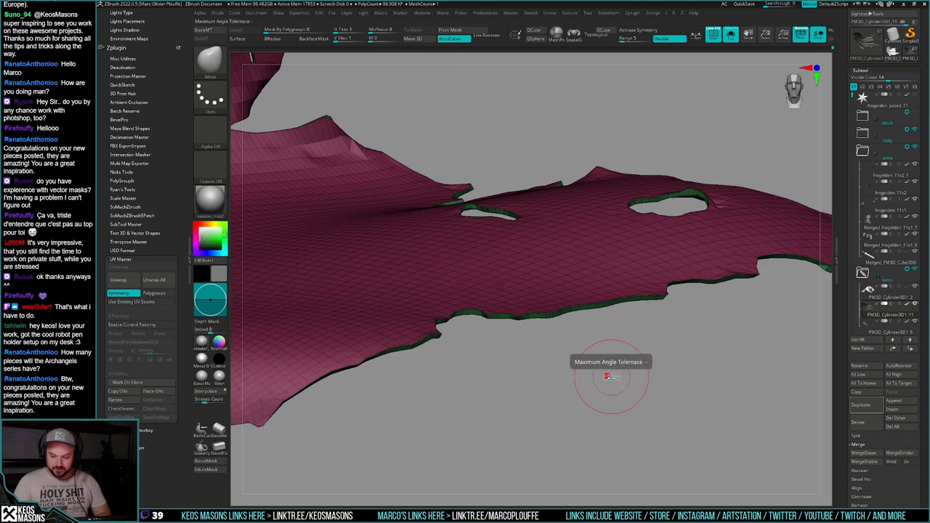
{"action": "key", "text": "Return"}
{"action": "key", "text": "ctrl+w"}
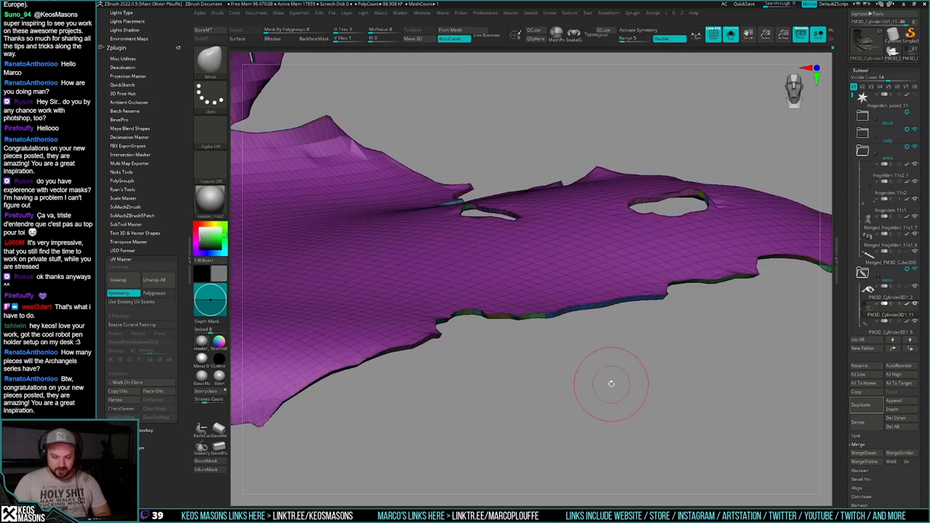
Step: Hide the wireframe, subdivide the regrouped cape twice and check its smoothed holes and hem
{"action": "key", "text": "shift+f"}
{"action": "left_click_drag", "start_coordinate": [598, 382], "coordinate": [598, 420]}
{"action": "key", "text": "ctrl+d"}
{"action": "key", "text": "ctrl+d"}
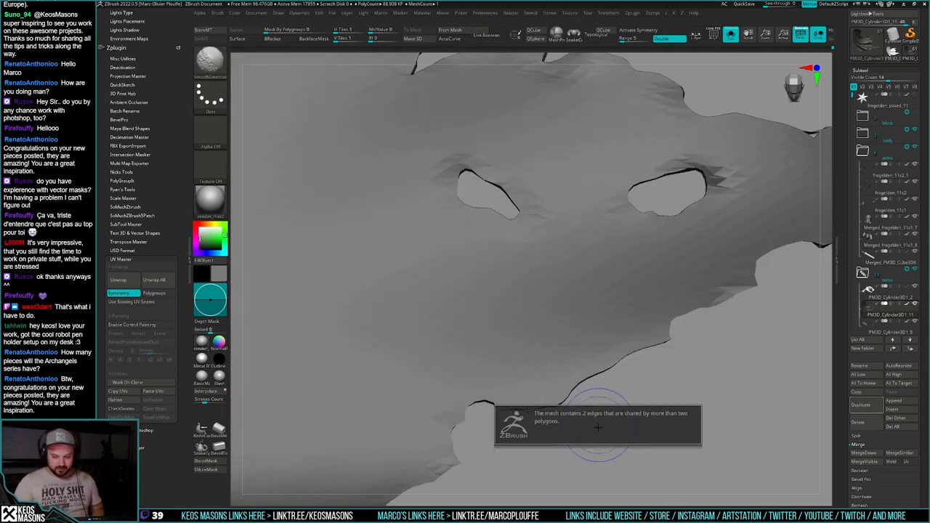
{"action": "mouse_move", "coordinate": [599, 436]}
{"action": "right_mouse_down", "text": "ctrl"}
{"action": "mouse_move", "coordinate": [591, 409]}
{"action": "mouse_move", "coordinate": [590, 435]}
{"action": "right_mouse_up", "text": "ctrl"}
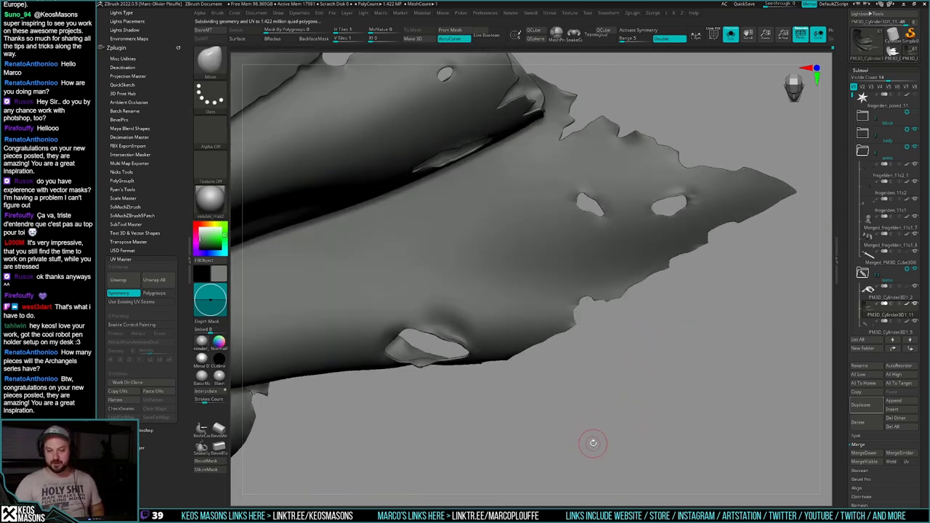
{"action": "left_click_drag", "start_coordinate": [590, 421], "coordinate": [595, 340]}
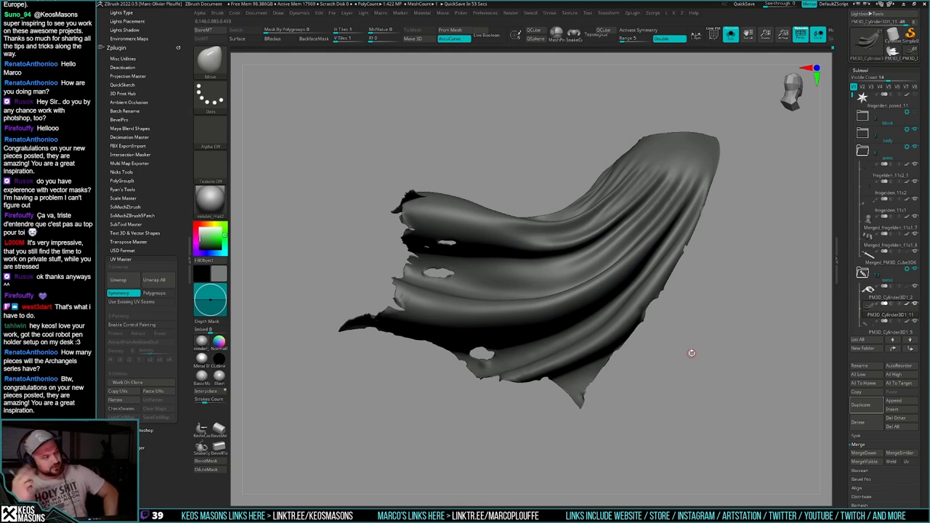
Step: Apply the cape's smooth subdivisions to the mesh and check the torn hem from both sides
{"action": "left_click_drag", "start_coordinate": [702, 356], "coordinate": [731, 354]}
{"action": "key", "text": "space"}
{"action": "key", "text": "shift+f"}
{"action": "key", "text": "shift+f"}
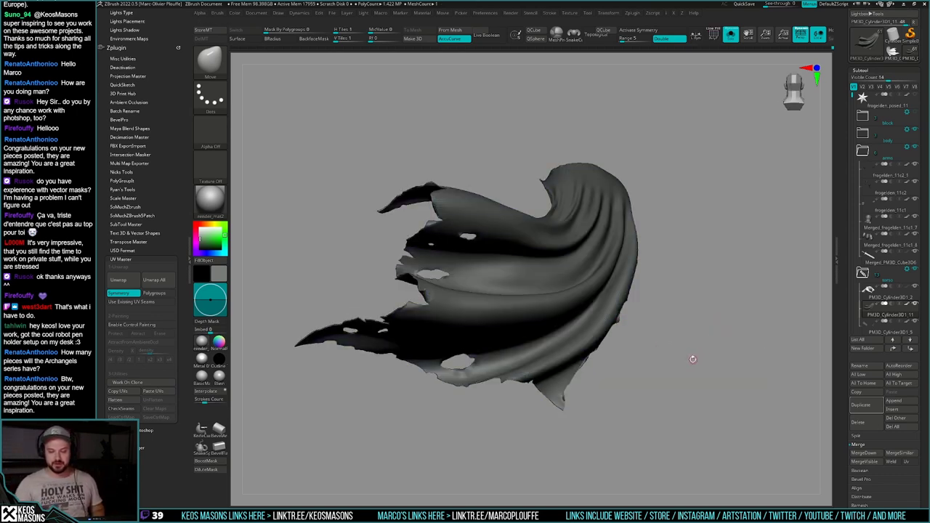
{"action": "key", "text": "f"}
{"action": "key", "text": "space"}
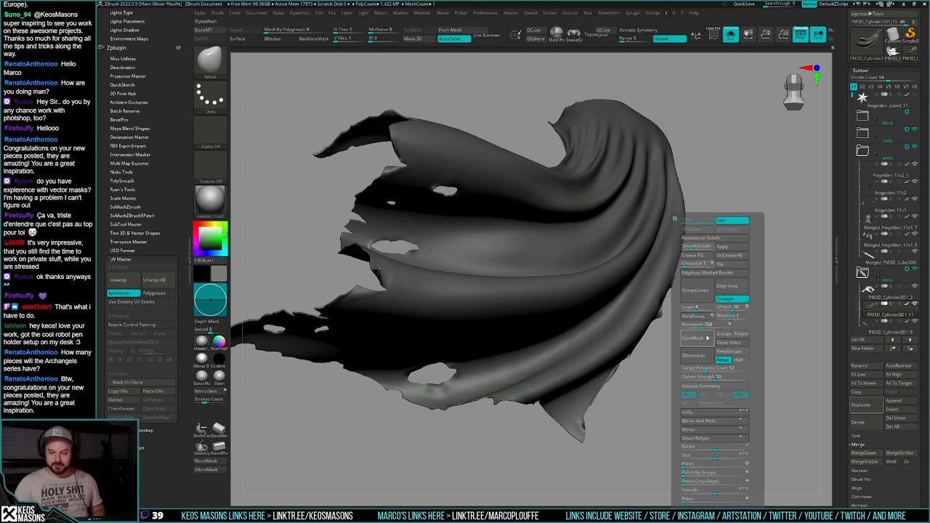
{"action": "left_click", "coordinate": [733, 248]}
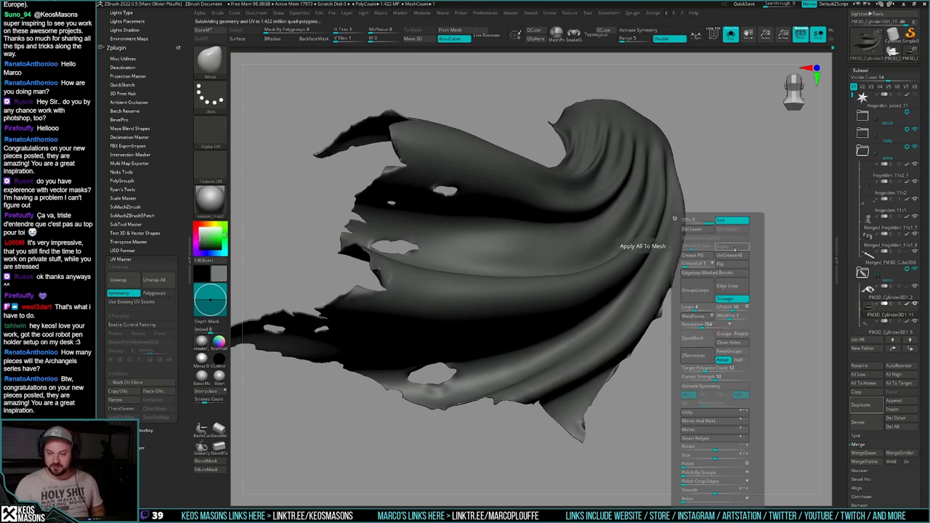
{"action": "mouse_move", "coordinate": [523, 410]}
{"action": "left_mouse_down"}
{"action": "mouse_move", "coordinate": [654, 357]}
{"action": "mouse_move", "coordinate": [645, 363]}
{"action": "left_mouse_up"}
{"action": "key", "text": "shift+f"}
{"action": "key", "text": "shift+f"}
{"action": "left_click_drag", "start_coordinate": [664, 398], "coordinate": [647, 385]}
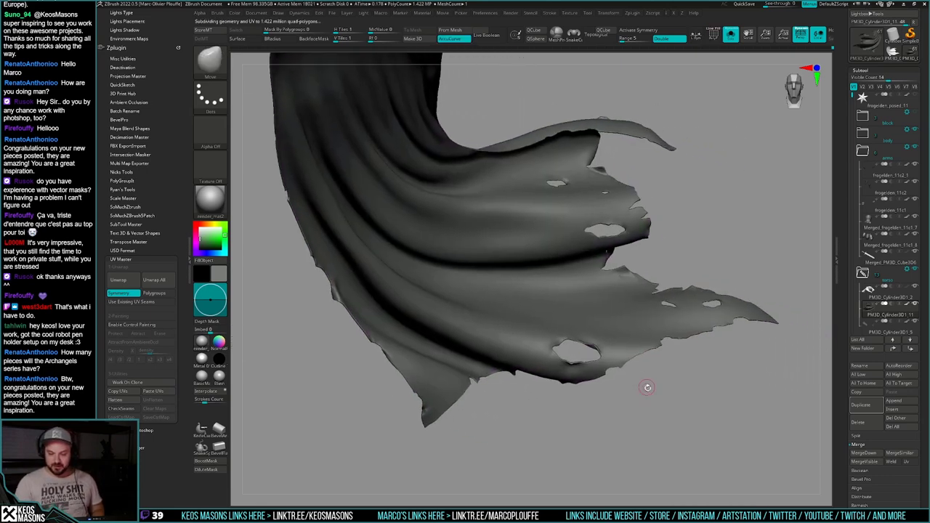
Step: Choose another sculpting brush and adjust the torn hem edge at the notch beside the large hole, using a lasso mask and Move
{"action": "key", "text": "space"}
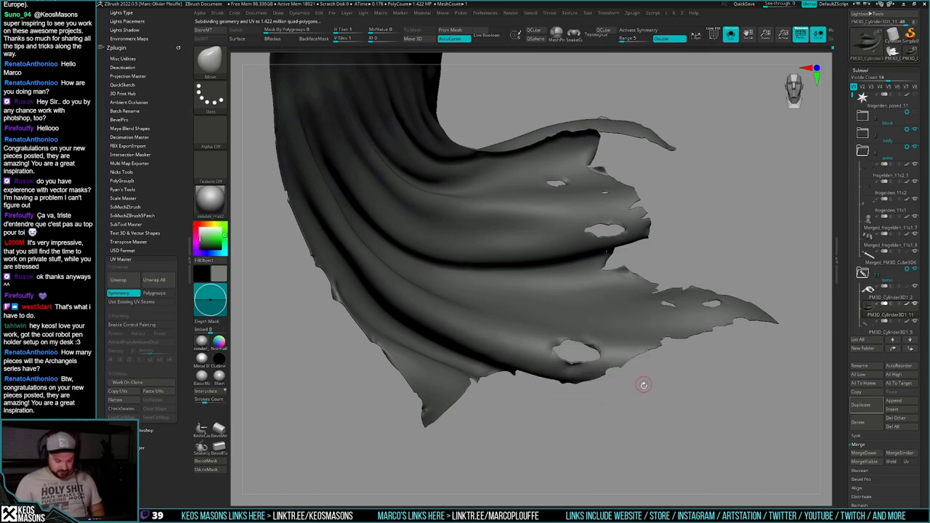
{"action": "key", "text": "b"}
{"action": "left_click", "coordinate": [898, 476]}
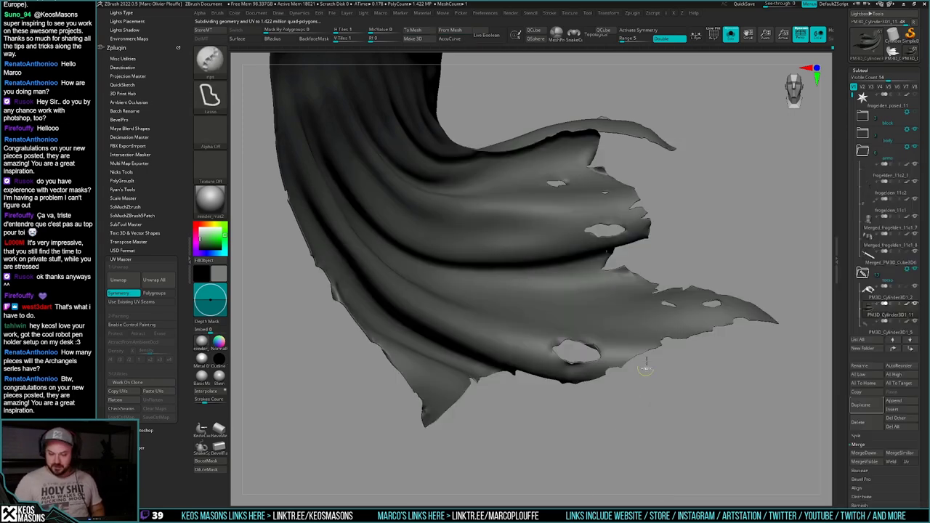
{"action": "right_click_drag", "start_coordinate": [646, 369], "coordinate": [664, 431], "text": "ctrl"}
{"action": "mouse_move", "coordinate": [664, 432]}
{"action": "left_mouse_down"}
{"action": "mouse_move", "coordinate": [641, 378]}
{"action": "mouse_move", "coordinate": [657, 348]}
{"action": "mouse_move", "coordinate": [618, 382]}
{"action": "mouse_move", "coordinate": [634, 331]}
{"action": "mouse_move", "coordinate": [643, 363]}
{"action": "mouse_move", "coordinate": [675, 349]}
{"action": "mouse_move", "coordinate": [645, 388]}
{"action": "left_mouse_up"}
{"action": "key", "text": "space"}
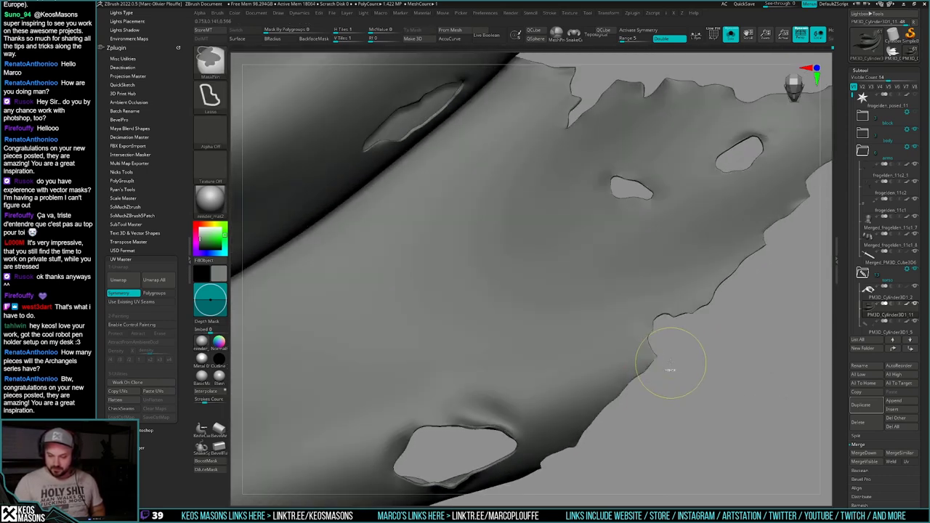
{"action": "left_click_drag", "start_coordinate": [612, 421], "coordinate": [686, 397], "text": "ctrl"}
{"action": "left_click", "coordinate": [648, 356], "text": "ctrl"}
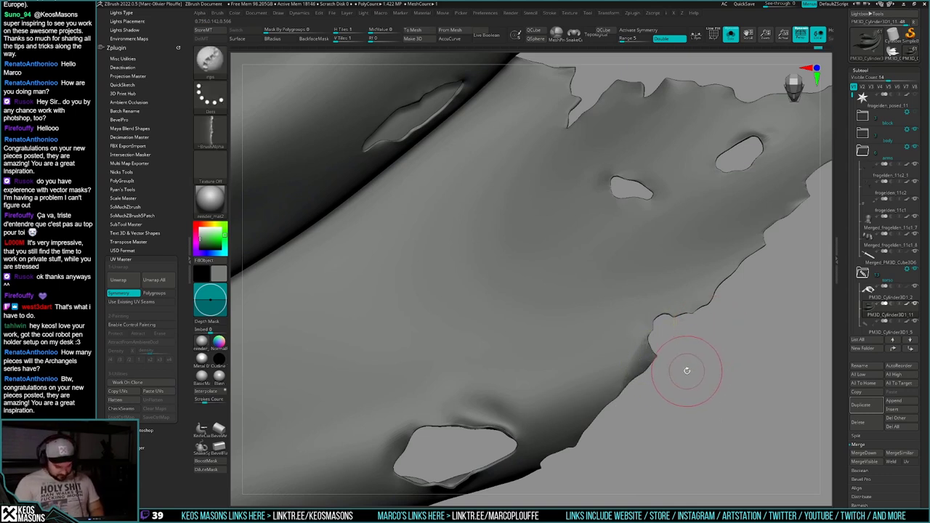
{"action": "key", "text": "w"}
{"action": "mouse_move", "coordinate": [651, 338]}
{"action": "left_mouse_down"}
{"action": "mouse_move", "coordinate": [629, 389]}
{"action": "mouse_move", "coordinate": [637, 361]}
{"action": "mouse_move", "coordinate": [689, 311]}
{"action": "mouse_move", "coordinate": [648, 363]}
{"action": "mouse_move", "coordinate": [657, 352]}
{"action": "mouse_move", "coordinate": [650, 343]}
{"action": "left_mouse_up"}
{"action": "left_click", "coordinate": [680, 356], "text": "ctrl"}
{"action": "key", "text": "q"}
Step: Rework the torn hem edge at the notch beside the large hole with another brush and smooth the surface near it
{"action": "key", "text": "space"}
{"action": "left_click", "coordinate": [641, 286]}
{"action": "key", "text": "space"}
{"action": "right_click_drag", "start_coordinate": [653, 342], "coordinate": [650, 316]}
{"action": "key", "text": "space"}
{"action": "mouse_move", "coordinate": [648, 315]}
{"action": "left_mouse_down"}
{"action": "mouse_move", "coordinate": [641, 306]}
{"action": "mouse_move", "coordinate": [631, 313]}
{"action": "left_mouse_up"}
{"action": "key", "text": "space"}
{"action": "mouse_move", "coordinate": [624, 318]}
{"action": "right_mouse_down"}
{"action": "mouse_move", "coordinate": [604, 414]}
{"action": "mouse_move", "coordinate": [606, 350]}
{"action": "right_mouse_up"}
{"action": "left_click_drag", "start_coordinate": [575, 278], "coordinate": [579, 270], "text": "shift"}
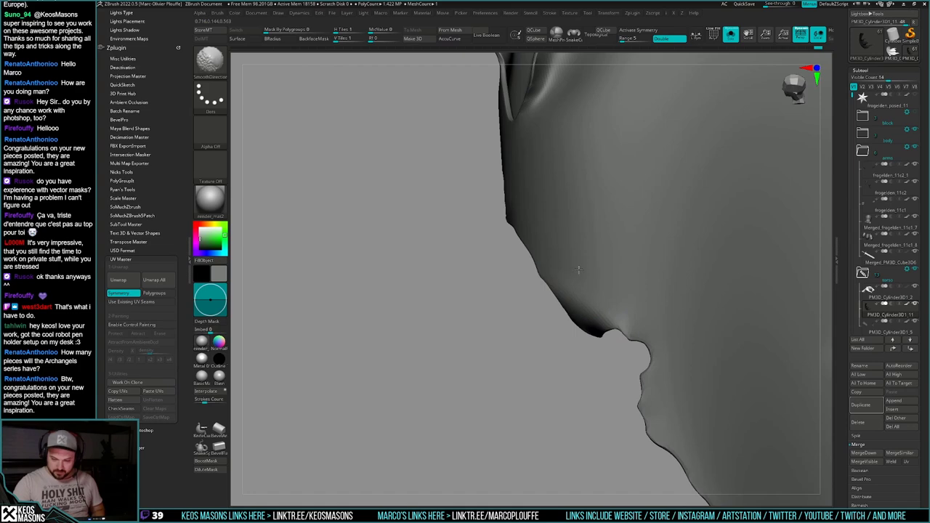
Step: Choose the Standard brush, adjust its intensity and sculpt the hem edge just below the notch beside the large hole
{"action": "mouse_move", "coordinate": [604, 310]}
{"action": "right_mouse_down"}
{"action": "mouse_move", "coordinate": [806, 190]}
{"action": "mouse_move", "coordinate": [670, 308]}
{"action": "mouse_move", "coordinate": [664, 413]}
{"action": "mouse_move", "coordinate": [675, 394]}
{"action": "right_mouse_up"}
{"action": "key", "text": "space"}
{"action": "left_click", "coordinate": [647, 267]}
{"action": "right_click_drag", "start_coordinate": [714, 231], "coordinate": [690, 330]}
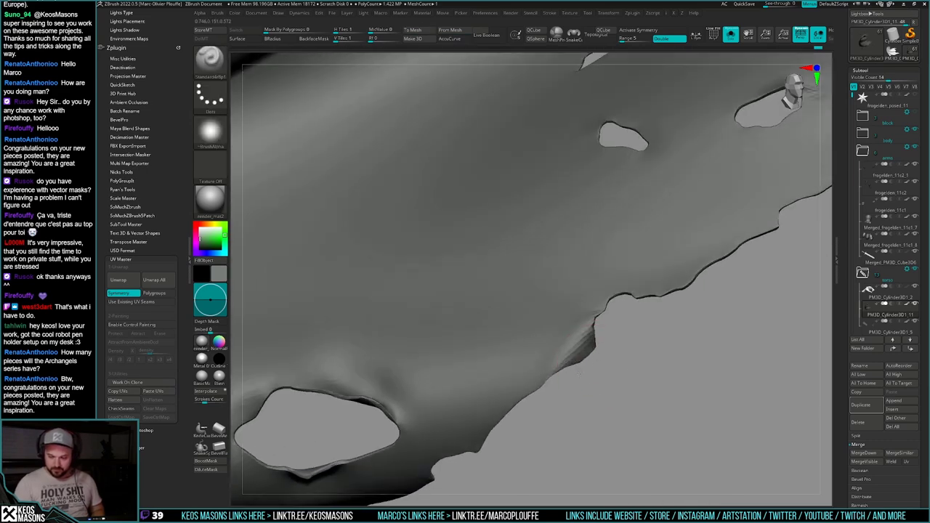
{"action": "right_click_drag", "start_coordinate": [602, 332], "coordinate": [639, 332]}
{"action": "key", "text": "space"}
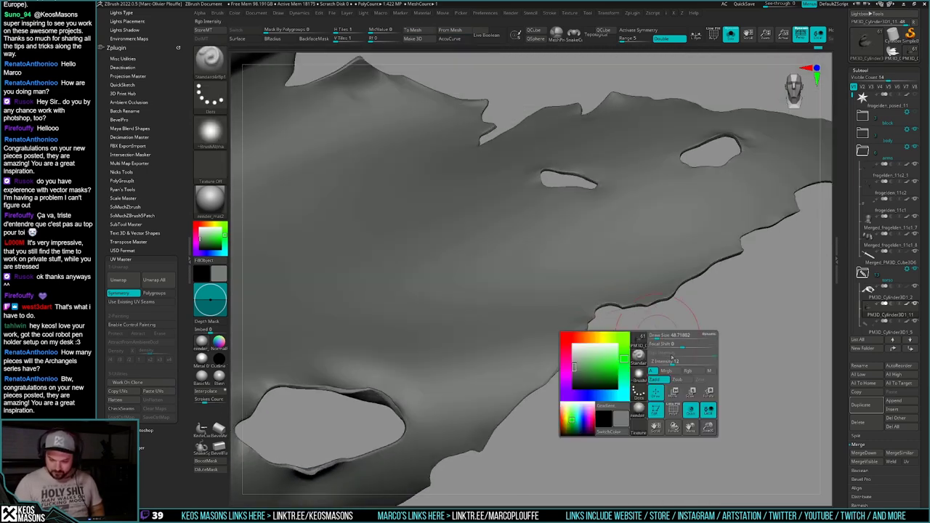
{"action": "left_click", "coordinate": [670, 367]}
{"action": "right_click_drag", "start_coordinate": [665, 375], "coordinate": [603, 316]}
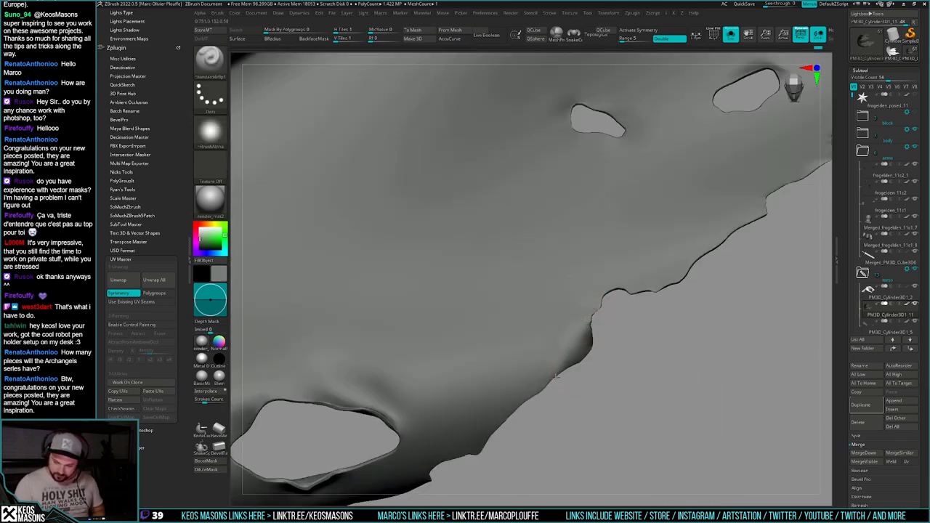
{"action": "left_click_drag", "start_coordinate": [597, 311], "coordinate": [577, 355]}
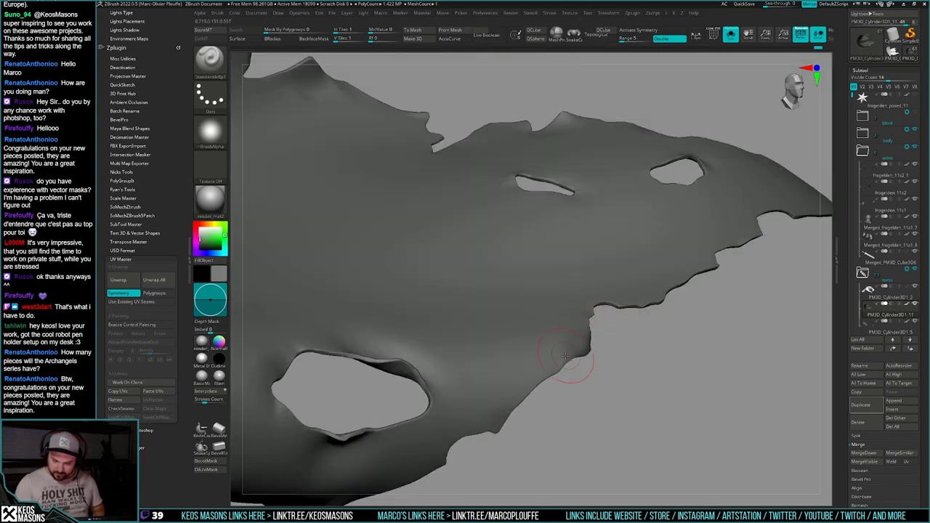
Step: Lasso-mask the small ragged flap beside the slit in the hem, invert the mask and reposition the flap with Move
{"action": "mouse_move", "coordinate": [590, 352]}
{"action": "right_mouse_down", "text": "ctrl"}
{"action": "mouse_move", "coordinate": [658, 363]}
{"action": "mouse_move", "coordinate": [689, 380]}
{"action": "mouse_move", "coordinate": [685, 409]}
{"action": "mouse_move", "coordinate": [666, 418]}
{"action": "mouse_move", "coordinate": [592, 385]}
{"action": "mouse_move", "coordinate": [705, 375]}
{"action": "right_mouse_up", "text": "ctrl"}
{"action": "left_click_drag", "start_coordinate": [705, 376], "coordinate": [716, 375]}
{"action": "left_click_drag", "start_coordinate": [688, 405], "coordinate": [698, 311]}
{"action": "mouse_move", "coordinate": [673, 349]}
{"action": "right_mouse_down"}
{"action": "mouse_move", "coordinate": [716, 336]}
{"action": "mouse_move", "coordinate": [692, 241]}
{"action": "mouse_move", "coordinate": [712, 339]}
{"action": "right_mouse_up"}
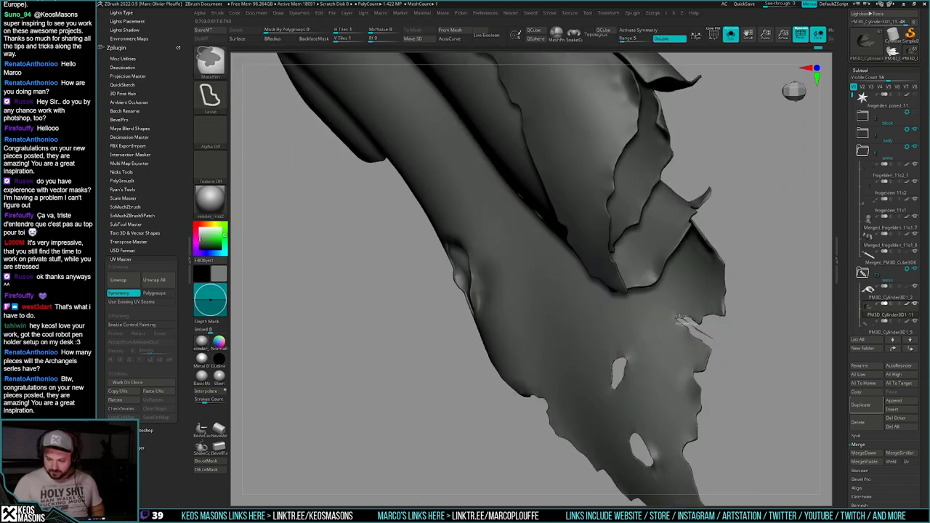
{"action": "left_click_drag", "start_coordinate": [696, 372], "coordinate": [735, 370], "text": "ctrl"}
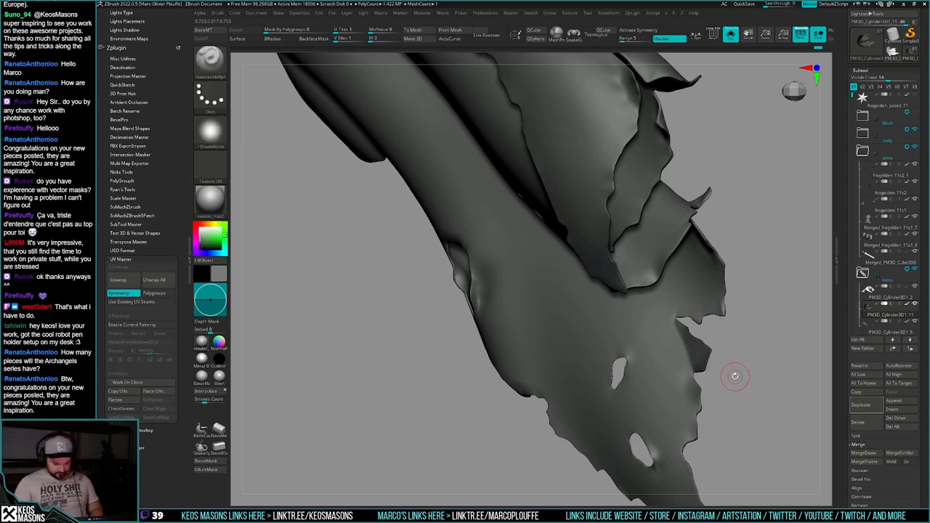
{"action": "key", "text": "ctrl"}
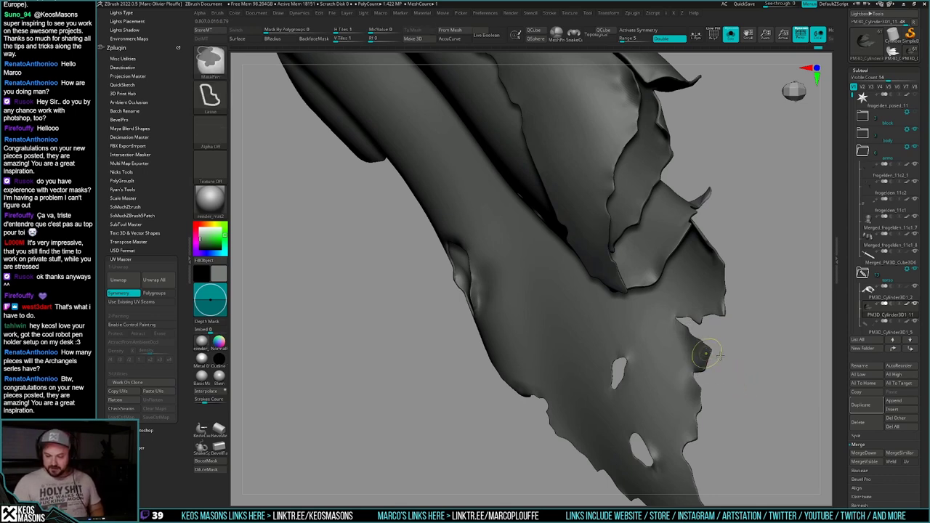
{"action": "left_click", "coordinate": [737, 364], "text": "ctrl"}
{"action": "key", "text": "w"}
{"action": "left_click_drag", "start_coordinate": [681, 329], "coordinate": [690, 335]}
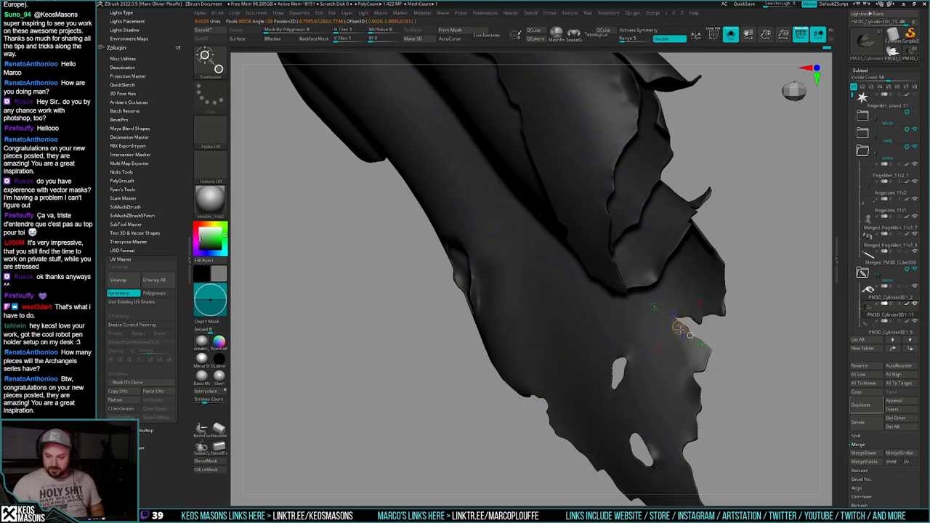
{"action": "left_click_drag", "start_coordinate": [741, 367], "coordinate": [796, 347]}
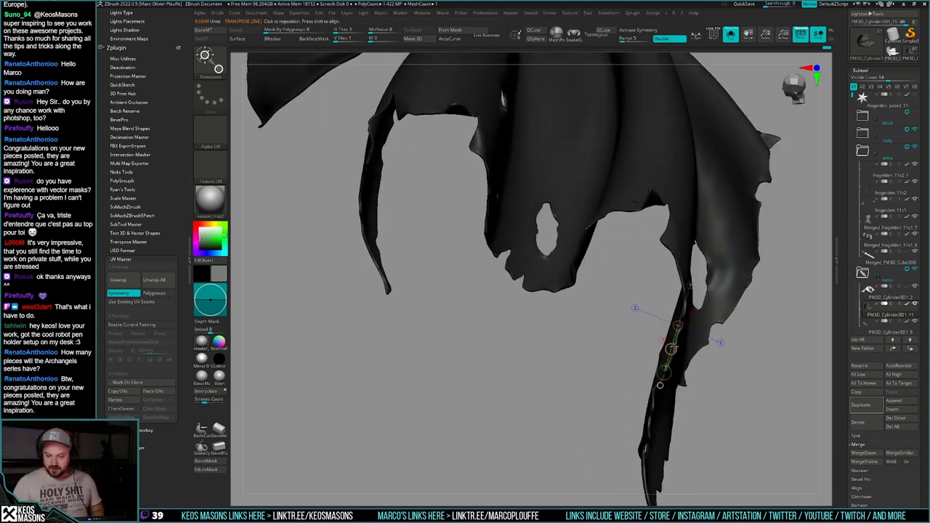
Step: Return to sculpting with the Standard brush, refine the isolated flap's edge and clear the mask
{"action": "key", "text": "q"}
{"action": "mouse_move", "coordinate": [756, 392]}
{"action": "left_mouse_down"}
{"action": "mouse_move", "coordinate": [653, 396]}
{"action": "mouse_move", "coordinate": [709, 378]}
{"action": "left_mouse_up"}
{"action": "key", "text": "space"}
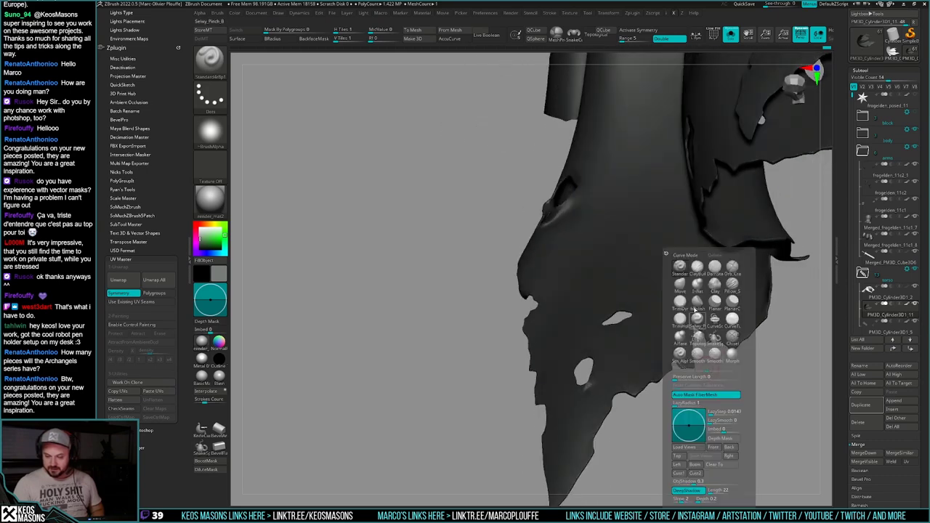
{"action": "left_click", "coordinate": [680, 269]}
{"action": "mouse_move", "coordinate": [823, 232]}
{"action": "left_mouse_down"}
{"action": "mouse_move", "coordinate": [726, 322]}
{"action": "mouse_move", "coordinate": [762, 288]}
{"action": "left_mouse_up"}
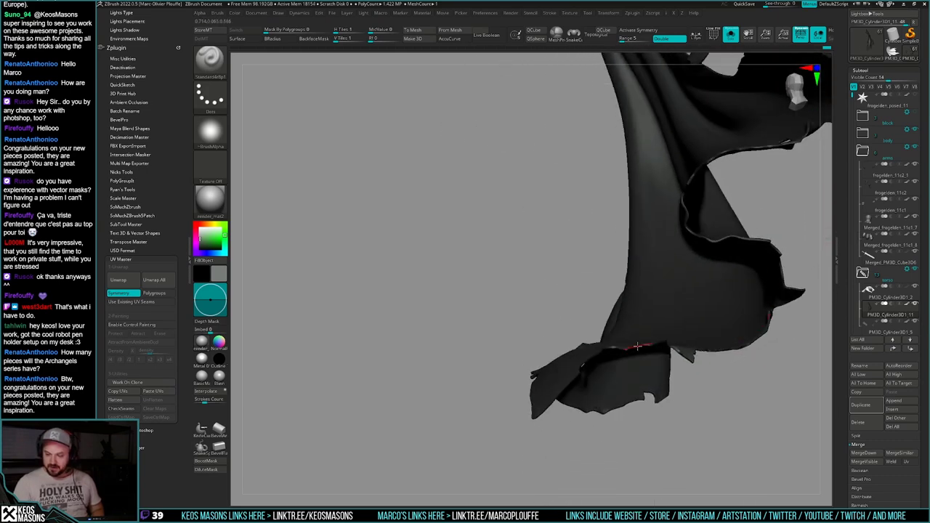
{"action": "mouse_move", "coordinate": [684, 367]}
{"action": "left_mouse_down"}
{"action": "mouse_move", "coordinate": [677, 391]}
{"action": "mouse_move", "coordinate": [692, 366]}
{"action": "mouse_move", "coordinate": [686, 339]}
{"action": "mouse_move", "coordinate": [698, 353]}
{"action": "mouse_move", "coordinate": [702, 339]}
{"action": "mouse_move", "coordinate": [656, 380]}
{"action": "mouse_move", "coordinate": [666, 398]}
{"action": "mouse_move", "coordinate": [632, 378]}
{"action": "mouse_move", "coordinate": [641, 406]}
{"action": "mouse_move", "coordinate": [691, 390]}
{"action": "mouse_move", "coordinate": [678, 328]}
{"action": "mouse_move", "coordinate": [709, 344]}
{"action": "mouse_move", "coordinate": [716, 380]}
{"action": "mouse_move", "coordinate": [687, 395]}
{"action": "mouse_move", "coordinate": [632, 396]}
{"action": "left_mouse_up"}
{"action": "key", "text": "space"}
{"action": "left_click", "coordinate": [683, 403], "text": "ctrl"}
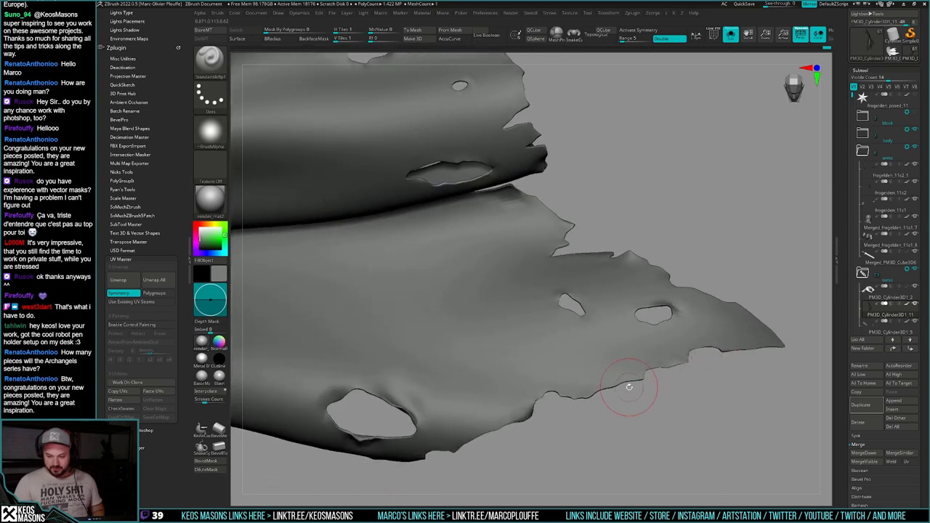
Step: Switch to the ripped-cloth alpha brush and mark the pointed hem tip above the two small holes
{"action": "key", "text": "x"}
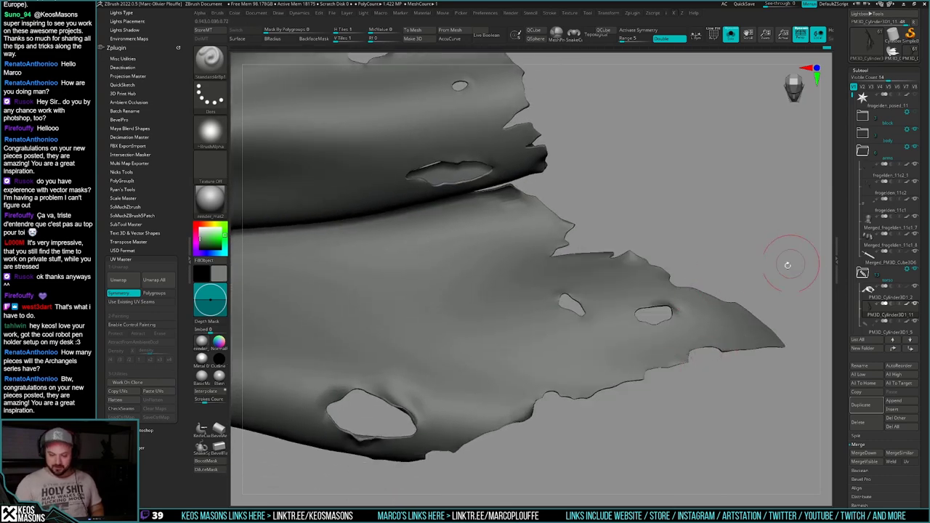
{"action": "key", "text": "b"}
{"action": "left_click", "coordinate": [690, 369]}
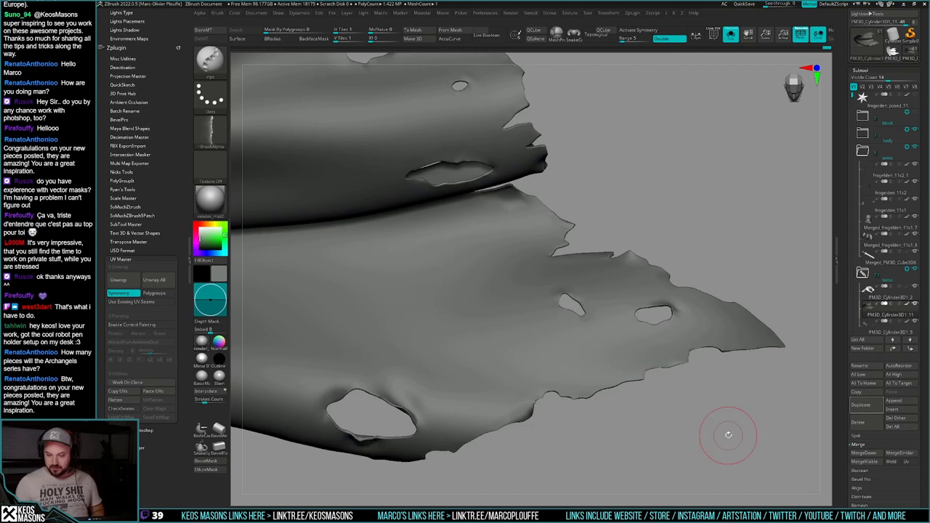
{"action": "mouse_move", "coordinate": [730, 435]}
{"action": "left_mouse_down"}
{"action": "mouse_move", "coordinate": [637, 386]}
{"action": "mouse_move", "coordinate": [579, 422]}
{"action": "mouse_move", "coordinate": [612, 410]}
{"action": "mouse_move", "coordinate": [616, 445]}
{"action": "left_mouse_up"}
{"action": "mouse_move", "coordinate": [658, 265]}
{"action": "left_mouse_down"}
{"action": "mouse_move", "coordinate": [669, 244]}
{"action": "mouse_move", "coordinate": [658, 252]}
{"action": "mouse_move", "coordinate": [683, 263]}
{"action": "left_mouse_up"}
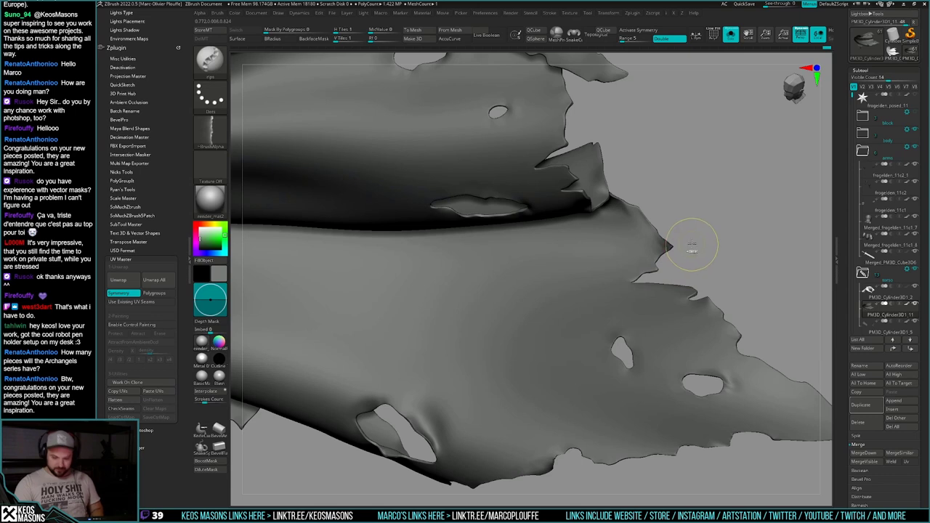
Step: Invert the mask, shift the pointed hem tip with Move, then choose the Standard brush and review the whole cape
{"action": "left_click", "coordinate": [694, 245], "text": "ctrl"}
{"action": "key", "text": "w"}
{"action": "left_click_drag", "start_coordinate": [656, 231], "coordinate": [669, 306]}
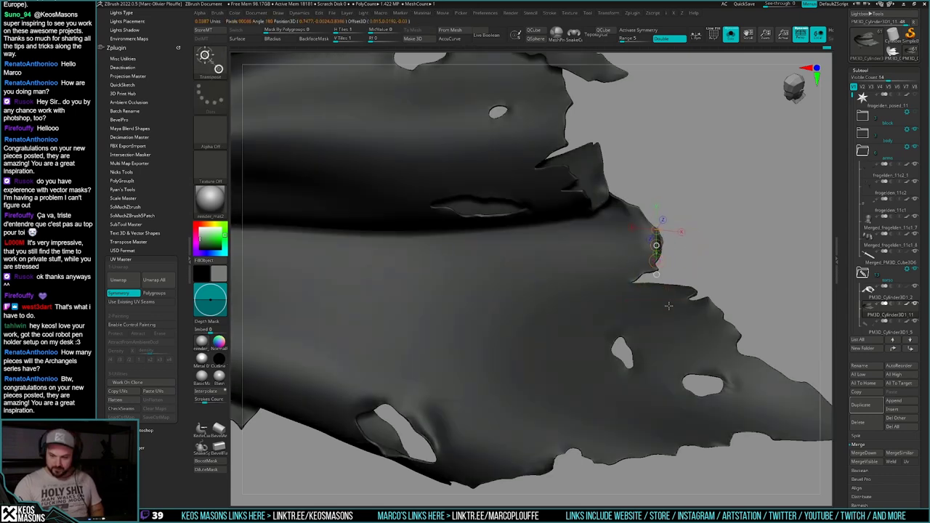
{"action": "key", "text": "q"}
{"action": "key", "text": "space"}
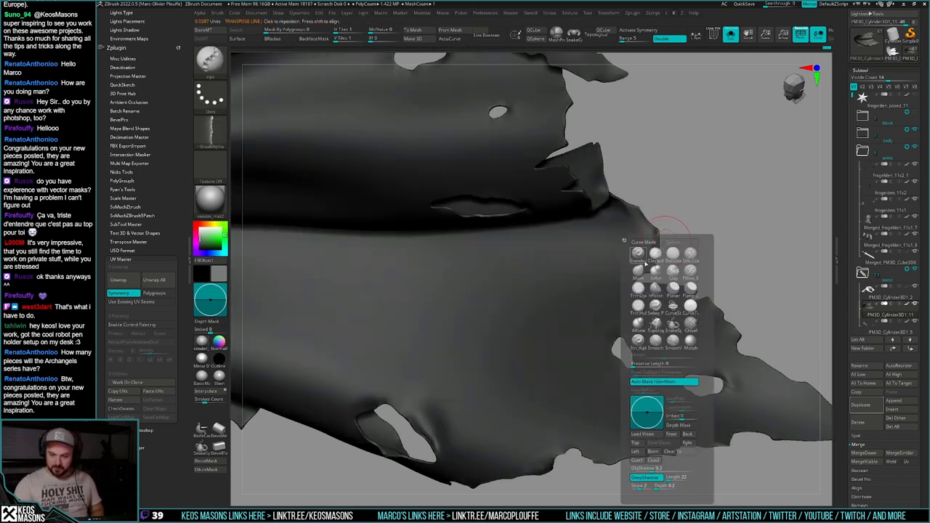
{"action": "left_click", "coordinate": [640, 259]}
{"action": "mouse_move", "coordinate": [657, 270]}
{"action": "right_mouse_down"}
{"action": "mouse_move", "coordinate": [676, 166]}
{"action": "mouse_move", "coordinate": [690, 176]}
{"action": "mouse_move", "coordinate": [690, 386]}
{"action": "mouse_move", "coordinate": [705, 353]}
{"action": "right_mouse_up"}
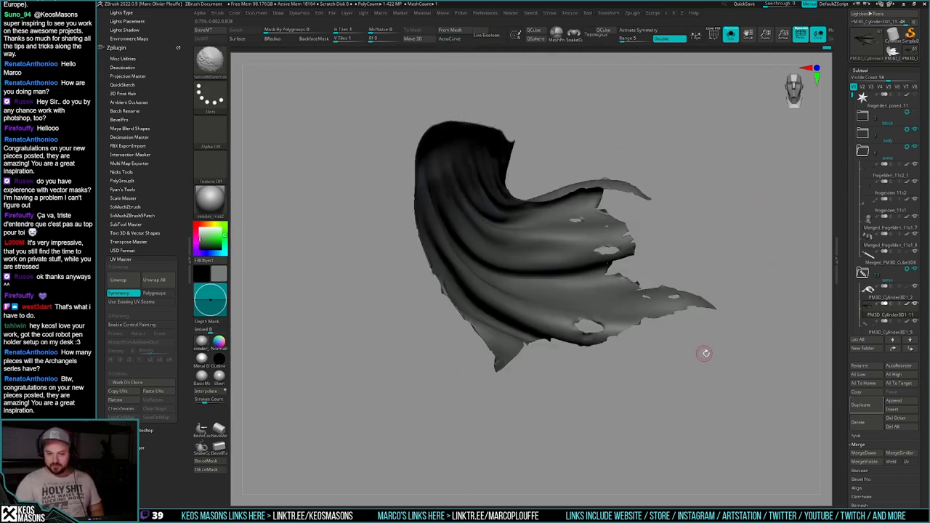
Step: Switch to the rips brush and try a stroke on the cape's lower torn edge
{"action": "left_click_drag", "start_coordinate": [705, 353], "coordinate": [691, 411]}
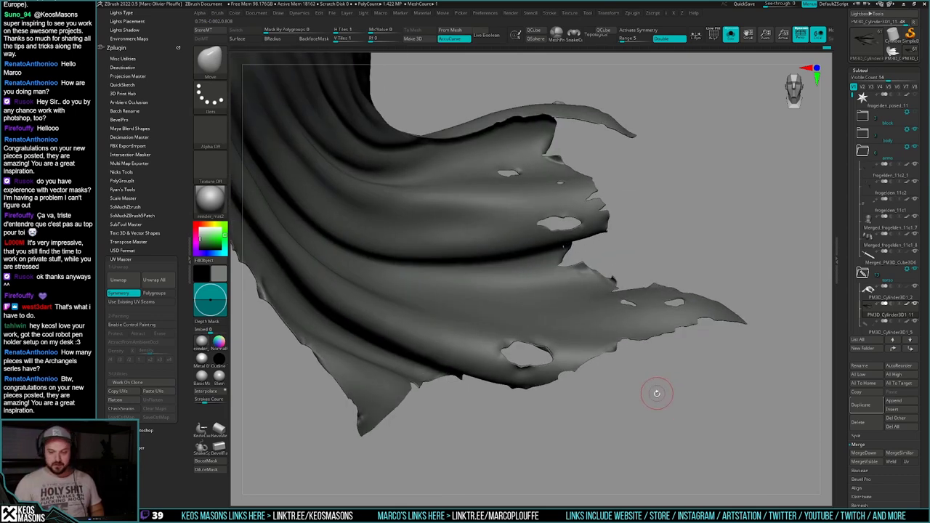
{"action": "right_click_drag", "start_coordinate": [657, 393], "coordinate": [669, 388], "text": "alt"}
{"action": "right_click", "coordinate": [666, 394]}
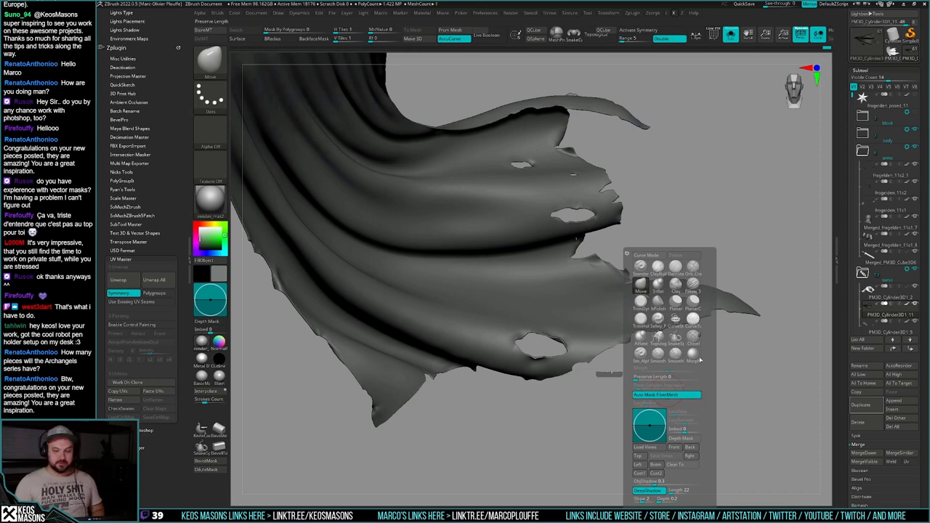
{"action": "key", "text": "b"}
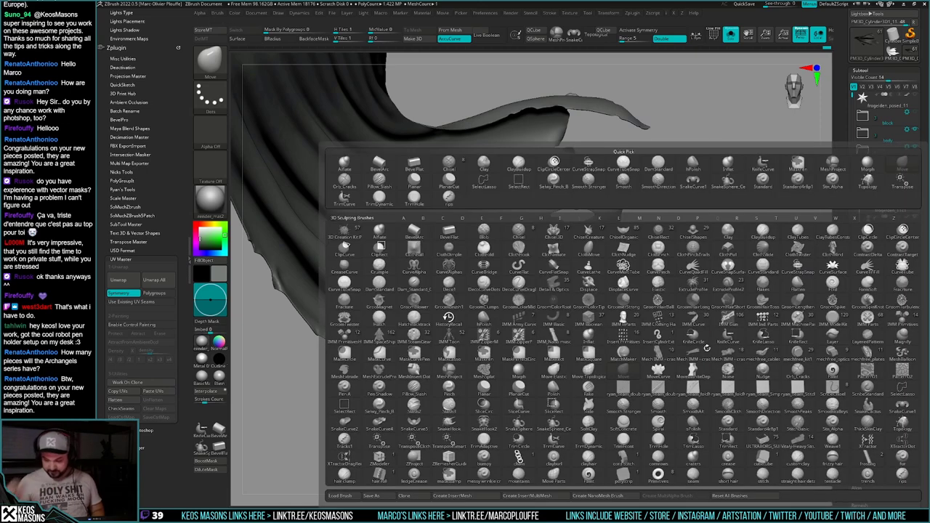
{"action": "left_click", "coordinate": [907, 483]}
{"action": "mouse_move", "coordinate": [688, 302]}
{"action": "right_mouse_down", "text": "ctrl"}
{"action": "mouse_move", "coordinate": [647, 369]}
{"action": "mouse_move", "coordinate": [664, 332]}
{"action": "right_mouse_up", "text": "ctrl"}
{"action": "left_click_drag", "start_coordinate": [603, 361], "coordinate": [607, 368]}
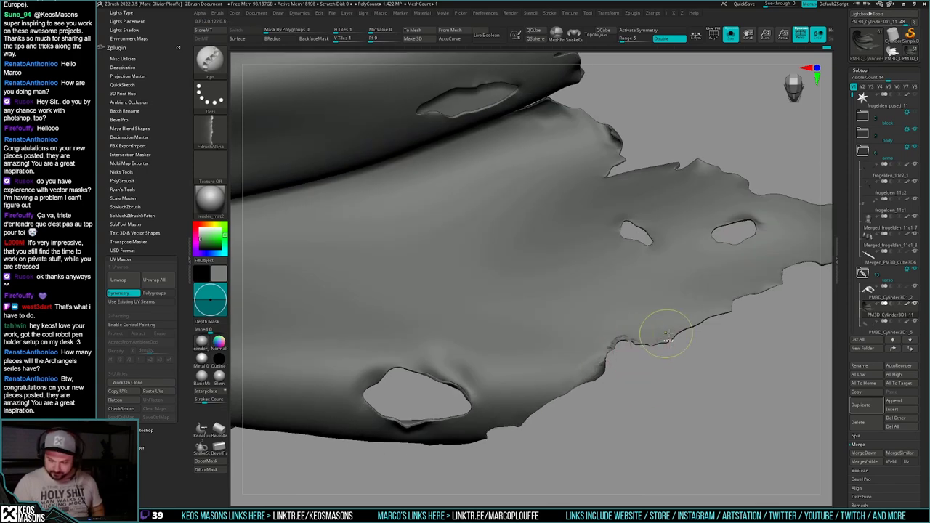
{"action": "key", "text": "ctrl+z"}
Step: Subdivide the cape mesh one more level and bring its layer options into view
{"action": "right_click", "coordinate": [648, 393]}
{"action": "key", "text": "ctrl+d"}
{"action": "right_click", "coordinate": [692, 371]}
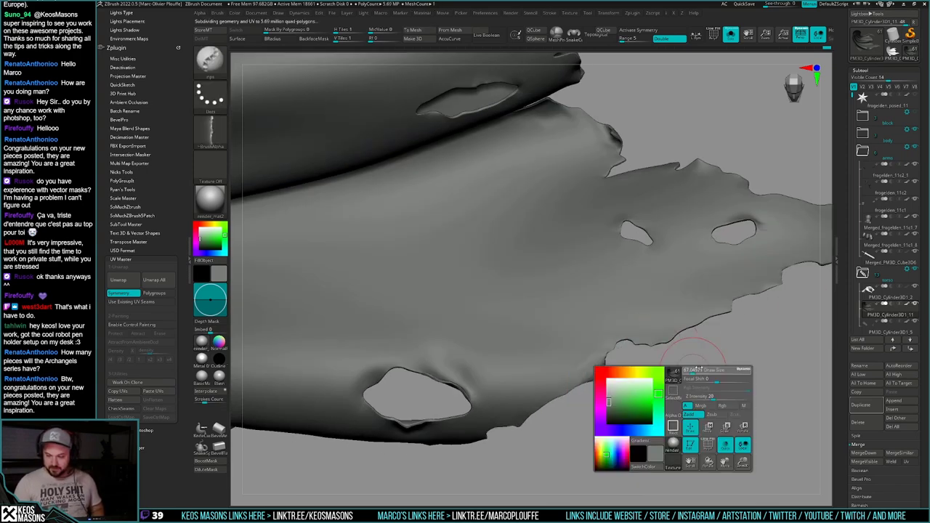
{"action": "left_click_drag", "start_coordinate": [851, 429], "coordinate": [851, 263]}
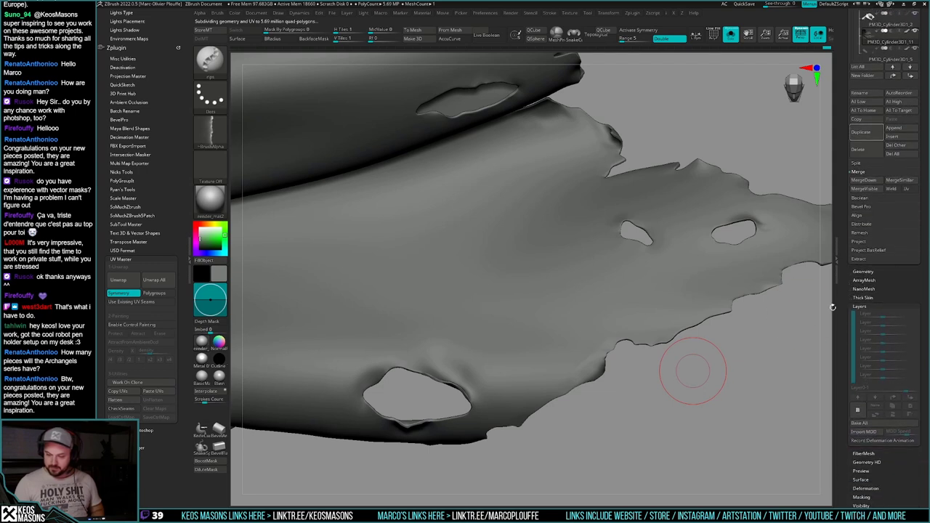
{"action": "key", "text": "shift+f"}
{"action": "key", "text": "shift+f"}
{"action": "right_click_drag", "start_coordinate": [660, 381], "coordinate": [667, 374], "text": "alt"}
{"action": "right_click", "coordinate": [670, 375]}
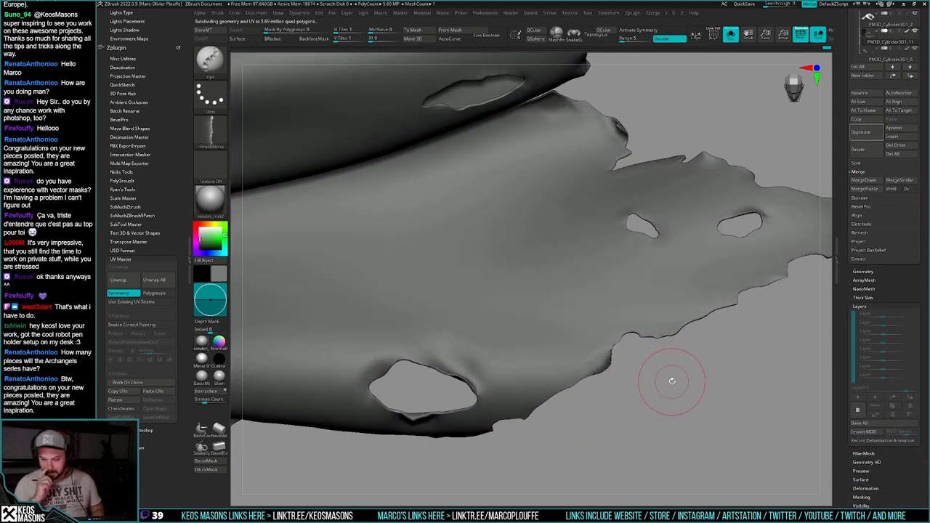
Step: Try rips brush strokes along the lower torn edge and diagonally across the open cloth surface, undoing each one
{"action": "mouse_move", "coordinate": [668, 378]}
{"action": "right_mouse_down"}
{"action": "mouse_move", "coordinate": [671, 409]}
{"action": "mouse_move", "coordinate": [670, 370]}
{"action": "mouse_move", "coordinate": [701, 357]}
{"action": "right_mouse_up"}
{"action": "right_click", "coordinate": [676, 370]}
{"action": "key", "text": "space"}
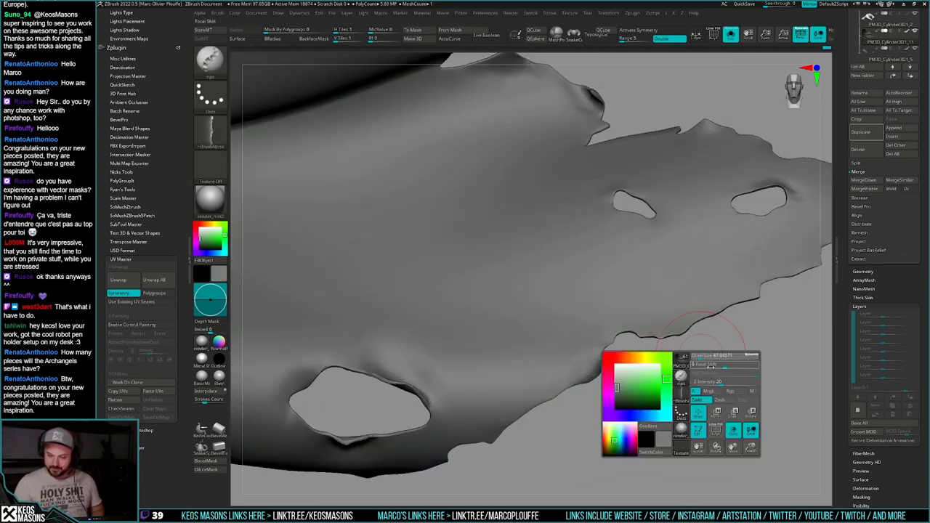
{"action": "left_click", "coordinate": [716, 383]}
{"action": "mouse_move", "coordinate": [689, 339]}
{"action": "left_mouse_down"}
{"action": "mouse_move", "coordinate": [684, 332]}
{"action": "mouse_move", "coordinate": [753, 300]}
{"action": "left_mouse_up"}
{"action": "mouse_move", "coordinate": [752, 306]}
{"action": "right_mouse_down"}
{"action": "mouse_move", "coordinate": [726, 386]}
{"action": "mouse_move", "coordinate": [743, 308]}
{"action": "right_mouse_up"}
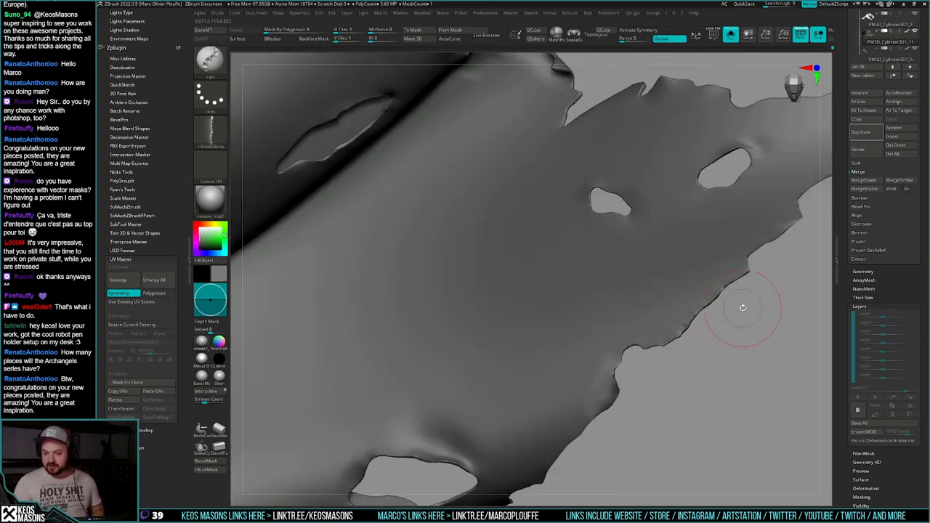
{"action": "key", "text": "ctrl+z"}
{"action": "right_click_drag", "start_coordinate": [708, 359], "coordinate": [739, 284]}
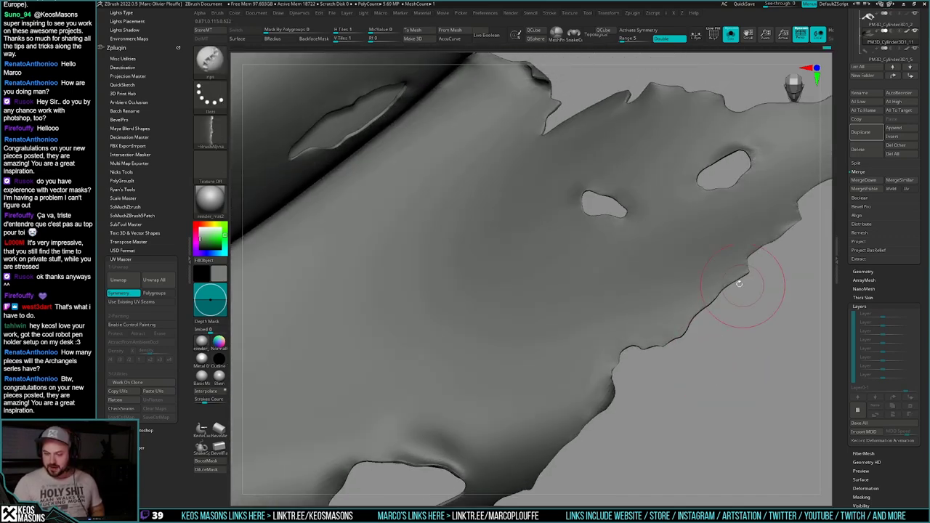
{"action": "left_click_drag", "start_coordinate": [732, 284], "coordinate": [694, 312]}
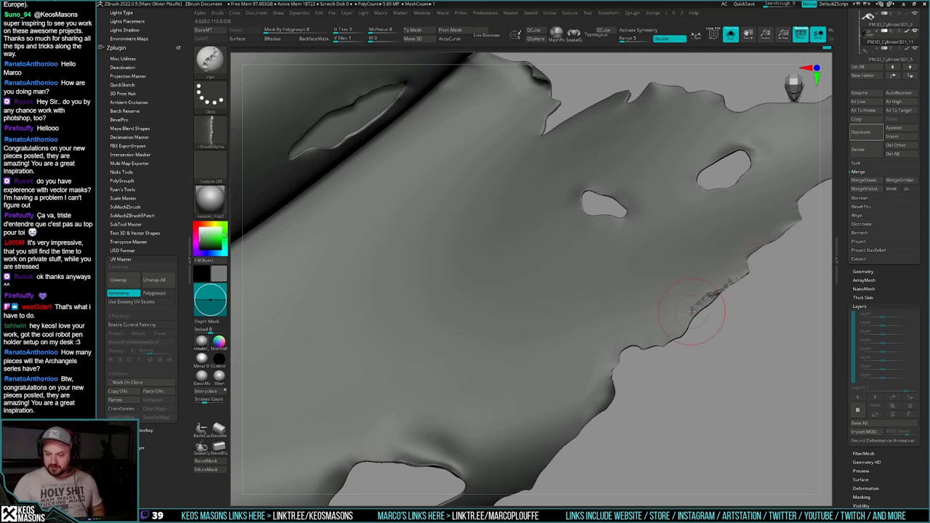
{"action": "key", "text": "ctrl+z"}
{"action": "left_click_drag", "start_coordinate": [710, 260], "coordinate": [662, 291]}
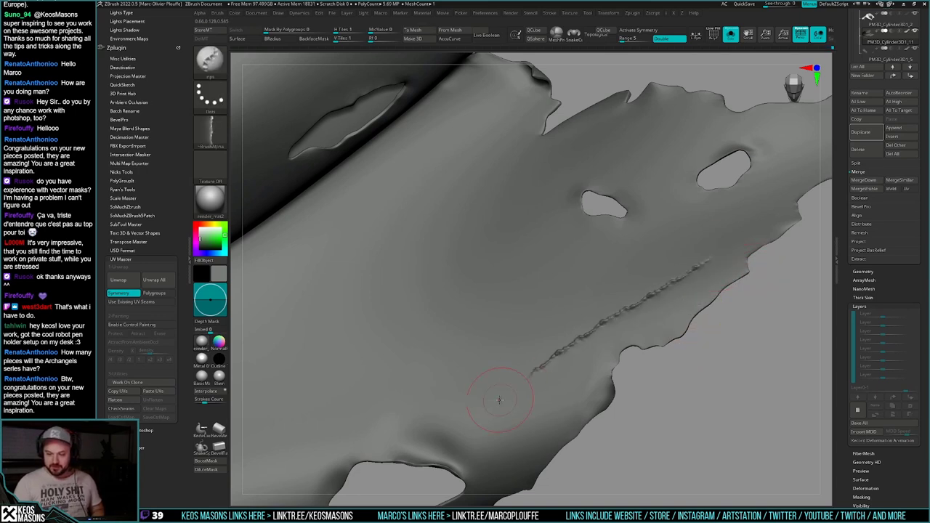
{"action": "key", "text": "ctrl+z"}
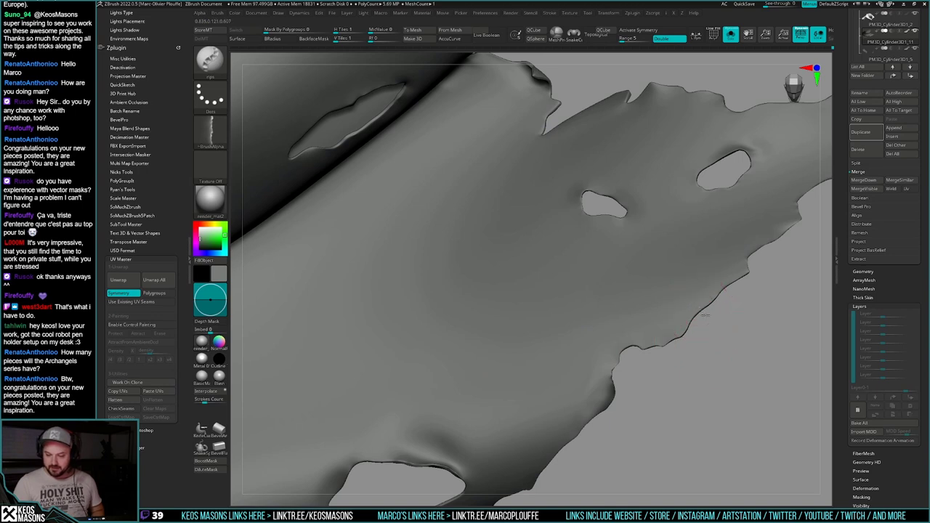
Step: Try fraying the notch in the cape's lower edge with the rips brush, and undo the strokes
{"action": "left_click_drag", "start_coordinate": [706, 315], "coordinate": [691, 330]}
{"action": "left_click_drag", "start_coordinate": [660, 295], "coordinate": [533, 387]}
{"action": "key", "text": "ctrl+z"}
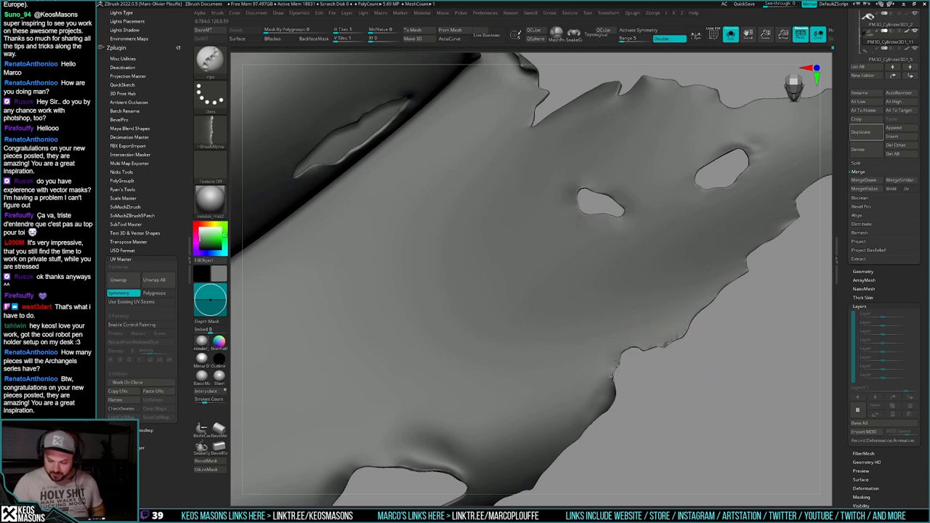
{"action": "left_click_drag", "start_coordinate": [643, 372], "coordinate": [672, 351]}
{"action": "right_click", "coordinate": [649, 341]}
{"action": "key", "text": "ctrl"}
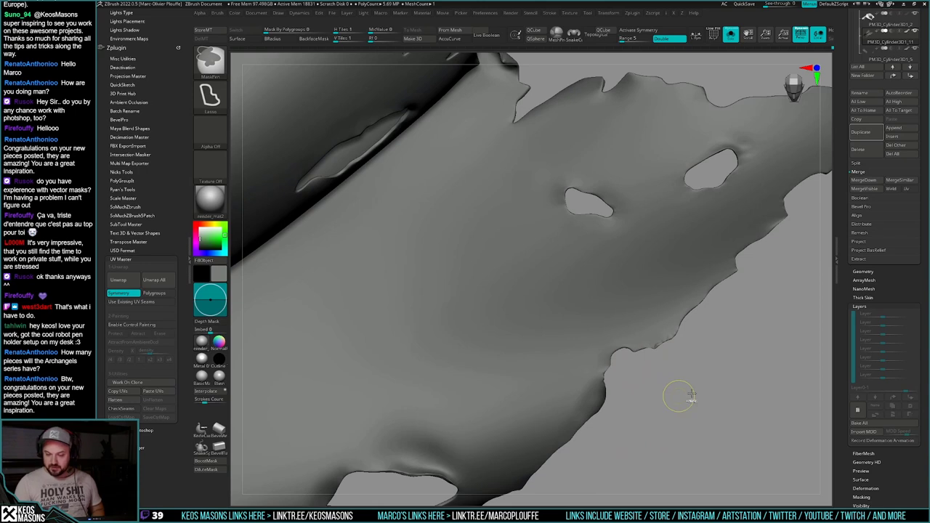
{"action": "key", "text": "ctrl+z"}
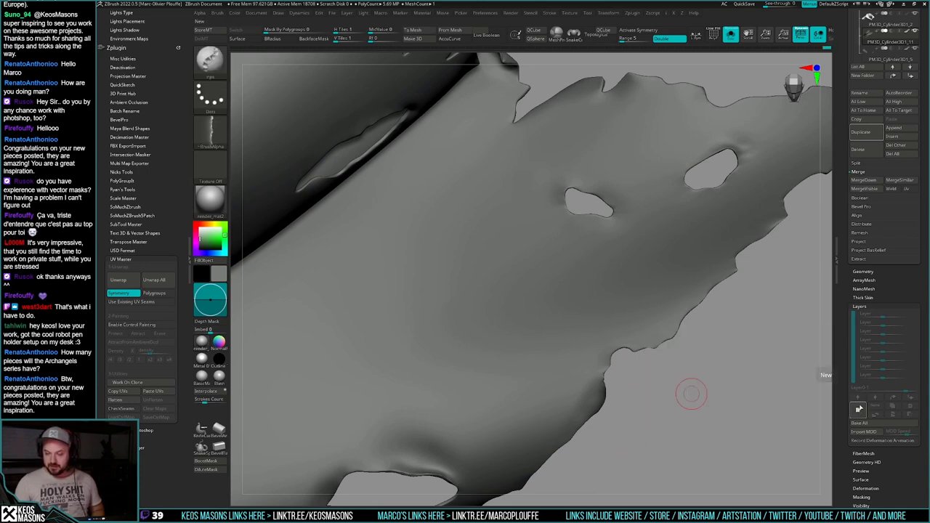
Step: Create a new sculpt layer on the cape and fray the lower torn edge below the holes with the rips brush
{"action": "left_click", "coordinate": [859, 410]}
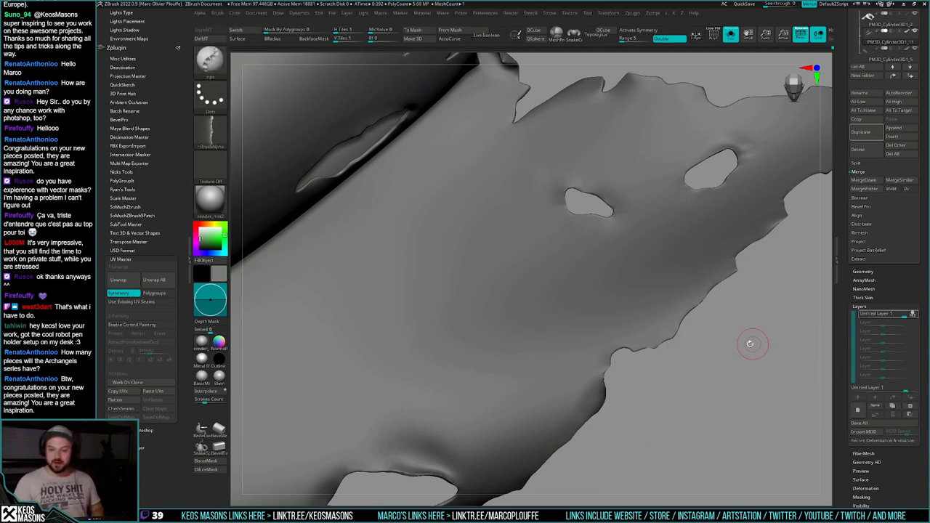
{"action": "left_click_drag", "start_coordinate": [749, 343], "coordinate": [644, 311], "text": "alt"}
{"action": "key", "text": "space"}
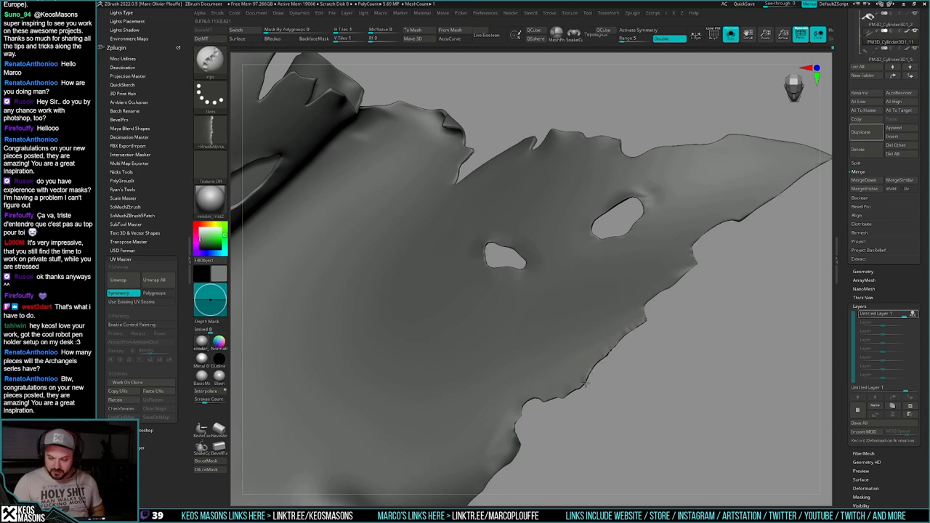
{"action": "left_click_drag", "start_coordinate": [613, 379], "coordinate": [632, 363], "text": "alt"}
{"action": "key", "text": "space"}
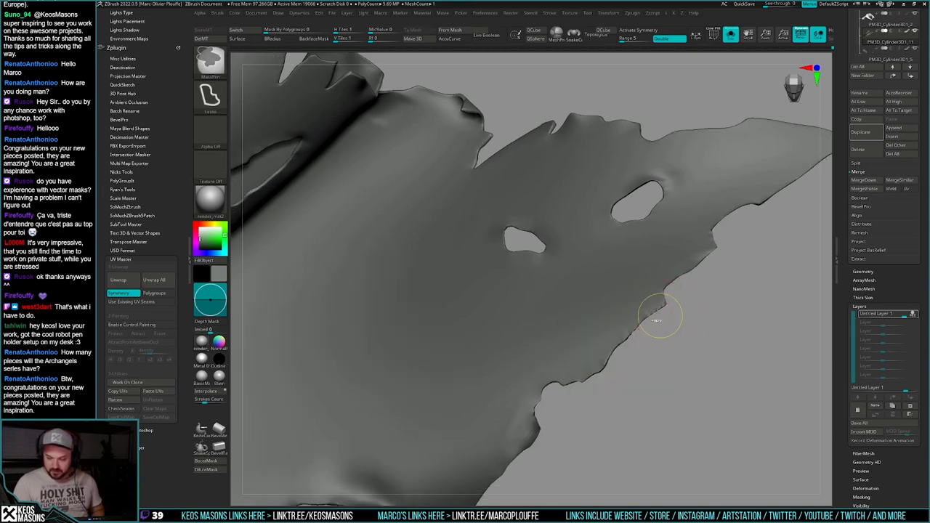
{"action": "key", "text": "ctrl+z"}
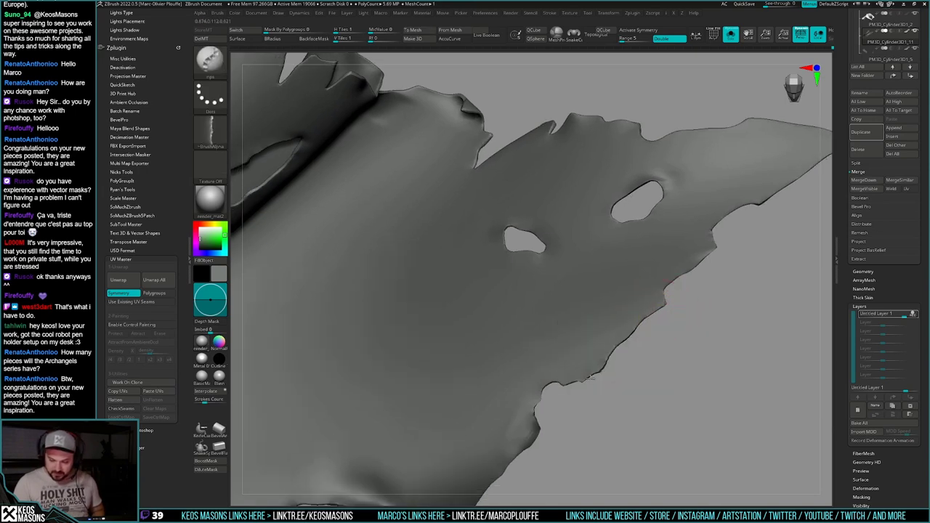
{"action": "left_click_drag", "start_coordinate": [595, 398], "coordinate": [606, 401]}
{"action": "mouse_move", "coordinate": [693, 365]}
{"action": "left_mouse_down"}
{"action": "mouse_move", "coordinate": [724, 312]}
{"action": "mouse_move", "coordinate": [673, 322]}
{"action": "mouse_move", "coordinate": [641, 373]}
{"action": "left_mouse_up"}
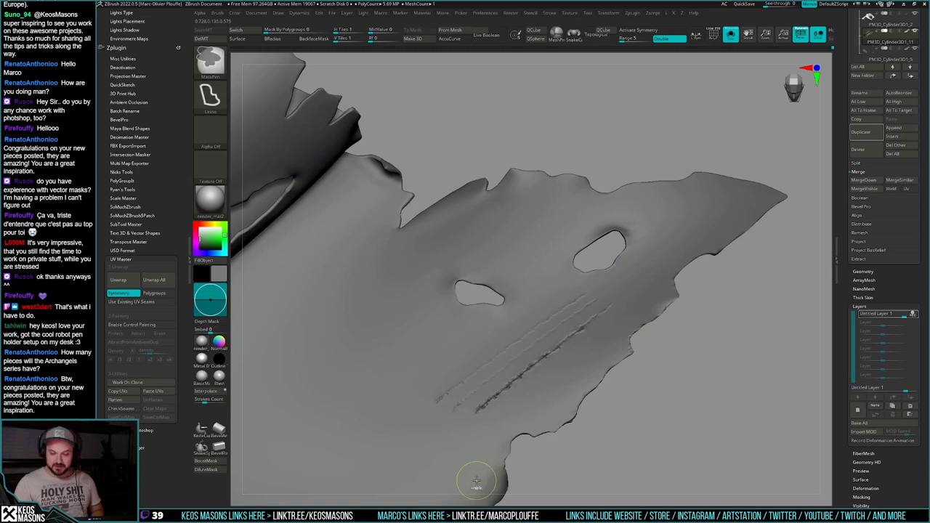
{"action": "key", "text": "ctrl+z"}
Step: Continue fraying the cape's lower edge outward to the pointed tip
{"action": "left_click_drag", "start_coordinate": [672, 335], "coordinate": [618, 391], "text": "alt"}
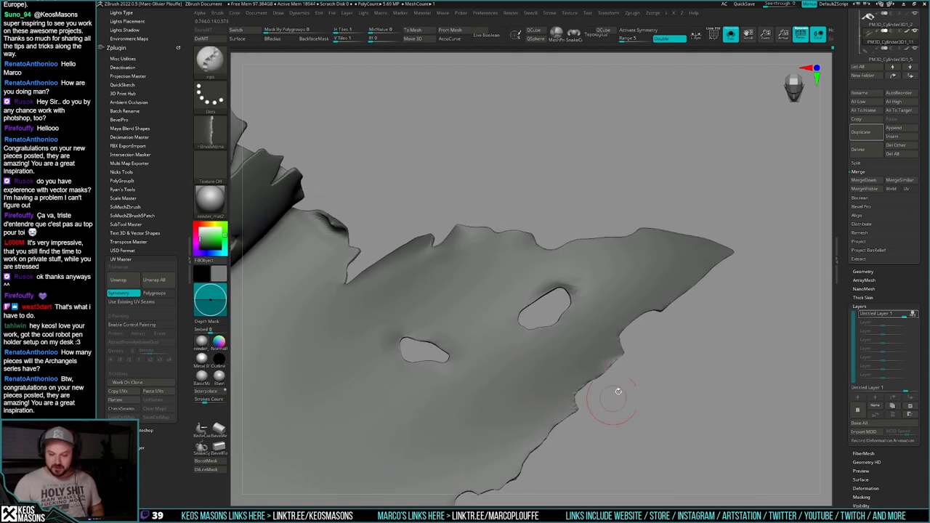
{"action": "left_click_drag", "start_coordinate": [644, 314], "coordinate": [672, 311]}
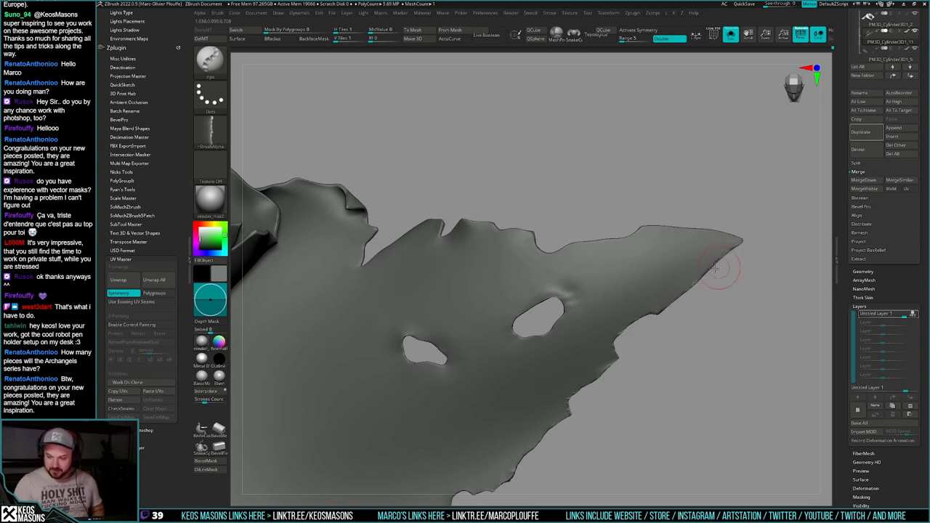
{"action": "mouse_move", "coordinate": [722, 272]}
{"action": "left_mouse_down"}
{"action": "mouse_move", "coordinate": [704, 228]}
{"action": "mouse_move", "coordinate": [734, 316]}
{"action": "mouse_move", "coordinate": [722, 325]}
{"action": "mouse_move", "coordinate": [713, 222]}
{"action": "left_mouse_up"}
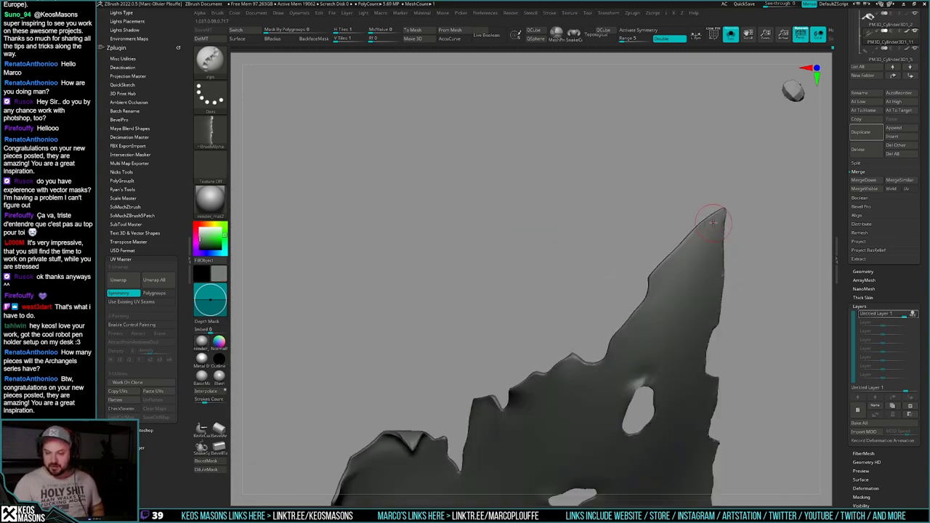
Step: Fray the notched edge on the opposite side of the pointed strip, from the tip down to the deep tear
{"action": "mouse_move", "coordinate": [711, 244]}
{"action": "right_mouse_down"}
{"action": "mouse_move", "coordinate": [713, 264]}
{"action": "mouse_move", "coordinate": [710, 254]}
{"action": "right_mouse_up"}
{"action": "mouse_move", "coordinate": [646, 288]}
{"action": "right_mouse_down"}
{"action": "mouse_move", "coordinate": [640, 350]}
{"action": "mouse_move", "coordinate": [650, 321]}
{"action": "right_mouse_up"}
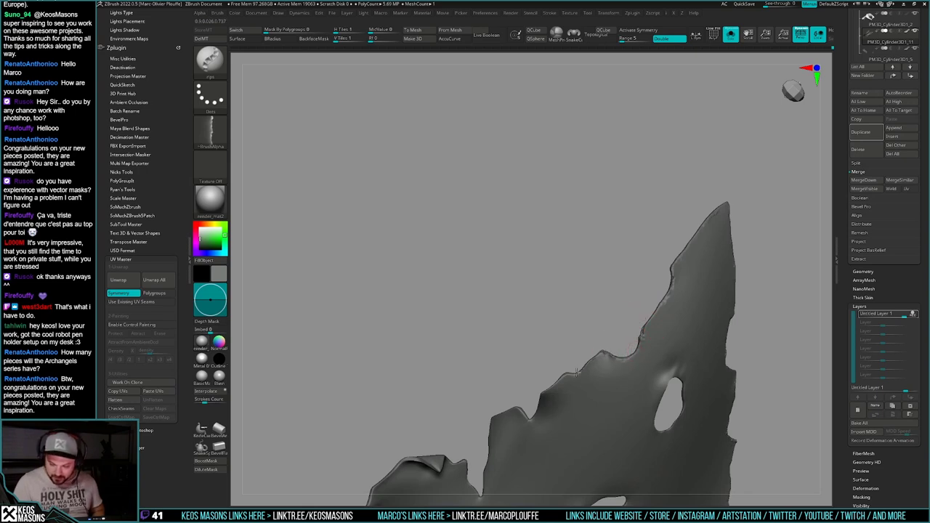
{"action": "left_click_drag", "start_coordinate": [577, 372], "coordinate": [564, 377]}
{"action": "mouse_move", "coordinate": [568, 376]}
{"action": "right_mouse_down"}
{"action": "mouse_move", "coordinate": [571, 394]}
{"action": "mouse_move", "coordinate": [609, 372]}
{"action": "mouse_move", "coordinate": [616, 347]}
{"action": "right_mouse_up"}
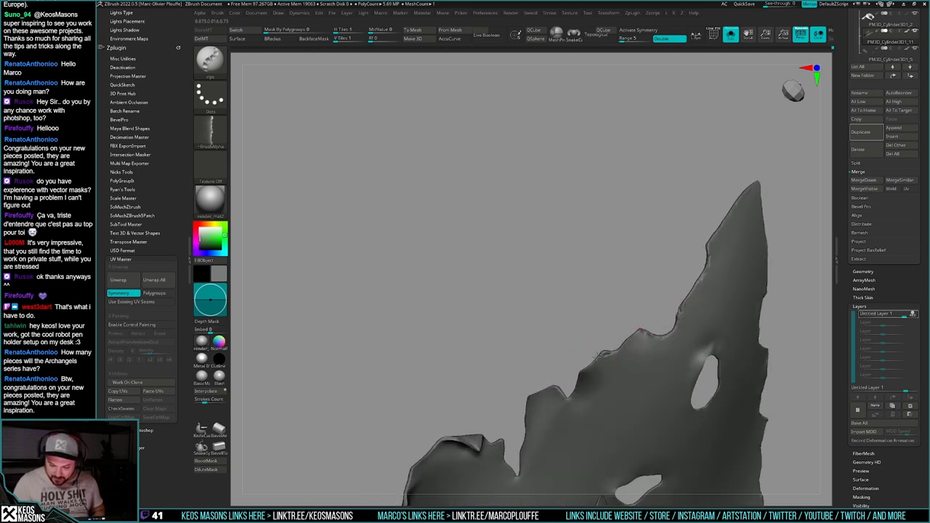
{"action": "left_click_drag", "start_coordinate": [571, 392], "coordinate": [568, 379]}
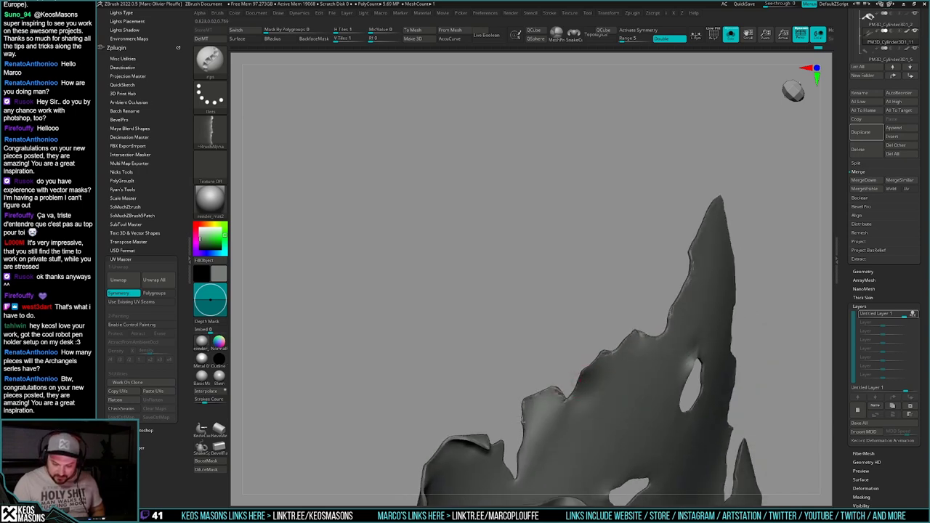
{"action": "left_click_drag", "start_coordinate": [523, 420], "coordinate": [514, 445]}
Step: Turn to the strip's other face and add small rips along its long edge below the tip
{"action": "mouse_move", "coordinate": [514, 444]}
{"action": "right_mouse_down"}
{"action": "mouse_move", "coordinate": [559, 407]}
{"action": "mouse_move", "coordinate": [706, 353]}
{"action": "mouse_move", "coordinate": [643, 363]}
{"action": "mouse_move", "coordinate": [646, 373]}
{"action": "mouse_move", "coordinate": [645, 355]}
{"action": "mouse_move", "coordinate": [634, 363]}
{"action": "mouse_move", "coordinate": [651, 341]}
{"action": "mouse_move", "coordinate": [641, 297]}
{"action": "right_mouse_up"}
{"action": "key", "text": "space"}
{"action": "right_click", "coordinate": [640, 337]}
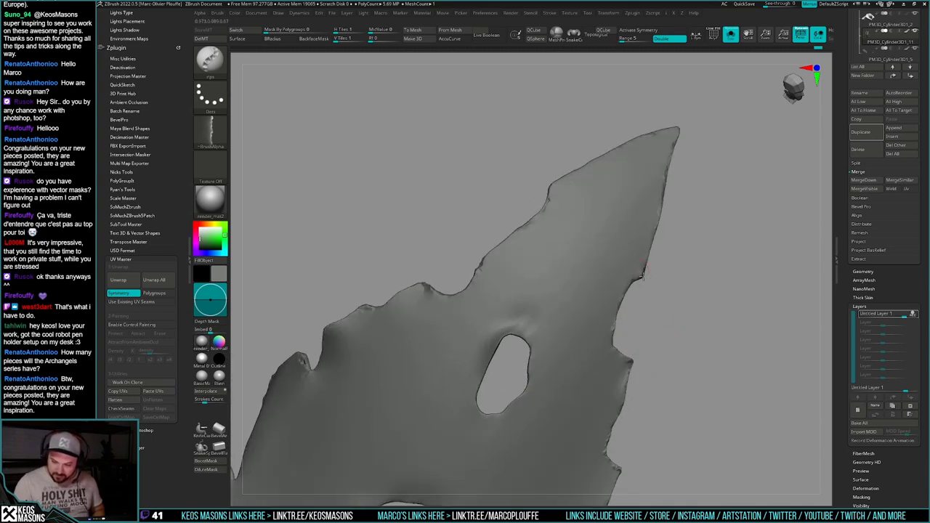
{"action": "mouse_move", "coordinate": [664, 263]}
{"action": "right_mouse_down"}
{"action": "mouse_move", "coordinate": [657, 312]}
{"action": "mouse_move", "coordinate": [660, 293]}
{"action": "mouse_move", "coordinate": [621, 186]}
{"action": "mouse_move", "coordinate": [653, 280]}
{"action": "mouse_move", "coordinate": [625, 271]}
{"action": "mouse_move", "coordinate": [641, 236]}
{"action": "right_mouse_up"}
{"action": "key", "text": "space"}
{"action": "right_click", "coordinate": [627, 272]}
{"action": "right_click_drag", "start_coordinate": [641, 236], "coordinate": [716, 295]}
Step: Roughen both edges around the very point of the strip with short rips strokes
{"action": "right_click_drag", "start_coordinate": [741, 360], "coordinate": [739, 422], "text": "alt"}
{"action": "mouse_move", "coordinate": [740, 421]}
{"action": "right_mouse_down", "text": "ctrl"}
{"action": "mouse_move", "coordinate": [738, 452]}
{"action": "mouse_move", "coordinate": [731, 429]}
{"action": "right_mouse_up", "text": "ctrl"}
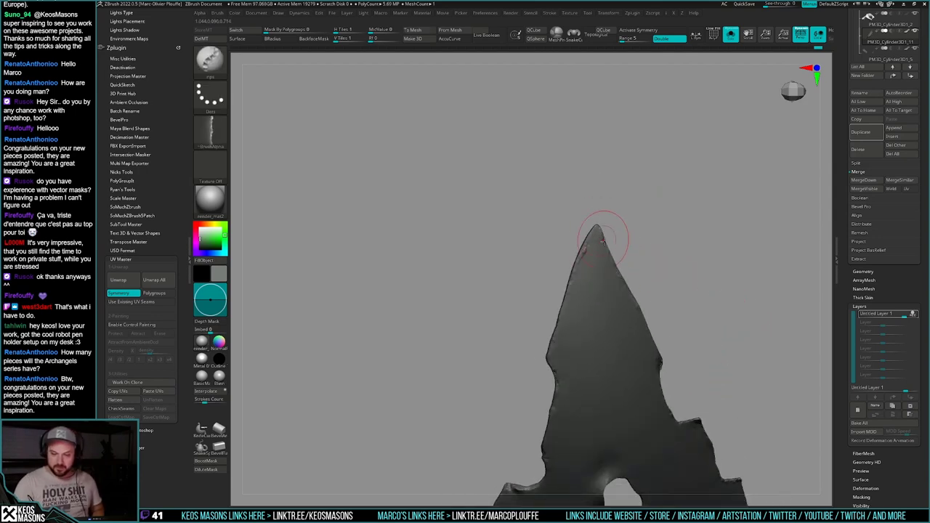
{"action": "right_click_drag", "start_coordinate": [590, 235], "coordinate": [619, 234]}
{"action": "right_click", "coordinate": [602, 239]}
{"action": "right_click", "coordinate": [610, 239]}
{"action": "left_click_drag", "start_coordinate": [618, 234], "coordinate": [587, 303]}
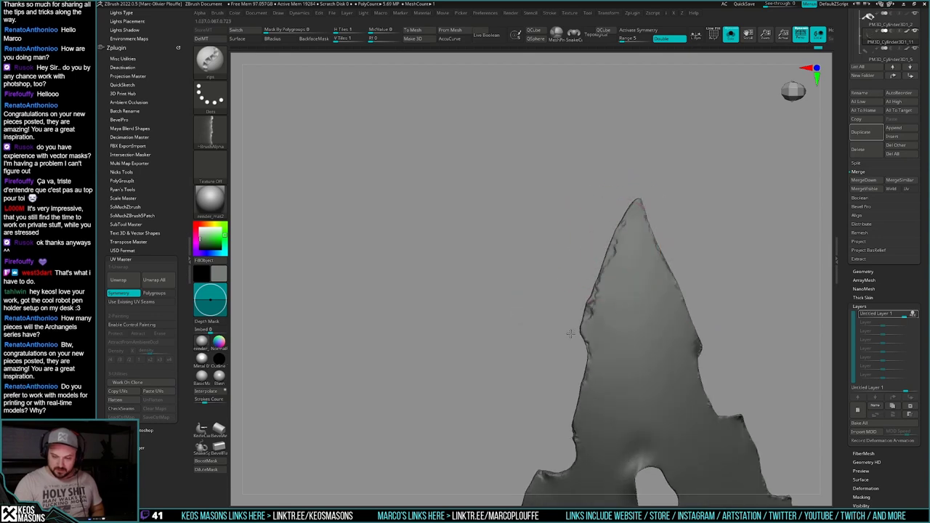
Step: Add frayed rips down the strip's notched edge, from the first notch to the jagged corners beside the holes
{"action": "mouse_move", "coordinate": [574, 350]}
{"action": "right_mouse_down", "text": "alt"}
{"action": "mouse_move", "coordinate": [610, 288]}
{"action": "mouse_move", "coordinate": [598, 312]}
{"action": "mouse_move", "coordinate": [634, 311]}
{"action": "mouse_move", "coordinate": [616, 307]}
{"action": "mouse_move", "coordinate": [601, 324]}
{"action": "right_mouse_up", "text": "alt"}
{"action": "key", "text": "space"}
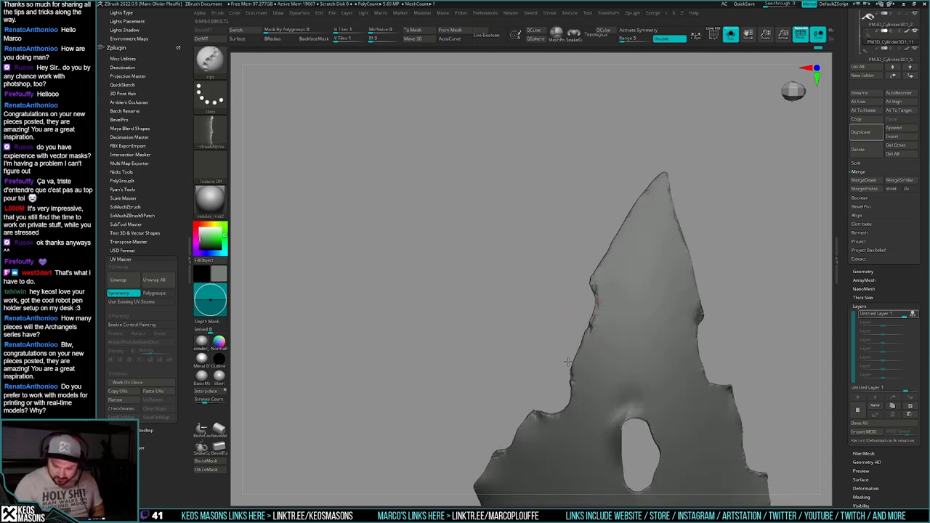
{"action": "mouse_move", "coordinate": [569, 362]}
{"action": "right_mouse_down"}
{"action": "mouse_move", "coordinate": [569, 348]}
{"action": "mouse_move", "coordinate": [607, 318]}
{"action": "right_mouse_up"}
{"action": "right_click_drag", "start_coordinate": [555, 361], "coordinate": [571, 337], "text": "alt"}
{"action": "left_click_drag", "start_coordinate": [568, 338], "coordinate": [579, 337]}
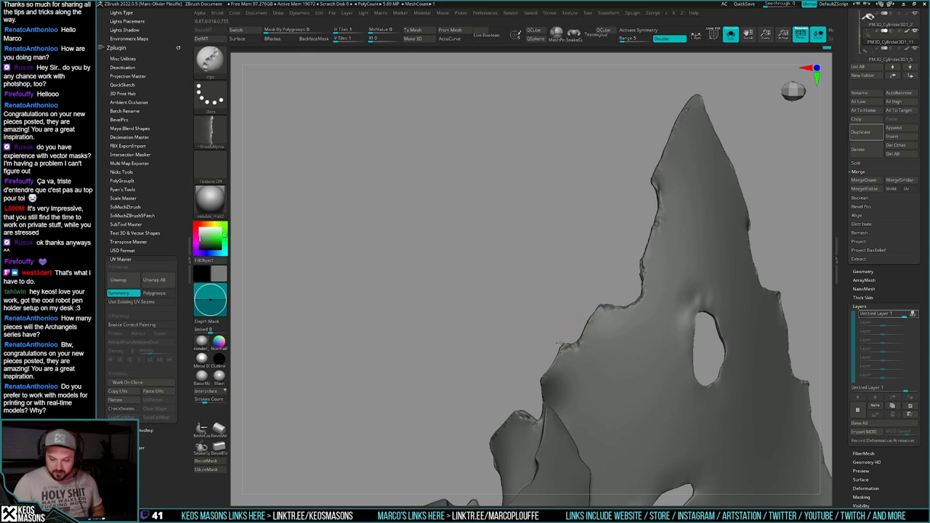
{"action": "mouse_move", "coordinate": [579, 341]}
{"action": "right_mouse_down"}
{"action": "mouse_move", "coordinate": [609, 324]}
{"action": "mouse_move", "coordinate": [609, 342]}
{"action": "mouse_move", "coordinate": [604, 327]}
{"action": "right_mouse_up"}
Step: Fray the rim of the oval hole nearest the strip's tip with the rips brush
{"action": "mouse_move", "coordinate": [736, 361]}
{"action": "right_mouse_down"}
{"action": "mouse_move", "coordinate": [639, 356]}
{"action": "mouse_move", "coordinate": [640, 395]}
{"action": "mouse_move", "coordinate": [663, 363]}
{"action": "right_mouse_up"}
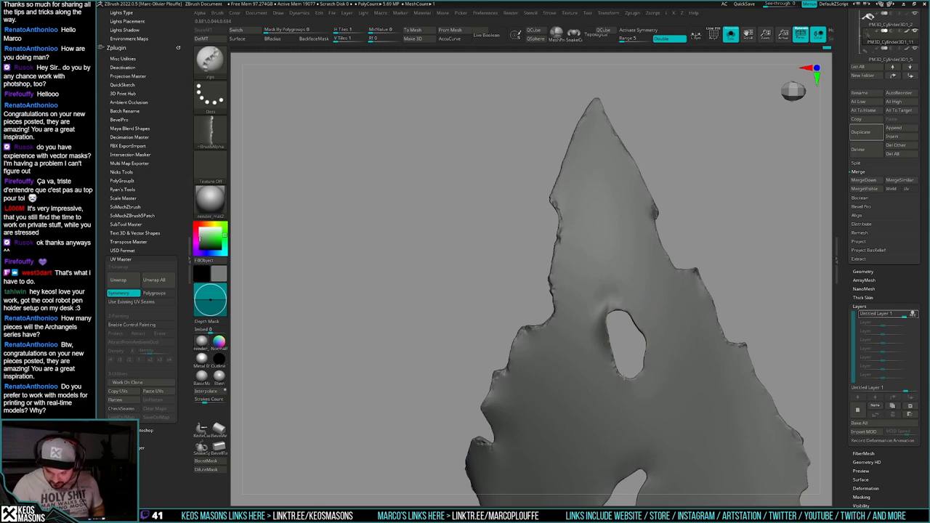
{"action": "right_click_drag", "start_coordinate": [634, 365], "coordinate": [637, 361]}
{"action": "key", "text": "space"}
{"action": "left_click", "coordinate": [638, 361]}
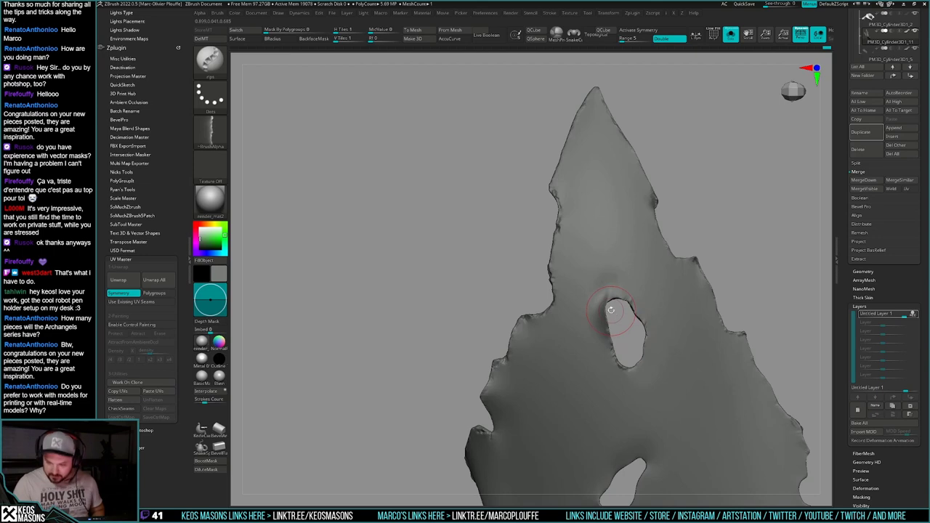
{"action": "mouse_move", "coordinate": [805, 280]}
{"action": "left_mouse_down", "text": "alt"}
{"action": "mouse_move", "coordinate": [824, 158]}
{"action": "mouse_move", "coordinate": [771, 170]}
{"action": "left_mouse_up", "text": "alt"}
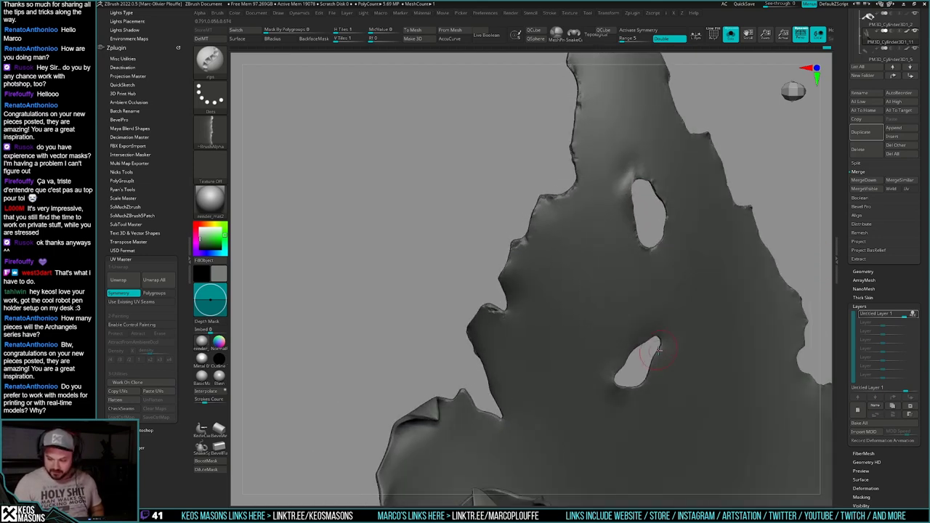
Step: Fray the rim of the narrow slanted hole next to the oval one with the rips brush
{"action": "right_click_drag", "start_coordinate": [661, 337], "coordinate": [699, 335]}
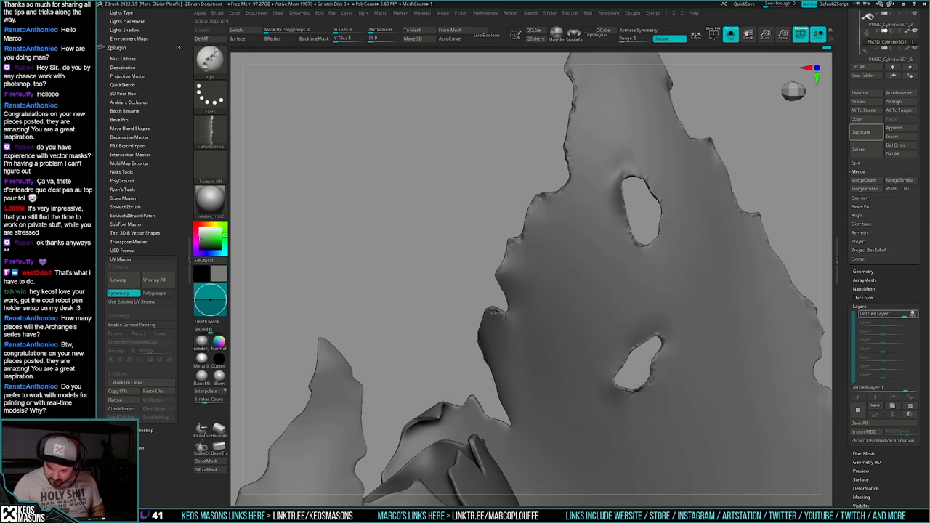
{"action": "right_click_drag", "start_coordinate": [658, 356], "coordinate": [763, 358]}
{"action": "mouse_move", "coordinate": [676, 370]}
{"action": "right_mouse_down"}
{"action": "mouse_move", "coordinate": [745, 363]}
{"action": "mouse_move", "coordinate": [756, 329]}
{"action": "mouse_move", "coordinate": [625, 346]}
{"action": "mouse_move", "coordinate": [646, 336]}
{"action": "mouse_move", "coordinate": [649, 355]}
{"action": "mouse_move", "coordinate": [704, 337]}
{"action": "right_mouse_up"}
{"action": "mouse_move", "coordinate": [586, 318]}
{"action": "right_mouse_down"}
{"action": "mouse_move", "coordinate": [671, 355]}
{"action": "mouse_move", "coordinate": [644, 230]}
{"action": "mouse_move", "coordinate": [679, 407]}
{"action": "mouse_move", "coordinate": [723, 344]}
{"action": "mouse_move", "coordinate": [679, 411]}
{"action": "mouse_move", "coordinate": [697, 371]}
{"action": "mouse_move", "coordinate": [678, 407]}
{"action": "mouse_move", "coordinate": [704, 382]}
{"action": "mouse_move", "coordinate": [683, 363]}
{"action": "mouse_move", "coordinate": [655, 380]}
{"action": "mouse_move", "coordinate": [663, 353]}
{"action": "mouse_move", "coordinate": [692, 344]}
{"action": "mouse_move", "coordinate": [686, 356]}
{"action": "mouse_move", "coordinate": [740, 382]}
{"action": "mouse_move", "coordinate": [658, 386]}
{"action": "right_mouse_up"}
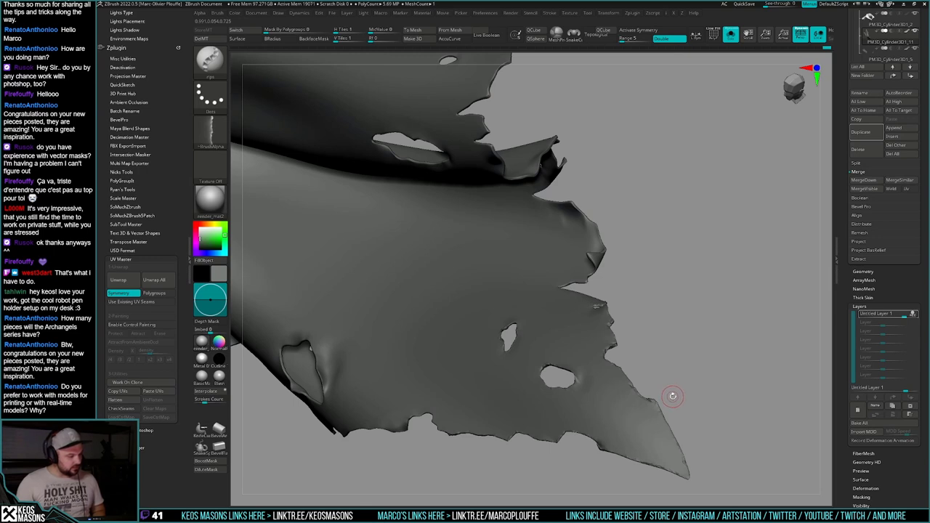
Step: Add frayed rips along the strip's long edge beside the two small holes, continuing past the rounded notch toward the larger hole
{"action": "right_click_drag", "start_coordinate": [673, 392], "coordinate": [623, 344]}
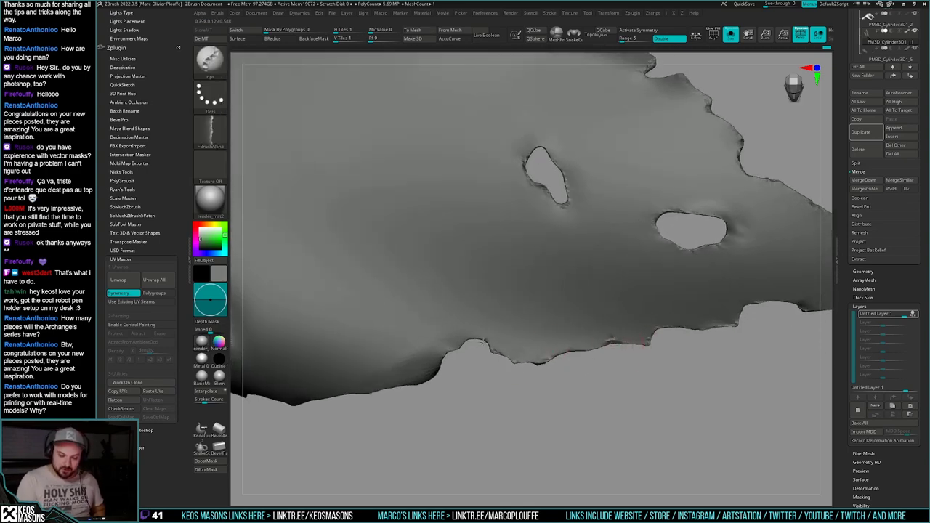
{"action": "mouse_move", "coordinate": [483, 341]}
{"action": "right_mouse_down", "text": "alt"}
{"action": "mouse_move", "coordinate": [586, 341]}
{"action": "mouse_move", "coordinate": [571, 335]}
{"action": "right_mouse_up", "text": "alt"}
{"action": "mouse_move", "coordinate": [542, 385]}
{"action": "right_mouse_down"}
{"action": "mouse_move", "coordinate": [587, 354]}
{"action": "mouse_move", "coordinate": [583, 359]}
{"action": "mouse_move", "coordinate": [599, 367]}
{"action": "mouse_move", "coordinate": [665, 357]}
{"action": "mouse_move", "coordinate": [639, 344]}
{"action": "mouse_move", "coordinate": [614, 363]}
{"action": "mouse_move", "coordinate": [630, 377]}
{"action": "mouse_move", "coordinate": [653, 359]}
{"action": "right_mouse_up"}
{"action": "mouse_move", "coordinate": [622, 392]}
{"action": "right_mouse_down"}
{"action": "mouse_move", "coordinate": [628, 327]}
{"action": "mouse_move", "coordinate": [624, 371]}
{"action": "right_mouse_up"}
{"action": "right_click_drag", "start_coordinate": [615, 409], "coordinate": [620, 394]}
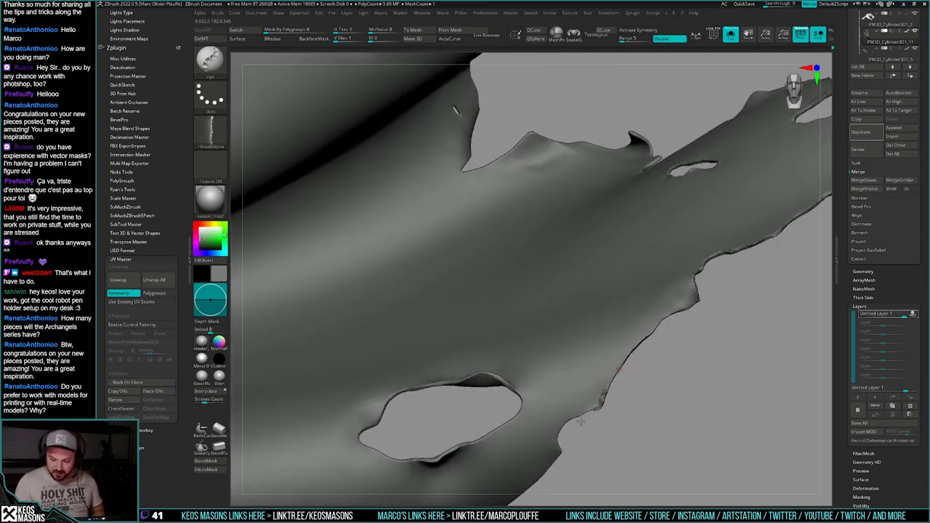
Step: Continue the torn rips detail along the cape's outer edge around the large hole
{"action": "mouse_move", "coordinate": [581, 421]}
{"action": "right_mouse_down", "text": "alt"}
{"action": "mouse_move", "coordinate": [601, 392]}
{"action": "mouse_move", "coordinate": [585, 400]}
{"action": "mouse_move", "coordinate": [596, 431]}
{"action": "right_mouse_up", "text": "alt"}
{"action": "mouse_move", "coordinate": [594, 394]}
{"action": "right_mouse_down", "text": "ctrl"}
{"action": "mouse_move", "coordinate": [612, 380]}
{"action": "mouse_move", "coordinate": [575, 419]}
{"action": "mouse_move", "coordinate": [603, 407]}
{"action": "mouse_move", "coordinate": [625, 371]}
{"action": "mouse_move", "coordinate": [622, 343]}
{"action": "mouse_move", "coordinate": [592, 388]}
{"action": "right_mouse_up", "text": "ctrl"}
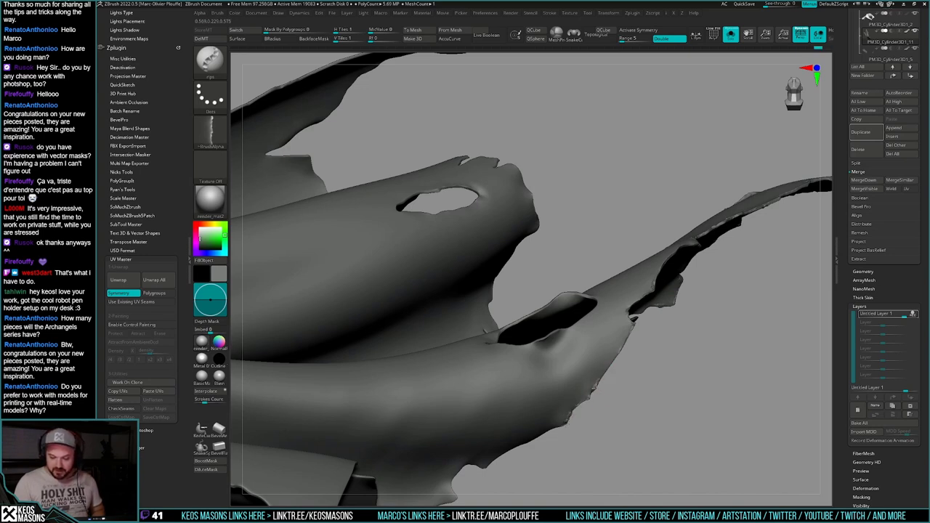
{"action": "right_click_drag", "start_coordinate": [613, 380], "coordinate": [662, 337]}
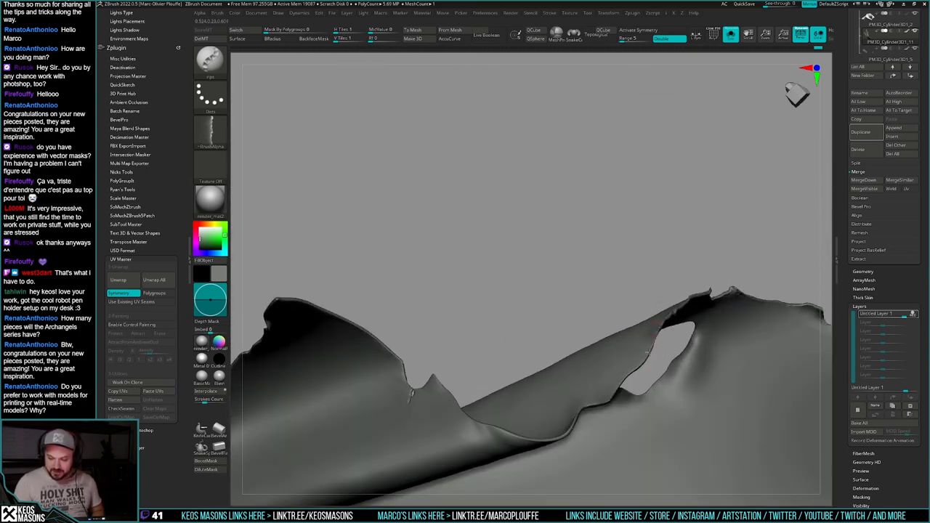
{"action": "right_click_drag", "start_coordinate": [630, 375], "coordinate": [617, 393]}
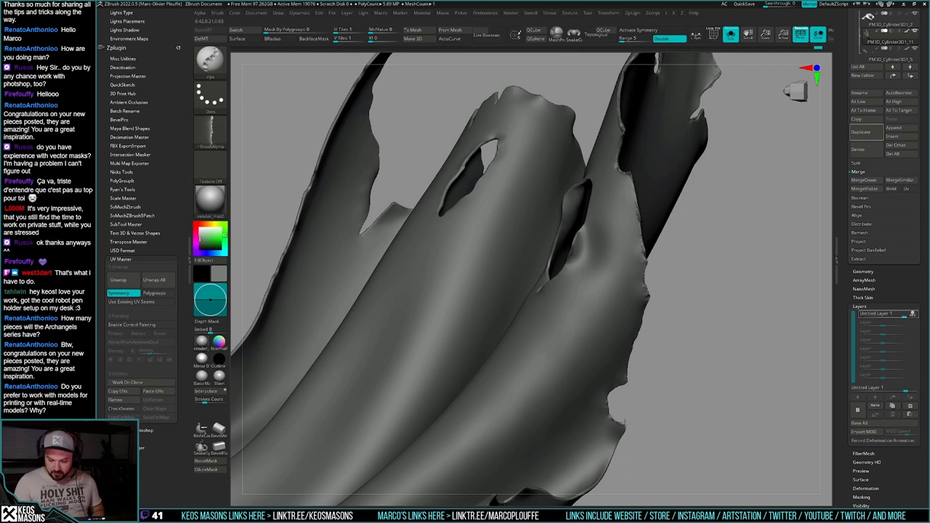
{"action": "right_click_drag", "start_coordinate": [631, 438], "coordinate": [615, 382], "text": "alt"}
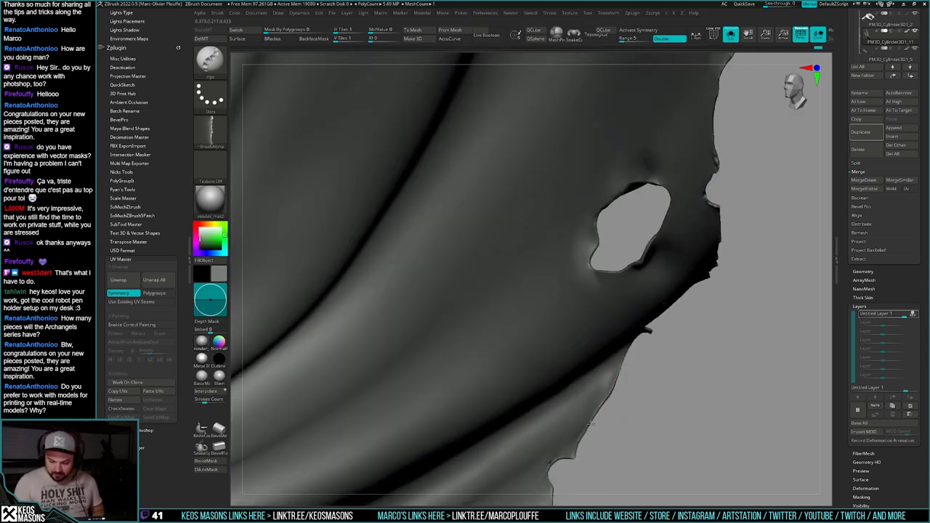
Step: Fray the stretch of edge and the small notch between the large hole and the pointed corner
{"action": "right_click_drag", "start_coordinate": [593, 428], "coordinate": [613, 348]}
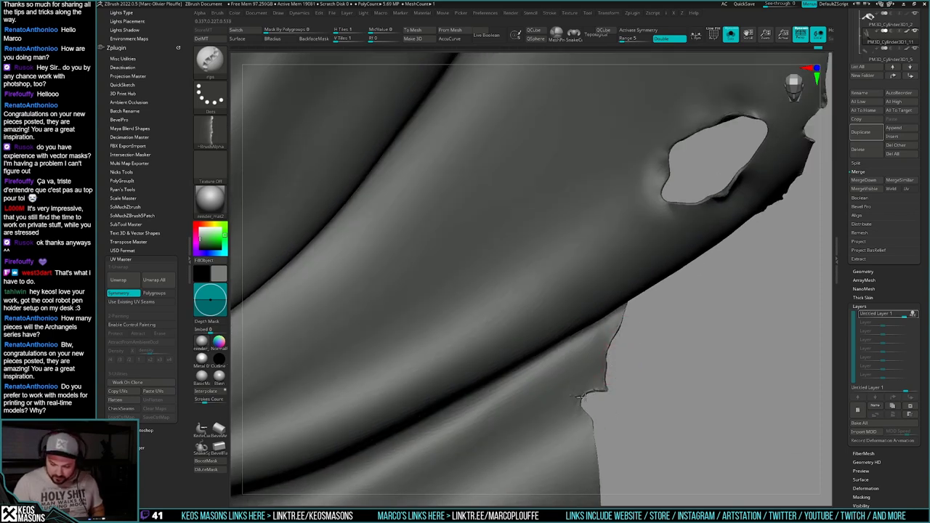
{"action": "right_click_drag", "start_coordinate": [580, 396], "coordinate": [585, 393]}
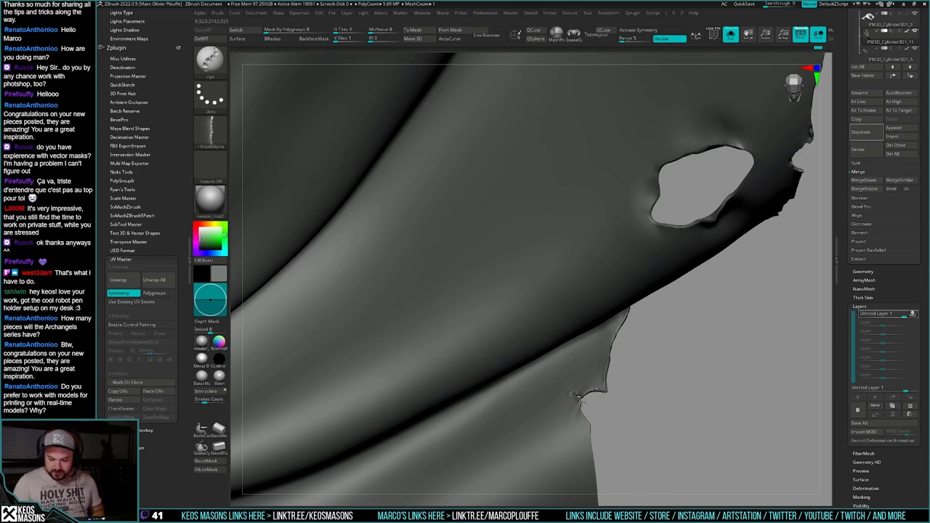
{"action": "right_click_drag", "start_coordinate": [589, 410], "coordinate": [595, 360], "text": "alt"}
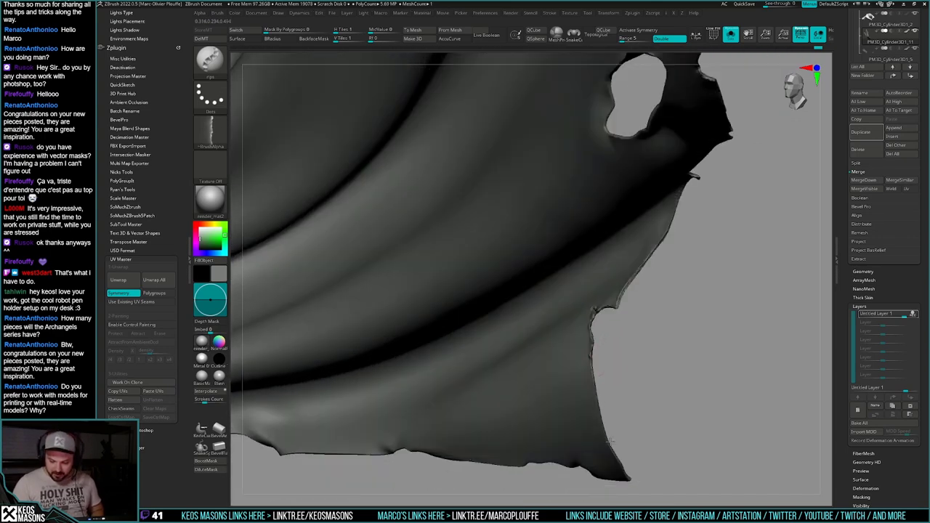
Step: Roughen the edges leading to the tip of the cape's pointed corner with rips strokes
{"action": "right_click_drag", "start_coordinate": [611, 442], "coordinate": [598, 386]}
{"action": "right_click_drag", "start_coordinate": [608, 425], "coordinate": [612, 388]}
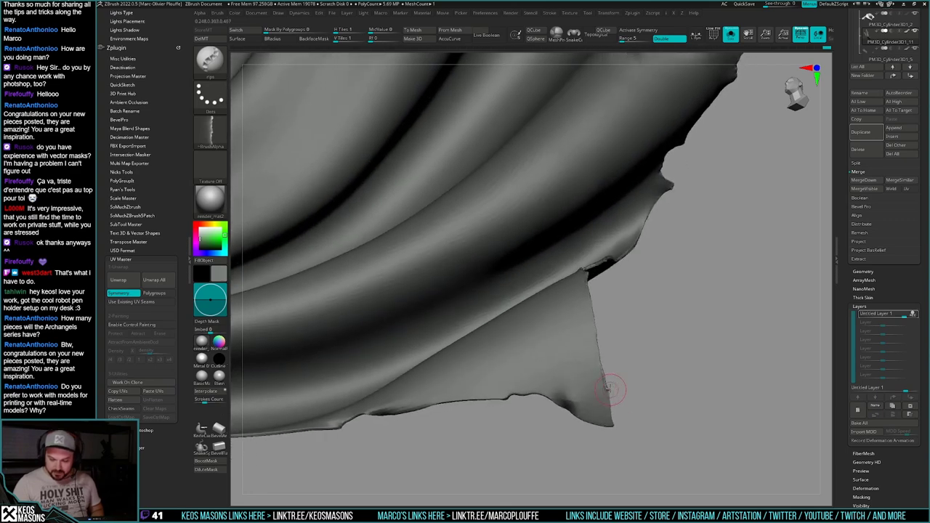
{"action": "mouse_move", "coordinate": [609, 424]}
{"action": "right_mouse_down"}
{"action": "mouse_move", "coordinate": [609, 396]}
{"action": "mouse_move", "coordinate": [606, 408]}
{"action": "mouse_move", "coordinate": [629, 376]}
{"action": "mouse_move", "coordinate": [619, 411]}
{"action": "right_mouse_up"}
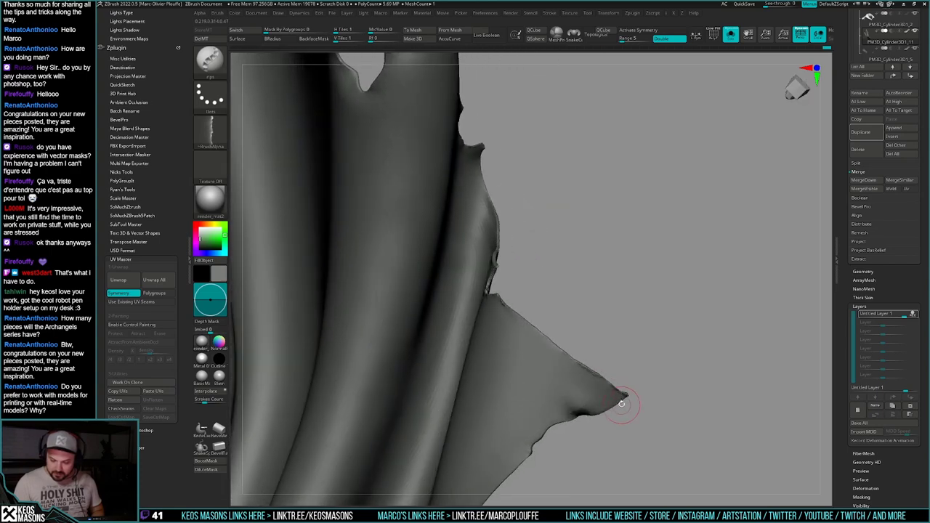
{"action": "right_click_drag", "start_coordinate": [595, 495], "coordinate": [578, 439]}
{"action": "right_click_drag", "start_coordinate": [600, 407], "coordinate": [592, 394]}
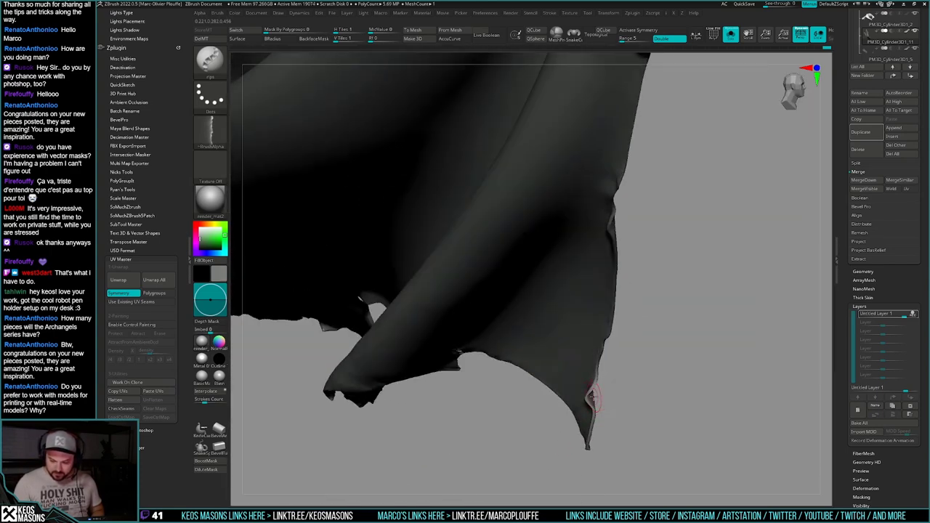
Step: Reshape the edge just above the pointed corner's tip into a small notch with the Move brush
{"action": "key", "text": "space"}
{"action": "left_click", "coordinate": [576, 286]}
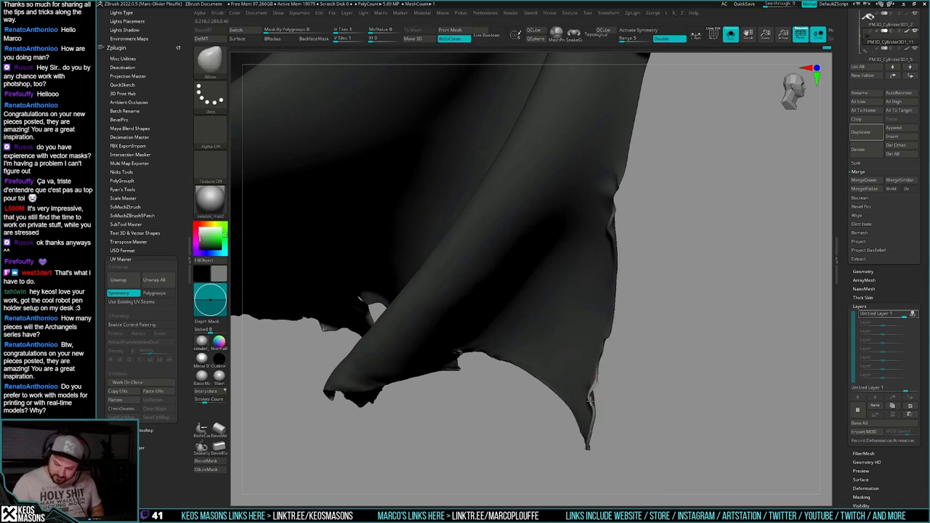
{"action": "right_click_drag", "start_coordinate": [593, 387], "coordinate": [646, 361]}
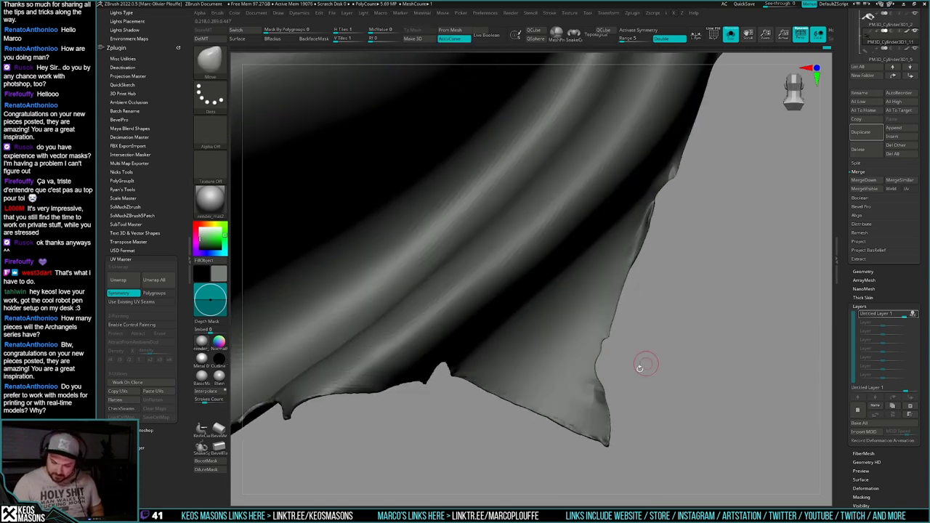
{"action": "right_click_drag", "start_coordinate": [593, 412], "coordinate": [673, 367]}
Step: Switch back to the rips brush and fray the notch above the pointed corner and the side edge beyond it
{"action": "key", "text": "space"}
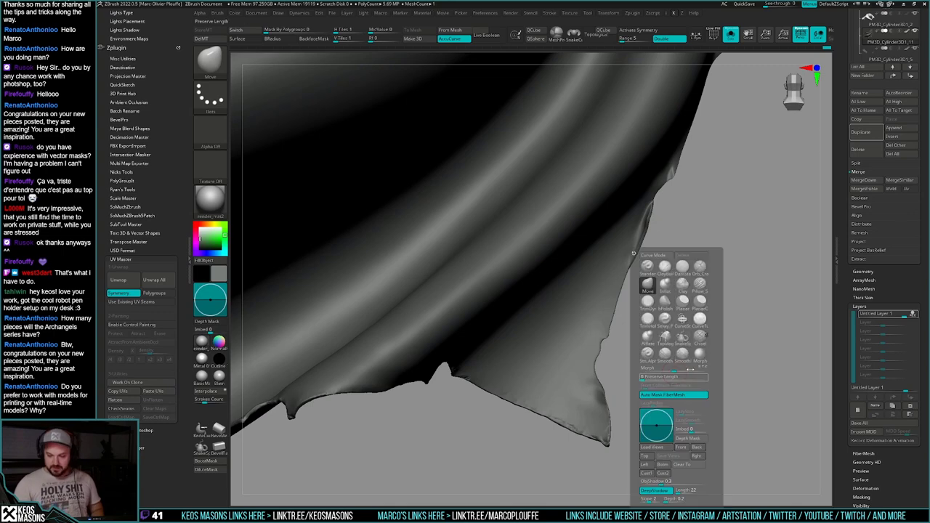
{"action": "key", "text": "b"}
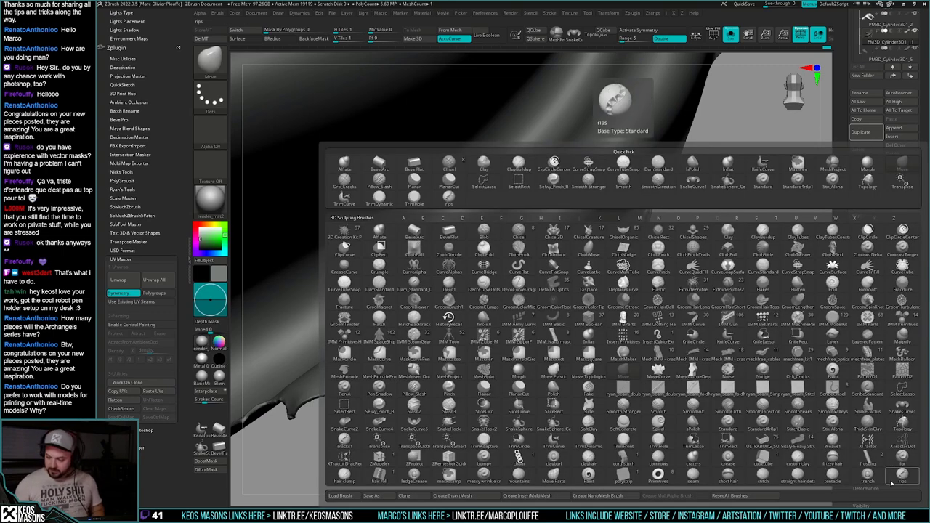
{"action": "left_click", "coordinate": [899, 478]}
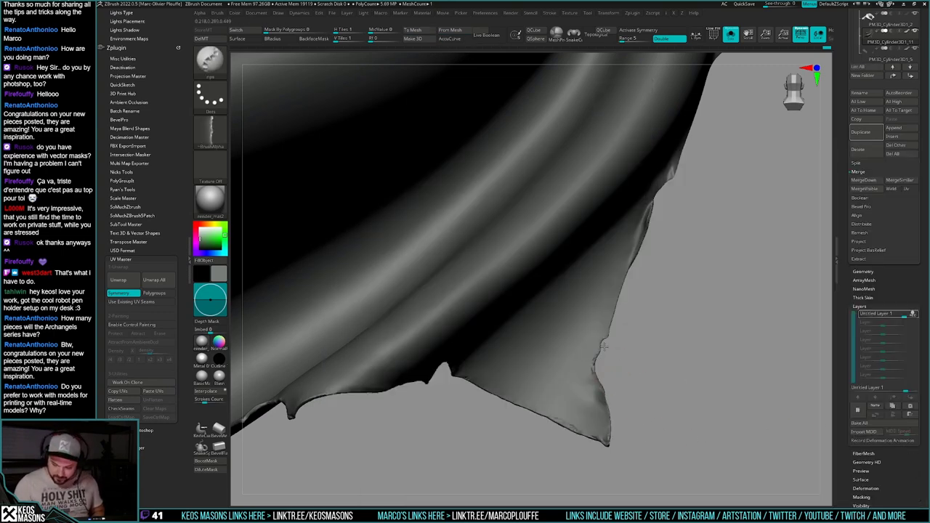
{"action": "mouse_move", "coordinate": [617, 332]}
{"action": "right_mouse_down", "text": "alt"}
{"action": "mouse_move", "coordinate": [599, 402]}
{"action": "mouse_move", "coordinate": [616, 333]}
{"action": "mouse_move", "coordinate": [616, 346]}
{"action": "right_mouse_up", "text": "alt"}
{"action": "right_click_drag", "start_coordinate": [624, 308], "coordinate": [634, 330]}
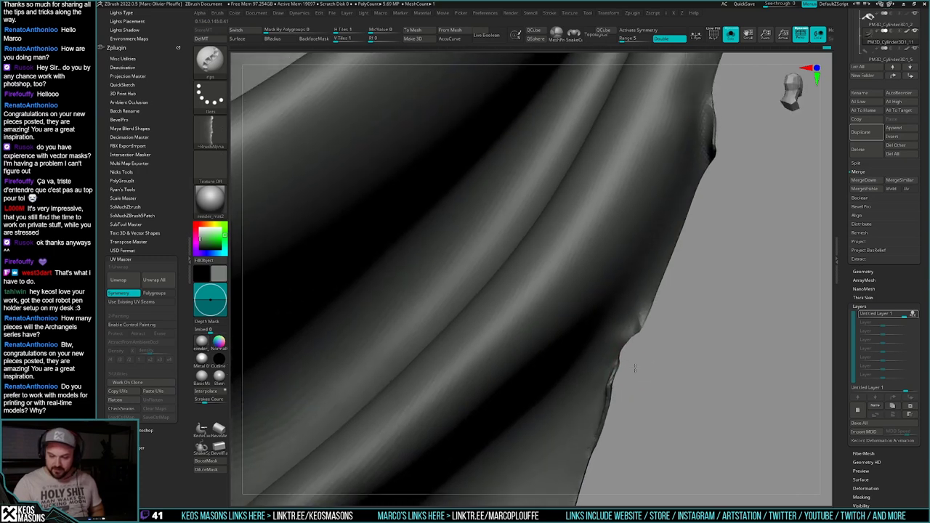
{"action": "left_click_drag", "start_coordinate": [651, 313], "coordinate": [642, 331]}
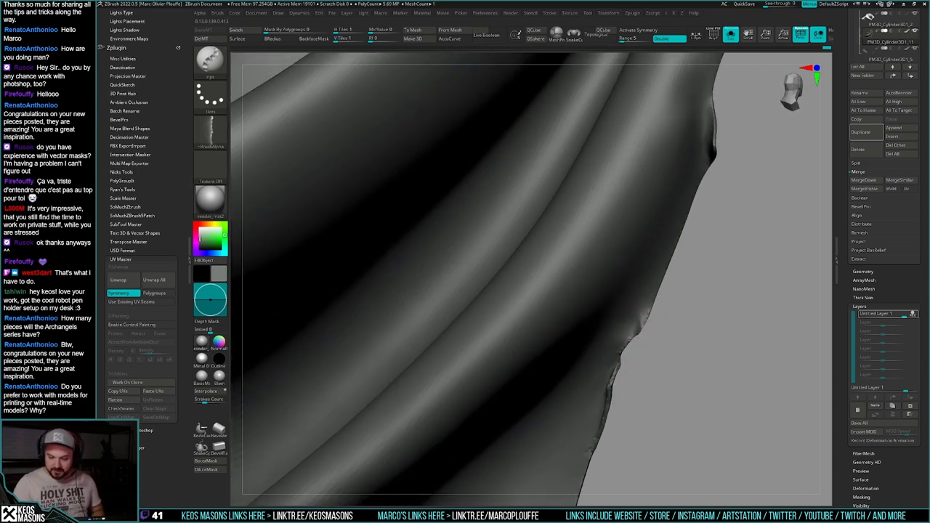
{"action": "right_click_drag", "start_coordinate": [638, 366], "coordinate": [643, 338]}
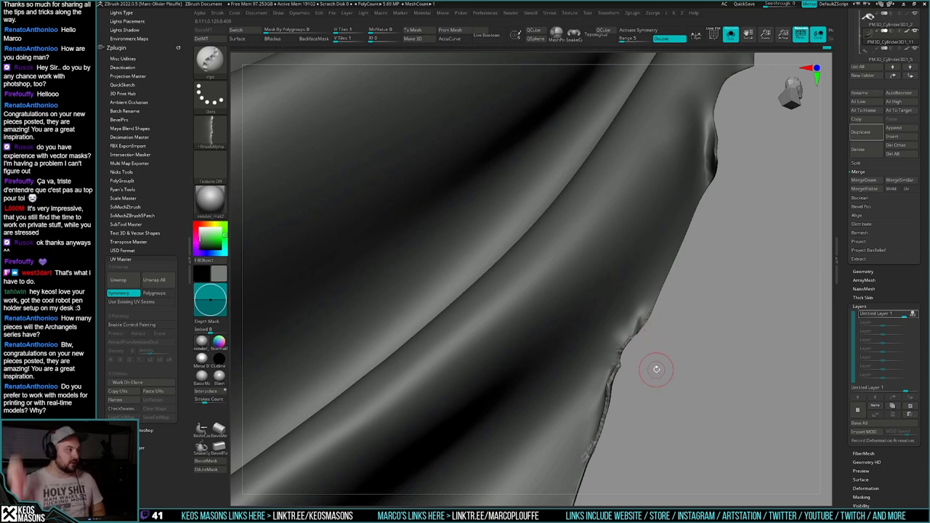
Step: Add rips along the curled bump and the curved recess further up the cape's side edge
{"action": "right_click_drag", "start_coordinate": [656, 370], "coordinate": [673, 294]}
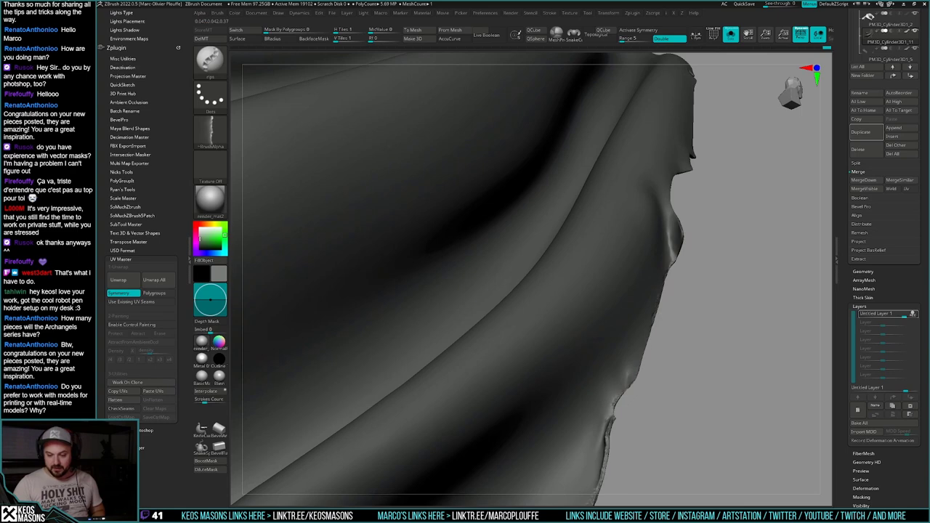
{"action": "right_click_drag", "start_coordinate": [631, 355], "coordinate": [658, 345]}
{"action": "mouse_move", "coordinate": [639, 381]}
{"action": "right_mouse_down"}
{"action": "mouse_move", "coordinate": [652, 367]}
{"action": "mouse_move", "coordinate": [640, 365]}
{"action": "mouse_move", "coordinate": [660, 376]}
{"action": "right_mouse_up"}
{"action": "mouse_move", "coordinate": [647, 319]}
{"action": "right_mouse_down"}
{"action": "mouse_move", "coordinate": [627, 381]}
{"action": "mouse_move", "coordinate": [657, 354]}
{"action": "mouse_move", "coordinate": [631, 382]}
{"action": "right_mouse_up"}
{"action": "left_click_drag", "start_coordinate": [624, 391], "coordinate": [630, 364]}
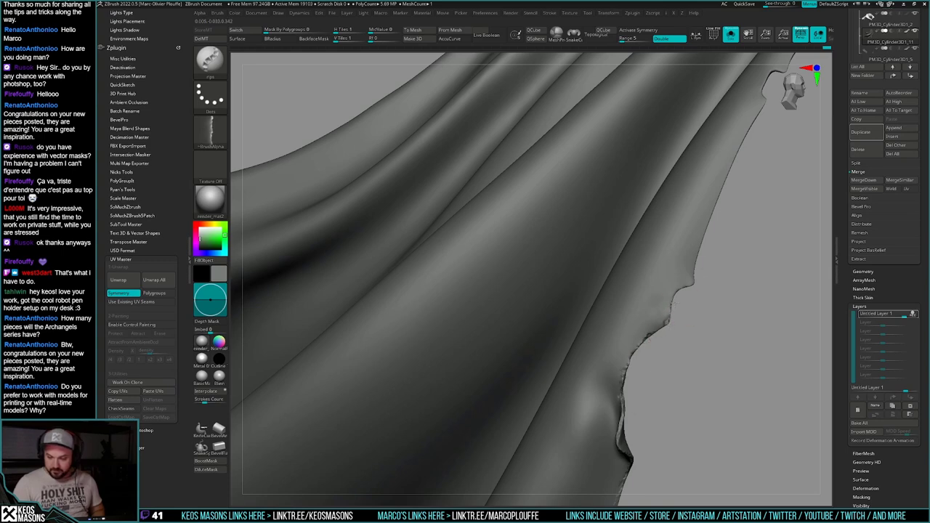
Step: Fray the side edge from the stepped notch up to the next small notch
{"action": "mouse_move", "coordinate": [672, 304]}
{"action": "right_mouse_down", "text": "ctrl"}
{"action": "mouse_move", "coordinate": [685, 291]}
{"action": "mouse_move", "coordinate": [679, 318]}
{"action": "mouse_move", "coordinate": [647, 332]}
{"action": "mouse_move", "coordinate": [658, 339]}
{"action": "right_mouse_up", "text": "ctrl"}
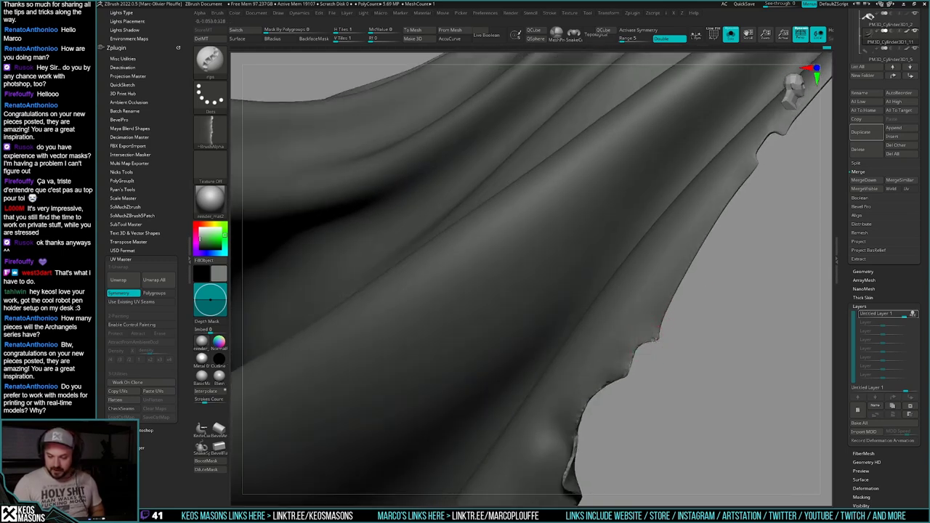
{"action": "mouse_move", "coordinate": [678, 303]}
{"action": "right_mouse_down"}
{"action": "mouse_move", "coordinate": [653, 336]}
{"action": "mouse_move", "coordinate": [654, 371]}
{"action": "mouse_move", "coordinate": [656, 351]}
{"action": "mouse_move", "coordinate": [685, 340]}
{"action": "mouse_move", "coordinate": [683, 309]}
{"action": "mouse_move", "coordinate": [655, 324]}
{"action": "mouse_move", "coordinate": [685, 345]}
{"action": "right_mouse_up"}
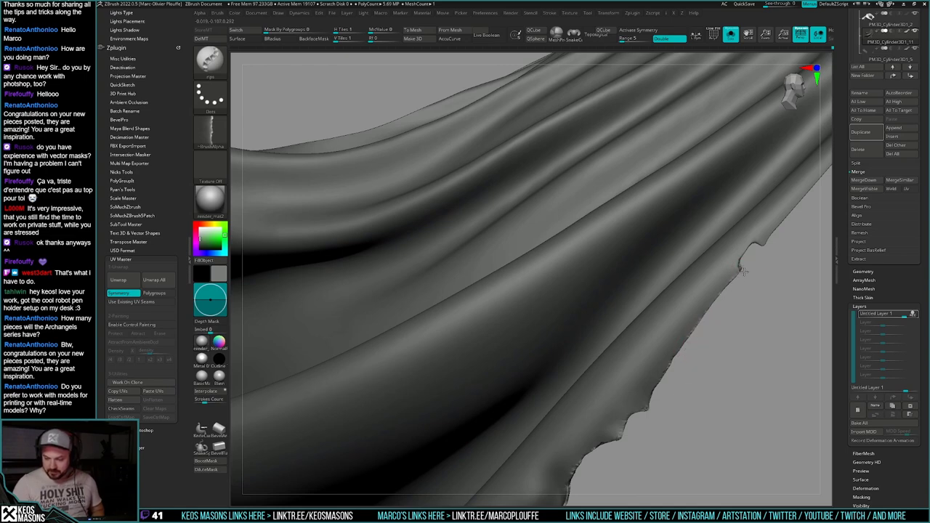
{"action": "right_click_drag", "start_coordinate": [743, 271], "coordinate": [706, 324]}
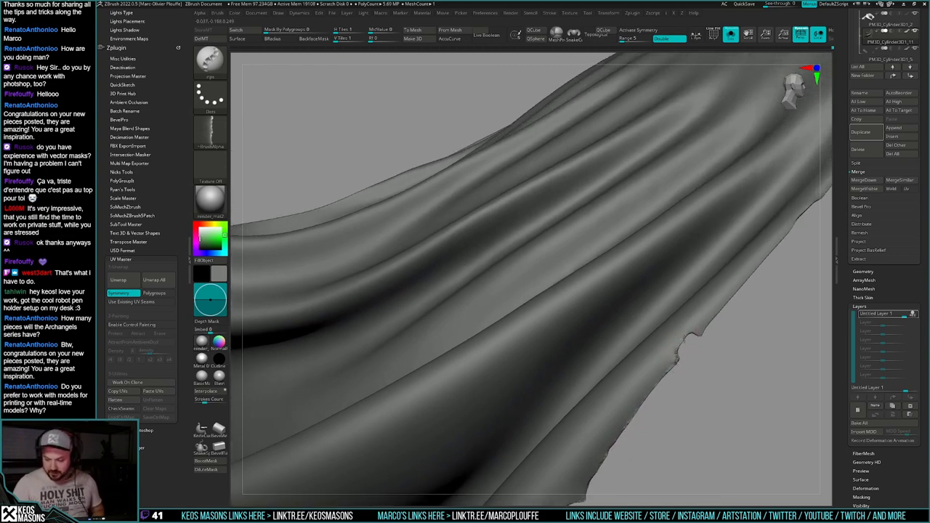
Step: Roughen the small upper notch with short rips strokes and continue up the side edge toward the cape's smooth upper part
{"action": "left_click_drag", "start_coordinate": [702, 332], "coordinate": [705, 332]}
{"action": "right_click_drag", "start_coordinate": [705, 332], "coordinate": [707, 333]}
{"action": "left_click_drag", "start_coordinate": [708, 333], "coordinate": [705, 331]}
{"action": "right_click_drag", "start_coordinate": [706, 331], "coordinate": [700, 334]}
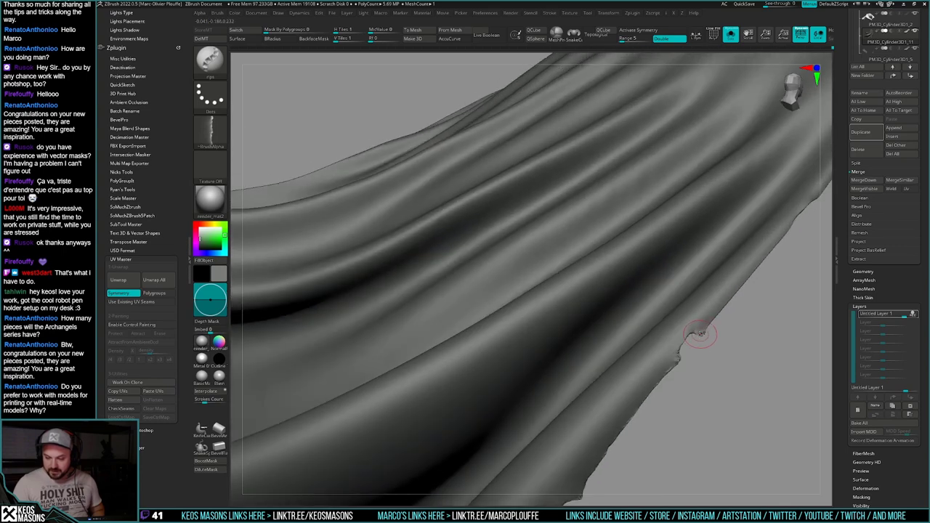
{"action": "left_click_drag", "start_coordinate": [700, 334], "coordinate": [692, 333]}
{"action": "right_click_drag", "start_coordinate": [687, 340], "coordinate": [667, 370]}
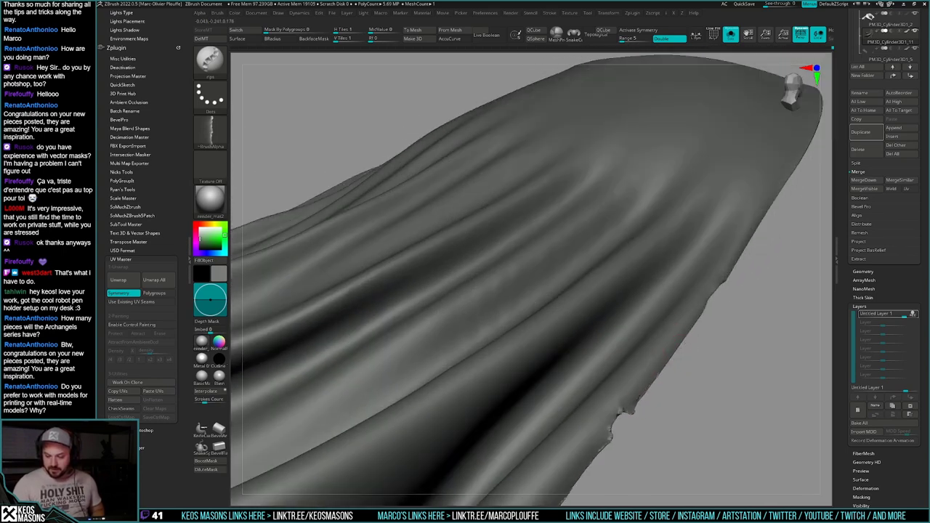
{"action": "right_click_drag", "start_coordinate": [716, 293], "coordinate": [676, 347]}
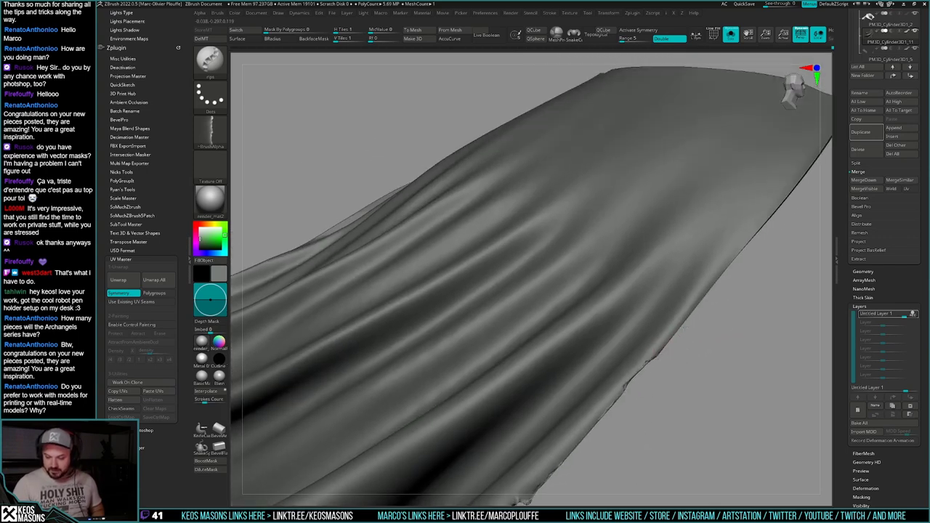
Step: Return to the lower hem and fray its edge from the pointed corner down past the large elongated hole
{"action": "right_click_drag", "start_coordinate": [715, 306], "coordinate": [685, 197]}
{"action": "mouse_move", "coordinate": [634, 422]}
{"action": "right_mouse_down", "text": "alt"}
{"action": "mouse_move", "coordinate": [668, 376]}
{"action": "mouse_move", "coordinate": [666, 362]}
{"action": "mouse_move", "coordinate": [647, 494]}
{"action": "mouse_move", "coordinate": [647, 437]}
{"action": "mouse_move", "coordinate": [667, 355]}
{"action": "mouse_move", "coordinate": [660, 376]}
{"action": "mouse_move", "coordinate": [753, 333]}
{"action": "mouse_move", "coordinate": [710, 240]}
{"action": "mouse_move", "coordinate": [693, 325]}
{"action": "mouse_move", "coordinate": [699, 367]}
{"action": "mouse_move", "coordinate": [695, 353]}
{"action": "right_mouse_up", "text": "alt"}
{"action": "left_click_drag", "start_coordinate": [712, 334], "coordinate": [669, 376]}
{"action": "right_click_drag", "start_coordinate": [669, 376], "coordinate": [682, 374]}
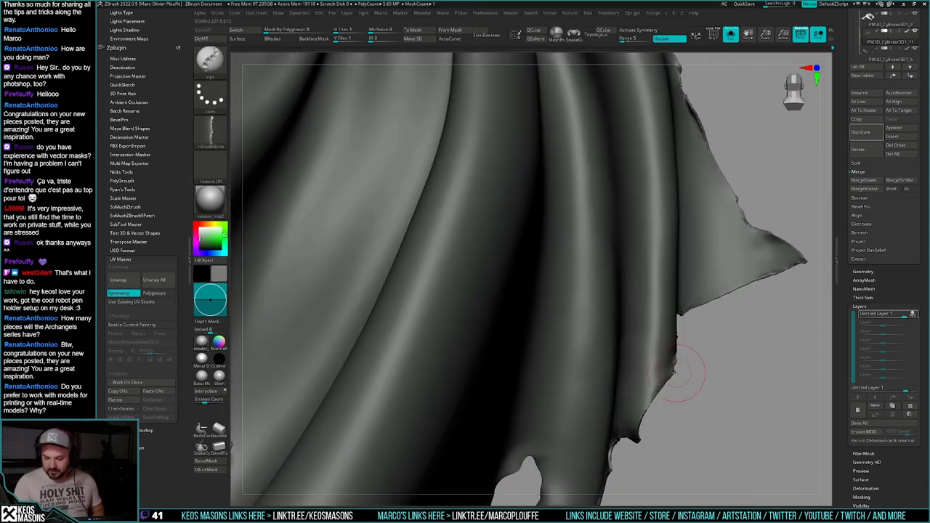
{"action": "left_click_drag", "start_coordinate": [680, 368], "coordinate": [657, 395]}
{"action": "right_click_drag", "start_coordinate": [657, 395], "coordinate": [660, 369], "text": "ctrl"}
{"action": "left_click_drag", "start_coordinate": [662, 359], "coordinate": [622, 391]}
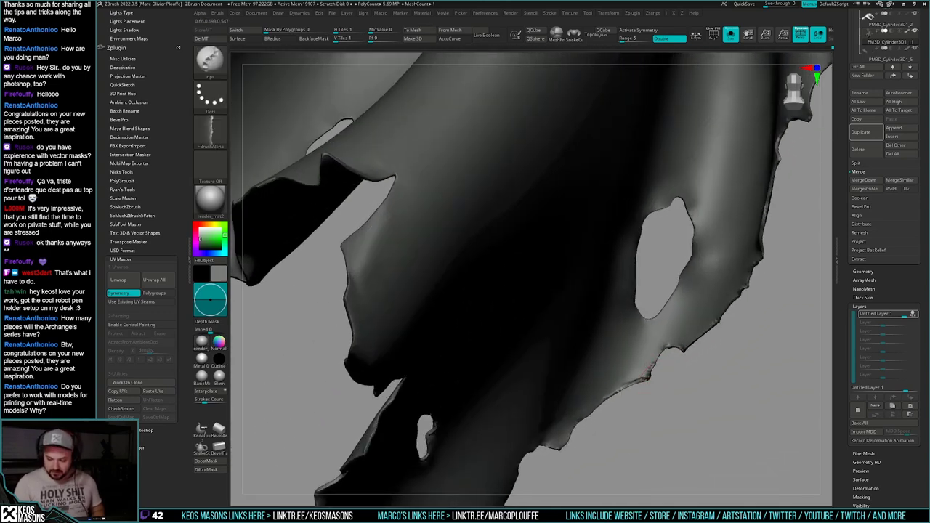
Step: Fray the rim of the large elongated hole near the hem from both faces of the cape
{"action": "right_click_drag", "start_coordinate": [599, 414], "coordinate": [614, 323], "text": "ctrl"}
{"action": "key", "text": "space"}
{"action": "right_click_drag", "start_coordinate": [597, 362], "coordinate": [607, 349]}
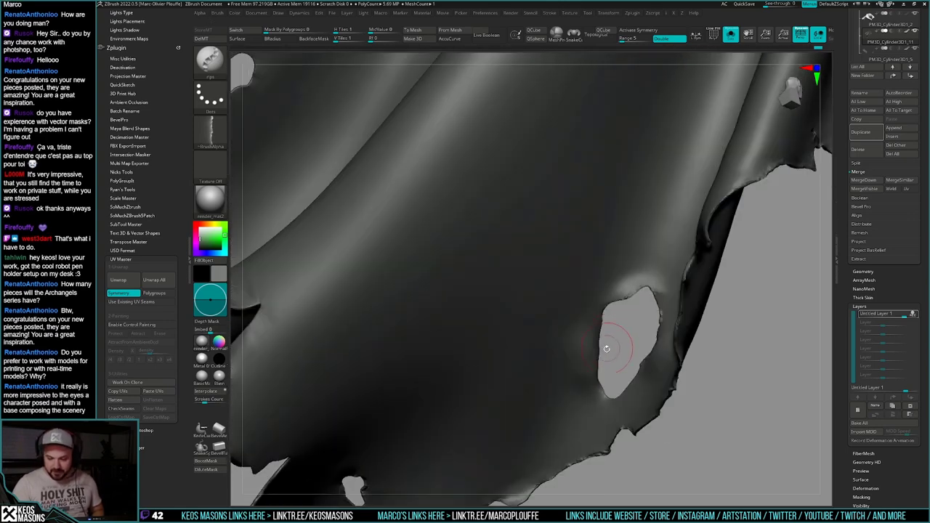
{"action": "left_click_drag", "start_coordinate": [601, 380], "coordinate": [614, 399]}
{"action": "mouse_move", "coordinate": [614, 399]}
{"action": "right_mouse_down"}
{"action": "mouse_move", "coordinate": [626, 404]}
{"action": "mouse_move", "coordinate": [619, 396]}
{"action": "mouse_move", "coordinate": [627, 369]}
{"action": "mouse_move", "coordinate": [691, 353]}
{"action": "mouse_move", "coordinate": [657, 353]}
{"action": "mouse_move", "coordinate": [640, 340]}
{"action": "right_mouse_up"}
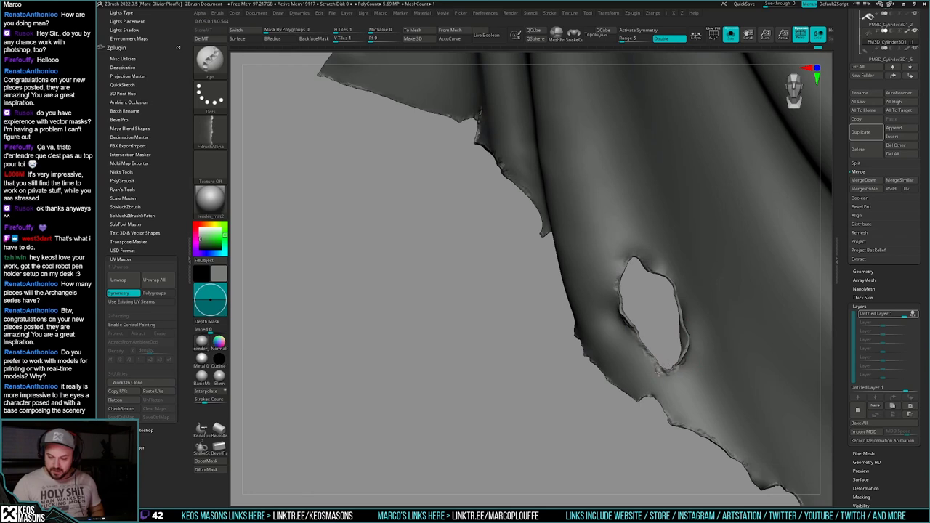
{"action": "mouse_move", "coordinate": [651, 316]}
{"action": "right_mouse_down"}
{"action": "mouse_move", "coordinate": [635, 299]}
{"action": "mouse_move", "coordinate": [654, 325]}
{"action": "mouse_move", "coordinate": [648, 309]}
{"action": "right_mouse_up"}
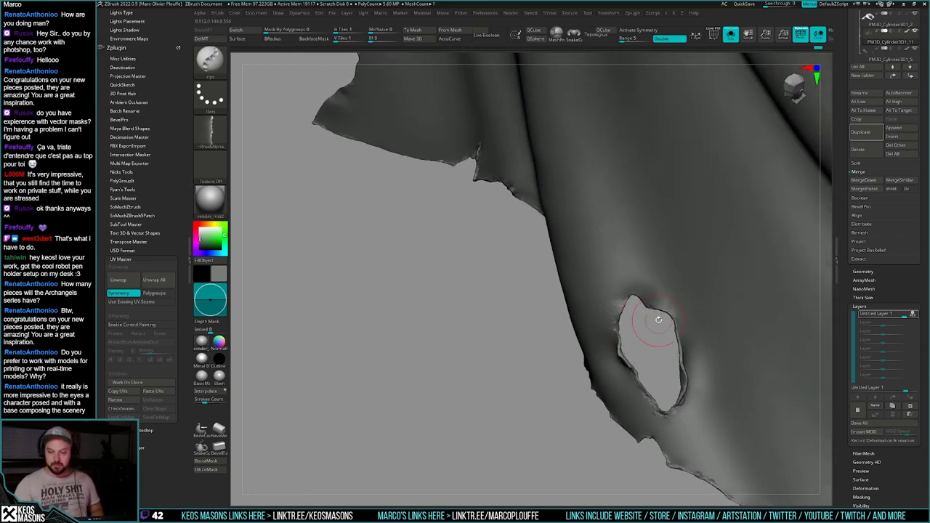
{"action": "right_click_drag", "start_coordinate": [684, 348], "coordinate": [639, 279]}
{"action": "right_click_drag", "start_coordinate": [706, 323], "coordinate": [580, 306], "text": "alt"}
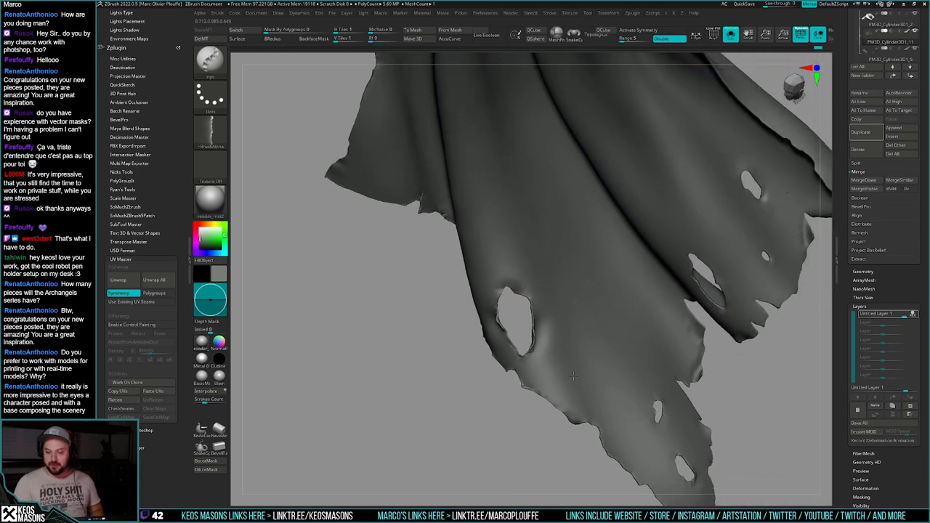
{"action": "mouse_move", "coordinate": [639, 378]}
{"action": "right_mouse_down"}
{"action": "mouse_move", "coordinate": [663, 389]}
{"action": "mouse_move", "coordinate": [651, 380]}
{"action": "right_mouse_up"}
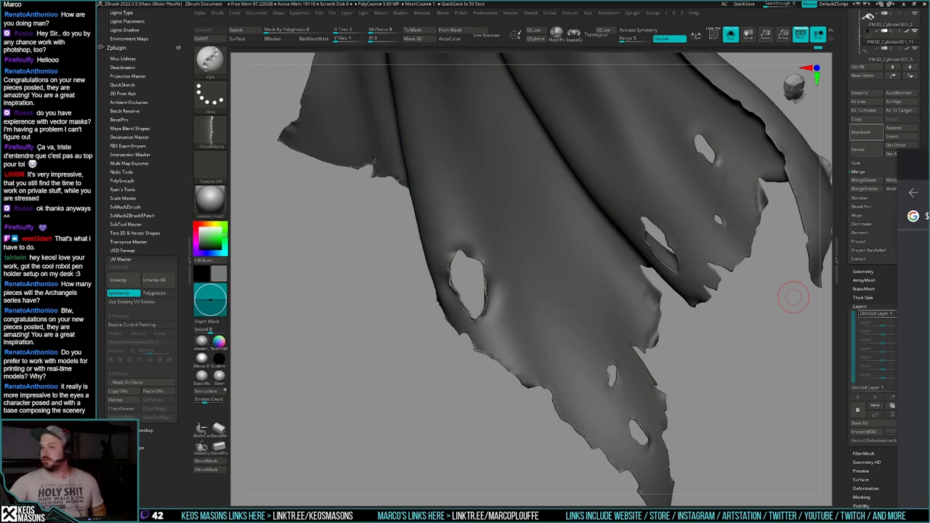
Step: Switch to Chrome, enlarge the browser window and open the artist's portfolio website
{"action": "left_click", "coordinate": [914, 216]}
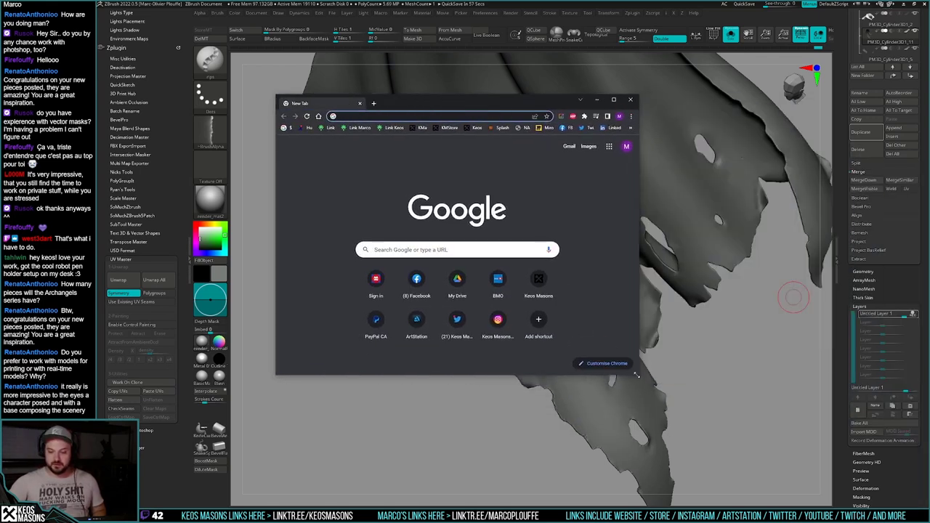
{"action": "left_click_drag", "start_coordinate": [636, 375], "coordinate": [908, 502]}
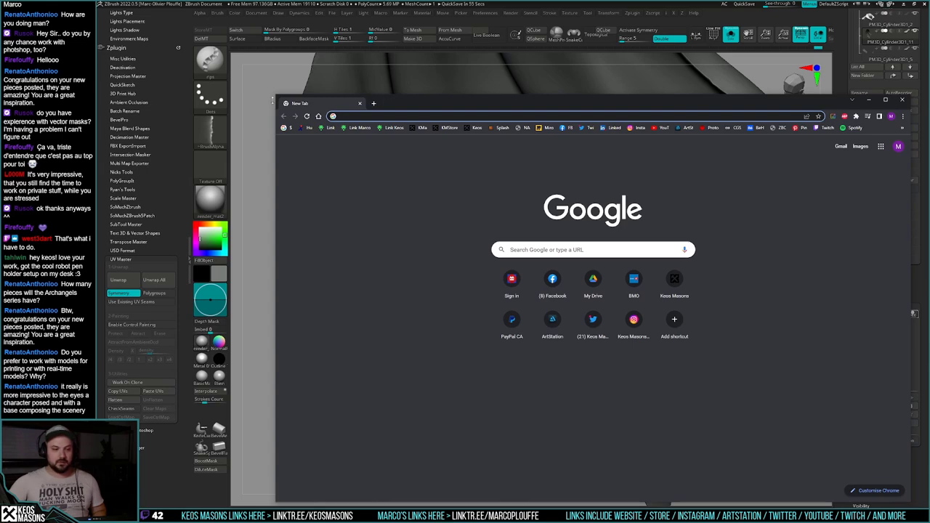
{"action": "left_click_drag", "start_coordinate": [274, 94], "coordinate": [123, 28]}
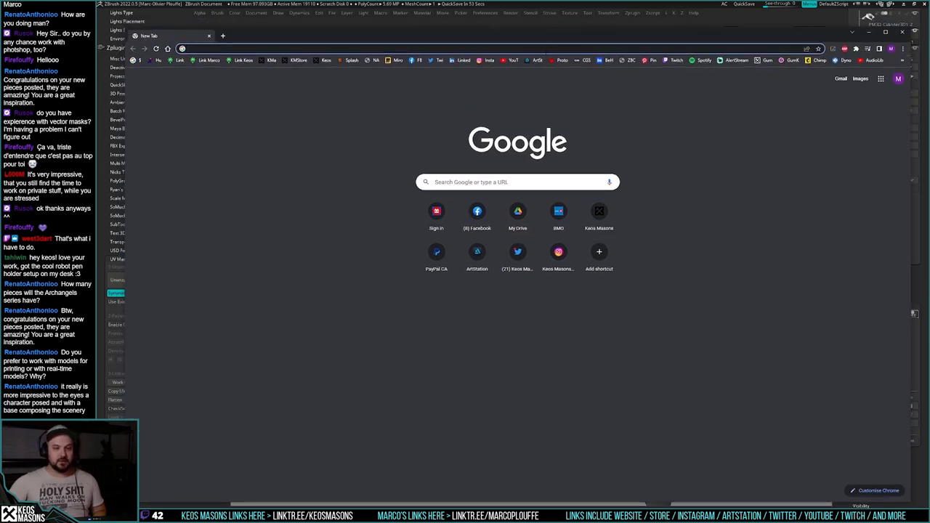
{"action": "left_click", "coordinate": [350, 61]}
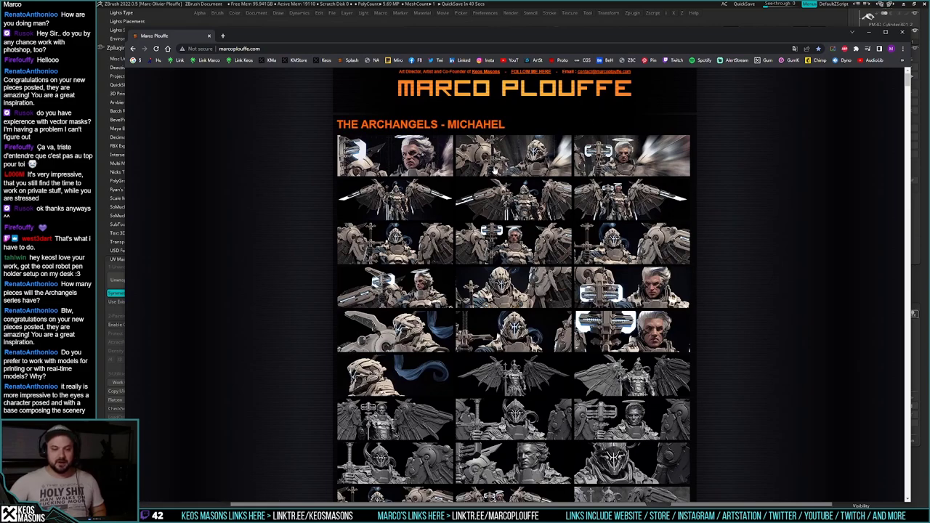
Step: Browse the portfolio's Archangels Michahel and Rafael galleries
{"action": "scroll", "coordinate": [550, 173], "scroll_direction": "down", "scroll_amount": 3}
{"action": "scroll", "coordinate": [550, 173], "scroll_direction": "up", "scroll_amount": 3}
{"action": "scroll", "coordinate": [594, 191], "scroll_direction": "down", "scroll_amount": 4}
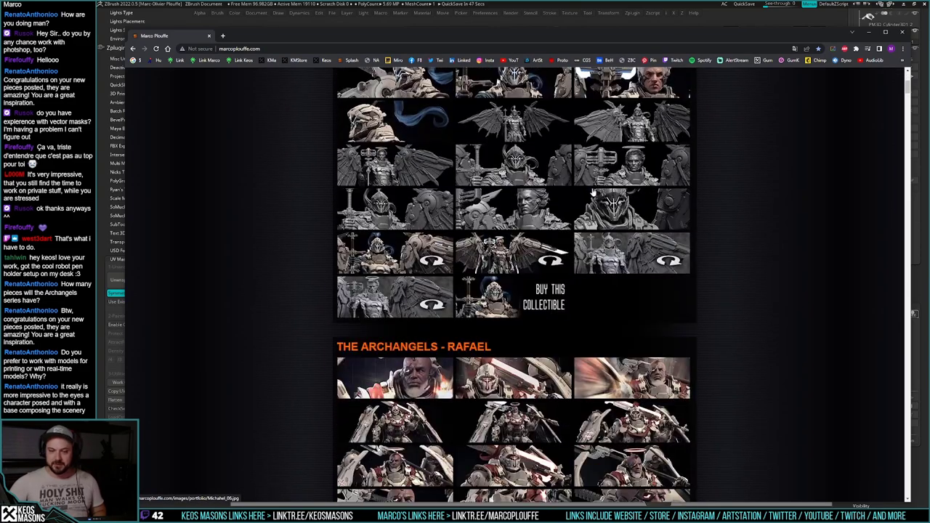
{"action": "scroll", "coordinate": [588, 197], "scroll_direction": "down", "scroll_amount": 8}
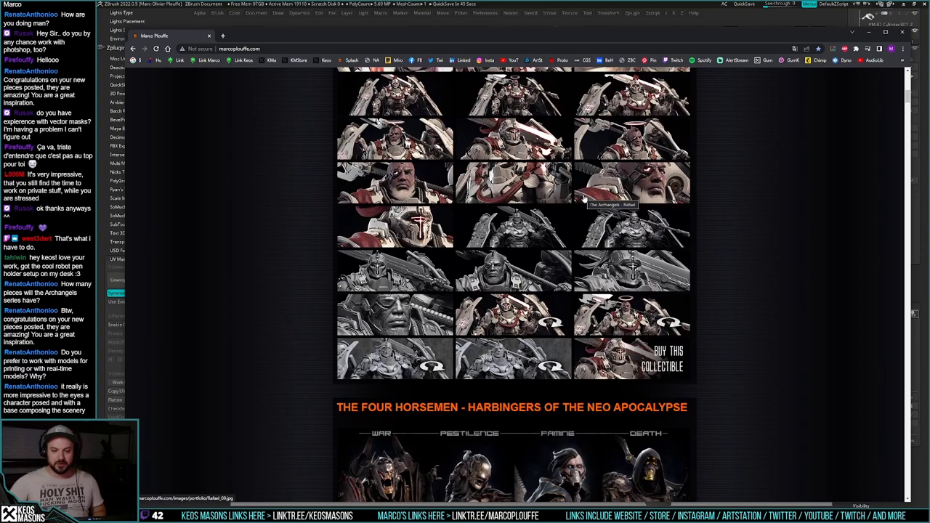
{"action": "scroll", "coordinate": [576, 202], "scroll_direction": "down", "scroll_amount": 4}
{"action": "scroll", "coordinate": [571, 200], "scroll_direction": "up", "scroll_amount": 15}
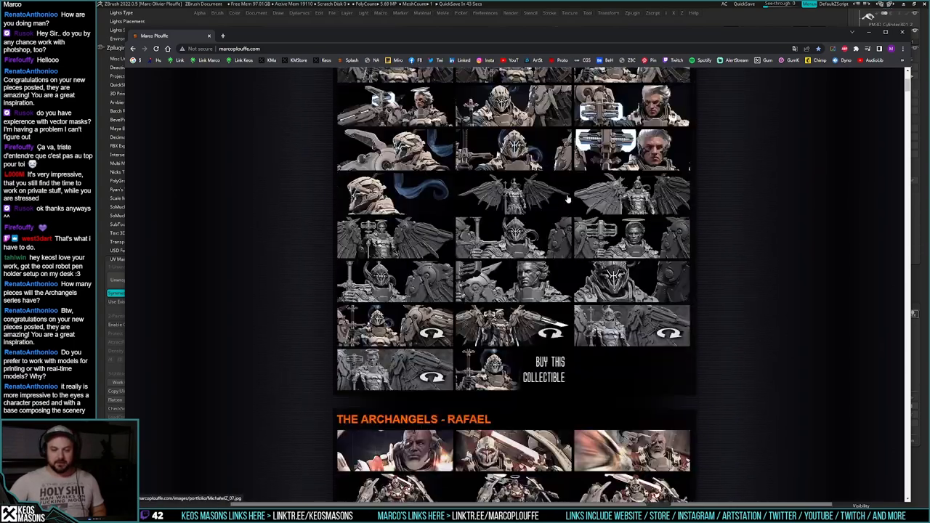
{"action": "scroll", "coordinate": [529, 285], "scroll_direction": "down", "scroll_amount": 1}
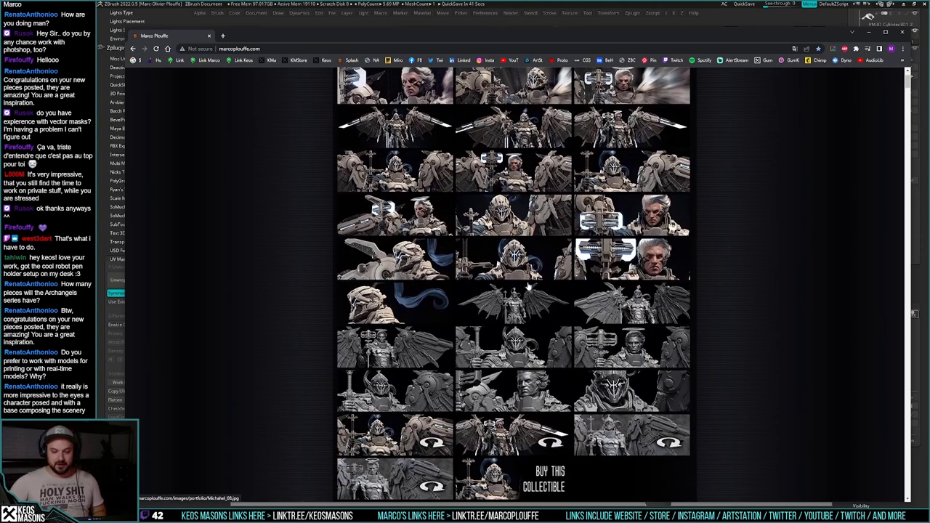
Step: Open the Michahel_11.jpg image at full size and examine the character from helmet to waist
{"action": "left_click", "coordinate": [483, 258]}
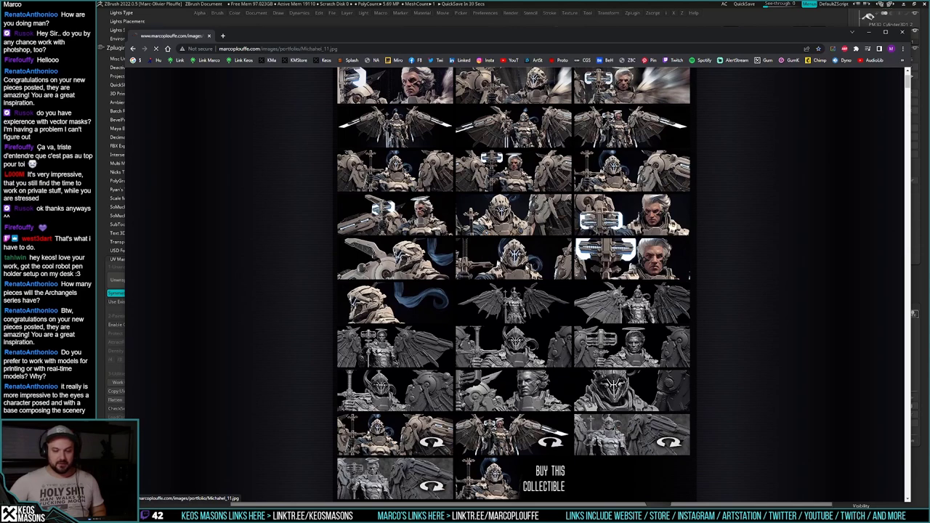
{"action": "left_click", "coordinate": [525, 216]}
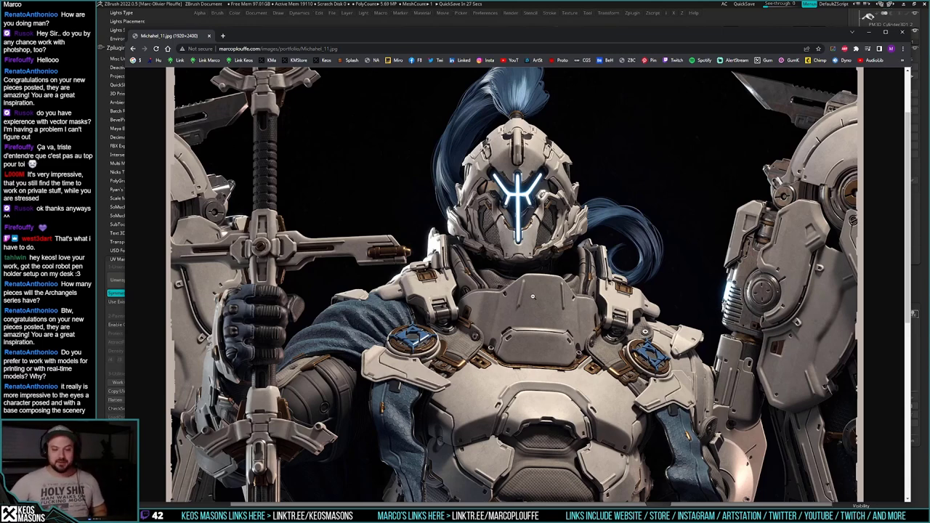
{"action": "scroll", "coordinate": [532, 297], "scroll_direction": "down", "scroll_amount": 5}
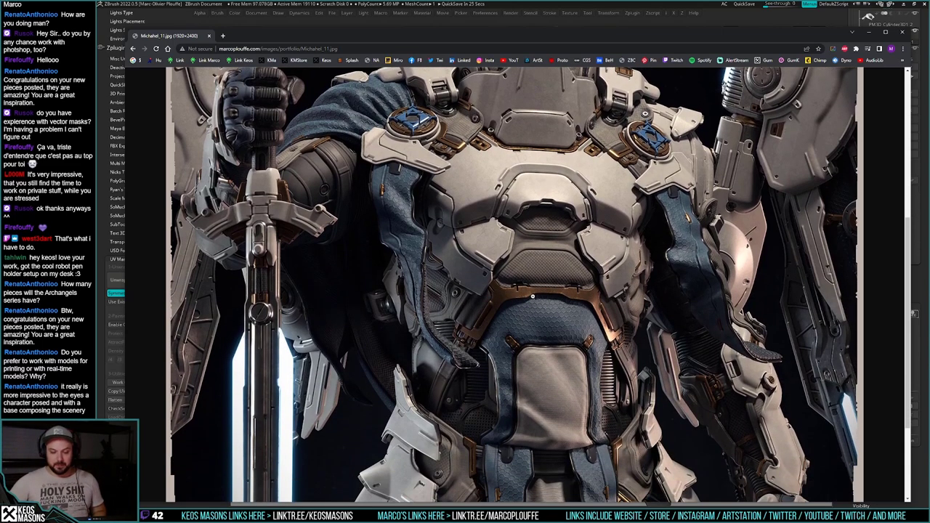
{"action": "scroll", "coordinate": [532, 296], "scroll_direction": "up", "scroll_amount": 7}
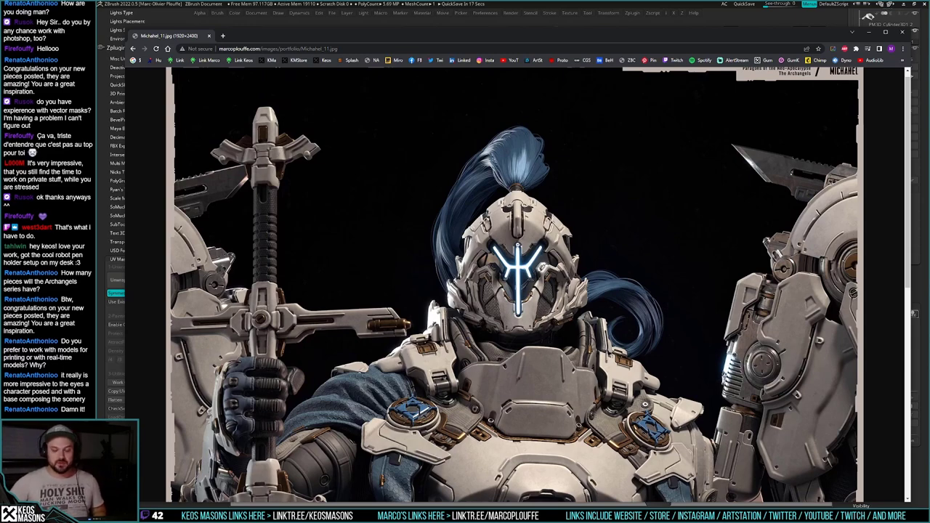
Step: Return to the portfolio page, browse down to Vector Brigade's Brawler Unit and open the vectorB.jpg image
{"action": "key", "text": "alt+Left"}
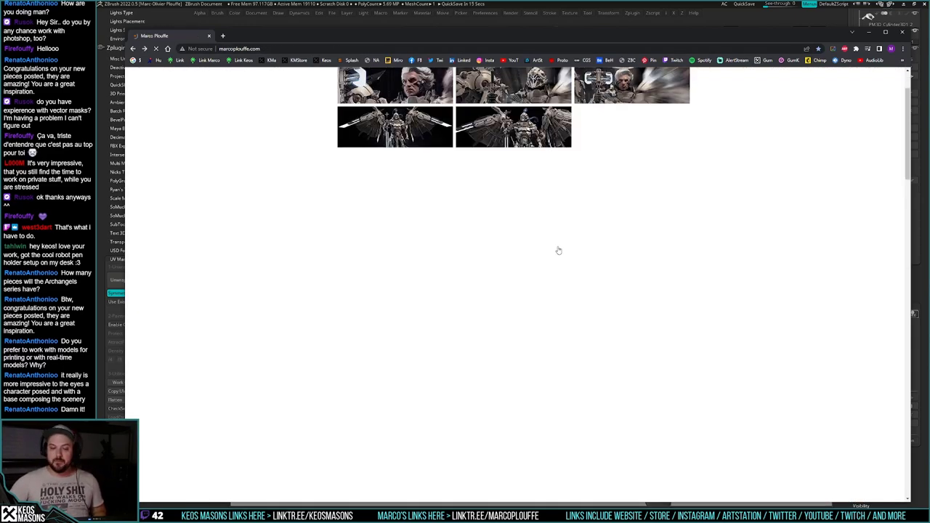
{"action": "scroll", "coordinate": [570, 244], "scroll_direction": "down", "scroll_amount": 8}
{"action": "scroll", "coordinate": [563, 258], "scroll_direction": "down", "scroll_amount": 20}
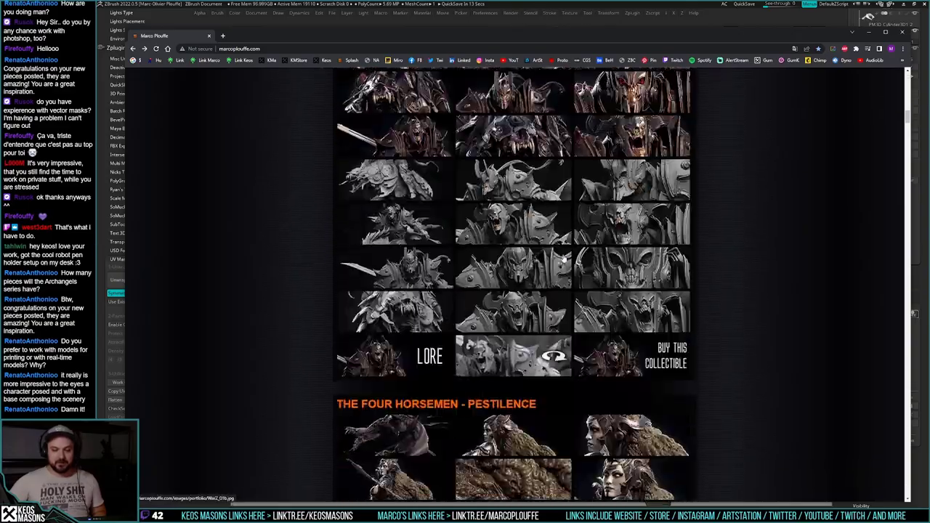
{"action": "scroll", "coordinate": [563, 258], "scroll_direction": "down", "scroll_amount": 20}
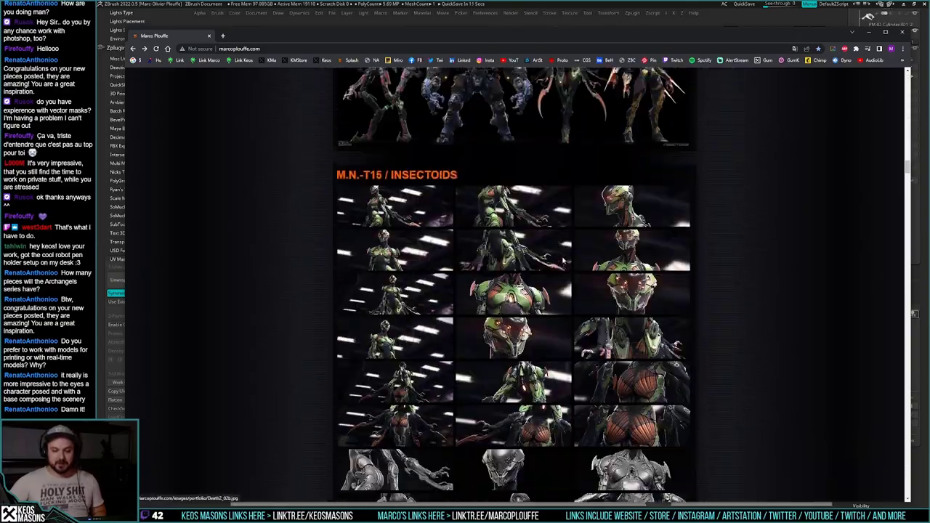
{"action": "scroll", "coordinate": [563, 264], "scroll_direction": "down", "scroll_amount": 20}
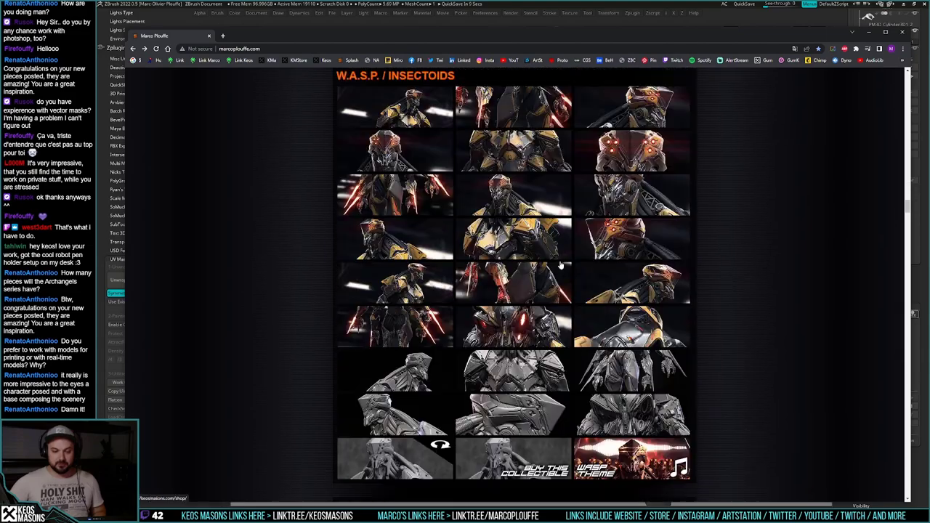
{"action": "scroll", "coordinate": [559, 268], "scroll_direction": "down", "scroll_amount": 20}
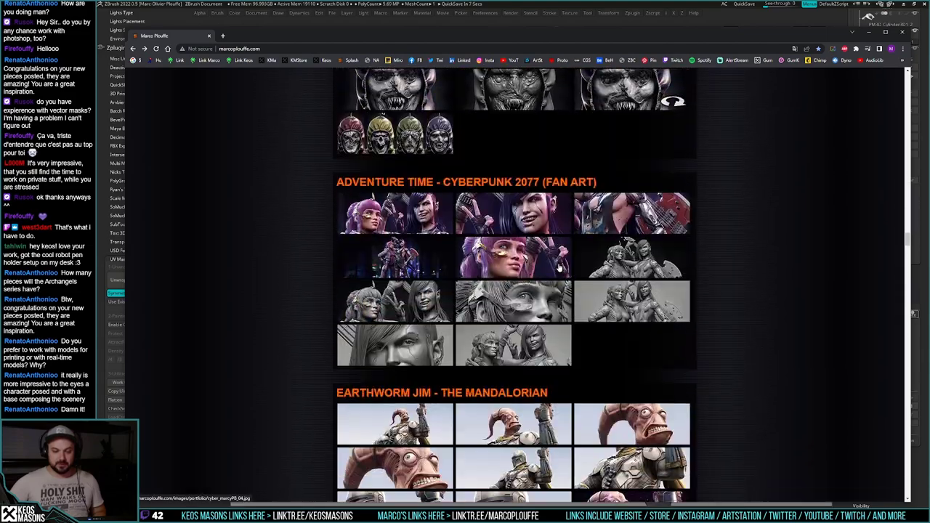
{"action": "scroll", "coordinate": [560, 268], "scroll_direction": "down", "scroll_amount": 5}
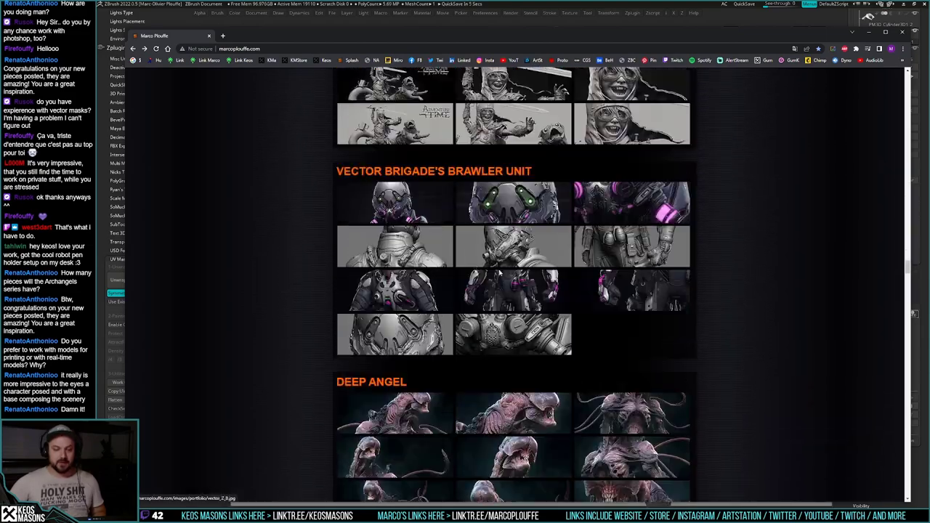
{"action": "left_click", "coordinate": [507, 208]}
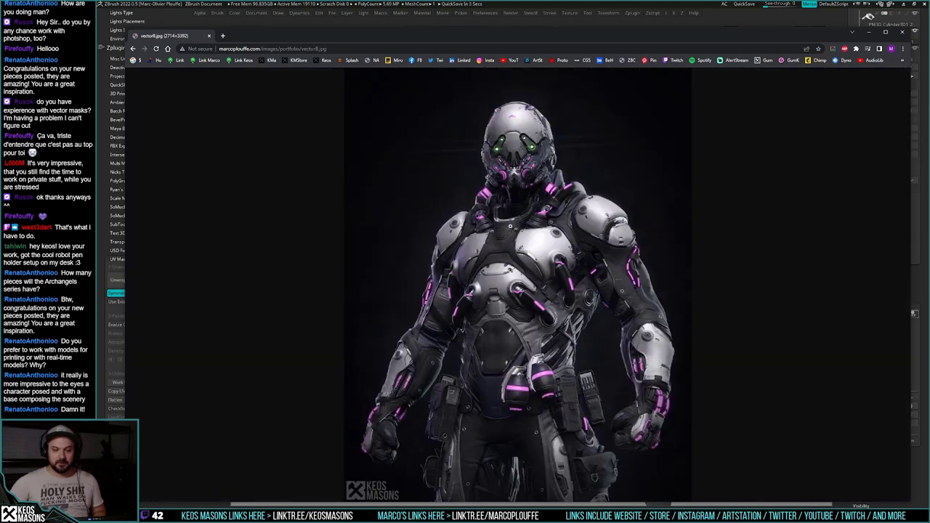
Step: View the Brawler Unit's helmet close-up vectorC.jpg, and return to ZBrush by closing the browser
{"action": "key", "text": "alt+Left"}
{"action": "left_click", "coordinate": [619, 199]}
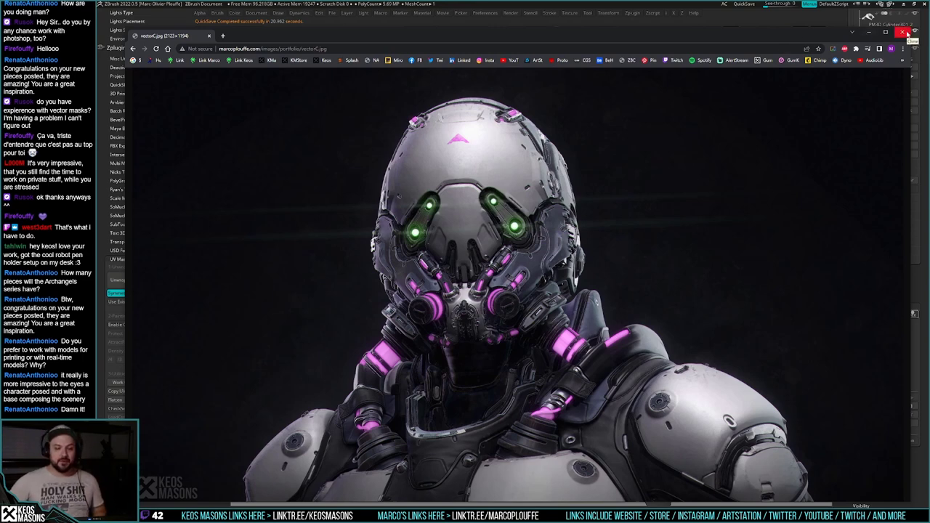
{"action": "left_click", "coordinate": [906, 34]}
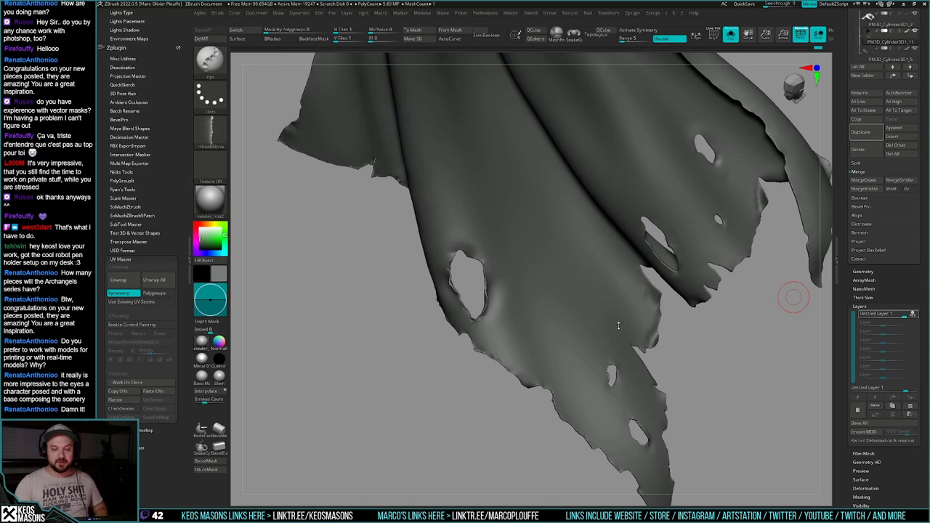
Step: Add more rips strokes around the upper rim of the large elongated hole and along the hem just below it
{"action": "left_click_drag", "start_coordinate": [793, 297], "coordinate": [771, 318]}
{"action": "left_click_drag", "start_coordinate": [676, 349], "coordinate": [657, 345]}
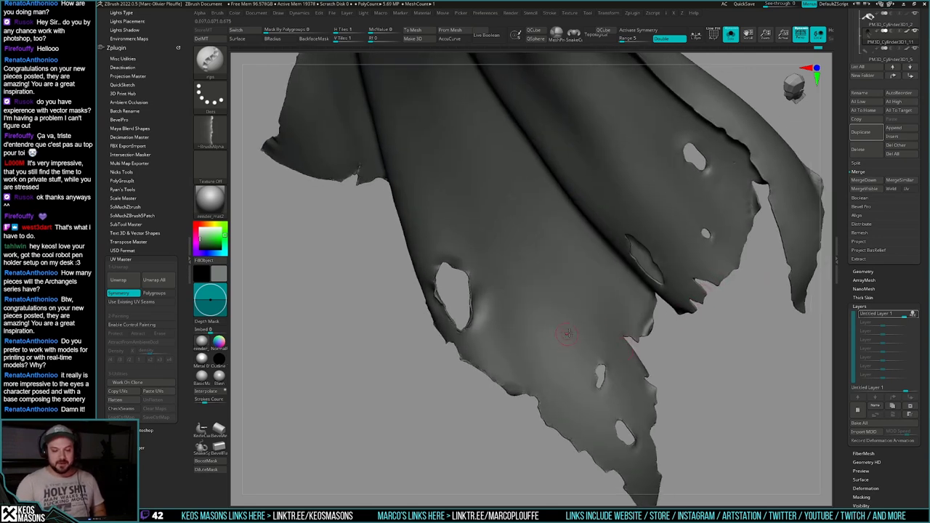
{"action": "right_click_drag", "start_coordinate": [568, 333], "coordinate": [534, 302]}
{"action": "right_click_drag", "start_coordinate": [534, 302], "coordinate": [525, 363], "text": "ctrl"}
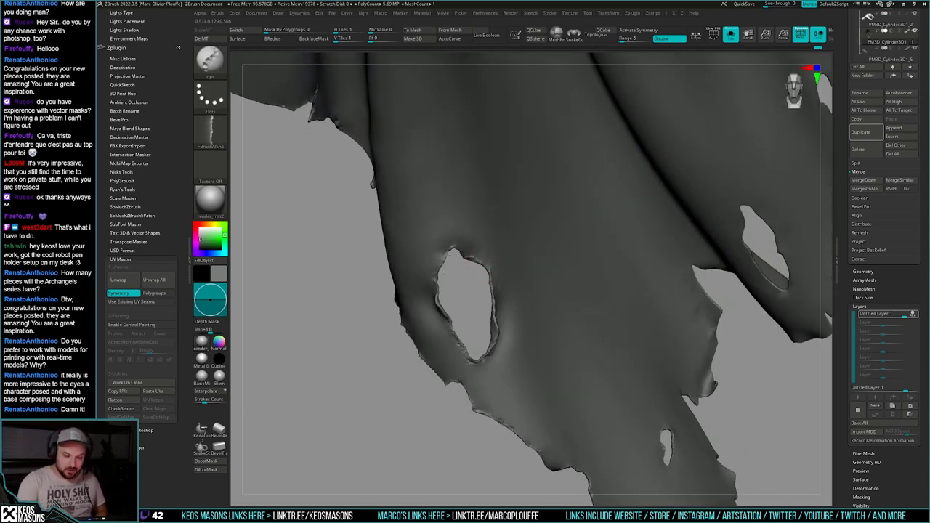
{"action": "right_click_drag", "start_coordinate": [470, 258], "coordinate": [448, 265]}
{"action": "left_click_drag", "start_coordinate": [441, 281], "coordinate": [449, 260]}
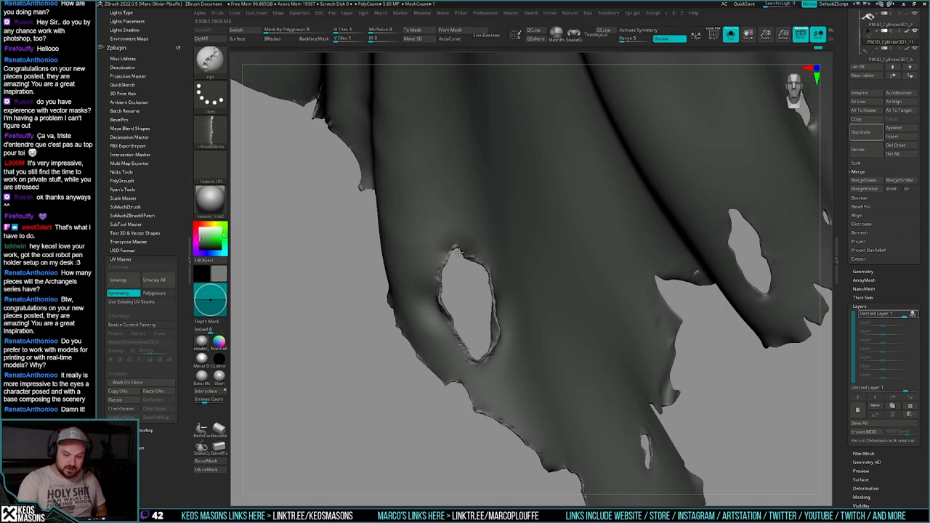
{"action": "right_click_drag", "start_coordinate": [464, 257], "coordinate": [501, 265]}
{"action": "left_click_drag", "start_coordinate": [475, 263], "coordinate": [482, 287]}
{"action": "mouse_move", "coordinate": [482, 287]}
{"action": "right_mouse_down", "text": "ctrl"}
{"action": "mouse_move", "coordinate": [499, 221]}
{"action": "mouse_move", "coordinate": [472, 240]}
{"action": "mouse_move", "coordinate": [544, 360]}
{"action": "mouse_move", "coordinate": [512, 362]}
{"action": "right_mouse_up", "text": "ctrl"}
{"action": "left_click_drag", "start_coordinate": [410, 403], "coordinate": [442, 429]}
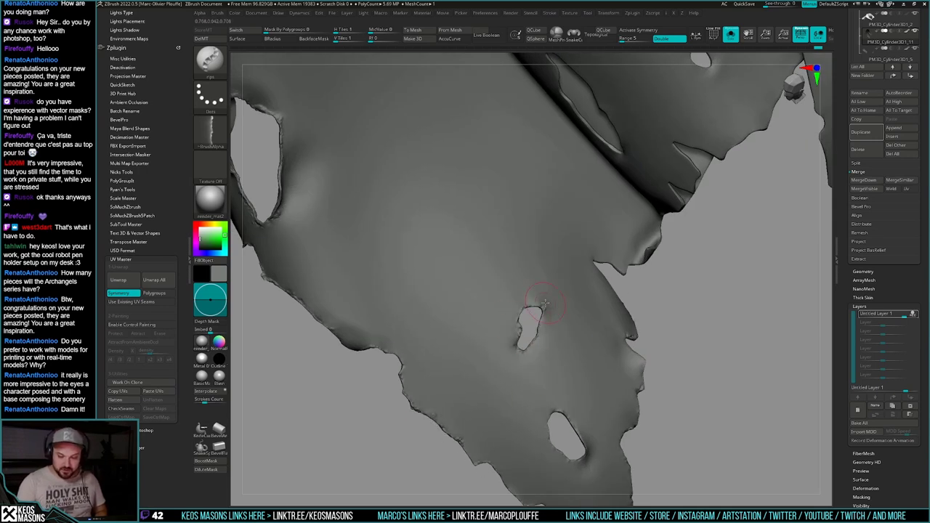
Step: Fray the rims of the small holes near the cape's pointed lower tip
{"action": "right_click_drag", "start_coordinate": [545, 303], "coordinate": [525, 263]}
{"action": "mouse_move", "coordinate": [552, 378]}
{"action": "left_mouse_down"}
{"action": "mouse_move", "coordinate": [542, 397]}
{"action": "mouse_move", "coordinate": [553, 420]}
{"action": "left_mouse_up"}
{"action": "mouse_move", "coordinate": [647, 404]}
{"action": "right_mouse_down"}
{"action": "mouse_move", "coordinate": [590, 371]}
{"action": "mouse_move", "coordinate": [632, 326]}
{"action": "mouse_move", "coordinate": [623, 307]}
{"action": "right_mouse_up"}
{"action": "right_click", "coordinate": [630, 315]}
{"action": "right_click", "coordinate": [631, 308]}
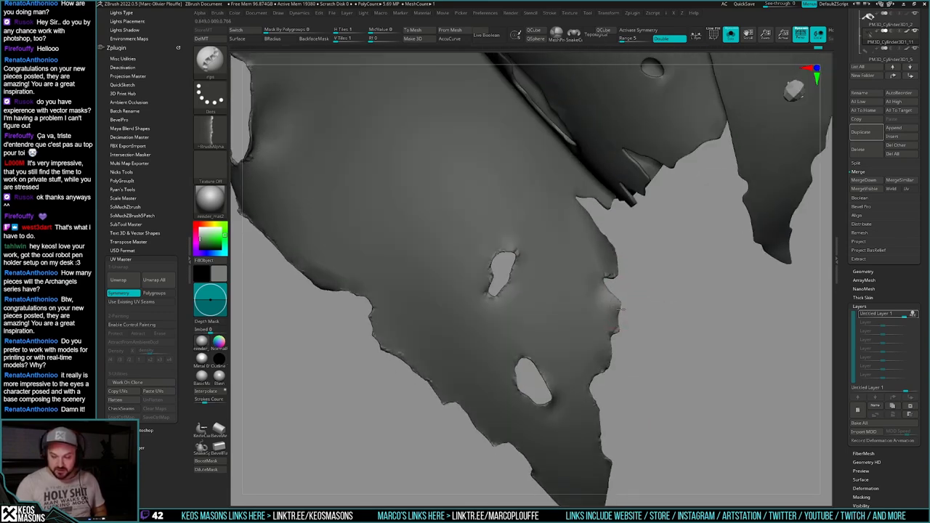
Step: Fray the torn edge beside the two small holes, working up to the deep notch
{"action": "left_click_drag", "start_coordinate": [622, 286], "coordinate": [622, 343]}
{"action": "mouse_move", "coordinate": [627, 315]}
{"action": "right_mouse_down"}
{"action": "mouse_move", "coordinate": [626, 295]}
{"action": "mouse_move", "coordinate": [628, 308]}
{"action": "mouse_move", "coordinate": [612, 305]}
{"action": "right_mouse_up"}
{"action": "left_click_drag", "start_coordinate": [612, 305], "coordinate": [596, 268]}
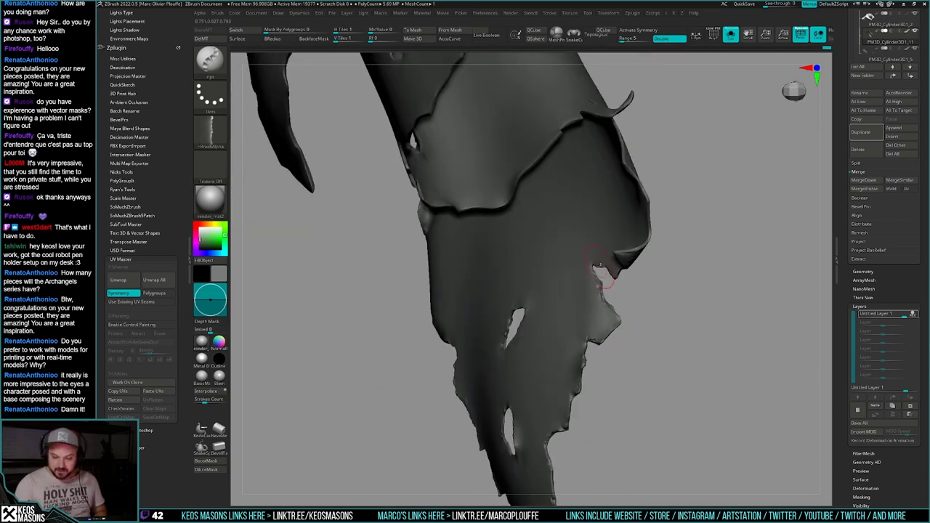
{"action": "mouse_move", "coordinate": [603, 272]}
{"action": "right_mouse_down"}
{"action": "mouse_move", "coordinate": [626, 282]}
{"action": "mouse_move", "coordinate": [603, 269]}
{"action": "mouse_move", "coordinate": [627, 299]}
{"action": "mouse_move", "coordinate": [661, 271]}
{"action": "right_mouse_up"}
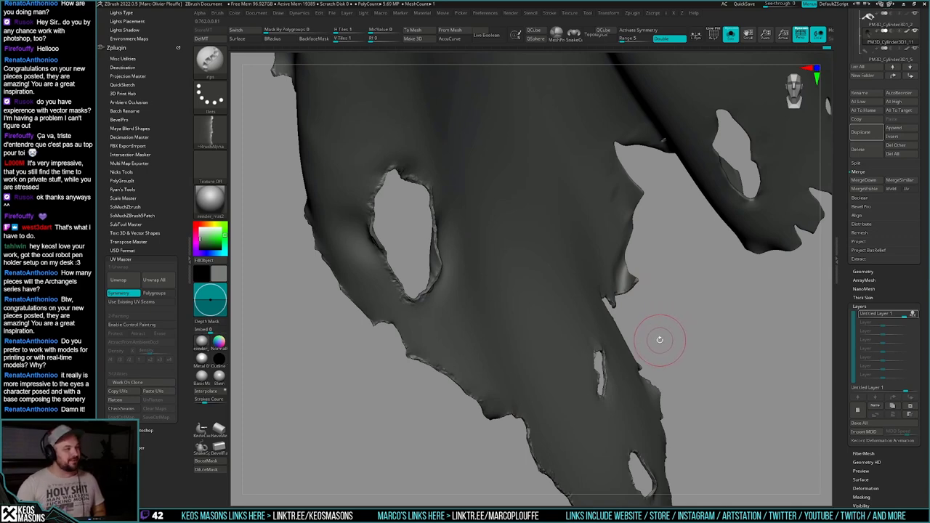
{"action": "right_click_drag", "start_coordinate": [685, 315], "coordinate": [654, 305]}
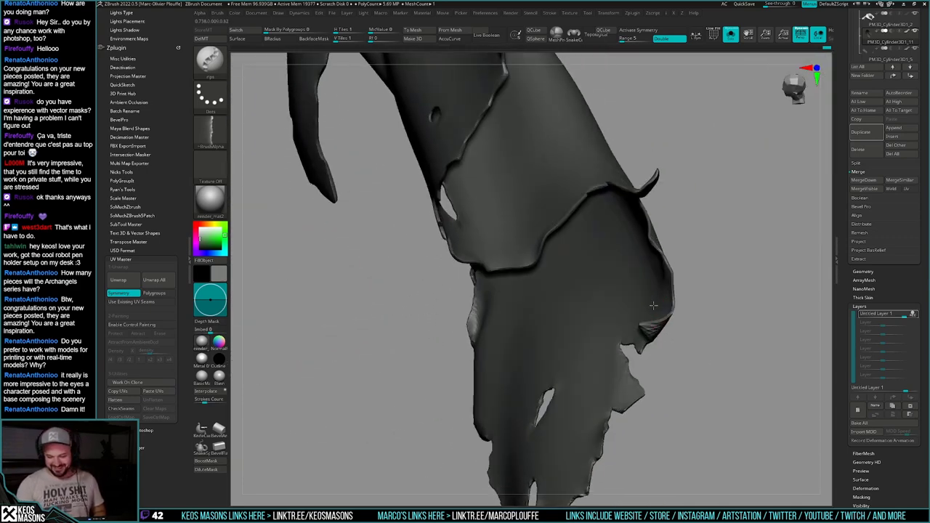
Step: Fray the folded corner on the torn edge just past the deep notch above the two small holes
{"action": "left_click_drag", "start_coordinate": [653, 305], "coordinate": [645, 287]}
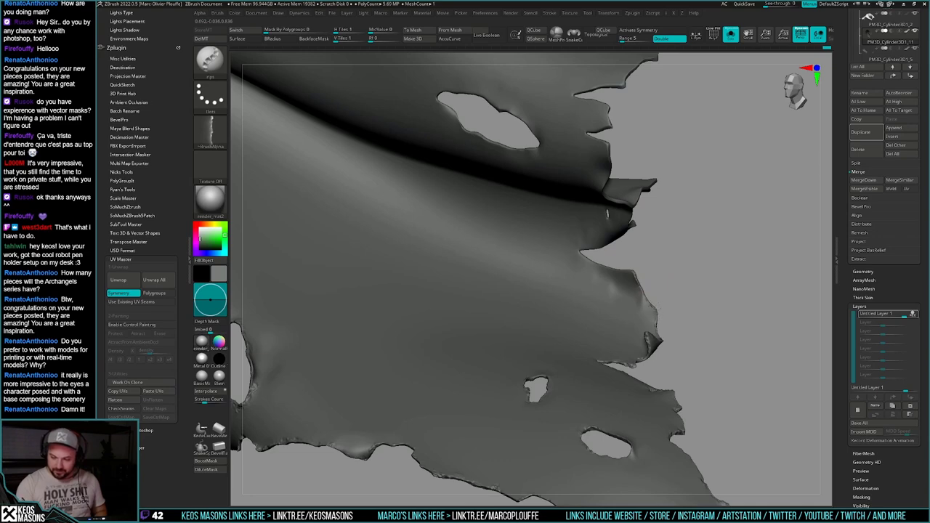
{"action": "left_click_drag", "start_coordinate": [644, 258], "coordinate": [600, 265]}
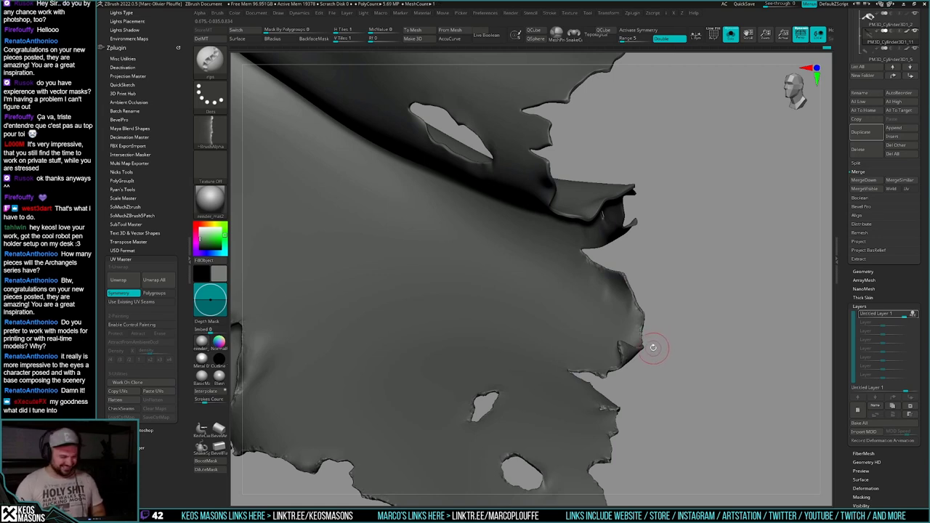
{"action": "left_click_drag", "start_coordinate": [674, 297], "coordinate": [660, 311], "text": "alt"}
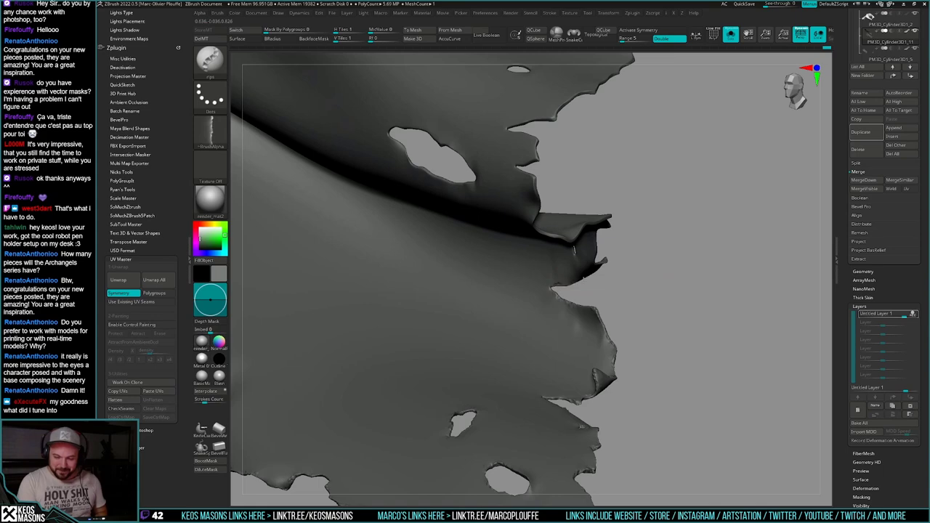
{"action": "mouse_move", "coordinate": [574, 250]}
{"action": "right_mouse_down"}
{"action": "mouse_move", "coordinate": [602, 240]}
{"action": "mouse_move", "coordinate": [608, 314]}
{"action": "mouse_move", "coordinate": [624, 304]}
{"action": "mouse_move", "coordinate": [603, 316]}
{"action": "mouse_move", "coordinate": [516, 293]}
{"action": "mouse_move", "coordinate": [590, 379]}
{"action": "mouse_move", "coordinate": [589, 350]}
{"action": "mouse_move", "coordinate": [605, 339]}
{"action": "mouse_move", "coordinate": [603, 374]}
{"action": "right_mouse_up"}
{"action": "right_click_drag", "start_coordinate": [603, 374], "coordinate": [600, 390], "text": "ctrl"}
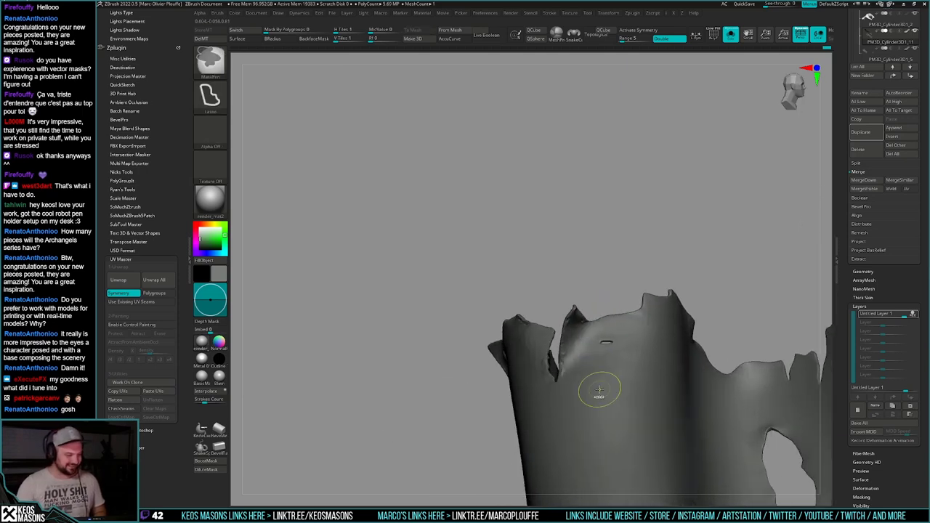
Step: Fray the rim of the small slit hole and the torn edge running up from the deep V-shaped notch
{"action": "left_click_drag", "start_coordinate": [603, 375], "coordinate": [604, 385]}
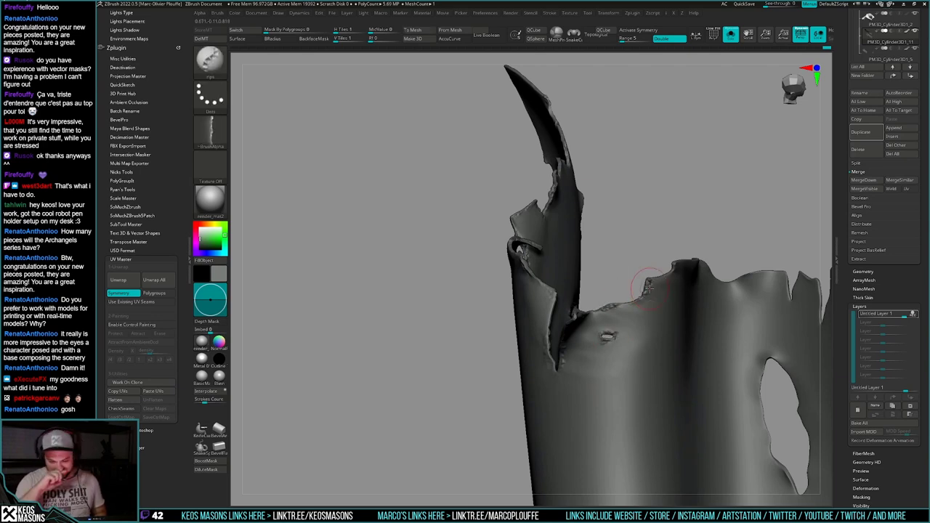
{"action": "mouse_move", "coordinate": [603, 336]}
{"action": "right_mouse_down", "text": "ctrl"}
{"action": "mouse_move", "coordinate": [600, 321]}
{"action": "mouse_move", "coordinate": [605, 355]}
{"action": "mouse_move", "coordinate": [587, 367]}
{"action": "mouse_move", "coordinate": [622, 325]}
{"action": "mouse_move", "coordinate": [615, 361]}
{"action": "mouse_move", "coordinate": [566, 320]}
{"action": "mouse_move", "coordinate": [598, 348]}
{"action": "mouse_move", "coordinate": [613, 380]}
{"action": "mouse_move", "coordinate": [618, 327]}
{"action": "mouse_move", "coordinate": [640, 335]}
{"action": "right_mouse_up", "text": "ctrl"}
{"action": "left_click_drag", "start_coordinate": [640, 335], "coordinate": [622, 308]}
{"action": "right_click_drag", "start_coordinate": [627, 307], "coordinate": [666, 332]}
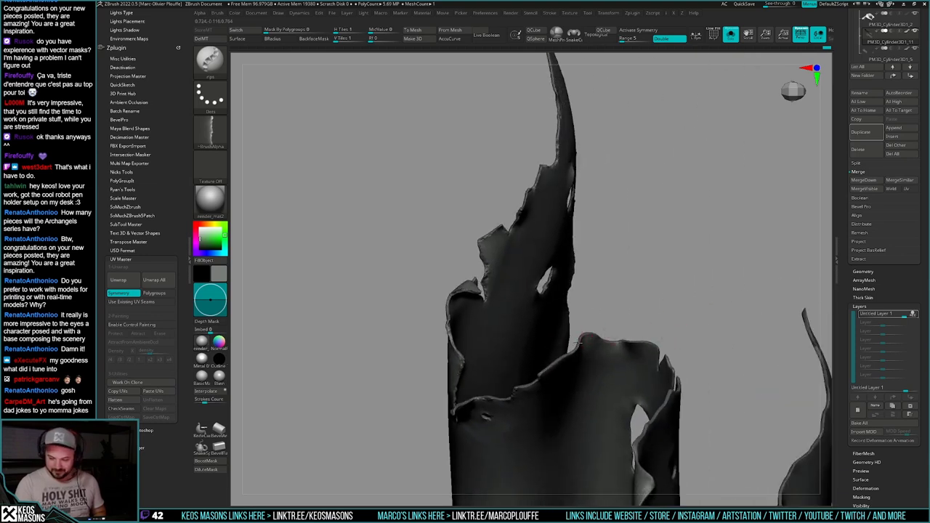
Step: Continue the rips strokes along the jagged edge above the large elongated hole and down both sides of the narrow notch
{"action": "left_click_drag", "start_coordinate": [596, 332], "coordinate": [608, 328]}
{"action": "right_click_drag", "start_coordinate": [608, 329], "coordinate": [617, 354]}
{"action": "right_click_drag", "start_coordinate": [678, 355], "coordinate": [665, 345]}
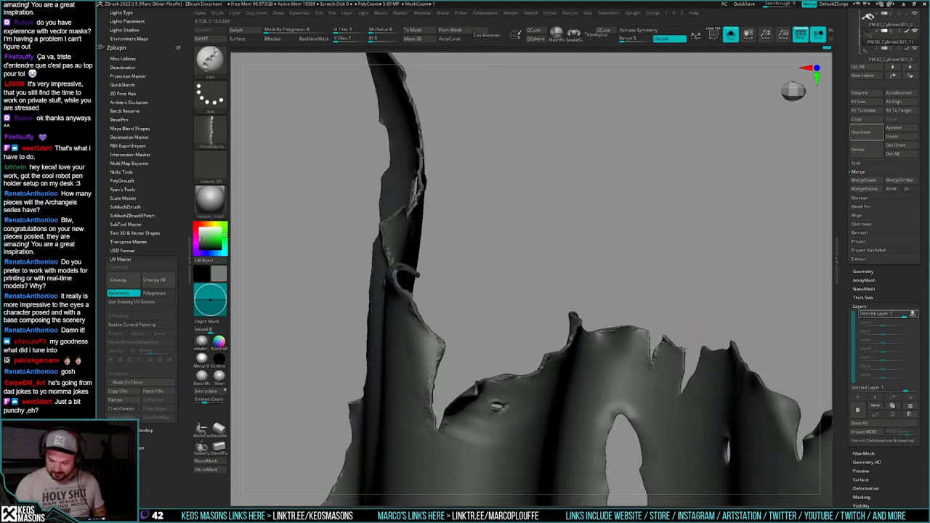
{"action": "right_click_drag", "start_coordinate": [680, 397], "coordinate": [686, 388]}
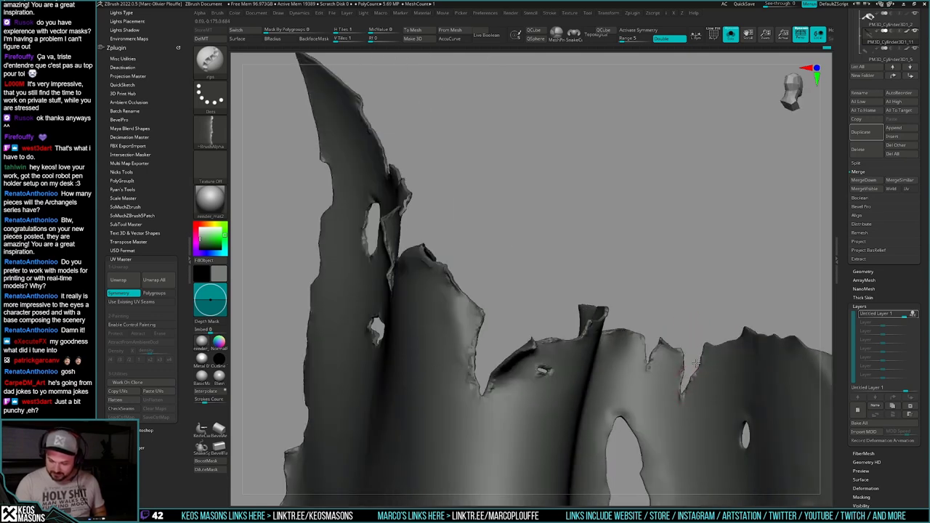
Step: Fray the torn edge beside the small oval hole, working toward the notch at the long pointed strip
{"action": "right_click_drag", "start_coordinate": [742, 338], "coordinate": [598, 276], "text": "ctrl"}
{"action": "key", "text": "space"}
{"action": "left_click_drag", "start_coordinate": [598, 277], "coordinate": [591, 297]}
{"action": "right_click_drag", "start_coordinate": [592, 298], "coordinate": [595, 332]}
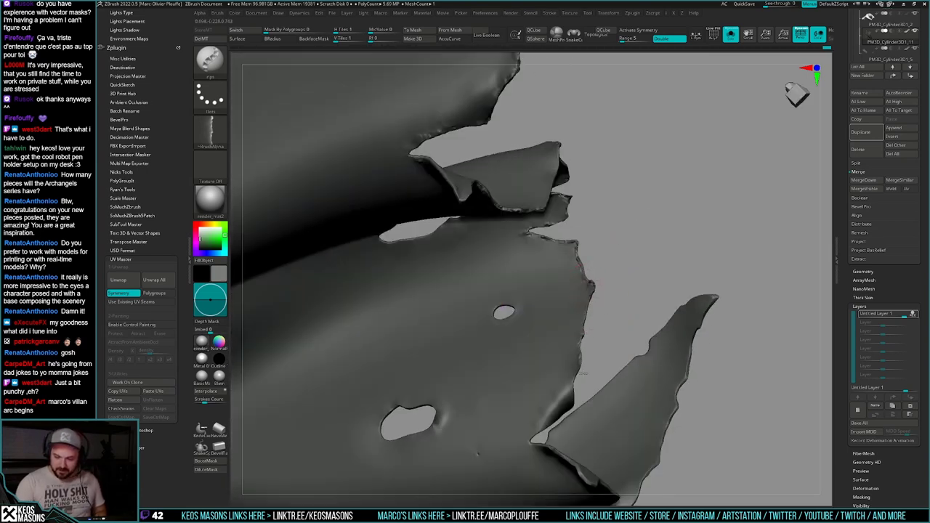
{"action": "right_click_drag", "start_coordinate": [583, 373], "coordinate": [586, 364]}
{"action": "right_click_drag", "start_coordinate": [575, 409], "coordinate": [588, 372]}
Step: Adjust the brush settings and fray the pointed corner and the inside of the notch beside the long pointed strip
{"action": "key", "text": "space"}
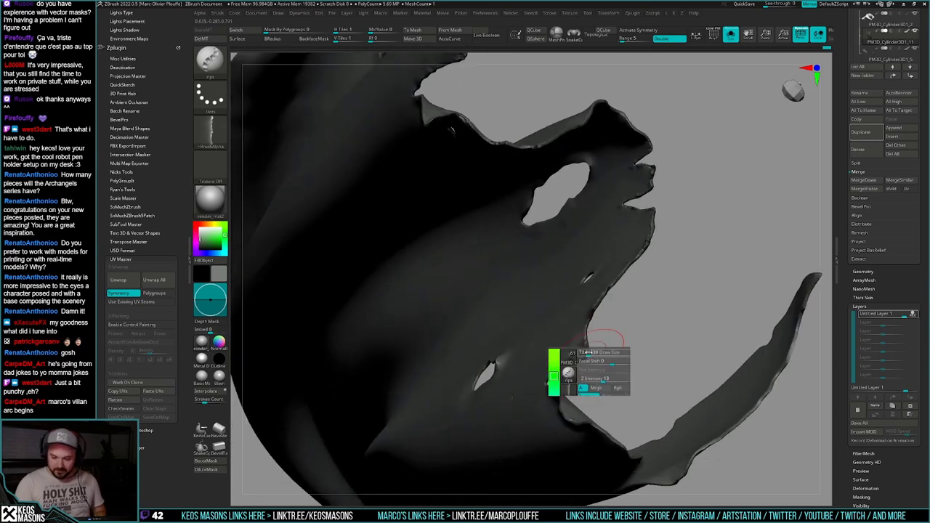
{"action": "left_click_drag", "start_coordinate": [588, 371], "coordinate": [584, 371]}
{"action": "right_click_drag", "start_coordinate": [590, 333], "coordinate": [591, 325]}
{"action": "key", "text": "space"}
{"action": "right_click_drag", "start_coordinate": [571, 372], "coordinate": [593, 356]}
{"action": "left_click_drag", "start_coordinate": [594, 362], "coordinate": [578, 365]}
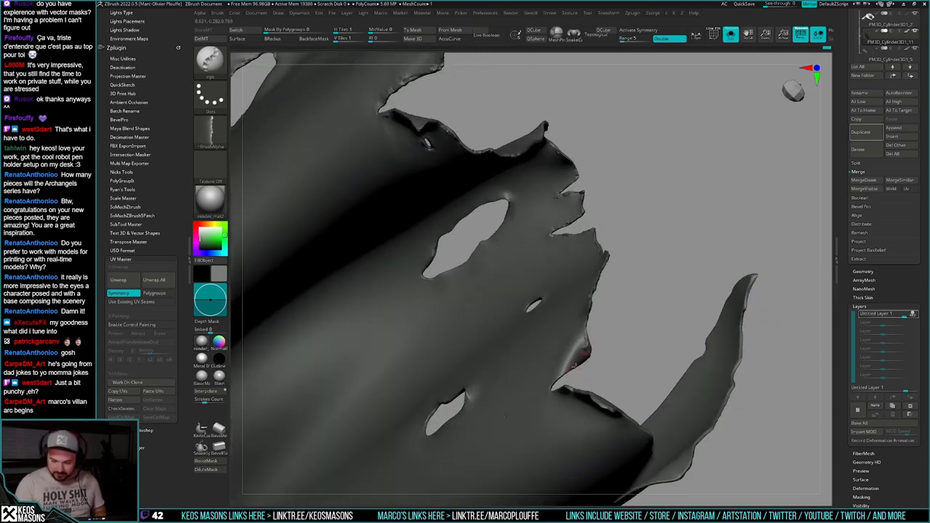
{"action": "right_click_drag", "start_coordinate": [551, 391], "coordinate": [558, 391]}
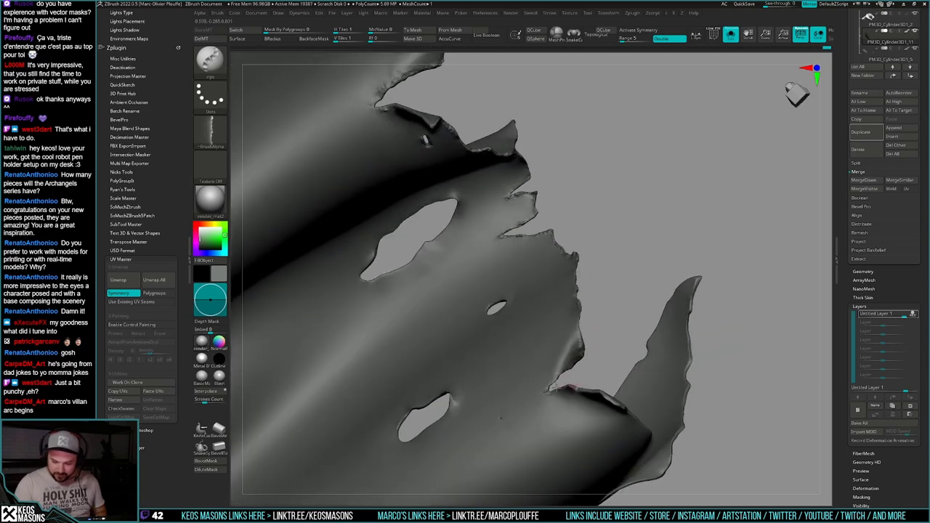
{"action": "mouse_move", "coordinate": [554, 389]}
{"action": "left_mouse_down"}
{"action": "mouse_move", "coordinate": [575, 351]}
{"action": "mouse_move", "coordinate": [575, 404]}
{"action": "mouse_move", "coordinate": [620, 332]}
{"action": "left_mouse_up"}
Step: Add rips strokes to the raised, curled tips of the fabric folds and the edge running down from them
{"action": "left_click_drag", "start_coordinate": [687, 273], "coordinate": [620, 352]}
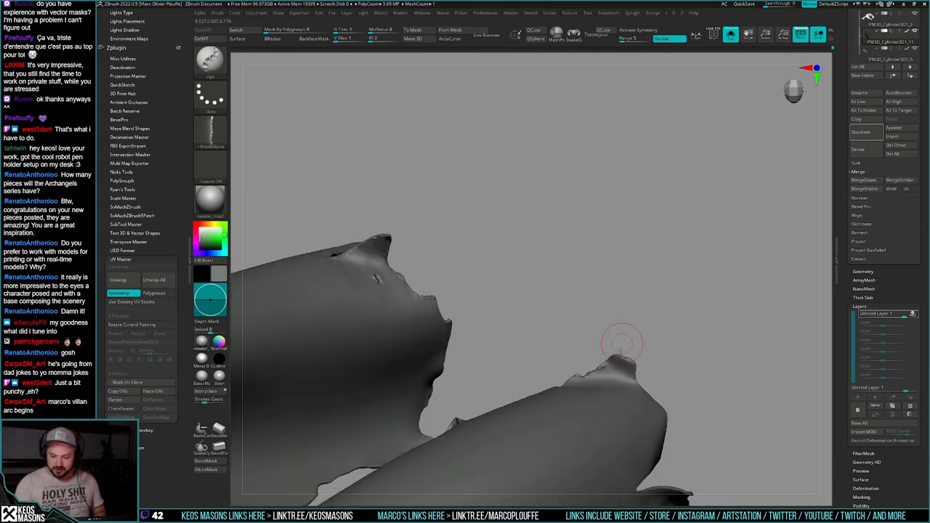
{"action": "right_click_drag", "start_coordinate": [621, 351], "coordinate": [607, 384]}
{"action": "mouse_move", "coordinate": [627, 322]}
{"action": "right_mouse_down"}
{"action": "mouse_move", "coordinate": [614, 335]}
{"action": "mouse_move", "coordinate": [659, 390]}
{"action": "mouse_move", "coordinate": [619, 392]}
{"action": "mouse_move", "coordinate": [643, 357]}
{"action": "mouse_move", "coordinate": [631, 391]}
{"action": "right_mouse_up"}
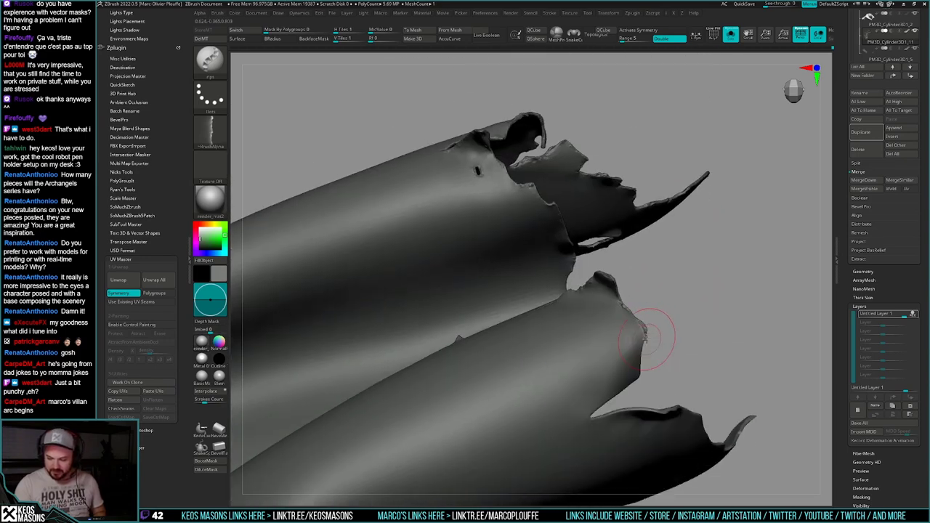
{"action": "mouse_move", "coordinate": [656, 338]}
{"action": "right_mouse_down"}
{"action": "mouse_move", "coordinate": [670, 330]}
{"action": "mouse_move", "coordinate": [649, 334]}
{"action": "mouse_move", "coordinate": [651, 363]}
{"action": "mouse_move", "coordinate": [660, 329]}
{"action": "mouse_move", "coordinate": [637, 354]}
{"action": "mouse_move", "coordinate": [627, 415]}
{"action": "mouse_move", "coordinate": [598, 441]}
{"action": "mouse_move", "coordinate": [626, 396]}
{"action": "mouse_move", "coordinate": [706, 380]}
{"action": "mouse_move", "coordinate": [639, 345]}
{"action": "mouse_move", "coordinate": [652, 386]}
{"action": "mouse_move", "coordinate": [660, 359]}
{"action": "right_mouse_up"}
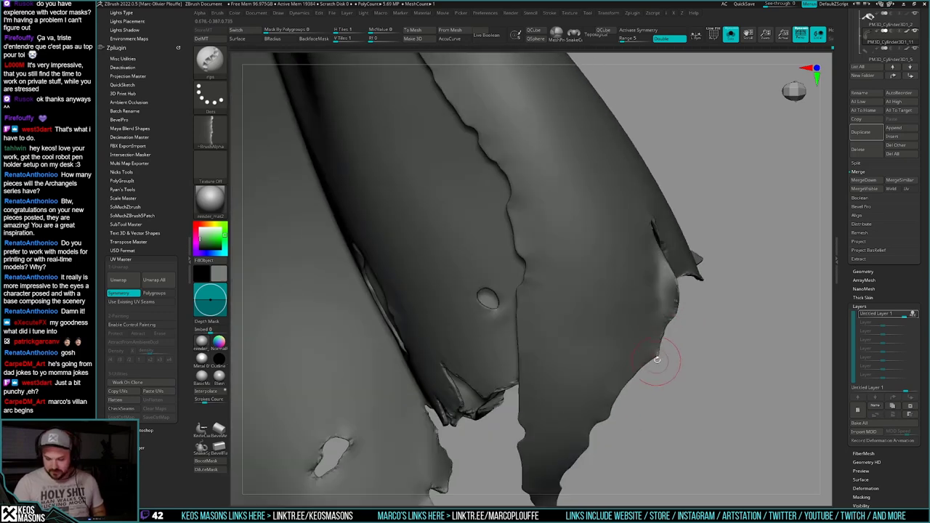
Step: Fray the outer edge of the long pointed strip toward its tip, and undo the last stroke
{"action": "left_click_drag", "start_coordinate": [660, 357], "coordinate": [646, 365]}
{"action": "left_click_drag", "start_coordinate": [611, 426], "coordinate": [591, 438]}
{"action": "mouse_move", "coordinate": [617, 418]}
{"action": "right_mouse_down"}
{"action": "mouse_move", "coordinate": [626, 381]}
{"action": "mouse_move", "coordinate": [654, 366]}
{"action": "right_mouse_up"}
{"action": "right_click_drag", "start_coordinate": [618, 395], "coordinate": [629, 361]}
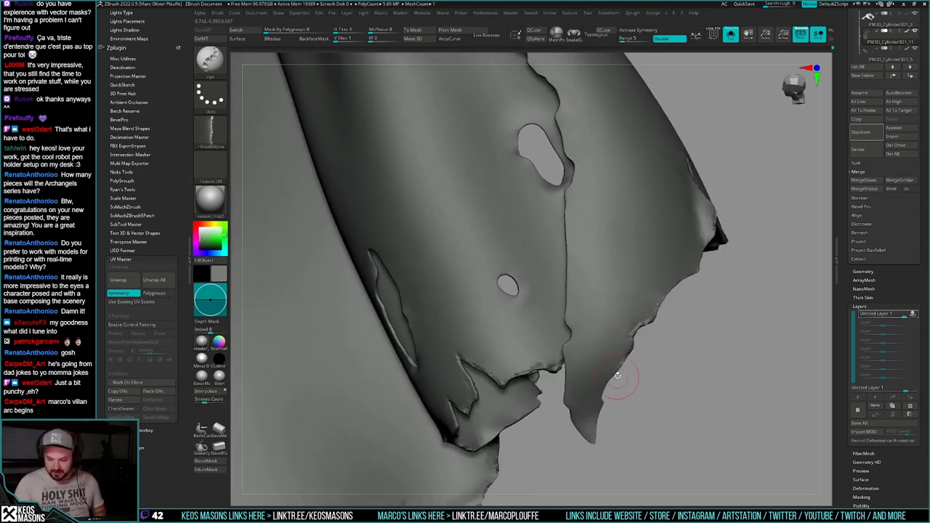
{"action": "right_click_drag", "start_coordinate": [602, 398], "coordinate": [618, 375]}
{"action": "key", "text": "ctrl+z"}
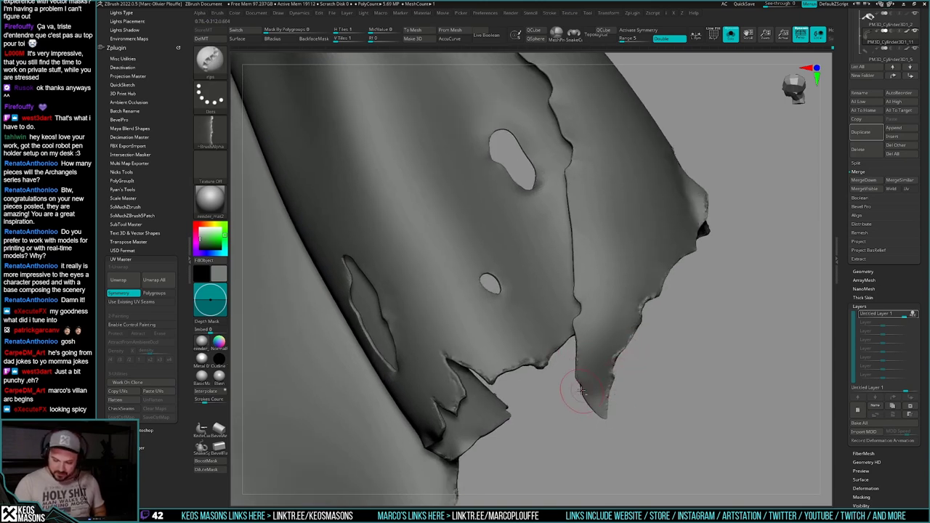
Step: Fray the tip of the long pointed strip and its inner edge up toward the notch
{"action": "left_click_drag", "start_coordinate": [580, 390], "coordinate": [603, 419]}
{"action": "right_click_drag", "start_coordinate": [601, 396], "coordinate": [579, 354]}
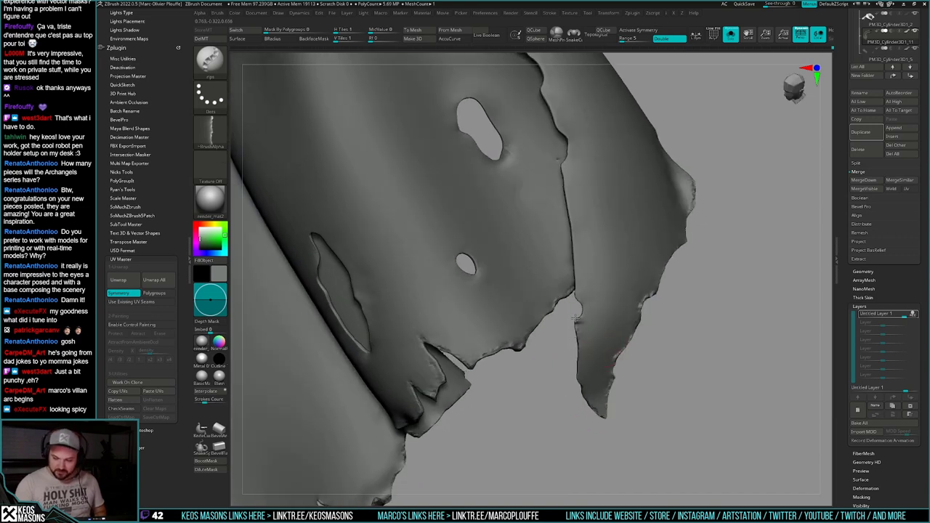
{"action": "right_click_drag", "start_coordinate": [577, 318], "coordinate": [590, 386]}
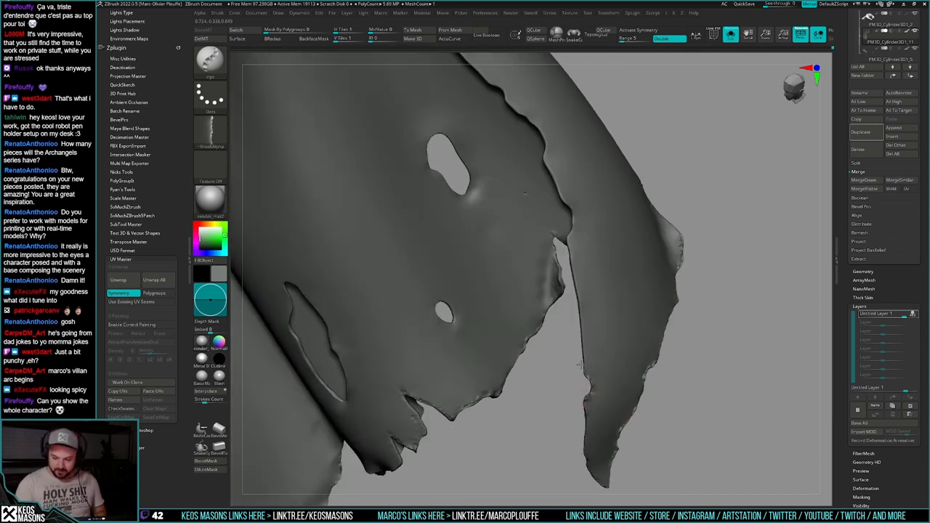
{"action": "left_click_drag", "start_coordinate": [579, 296], "coordinate": [572, 256]}
{"action": "right_click_drag", "start_coordinate": [582, 256], "coordinate": [640, 308]}
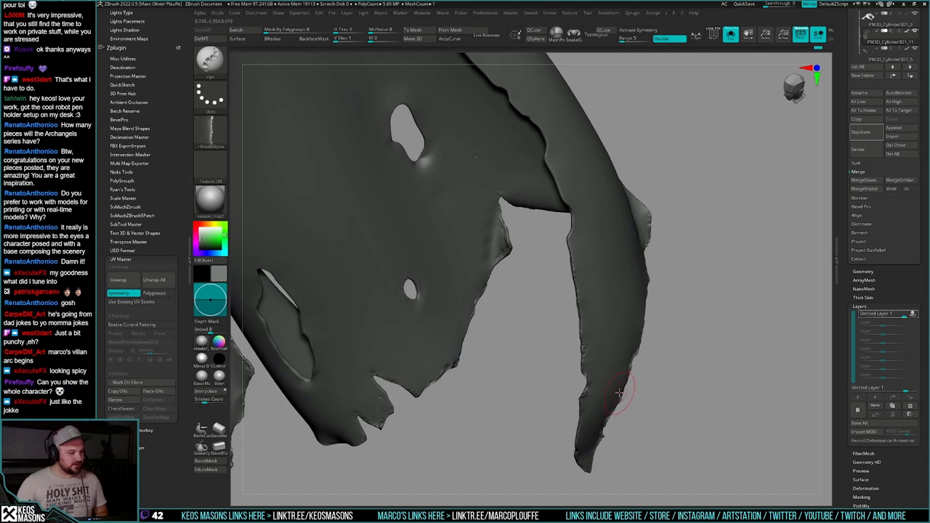
Step: Roughen the upper inner edge of the long strip and the overlapping fold edge above the notch
{"action": "right_click_drag", "start_coordinate": [619, 379], "coordinate": [572, 309]}
{"action": "left_click_drag", "start_coordinate": [572, 309], "coordinate": [573, 354]}
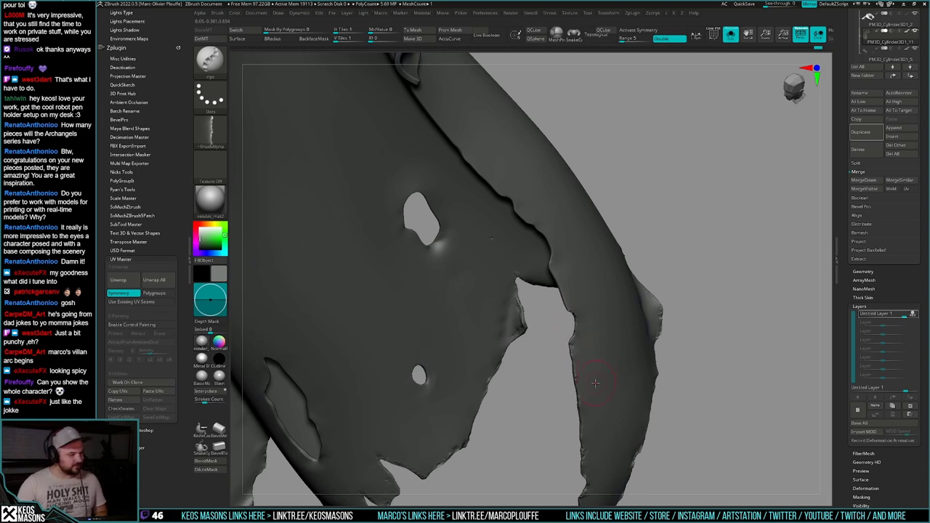
{"action": "right_click_drag", "start_coordinate": [594, 363], "coordinate": [561, 323], "text": "alt"}
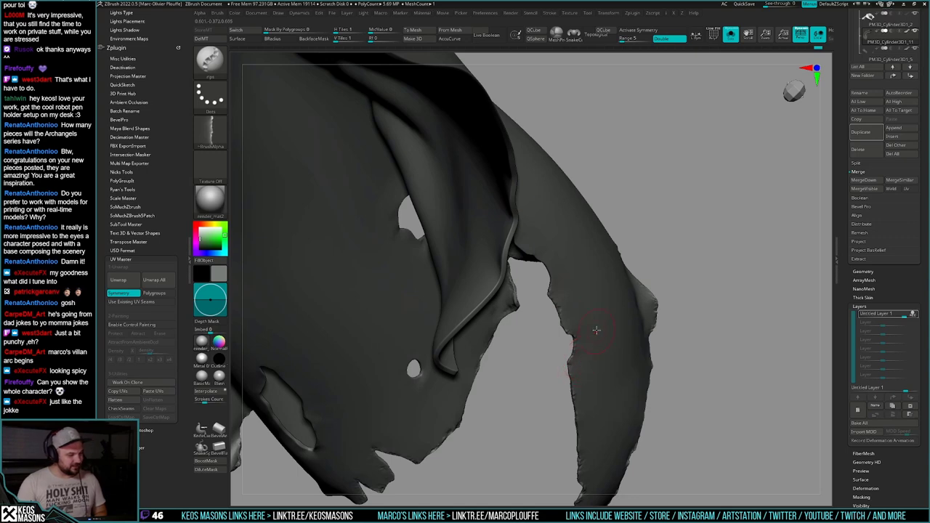
{"action": "mouse_move", "coordinate": [597, 329]}
{"action": "right_mouse_down"}
{"action": "mouse_move", "coordinate": [580, 342]}
{"action": "mouse_move", "coordinate": [596, 319]}
{"action": "mouse_move", "coordinate": [588, 313]}
{"action": "right_mouse_up"}
{"action": "mouse_move", "coordinate": [545, 279]}
{"action": "right_mouse_down"}
{"action": "mouse_move", "coordinate": [549, 309]}
{"action": "mouse_move", "coordinate": [534, 291]}
{"action": "mouse_move", "coordinate": [544, 343]}
{"action": "mouse_move", "coordinate": [555, 325]}
{"action": "mouse_move", "coordinate": [537, 329]}
{"action": "mouse_move", "coordinate": [554, 327]}
{"action": "mouse_move", "coordinate": [558, 300]}
{"action": "mouse_move", "coordinate": [538, 325]}
{"action": "mouse_move", "coordinate": [542, 353]}
{"action": "right_mouse_up"}
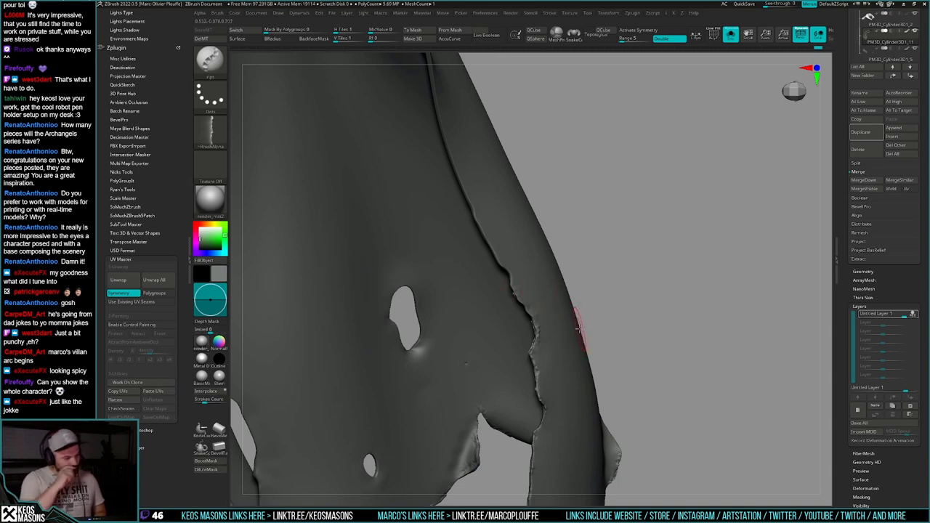
Step: Show all subtools, frame the whole armoured frog character from the front, and collapse the plugin tray
{"action": "mouse_move", "coordinate": [580, 331]}
{"action": "right_mouse_down", "text": "ctrl"}
{"action": "mouse_move", "coordinate": [565, 286]}
{"action": "mouse_move", "coordinate": [594, 388]}
{"action": "mouse_move", "coordinate": [614, 264]}
{"action": "right_mouse_up", "text": "ctrl"}
{"action": "key", "text": "alt+s"}
{"action": "right_click_drag", "start_coordinate": [676, 347], "coordinate": [682, 283], "text": "alt"}
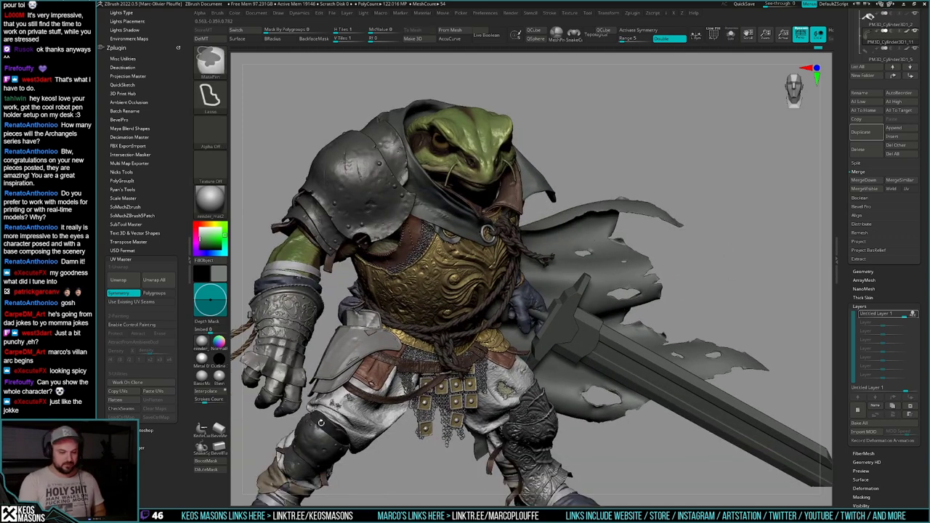
{"action": "left_click", "coordinate": [190, 260]}
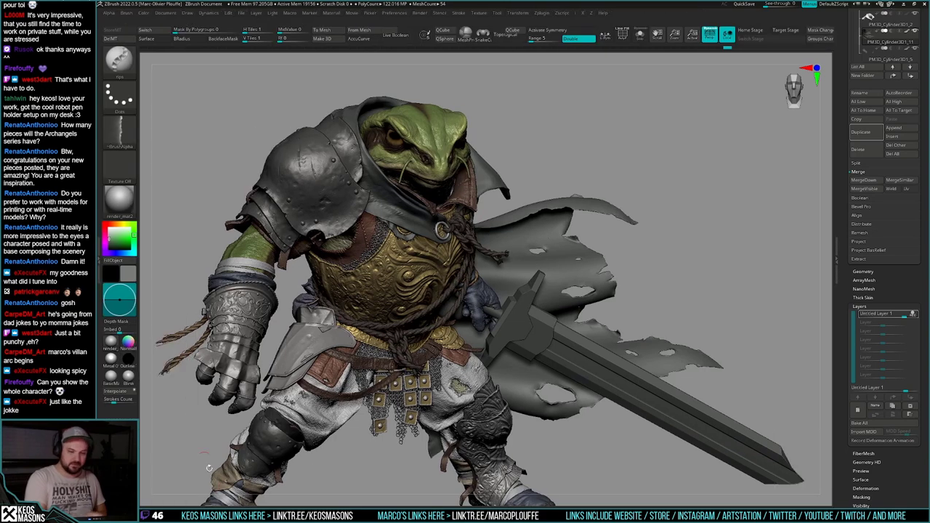
{"action": "right_click_drag", "start_coordinate": [774, 306], "coordinate": [762, 310], "text": "ctrl"}
{"action": "mouse_move", "coordinate": [762, 311]}
{"action": "right_mouse_down", "text": "ctrl"}
{"action": "mouse_move", "coordinate": [760, 319]}
{"action": "mouse_move", "coordinate": [781, 295]}
{"action": "right_mouse_up", "text": "ctrl"}
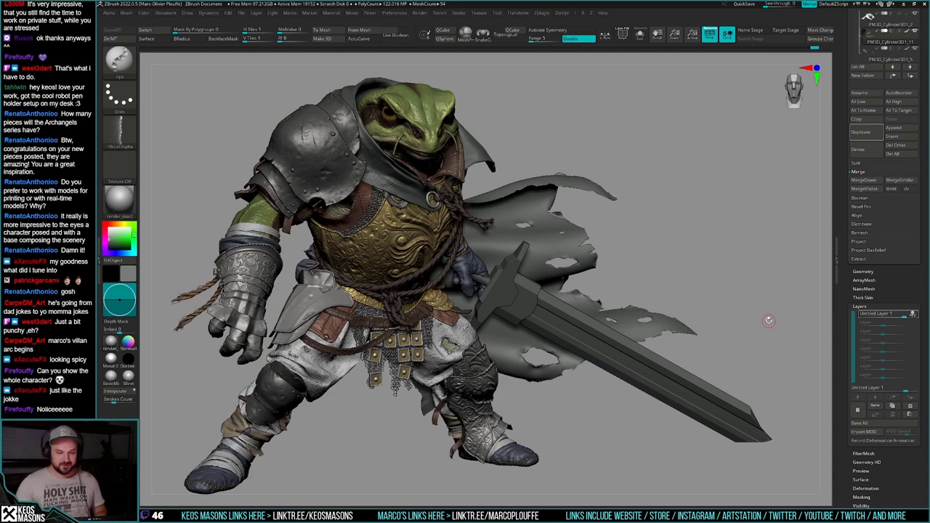
{"action": "left_click_drag", "start_coordinate": [782, 299], "coordinate": [776, 299]}
Step: Isolate the cape again and add rips strokes along the lower torn edge below the two small holes
{"action": "key", "text": "alt+s"}
{"action": "right_click_drag", "start_coordinate": [657, 323], "coordinate": [674, 378]}
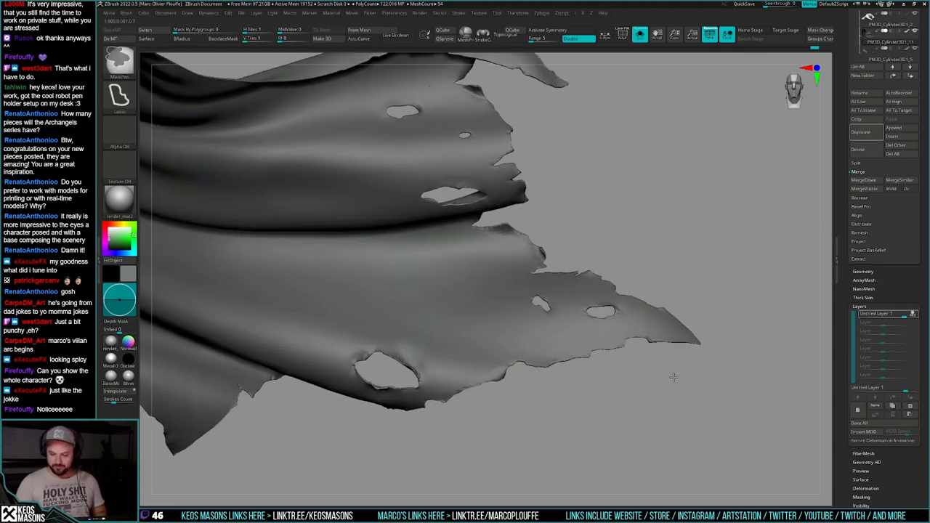
{"action": "mouse_move", "coordinate": [658, 342]}
{"action": "right_mouse_down", "text": "alt"}
{"action": "mouse_move", "coordinate": [647, 375]}
{"action": "mouse_move", "coordinate": [616, 380]}
{"action": "mouse_move", "coordinate": [658, 332]}
{"action": "right_mouse_up", "text": "alt"}
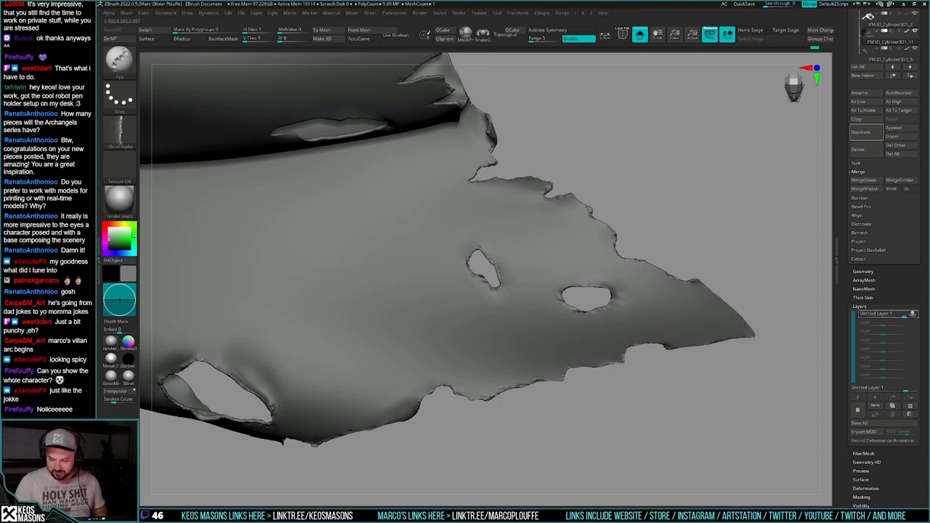
{"action": "mouse_move", "coordinate": [593, 371]}
{"action": "right_mouse_down"}
{"action": "mouse_move", "coordinate": [621, 362]}
{"action": "mouse_move", "coordinate": [588, 372]}
{"action": "right_mouse_up"}
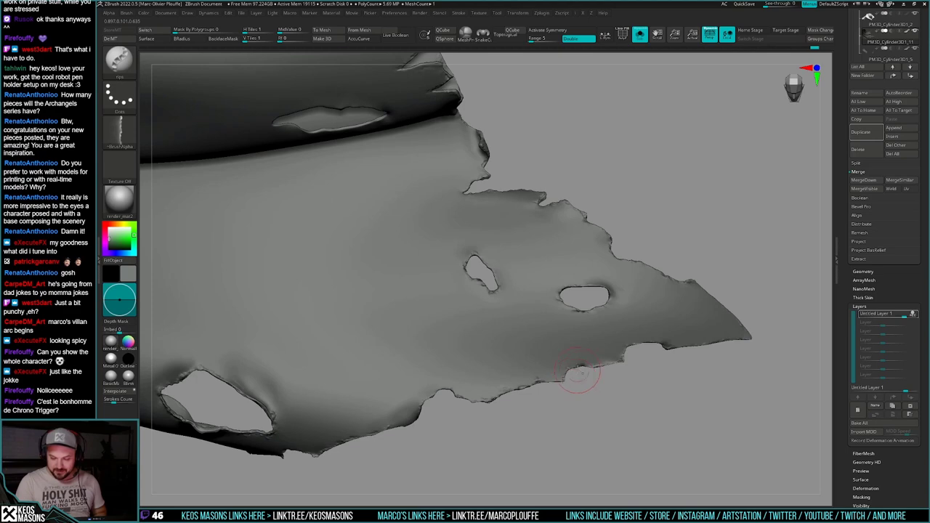
{"action": "left_click_drag", "start_coordinate": [560, 391], "coordinate": [611, 338]}
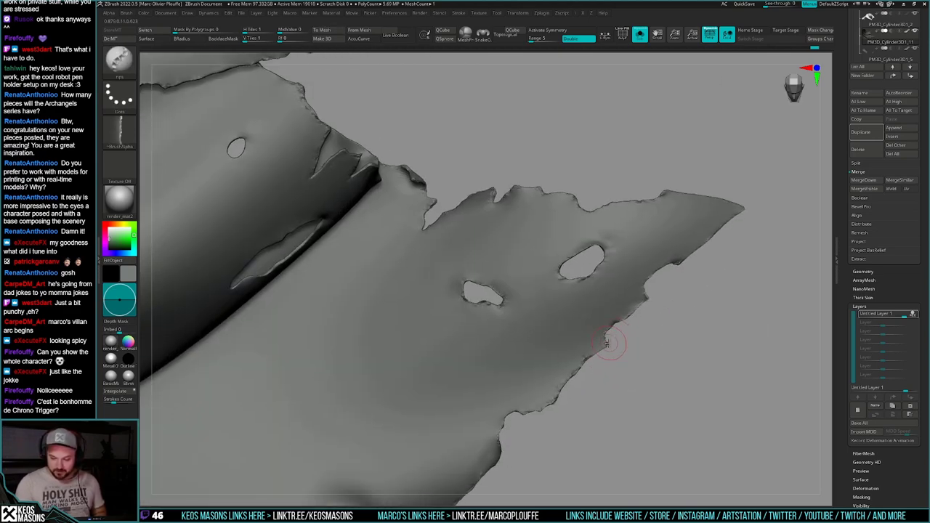
Step: Isolate the small sharp corner on the lower torn edge with a mask and a rotate transpose line, and clear the mask
{"action": "key", "text": "ctrl"}
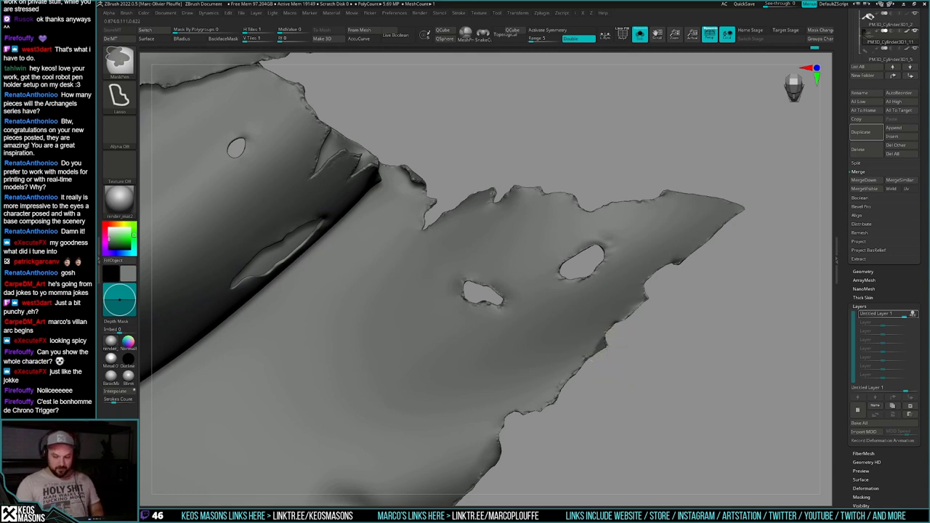
{"action": "key", "text": "r"}
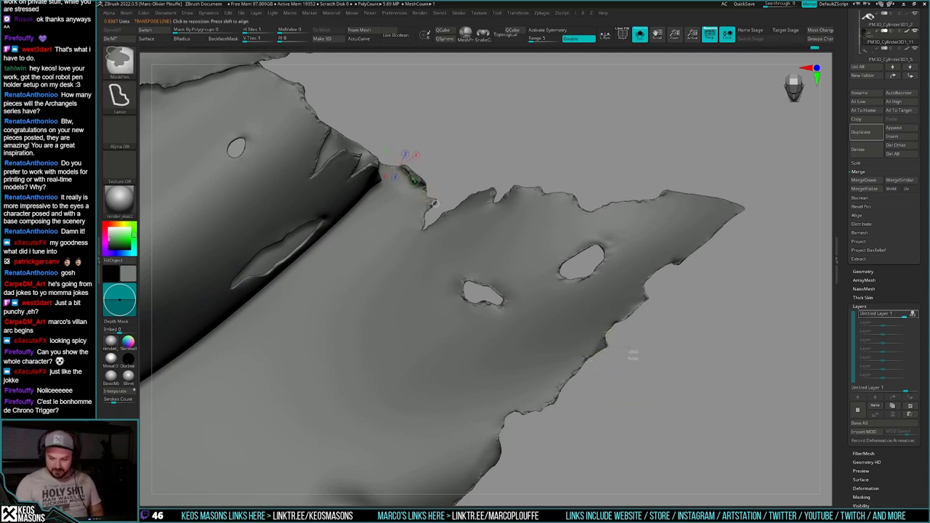
{"action": "left_click", "coordinate": [633, 355], "text": "ctrl"}
{"action": "left_click_drag", "start_coordinate": [604, 335], "coordinate": [590, 355]}
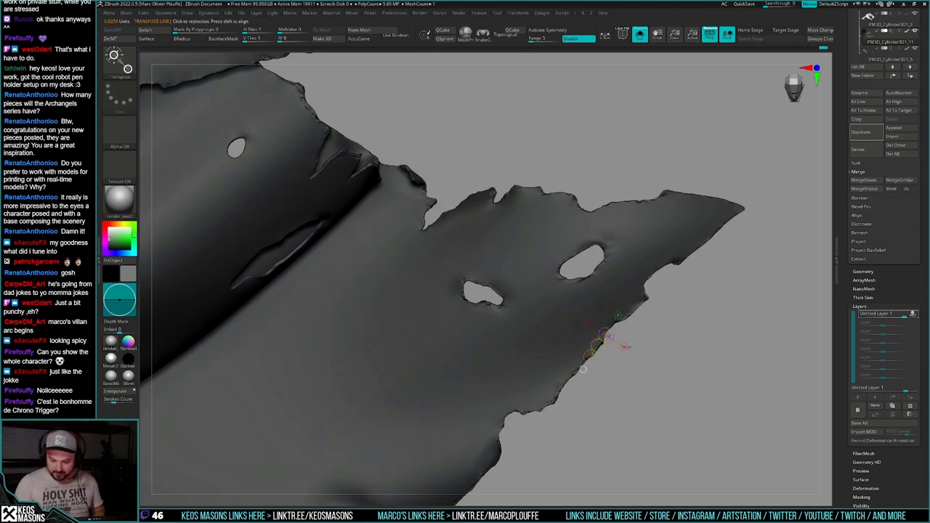
{"action": "key", "text": "q"}
{"action": "mouse_move", "coordinate": [602, 342]}
{"action": "right_mouse_down"}
{"action": "mouse_move", "coordinate": [582, 345]}
{"action": "mouse_move", "coordinate": [596, 354]}
{"action": "mouse_move", "coordinate": [630, 341]}
{"action": "right_mouse_up"}
{"action": "left_click_drag", "start_coordinate": [630, 340], "coordinate": [606, 354], "text": "ctrl"}
Step: Fray the lower torn edge from the small sharp corner toward the large hole
{"action": "mouse_move", "coordinate": [606, 354]}
{"action": "right_mouse_down"}
{"action": "mouse_move", "coordinate": [612, 364]}
{"action": "mouse_move", "coordinate": [608, 347]}
{"action": "right_mouse_up"}
{"action": "left_click_drag", "start_coordinate": [609, 344], "coordinate": [632, 354]}
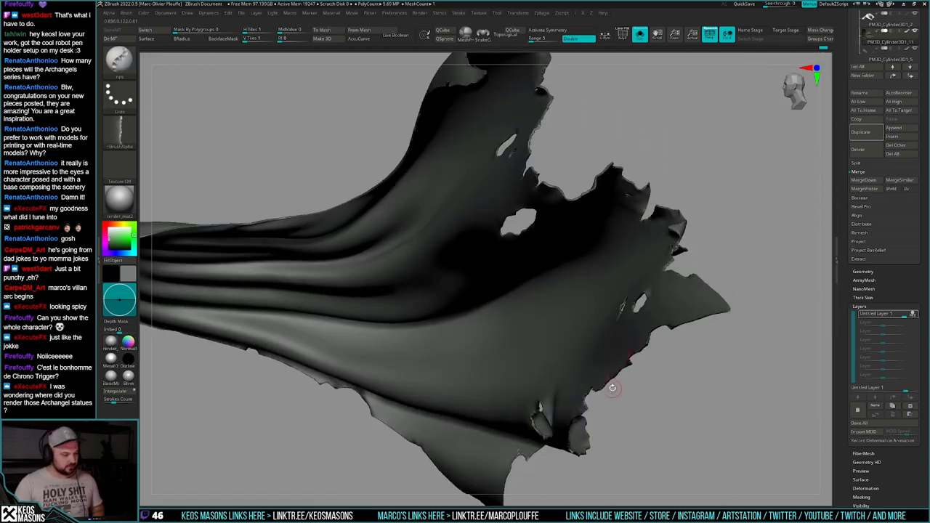
{"action": "left_click_drag", "start_coordinate": [608, 385], "coordinate": [617, 380]}
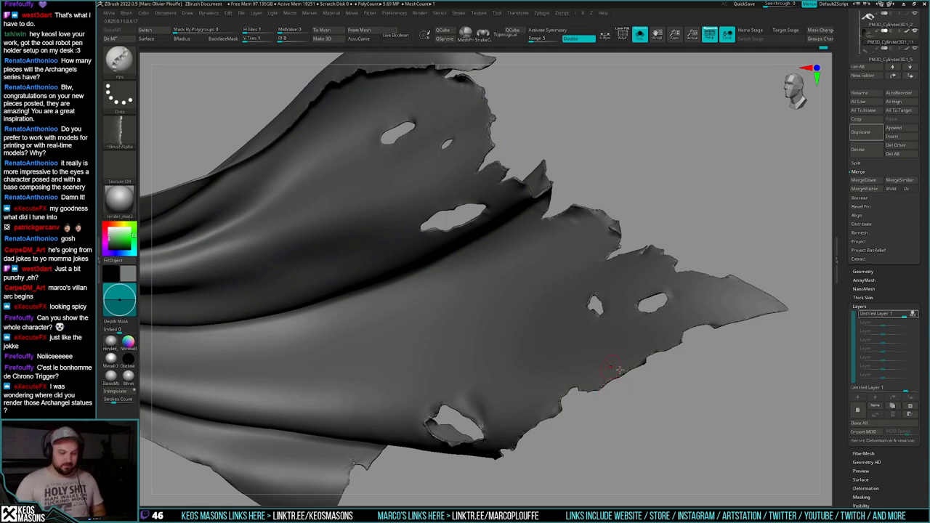
Step: Add rips strokes along the lower torn edge from below the large hole back toward the two small holes
{"action": "mouse_move", "coordinate": [619, 370]}
{"action": "right_mouse_down"}
{"action": "mouse_move", "coordinate": [606, 347]}
{"action": "mouse_move", "coordinate": [612, 319]}
{"action": "mouse_move", "coordinate": [621, 356]}
{"action": "right_mouse_up"}
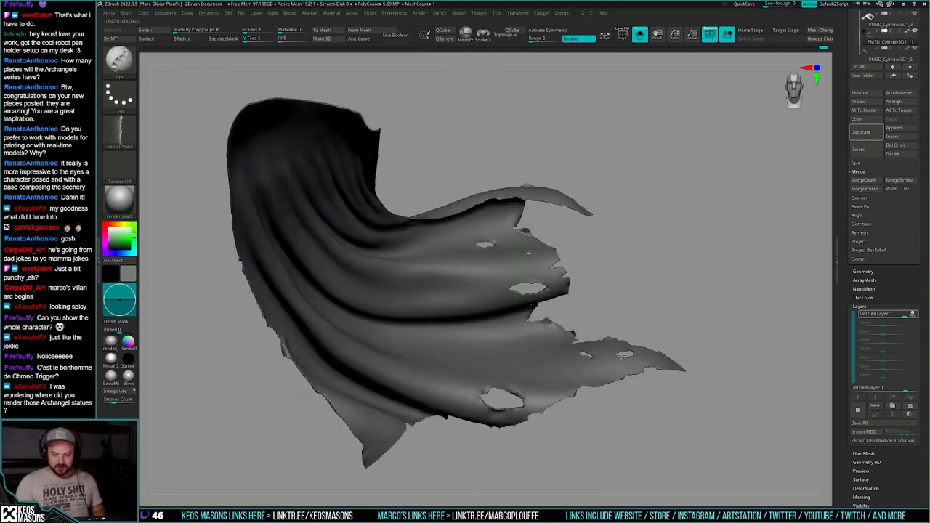
{"action": "right_click_drag", "start_coordinate": [662, 382], "coordinate": [645, 373]}
{"action": "right_click_drag", "start_coordinate": [555, 398], "coordinate": [559, 449], "text": "ctrl"}
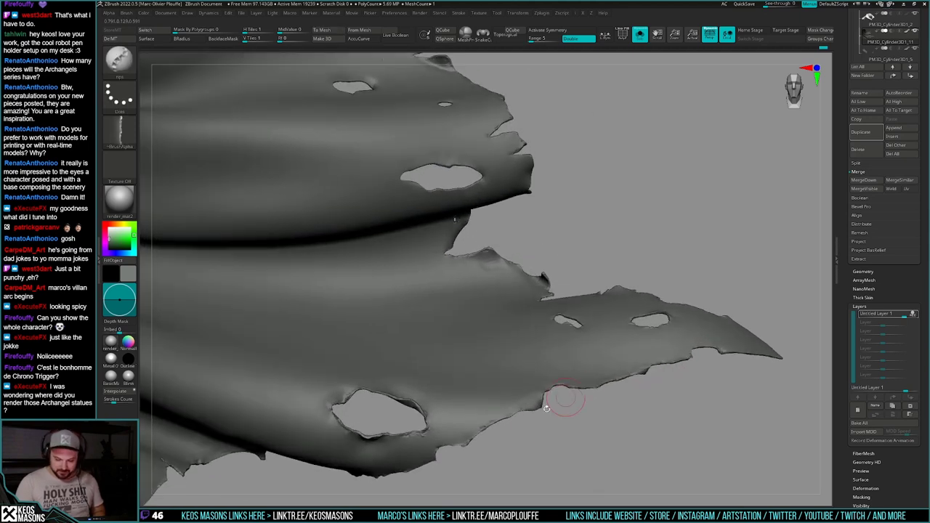
{"action": "left_click_drag", "start_coordinate": [546, 409], "coordinate": [566, 389]}
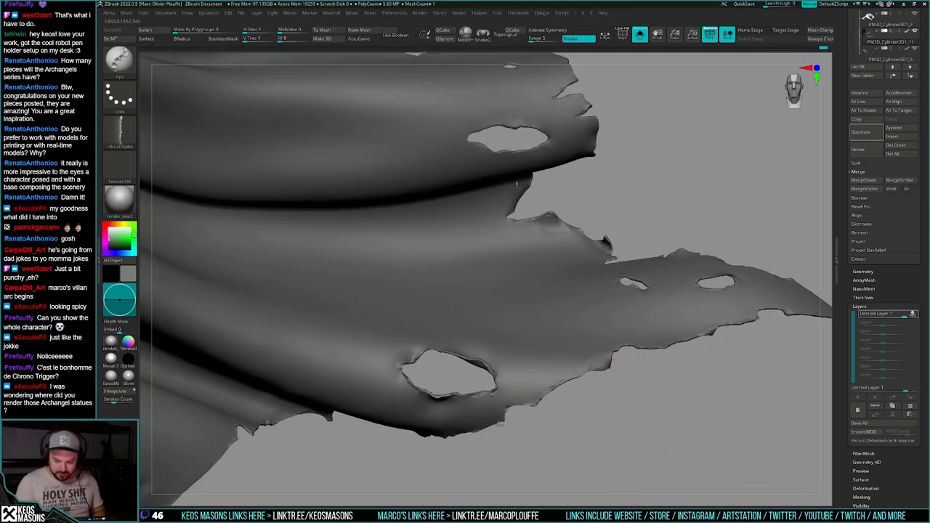
{"action": "left_click_drag", "start_coordinate": [500, 426], "coordinate": [581, 426]}
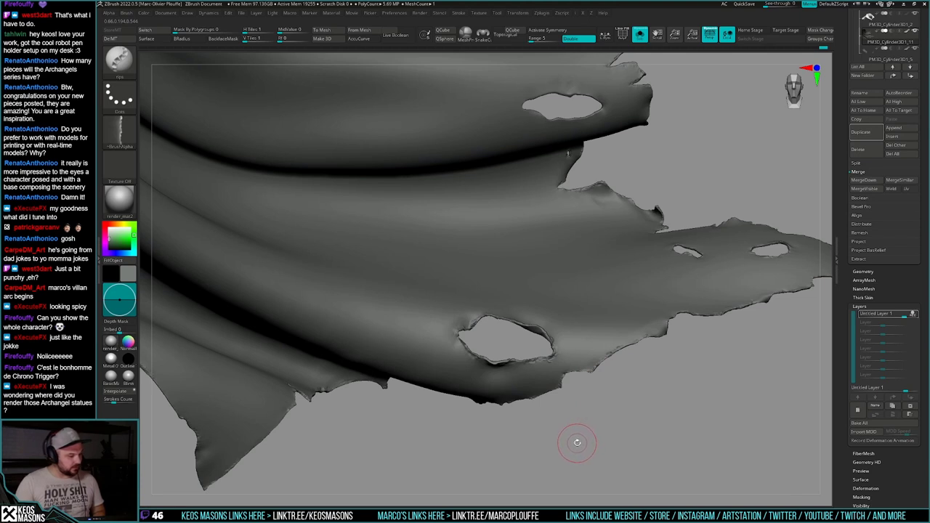
{"action": "left_click_drag", "start_coordinate": [679, 352], "coordinate": [581, 405], "text": "alt"}
{"action": "left_click_drag", "start_coordinate": [618, 356], "coordinate": [634, 392]}
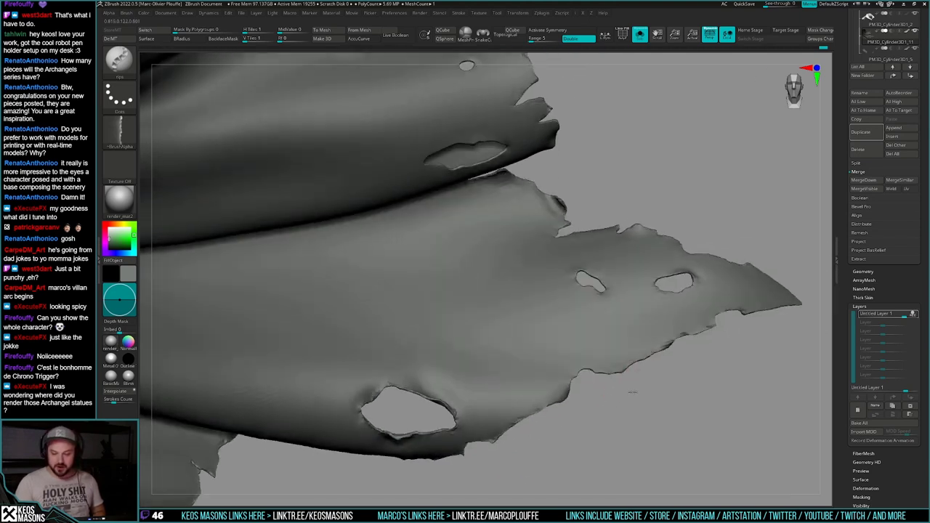
{"action": "mouse_move", "coordinate": [659, 359]}
{"action": "left_mouse_down", "text": "alt"}
{"action": "mouse_move", "coordinate": [628, 382]}
{"action": "mouse_move", "coordinate": [657, 356]}
{"action": "left_mouse_up", "text": "alt"}
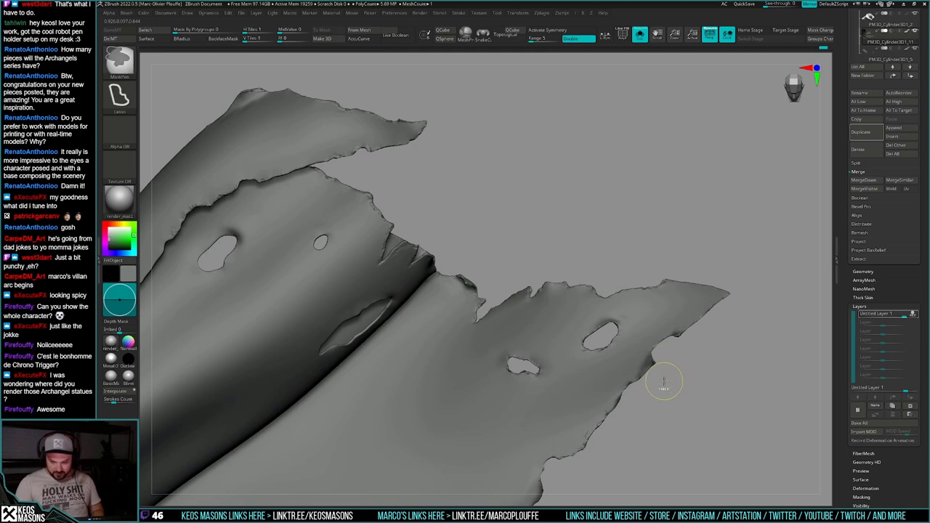
Step: Mask around the small sharp corner on the lower torn edge and reposition it with a transpose line
{"action": "left_click", "coordinate": [667, 387], "text": "ctrl"}
{"action": "key", "text": "w"}
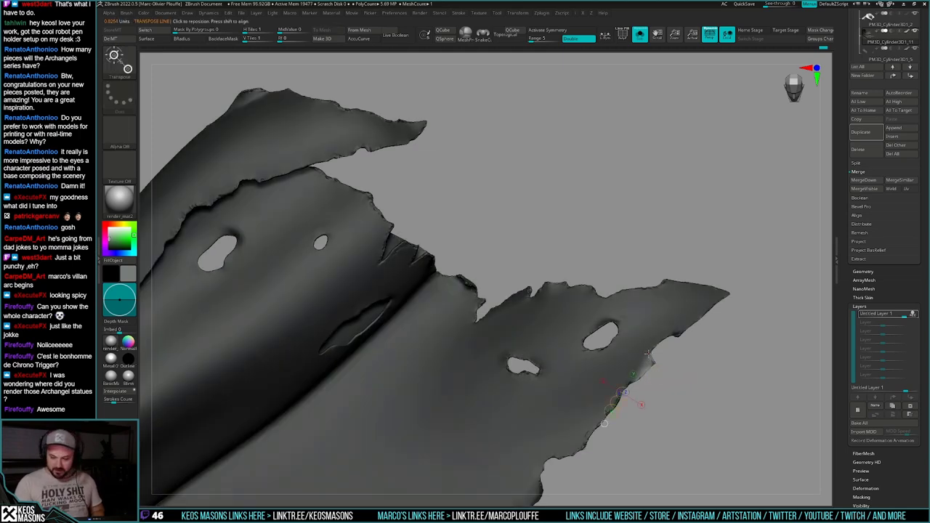
{"action": "left_click_drag", "start_coordinate": [650, 353], "coordinate": [625, 394]}
{"action": "key", "text": "q"}
Step: Sculpt the small corner with a Standard-type brush, clear the mask, and smooth the cloth around it
{"action": "mouse_move", "coordinate": [641, 378]}
{"action": "right_mouse_down"}
{"action": "mouse_move", "coordinate": [656, 349]}
{"action": "mouse_move", "coordinate": [652, 362]}
{"action": "right_mouse_up"}
{"action": "key", "text": "space"}
{"action": "left_click", "coordinate": [689, 263]}
{"action": "key", "text": "space"}
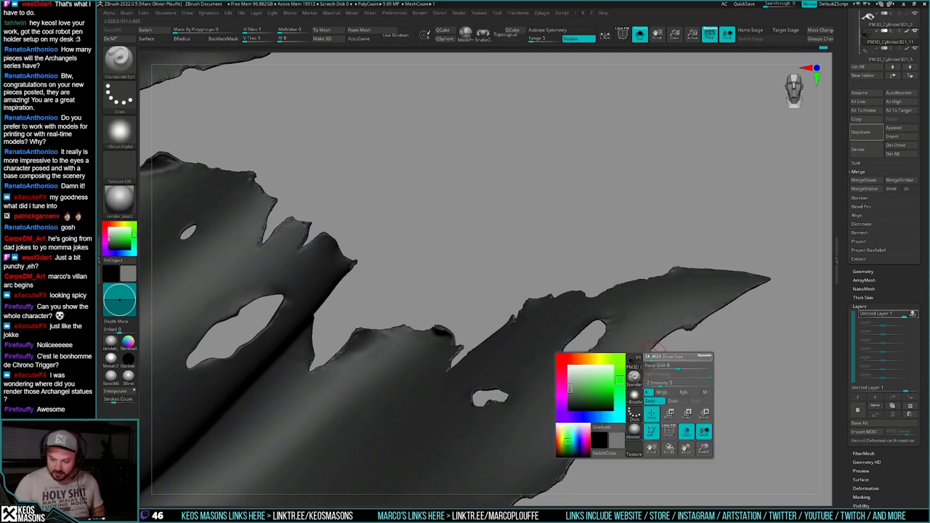
{"action": "left_click", "coordinate": [657, 392]}
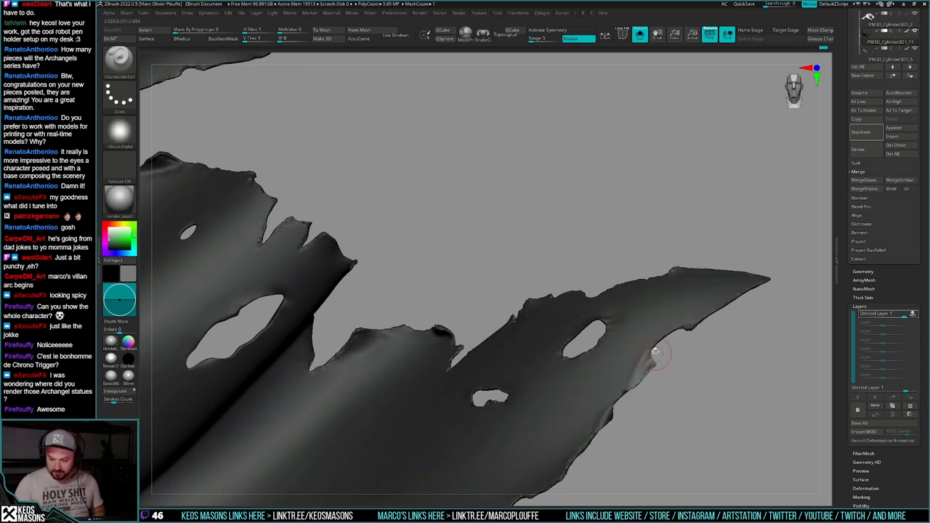
{"action": "right_click_drag", "start_coordinate": [655, 352], "coordinate": [647, 365]}
{"action": "left_click_drag", "start_coordinate": [658, 394], "coordinate": [654, 399], "text": "ctrl"}
{"action": "left_click_drag", "start_coordinate": [649, 350], "coordinate": [650, 362], "text": "shift"}
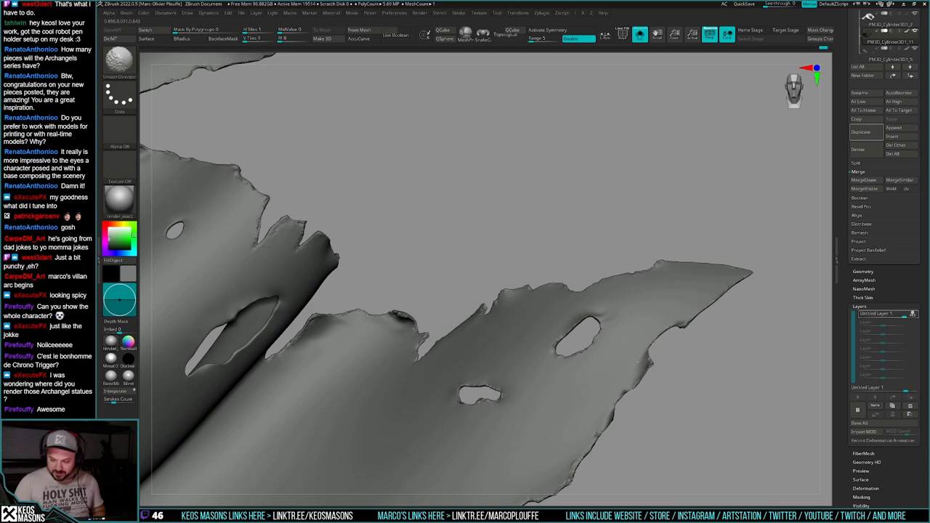
Step: Check the reshaped corner and the whole cape, and select the rips brush again
{"action": "right_click_drag", "start_coordinate": [644, 353], "coordinate": [657, 361]}
{"action": "right_click_drag", "start_coordinate": [657, 361], "coordinate": [667, 336], "text": "ctrl"}
{"action": "left_click_drag", "start_coordinate": [692, 340], "coordinate": [662, 391]}
{"action": "mouse_move", "coordinate": [679, 371]}
{"action": "right_mouse_down", "text": "ctrl"}
{"action": "mouse_move", "coordinate": [683, 349]}
{"action": "mouse_move", "coordinate": [672, 365]}
{"action": "mouse_move", "coordinate": [681, 379]}
{"action": "mouse_move", "coordinate": [669, 377]}
{"action": "right_mouse_up", "text": "ctrl"}
{"action": "left_click_drag", "start_coordinate": [669, 376], "coordinate": [668, 380]}
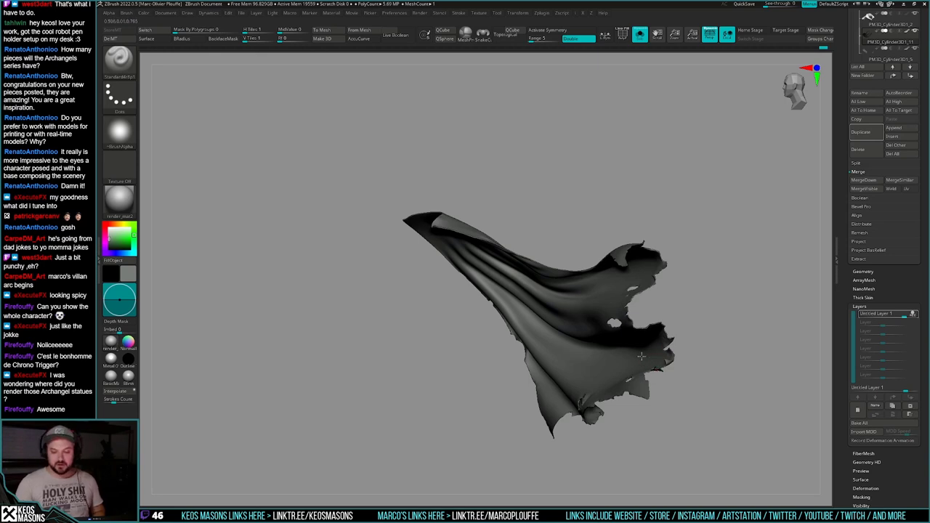
{"action": "mouse_move", "coordinate": [642, 356]}
{"action": "right_mouse_down"}
{"action": "mouse_move", "coordinate": [695, 348]}
{"action": "mouse_move", "coordinate": [683, 343]}
{"action": "mouse_move", "coordinate": [658, 367]}
{"action": "mouse_move", "coordinate": [638, 367]}
{"action": "mouse_move", "coordinate": [651, 376]}
{"action": "right_mouse_up"}
{"action": "key", "text": "space"}
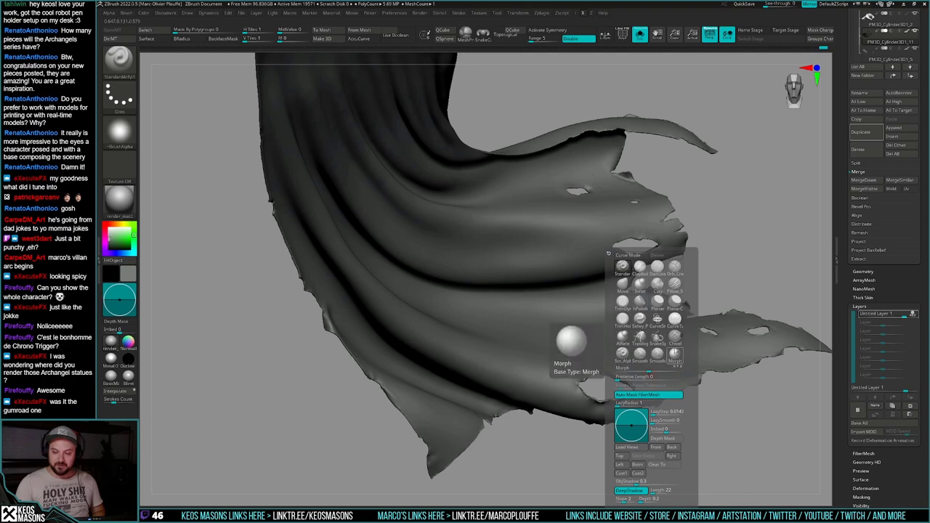
{"action": "key", "text": "space"}
{"action": "key", "text": "b"}
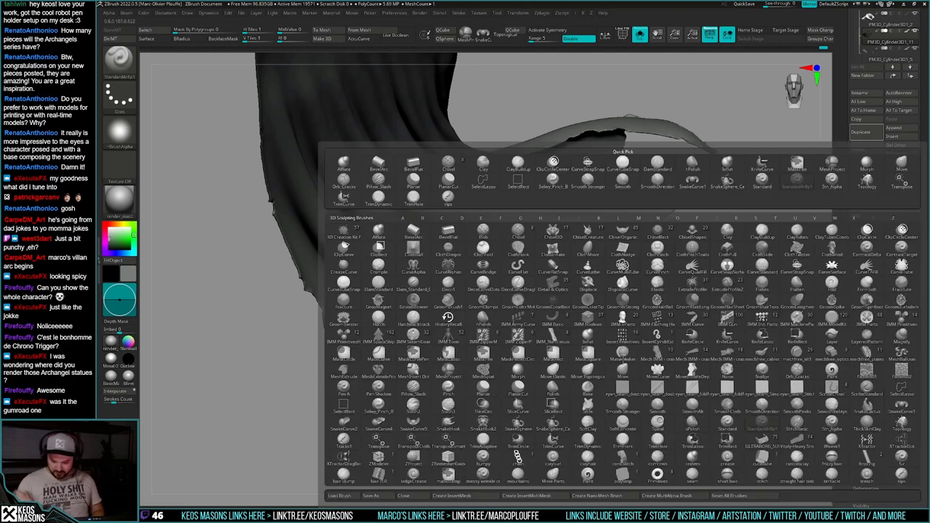
{"action": "left_click", "coordinate": [894, 474]}
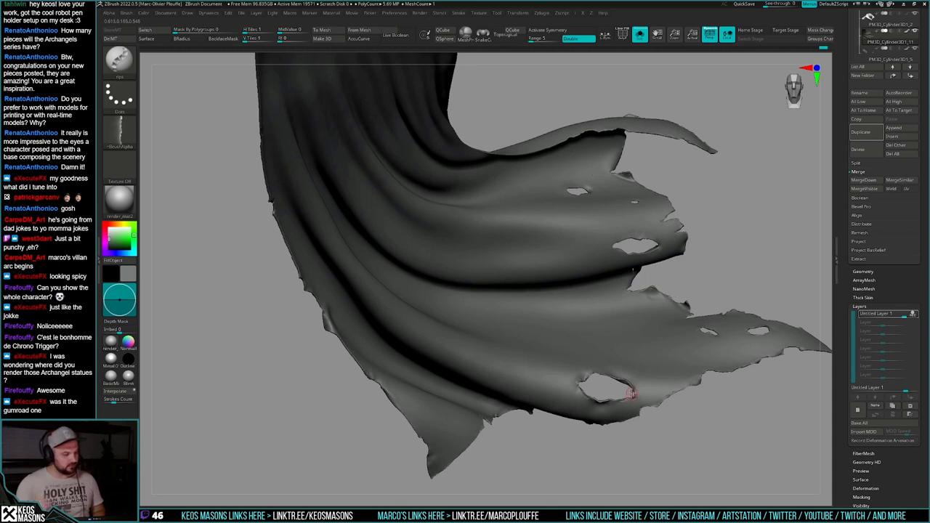
Step: Fray the long outer side edge of the cape around its middle notch, working on the back side
{"action": "mouse_move", "coordinate": [696, 387]}
{"action": "right_mouse_down", "text": "alt"}
{"action": "mouse_move", "coordinate": [687, 372]}
{"action": "mouse_move", "coordinate": [637, 395]}
{"action": "mouse_move", "coordinate": [627, 384]}
{"action": "mouse_move", "coordinate": [574, 383]}
{"action": "mouse_move", "coordinate": [542, 409]}
{"action": "mouse_move", "coordinate": [555, 367]}
{"action": "mouse_move", "coordinate": [536, 376]}
{"action": "mouse_move", "coordinate": [550, 436]}
{"action": "mouse_move", "coordinate": [532, 452]}
{"action": "mouse_move", "coordinate": [537, 441]}
{"action": "right_mouse_up", "text": "alt"}
{"action": "right_click", "coordinate": [561, 391]}
{"action": "right_click", "coordinate": [542, 426]}
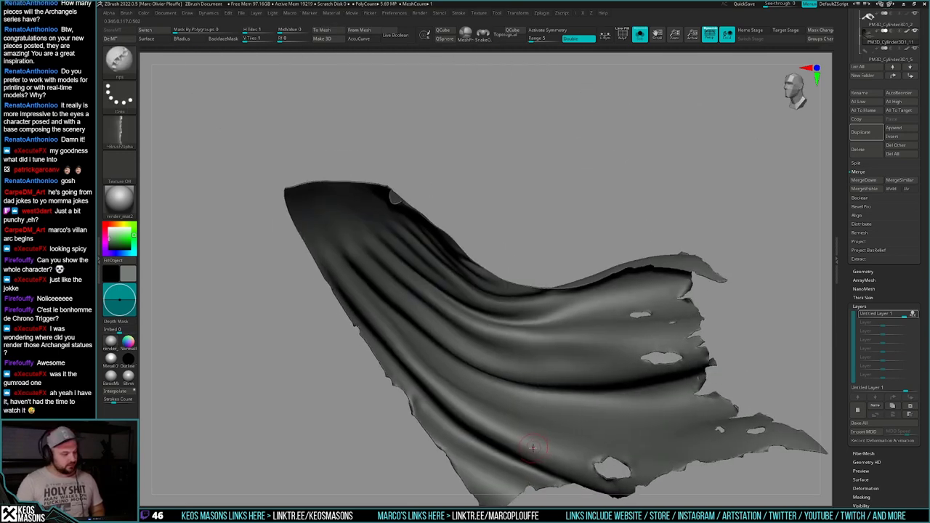
{"action": "right_click_drag", "start_coordinate": [535, 436], "coordinate": [645, 399]}
{"action": "right_click", "coordinate": [636, 364]}
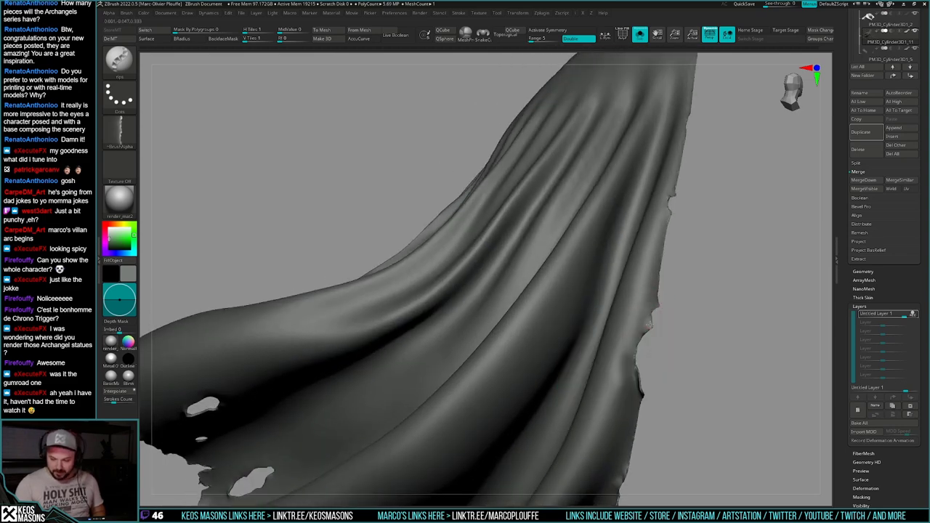
{"action": "right_click_drag", "start_coordinate": [669, 305], "coordinate": [658, 335]}
{"action": "right_click", "coordinate": [645, 342]}
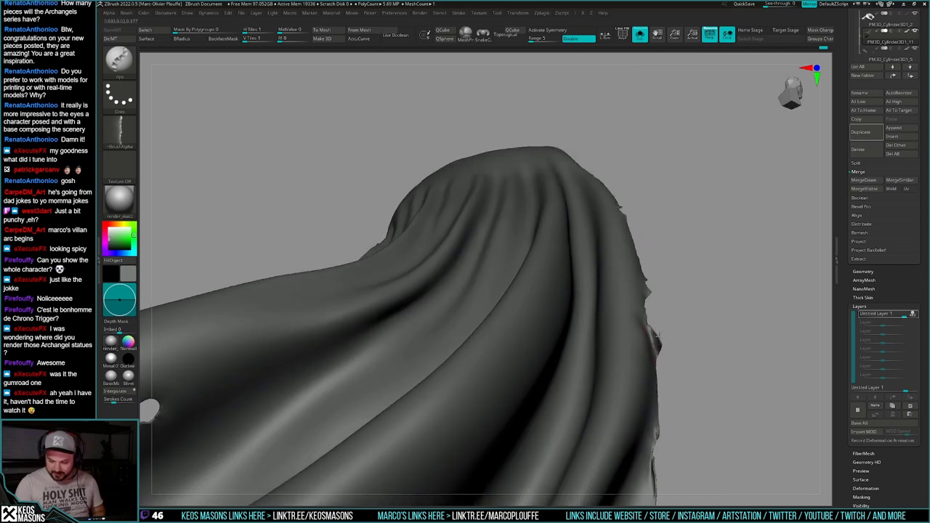
Step: Continue the rips strokes down the outer side edge to the pointed lower corner
{"action": "right_click_drag", "start_coordinate": [662, 372], "coordinate": [665, 361]}
{"action": "mouse_move", "coordinate": [645, 394]}
{"action": "right_mouse_down"}
{"action": "mouse_move", "coordinate": [659, 352]}
{"action": "mouse_move", "coordinate": [639, 327]}
{"action": "mouse_move", "coordinate": [660, 337]}
{"action": "mouse_move", "coordinate": [660, 306]}
{"action": "mouse_move", "coordinate": [658, 332]}
{"action": "mouse_move", "coordinate": [640, 270]}
{"action": "right_mouse_up"}
{"action": "right_click", "coordinate": [635, 369]}
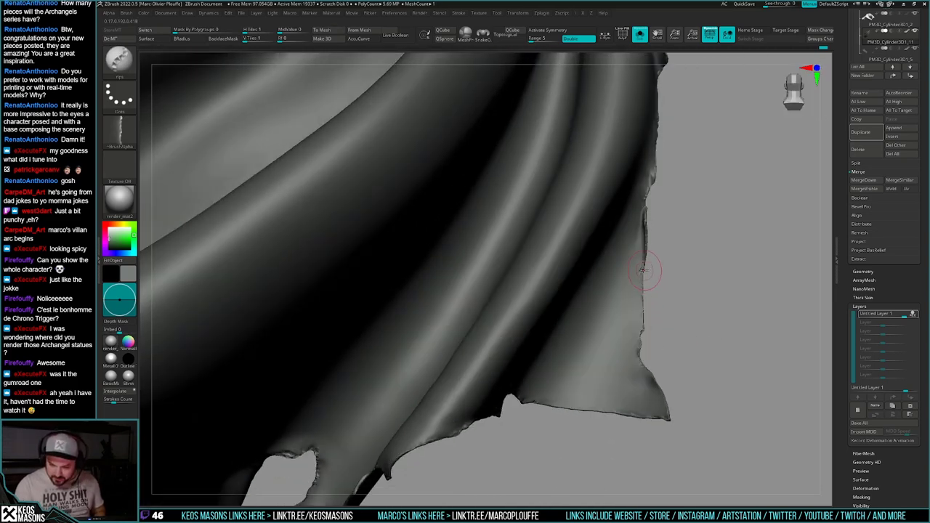
{"action": "right_click_drag", "start_coordinate": [654, 370], "coordinate": [651, 359]}
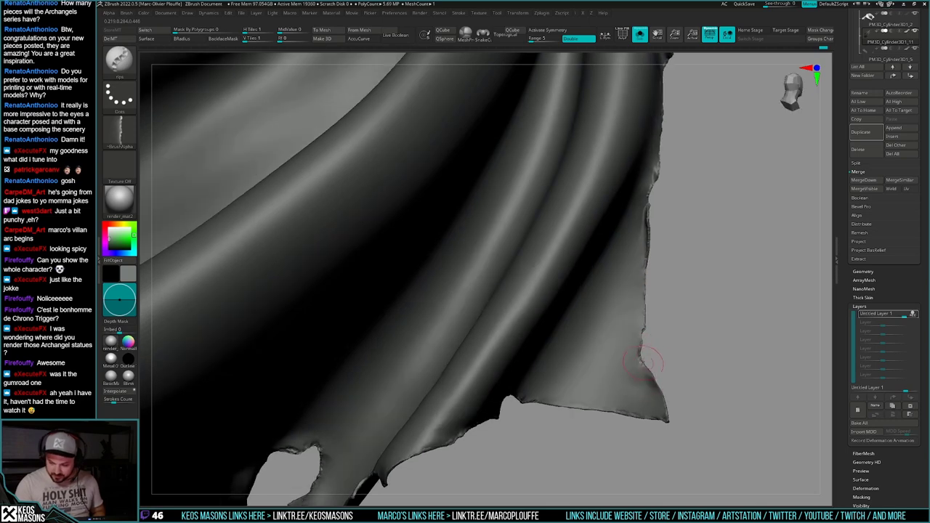
{"action": "mouse_move", "coordinate": [666, 409]}
{"action": "right_mouse_down"}
{"action": "mouse_move", "coordinate": [671, 374]}
{"action": "mouse_move", "coordinate": [687, 419]}
{"action": "mouse_move", "coordinate": [683, 407]}
{"action": "right_mouse_up"}
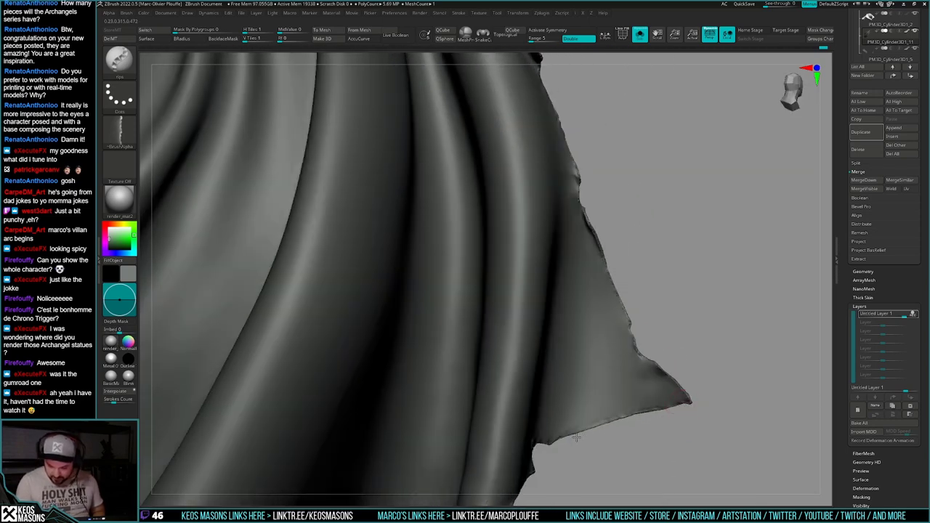
Step: Fray the bottom hem beside the pointed lower corner, working around to the underside with the rips brush
{"action": "right_click_drag", "start_coordinate": [633, 420], "coordinate": [606, 313]}
{"action": "mouse_move", "coordinate": [603, 330]}
{"action": "left_mouse_down"}
{"action": "mouse_move", "coordinate": [633, 368]}
{"action": "mouse_move", "coordinate": [600, 332]}
{"action": "left_mouse_up"}
{"action": "right_click_drag", "start_coordinate": [600, 332], "coordinate": [605, 314]}
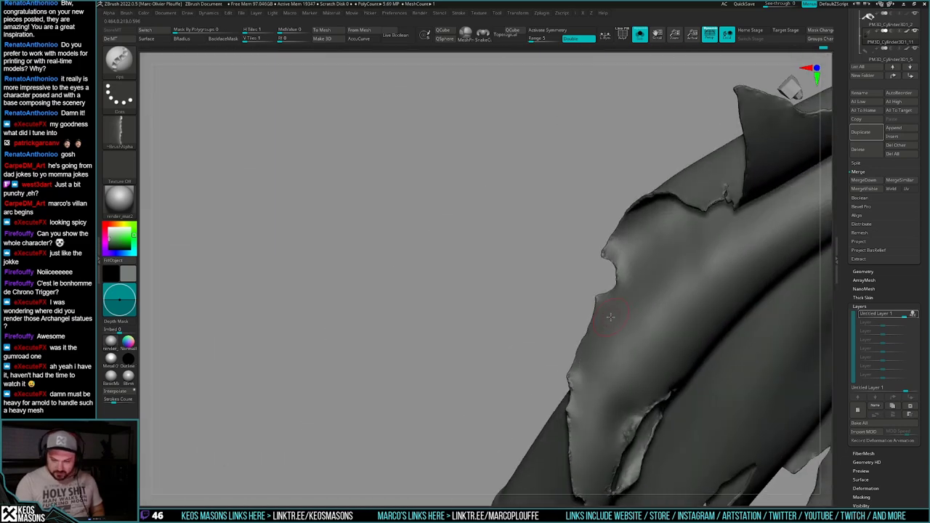
{"action": "right_click", "coordinate": [607, 311]}
{"action": "key", "text": "b"}
{"action": "key", "text": "Escape"}
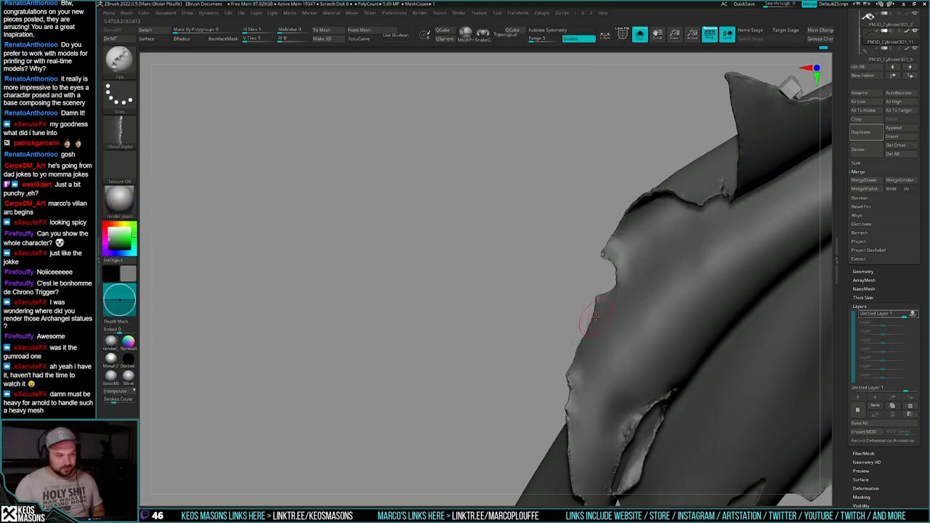
Step: Add rips strokes to the inner side of the torn hem and the pointed lower corner
{"action": "right_click_drag", "start_coordinate": [603, 310], "coordinate": [597, 331], "text": "alt"}
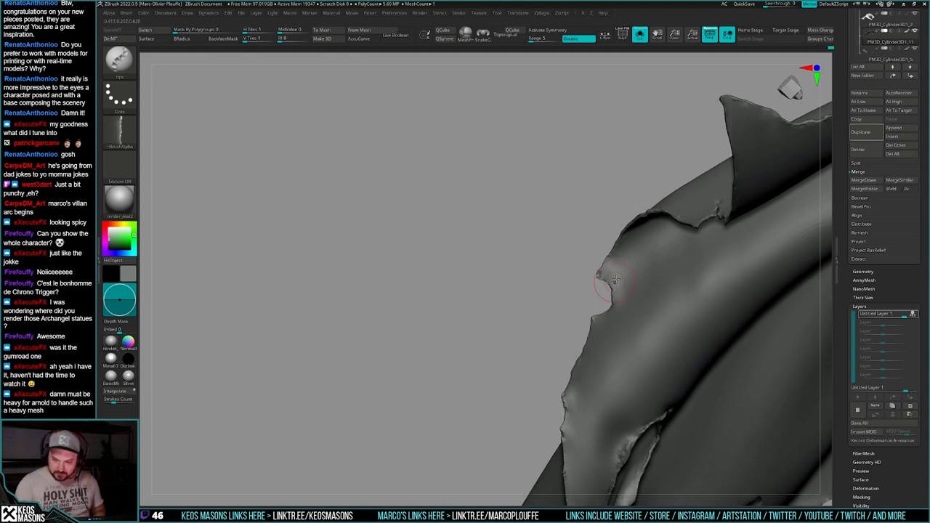
{"action": "right_click_drag", "start_coordinate": [638, 240], "coordinate": [679, 274], "text": "alt"}
{"action": "left_click_drag", "start_coordinate": [656, 238], "coordinate": [599, 355]}
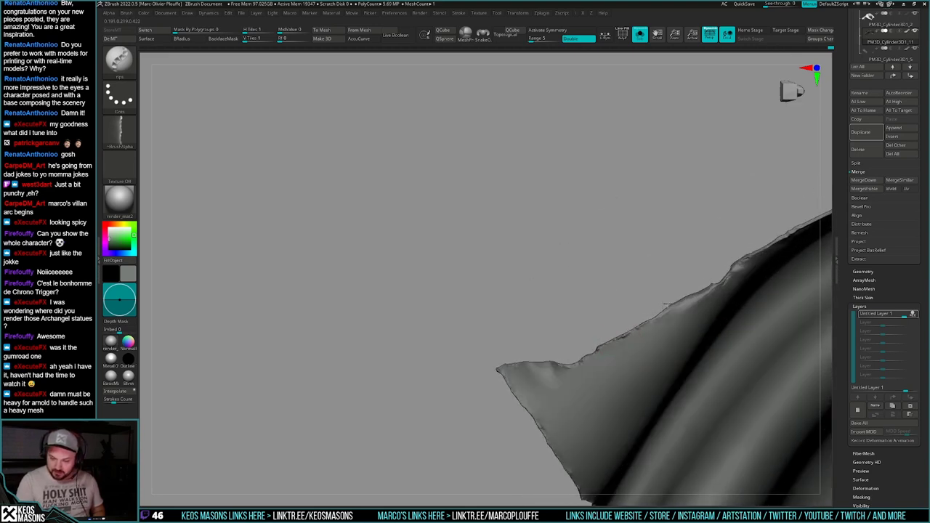
{"action": "right_click_drag", "start_coordinate": [535, 361], "coordinate": [526, 364]}
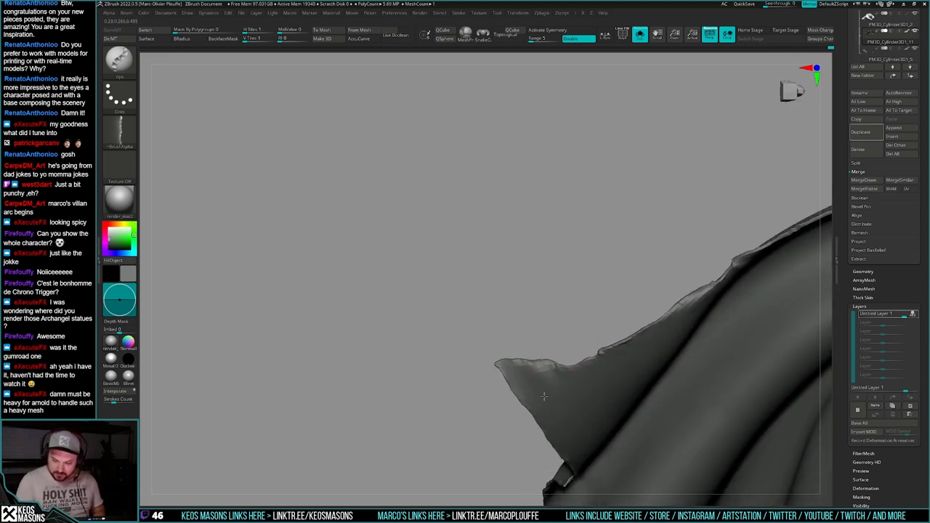
{"action": "right_click_drag", "start_coordinate": [730, 269], "coordinate": [642, 320], "text": "alt"}
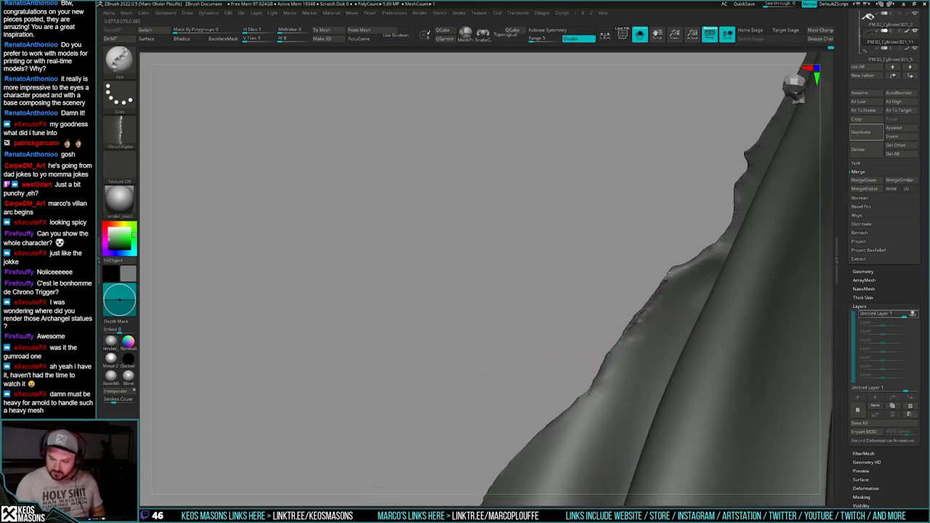
Step: Fray the upper stretch of the outer side edge toward the smooth shoulder area
{"action": "right_click_drag", "start_coordinate": [666, 276], "coordinate": [590, 255]}
{"action": "mouse_move", "coordinate": [609, 294]}
{"action": "right_mouse_down"}
{"action": "mouse_move", "coordinate": [595, 292]}
{"action": "mouse_move", "coordinate": [602, 298]}
{"action": "mouse_move", "coordinate": [585, 258]}
{"action": "mouse_move", "coordinate": [609, 310]}
{"action": "right_mouse_up"}
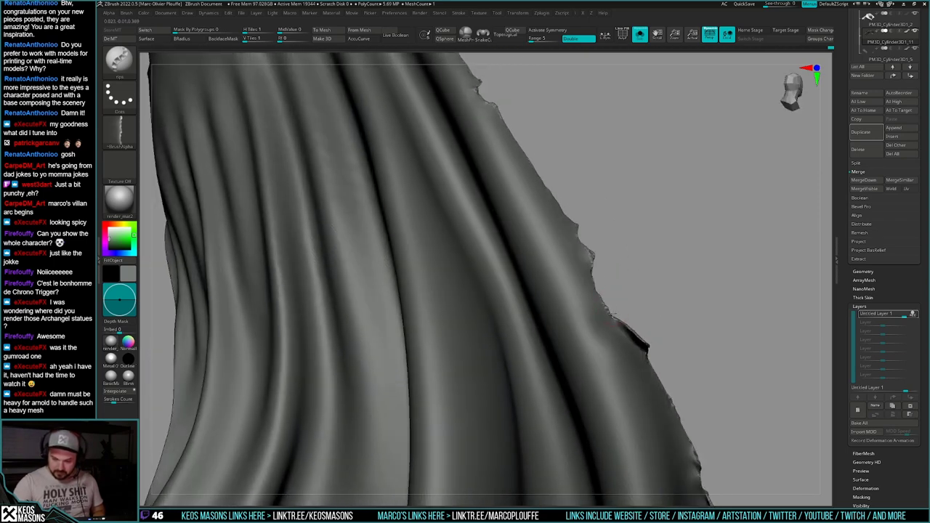
{"action": "right_click_drag", "start_coordinate": [601, 226], "coordinate": [574, 291], "text": "ctrl"}
{"action": "right_click_drag", "start_coordinate": [574, 291], "coordinate": [586, 345]}
{"action": "right_click_drag", "start_coordinate": [588, 392], "coordinate": [628, 396], "text": "ctrl"}
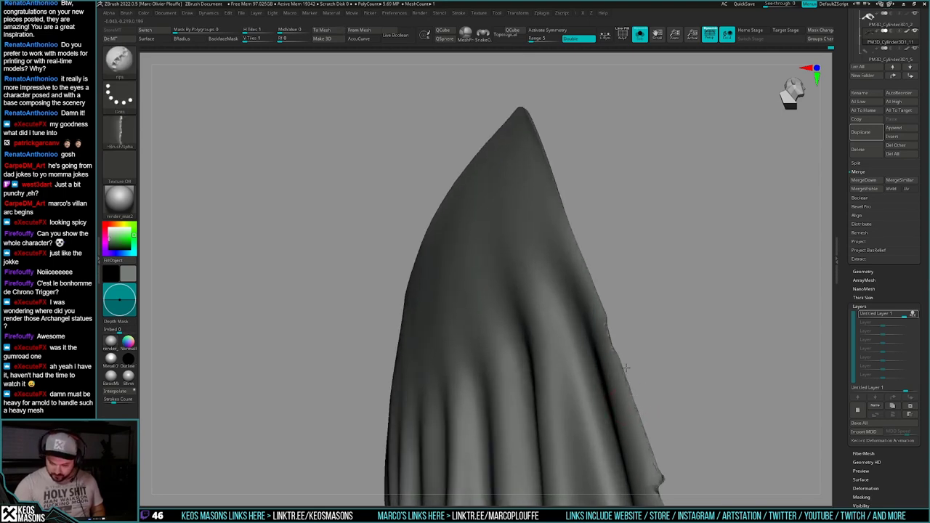
Step: Briefly show all subtools, isolate the cape again, and fray the opposite side edge below its upper corner
{"action": "right_click_drag", "start_coordinate": [581, 248], "coordinate": [587, 293], "text": "ctrl"}
{"action": "key", "text": "alt+s"}
{"action": "right_click_drag", "start_coordinate": [664, 354], "coordinate": [698, 371]}
{"action": "key", "text": "alt+s"}
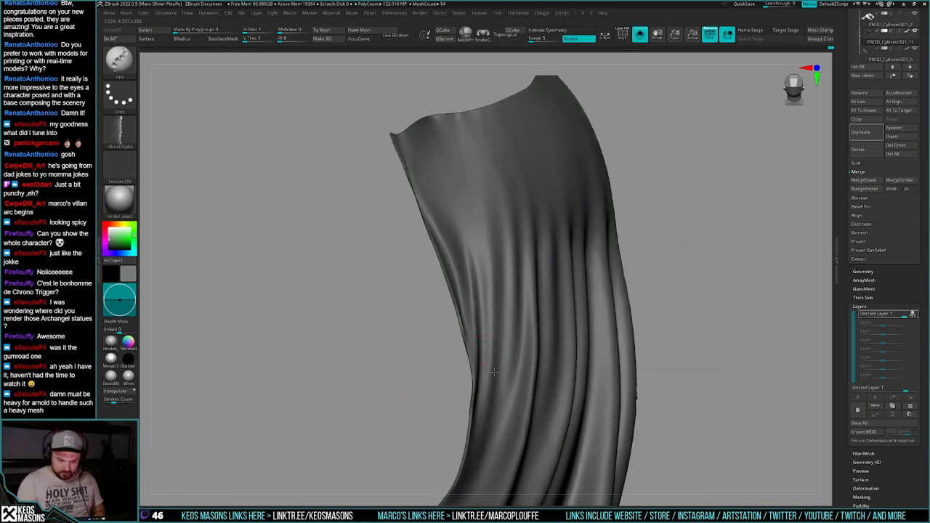
{"action": "right_click_drag", "start_coordinate": [545, 305], "coordinate": [459, 290]}
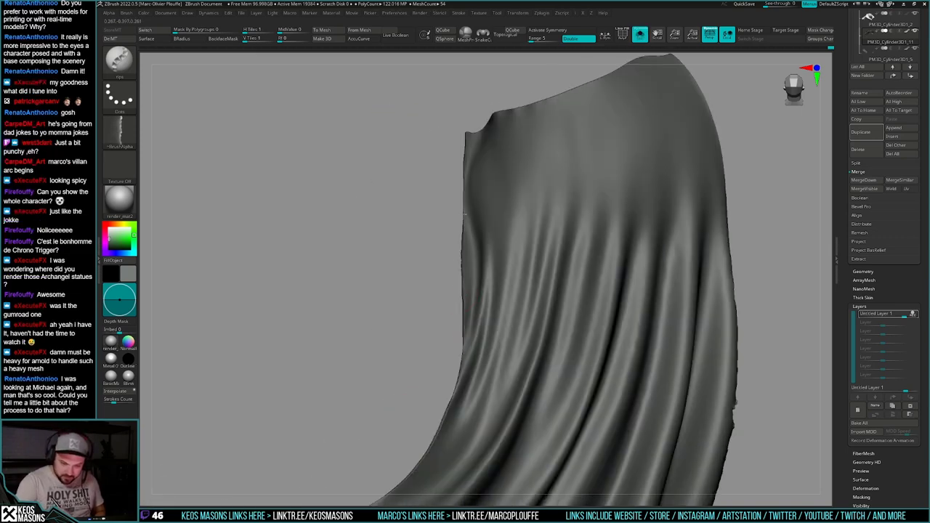
{"action": "left_click_drag", "start_coordinate": [462, 175], "coordinate": [460, 260]}
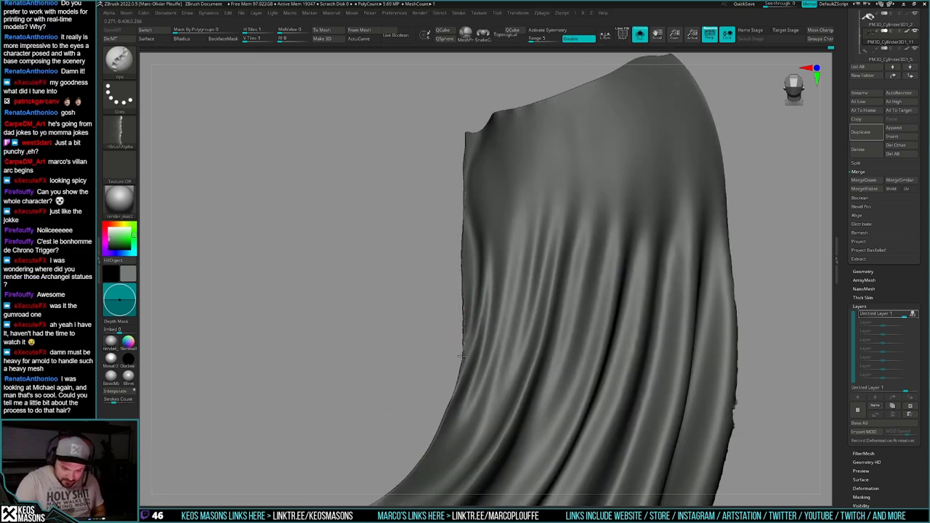
{"action": "left_click_drag", "start_coordinate": [462, 356], "coordinate": [457, 373]}
Step: Continue the rips strokes along the curved inner side edge down toward the lower part of the cape
{"action": "mouse_move", "coordinate": [457, 373]}
{"action": "right_mouse_down"}
{"action": "mouse_move", "coordinate": [465, 341]}
{"action": "mouse_move", "coordinate": [529, 351]}
{"action": "mouse_move", "coordinate": [550, 291]}
{"action": "right_mouse_up"}
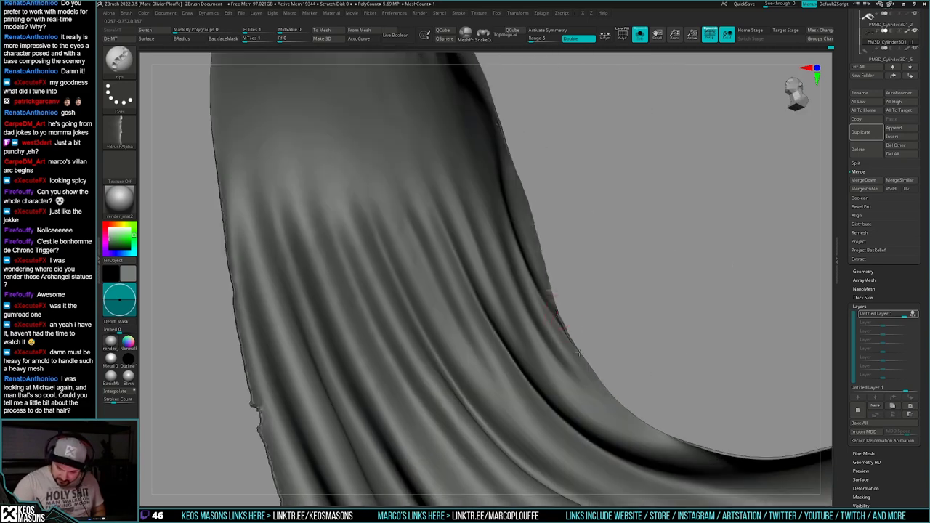
{"action": "left_click_drag", "start_coordinate": [608, 383], "coordinate": [530, 355]}
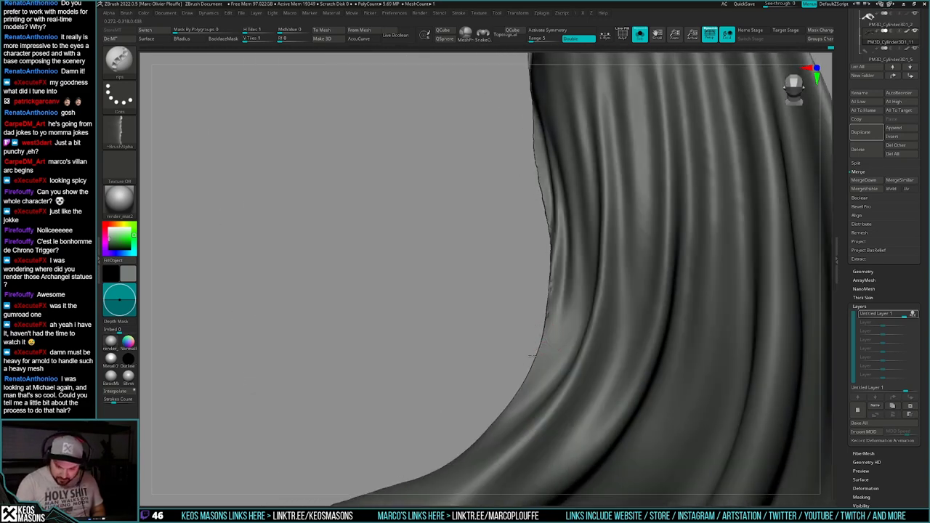
{"action": "left_click_drag", "start_coordinate": [473, 439], "coordinate": [528, 363]}
{"action": "left_click_drag", "start_coordinate": [517, 413], "coordinate": [558, 366]}
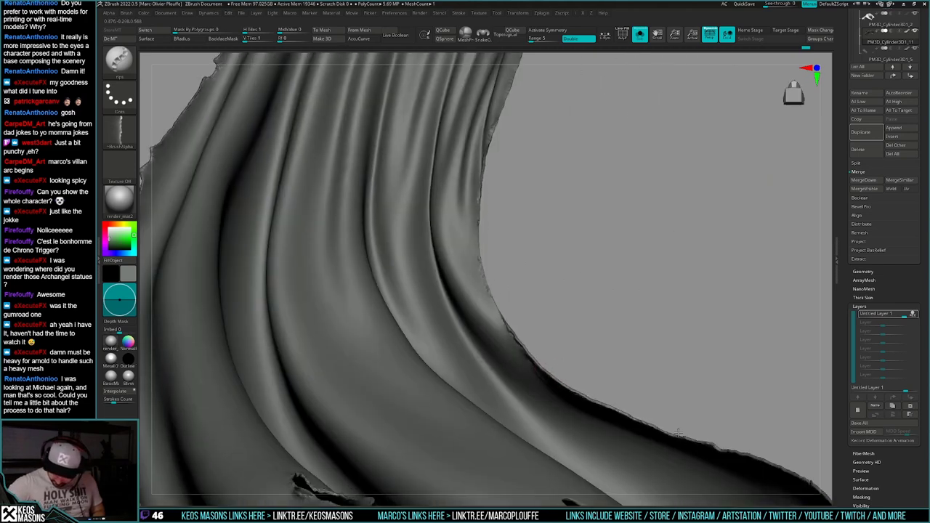
{"action": "left_click_drag", "start_coordinate": [691, 415], "coordinate": [644, 408]}
{"action": "left_click_drag", "start_coordinate": [574, 375], "coordinate": [475, 321]}
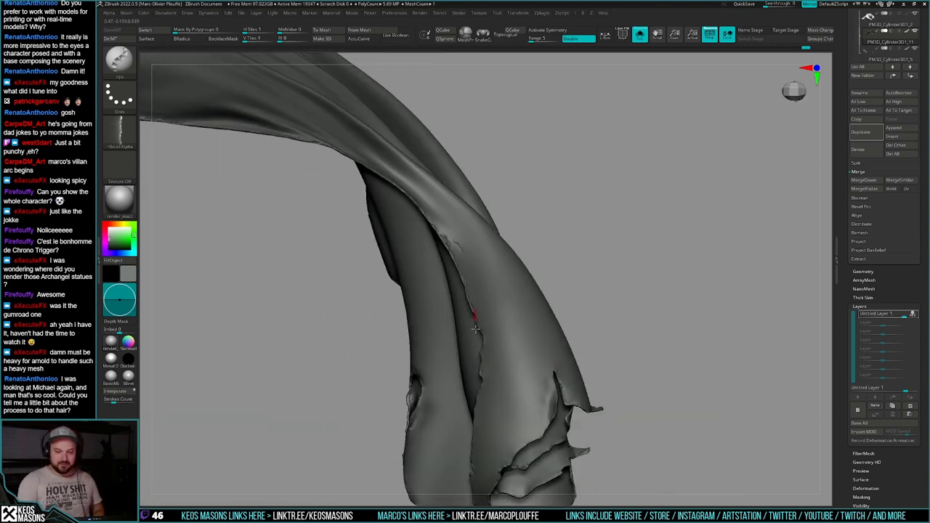
Step: Switch to the Morph brush and soften the frayed detail along the cape's curved inner side edge
{"action": "mouse_move", "coordinate": [476, 328]}
{"action": "right_mouse_down"}
{"action": "mouse_move", "coordinate": [508, 337]}
{"action": "mouse_move", "coordinate": [522, 377]}
{"action": "mouse_move", "coordinate": [527, 358]}
{"action": "mouse_move", "coordinate": [542, 375]}
{"action": "mouse_move", "coordinate": [528, 369]}
{"action": "right_mouse_up"}
{"action": "key", "text": "space"}
{"action": "left_click", "coordinate": [550, 354]}
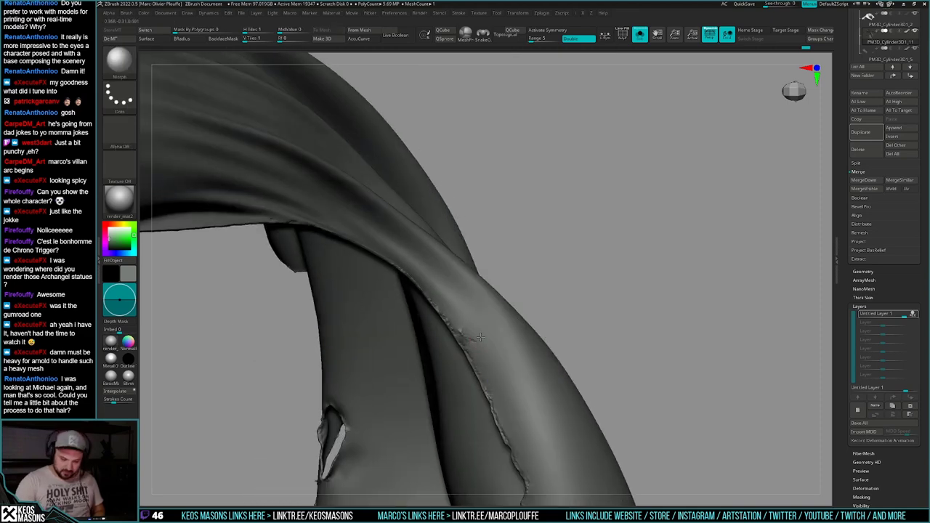
{"action": "right_click_drag", "start_coordinate": [475, 318], "coordinate": [477, 357]}
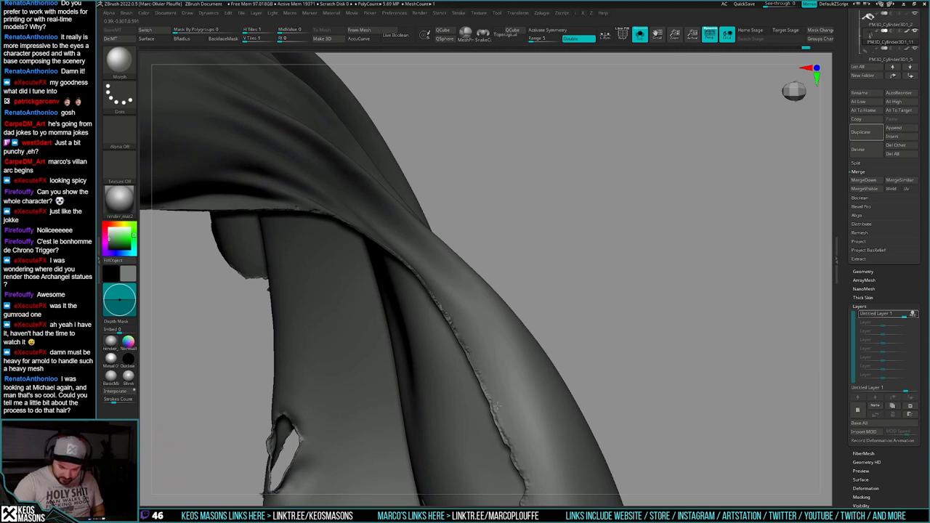
{"action": "right_click_drag", "start_coordinate": [506, 432], "coordinate": [520, 331], "text": "alt"}
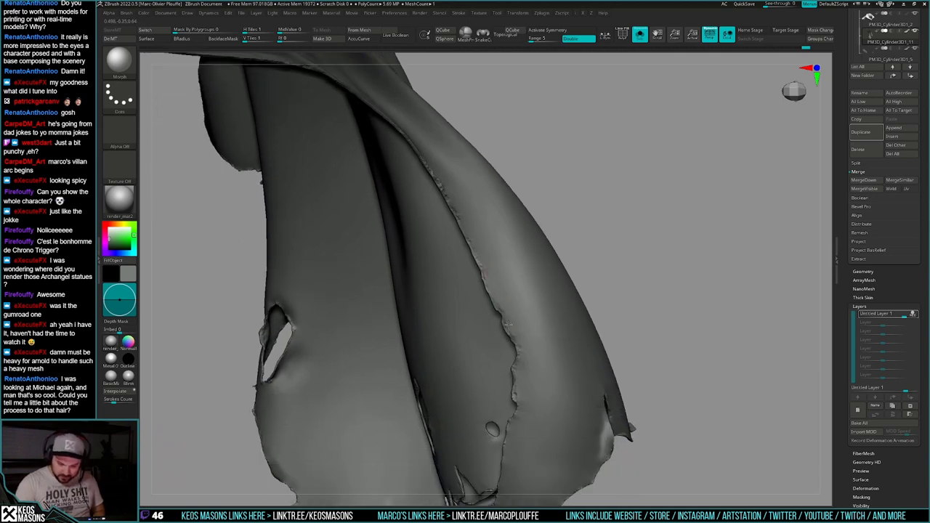
{"action": "right_click_drag", "start_coordinate": [516, 393], "coordinate": [532, 377], "text": "alt"}
Step: Blend back overly strong rips with the Morph brush around the torn hem, pointed strip and nearby side edge
{"action": "right_click_drag", "start_coordinate": [550, 407], "coordinate": [579, 329]}
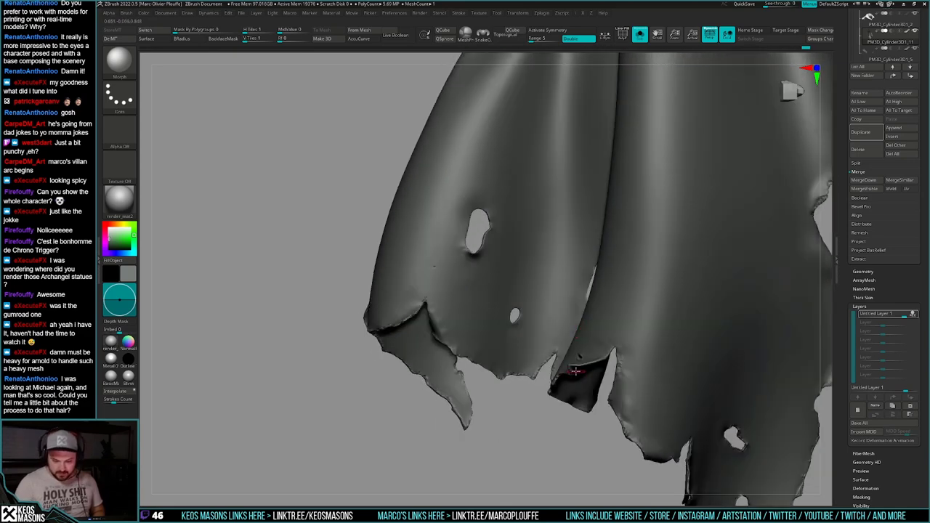
{"action": "right_click_drag", "start_coordinate": [695, 377], "coordinate": [609, 354]}
{"action": "left_click_drag", "start_coordinate": [581, 385], "coordinate": [479, 407]}
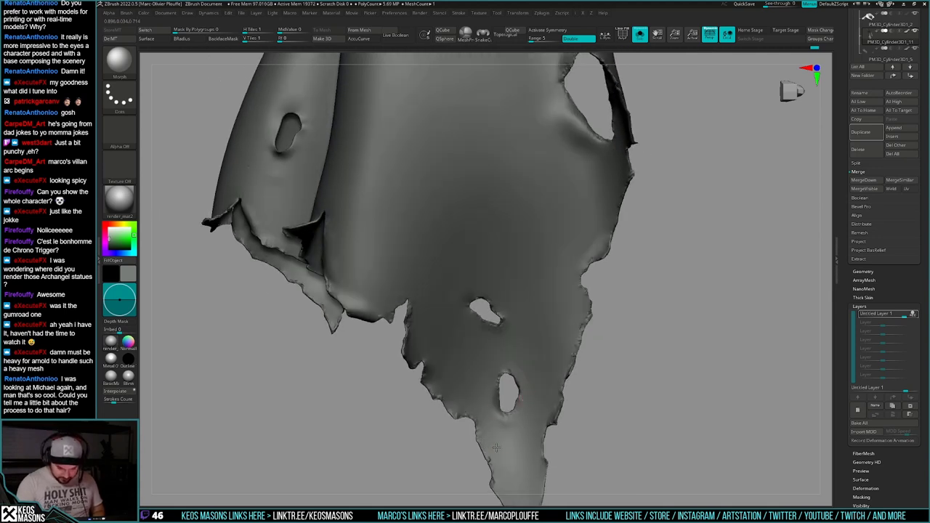
{"action": "left_click_drag", "start_coordinate": [496, 447], "coordinate": [605, 392]}
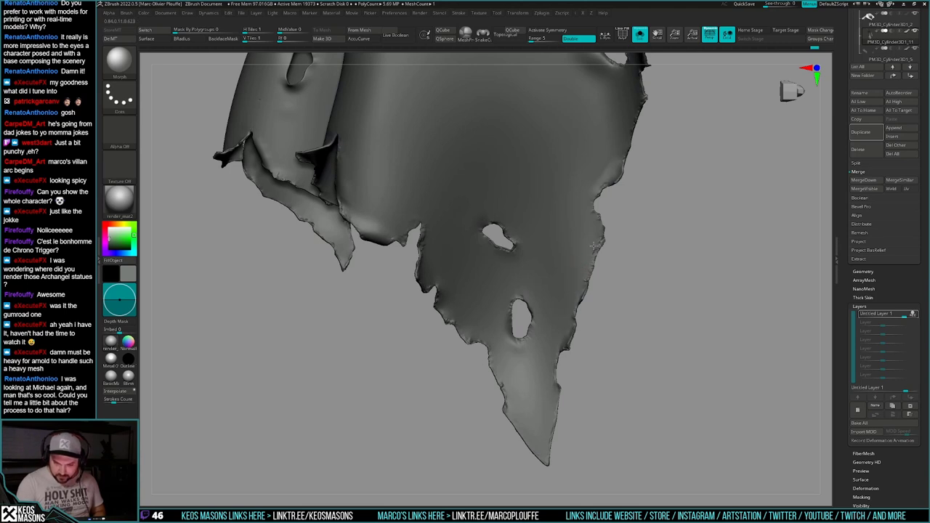
{"action": "right_click_drag", "start_coordinate": [589, 210], "coordinate": [527, 449], "text": "alt"}
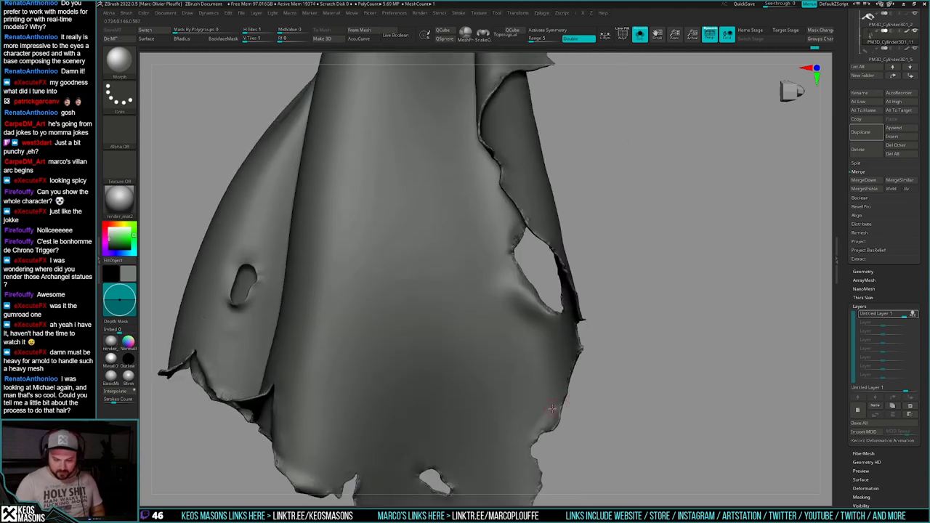
{"action": "right_click_drag", "start_coordinate": [436, 468], "coordinate": [472, 351], "text": "alt"}
Step: Soften the rips along the outer side edge and around the pointed lower corner with the Morph brush
{"action": "right_click_drag", "start_coordinate": [479, 393], "coordinate": [586, 383]}
{"action": "right_click_drag", "start_coordinate": [495, 425], "coordinate": [516, 447]}
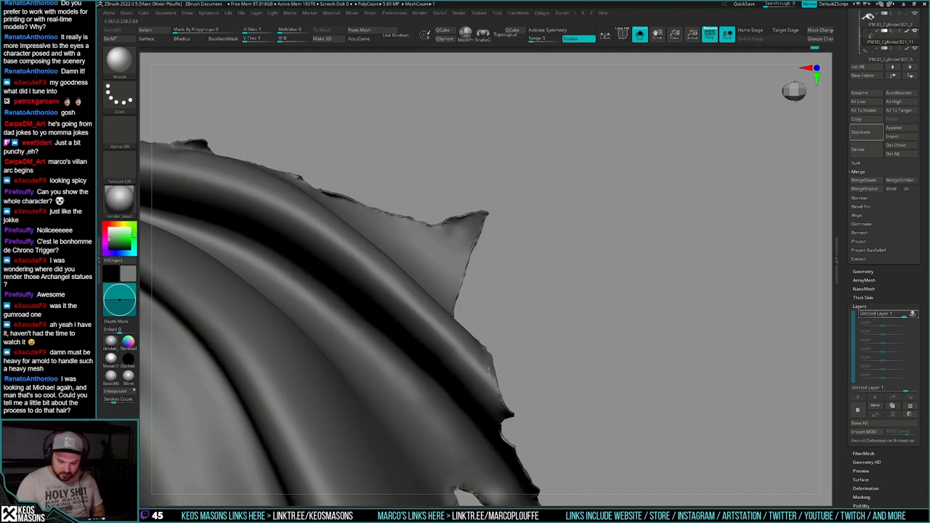
{"action": "left_click_drag", "start_coordinate": [488, 370], "coordinate": [485, 406]}
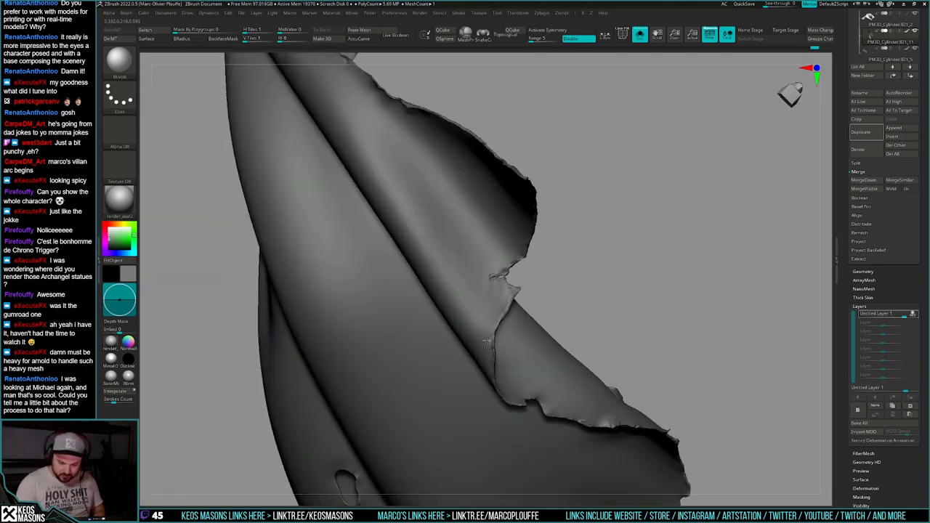
{"action": "right_click_drag", "start_coordinate": [506, 296], "coordinate": [571, 257]}
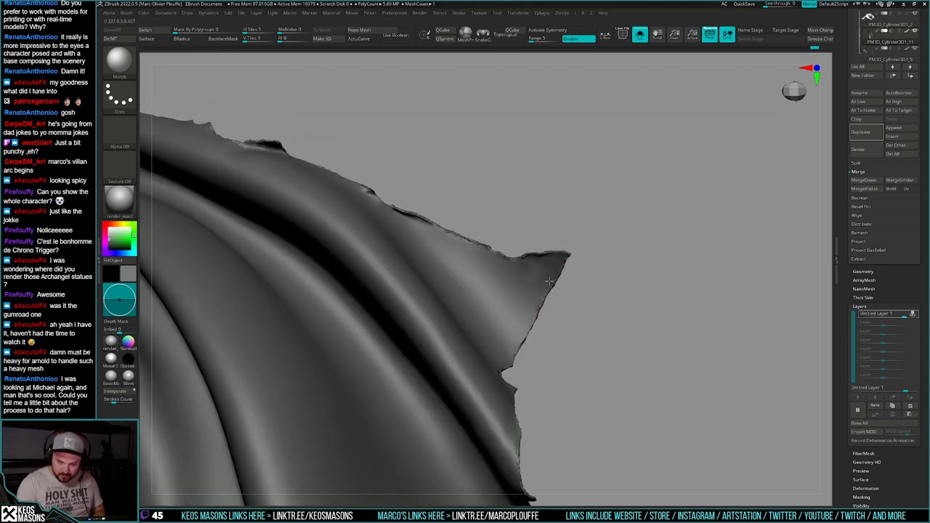
{"action": "right_click_drag", "start_coordinate": [445, 249], "coordinate": [444, 350]}
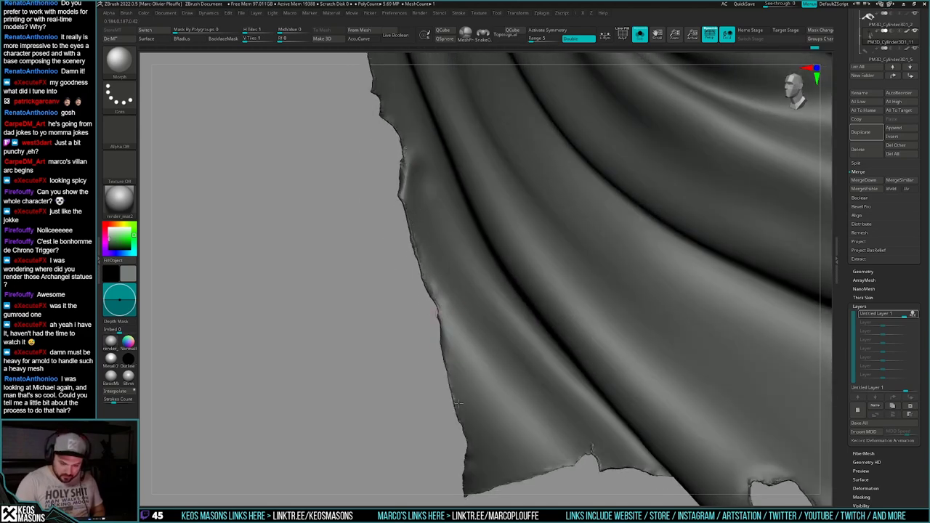
{"action": "left_click_drag", "start_coordinate": [584, 467], "coordinate": [571, 398], "text": "alt"}
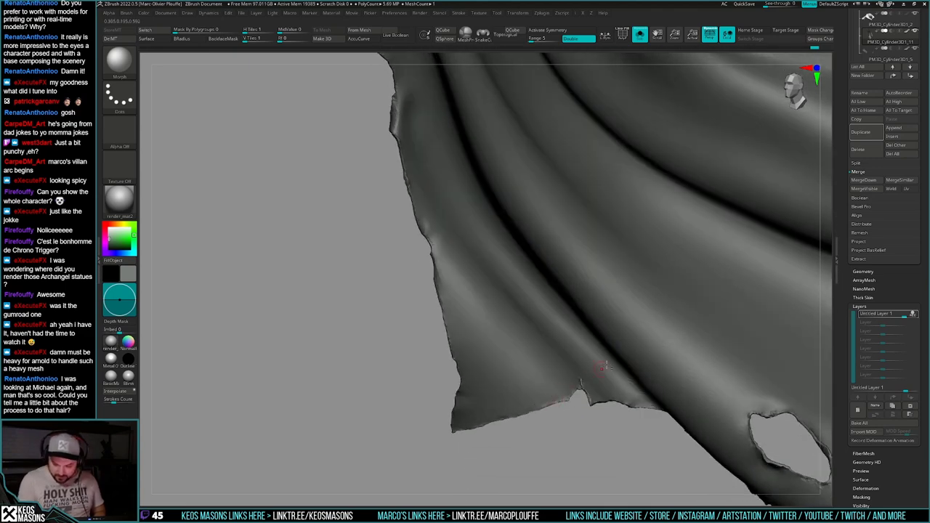
{"action": "right_click_drag", "start_coordinate": [643, 336], "coordinate": [621, 399], "text": "alt"}
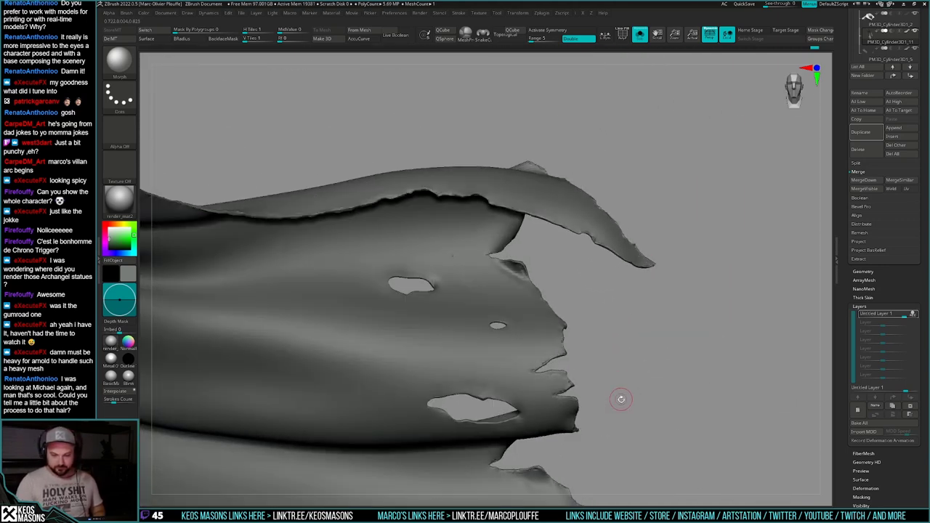
Step: Examine the whole frayed cape from several angles, with and without the polygon wireframe
{"action": "mouse_move", "coordinate": [508, 269]}
{"action": "right_mouse_down"}
{"action": "mouse_move", "coordinate": [641, 162]}
{"action": "mouse_move", "coordinate": [583, 294]}
{"action": "mouse_move", "coordinate": [581, 247]}
{"action": "right_mouse_up"}
{"action": "mouse_move", "coordinate": [582, 247]}
{"action": "right_mouse_down"}
{"action": "mouse_move", "coordinate": [559, 268]}
{"action": "mouse_move", "coordinate": [623, 286]}
{"action": "mouse_move", "coordinate": [645, 369]}
{"action": "mouse_move", "coordinate": [606, 357]}
{"action": "mouse_move", "coordinate": [637, 324]}
{"action": "mouse_move", "coordinate": [633, 339]}
{"action": "mouse_move", "coordinate": [595, 289]}
{"action": "mouse_move", "coordinate": [619, 337]}
{"action": "mouse_move", "coordinate": [612, 308]}
{"action": "right_mouse_up"}
{"action": "key", "text": "shift+f"}
{"action": "key", "text": "shift+f"}
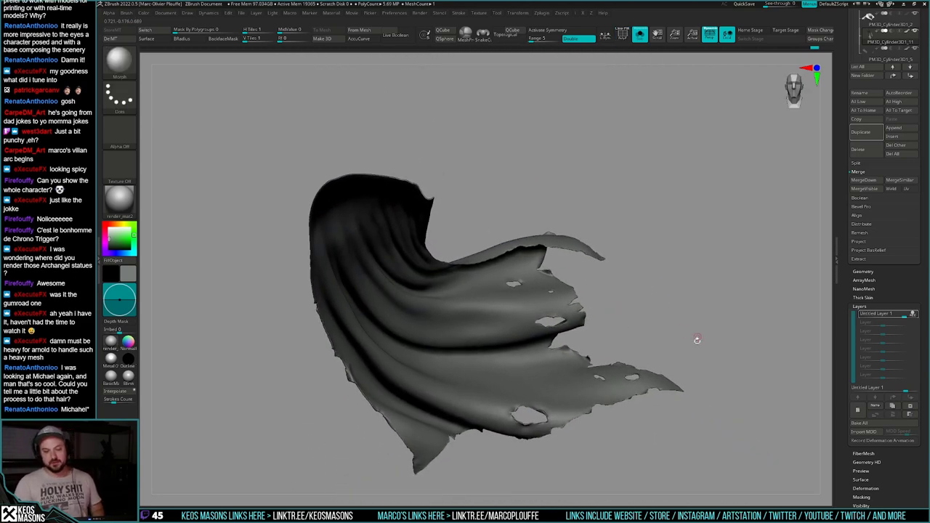
{"action": "left_click_drag", "start_coordinate": [696, 339], "coordinate": [671, 316]}
{"action": "key", "text": "shift+f"}
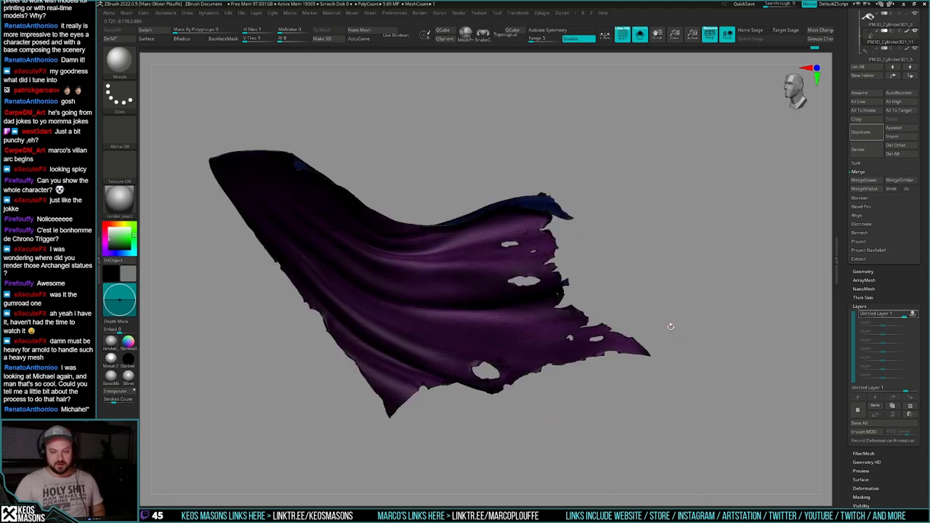
{"action": "key", "text": "shift+f"}
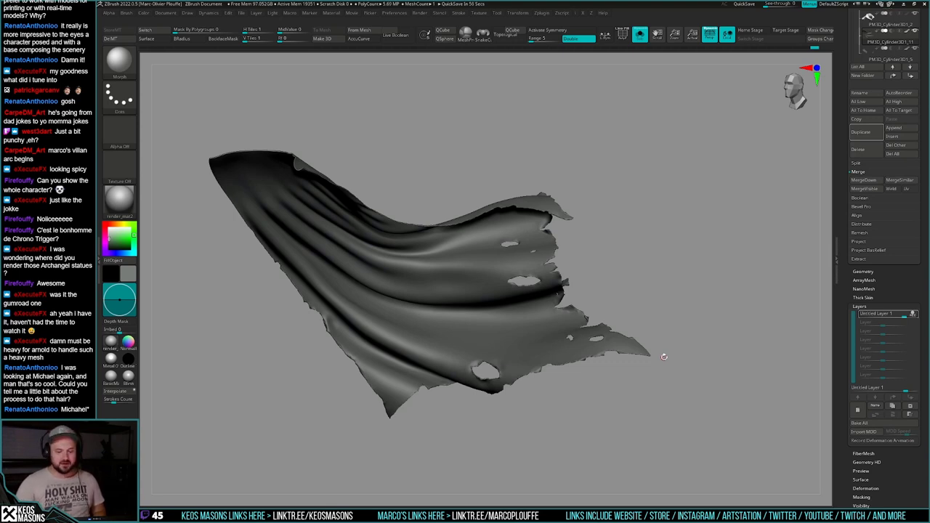
{"action": "left_click_drag", "start_coordinate": [664, 357], "coordinate": [655, 323]}
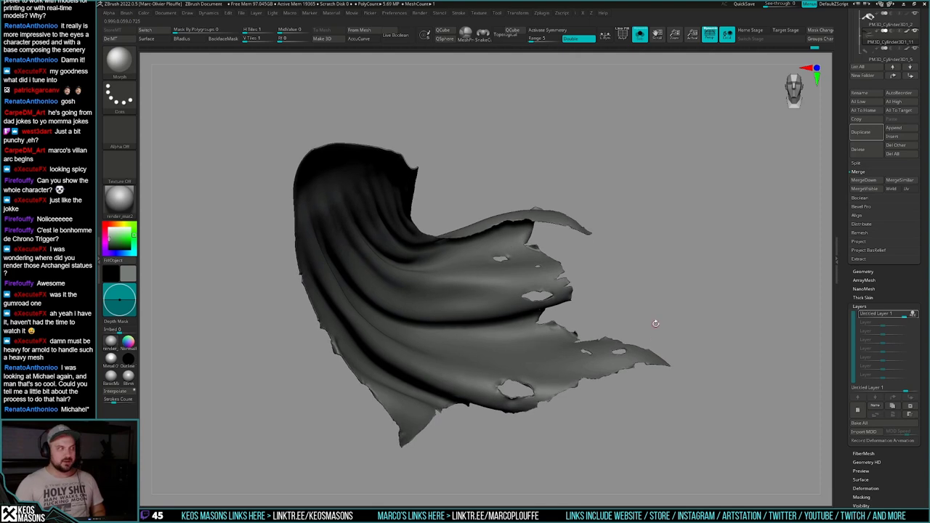
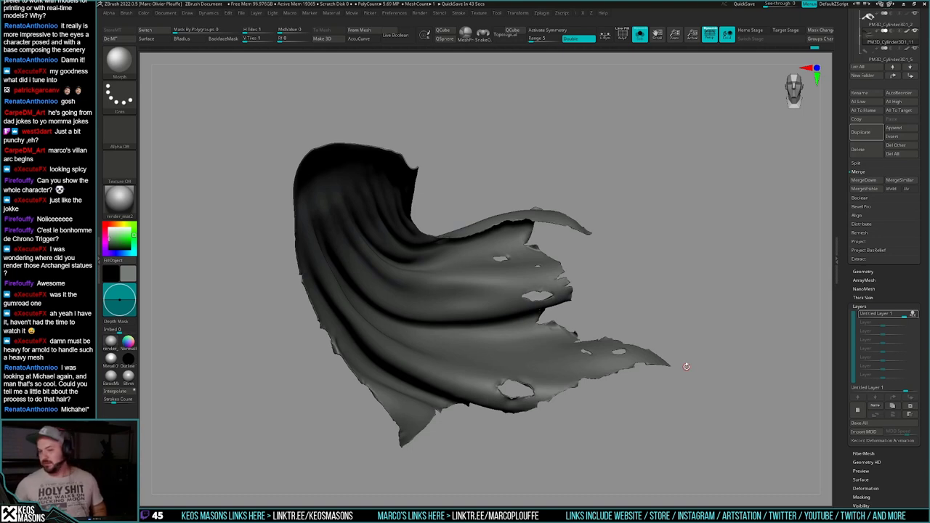
{"action": "left_click_drag", "start_coordinate": [702, 303], "coordinate": [706, 332]}
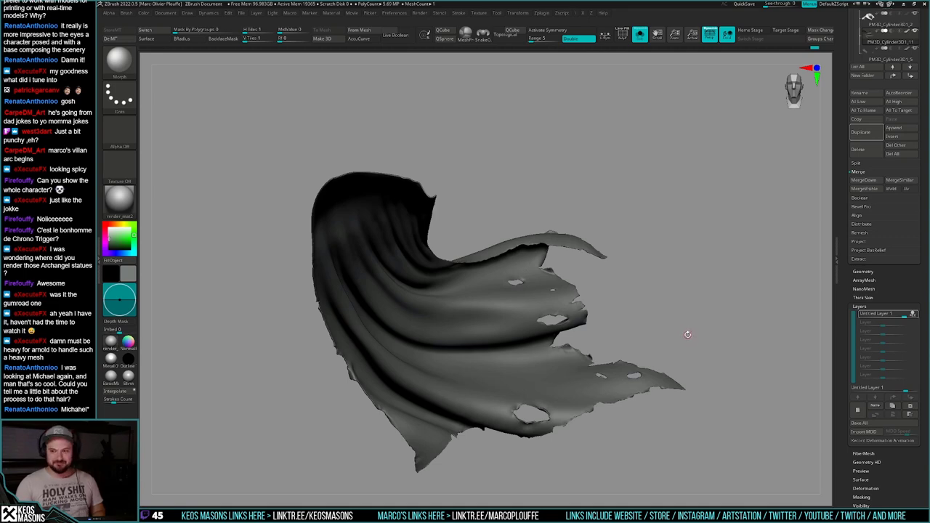
Step: Save the tool as frogelden_posed_11.ztl, overwriting the existing file
{"action": "key", "text": "ctrl+shift+t"}
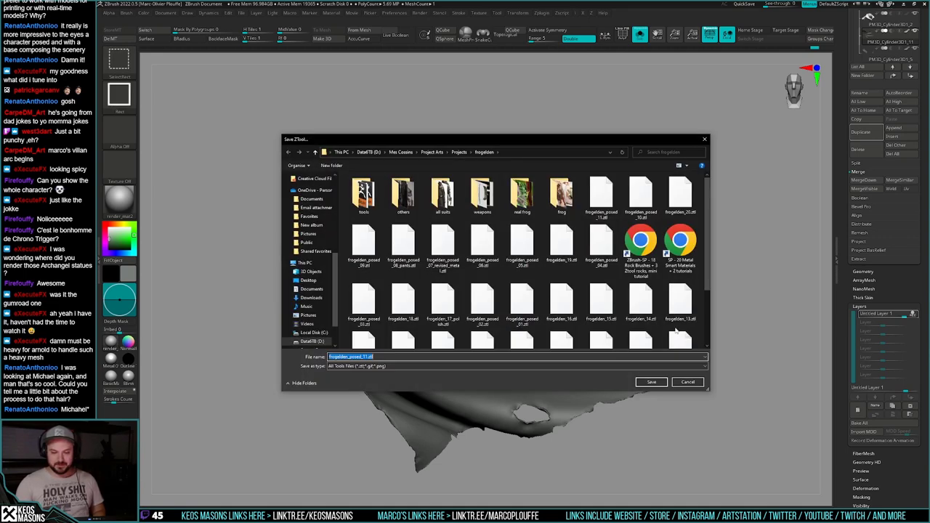
{"action": "left_click", "coordinate": [660, 386]}
{"action": "left_click", "coordinate": [652, 383]}
{"action": "left_click", "coordinate": [495, 260]}
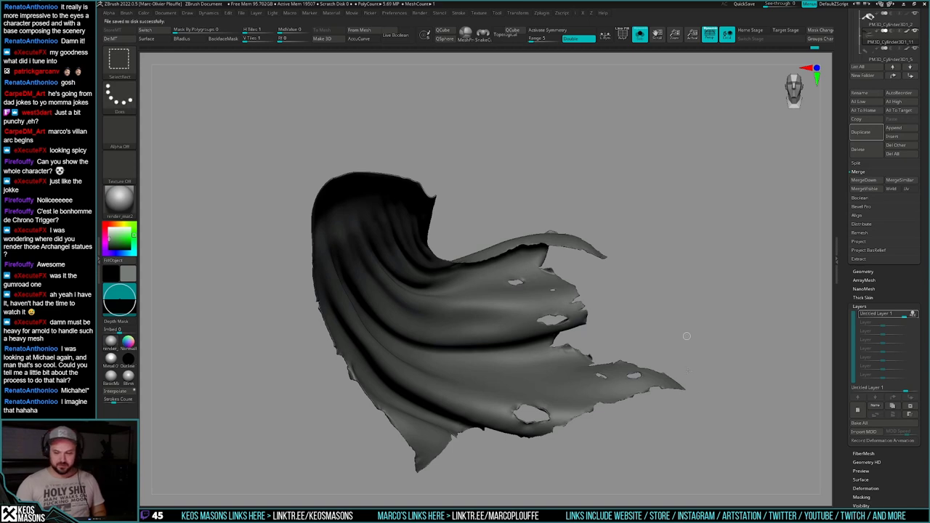
Step: Stop recording on the cape's sculpt layer and bake all layers into the mesh
{"action": "mouse_move", "coordinate": [686, 336]}
{"action": "left_mouse_down"}
{"action": "mouse_move", "coordinate": [689, 369]}
{"action": "mouse_move", "coordinate": [683, 340]}
{"action": "left_mouse_up"}
{"action": "left_click_drag", "start_coordinate": [681, 375], "coordinate": [680, 355], "text": "alt"}
{"action": "left_click", "coordinate": [683, 356], "text": "ctrl"}
{"action": "left_click", "coordinate": [686, 357], "text": "ctrl"}
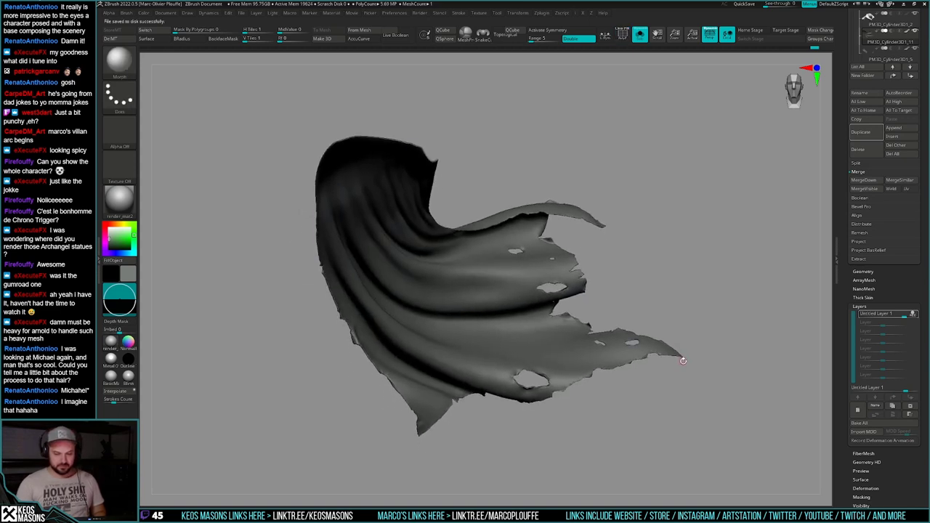
{"action": "left_click", "coordinate": [915, 315]}
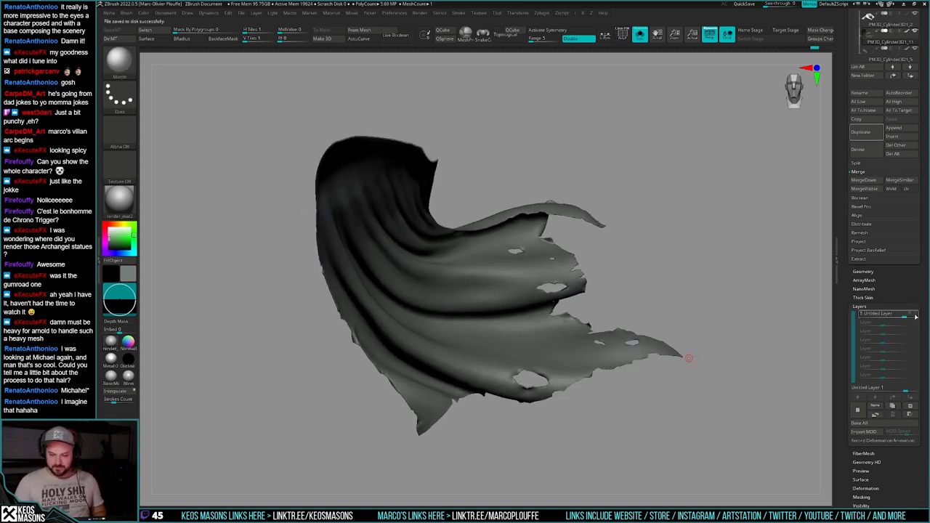
{"action": "left_click", "coordinate": [886, 424]}
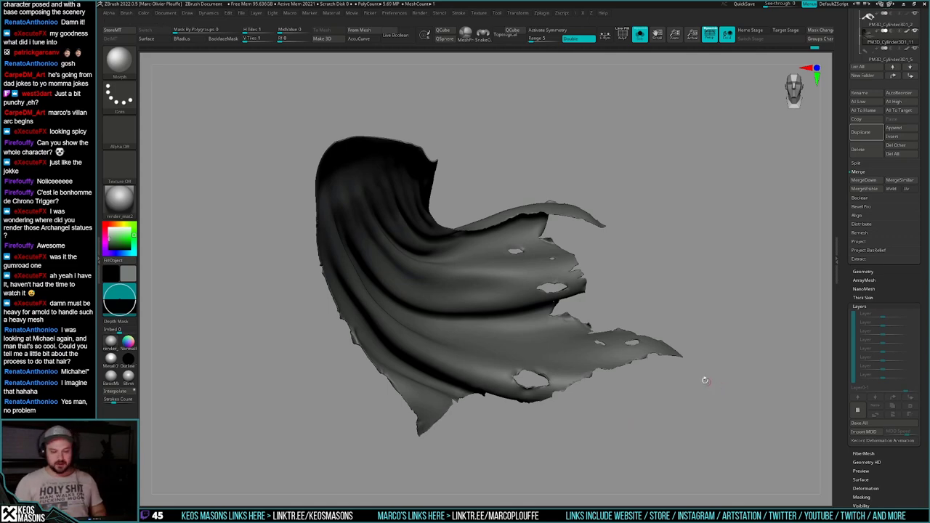
Step: Skip the morph target note until the next restart and switch to the ClayBuildup brush
{"action": "left_click_drag", "start_coordinate": [704, 378], "coordinate": [681, 356], "text": "alt"}
{"action": "left_click", "coordinate": [655, 336]}
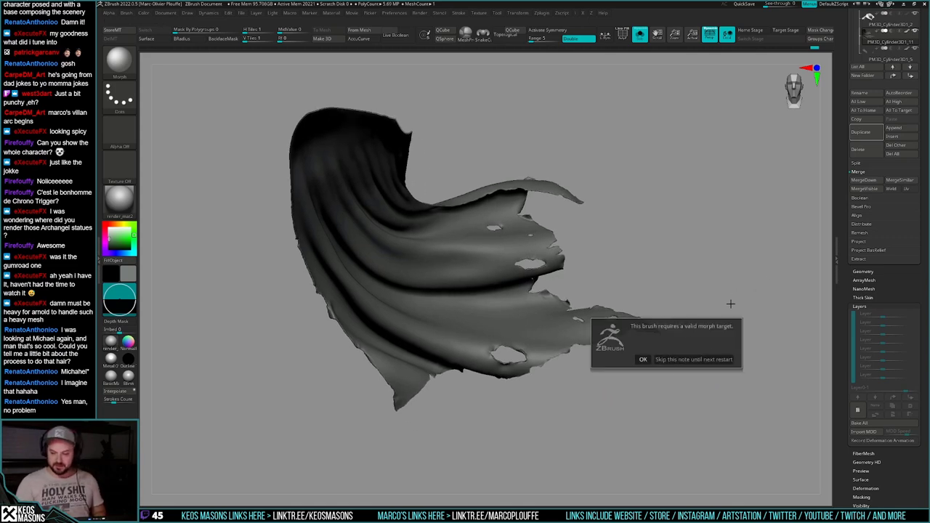
{"action": "left_click", "coordinate": [694, 359]}
{"action": "key", "text": "space"}
{"action": "left_click", "coordinate": [736, 355]}
{"action": "left_click_drag", "start_coordinate": [615, 356], "coordinate": [602, 436], "text": "alt"}
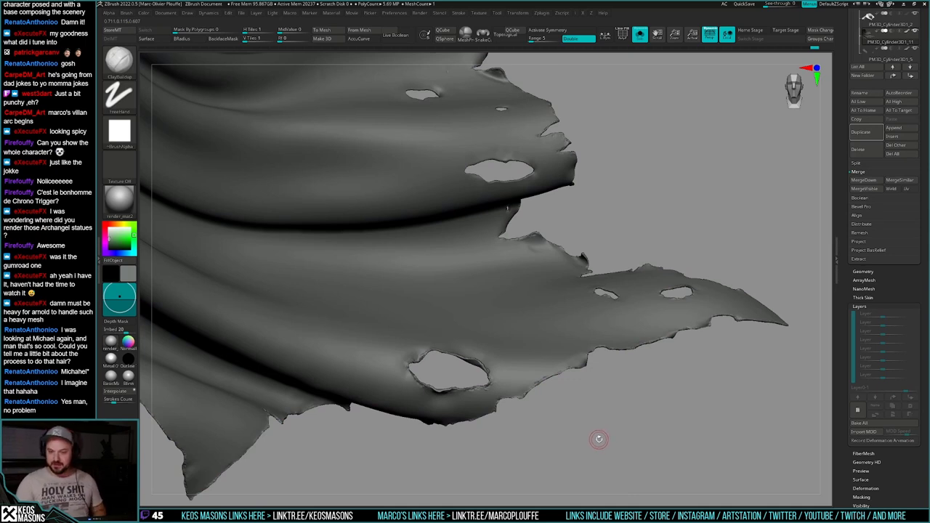
Step: Start a surface noise on the cape, set it to UV mode and enable an alpha image for it
{"action": "left_click_drag", "start_coordinate": [902, 380], "coordinate": [903, 215]}
{"action": "left_click", "coordinate": [866, 317]}
{"action": "left_click_drag", "start_coordinate": [849, 313], "coordinate": [854, 381]}
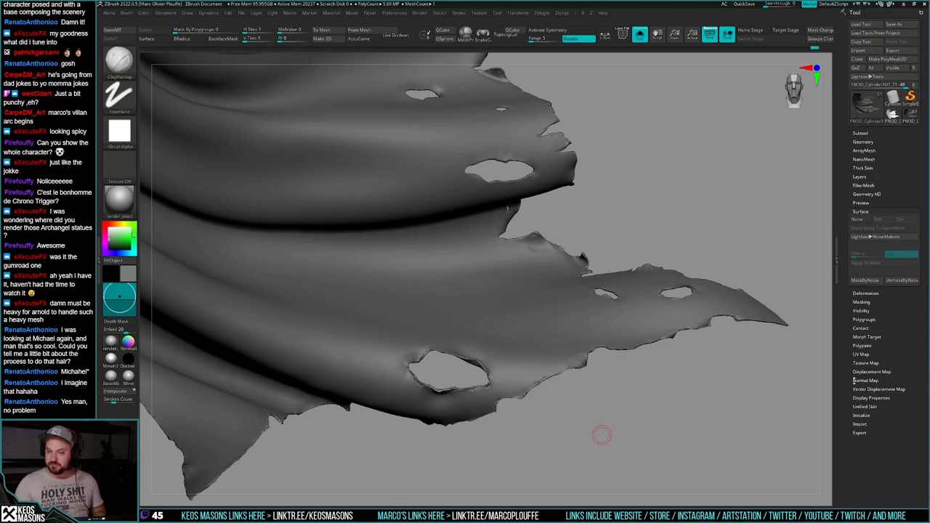
{"action": "left_click", "coordinate": [858, 219]}
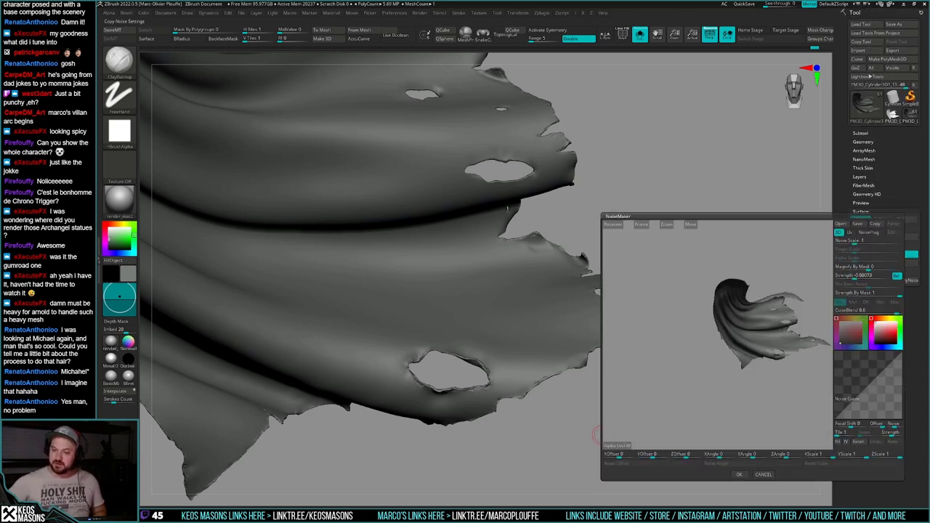
{"action": "left_click", "coordinate": [850, 232]}
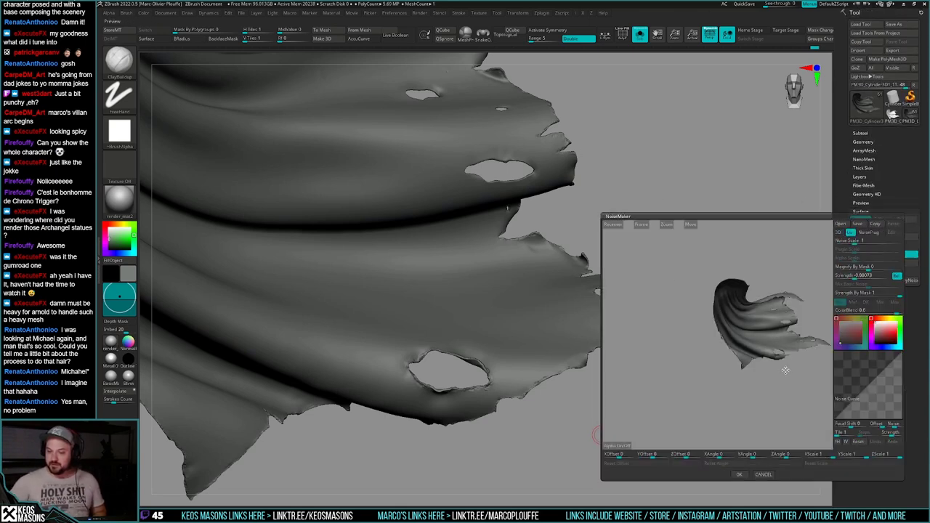
{"action": "left_click", "coordinate": [627, 446]}
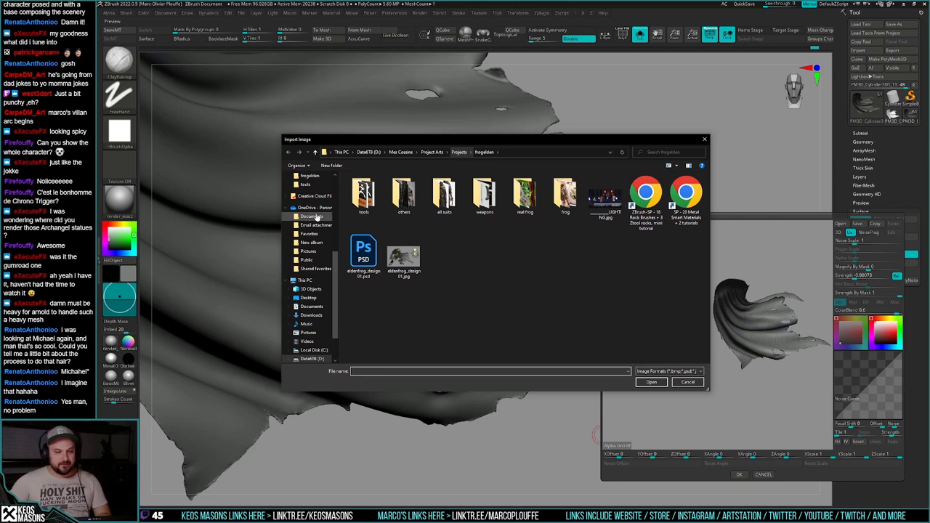
Step: Load Pattern_01.jpg from the _cloth_T folder in ZAlphas as the alpha for the cape's surface noise
{"action": "scroll", "coordinate": [312, 193], "scroll_direction": "up", "scroll_amount": 2}
{"action": "left_click", "coordinate": [309, 184]}
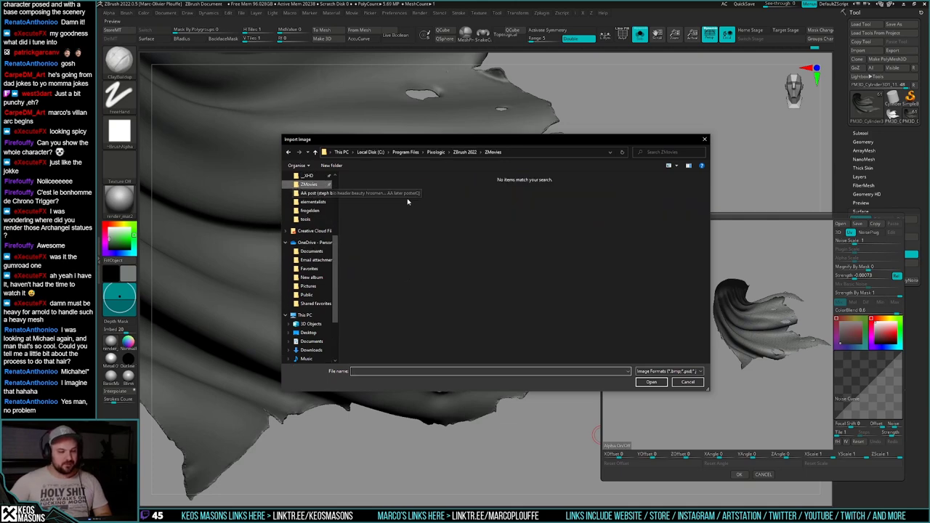
{"action": "left_click", "coordinate": [464, 152]}
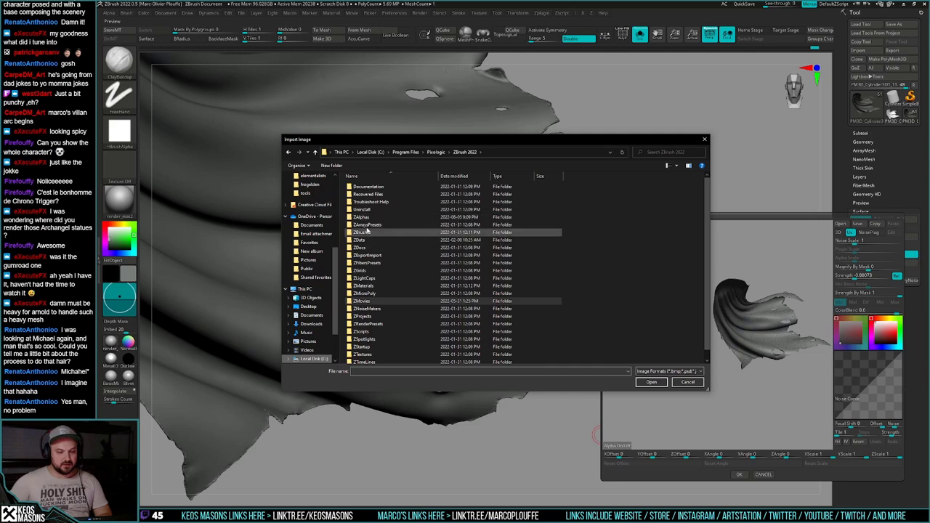
{"action": "double_click", "coordinate": [361, 216]}
{"action": "double_click", "coordinate": [369, 202]}
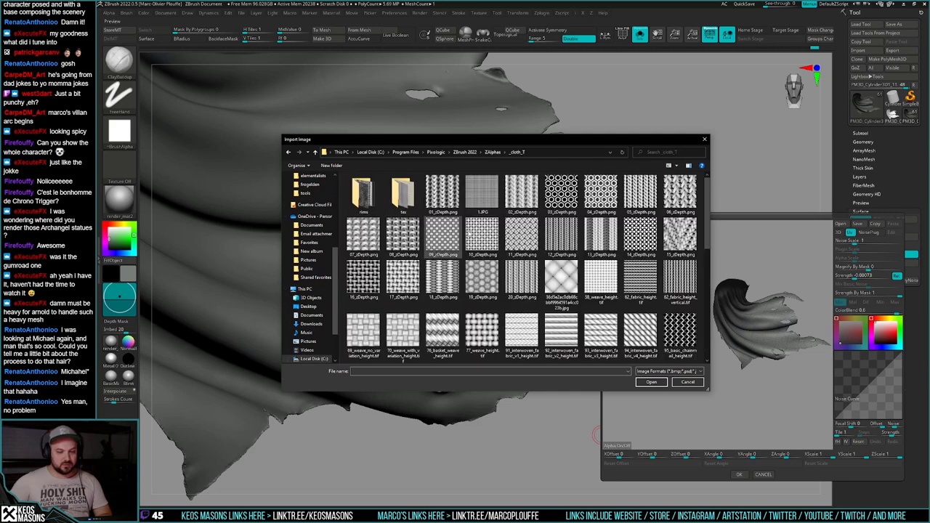
{"action": "scroll", "coordinate": [483, 249], "scroll_direction": "down", "scroll_amount": 10}
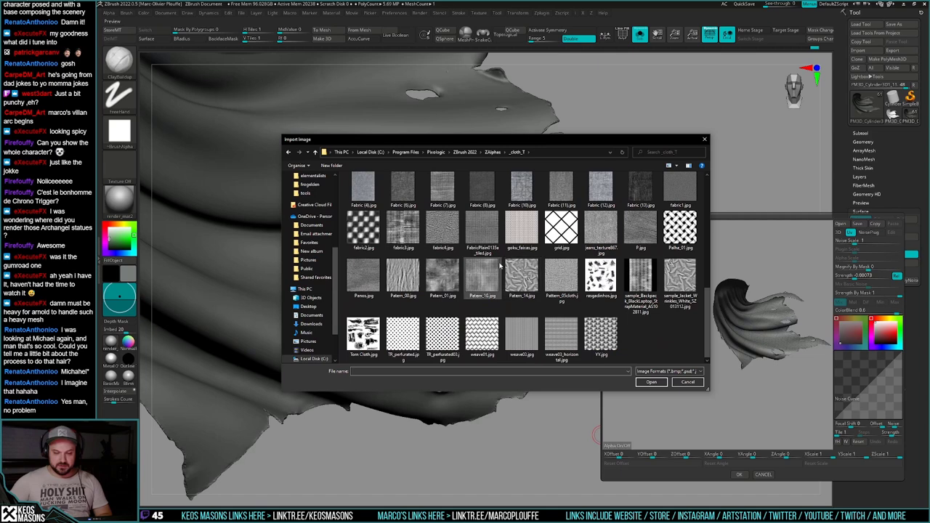
{"action": "left_click", "coordinate": [452, 275]}
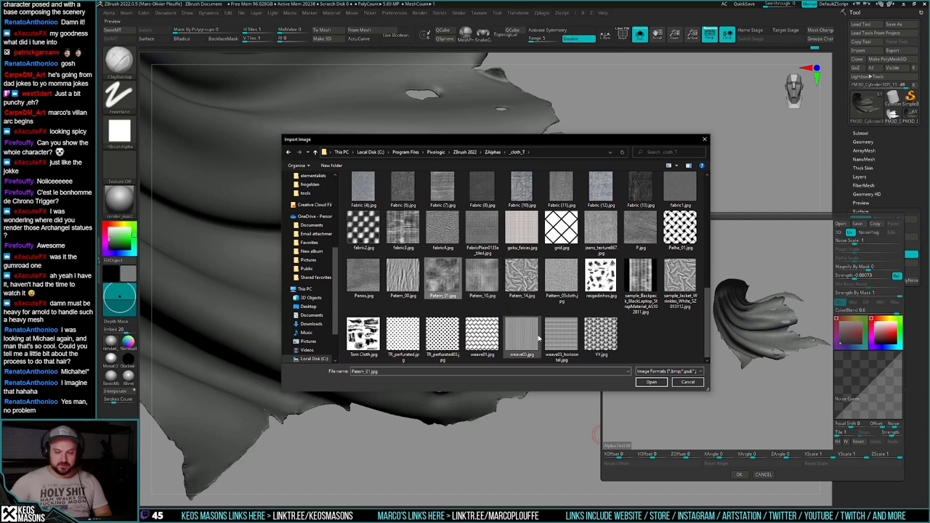
{"action": "left_click", "coordinate": [652, 382]}
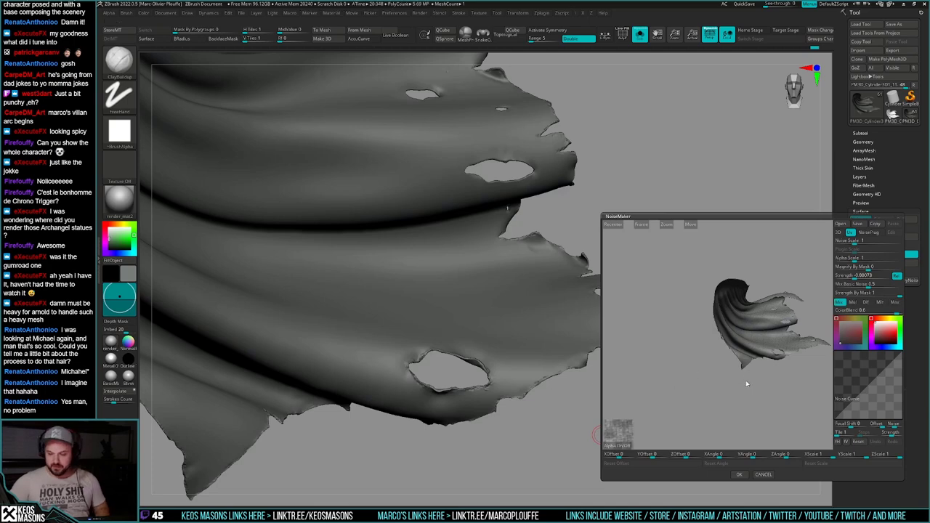
Step: Set the noise's color blend to about 0 and its noise scale to 1.2205
{"action": "mouse_move", "coordinate": [723, 350]}
{"action": "left_mouse_down", "text": "alt"}
{"action": "mouse_move", "coordinate": [704, 377]}
{"action": "mouse_move", "coordinate": [725, 348]}
{"action": "left_mouse_up", "text": "alt"}
{"action": "mouse_move", "coordinate": [853, 241]}
{"action": "left_mouse_down"}
{"action": "mouse_move", "coordinate": [842, 240]}
{"action": "mouse_move", "coordinate": [851, 242]}
{"action": "left_mouse_up"}
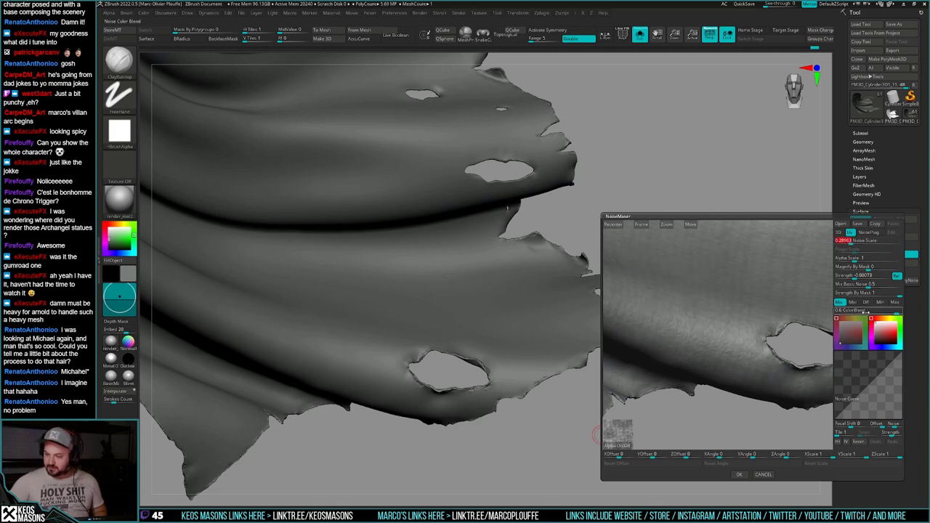
{"action": "left_click_drag", "start_coordinate": [874, 311], "coordinate": [864, 311]}
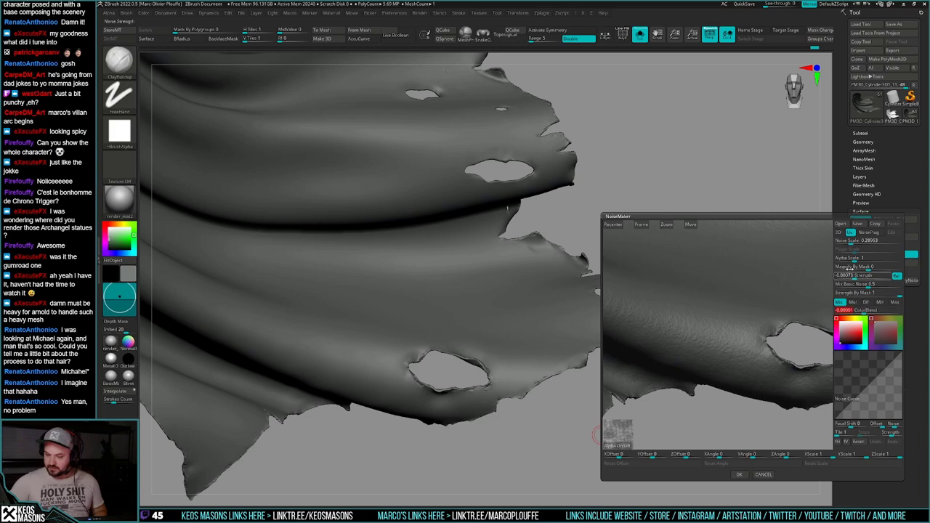
{"action": "left_click_drag", "start_coordinate": [851, 241], "coordinate": [855, 244]}
{"action": "left_click", "coordinate": [858, 257]}
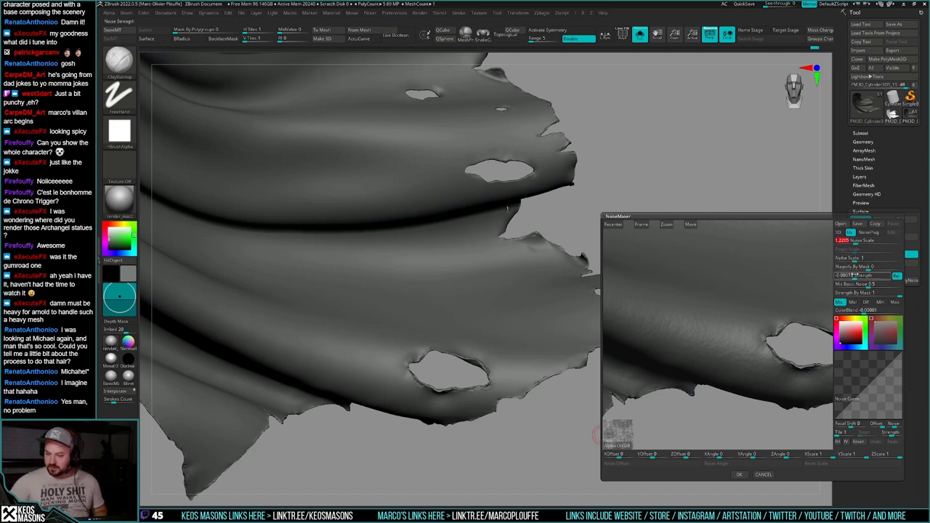
Step: Set the noise strength to -0.01028 and the alpha scale to 0.14585, checking the weave up close in the preview
{"action": "left_click_drag", "start_coordinate": [854, 277], "coordinate": [848, 260]}
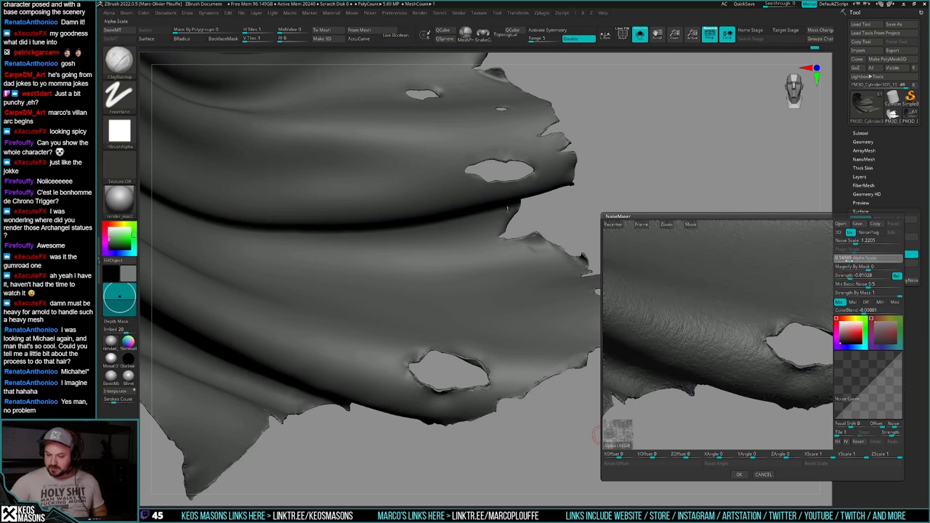
{"action": "left_click_drag", "start_coordinate": [718, 376], "coordinate": [715, 343], "text": "alt"}
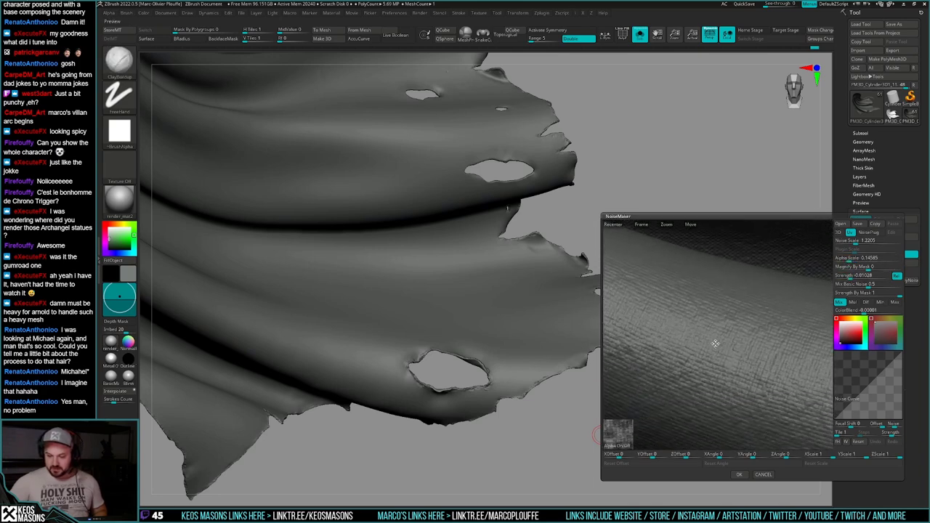
{"action": "mouse_move", "coordinate": [715, 344]}
{"action": "right_mouse_down", "text": "ctrl"}
{"action": "mouse_move", "coordinate": [716, 354]}
{"action": "mouse_move", "coordinate": [725, 296]}
{"action": "mouse_move", "coordinate": [720, 326]}
{"action": "mouse_move", "coordinate": [736, 393]}
{"action": "mouse_move", "coordinate": [701, 385]}
{"action": "right_mouse_up", "text": "ctrl"}
{"action": "mouse_move", "coordinate": [799, 356]}
{"action": "right_mouse_down", "text": "alt"}
{"action": "mouse_move", "coordinate": [712, 352]}
{"action": "mouse_move", "coordinate": [745, 365]}
{"action": "mouse_move", "coordinate": [746, 354]}
{"action": "mouse_move", "coordinate": [688, 338]}
{"action": "mouse_move", "coordinate": [706, 360]}
{"action": "right_mouse_up", "text": "alt"}
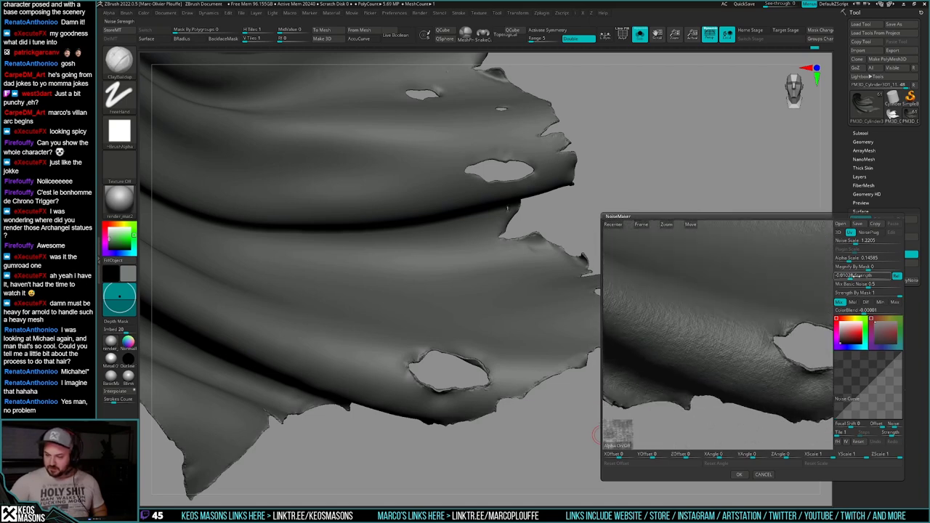
Step: Set the noise strength to -0.01869, color blend to 0 and mix basic noise to 0.30459, and accept the noise
{"action": "left_click_drag", "start_coordinate": [852, 276], "coordinate": [848, 276]}
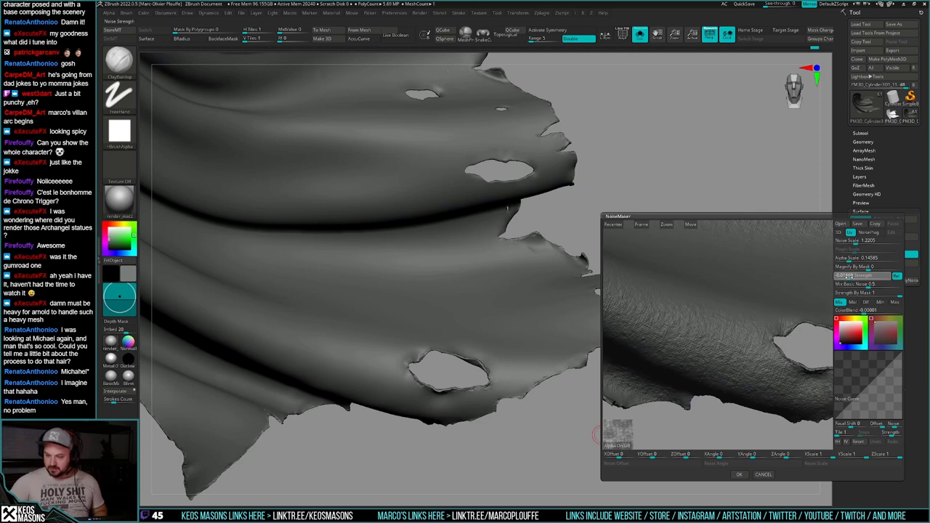
{"action": "left_click_drag", "start_coordinate": [849, 276], "coordinate": [849, 276]}
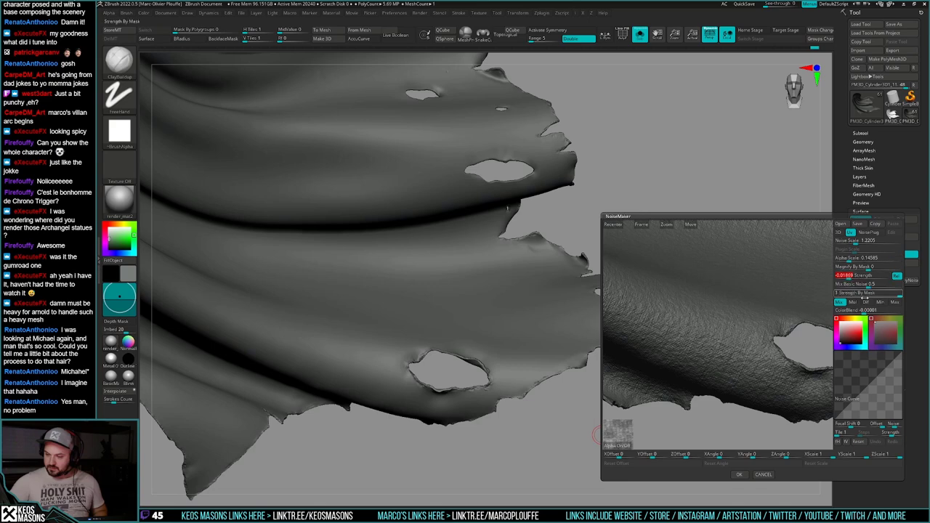
{"action": "left_click_drag", "start_coordinate": [886, 312], "coordinate": [885, 313]}
{"action": "left_click_drag", "start_coordinate": [870, 287], "coordinate": [856, 285]}
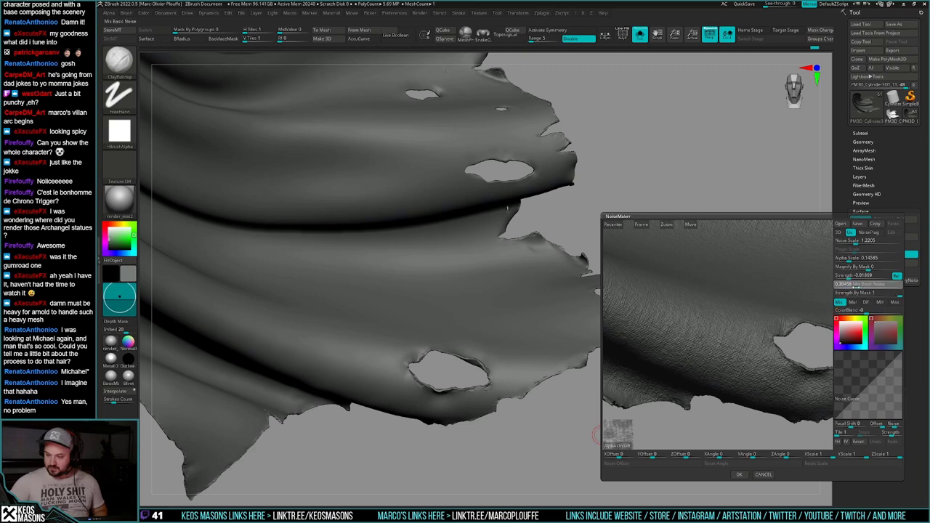
{"action": "left_click_drag", "start_coordinate": [749, 331], "coordinate": [733, 328]}
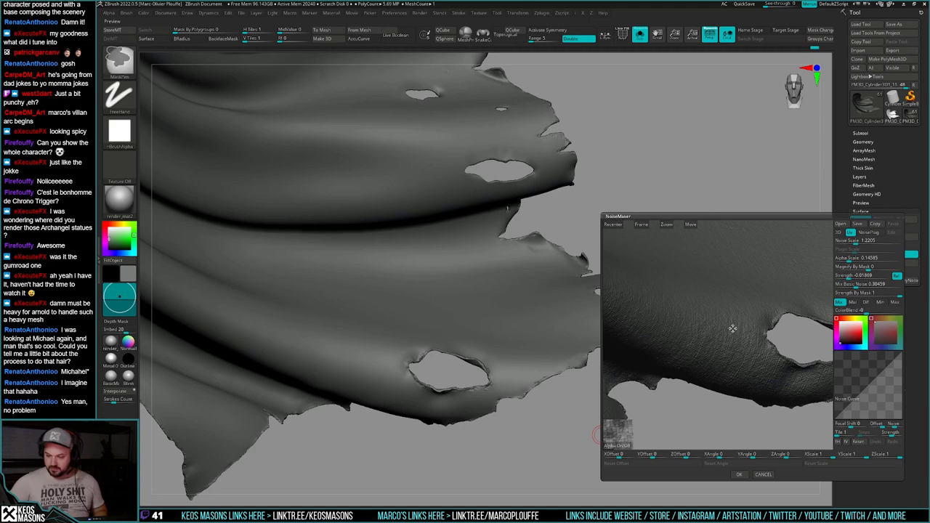
{"action": "right_click_drag", "start_coordinate": [732, 328], "coordinate": [718, 317], "text": "ctrl"}
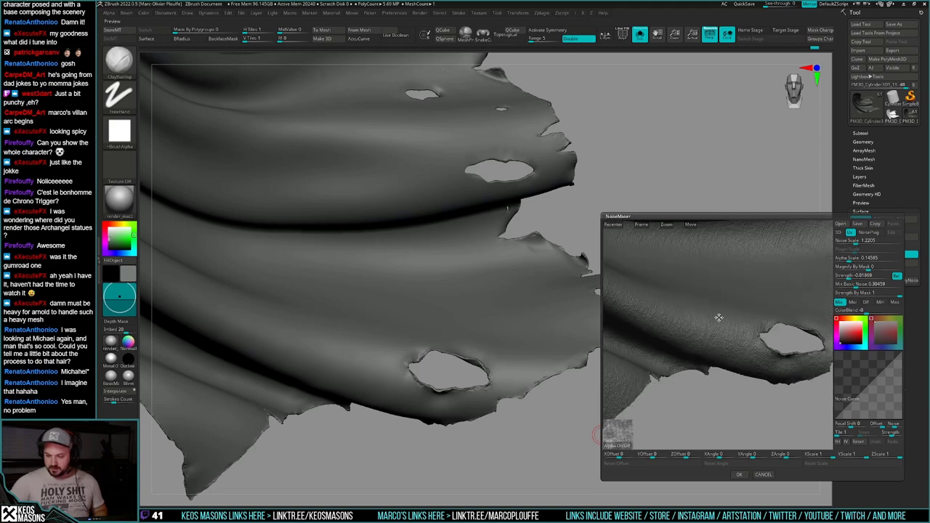
{"action": "left_click", "coordinate": [744, 476]}
Step: Examine the fabric noise across the folds and frayed edges of the cape from several angles
{"action": "right_click", "coordinate": [724, 433]}
{"action": "mouse_move", "coordinate": [436, 344]}
{"action": "right_mouse_down", "text": "alt"}
{"action": "mouse_move", "coordinate": [595, 392]}
{"action": "mouse_move", "coordinate": [582, 468]}
{"action": "right_mouse_up", "text": "alt"}
{"action": "key", "text": "alt+s"}
{"action": "mouse_move", "coordinate": [571, 422]}
{"action": "right_mouse_down"}
{"action": "mouse_move", "coordinate": [547, 455]}
{"action": "mouse_move", "coordinate": [522, 447]}
{"action": "mouse_move", "coordinate": [579, 428]}
{"action": "mouse_move", "coordinate": [624, 426]}
{"action": "mouse_move", "coordinate": [608, 444]}
{"action": "mouse_move", "coordinate": [579, 431]}
{"action": "mouse_move", "coordinate": [634, 414]}
{"action": "mouse_move", "coordinate": [612, 424]}
{"action": "mouse_move", "coordinate": [618, 396]}
{"action": "mouse_move", "coordinate": [550, 453]}
{"action": "mouse_move", "coordinate": [562, 397]}
{"action": "right_mouse_up"}
{"action": "key", "text": "alt+s"}
{"action": "right_click_drag", "start_coordinate": [595, 412], "coordinate": [557, 432], "text": "alt"}
{"action": "key", "text": "shift+f"}
{"action": "key", "text": "shift+f"}
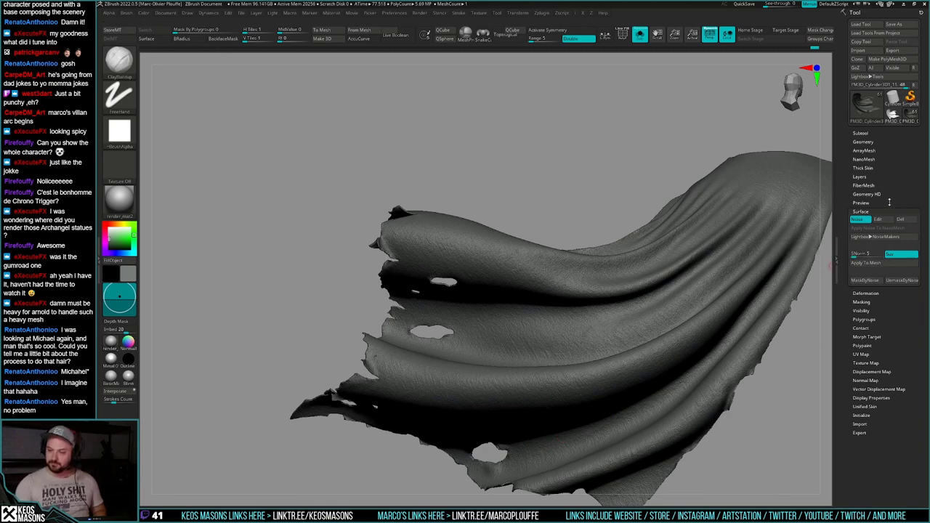
{"action": "mouse_move", "coordinate": [569, 302]}
{"action": "right_mouse_down", "text": "ctrl"}
{"action": "mouse_move", "coordinate": [577, 387]}
{"action": "mouse_move", "coordinate": [574, 349]}
{"action": "mouse_move", "coordinate": [654, 364]}
{"action": "mouse_move", "coordinate": [529, 370]}
{"action": "right_mouse_up", "text": "ctrl"}
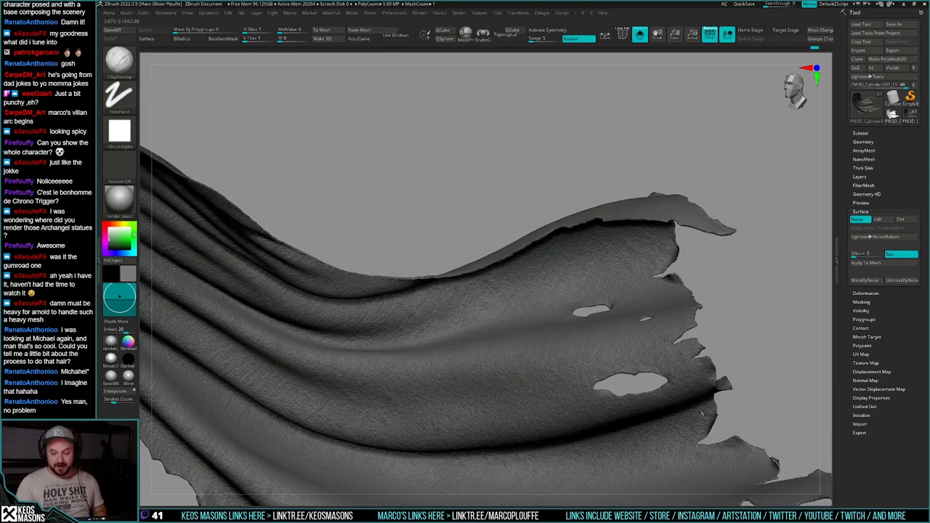
{"action": "key", "text": "space"}
{"action": "right_click", "coordinate": [753, 249]}
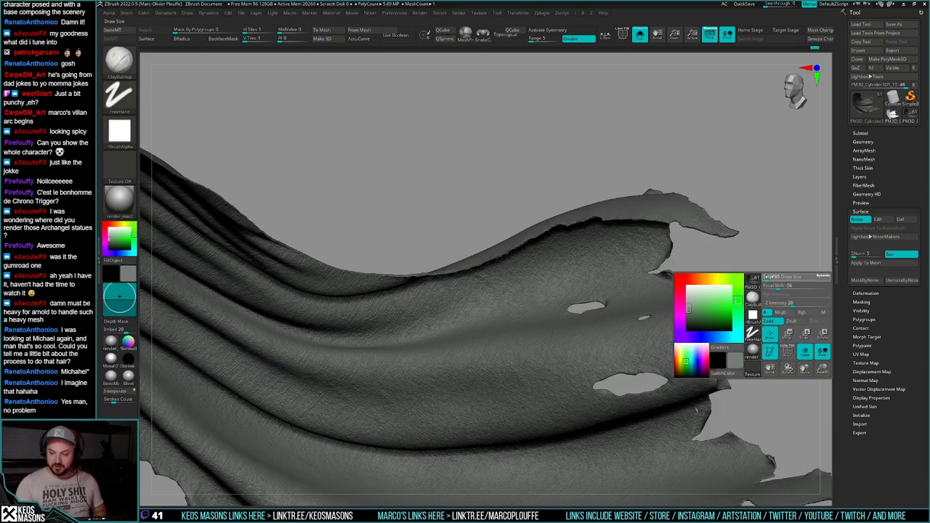
Step: Check the cape's polygroups and add a new layer to the cape
{"action": "left_click", "coordinate": [860, 177]}
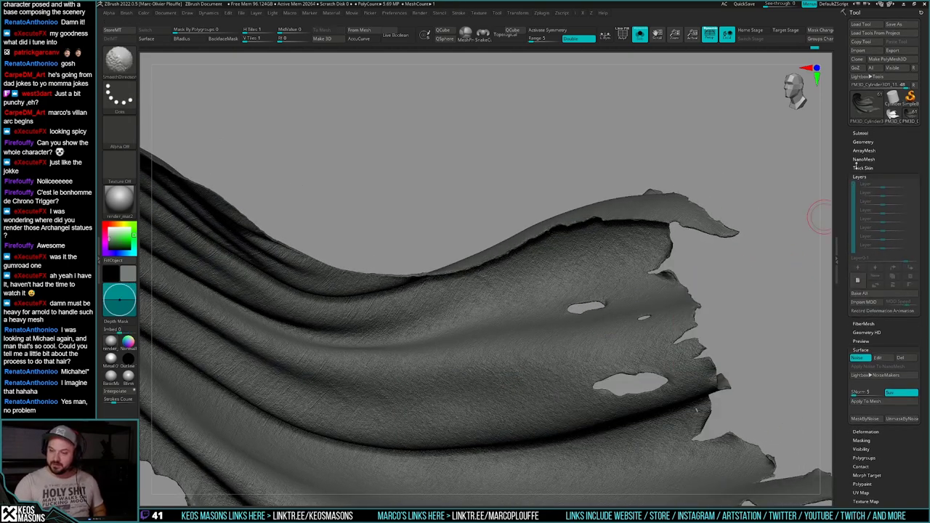
{"action": "left_click", "coordinate": [861, 132]}
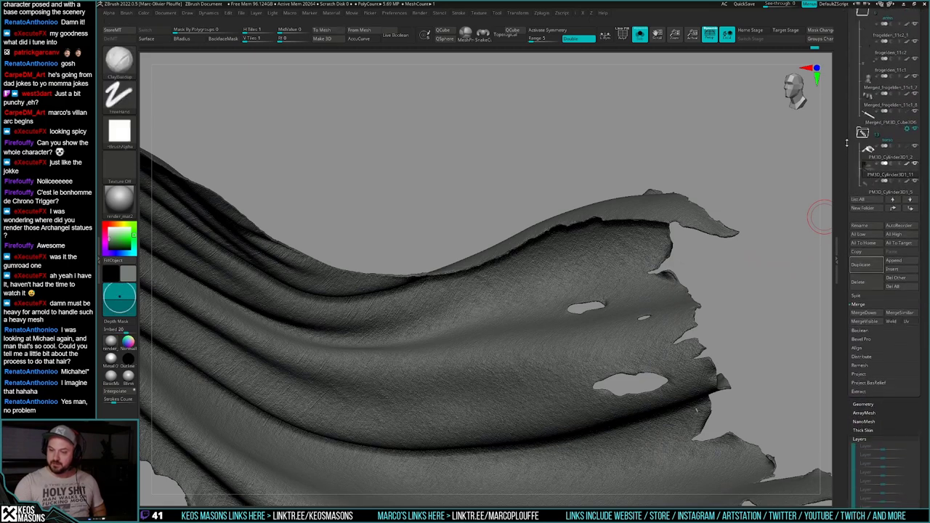
{"action": "key", "text": "shift+f"}
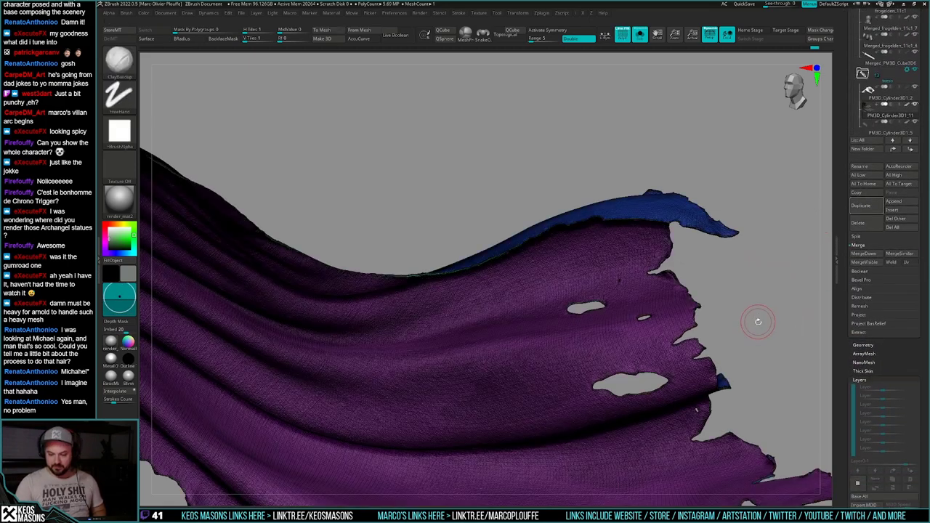
{"action": "left_click_drag", "start_coordinate": [758, 322], "coordinate": [755, 298], "text": "alt"}
{"action": "key", "text": "shift+f"}
{"action": "left_click_drag", "start_coordinate": [888, 355], "coordinate": [888, 189]}
{"action": "left_click", "coordinate": [858, 318]}
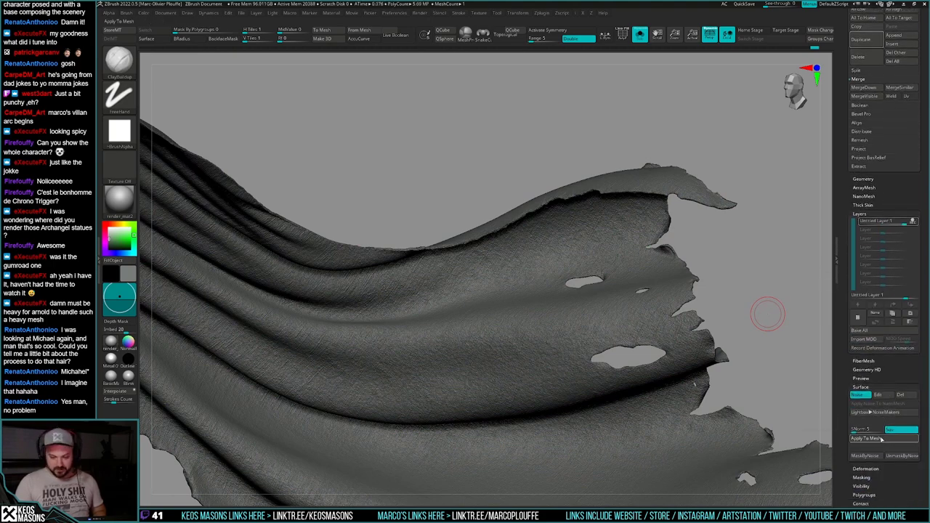
Step: Try applying the surface noise to the cape mesh, compare the fabric detail, and undo the application
{"action": "left_click", "coordinate": [881, 438]}
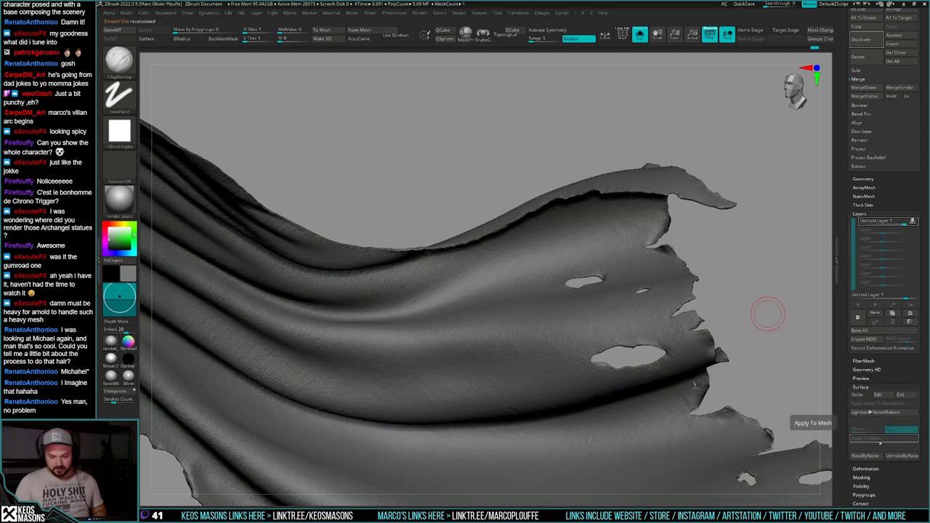
{"action": "right_click_drag", "start_coordinate": [550, 377], "coordinate": [559, 407], "text": "ctrl"}
{"action": "scroll", "coordinate": [565, 432], "scroll_direction": "down", "scroll_amount": 5}
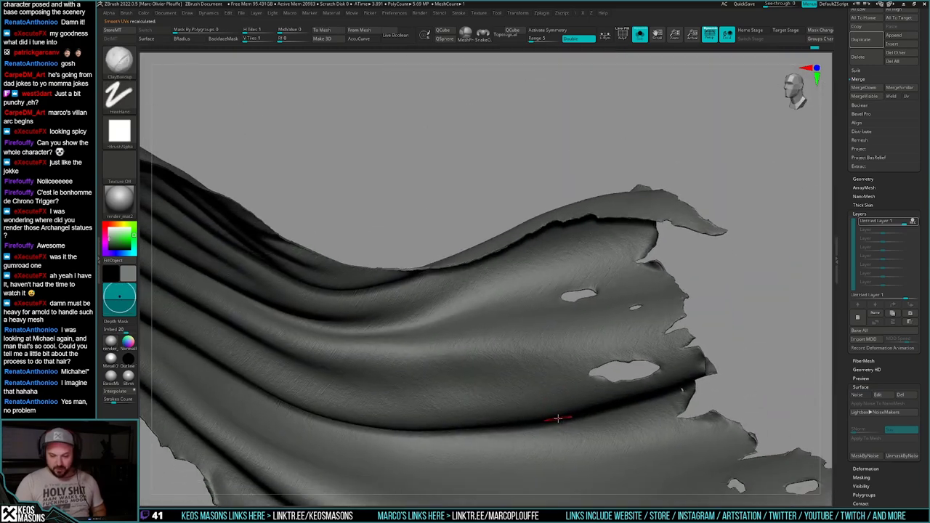
{"action": "key", "text": "ctrl+z"}
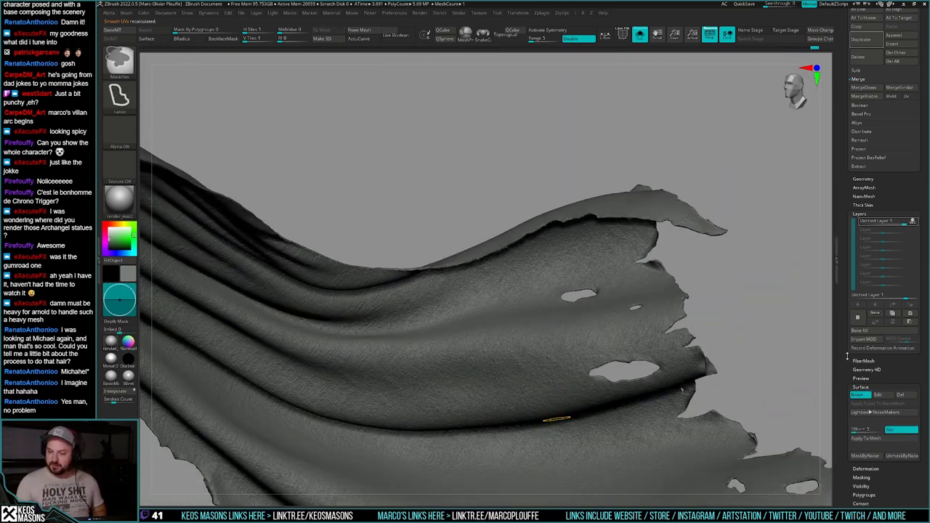
{"action": "key", "text": "ctrl+z"}
Step: Clone the cape subtool as a separate tool and switch to the clone
{"action": "left_click_drag", "start_coordinate": [901, 197], "coordinate": [900, 501]}
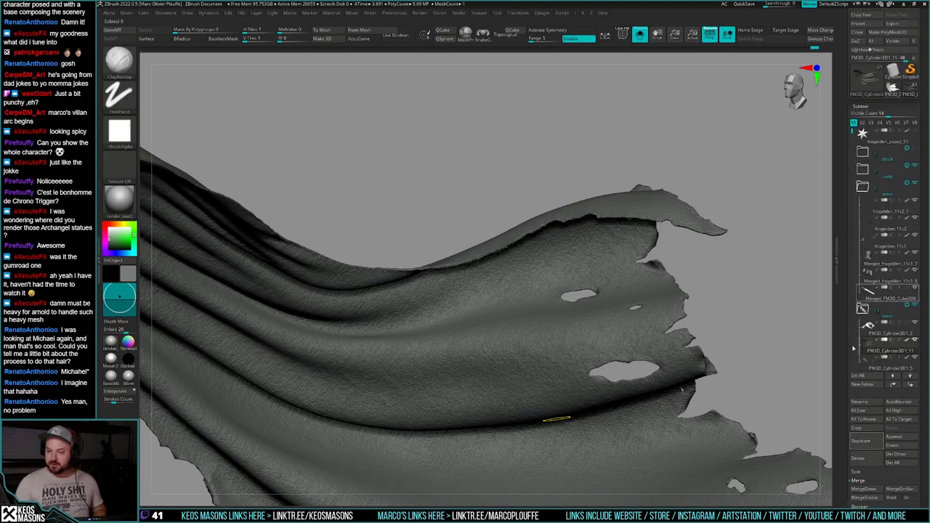
{"action": "left_click_drag", "start_coordinate": [844, 356], "coordinate": [843, 383]}
{"action": "left_click", "coordinate": [859, 60]}
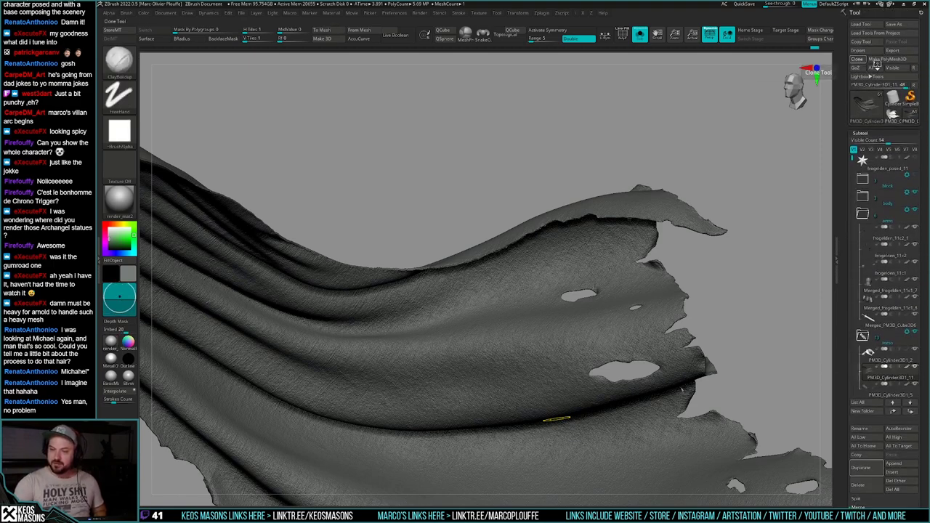
{"action": "left_click", "coordinate": [909, 118]}
Step: Inspect the cloned cape's polygroups and its fabric noise from several angles
{"action": "key", "text": "shift+f"}
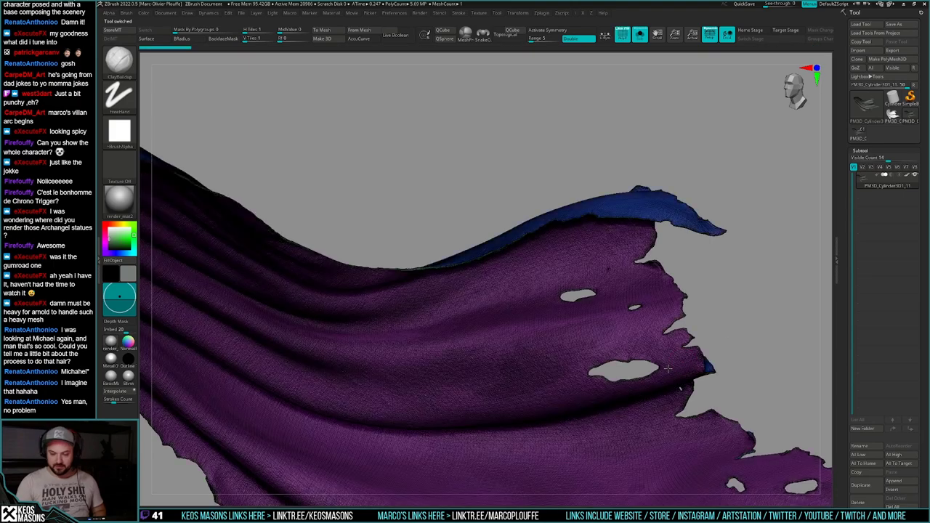
{"action": "right_click_drag", "start_coordinate": [662, 387], "coordinate": [673, 375], "text": "alt"}
{"action": "key", "text": "shift+f"}
{"action": "mouse_move", "coordinate": [864, 182]}
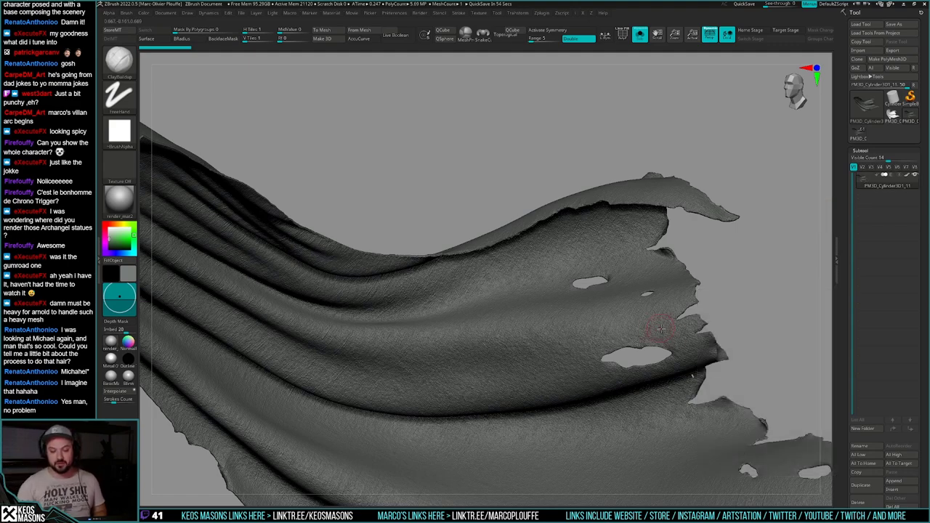
{"action": "right_click_drag", "start_coordinate": [659, 332], "coordinate": [645, 353]}
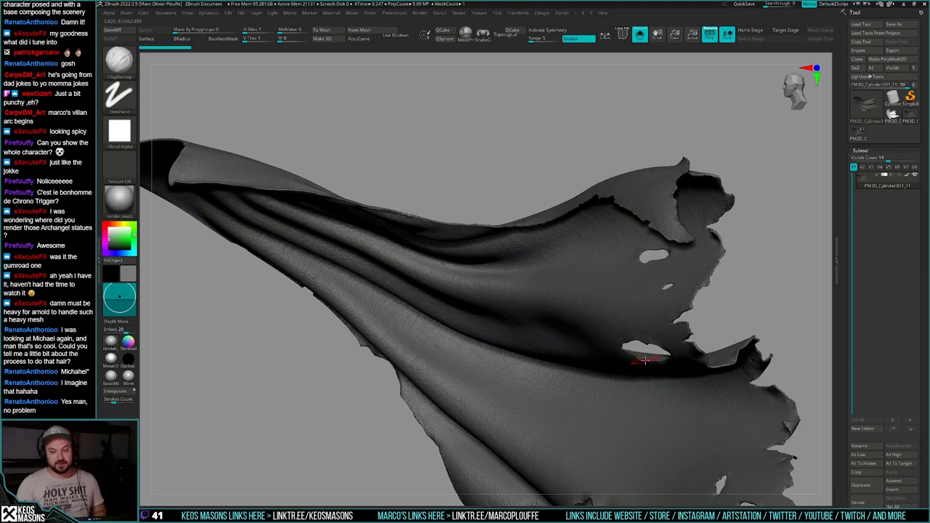
{"action": "mouse_move", "coordinate": [645, 361]}
{"action": "right_mouse_down"}
{"action": "mouse_move", "coordinate": [654, 366]}
{"action": "mouse_move", "coordinate": [645, 345]}
{"action": "right_mouse_up"}
{"action": "mouse_move", "coordinate": [646, 344]}
{"action": "right_mouse_down"}
{"action": "mouse_move", "coordinate": [641, 354]}
{"action": "mouse_move", "coordinate": [702, 336]}
{"action": "mouse_move", "coordinate": [776, 351]}
{"action": "mouse_move", "coordinate": [674, 353]}
{"action": "mouse_move", "coordinate": [680, 372]}
{"action": "mouse_move", "coordinate": [639, 367]}
{"action": "mouse_move", "coordinate": [663, 370]}
{"action": "right_mouse_up"}
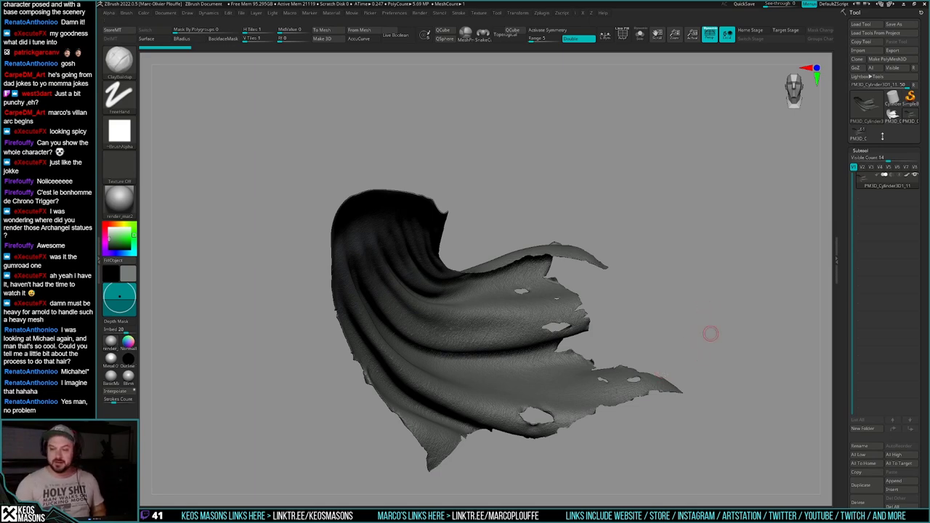
Step: Switch back to the full character tool, isolate the cape and subdivide it once
{"action": "left_click", "coordinate": [860, 133]}
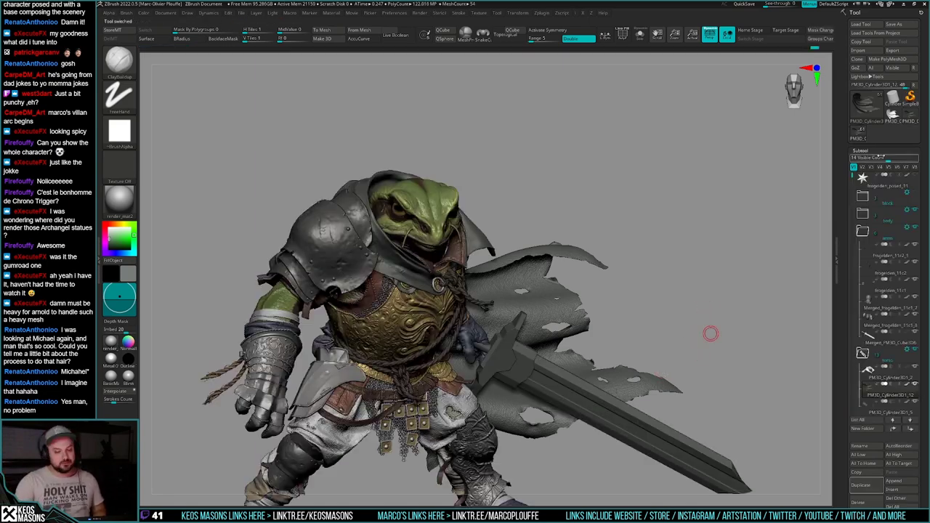
{"action": "key", "text": "alt+s"}
{"action": "mouse_move", "coordinate": [648, 433]}
{"action": "right_mouse_down", "text": "alt"}
{"action": "mouse_move", "coordinate": [629, 393]}
{"action": "mouse_move", "coordinate": [637, 405]}
{"action": "right_mouse_up", "text": "alt"}
{"action": "right_click", "coordinate": [644, 406]}
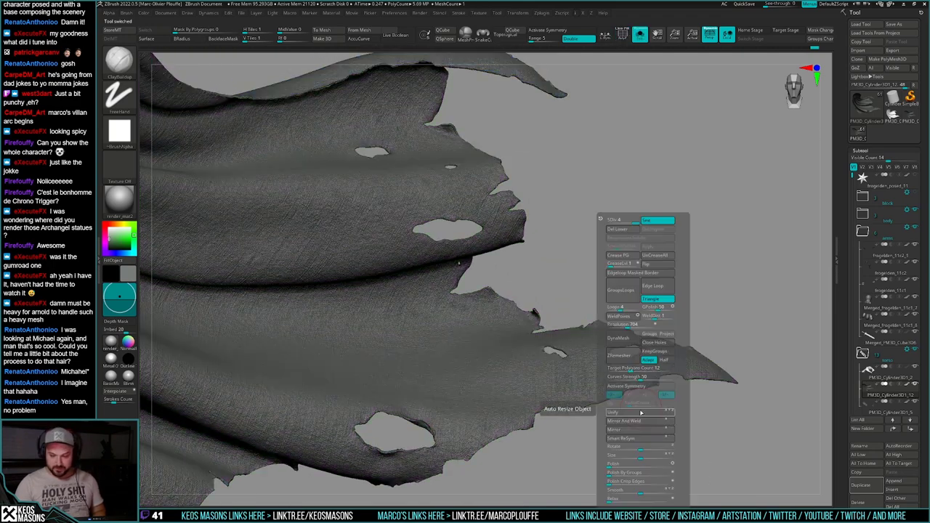
{"action": "key", "text": "ctrl+d"}
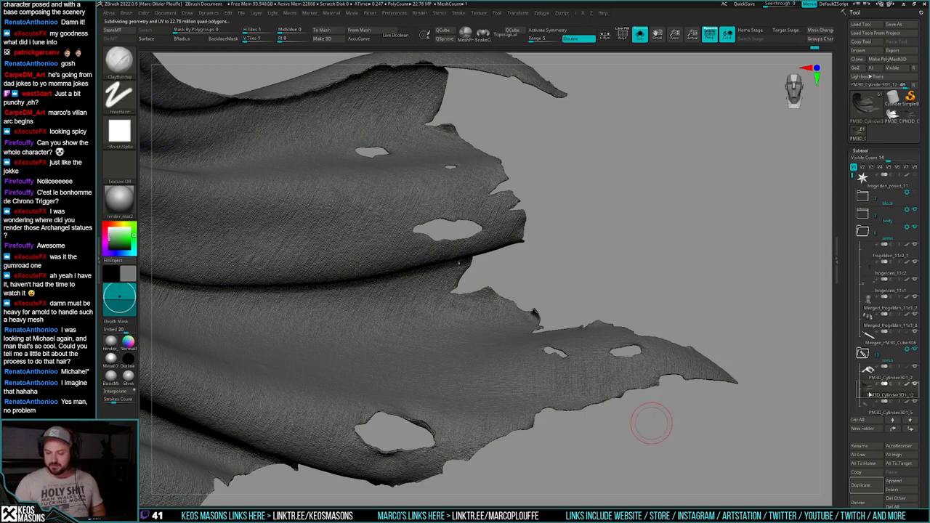
Step: Add a new layer to the subdivided cape and apply the fabric surface noise to its mesh
{"action": "mouse_move", "coordinate": [869, 393]}
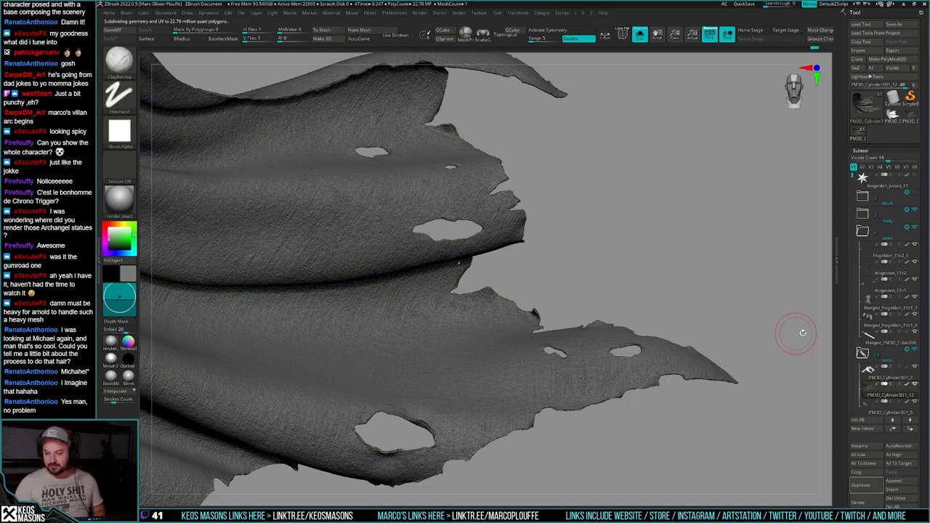
{"action": "left_click_drag", "start_coordinate": [852, 513], "coordinate": [851, 309]}
{"action": "scroll", "coordinate": [854, 339], "scroll_direction": "down", "scroll_amount": 5}
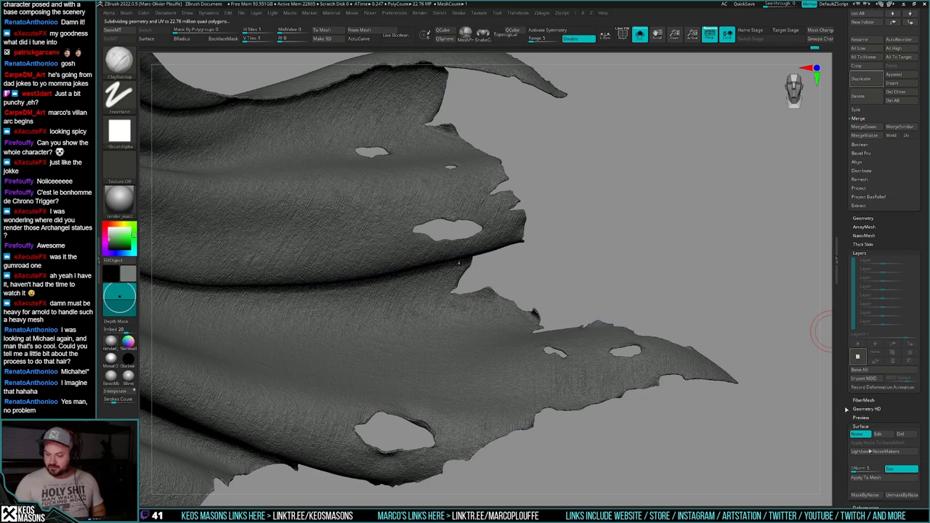
{"action": "left_click_drag", "start_coordinate": [845, 391], "coordinate": [846, 323]}
{"action": "right_click_drag", "start_coordinate": [542, 396], "coordinate": [623, 437], "text": "alt"}
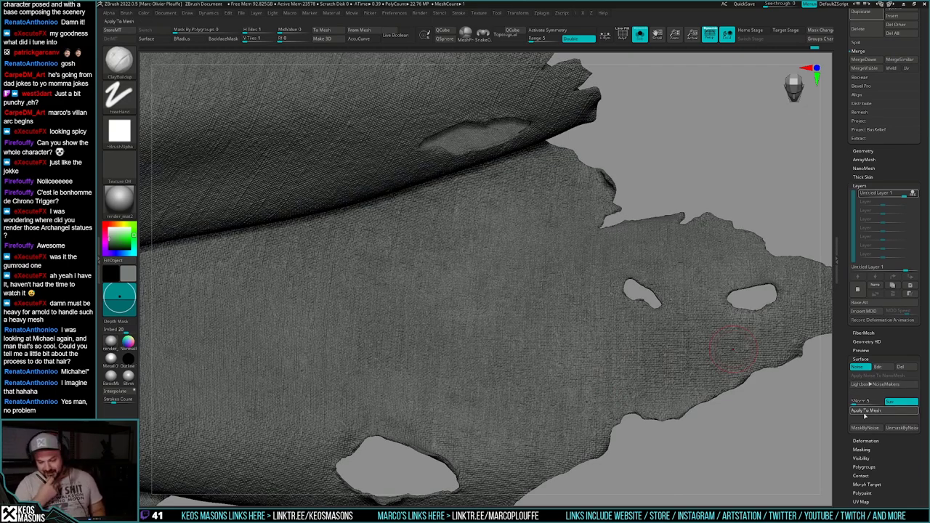
{"action": "left_click", "coordinate": [864, 413]}
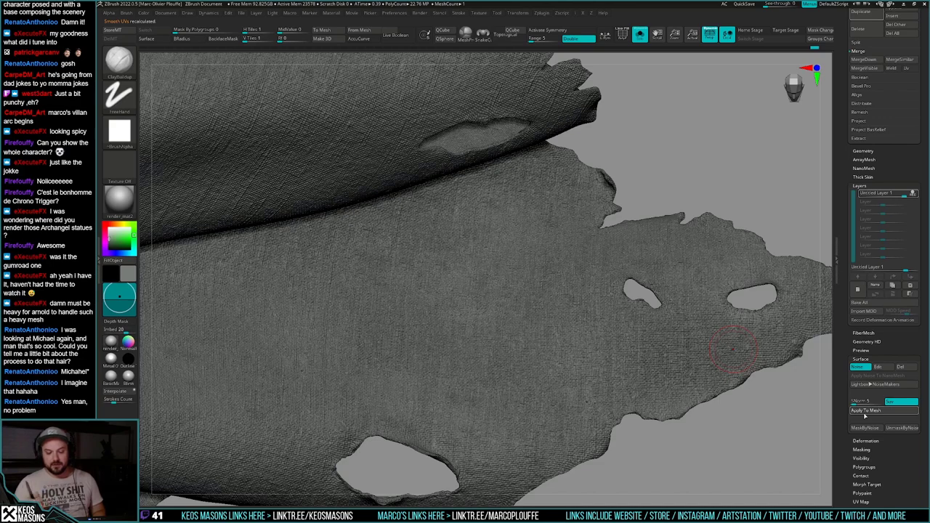
{"action": "left_click", "coordinate": [865, 413]}
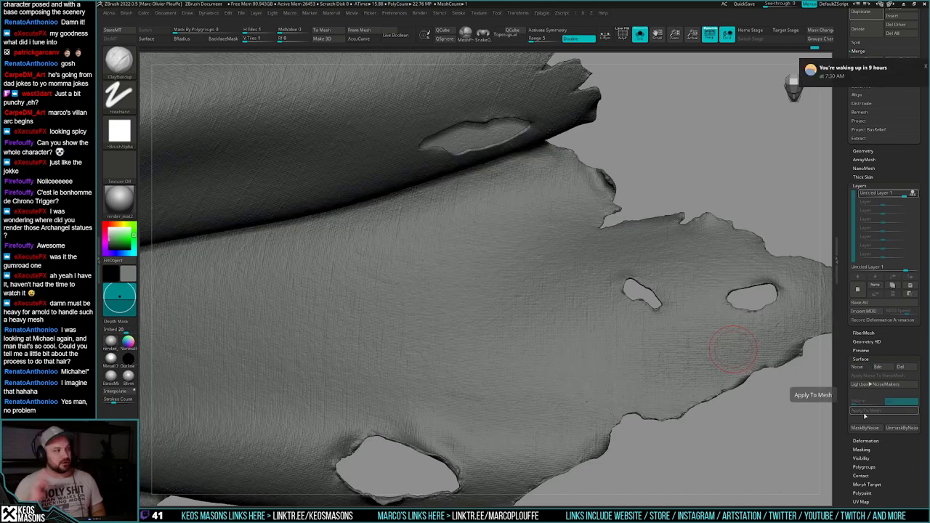
Step: Examine the applied fabric weave on the cape, both isolated and alongside the armour, rope and hand wraps
{"action": "mouse_move", "coordinate": [716, 365]}
{"action": "right_mouse_down"}
{"action": "mouse_move", "coordinate": [615, 368]}
{"action": "mouse_move", "coordinate": [733, 320]}
{"action": "mouse_move", "coordinate": [590, 379]}
{"action": "mouse_move", "coordinate": [587, 356]}
{"action": "mouse_move", "coordinate": [612, 385]}
{"action": "mouse_move", "coordinate": [604, 408]}
{"action": "right_mouse_up"}
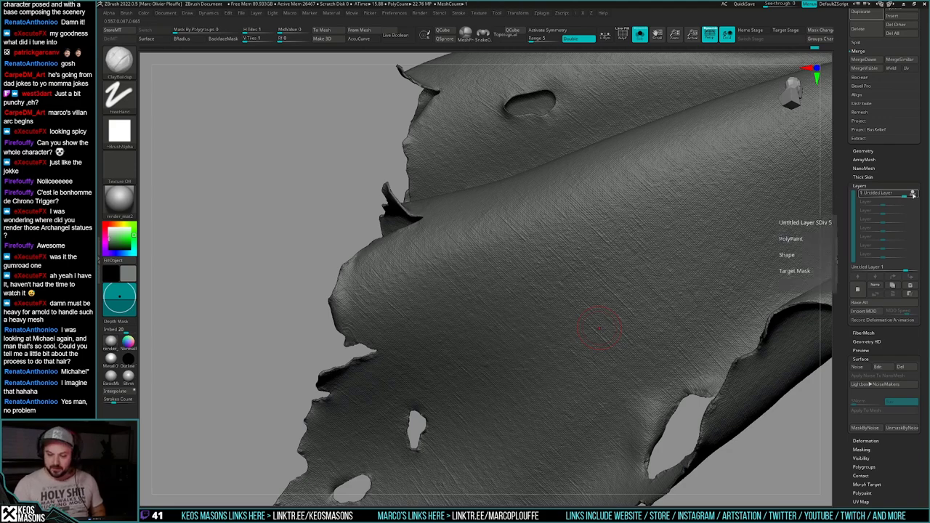
{"action": "left_click", "coordinate": [913, 195]}
{"action": "right_click_drag", "start_coordinate": [618, 291], "coordinate": [640, 327]}
{"action": "mouse_move", "coordinate": [639, 327]}
{"action": "right_mouse_down", "text": "ctrl"}
{"action": "mouse_move", "coordinate": [645, 307]}
{"action": "mouse_move", "coordinate": [647, 328]}
{"action": "mouse_move", "coordinate": [643, 319]}
{"action": "mouse_move", "coordinate": [660, 317]}
{"action": "mouse_move", "coordinate": [649, 324]}
{"action": "mouse_move", "coordinate": [649, 308]}
{"action": "mouse_move", "coordinate": [673, 314]}
{"action": "mouse_move", "coordinate": [668, 323]}
{"action": "right_mouse_up", "text": "ctrl"}
{"action": "key", "text": "alt+s"}
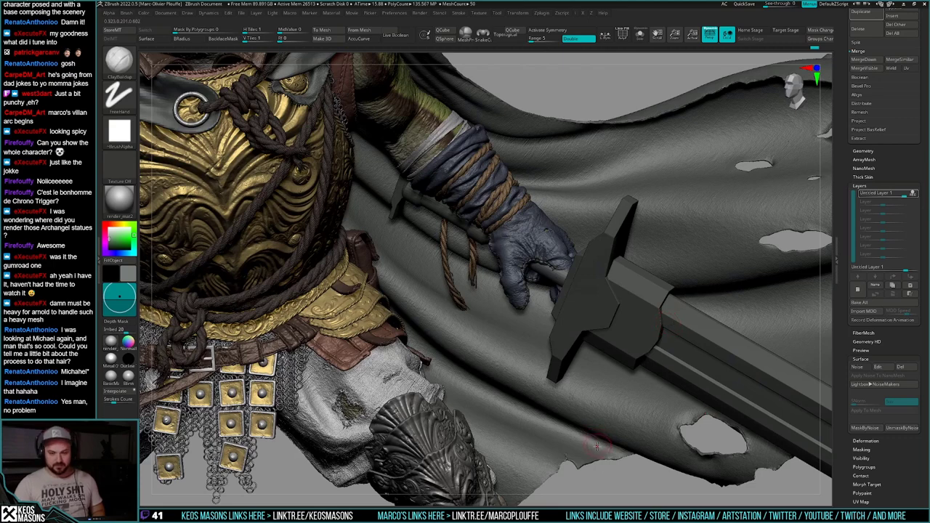
{"action": "right_click_drag", "start_coordinate": [576, 392], "coordinate": [668, 448], "text": "alt"}
{"action": "right_click_drag", "start_coordinate": [577, 353], "coordinate": [598, 427], "text": "alt"}
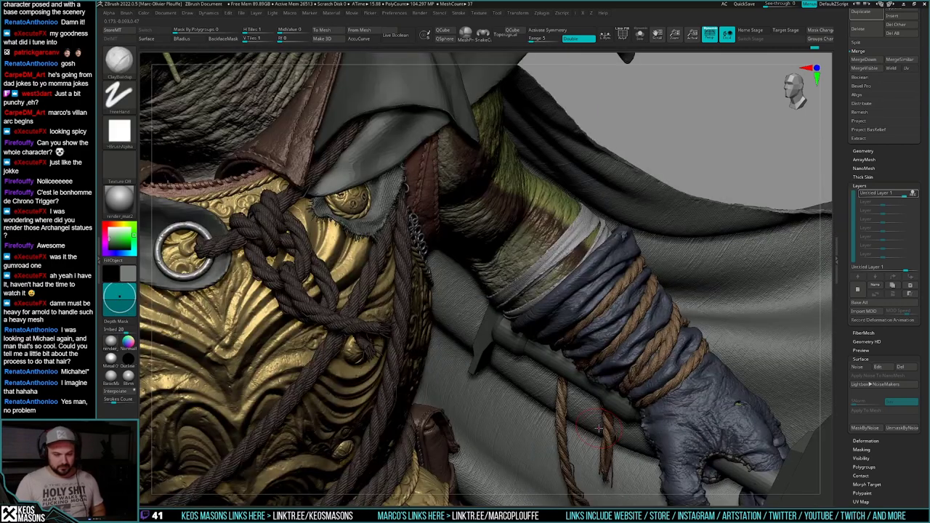
{"action": "key", "text": "alt+s"}
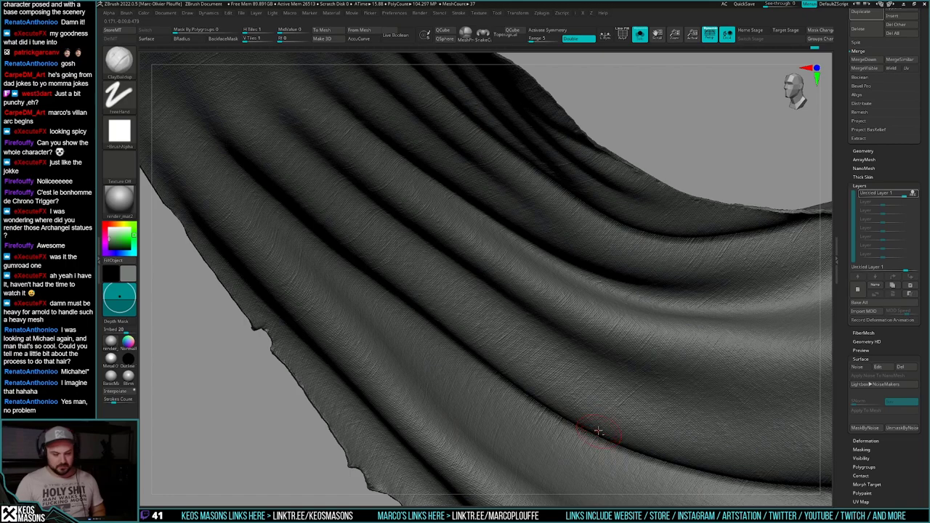
{"action": "key", "text": "alt+s"}
{"action": "mouse_move", "coordinate": [598, 431]}
{"action": "right_mouse_down"}
{"action": "mouse_move", "coordinate": [609, 423]}
{"action": "mouse_move", "coordinate": [607, 435]}
{"action": "mouse_move", "coordinate": [601, 423]}
{"action": "right_mouse_up"}
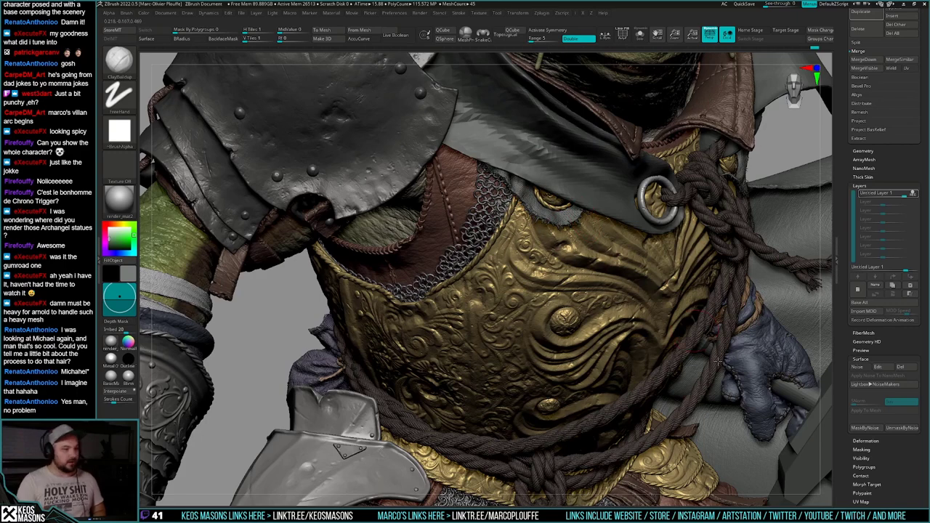
{"action": "right_click_drag", "start_coordinate": [718, 361], "coordinate": [723, 396]}
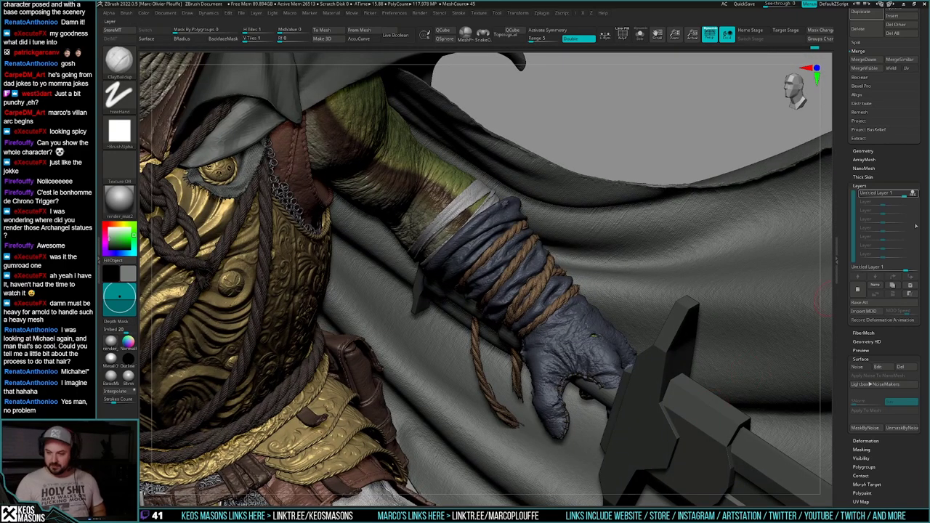
Step: Duplicate the fabric noise layer on the cape and set the copy's intensity to about 0.43
{"action": "left_click", "coordinate": [893, 288]}
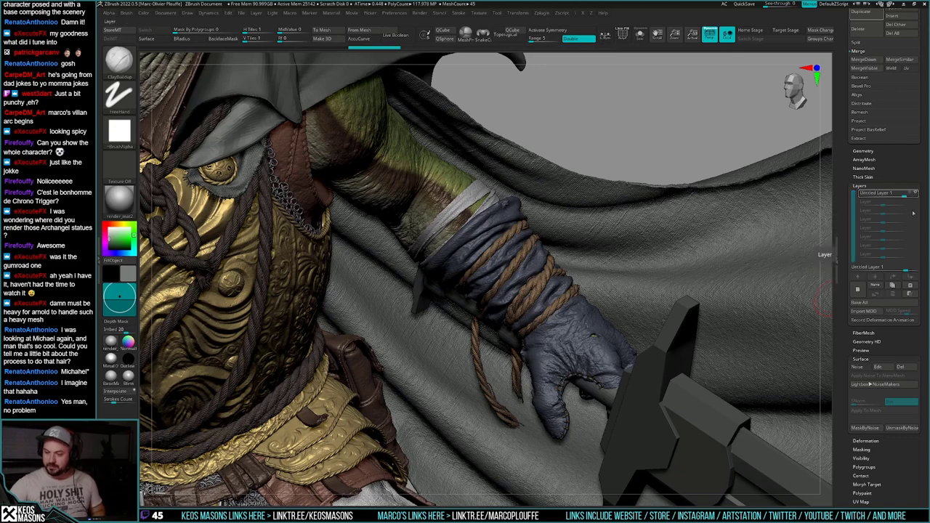
{"action": "key", "text": "ctrl"}
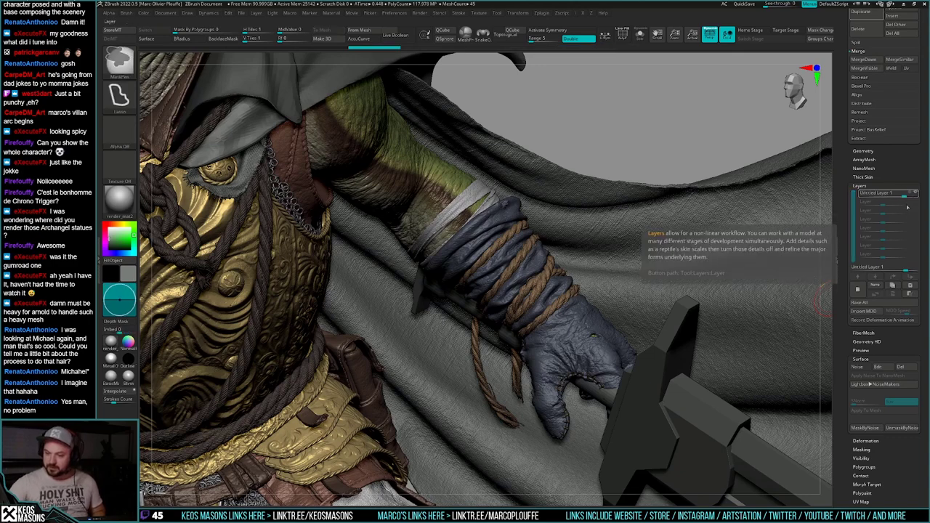
{"action": "key", "text": "ctrl+z"}
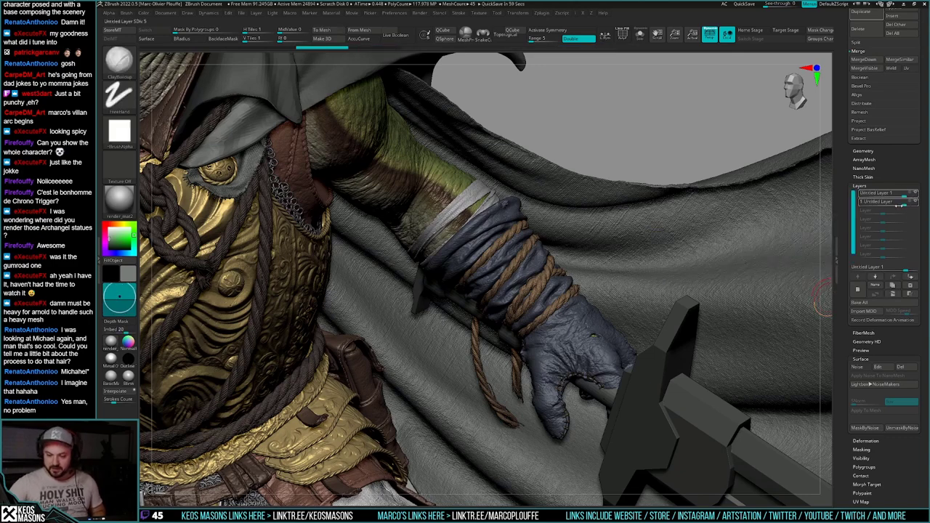
{"action": "left_click_drag", "start_coordinate": [900, 206], "coordinate": [891, 207]}
{"action": "mouse_move", "coordinate": [692, 385]}
{"action": "right_mouse_down", "text": "ctrl"}
{"action": "mouse_move", "coordinate": [684, 365]}
{"action": "mouse_move", "coordinate": [756, 349]}
{"action": "mouse_move", "coordinate": [645, 381]}
{"action": "right_mouse_up", "text": "ctrl"}
{"action": "mouse_move", "coordinate": [720, 362]}
{"action": "right_mouse_down", "text": "ctrl"}
{"action": "mouse_move", "coordinate": [718, 382]}
{"action": "mouse_move", "coordinate": [731, 378]}
{"action": "mouse_move", "coordinate": [705, 386]}
{"action": "right_mouse_up", "text": "ctrl"}
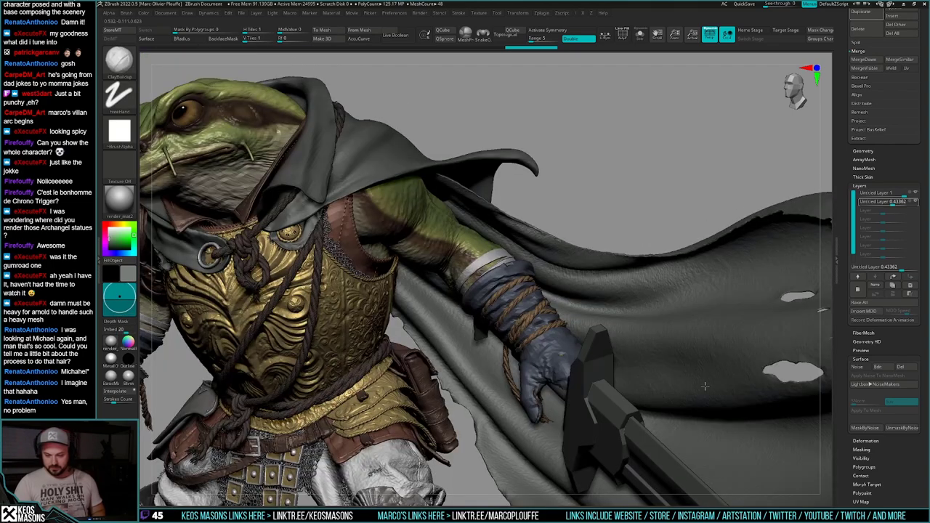
{"action": "mouse_move", "coordinate": [683, 416]}
{"action": "right_mouse_down", "text": "ctrl"}
{"action": "mouse_move", "coordinate": [679, 372]}
{"action": "mouse_move", "coordinate": [681, 396]}
{"action": "right_mouse_up", "text": "ctrl"}
Step: Raise the duplicated layer's intensity to about 0.72 and merge the two fabric layers into one
{"action": "left_click_drag", "start_coordinate": [892, 204], "coordinate": [899, 204]}
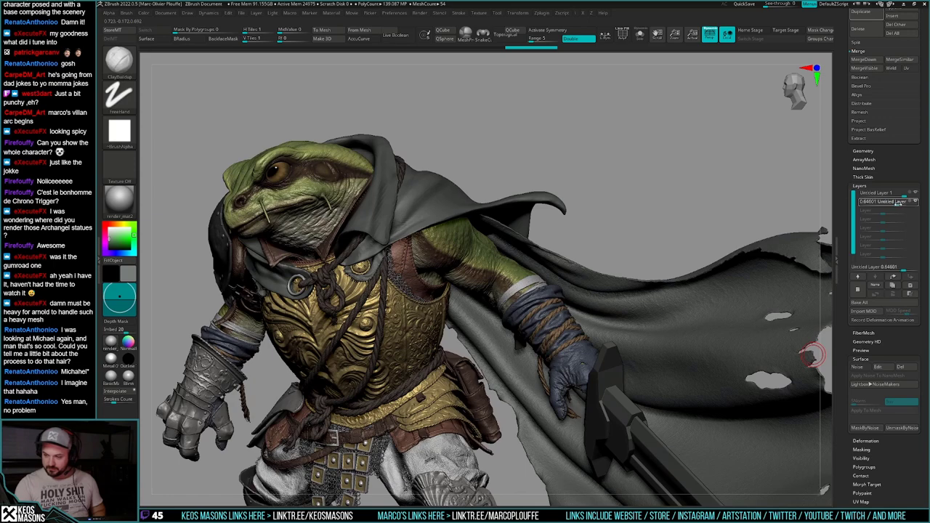
{"action": "left_click", "coordinate": [900, 205]}
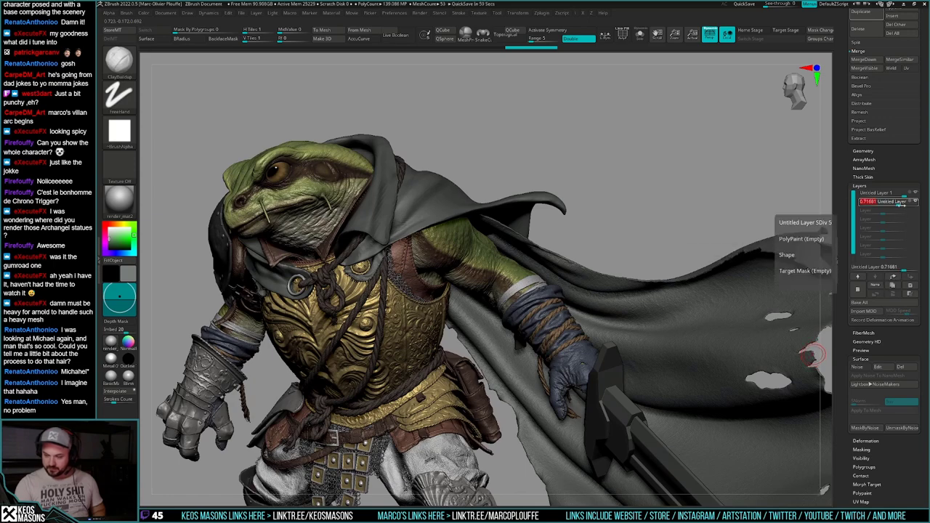
{"action": "left_click", "coordinate": [905, 194]}
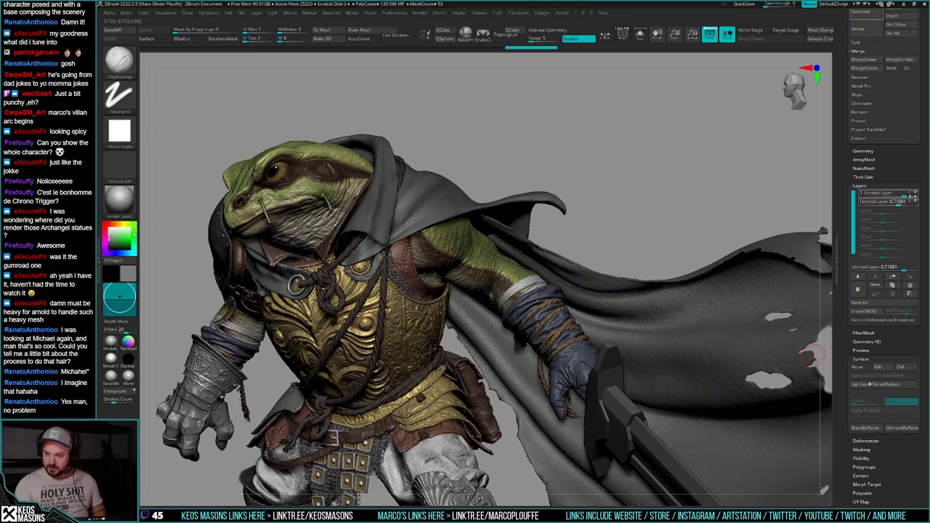
{"action": "left_click", "coordinate": [896, 295]}
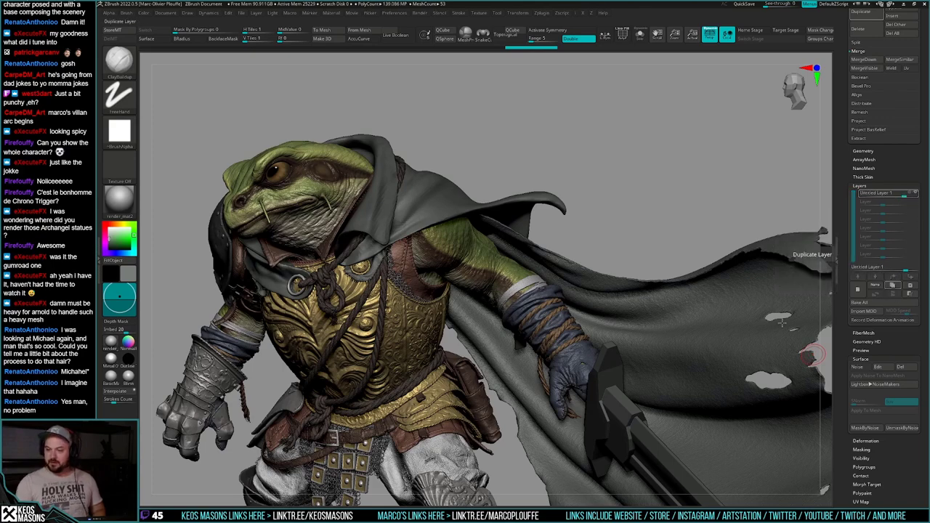
Step: Add another new layer to the cape, isolate the cape and switch it to a lower subdivision level
{"action": "right_click_drag", "start_coordinate": [691, 369], "coordinate": [650, 371], "text": "shift"}
{"action": "mouse_move", "coordinate": [719, 379]}
{"action": "right_mouse_down"}
{"action": "mouse_move", "coordinate": [656, 309]}
{"action": "mouse_move", "coordinate": [692, 332]}
{"action": "mouse_move", "coordinate": [679, 342]}
{"action": "right_mouse_up"}
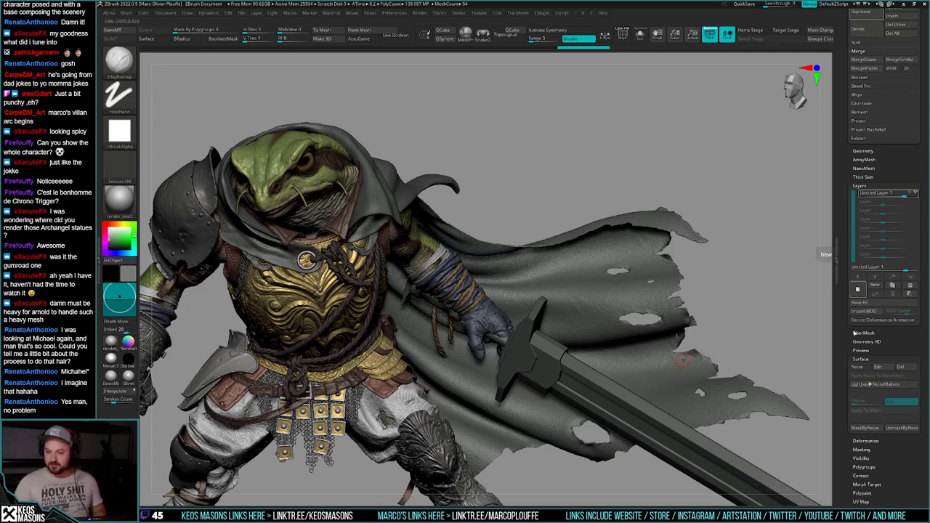
{"action": "left_click_drag", "start_coordinate": [724, 351], "coordinate": [646, 368]}
{"action": "key", "text": "g"}
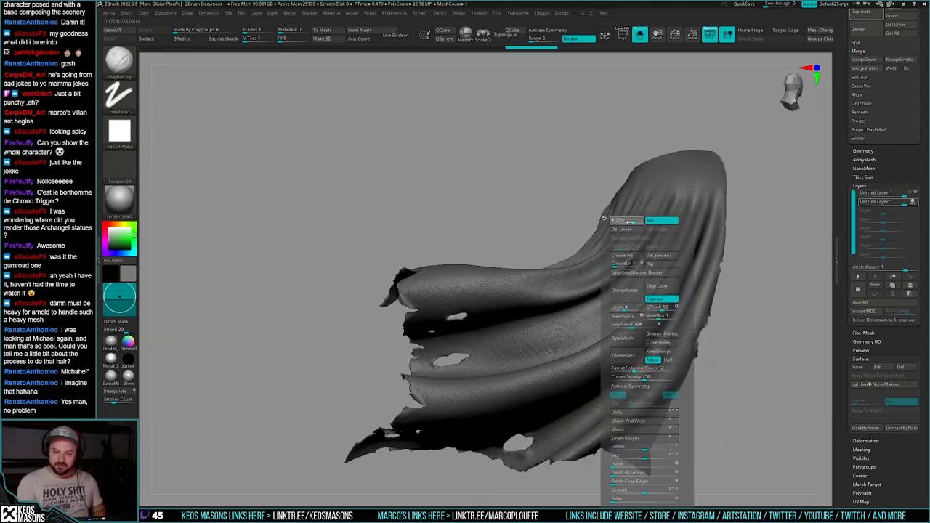
{"action": "right_click_drag", "start_coordinate": [590, 430], "coordinate": [581, 385], "text": "alt"}
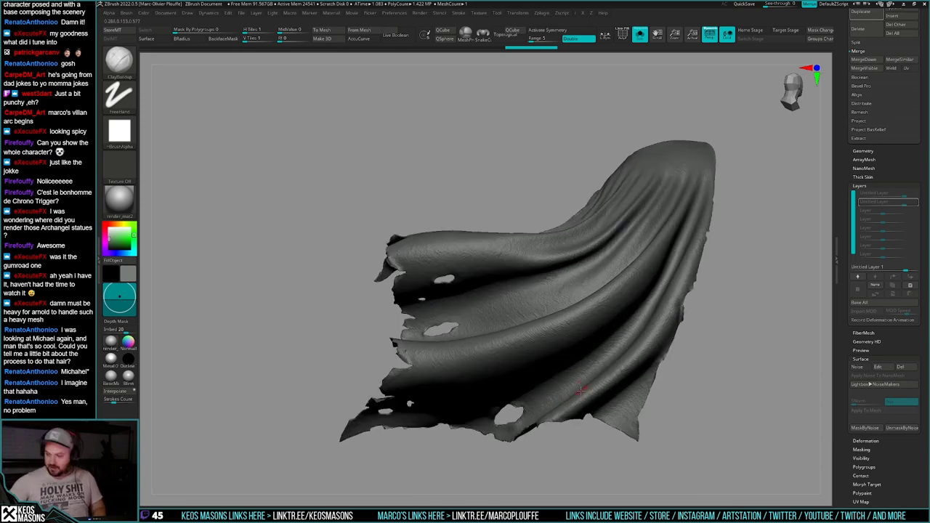
Step: Load the bedsheet wrinkles brush from the Misc brush library folder and set its alpha's radial fade to 29
{"action": "key", "text": "comma"}
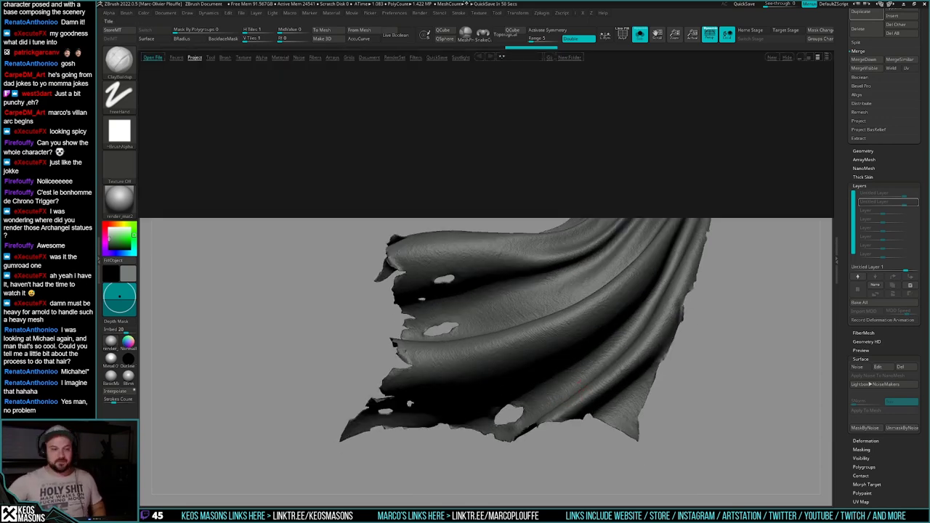
{"action": "left_click", "coordinate": [225, 57]}
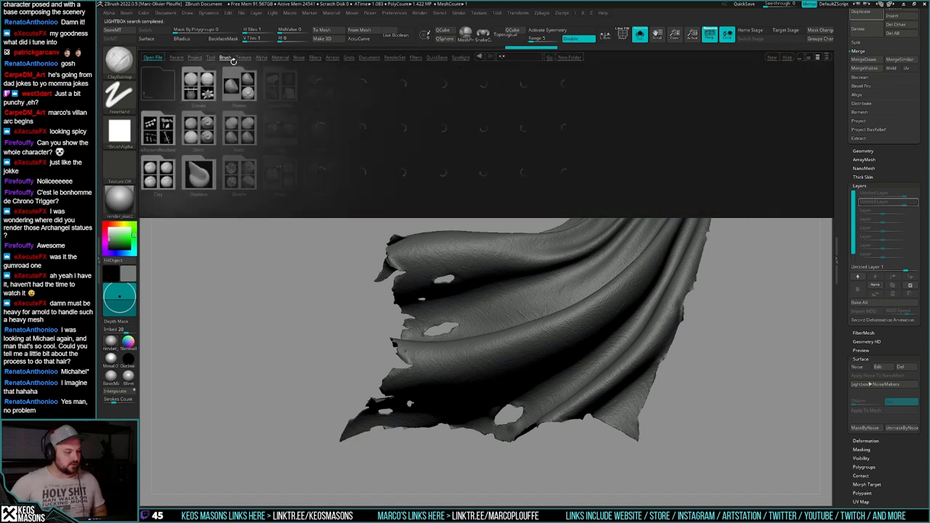
{"action": "left_click_drag", "start_coordinate": [778, 138], "coordinate": [571, 149]}
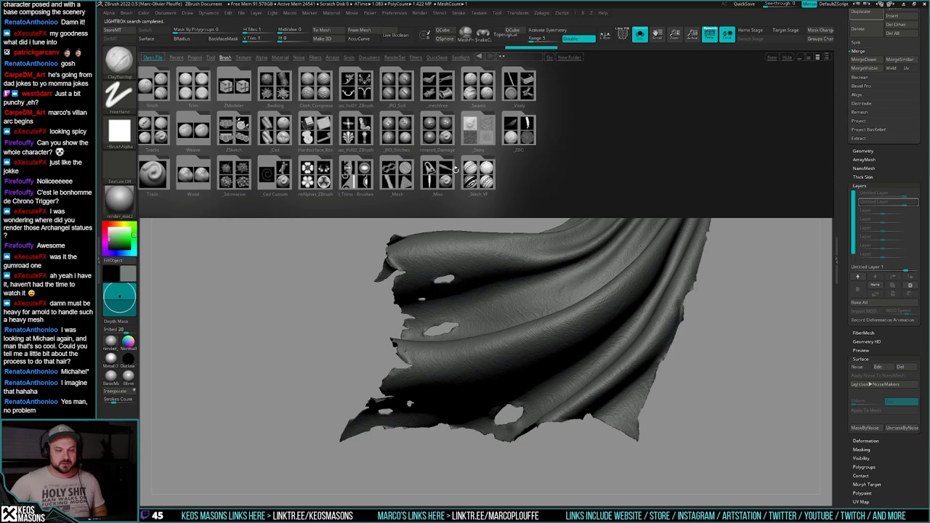
{"action": "double_click", "coordinate": [426, 165]}
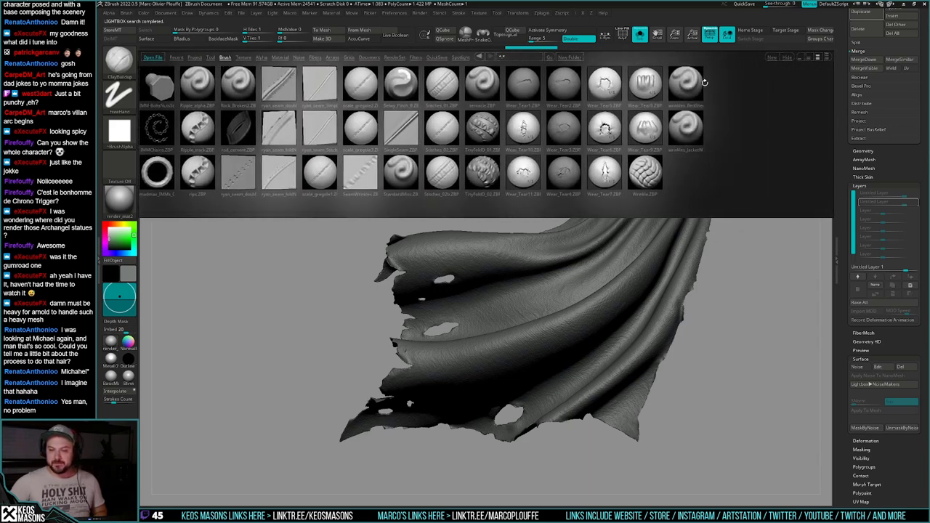
{"action": "double_click", "coordinate": [691, 85]}
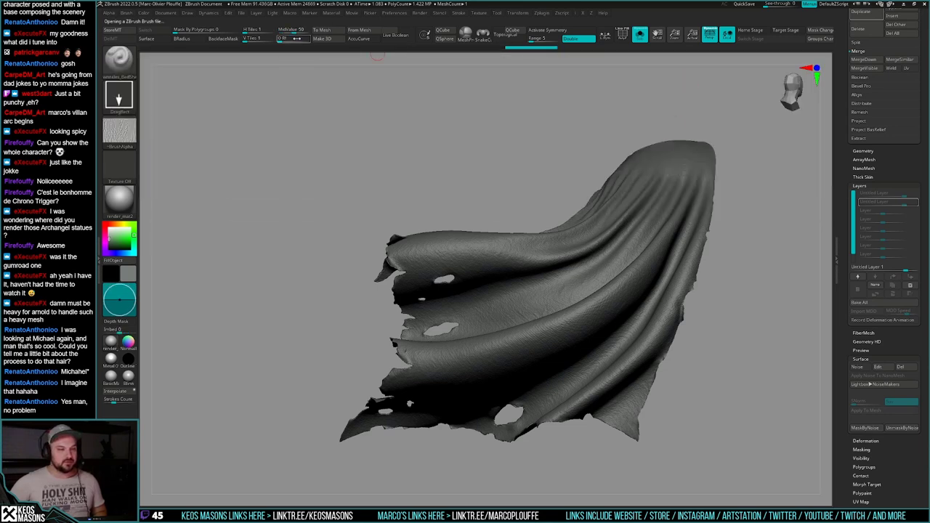
{"action": "left_click", "coordinate": [300, 38]}
{"action": "left_click", "coordinate": [298, 38]}
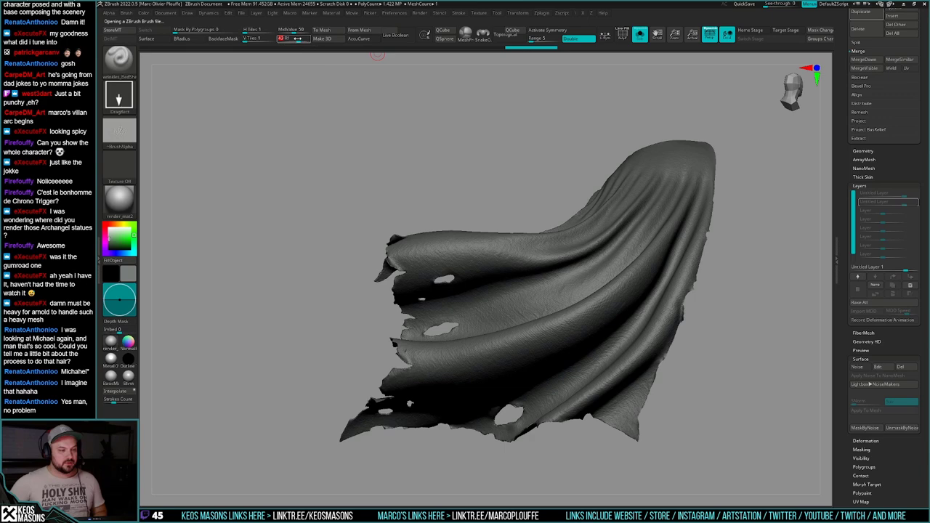
{"action": "left_click", "coordinate": [295, 38]}
Step: Try stamping bedsheet wrinkles across the cape's tattered lower end, check them from several angles and undo the stamp
{"action": "right_click_drag", "start_coordinate": [502, 291], "coordinate": [576, 379]}
{"action": "right_click_drag", "start_coordinate": [576, 379], "coordinate": [582, 359], "text": "alt"}
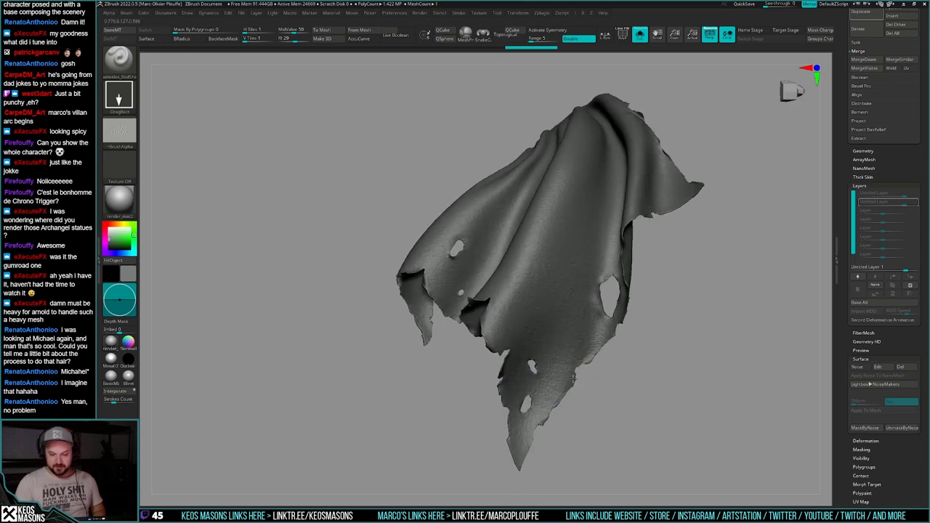
{"action": "left_click_drag", "start_coordinate": [563, 366], "coordinate": [745, 373]}
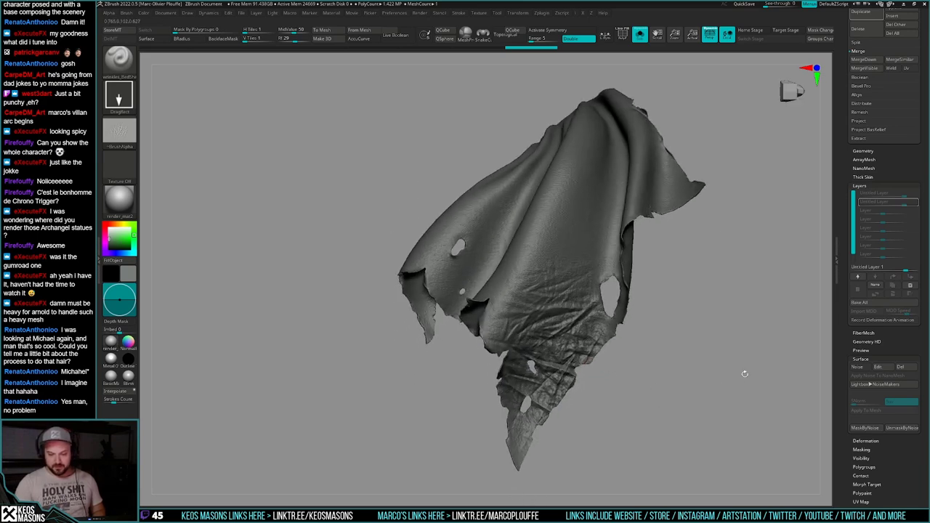
{"action": "right_click_drag", "start_coordinate": [524, 398], "coordinate": [551, 417]}
{"action": "right_click_drag", "start_coordinate": [674, 349], "coordinate": [603, 104]}
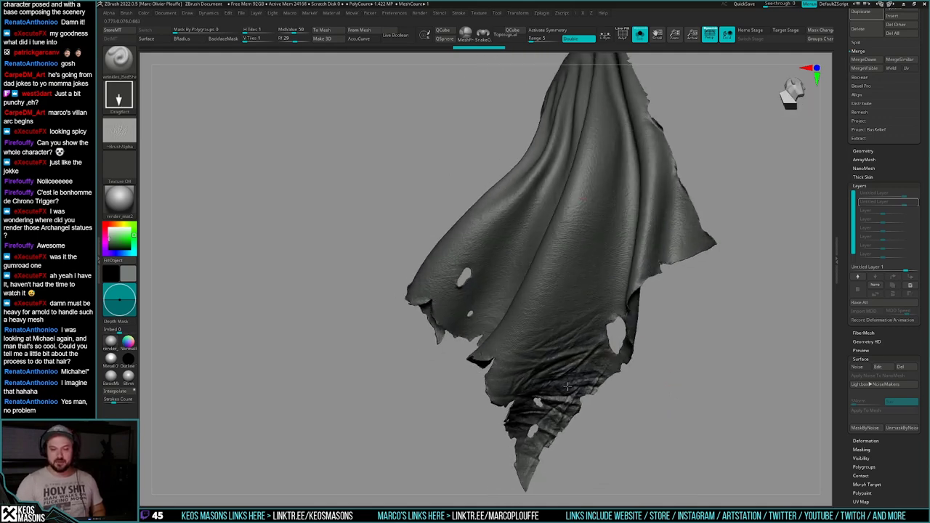
{"action": "right_click_drag", "start_coordinate": [677, 355], "coordinate": [673, 359]}
{"action": "key", "text": "ctrl+z"}
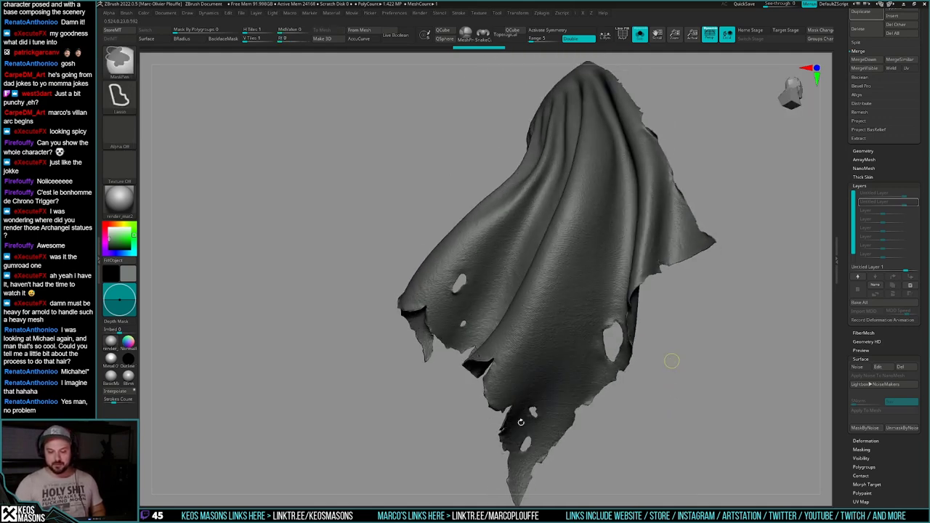
Step: Set the bedsheet wrinkles brush's draw size to about 335 and adjust its Z intensity
{"action": "mouse_move", "coordinate": [521, 422]}
{"action": "right_mouse_down"}
{"action": "mouse_move", "coordinate": [537, 445]}
{"action": "mouse_move", "coordinate": [551, 421]}
{"action": "right_mouse_up"}
{"action": "key", "text": "space"}
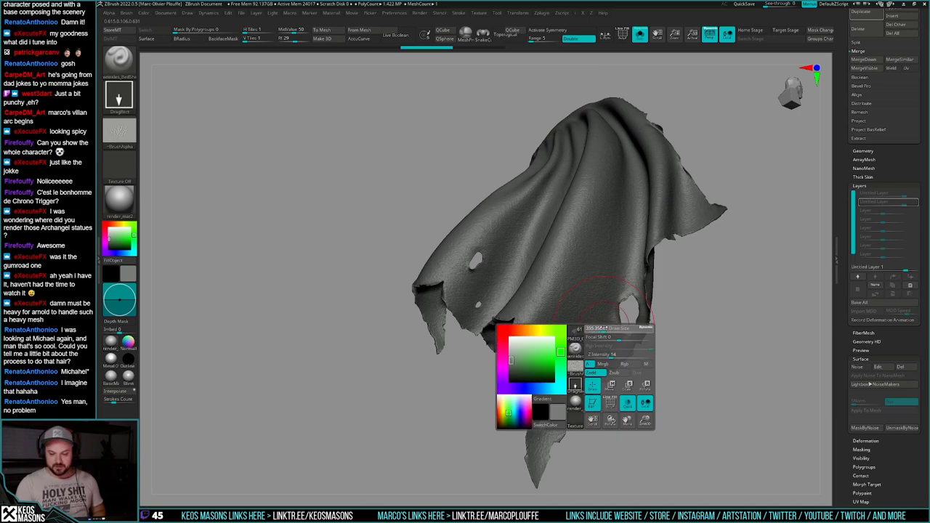
{"action": "left_click_drag", "start_coordinate": [603, 328], "coordinate": [600, 328]}
{"action": "key", "text": "2"}
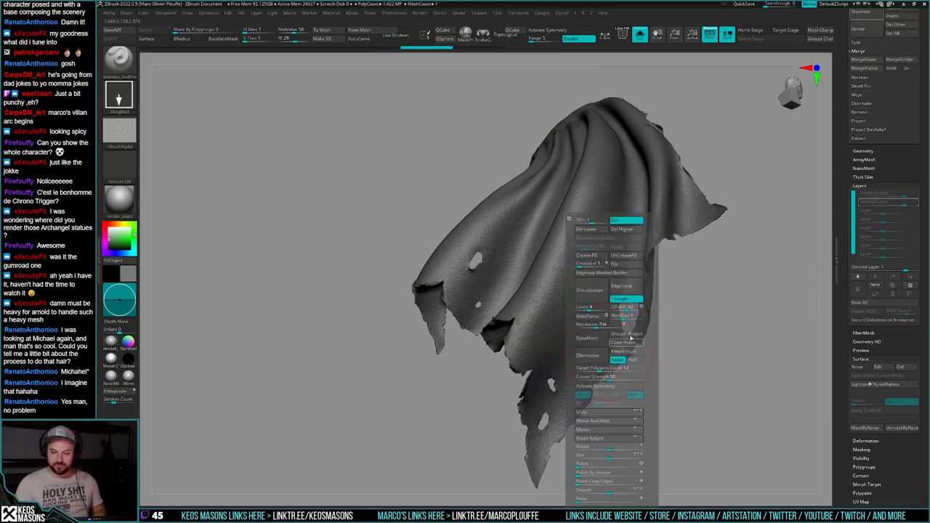
{"action": "key", "text": "space"}
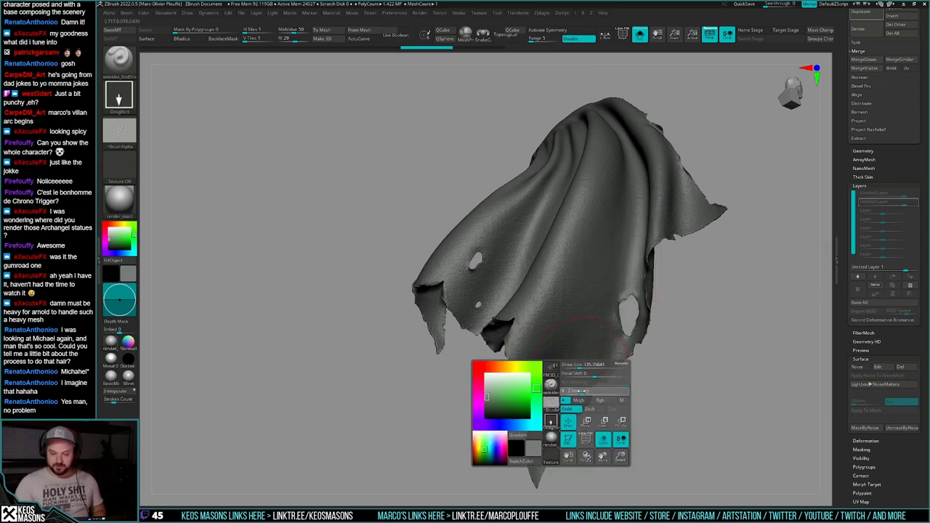
{"action": "key", "text": "Return"}
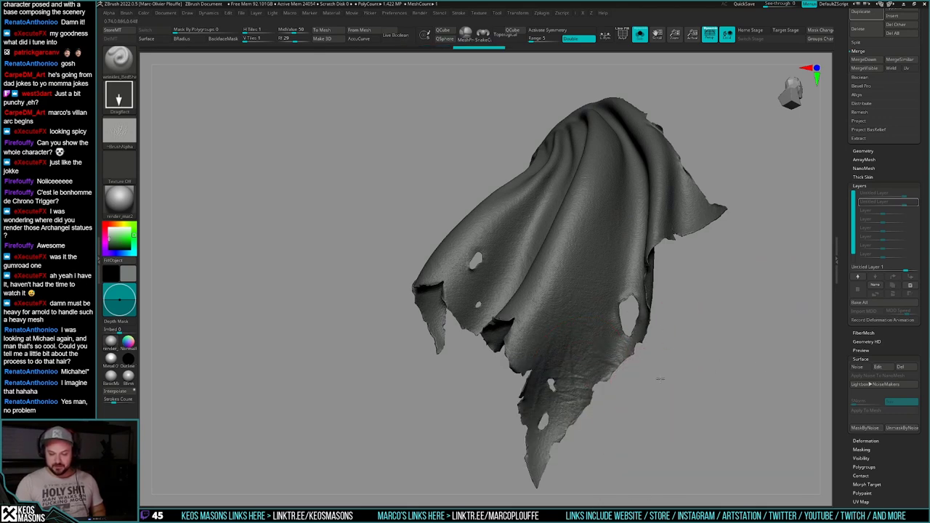
Step: Stamp bedsheet wrinkles across the cape's tattered lower end, undoing unwanted stamps
{"action": "left_click_drag", "start_coordinate": [660, 379], "coordinate": [669, 361]}
{"action": "key", "text": "ctrl+z"}
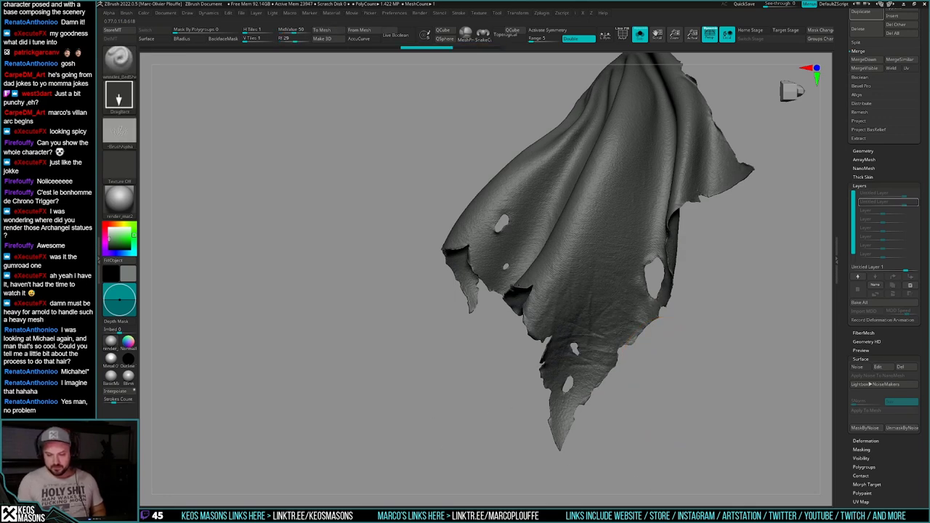
{"action": "left_click", "coordinate": [673, 374], "text": "ctrl+shift"}
{"action": "mouse_move", "coordinate": [672, 374]}
{"action": "left_mouse_down"}
{"action": "mouse_move", "coordinate": [658, 379]}
{"action": "mouse_move", "coordinate": [640, 419]}
{"action": "mouse_move", "coordinate": [676, 363]}
{"action": "mouse_move", "coordinate": [729, 388]}
{"action": "mouse_move", "coordinate": [730, 399]}
{"action": "mouse_move", "coordinate": [643, 360]}
{"action": "left_mouse_up"}
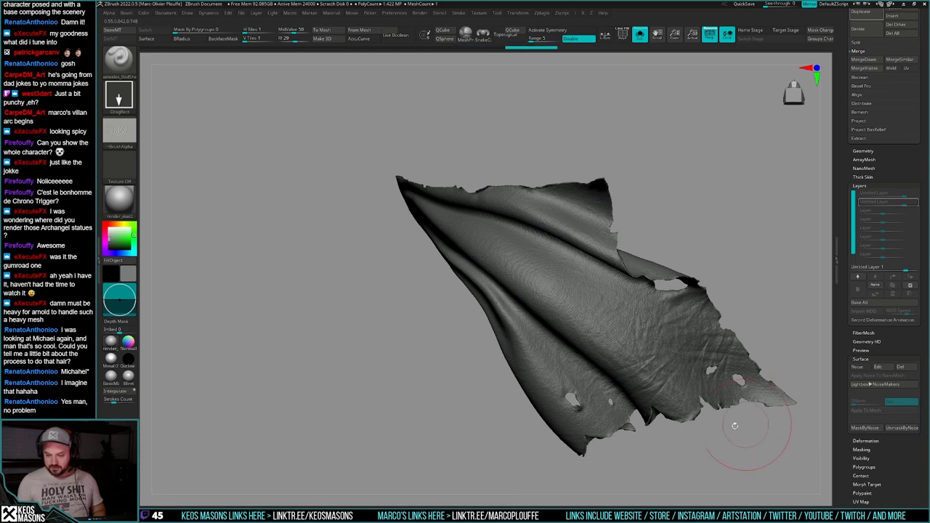
{"action": "left_click_drag", "start_coordinate": [737, 446], "coordinate": [672, 364]}
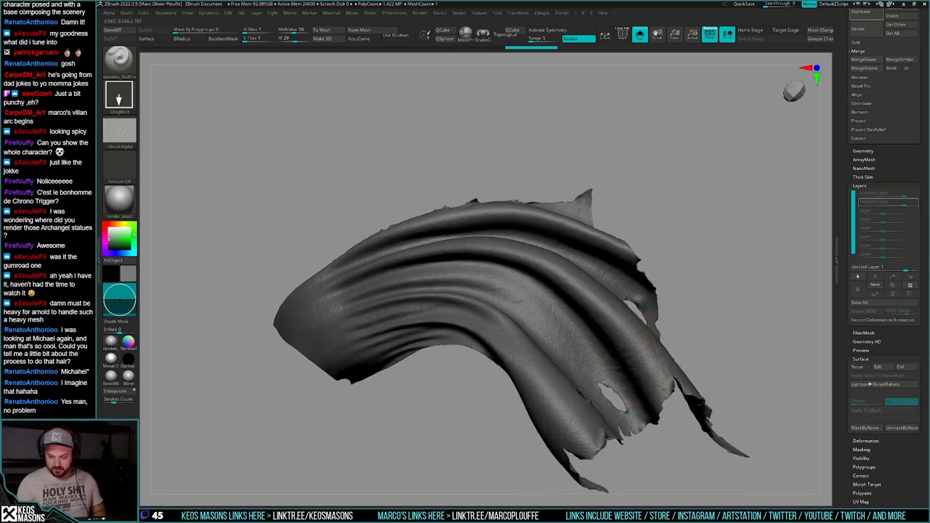
{"action": "left_click_drag", "start_coordinate": [752, 419], "coordinate": [742, 424]}
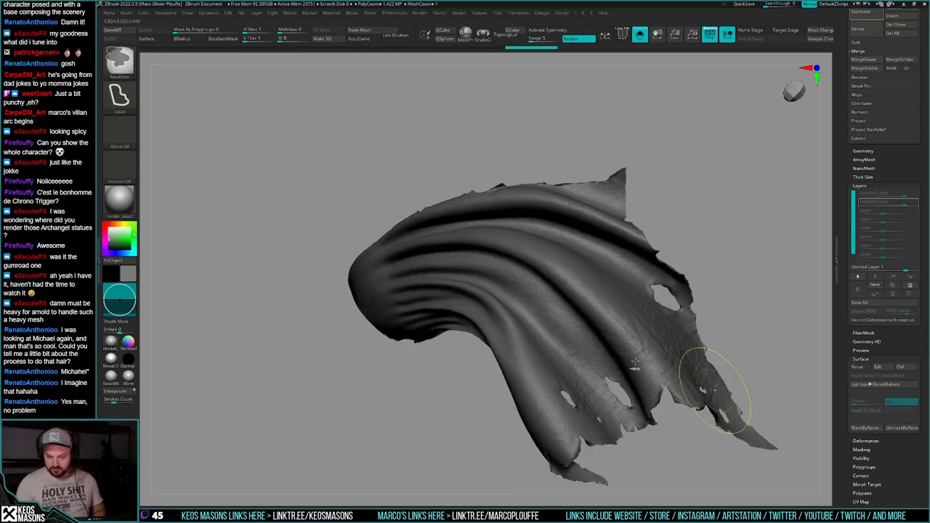
{"action": "key", "text": "ctrl+z"}
Step: Extend the wrinkle stamps along the cape's torn lower edge and around its small holes
{"action": "mouse_move", "coordinate": [758, 471]}
{"action": "left_mouse_down"}
{"action": "mouse_move", "coordinate": [792, 465]}
{"action": "mouse_move", "coordinate": [700, 393]}
{"action": "left_mouse_up"}
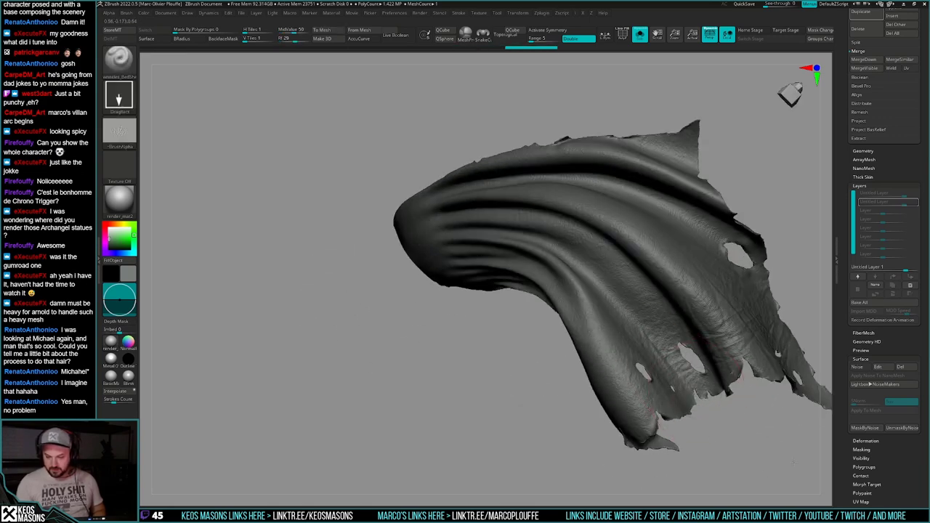
{"action": "mouse_move", "coordinate": [703, 433]}
{"action": "left_mouse_down"}
{"action": "mouse_move", "coordinate": [759, 430]}
{"action": "mouse_move", "coordinate": [739, 410]}
{"action": "left_mouse_up"}
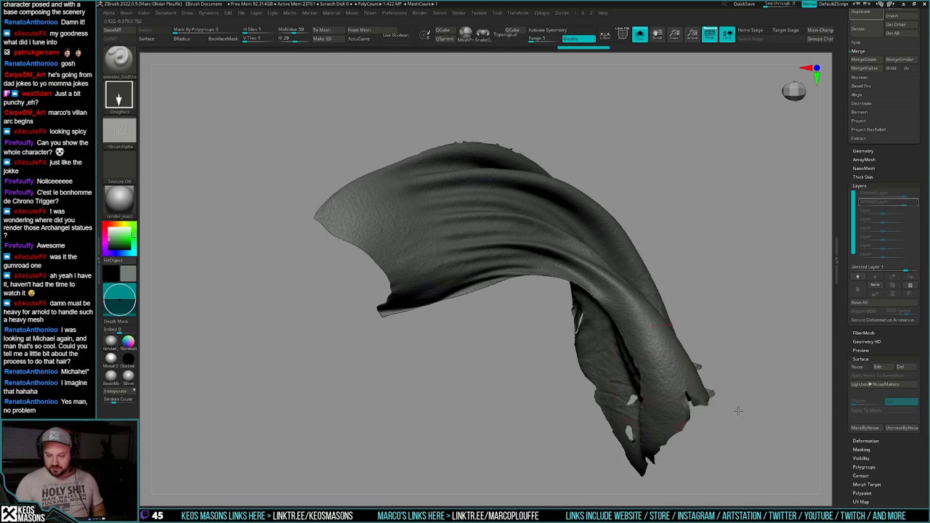
{"action": "mouse_move", "coordinate": [676, 378]}
{"action": "left_mouse_down"}
{"action": "mouse_move", "coordinate": [674, 407]}
{"action": "mouse_move", "coordinate": [722, 361]}
{"action": "left_mouse_up"}
{"action": "mouse_move", "coordinate": [682, 389]}
{"action": "right_mouse_down", "text": "ctrl"}
{"action": "mouse_move", "coordinate": [648, 374]}
{"action": "mouse_move", "coordinate": [540, 396]}
{"action": "mouse_move", "coordinate": [582, 425]}
{"action": "mouse_move", "coordinate": [613, 421]}
{"action": "right_mouse_up", "text": "ctrl"}
{"action": "right_click_drag", "start_coordinate": [614, 421], "coordinate": [647, 406], "text": "ctrl"}
{"action": "left_click_drag", "start_coordinate": [646, 405], "coordinate": [638, 389]}
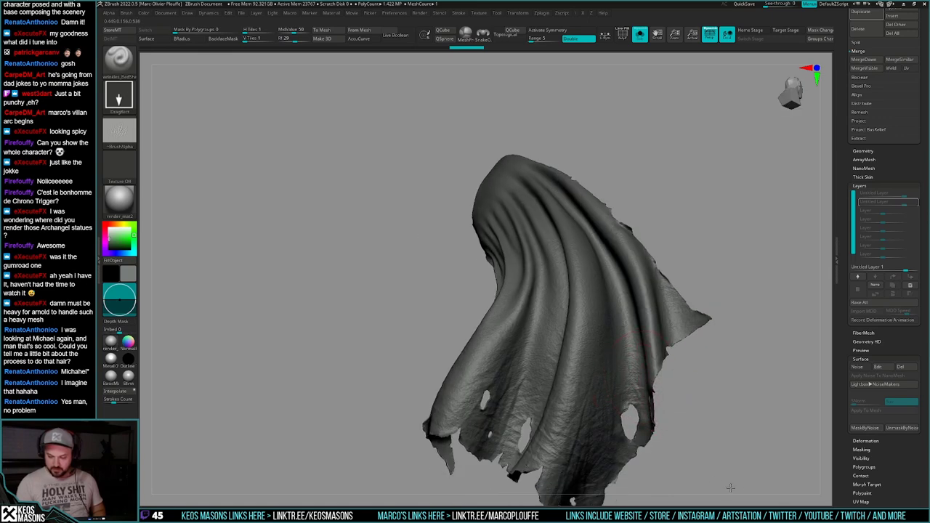
Step: Stamp further wrinkles between the large hole and the cape's lower point, and undo the last unwanted stamp
{"action": "left_click_drag", "start_coordinate": [740, 500], "coordinate": [740, 502]}
{"action": "left_click_drag", "start_coordinate": [734, 494], "coordinate": [658, 414]}
{"action": "mouse_move", "coordinate": [635, 396]}
{"action": "left_mouse_down"}
{"action": "mouse_move", "coordinate": [673, 462]}
{"action": "mouse_move", "coordinate": [643, 382]}
{"action": "mouse_move", "coordinate": [640, 396]}
{"action": "left_mouse_up"}
{"action": "left_click_drag", "start_coordinate": [580, 424], "coordinate": [635, 488]}
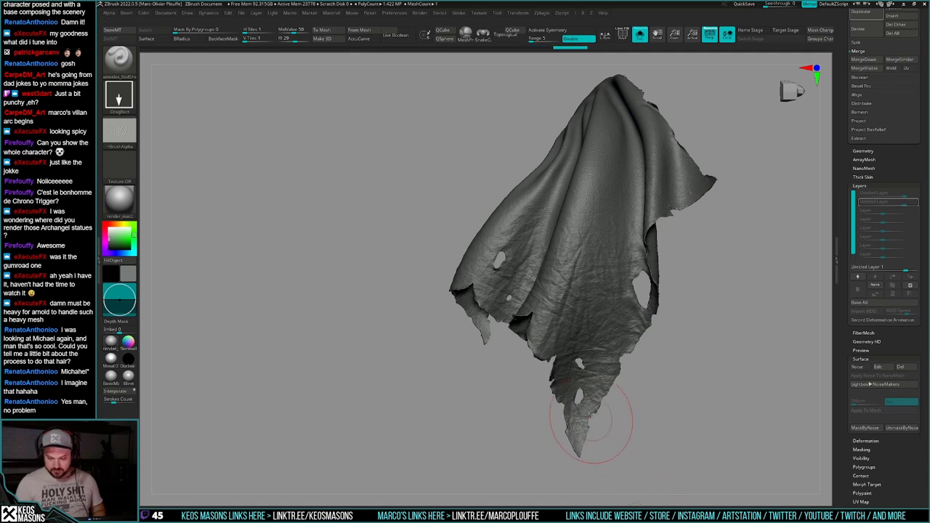
{"action": "right_click_drag", "start_coordinate": [592, 427], "coordinate": [582, 429]}
{"action": "key", "text": "ctrl+z"}
Step: Stamp wrinkles onto the narrow tip and the hanging torn strips at the cape's lower end
{"action": "mouse_move", "coordinate": [579, 423]}
{"action": "left_mouse_down"}
{"action": "mouse_move", "coordinate": [708, 369]}
{"action": "mouse_move", "coordinate": [764, 428]}
{"action": "mouse_move", "coordinate": [759, 443]}
{"action": "left_mouse_up"}
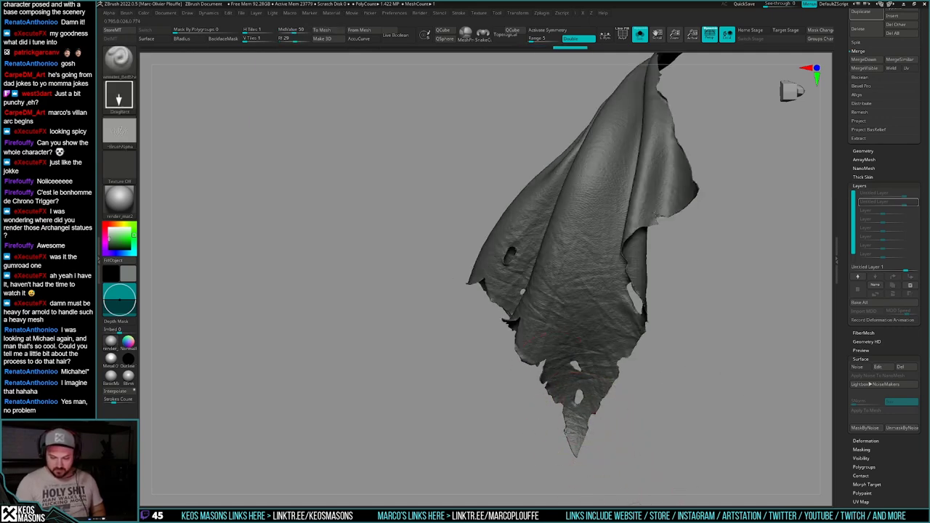
{"action": "left_click_drag", "start_coordinate": [561, 474], "coordinate": [545, 391]}
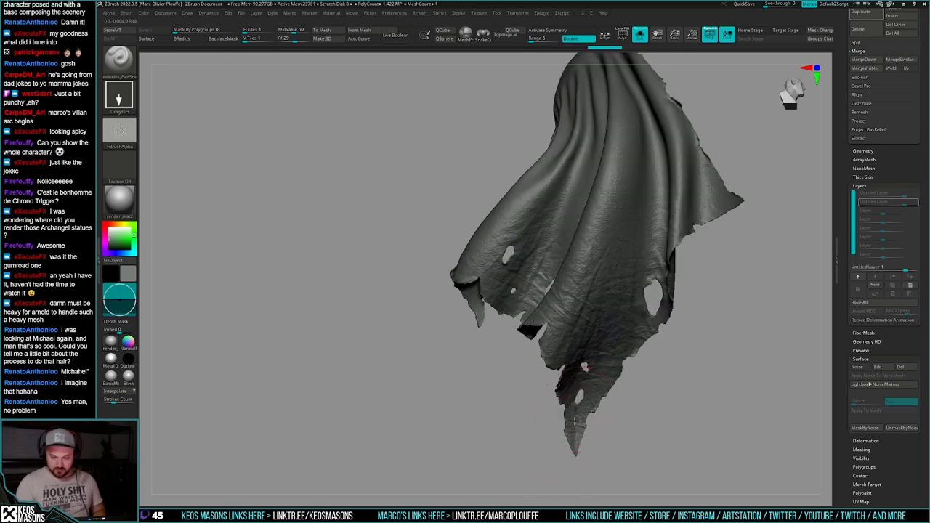
{"action": "mouse_move", "coordinate": [574, 432]}
{"action": "left_mouse_down"}
{"action": "mouse_move", "coordinate": [632, 428]}
{"action": "mouse_move", "coordinate": [616, 399]}
{"action": "mouse_move", "coordinate": [573, 423]}
{"action": "left_mouse_up"}
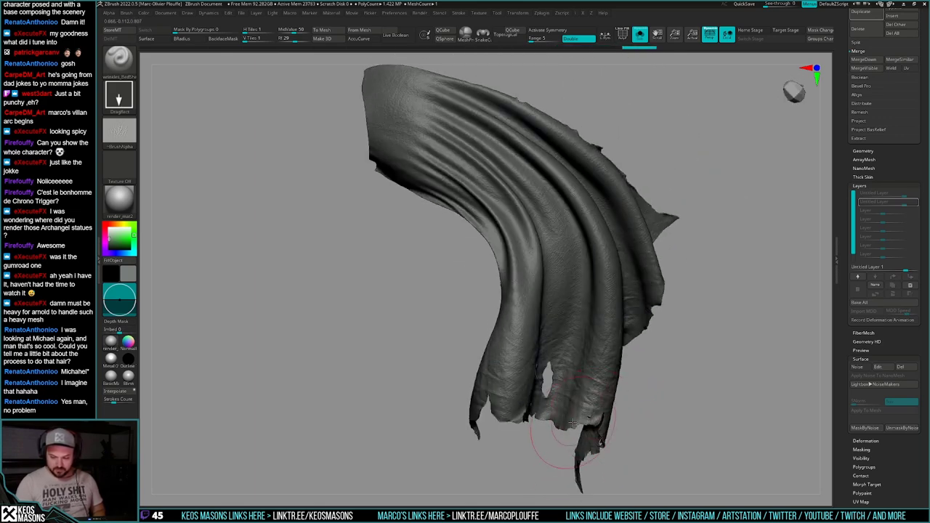
{"action": "left_click_drag", "start_coordinate": [579, 478], "coordinate": [630, 466]}
{"action": "mouse_move", "coordinate": [640, 291]}
{"action": "left_mouse_down", "text": "alt"}
{"action": "mouse_move", "coordinate": [646, 389]}
{"action": "mouse_move", "coordinate": [646, 351]}
{"action": "mouse_move", "coordinate": [809, 374]}
{"action": "mouse_move", "coordinate": [753, 415]}
{"action": "mouse_move", "coordinate": [752, 401]}
{"action": "mouse_move", "coordinate": [643, 376]}
{"action": "left_mouse_up", "text": "alt"}
Step: Stamp bedsheet wrinkles on the cape's pointed side corner and over the broad middle fold
{"action": "right_click_drag", "start_coordinate": [709, 406], "coordinate": [664, 342]}
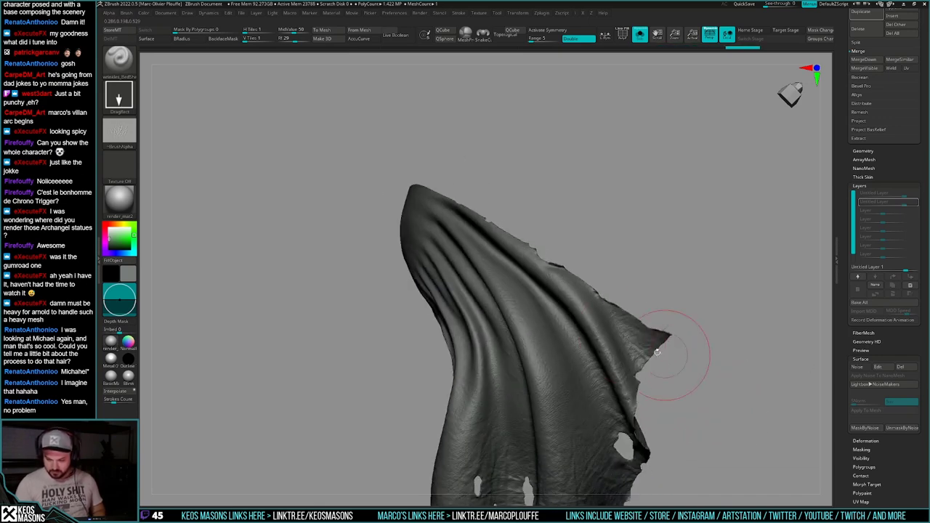
{"action": "left_click_drag", "start_coordinate": [602, 336], "coordinate": [672, 364]}
{"action": "left_click_drag", "start_coordinate": [672, 378], "coordinate": [686, 365]}
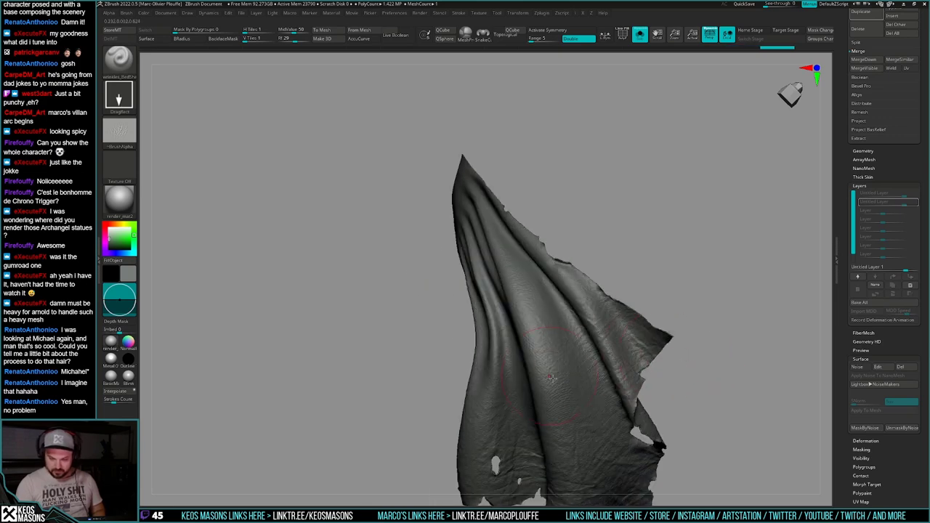
{"action": "mouse_move", "coordinate": [551, 379]}
{"action": "left_mouse_down"}
{"action": "mouse_move", "coordinate": [710, 386]}
{"action": "mouse_move", "coordinate": [698, 418]}
{"action": "mouse_move", "coordinate": [703, 407]}
{"action": "mouse_move", "coordinate": [689, 401]}
{"action": "left_mouse_up"}
{"action": "left_click_drag", "start_coordinate": [689, 401], "coordinate": [698, 339], "text": "alt"}
Step: Set the brush's Z intensity to 6 and stamp subtler wrinkles along the cape's long mid-length folds
{"action": "right_click", "coordinate": [701, 364]}
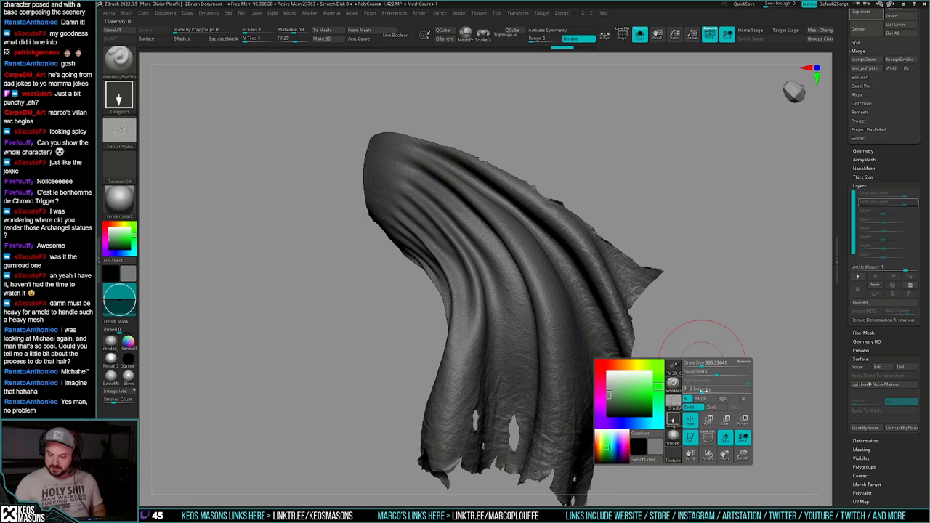
{"action": "type", "text": "6"}
{"action": "key", "text": "Return"}
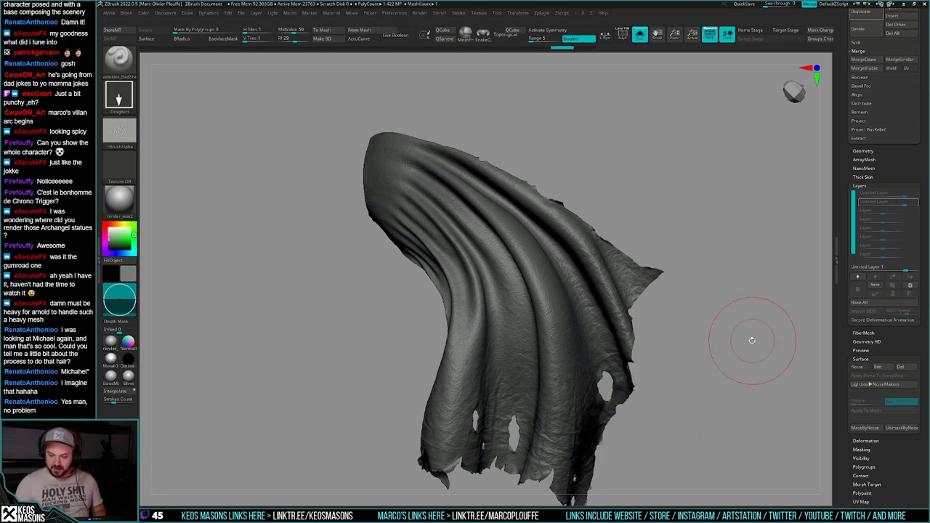
{"action": "left_click_drag", "start_coordinate": [751, 339], "coordinate": [773, 315]}
{"action": "right_click", "coordinate": [733, 351]}
{"action": "key", "text": "Return"}
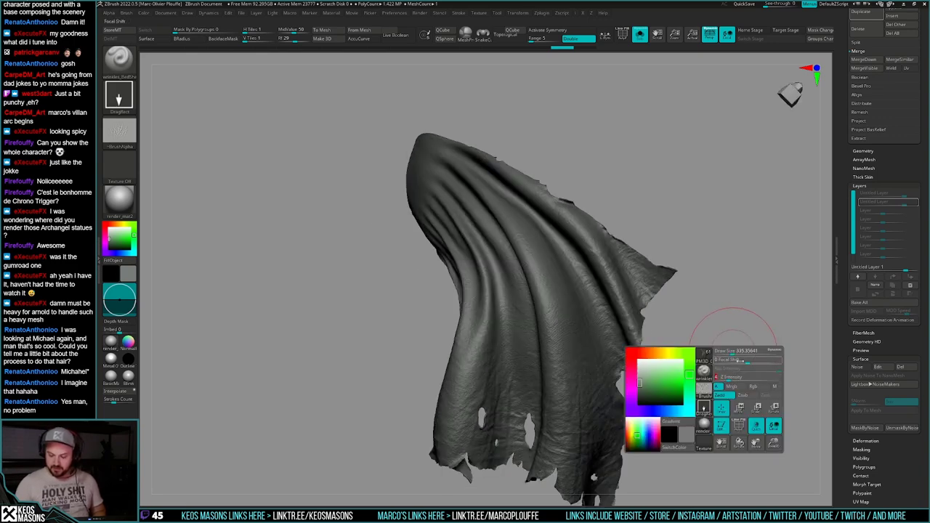
{"action": "left_click_drag", "start_coordinate": [695, 336], "coordinate": [667, 340]}
{"action": "left_click_drag", "start_coordinate": [687, 429], "coordinate": [711, 389]}
{"action": "left_click_drag", "start_coordinate": [616, 459], "coordinate": [585, 435]}
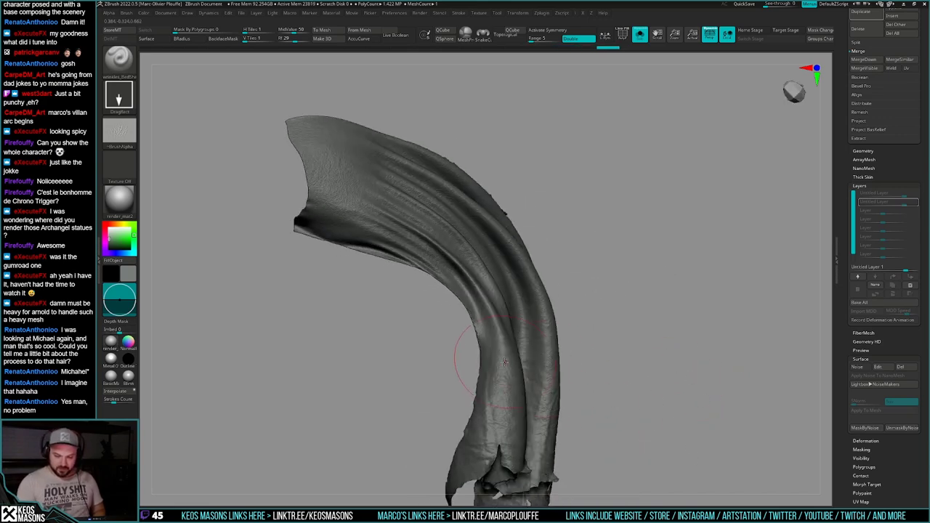
{"action": "left_click_drag", "start_coordinate": [614, 474], "coordinate": [572, 444]}
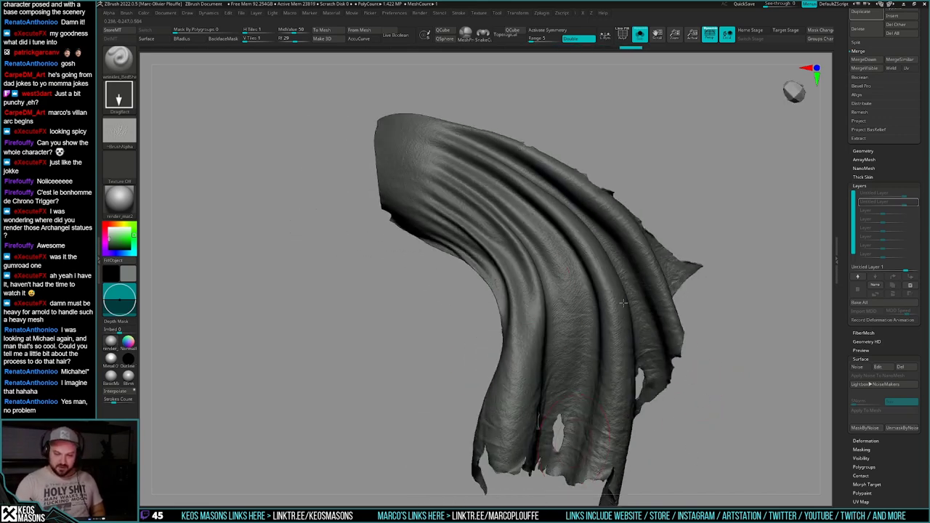
Step: Stamp wrinkles over the cape's upper folds, from below the neckline down to the mid-section
{"action": "right_click_drag", "start_coordinate": [624, 303], "coordinate": [590, 239]}
{"action": "right_click_drag", "start_coordinate": [606, 271], "coordinate": [616, 322]}
{"action": "right_click_drag", "start_coordinate": [729, 223], "coordinate": [683, 257]}
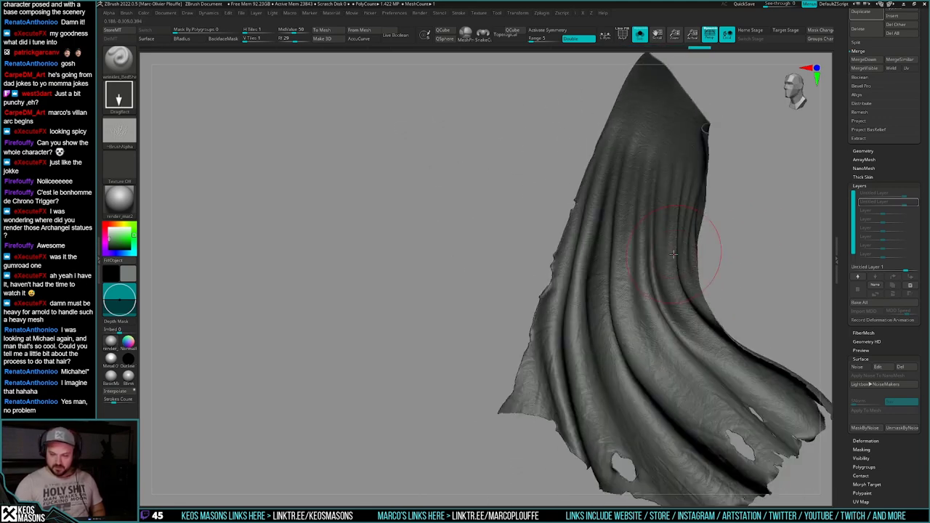
{"action": "left_click_drag", "start_coordinate": [765, 283], "coordinate": [763, 251]}
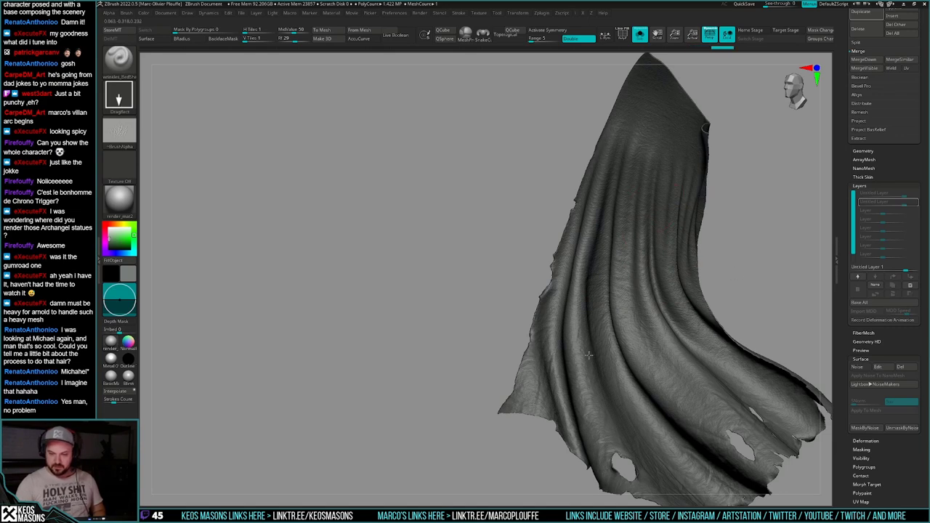
{"action": "left_click_drag", "start_coordinate": [588, 355], "coordinate": [590, 356]}
{"action": "left_click_drag", "start_coordinate": [463, 308], "coordinate": [466, 280]}
{"action": "right_click_drag", "start_coordinate": [467, 280], "coordinate": [476, 181]}
{"action": "left_click_drag", "start_coordinate": [800, 211], "coordinate": [783, 249]}
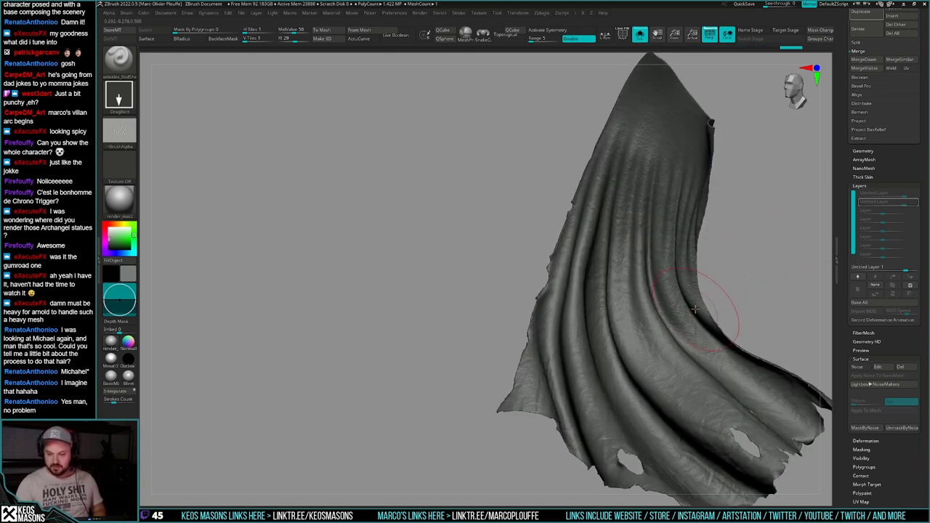
Step: Fill the curving folds between the upper back and the lower hem with more wrinkle stamps
{"action": "left_click_drag", "start_coordinate": [801, 369], "coordinate": [802, 370]}
{"action": "mouse_move", "coordinate": [759, 337]}
{"action": "left_mouse_down"}
{"action": "mouse_move", "coordinate": [734, 356]}
{"action": "mouse_move", "coordinate": [812, 392]}
{"action": "mouse_move", "coordinate": [811, 403]}
{"action": "left_mouse_up"}
{"action": "left_click_drag", "start_coordinate": [781, 328], "coordinate": [749, 350]}
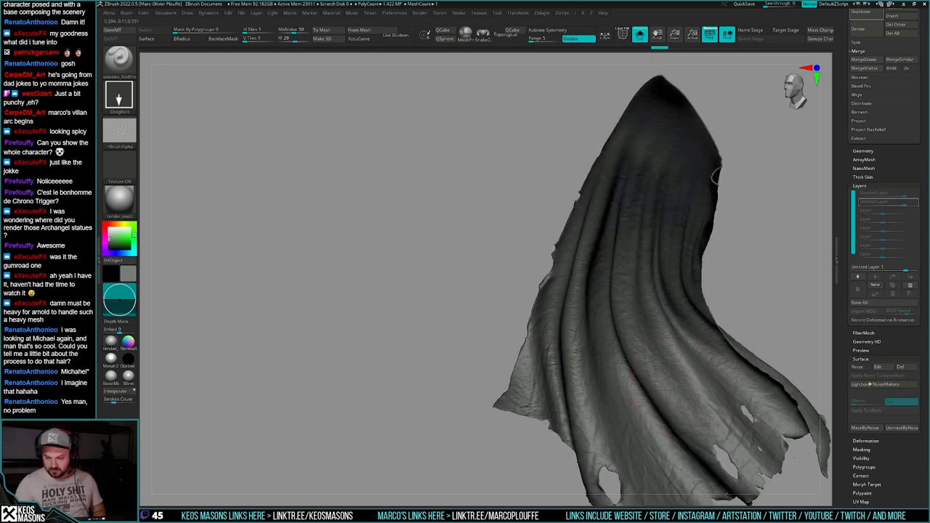
{"action": "mouse_move", "coordinate": [785, 313]}
{"action": "left_mouse_down"}
{"action": "mouse_move", "coordinate": [715, 338]}
{"action": "mouse_move", "coordinate": [661, 338]}
{"action": "mouse_move", "coordinate": [680, 357]}
{"action": "left_mouse_up"}
{"action": "left_click_drag", "start_coordinate": [734, 348], "coordinate": [694, 340]}
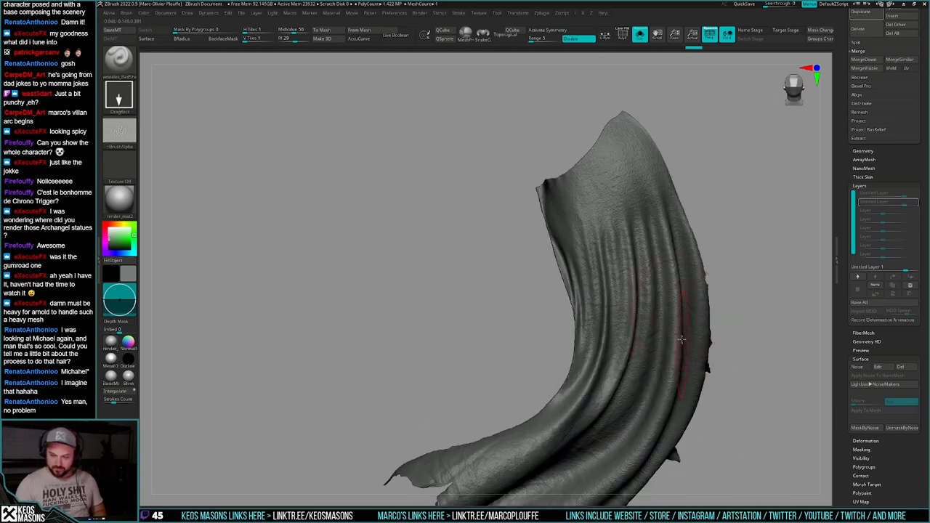
Step: Readjust the brush's Z intensity and stamp more wrinkles across the folds near the torn hem and large hole
{"action": "right_click_drag", "start_coordinate": [741, 341], "coordinate": [729, 280], "text": "ctrl"}
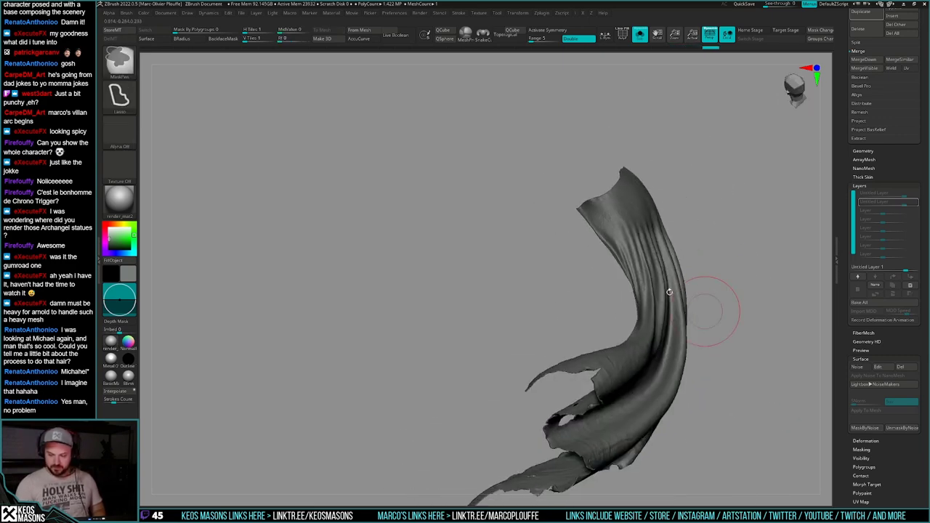
{"action": "mouse_move", "coordinate": [711, 311]}
{"action": "right_mouse_down"}
{"action": "mouse_move", "coordinate": [689, 355]}
{"action": "mouse_move", "coordinate": [696, 333]}
{"action": "right_mouse_up"}
{"action": "key", "text": "space"}
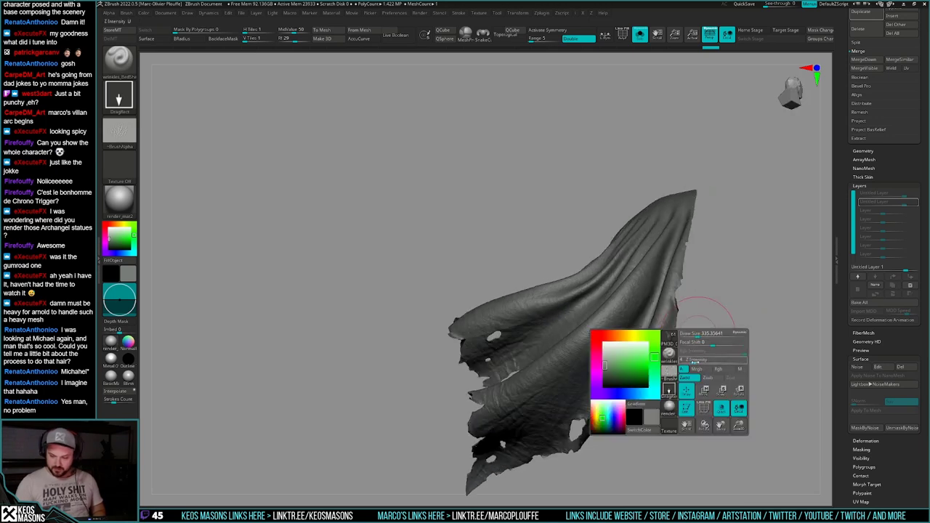
{"action": "key", "text": "Return"}
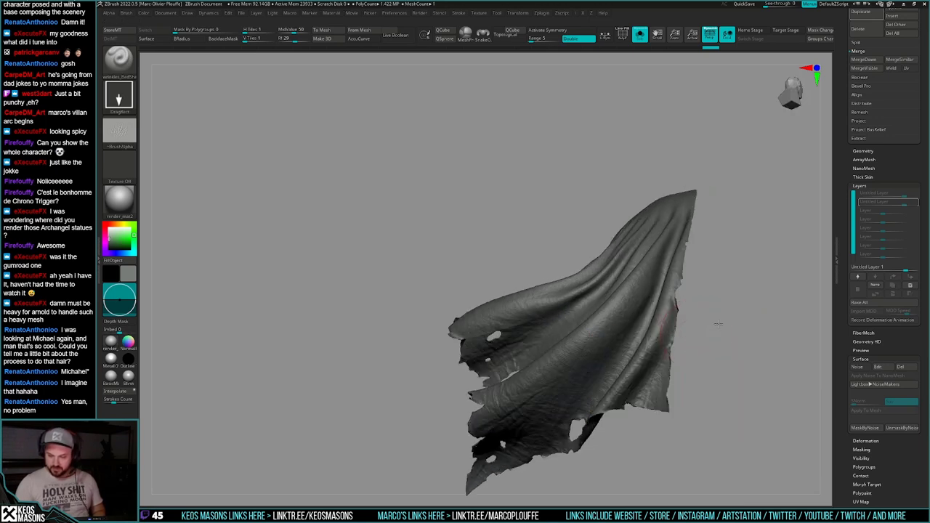
{"action": "right_click_drag", "start_coordinate": [719, 322], "coordinate": [728, 314]}
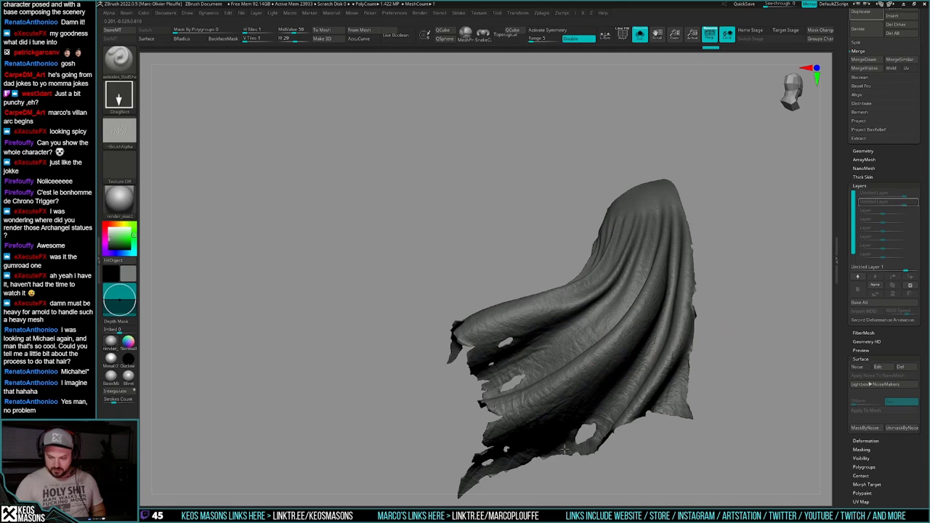
{"action": "left_click_drag", "start_coordinate": [564, 449], "coordinate": [554, 451]}
{"action": "right_click_drag", "start_coordinate": [555, 407], "coordinate": [592, 341]}
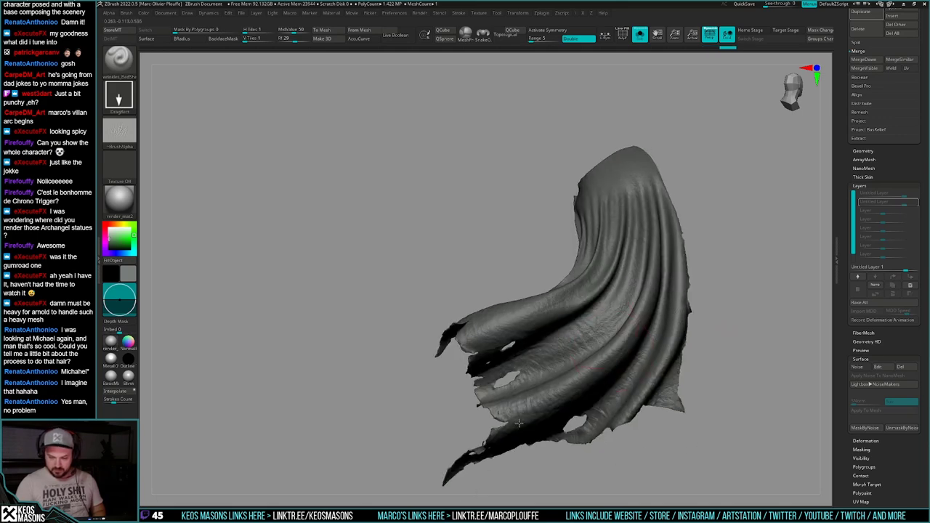
{"action": "left_click_drag", "start_coordinate": [519, 423], "coordinate": [518, 422]}
{"action": "right_click_drag", "start_coordinate": [518, 420], "coordinate": [524, 335]}
{"action": "left_click_drag", "start_coordinate": [427, 394], "coordinate": [428, 391]}
Step: Raise the cape to subdivision level 5 and review the wrinkle detail from several angles
{"action": "mouse_move", "coordinate": [441, 386]}
{"action": "right_mouse_down"}
{"action": "mouse_move", "coordinate": [467, 332]}
{"action": "mouse_move", "coordinate": [705, 364]}
{"action": "mouse_move", "coordinate": [662, 368]}
{"action": "mouse_move", "coordinate": [753, 338]}
{"action": "mouse_move", "coordinate": [734, 364]}
{"action": "mouse_move", "coordinate": [726, 339]}
{"action": "right_mouse_up"}
{"action": "key", "text": "f"}
{"action": "mouse_move", "coordinate": [696, 367]}
{"action": "right_mouse_down", "text": "shift"}
{"action": "mouse_move", "coordinate": [708, 354]}
{"action": "mouse_move", "coordinate": [687, 368]}
{"action": "mouse_move", "coordinate": [715, 320]}
{"action": "mouse_move", "coordinate": [676, 356]}
{"action": "right_mouse_up", "text": "shift"}
{"action": "right_click_drag", "start_coordinate": [675, 356], "coordinate": [670, 371], "text": "ctrl"}
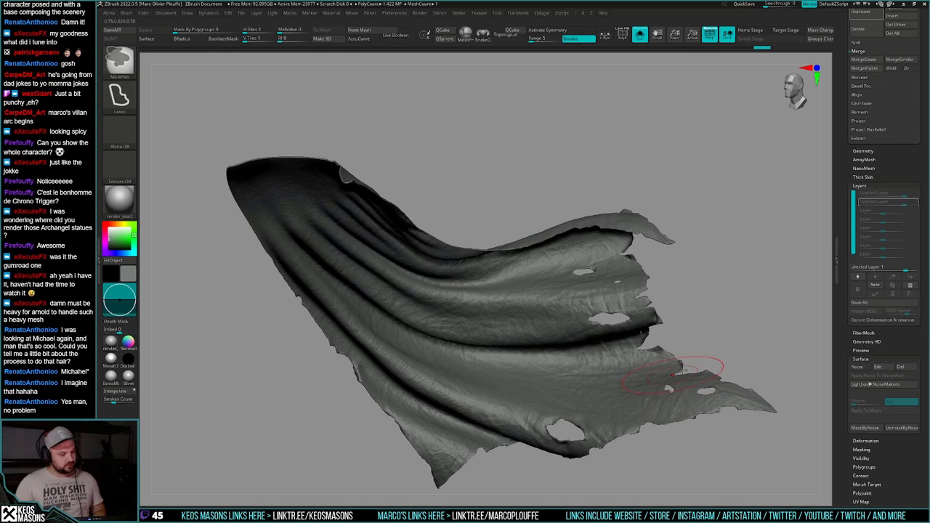
{"action": "key", "text": "g"}
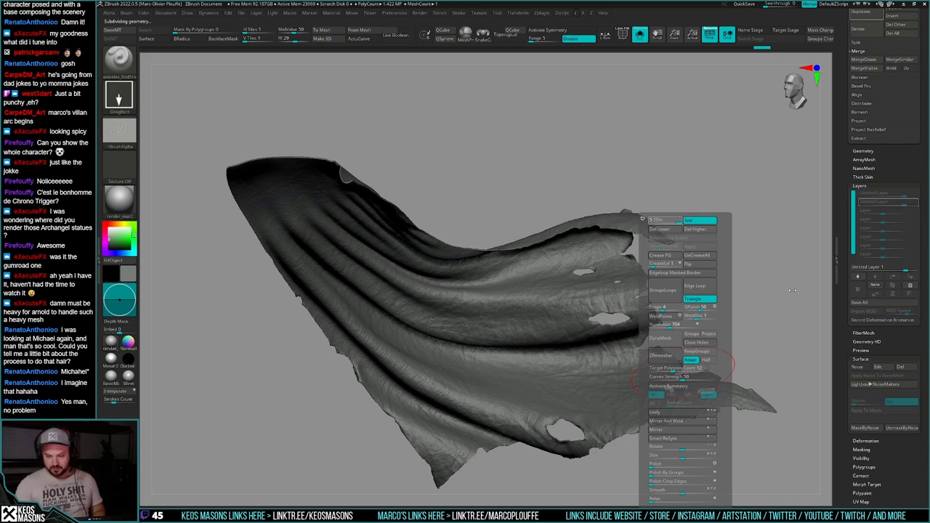
{"action": "mouse_move", "coordinate": [768, 286]}
{"action": "right_mouse_down"}
{"action": "mouse_move", "coordinate": [821, 289]}
{"action": "mouse_move", "coordinate": [687, 320]}
{"action": "right_mouse_up"}
{"action": "mouse_move", "coordinate": [686, 320]}
{"action": "right_mouse_down", "text": "ctrl"}
{"action": "mouse_move", "coordinate": [672, 361]}
{"action": "mouse_move", "coordinate": [665, 338]}
{"action": "mouse_move", "coordinate": [642, 335]}
{"action": "right_mouse_up", "text": "ctrl"}
{"action": "mouse_move", "coordinate": [614, 299]}
{"action": "right_mouse_down"}
{"action": "mouse_move", "coordinate": [628, 379]}
{"action": "mouse_move", "coordinate": [619, 360]}
{"action": "mouse_move", "coordinate": [667, 338]}
{"action": "mouse_move", "coordinate": [748, 378]}
{"action": "mouse_move", "coordinate": [630, 305]}
{"action": "right_mouse_up"}
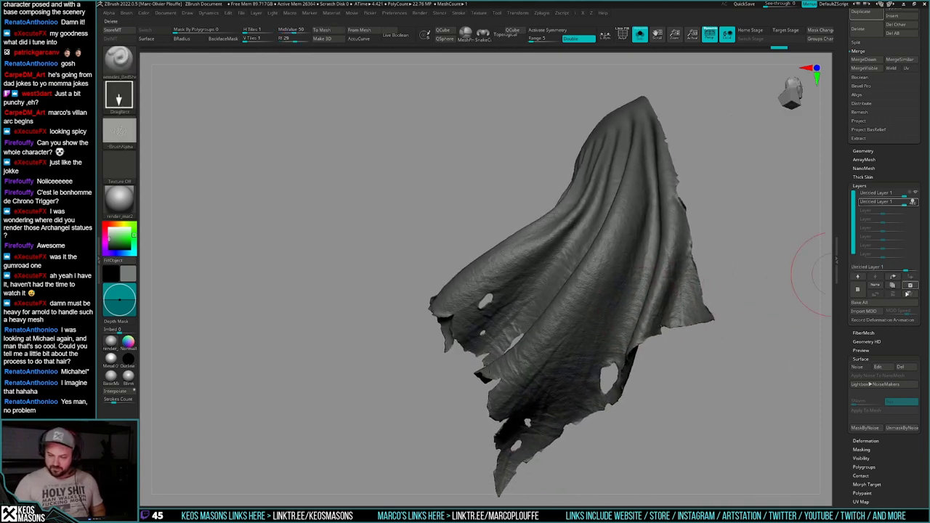
Step: Replace the cape's wrinkle layer with a new empty layer and lower the cape to subdivision level 4
{"action": "left_click", "coordinate": [905, 293]}
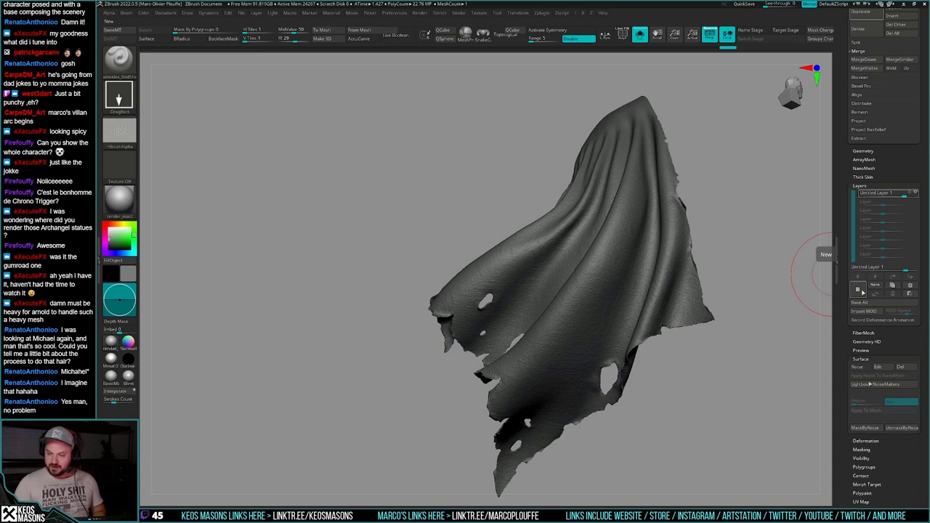
{"action": "key", "text": "g"}
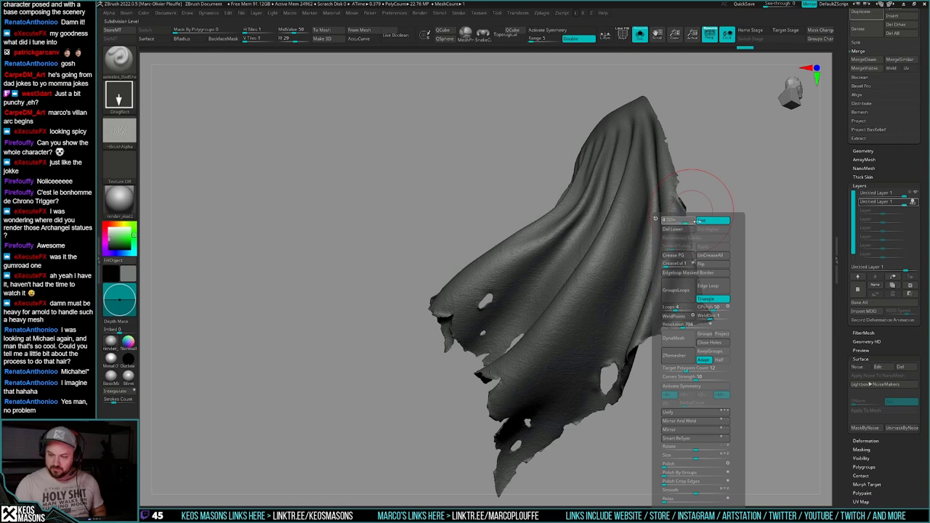
{"action": "right_click_drag", "start_coordinate": [574, 389], "coordinate": [617, 381]}
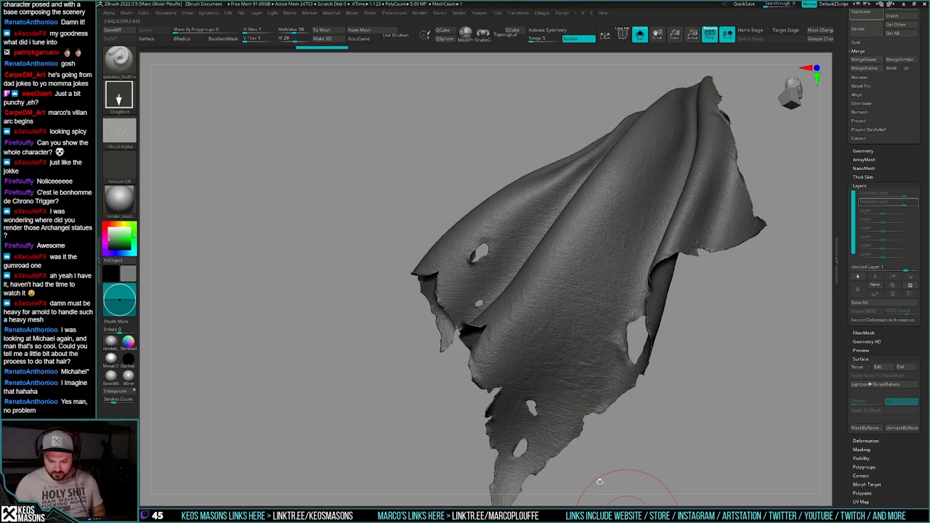
Step: Step back and forward through the undo history around the layer replacement, checking the cape's surface detail from several angles
{"action": "right_click_drag", "start_coordinate": [599, 478], "coordinate": [603, 425]}
{"action": "right_click_drag", "start_coordinate": [603, 425], "coordinate": [614, 416], "text": "ctrl"}
{"action": "key", "text": "ctrl+z"}
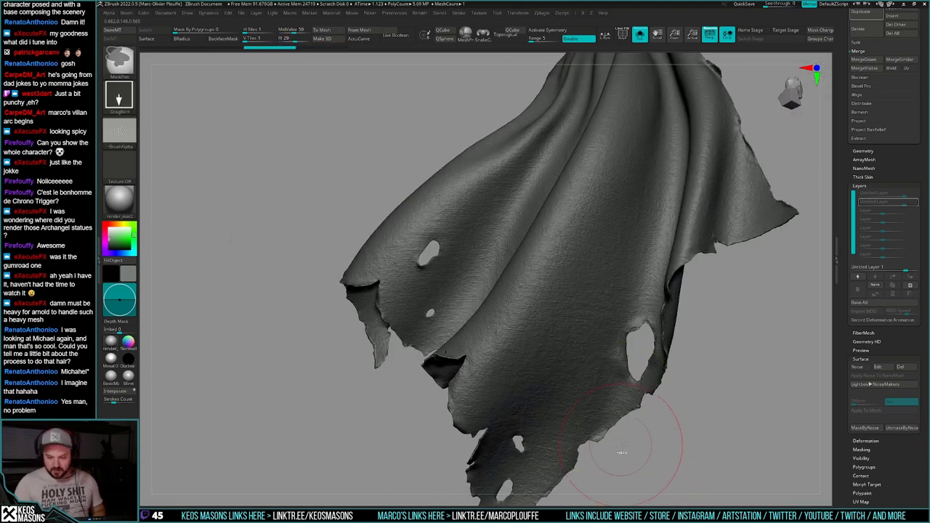
{"action": "key", "text": "ctrl"}
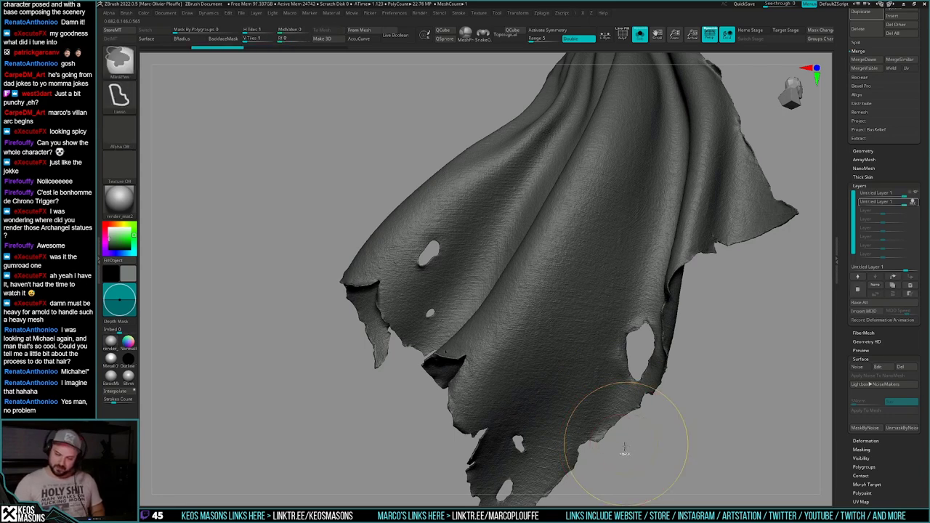
{"action": "key", "text": "ctrl+z"}
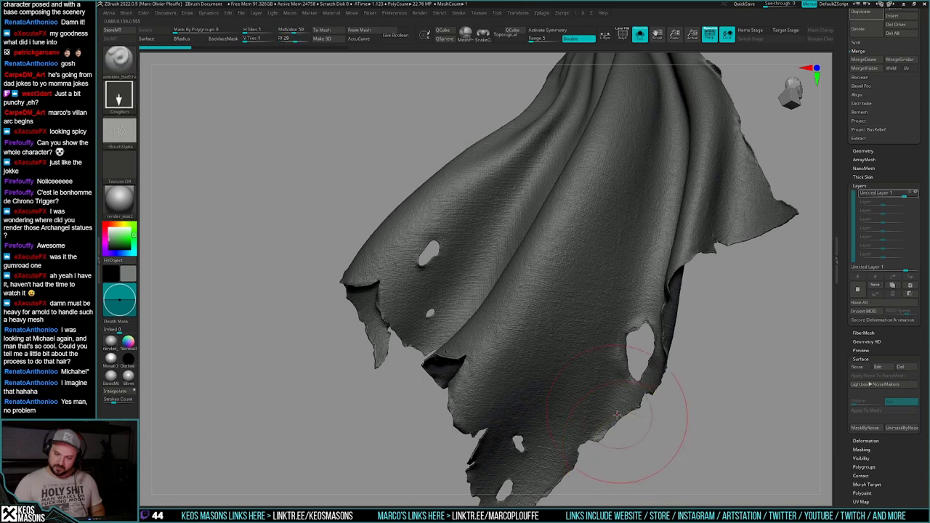
{"action": "key", "text": "ctrl"}
{"action": "mouse_move", "coordinate": [614, 425]}
{"action": "right_mouse_down"}
{"action": "mouse_move", "coordinate": [638, 433]}
{"action": "mouse_move", "coordinate": [617, 427]}
{"action": "mouse_move", "coordinate": [629, 405]}
{"action": "mouse_move", "coordinate": [623, 424]}
{"action": "mouse_move", "coordinate": [617, 414]}
{"action": "mouse_move", "coordinate": [620, 430]}
{"action": "right_mouse_up"}
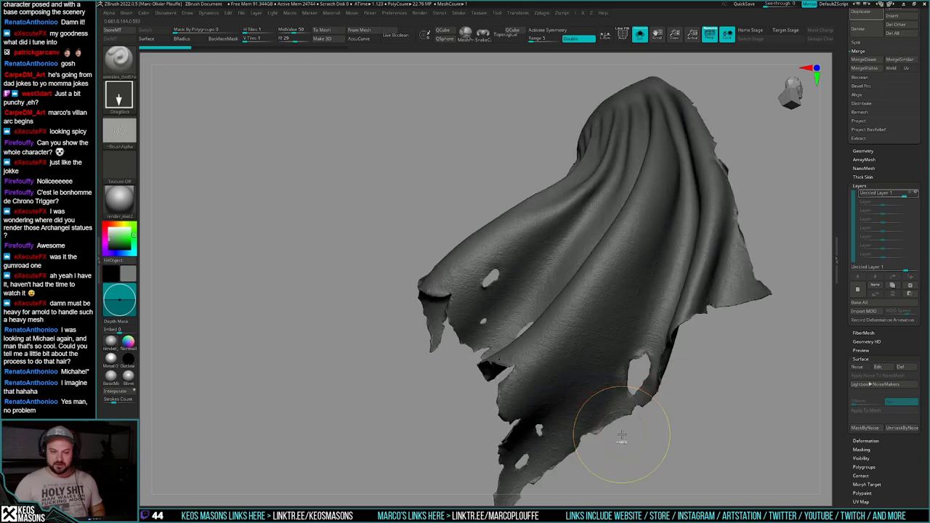
{"action": "key", "text": "ctrl+shift"}
{"action": "key", "text": "ctrl+shift+z"}
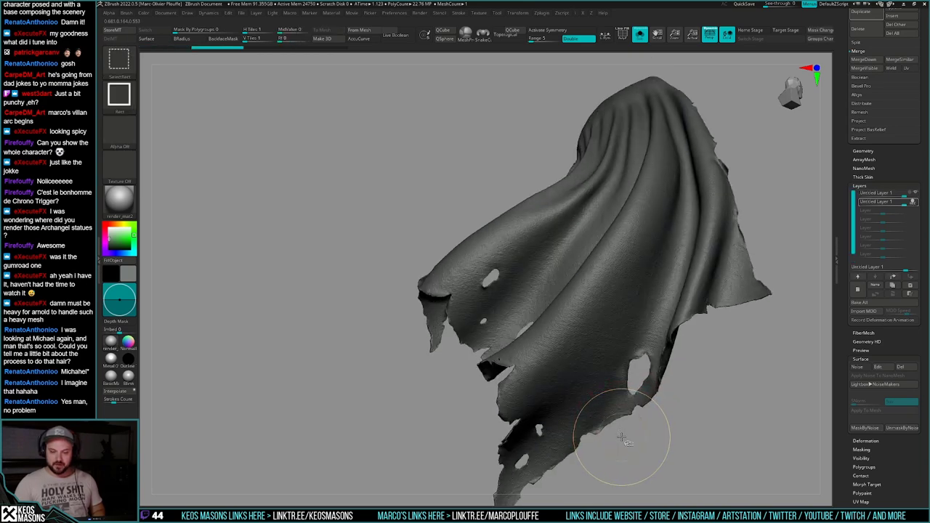
{"action": "left_click_drag", "start_coordinate": [623, 434], "coordinate": [619, 424]}
{"action": "key", "text": "ctrl"}
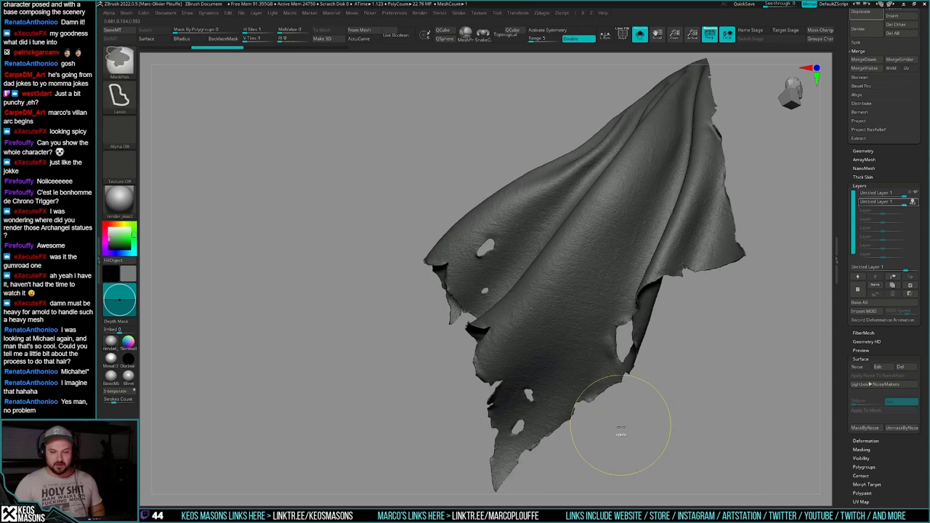
{"action": "key", "text": "ctrl+z"}
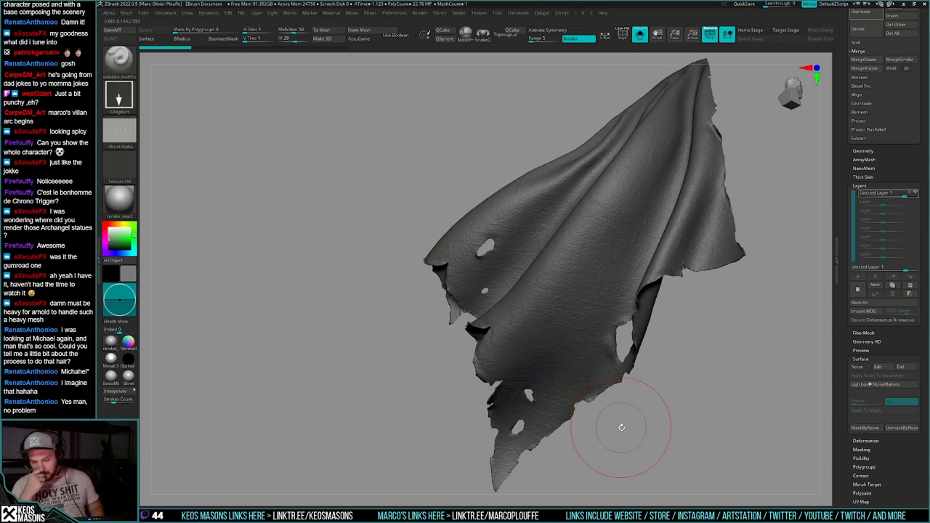
Step: Check the cape's layer stack and redo the layer creation and the change to subdivision level 4
{"action": "mouse_move", "coordinate": [703, 350]}
{"action": "left_mouse_down"}
{"action": "mouse_move", "coordinate": [705, 388]}
{"action": "mouse_move", "coordinate": [707, 358]}
{"action": "left_mouse_up"}
{"action": "mouse_move", "coordinate": [845, 287]}
{"action": "left_mouse_down"}
{"action": "mouse_move", "coordinate": [843, 406]}
{"action": "mouse_move", "coordinate": [844, 289]}
{"action": "left_mouse_up"}
{"action": "left_click_drag", "start_coordinate": [650, 362], "coordinate": [670, 373]}
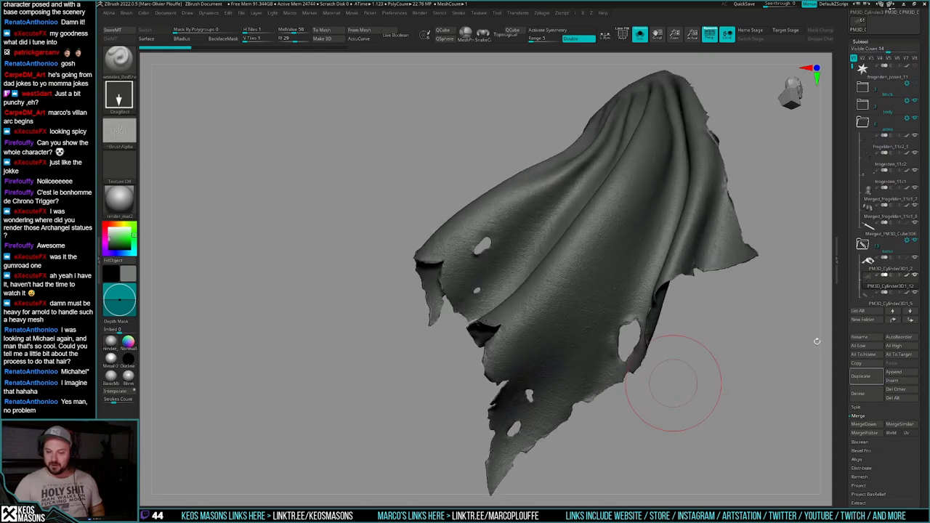
{"action": "scroll", "coordinate": [839, 345], "scroll_direction": "down", "scroll_amount": 10}
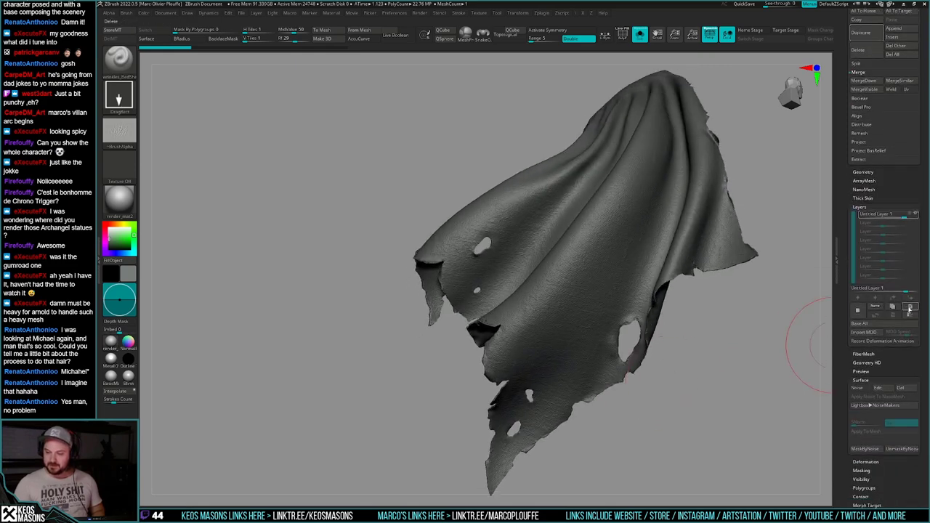
{"action": "key", "text": "ctrl+shift"}
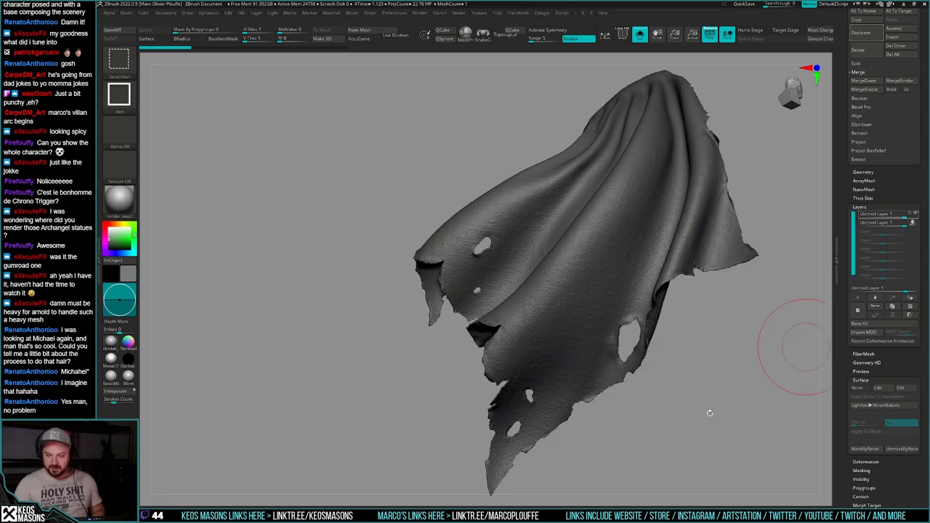
{"action": "key", "text": "ctrl+shift+z"}
{"action": "key", "text": "ctrl+shift+z"}
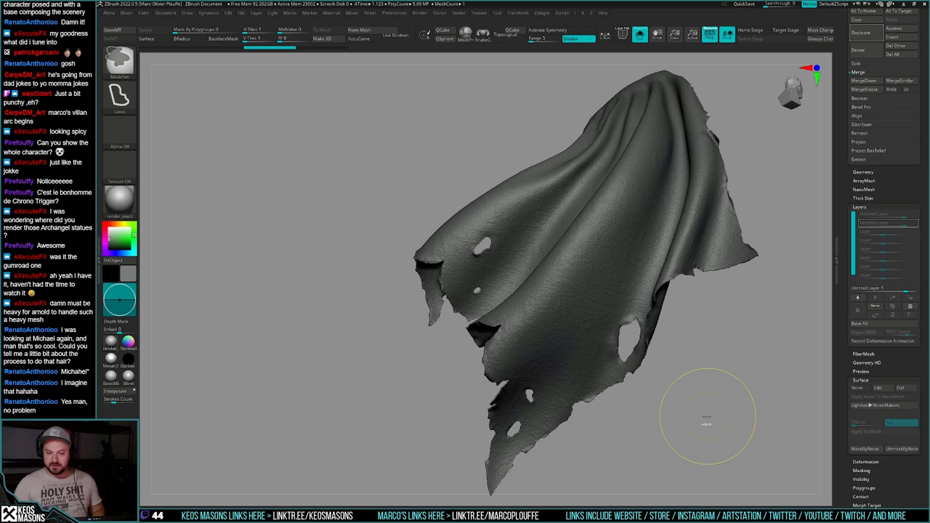
{"action": "key", "text": "ctrl+z"}
{"action": "key", "text": "space"}
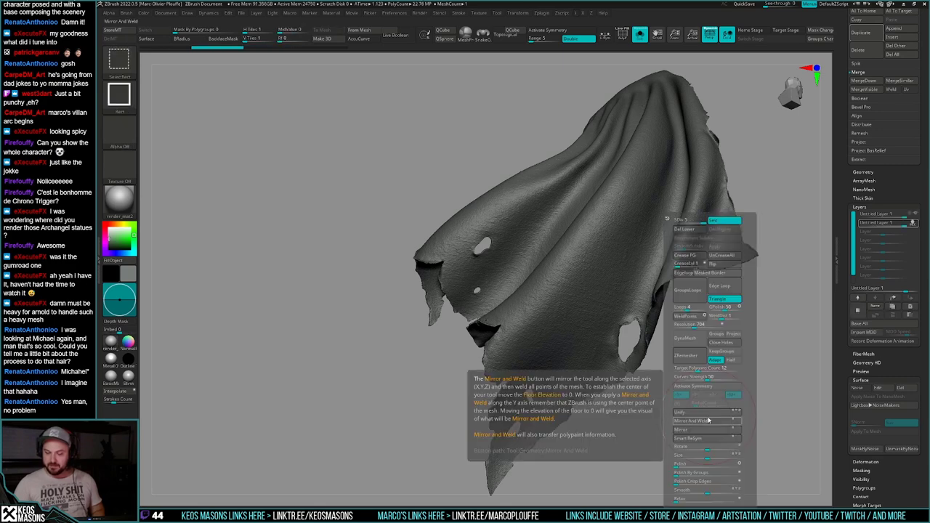
{"action": "key", "text": "ctrl+shift+z"}
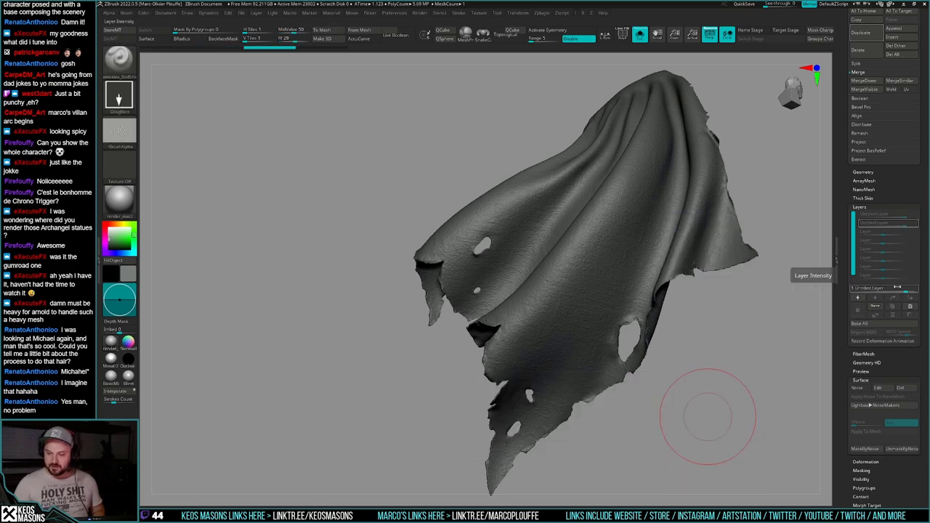
Step: Set the wrinkle brush's Z intensity to 8 and stamp wrinkles on the cape's lower torn hem
{"action": "key", "text": "space"}
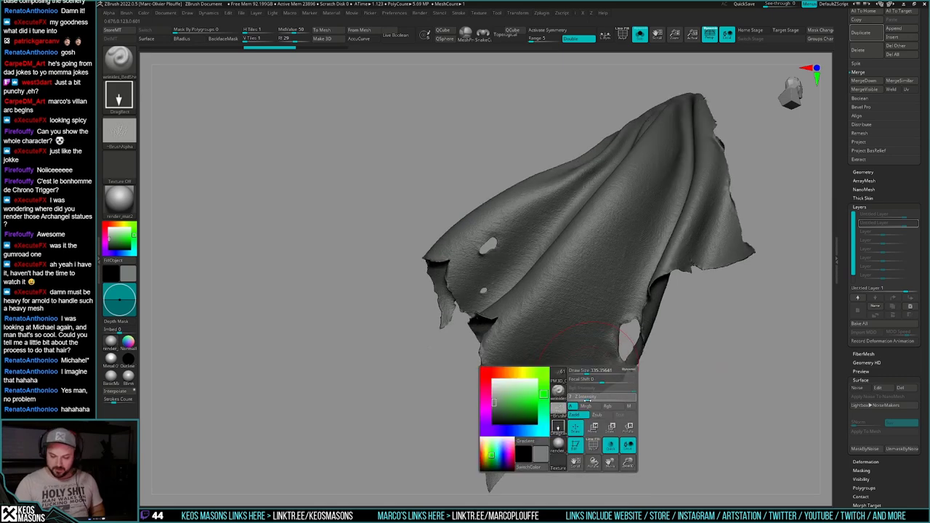
{"action": "right_click_drag", "start_coordinate": [588, 399], "coordinate": [634, 364], "text": "ctrl"}
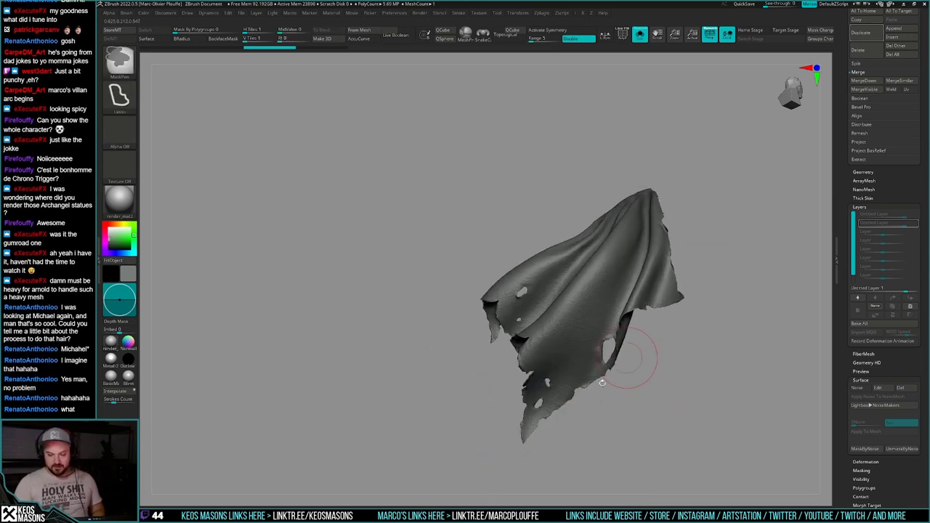
{"action": "key", "text": "ctrl+z"}
{"action": "key", "text": "ctrl+shift+z"}
{"action": "left_click_drag", "start_coordinate": [557, 395], "coordinate": [593, 432]}
{"action": "mouse_move", "coordinate": [593, 429]}
{"action": "right_mouse_down", "text": "alt"}
{"action": "mouse_move", "coordinate": [588, 311]}
{"action": "mouse_move", "coordinate": [566, 324]}
{"action": "right_mouse_up", "text": "alt"}
Step: Set the brush's Z intensity to 7 and stamp wrinkles across the lower folds beside the holes
{"action": "key", "text": "space"}
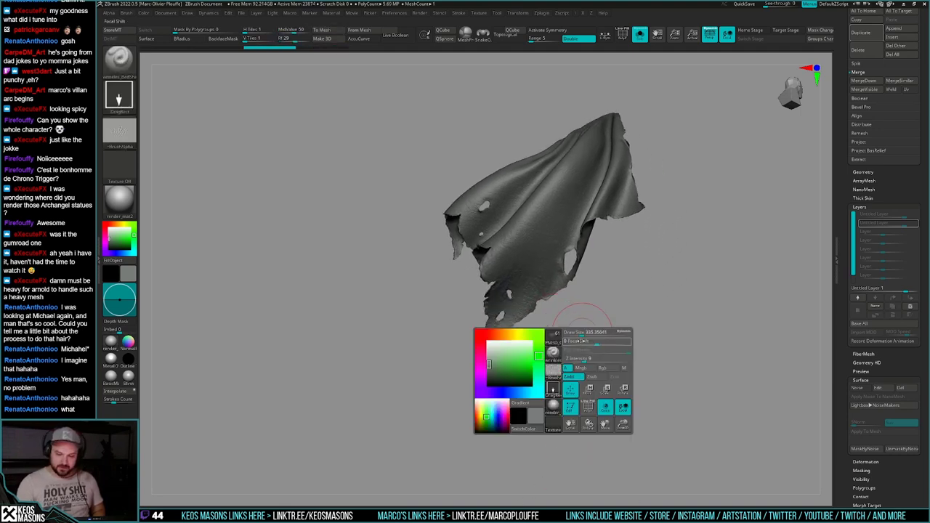
{"action": "key", "text": "Return"}
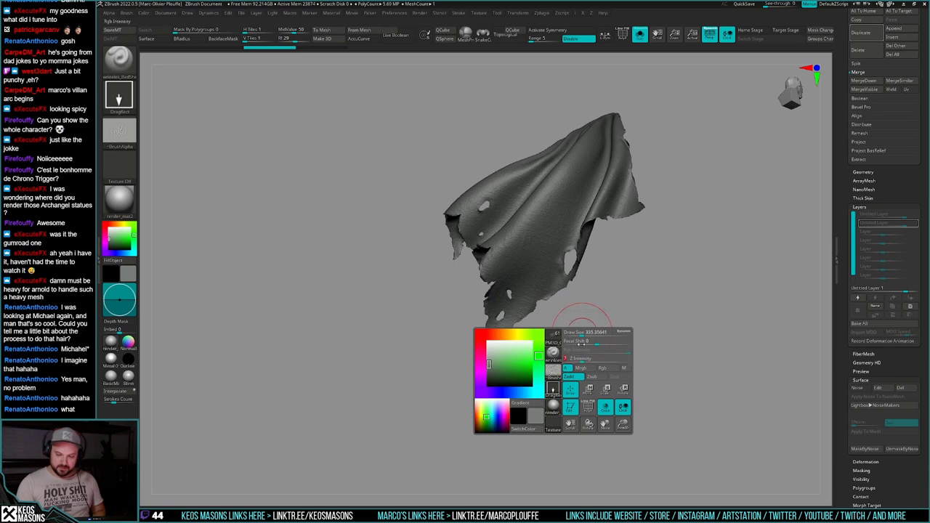
{"action": "left_click_drag", "start_coordinate": [510, 309], "coordinate": [537, 331]}
{"action": "mouse_move", "coordinate": [568, 318]}
{"action": "right_mouse_down", "text": "alt"}
{"action": "mouse_move", "coordinate": [562, 397]}
{"action": "mouse_move", "coordinate": [582, 356]}
{"action": "mouse_move", "coordinate": [563, 340]}
{"action": "right_mouse_up", "text": "alt"}
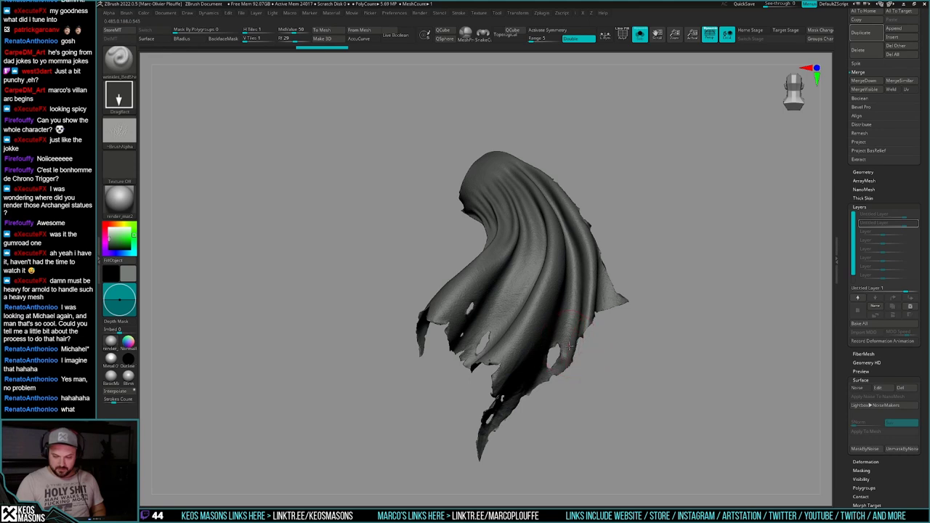
{"action": "left_click_drag", "start_coordinate": [596, 475], "coordinate": [596, 473]}
{"action": "right_click_drag", "start_coordinate": [596, 427], "coordinate": [586, 404]}
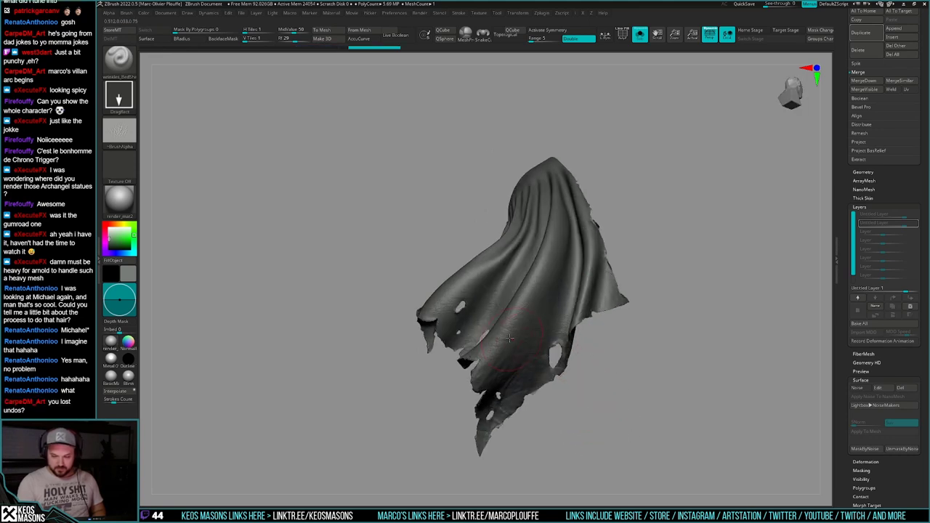
{"action": "mouse_move", "coordinate": [499, 340]}
{"action": "left_mouse_down"}
{"action": "mouse_move", "coordinate": [483, 447]}
{"action": "mouse_move", "coordinate": [501, 407]}
{"action": "mouse_move", "coordinate": [550, 365]}
{"action": "mouse_move", "coordinate": [564, 394]}
{"action": "left_mouse_up"}
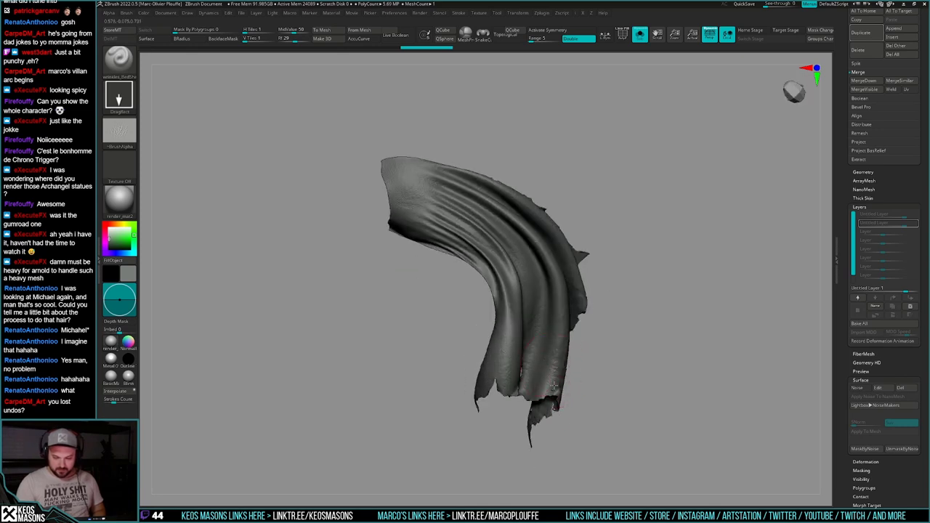
Step: Stamp more wrinkles on the lower cape, covering the hem and the outer corner from behind
{"action": "left_click_drag", "start_coordinate": [559, 439], "coordinate": [501, 436]}
{"action": "mouse_move", "coordinate": [492, 382]}
{"action": "left_mouse_down"}
{"action": "mouse_move", "coordinate": [538, 427]}
{"action": "mouse_move", "coordinate": [532, 460]}
{"action": "mouse_move", "coordinate": [574, 394]}
{"action": "mouse_move", "coordinate": [549, 479]}
{"action": "mouse_move", "coordinate": [537, 441]}
{"action": "mouse_move", "coordinate": [529, 446]}
{"action": "left_mouse_up"}
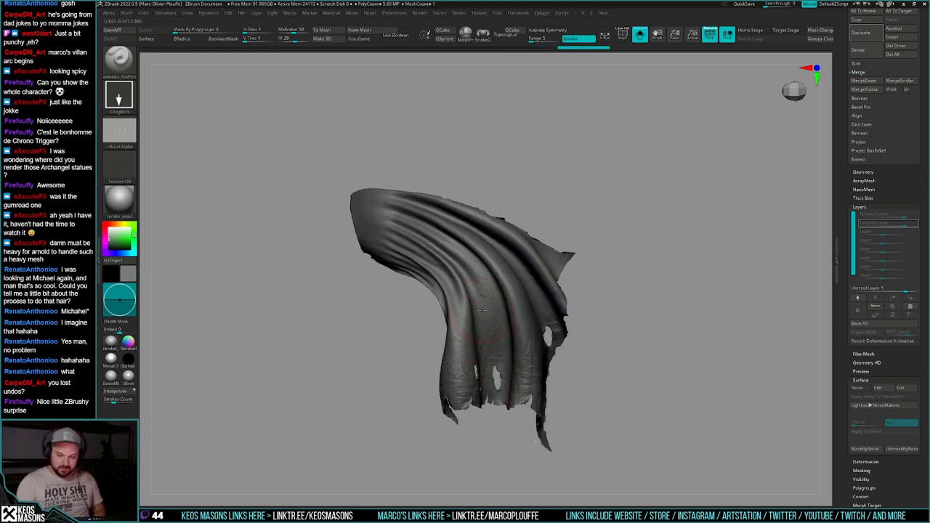
{"action": "left_click_drag", "start_coordinate": [436, 331], "coordinate": [580, 302]}
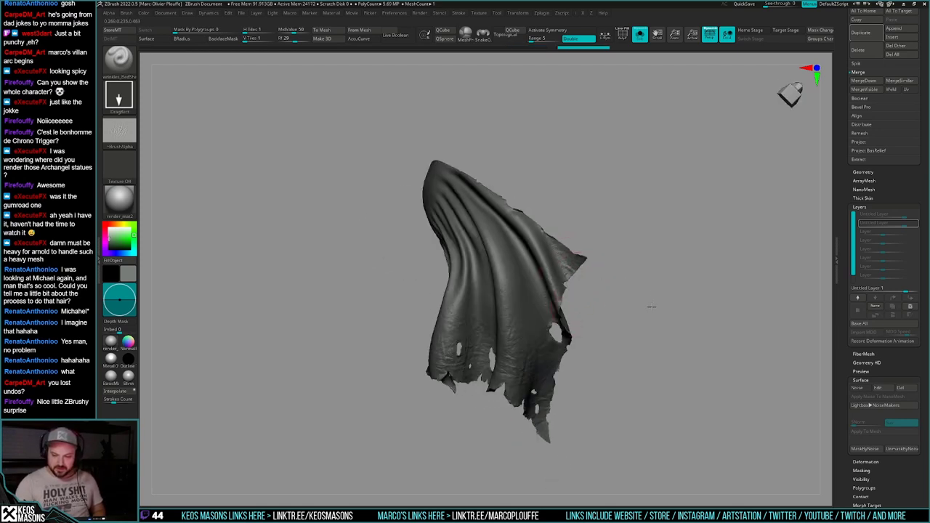
{"action": "left_click_drag", "start_coordinate": [651, 307], "coordinate": [664, 257]}
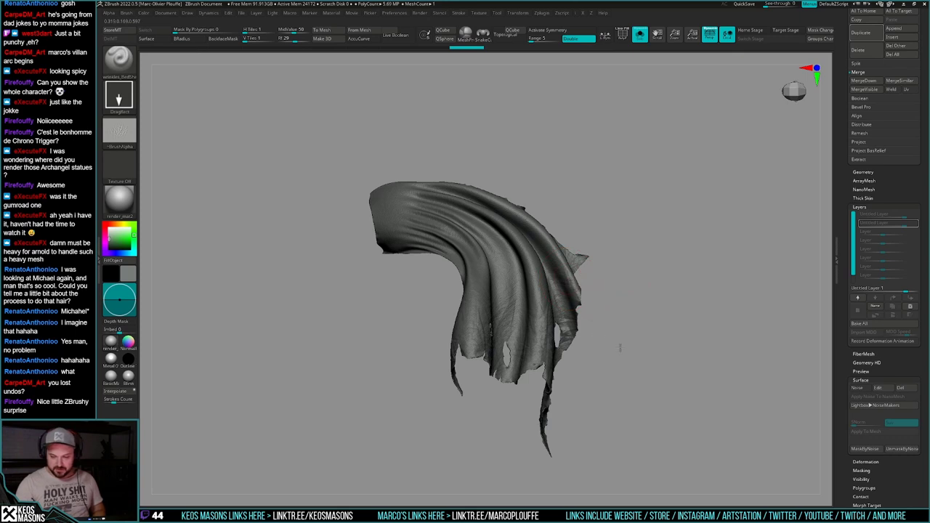
{"action": "mouse_move", "coordinate": [620, 348]}
{"action": "left_mouse_down"}
{"action": "mouse_move", "coordinate": [605, 299]}
{"action": "mouse_move", "coordinate": [650, 342]}
{"action": "mouse_move", "coordinate": [628, 404]}
{"action": "left_mouse_up"}
Step: Check the brush settings and stamp wrinkles up the long folds in the cape's mid-section
{"action": "key", "text": "space"}
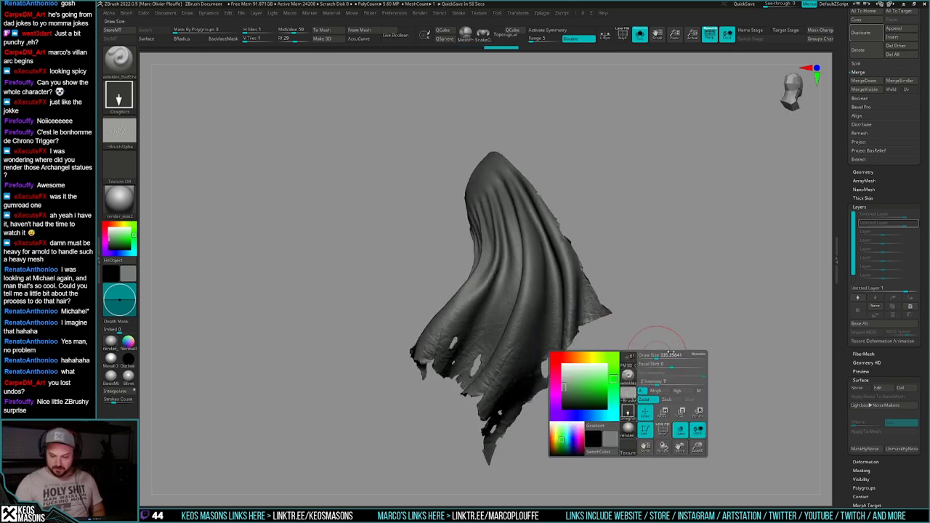
{"action": "key", "text": "Return"}
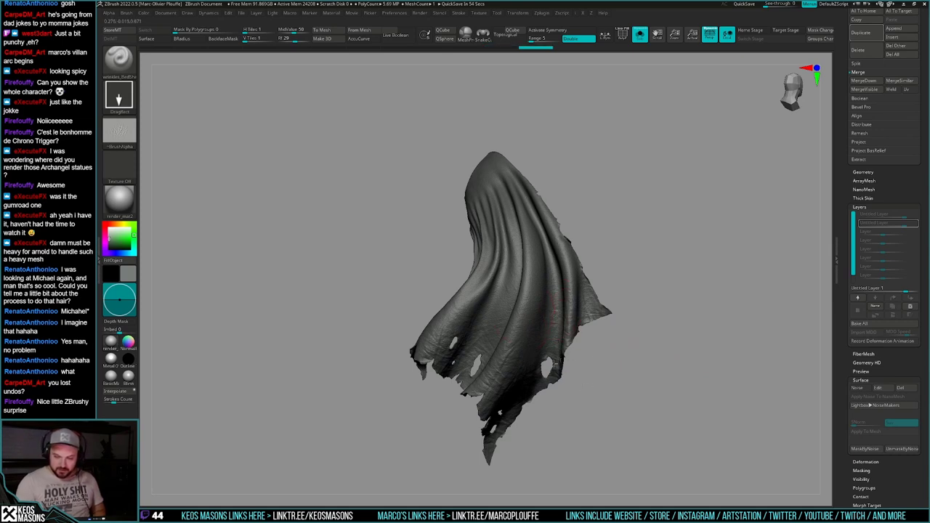
{"action": "mouse_move", "coordinate": [559, 396]}
{"action": "left_mouse_down"}
{"action": "mouse_move", "coordinate": [573, 356]}
{"action": "mouse_move", "coordinate": [575, 369]}
{"action": "mouse_move", "coordinate": [561, 295]}
{"action": "mouse_move", "coordinate": [584, 247]}
{"action": "left_mouse_up"}
{"action": "left_click_drag", "start_coordinate": [656, 215], "coordinate": [615, 286]}
{"action": "left_click_drag", "start_coordinate": [519, 325], "coordinate": [555, 325]}
{"action": "right_click_drag", "start_coordinate": [554, 324], "coordinate": [628, 290]}
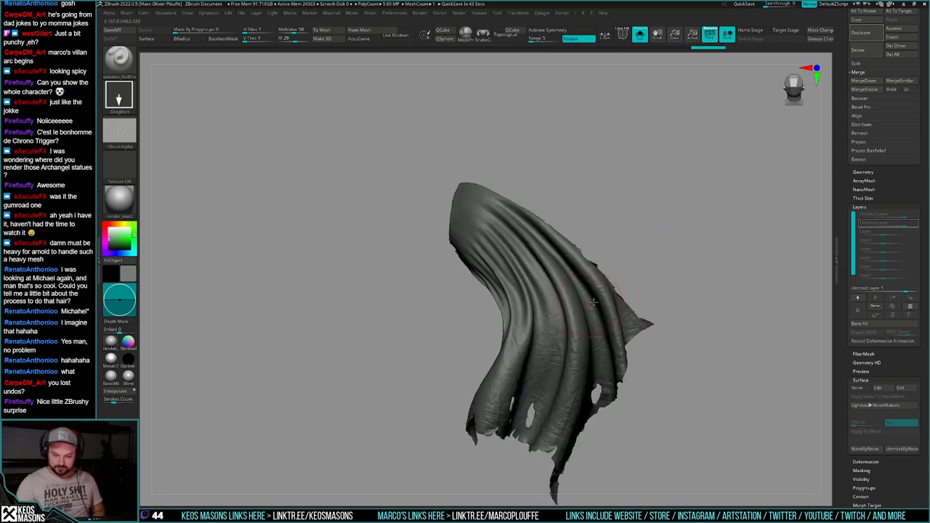
Step: Lower the brush's Z intensity and stamp fainter wrinkles across the cape's middle and upper folds
{"action": "key", "text": "space"}
{"action": "left_click_drag", "start_coordinate": [627, 316], "coordinate": [622, 317]}
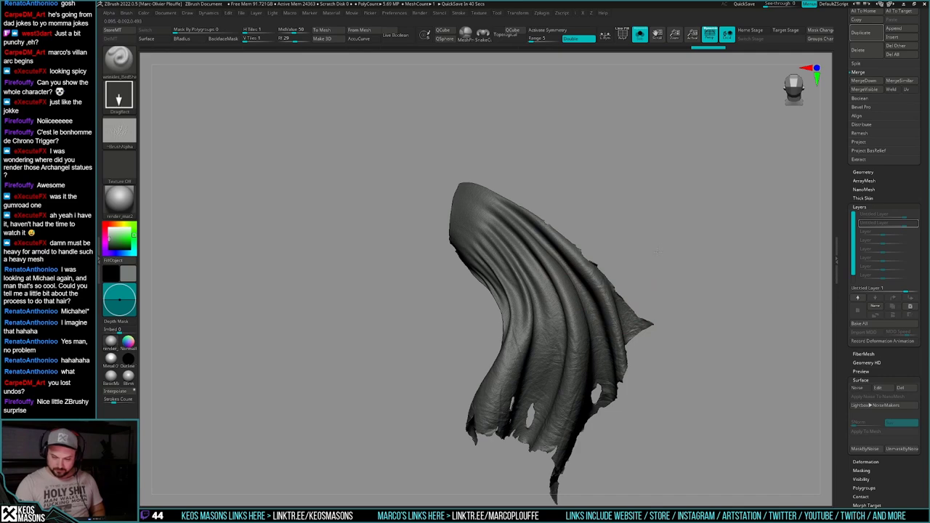
{"action": "key", "text": "ctrl"}
{"action": "key", "text": "space"}
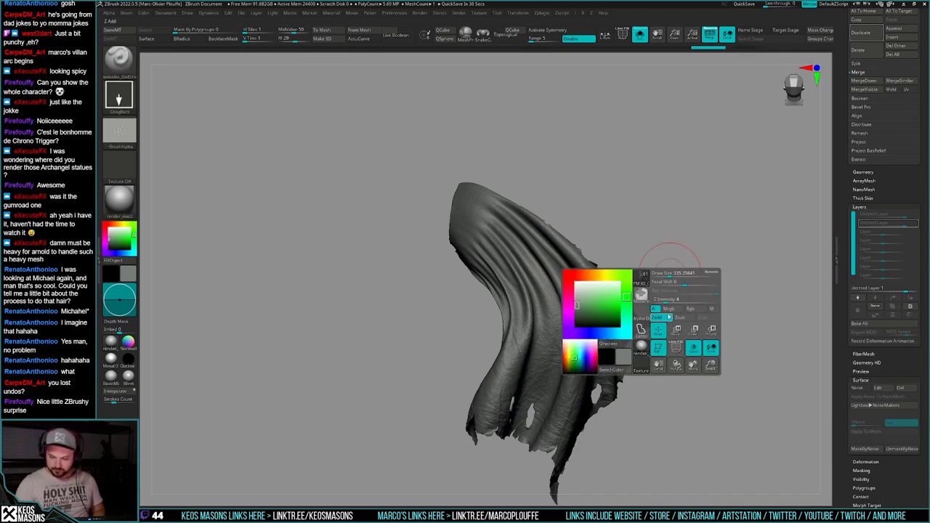
{"action": "left_click_drag", "start_coordinate": [670, 301], "coordinate": [667, 301]}
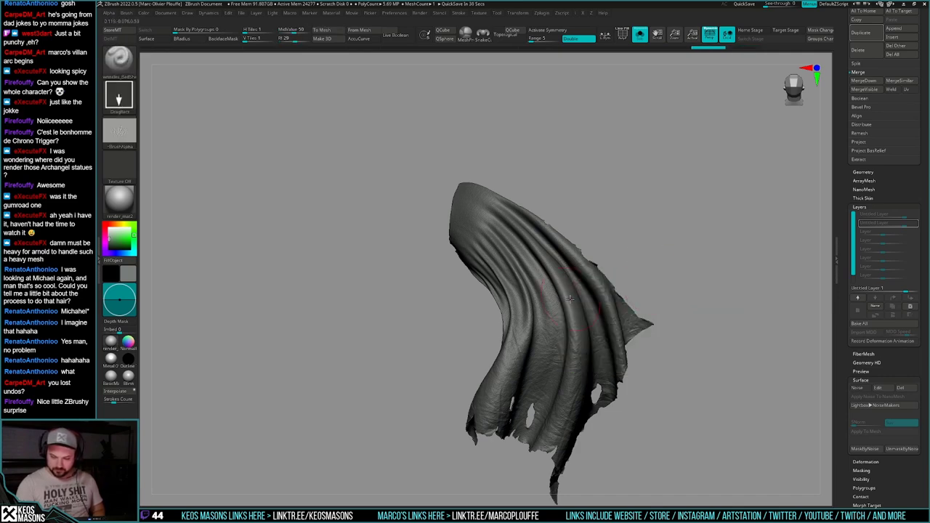
{"action": "left_click_drag", "start_coordinate": [545, 284], "coordinate": [541, 284]}
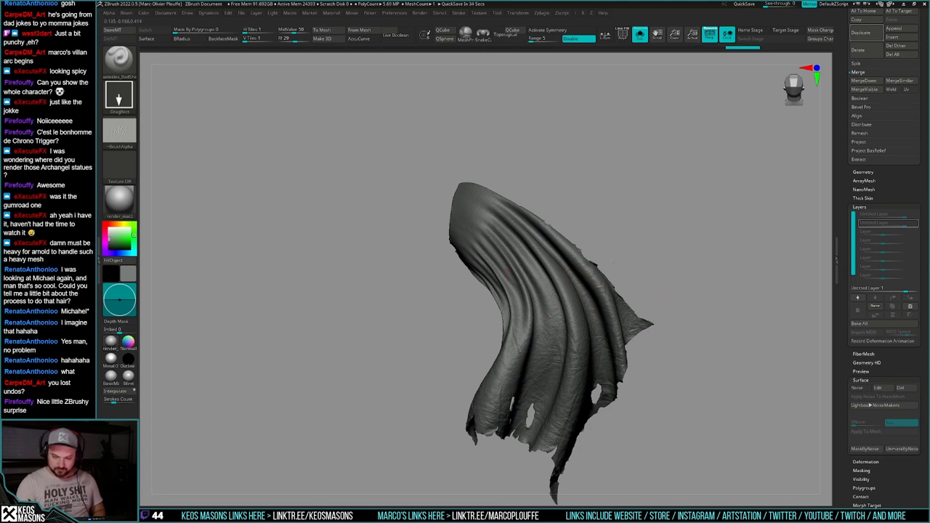
{"action": "left_click_drag", "start_coordinate": [613, 263], "coordinate": [610, 254]}
{"action": "left_click_drag", "start_coordinate": [488, 356], "coordinate": [476, 364]}
{"action": "left_click_drag", "start_coordinate": [551, 292], "coordinate": [560, 308]}
Step: Snap to the front view and turn off solo display to show the whole frog knight with the cape
{"action": "mouse_move", "coordinate": [476, 356]}
{"action": "left_mouse_down"}
{"action": "mouse_move", "coordinate": [492, 363]}
{"action": "mouse_move", "coordinate": [483, 355]}
{"action": "mouse_move", "coordinate": [523, 341]}
{"action": "left_mouse_up"}
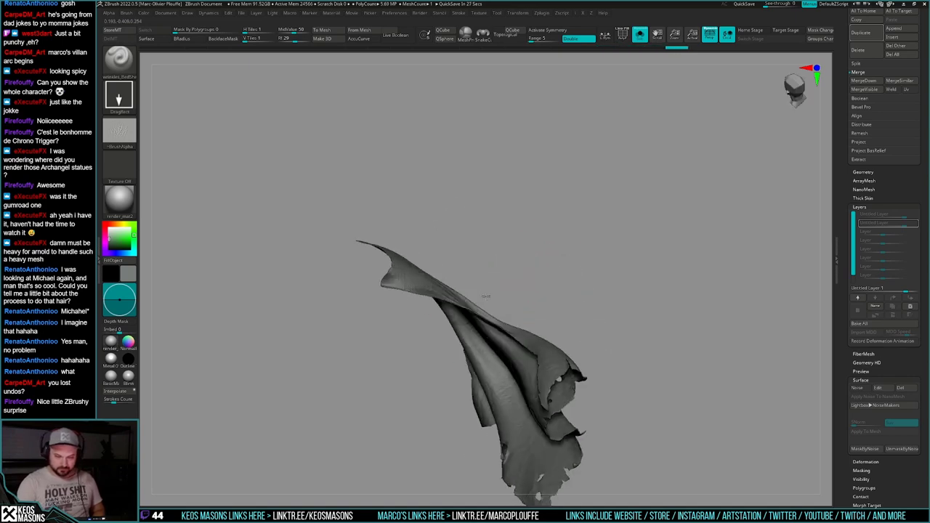
{"action": "mouse_move", "coordinate": [609, 333]}
{"action": "left_mouse_down", "text": "shift"}
{"action": "mouse_move", "coordinate": [665, 363]}
{"action": "mouse_move", "coordinate": [678, 356]}
{"action": "mouse_move", "coordinate": [665, 382]}
{"action": "left_mouse_up", "text": "shift"}
{"action": "key", "text": "alt+s"}
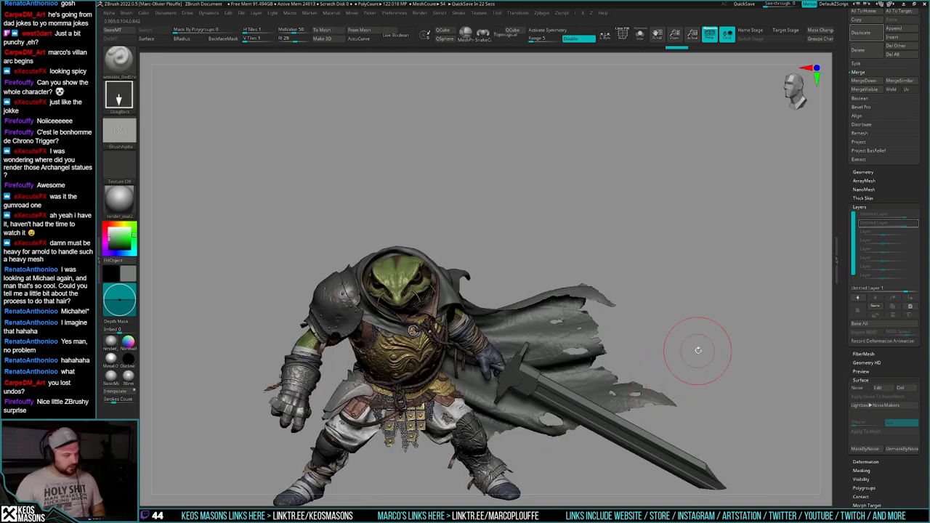
Step: Examine the cape on the full frog knight from the side and from behind
{"action": "right_click_drag", "start_coordinate": [669, 341], "coordinate": [642, 362]}
{"action": "mouse_move", "coordinate": [642, 361]}
{"action": "left_mouse_down"}
{"action": "mouse_move", "coordinate": [697, 343]}
{"action": "mouse_move", "coordinate": [675, 358]}
{"action": "left_mouse_up"}
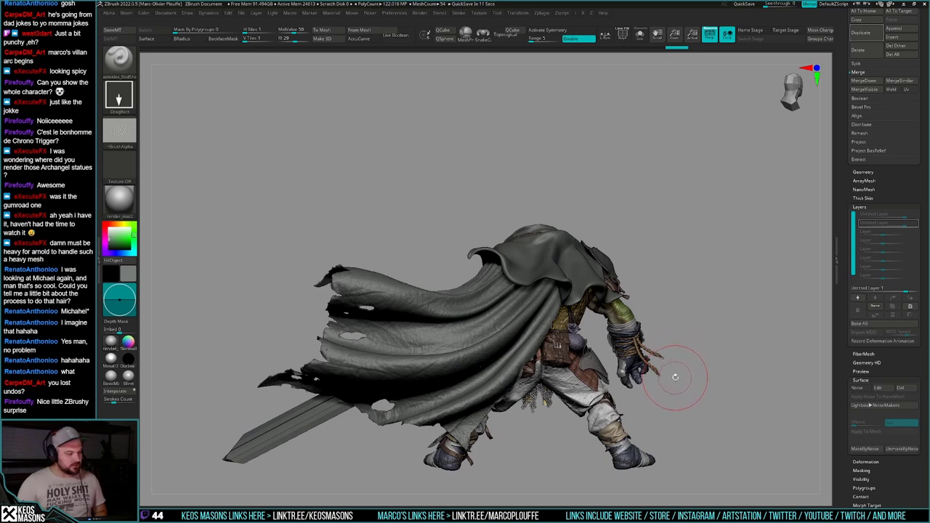
{"action": "left_click_drag", "start_coordinate": [680, 356], "coordinate": [662, 367]}
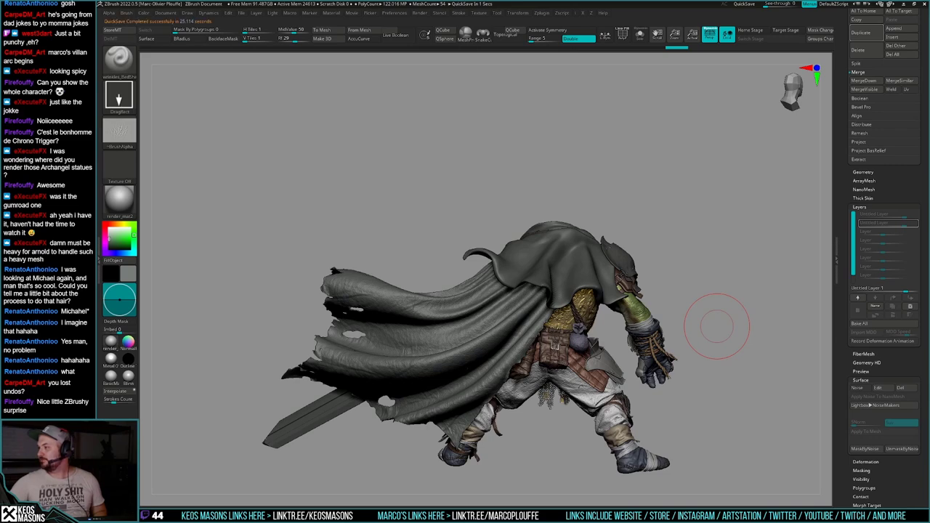
{"action": "left_click_drag", "start_coordinate": [717, 327], "coordinate": [710, 335]}
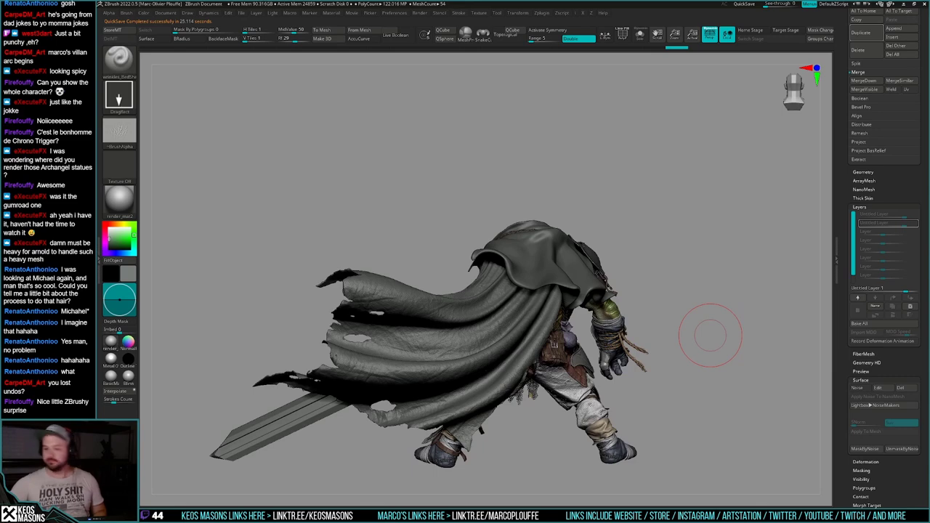
{"action": "mouse_move", "coordinate": [711, 346]}
{"action": "left_mouse_down"}
{"action": "mouse_move", "coordinate": [703, 328]}
{"action": "mouse_move", "coordinate": [760, 303]}
{"action": "mouse_move", "coordinate": [773, 326]}
{"action": "mouse_move", "coordinate": [822, 330]}
{"action": "mouse_move", "coordinate": [636, 320]}
{"action": "mouse_move", "coordinate": [757, 344]}
{"action": "mouse_move", "coordinate": [731, 338]}
{"action": "left_mouse_up"}
Step: Isolate the cape, raise it to a higher subdivision level, and add a new sculpting layer
{"action": "key", "text": "alt+s"}
{"action": "key", "text": "g"}
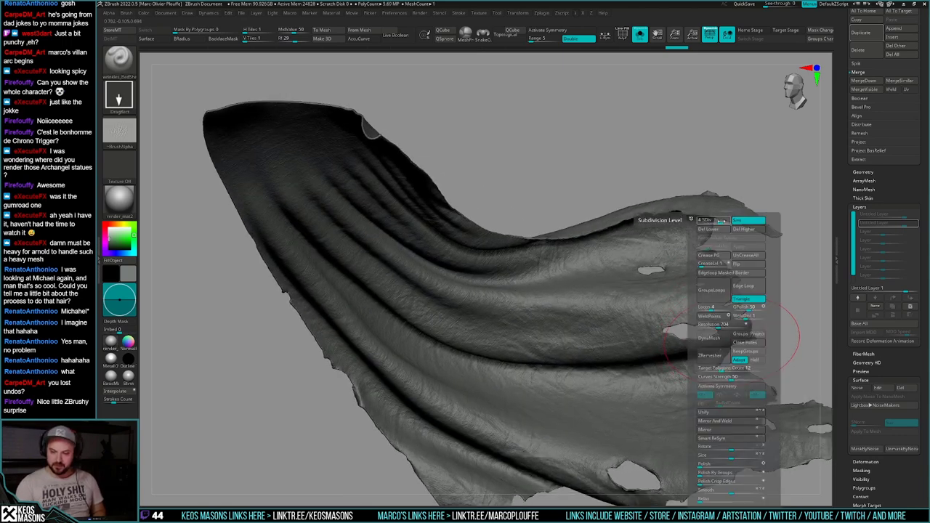
{"action": "left_click_drag", "start_coordinate": [721, 220], "coordinate": [736, 223]}
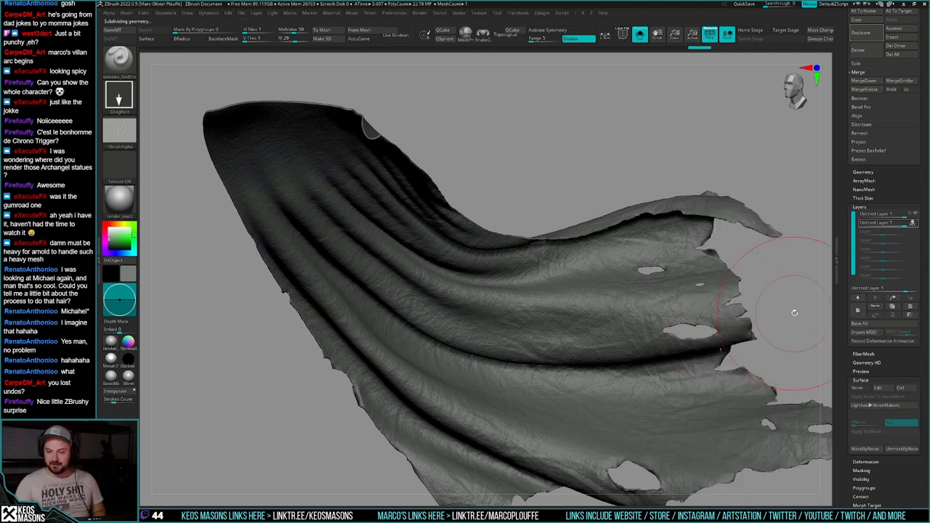
{"action": "left_click_drag", "start_coordinate": [792, 313], "coordinate": [718, 295], "text": "alt"}
{"action": "right_click_drag", "start_coordinate": [718, 295], "coordinate": [773, 285], "text": "ctrl"}
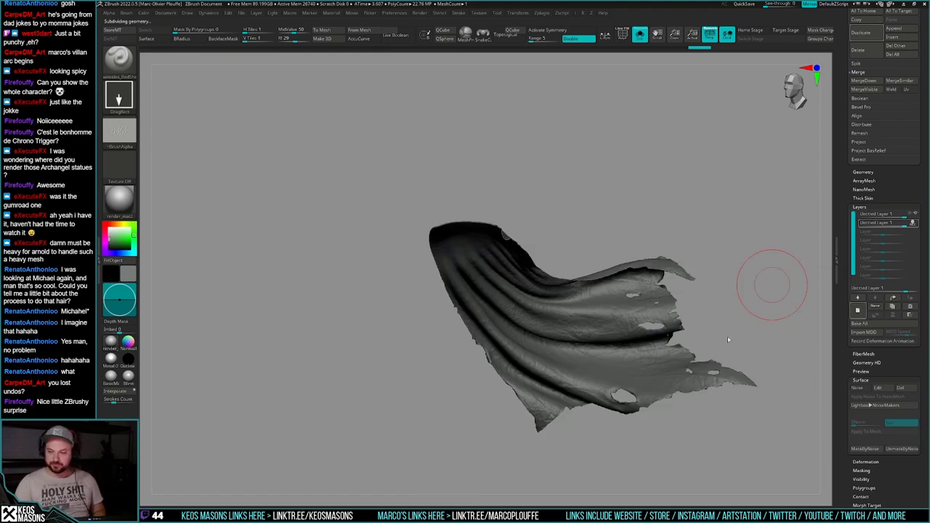
{"action": "mouse_move", "coordinate": [731, 343]}
{"action": "right_mouse_down", "text": "alt"}
{"action": "mouse_move", "coordinate": [640, 331]}
{"action": "mouse_move", "coordinate": [685, 345]}
{"action": "right_mouse_up", "text": "alt"}
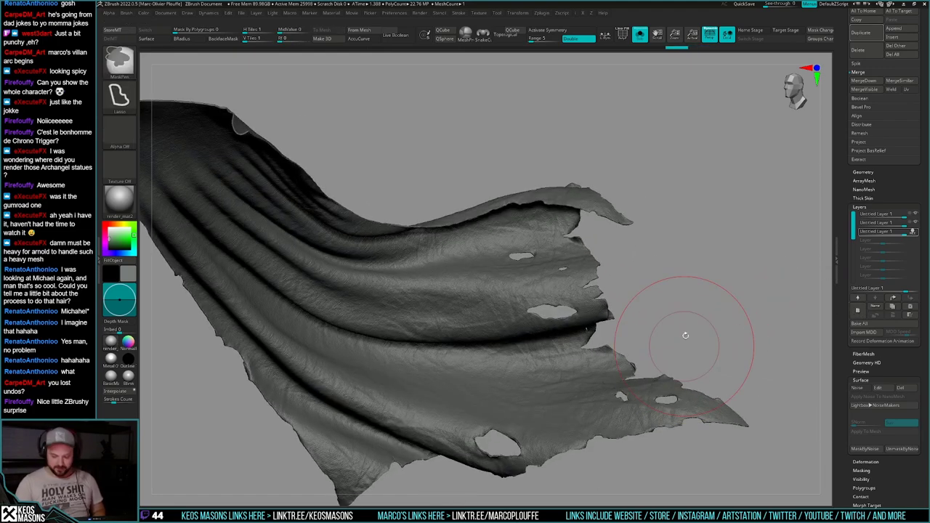
Step: Load the cloth noise brush preset from the samus tools folder linked in the frogelden project's tools folder
{"action": "key", "text": "b"}
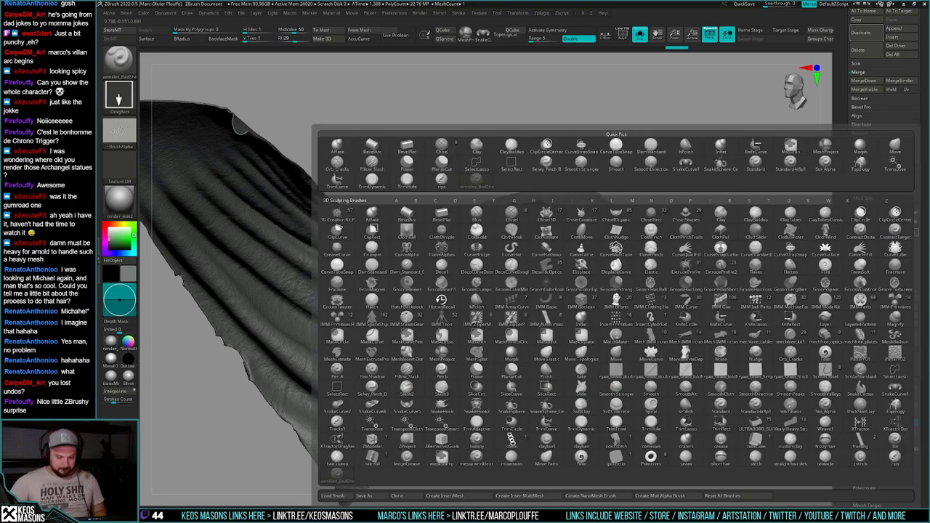
{"action": "left_click", "coordinate": [332, 496]}
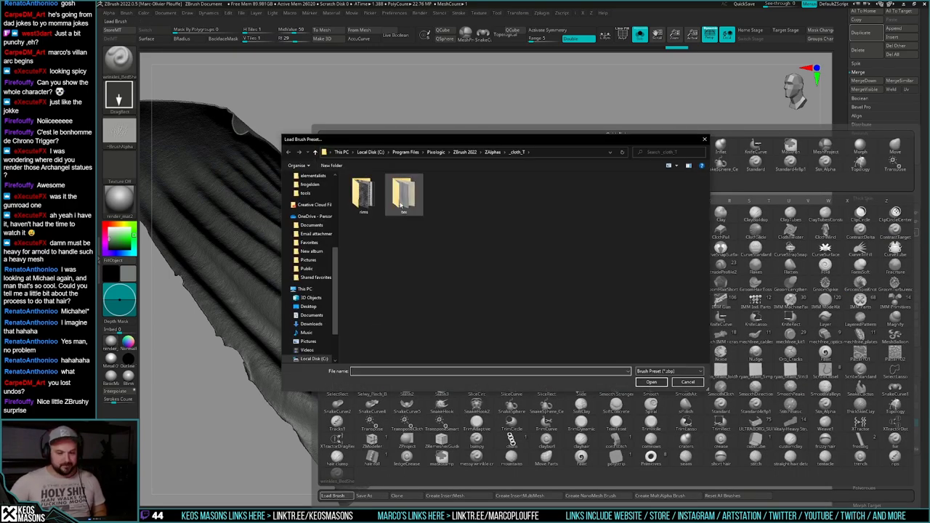
{"action": "scroll", "coordinate": [312, 207], "scroll_direction": "up", "scroll_amount": 1}
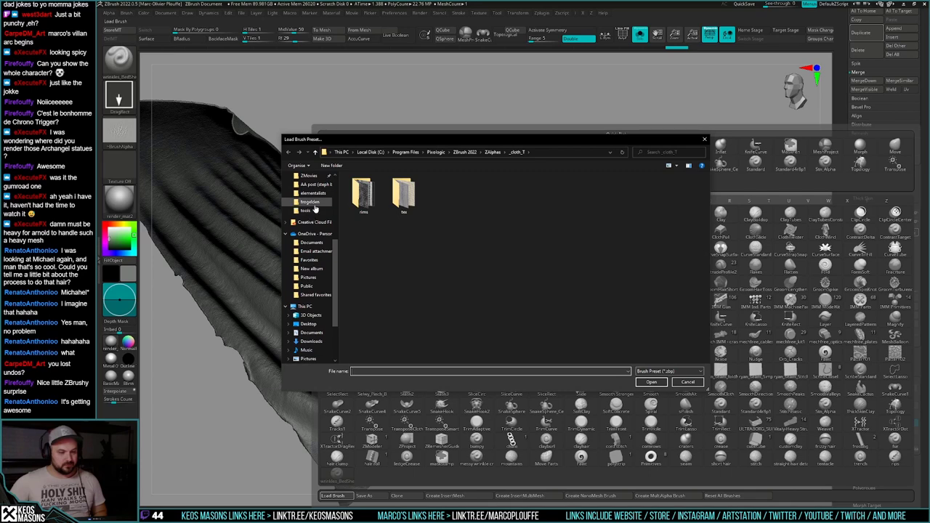
{"action": "left_click", "coordinate": [313, 202]}
{"action": "double_click", "coordinate": [363, 195]}
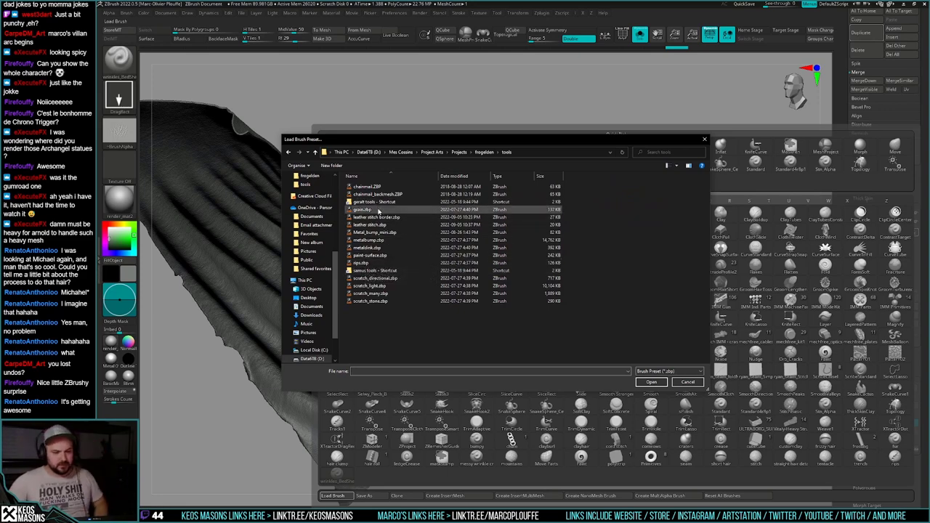
{"action": "double_click", "coordinate": [370, 270]}
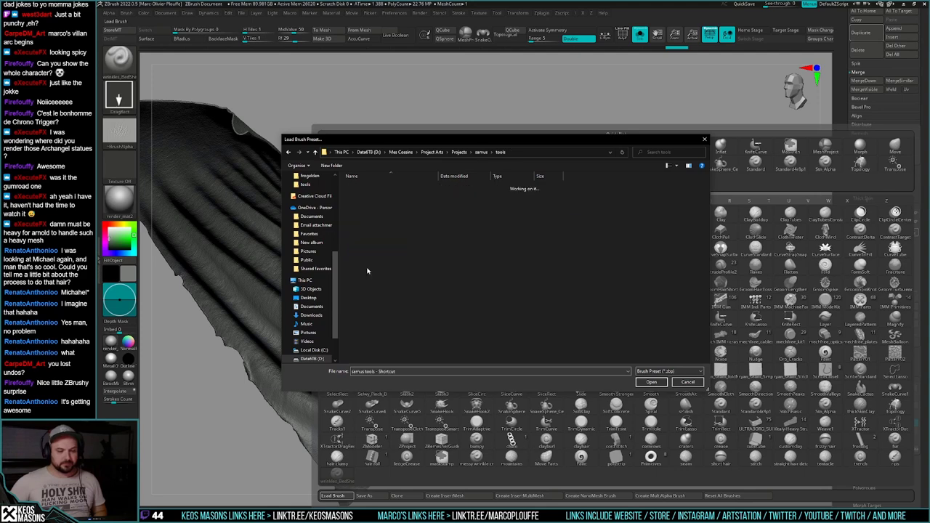
{"action": "double_click", "coordinate": [375, 203]}
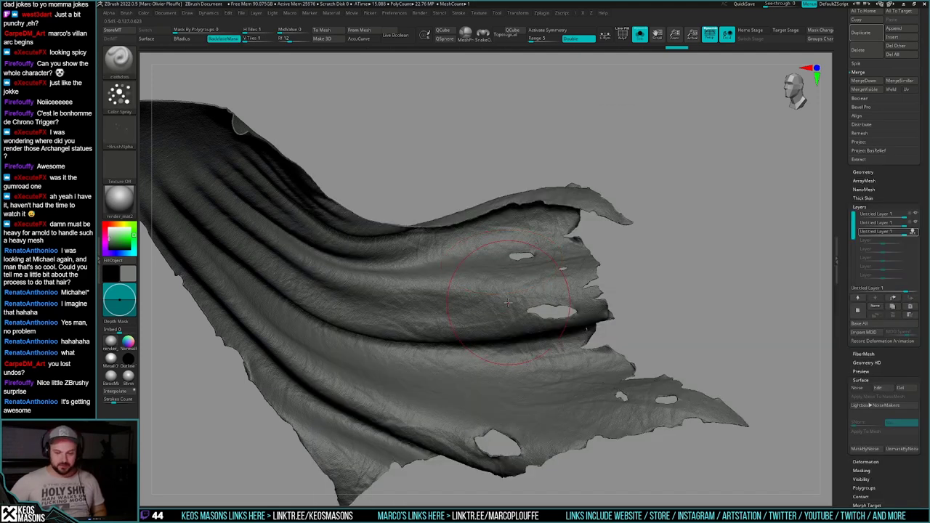
{"action": "key", "text": "b"}
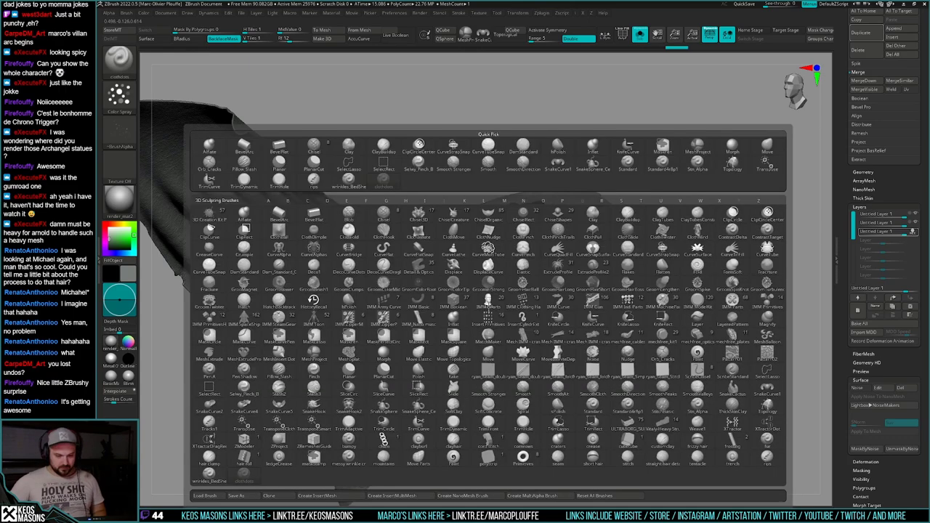
{"action": "mouse_move", "coordinate": [548, 122]}
{"action": "left_mouse_down"}
{"action": "mouse_move", "coordinate": [581, 204]}
{"action": "mouse_move", "coordinate": [691, 379]}
{"action": "left_mouse_up"}
Step: Reduce the brush's draw size to about 149.6 and its Z intensity to 13, and try it on the cape's torn end
{"action": "right_click_drag", "start_coordinate": [681, 409], "coordinate": [492, 363], "text": "ctrl"}
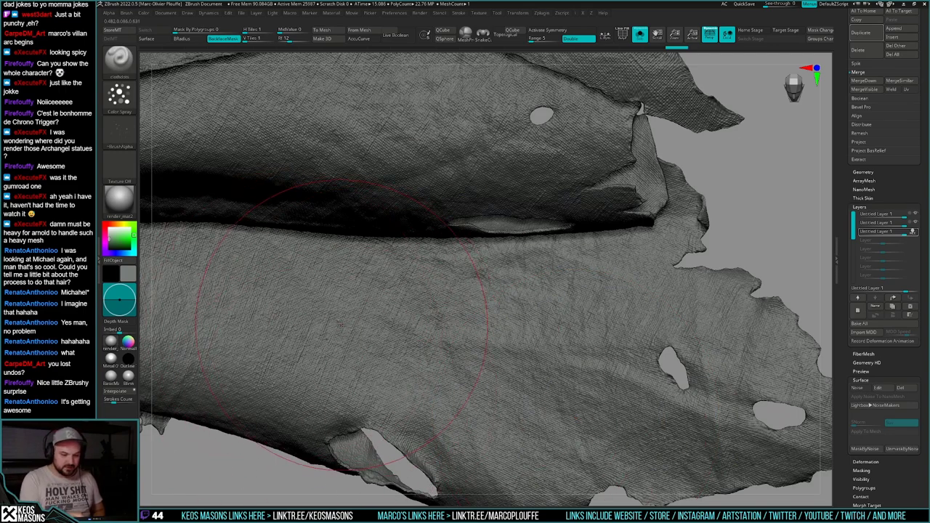
{"action": "mouse_move", "coordinate": [590, 413]}
{"action": "right_mouse_down", "text": "ctrl"}
{"action": "mouse_move", "coordinate": [652, 388]}
{"action": "mouse_move", "coordinate": [625, 429]}
{"action": "mouse_move", "coordinate": [646, 401]}
{"action": "right_mouse_up", "text": "ctrl"}
{"action": "key", "text": "space"}
{"action": "left_click_drag", "start_coordinate": [677, 355], "coordinate": [672, 353]}
{"action": "right_click_drag", "start_coordinate": [671, 354], "coordinate": [728, 372]}
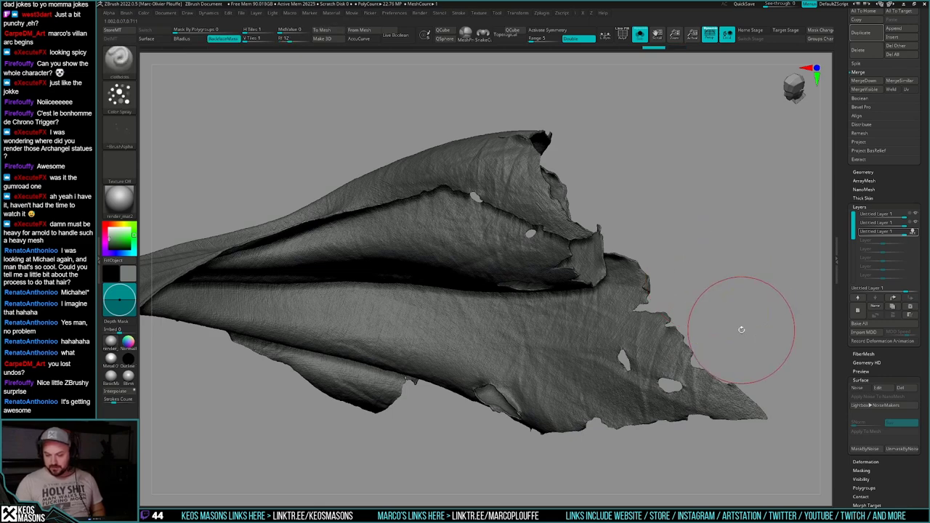
{"action": "key", "text": "space"}
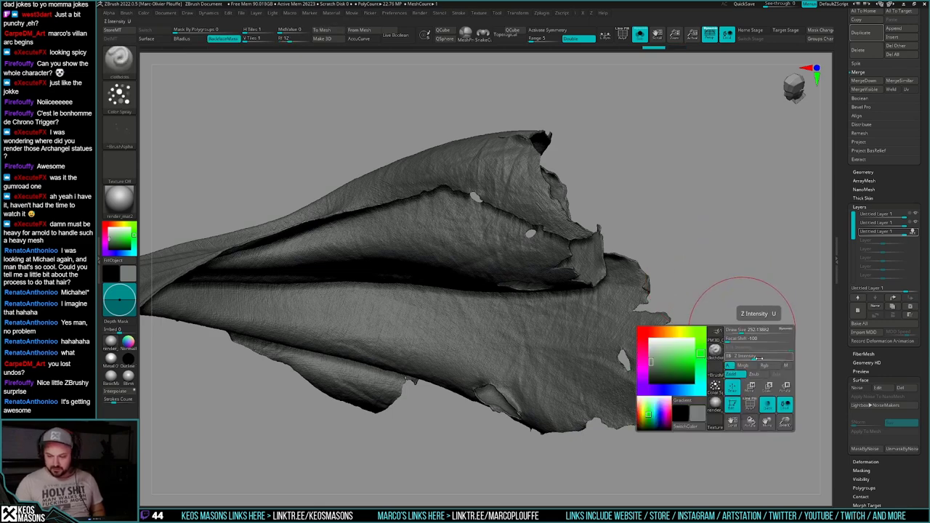
{"action": "left_click_drag", "start_coordinate": [742, 330], "coordinate": [739, 332]}
{"action": "key", "text": "space"}
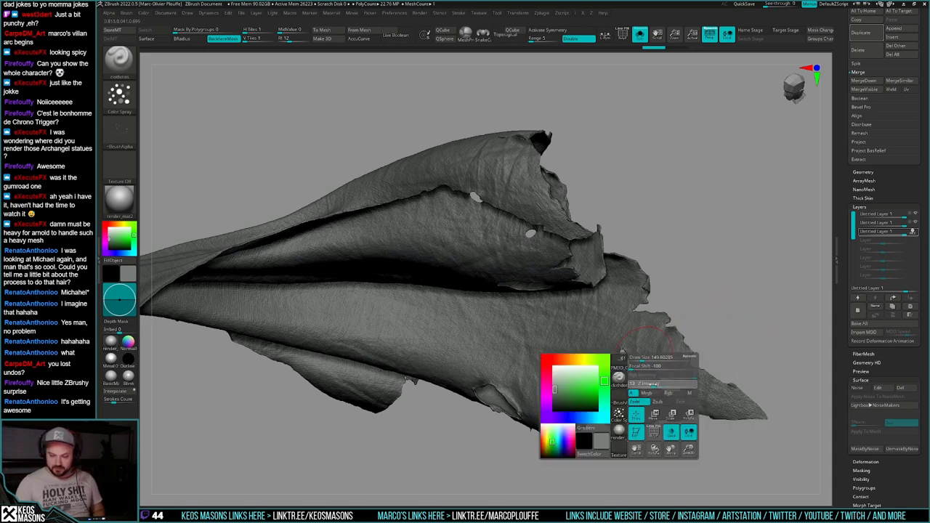
{"action": "key", "text": "ctrl"}
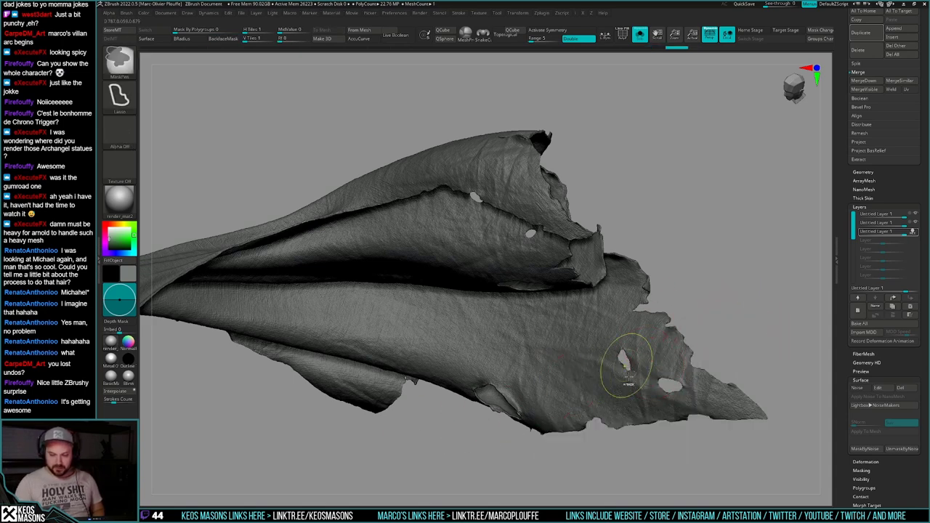
{"action": "key", "text": "ctrl+z"}
Step: Readjust the brush's Z intensity and try spraying noise across the lower cape
{"action": "key", "text": "space"}
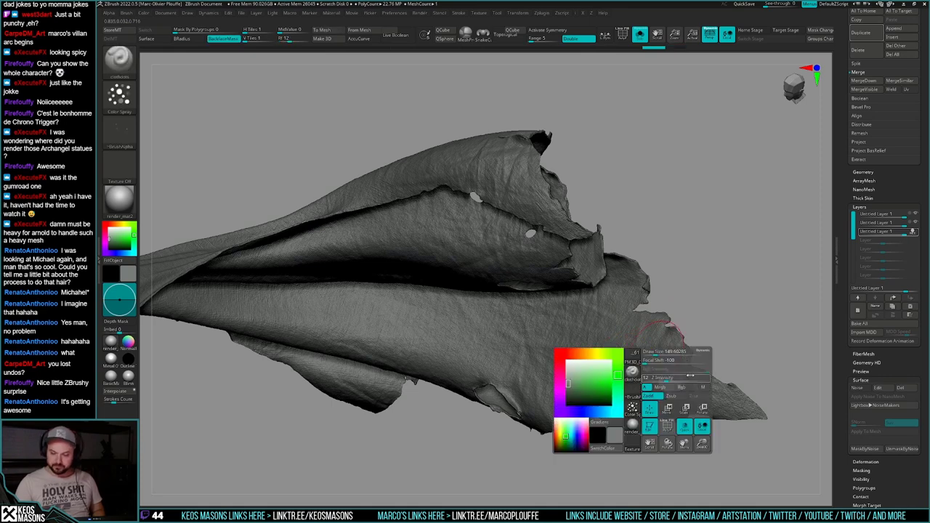
{"action": "key", "text": "ctrl"}
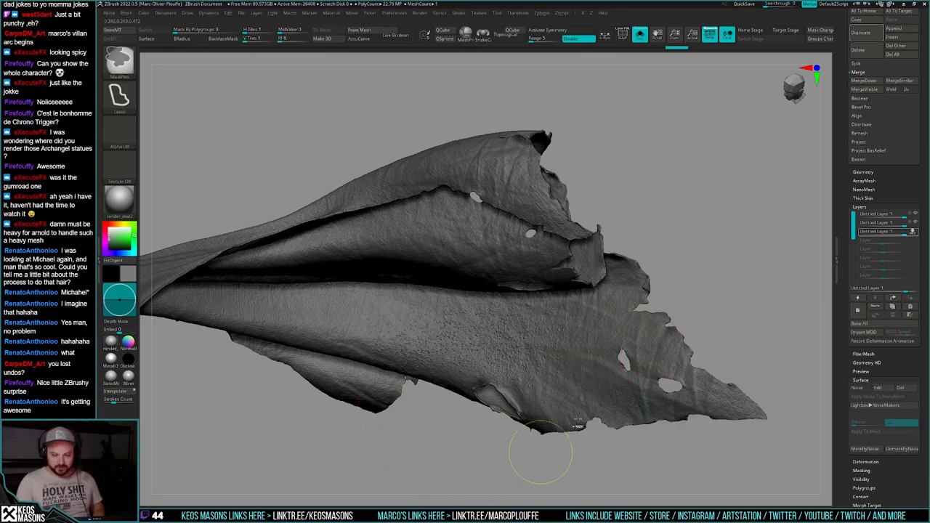
{"action": "key", "text": "ctrl+z"}
Step: Lower the Color Spray stroke's Flow to about 0.064 and raise its Placement, testing it on the cape's torn end
{"action": "key", "text": "space"}
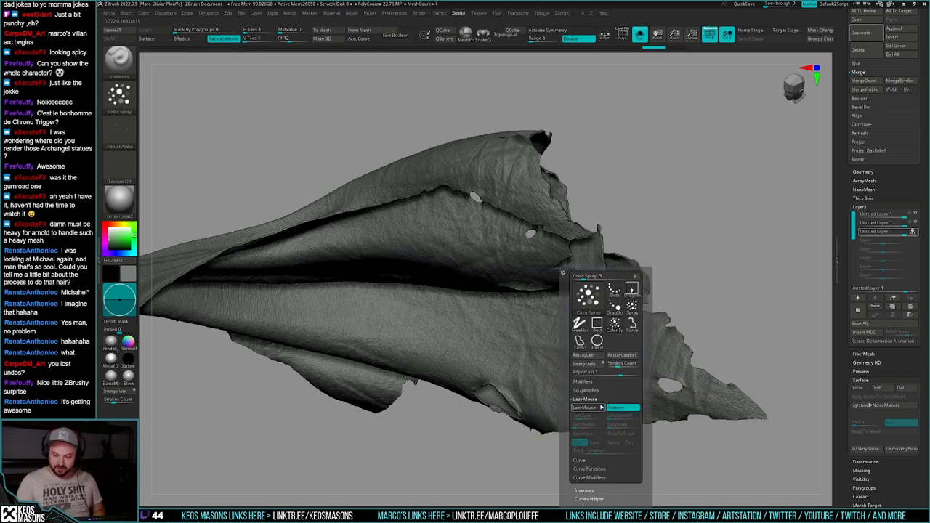
{"action": "left_click", "coordinate": [590, 381]}
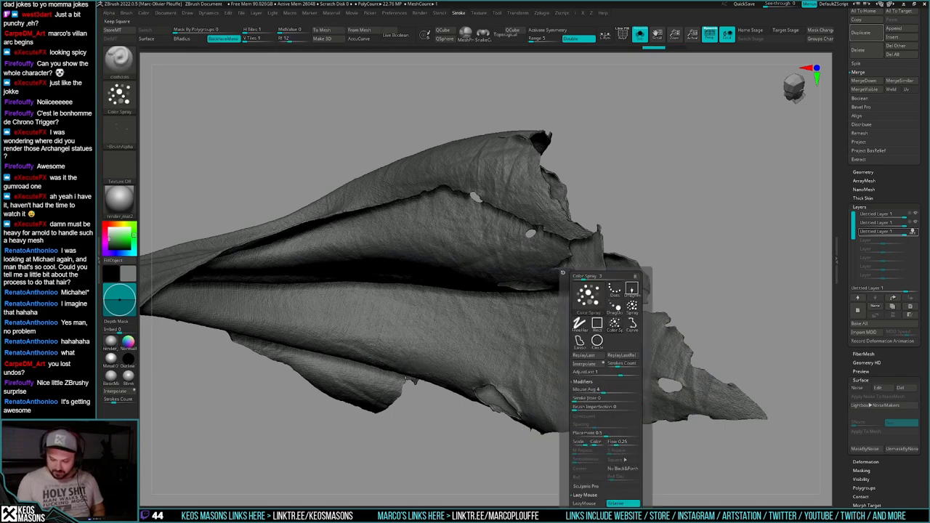
{"action": "left_click_drag", "start_coordinate": [614, 445], "coordinate": [612, 445]}
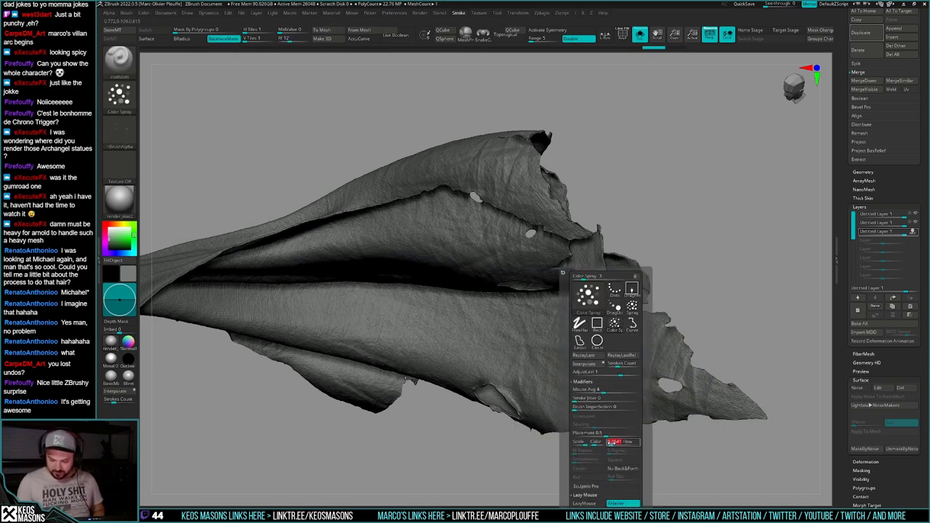
{"action": "left_click", "coordinate": [609, 436]}
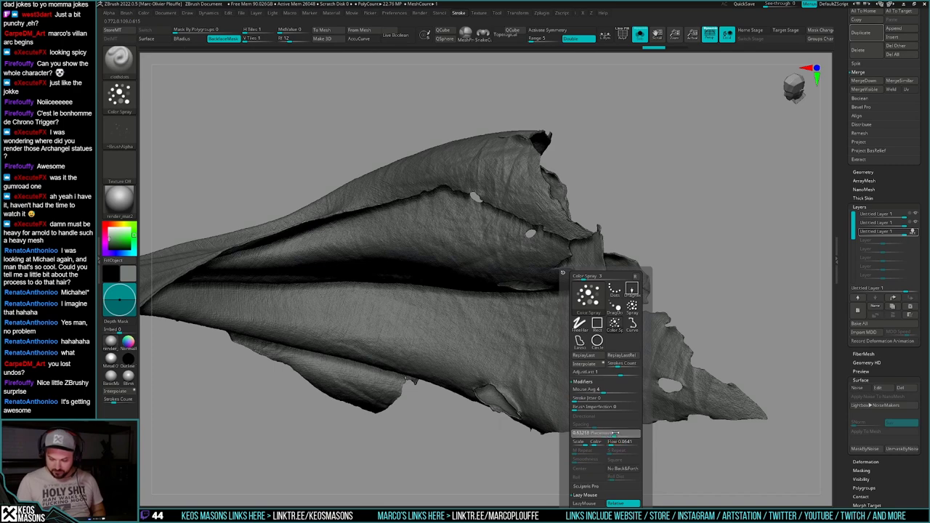
{"action": "left_click_drag", "start_coordinate": [630, 336], "coordinate": [651, 358]}
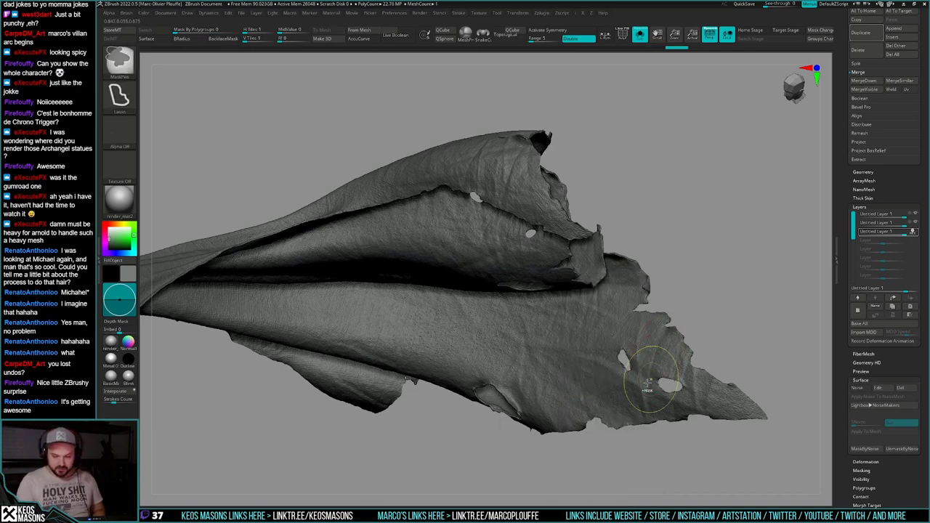
{"action": "key", "text": "ctrl+z"}
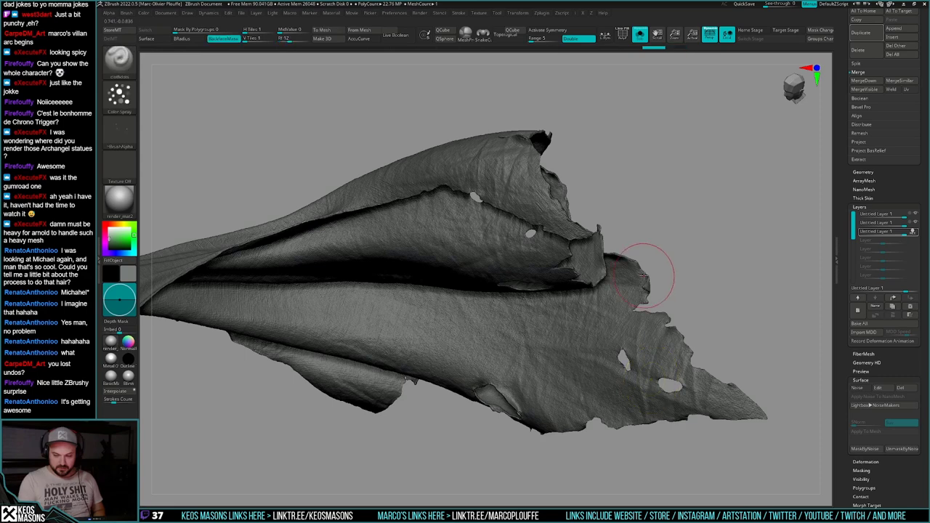
Step: Adjust the brush's Z intensity and spray fine fabric noise over the cape's torn end and upper folds
{"action": "key", "text": "ctrl"}
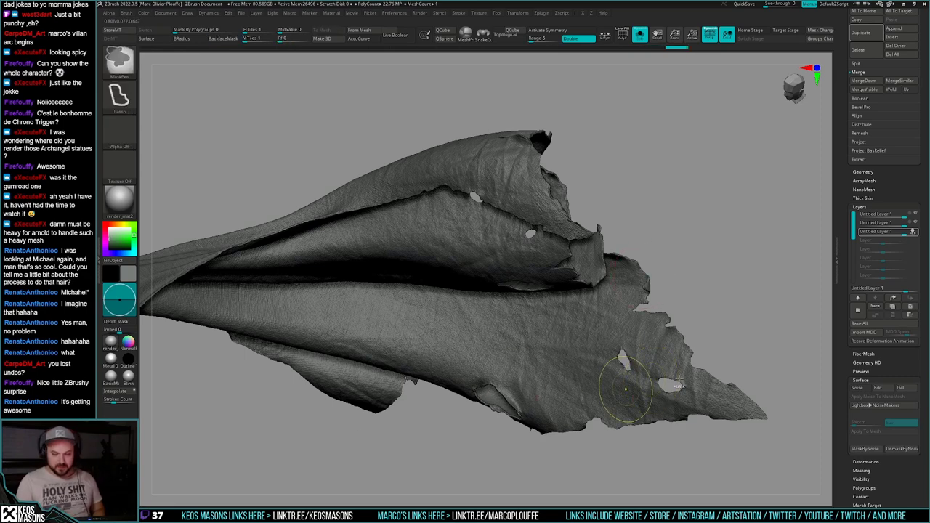
{"action": "key", "text": "space"}
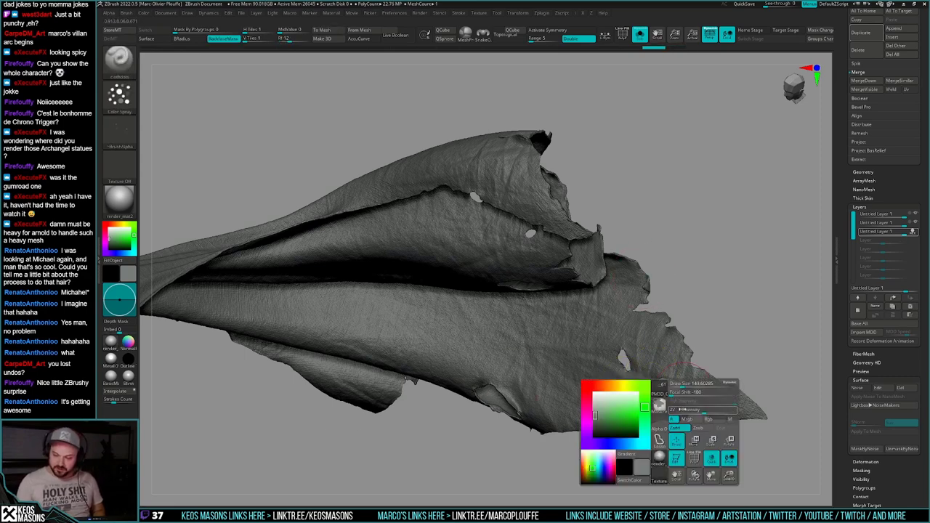
{"action": "right_click_drag", "start_coordinate": [697, 411], "coordinate": [741, 418]}
{"action": "left_click_drag", "start_coordinate": [262, 394], "coordinate": [425, 423]}
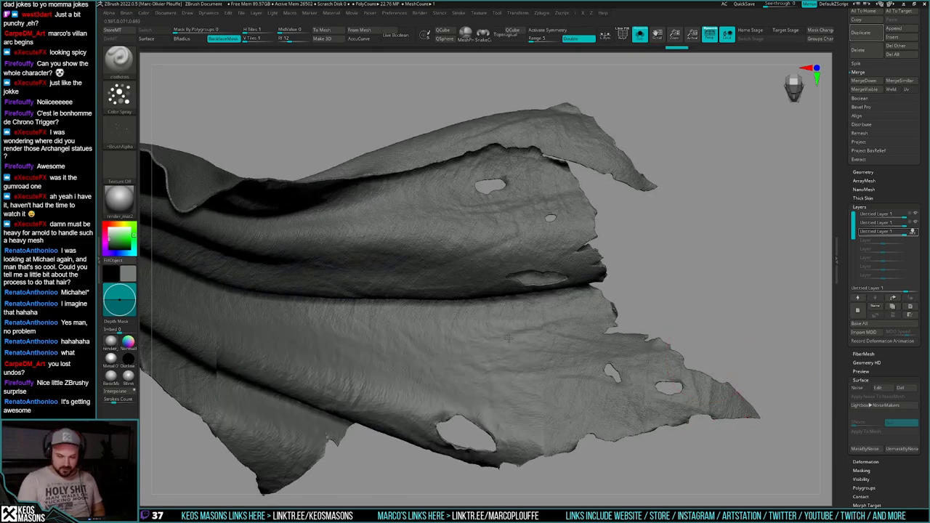
{"action": "right_click_drag", "start_coordinate": [530, 393], "coordinate": [581, 247]}
{"action": "mouse_move", "coordinate": [454, 178]}
{"action": "right_mouse_down", "text": "alt"}
{"action": "mouse_move", "coordinate": [483, 256]}
{"action": "mouse_move", "coordinate": [502, 190]}
{"action": "right_mouse_up", "text": "alt"}
{"action": "left_click_drag", "start_coordinate": [539, 254], "coordinate": [429, 253]}
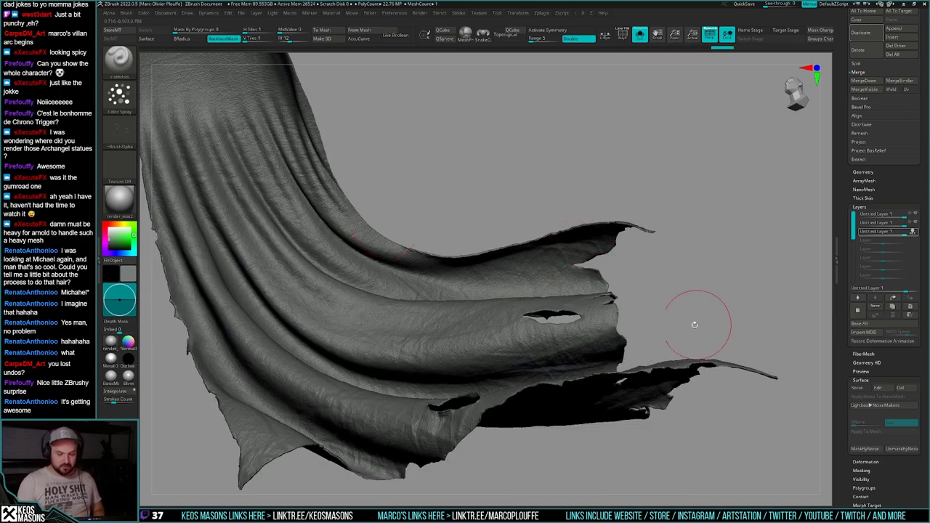
Step: Spray fabric noise down the long folds beside the cape's lower inner edge
{"action": "right_click_drag", "start_coordinate": [329, 292], "coordinate": [498, 377]}
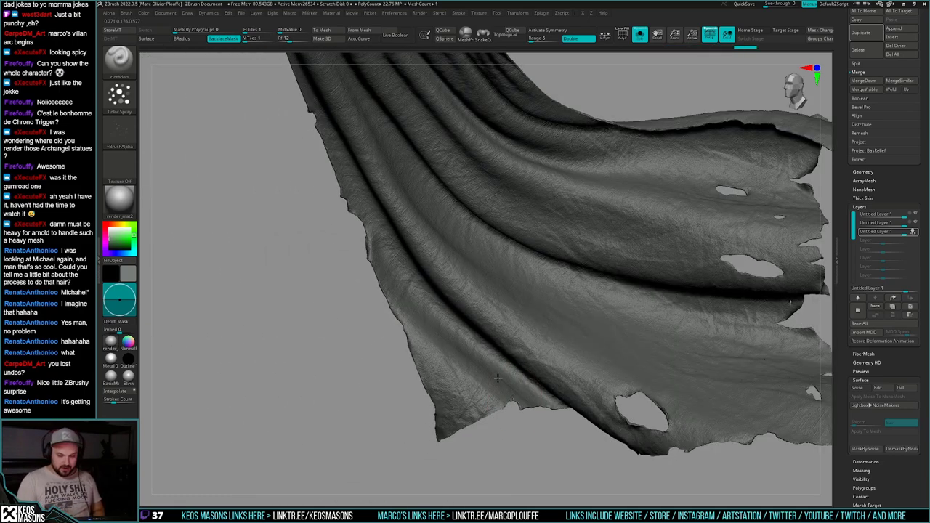
{"action": "left_click_drag", "start_coordinate": [391, 245], "coordinate": [429, 267]}
{"action": "right_click_drag", "start_coordinate": [467, 258], "coordinate": [539, 254]}
{"action": "right_click_drag", "start_coordinate": [515, 328], "coordinate": [584, 338]}
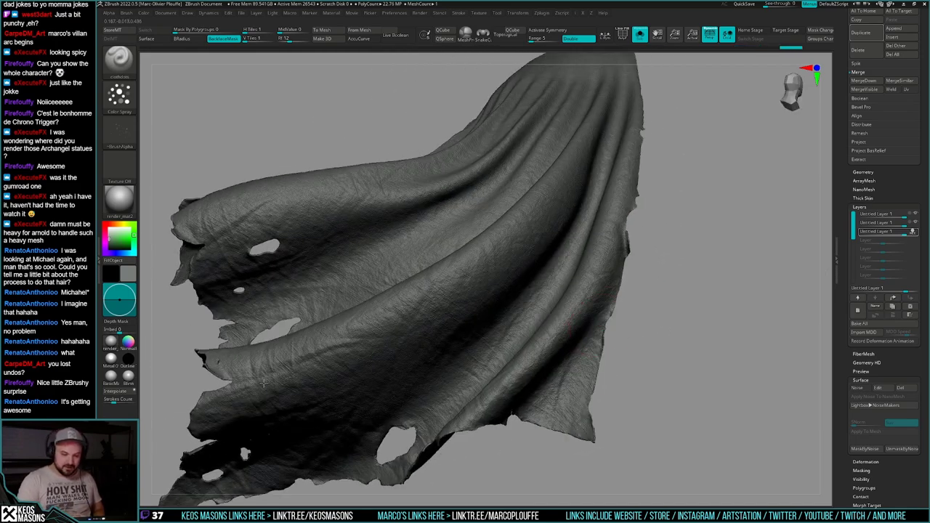
Step: Spray more fabric noise over the cape's torn end, along its lower edge and across the outer folds
{"action": "left_click_drag", "start_coordinate": [264, 382], "coordinate": [237, 439]}
{"action": "mouse_move", "coordinate": [465, 328]}
{"action": "right_mouse_down"}
{"action": "mouse_move", "coordinate": [498, 308]}
{"action": "mouse_move", "coordinate": [498, 320]}
{"action": "right_mouse_up"}
{"action": "left_click_drag", "start_coordinate": [398, 434], "coordinate": [404, 429]}
{"action": "mouse_move", "coordinate": [465, 312]}
{"action": "right_mouse_down"}
{"action": "mouse_move", "coordinate": [508, 327]}
{"action": "mouse_move", "coordinate": [562, 398]}
{"action": "right_mouse_up"}
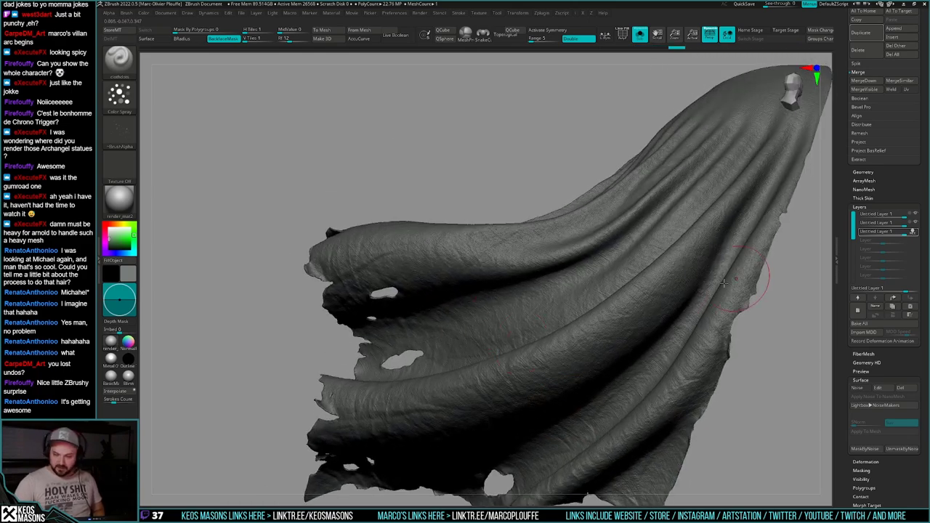
{"action": "right_click_drag", "start_coordinate": [757, 282], "coordinate": [539, 353]}
{"action": "left_click_drag", "start_coordinate": [616, 354], "coordinate": [666, 346]}
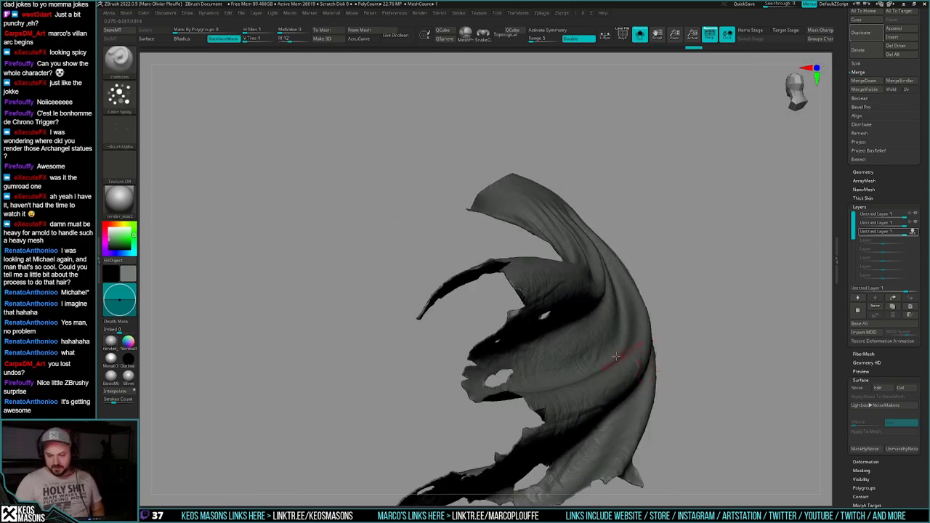
Step: Examine the cape's noise detail and polygroups, both isolated and together with the full character
{"action": "mouse_move", "coordinate": [726, 338]}
{"action": "right_mouse_down"}
{"action": "mouse_move", "coordinate": [548, 392]}
{"action": "mouse_move", "coordinate": [411, 367]}
{"action": "mouse_move", "coordinate": [689, 356]}
{"action": "right_mouse_up"}
{"action": "key", "text": "shift+f"}
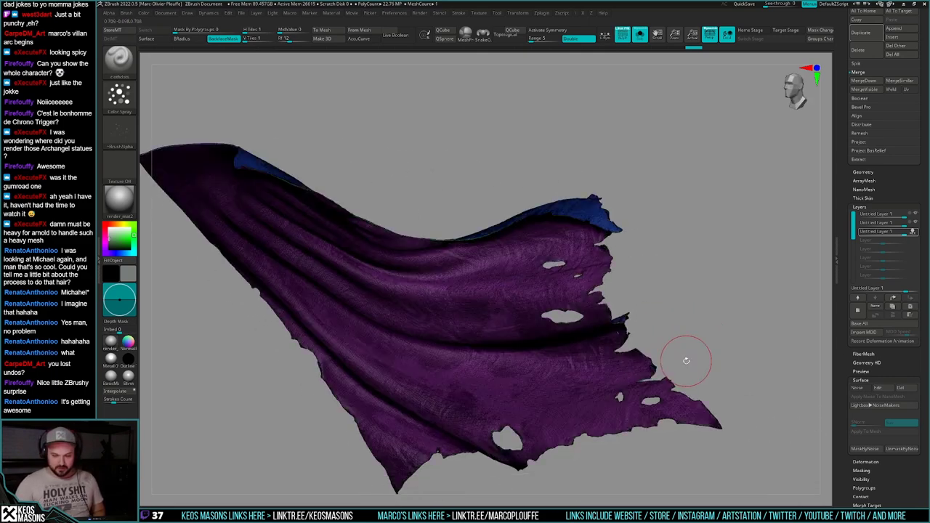
{"action": "key", "text": "shift+f"}
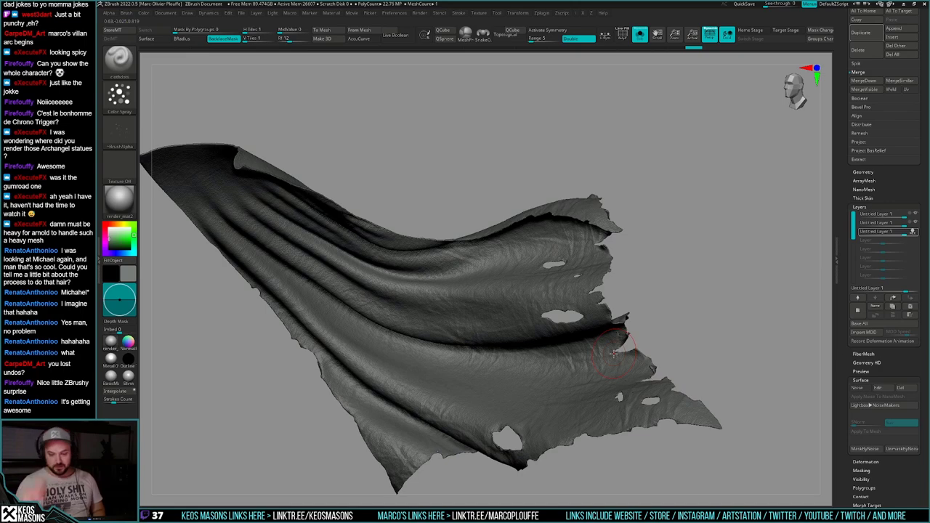
{"action": "right_click_drag", "start_coordinate": [614, 353], "coordinate": [654, 340]}
{"action": "right_click_drag", "start_coordinate": [654, 340], "coordinate": [708, 367]}
{"action": "key", "text": "shift+s"}
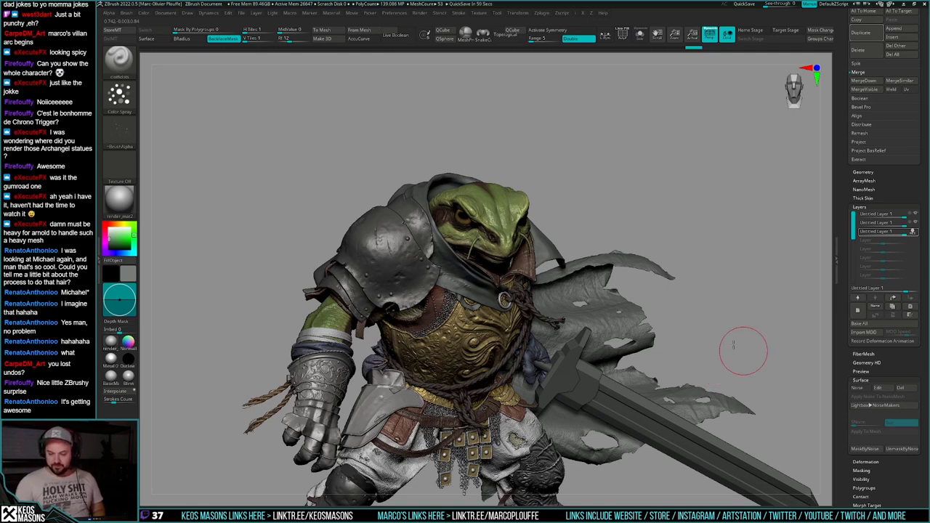
{"action": "right_click_drag", "start_coordinate": [762, 351], "coordinate": [719, 320], "text": "alt"}
{"action": "mouse_move", "coordinate": [710, 323]}
{"action": "left_mouse_down"}
{"action": "mouse_move", "coordinate": [693, 324]}
{"action": "mouse_move", "coordinate": [695, 314]}
{"action": "left_mouse_up"}
{"action": "key", "text": "shift+s"}
{"action": "right_click_drag", "start_coordinate": [695, 314], "coordinate": [717, 320], "text": "ctrl"}
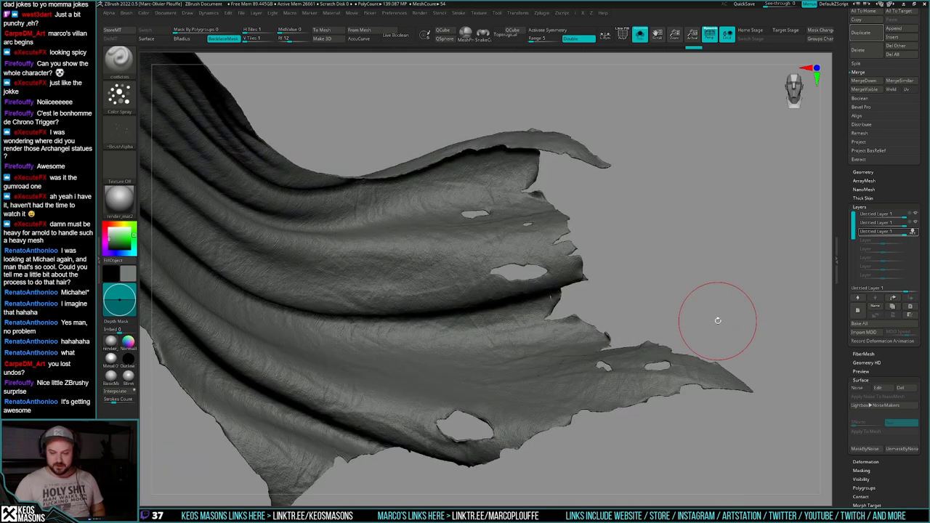
Step: Merge the cape's second layer down into the adjoining layer and toggle layer visibility to compare the detail
{"action": "left_click", "coordinate": [907, 226]}
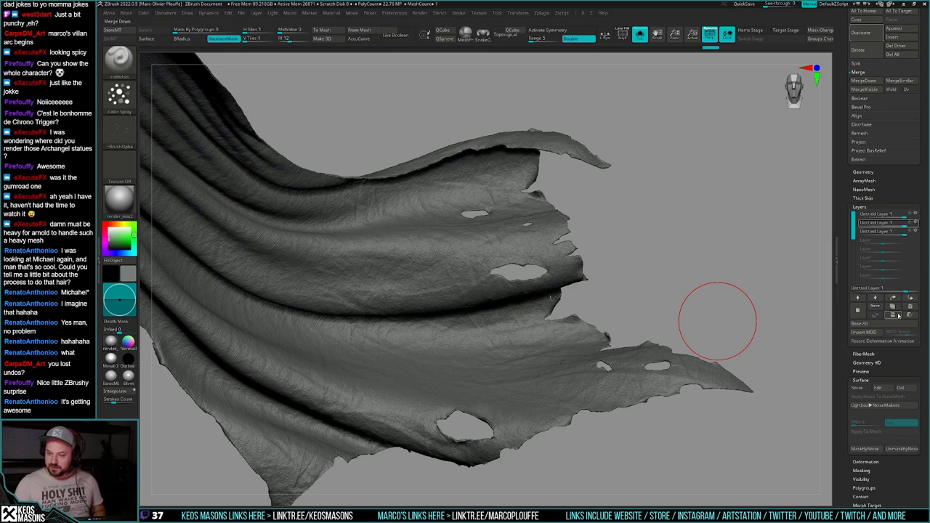
{"action": "left_click", "coordinate": [916, 223]}
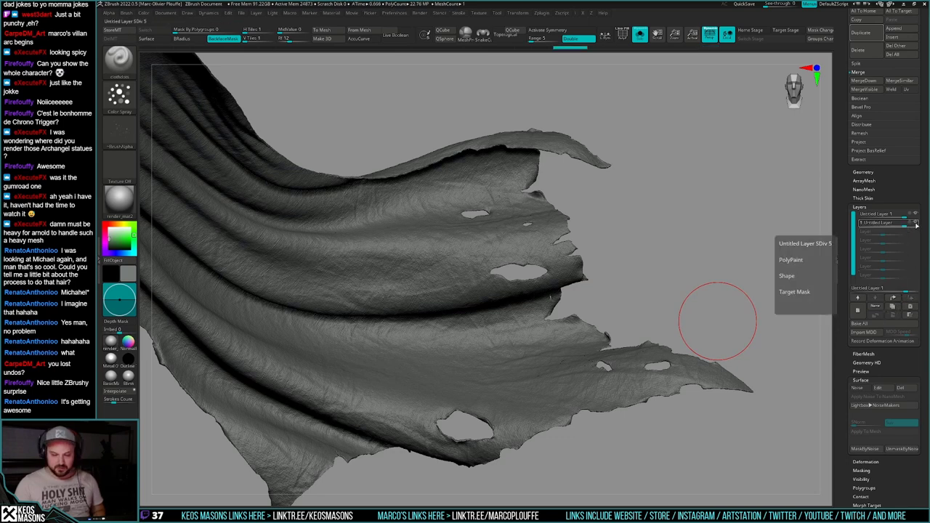
{"action": "left_click", "coordinate": [916, 224]}
{"action": "left_click", "coordinate": [916, 225]}
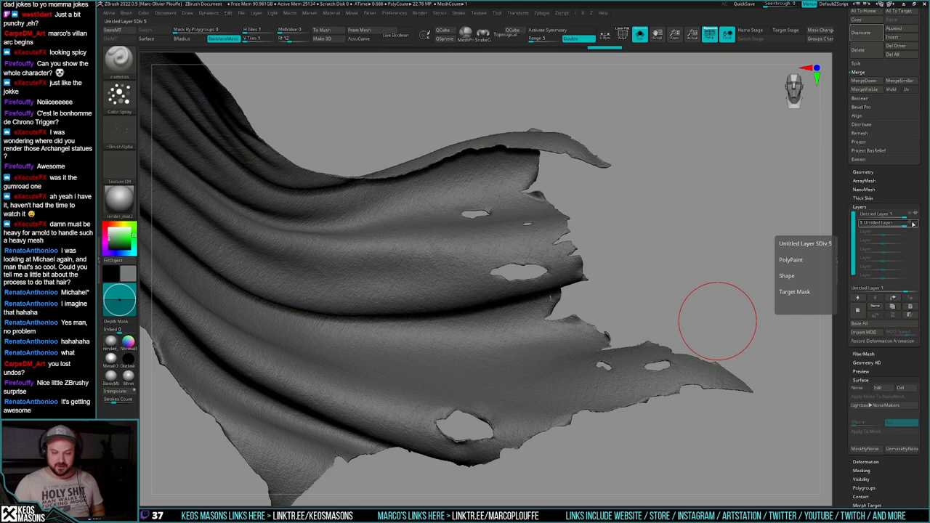
{"action": "left_click", "coordinate": [915, 225]}
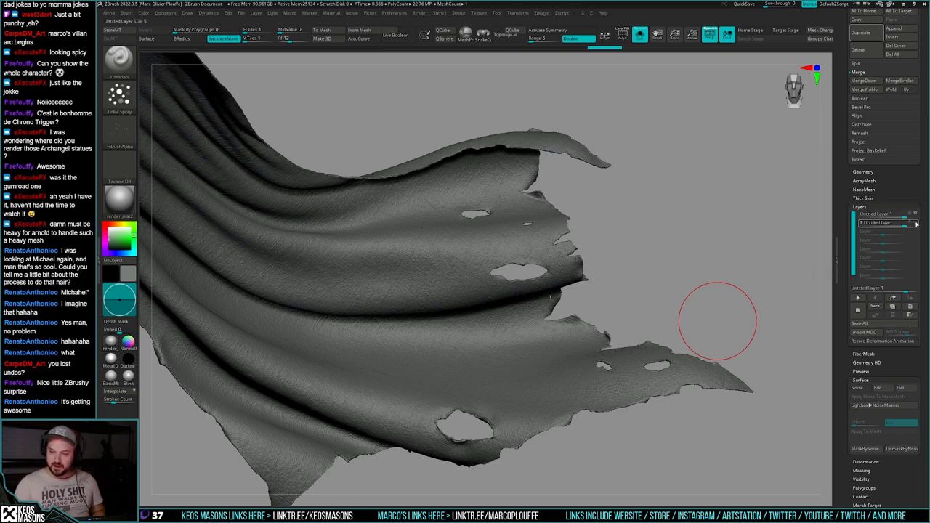
{"action": "left_click", "coordinate": [916, 216]}
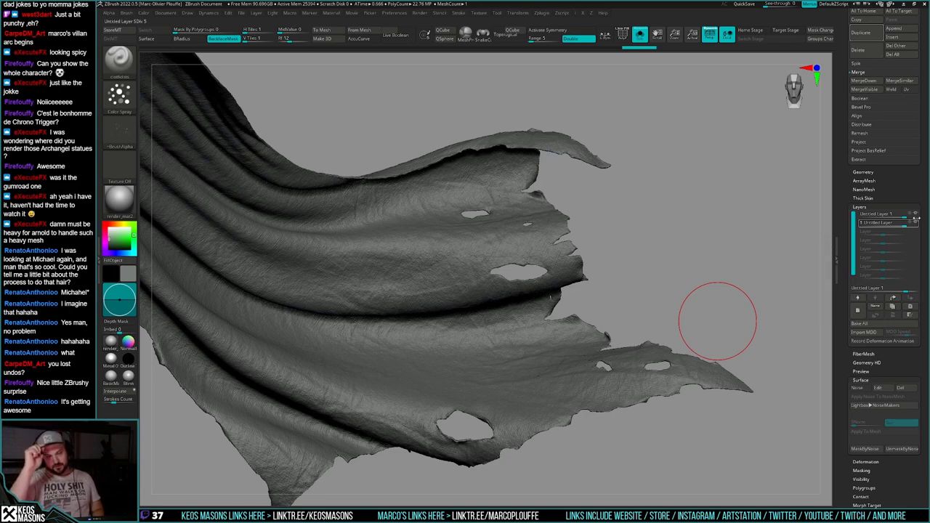
Step: Bring back the full character and review how the detailed cape reads against the armour and sword
{"action": "right_click_drag", "start_coordinate": [709, 342], "coordinate": [696, 329], "text": "ctrl"}
{"action": "key", "text": "alt+s"}
{"action": "mouse_move", "coordinate": [706, 325]}
{"action": "left_mouse_down"}
{"action": "mouse_move", "coordinate": [683, 324]}
{"action": "mouse_move", "coordinate": [717, 321]}
{"action": "left_mouse_up"}
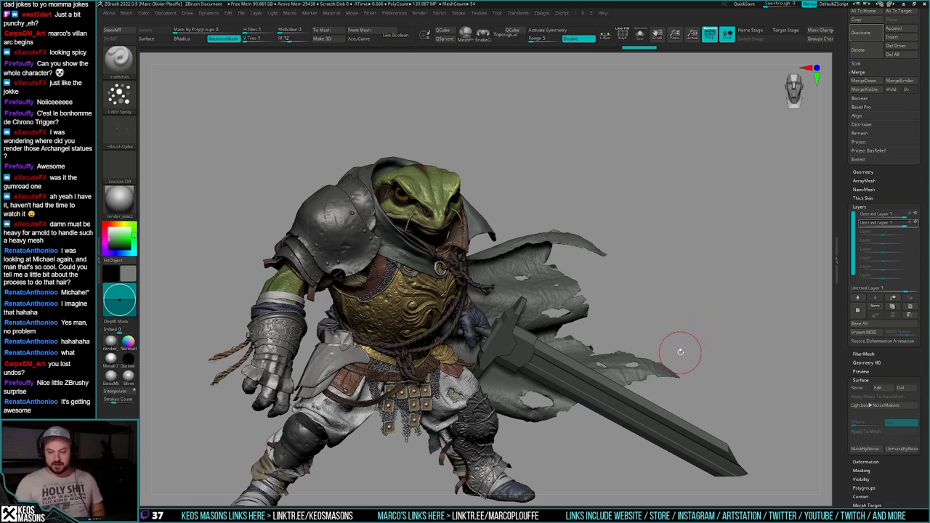
{"action": "left_click_drag", "start_coordinate": [681, 405], "coordinate": [666, 360], "text": "alt"}
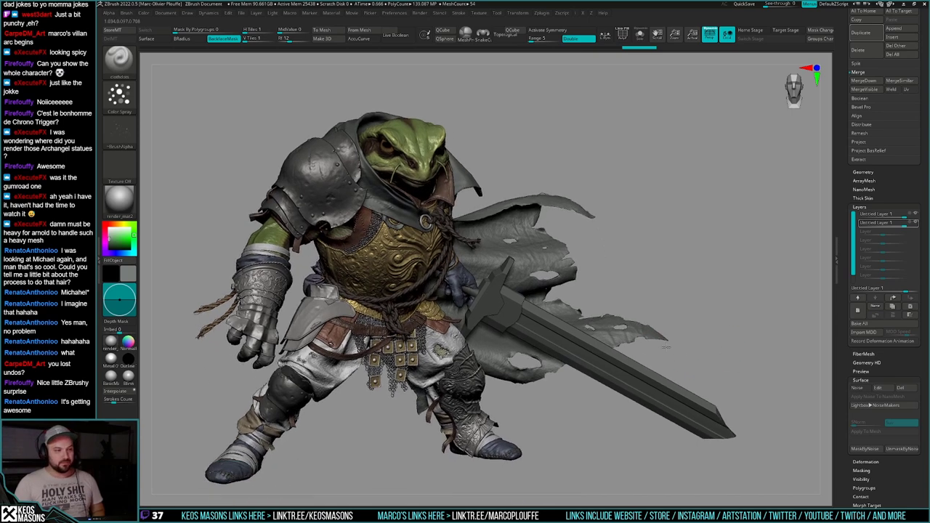
Step: Switch to the ClayBuildup brush and hide the sword subtool in the arms folder
{"action": "key", "text": "space"}
{"action": "left_click", "coordinate": [698, 339]}
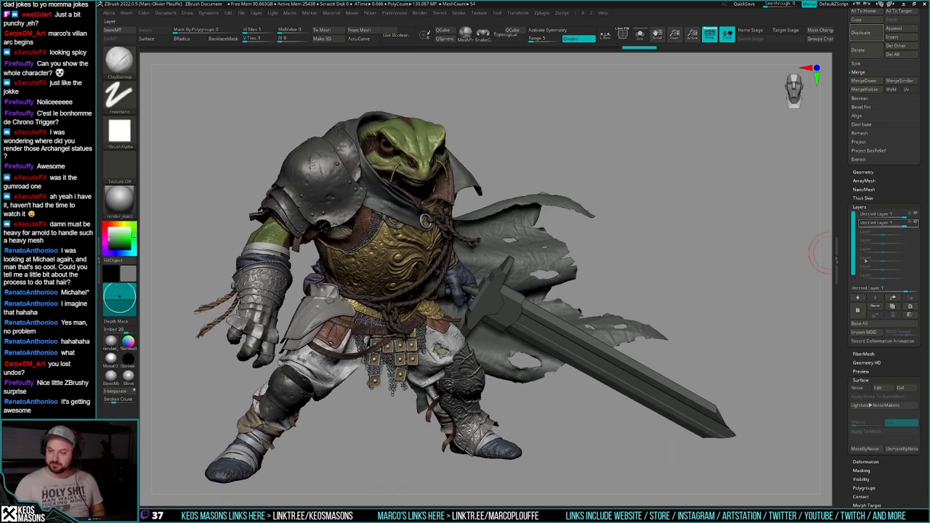
{"action": "left_click_drag", "start_coordinate": [842, 251], "coordinate": [842, 333]}
{"action": "scroll", "coordinate": [843, 331], "scroll_direction": "up", "scroll_amount": 6}
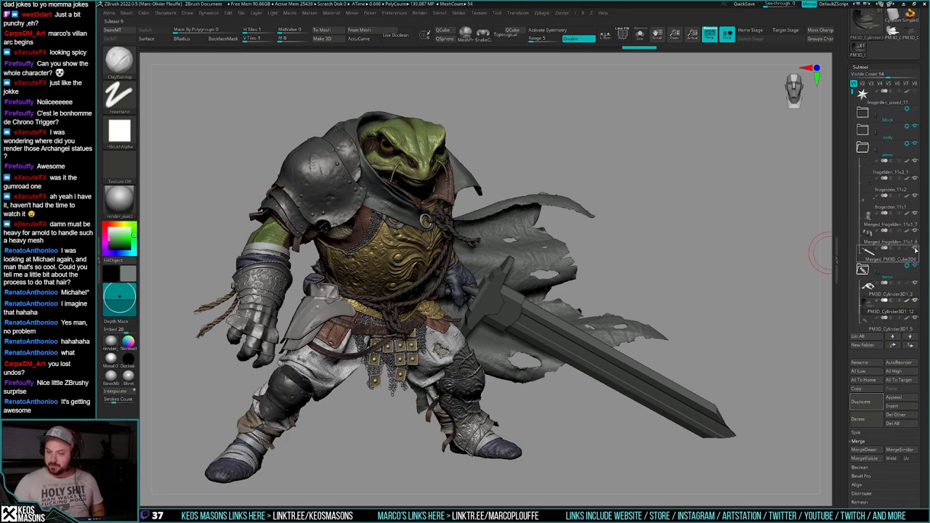
{"action": "left_click", "coordinate": [915, 250]}
{"action": "mouse_move", "coordinate": [704, 325]}
{"action": "right_mouse_down", "text": "alt"}
{"action": "mouse_move", "coordinate": [735, 317]}
{"action": "mouse_move", "coordinate": [724, 327]}
{"action": "right_mouse_up", "text": "alt"}
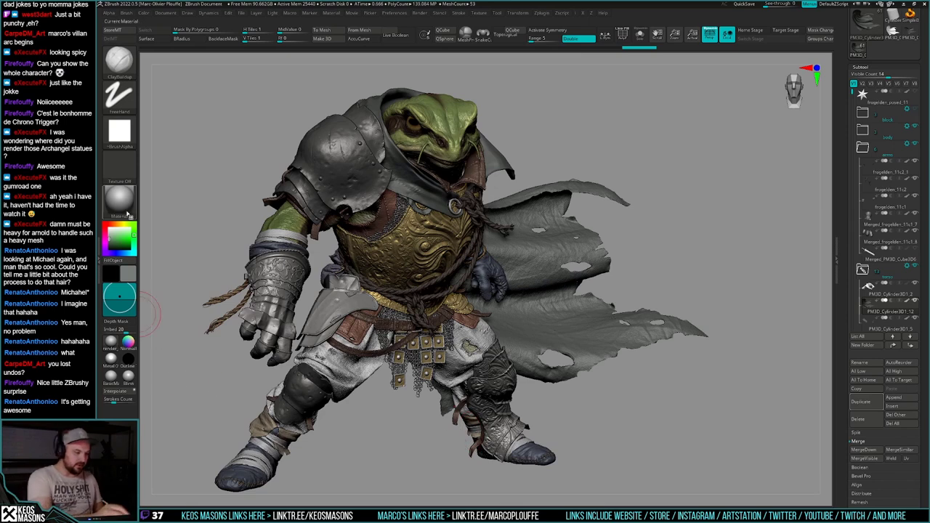
Step: Choose BasicMaterial for the cape and enable Mrgb so the brush applies both material and color
{"action": "left_click", "coordinate": [129, 210]}
{"action": "left_click", "coordinate": [114, 377]}
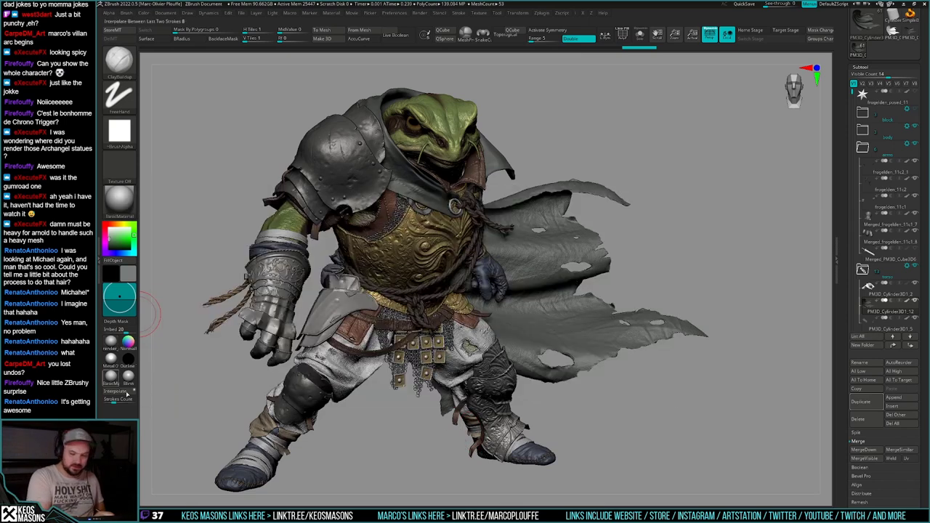
{"action": "key", "text": "shift"}
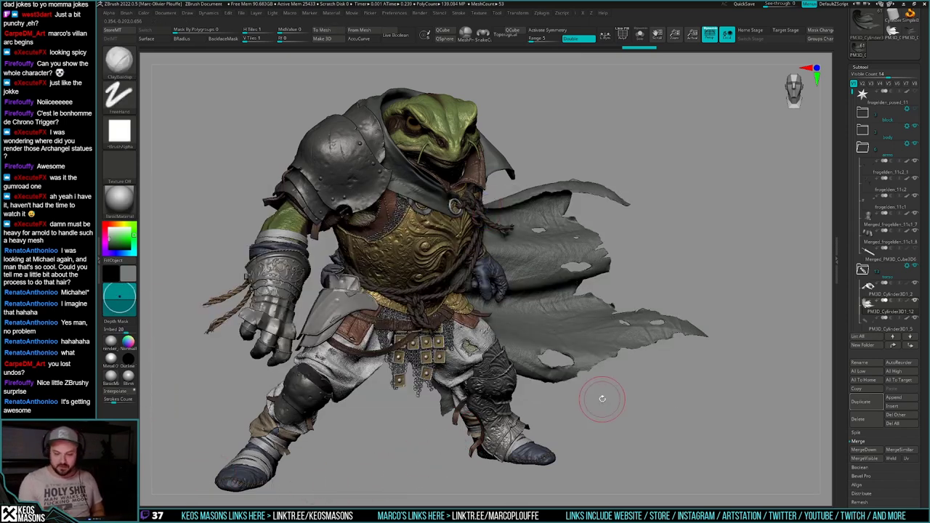
{"action": "right_click", "coordinate": [608, 402]}
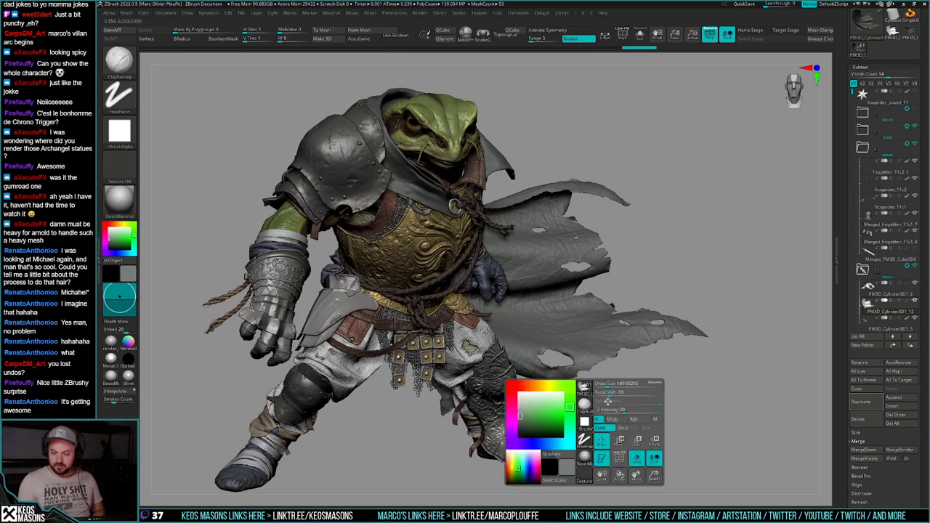
{"action": "left_click", "coordinate": [614, 419]}
{"action": "right_click", "coordinate": [642, 446]}
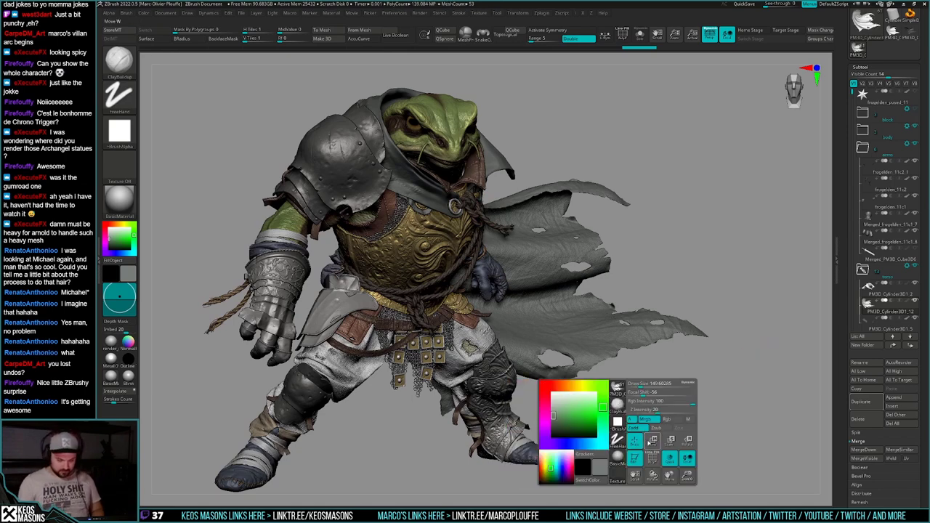
Step: Turn on the cape's second layer and set its intensity to about 0.66
{"action": "left_click_drag", "start_coordinate": [914, 472], "coordinate": [914, 206]}
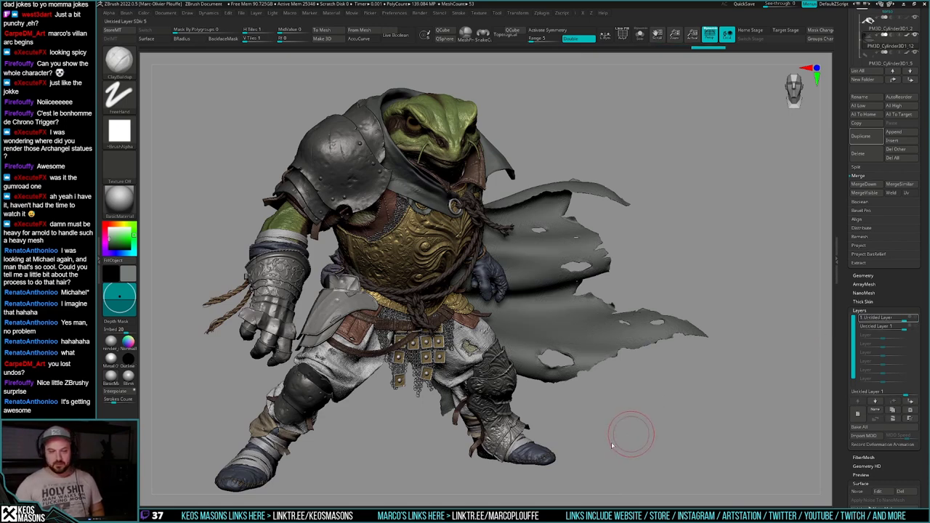
{"action": "key", "text": "ctrl+shift+z"}
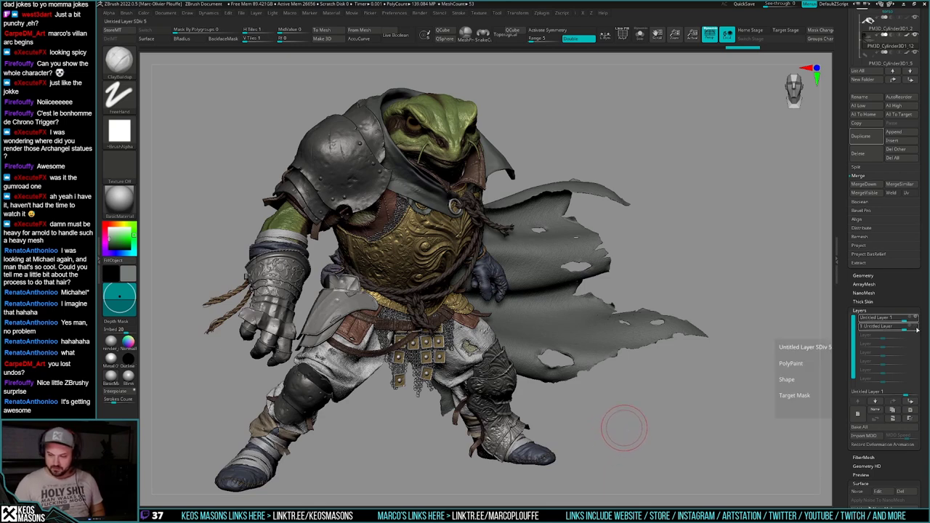
{"action": "left_click", "coordinate": [915, 328]}
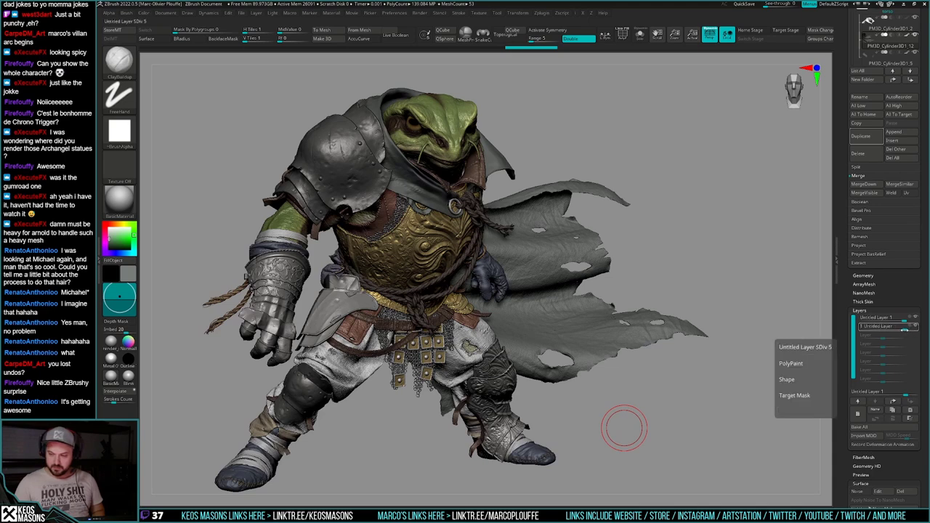
{"action": "left_click_drag", "start_coordinate": [895, 331], "coordinate": [894, 330]}
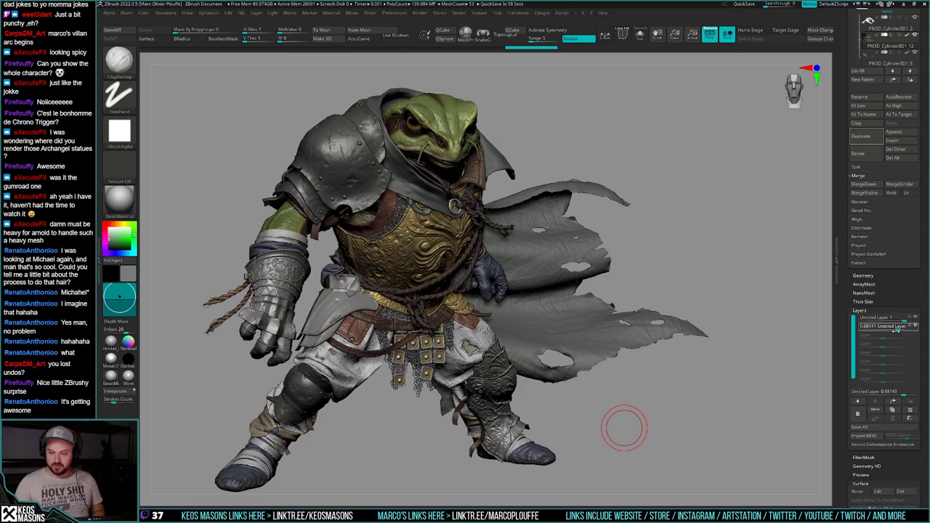
{"action": "left_click", "coordinate": [896, 331]}
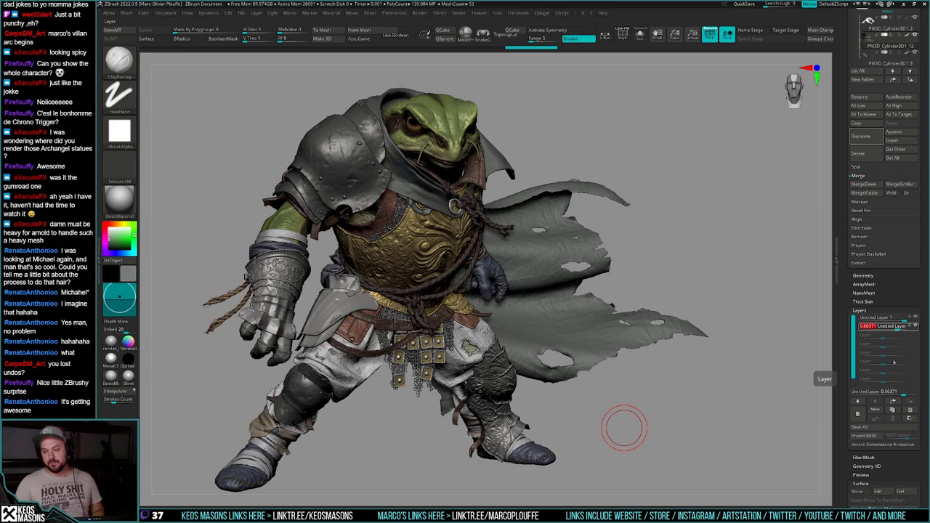
Step: Examine the whole character and the flowing cape from the front and the side
{"action": "left_click_drag", "start_coordinate": [899, 234], "coordinate": [899, 341]}
{"action": "left_click_drag", "start_coordinate": [890, 195], "coordinate": [866, 359]}
{"action": "left_click_drag", "start_coordinate": [624, 428], "coordinate": [567, 418]}
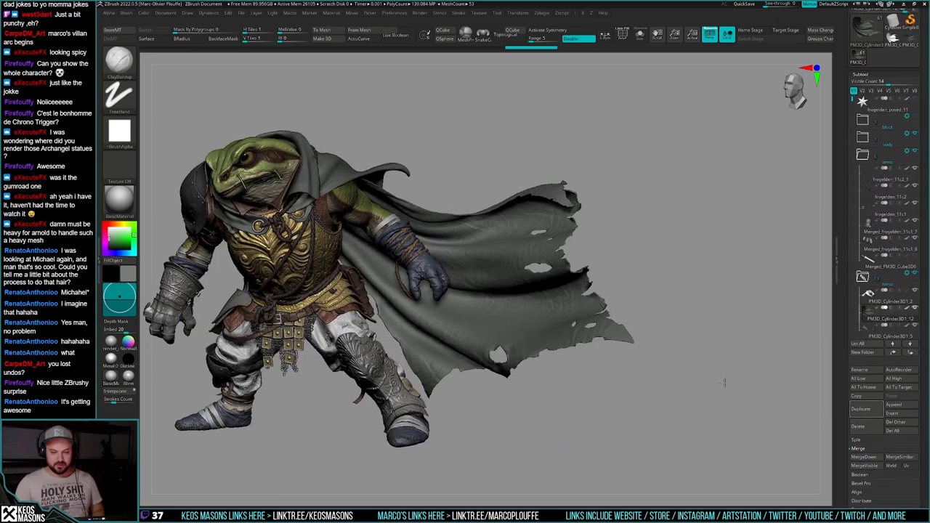
{"action": "left_click_drag", "start_coordinate": [724, 381], "coordinate": [815, 379]}
{"action": "left_click_drag", "start_coordinate": [665, 405], "coordinate": [717, 402]}
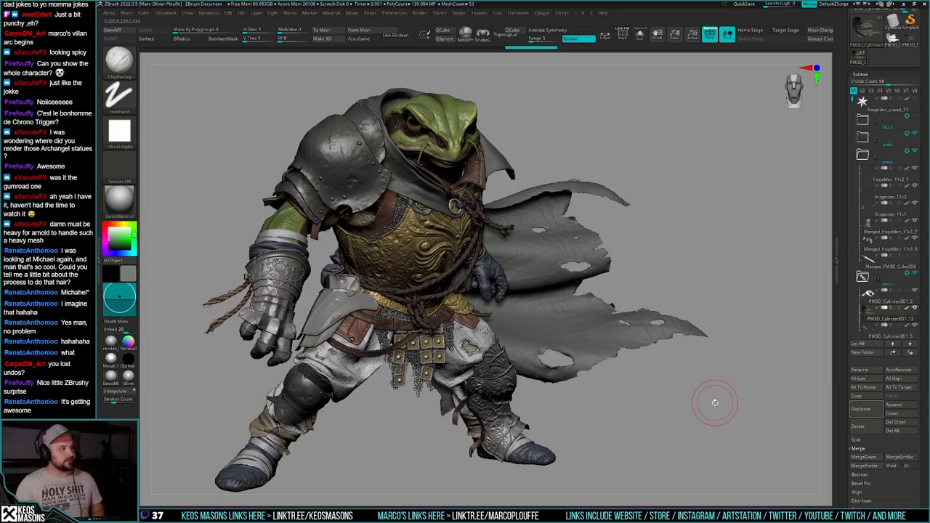
{"action": "mouse_move", "coordinate": [845, 374]}
{"action": "left_mouse_down"}
{"action": "mouse_move", "coordinate": [845, 210]}
{"action": "mouse_move", "coordinate": [844, 399]}
{"action": "mouse_move", "coordinate": [845, 378]}
{"action": "left_mouse_up"}
{"action": "left_click_drag", "start_coordinate": [712, 384], "coordinate": [536, 396]}
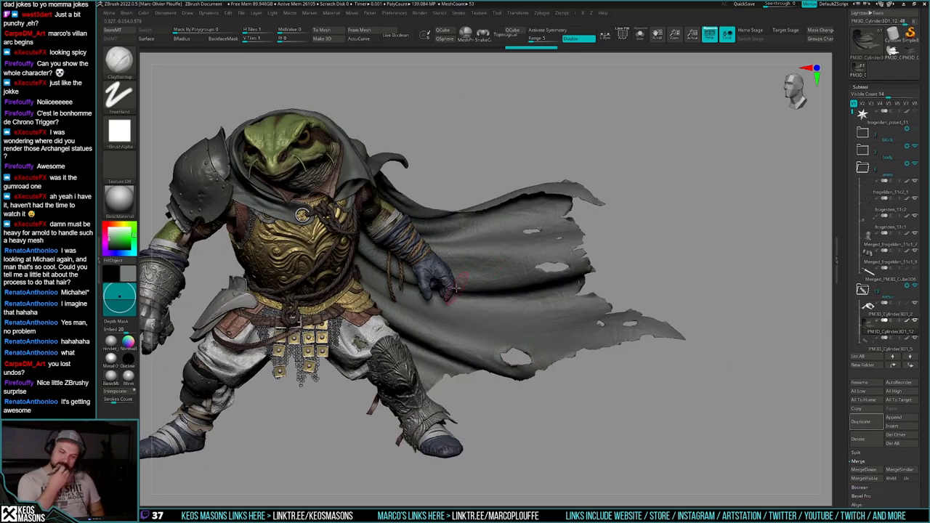
Step: Add a new layer to the cape and isolate the cape at subdivision level 4
{"action": "left_click_drag", "start_coordinate": [844, 443], "coordinate": [846, 135]}
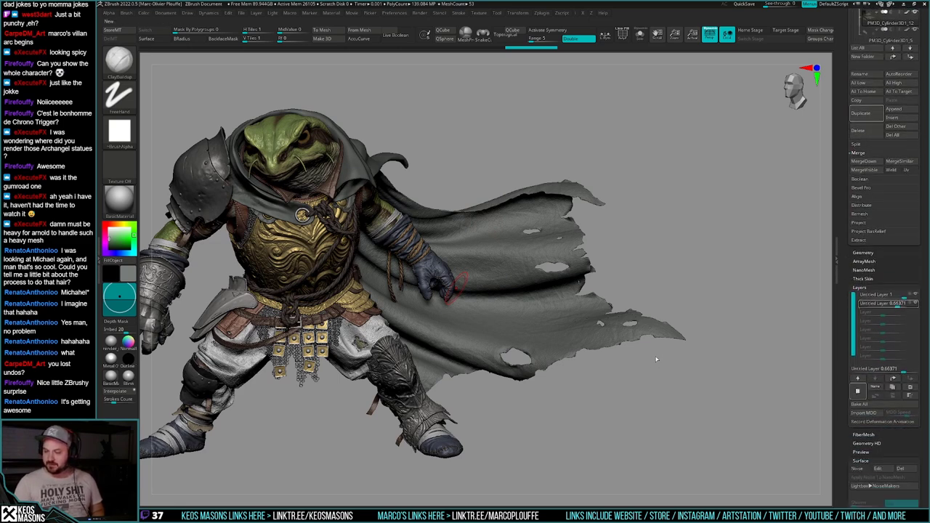
{"action": "key", "text": "alt+s"}
{"action": "key", "text": "g"}
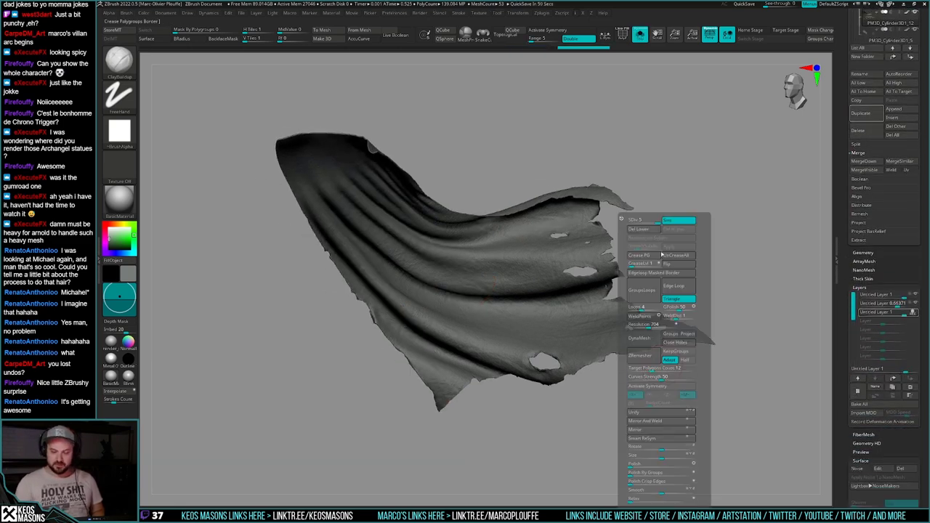
{"action": "key", "text": "g"}
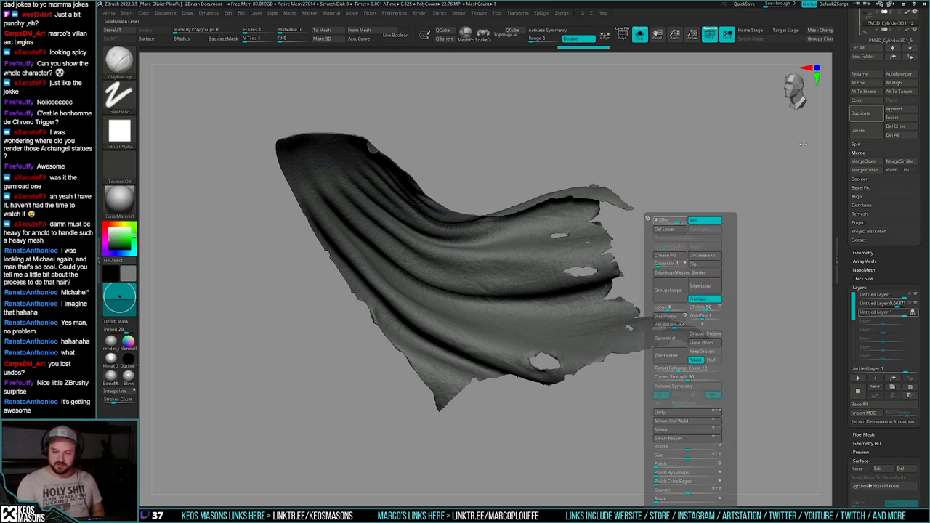
Step: Load the scratch_paintmetal.zbp brush preset from the samus tools folder
{"action": "key", "text": "b"}
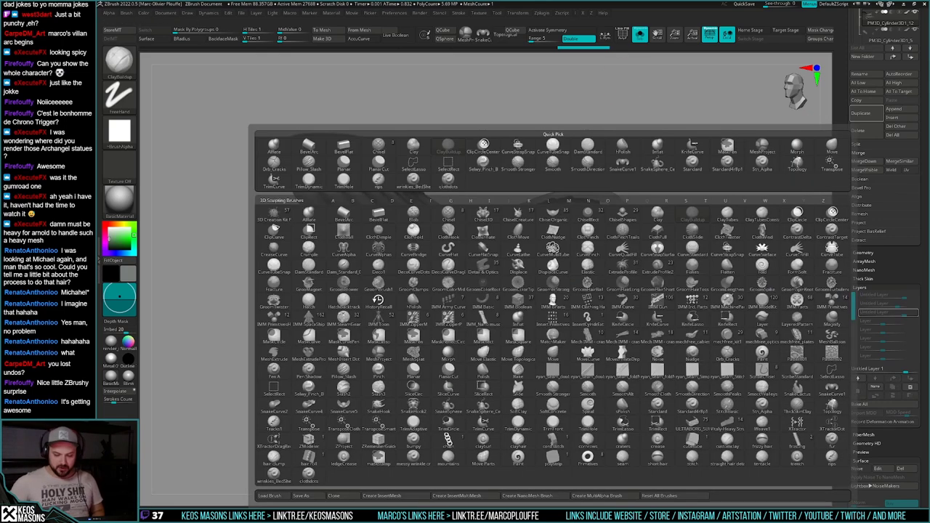
{"action": "left_click", "coordinate": [285, 496]}
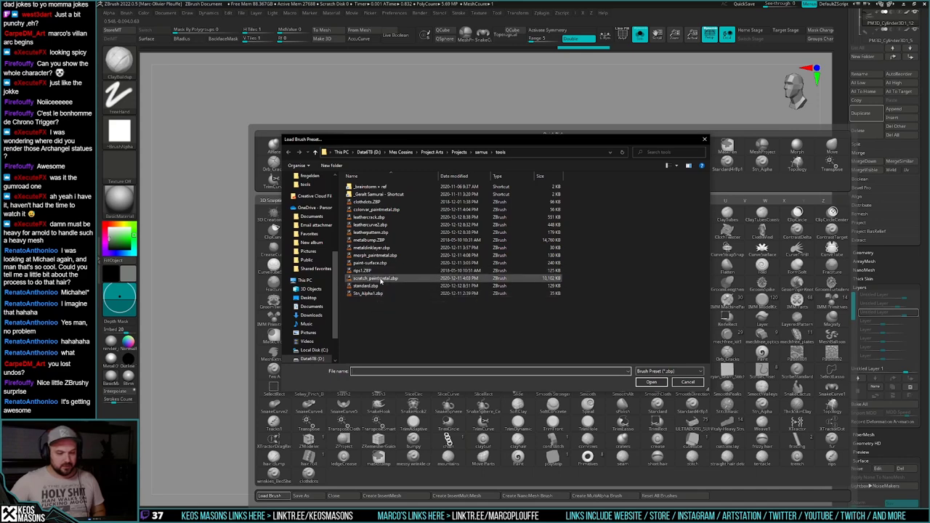
{"action": "double_click", "coordinate": [380, 279]}
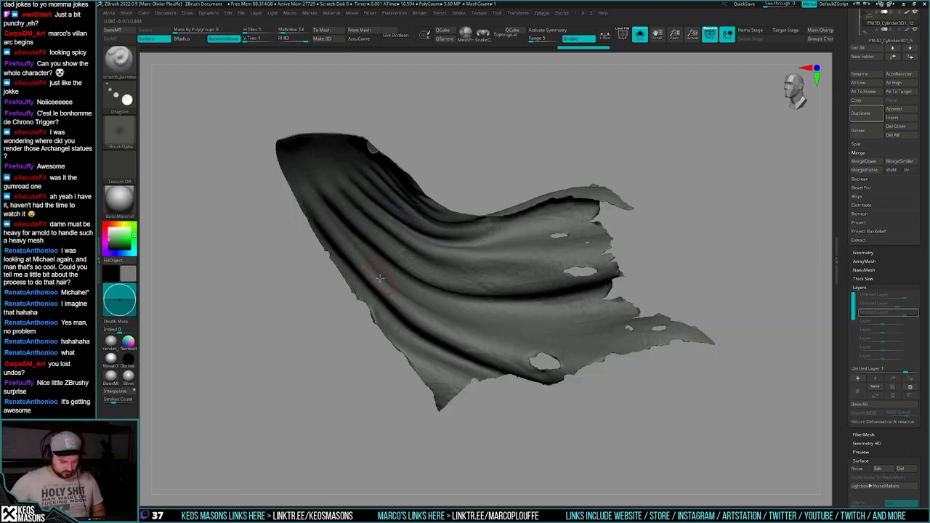
Step: Load the paint-surface.zbp brush preset from the samus tools folder
{"action": "key", "text": "b"}
{"action": "left_click", "coordinate": [140, 496]}
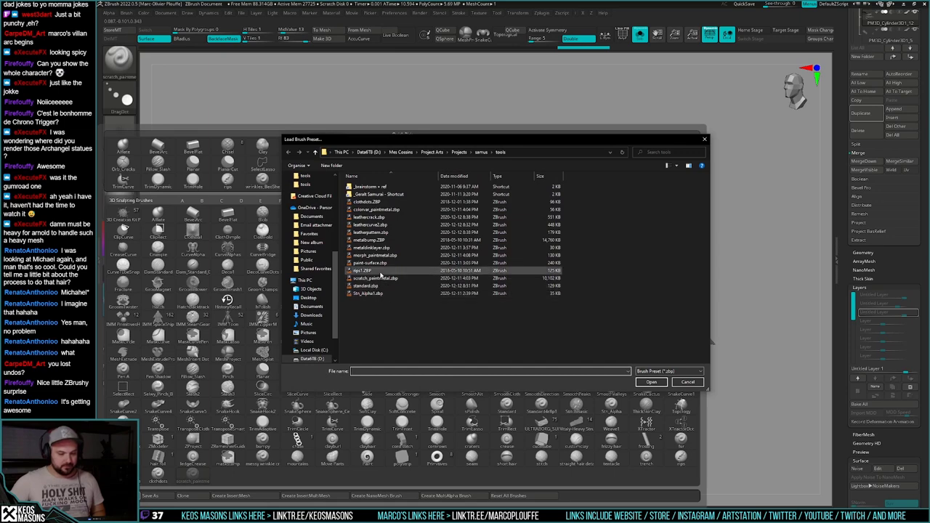
{"action": "left_click", "coordinate": [377, 263]}
{"action": "double_click", "coordinate": [377, 266]}
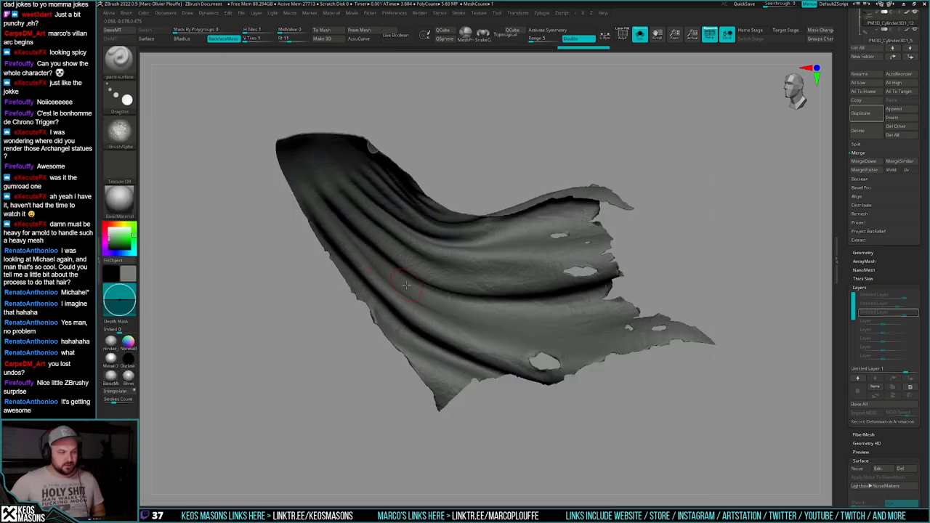
Step: Try a surface texture stamp on the middle of the cape and undo it
{"action": "right_click_drag", "start_coordinate": [406, 278], "coordinate": [429, 320], "text": "ctrl"}
{"action": "key", "text": "space"}
{"action": "left_click_drag", "start_coordinate": [497, 266], "coordinate": [525, 266]}
{"action": "key", "text": "ctrl+z"}
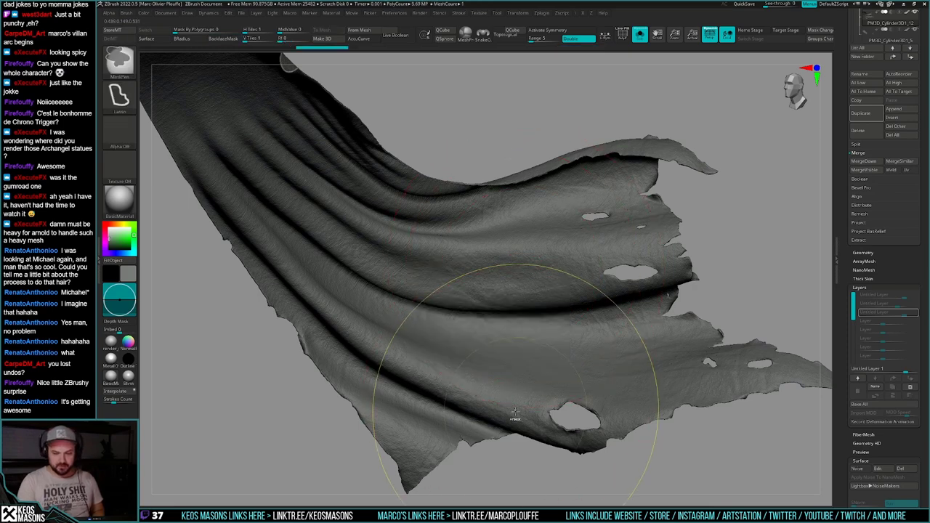
Step: Adjust the brush settings and stamp surface texture over the cape's inner folds
{"action": "key", "text": "space"}
{"action": "mouse_move", "coordinate": [510, 281]}
{"action": "left_mouse_down"}
{"action": "mouse_move", "coordinate": [522, 281]}
{"action": "mouse_move", "coordinate": [497, 289]}
{"action": "left_mouse_up"}
{"action": "right_click_drag", "start_coordinate": [487, 391], "coordinate": [476, 434]}
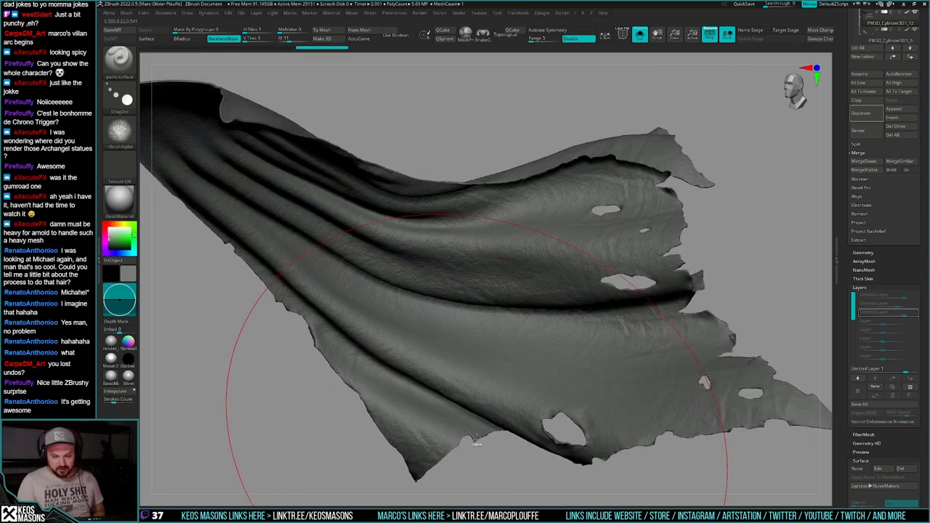
{"action": "key", "text": "space"}
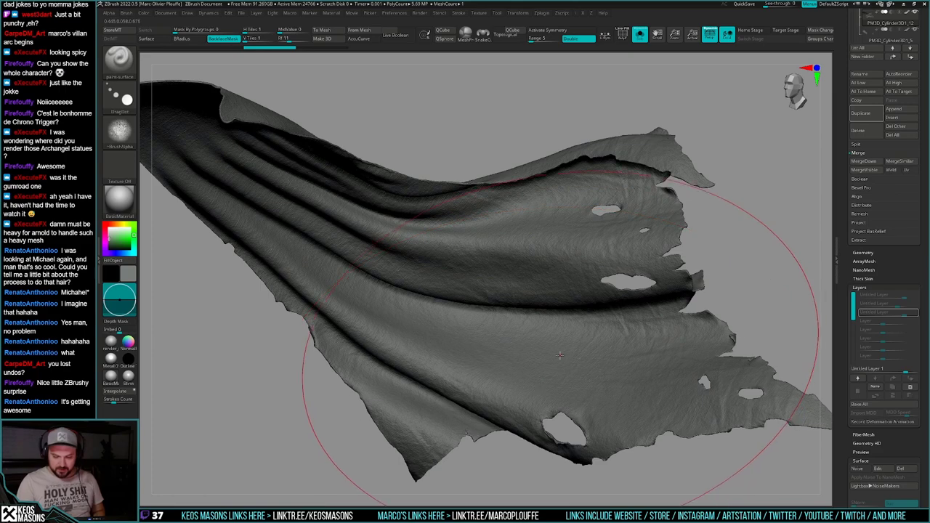
Step: Try another texture stamp on the cape from a different angle and undo it
{"action": "key", "text": "space"}
{"action": "mouse_move", "coordinate": [557, 367]}
{"action": "right_mouse_down"}
{"action": "mouse_move", "coordinate": [558, 427]}
{"action": "mouse_move", "coordinate": [544, 448]}
{"action": "right_mouse_up"}
{"action": "left_click", "coordinate": [555, 374]}
{"action": "key", "text": "ctrl+z"}
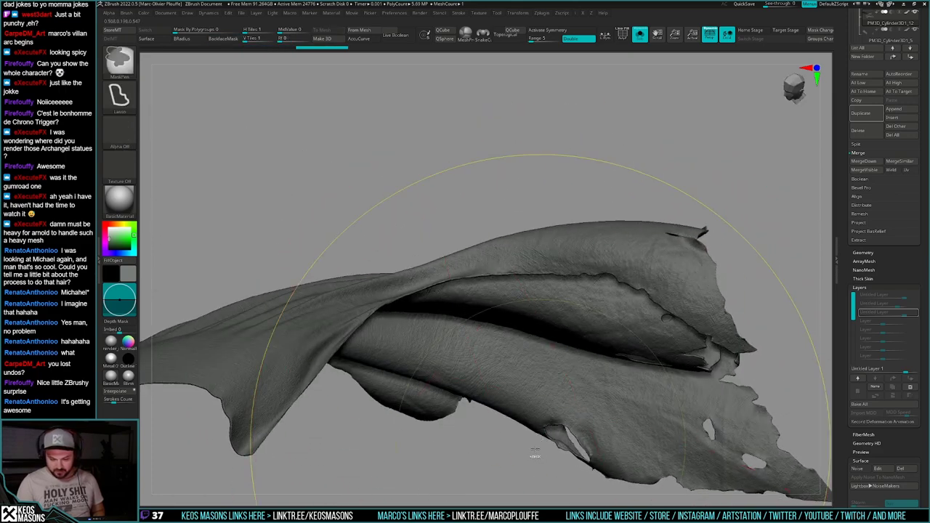
Step: Stamp surface texture across the cape's long folds and torn edge from several angles
{"action": "right_click_drag", "start_coordinate": [537, 381], "coordinate": [553, 327]}
{"action": "left_click", "coordinate": [574, 360]}
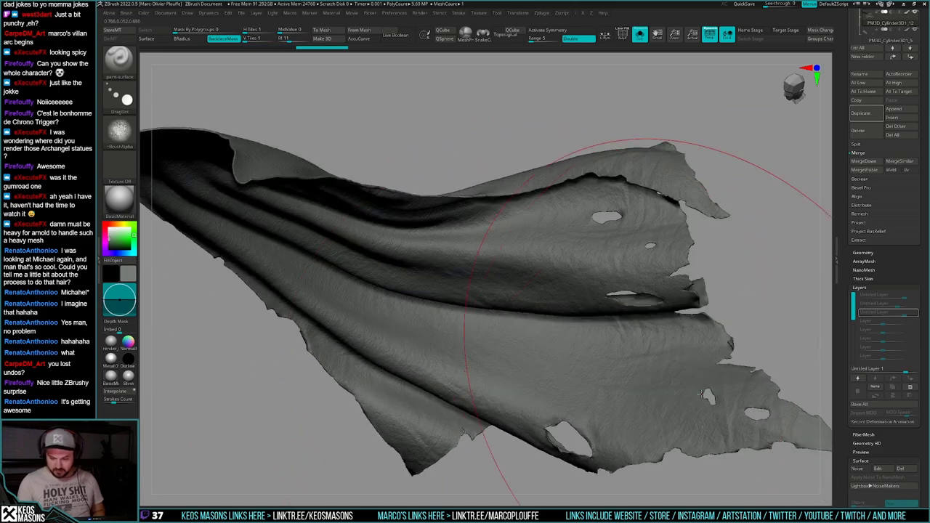
{"action": "right_click_drag", "start_coordinate": [680, 404], "coordinate": [600, 358]}
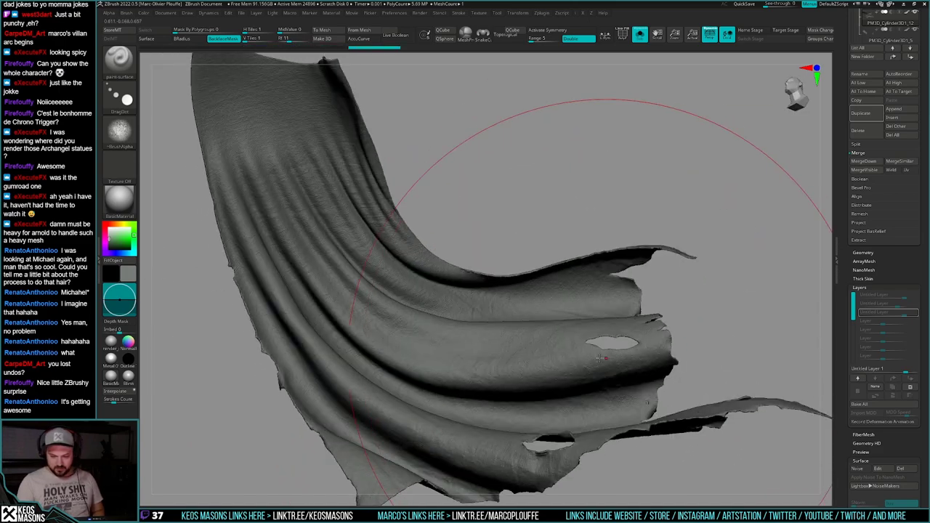
{"action": "left_click", "coordinate": [515, 320]}
{"action": "left_click", "coordinate": [516, 279]}
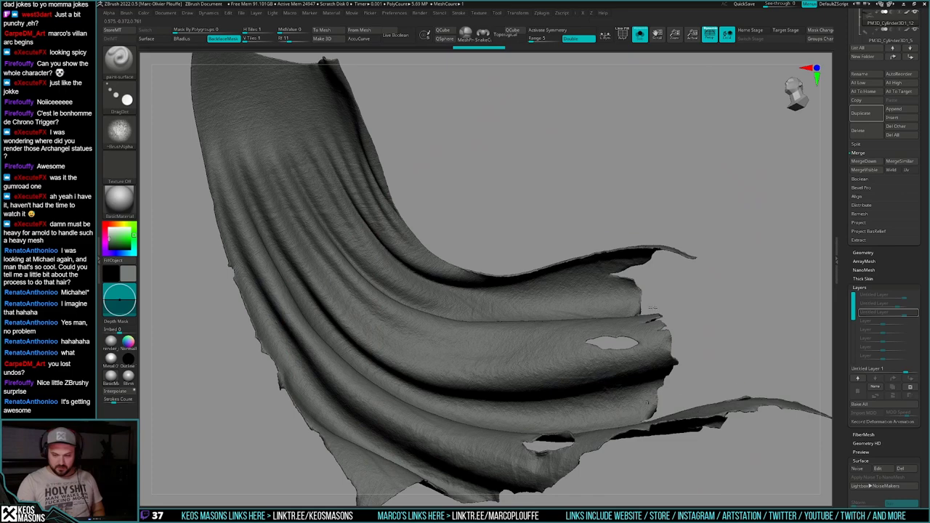
{"action": "mouse_move", "coordinate": [559, 341]}
{"action": "right_mouse_down"}
{"action": "mouse_move", "coordinate": [580, 297]}
{"action": "mouse_move", "coordinate": [553, 420]}
{"action": "right_mouse_up"}
{"action": "left_click", "coordinate": [540, 362]}
Step: Stamp surface texture over the back of the cape, from the shoulder folds to the tattered ends
{"action": "right_click_drag", "start_coordinate": [534, 356], "coordinate": [428, 323]}
{"action": "right_click_drag", "start_coordinate": [400, 287], "coordinate": [486, 261]}
{"action": "left_click", "coordinate": [411, 283]}
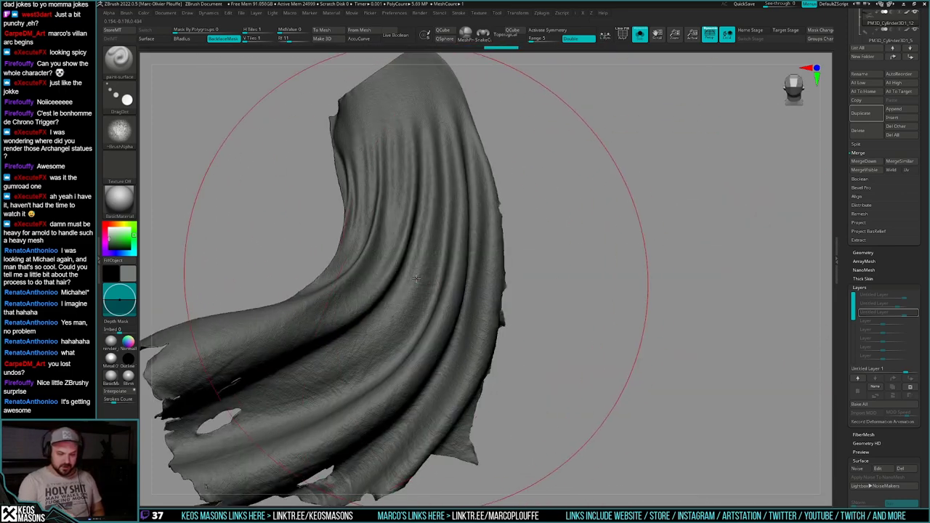
{"action": "left_click", "coordinate": [498, 212]}
{"action": "mouse_move", "coordinate": [523, 342]}
{"action": "right_mouse_down"}
{"action": "mouse_move", "coordinate": [542, 357]}
{"action": "mouse_move", "coordinate": [573, 291]}
{"action": "right_mouse_up"}
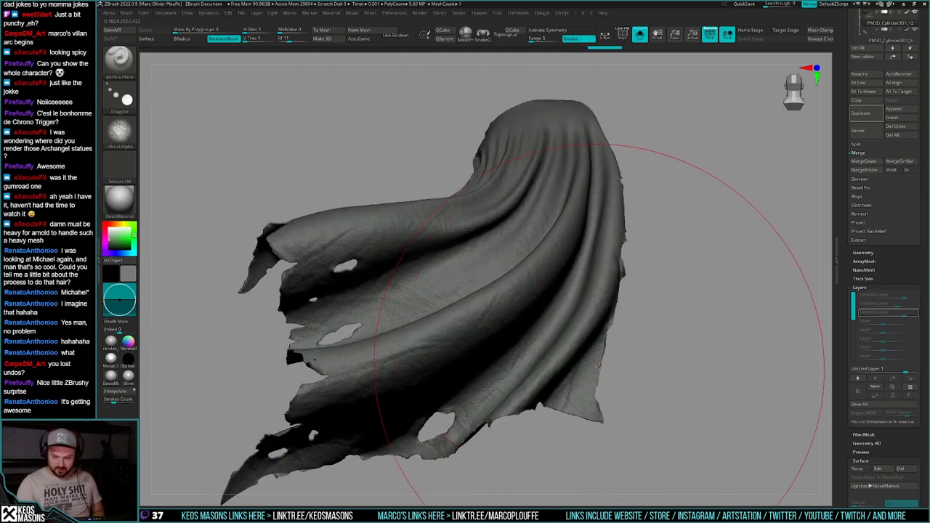
{"action": "left_click", "coordinate": [597, 365]}
{"action": "left_click", "coordinate": [345, 255]}
Step: Stamp surface texture around the holes and the pointed torn tip at the cape's lower end
{"action": "mouse_move", "coordinate": [321, 287]}
{"action": "right_mouse_down"}
{"action": "mouse_move", "coordinate": [424, 285]}
{"action": "mouse_move", "coordinate": [409, 375]}
{"action": "mouse_move", "coordinate": [371, 319]}
{"action": "mouse_move", "coordinate": [451, 312]}
{"action": "mouse_move", "coordinate": [427, 334]}
{"action": "right_mouse_up"}
{"action": "key", "text": "space"}
{"action": "left_click", "coordinate": [460, 371]}
{"action": "mouse_move", "coordinate": [442, 414]}
{"action": "right_mouse_down"}
{"action": "mouse_move", "coordinate": [499, 388]}
{"action": "mouse_move", "coordinate": [511, 308]}
{"action": "right_mouse_up"}
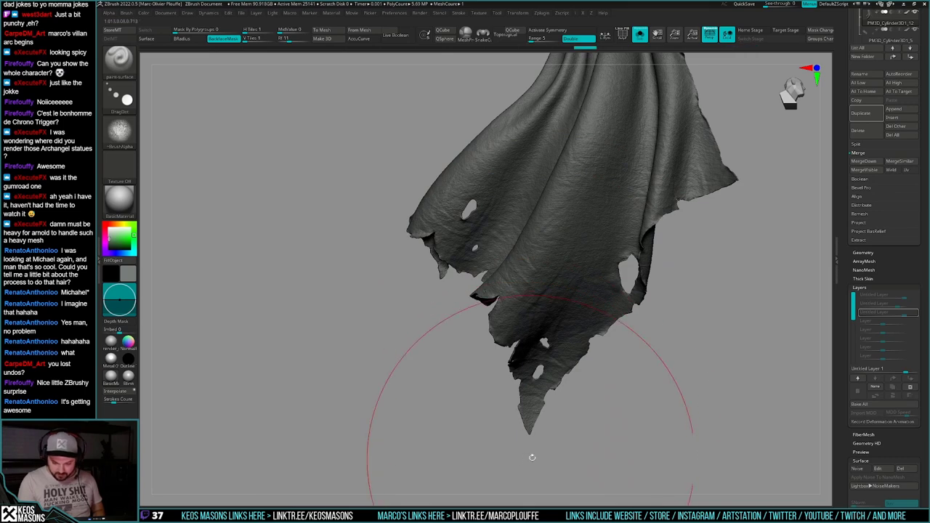
{"action": "right_click_drag", "start_coordinate": [600, 394], "coordinate": [595, 337]}
{"action": "left_click", "coordinate": [585, 327]}
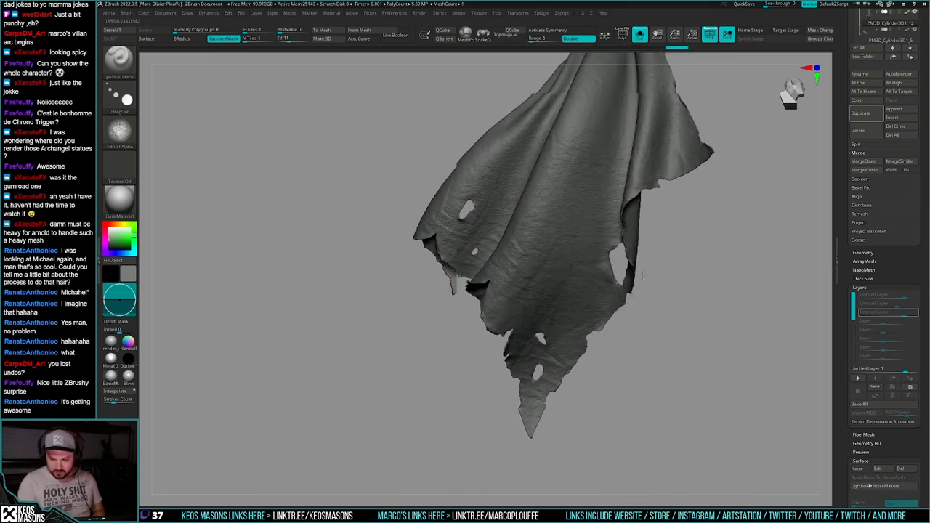
Step: Texture the remaining folds and ragged hem of the cape with further surface stamps
{"action": "mouse_move", "coordinate": [669, 326]}
{"action": "right_mouse_down"}
{"action": "mouse_move", "coordinate": [649, 233]}
{"action": "mouse_move", "coordinate": [688, 218]}
{"action": "mouse_move", "coordinate": [715, 226]}
{"action": "right_mouse_up"}
{"action": "left_click", "coordinate": [618, 320]}
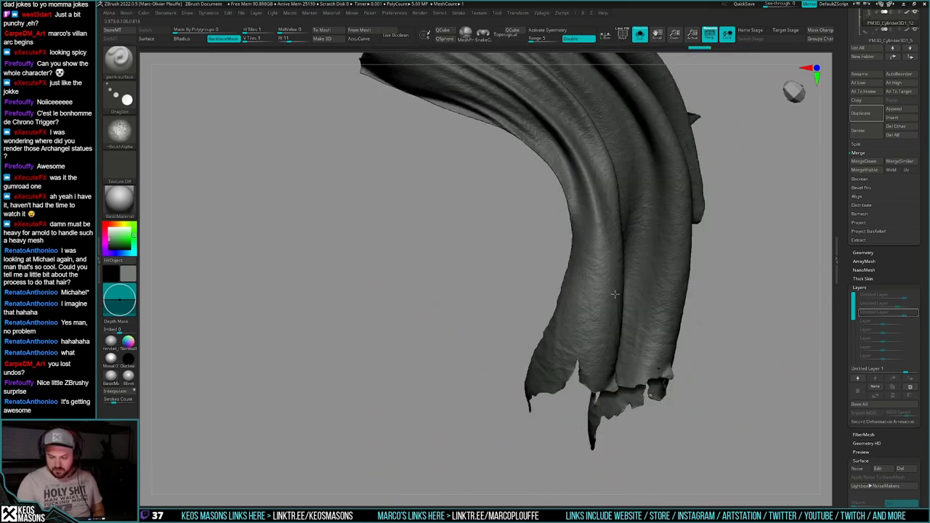
{"action": "right_click_drag", "start_coordinate": [698, 327], "coordinate": [654, 291]}
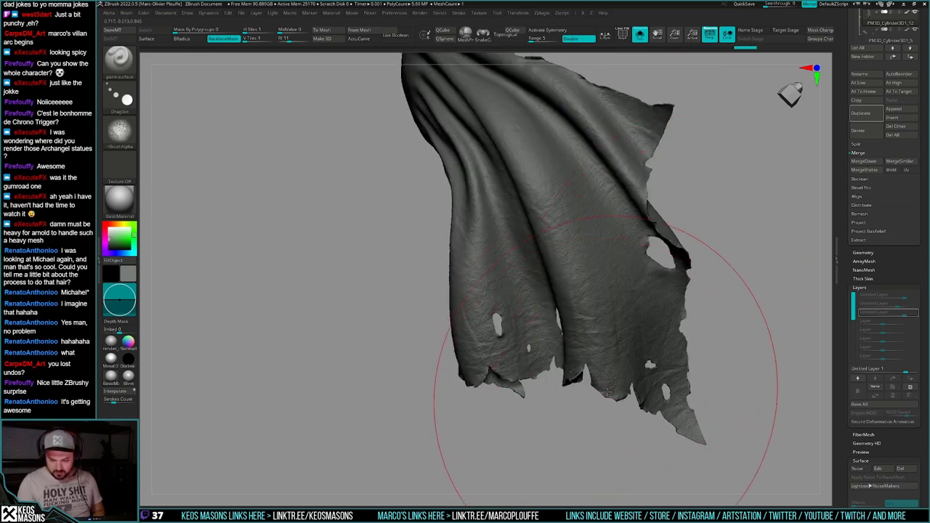
{"action": "left_click", "coordinate": [537, 364]}
{"action": "mouse_move", "coordinate": [537, 365]}
{"action": "right_mouse_down"}
{"action": "mouse_move", "coordinate": [559, 353]}
{"action": "mouse_move", "coordinate": [480, 312]}
{"action": "mouse_move", "coordinate": [527, 298]}
{"action": "mouse_move", "coordinate": [649, 343]}
{"action": "mouse_move", "coordinate": [668, 308]}
{"action": "mouse_move", "coordinate": [678, 402]}
{"action": "mouse_move", "coordinate": [687, 366]}
{"action": "mouse_move", "coordinate": [736, 292]}
{"action": "mouse_move", "coordinate": [679, 308]}
{"action": "right_mouse_up"}
{"action": "left_click", "coordinate": [465, 102]}
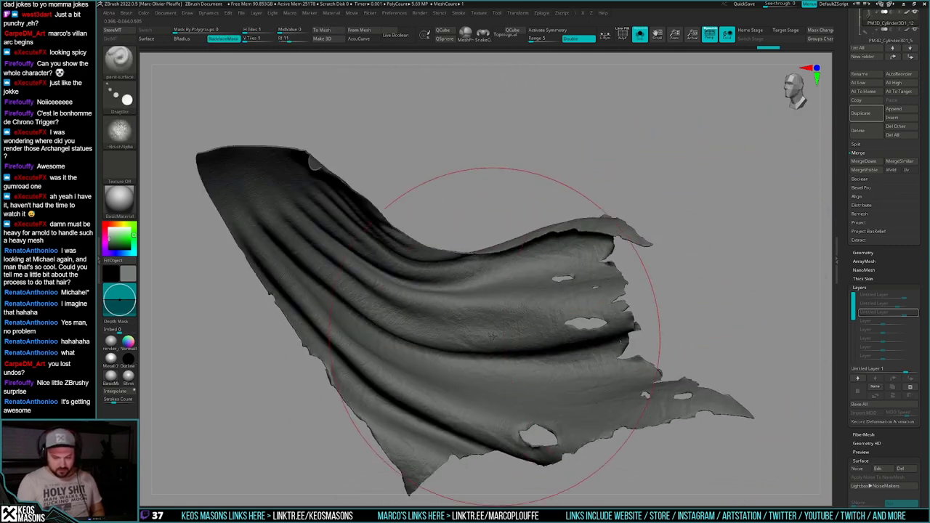
Step: Enlarge the brush to a draw size of about 1999 and stamp broad surface texture over the cape
{"action": "key", "text": "space"}
{"action": "left_click_drag", "start_coordinate": [491, 335], "coordinate": [509, 334]}
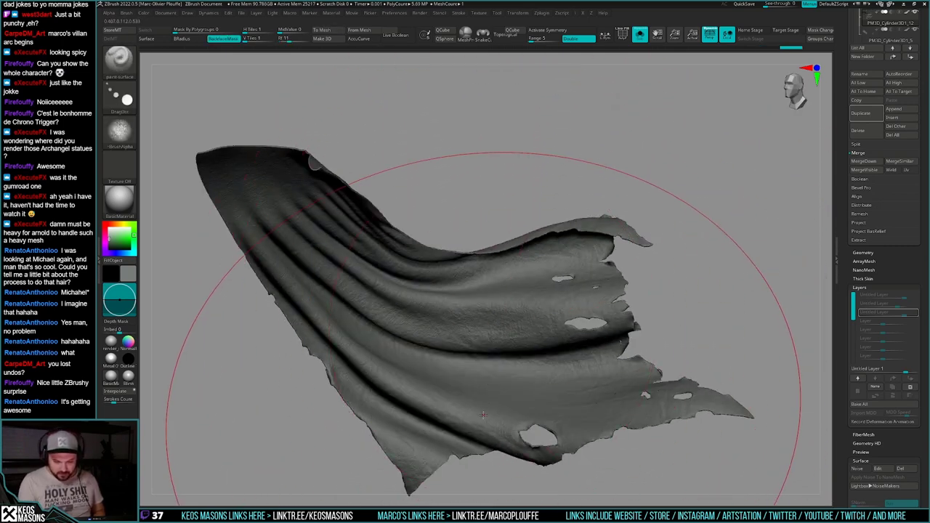
{"action": "key", "text": "ctrl"}
{"action": "mouse_move", "coordinate": [549, 367]}
{"action": "right_mouse_down"}
{"action": "mouse_move", "coordinate": [600, 338]}
{"action": "mouse_move", "coordinate": [582, 491]}
{"action": "mouse_move", "coordinate": [572, 454]}
{"action": "right_mouse_up"}
{"action": "key", "text": "ctrl"}
Step: Adjust the brush's Z Intensity and continue texturing the cape's folds from other angles
{"action": "key", "text": "space"}
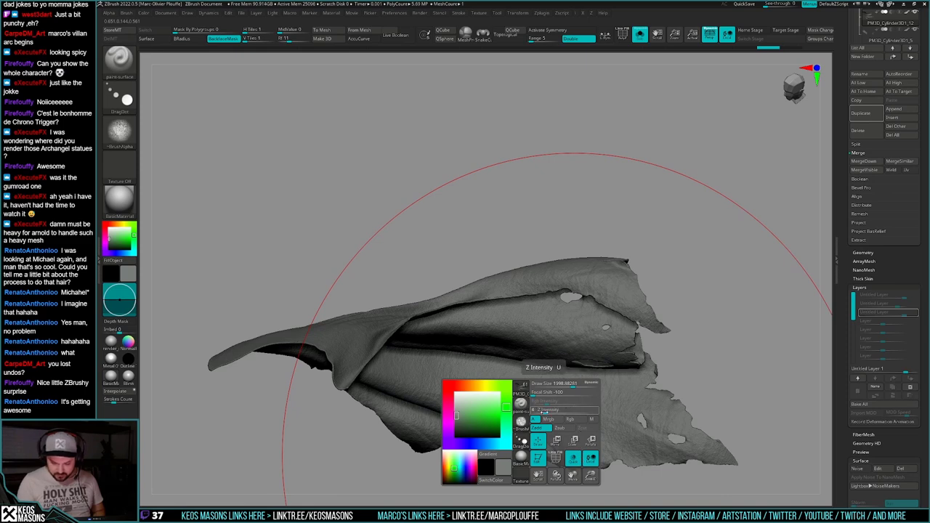
{"action": "key", "text": "Return"}
{"action": "mouse_move", "coordinate": [566, 383]}
{"action": "right_mouse_down"}
{"action": "mouse_move", "coordinate": [558, 404]}
{"action": "mouse_move", "coordinate": [561, 294]}
{"action": "mouse_move", "coordinate": [534, 284]}
{"action": "mouse_move", "coordinate": [509, 254]}
{"action": "right_mouse_up"}
{"action": "mouse_move", "coordinate": [634, 363]}
{"action": "right_mouse_down"}
{"action": "mouse_move", "coordinate": [609, 344]}
{"action": "mouse_move", "coordinate": [639, 292]}
{"action": "right_mouse_up"}
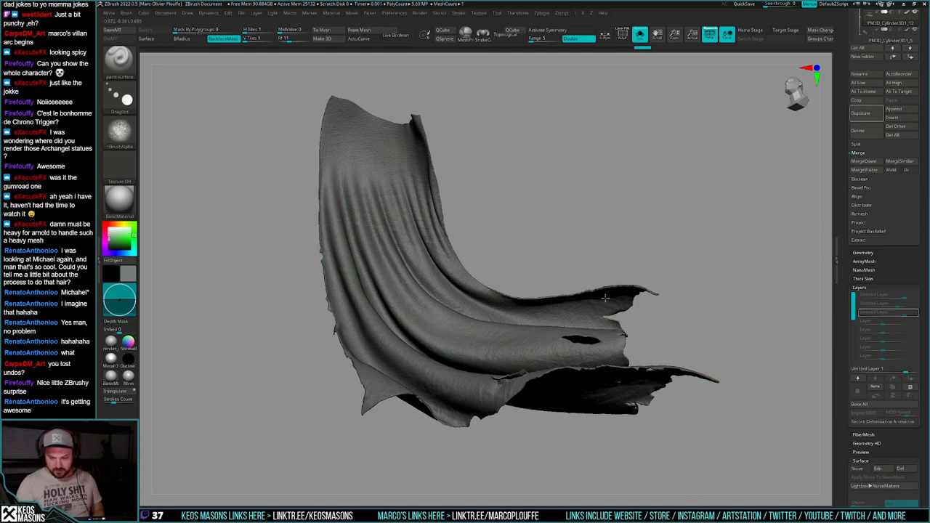
Step: Raise the cape to subdivision level 5
{"action": "mouse_move", "coordinate": [705, 311]}
{"action": "right_mouse_down"}
{"action": "mouse_move", "coordinate": [708, 369]}
{"action": "mouse_move", "coordinate": [712, 312]}
{"action": "mouse_move", "coordinate": [687, 307]}
{"action": "right_mouse_up"}
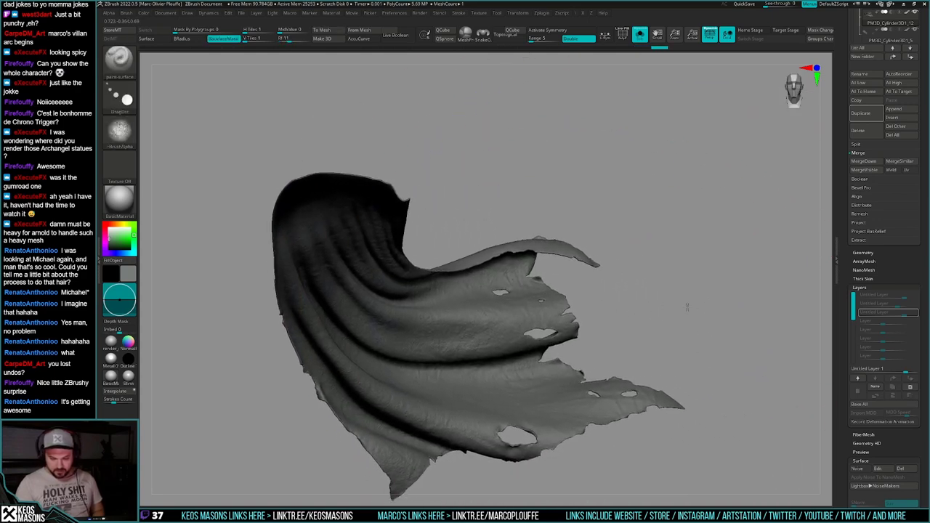
{"action": "key", "text": "space"}
{"action": "left_click", "coordinate": [689, 221]}
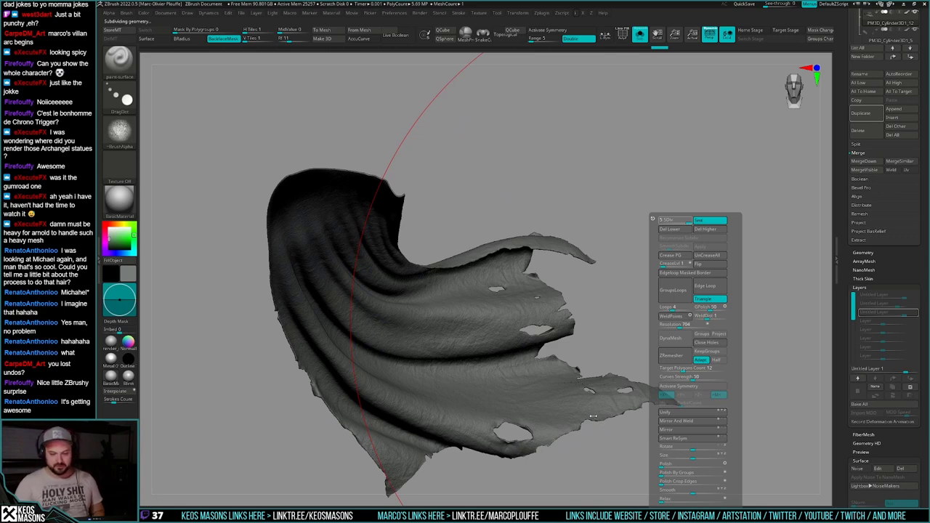
Step: Switch to the ClayBuildup brush and end recording on the third layer to view the cape's fine cloth texture
{"action": "key", "text": "space"}
{"action": "left_click", "coordinate": [683, 320]}
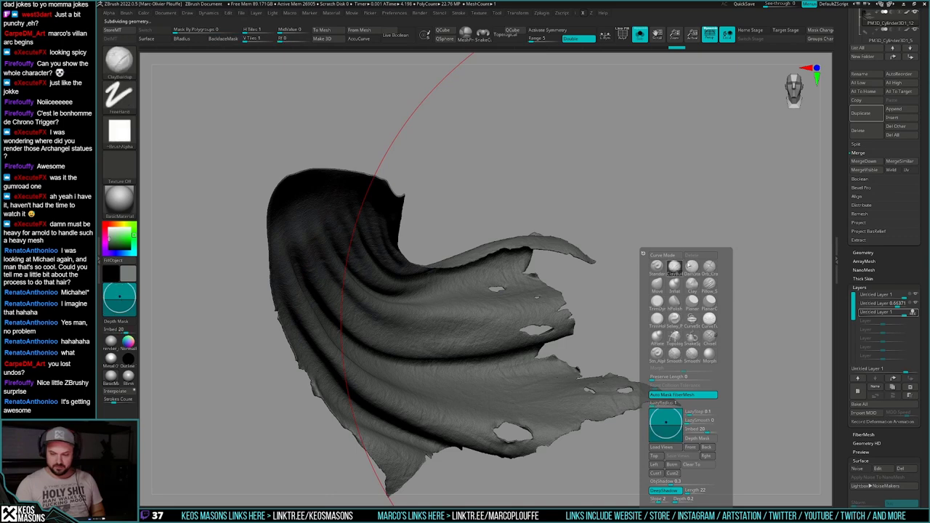
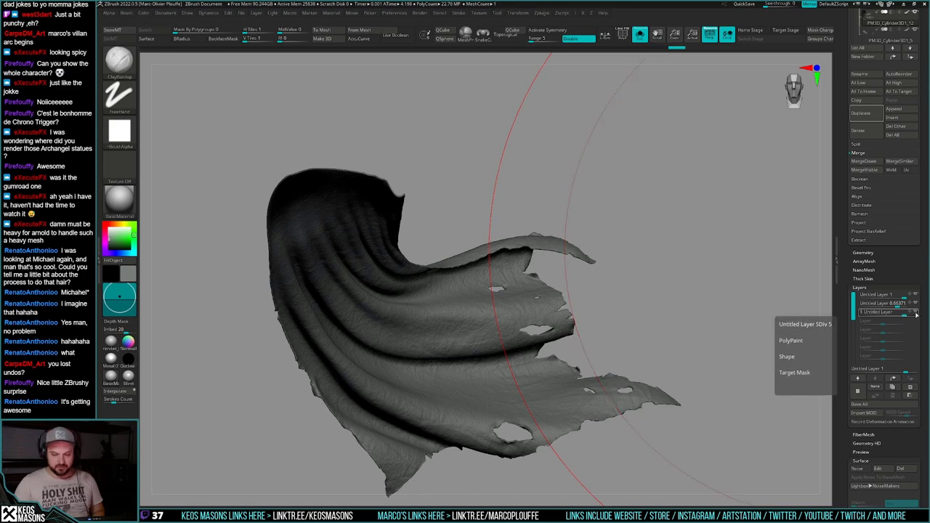
{"action": "right_click_drag", "start_coordinate": [666, 359], "coordinate": [708, 293], "text": "alt"}
{"action": "mouse_move", "coordinate": [917, 315]}
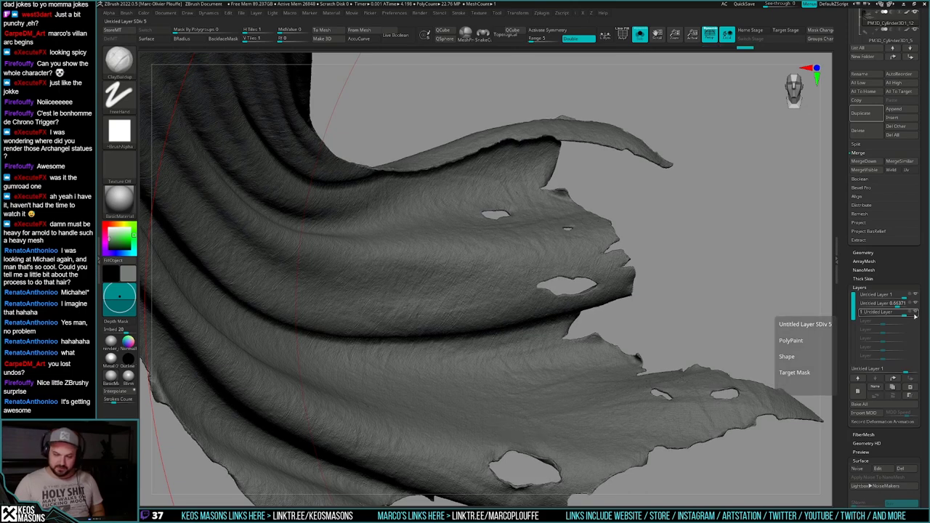
{"action": "right_click_drag", "start_coordinate": [734, 291], "coordinate": [716, 221], "text": "ctrl"}
{"action": "right_click_drag", "start_coordinate": [715, 222], "coordinate": [679, 222]}
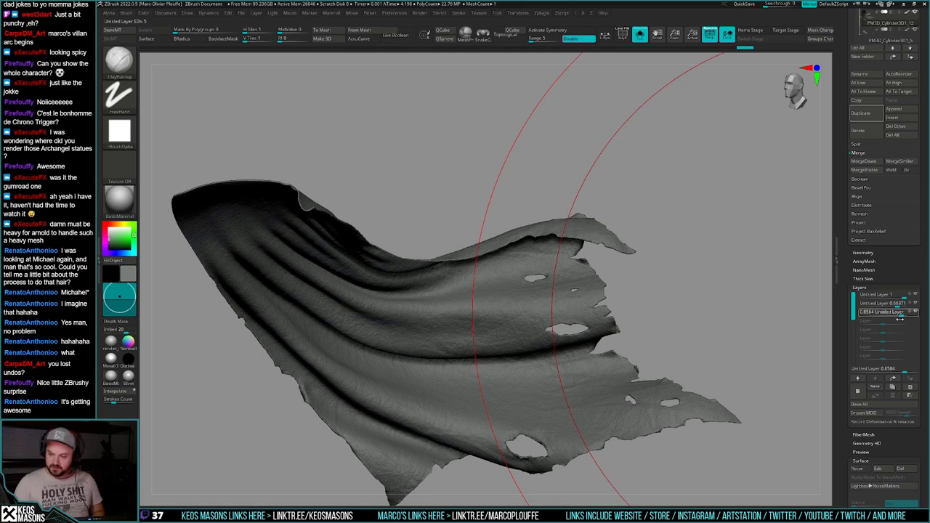
Step: Lower the third layer's intensity to about 0.7 to soften the cape's fine cloth texture
{"action": "left_click", "coordinate": [900, 315]}
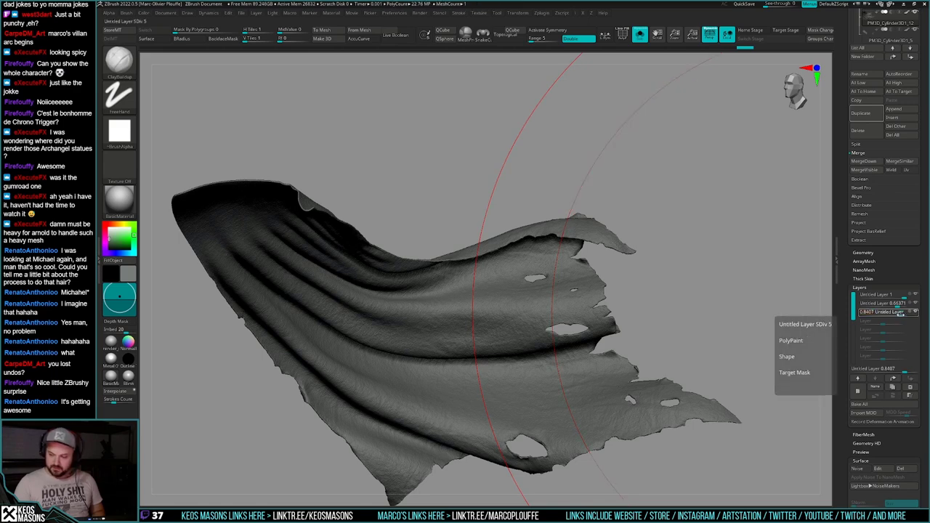
{"action": "left_click_drag", "start_coordinate": [900, 315], "coordinate": [901, 315]}
{"action": "left_click", "coordinate": [899, 315]}
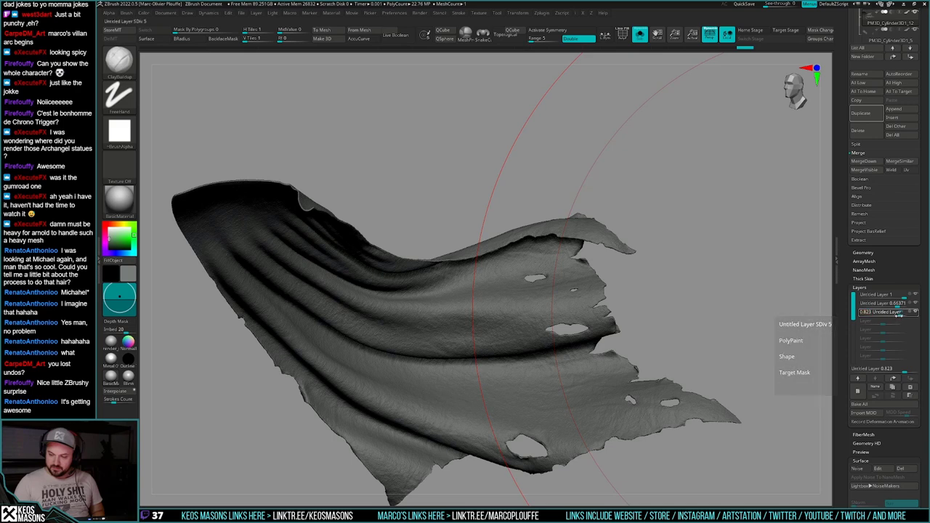
{"action": "left_click_drag", "start_coordinate": [899, 314], "coordinate": [899, 315]}
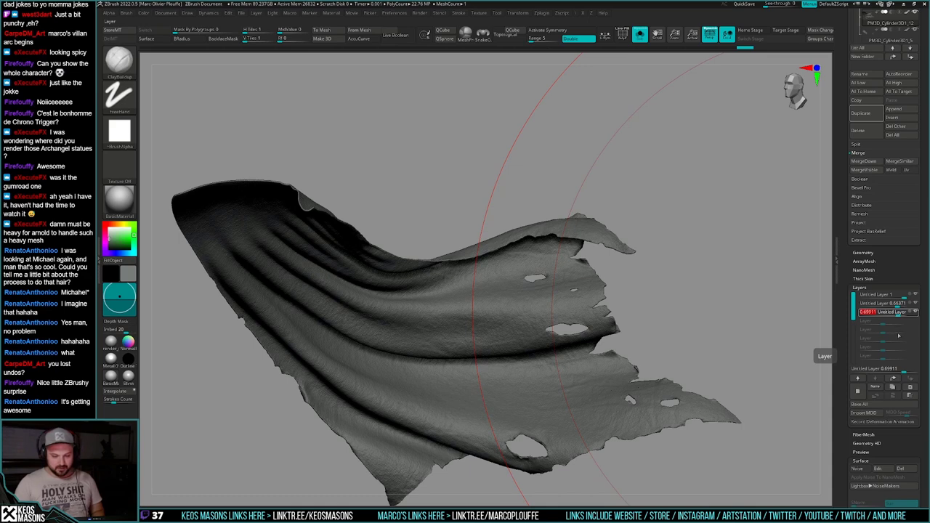
Step: Merge the two reduced-intensity layers into one and toggle the merged layer's visibility to compare its effect
{"action": "left_click", "coordinate": [859, 379]}
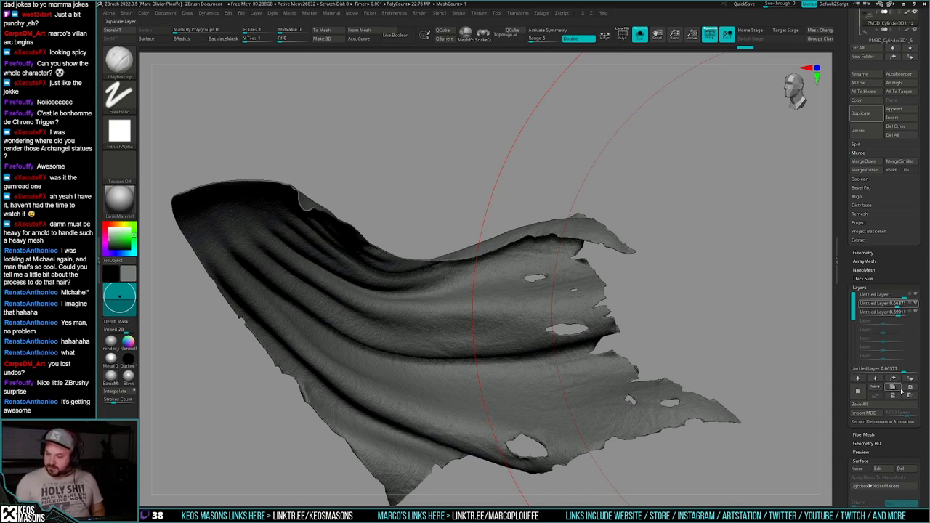
{"action": "left_click", "coordinate": [916, 305]}
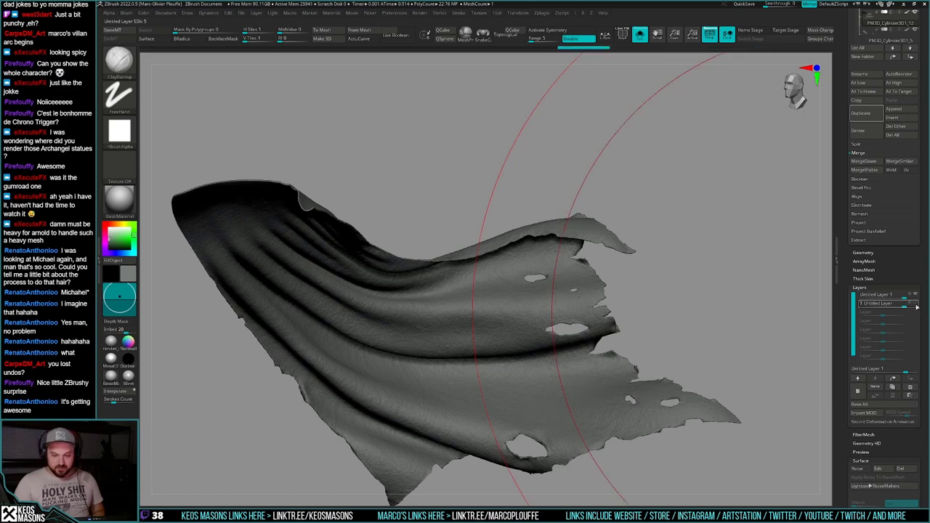
{"action": "left_click", "coordinate": [915, 306]}
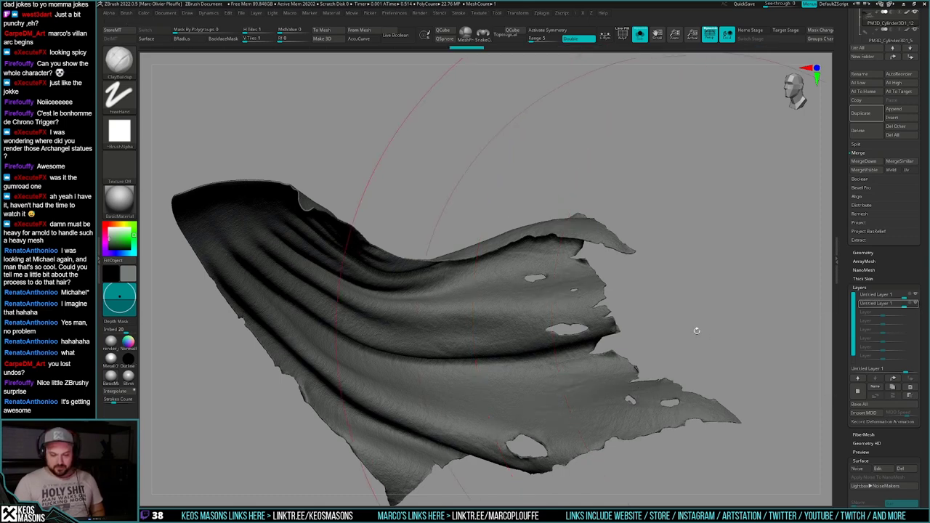
Step: Duplicate the cape subtool and isolate the copy
{"action": "mouse_move", "coordinate": [695, 327]}
{"action": "right_mouse_down"}
{"action": "mouse_move", "coordinate": [697, 347]}
{"action": "mouse_move", "coordinate": [698, 339]}
{"action": "right_mouse_up"}
{"action": "key", "text": "alt+s"}
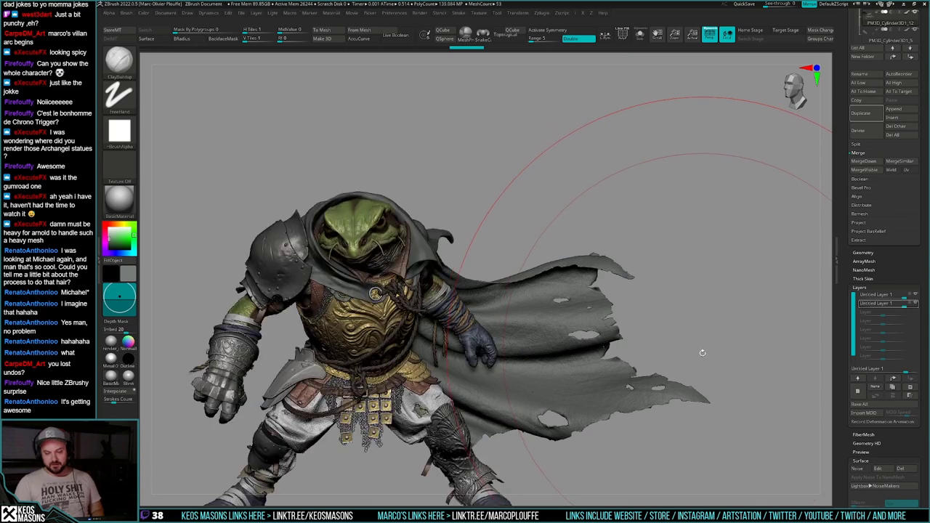
{"action": "left_click_drag", "start_coordinate": [893, 184], "coordinate": [893, 435]}
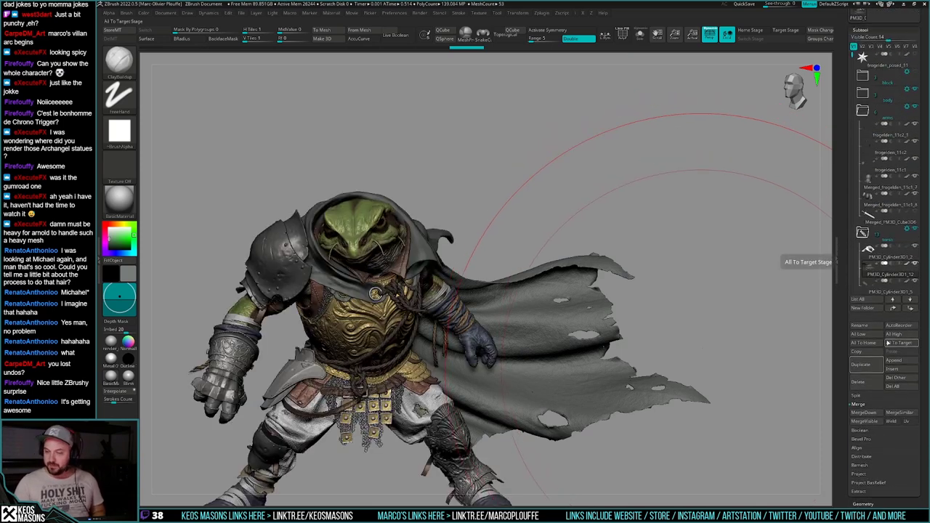
{"action": "mouse_move", "coordinate": [870, 290]}
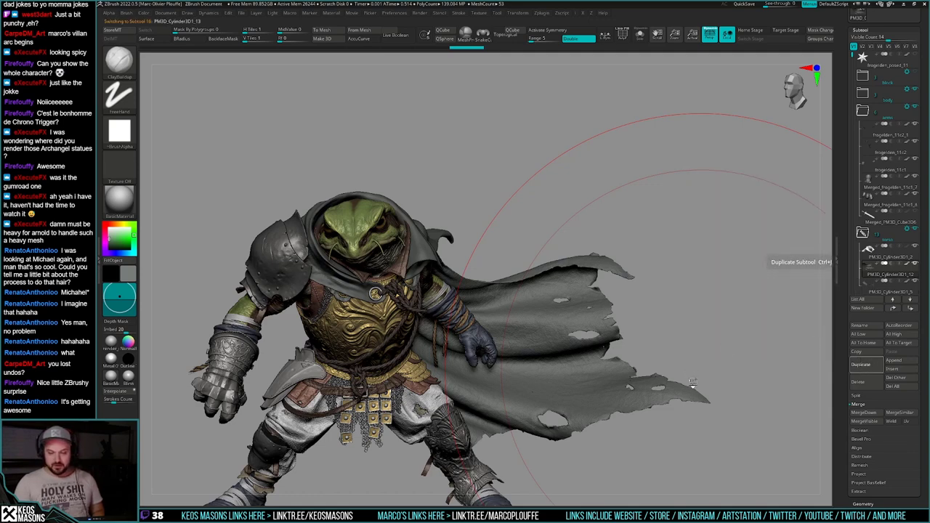
{"action": "key", "text": "alt+s"}
{"action": "mouse_move", "coordinate": [705, 373]}
{"action": "right_mouse_down", "text": "alt"}
{"action": "mouse_move", "coordinate": [689, 349]}
{"action": "mouse_move", "coordinate": [709, 374]}
{"action": "right_mouse_up", "text": "alt"}
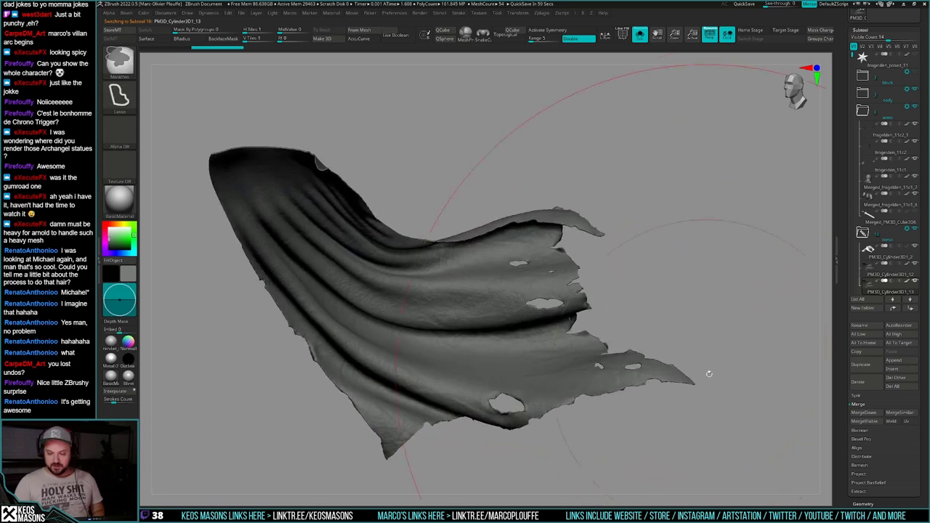
Step: Bake all layers on the cape copy and delete its subdivision levels above level 2
{"action": "left_click_drag", "start_coordinate": [850, 469], "coordinate": [851, 136]}
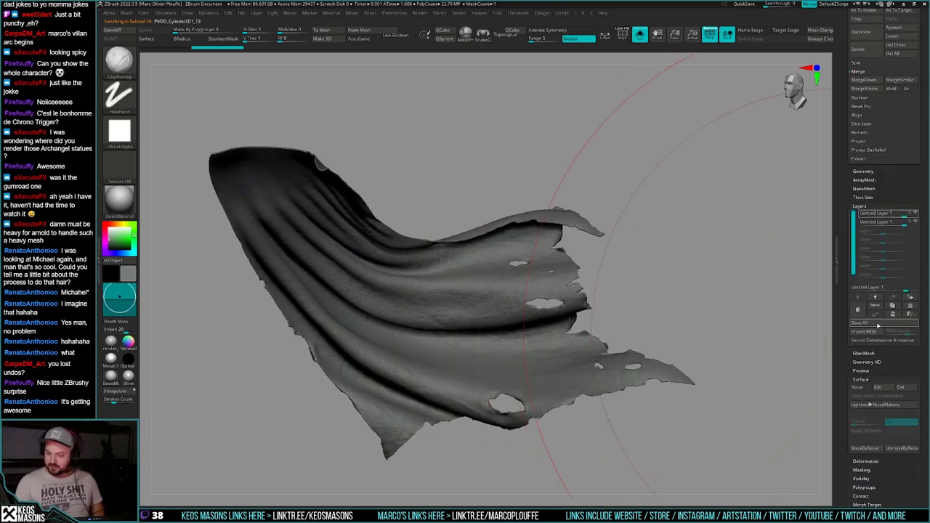
{"action": "left_click", "coordinate": [878, 326]}
{"action": "key", "text": "g"}
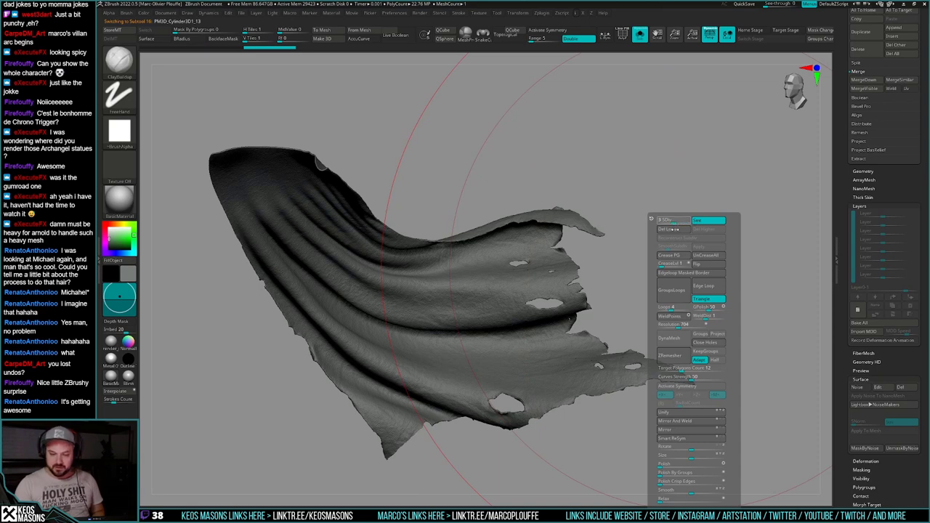
{"action": "left_click_drag", "start_coordinate": [673, 232], "coordinate": [666, 231]}
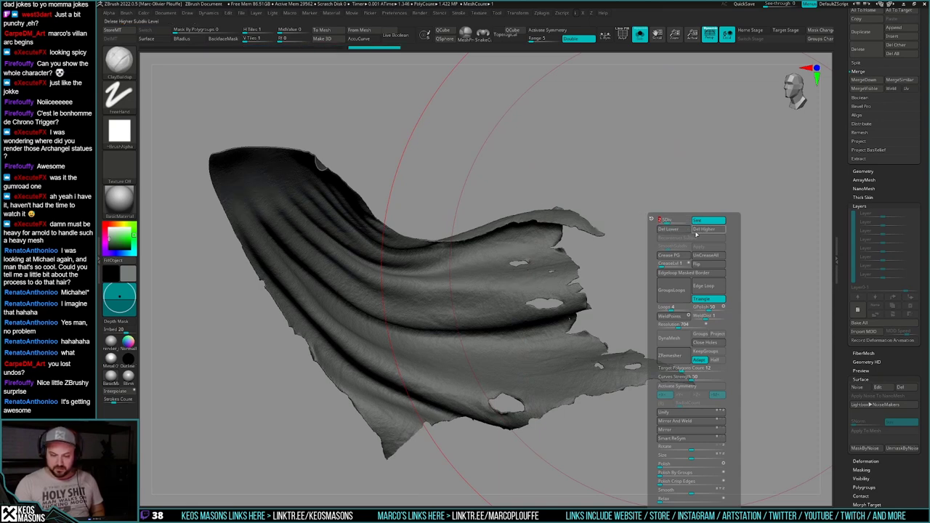
{"action": "left_click", "coordinate": [703, 231]}
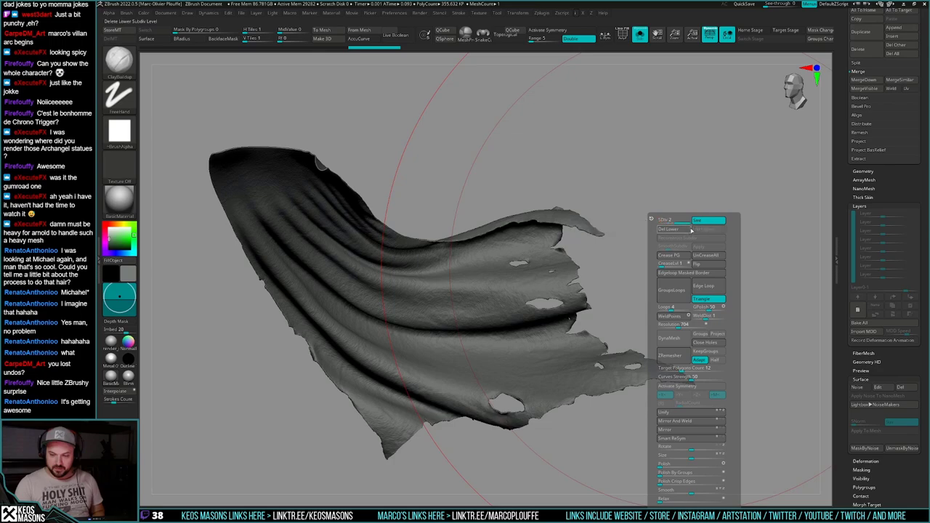
Step: Check the cape copy's polygroups in the wireframe and isolate only the thin border strips around the hem and holes
{"action": "right_click_drag", "start_coordinate": [766, 208], "coordinate": [673, 354], "text": "ctrl"}
{"action": "key", "text": "shift+f"}
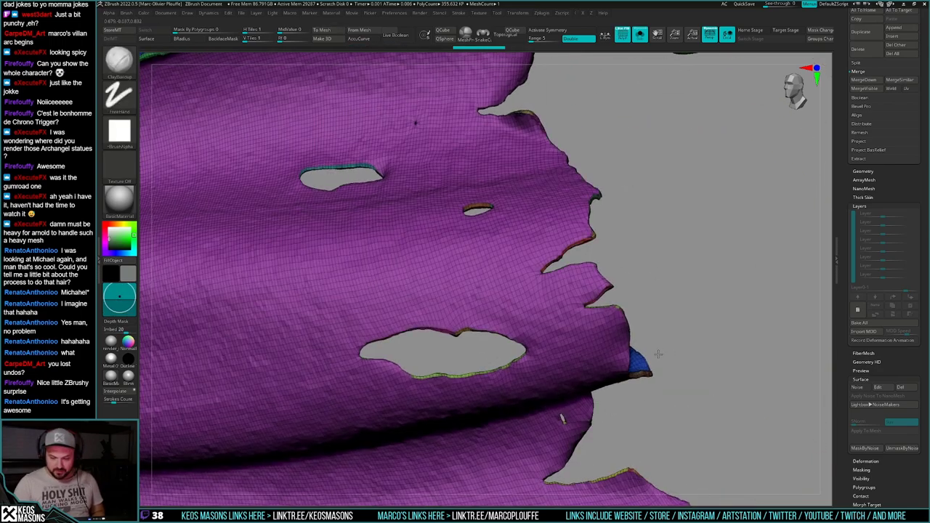
{"action": "left_click_drag", "start_coordinate": [673, 354], "coordinate": [602, 338]}
{"action": "key", "text": "shift+f"}
{"action": "right_click_drag", "start_coordinate": [602, 338], "coordinate": [619, 207], "text": "ctrl"}
{"action": "mouse_move", "coordinate": [619, 207]}
{"action": "left_mouse_down", "text": "shift"}
{"action": "mouse_move", "coordinate": [660, 325]}
{"action": "mouse_move", "coordinate": [694, 343]}
{"action": "mouse_move", "coordinate": [688, 370]}
{"action": "left_mouse_up", "text": "shift"}
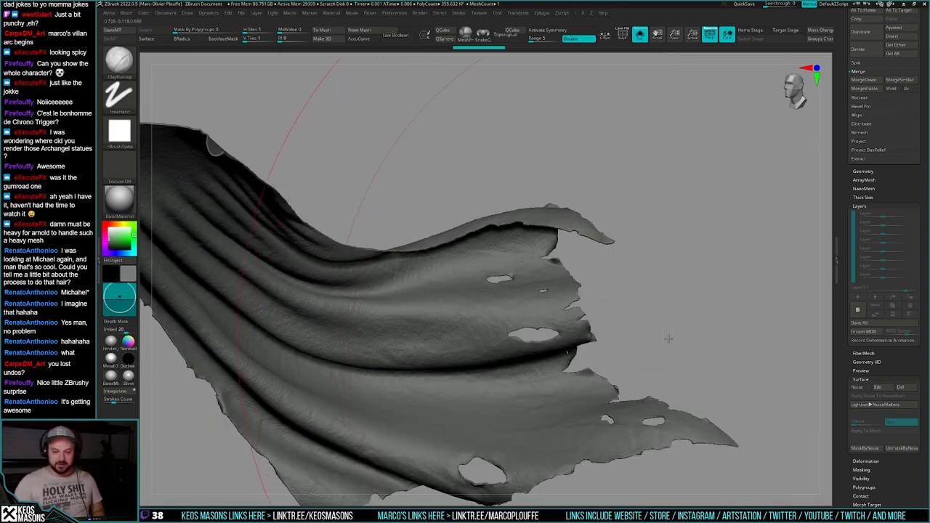
{"action": "left_click_drag", "start_coordinate": [668, 338], "coordinate": [643, 331]}
{"action": "left_click_drag", "start_coordinate": [712, 293], "coordinate": [640, 323], "text": "ctrl+shift"}
{"action": "left_click", "coordinate": [550, 334], "text": "ctrl+shift"}
{"action": "mouse_move", "coordinate": [468, 391]}
{"action": "left_mouse_down"}
{"action": "mouse_move", "coordinate": [714, 254]}
{"action": "mouse_move", "coordinate": [683, 327]}
{"action": "mouse_move", "coordinate": [711, 351]}
{"action": "mouse_move", "coordinate": [674, 342]}
{"action": "left_mouse_up"}
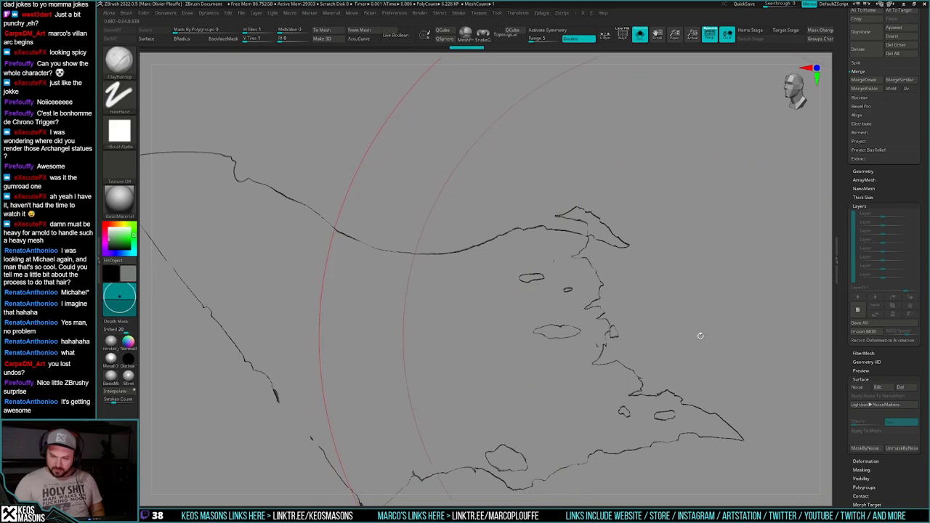
Step: Mask the isolated border strips, unhide the rest of the cape and refine the mask
{"action": "mouse_move", "coordinate": [700, 335]}
{"action": "left_mouse_down", "text": "alt"}
{"action": "mouse_move", "coordinate": [637, 327]}
{"action": "mouse_move", "coordinate": [539, 401]}
{"action": "left_mouse_up", "text": "alt"}
{"action": "right_click_drag", "start_coordinate": [539, 401], "coordinate": [534, 417], "text": "ctrl"}
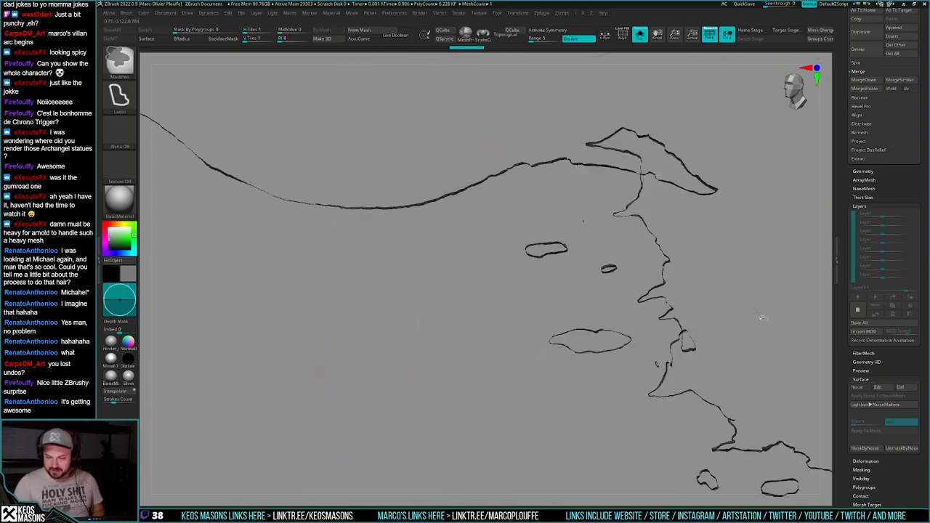
{"action": "left_click", "coordinate": [759, 318], "text": "ctrl+shift"}
{"action": "mouse_move", "coordinate": [665, 330]}
{"action": "right_mouse_down", "text": "alt"}
{"action": "mouse_move", "coordinate": [607, 345]}
{"action": "mouse_move", "coordinate": [602, 396]}
{"action": "mouse_move", "coordinate": [591, 400]}
{"action": "right_mouse_up", "text": "alt"}
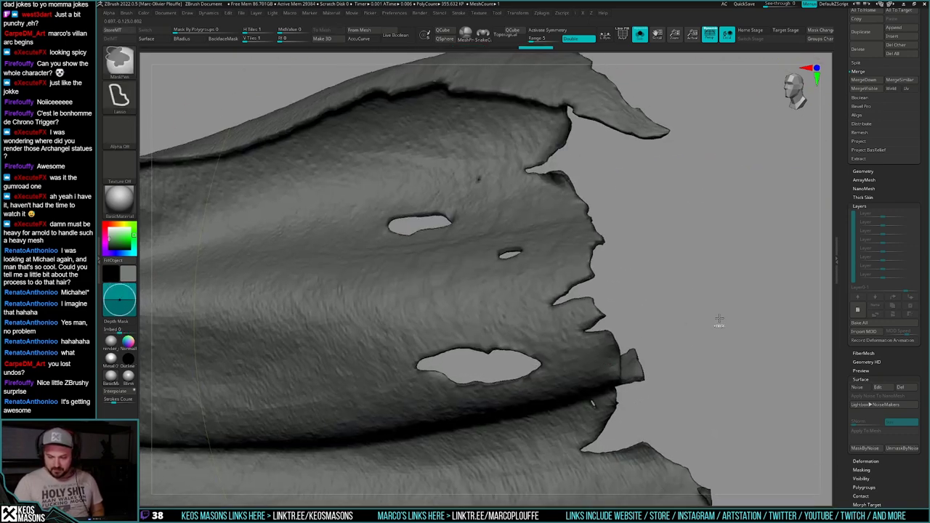
{"action": "left_click", "coordinate": [719, 322], "text": "ctrl"}
{"action": "left_click", "coordinate": [720, 322], "text": "ctrl"}
{"action": "right_click_drag", "start_coordinate": [719, 322], "coordinate": [670, 321], "text": "ctrl"}
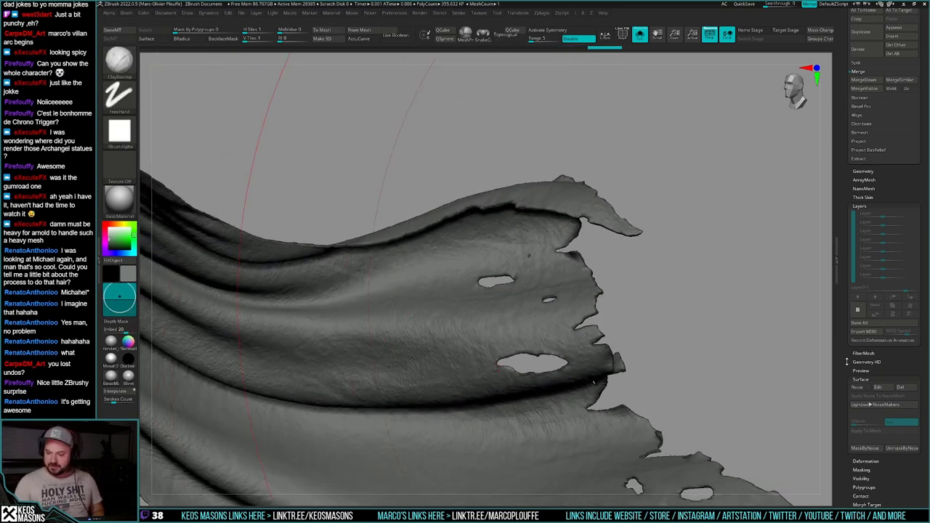
Step: Show the whole character again and reduce the ClayBuildup brush's draw size
{"action": "left_click_drag", "start_coordinate": [847, 362], "coordinate": [848, 287]}
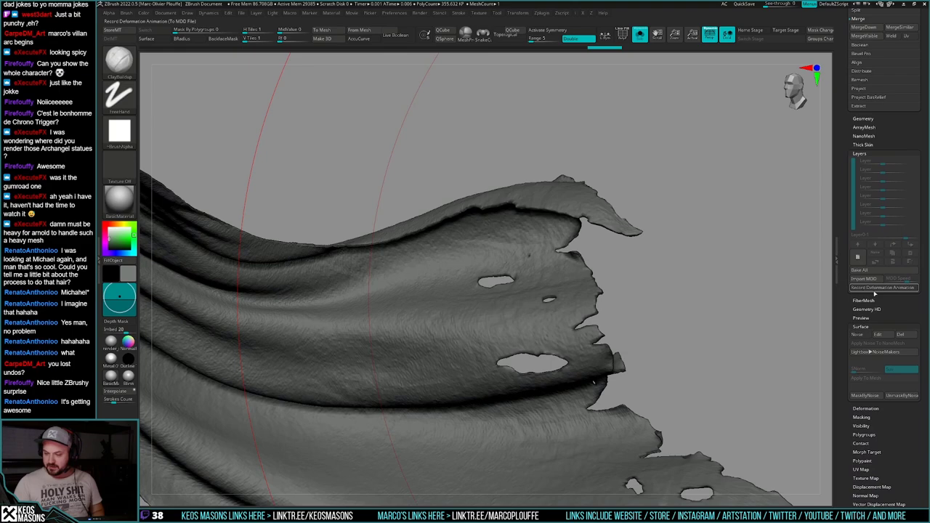
{"action": "mouse_move", "coordinate": [616, 387]}
{"action": "right_mouse_down", "text": "ctrl"}
{"action": "mouse_move", "coordinate": [487, 388]}
{"action": "mouse_move", "coordinate": [643, 383]}
{"action": "mouse_move", "coordinate": [635, 375]}
{"action": "right_mouse_up", "text": "ctrl"}
{"action": "key", "text": "alt+s"}
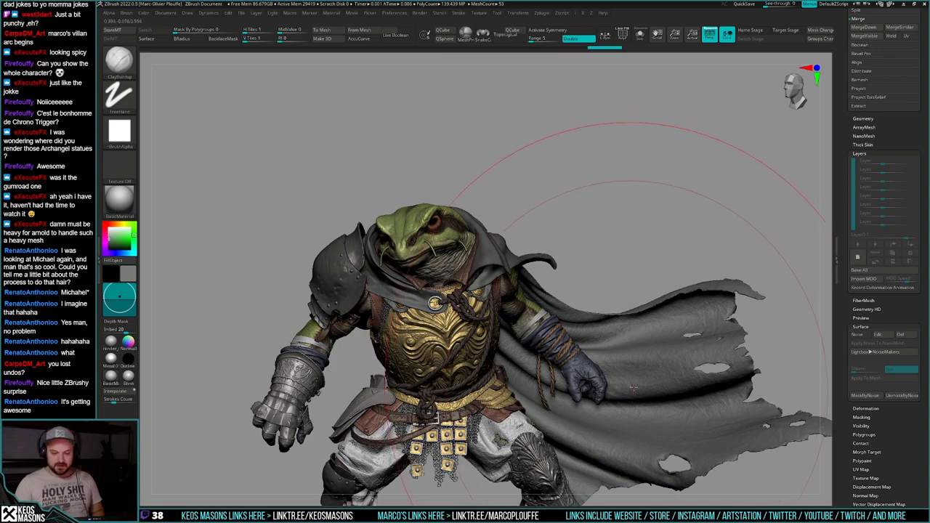
{"action": "key", "text": "b"}
{"action": "left_click", "coordinate": [623, 266]}
{"action": "key", "text": "space"}
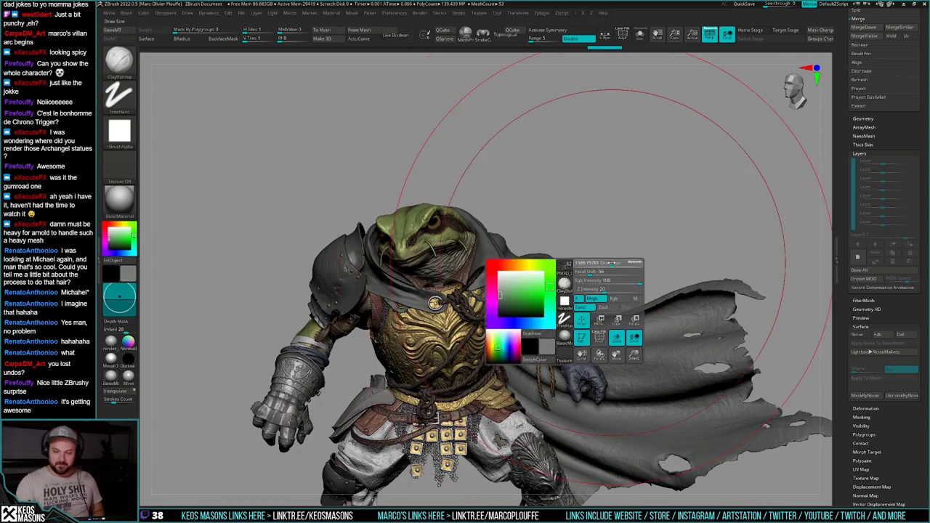
{"action": "left_click_drag", "start_coordinate": [617, 263], "coordinate": [584, 263]}
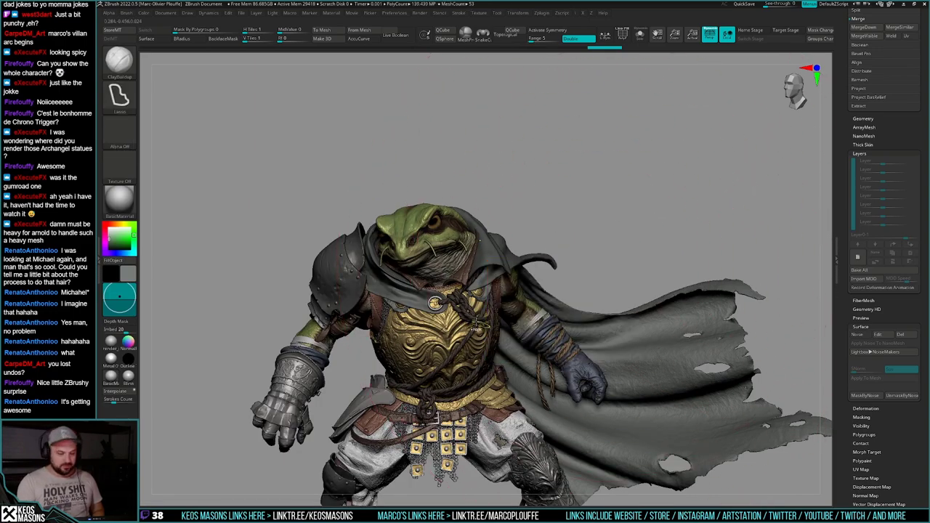
Step: Examine the hood and shoulder cloth up close, then return to the isolated cape copy
{"action": "mouse_move", "coordinate": [667, 214]}
{"action": "right_mouse_down", "text": "ctrl"}
{"action": "mouse_move", "coordinate": [499, 384]}
{"action": "mouse_move", "coordinate": [481, 416]}
{"action": "mouse_move", "coordinate": [487, 399]}
{"action": "right_mouse_up", "text": "ctrl"}
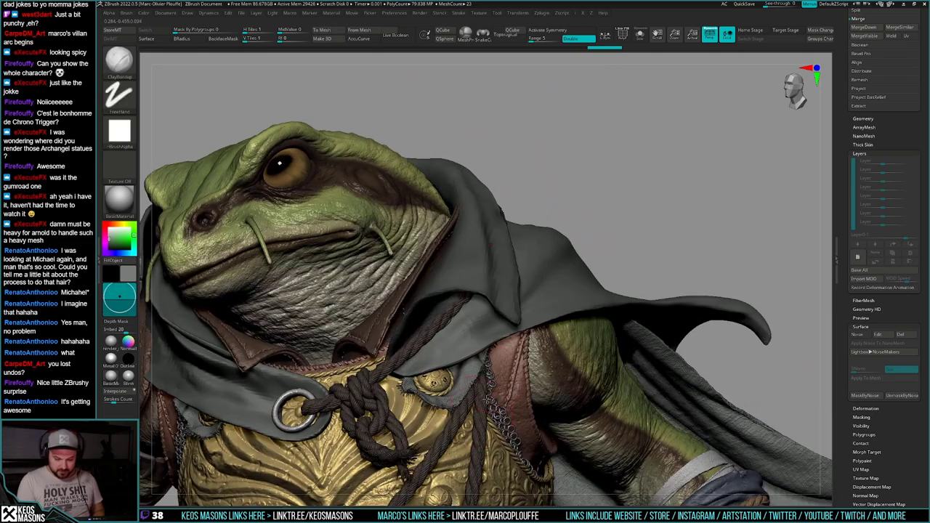
{"action": "mouse_move", "coordinate": [550, 416]}
{"action": "right_mouse_down", "text": "alt"}
{"action": "mouse_move", "coordinate": [455, 361]}
{"action": "mouse_move", "coordinate": [519, 424]}
{"action": "mouse_move", "coordinate": [450, 415]}
{"action": "right_mouse_up", "text": "alt"}
{"action": "key", "text": "alt+s"}
{"action": "right_click_drag", "start_coordinate": [690, 414], "coordinate": [408, 336], "text": "alt"}
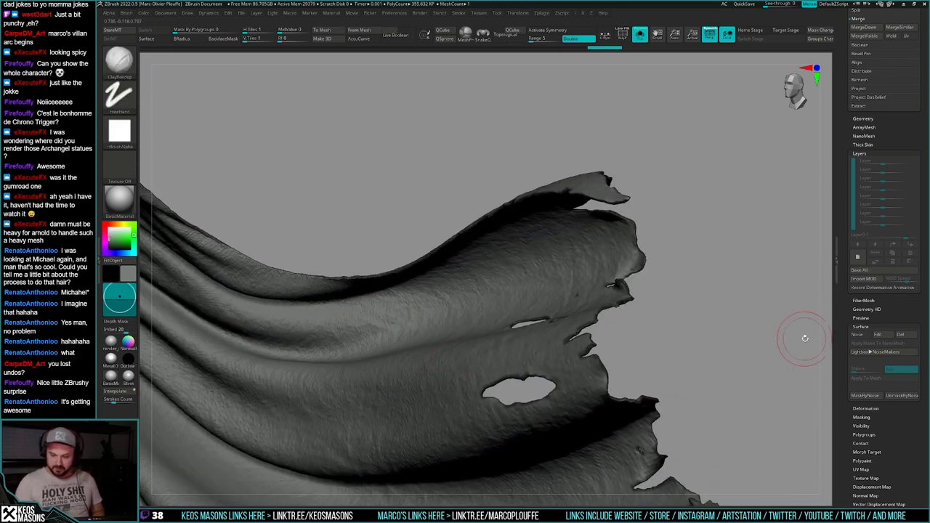
{"action": "right_click_drag", "start_coordinate": [805, 339], "coordinate": [733, 366], "text": "ctrl"}
{"action": "left_click", "coordinate": [870, 336]}
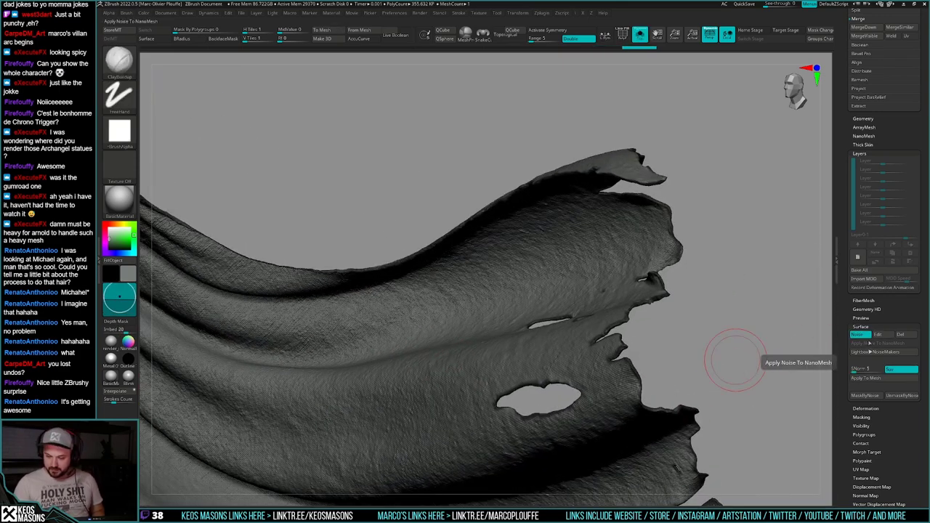
{"action": "key", "text": "ctrl+z"}
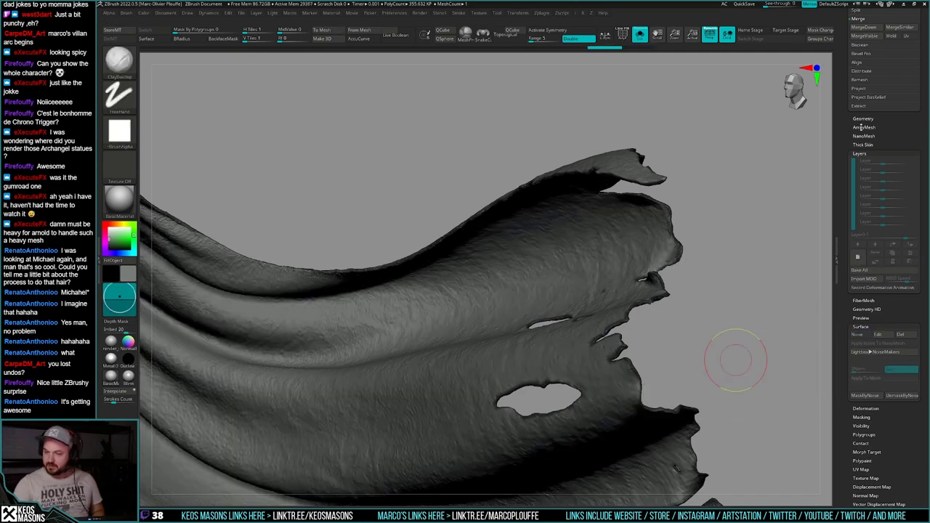
Step: Preview FiberMesh fibers on the cape's masked edges, with MaxFibers about 6.66 and Length about 32.26
{"action": "left_click", "coordinate": [864, 300]}
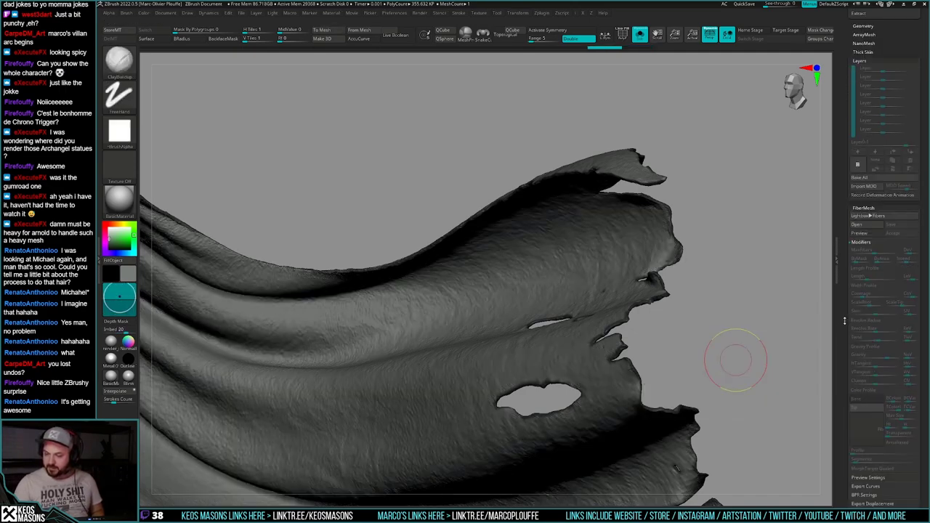
{"action": "left_click", "coordinate": [870, 233]}
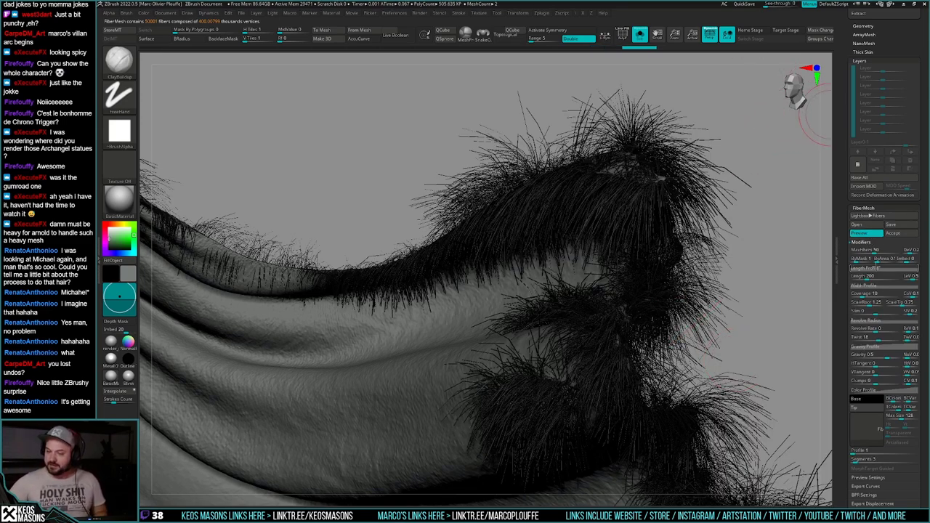
{"action": "left_click_drag", "start_coordinate": [874, 252], "coordinate": [858, 278]}
Step: Set the fibers' Gravity to about 0.14 and their Coverage to about 29.77
{"action": "left_click", "coordinate": [890, 356]}
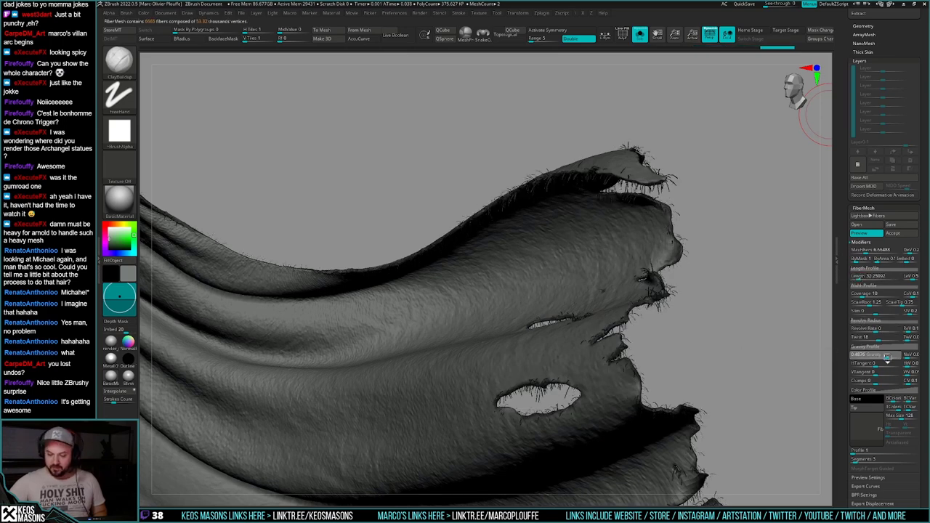
{"action": "left_click_drag", "start_coordinate": [890, 355], "coordinate": [878, 356]}
{"action": "left_click", "coordinate": [878, 356]}
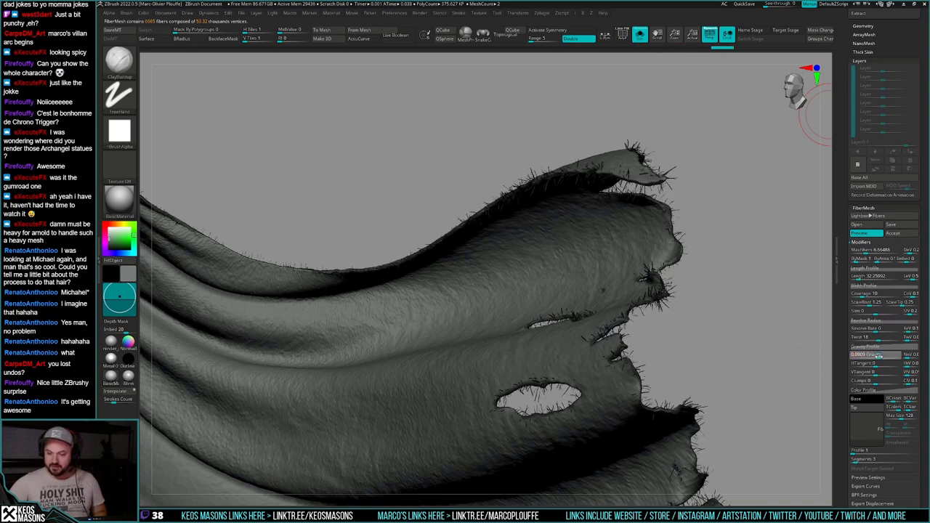
{"action": "left_click", "coordinate": [880, 356]}
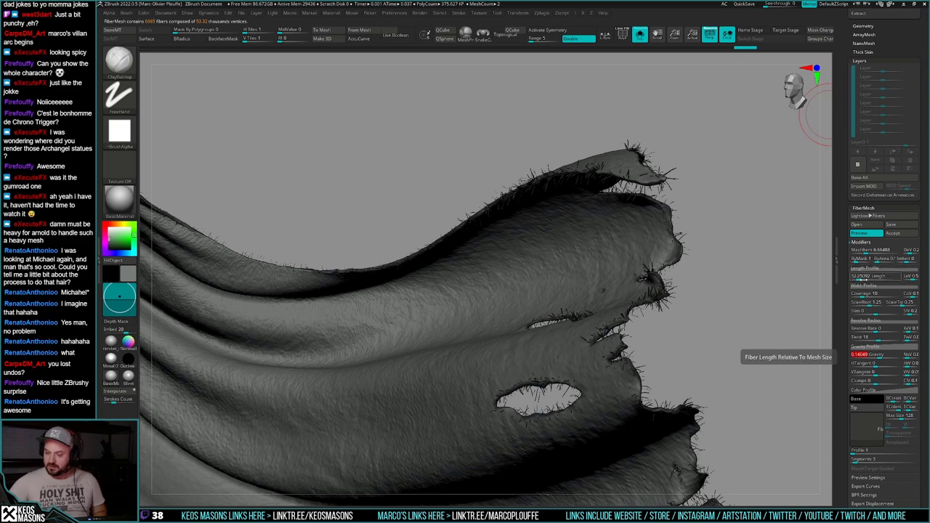
{"action": "left_click_drag", "start_coordinate": [863, 295], "coordinate": [865, 295]}
Step: Set the fiber Profile to 3 sides and dismiss the interaction-speed note
{"action": "left_click_drag", "start_coordinate": [846, 460], "coordinate": [845, 350]}
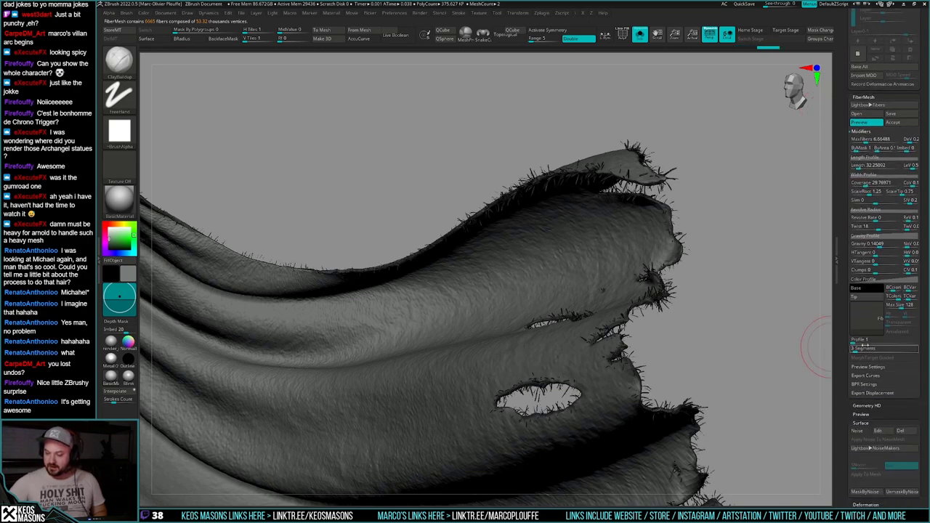
{"action": "left_click", "coordinate": [864, 340]}
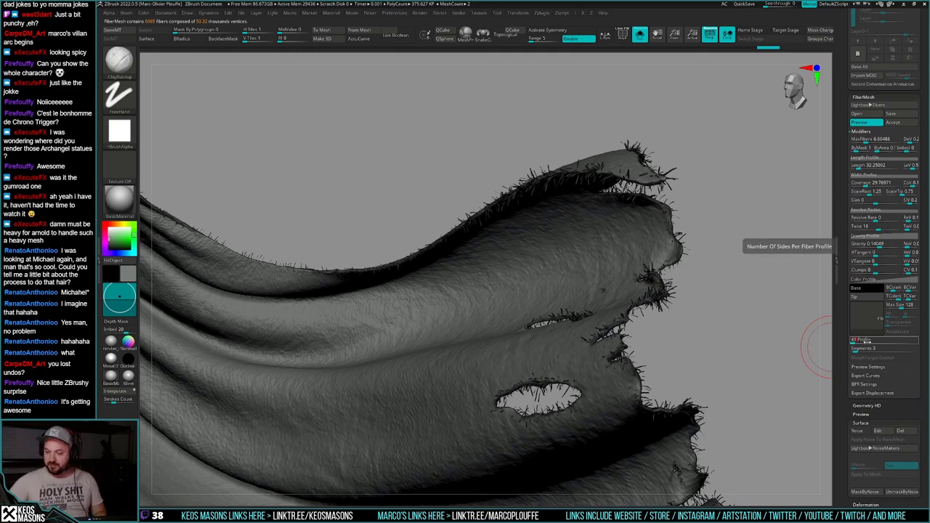
{"action": "type", "text": "3"}
{"action": "key", "text": "Return"}
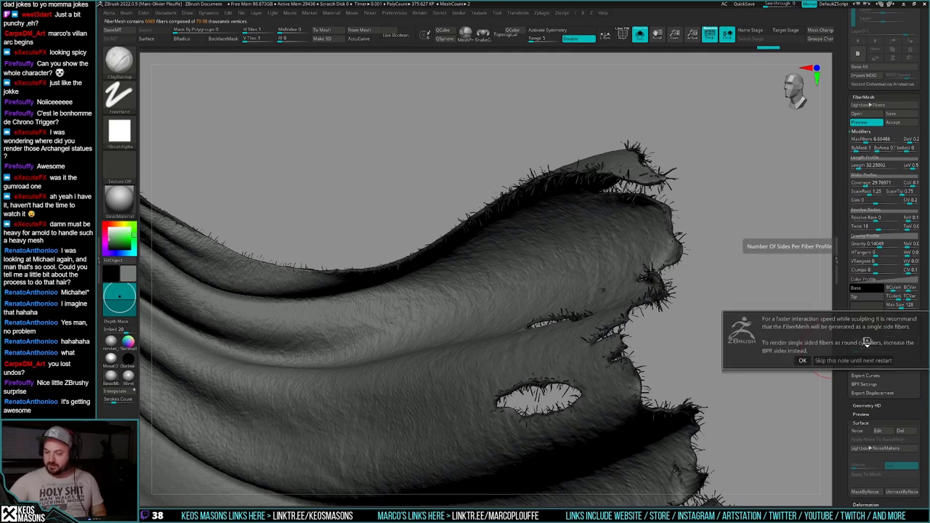
{"action": "left_click", "coordinate": [854, 360]}
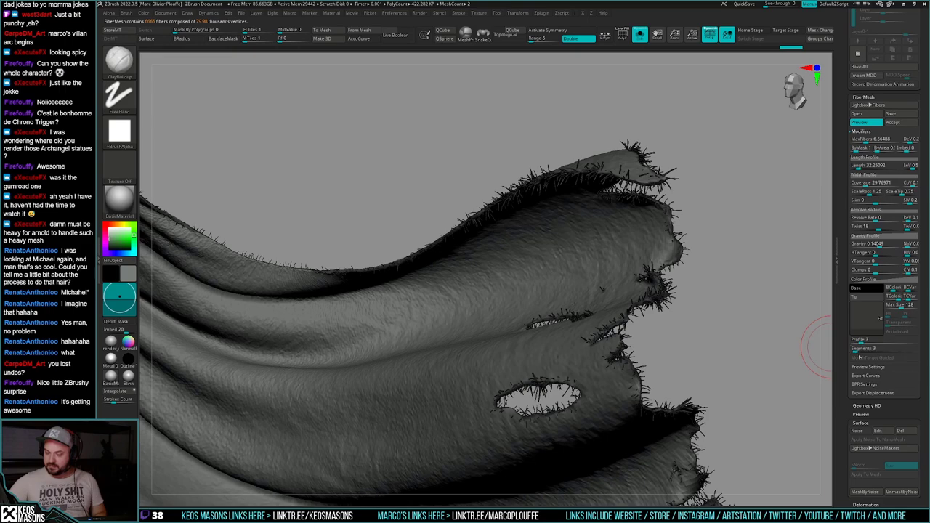
Step: Examine the fibers around the cape's holes and ragged hem up close, with and without the polygroup wireframe
{"action": "right_click_drag", "start_coordinate": [741, 328], "coordinate": [614, 296]}
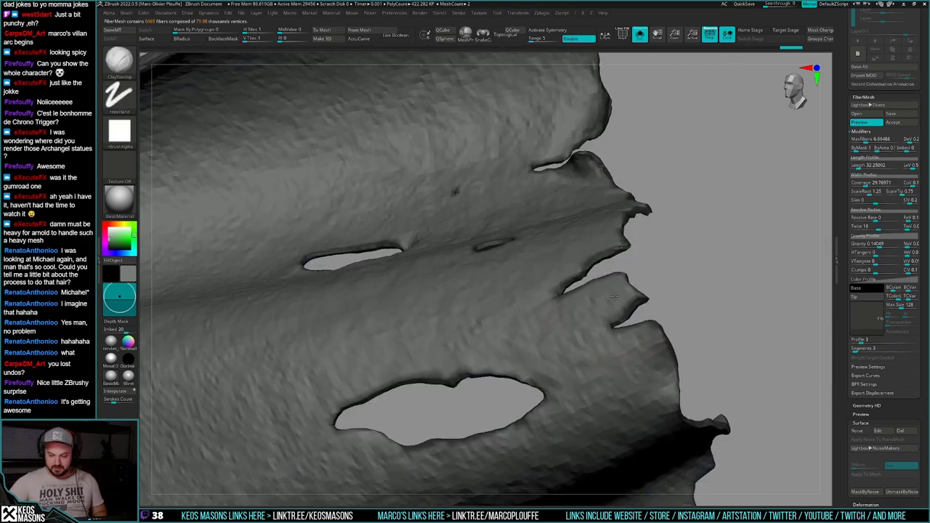
{"action": "key", "text": "shift+f"}
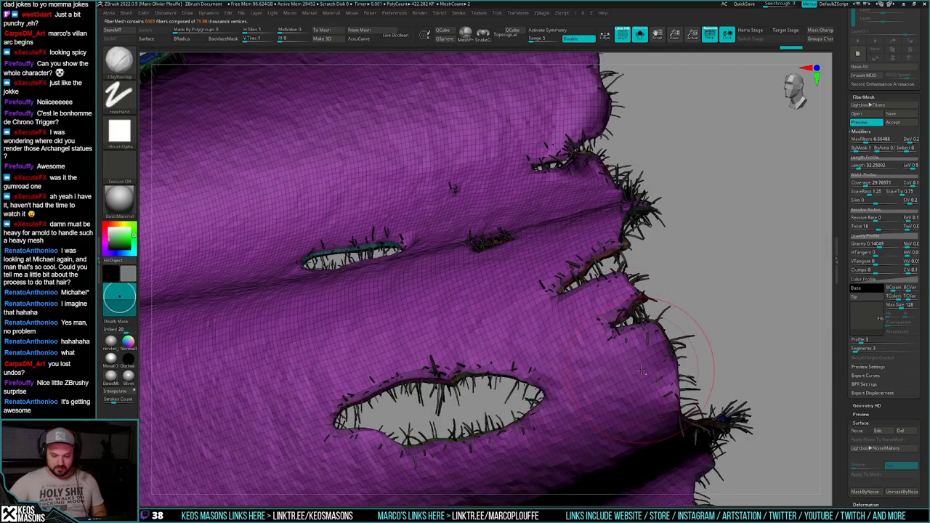
{"action": "key", "text": "shift+f"}
{"action": "mouse_move", "coordinate": [633, 347]}
{"action": "right_mouse_down", "text": "ctrl"}
{"action": "mouse_move", "coordinate": [618, 320]}
{"action": "mouse_move", "coordinate": [629, 341]}
{"action": "right_mouse_up", "text": "ctrl"}
{"action": "right_click_drag", "start_coordinate": [630, 407], "coordinate": [630, 461]}
{"action": "right_click_drag", "start_coordinate": [637, 335], "coordinate": [639, 318]}
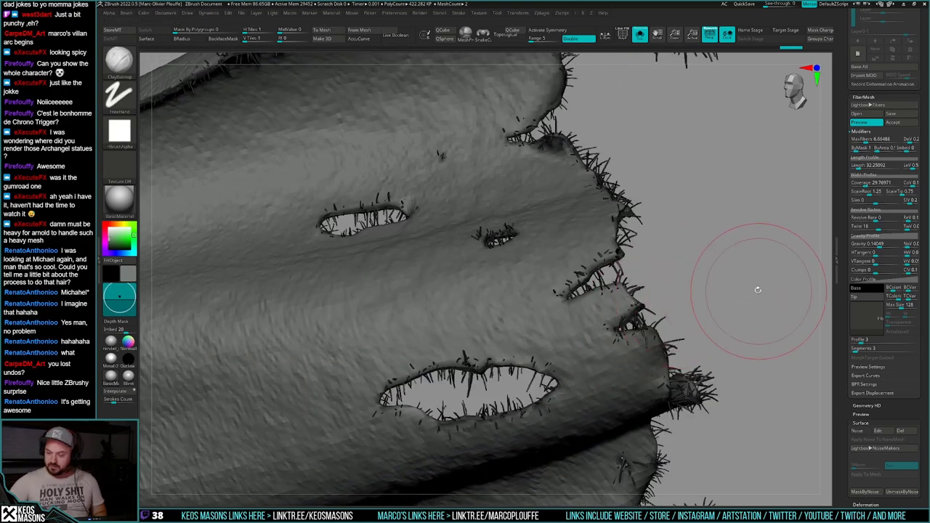
{"action": "key", "text": "shift"}
{"action": "key", "text": "shift"}
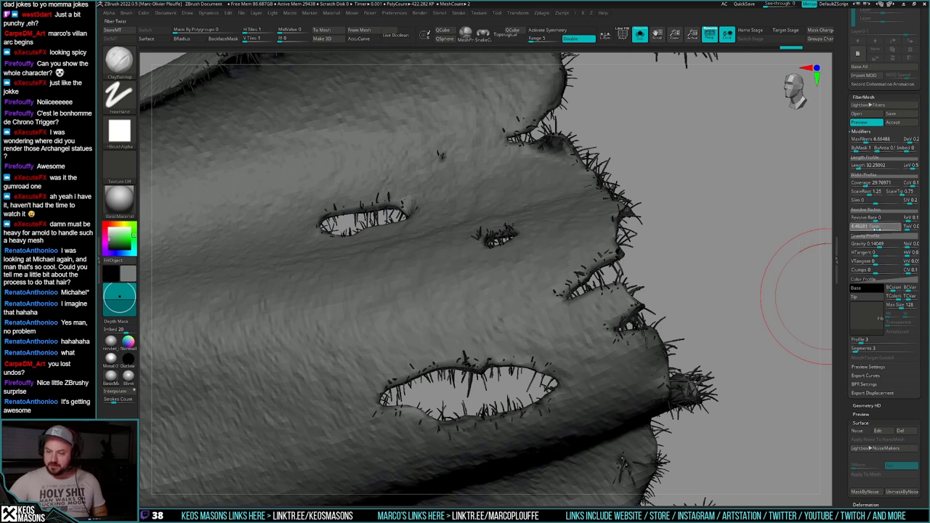
Step: Set the fibers' Twist to about 4.46 and shorten their Length to about 18.14
{"action": "left_click", "coordinate": [877, 230]}
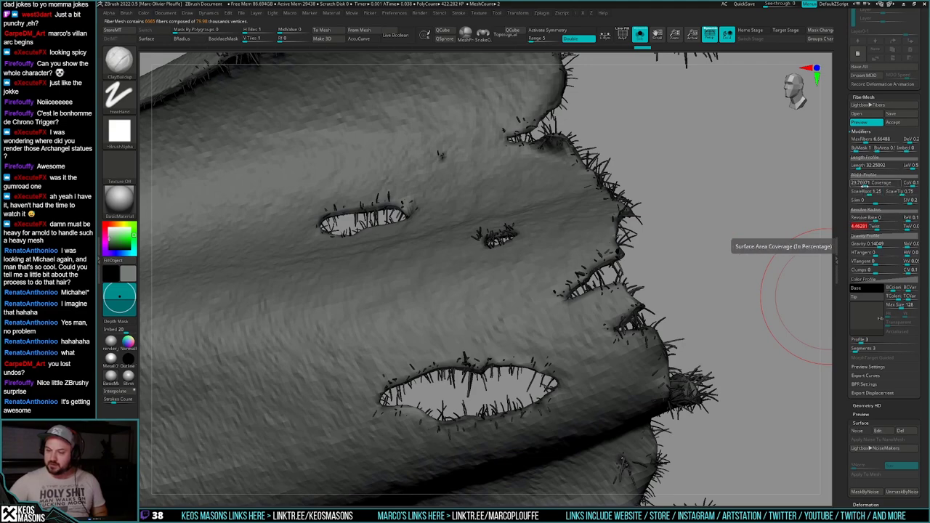
{"action": "left_click_drag", "start_coordinate": [710, 195], "coordinate": [666, 246]}
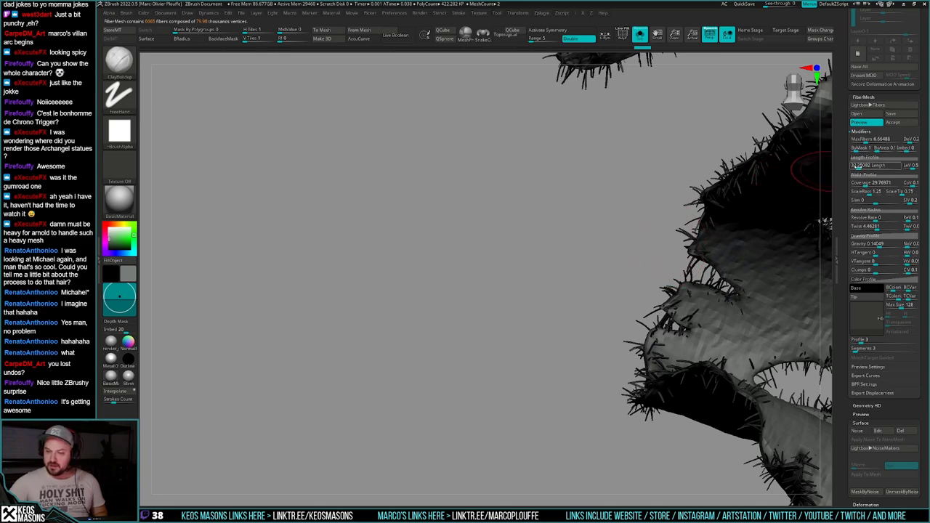
{"action": "left_click_drag", "start_coordinate": [859, 166], "coordinate": [857, 166]}
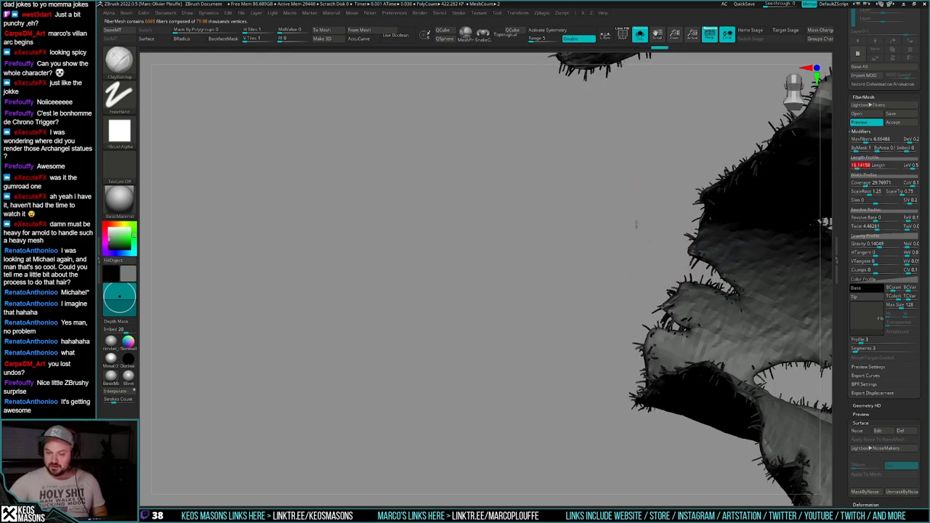
{"action": "left_click_drag", "start_coordinate": [635, 222], "coordinate": [815, 181]}
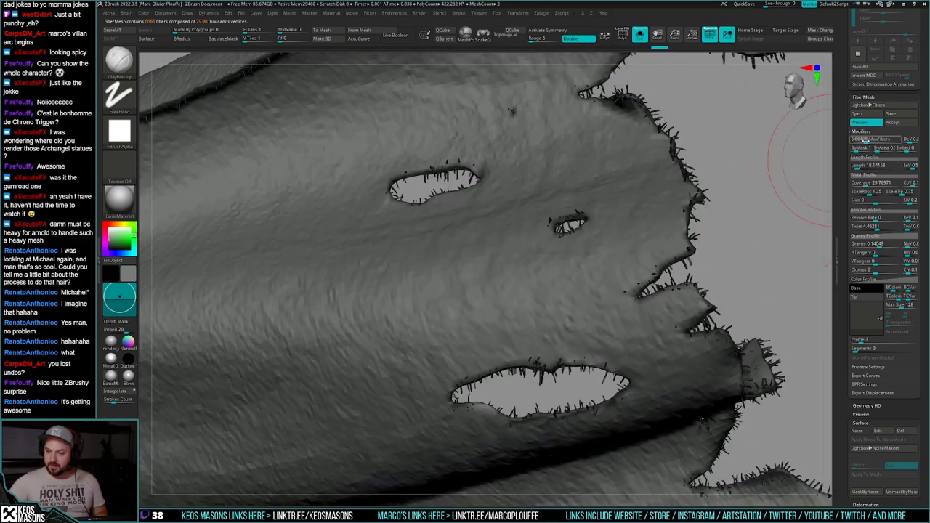
Step: Raise MaxFibers to about 16.27 and thin the fibers with a Coverage of about 14.03
{"action": "left_click_drag", "start_coordinate": [865, 141], "coordinate": [869, 141]}
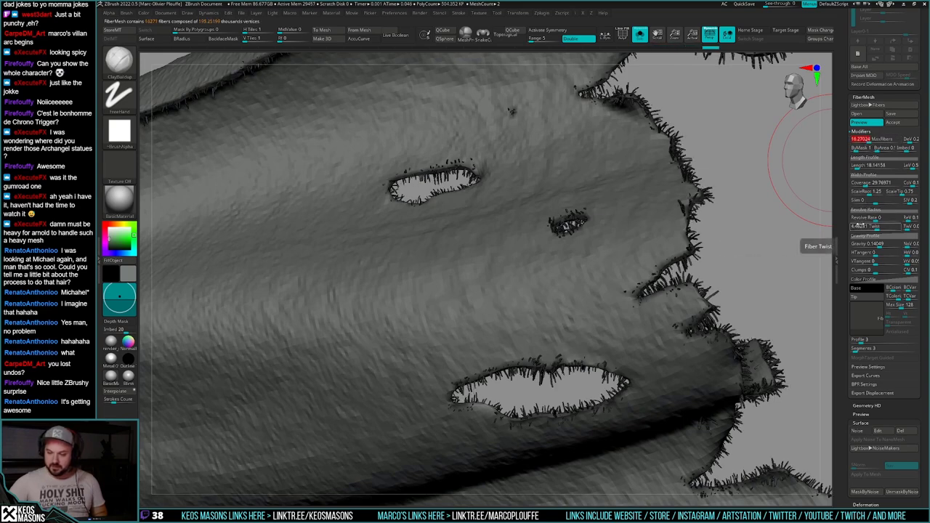
{"action": "left_click_drag", "start_coordinate": [864, 185], "coordinate": [862, 185]}
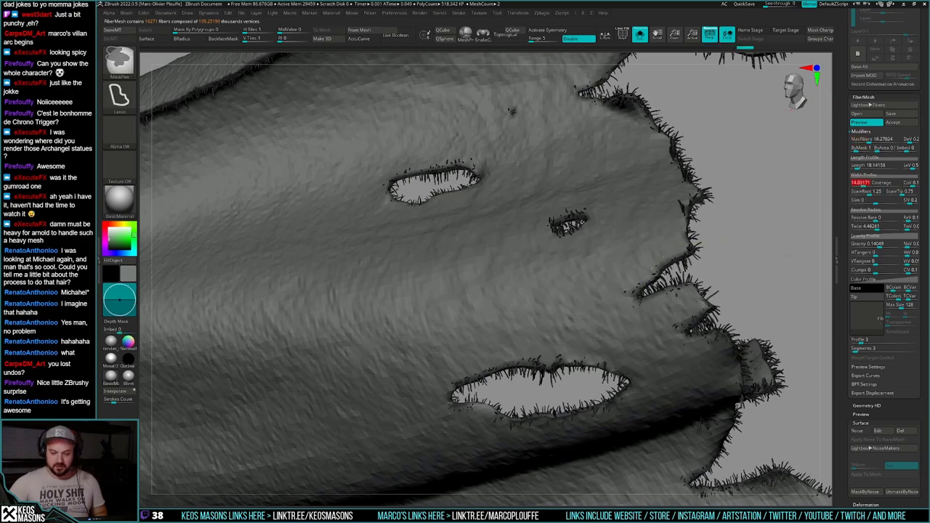
Step: Set the fibers' length variation to 1 and their coverage variation to about 0.19
{"action": "right_click_drag", "start_coordinate": [694, 301], "coordinate": [621, 309], "text": "ctrl"}
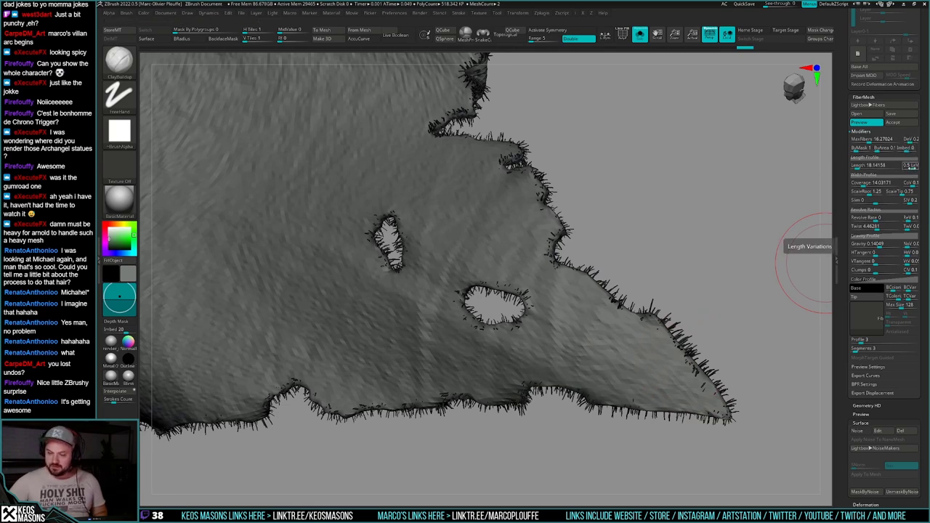
{"action": "mouse_move", "coordinate": [912, 168]}
{"action": "left_mouse_down"}
{"action": "mouse_move", "coordinate": [900, 167]}
{"action": "mouse_move", "coordinate": [919, 167]}
{"action": "left_mouse_up"}
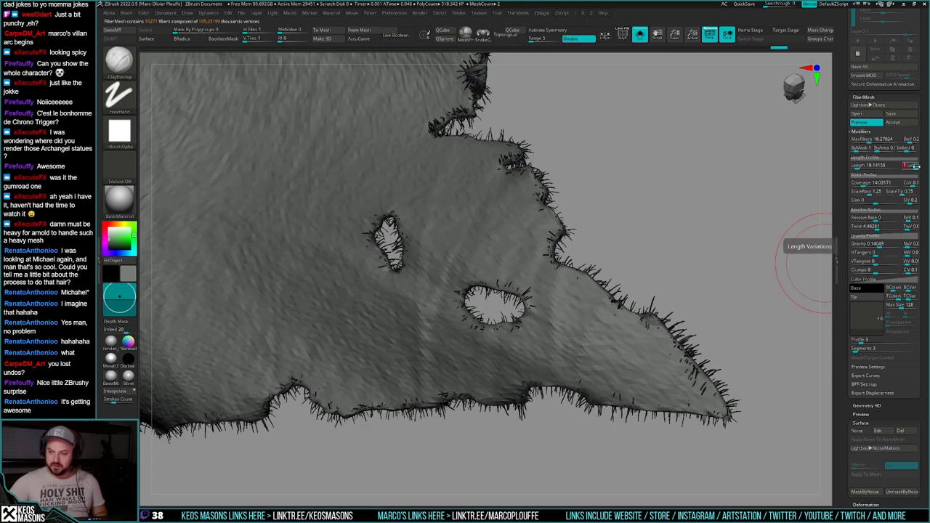
{"action": "left_click_drag", "start_coordinate": [913, 184], "coordinate": [912, 184]}
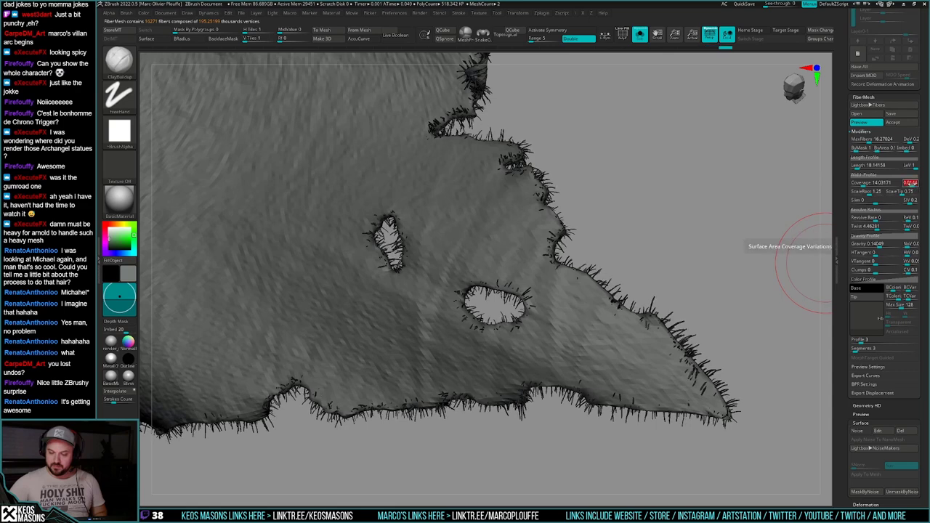
{"action": "left_click", "coordinate": [912, 184]}
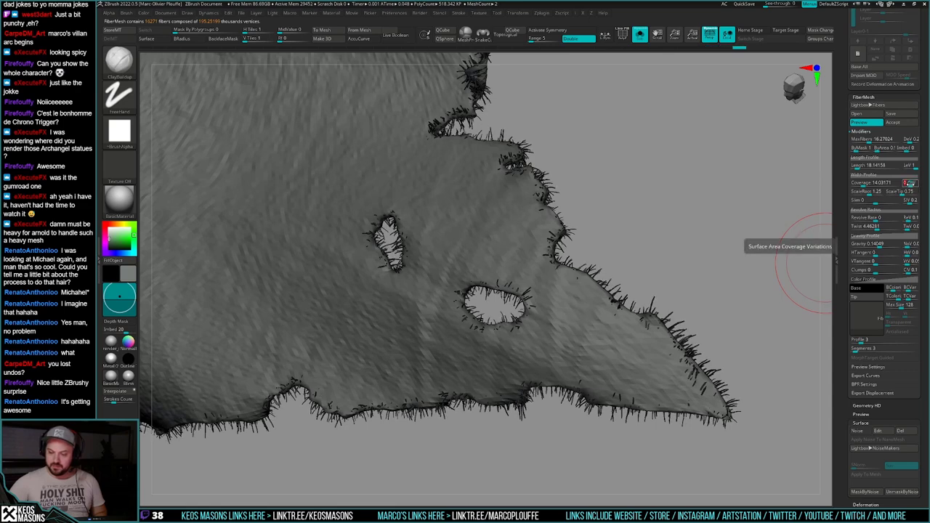
{"action": "left_click_drag", "start_coordinate": [912, 184], "coordinate": [915, 184]}
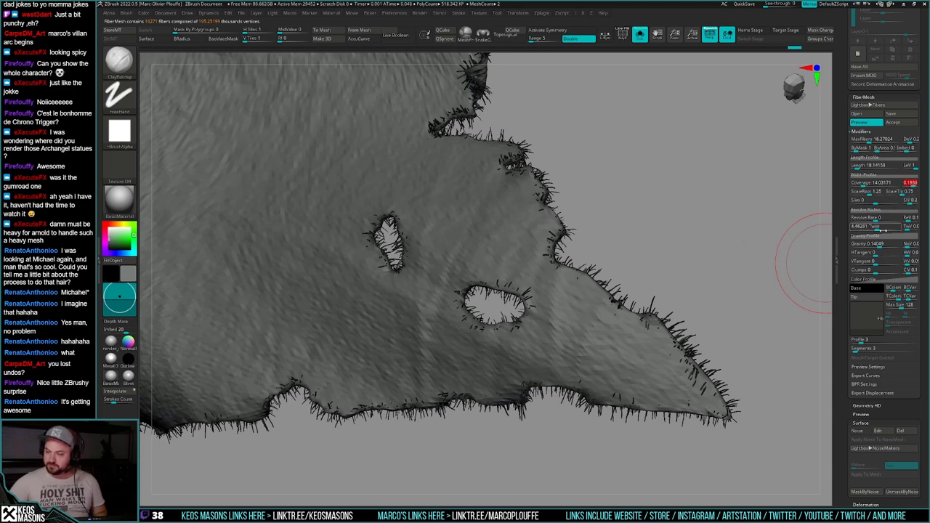
Step: Test the fibers' slimness, keep Slim at 0 and set ScaleTip to about 0.77
{"action": "left_click", "coordinate": [869, 203]}
{"action": "left_click_drag", "start_coordinate": [869, 202], "coordinate": [877, 202]}
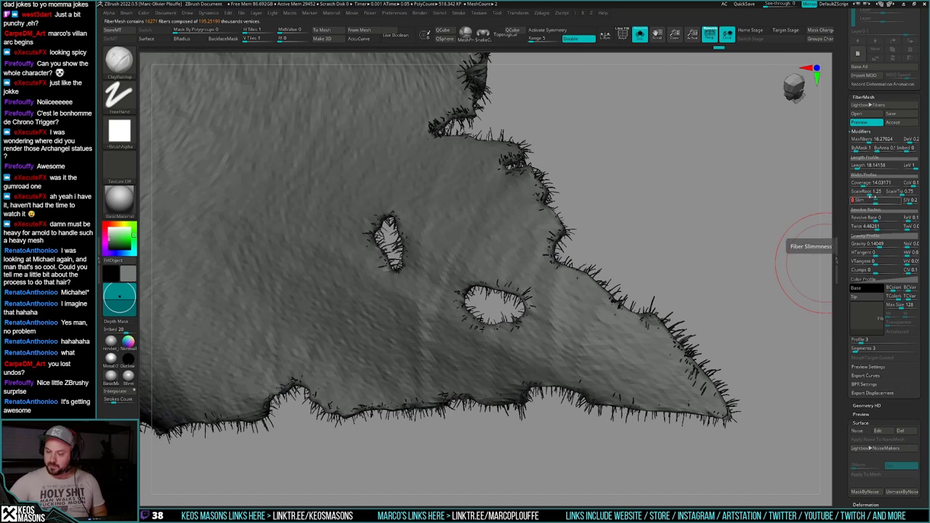
{"action": "left_click", "coordinate": [900, 193]}
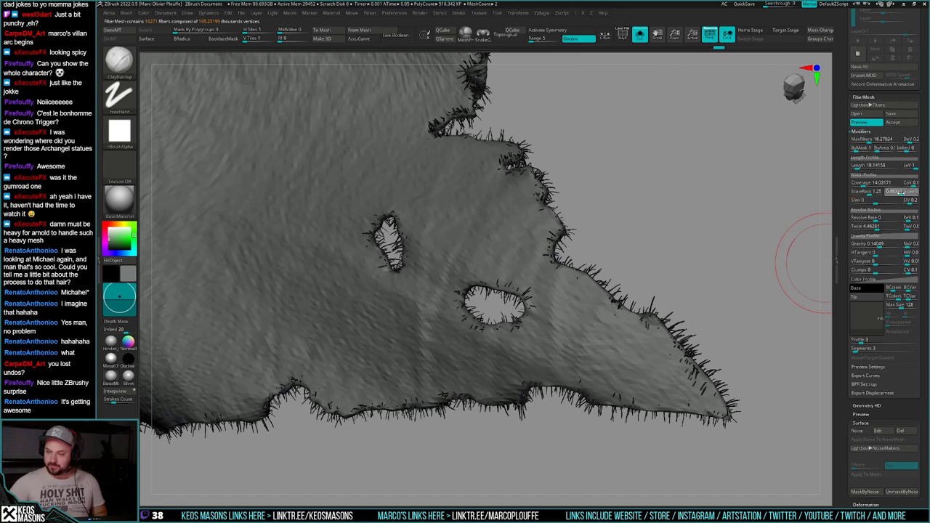
{"action": "left_click", "coordinate": [903, 193]}
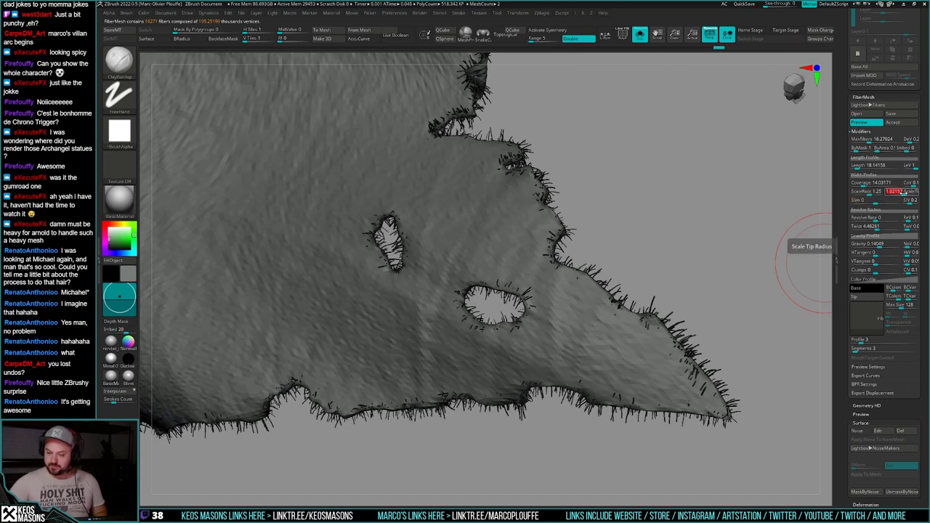
{"action": "left_click_drag", "start_coordinate": [903, 192], "coordinate": [902, 193]}
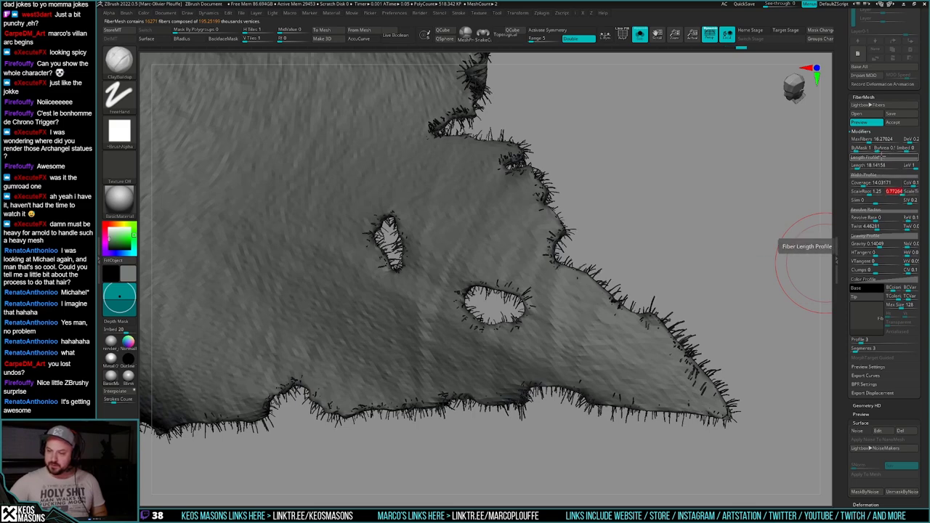
Step: Raise MaxFibers to about 21.06 and thicken the frayed threads with a Coverage of about 20.80
{"action": "mouse_move", "coordinate": [612, 309]}
{"action": "right_mouse_down", "text": "ctrl"}
{"action": "mouse_move", "coordinate": [581, 186]}
{"action": "mouse_move", "coordinate": [639, 272]}
{"action": "right_mouse_up", "text": "ctrl"}
{"action": "mouse_move", "coordinate": [582, 251]}
{"action": "right_mouse_down", "text": "alt"}
{"action": "mouse_move", "coordinate": [670, 332]}
{"action": "mouse_move", "coordinate": [603, 226]}
{"action": "mouse_move", "coordinate": [606, 254]}
{"action": "mouse_move", "coordinate": [634, 302]}
{"action": "right_mouse_up", "text": "alt"}
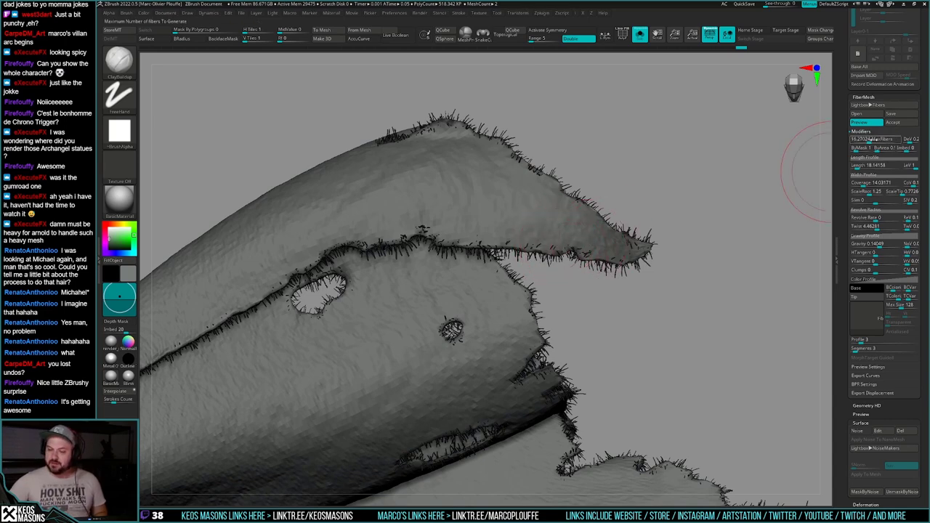
{"action": "left_click_drag", "start_coordinate": [868, 139], "coordinate": [869, 139]}
{"action": "left_click", "coordinate": [870, 140]}
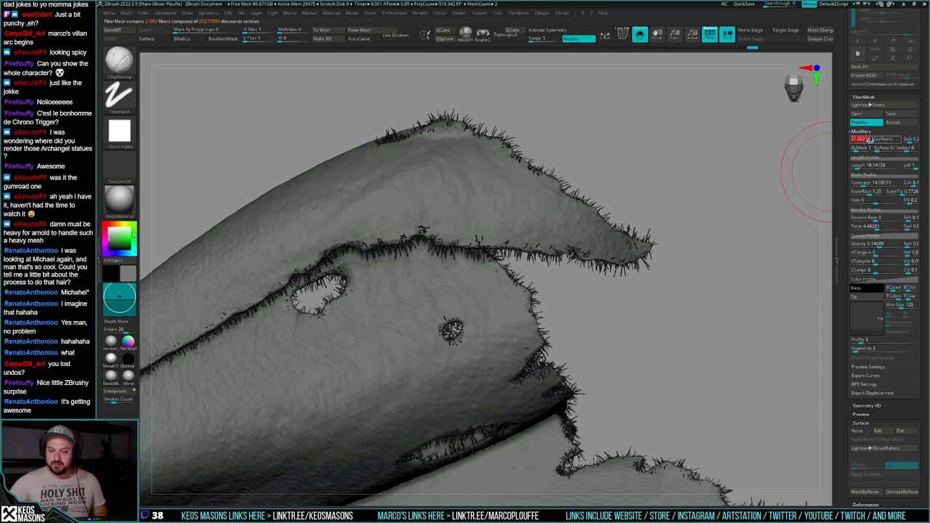
{"action": "right_click_drag", "start_coordinate": [585, 152], "coordinate": [652, 211]}
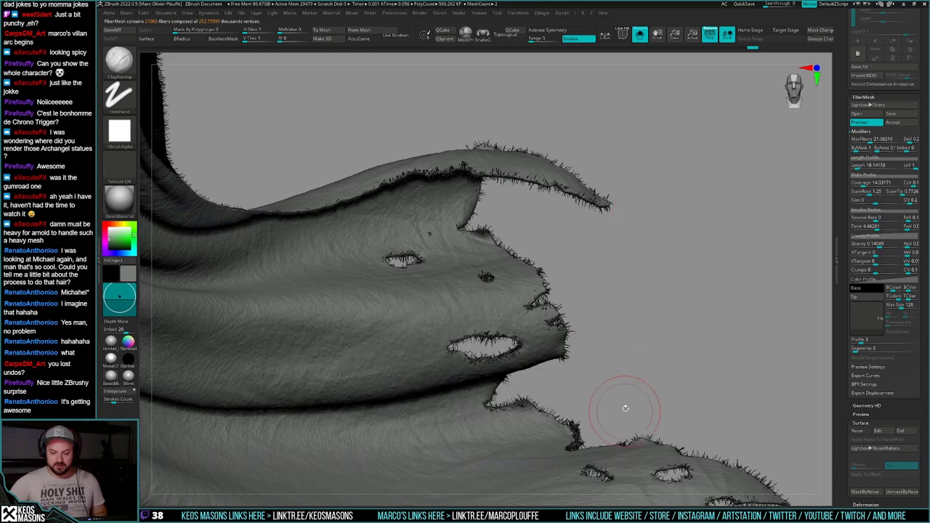
{"action": "right_click_drag", "start_coordinate": [624, 407], "coordinate": [587, 290], "text": "alt"}
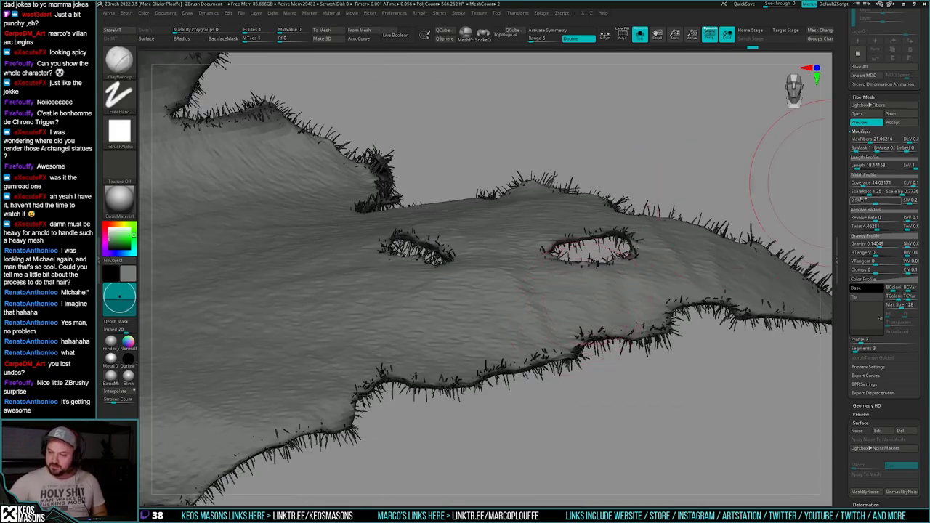
{"action": "left_click_drag", "start_coordinate": [863, 185], "coordinate": [864, 185]}
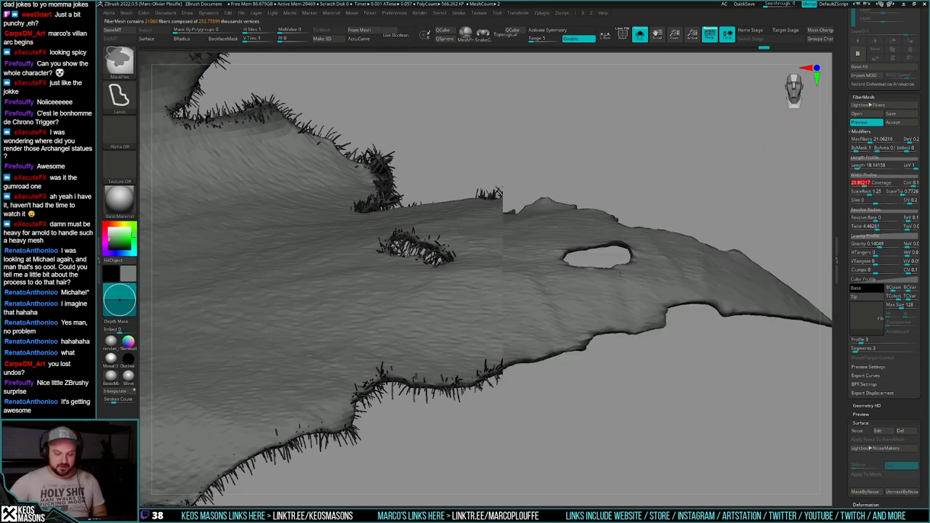
Step: Show the whole character again and examine the frayed cape edges beside the armour and trousers
{"action": "right_click_drag", "start_coordinate": [639, 349], "coordinate": [541, 284], "text": "ctrl"}
{"action": "right_click_drag", "start_coordinate": [541, 283], "coordinate": [617, 316], "text": "alt"}
{"action": "key", "text": "alt+s"}
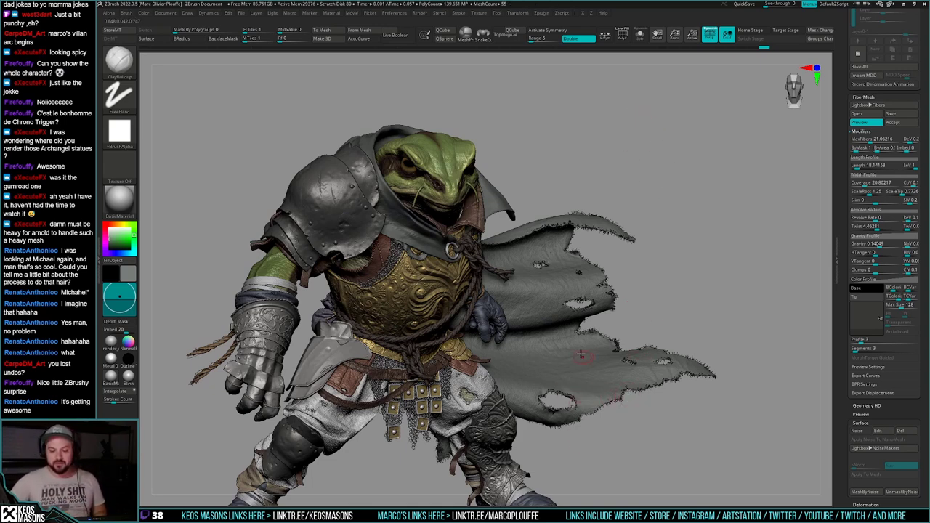
{"action": "right_click_drag", "start_coordinate": [570, 419], "coordinate": [522, 362], "text": "alt"}
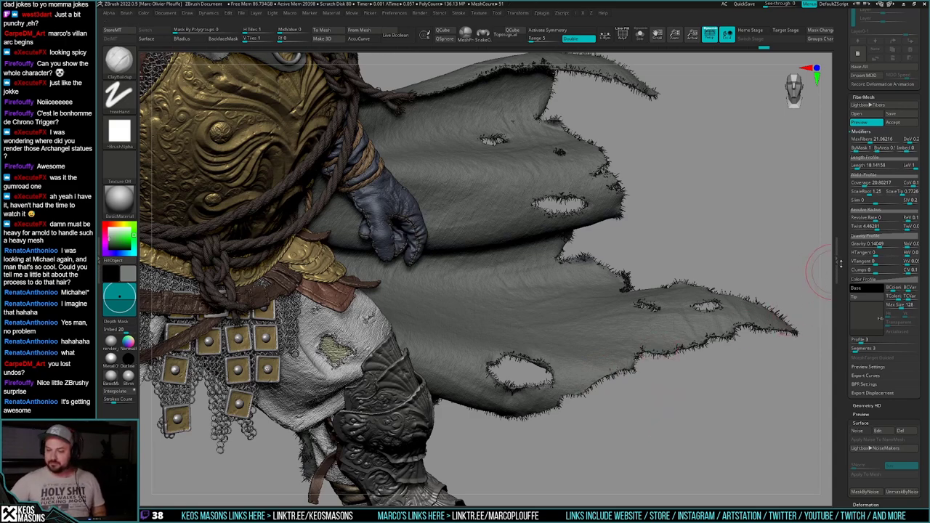
Step: Accept the frayed thread preview on the cape as a separate fibers subtool, declining Fast Preview mode
{"action": "left_click_drag", "start_coordinate": [840, 264], "coordinate": [841, 376]}
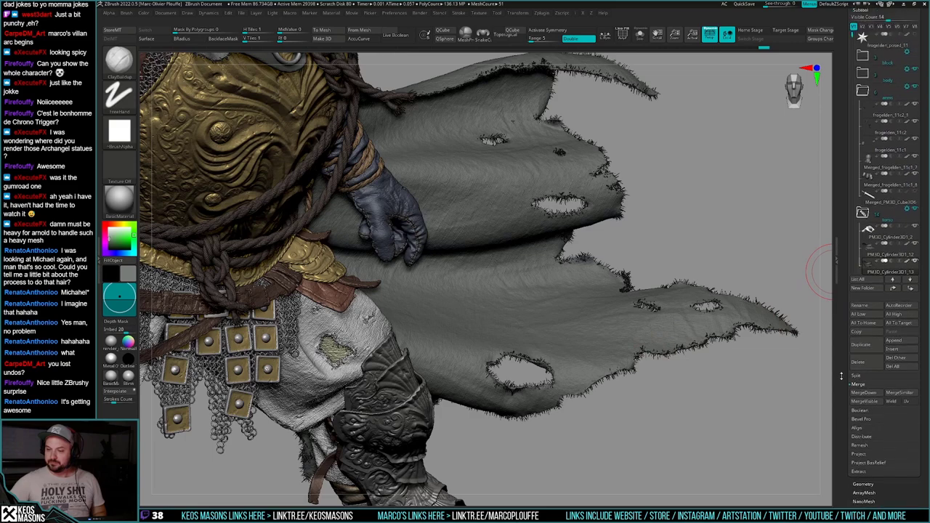
{"action": "left_click_drag", "start_coordinate": [845, 307], "coordinate": [847, 200]}
{"action": "left_click", "coordinate": [898, 328]}
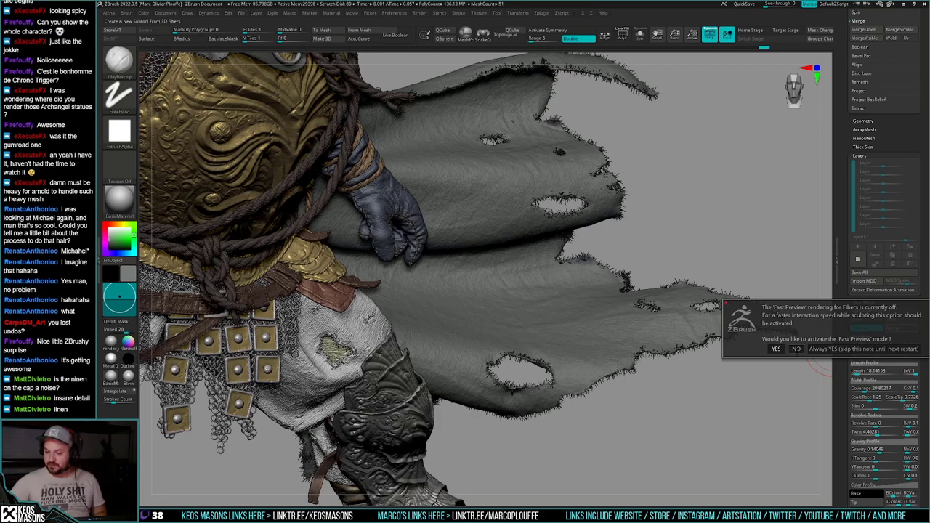
{"action": "left_click", "coordinate": [796, 348]}
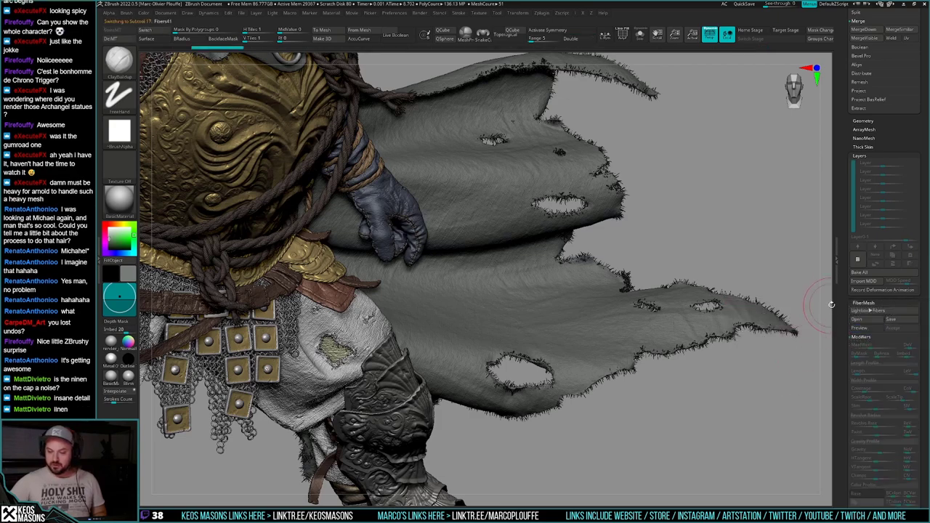
Step: Check the cape cloth in isolation, make the new fibers subtool active, and show the frayed edges with the whole character again
{"action": "left_click_drag", "start_coordinate": [840, 298], "coordinate": [829, 379]}
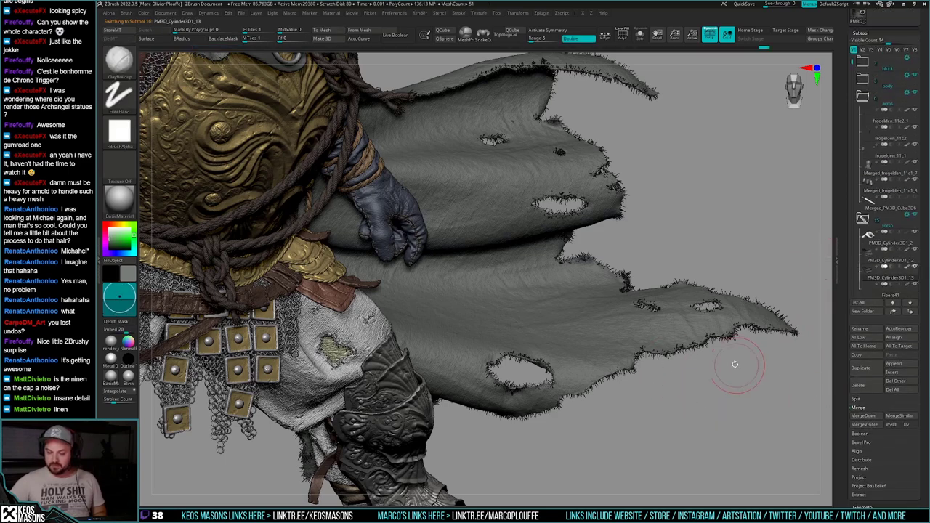
{"action": "key", "text": "alt+s"}
{"action": "key", "text": "shift+f"}
{"action": "key", "text": "shift+f"}
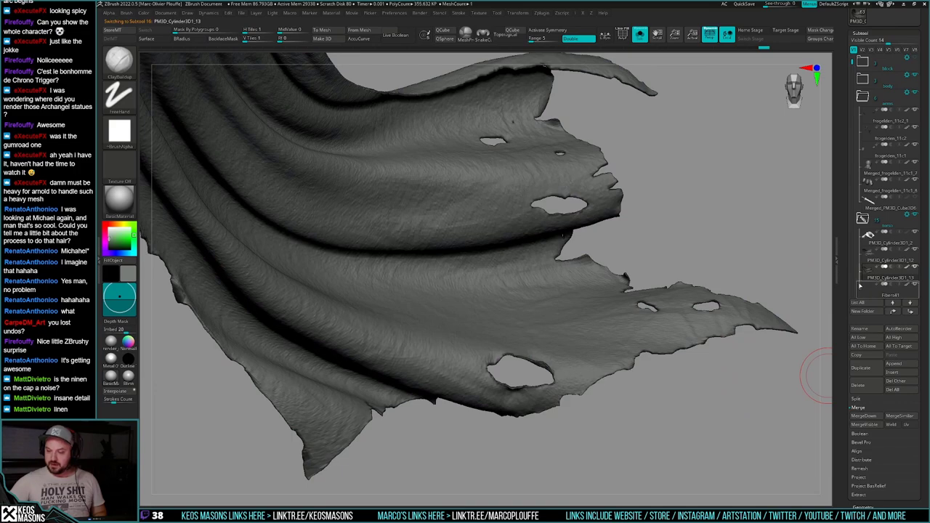
{"action": "left_click", "coordinate": [887, 290]}
{"action": "mouse_move", "coordinate": [598, 374]}
{"action": "right_mouse_down", "text": "alt"}
{"action": "mouse_move", "coordinate": [604, 337]}
{"action": "mouse_move", "coordinate": [585, 396]}
{"action": "right_mouse_up", "text": "alt"}
{"action": "key", "text": "alt+s"}
{"action": "left_click_drag", "start_coordinate": [385, 258], "coordinate": [702, 421], "text": "ctrl"}
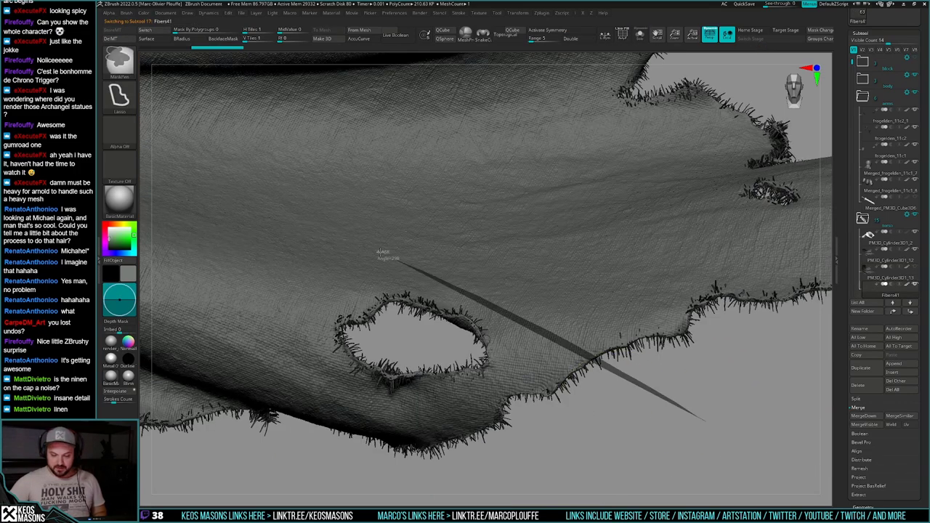
{"action": "right_click", "coordinate": [627, 437]}
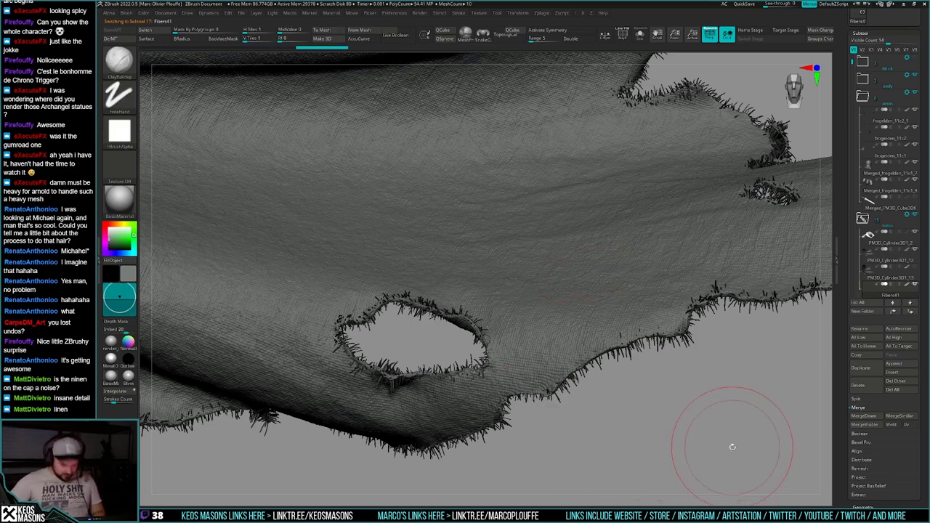
{"action": "mouse_move", "coordinate": [642, 417]}
{"action": "right_mouse_down"}
{"action": "mouse_move", "coordinate": [637, 424]}
{"action": "mouse_move", "coordinate": [629, 398]}
{"action": "right_mouse_up"}
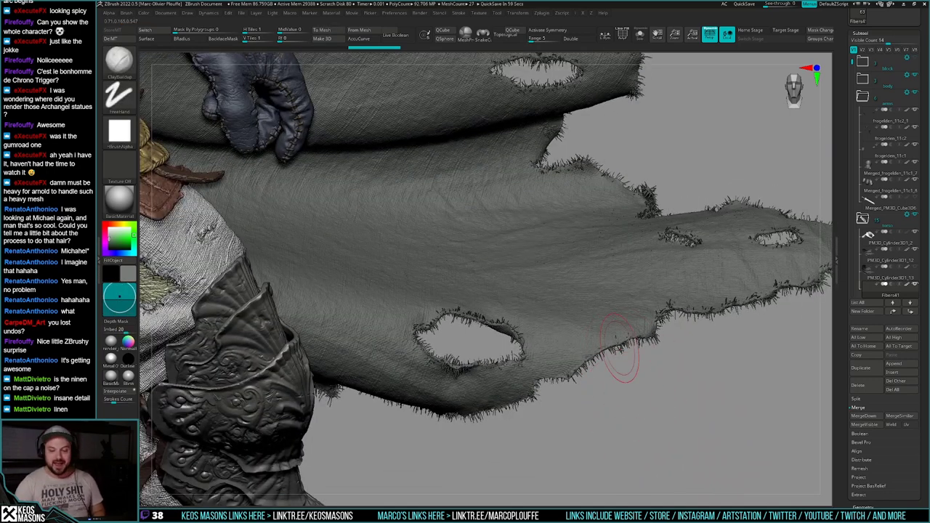
Step: Try to pull out the threads on the cape's lower edge using the Move brush with Auto Mask FiberMesh on, and undo it
{"action": "right_click", "coordinate": [632, 369]}
{"action": "right_click", "coordinate": [619, 355]}
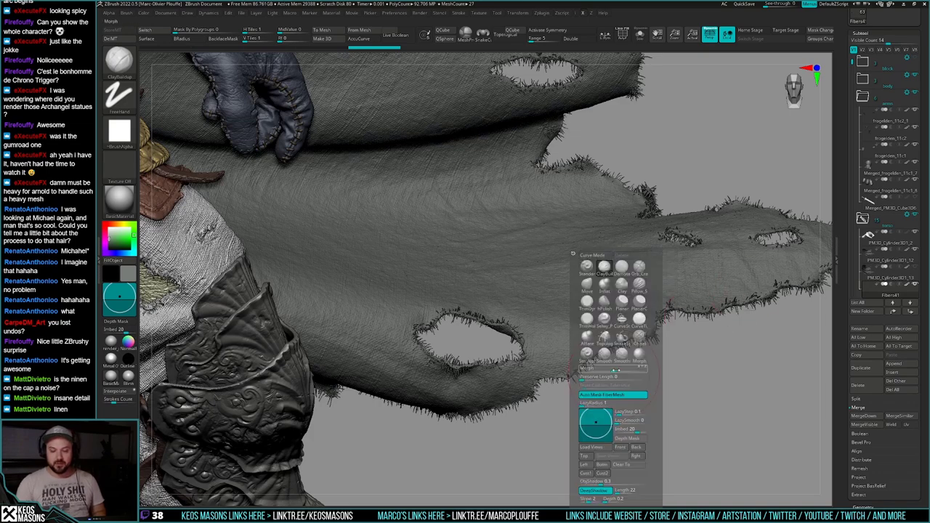
{"action": "left_click", "coordinate": [596, 280]}
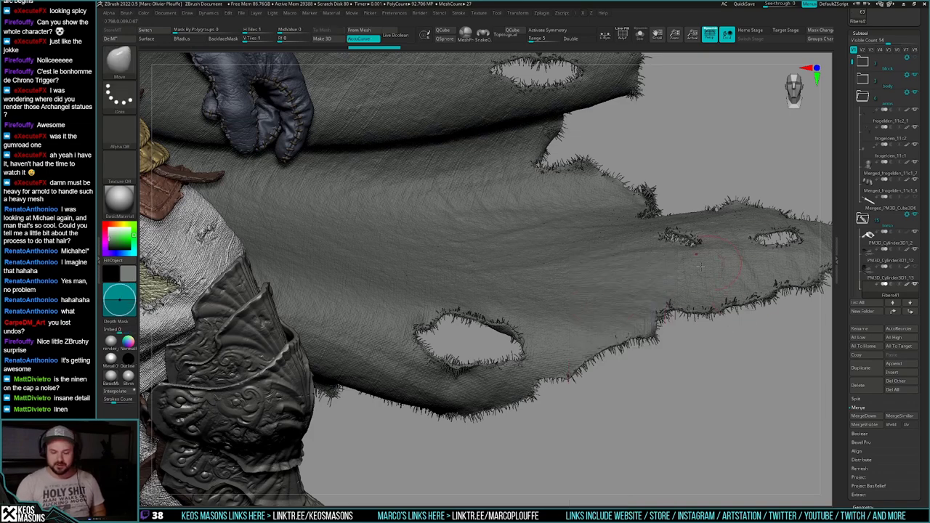
{"action": "right_click", "coordinate": [607, 313]}
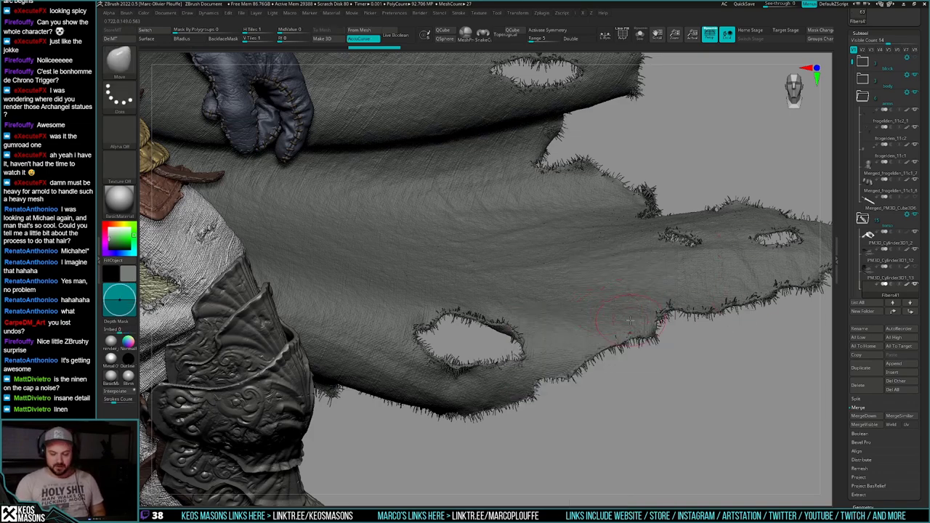
{"action": "key", "text": "g"}
{"action": "key", "text": "g"}
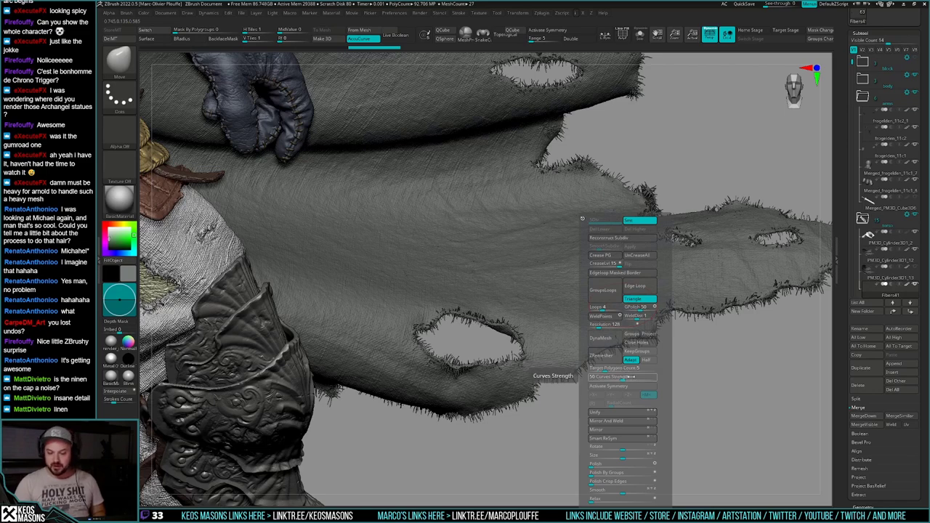
{"action": "key", "text": "b"}
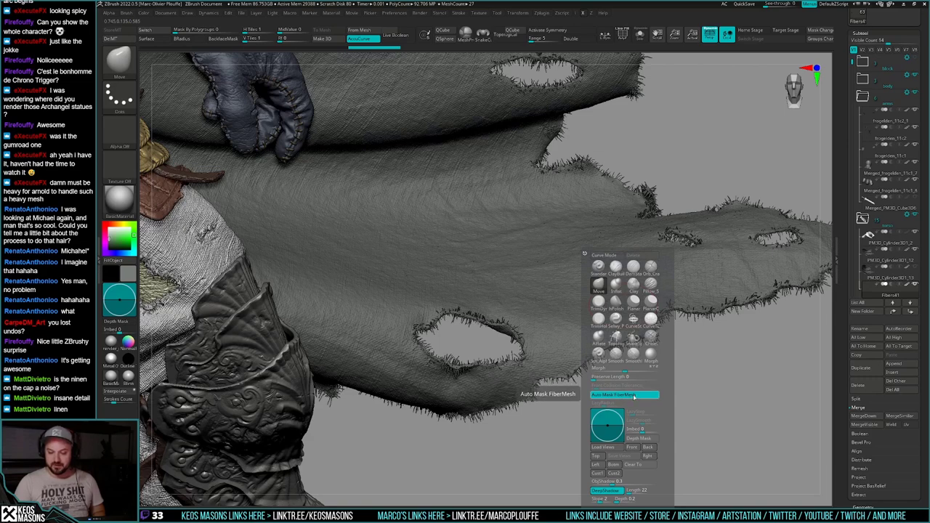
{"action": "left_click_drag", "start_coordinate": [679, 396], "coordinate": [610, 416]}
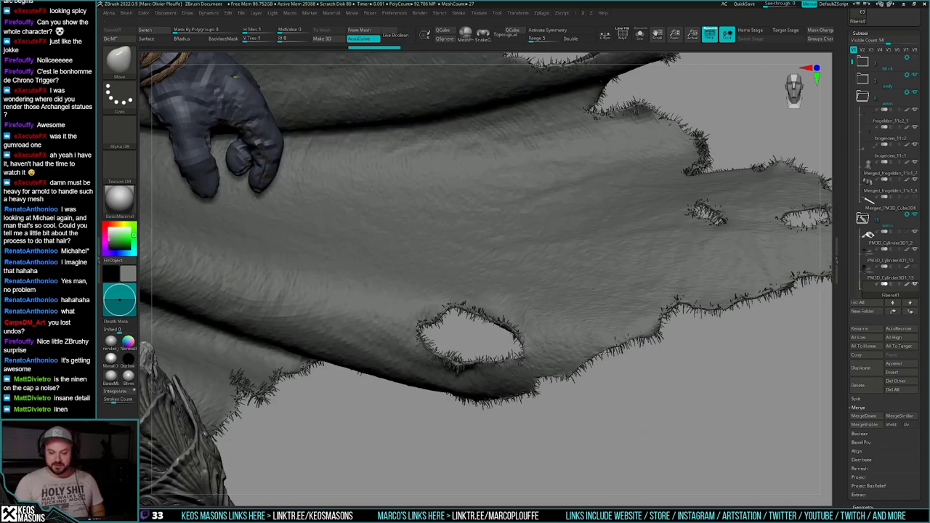
{"action": "right_click_drag", "start_coordinate": [610, 416], "coordinate": [604, 365], "text": "ctrl"}
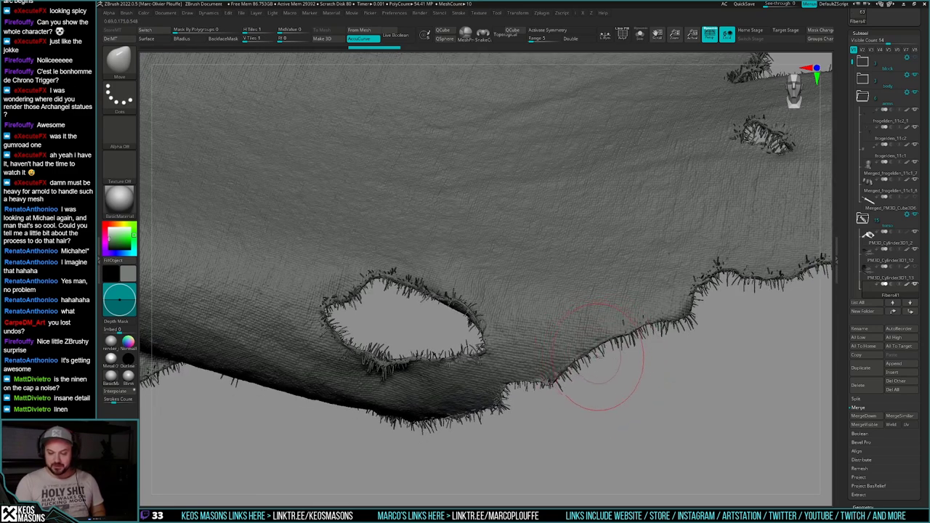
{"action": "mouse_move", "coordinate": [599, 353]}
{"action": "left_mouse_down"}
{"action": "mouse_move", "coordinate": [650, 399]}
{"action": "mouse_move", "coordinate": [634, 466]}
{"action": "mouse_move", "coordinate": [754, 470]}
{"action": "left_mouse_up"}
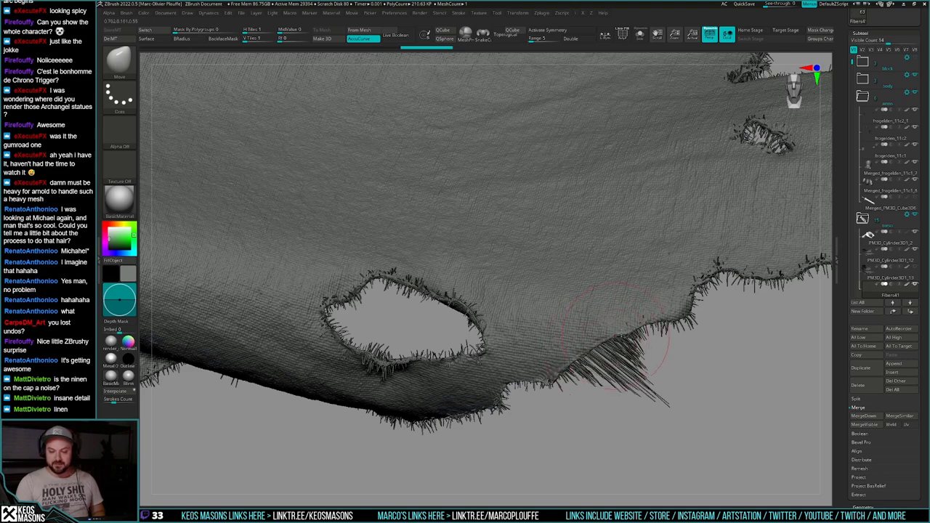
{"action": "key", "text": "ctrl+z"}
Step: Reduce the brush size and choose the GroomSpike brush for shaping the cape's threads
{"action": "key", "text": "space"}
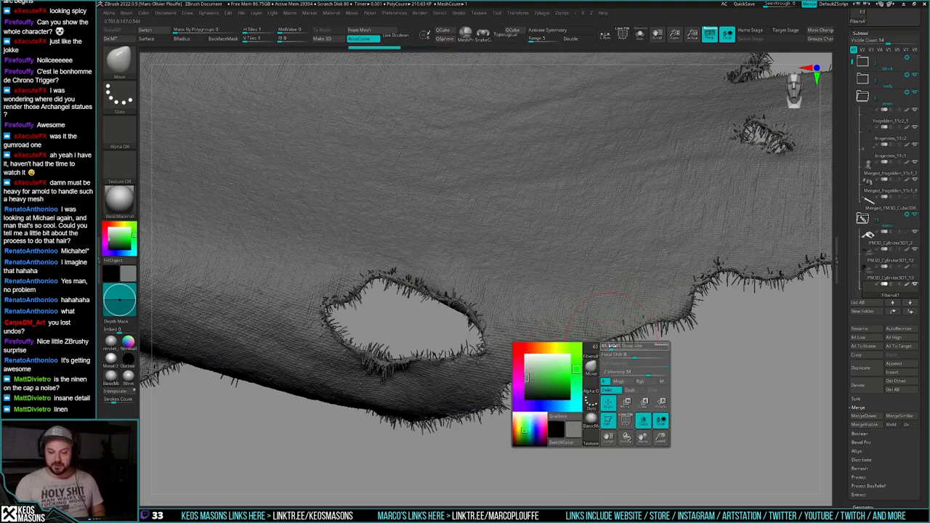
{"action": "left_click_drag", "start_coordinate": [614, 347], "coordinate": [610, 347]}
{"action": "right_click_drag", "start_coordinate": [676, 394], "coordinate": [687, 372], "text": "ctrl"}
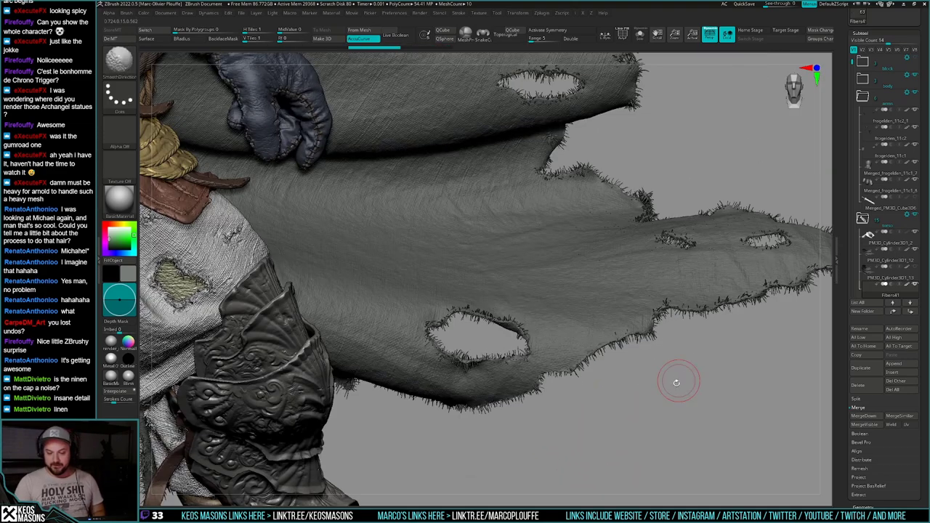
{"action": "key", "text": "b"}
{"action": "key", "text": "g"}
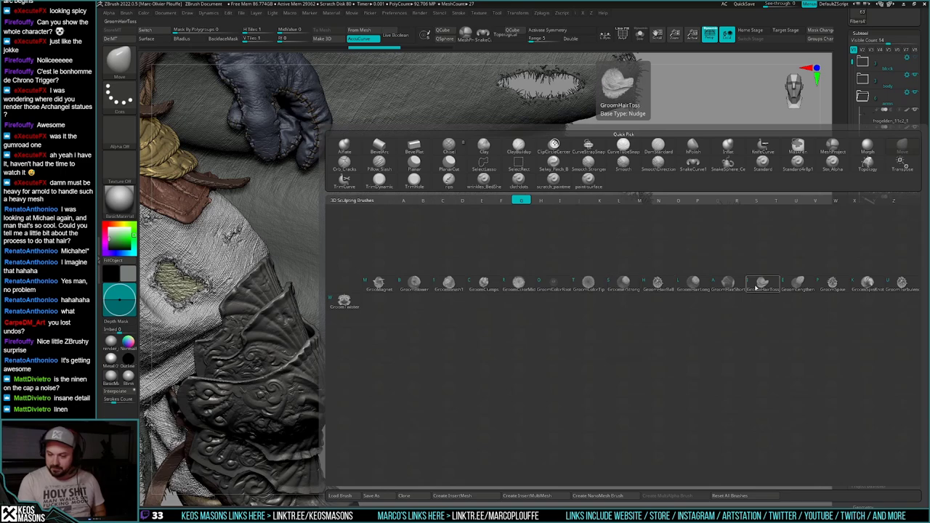
{"action": "left_click", "coordinate": [841, 285]}
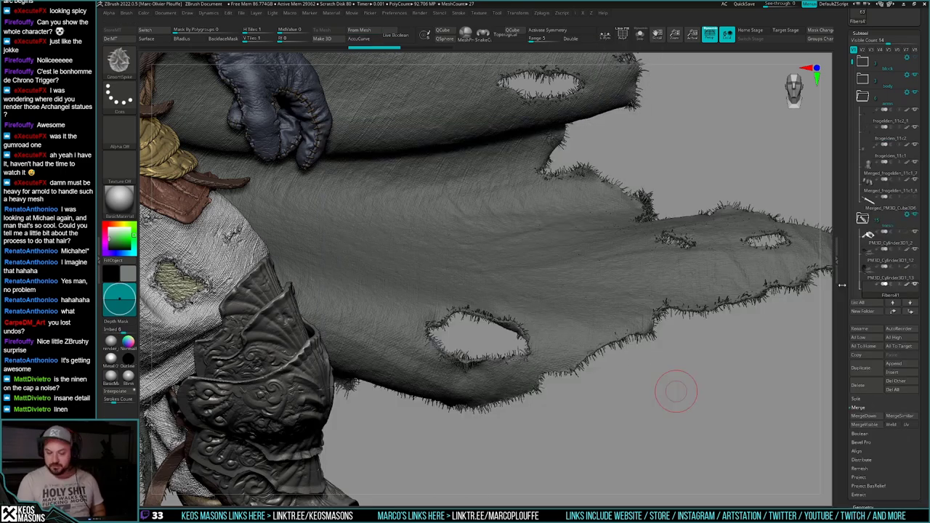
Step: Groom the frayed threads along the cape's lower edge, from beside the large hole towards the pointed tip, with GroomSpike
{"action": "left_click_drag", "start_coordinate": [640, 385], "coordinate": [636, 369], "text": "alt"}
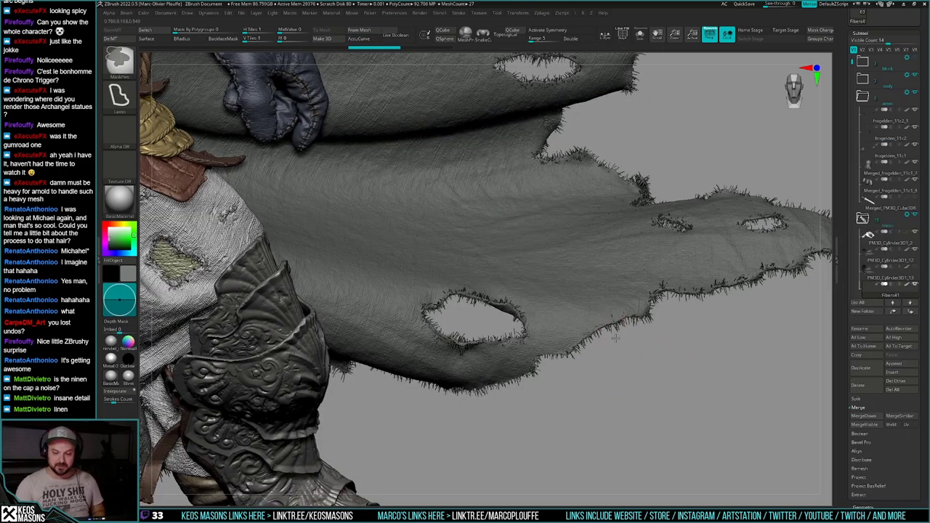
{"action": "right_click_drag", "start_coordinate": [615, 338], "coordinate": [616, 327], "text": "ctrl"}
{"action": "key", "text": "space"}
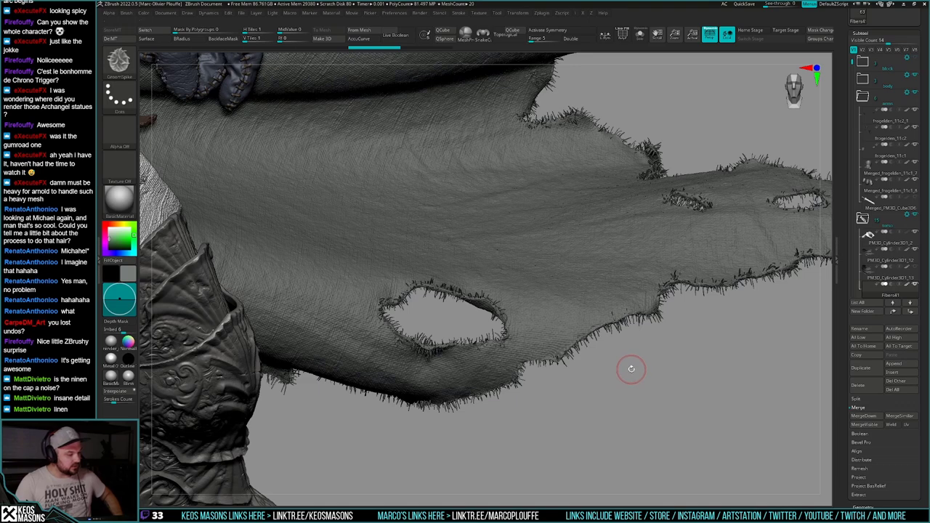
{"action": "mouse_move", "coordinate": [624, 368]}
{"action": "left_mouse_down"}
{"action": "mouse_move", "coordinate": [619, 349]}
{"action": "mouse_move", "coordinate": [619, 369]}
{"action": "left_mouse_up"}
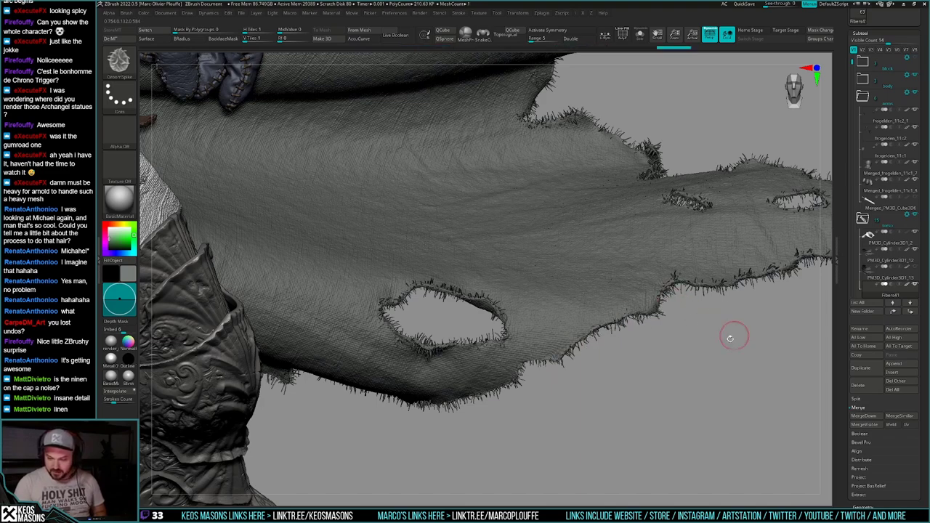
{"action": "left_click_drag", "start_coordinate": [735, 336], "coordinate": [606, 378], "text": "alt"}
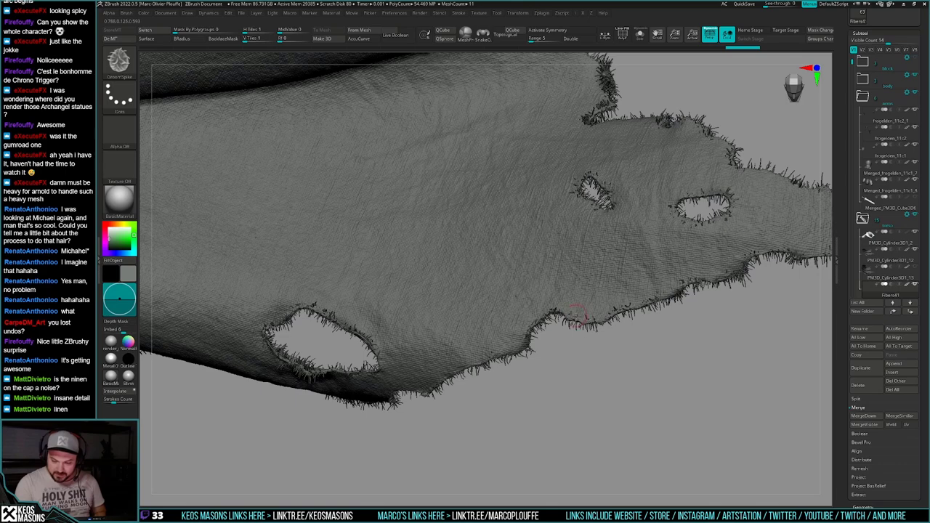
{"action": "left_click_drag", "start_coordinate": [625, 311], "coordinate": [629, 310]}
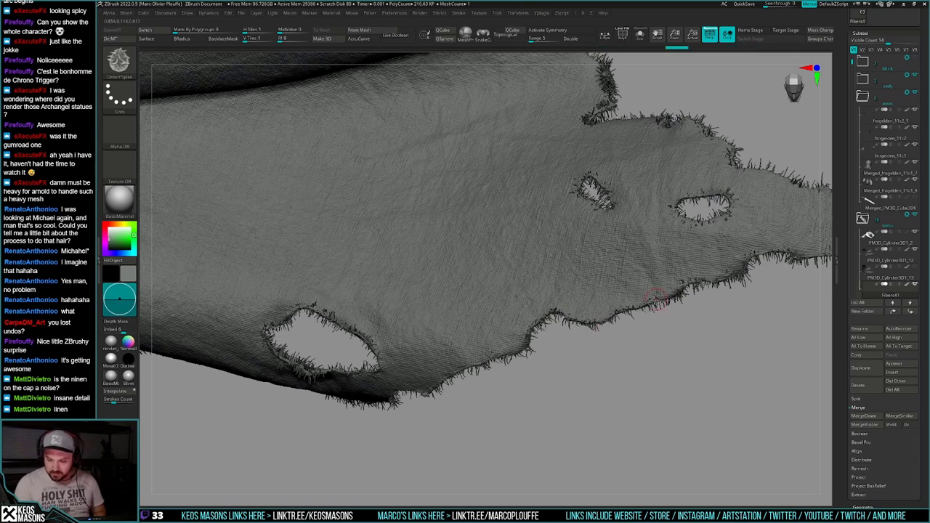
{"action": "left_click_drag", "start_coordinate": [682, 348], "coordinate": [555, 395], "text": "alt"}
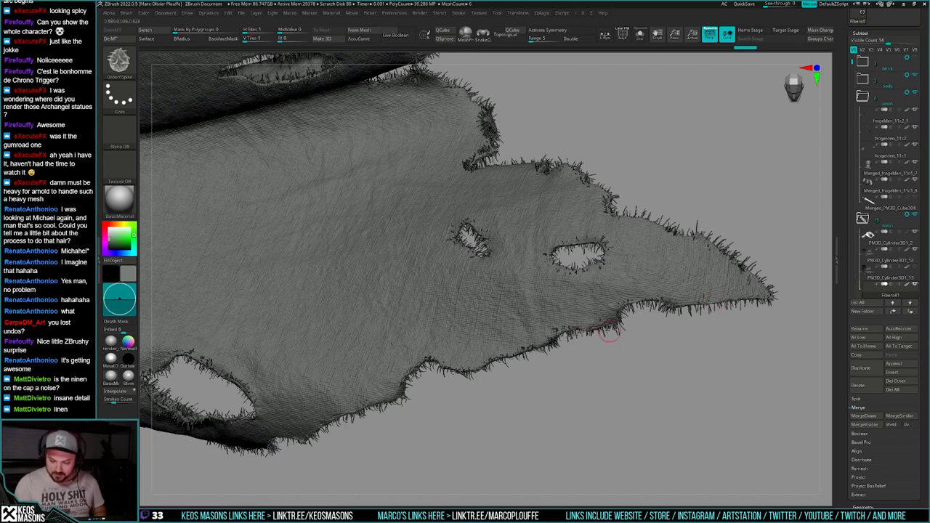
{"action": "mouse_move", "coordinate": [618, 317]}
{"action": "left_mouse_down"}
{"action": "mouse_move", "coordinate": [626, 329]}
{"action": "mouse_move", "coordinate": [641, 325]}
{"action": "left_mouse_up"}
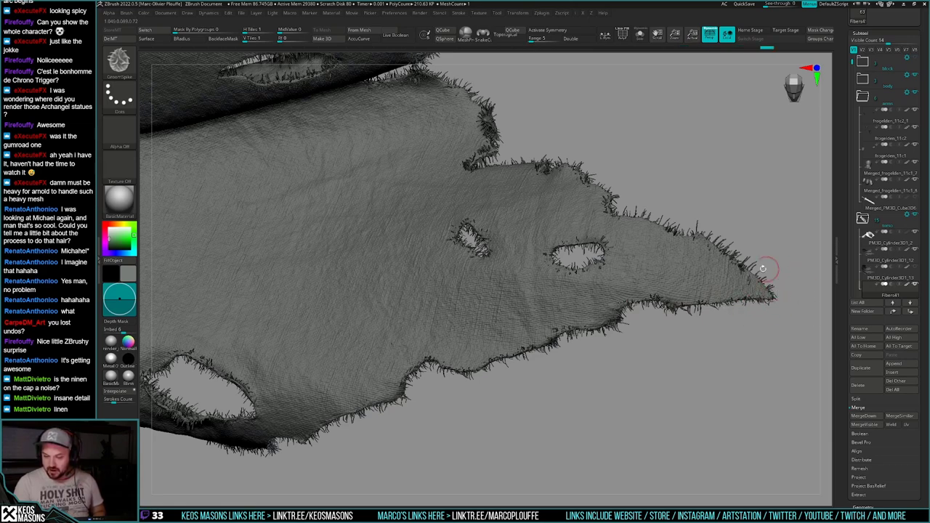
Step: Groom the threads along the upper edge of the cape's pointed tip, working back towards the torn notches
{"action": "left_click_drag", "start_coordinate": [698, 348], "coordinate": [571, 407], "text": "alt"}
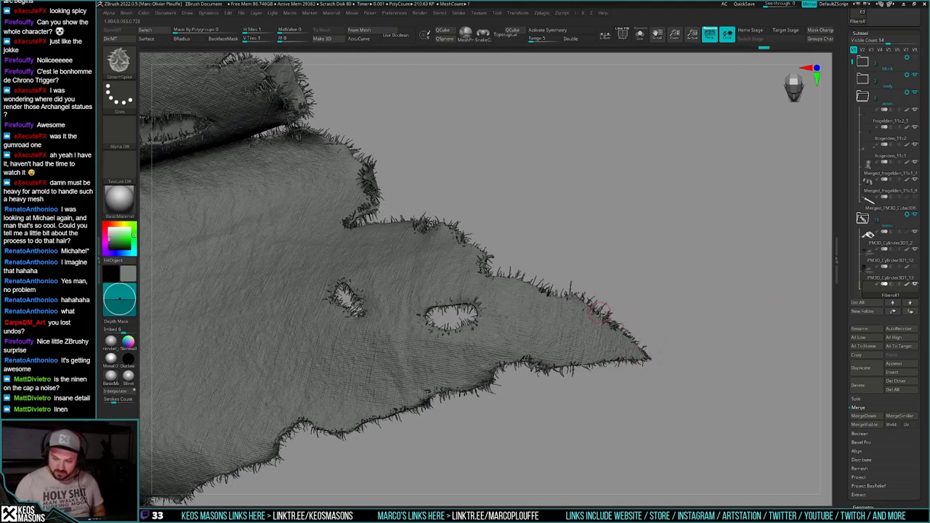
{"action": "left_click_drag", "start_coordinate": [600, 313], "coordinate": [620, 310]}
{"action": "mouse_move", "coordinate": [607, 300]}
{"action": "right_mouse_down"}
{"action": "mouse_move", "coordinate": [603, 285]}
{"action": "mouse_move", "coordinate": [585, 290]}
{"action": "mouse_move", "coordinate": [612, 326]}
{"action": "right_mouse_up"}
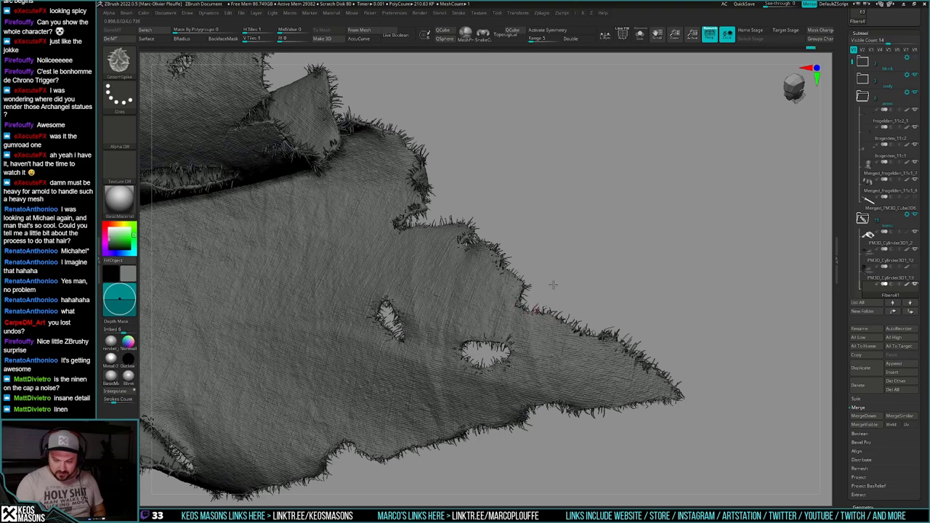
{"action": "left_click_drag", "start_coordinate": [553, 285], "coordinate": [582, 258]}
{"action": "right_click_drag", "start_coordinate": [582, 258], "coordinate": [635, 311], "text": "alt"}
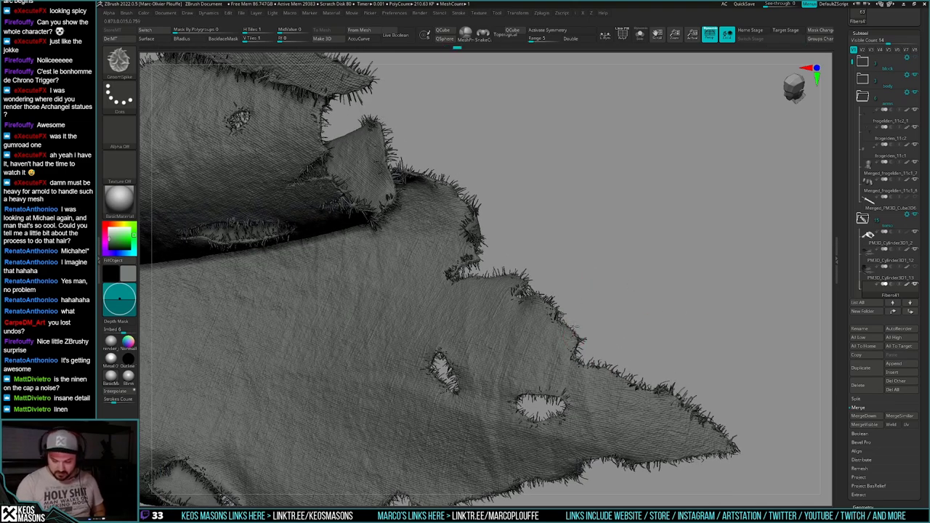
{"action": "right_click_drag", "start_coordinate": [574, 327], "coordinate": [558, 314]}
{"action": "left_click_drag", "start_coordinate": [551, 301], "coordinate": [543, 296]}
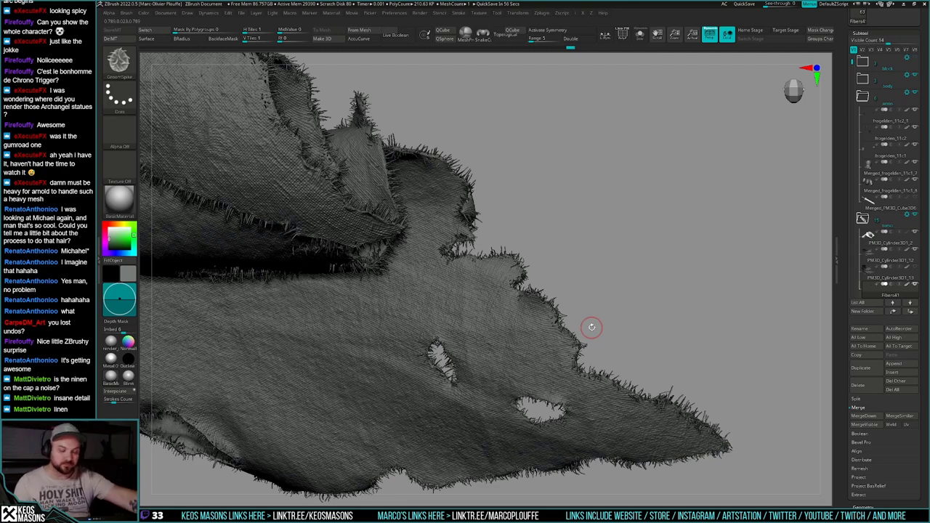
Step: Groom the threads around the torn notches from the opposite side of the cape, down towards the small holes
{"action": "mouse_move", "coordinate": [528, 341]}
{"action": "right_mouse_down"}
{"action": "mouse_move", "coordinate": [574, 359]}
{"action": "mouse_move", "coordinate": [569, 317]}
{"action": "mouse_move", "coordinate": [574, 324]}
{"action": "mouse_move", "coordinate": [534, 302]}
{"action": "mouse_move", "coordinate": [654, 320]}
{"action": "right_mouse_up"}
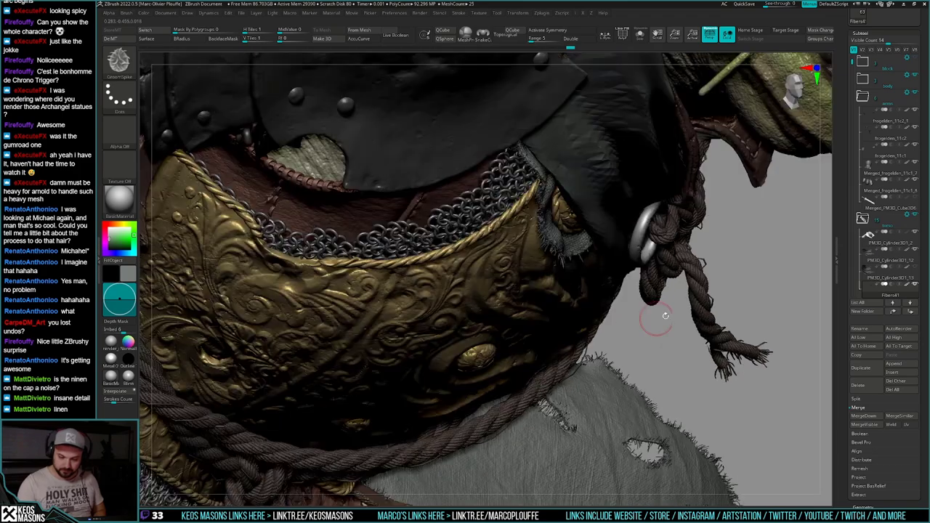
{"action": "left_click", "coordinate": [687, 316]}
{"action": "right_click_drag", "start_coordinate": [592, 311], "coordinate": [613, 297]}
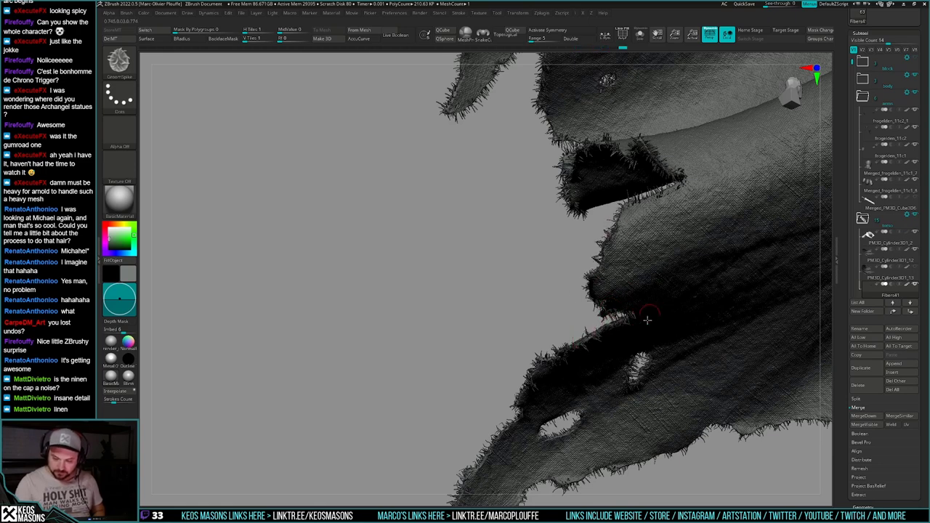
{"action": "right_click_drag", "start_coordinate": [648, 320], "coordinate": [625, 319]}
{"action": "left_click_drag", "start_coordinate": [624, 315], "coordinate": [570, 337]}
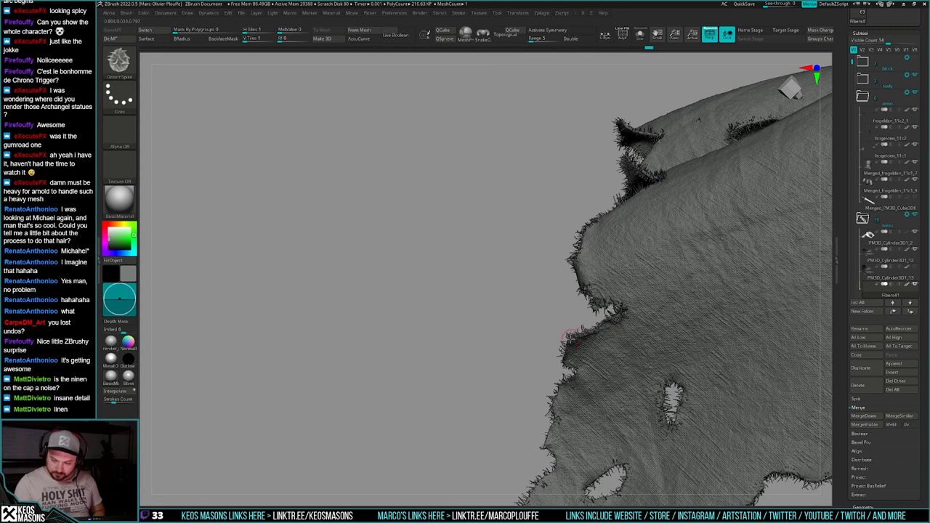
{"action": "left_click_drag", "start_coordinate": [566, 382], "coordinate": [544, 378]}
{"action": "right_click_drag", "start_coordinate": [647, 374], "coordinate": [561, 282], "text": "alt"}
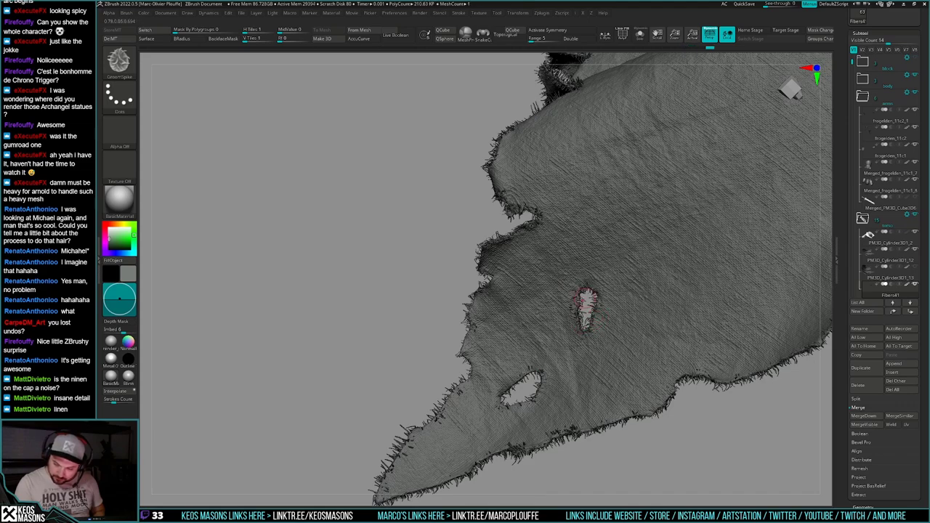
Step: Groom the frayed threads around the two small holes near the cape's pointed tip with GroomSpike
{"action": "mouse_move", "coordinate": [601, 320]}
{"action": "right_mouse_down"}
{"action": "mouse_move", "coordinate": [654, 318]}
{"action": "mouse_move", "coordinate": [523, 331]}
{"action": "mouse_move", "coordinate": [631, 333]}
{"action": "mouse_move", "coordinate": [585, 319]}
{"action": "right_mouse_up"}
{"action": "right_click_drag", "start_coordinate": [603, 284], "coordinate": [601, 294]}
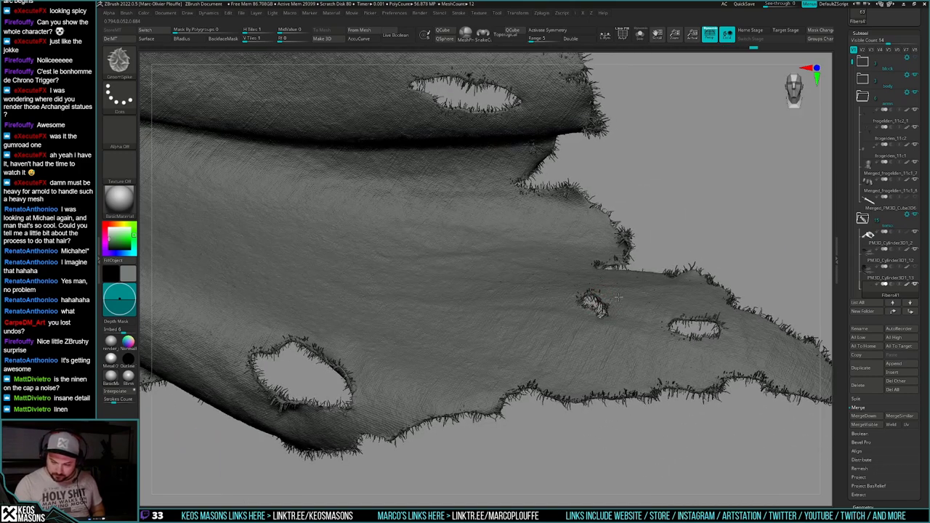
{"action": "right_click_drag", "start_coordinate": [688, 325], "coordinate": [683, 389]}
{"action": "mouse_move", "coordinate": [685, 336]}
{"action": "right_mouse_down"}
{"action": "mouse_move", "coordinate": [632, 319]}
{"action": "mouse_move", "coordinate": [691, 333]}
{"action": "right_mouse_up"}
{"action": "mouse_move", "coordinate": [696, 323]}
{"action": "left_mouse_down"}
{"action": "mouse_move", "coordinate": [705, 337]}
{"action": "mouse_move", "coordinate": [674, 320]}
{"action": "left_mouse_up"}
{"action": "right_click_drag", "start_coordinate": [674, 321], "coordinate": [601, 320]}
{"action": "left_click_drag", "start_coordinate": [670, 320], "coordinate": [676, 327]}
{"action": "mouse_move", "coordinate": [675, 329]}
{"action": "right_mouse_down"}
{"action": "mouse_move", "coordinate": [610, 353]}
{"action": "mouse_move", "coordinate": [635, 364]}
{"action": "right_mouse_up"}
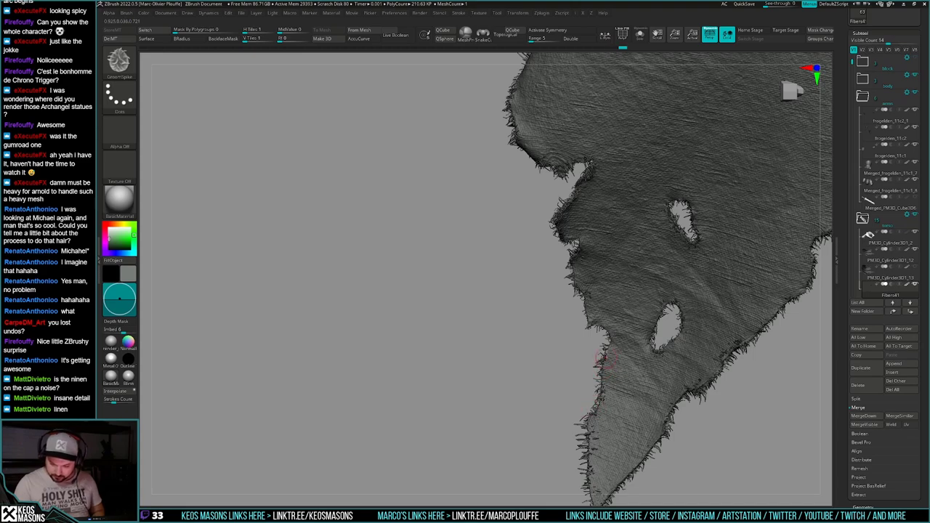
Step: Groom the threads along both edges of the cape's long pointed tip, down to its very end
{"action": "left_click_drag", "start_coordinate": [598, 323], "coordinate": [579, 347]}
{"action": "mouse_move", "coordinate": [644, 345]}
{"action": "right_mouse_down", "text": "ctrl"}
{"action": "mouse_move", "coordinate": [645, 418]}
{"action": "mouse_move", "coordinate": [637, 318]}
{"action": "right_mouse_up", "text": "ctrl"}
{"action": "mouse_move", "coordinate": [612, 407]}
{"action": "right_mouse_down"}
{"action": "mouse_move", "coordinate": [635, 409]}
{"action": "mouse_move", "coordinate": [647, 388]}
{"action": "mouse_move", "coordinate": [589, 381]}
{"action": "right_mouse_up"}
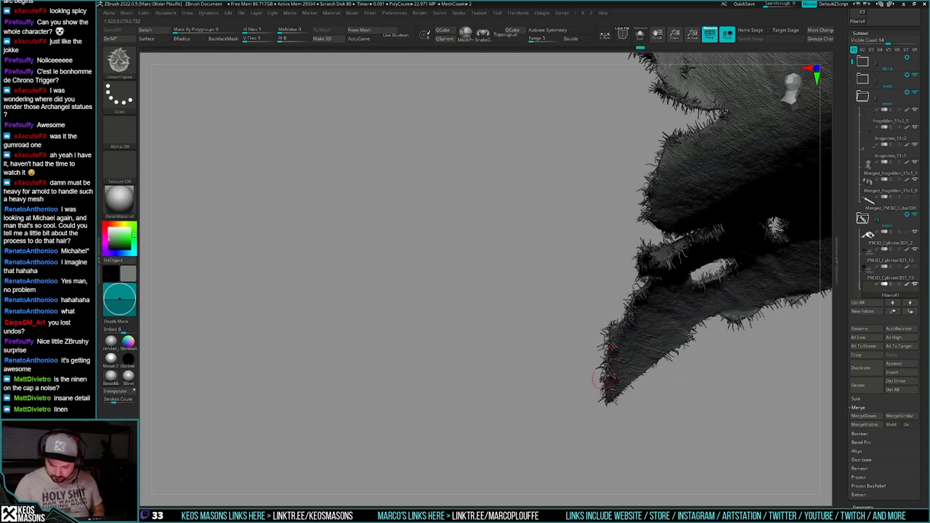
{"action": "left_click_drag", "start_coordinate": [615, 354], "coordinate": [602, 329]}
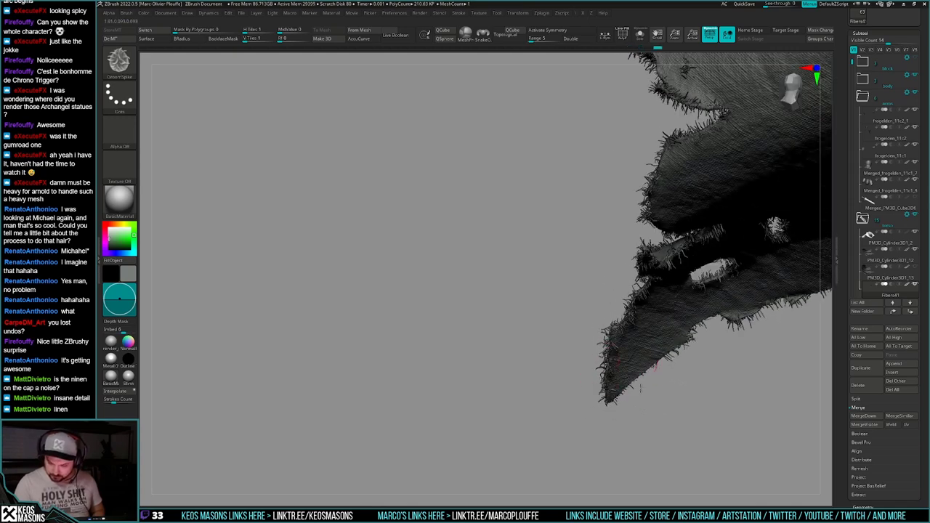
{"action": "left_click_drag", "start_coordinate": [655, 354], "coordinate": [676, 369]}
{"action": "left_click", "coordinate": [687, 377]}
{"action": "mouse_move", "coordinate": [687, 377]}
{"action": "right_mouse_down"}
{"action": "mouse_move", "coordinate": [739, 357]}
{"action": "mouse_move", "coordinate": [665, 407]}
{"action": "mouse_move", "coordinate": [652, 403]}
{"action": "right_mouse_up"}
{"action": "left_click_drag", "start_coordinate": [605, 413], "coordinate": [609, 385]}
{"action": "mouse_move", "coordinate": [662, 415]}
{"action": "right_mouse_down", "text": "ctrl"}
{"action": "mouse_move", "coordinate": [683, 334]}
{"action": "mouse_move", "coordinate": [602, 442]}
{"action": "mouse_move", "coordinate": [610, 396]}
{"action": "mouse_move", "coordinate": [609, 418]}
{"action": "mouse_move", "coordinate": [601, 376]}
{"action": "mouse_move", "coordinate": [592, 381]}
{"action": "mouse_move", "coordinate": [596, 355]}
{"action": "mouse_move", "coordinate": [615, 365]}
{"action": "mouse_move", "coordinate": [674, 254]}
{"action": "mouse_move", "coordinate": [612, 256]}
{"action": "right_mouse_up", "text": "ctrl"}
{"action": "right_click_drag", "start_coordinate": [583, 296], "coordinate": [574, 291]}
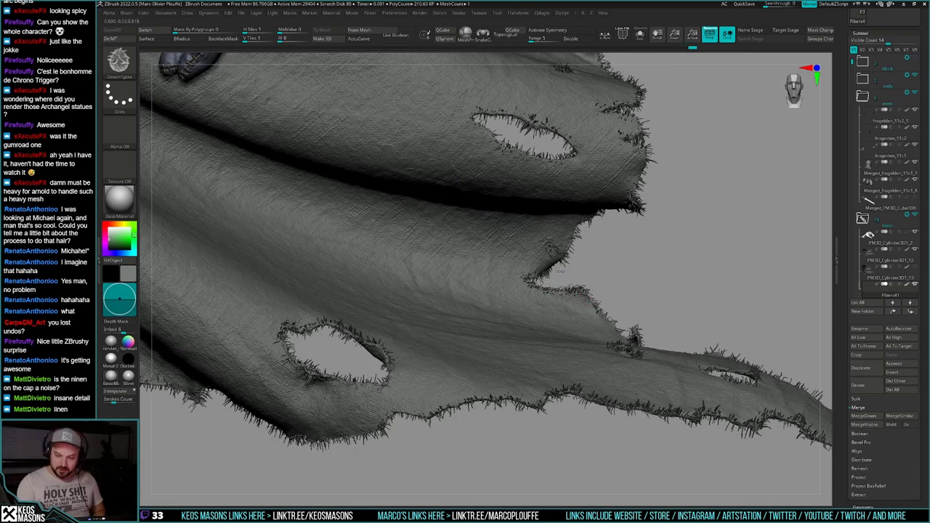
Step: Groom the threads along the torn edge of the cape's middle flap, above the long pointed flap
{"action": "right_click_drag", "start_coordinate": [583, 265], "coordinate": [595, 338], "text": "ctrl"}
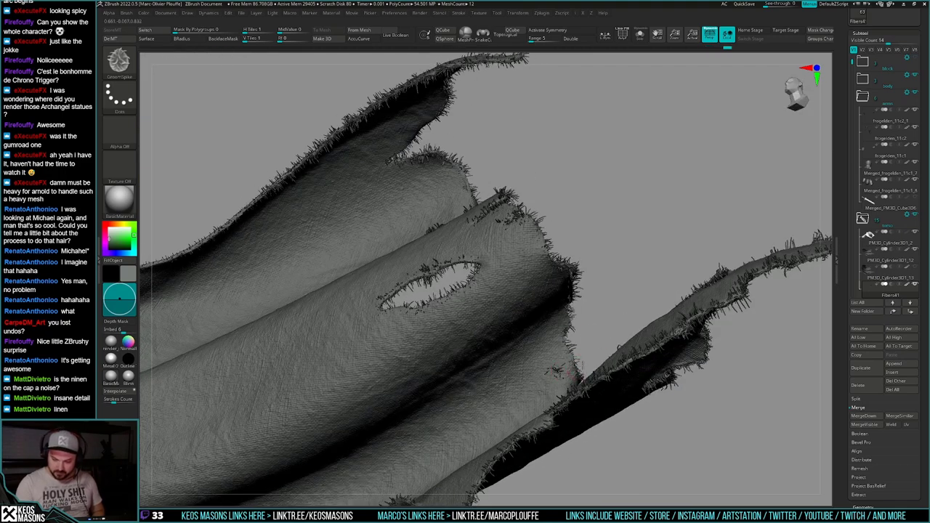
{"action": "right_click_drag", "start_coordinate": [587, 350], "coordinate": [583, 385]}
{"action": "mouse_move", "coordinate": [569, 354]}
{"action": "left_mouse_down"}
{"action": "mouse_move", "coordinate": [579, 303]}
{"action": "mouse_move", "coordinate": [559, 308]}
{"action": "mouse_move", "coordinate": [575, 280]}
{"action": "left_mouse_up"}
{"action": "right_click_drag", "start_coordinate": [576, 281], "coordinate": [551, 429]}
{"action": "left_click_drag", "start_coordinate": [550, 429], "coordinate": [550, 317]}
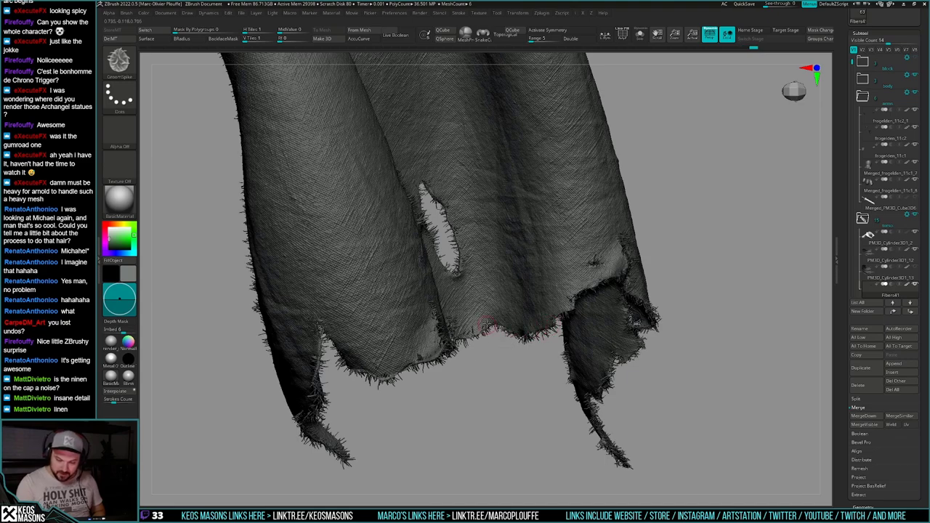
Step: Groom the threads on the middle flap's ragged hem and around its elongated and small holes
{"action": "left_click_drag", "start_coordinate": [530, 373], "coordinate": [592, 367]}
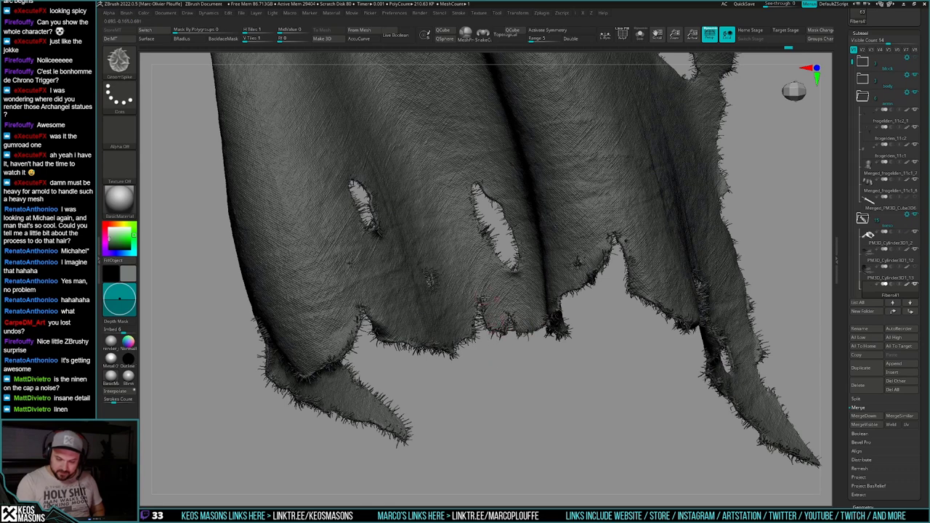
{"action": "left_click_drag", "start_coordinate": [484, 299], "coordinate": [470, 348]}
{"action": "left_click_drag", "start_coordinate": [485, 240], "coordinate": [517, 256]}
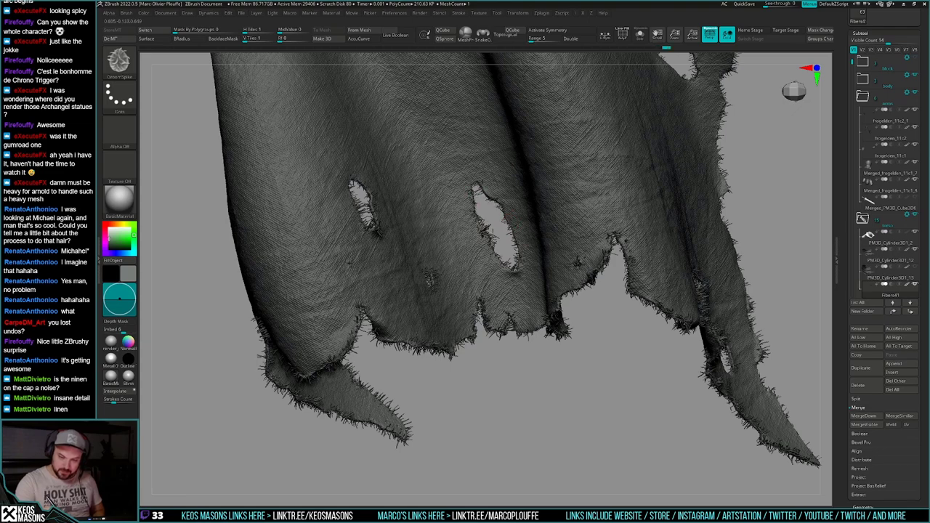
{"action": "mouse_move", "coordinate": [451, 368]}
{"action": "left_mouse_down"}
{"action": "mouse_move", "coordinate": [441, 350]}
{"action": "mouse_move", "coordinate": [427, 370]}
{"action": "left_mouse_up"}
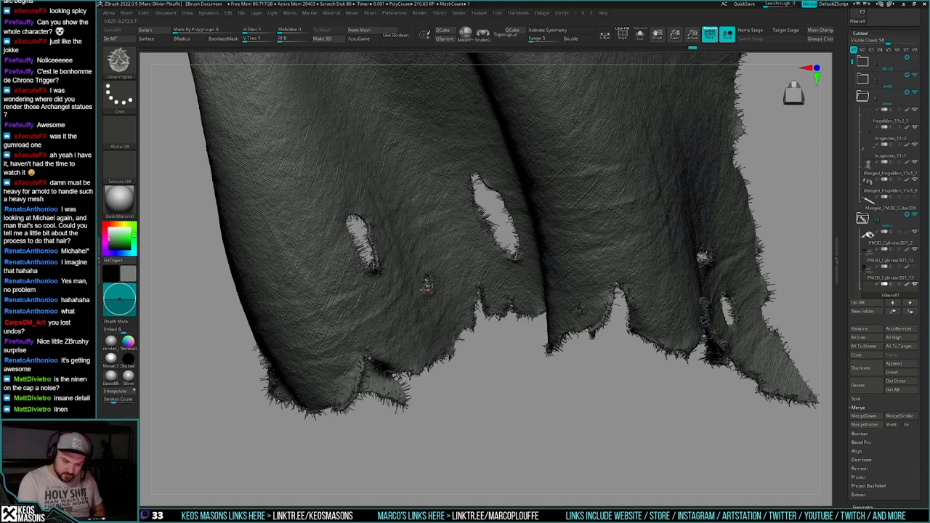
{"action": "left_click_drag", "start_coordinate": [431, 293], "coordinate": [427, 279]}
{"action": "left_click_drag", "start_coordinate": [355, 229], "coordinate": [365, 260]}
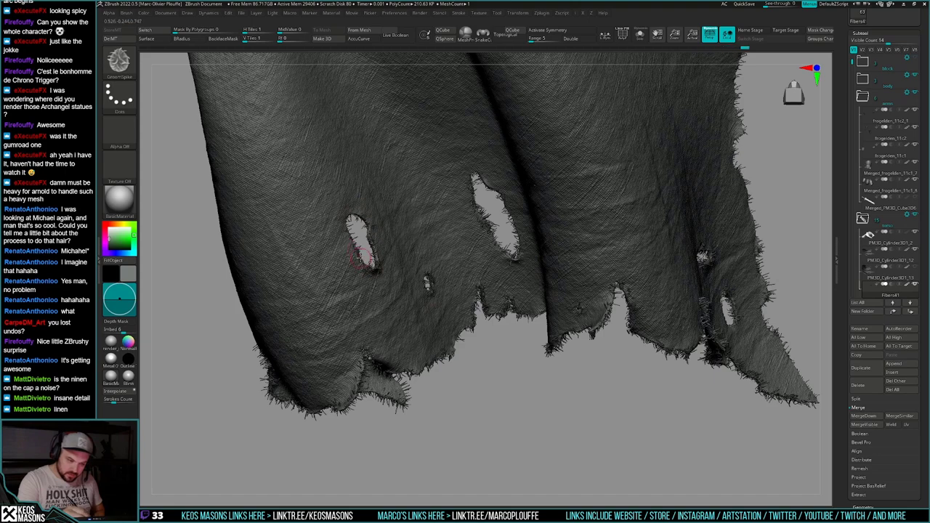
Step: Groom the threads around the hem notch and rounded corner beside the middle flap's small holes
{"action": "right_click_drag", "start_coordinate": [427, 331], "coordinate": [500, 343], "text": "alt"}
{"action": "left_click_drag", "start_coordinate": [478, 341], "coordinate": [473, 352]}
{"action": "mouse_move", "coordinate": [473, 352]}
{"action": "right_mouse_down"}
{"action": "mouse_move", "coordinate": [471, 389]}
{"action": "mouse_move", "coordinate": [462, 336]}
{"action": "mouse_move", "coordinate": [445, 369]}
{"action": "mouse_move", "coordinate": [468, 392]}
{"action": "right_mouse_up"}
{"action": "left_click_drag", "start_coordinate": [493, 394], "coordinate": [470, 422]}
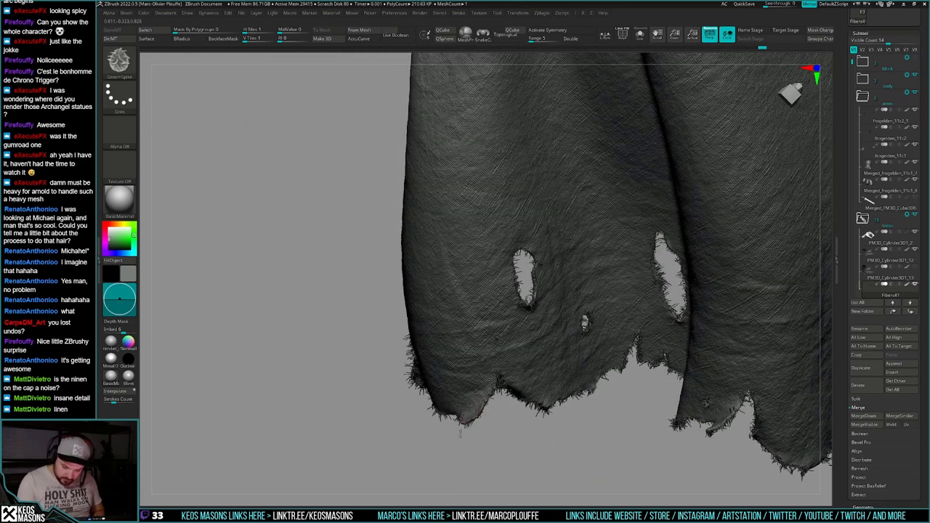
{"action": "mouse_move", "coordinate": [467, 416]}
{"action": "right_mouse_down"}
{"action": "mouse_move", "coordinate": [440, 406]}
{"action": "mouse_move", "coordinate": [465, 416]}
{"action": "mouse_move", "coordinate": [429, 414]}
{"action": "mouse_move", "coordinate": [439, 408]}
{"action": "mouse_move", "coordinate": [436, 377]}
{"action": "right_mouse_up"}
{"action": "left_click_drag", "start_coordinate": [422, 357], "coordinate": [443, 390]}
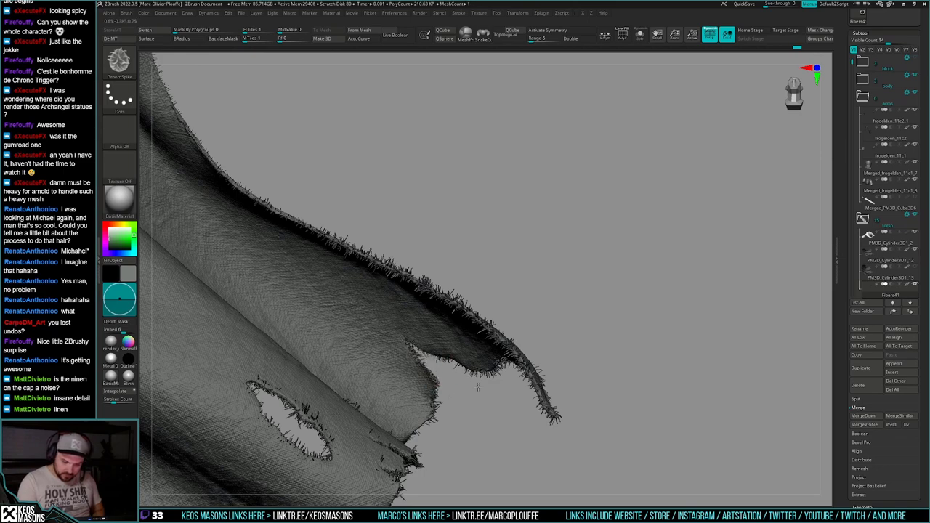
Step: Groom the threads along both edges of the cape's narrow upper pointed strip
{"action": "right_click_drag", "start_coordinate": [486, 358], "coordinate": [489, 322]}
{"action": "mouse_move", "coordinate": [477, 380]}
{"action": "left_mouse_down"}
{"action": "mouse_move", "coordinate": [502, 376]}
{"action": "mouse_move", "coordinate": [497, 354]}
{"action": "mouse_move", "coordinate": [516, 333]}
{"action": "left_mouse_up"}
{"action": "right_click_drag", "start_coordinate": [496, 376], "coordinate": [560, 251]}
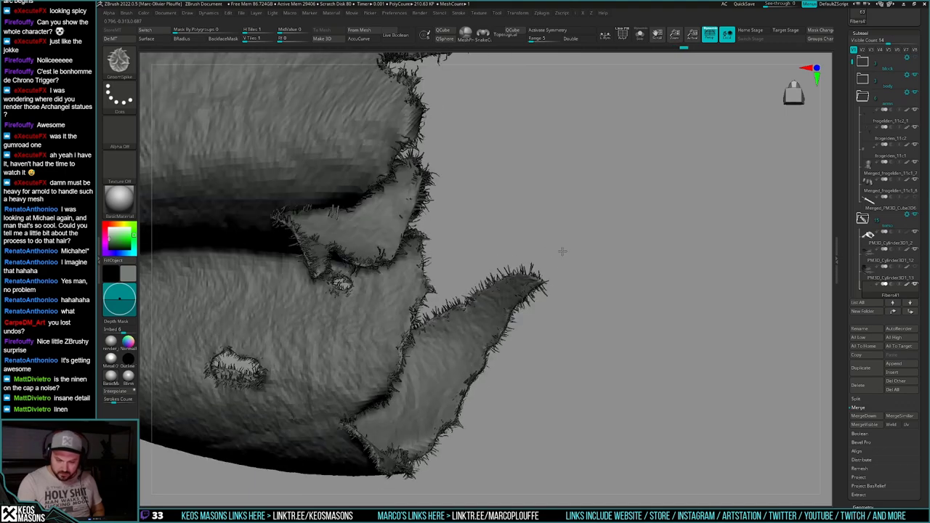
{"action": "mouse_move", "coordinate": [533, 302]}
{"action": "left_mouse_down"}
{"action": "mouse_move", "coordinate": [565, 288]}
{"action": "mouse_move", "coordinate": [491, 258]}
{"action": "left_mouse_up"}
{"action": "left_click_drag", "start_coordinate": [471, 301], "coordinate": [465, 287]}
{"action": "right_click_drag", "start_coordinate": [476, 291], "coordinate": [527, 297]}
{"action": "left_click_drag", "start_coordinate": [487, 253], "coordinate": [469, 274]}
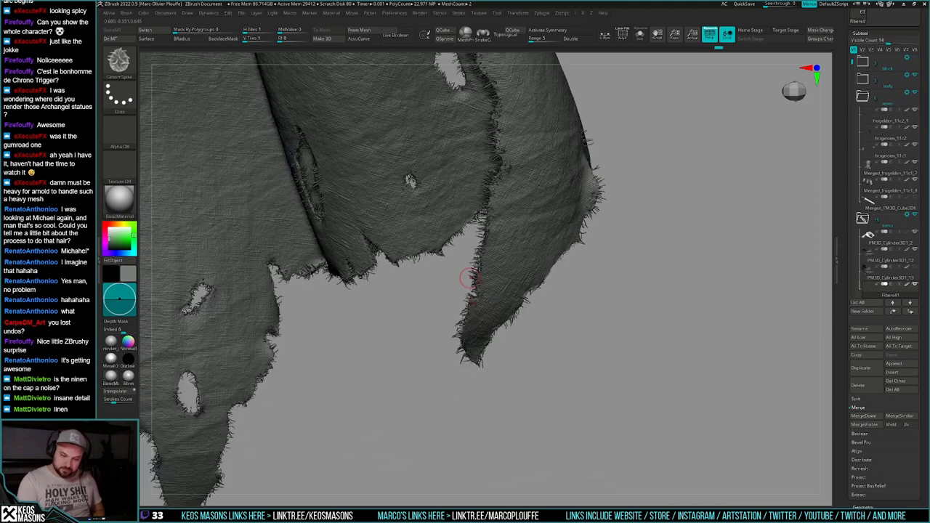
Step: Groom the threads along the cape's long upper edge, from the torn end up to the shoulder
{"action": "right_click_drag", "start_coordinate": [458, 269], "coordinate": [518, 400]}
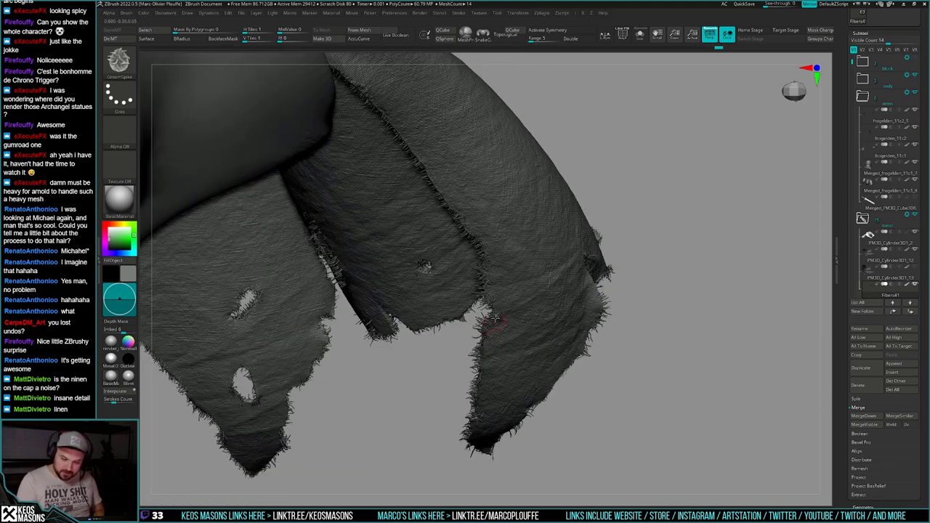
{"action": "right_click_drag", "start_coordinate": [496, 312], "coordinate": [529, 290]}
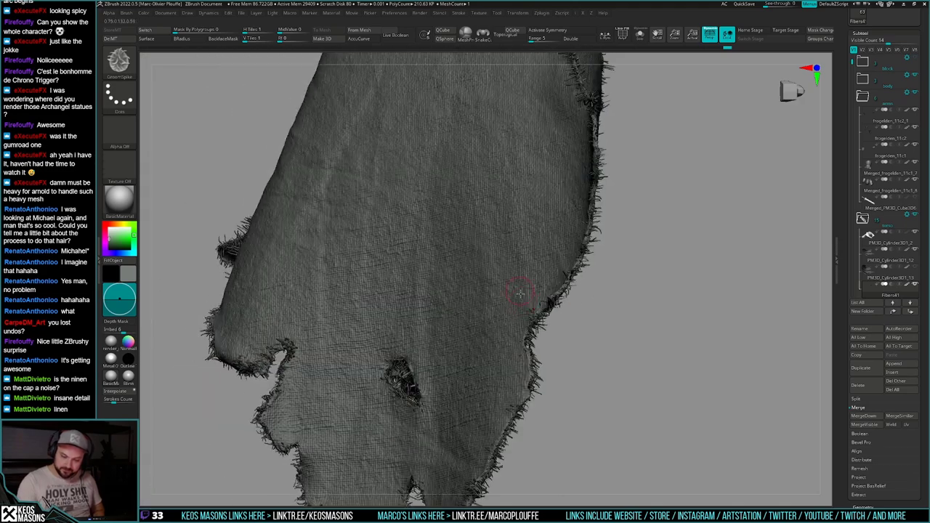
{"action": "right_click_drag", "start_coordinate": [567, 320], "coordinate": [511, 305]}
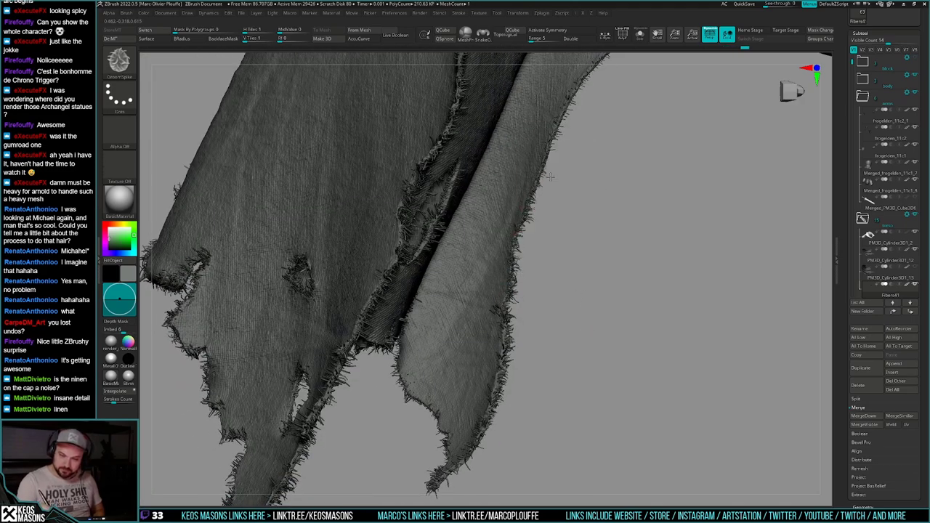
{"action": "right_click_drag", "start_coordinate": [579, 103], "coordinate": [544, 343], "text": "alt"}
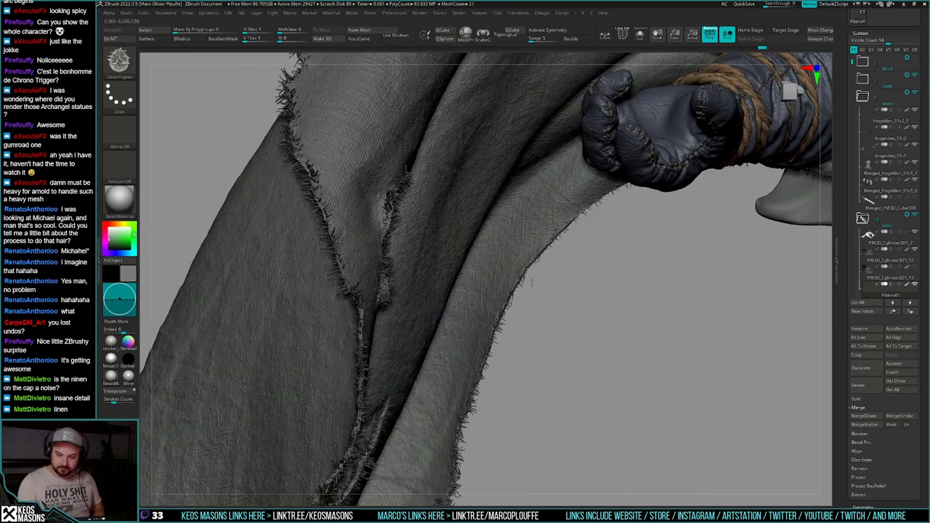
{"action": "left_click_drag", "start_coordinate": [559, 234], "coordinate": [605, 200]}
{"action": "mouse_move", "coordinate": [599, 306]}
{"action": "right_mouse_down", "text": "ctrl"}
{"action": "mouse_move", "coordinate": [571, 286]}
{"action": "mouse_move", "coordinate": [450, 309]}
{"action": "right_mouse_up", "text": "ctrl"}
{"action": "right_click_drag", "start_coordinate": [638, 322], "coordinate": [638, 233], "text": "ctrl"}
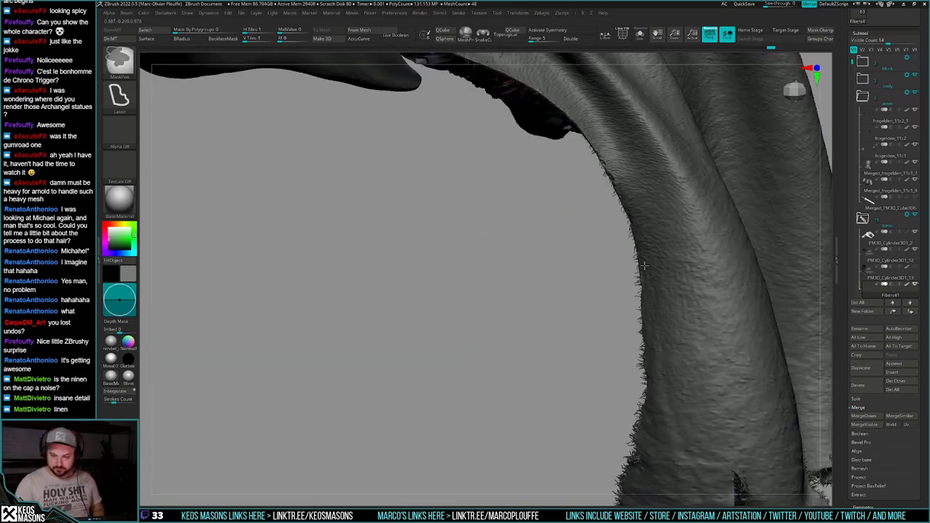
{"action": "left_click_drag", "start_coordinate": [606, 184], "coordinate": [592, 144]}
{"action": "mouse_move", "coordinate": [578, 384]}
{"action": "right_mouse_down"}
{"action": "mouse_move", "coordinate": [571, 248]}
{"action": "mouse_move", "coordinate": [557, 279]}
{"action": "mouse_move", "coordinate": [541, 283]}
{"action": "right_mouse_up"}
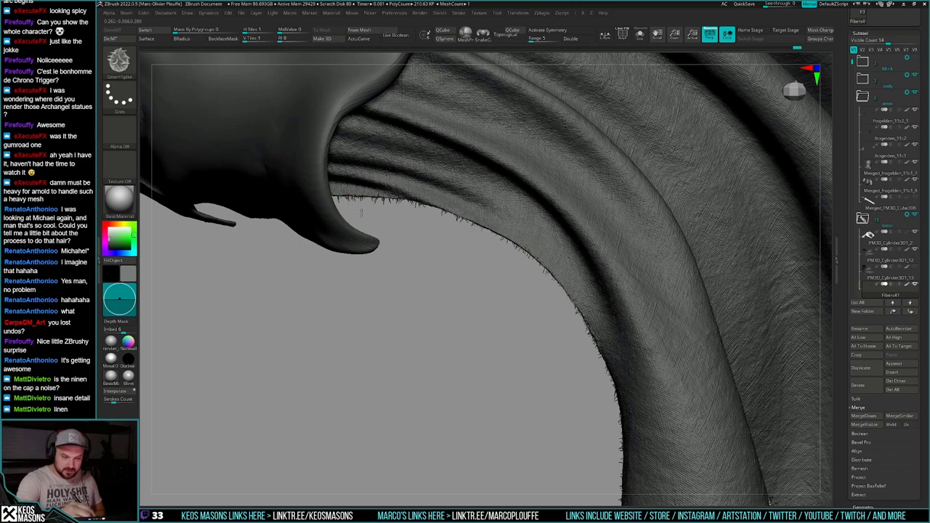
Step: Examine the groomed cape on the whole character from the front and the back
{"action": "right_click_drag", "start_coordinate": [534, 409], "coordinate": [539, 327], "text": "ctrl"}
{"action": "mouse_move", "coordinate": [539, 327]}
{"action": "right_mouse_down"}
{"action": "mouse_move", "coordinate": [573, 341]}
{"action": "mouse_move", "coordinate": [558, 385]}
{"action": "right_mouse_up"}
{"action": "right_click_drag", "start_coordinate": [681, 318], "coordinate": [669, 347], "text": "ctrl"}
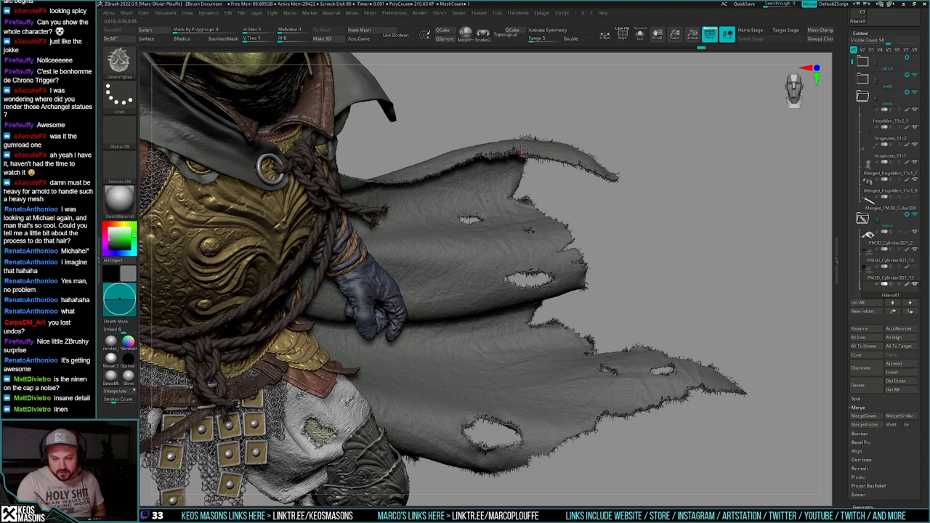
{"action": "mouse_move", "coordinate": [612, 191]}
{"action": "right_mouse_down"}
{"action": "mouse_move", "coordinate": [581, 301]}
{"action": "mouse_move", "coordinate": [635, 311]}
{"action": "right_mouse_up"}
{"action": "left_click_drag", "start_coordinate": [635, 311], "coordinate": [718, 293]}
{"action": "right_click_drag", "start_coordinate": [702, 290], "coordinate": [641, 345], "text": "ctrl"}
{"action": "left_click_drag", "start_coordinate": [626, 353], "coordinate": [660, 350]}
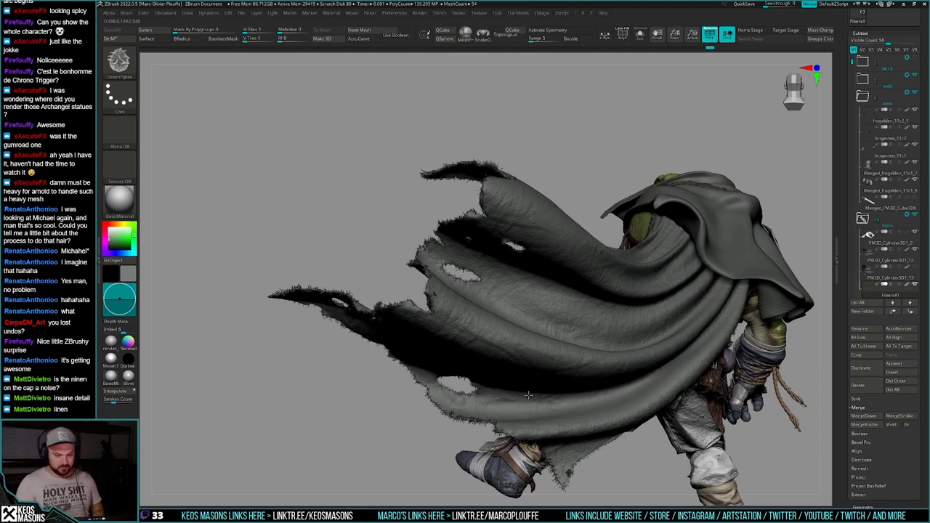
{"action": "left_click_drag", "start_coordinate": [494, 465], "coordinate": [624, 390]}
{"action": "right_click_drag", "start_coordinate": [593, 334], "coordinate": [626, 369], "text": "ctrl"}
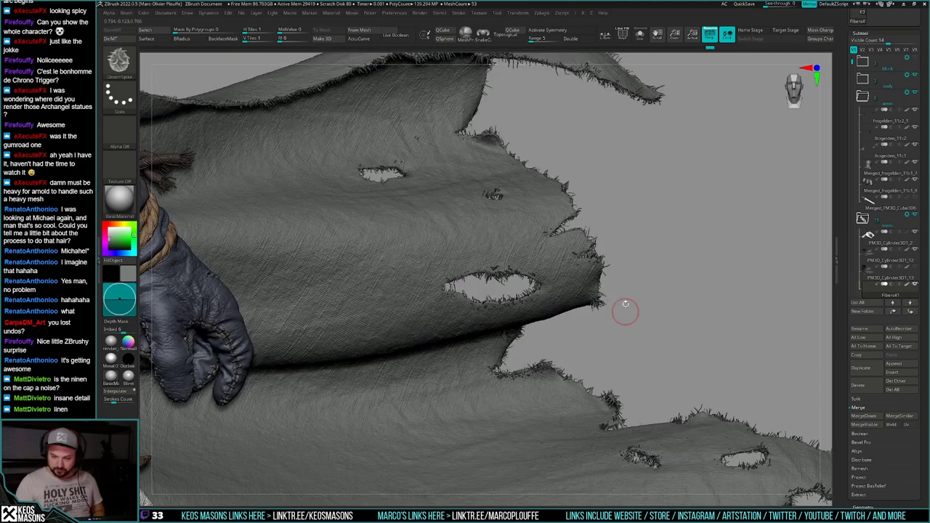
Step: Groom the stray threads at the torn notch beside the middle flap's elongated hole
{"action": "mouse_move", "coordinate": [595, 248]}
{"action": "left_mouse_down"}
{"action": "mouse_move", "coordinate": [612, 222]}
{"action": "mouse_move", "coordinate": [601, 248]}
{"action": "left_mouse_up"}
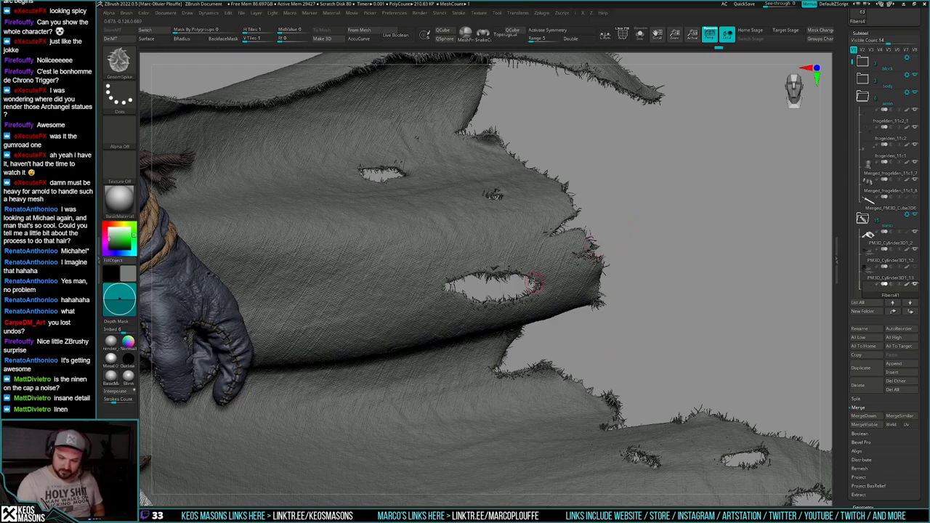
{"action": "right_click_drag", "start_coordinate": [734, 386], "coordinate": [734, 363], "text": "ctrl"}
{"action": "left_click_drag", "start_coordinate": [734, 379], "coordinate": [718, 338], "text": "alt"}
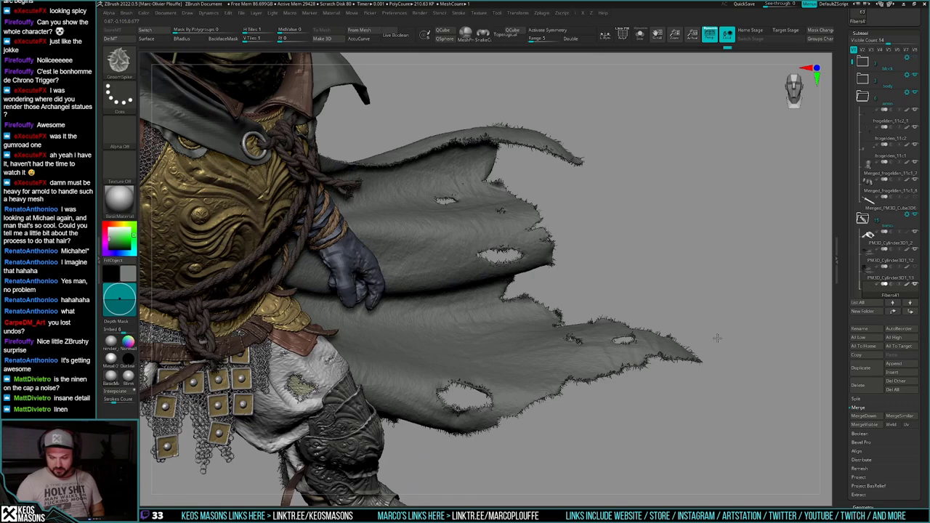
Step: Groom the clumped threads in the torn notch of the cape's rear flap behind the leg
{"action": "right_click_drag", "start_coordinate": [717, 337], "coordinate": [719, 369]}
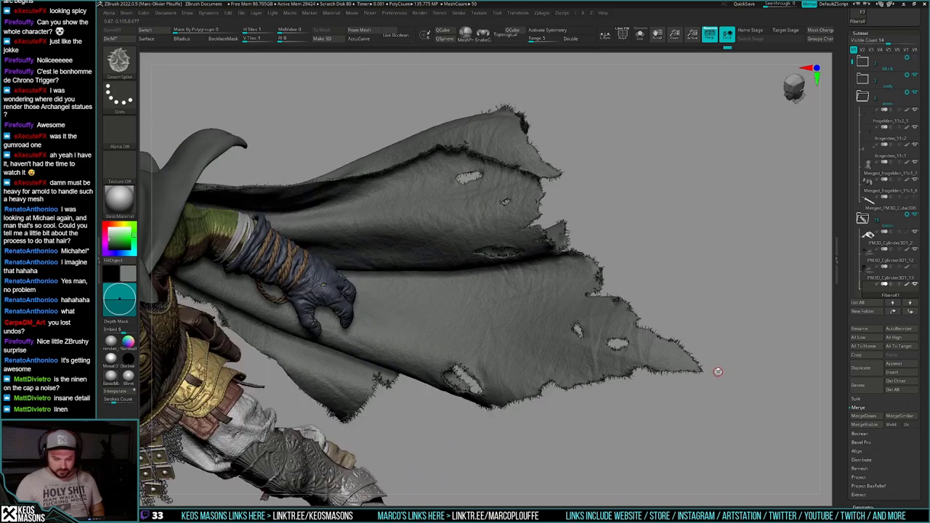
{"action": "right_click_drag", "start_coordinate": [603, 396], "coordinate": [701, 385], "text": "alt"}
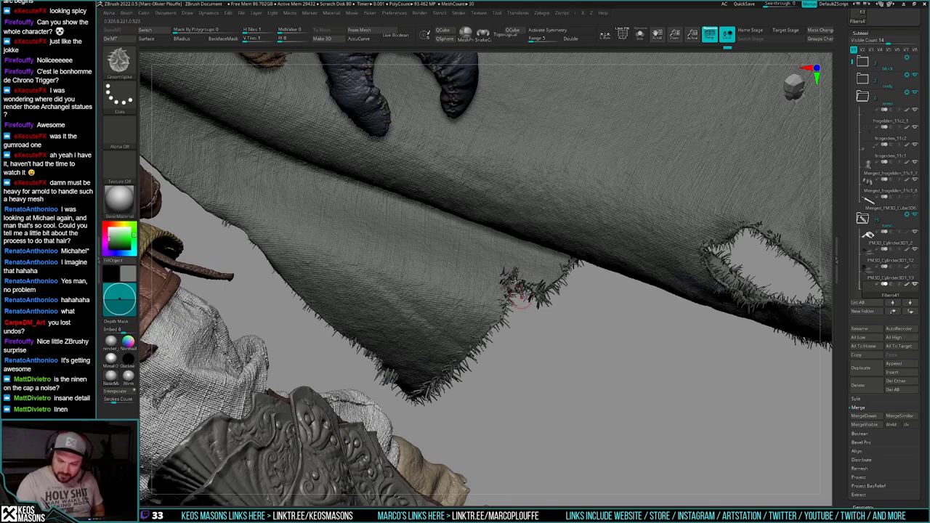
{"action": "right_click_drag", "start_coordinate": [512, 283], "coordinate": [534, 290]}
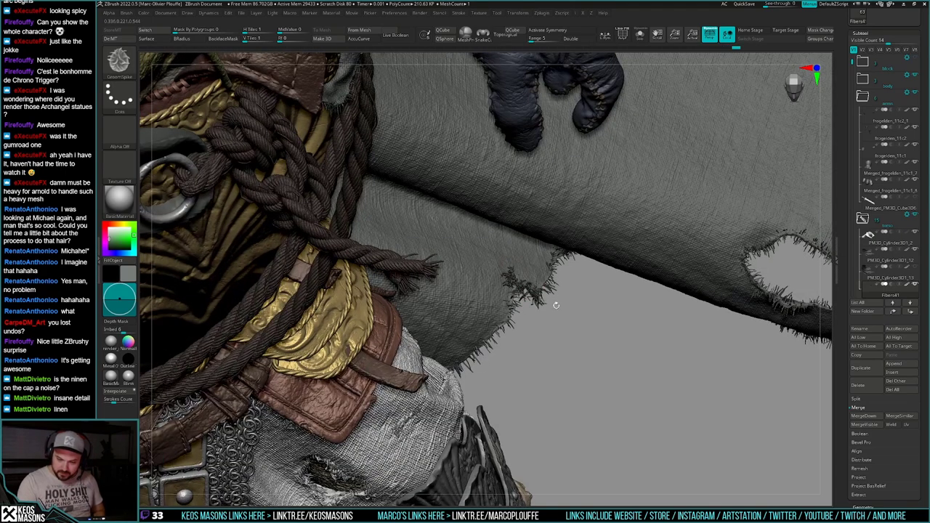
{"action": "left_click_drag", "start_coordinate": [550, 285], "coordinate": [566, 307]}
{"action": "left_click_drag", "start_coordinate": [558, 260], "coordinate": [574, 269]}
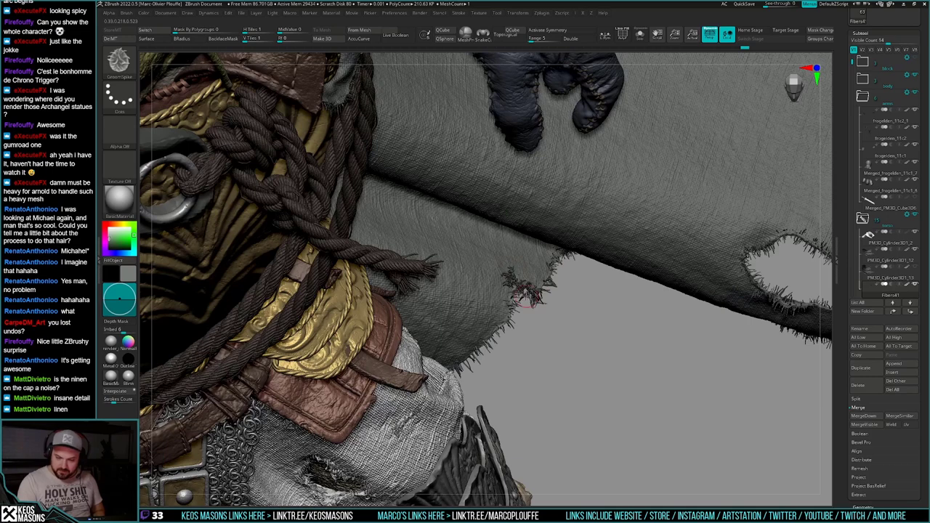
{"action": "left_click_drag", "start_coordinate": [533, 302], "coordinate": [546, 308]}
{"action": "mouse_move", "coordinate": [558, 344]}
{"action": "right_mouse_down", "text": "ctrl"}
{"action": "mouse_move", "coordinate": [588, 359]}
{"action": "mouse_move", "coordinate": [610, 349]}
{"action": "mouse_move", "coordinate": [598, 344]}
{"action": "mouse_move", "coordinate": [604, 338]}
{"action": "right_mouse_up", "text": "ctrl"}
Step: Smooth and groom the threads around the pointed corner and hem of the cape's rear flap
{"action": "mouse_move", "coordinate": [605, 382]}
{"action": "right_mouse_down"}
{"action": "mouse_move", "coordinate": [580, 394]}
{"action": "mouse_move", "coordinate": [541, 385]}
{"action": "mouse_move", "coordinate": [545, 421]}
{"action": "mouse_move", "coordinate": [510, 417]}
{"action": "right_mouse_up"}
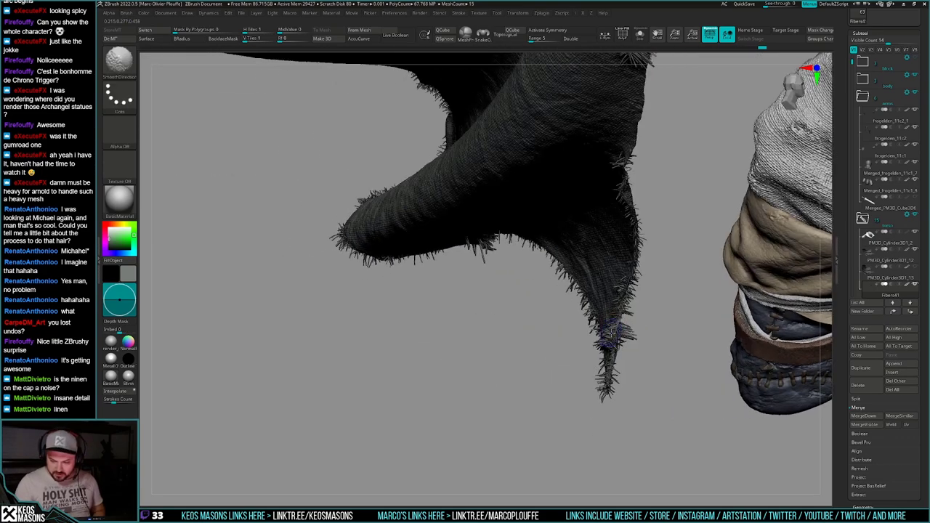
{"action": "right_click_drag", "start_coordinate": [622, 339], "coordinate": [675, 323]}
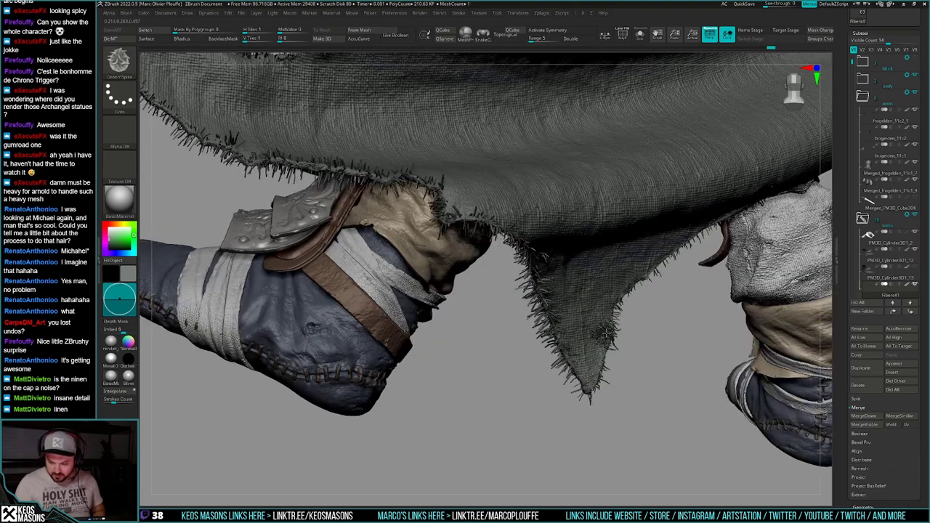
{"action": "right_click_drag", "start_coordinate": [587, 357], "coordinate": [603, 336]}
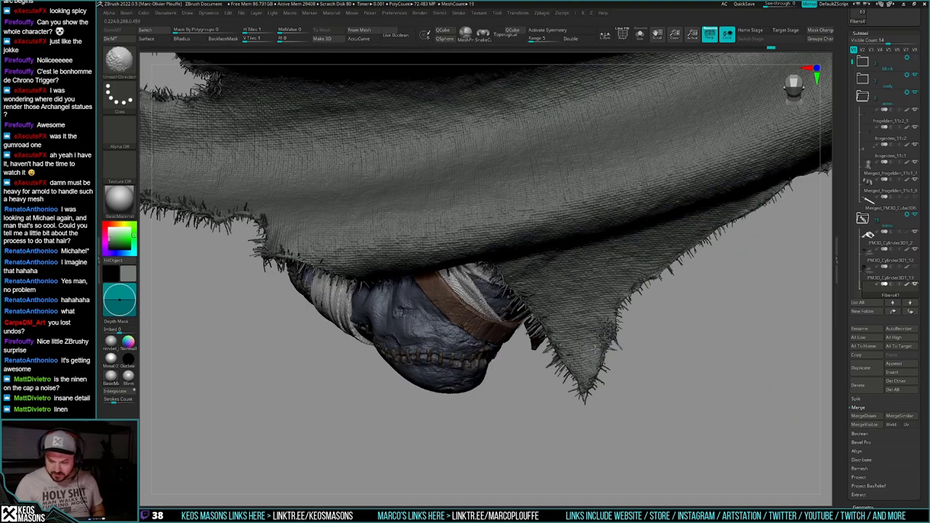
{"action": "right_click_drag", "start_coordinate": [549, 366], "coordinate": [623, 350]}
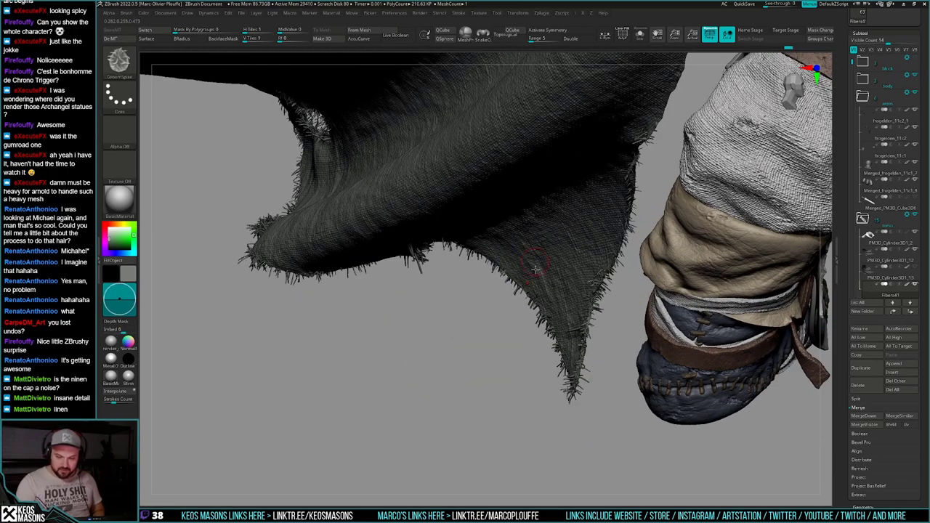
{"action": "right_click_drag", "start_coordinate": [539, 282], "coordinate": [543, 227], "text": "ctrl"}
{"action": "mouse_move", "coordinate": [544, 227]}
{"action": "right_mouse_down", "text": "alt"}
{"action": "mouse_move", "coordinate": [559, 316]}
{"action": "mouse_move", "coordinate": [607, 319]}
{"action": "mouse_move", "coordinate": [587, 407]}
{"action": "mouse_move", "coordinate": [622, 351]}
{"action": "mouse_move", "coordinate": [616, 338]}
{"action": "mouse_move", "coordinate": [547, 327]}
{"action": "mouse_move", "coordinate": [545, 303]}
{"action": "mouse_move", "coordinate": [514, 303]}
{"action": "right_mouse_up", "text": "alt"}
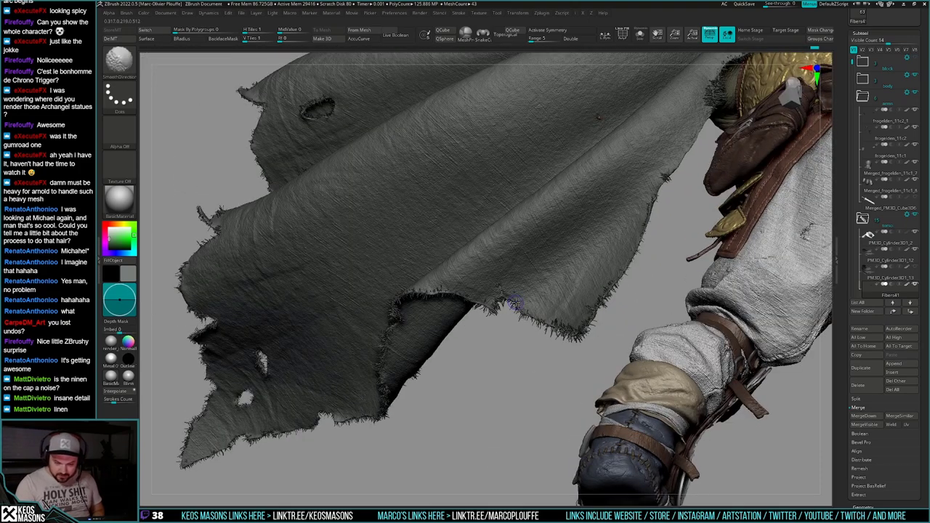
Step: Smooth and groom the stray threads at the small notch in the hem of the cape's rear flap
{"action": "left_click_drag", "start_coordinate": [514, 303], "coordinate": [503, 296], "text": "shift"}
{"action": "right_click_drag", "start_coordinate": [503, 296], "coordinate": [563, 343]}
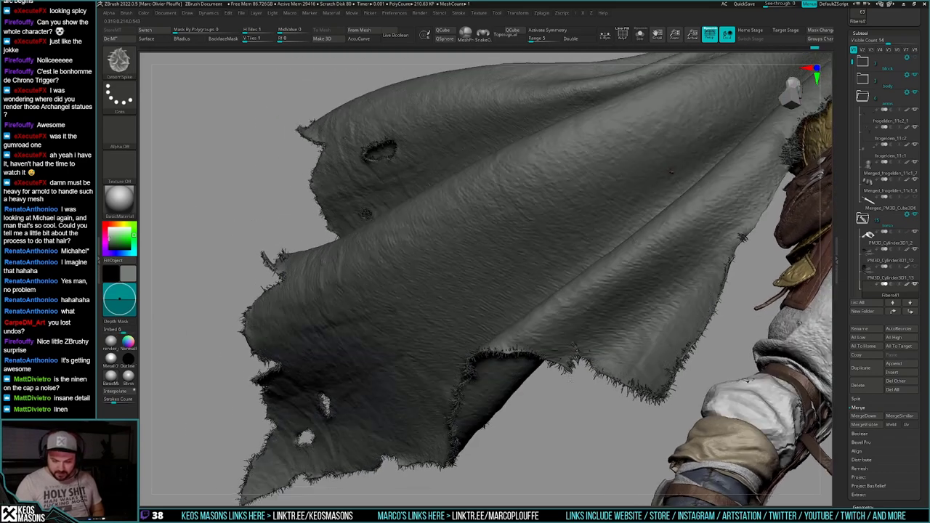
{"action": "mouse_move", "coordinate": [570, 379]}
{"action": "right_mouse_down"}
{"action": "mouse_move", "coordinate": [536, 354]}
{"action": "mouse_move", "coordinate": [555, 352]}
{"action": "mouse_move", "coordinate": [504, 359]}
{"action": "mouse_move", "coordinate": [521, 374]}
{"action": "mouse_move", "coordinate": [470, 430]}
{"action": "mouse_move", "coordinate": [591, 344]}
{"action": "right_mouse_up"}
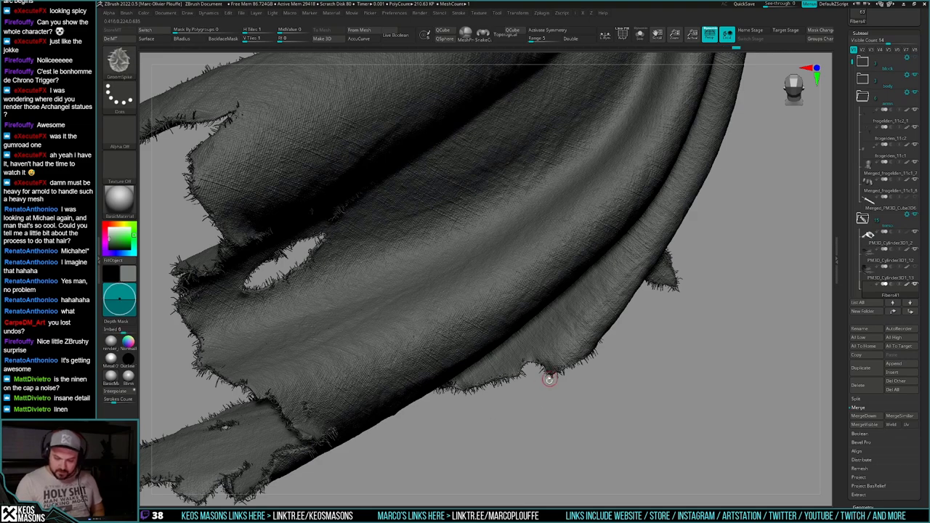
Step: Examine the frayed edges and holes of the cape's lower flaps from several sides
{"action": "mouse_move", "coordinate": [487, 406]}
{"action": "right_mouse_down", "text": "ctrl"}
{"action": "mouse_move", "coordinate": [482, 341]}
{"action": "mouse_move", "coordinate": [602, 393]}
{"action": "right_mouse_up", "text": "ctrl"}
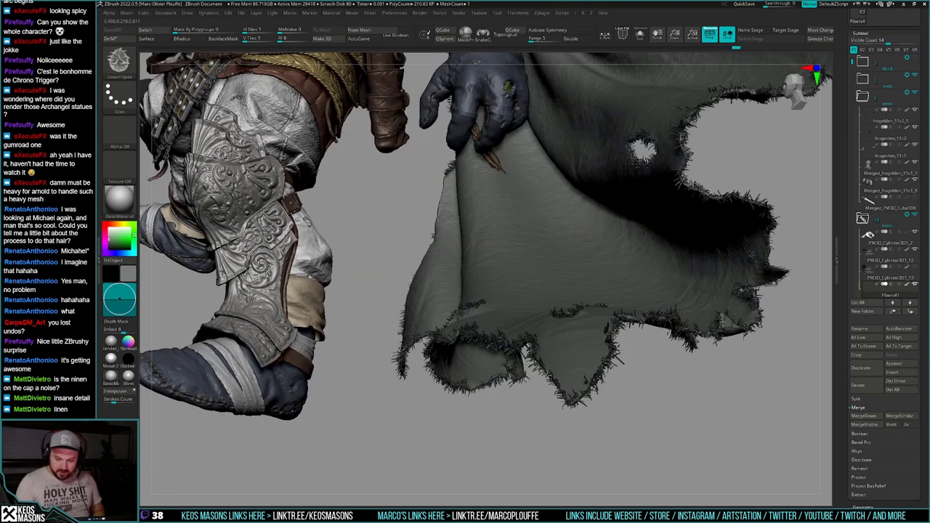
{"action": "mouse_move", "coordinate": [523, 429]}
{"action": "right_mouse_down"}
{"action": "mouse_move", "coordinate": [443, 416]}
{"action": "mouse_move", "coordinate": [494, 425]}
{"action": "right_mouse_up"}
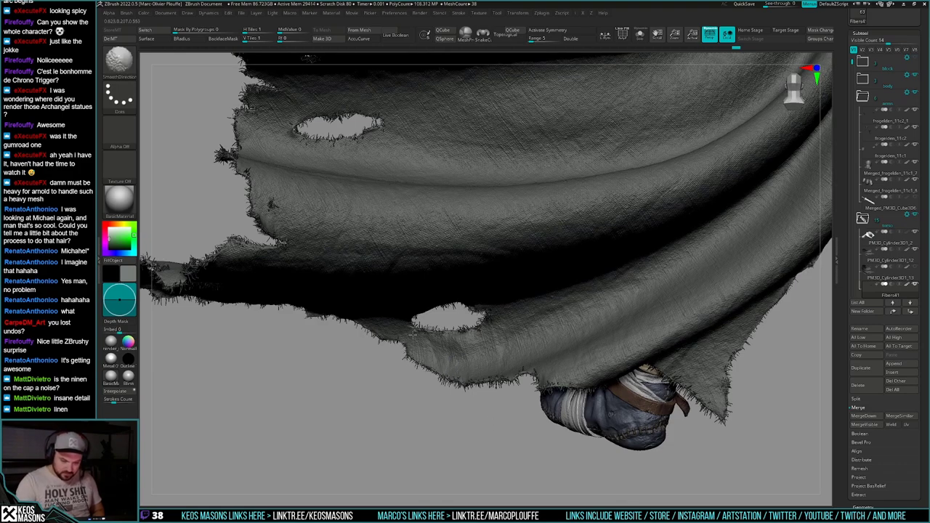
{"action": "right_click_drag", "start_coordinate": [456, 345], "coordinate": [442, 294]}
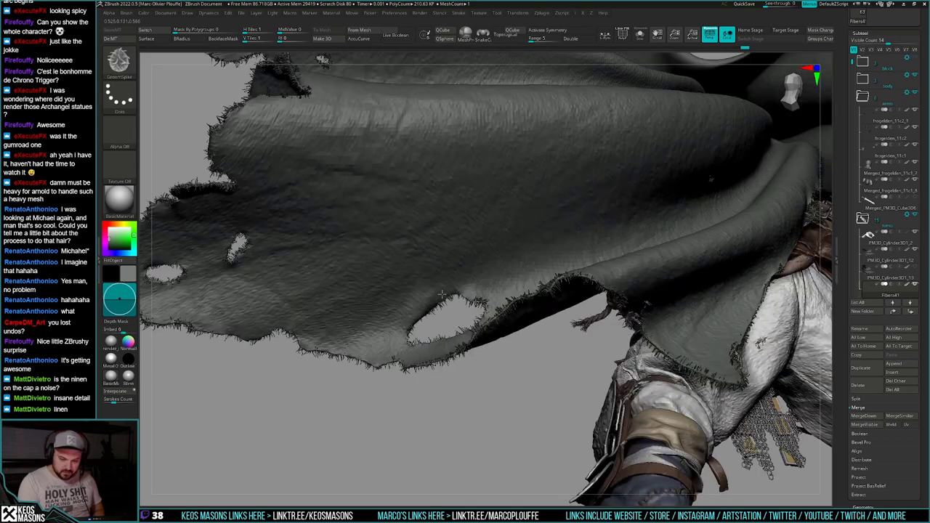
{"action": "right_click_drag", "start_coordinate": [317, 361], "coordinate": [571, 402], "text": "alt"}
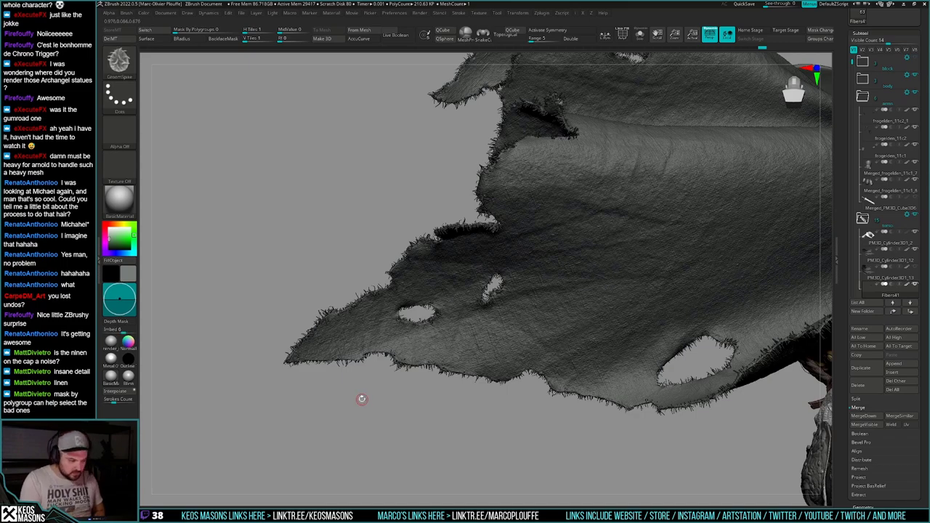
{"action": "right_click_drag", "start_coordinate": [441, 354], "coordinate": [424, 320]}
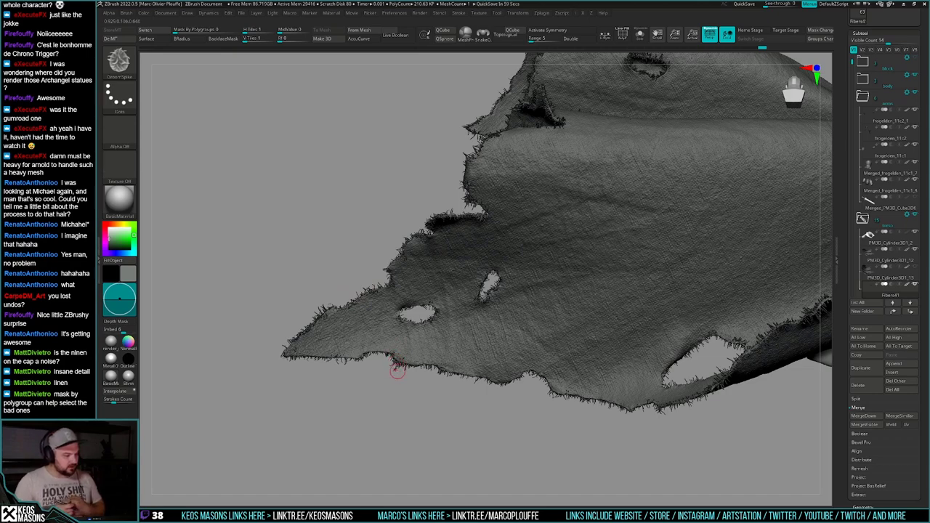
{"action": "mouse_move", "coordinate": [522, 325]}
{"action": "right_mouse_down"}
{"action": "mouse_move", "coordinate": [525, 353]}
{"action": "mouse_move", "coordinate": [500, 364]}
{"action": "mouse_move", "coordinate": [507, 448]}
{"action": "mouse_move", "coordinate": [535, 379]}
{"action": "mouse_move", "coordinate": [575, 364]}
{"action": "mouse_move", "coordinate": [475, 442]}
{"action": "mouse_move", "coordinate": [473, 349]}
{"action": "mouse_move", "coordinate": [536, 387]}
{"action": "mouse_move", "coordinate": [515, 391]}
{"action": "mouse_move", "coordinate": [517, 430]}
{"action": "mouse_move", "coordinate": [550, 385]}
{"action": "mouse_move", "coordinate": [502, 367]}
{"action": "right_mouse_up"}
{"action": "key", "text": "shift+f"}
{"action": "key", "text": "shift+f"}
{"action": "key", "text": "alt+s"}
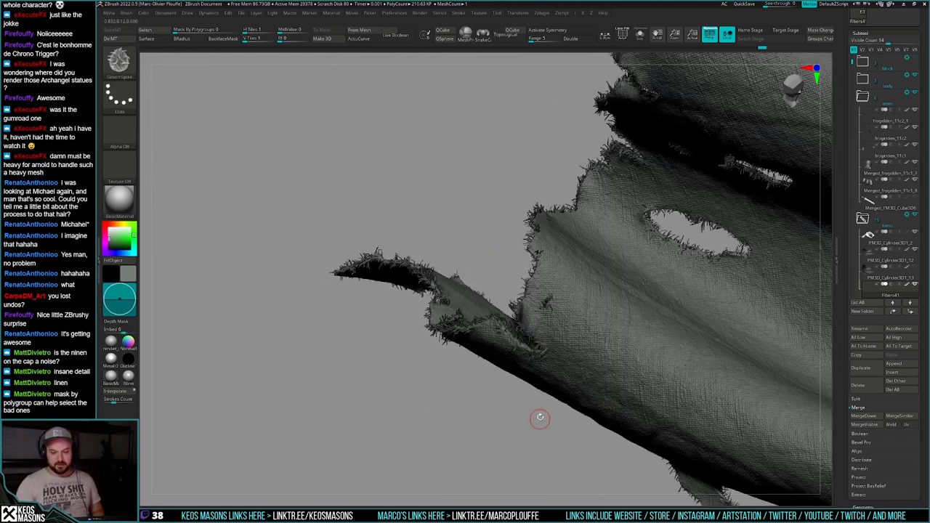
Step: Groom and smooth the clumped threads around the tiny closed hole beside the torn notch at the cape's rear edge
{"action": "left_click_drag", "start_coordinate": [539, 418], "coordinate": [556, 341]}
{"action": "right_click_drag", "start_coordinate": [534, 314], "coordinate": [552, 298]}
{"action": "left_click_drag", "start_coordinate": [540, 311], "coordinate": [523, 310], "text": "shift"}
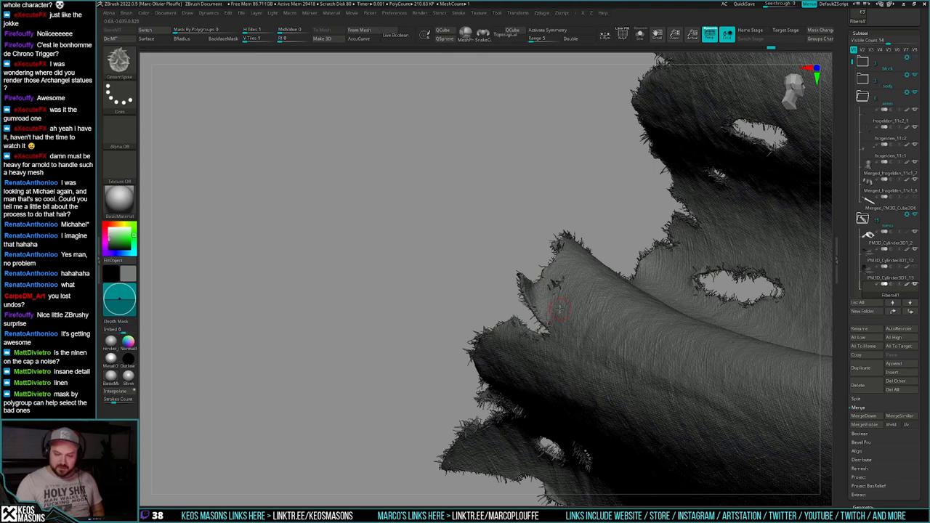
{"action": "mouse_move", "coordinate": [557, 289]}
{"action": "right_mouse_down"}
{"action": "mouse_move", "coordinate": [536, 316]}
{"action": "mouse_move", "coordinate": [466, 313]}
{"action": "right_mouse_up"}
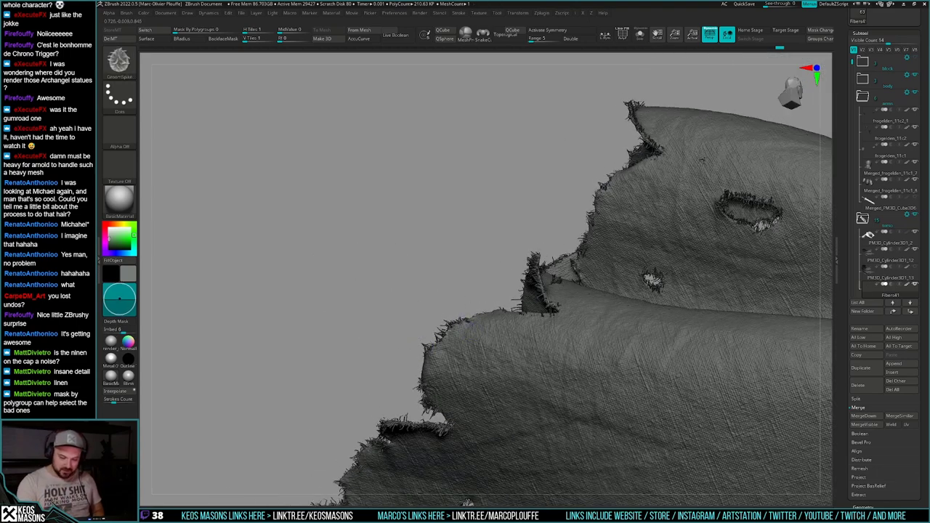
Step: Smooth the threads along the rounded edge above the curled notch of the long pointed flap
{"action": "mouse_move", "coordinate": [435, 407]}
{"action": "right_mouse_down", "text": "alt"}
{"action": "mouse_move", "coordinate": [446, 332]}
{"action": "mouse_move", "coordinate": [440, 280]}
{"action": "right_mouse_up", "text": "alt"}
{"action": "left_click_drag", "start_coordinate": [450, 347], "coordinate": [462, 335], "text": "shift"}
{"action": "right_click_drag", "start_coordinate": [465, 331], "coordinate": [452, 344]}
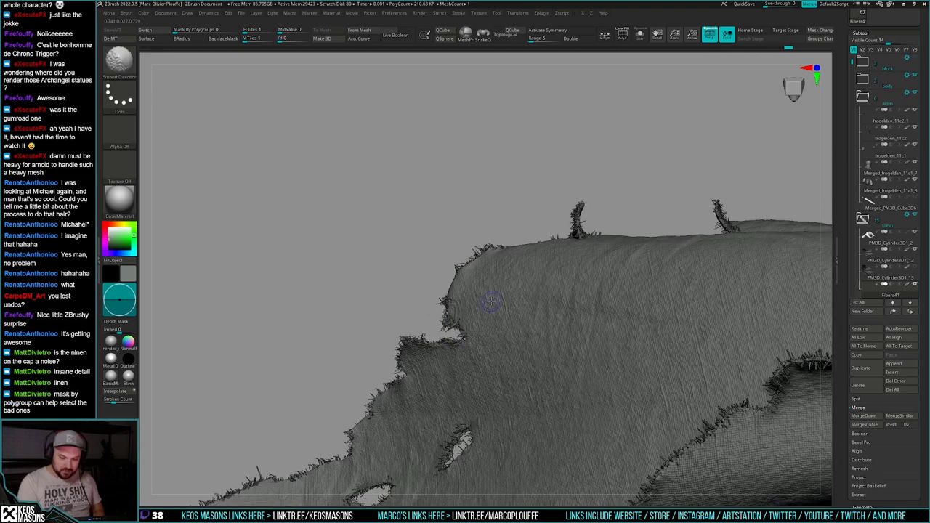
{"action": "right_click_drag", "start_coordinate": [491, 301], "coordinate": [505, 258], "text": "ctrl"}
{"action": "right_click_drag", "start_coordinate": [549, 360], "coordinate": [510, 420]}
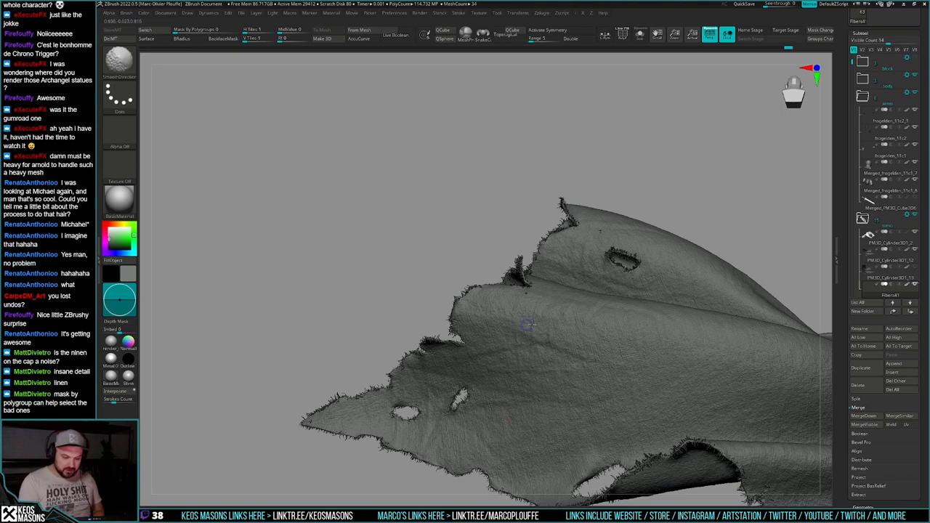
Step: Groom the threads around the rounded outer corner of the cape's upper pointed flap
{"action": "right_click_drag", "start_coordinate": [531, 324], "coordinate": [594, 314]}
{"action": "mouse_move", "coordinate": [617, 185]}
{"action": "right_mouse_down", "text": "alt"}
{"action": "mouse_move", "coordinate": [499, 355]}
{"action": "mouse_move", "coordinate": [507, 393]}
{"action": "right_mouse_up", "text": "alt"}
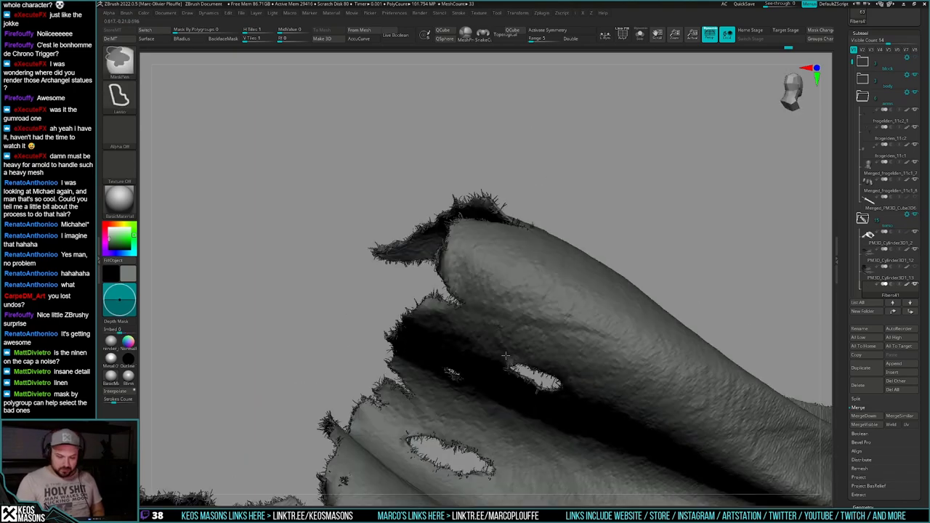
{"action": "right_click_drag", "start_coordinate": [506, 356], "coordinate": [501, 396]}
{"action": "right_click_drag", "start_coordinate": [495, 363], "coordinate": [465, 291]}
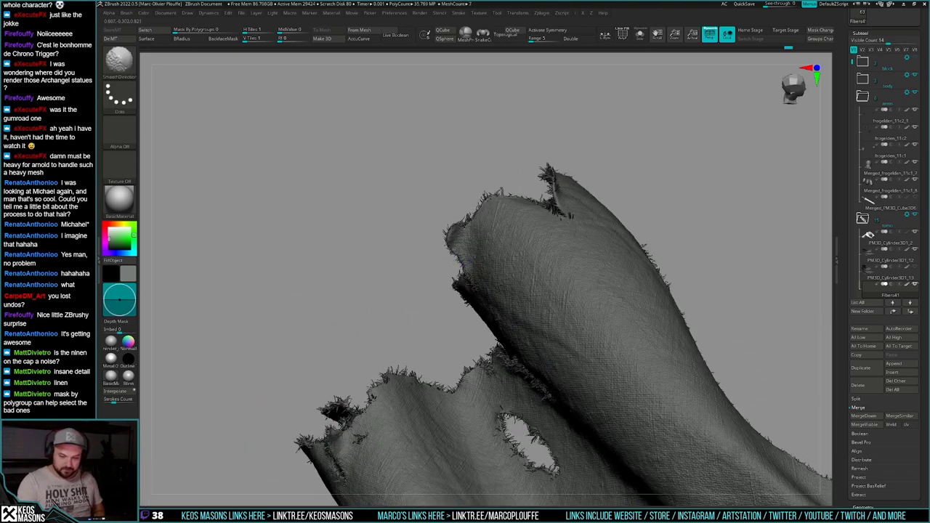
{"action": "mouse_move", "coordinate": [468, 214]}
{"action": "right_mouse_down"}
{"action": "mouse_move", "coordinate": [499, 162]}
{"action": "mouse_move", "coordinate": [512, 247]}
{"action": "mouse_move", "coordinate": [559, 383]}
{"action": "mouse_move", "coordinate": [558, 287]}
{"action": "mouse_move", "coordinate": [549, 291]}
{"action": "mouse_move", "coordinate": [595, 331]}
{"action": "mouse_move", "coordinate": [511, 300]}
{"action": "right_mouse_up"}
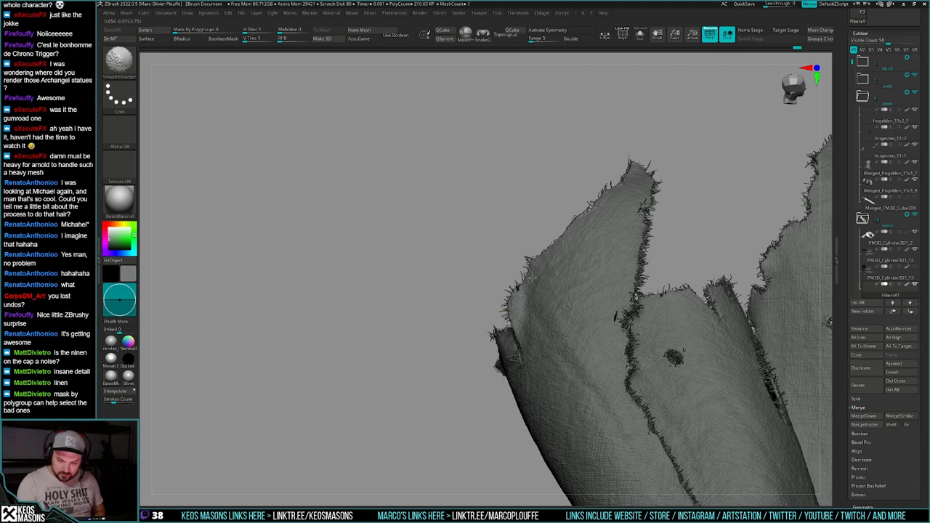
{"action": "left_click_drag", "start_coordinate": [504, 309], "coordinate": [505, 312]}
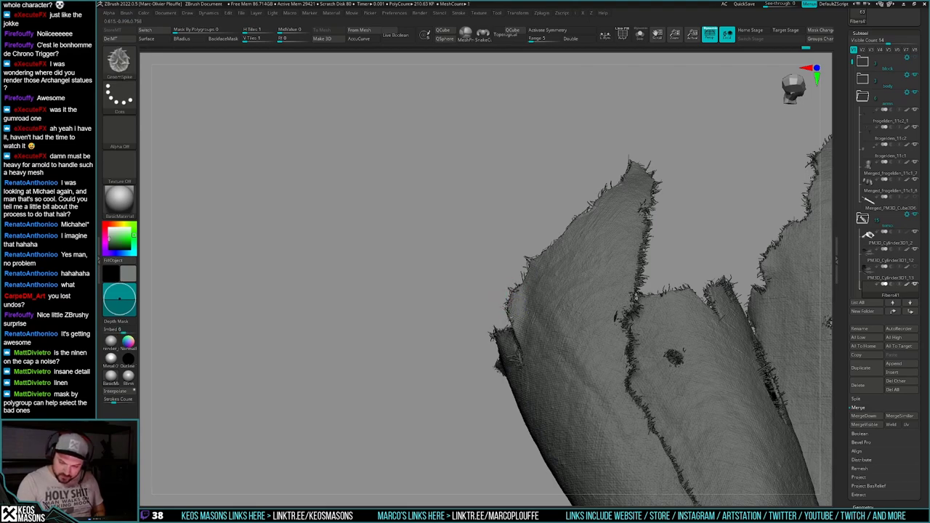
{"action": "right_click_drag", "start_coordinate": [506, 312], "coordinate": [524, 328]}
{"action": "left_click_drag", "start_coordinate": [526, 330], "coordinate": [532, 340]}
{"action": "mouse_move", "coordinate": [529, 333]}
{"action": "right_mouse_down"}
{"action": "mouse_move", "coordinate": [522, 320]}
{"action": "mouse_move", "coordinate": [531, 370]}
{"action": "mouse_move", "coordinate": [535, 311]}
{"action": "mouse_move", "coordinate": [539, 325]}
{"action": "mouse_move", "coordinate": [563, 313]}
{"action": "right_mouse_up"}
Step: Smooth the stray threads along the inner and outer edges of the narrow pointed flap
{"action": "key", "text": "shift+f"}
{"action": "key", "text": "shift+f"}
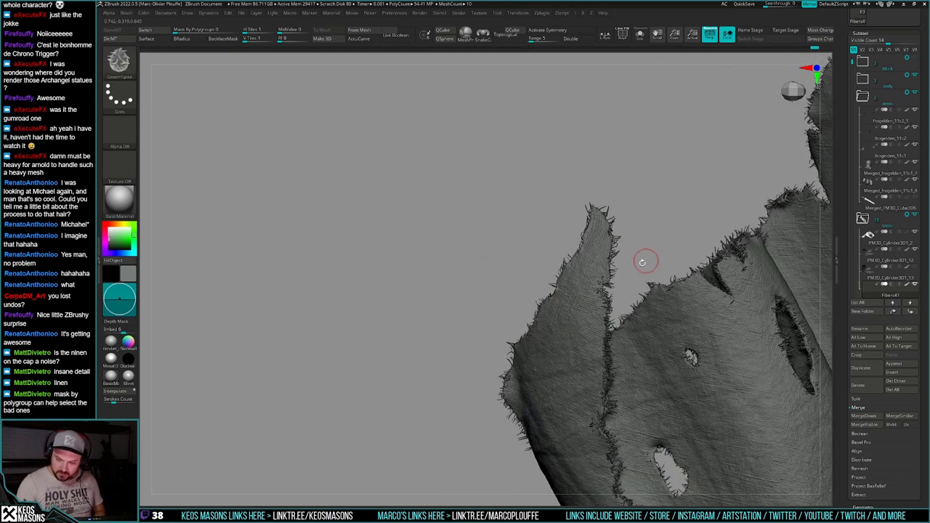
{"action": "left_click_drag", "start_coordinate": [609, 273], "coordinate": [597, 280], "text": "shift"}
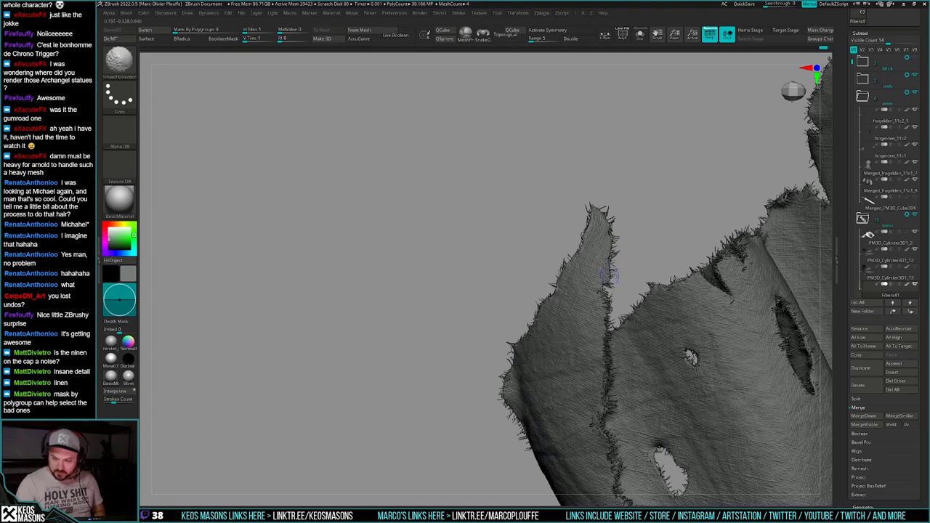
{"action": "key", "text": "shift+f"}
{"action": "right_click_drag", "start_coordinate": [597, 265], "coordinate": [598, 310]}
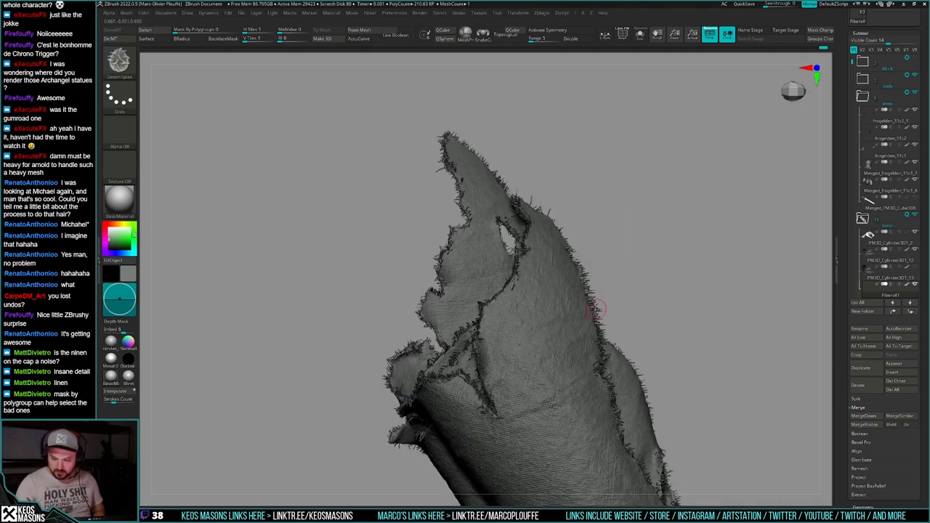
{"action": "mouse_move", "coordinate": [598, 310]}
{"action": "left_mouse_down", "text": "shift"}
{"action": "mouse_move", "coordinate": [581, 273]}
{"action": "mouse_move", "coordinate": [585, 291]}
{"action": "left_mouse_up", "text": "shift"}
{"action": "right_click_drag", "start_coordinate": [585, 296], "coordinate": [599, 311]}
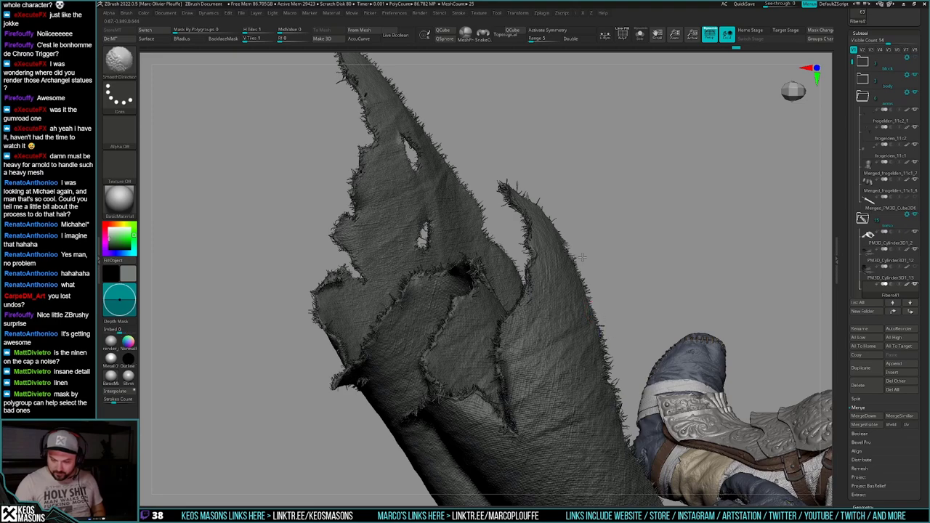
Step: Groom the threads inside the V-shaped notch where the upper flap meets the neighbouring cloth
{"action": "mouse_move", "coordinate": [582, 258]}
{"action": "right_mouse_down"}
{"action": "mouse_move", "coordinate": [604, 308]}
{"action": "mouse_move", "coordinate": [589, 326]}
{"action": "mouse_move", "coordinate": [633, 320]}
{"action": "right_mouse_up"}
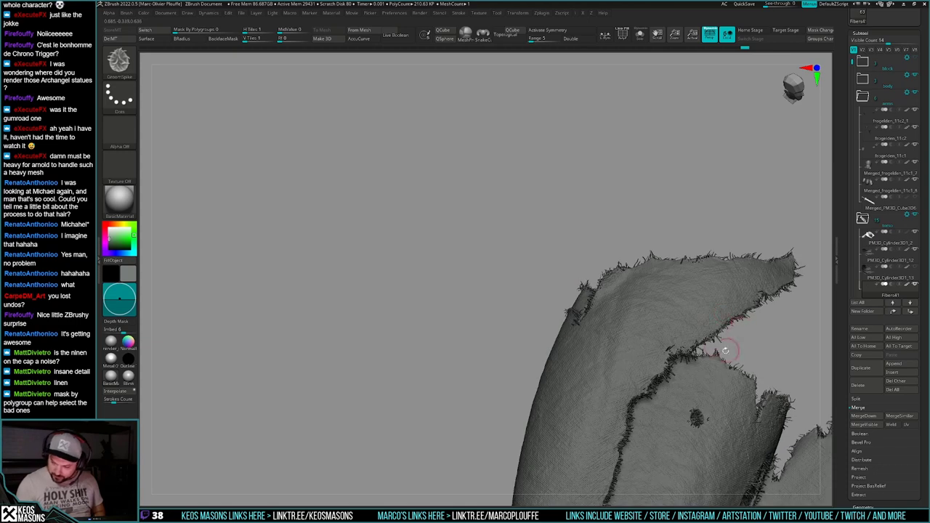
{"action": "right_click_drag", "start_coordinate": [725, 350], "coordinate": [760, 354]}
{"action": "mouse_move", "coordinate": [683, 370]}
{"action": "right_mouse_down"}
{"action": "mouse_move", "coordinate": [706, 341]}
{"action": "mouse_move", "coordinate": [683, 324]}
{"action": "mouse_move", "coordinate": [698, 305]}
{"action": "mouse_move", "coordinate": [690, 285]}
{"action": "mouse_move", "coordinate": [683, 324]}
{"action": "mouse_move", "coordinate": [555, 393]}
{"action": "mouse_move", "coordinate": [708, 306]}
{"action": "mouse_move", "coordinate": [694, 291]}
{"action": "right_mouse_up"}
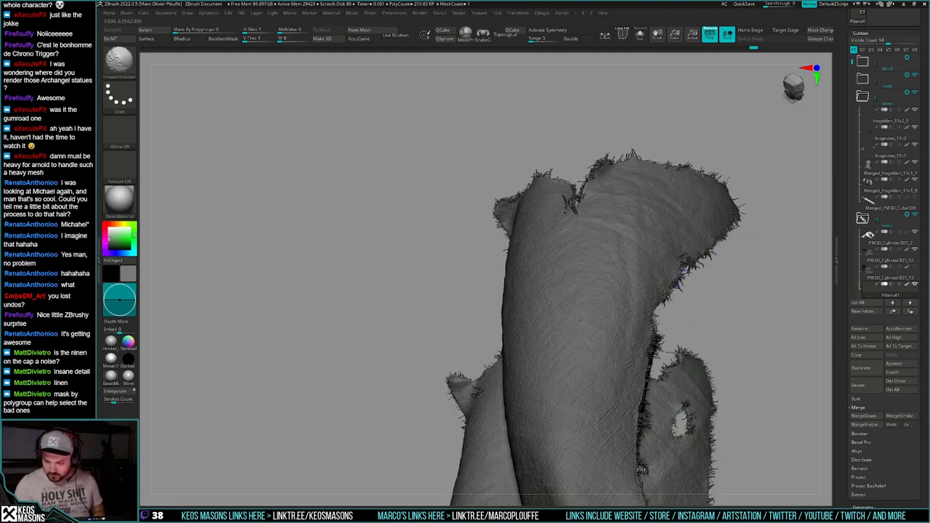
Step: Smooth and groom the dense threads along the long frayed edge running down from the V-shaped notch
{"action": "right_click_drag", "start_coordinate": [643, 375], "coordinate": [697, 331]}
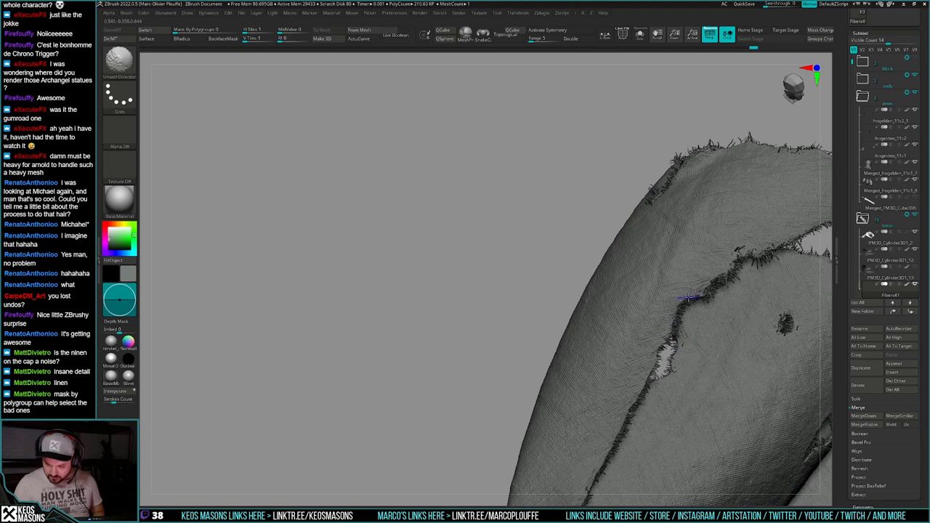
{"action": "right_click_drag", "start_coordinate": [688, 297], "coordinate": [678, 321]}
{"action": "left_click_drag", "start_coordinate": [645, 374], "coordinate": [629, 405], "text": "shift"}
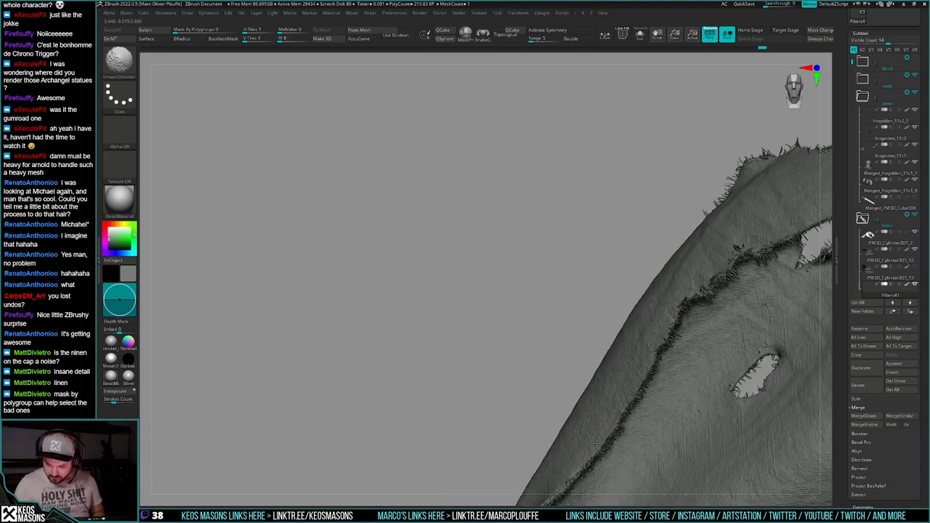
{"action": "right_click_drag", "start_coordinate": [629, 405], "coordinate": [577, 327]}
{"action": "right_click_drag", "start_coordinate": [610, 393], "coordinate": [651, 266]}
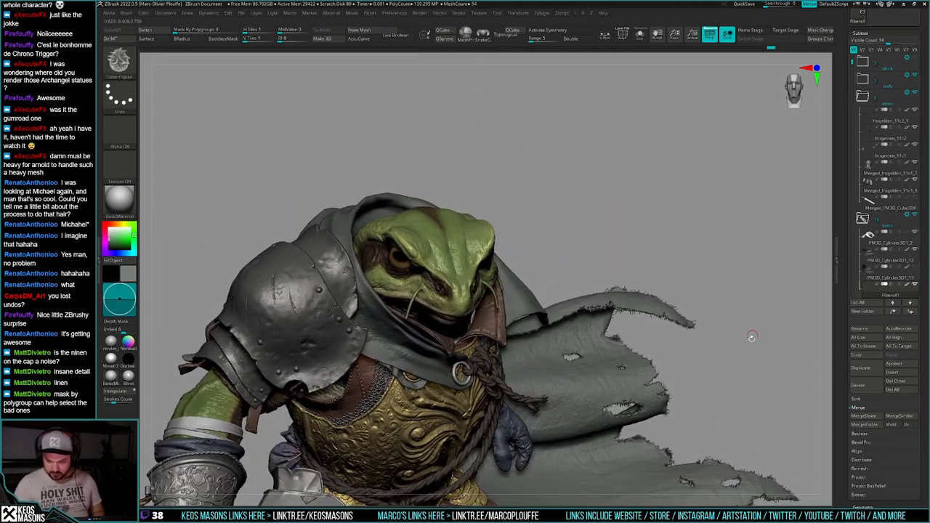
Step: Check the cape on the whole character and select the Move brush for the area around the large lower hole
{"action": "right_click_drag", "start_coordinate": [752, 337], "coordinate": [647, 174], "text": "alt"}
{"action": "right_click_drag", "start_coordinate": [719, 371], "coordinate": [711, 325], "text": "ctrl"}
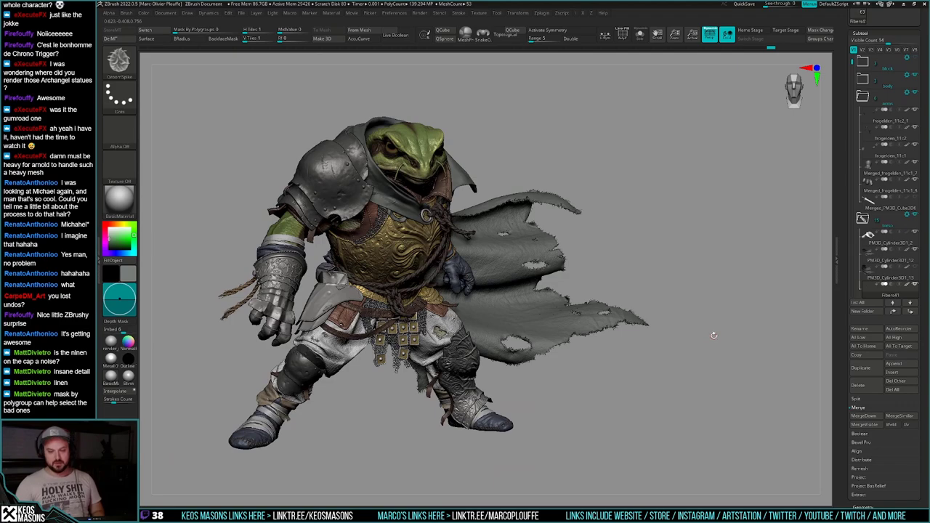
{"action": "right_click_drag", "start_coordinate": [571, 433], "coordinate": [567, 480], "text": "ctrl"}
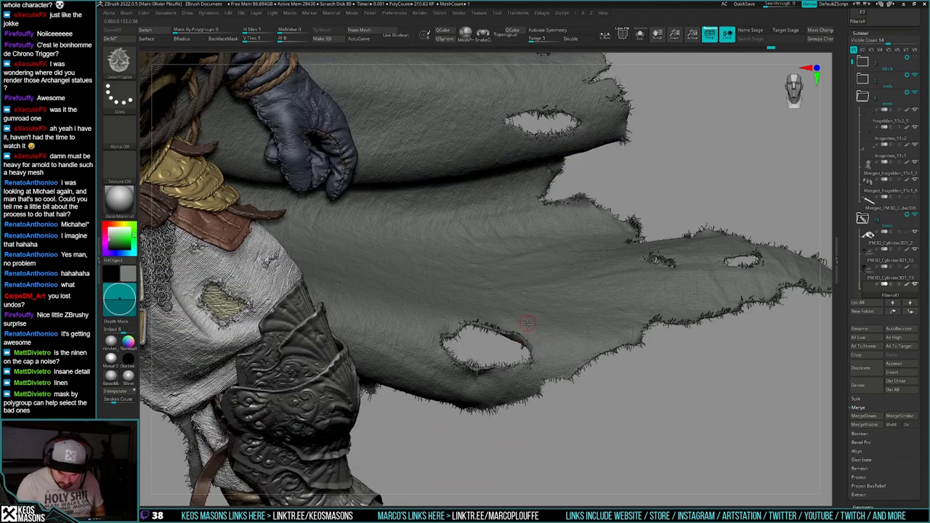
{"action": "mouse_move", "coordinate": [528, 326]}
{"action": "right_mouse_down"}
{"action": "mouse_move", "coordinate": [501, 436]}
{"action": "mouse_move", "coordinate": [543, 338]}
{"action": "mouse_move", "coordinate": [741, 327]}
{"action": "mouse_move", "coordinate": [532, 333]}
{"action": "right_mouse_up"}
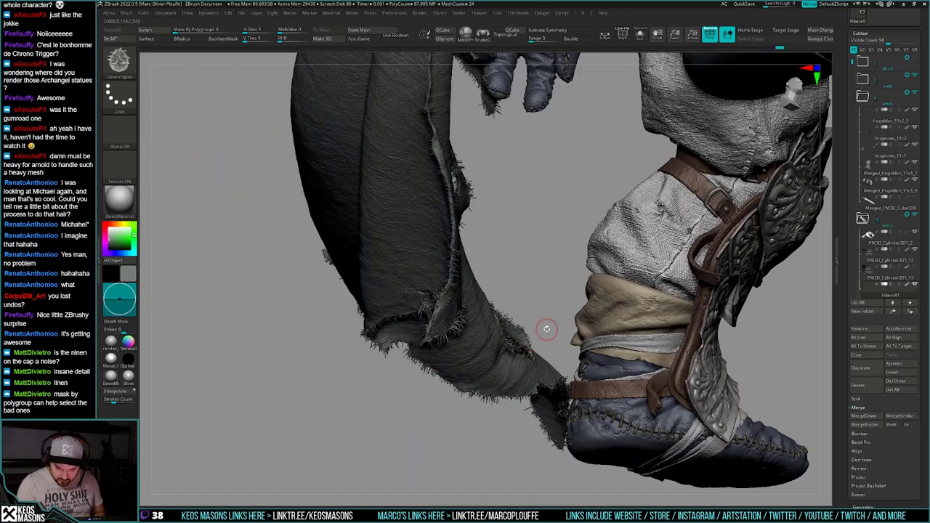
{"action": "key", "text": "space"}
{"action": "left_click", "coordinate": [537, 277]}
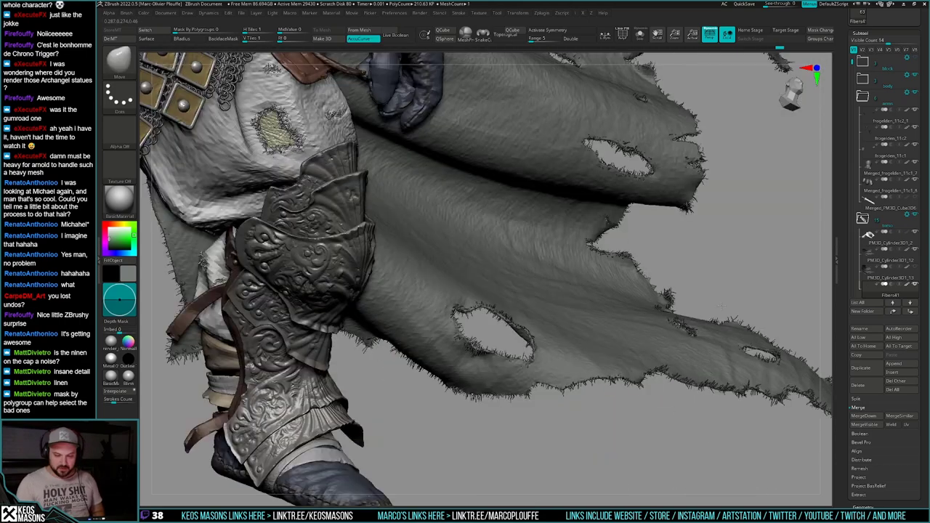
Step: Try to reshape the cape's hem beside the large lower hole with the Move brush, and undo the strokes
{"action": "mouse_move", "coordinate": [722, 306]}
{"action": "right_mouse_down"}
{"action": "mouse_move", "coordinate": [647, 313]}
{"action": "mouse_move", "coordinate": [582, 338]}
{"action": "mouse_move", "coordinate": [525, 330]}
{"action": "mouse_move", "coordinate": [544, 313]}
{"action": "mouse_move", "coordinate": [564, 263]}
{"action": "mouse_move", "coordinate": [534, 325]}
{"action": "mouse_move", "coordinate": [448, 287]}
{"action": "mouse_move", "coordinate": [494, 325]}
{"action": "mouse_move", "coordinate": [514, 328]}
{"action": "mouse_move", "coordinate": [516, 318]}
{"action": "mouse_move", "coordinate": [505, 354]}
{"action": "right_mouse_up"}
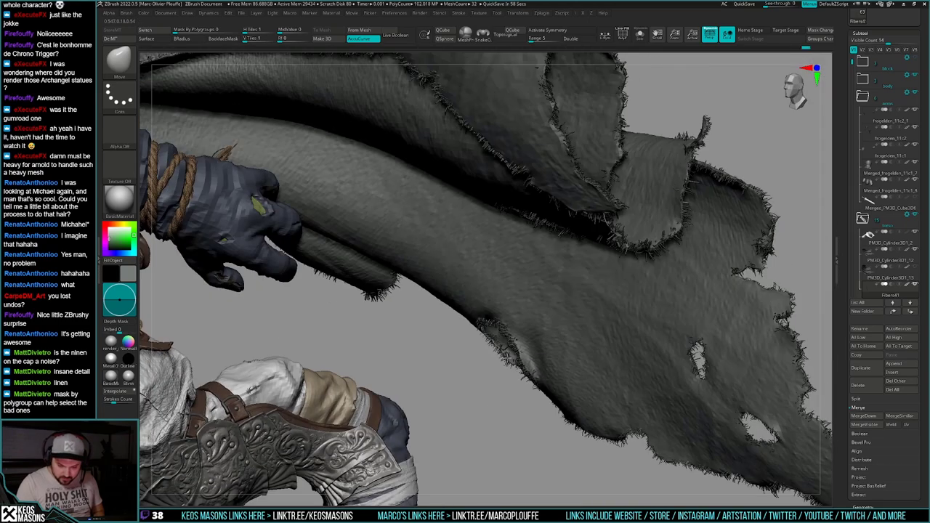
{"action": "left_click_drag", "start_coordinate": [505, 354], "coordinate": [499, 373]}
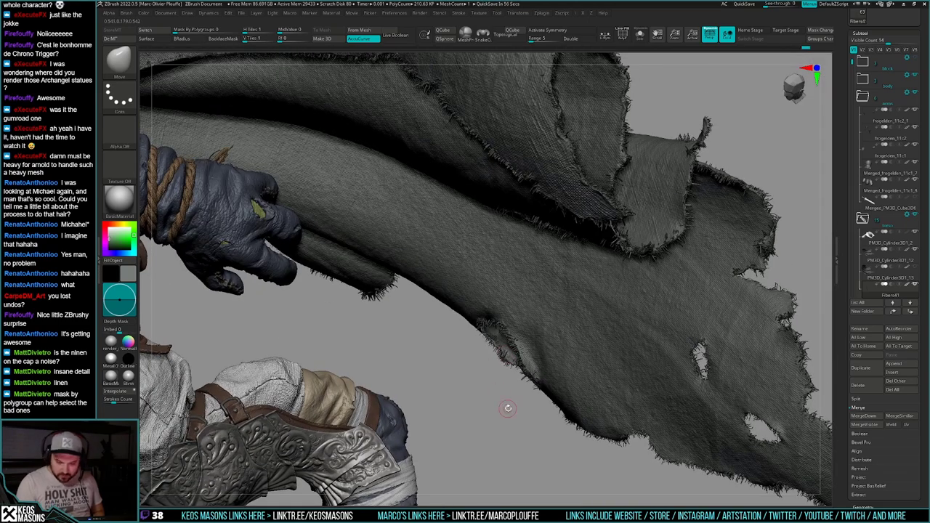
{"action": "key", "text": "space"}
{"action": "key", "text": "ctrl+space"}
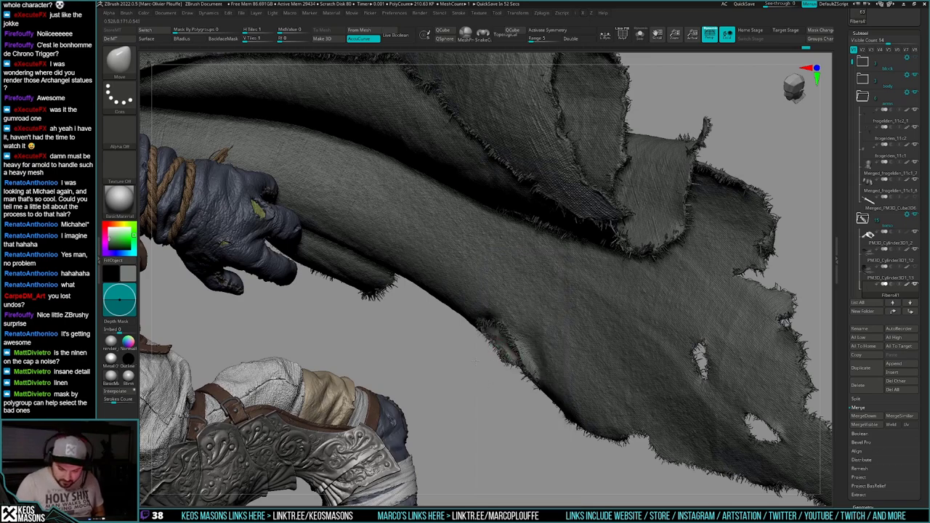
{"action": "left_click_drag", "start_coordinate": [475, 361], "coordinate": [519, 378]}
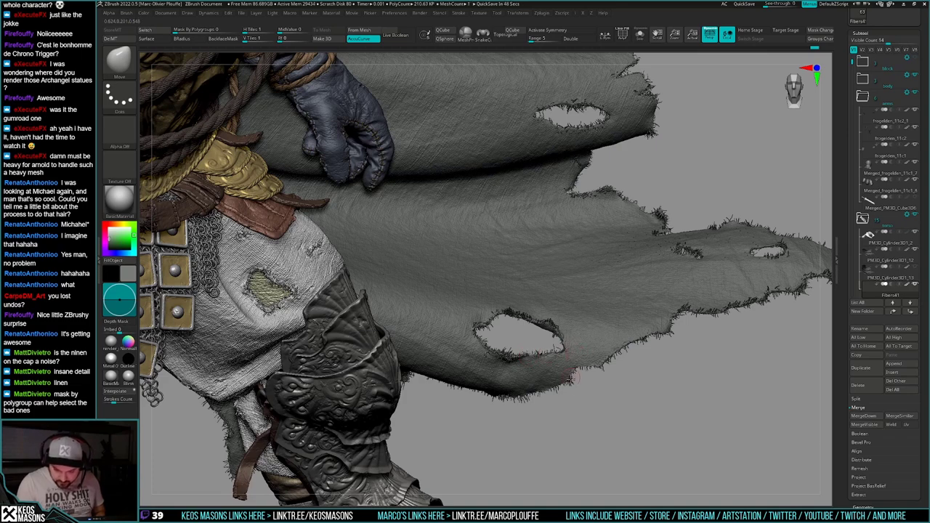
{"action": "key", "text": "ctrl+z"}
{"action": "key", "text": "ctrl+z"}
{"action": "key", "text": "ctrl+z"}
{"action": "key", "text": "ctrl+z"}
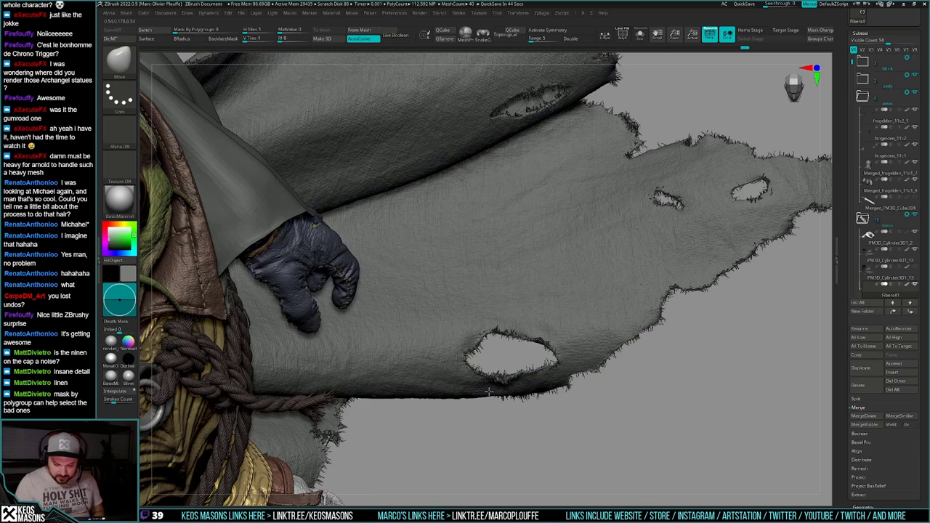
Step: Adjust the hem and frayed threads around the large lower hole with the Move brush, working from several angles
{"action": "mouse_move", "coordinate": [489, 392]}
{"action": "left_mouse_down"}
{"action": "mouse_move", "coordinate": [498, 381]}
{"action": "mouse_move", "coordinate": [500, 412]}
{"action": "left_mouse_up"}
{"action": "left_click_drag", "start_coordinate": [507, 379], "coordinate": [506, 375]}
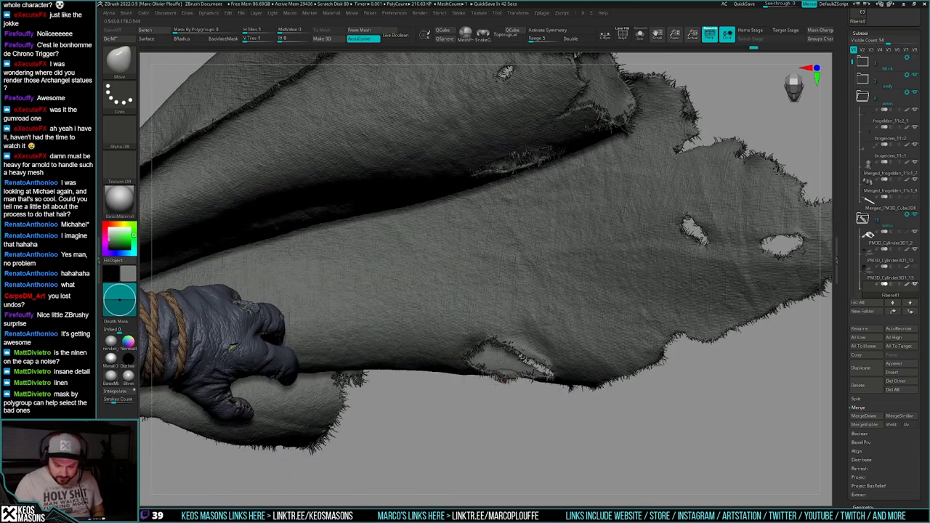
{"action": "key", "text": "space"}
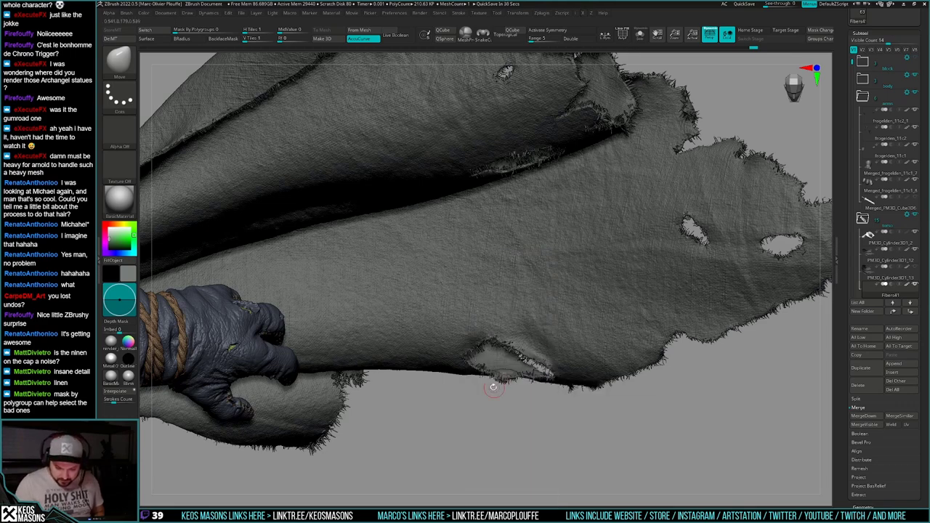
{"action": "left_click_drag", "start_coordinate": [495, 383], "coordinate": [567, 295]}
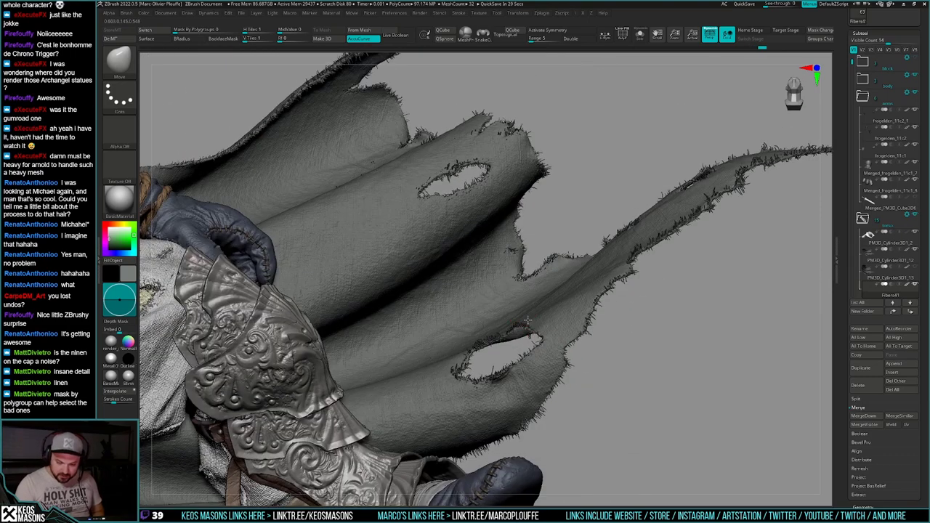
{"action": "left_click_drag", "start_coordinate": [471, 352], "coordinate": [460, 370]}
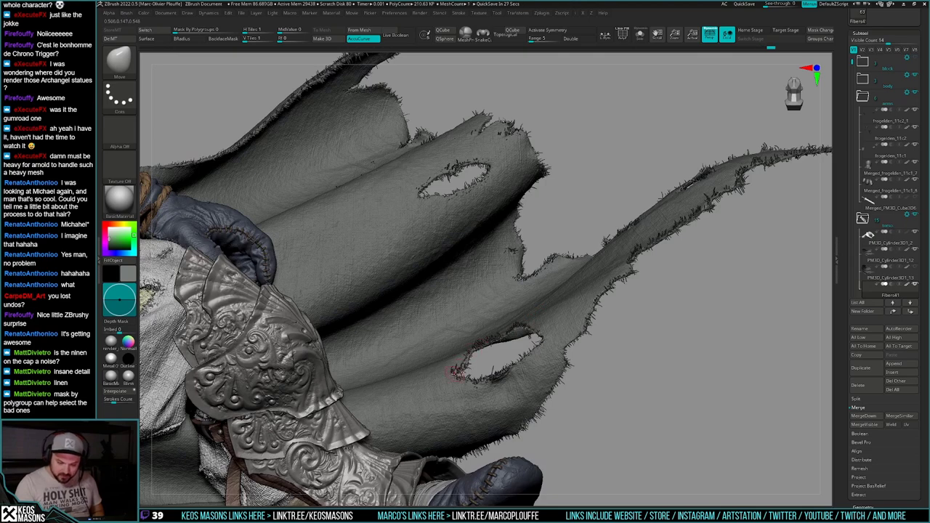
{"action": "mouse_move", "coordinate": [574, 354]}
{"action": "left_mouse_down"}
{"action": "mouse_move", "coordinate": [570, 371]}
{"action": "mouse_move", "coordinate": [644, 361]}
{"action": "left_mouse_up"}
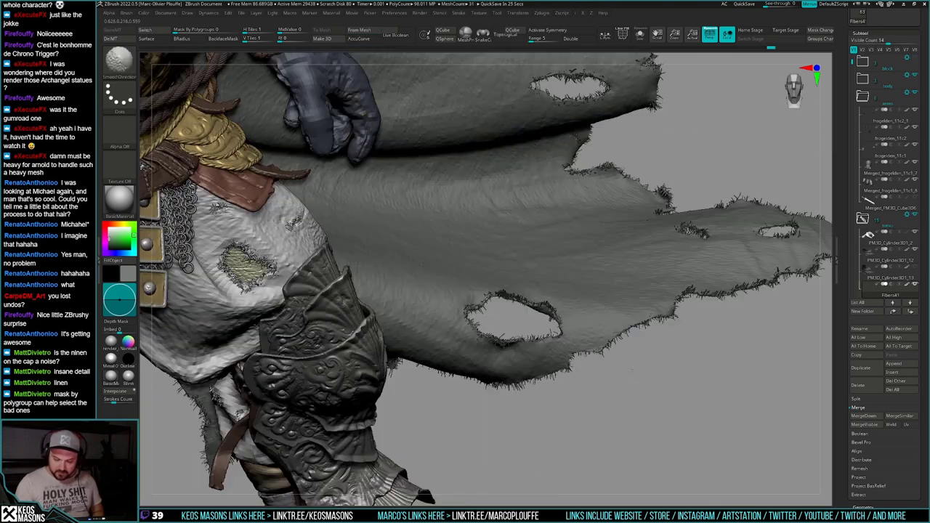
Step: Groom the threads along the lower edge of the cape's long pointed flap out to its tip
{"action": "mouse_move", "coordinate": [644, 362]}
{"action": "right_mouse_down", "text": "ctrl"}
{"action": "mouse_move", "coordinate": [690, 331]}
{"action": "mouse_move", "coordinate": [624, 351]}
{"action": "mouse_move", "coordinate": [623, 429]}
{"action": "right_mouse_up", "text": "ctrl"}
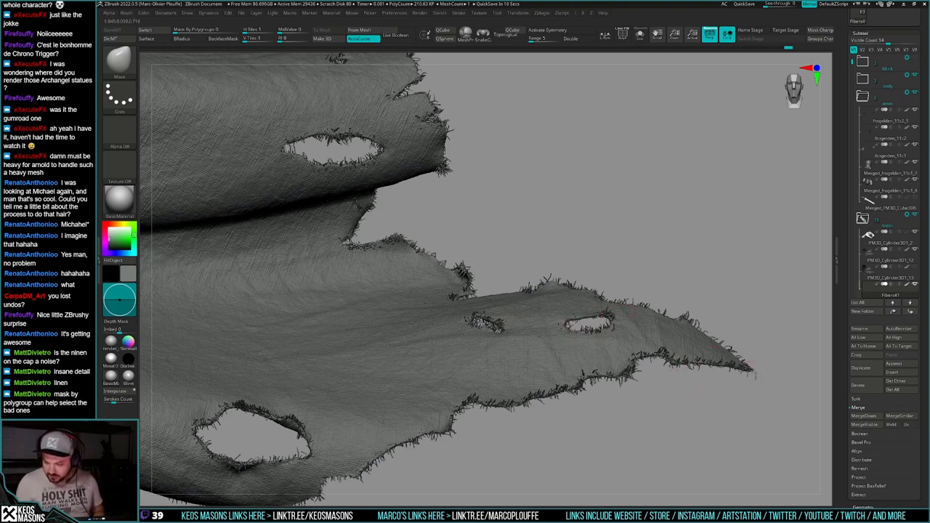
{"action": "left_click_drag", "start_coordinate": [668, 402], "coordinate": [673, 445], "text": "alt"}
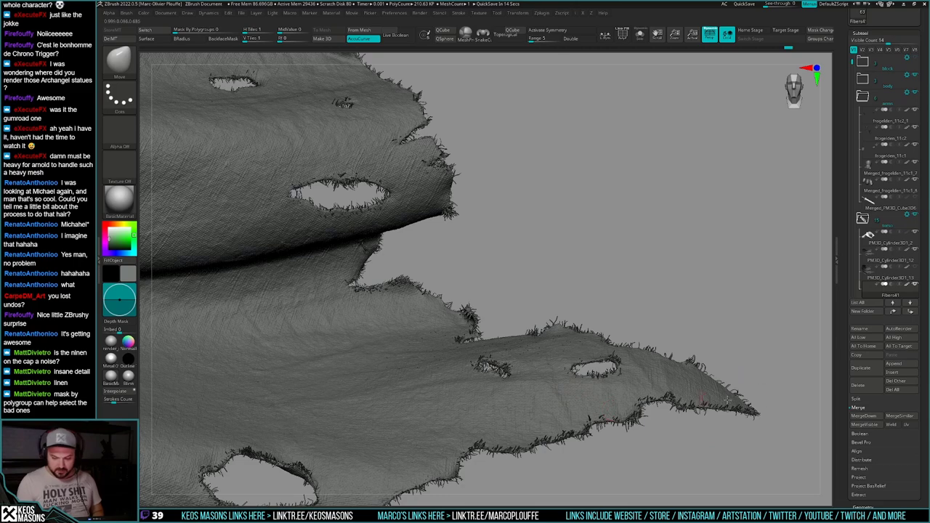
{"action": "key", "text": "shift"}
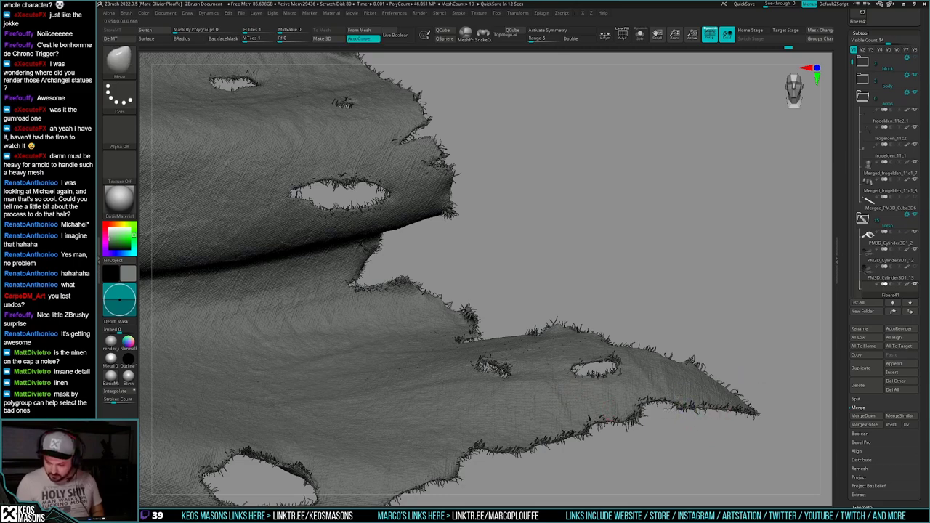
{"action": "mouse_move", "coordinate": [641, 415]}
{"action": "left_mouse_down"}
{"action": "mouse_move", "coordinate": [641, 405]}
{"action": "mouse_move", "coordinate": [673, 388]}
{"action": "mouse_move", "coordinate": [546, 416]}
{"action": "left_mouse_up"}
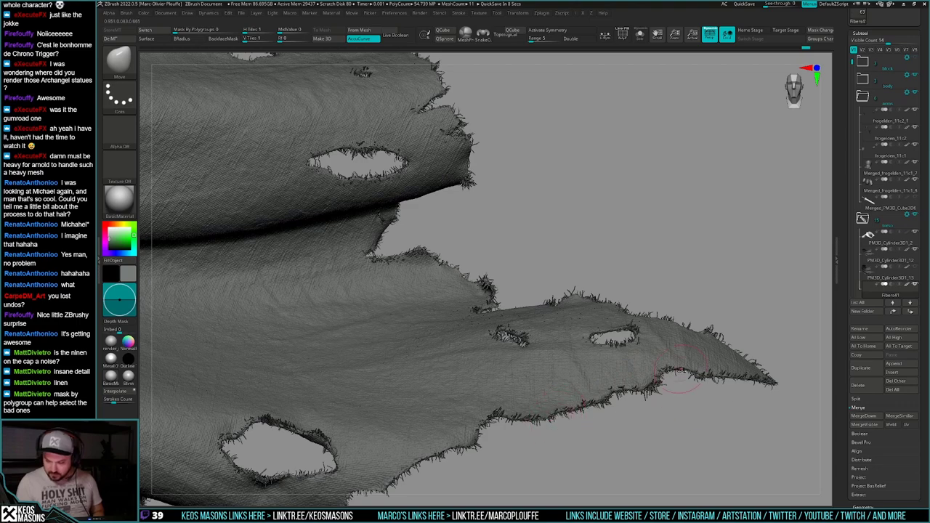
{"action": "left_click_drag", "start_coordinate": [778, 395], "coordinate": [783, 437]}
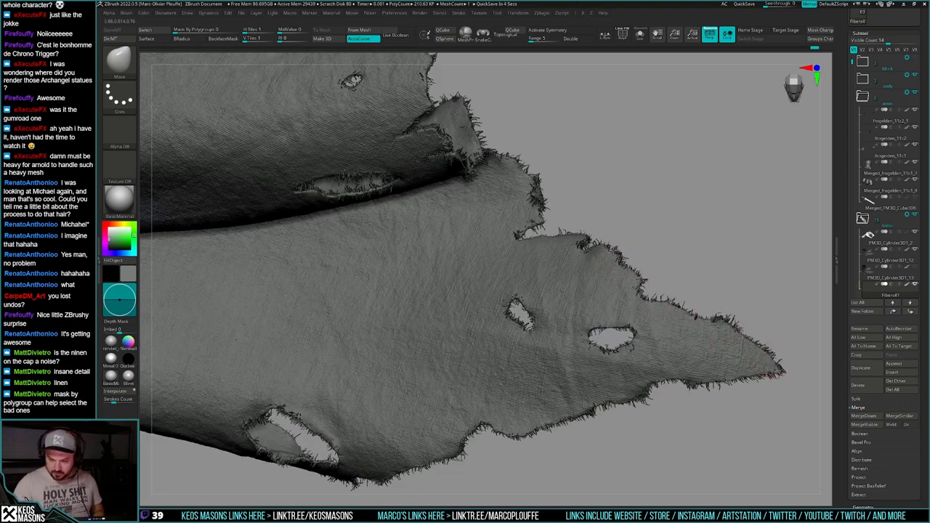
Step: Reposition the threads on the stepped edge above the long pointed flap, working from the cape's reverse side
{"action": "left_click_drag", "start_coordinate": [595, 236], "coordinate": [616, 335], "text": "alt"}
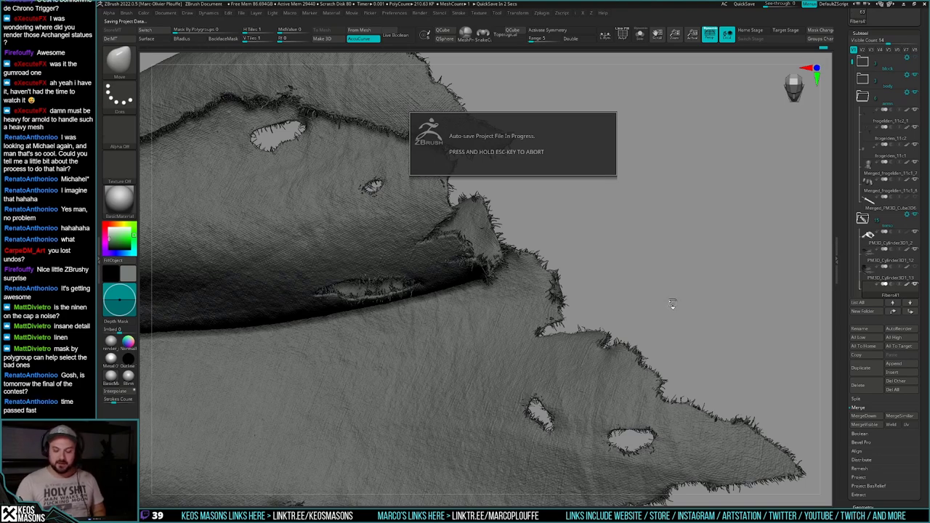
{"action": "left_click_drag", "start_coordinate": [654, 293], "coordinate": [687, 310]}
{"action": "mouse_move", "coordinate": [603, 265]}
{"action": "left_mouse_down"}
{"action": "mouse_move", "coordinate": [584, 269]}
{"action": "mouse_move", "coordinate": [595, 234]}
{"action": "left_mouse_up"}
{"action": "left_click_drag", "start_coordinate": [606, 312], "coordinate": [600, 324]}
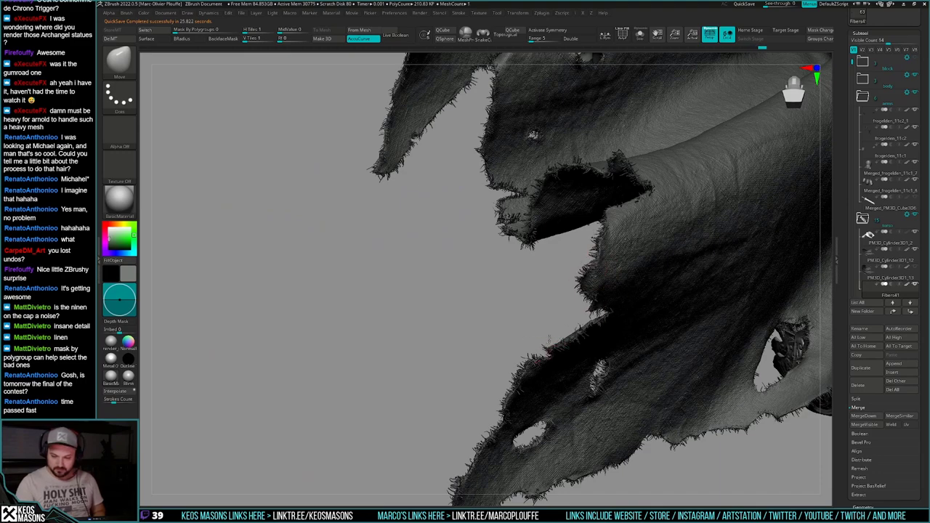
{"action": "left_click_drag", "start_coordinate": [550, 340], "coordinate": [519, 308]}
{"action": "left_click_drag", "start_coordinate": [558, 351], "coordinate": [551, 361]}
{"action": "left_click_drag", "start_coordinate": [551, 404], "coordinate": [544, 417]}
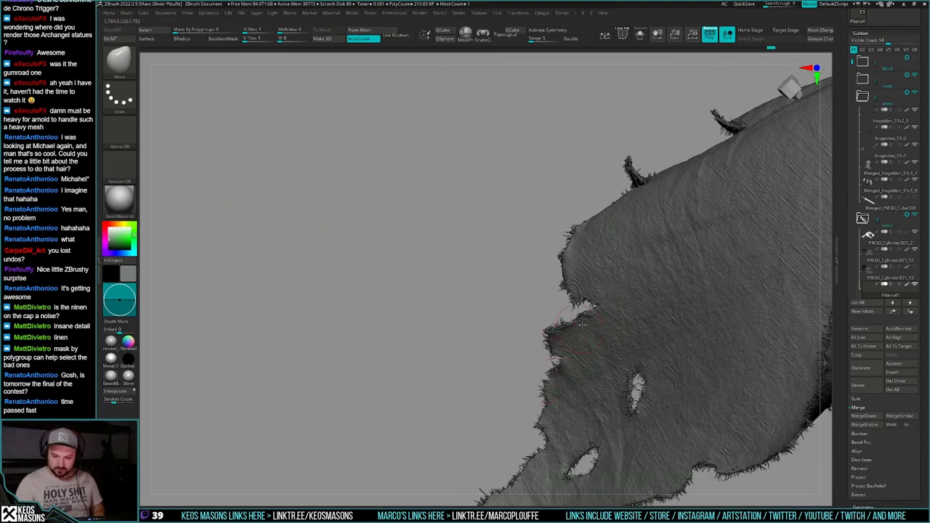
Step: Groom the clumped threads at the curled corner of the fold beside the elongated hole and short slit
{"action": "right_click_drag", "start_coordinate": [585, 327], "coordinate": [570, 403]}
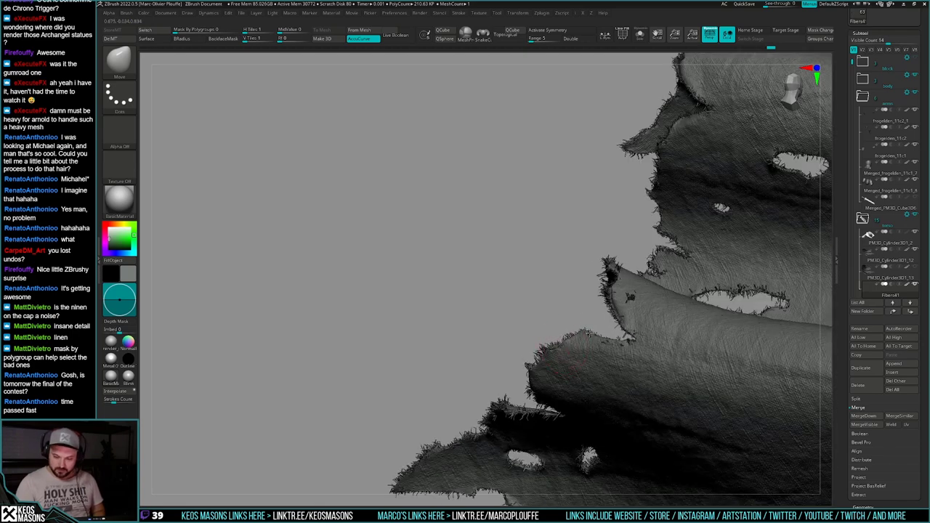
{"action": "right_click_drag", "start_coordinate": [588, 338], "coordinate": [620, 309]}
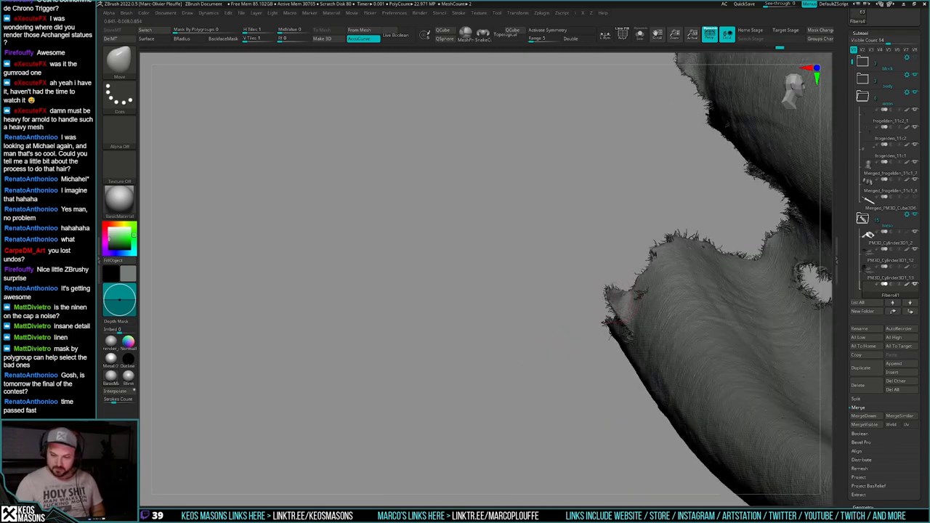
{"action": "right_click_drag", "start_coordinate": [661, 280], "coordinate": [642, 246]}
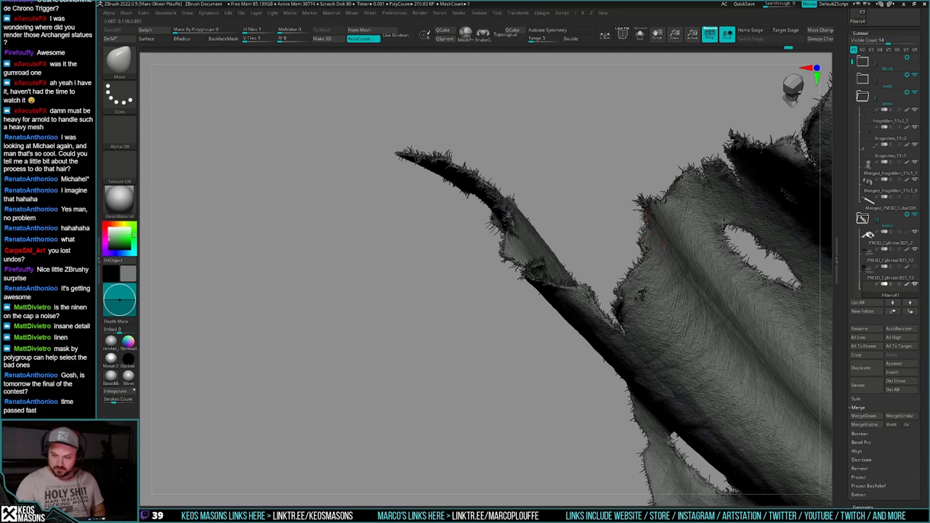
{"action": "right_click_drag", "start_coordinate": [649, 185], "coordinate": [663, 199]}
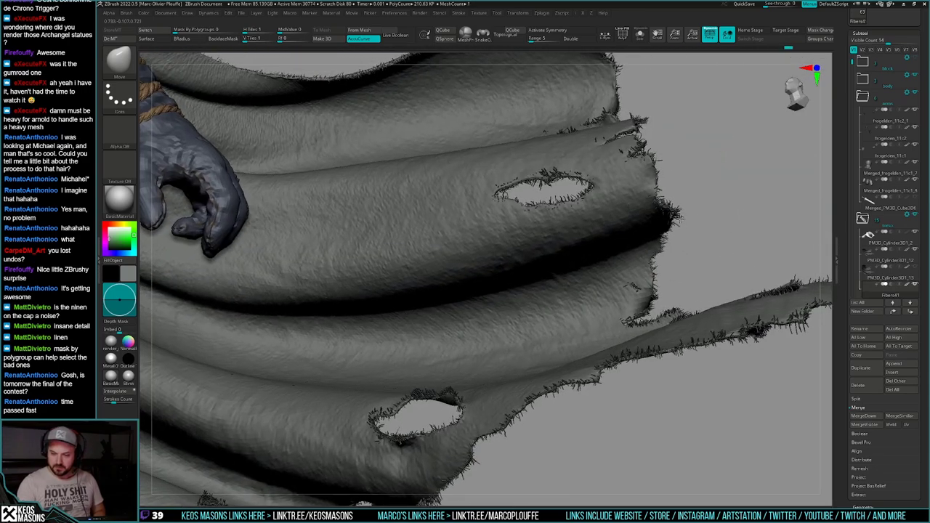
{"action": "left_click_drag", "start_coordinate": [643, 153], "coordinate": [637, 149]}
Step: Groom the threads around the two small upper holes and along the torn edge beside them
{"action": "mouse_move", "coordinate": [603, 207]}
{"action": "right_mouse_down", "text": "alt"}
{"action": "mouse_move", "coordinate": [591, 351]}
{"action": "mouse_move", "coordinate": [565, 327]}
{"action": "right_mouse_up", "text": "alt"}
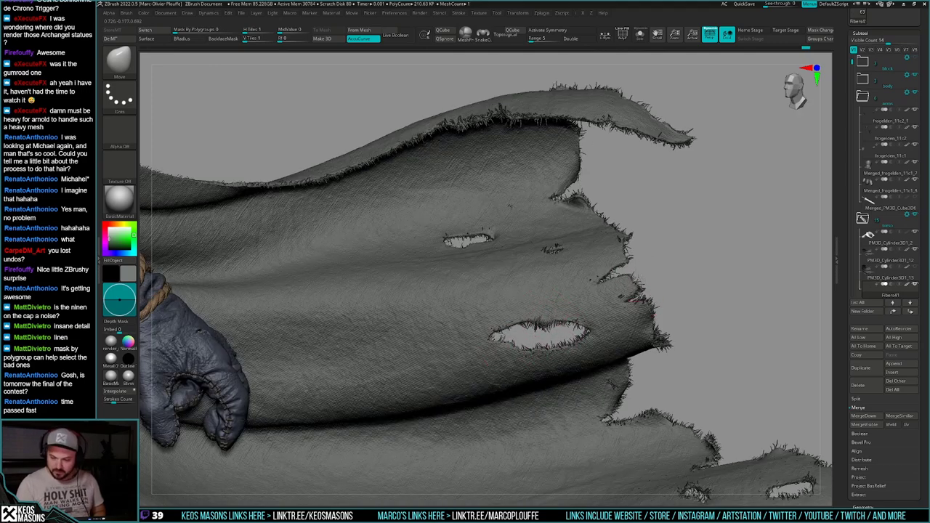
{"action": "right_click_drag", "start_coordinate": [581, 278], "coordinate": [619, 281]}
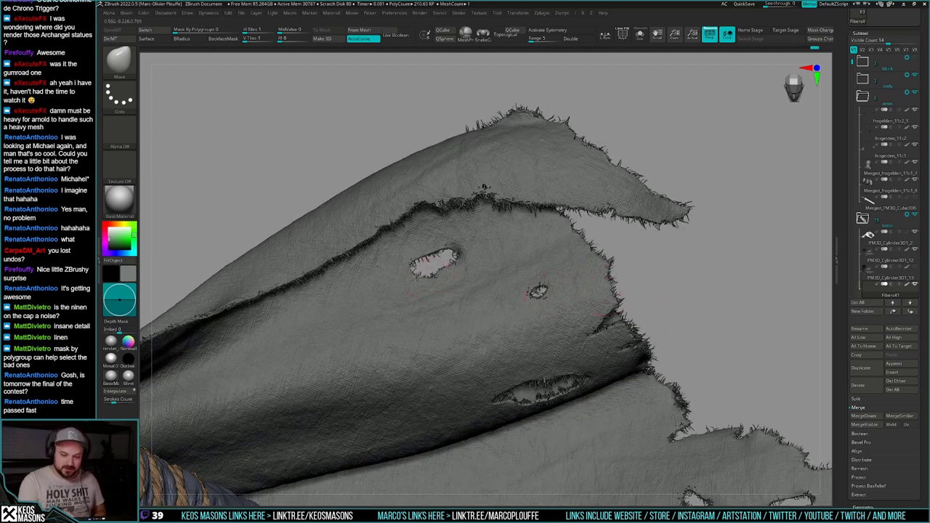
{"action": "mouse_move", "coordinate": [467, 259]}
{"action": "right_mouse_down"}
{"action": "mouse_move", "coordinate": [536, 340]}
{"action": "mouse_move", "coordinate": [574, 360]}
{"action": "mouse_move", "coordinate": [564, 366]}
{"action": "right_mouse_up"}
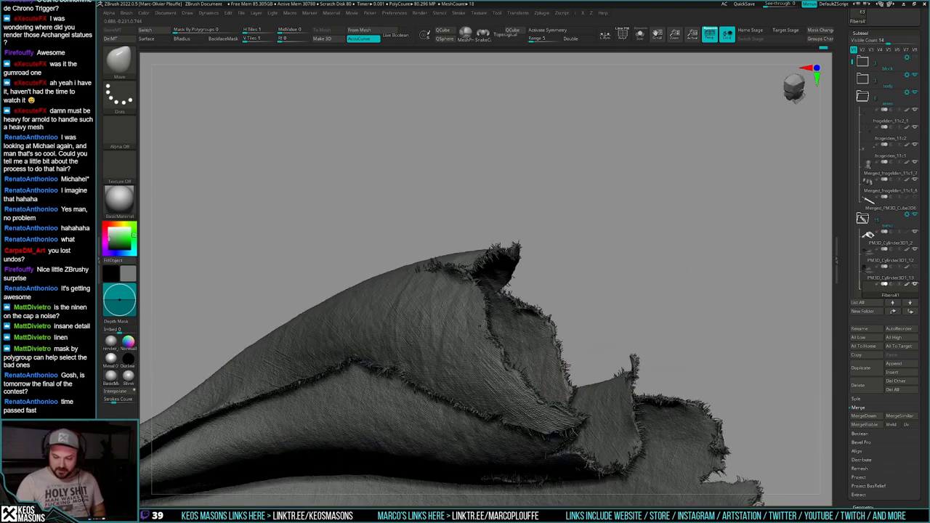
{"action": "mouse_move", "coordinate": [558, 329]}
{"action": "right_mouse_down"}
{"action": "mouse_move", "coordinate": [549, 324]}
{"action": "mouse_move", "coordinate": [563, 295]}
{"action": "right_mouse_up"}
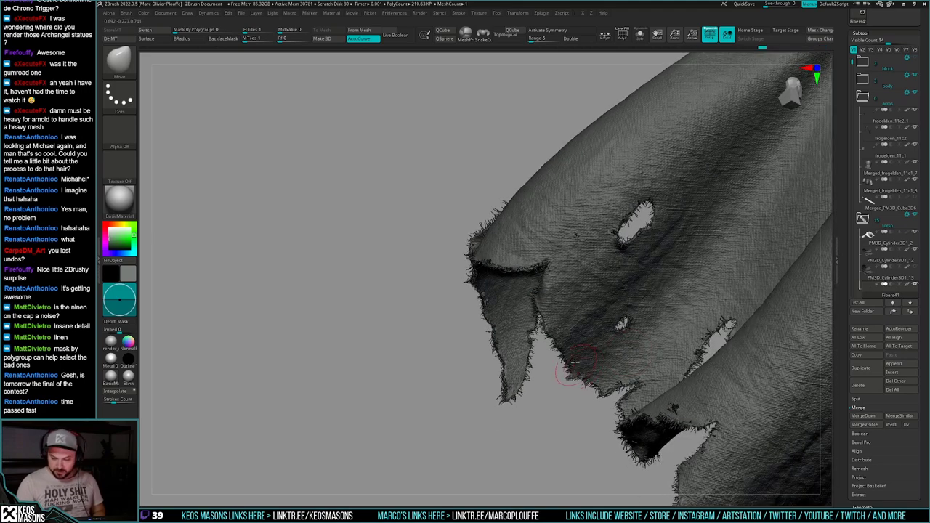
{"action": "left_click_drag", "start_coordinate": [567, 377], "coordinate": [600, 366]}
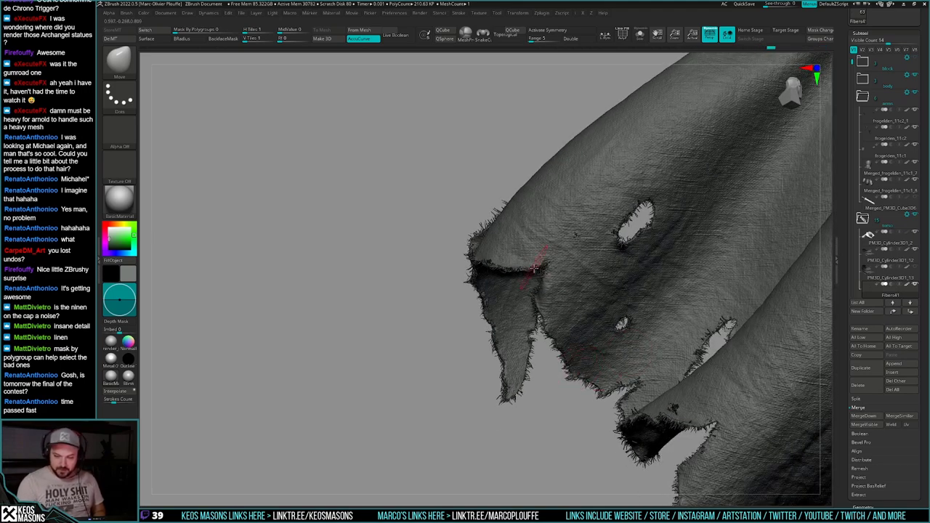
Step: Move the threads along the underside and tip of the cape's pointed upper flap
{"action": "right_click_drag", "start_coordinate": [534, 268], "coordinate": [646, 314]}
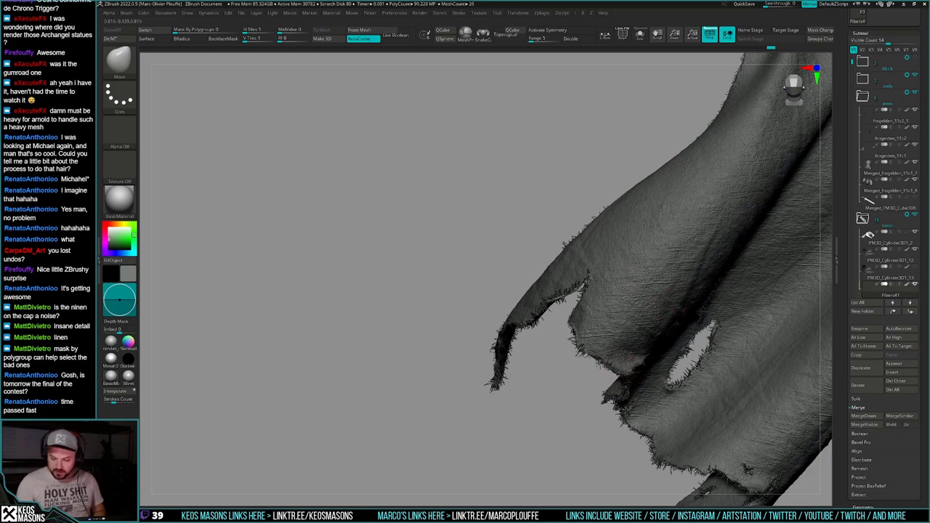
{"action": "mouse_move", "coordinate": [596, 354]}
{"action": "right_mouse_down"}
{"action": "mouse_move", "coordinate": [578, 323]}
{"action": "mouse_move", "coordinate": [540, 361]}
{"action": "mouse_move", "coordinate": [503, 305]}
{"action": "mouse_move", "coordinate": [524, 325]}
{"action": "right_mouse_up"}
{"action": "left_click_drag", "start_coordinate": [517, 323], "coordinate": [533, 308]}
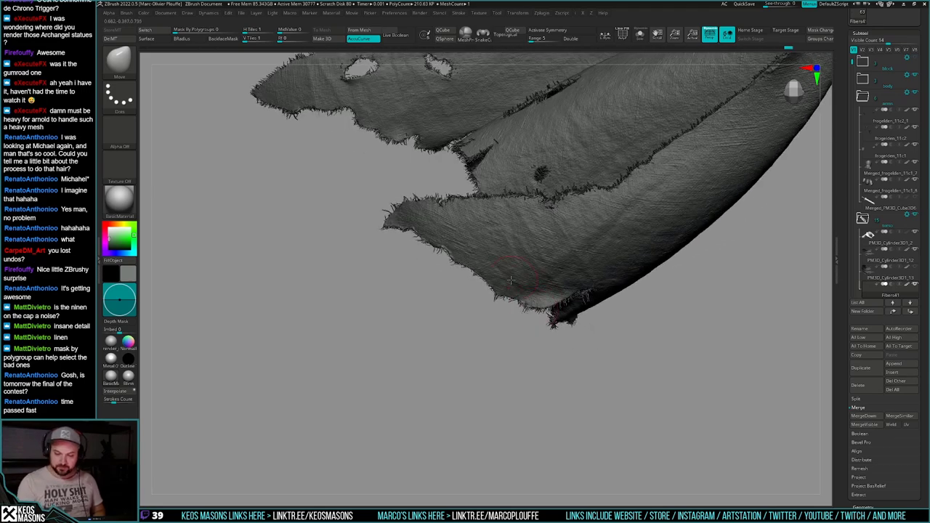
{"action": "right_click_drag", "start_coordinate": [489, 283], "coordinate": [462, 260]}
{"action": "left_click_drag", "start_coordinate": [417, 227], "coordinate": [412, 232]}
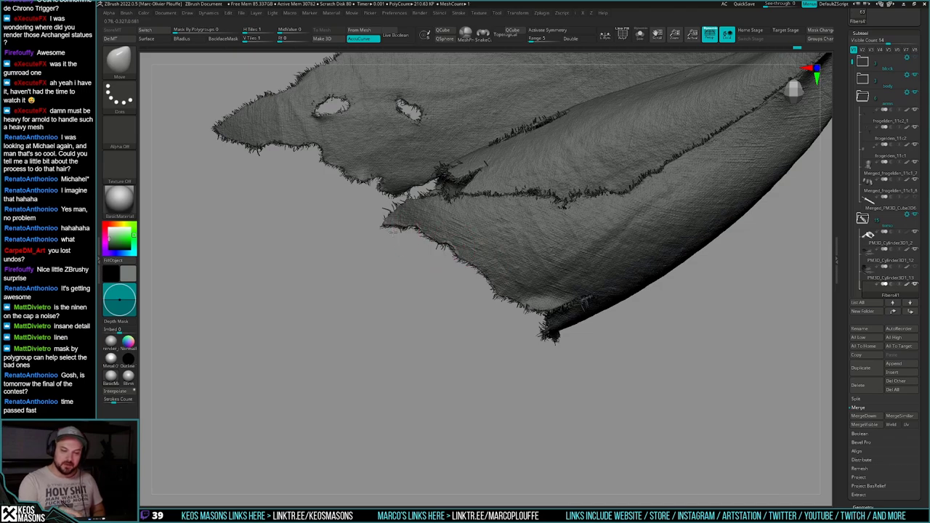
Step: Refine the threads on the upper flap's outer edge and around the notch below its tip
{"action": "mouse_move", "coordinate": [611, 346]}
{"action": "right_mouse_down"}
{"action": "mouse_move", "coordinate": [573, 213]}
{"action": "mouse_move", "coordinate": [584, 221]}
{"action": "right_mouse_up"}
{"action": "right_click_drag", "start_coordinate": [640, 350], "coordinate": [613, 340], "text": "ctrl"}
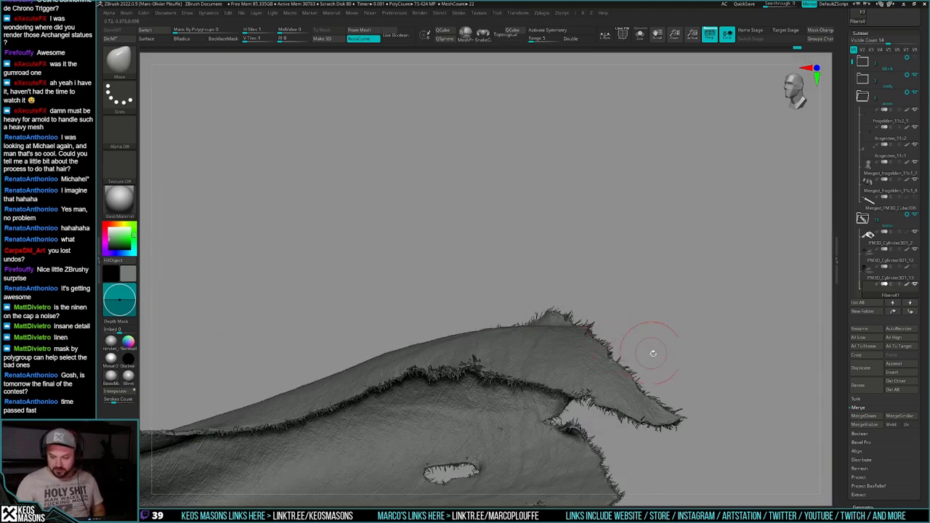
{"action": "right_click_drag", "start_coordinate": [691, 372], "coordinate": [658, 320], "text": "alt"}
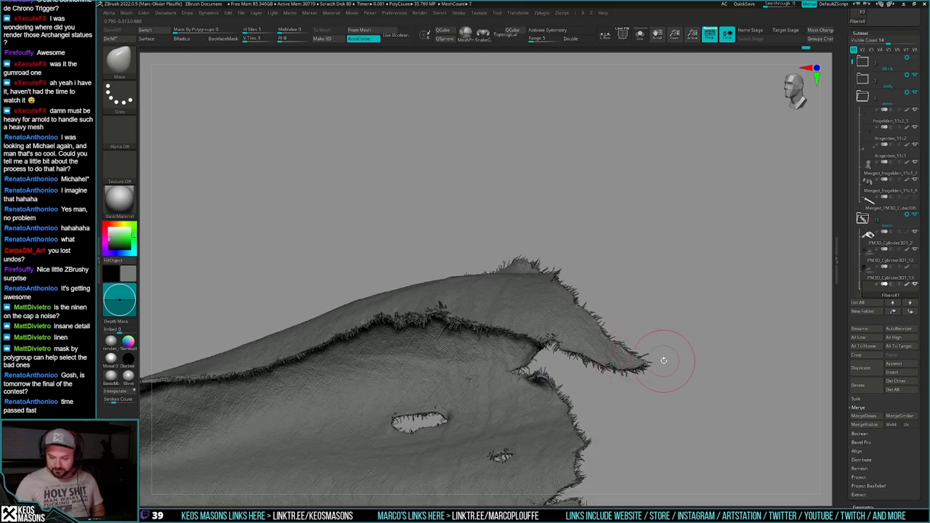
{"action": "right_click_drag", "start_coordinate": [570, 344], "coordinate": [575, 367]}
{"action": "mouse_move", "coordinate": [427, 290]}
{"action": "right_mouse_down"}
{"action": "mouse_move", "coordinate": [434, 309]}
{"action": "mouse_move", "coordinate": [406, 310]}
{"action": "mouse_move", "coordinate": [492, 287]}
{"action": "mouse_move", "coordinate": [533, 247]}
{"action": "mouse_move", "coordinate": [538, 212]}
{"action": "right_mouse_up"}
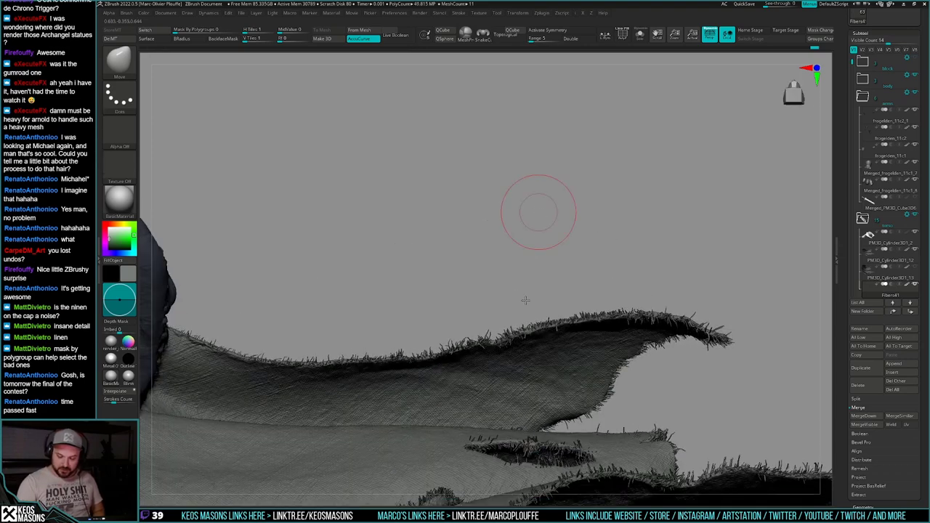
Step: Adjust and smooth the threads down the long frayed edge running from the shoulder past the upper hole
{"action": "mouse_move", "coordinate": [526, 301]}
{"action": "right_mouse_down"}
{"action": "mouse_move", "coordinate": [511, 280]}
{"action": "mouse_move", "coordinate": [527, 356]}
{"action": "mouse_move", "coordinate": [519, 350]}
{"action": "mouse_move", "coordinate": [498, 407]}
{"action": "mouse_move", "coordinate": [501, 429]}
{"action": "mouse_move", "coordinate": [512, 423]}
{"action": "mouse_move", "coordinate": [494, 357]}
{"action": "right_mouse_up"}
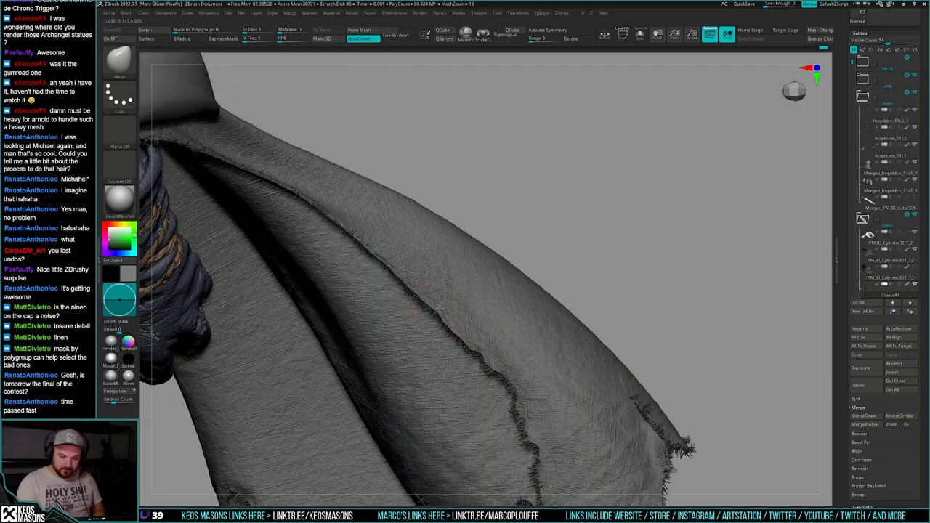
{"action": "mouse_move", "coordinate": [440, 309]}
{"action": "right_mouse_down"}
{"action": "mouse_move", "coordinate": [449, 353]}
{"action": "mouse_move", "coordinate": [406, 331]}
{"action": "right_mouse_up"}
{"action": "key", "text": "space"}
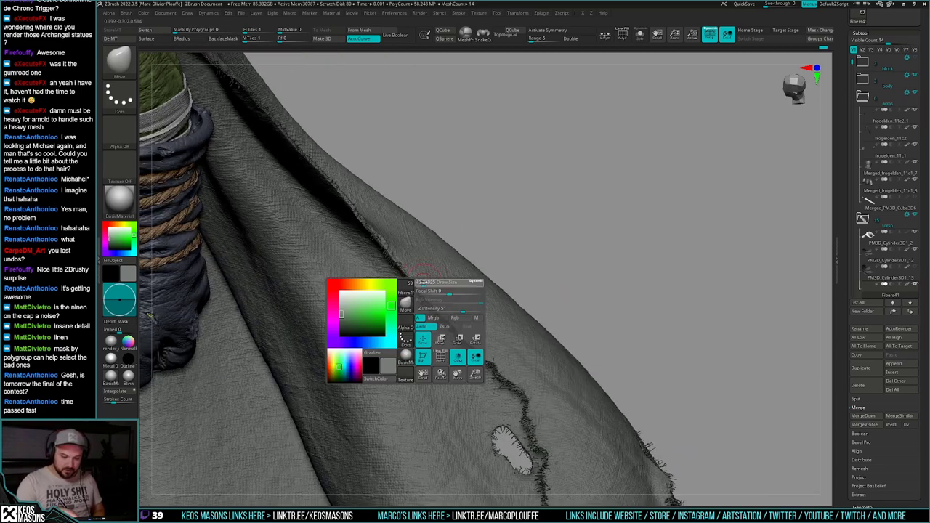
{"action": "left_click_drag", "start_coordinate": [423, 282], "coordinate": [464, 327]}
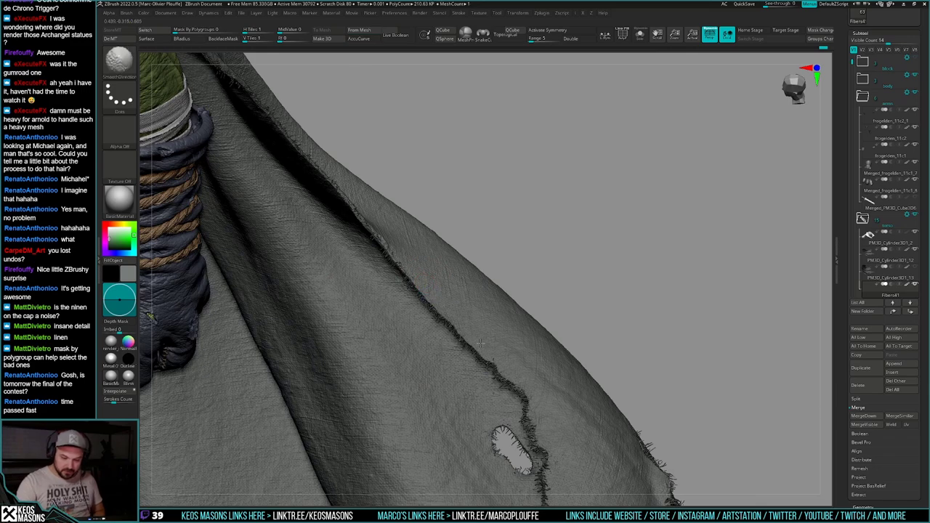
{"action": "left_click_drag", "start_coordinate": [504, 383], "coordinate": [535, 406], "text": "shift"}
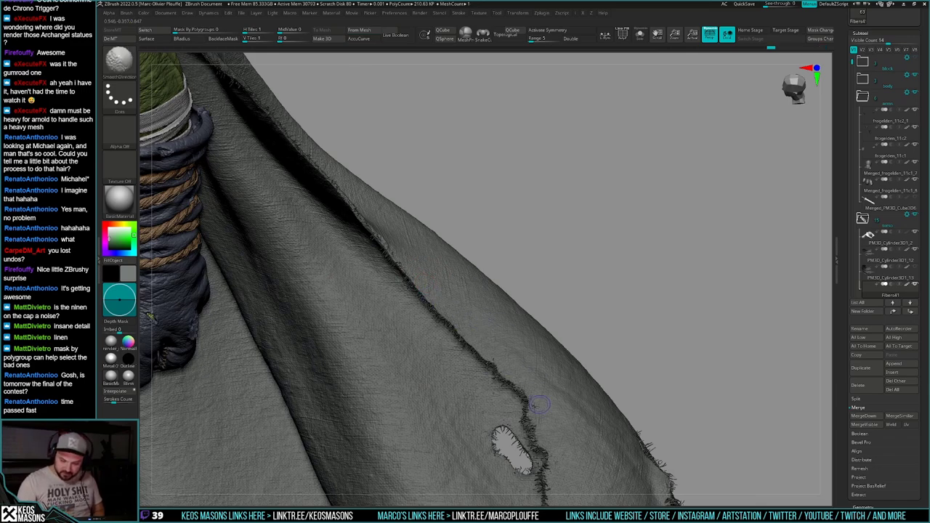
{"action": "right_click_drag", "start_coordinate": [549, 424], "coordinate": [560, 314], "text": "alt"}
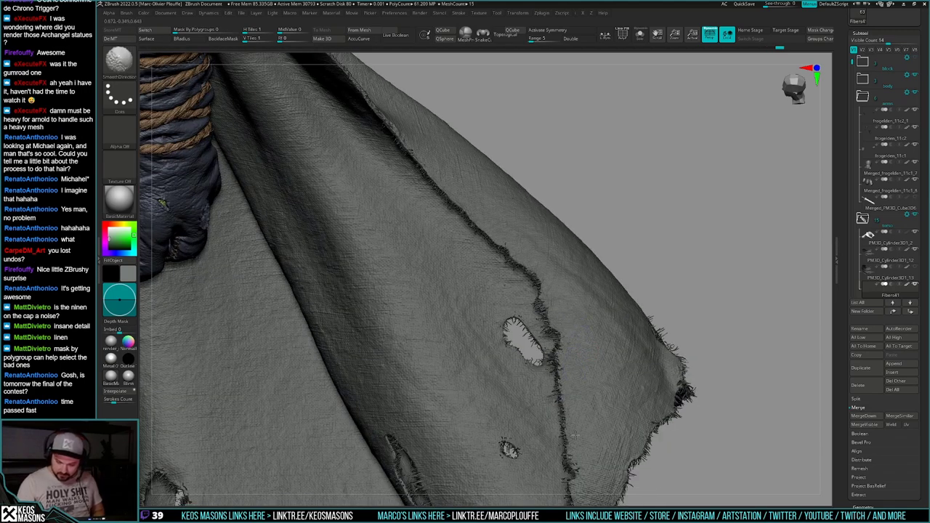
{"action": "right_click_drag", "start_coordinate": [581, 442], "coordinate": [577, 320], "text": "alt"}
Step: Adjust the threads along the cape's upper edge, from the hood's curled point outward, using the Move brush
{"action": "right_click_drag", "start_coordinate": [569, 359], "coordinate": [560, 312]}
{"action": "right_click_drag", "start_coordinate": [502, 251], "coordinate": [495, 329], "text": "alt"}
{"action": "mouse_move", "coordinate": [441, 292]}
{"action": "right_mouse_down"}
{"action": "mouse_move", "coordinate": [437, 335]}
{"action": "mouse_move", "coordinate": [436, 287]}
{"action": "mouse_move", "coordinate": [436, 307]}
{"action": "right_mouse_up"}
{"action": "right_click", "coordinate": [436, 323]}
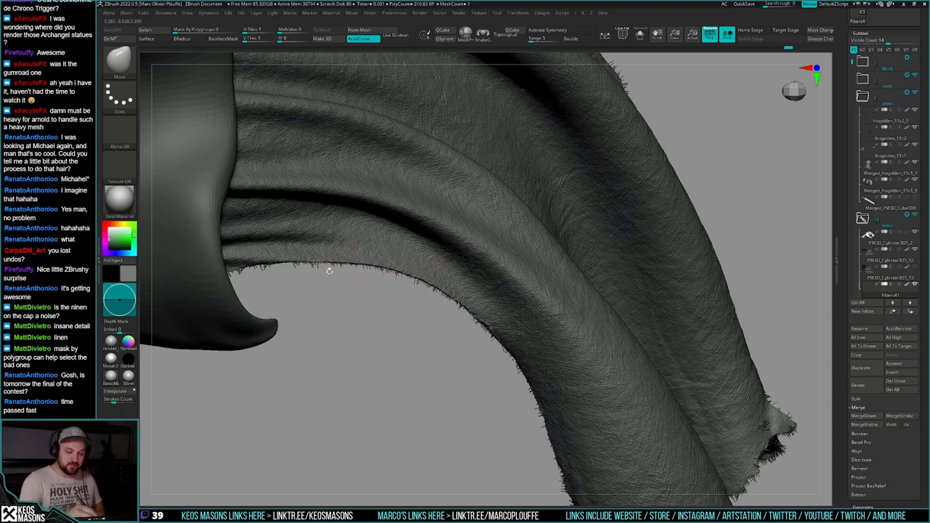
{"action": "right_click_drag", "start_coordinate": [329, 271], "coordinate": [417, 172]}
{"action": "mouse_move", "coordinate": [419, 339]}
{"action": "right_mouse_down"}
{"action": "mouse_move", "coordinate": [477, 338]}
{"action": "mouse_move", "coordinate": [585, 378]}
{"action": "mouse_move", "coordinate": [470, 393]}
{"action": "right_mouse_up"}
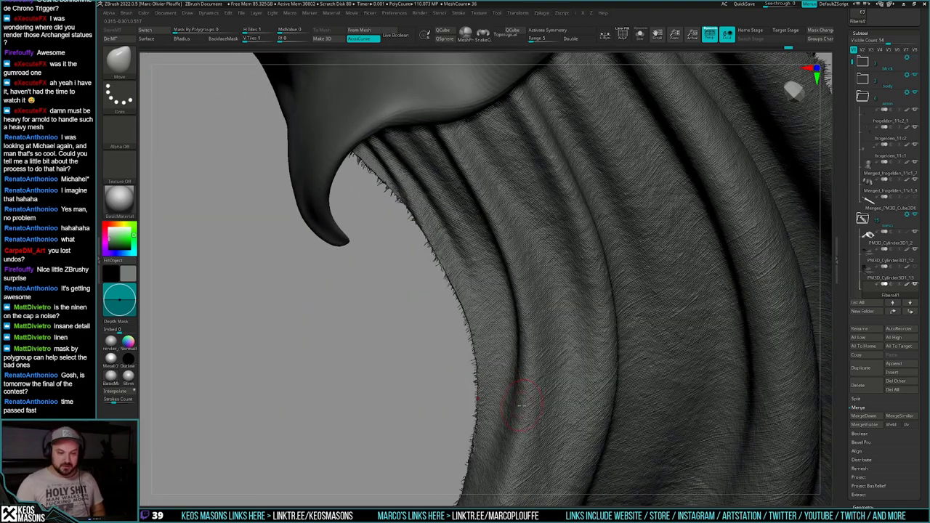
{"action": "right_click_drag", "start_coordinate": [522, 406], "coordinate": [666, 316]}
{"action": "mouse_move", "coordinate": [421, 358]}
{"action": "right_mouse_down", "text": "alt"}
{"action": "mouse_move", "coordinate": [523, 342]}
{"action": "mouse_move", "coordinate": [524, 431]}
{"action": "mouse_move", "coordinate": [520, 394]}
{"action": "right_mouse_up", "text": "alt"}
Step: Try the Inflate brush on the threads along the cape's upper edge behind the gloved hand
{"action": "key", "text": "x"}
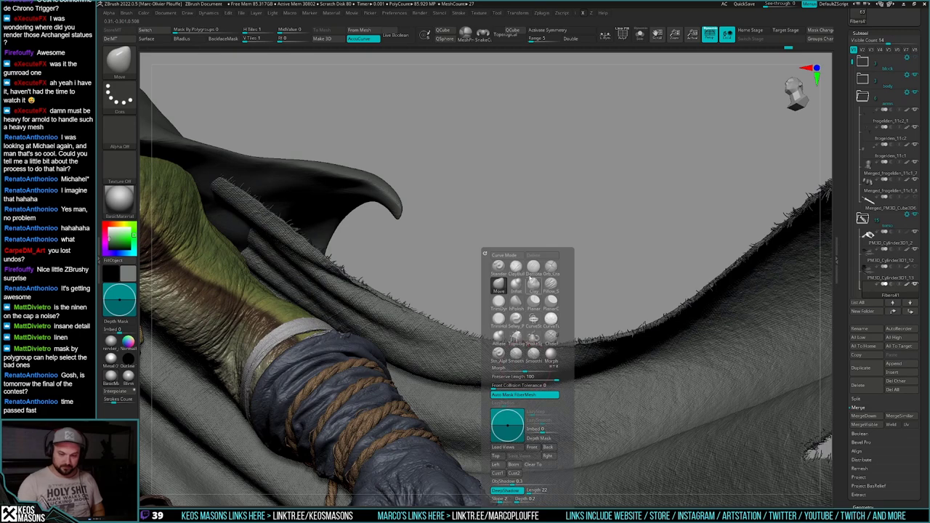
{"action": "left_click", "coordinate": [518, 286]}
{"action": "key", "text": "space"}
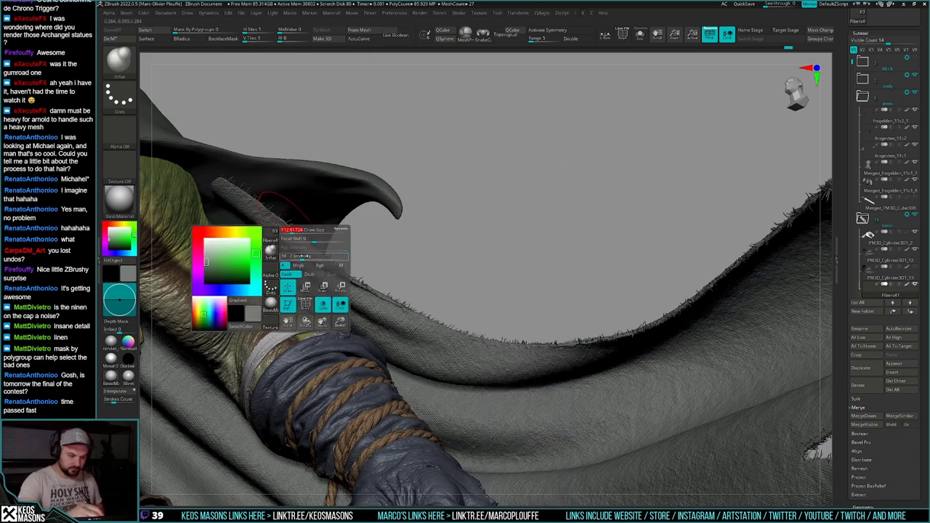
{"action": "key", "text": "Return"}
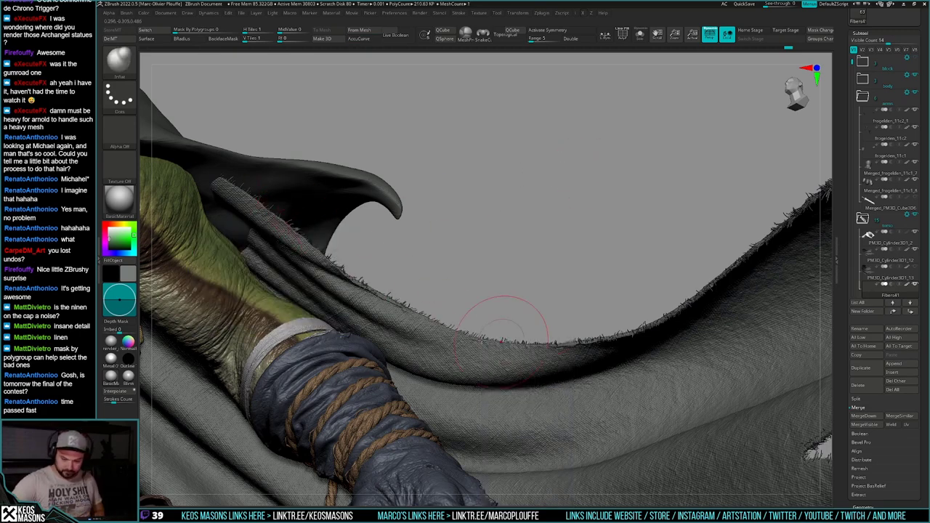
{"action": "right_click_drag", "start_coordinate": [620, 356], "coordinate": [561, 410]}
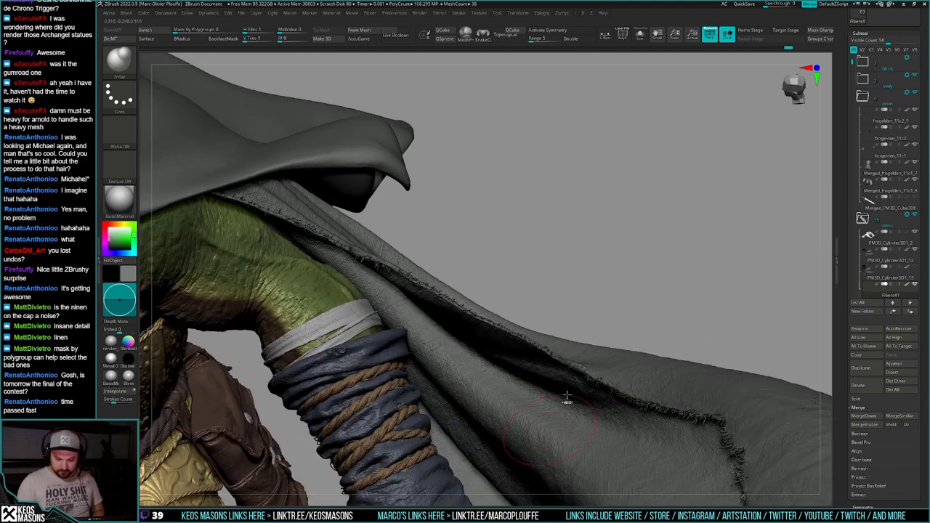
{"action": "right_click_drag", "start_coordinate": [550, 324], "coordinate": [541, 286]}
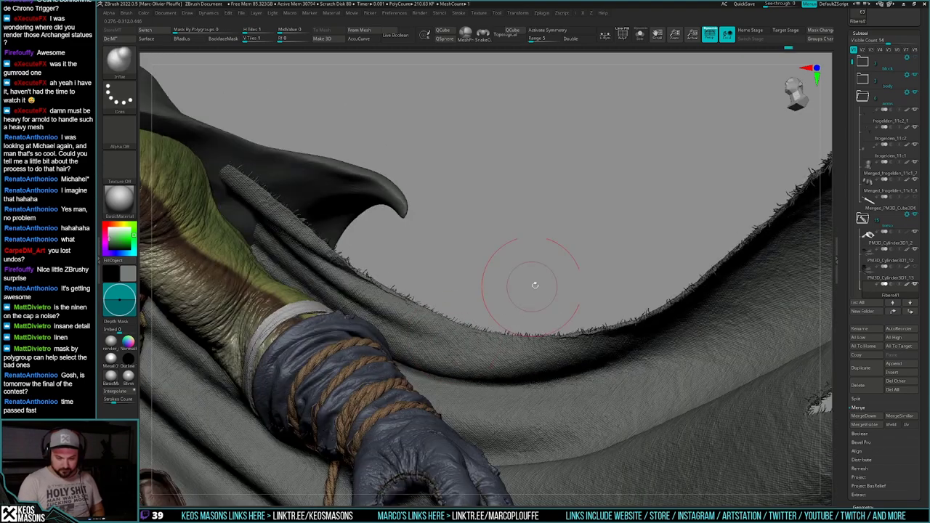
Step: Return to the Move brush, reduce its size and pull the threads along the dip of the cape's upper edge
{"action": "key", "text": "space"}
{"action": "left_click", "coordinate": [548, 287]}
{"action": "key", "text": "space"}
{"action": "mouse_move", "coordinate": [496, 316]}
{"action": "left_mouse_down"}
{"action": "mouse_move", "coordinate": [487, 313]}
{"action": "mouse_move", "coordinate": [500, 315]}
{"action": "left_mouse_up"}
{"action": "key", "text": "space"}
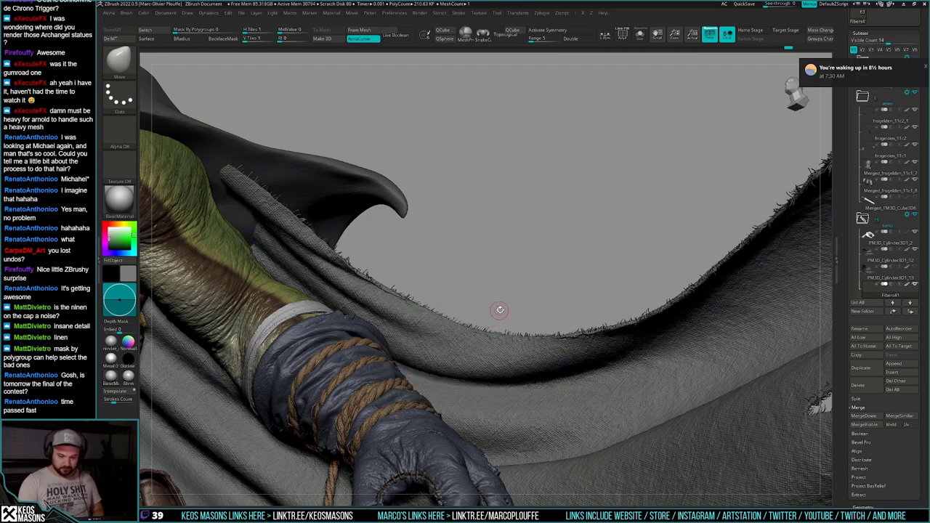
{"action": "key", "text": "space"}
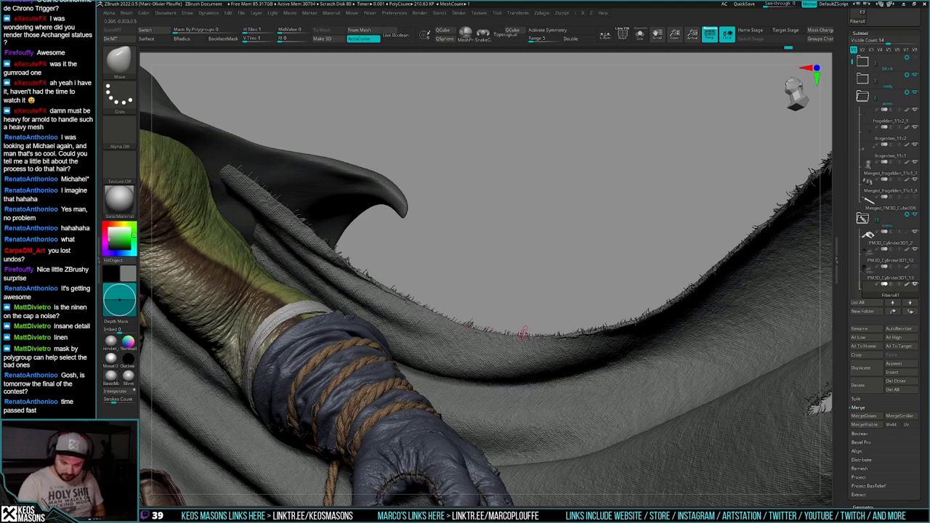
{"action": "left_click_drag", "start_coordinate": [417, 315], "coordinate": [371, 271]}
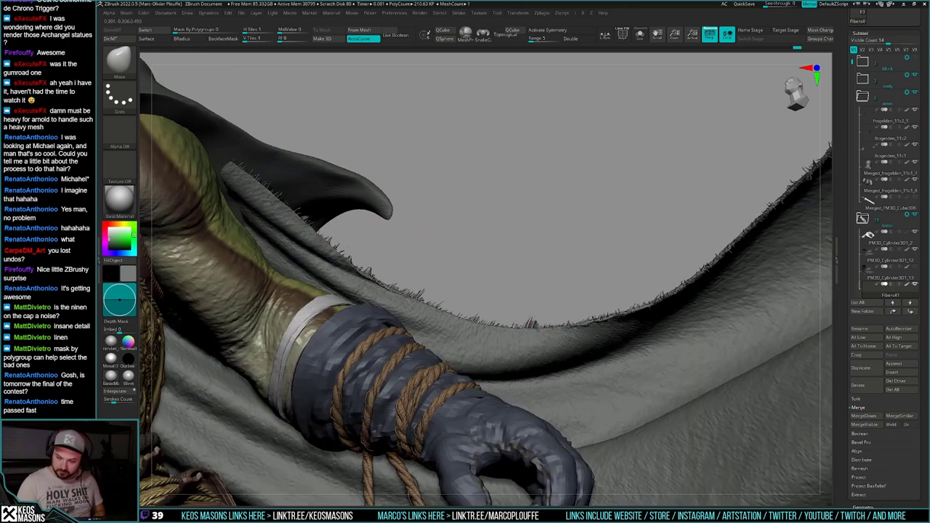
Step: Groom the threads under the cape's upper fold and on the edge leading to the pointed flap
{"action": "mouse_move", "coordinate": [640, 318]}
{"action": "right_mouse_down"}
{"action": "mouse_move", "coordinate": [664, 441]}
{"action": "mouse_move", "coordinate": [636, 313]}
{"action": "right_mouse_up"}
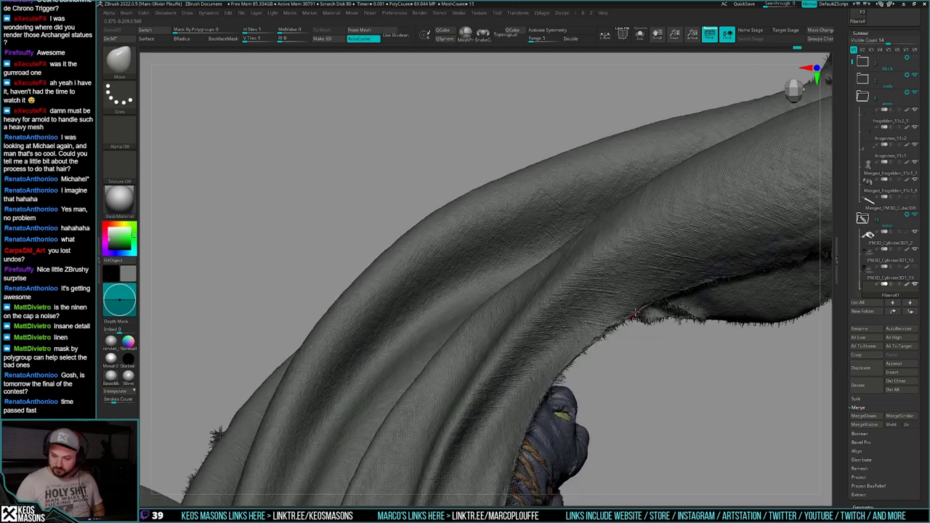
{"action": "right_click_drag", "start_coordinate": [725, 308], "coordinate": [601, 341]}
{"action": "right_click_drag", "start_coordinate": [699, 363], "coordinate": [542, 361]}
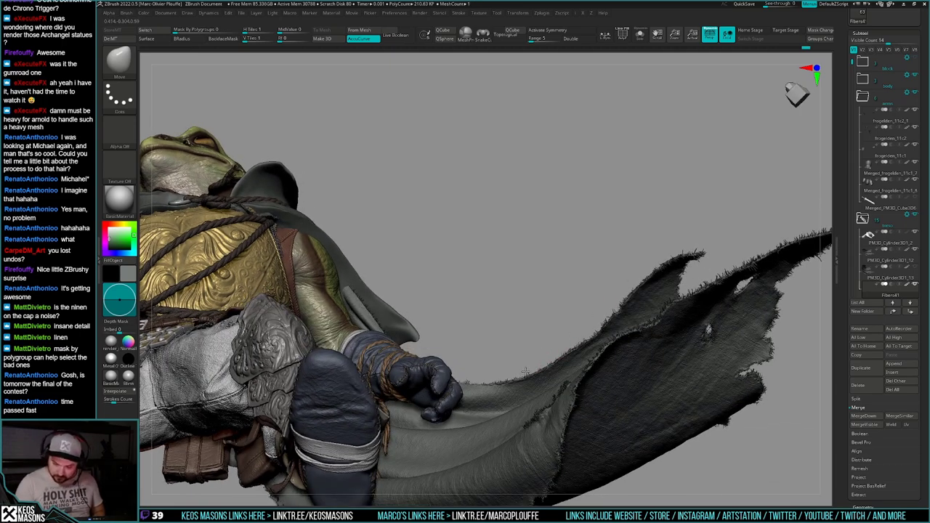
{"action": "right_click_drag", "start_coordinate": [525, 372], "coordinate": [691, 309]}
Step: Move the threads around the cape's large lower hole and the torn edge beside it
{"action": "mouse_move", "coordinate": [704, 351]}
{"action": "right_mouse_down"}
{"action": "mouse_move", "coordinate": [687, 440]}
{"action": "mouse_move", "coordinate": [704, 356]}
{"action": "right_mouse_up"}
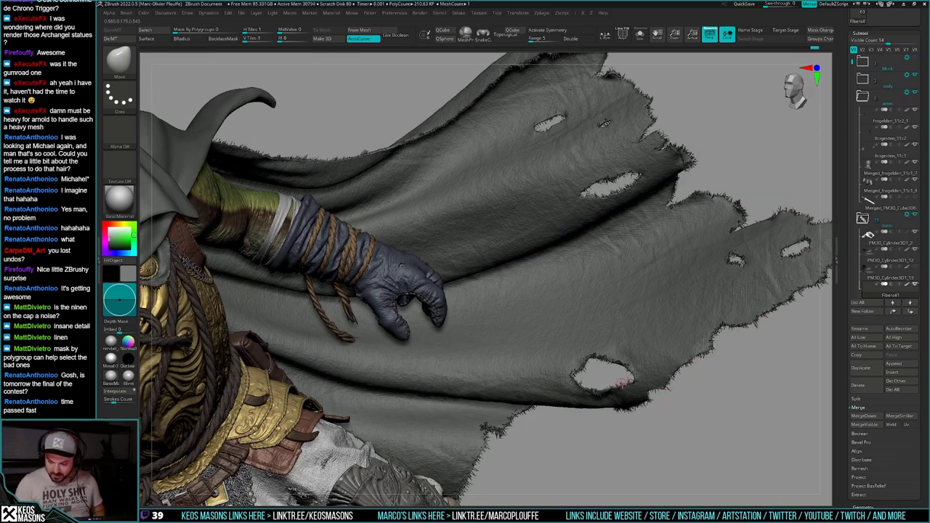
{"action": "right_click_drag", "start_coordinate": [619, 362], "coordinate": [594, 334]}
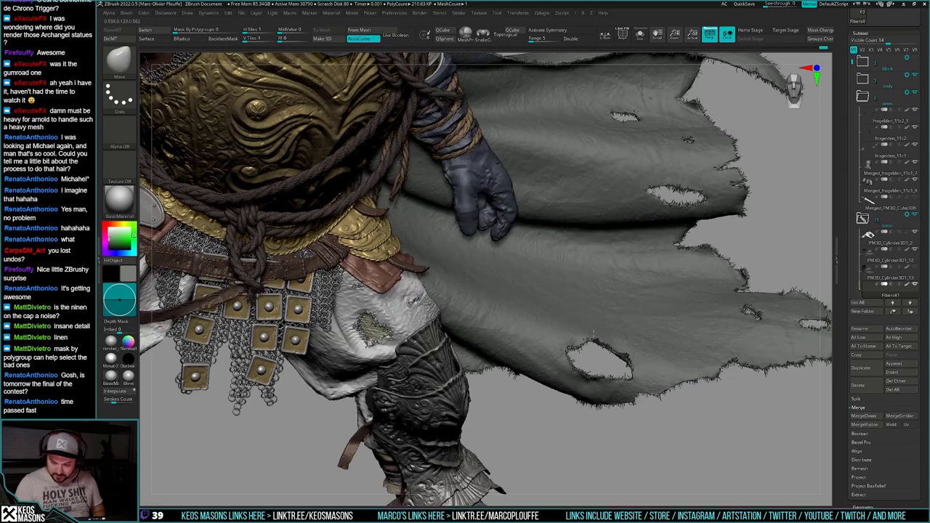
{"action": "left_click_drag", "start_coordinate": [593, 334], "coordinate": [597, 374]}
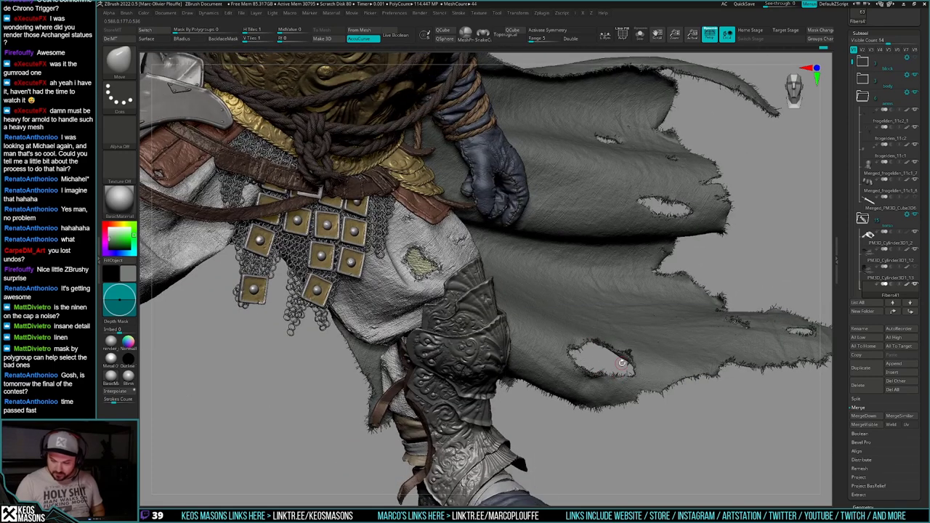
{"action": "left_click_drag", "start_coordinate": [724, 413], "coordinate": [538, 432], "text": "alt"}
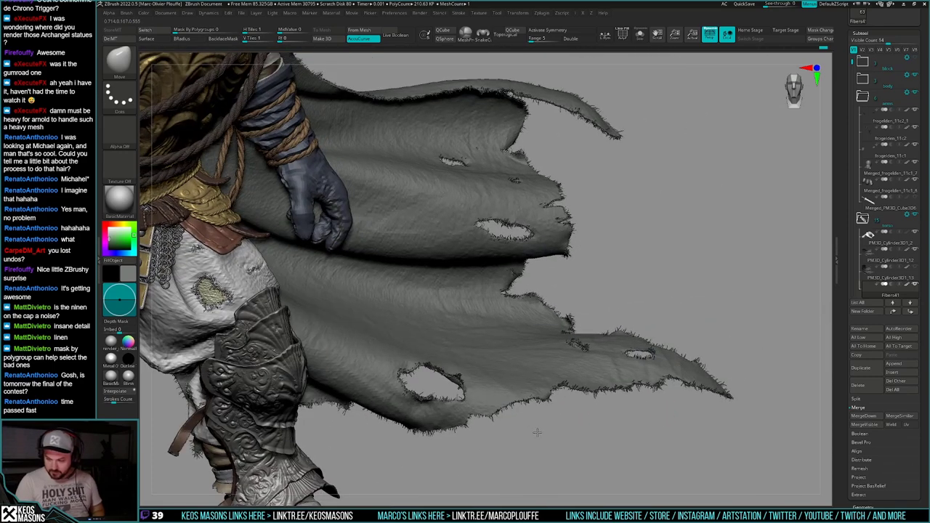
Step: Refine the threads along the edges of the cape's long lower tail and the notch above it
{"action": "left_click_drag", "start_coordinate": [697, 404], "coordinate": [603, 433]}
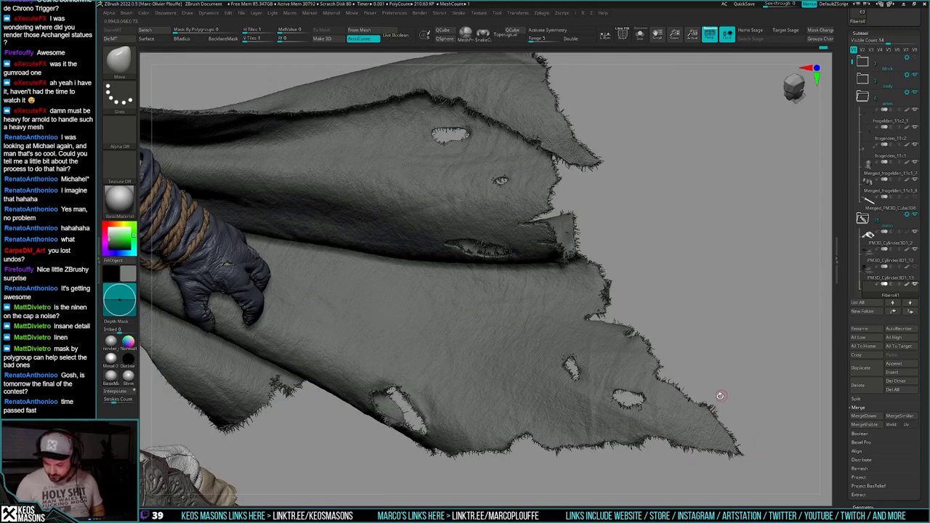
{"action": "left_click_drag", "start_coordinate": [696, 360], "coordinate": [670, 370]}
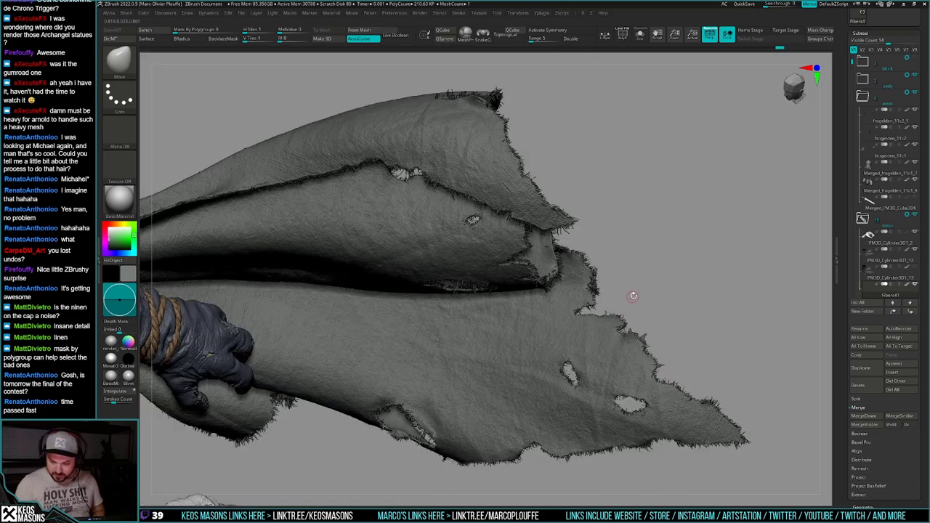
{"action": "left_click_drag", "start_coordinate": [633, 296], "coordinate": [600, 351]}
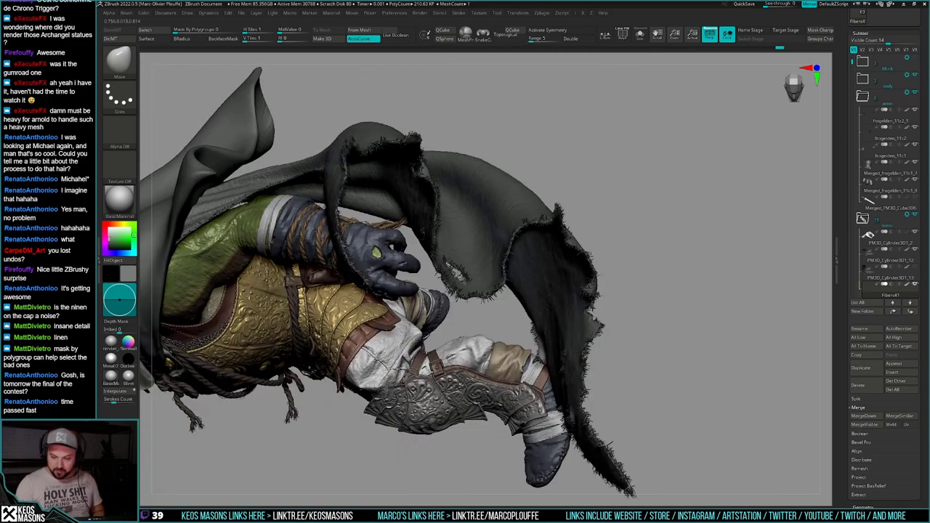
{"action": "mouse_move", "coordinate": [590, 296]}
{"action": "left_mouse_down"}
{"action": "mouse_move", "coordinate": [599, 287]}
{"action": "mouse_move", "coordinate": [586, 305]}
{"action": "mouse_move", "coordinate": [594, 265]}
{"action": "left_mouse_up"}
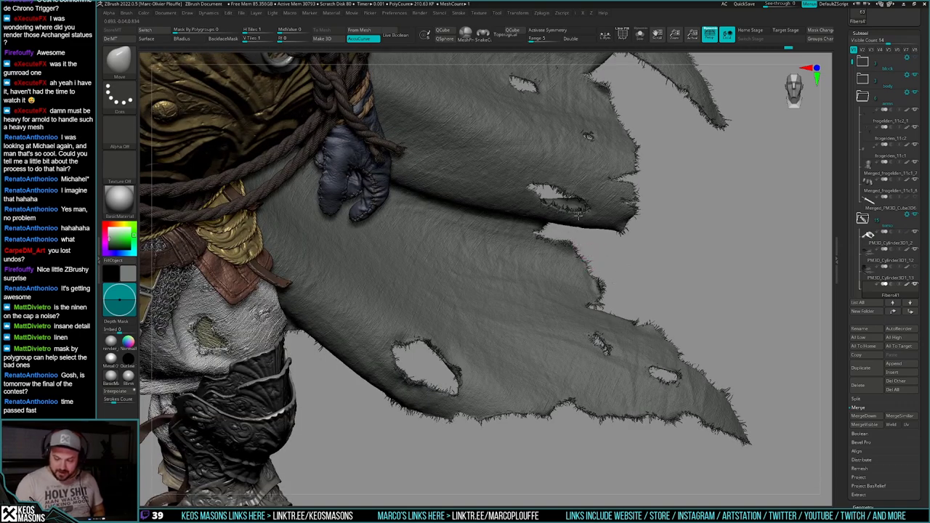
Step: Groom the threads around the elongated middle hole and the torn notch below it
{"action": "left_click_drag", "start_coordinate": [578, 216], "coordinate": [581, 226]}
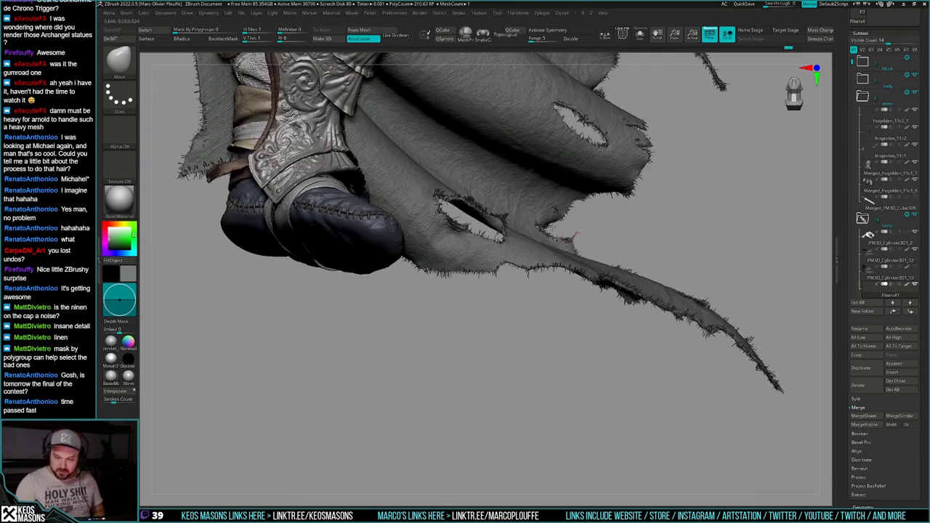
{"action": "mouse_move", "coordinate": [640, 207]}
{"action": "left_mouse_down"}
{"action": "mouse_move", "coordinate": [656, 341]}
{"action": "mouse_move", "coordinate": [661, 328]}
{"action": "left_mouse_up"}
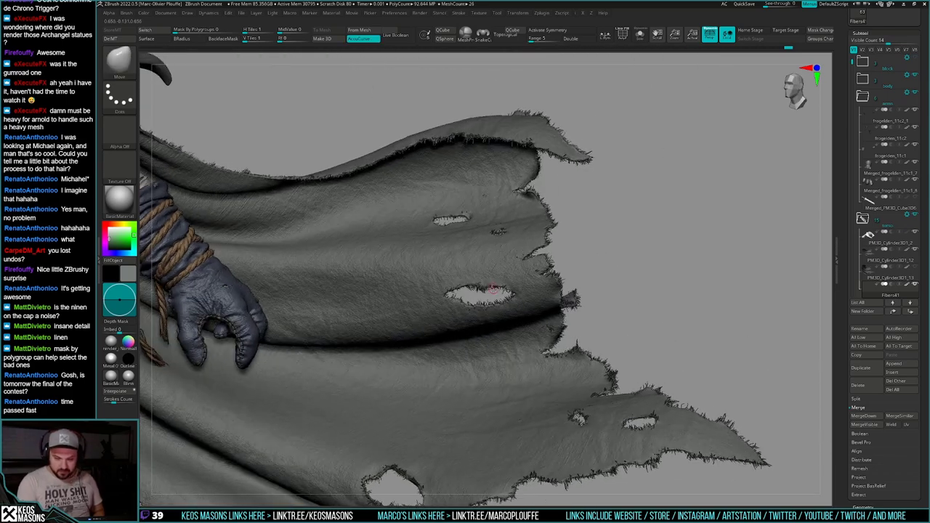
{"action": "left_click_drag", "start_coordinate": [585, 299], "coordinate": [573, 251]}
{"action": "left_click_drag", "start_coordinate": [585, 193], "coordinate": [587, 191]}
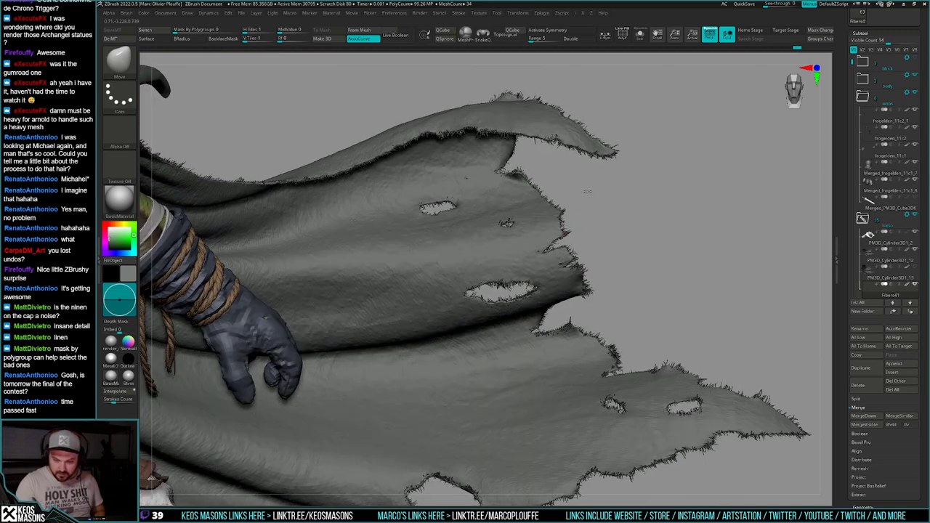
Step: Move the threads where the upper flap meets the torn edge and along the adjoining upper border
{"action": "left_click_drag", "start_coordinate": [615, 385], "coordinate": [527, 300]}
{"action": "left_click_drag", "start_coordinate": [484, 184], "coordinate": [494, 243]}
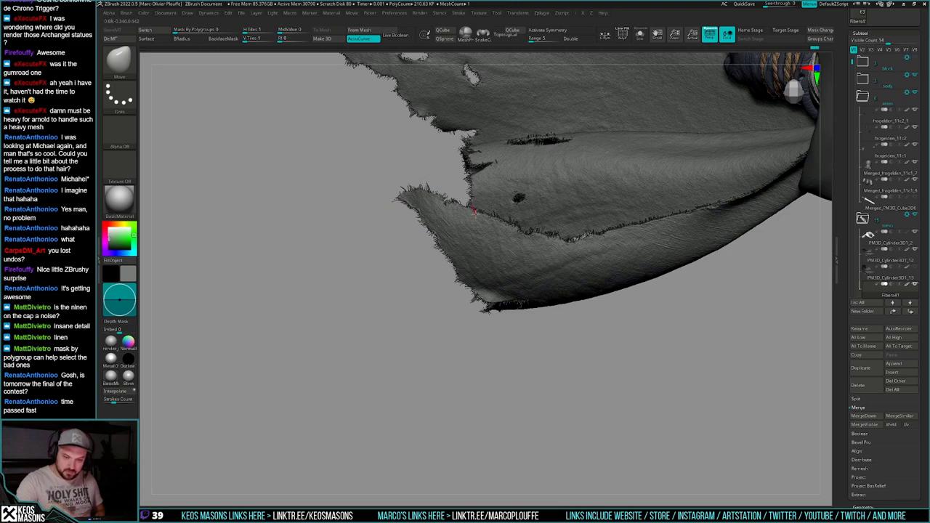
{"action": "right_click_drag", "start_coordinate": [473, 212], "coordinate": [494, 212]}
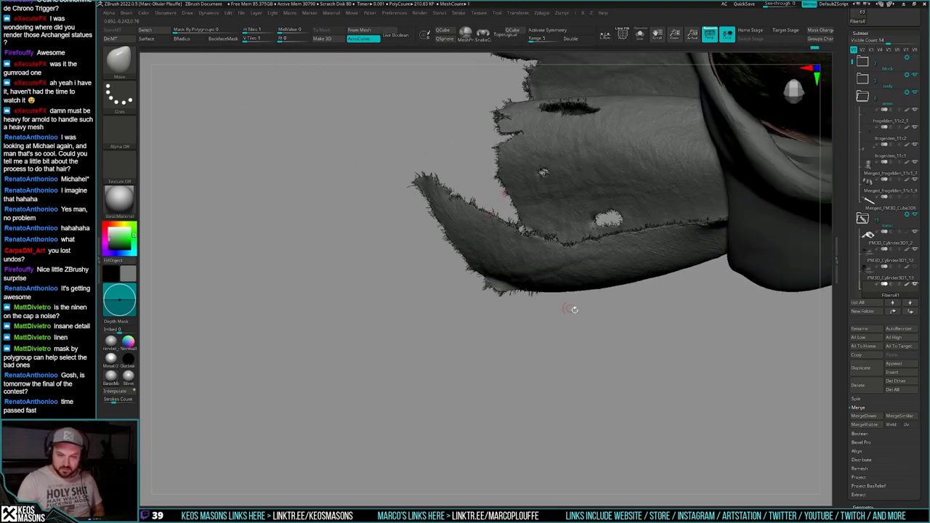
{"action": "right_click_drag", "start_coordinate": [626, 306], "coordinate": [536, 240]}
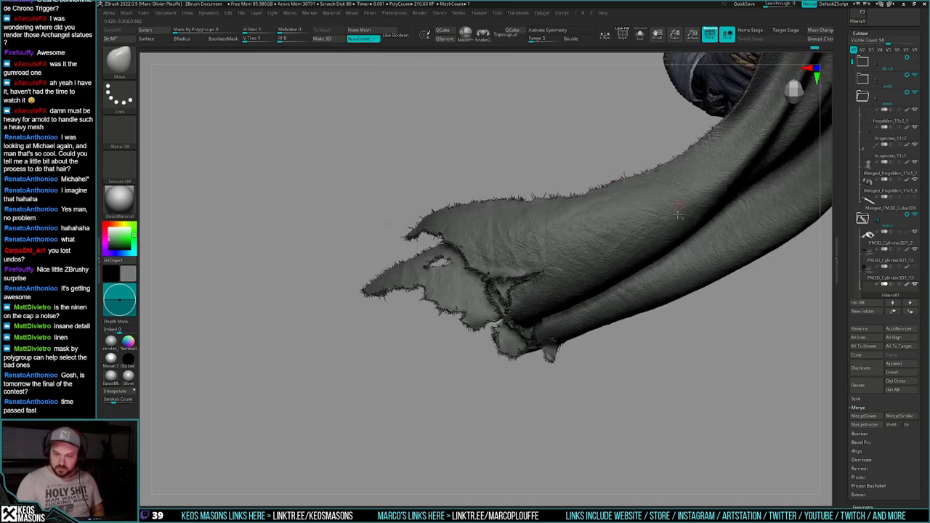
{"action": "mouse_move", "coordinate": [677, 214]}
{"action": "right_mouse_down"}
{"action": "mouse_move", "coordinate": [616, 285]}
{"action": "mouse_move", "coordinate": [609, 156]}
{"action": "mouse_move", "coordinate": [643, 314]}
{"action": "mouse_move", "coordinate": [660, 323]}
{"action": "mouse_move", "coordinate": [652, 318]}
{"action": "right_mouse_up"}
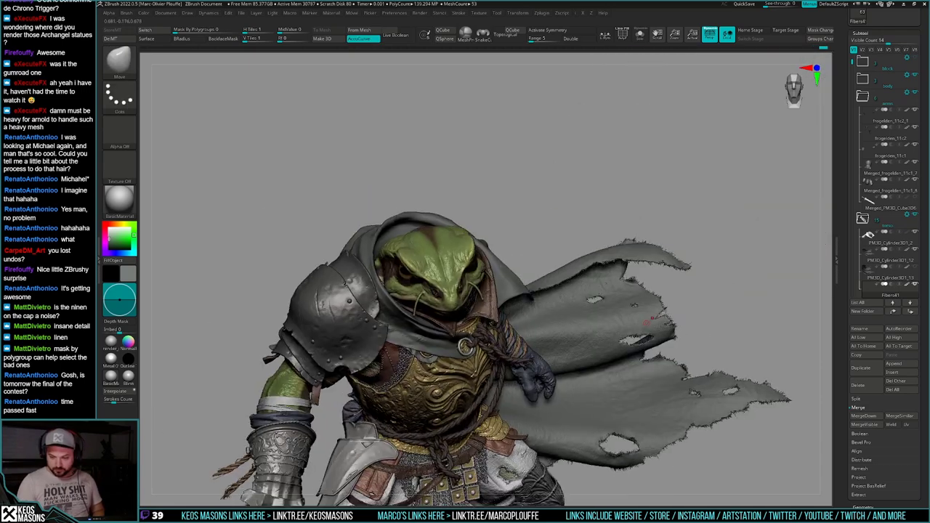
Step: Examine the whole cape's silhouette and frayed threads from the back and the front of the character
{"action": "mouse_move", "coordinate": [742, 320]}
{"action": "right_mouse_down"}
{"action": "mouse_move", "coordinate": [730, 356]}
{"action": "mouse_move", "coordinate": [717, 271]}
{"action": "mouse_move", "coordinate": [727, 289]}
{"action": "mouse_move", "coordinate": [726, 276]}
{"action": "mouse_move", "coordinate": [708, 279]}
{"action": "mouse_move", "coordinate": [732, 274]}
{"action": "mouse_move", "coordinate": [683, 283]}
{"action": "mouse_move", "coordinate": [734, 289]}
{"action": "mouse_move", "coordinate": [547, 361]}
{"action": "mouse_move", "coordinate": [551, 404]}
{"action": "right_mouse_up"}
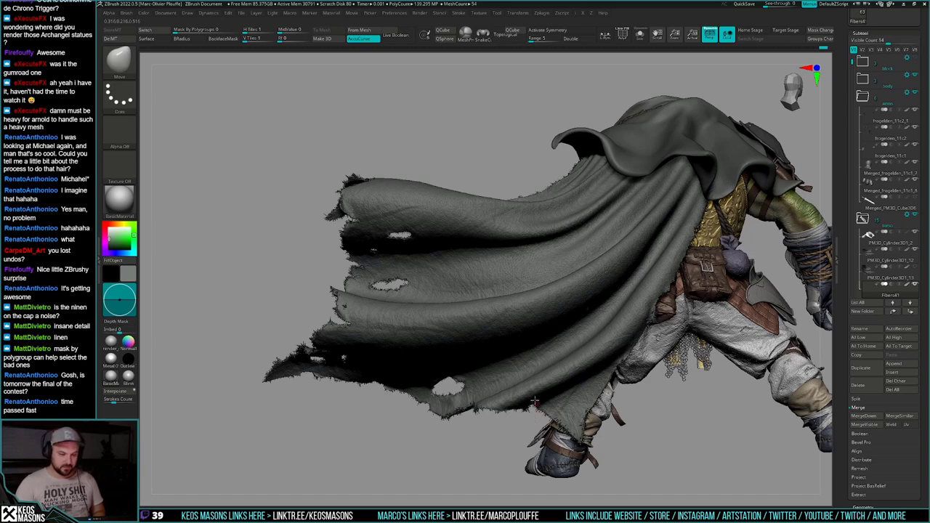
{"action": "mouse_move", "coordinate": [535, 401]}
{"action": "right_mouse_down"}
{"action": "mouse_move", "coordinate": [628, 348]}
{"action": "mouse_move", "coordinate": [720, 320]}
{"action": "mouse_move", "coordinate": [648, 339]}
{"action": "mouse_move", "coordinate": [635, 361]}
{"action": "right_mouse_up"}
{"action": "key", "text": "shift+f"}
{"action": "key", "text": "shift+f"}
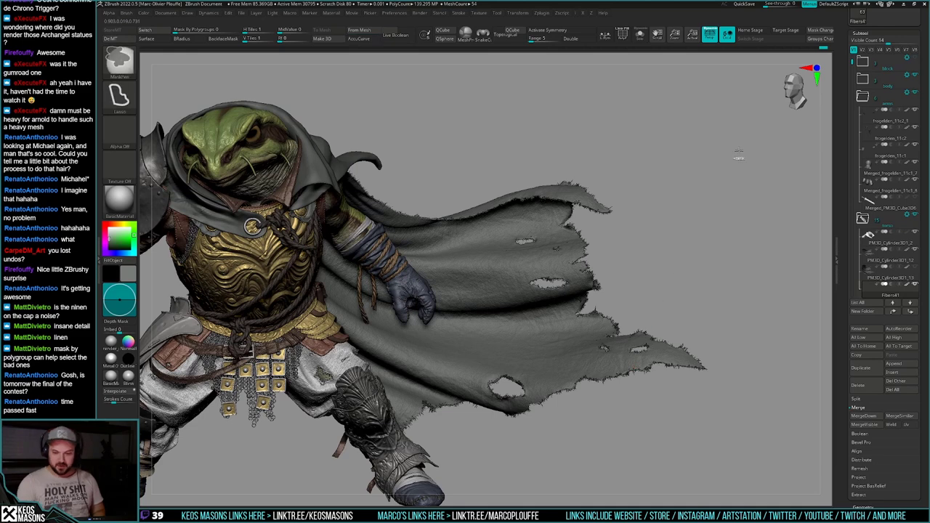
{"action": "left_click_drag", "start_coordinate": [736, 133], "coordinate": [467, 315], "text": "ctrl"}
{"action": "left_click_drag", "start_coordinate": [735, 312], "coordinate": [734, 305], "text": "ctrl"}
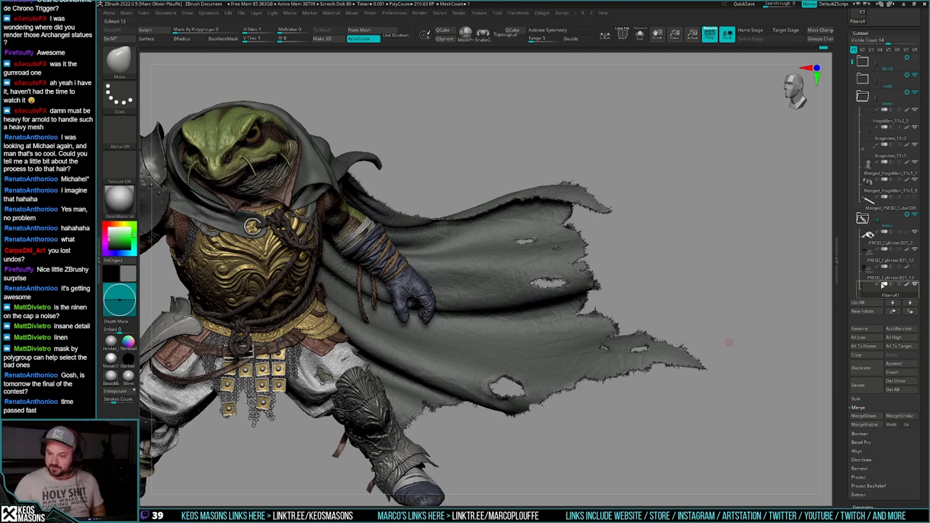
{"action": "mouse_move", "coordinate": [871, 276]}
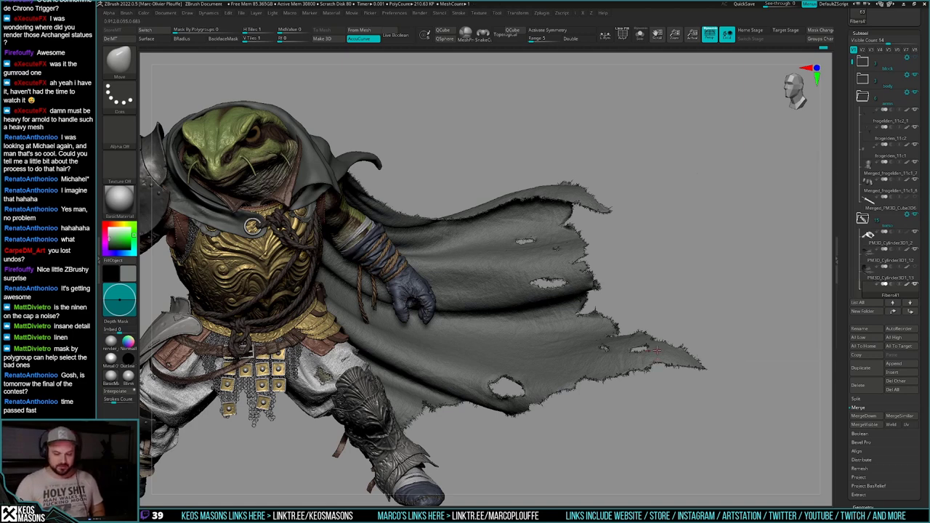
{"action": "mouse_move", "coordinate": [637, 344]}
{"action": "left_mouse_down"}
{"action": "mouse_move", "coordinate": [633, 418]}
{"action": "mouse_move", "coordinate": [642, 316]}
{"action": "mouse_move", "coordinate": [634, 366]}
{"action": "left_mouse_up"}
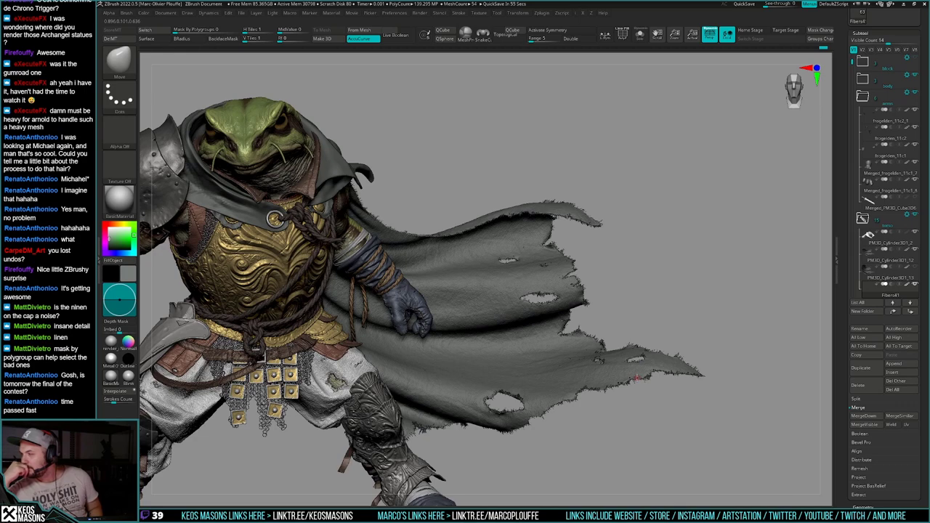
{"action": "left_click_drag", "start_coordinate": [549, 389], "coordinate": [553, 367]}
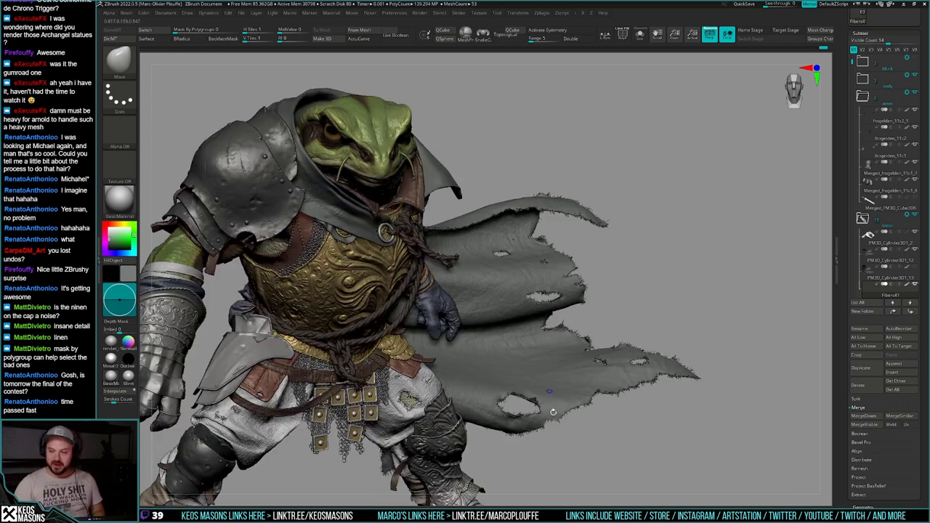
Step: Make the PM3D_Cylinder3D1_13 cape mesh the active subtool and isolate it around the large lower hole
{"action": "key", "text": "shift+s"}
{"action": "left_click", "coordinate": [871, 272]}
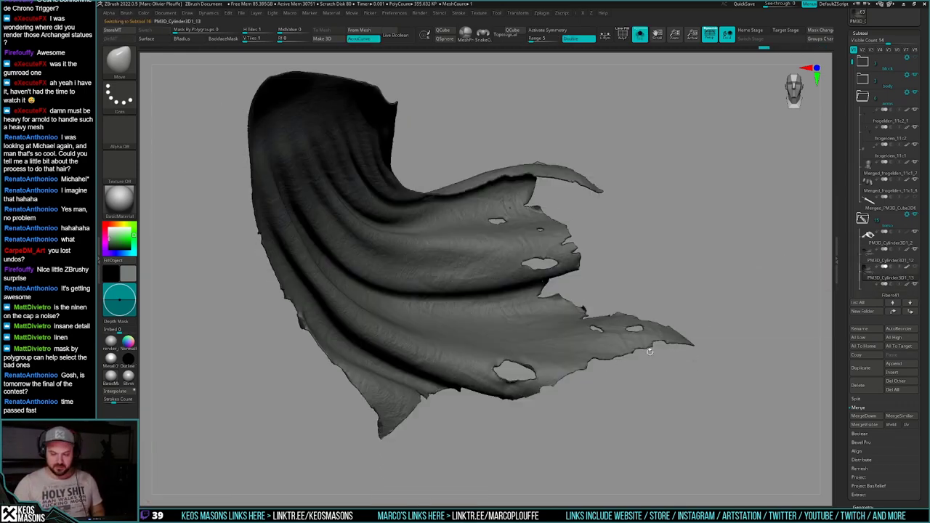
{"action": "right_click_drag", "start_coordinate": [553, 378], "coordinate": [539, 394], "text": "ctrl"}
{"action": "left_click_drag", "start_coordinate": [539, 394], "coordinate": [561, 387]}
{"action": "mouse_move", "coordinate": [560, 388]}
{"action": "left_mouse_down", "text": "ctrl"}
{"action": "mouse_move", "coordinate": [560, 432]}
{"action": "mouse_move", "coordinate": [557, 398]}
{"action": "mouse_move", "coordinate": [556, 416]}
{"action": "left_mouse_up", "text": "ctrl"}
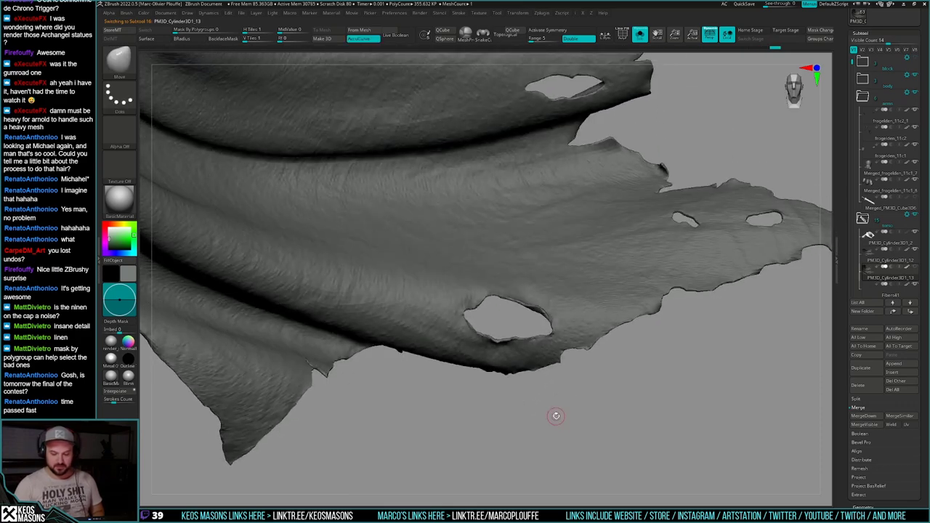
{"action": "right_click", "coordinate": [650, 374]}
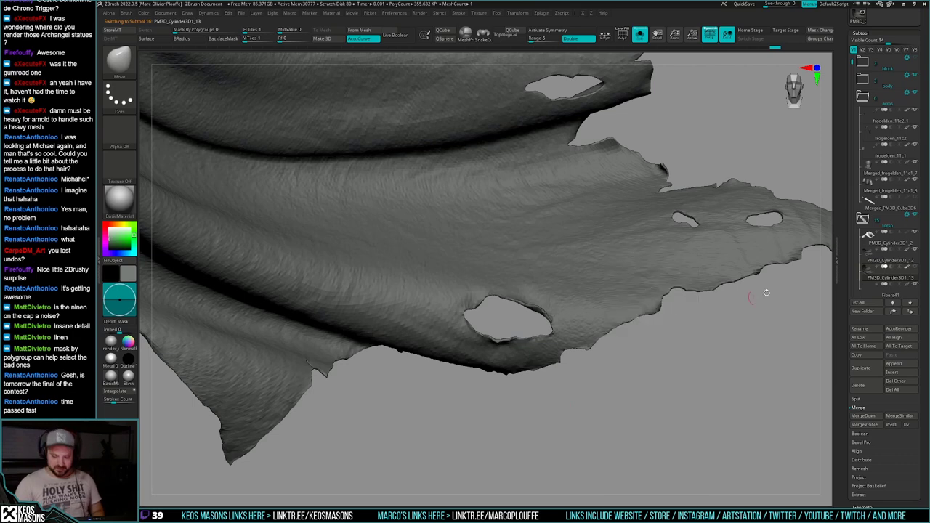
Step: Switch to the CurveTubeSnap brush and open its stroke curve settings
{"action": "key", "text": "b"}
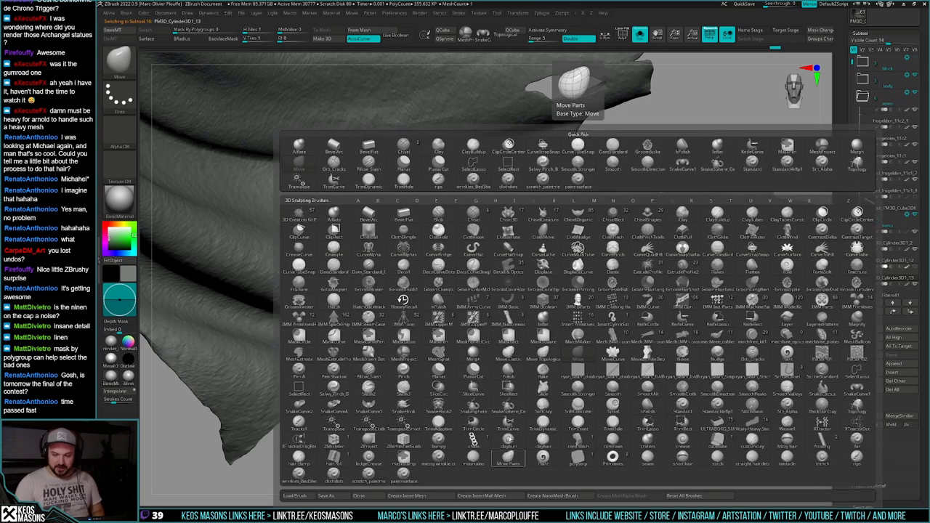
{"action": "key", "text": "Escape"}
{"action": "key", "text": "space"}
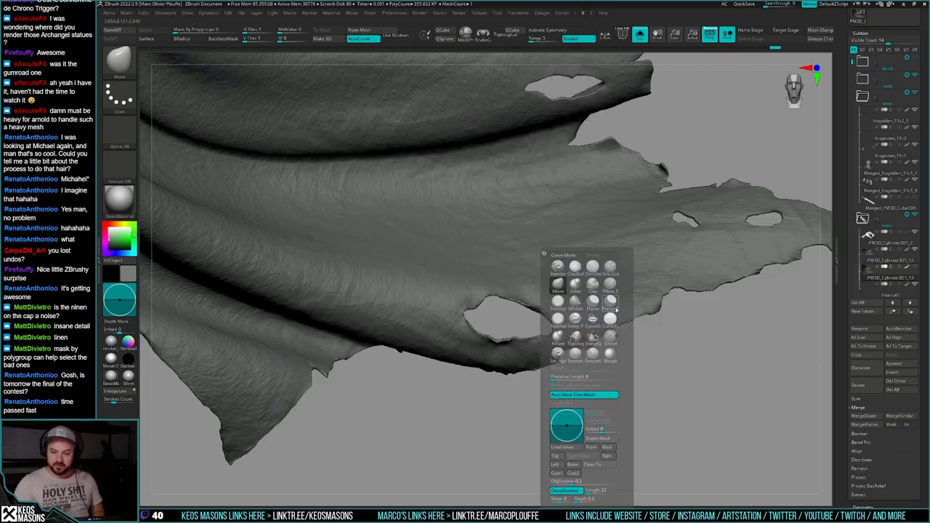
{"action": "left_click", "coordinate": [614, 319]}
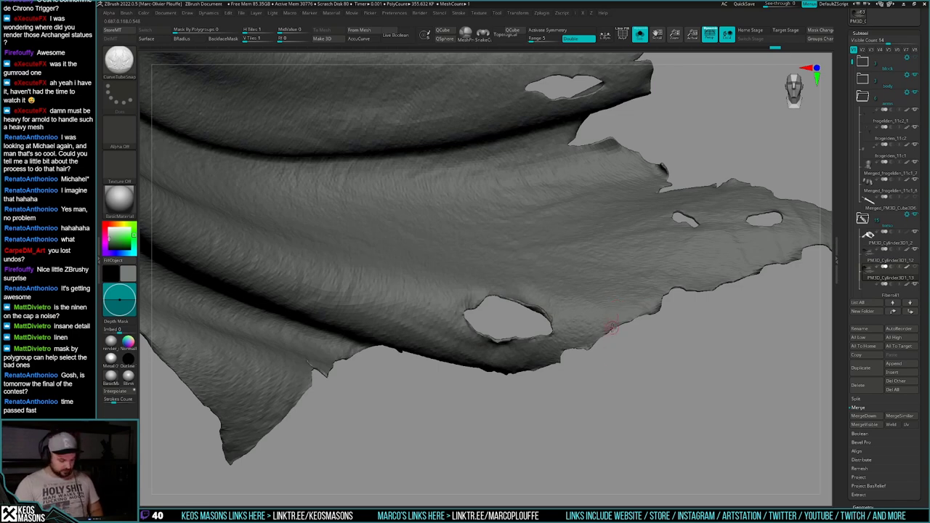
{"action": "key", "text": "space"}
{"action": "key", "text": "2"}
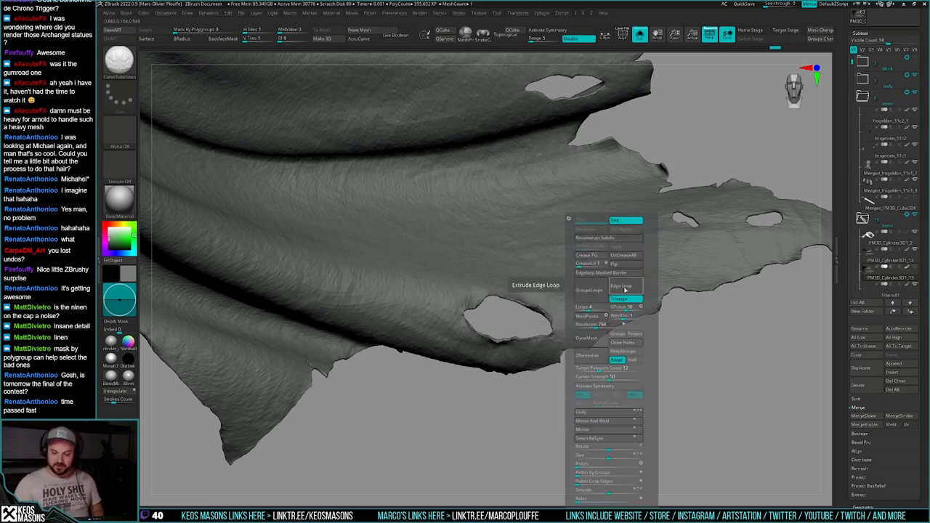
{"action": "key", "text": "3"}
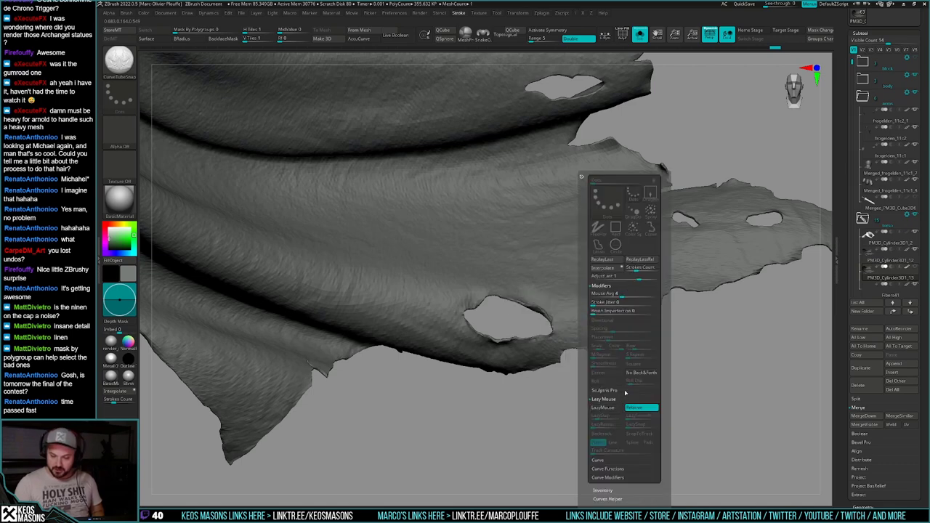
{"action": "left_click", "coordinate": [630, 463]}
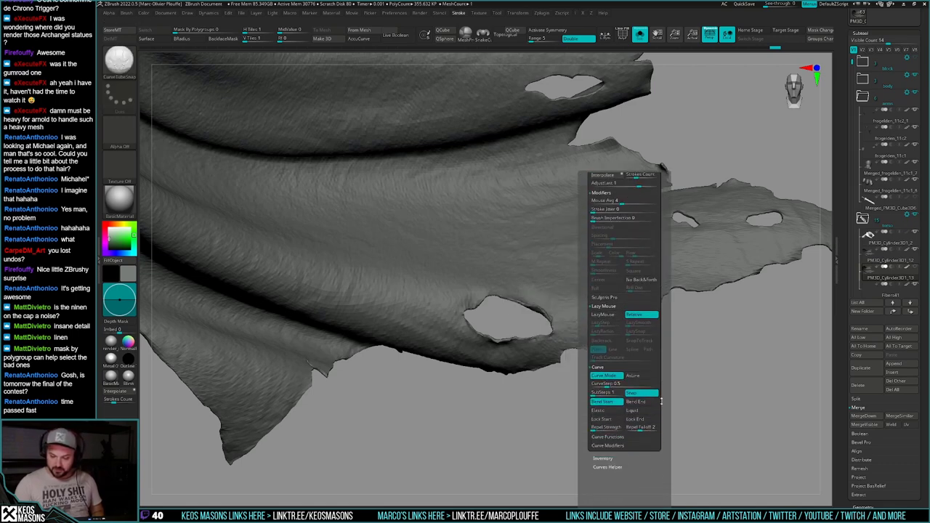
{"action": "right_click_drag", "start_coordinate": [513, 292], "coordinate": [510, 315], "text": "ctrl"}
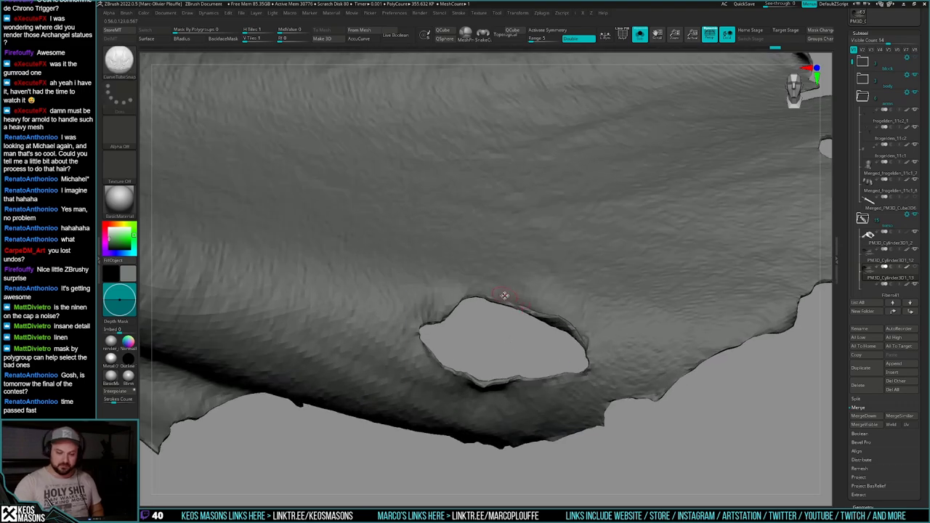
{"action": "key", "text": "space"}
{"action": "left_click_drag", "start_coordinate": [539, 392], "coordinate": [538, 394]}
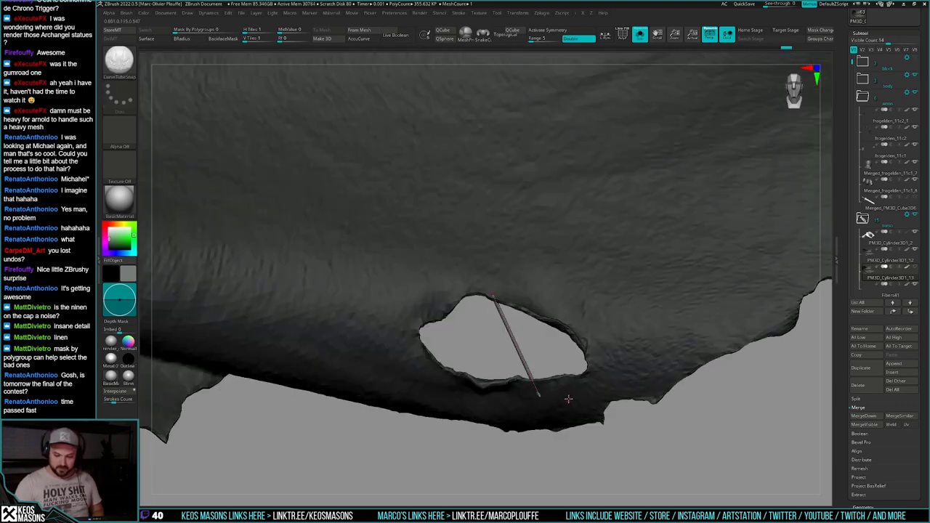
{"action": "mouse_move", "coordinate": [567, 396]}
{"action": "right_mouse_down"}
{"action": "mouse_move", "coordinate": [575, 355]}
{"action": "mouse_move", "coordinate": [563, 391]}
{"action": "right_mouse_up"}
{"action": "key", "text": "ctrl+z"}
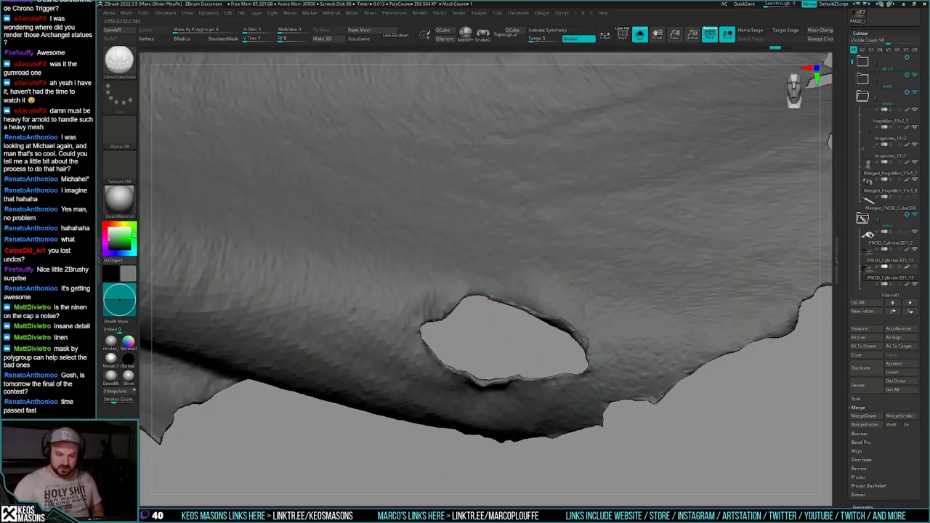
Step: Draw a straight tube diagonally across the cape's large lower hole to act as a loose thread
{"action": "left_click_drag", "start_coordinate": [533, 382], "coordinate": [535, 380]}
{"action": "right_click_drag", "start_coordinate": [535, 380], "coordinate": [587, 412]}
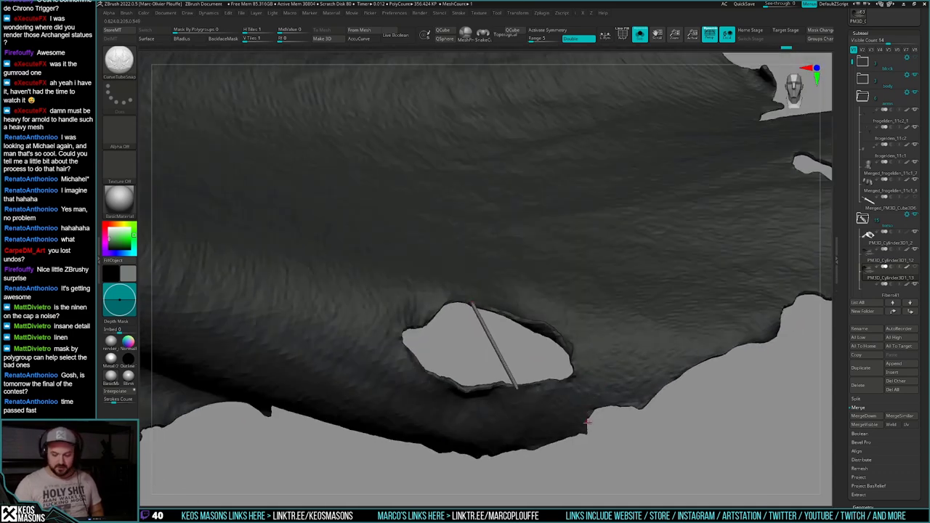
{"action": "key", "text": "ctrl"}
Step: Inspect the tube's polygroups in the polyframe display and hide the cape mesh so only the tube is left visible
{"action": "key", "text": "shift+f"}
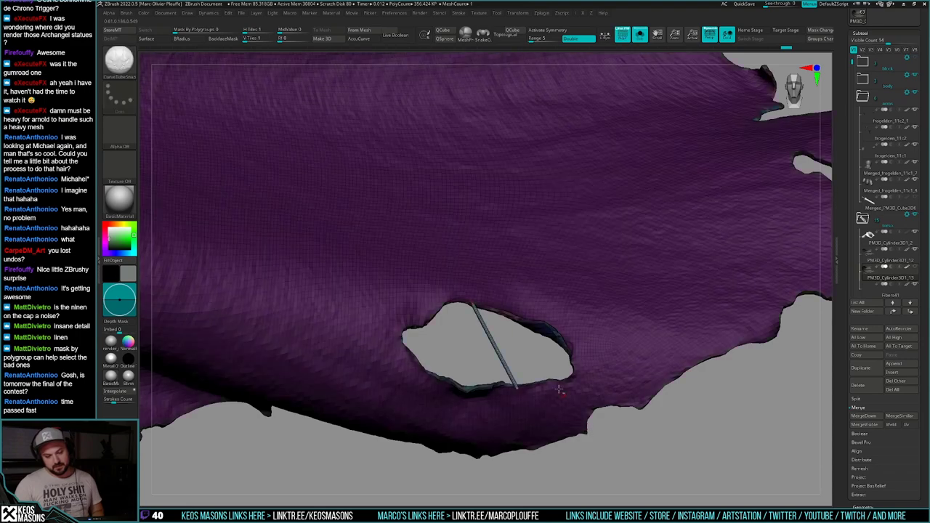
{"action": "right_click_drag", "start_coordinate": [550, 392], "coordinate": [561, 501], "text": "ctrl"}
{"action": "left_click", "coordinate": [524, 392]}
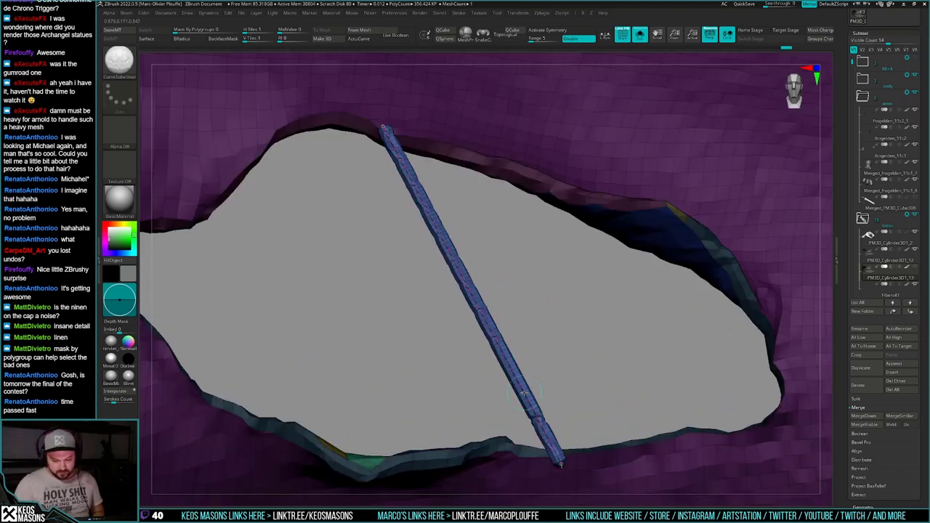
{"action": "mouse_move", "coordinate": [565, 358]}
{"action": "right_mouse_down", "text": "ctrl"}
{"action": "mouse_move", "coordinate": [554, 353]}
{"action": "mouse_move", "coordinate": [577, 346]}
{"action": "right_mouse_up", "text": "ctrl"}
{"action": "right_click_drag", "start_coordinate": [577, 387], "coordinate": [571, 353], "text": "ctrl"}
{"action": "left_click", "coordinate": [591, 420], "text": "ctrl+shift"}
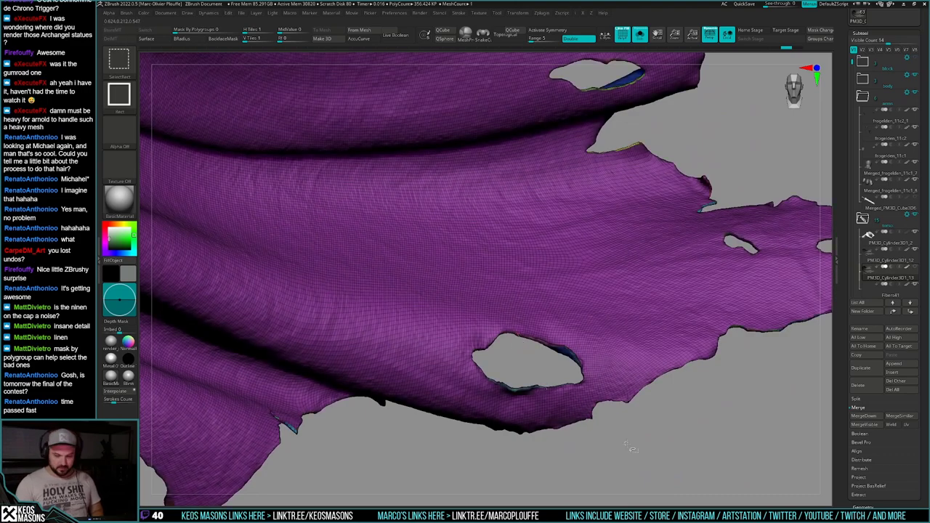
{"action": "left_click_drag", "start_coordinate": [619, 455], "coordinate": [619, 439], "text": "ctrl+shift"}
{"action": "key", "text": "shift+f"}
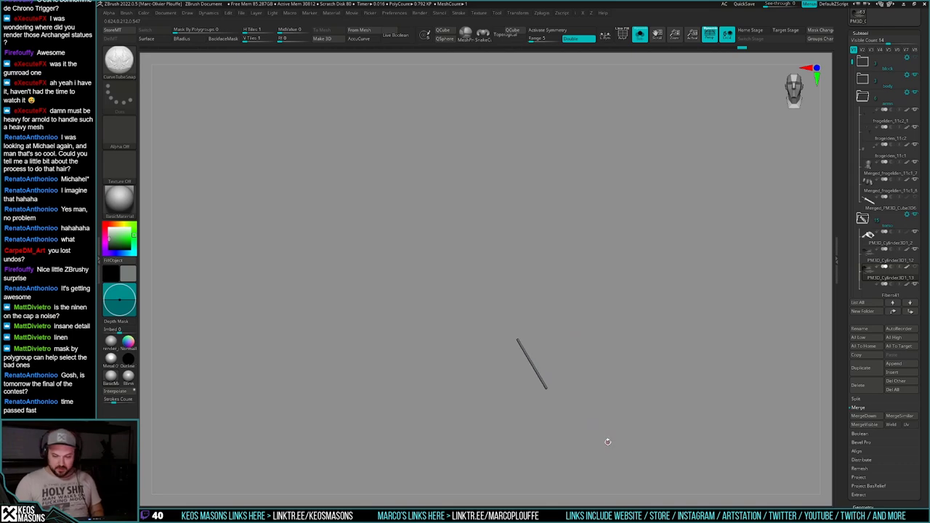
Step: Show the whole character around the tube and thin the tube with Transpose
{"action": "key", "text": "shift+s"}
{"action": "right_click_drag", "start_coordinate": [606, 441], "coordinate": [585, 394], "text": "ctrl"}
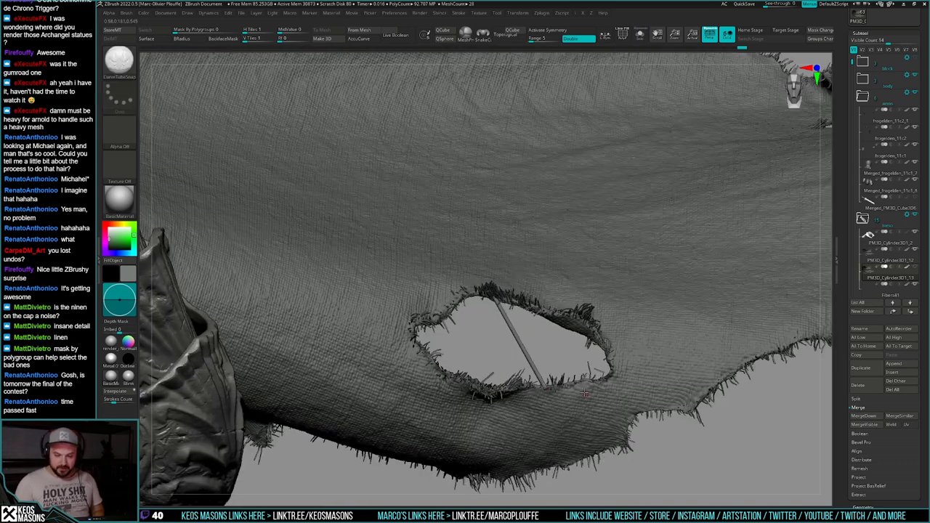
{"action": "key", "text": "w"}
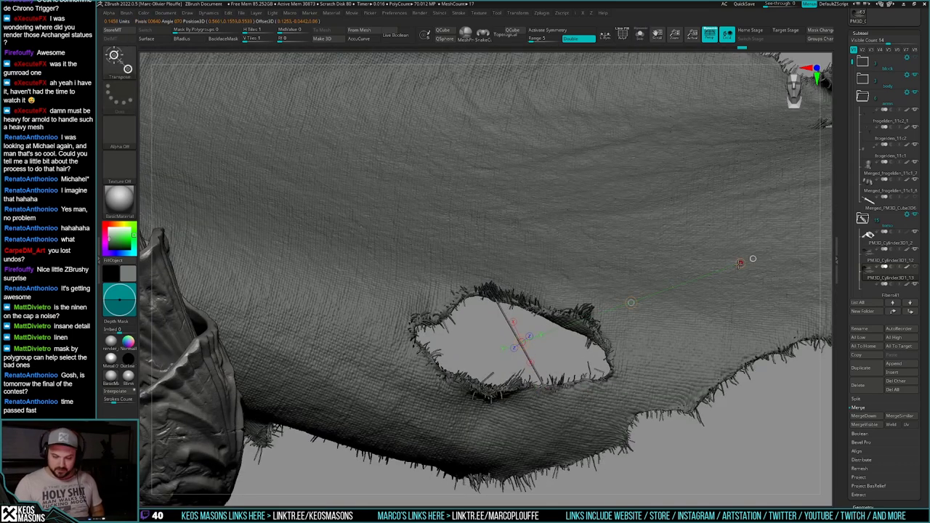
{"action": "key", "text": "q"}
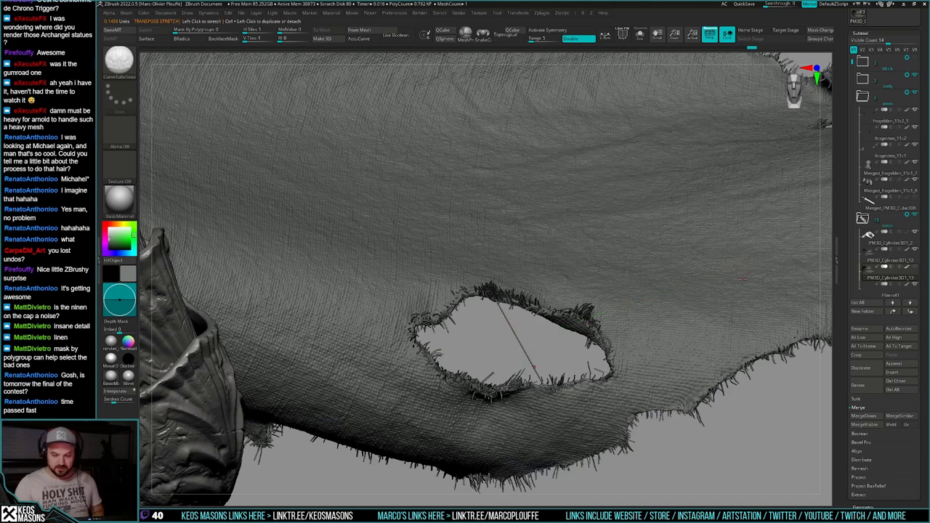
Step: Refine the tube's thickness with Transpose, comparing it with the frayed threads around the lower hole
{"action": "mouse_move", "coordinate": [726, 306]}
{"action": "right_mouse_down", "text": "ctrl"}
{"action": "mouse_move", "coordinate": [609, 456]}
{"action": "mouse_move", "coordinate": [609, 409]}
{"action": "mouse_move", "coordinate": [594, 371]}
{"action": "right_mouse_up", "text": "ctrl"}
{"action": "key", "text": "alt+s"}
{"action": "left_click", "coordinate": [600, 392], "text": "ctrl+shift"}
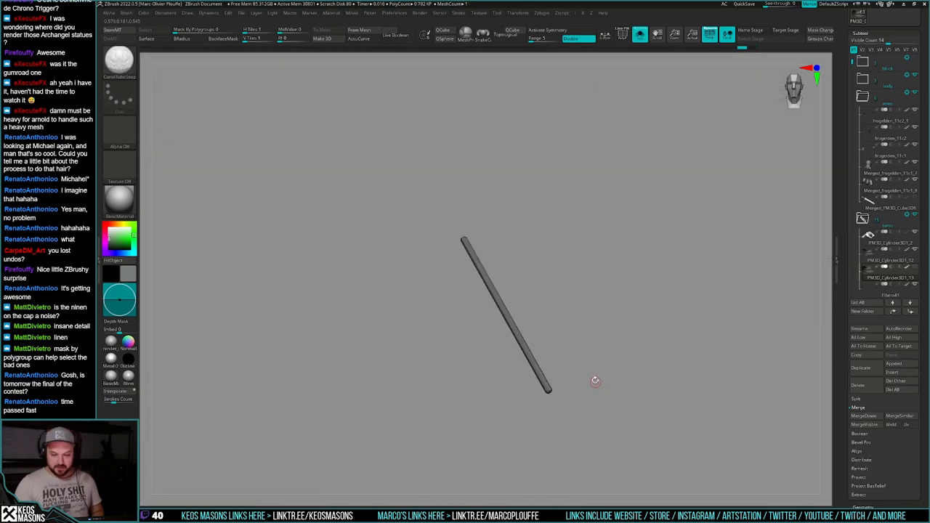
{"action": "key", "text": "w"}
{"action": "key", "text": "y"}
{"action": "right_click_drag", "start_coordinate": [718, 293], "coordinate": [718, 295]}
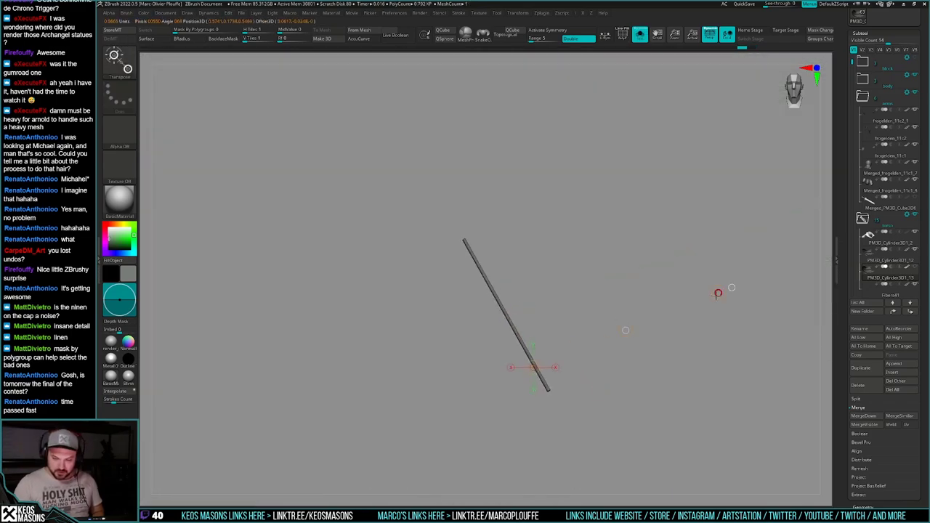
{"action": "key", "text": "q"}
{"action": "key", "text": "alt+s"}
{"action": "key", "text": "w"}
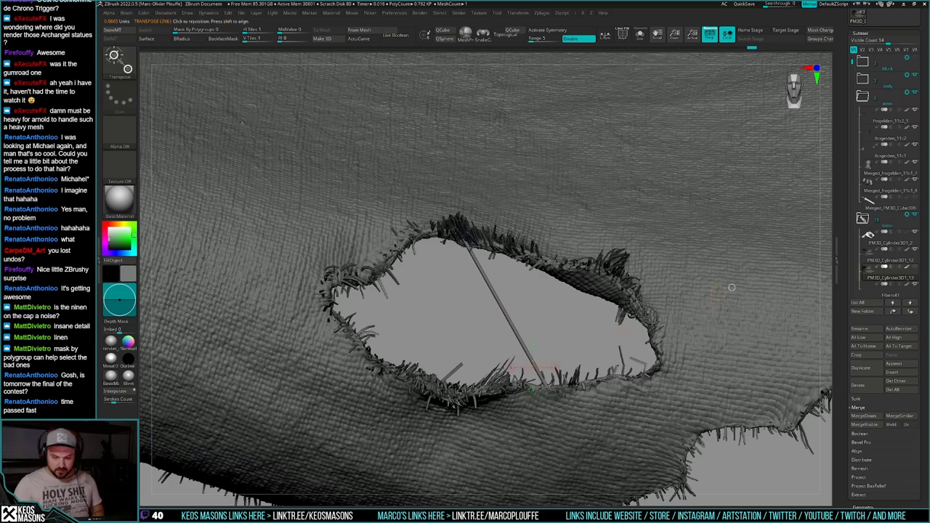
{"action": "right_click_drag", "start_coordinate": [785, 257], "coordinate": [786, 257]}
{"action": "key", "text": "q"}
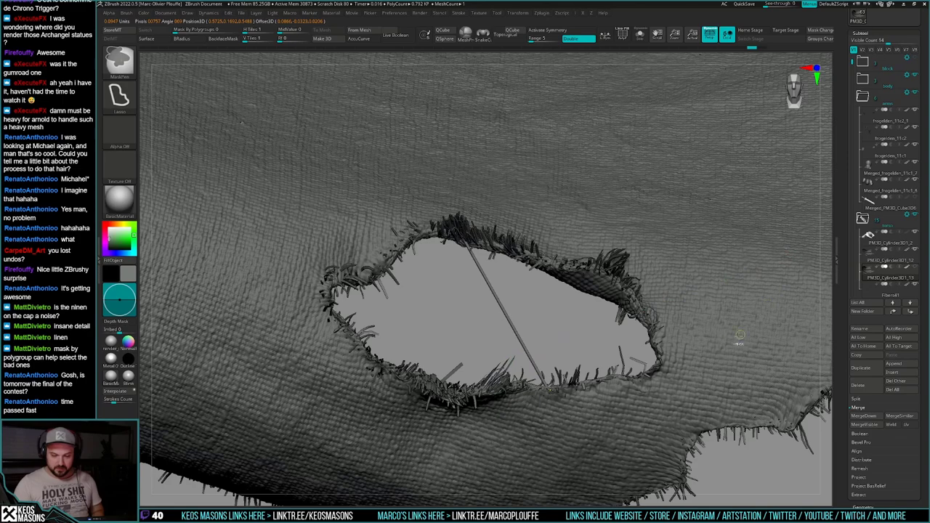
Step: Move the thin tube with Transpose to the end of the lower hole nearest the character's leg
{"action": "right_click_drag", "start_coordinate": [778, 290], "coordinate": [651, 341], "text": "ctrl"}
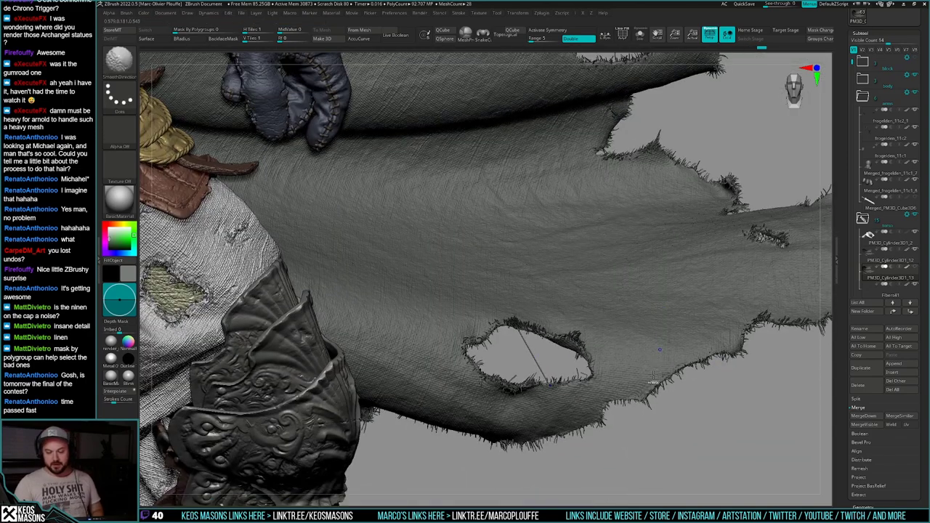
{"action": "key", "text": "shift+s"}
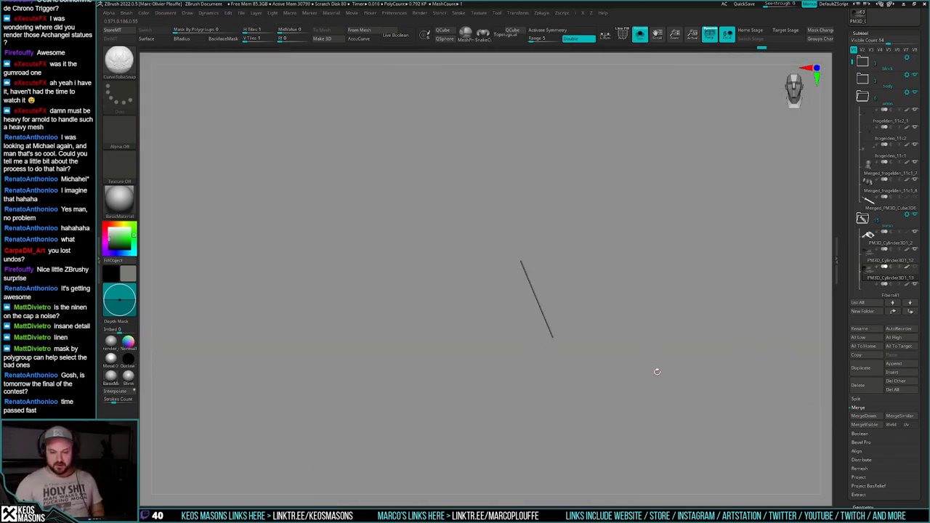
{"action": "key", "text": "alt+s"}
{"action": "key", "text": "w"}
{"action": "left_click_drag", "start_coordinate": [612, 297], "coordinate": [540, 311]}
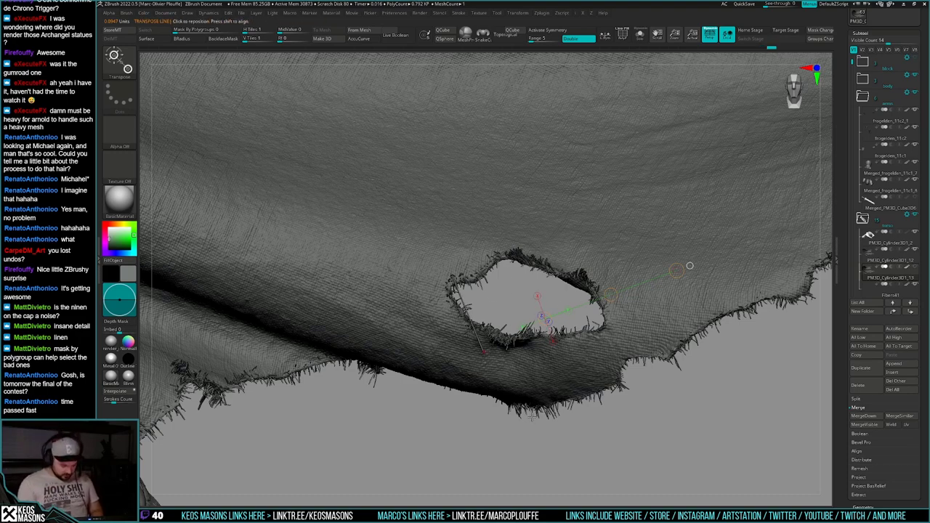
Step: Duplicate the tube with the gizmo into a row of parallel threads spanning the lower hole
{"action": "key", "text": "y"}
{"action": "left_click_drag", "start_coordinate": [574, 348], "coordinate": [576, 348], "text": "ctrl"}
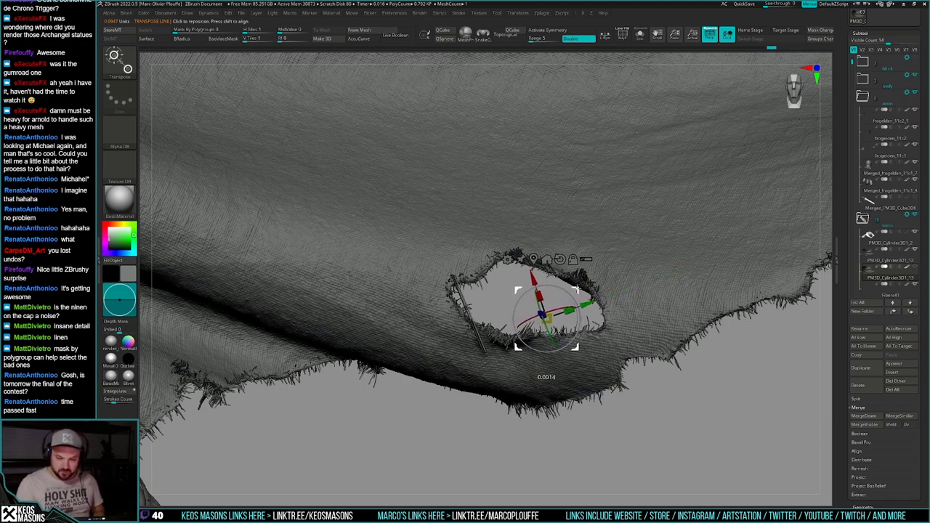
{"action": "left_click_drag", "start_coordinate": [548, 379], "coordinate": [616, 370]}
{"action": "left_click_drag", "start_coordinate": [644, 339], "coordinate": [713, 333]}
{"action": "mouse_move", "coordinate": [643, 371]}
{"action": "left_mouse_down"}
{"action": "mouse_move", "coordinate": [634, 365]}
{"action": "mouse_move", "coordinate": [633, 403]}
{"action": "mouse_move", "coordinate": [633, 358]}
{"action": "mouse_move", "coordinate": [621, 369]}
{"action": "mouse_move", "coordinate": [621, 298]}
{"action": "mouse_move", "coordinate": [623, 405]}
{"action": "mouse_move", "coordinate": [619, 375]}
{"action": "left_mouse_up"}
{"action": "key", "text": "q"}
Step: Isolate the row of threads, check it in the polyframe display and clear its mask
{"action": "key", "text": "shift+s"}
{"action": "key", "text": "shift+f"}
{"action": "key", "text": "shift+f"}
{"action": "left_click_drag", "start_coordinate": [624, 430], "coordinate": [628, 451], "text": "ctrl"}
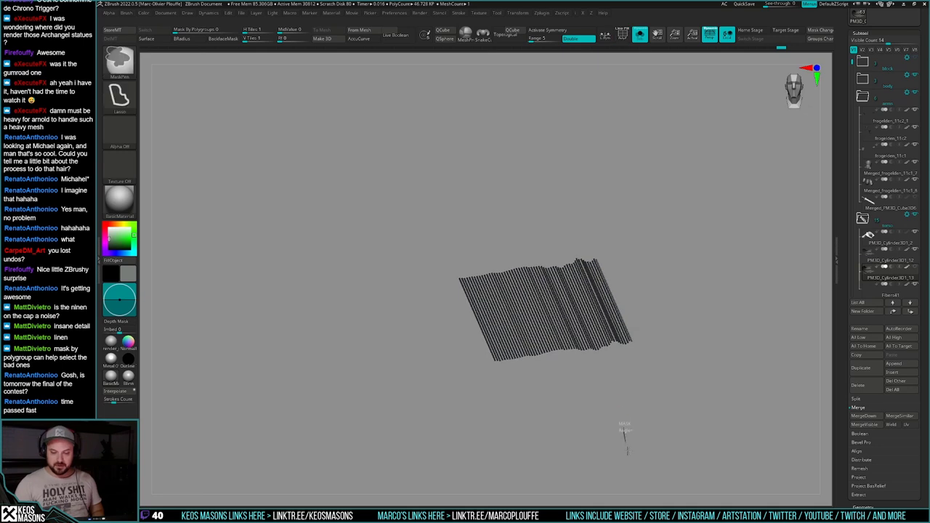
Step: Choose the Move brush and duplicate the row of threads as a separate subtool
{"action": "key", "text": "b"}
{"action": "key", "text": "m"}
{"action": "key", "text": "v"}
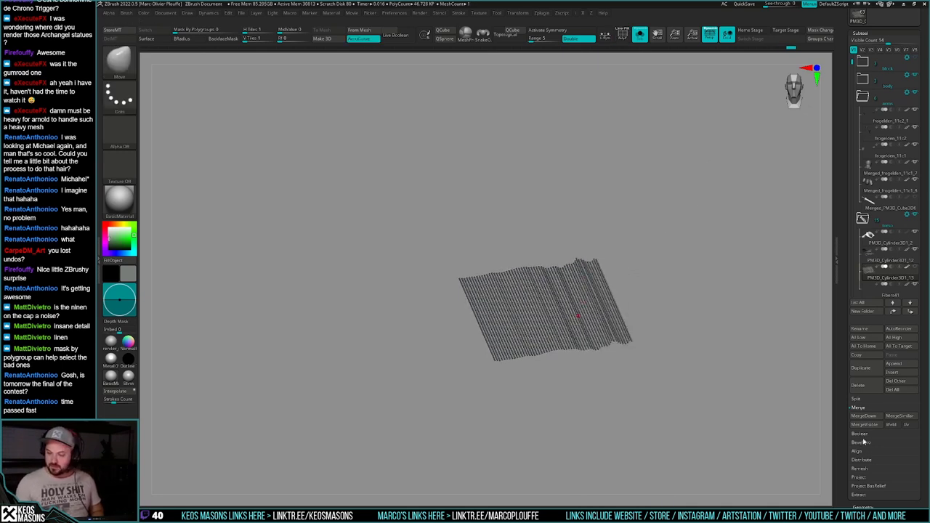
{"action": "left_click", "coordinate": [869, 369]}
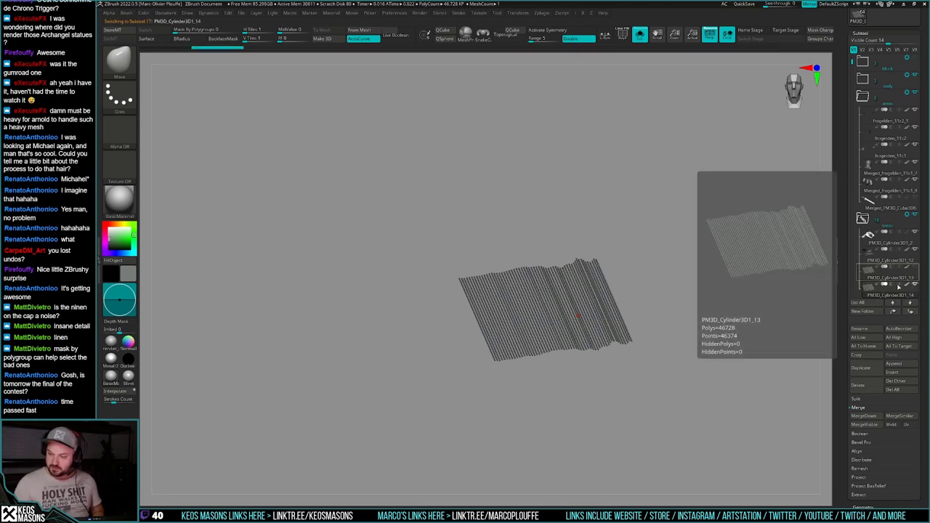
Step: Show the whole character and pull the threads' upper and inner ends with the Move brush to fit the hole's rim
{"action": "key", "text": "space"}
{"action": "left_click_drag", "start_coordinate": [550, 293], "coordinate": [563, 290]}
{"action": "key", "text": "shift+s"}
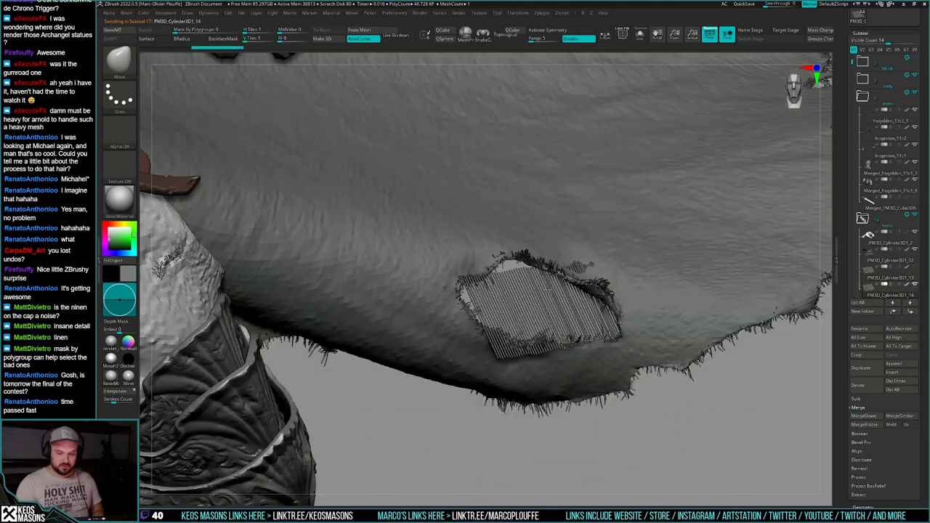
{"action": "right_click_drag", "start_coordinate": [550, 290], "coordinate": [534, 327]}
{"action": "left_click_drag", "start_coordinate": [518, 272], "coordinate": [519, 256]}
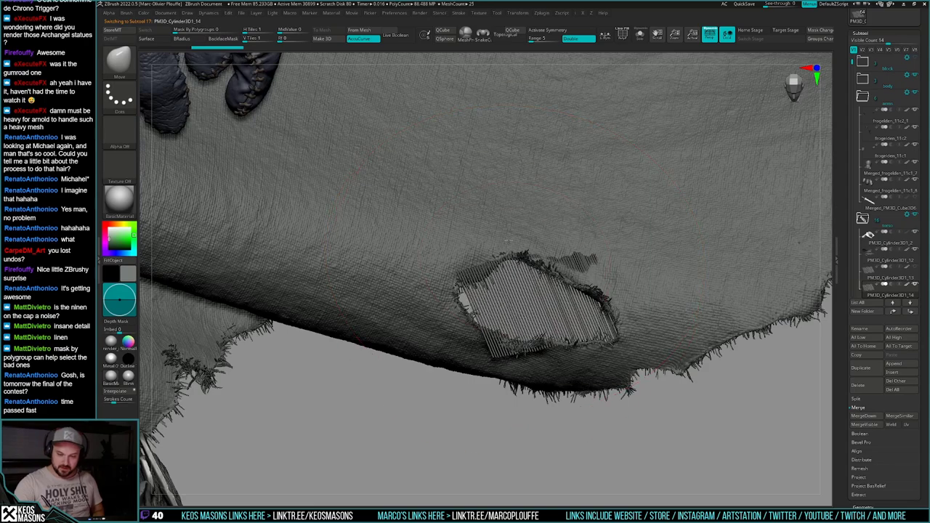
{"action": "left_click_drag", "start_coordinate": [468, 302], "coordinate": [457, 304]}
Step: Pull the row of threads into the lower hole with the Move brush so it follows the curved cloth
{"action": "right_click_drag", "start_coordinate": [519, 371], "coordinate": [551, 313]}
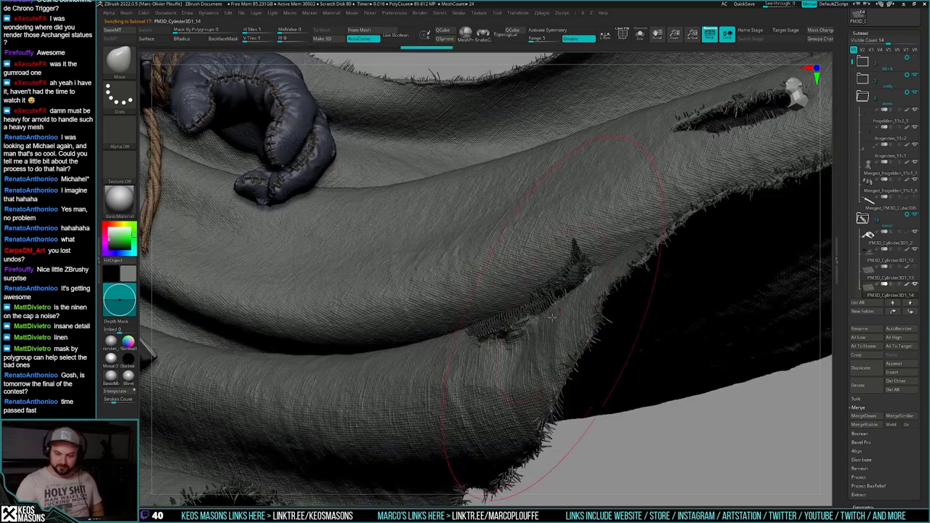
{"action": "key", "text": "space"}
{"action": "left_click_drag", "start_coordinate": [555, 314], "coordinate": [550, 313]}
{"action": "right_click_drag", "start_coordinate": [550, 313], "coordinate": [571, 374]}
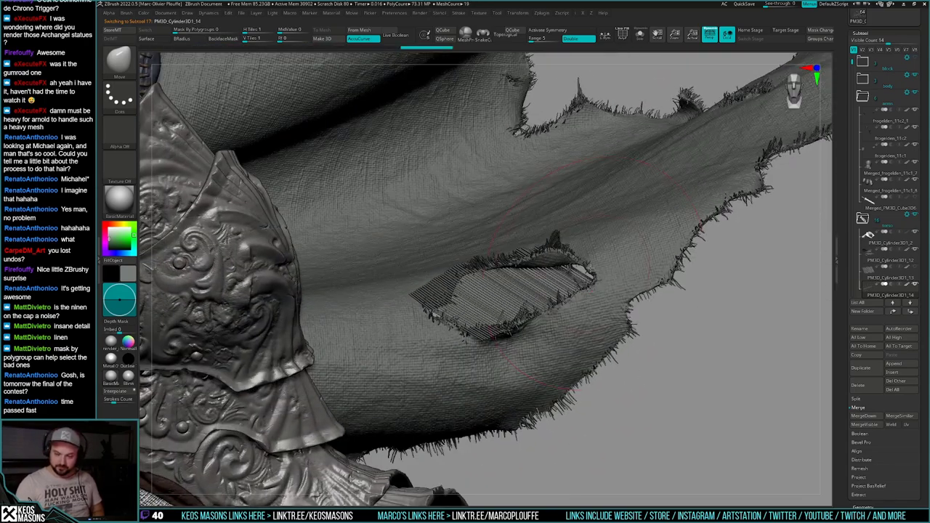
{"action": "mouse_move", "coordinate": [581, 305]}
{"action": "right_mouse_down"}
{"action": "mouse_move", "coordinate": [584, 253]}
{"action": "mouse_move", "coordinate": [590, 277]}
{"action": "right_mouse_up"}
{"action": "left_click_drag", "start_coordinate": [584, 274], "coordinate": [559, 239]}
{"action": "key", "text": "space"}
{"action": "left_click_drag", "start_coordinate": [554, 314], "coordinate": [515, 356]}
{"action": "right_click_drag", "start_coordinate": [514, 354], "coordinate": [501, 312]}
Step: Adjust the brush size and tuck the threads' upper and side ends behind the lower hole's frayed rim
{"action": "key", "text": "space"}
{"action": "key", "text": "space"}
{"action": "left_click_drag", "start_coordinate": [487, 355], "coordinate": [484, 355]}
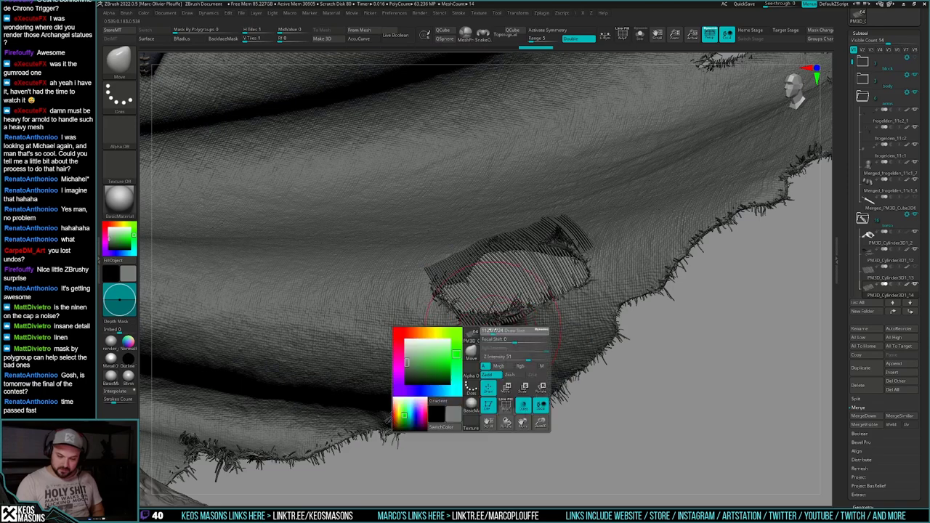
{"action": "left_click_drag", "start_coordinate": [452, 285], "coordinate": [467, 321]}
{"action": "right_click_drag", "start_coordinate": [482, 385], "coordinate": [473, 341]}
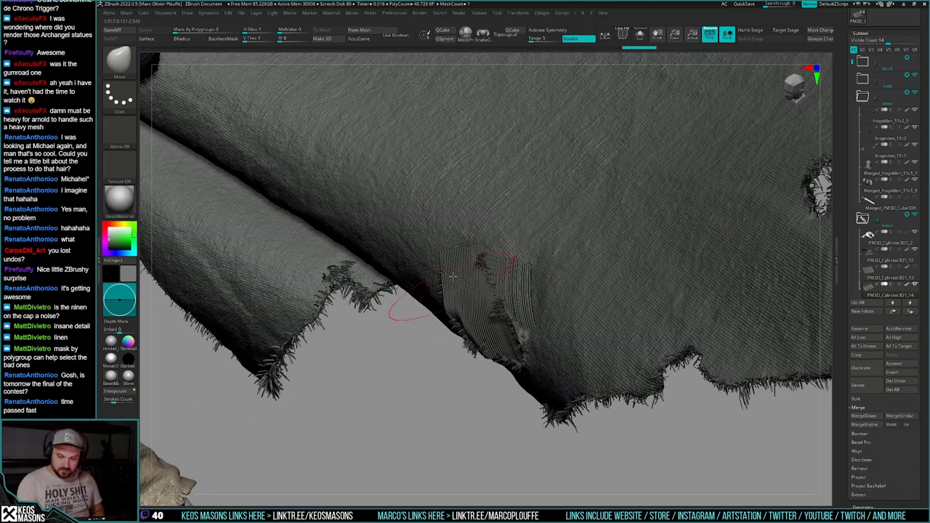
{"action": "right_click_drag", "start_coordinate": [451, 277], "coordinate": [488, 288]}
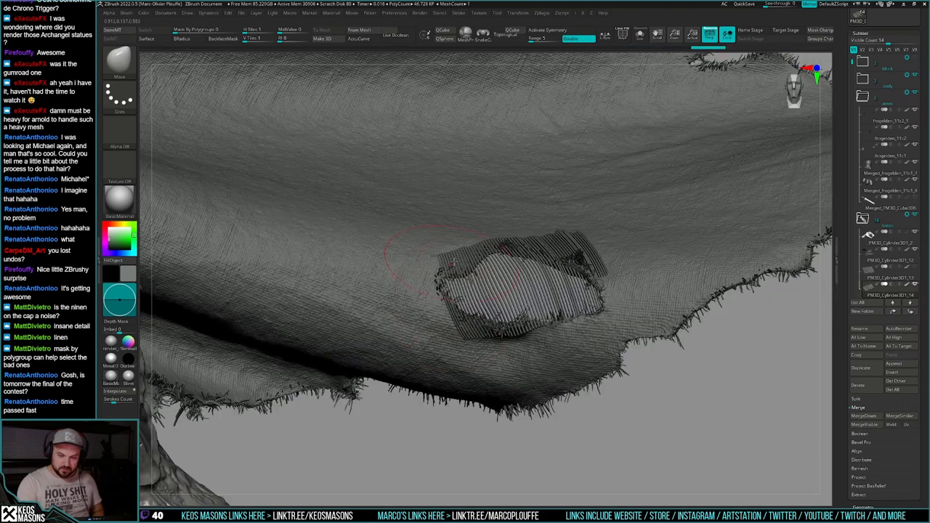
{"action": "left_click_drag", "start_coordinate": [467, 235], "coordinate": [479, 259]}
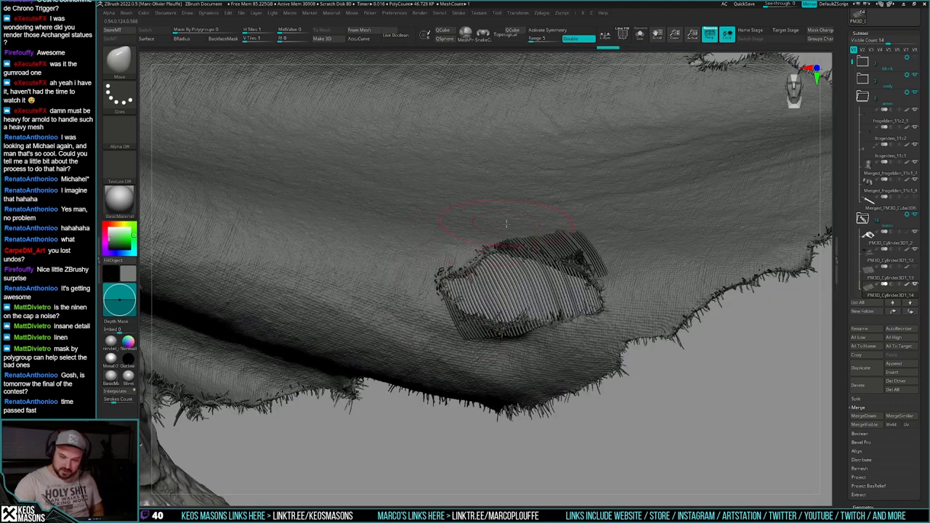
{"action": "right_click_drag", "start_coordinate": [546, 241], "coordinate": [565, 234]}
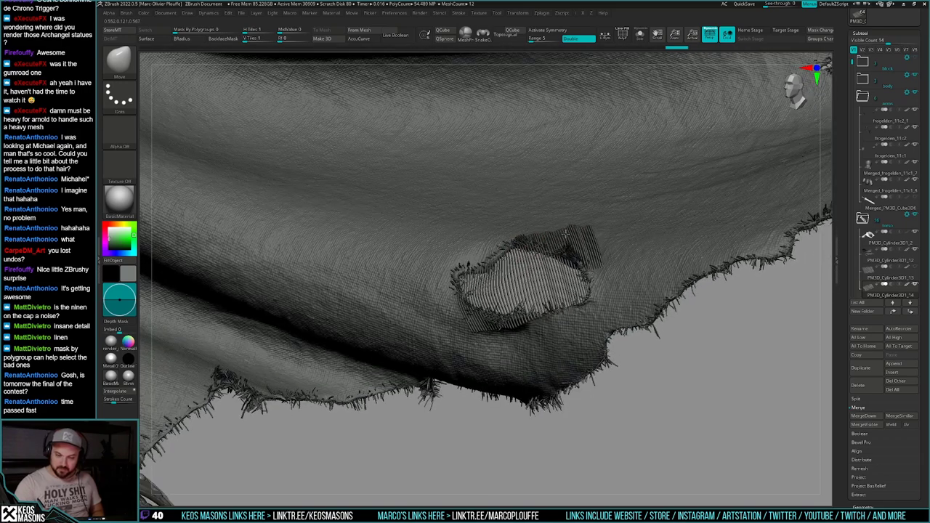
{"action": "mouse_move", "coordinate": [566, 234]}
{"action": "left_mouse_down"}
{"action": "mouse_move", "coordinate": [559, 251]}
{"action": "mouse_move", "coordinate": [580, 264]}
{"action": "left_mouse_up"}
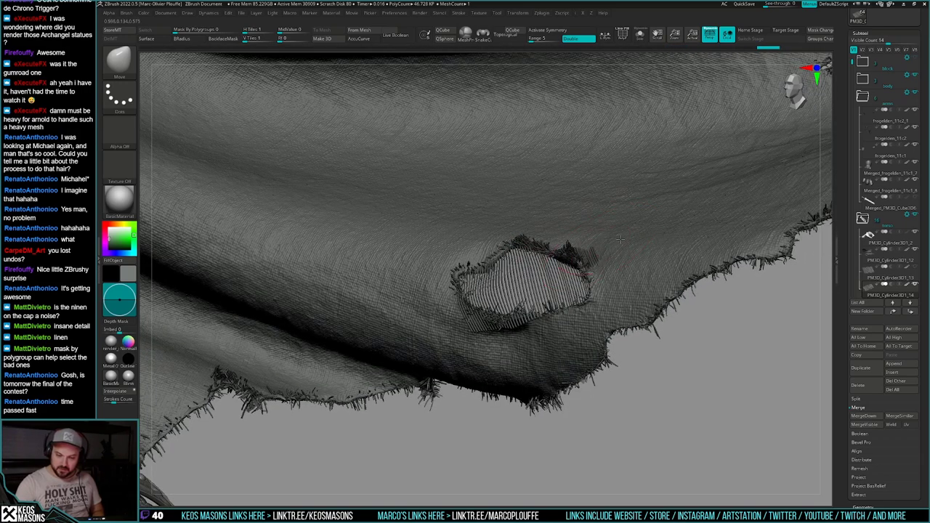
Step: Check the row of threads in isolation and push its remaining protruding ends behind the lower hole's rim
{"action": "right_click_drag", "start_coordinate": [615, 256], "coordinate": [771, 338]}
{"action": "right_click", "coordinate": [582, 341]}
{"action": "key", "text": "f"}
{"action": "key", "text": "alt+s"}
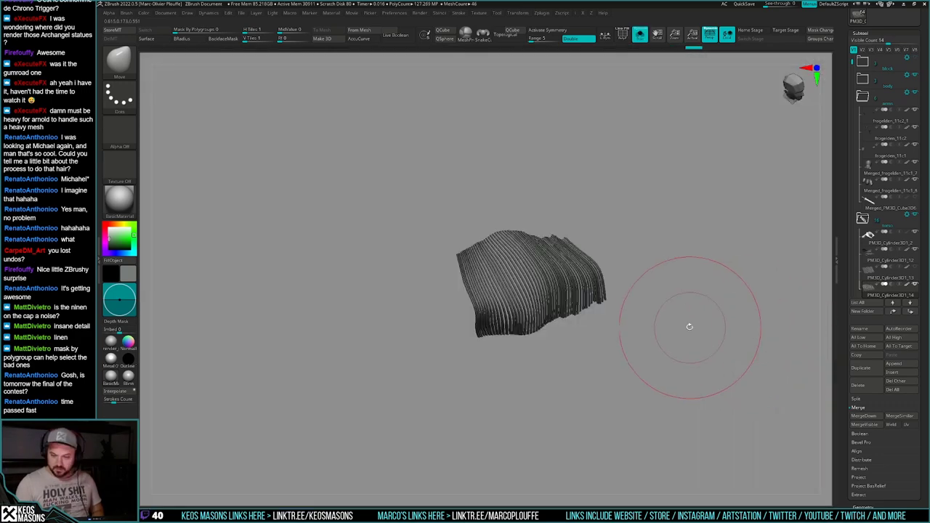
{"action": "mouse_move", "coordinate": [689, 326]}
{"action": "right_mouse_down"}
{"action": "mouse_move", "coordinate": [652, 319]}
{"action": "mouse_move", "coordinate": [640, 335]}
{"action": "mouse_move", "coordinate": [671, 340]}
{"action": "right_mouse_up"}
{"action": "key", "text": "alt+s"}
{"action": "mouse_move", "coordinate": [572, 293]}
{"action": "left_mouse_down"}
{"action": "mouse_move", "coordinate": [575, 310]}
{"action": "mouse_move", "coordinate": [554, 310]}
{"action": "left_mouse_up"}
{"action": "right_click_drag", "start_coordinate": [555, 320], "coordinate": [561, 346]}
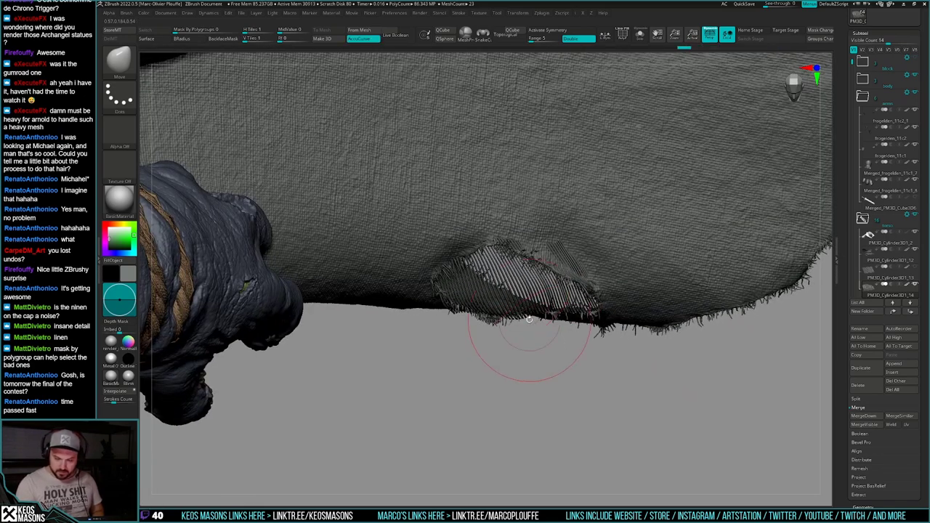
{"action": "left_click_drag", "start_coordinate": [524, 316], "coordinate": [522, 309]}
{"action": "left_click_drag", "start_coordinate": [512, 319], "coordinate": [452, 309]}
{"action": "right_click_drag", "start_coordinate": [455, 225], "coordinate": [567, 367]}
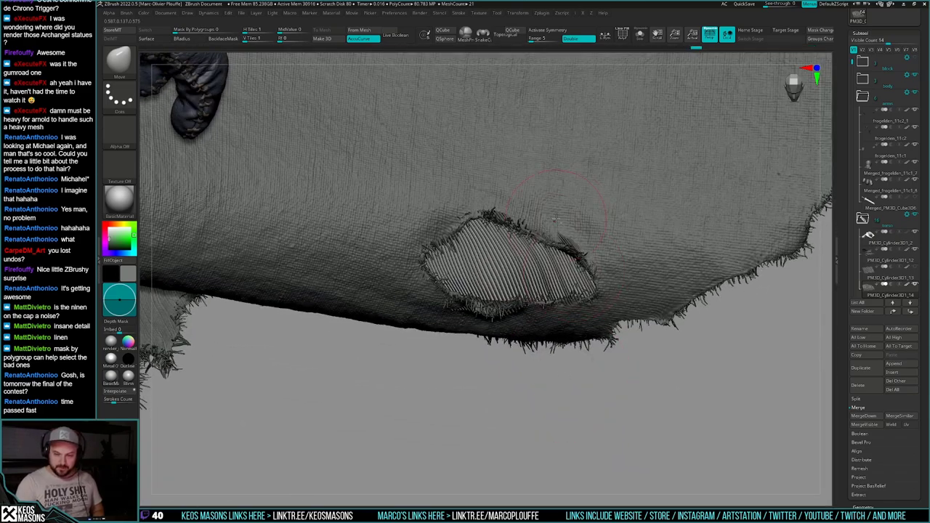
{"action": "mouse_move", "coordinate": [557, 219]}
{"action": "right_mouse_down"}
{"action": "mouse_move", "coordinate": [574, 337]}
{"action": "mouse_move", "coordinate": [543, 358]}
{"action": "mouse_move", "coordinate": [586, 339]}
{"action": "mouse_move", "coordinate": [630, 364]}
{"action": "mouse_move", "coordinate": [657, 320]}
{"action": "right_mouse_up"}
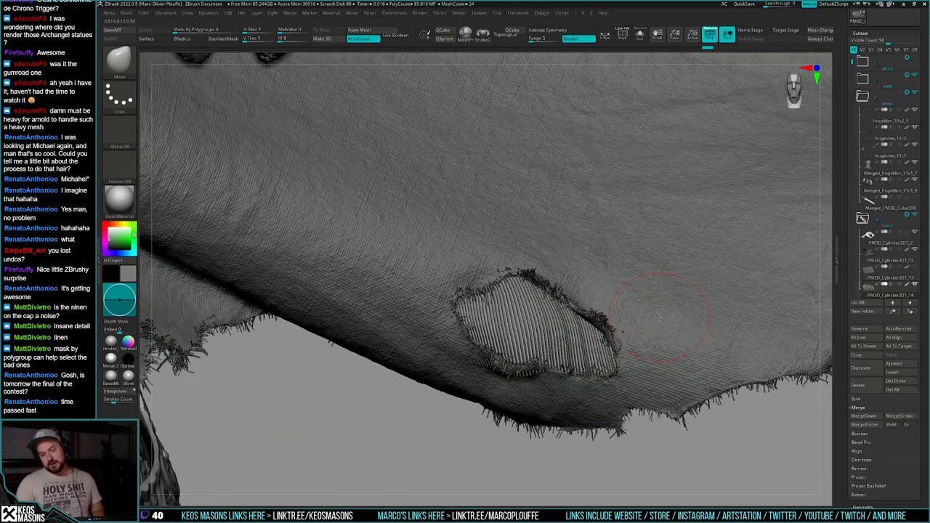
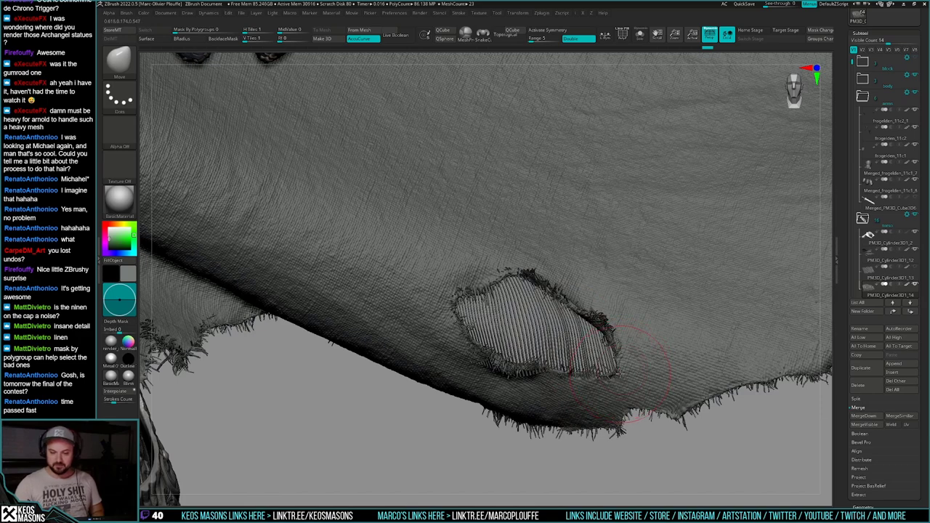
Step: Isolate the row of threads, undo its Move brush reshaping back to the straight row, and show the whole character again
{"action": "right_click_drag", "start_coordinate": [617, 367], "coordinate": [616, 302], "text": "ctrl"}
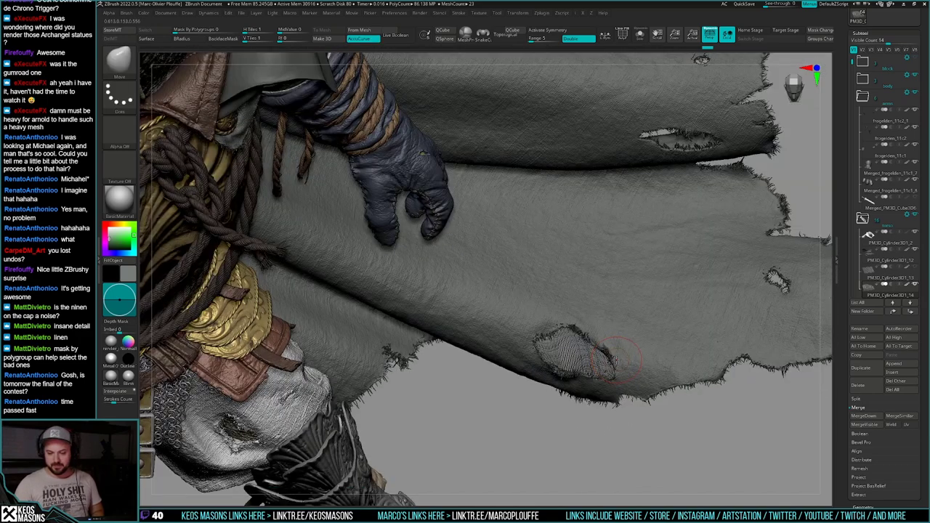
{"action": "mouse_move", "coordinate": [616, 367]}
{"action": "right_mouse_down", "text": "ctrl"}
{"action": "mouse_move", "coordinate": [606, 406]}
{"action": "mouse_move", "coordinate": [581, 245]}
{"action": "right_mouse_up", "text": "ctrl"}
{"action": "mouse_move", "coordinate": [650, 355]}
{"action": "right_mouse_down"}
{"action": "mouse_move", "coordinate": [662, 344]}
{"action": "mouse_move", "coordinate": [649, 362]}
{"action": "mouse_move", "coordinate": [641, 356]}
{"action": "mouse_move", "coordinate": [607, 438]}
{"action": "right_mouse_up"}
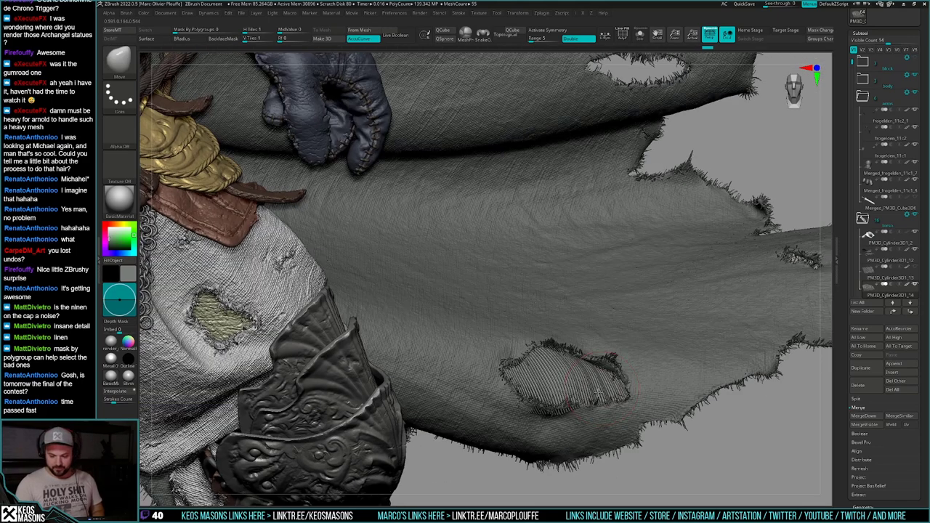
{"action": "right_click_drag", "start_coordinate": [598, 393], "coordinate": [601, 417]}
{"action": "key", "text": "alt+shift+s"}
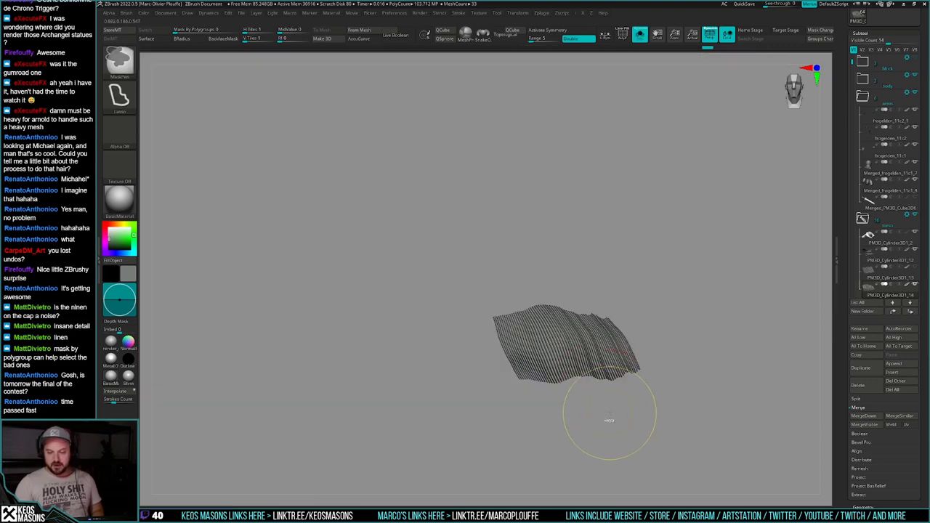
{"action": "key", "text": "ctrl+z"}
{"action": "key", "text": "ctrl+z"}
{"action": "key", "text": "ctrl+z"}
{"action": "key", "text": "ctrl+z"}
{"action": "key", "text": "ctrl+z"}
{"action": "key", "text": "ctrl+z"}
{"action": "key", "text": "ctrl+z"}
{"action": "key", "text": "ctrl+z"}
{"action": "key", "text": "ctrl+z"}
{"action": "key", "text": "ctrl+z"}
{"action": "key", "text": "ctrl+z"}
{"action": "key", "text": "ctrl+z"}
{"action": "key", "text": "ctrl+z"}
{"action": "key", "text": "ctrl+z"}
{"action": "key", "text": "ctrl+z"}
{"action": "key", "text": "ctrl+z"}
{"action": "key", "text": "ctrl+z"}
{"action": "key", "text": "ctrl+z"}
{"action": "key", "text": "ctrl+z"}
{"action": "key", "text": "ctrl+z"}
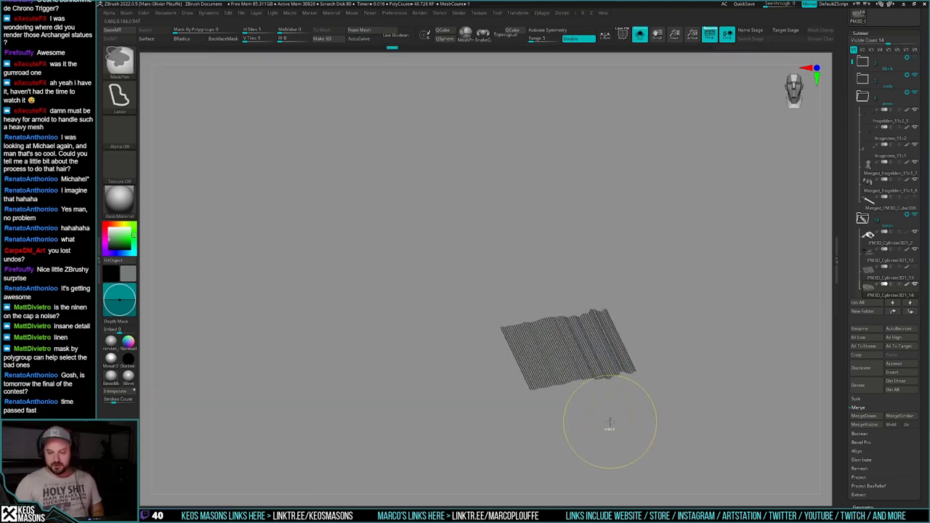
{"action": "key", "text": "ctrl+z"}
{"action": "key", "text": "ctrl+z"}
{"action": "key", "text": "ctrl+z"}
{"action": "key", "text": "ctrl+z"}
{"action": "key", "text": "ctrl+z"}
{"action": "key", "text": "ctrl+z"}
{"action": "key", "text": "ctrl+shift+z"}
{"action": "key", "text": "ctrl+shift+z"}
{"action": "key", "text": "ctrl+shift+z"}
{"action": "key", "text": "ctrl+shift+z"}
{"action": "key", "text": "ctrl+shift+z"}
{"action": "key", "text": "ctrl+z"}
{"action": "key", "text": "ctrl+z"}
{"action": "key", "text": "alt+shift+s"}
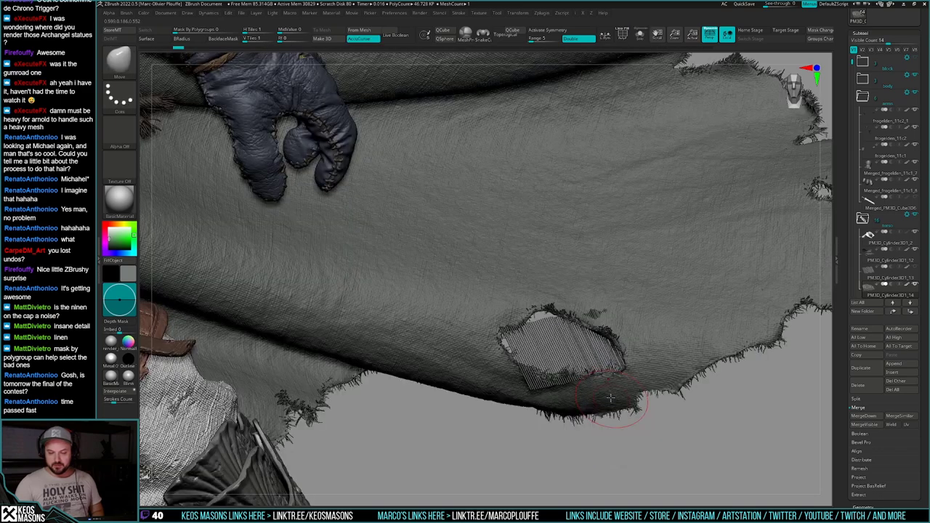
Step: Rotate the straight row of threads with the Transpose line so the threads run more upright across the lower hole
{"action": "mouse_move", "coordinate": [611, 398]}
{"action": "right_mouse_down"}
{"action": "mouse_move", "coordinate": [609, 421]}
{"action": "mouse_move", "coordinate": [590, 357]}
{"action": "right_mouse_up"}
{"action": "key", "text": "w"}
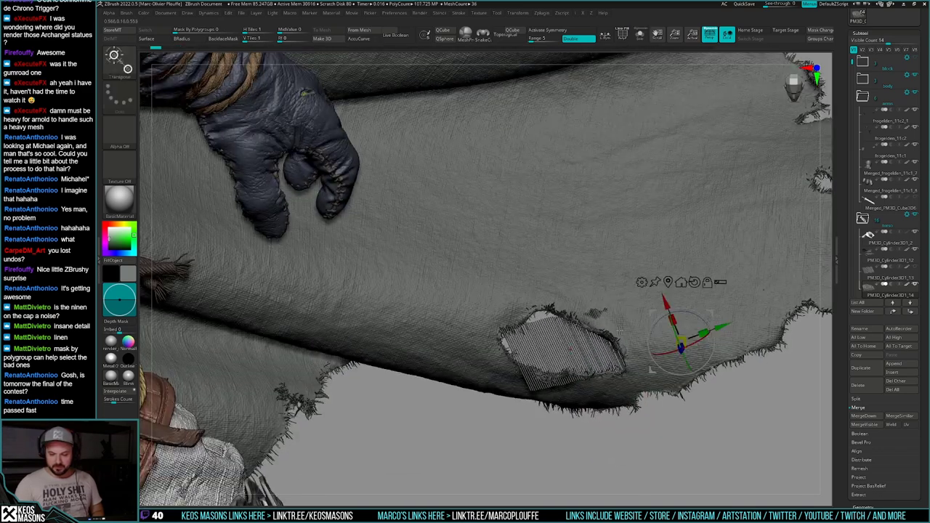
{"action": "key", "text": "q"}
{"action": "key", "text": "w"}
{"action": "key", "text": "y"}
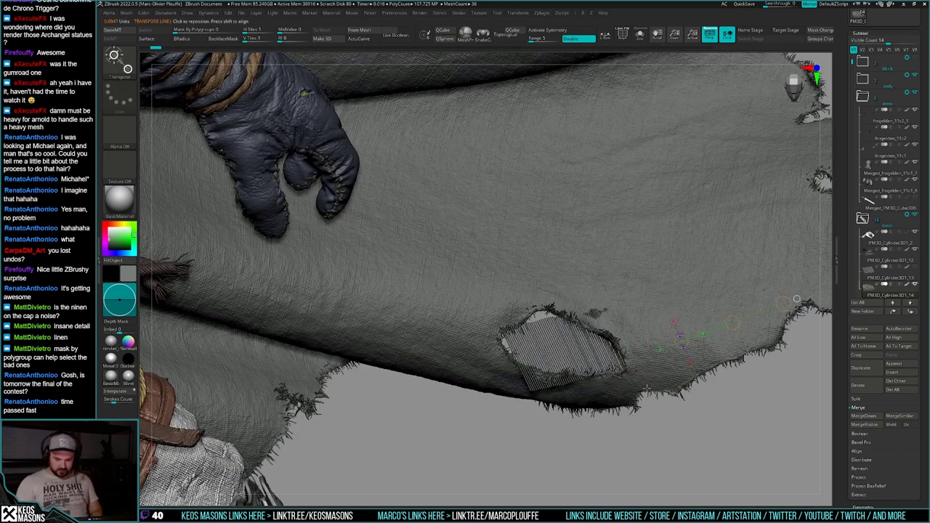
{"action": "mouse_move", "coordinate": [573, 343]}
{"action": "left_mouse_down"}
{"action": "mouse_move", "coordinate": [640, 310]}
{"action": "mouse_move", "coordinate": [642, 318]}
{"action": "left_mouse_up"}
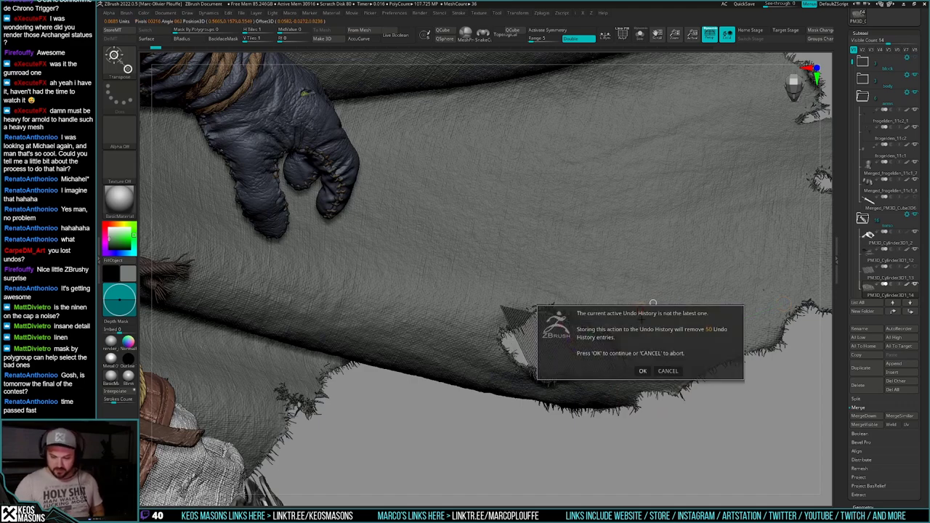
{"action": "left_click", "coordinate": [643, 371]}
{"action": "key", "text": "ctrl+z"}
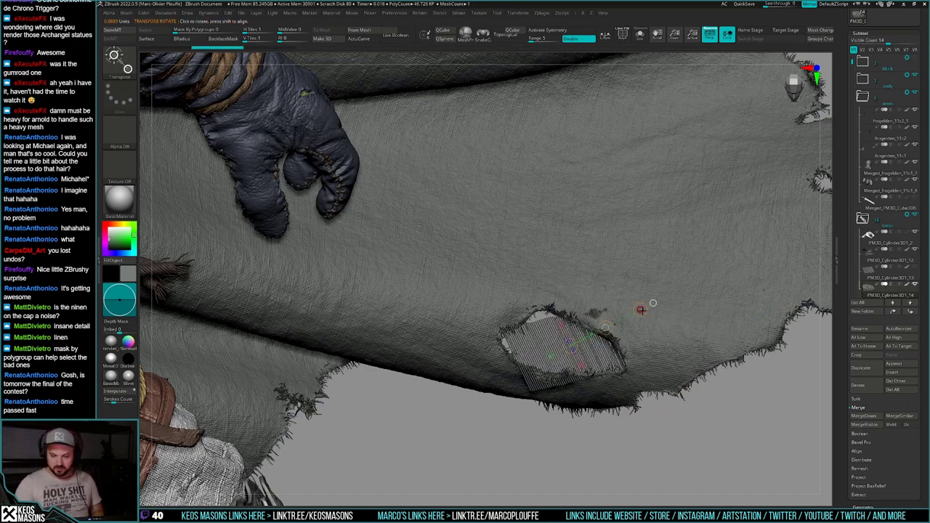
{"action": "left_click_drag", "start_coordinate": [640, 310], "coordinate": [643, 321]}
{"action": "left_click_drag", "start_coordinate": [581, 303], "coordinate": [565, 392]}
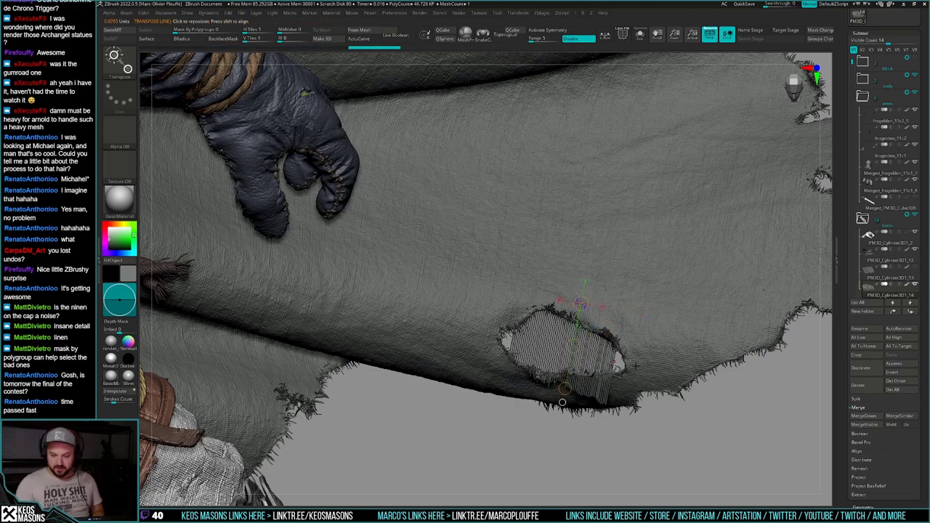
{"action": "right_click_drag", "start_coordinate": [566, 393], "coordinate": [559, 356]}
{"action": "right_click_drag", "start_coordinate": [633, 395], "coordinate": [630, 424]}
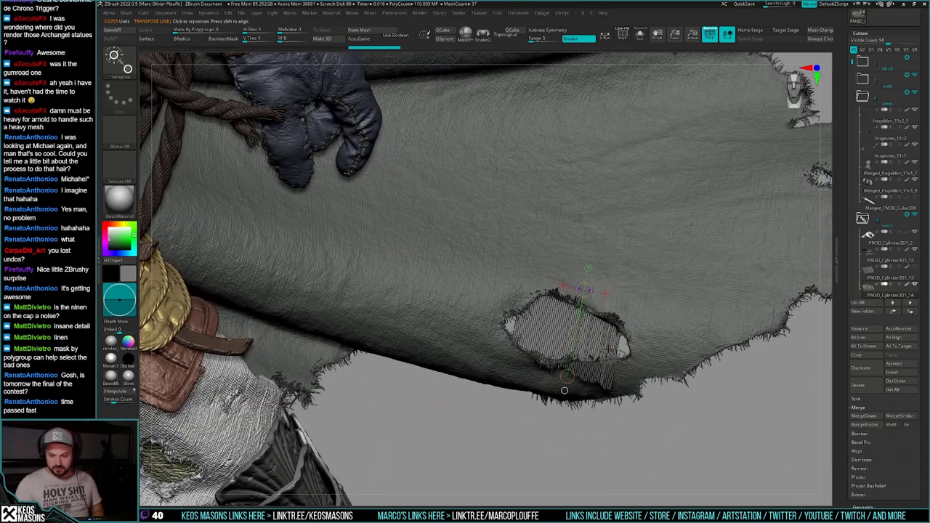
Step: Choose the Move brush, turn AccuCurve off and push the rotated threads against the cloth's curve
{"action": "key", "text": "q"}
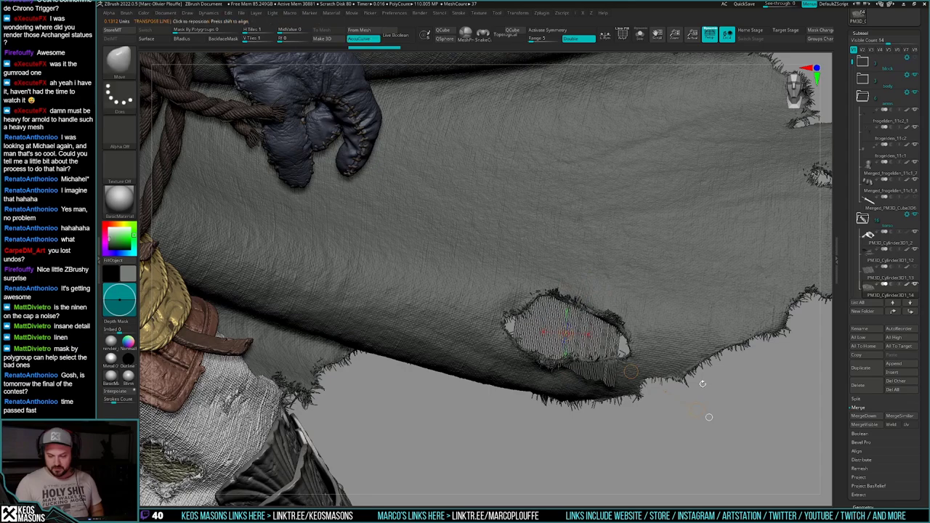
{"action": "mouse_move", "coordinate": [708, 415]}
{"action": "right_mouse_down"}
{"action": "mouse_move", "coordinate": [623, 345]}
{"action": "mouse_move", "coordinate": [633, 342]}
{"action": "mouse_move", "coordinate": [612, 379]}
{"action": "right_mouse_up"}
{"action": "key", "text": "space"}
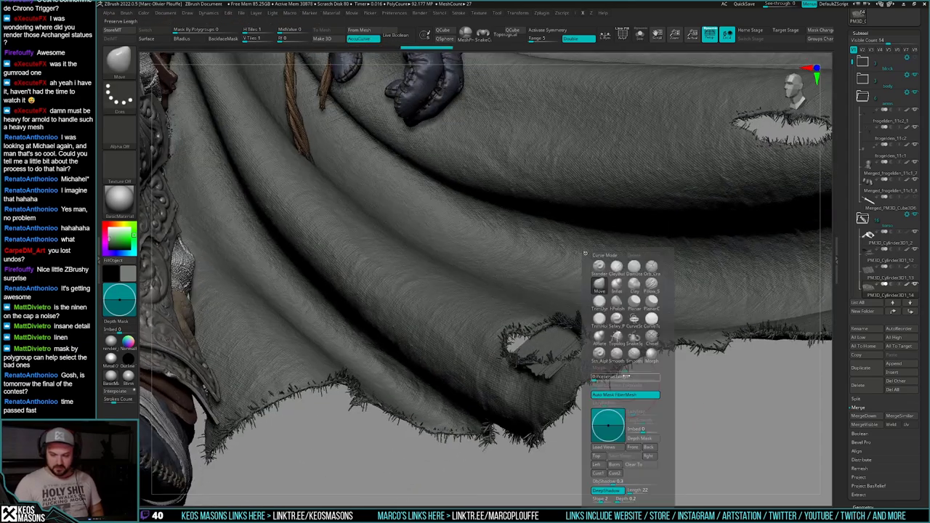
{"action": "left_click", "coordinate": [602, 285]}
{"action": "mouse_move", "coordinate": [593, 320]}
{"action": "right_mouse_down"}
{"action": "mouse_move", "coordinate": [574, 298]}
{"action": "mouse_move", "coordinate": [556, 294]}
{"action": "mouse_move", "coordinate": [546, 345]}
{"action": "mouse_move", "coordinate": [595, 366]}
{"action": "mouse_move", "coordinate": [582, 330]}
{"action": "mouse_move", "coordinate": [558, 323]}
{"action": "mouse_move", "coordinate": [555, 364]}
{"action": "mouse_move", "coordinate": [561, 338]}
{"action": "mouse_move", "coordinate": [574, 336]}
{"action": "right_mouse_up"}
{"action": "left_click", "coordinate": [363, 39]}
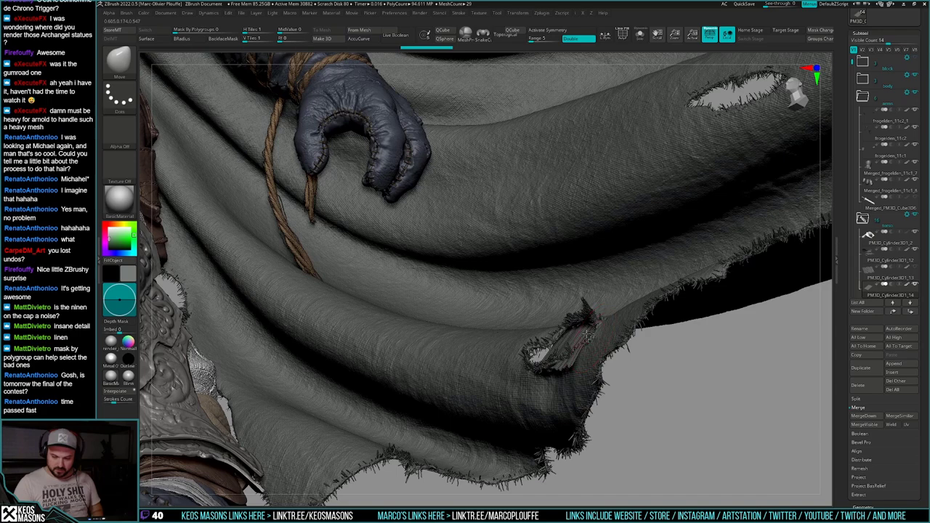
{"action": "mouse_move", "coordinate": [578, 331]}
{"action": "left_mouse_down"}
{"action": "mouse_move", "coordinate": [563, 337]}
{"action": "mouse_move", "coordinate": [570, 342]}
{"action": "left_mouse_up"}
{"action": "mouse_move", "coordinate": [570, 341]}
{"action": "right_mouse_down"}
{"action": "mouse_move", "coordinate": [555, 353]}
{"action": "mouse_move", "coordinate": [539, 327]}
{"action": "mouse_move", "coordinate": [545, 271]}
{"action": "mouse_move", "coordinate": [519, 369]}
{"action": "right_mouse_up"}
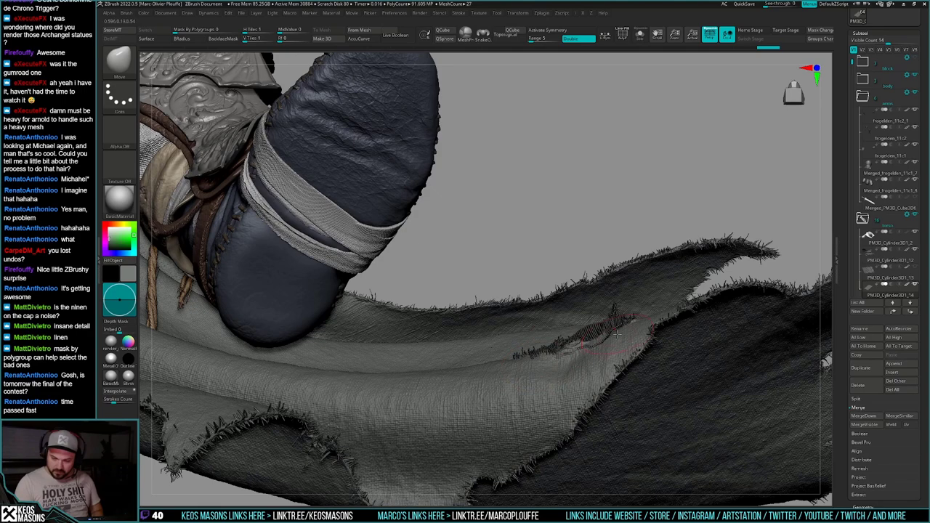
Step: Pull the threads' overhanging lower ends up to the lower hole's rim with the Move brush
{"action": "mouse_move", "coordinate": [617, 334]}
{"action": "right_mouse_down"}
{"action": "mouse_move", "coordinate": [623, 305]}
{"action": "mouse_move", "coordinate": [616, 333]}
{"action": "right_mouse_up"}
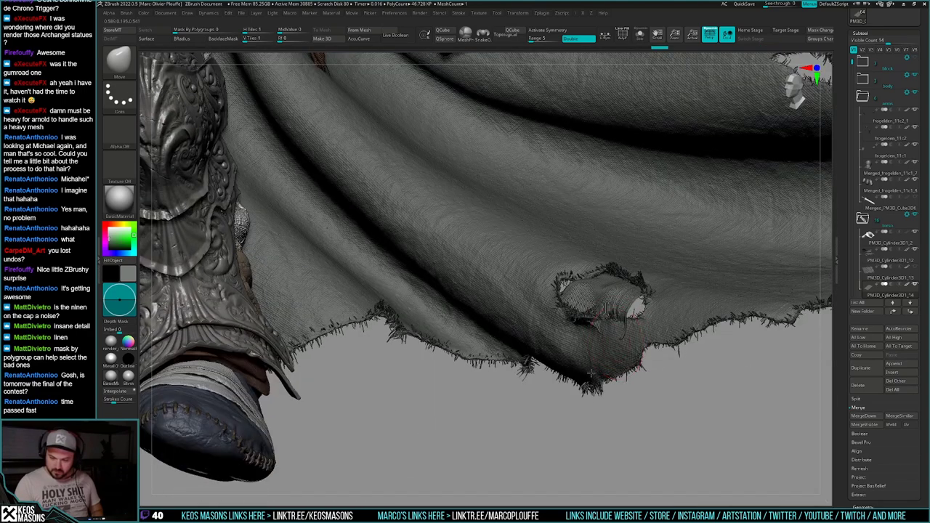
{"action": "left_click_drag", "start_coordinate": [591, 373], "coordinate": [597, 354]}
{"action": "right_click_drag", "start_coordinate": [597, 348], "coordinate": [640, 314]}
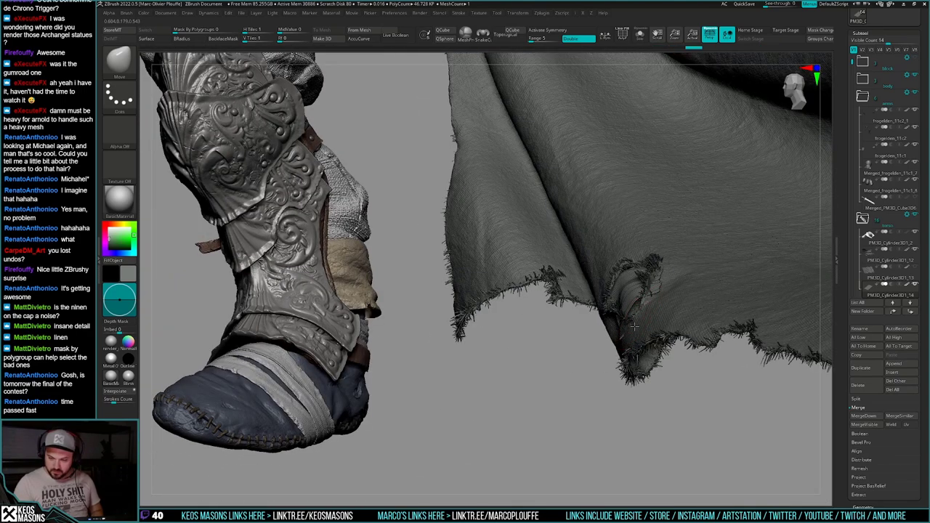
{"action": "left_click_drag", "start_coordinate": [635, 327], "coordinate": [642, 314]}
{"action": "right_click_drag", "start_coordinate": [642, 314], "coordinate": [658, 289]}
{"action": "left_click_drag", "start_coordinate": [657, 288], "coordinate": [654, 277]}
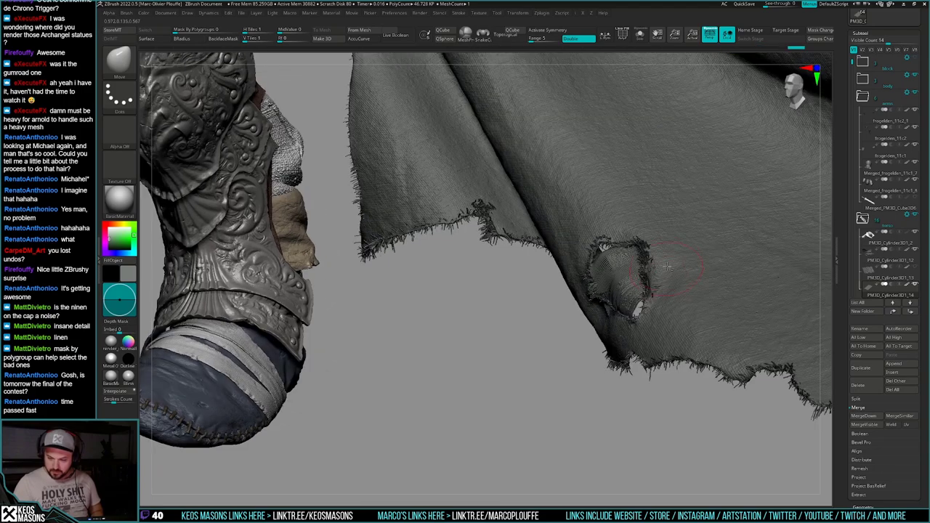
Step: Nudge the threads' upper ends and lower outer corner with the Move brush to follow the hole's outline
{"action": "mouse_move", "coordinate": [667, 266]}
{"action": "right_mouse_down"}
{"action": "mouse_move", "coordinate": [633, 259]}
{"action": "mouse_move", "coordinate": [612, 234]}
{"action": "right_mouse_up"}
{"action": "left_click_drag", "start_coordinate": [612, 234], "coordinate": [623, 216]}
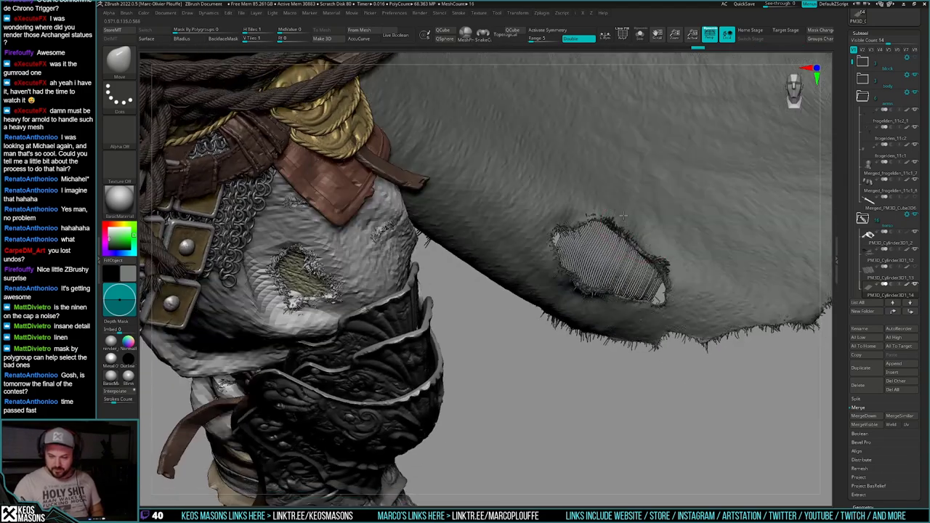
{"action": "right_click_drag", "start_coordinate": [624, 215], "coordinate": [663, 280]}
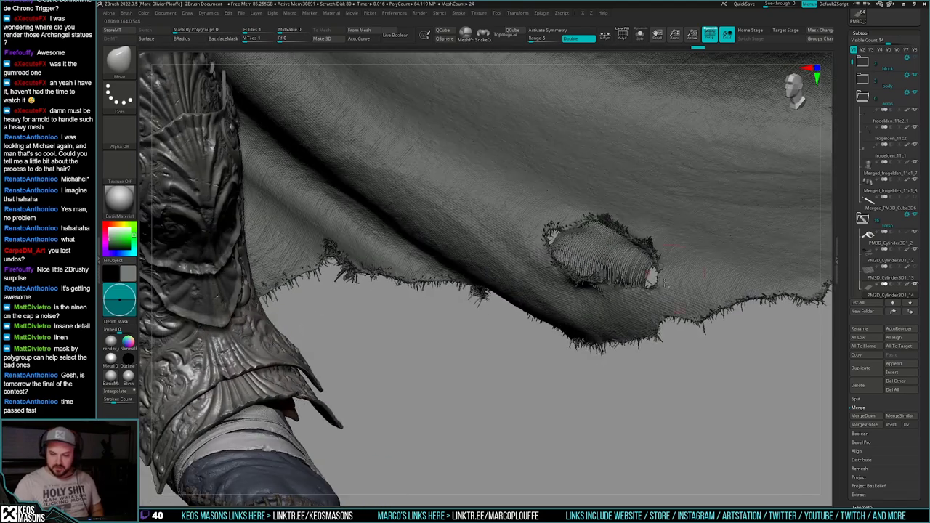
{"action": "left_click_drag", "start_coordinate": [664, 285], "coordinate": [637, 348]}
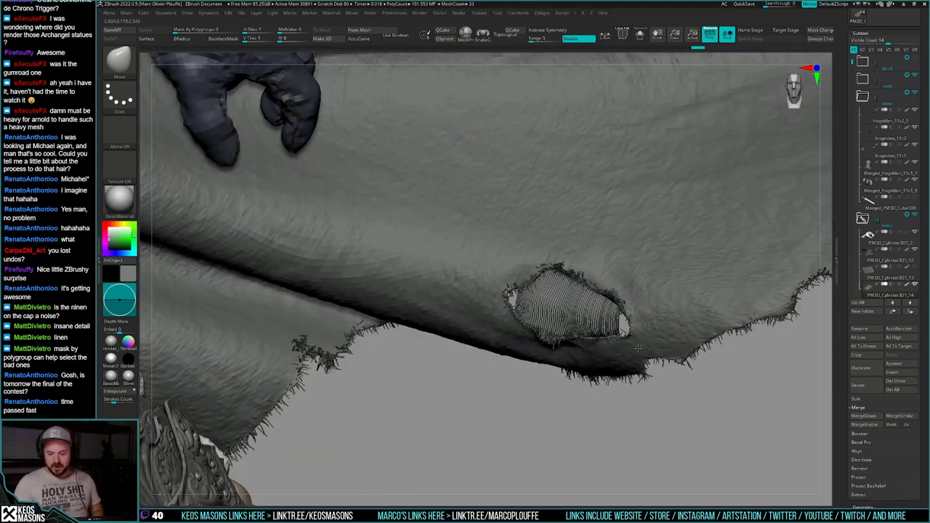
{"action": "mouse_move", "coordinate": [638, 348]}
{"action": "right_mouse_down"}
{"action": "mouse_move", "coordinate": [627, 336]}
{"action": "mouse_move", "coordinate": [609, 342]}
{"action": "mouse_move", "coordinate": [629, 354]}
{"action": "right_mouse_up"}
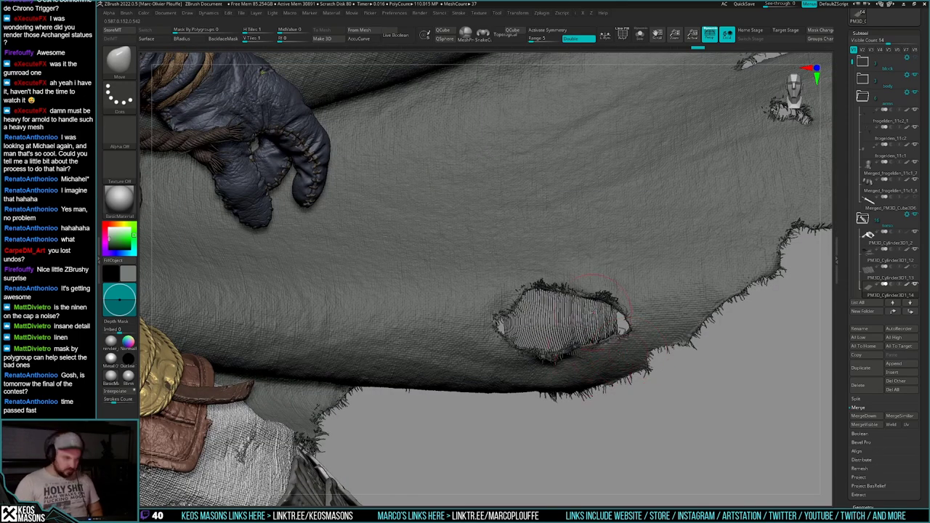
Step: Turn on Topological masking and shift individual threads with the Move brush to space them unevenly at the lower hole's outer end
{"action": "left_click", "coordinate": [521, 37]}
{"action": "right_click_drag", "start_coordinate": [635, 281], "coordinate": [594, 318]}
{"action": "right_click_drag", "start_coordinate": [590, 353], "coordinate": [621, 324]}
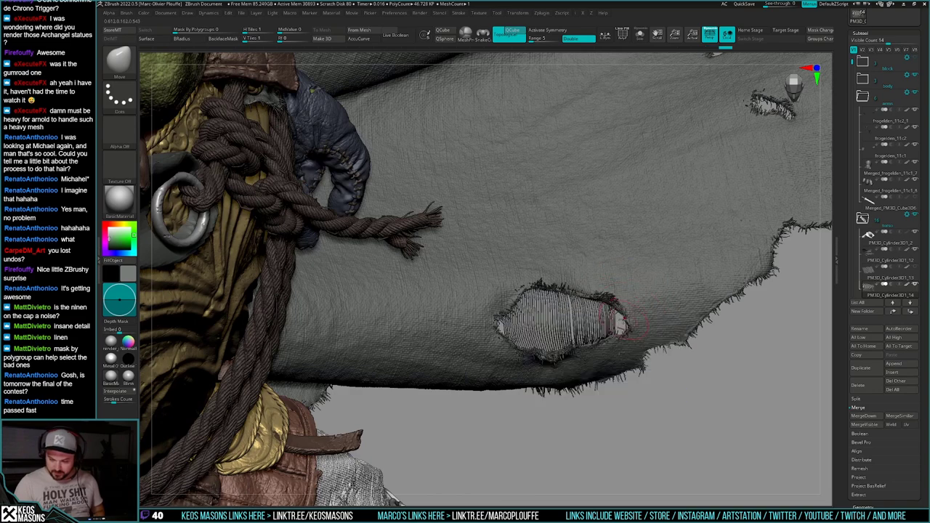
{"action": "mouse_move", "coordinate": [615, 321]}
{"action": "left_mouse_down"}
{"action": "mouse_move", "coordinate": [623, 328]}
{"action": "mouse_move", "coordinate": [625, 320]}
{"action": "left_mouse_up"}
{"action": "key", "text": "s"}
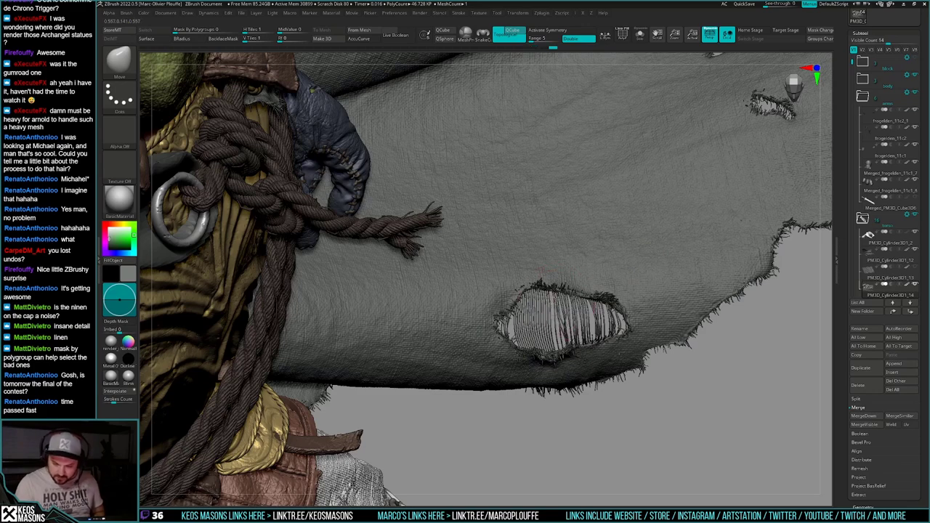
Step: Move single threads in the inner and middle part of the lower hole to vary their spacing and direction
{"action": "right_click_drag", "start_coordinate": [520, 369], "coordinate": [537, 338]}
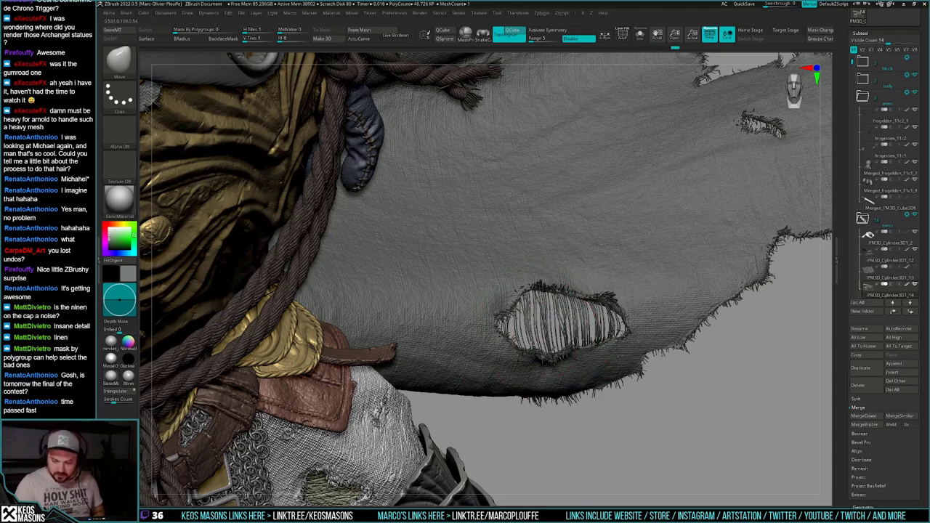
{"action": "left_click_drag", "start_coordinate": [529, 344], "coordinate": [520, 346]}
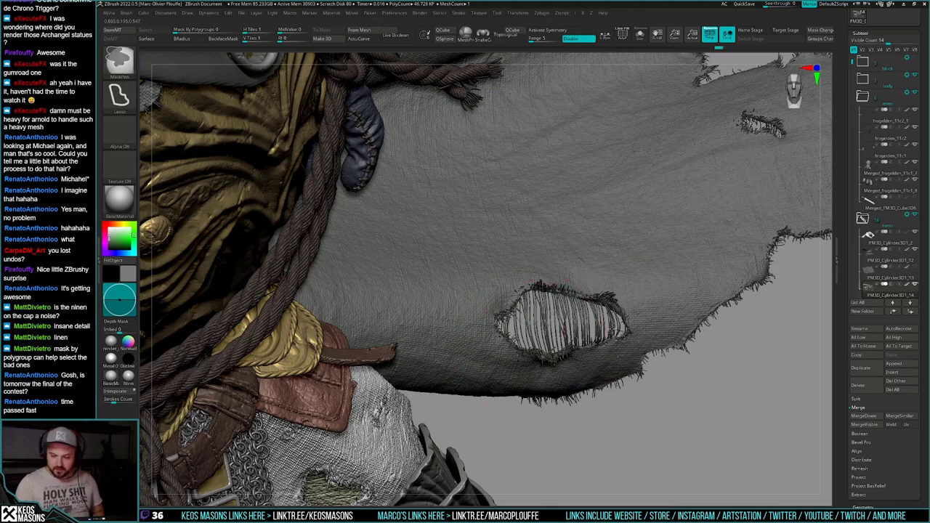
{"action": "mouse_move", "coordinate": [640, 334]}
{"action": "right_mouse_down", "text": "ctrl"}
{"action": "mouse_move", "coordinate": [686, 336]}
{"action": "mouse_move", "coordinate": [672, 374]}
{"action": "mouse_move", "coordinate": [607, 422]}
{"action": "mouse_move", "coordinate": [621, 461]}
{"action": "right_mouse_up", "text": "ctrl"}
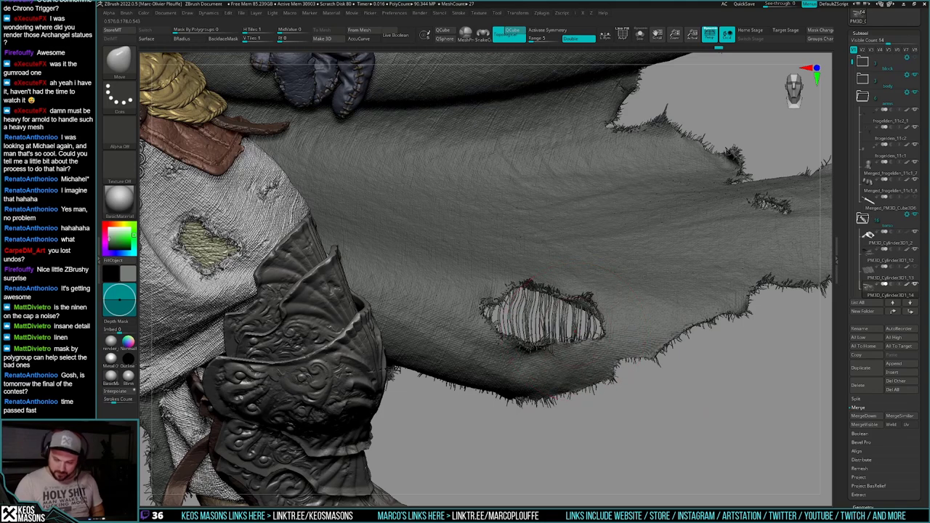
{"action": "left_click_drag", "start_coordinate": [565, 340], "coordinate": [534, 338]}
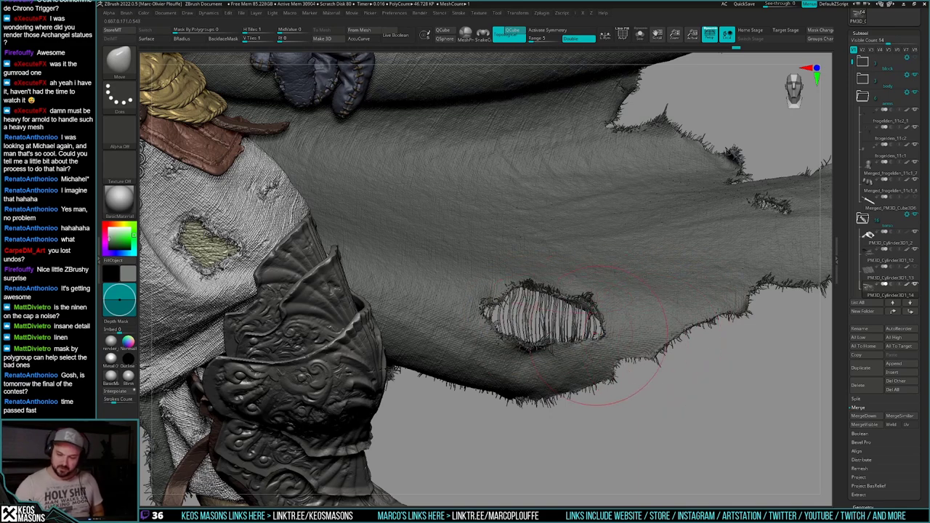
{"action": "left_click_drag", "start_coordinate": [595, 336], "coordinate": [598, 334]}
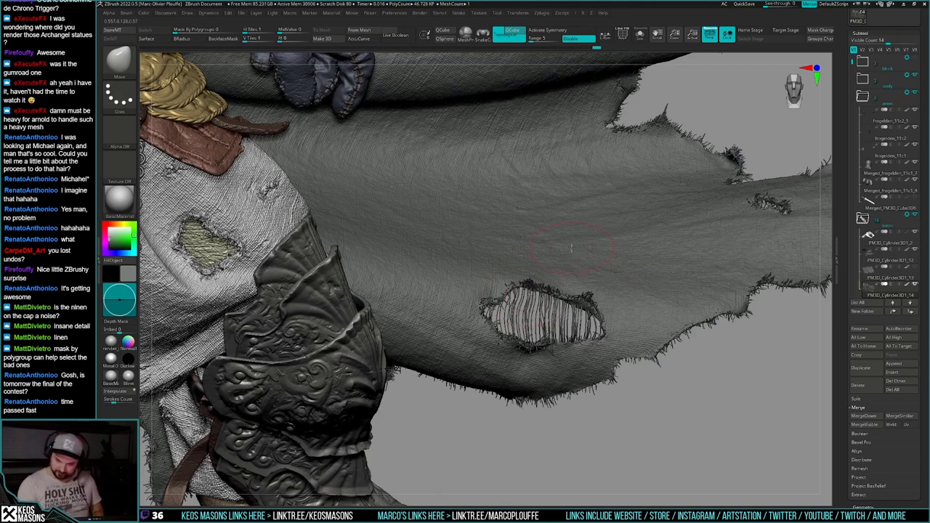
{"action": "right_click_drag", "start_coordinate": [550, 319], "coordinate": [562, 306]}
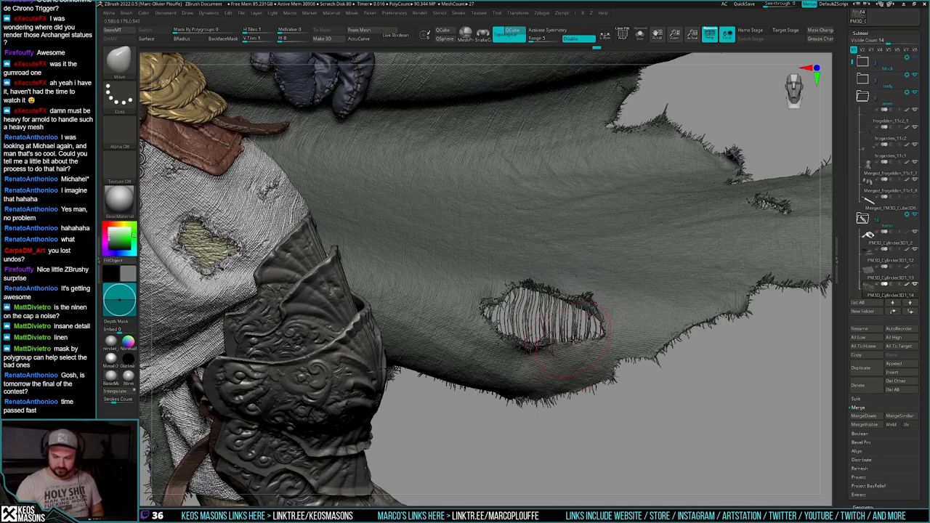
Step: Check the threads' polygroups with PolyFrame and hide a single thread in the middle of the lower hole
{"action": "key", "text": "alt+s"}
{"action": "key", "text": "shift+f"}
{"action": "right_click_drag", "start_coordinate": [571, 340], "coordinate": [572, 362], "text": "ctrl"}
{"action": "key", "text": "alt+s"}
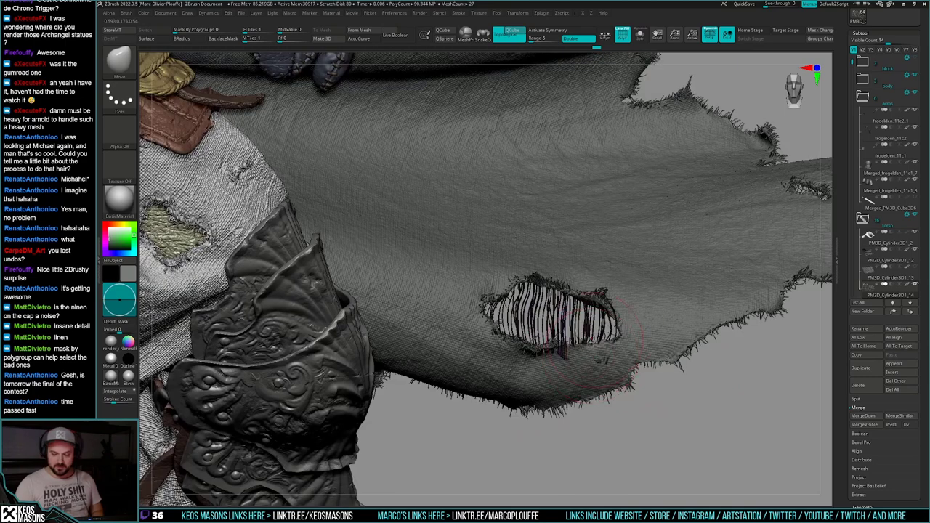
{"action": "key", "text": "shift+f"}
{"action": "left_click", "coordinate": [534, 319], "text": "ctrl+shift"}
{"action": "left_click_drag", "start_coordinate": [703, 428], "coordinate": [718, 449], "text": "ctrl+shift"}
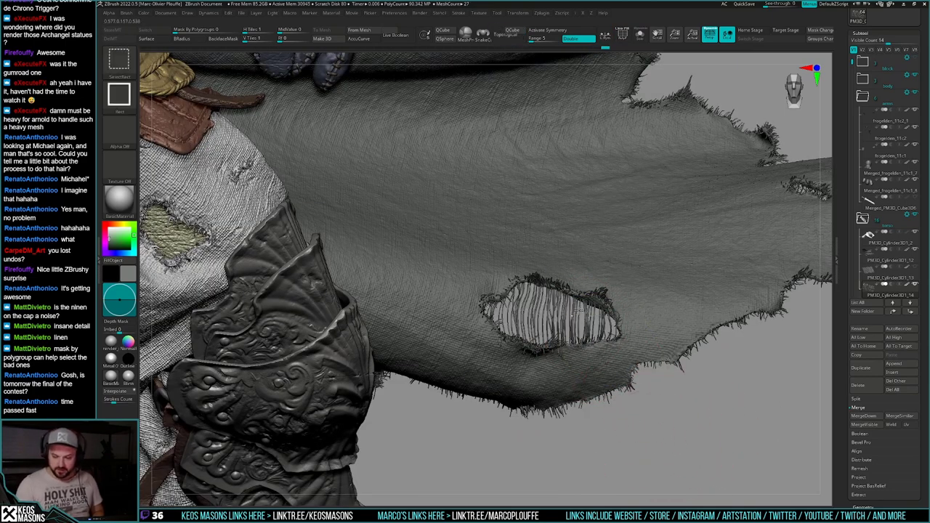
Step: Hide more individual threads in the lower hole to open an irregular gap, undoing a wrong visibility change along the way
{"action": "left_click", "coordinate": [556, 308], "text": "ctrl+shift"}
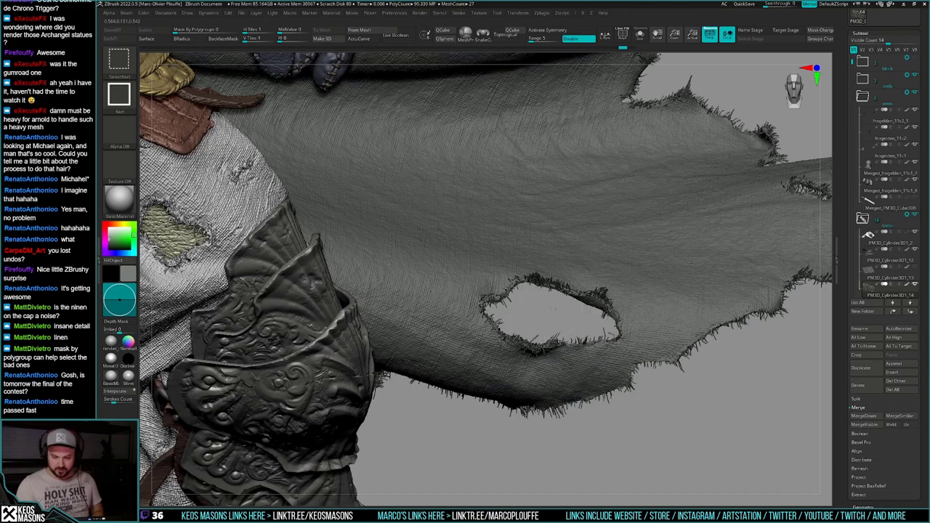
{"action": "key", "text": "ctrl+z"}
{"action": "key", "text": "ctrl+z"}
{"action": "key", "text": "ctrl+shift+z"}
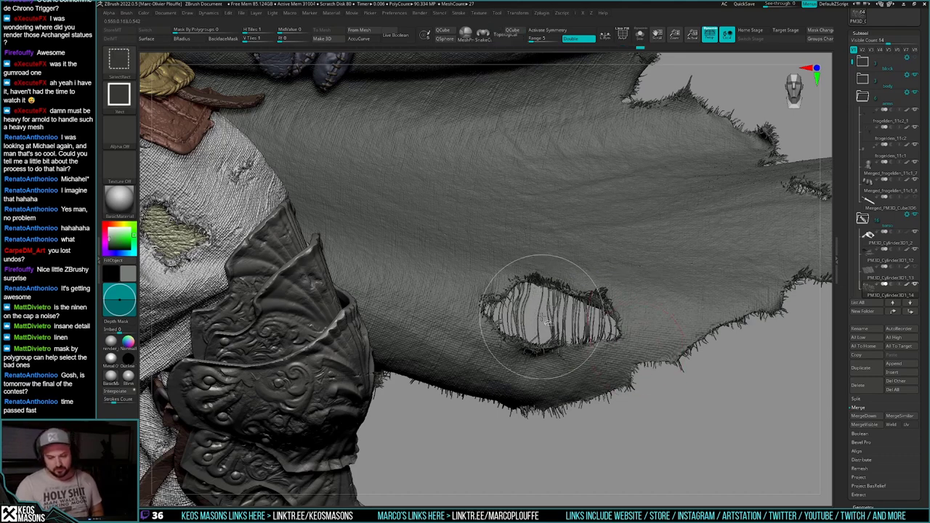
{"action": "left_click", "coordinate": [550, 319], "text": "ctrl+shift"}
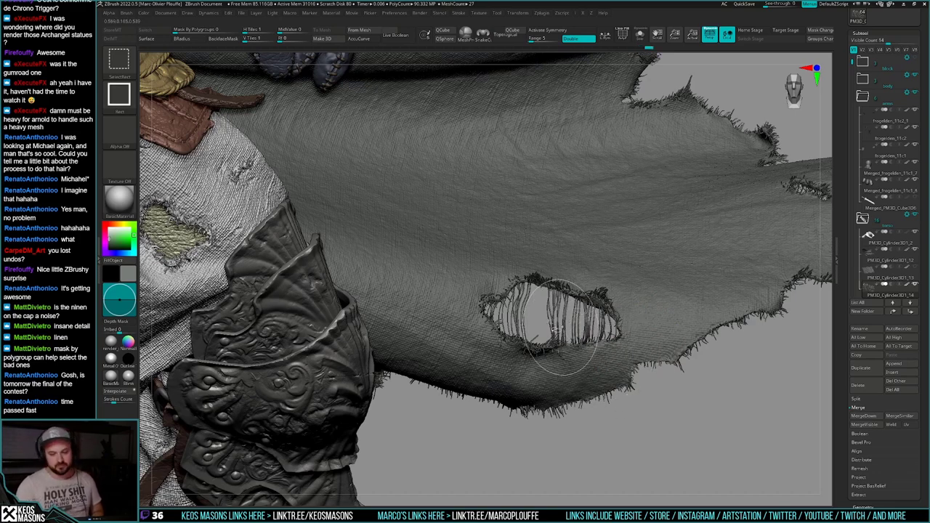
{"action": "left_click", "coordinate": [521, 306], "text": "ctrl+shift"}
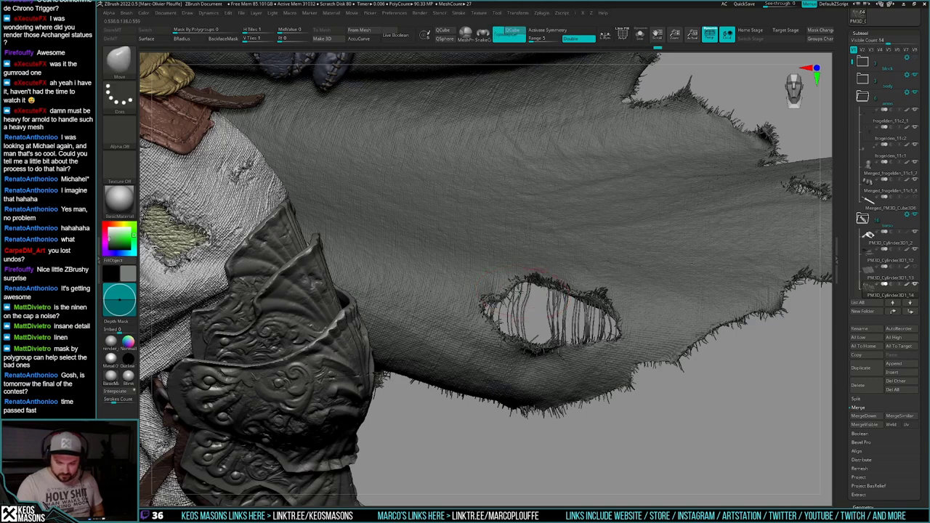
Step: Nudge the remaining threads on the inner side of the gap with the Move brush to break up their spacing
{"action": "left_click_drag", "start_coordinate": [520, 300], "coordinate": [515, 304]}
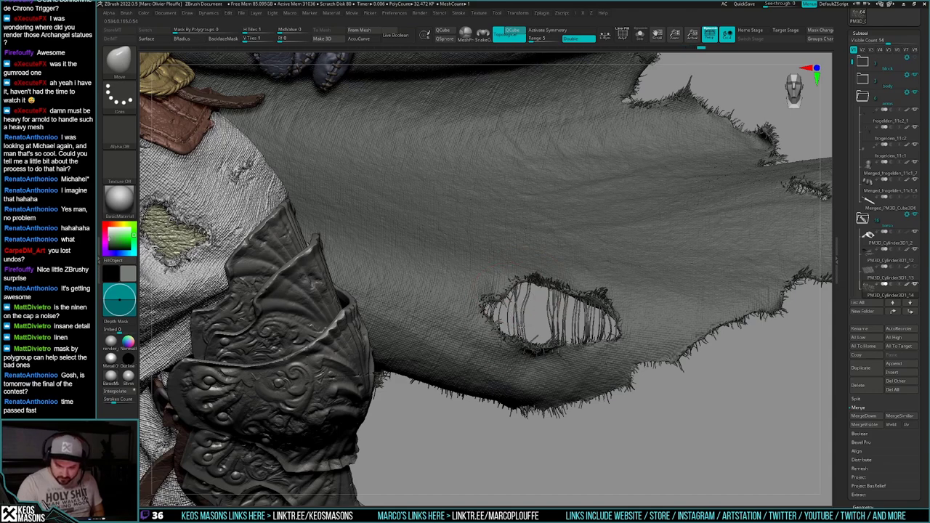
{"action": "left_click_drag", "start_coordinate": [521, 302], "coordinate": [527, 304]}
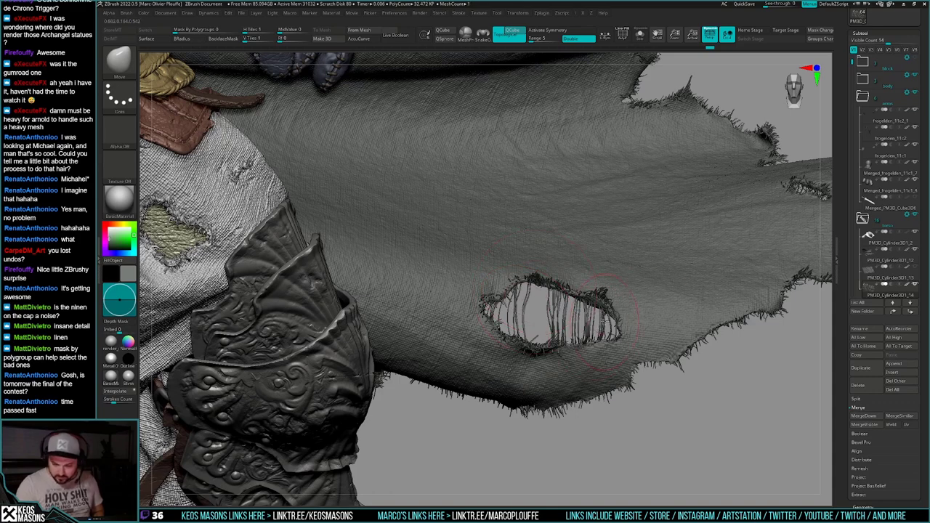
{"action": "right_click_drag", "start_coordinate": [574, 323], "coordinate": [538, 185], "text": "ctrl"}
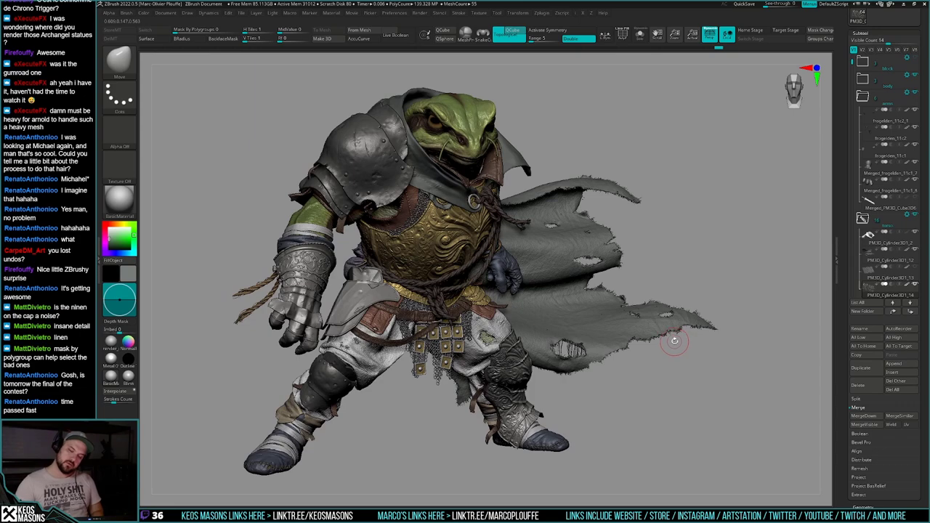
Step: Inspect the lower hole's polygroups and hidden threads by inverting the visibility, and restore the thinned set of threads
{"action": "right_click_drag", "start_coordinate": [584, 347], "coordinate": [607, 441], "text": "ctrl"}
{"action": "key", "text": "shift+f"}
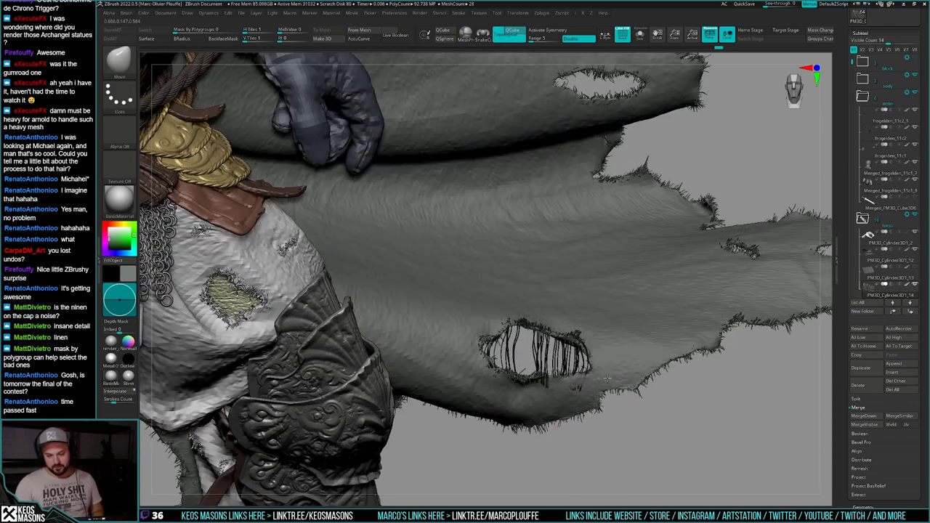
{"action": "right_click_drag", "start_coordinate": [607, 379], "coordinate": [609, 334], "text": "alt"}
{"action": "key", "text": "shift+f"}
{"action": "mouse_move", "coordinate": [602, 417]}
{"action": "right_mouse_down", "text": "ctrl"}
{"action": "mouse_move", "coordinate": [603, 350]}
{"action": "mouse_move", "coordinate": [595, 386]}
{"action": "mouse_move", "coordinate": [618, 418]}
{"action": "right_mouse_up", "text": "ctrl"}
{"action": "key", "text": "s"}
{"action": "left_click_drag", "start_coordinate": [623, 402], "coordinate": [630, 416], "text": "ctrl+shift"}
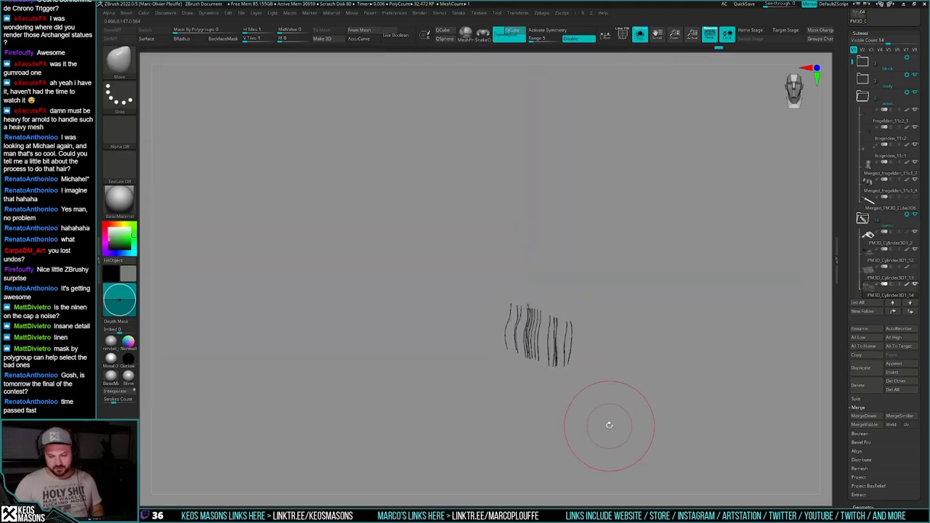
{"action": "key", "text": "s"}
{"action": "mouse_move", "coordinate": [608, 421]}
{"action": "right_mouse_down"}
{"action": "mouse_move", "coordinate": [583, 424]}
{"action": "mouse_move", "coordinate": [640, 411]}
{"action": "mouse_move", "coordinate": [601, 396]}
{"action": "mouse_move", "coordinate": [585, 425]}
{"action": "mouse_move", "coordinate": [692, 404]}
{"action": "right_mouse_up"}
{"action": "left_click_drag", "start_coordinate": [692, 404], "coordinate": [678, 427], "text": "ctrl+shift"}
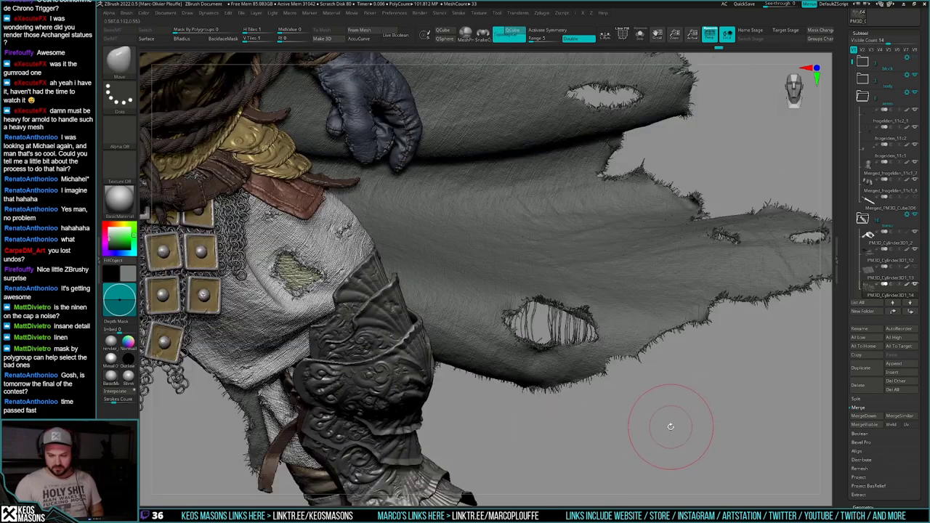
{"action": "left_click", "coordinate": [669, 437], "text": "ctrl+shift"}
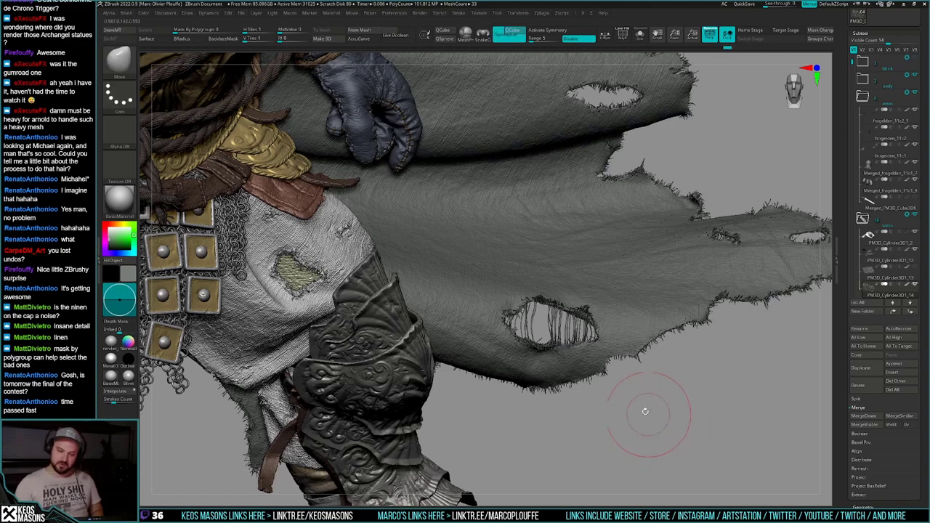
Step: Pull the thread ends at the lower hole's outer end toward its rim with the Move brush, undoing a poor stroke
{"action": "mouse_move", "coordinate": [645, 411]}
{"action": "right_mouse_down", "text": "ctrl"}
{"action": "mouse_move", "coordinate": [627, 417]}
{"action": "mouse_move", "coordinate": [598, 298]}
{"action": "mouse_move", "coordinate": [600, 329]}
{"action": "right_mouse_up", "text": "ctrl"}
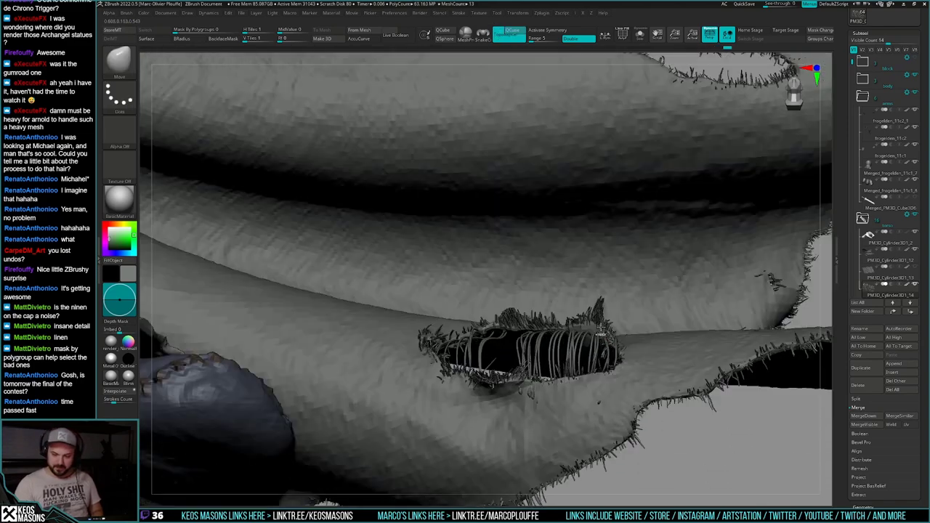
{"action": "mouse_move", "coordinate": [600, 330]}
{"action": "left_mouse_down"}
{"action": "mouse_move", "coordinate": [608, 342]}
{"action": "mouse_move", "coordinate": [589, 332]}
{"action": "mouse_move", "coordinate": [602, 340]}
{"action": "left_mouse_up"}
{"action": "key", "text": "space"}
{"action": "key", "text": "space"}
{"action": "key", "text": "ctrl+z"}
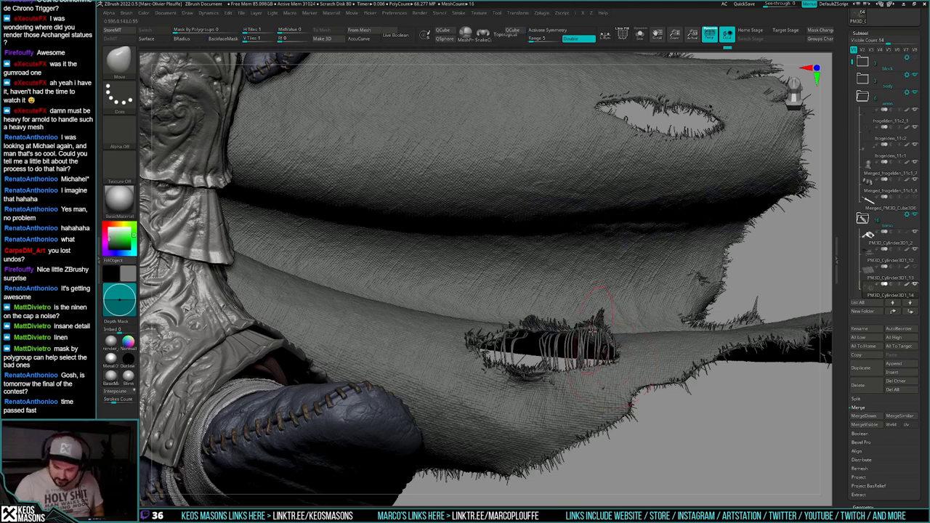
{"action": "key", "text": "space"}
{"action": "right_click_drag", "start_coordinate": [602, 392], "coordinate": [617, 342]}
{"action": "left_click_drag", "start_coordinate": [603, 335], "coordinate": [622, 338]}
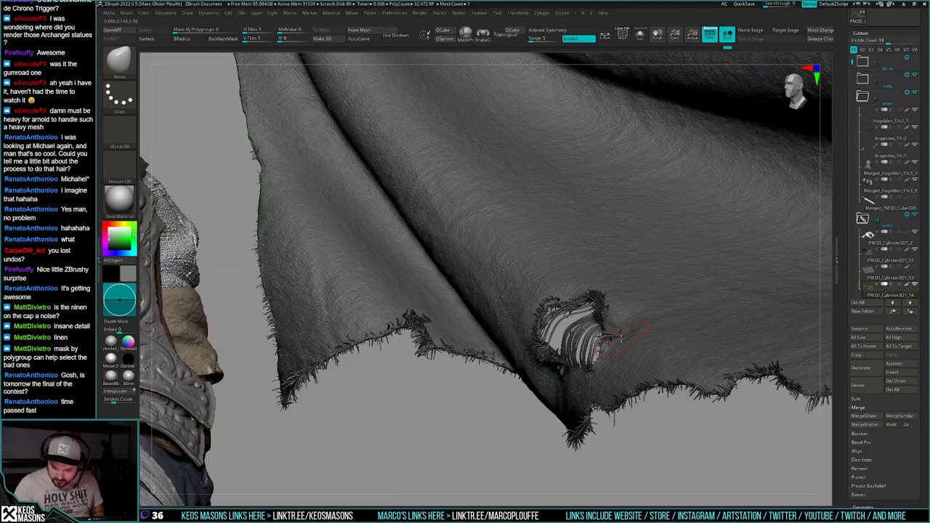
Step: Adjust the threads from underneath and behind the cape with the Move brush so their ends meet the hole's rim
{"action": "right_click_drag", "start_coordinate": [614, 340], "coordinate": [606, 347]}
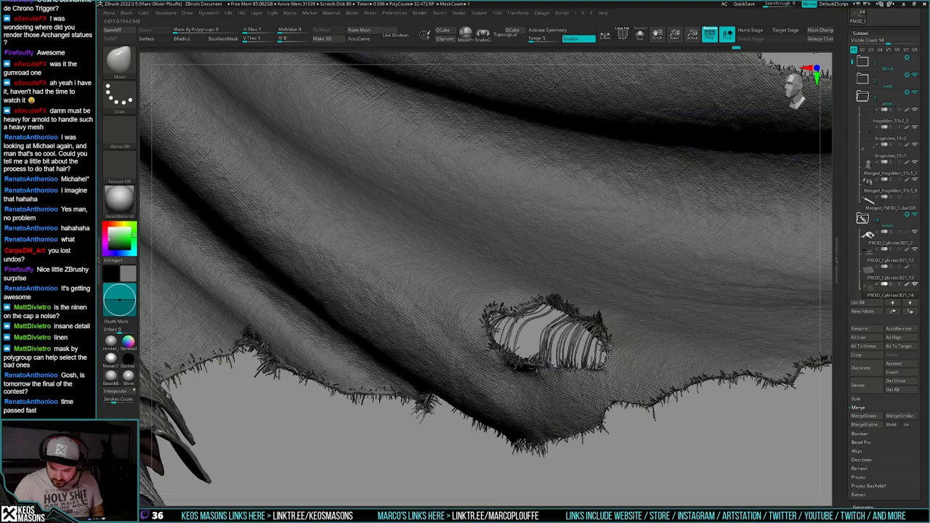
{"action": "mouse_move", "coordinate": [590, 393]}
{"action": "right_mouse_down"}
{"action": "mouse_move", "coordinate": [592, 413]}
{"action": "mouse_move", "coordinate": [591, 369]}
{"action": "mouse_move", "coordinate": [591, 384]}
{"action": "right_mouse_up"}
{"action": "right_click_drag", "start_coordinate": [564, 356], "coordinate": [556, 352]}
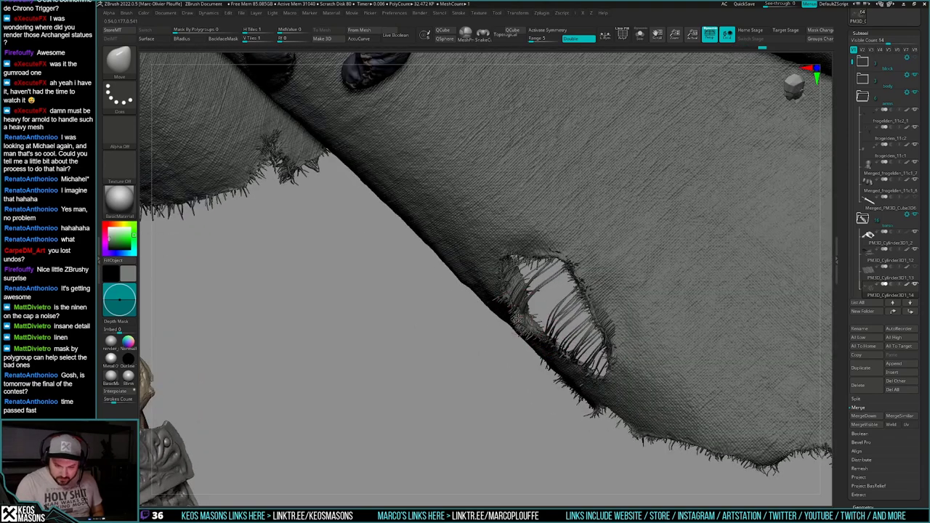
{"action": "right_click_drag", "start_coordinate": [520, 298], "coordinate": [538, 321]}
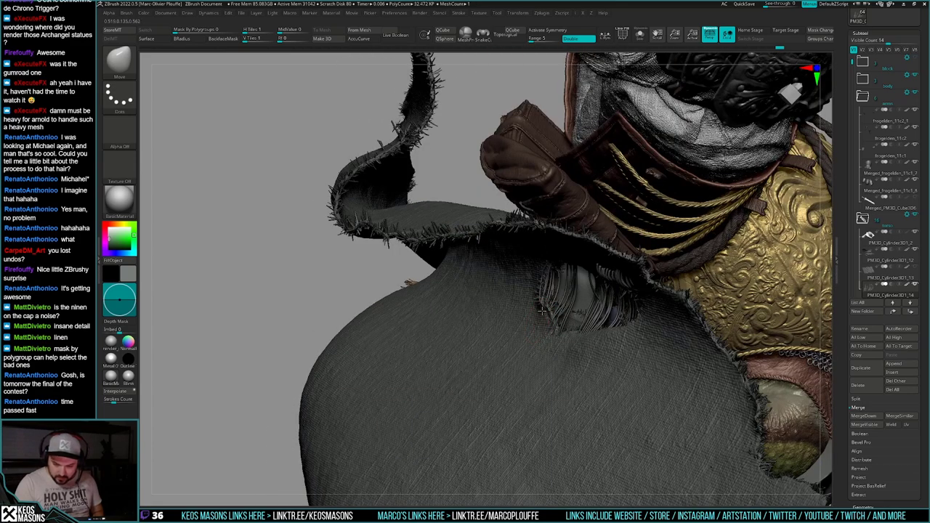
{"action": "left_click", "coordinate": [587, 339], "text": "alt"}
{"action": "mouse_move", "coordinate": [587, 337]}
{"action": "right_mouse_down"}
{"action": "mouse_move", "coordinate": [609, 311]}
{"action": "mouse_move", "coordinate": [621, 270]}
{"action": "right_mouse_up"}
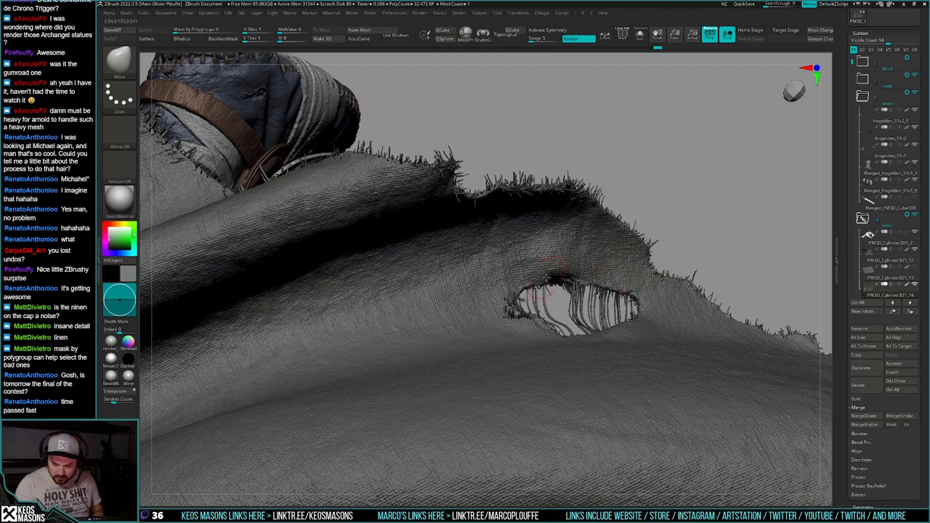
{"action": "right_click_drag", "start_coordinate": [547, 277], "coordinate": [488, 296]}
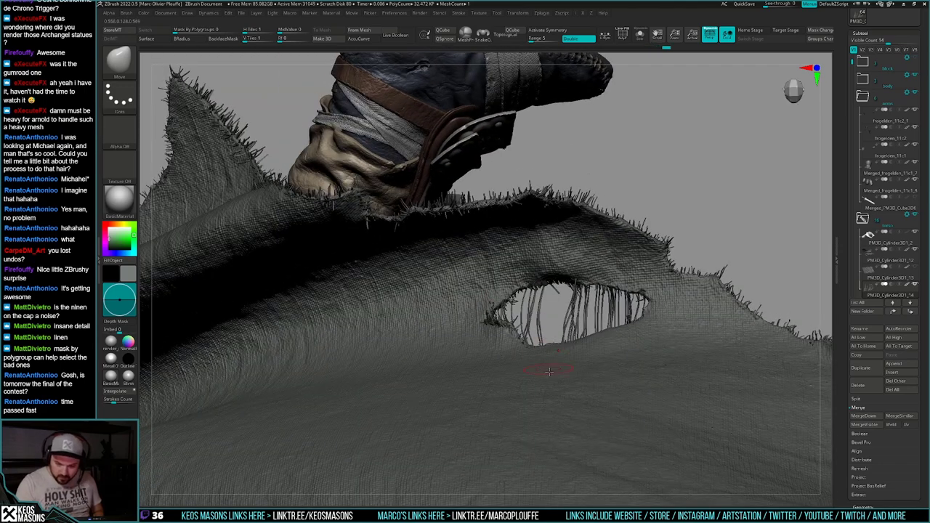
{"action": "mouse_move", "coordinate": [554, 402]}
{"action": "right_mouse_down"}
{"action": "mouse_move", "coordinate": [525, 409]}
{"action": "mouse_move", "coordinate": [631, 358]}
{"action": "mouse_move", "coordinate": [551, 327]}
{"action": "right_mouse_up"}
Step: Smooth the threads around the lower hole, trying alternative smoothing brushes along both sides of its rim
{"action": "left_click_drag", "start_coordinate": [519, 316], "coordinate": [508, 333], "text": "shift"}
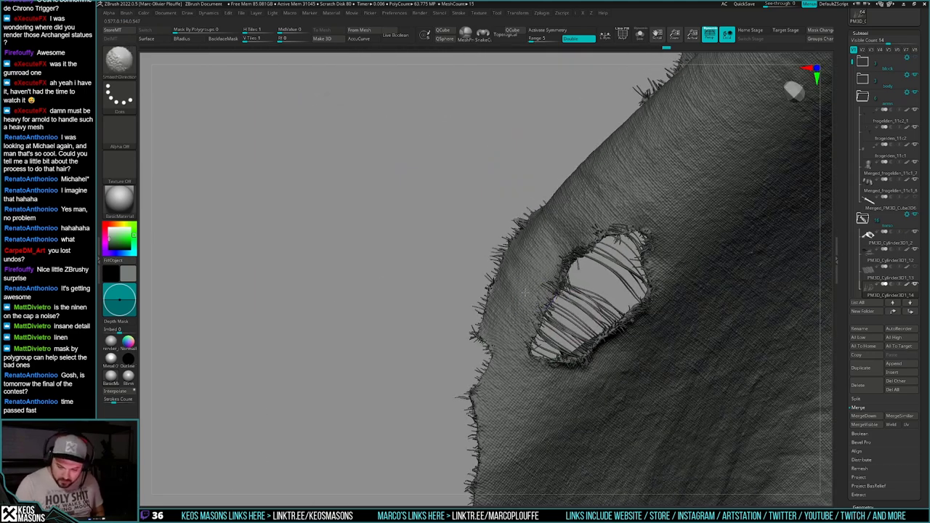
{"action": "key", "text": "space"}
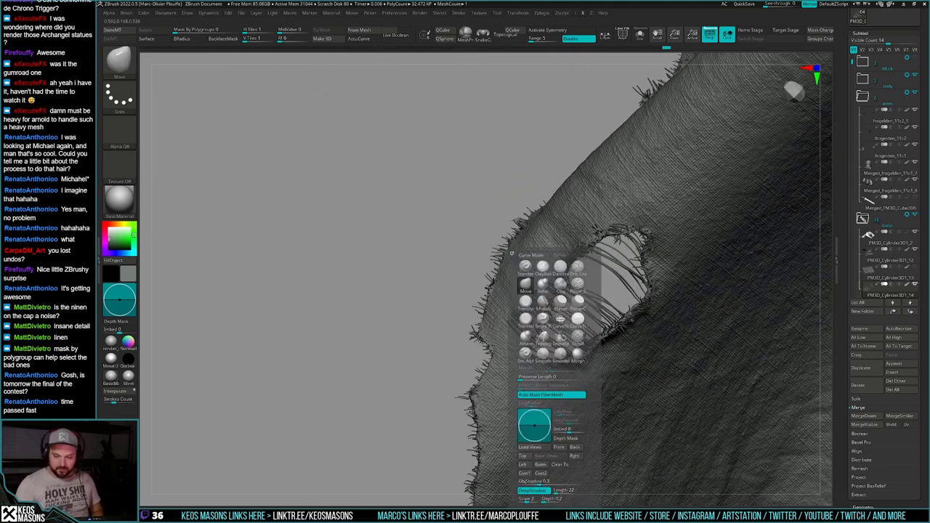
{"action": "left_click", "coordinate": [543, 354]}
{"action": "left_click_drag", "start_coordinate": [527, 279], "coordinate": [522, 295], "text": "shift"}
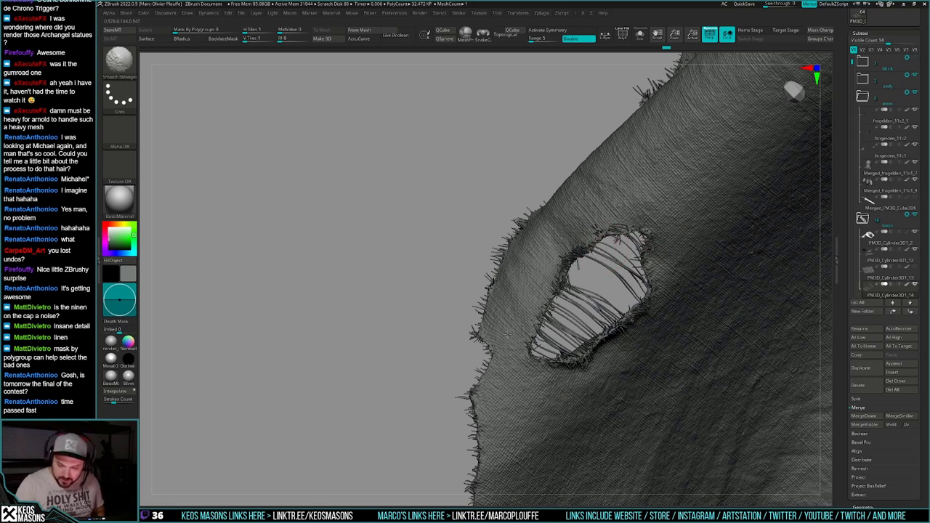
{"action": "key", "text": "space"}
{"action": "left_click", "coordinate": [542, 305]}
{"action": "left_click_drag", "start_coordinate": [530, 295], "coordinate": [521, 339], "text": "shift"}
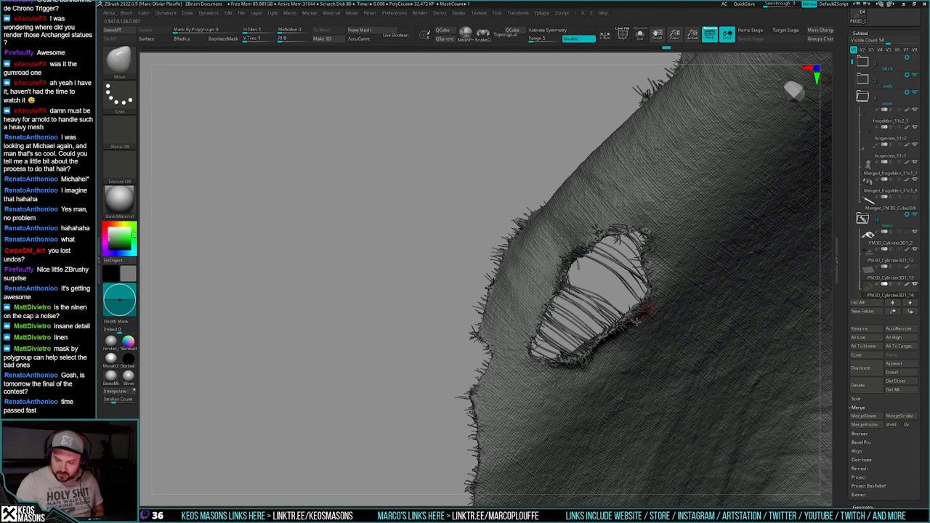
{"action": "left_click_drag", "start_coordinate": [649, 324], "coordinate": [666, 279], "text": "shift"}
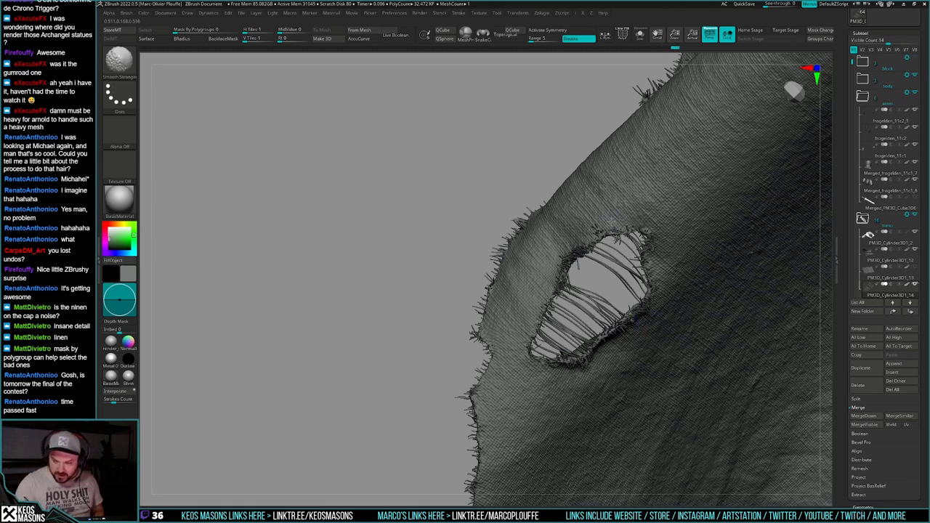
Step: Inspect the lower hole's threads from several angles and in context with the whole cape and character
{"action": "right_click_drag", "start_coordinate": [591, 219], "coordinate": [639, 251]}
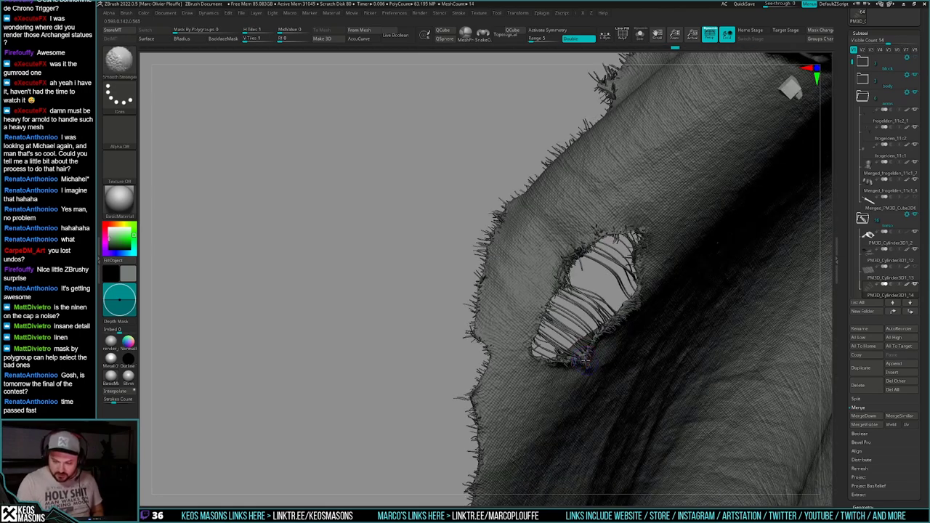
{"action": "right_click_drag", "start_coordinate": [549, 375], "coordinate": [619, 349]}
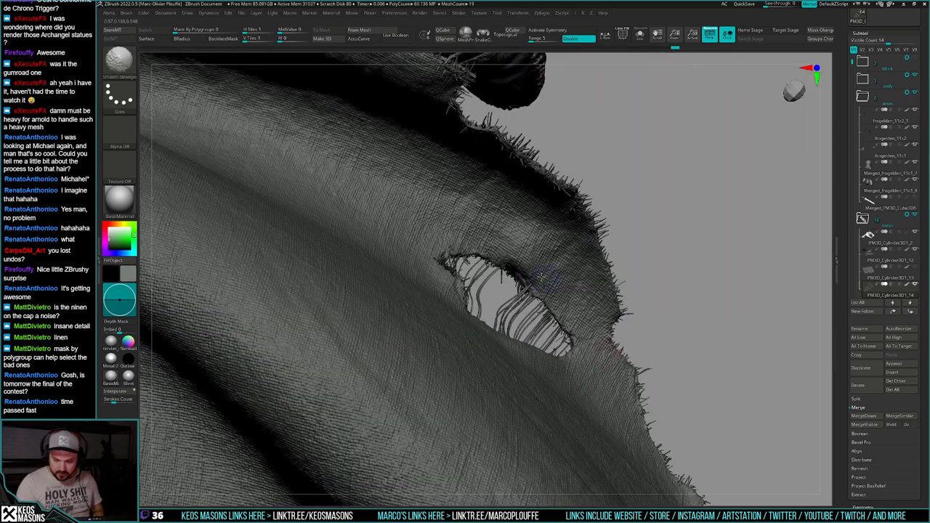
{"action": "mouse_move", "coordinate": [535, 266]}
{"action": "right_mouse_down"}
{"action": "mouse_move", "coordinate": [610, 298]}
{"action": "mouse_move", "coordinate": [608, 230]}
{"action": "right_mouse_up"}
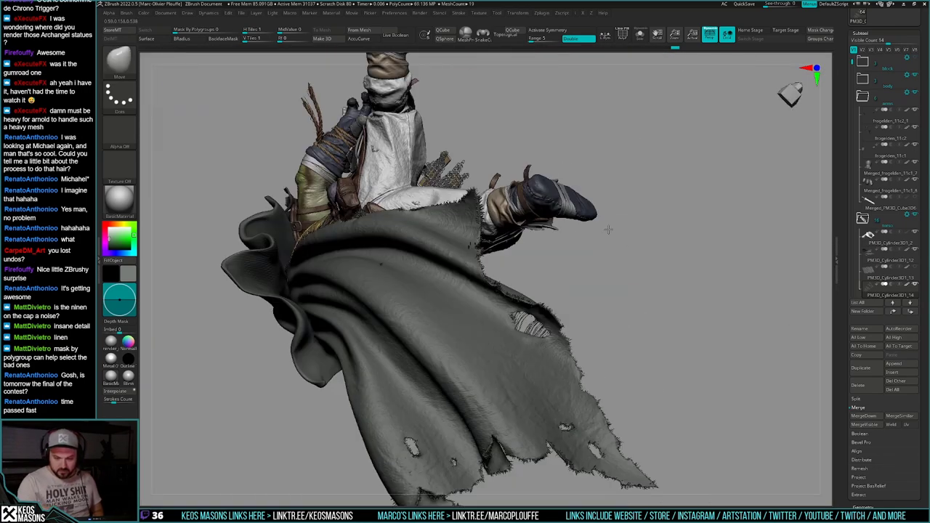
{"action": "mouse_move", "coordinate": [677, 314]}
{"action": "right_mouse_down"}
{"action": "mouse_move", "coordinate": [659, 326]}
{"action": "mouse_move", "coordinate": [633, 392]}
{"action": "right_mouse_up"}
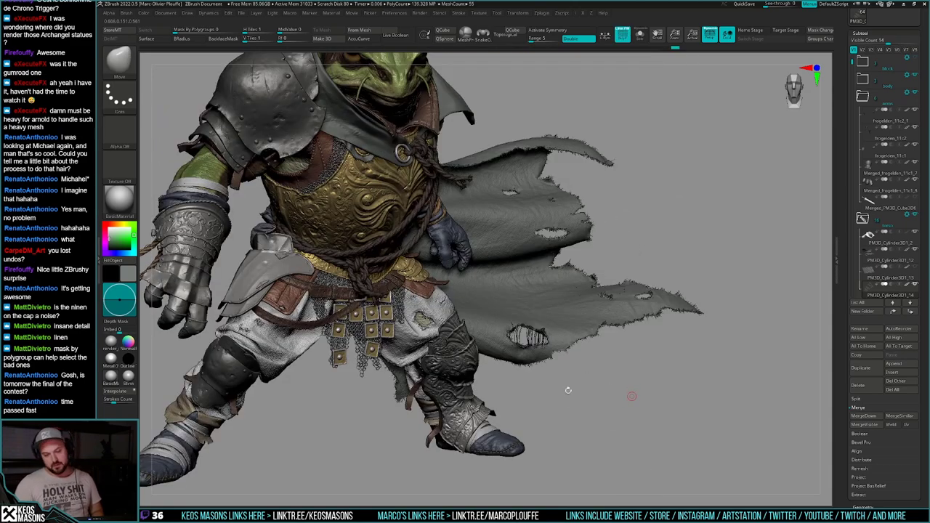
{"action": "right_click_drag", "start_coordinate": [568, 390], "coordinate": [550, 430], "text": "ctrl"}
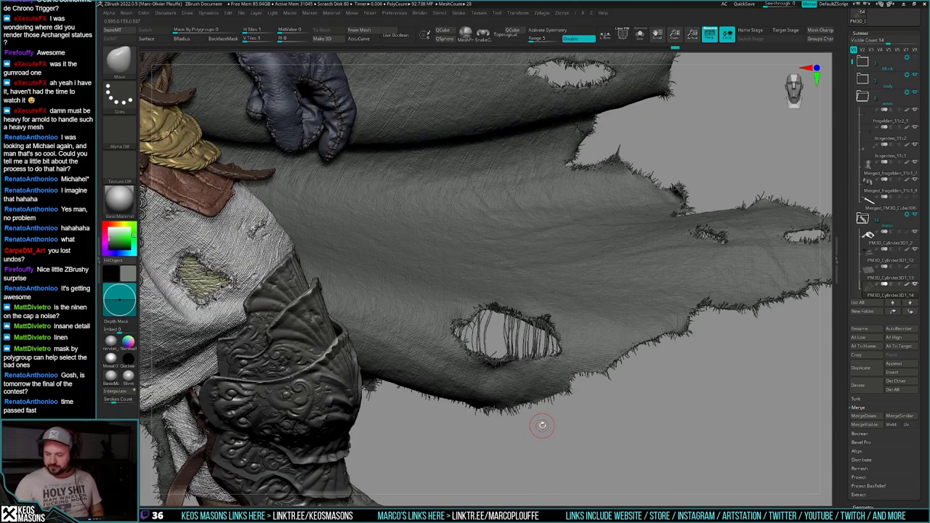
Step: Duplicate the dense thread row PM3D_Cylinder3D1_13 and turn the isolated copy crosswise to the existing threads
{"action": "left_click", "coordinate": [873, 269]}
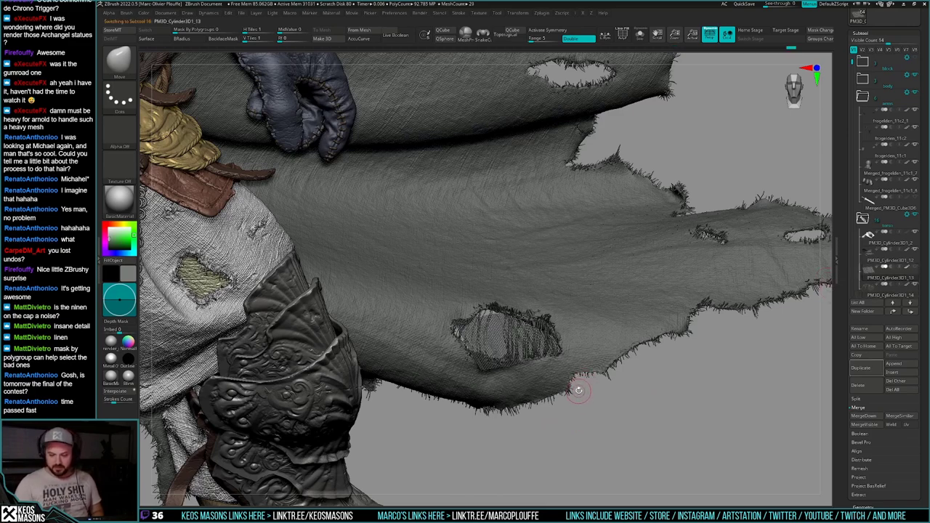
{"action": "left_click", "coordinate": [861, 369]}
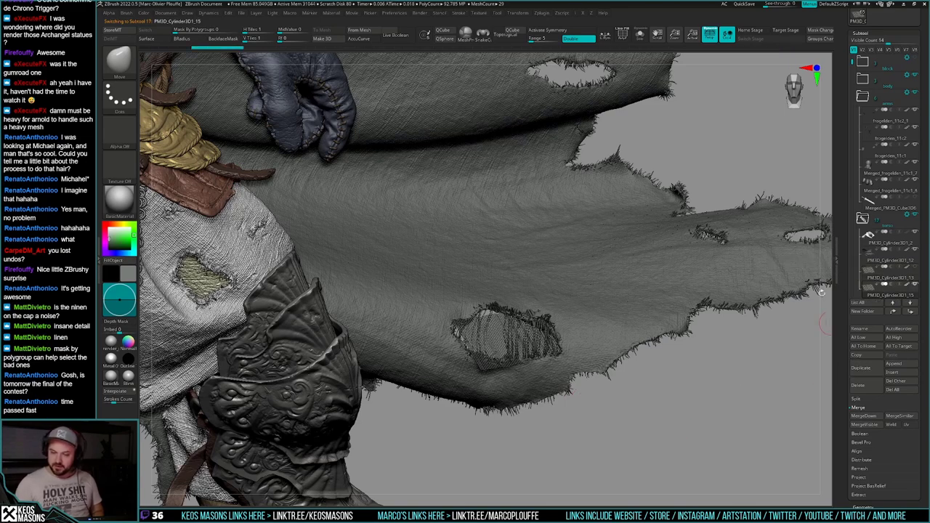
{"action": "key", "text": "w"}
{"action": "left_click_drag", "start_coordinate": [631, 405], "coordinate": [631, 450]}
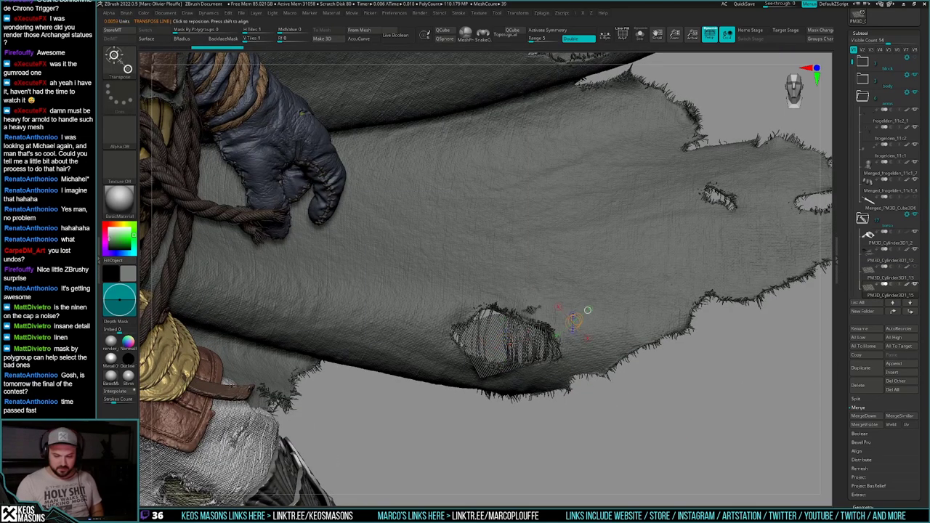
{"action": "mouse_move", "coordinate": [586, 312]}
{"action": "left_mouse_down"}
{"action": "mouse_move", "coordinate": [581, 422]}
{"action": "mouse_move", "coordinate": [623, 382]}
{"action": "mouse_move", "coordinate": [651, 310]}
{"action": "mouse_move", "coordinate": [649, 317]}
{"action": "left_mouse_up"}
{"action": "left_click", "coordinate": [640, 34]}
{"action": "left_click_drag", "start_coordinate": [484, 346], "coordinate": [538, 345]}
{"action": "mouse_move", "coordinate": [473, 366]}
{"action": "left_mouse_down"}
{"action": "mouse_move", "coordinate": [542, 367]}
{"action": "mouse_move", "coordinate": [609, 419]}
{"action": "left_mouse_up"}
Step: Show the cape again, then shift and rotate the crosswise thread copy to line up over the lower hole
{"action": "key", "text": "q"}
{"action": "key", "text": "alt+s"}
{"action": "key", "text": "w"}
{"action": "left_click_drag", "start_coordinate": [589, 383], "coordinate": [568, 375]}
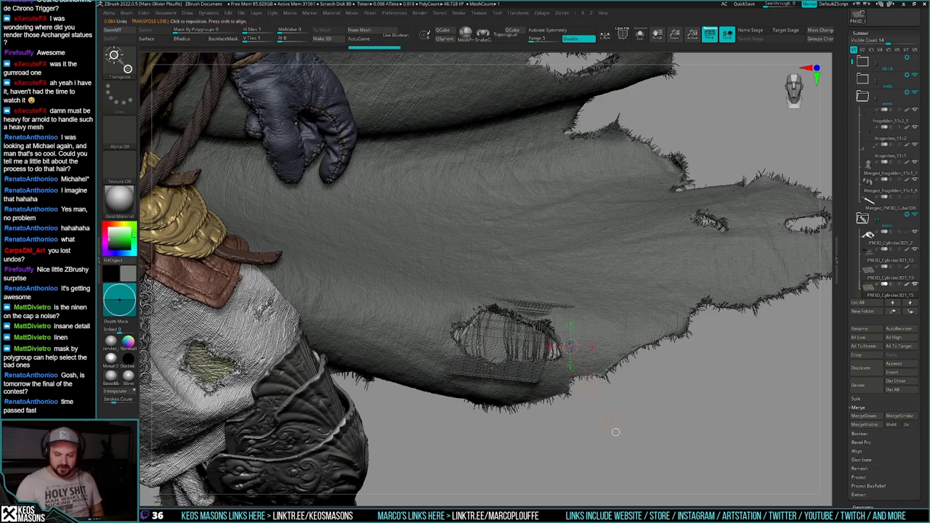
{"action": "key", "text": "r"}
{"action": "left_click_drag", "start_coordinate": [440, 340], "coordinate": [573, 353]}
{"action": "left_click_drag", "start_coordinate": [505, 347], "coordinate": [586, 369]}
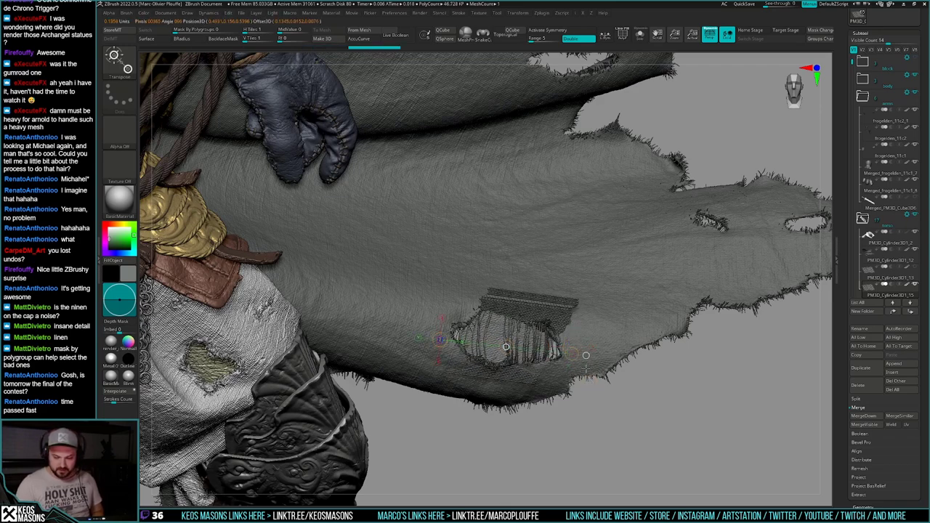
Step: Return to the Move brush for sculpting the crosswise thread copy over the lower hole
{"action": "key", "text": "q"}
{"action": "mouse_move", "coordinate": [585, 372]}
{"action": "right_mouse_down"}
{"action": "mouse_move", "coordinate": [576, 389]}
{"action": "mouse_move", "coordinate": [579, 356]}
{"action": "mouse_move", "coordinate": [587, 376]}
{"action": "right_mouse_up"}
{"action": "key", "text": "space"}
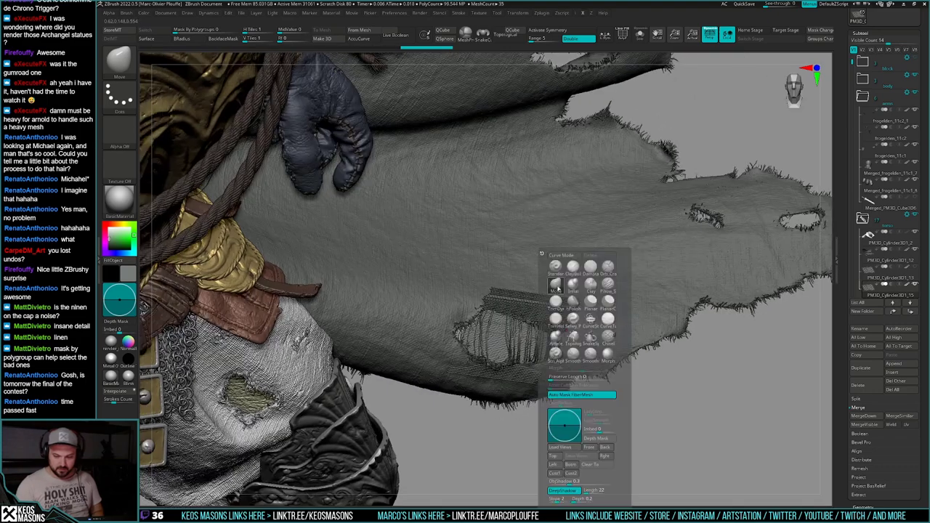
{"action": "key", "text": "b"}
{"action": "key", "text": "m"}
{"action": "key", "text": "v"}
{"action": "key", "text": "space"}
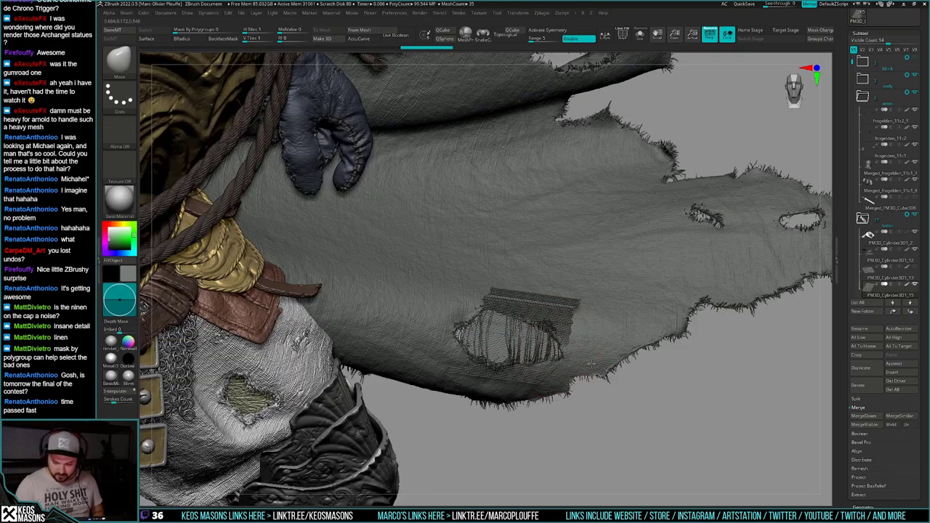
{"action": "key", "text": "ctrl+shift+z"}
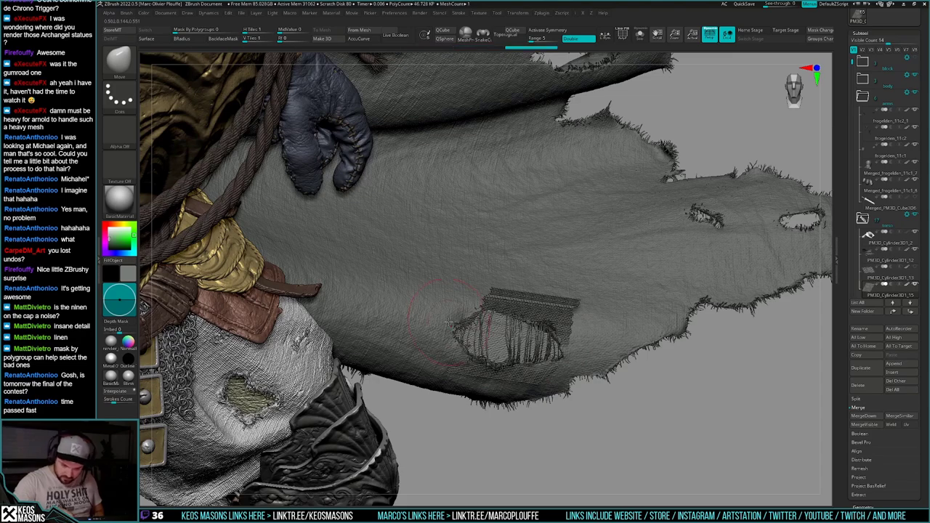
{"action": "mouse_move", "coordinate": [572, 372]}
{"action": "right_mouse_down"}
{"action": "mouse_move", "coordinate": [593, 295]}
{"action": "mouse_move", "coordinate": [541, 411]}
{"action": "mouse_move", "coordinate": [588, 336]}
{"action": "right_mouse_up"}
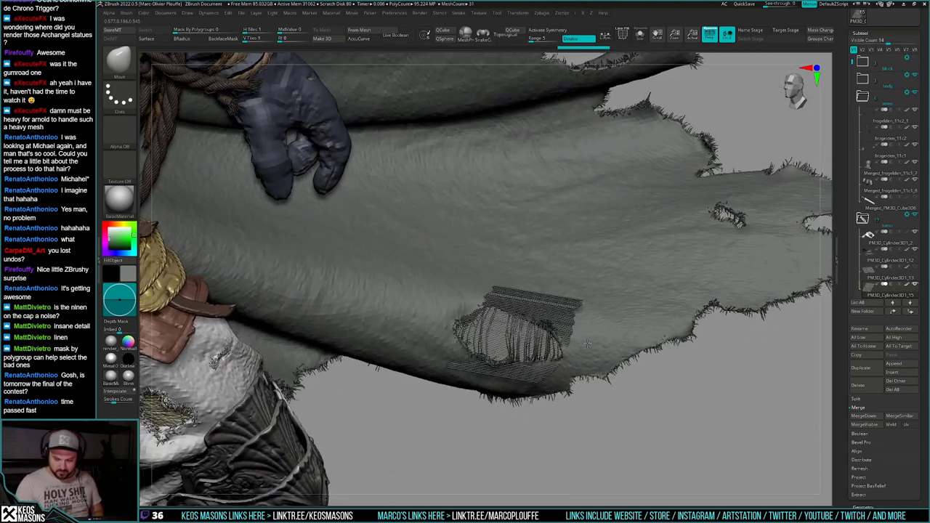
Step: Hide the crosswise threads lying outside the lower hole, isolating the copy to clear the leftover stray cluster
{"action": "left_click_drag", "start_coordinate": [623, 270], "coordinate": [537, 316], "text": "ctrl+alt+shift"}
{"action": "left_click_drag", "start_coordinate": [494, 418], "coordinate": [542, 380], "text": "ctrl+shift"}
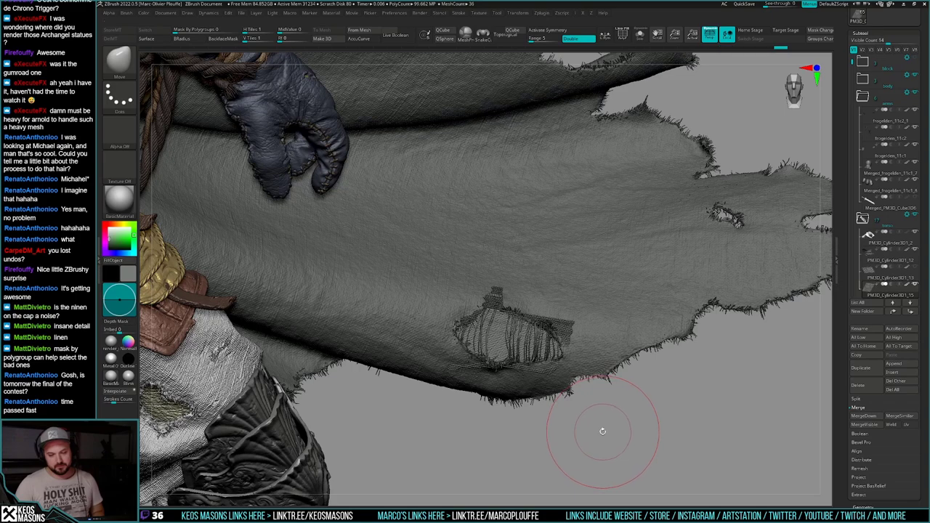
{"action": "key", "text": "alt+s"}
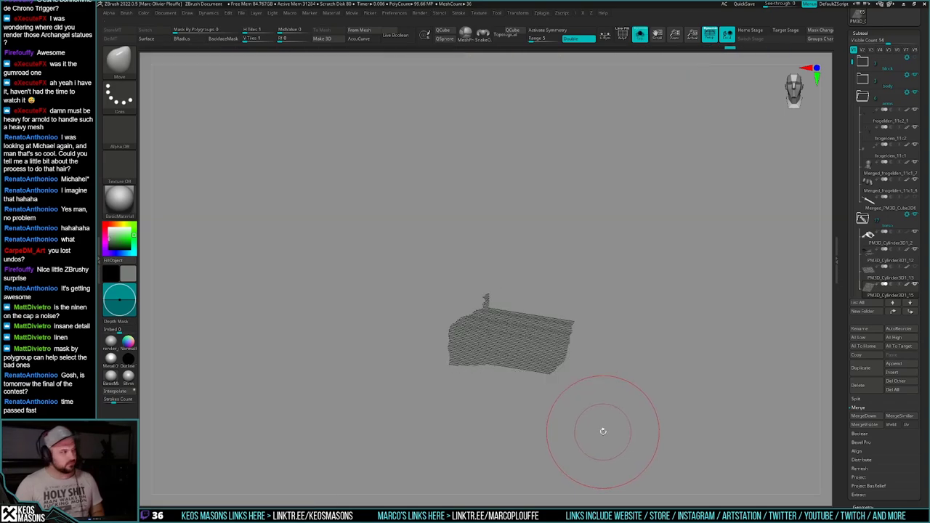
{"action": "key", "text": "ctrl+z"}
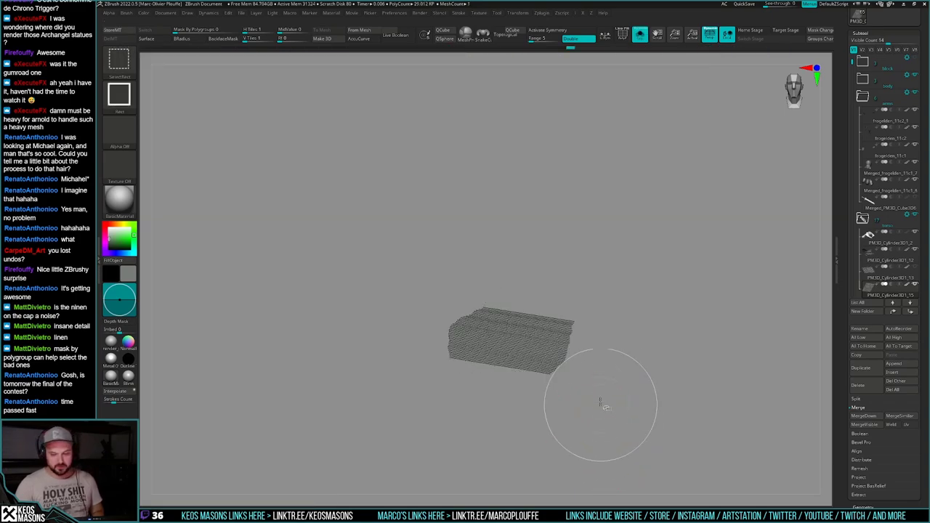
{"action": "key", "text": "ctrl+shift+z"}
{"action": "key", "text": "alt+s"}
Step: Bend the remaining crosswise threads with the Move brush to follow the cape's curvature across the lower hole
{"action": "left_click_drag", "start_coordinate": [600, 405], "coordinate": [581, 331]}
{"action": "mouse_move", "coordinate": [581, 331]}
{"action": "right_mouse_down"}
{"action": "mouse_move", "coordinate": [571, 339]}
{"action": "mouse_move", "coordinate": [567, 330]}
{"action": "mouse_move", "coordinate": [597, 330]}
{"action": "right_mouse_up"}
{"action": "right_click", "coordinate": [570, 339]}
{"action": "key", "text": "b"}
{"action": "key", "text": "m"}
{"action": "key", "text": "v"}
{"action": "right_click_drag", "start_coordinate": [583, 278], "coordinate": [623, 250]}
{"action": "left_click_drag", "start_coordinate": [609, 234], "coordinate": [625, 176]}
{"action": "right_click_drag", "start_coordinate": [618, 310], "coordinate": [536, 270]}
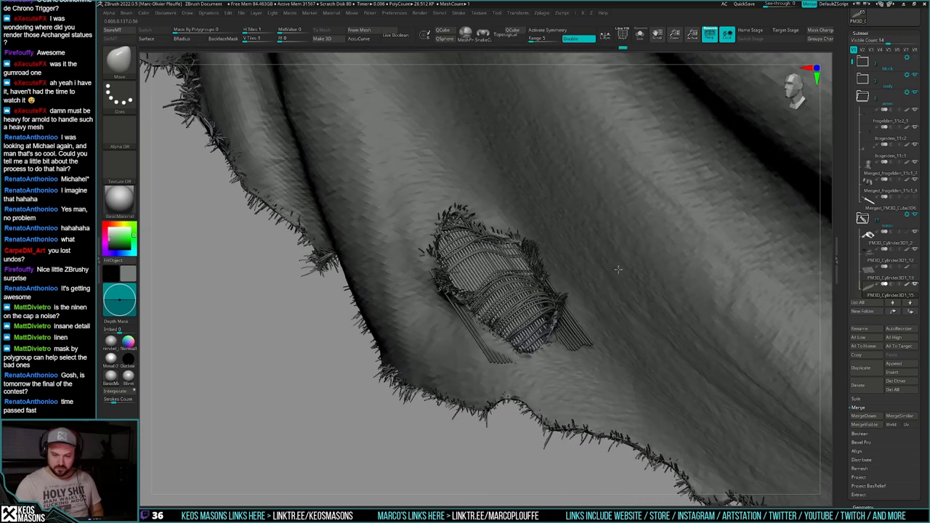
Step: Reshape the thread patch with the Move brush so it follows the cloth around the torn hole
{"action": "right_click_drag", "start_coordinate": [472, 224], "coordinate": [471, 240]}
{"action": "left_click_drag", "start_coordinate": [469, 237], "coordinate": [477, 249]}
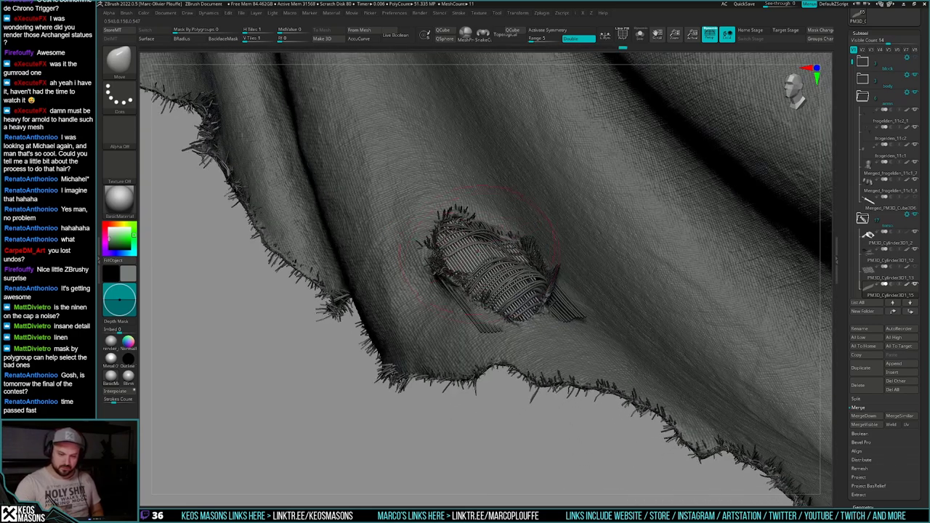
{"action": "left_click_drag", "start_coordinate": [500, 282], "coordinate": [528, 308]}
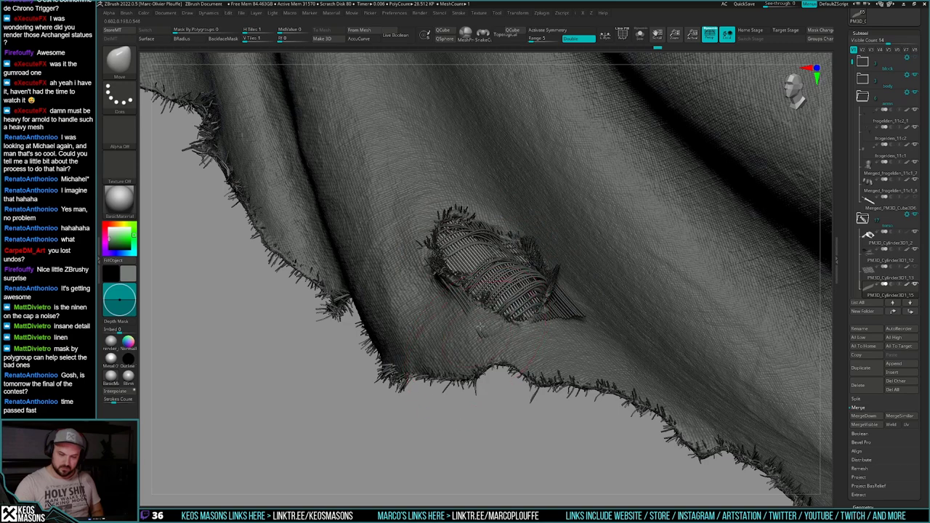
{"action": "right_click_drag", "start_coordinate": [479, 329], "coordinate": [465, 288]}
{"action": "left_click_drag", "start_coordinate": [458, 292], "coordinate": [467, 302]}
{"action": "mouse_move", "coordinate": [481, 302]}
{"action": "right_mouse_down", "text": "ctrl"}
{"action": "mouse_move", "coordinate": [499, 354]}
{"action": "mouse_move", "coordinate": [590, 388]}
{"action": "mouse_move", "coordinate": [523, 411]}
{"action": "mouse_move", "coordinate": [590, 399]}
{"action": "mouse_move", "coordinate": [558, 373]}
{"action": "right_mouse_up", "text": "ctrl"}
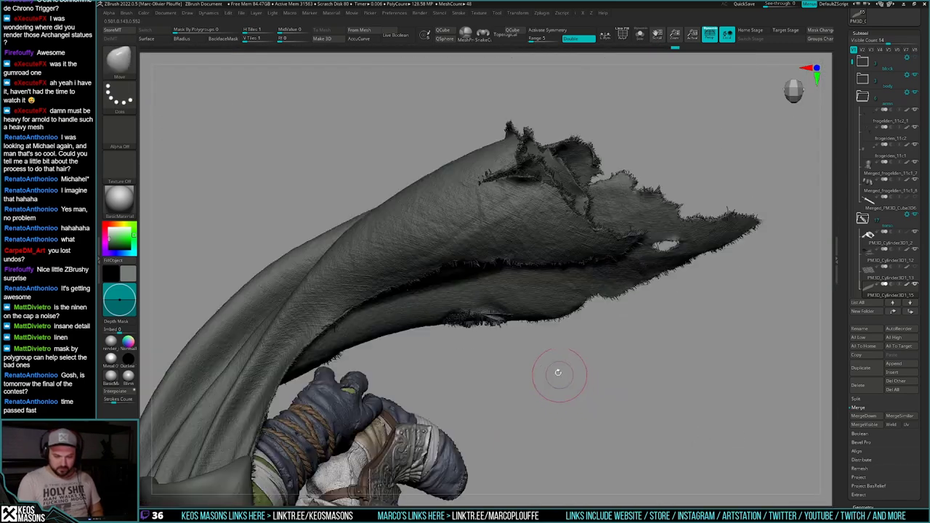
Step: Isolate the horizontal threads, display their polygroups, and turn on topological masking for the Move brush
{"action": "key", "text": "alt+s"}
{"action": "right_click_drag", "start_coordinate": [546, 311], "coordinate": [550, 341], "text": "shift"}
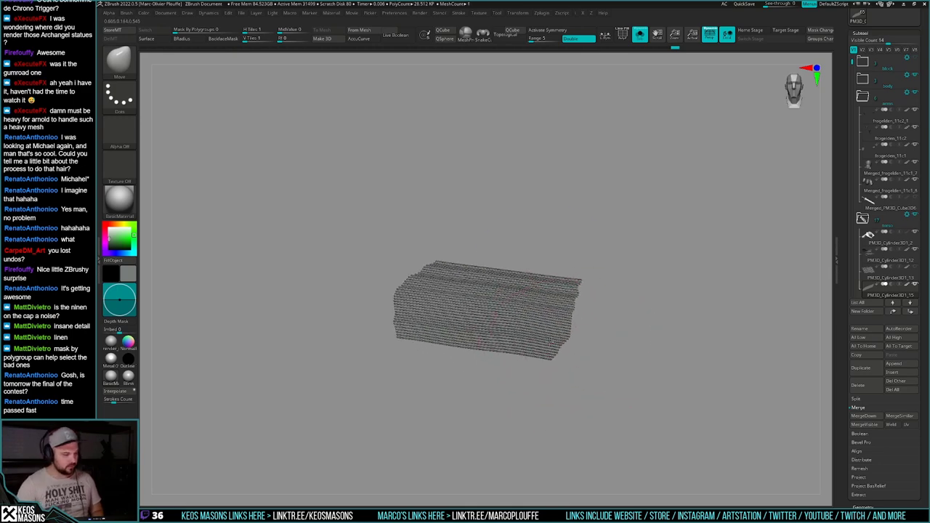
{"action": "key", "text": "shift+s"}
{"action": "key", "text": "shift+s"}
{"action": "key", "text": "shift+f"}
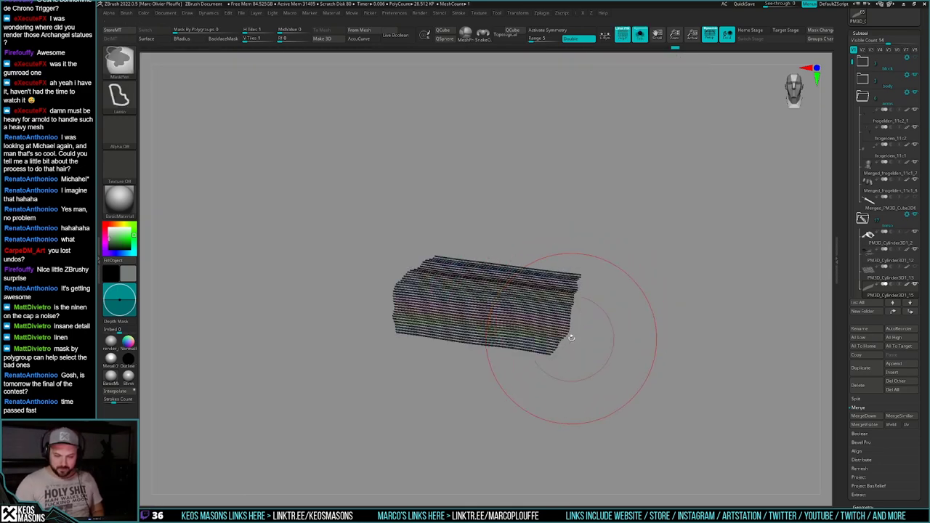
{"action": "key", "text": "shift+s"}
{"action": "key", "text": "space"}
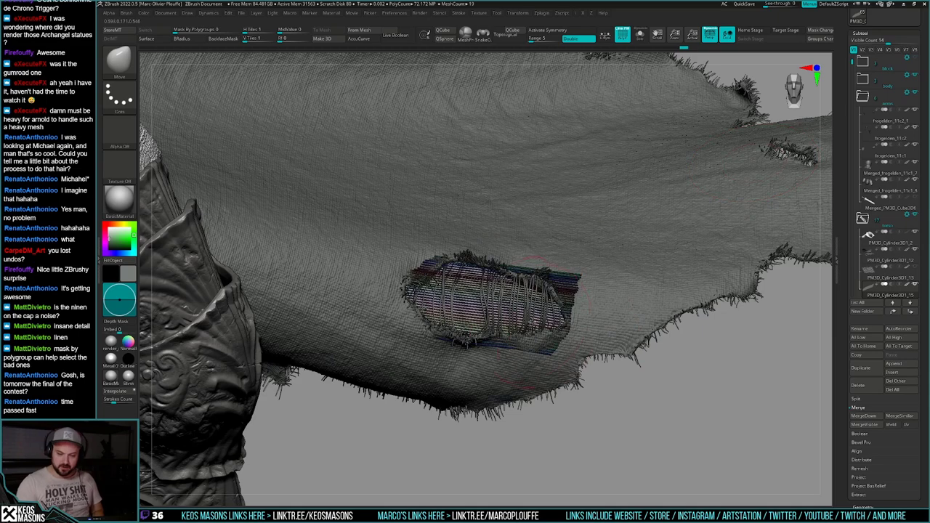
{"action": "key", "text": "shift+s"}
{"action": "key", "text": "space"}
{"action": "left_click_drag", "start_coordinate": [558, 304], "coordinate": [581, 308]}
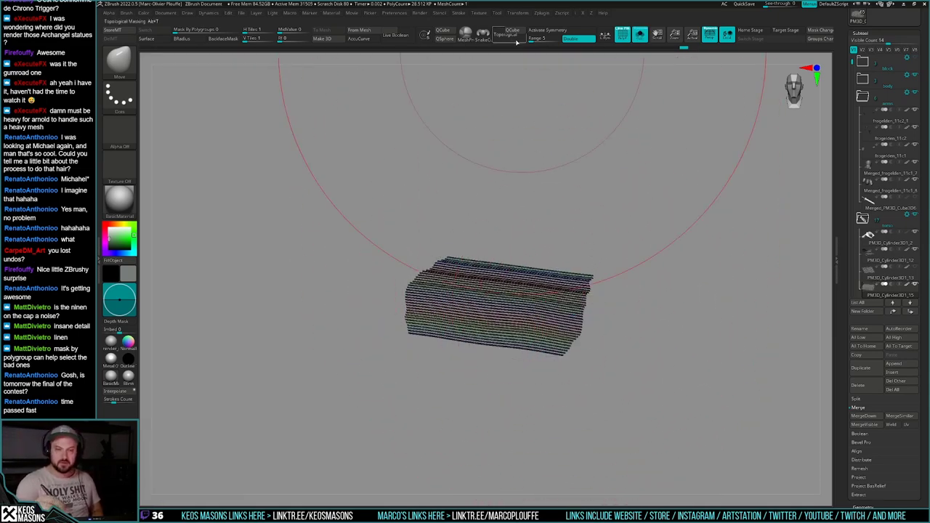
{"action": "left_click", "coordinate": [517, 34]}
{"action": "key", "text": "shift+s"}
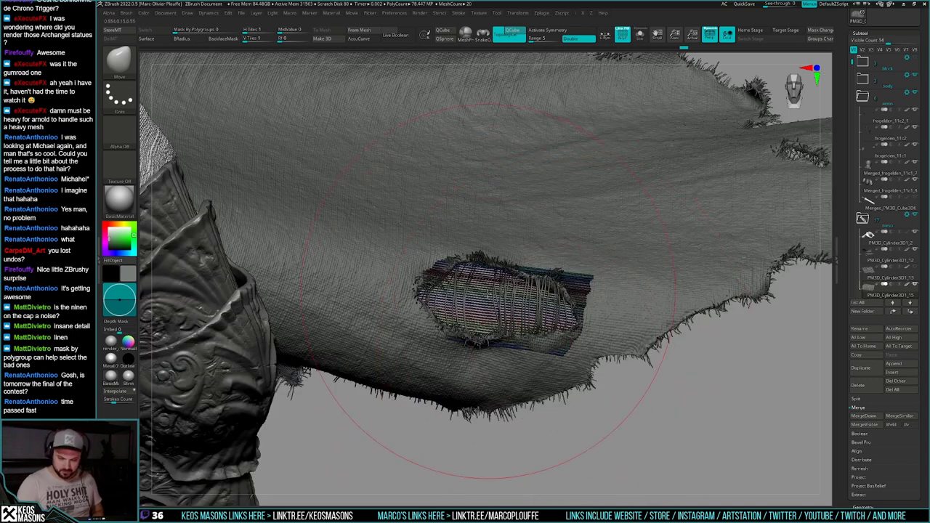
Step: Bend individual horizontal threads irregularly up and down across the hole with the Move brush
{"action": "key", "text": "space"}
{"action": "left_click_drag", "start_coordinate": [484, 314], "coordinate": [493, 315]}
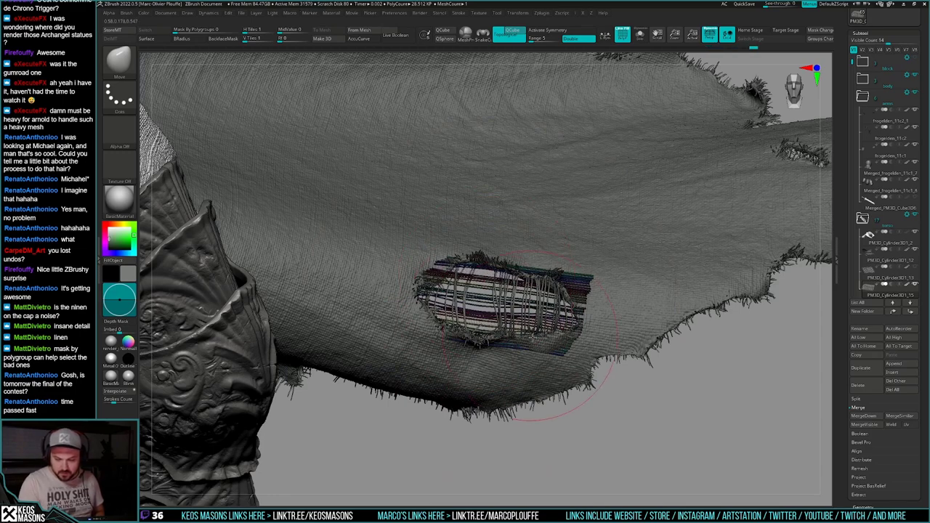
{"action": "left_click_drag", "start_coordinate": [494, 317], "coordinate": [493, 321]}
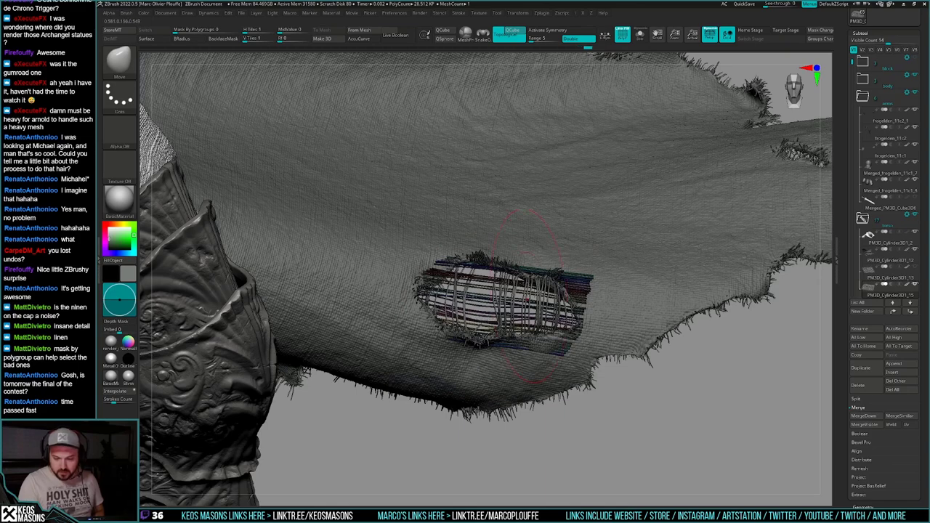
{"action": "left_click_drag", "start_coordinate": [461, 311], "coordinate": [461, 319]}
{"action": "key", "text": "space"}
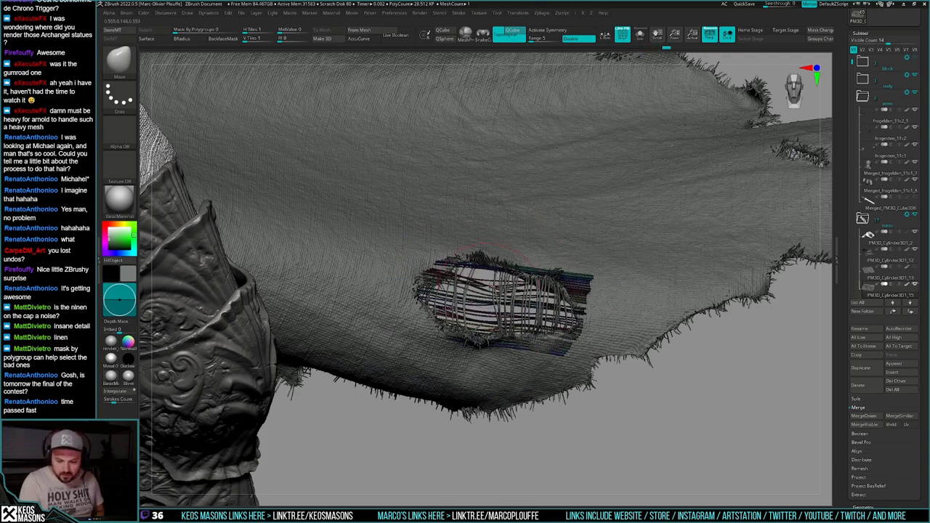
{"action": "right_click_drag", "start_coordinate": [521, 286], "coordinate": [501, 294]}
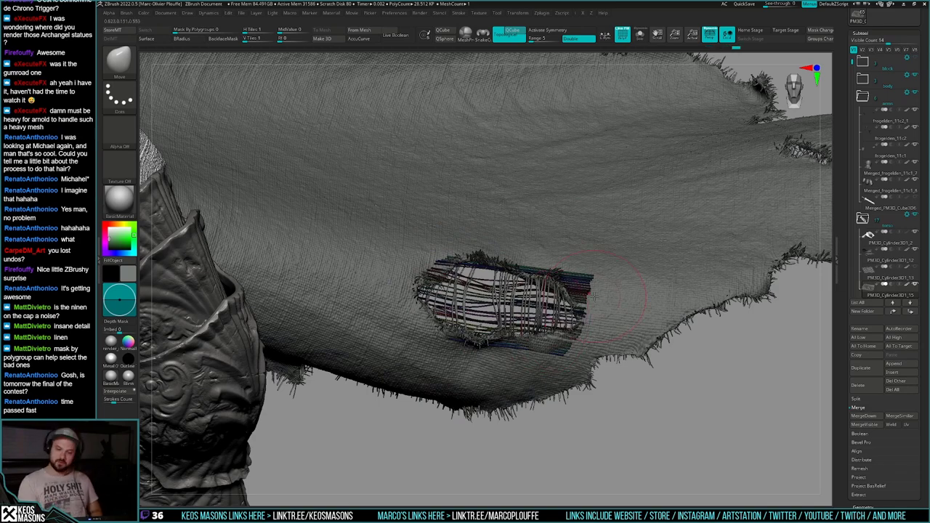
{"action": "mouse_move", "coordinate": [602, 356]}
{"action": "left_mouse_down"}
{"action": "mouse_move", "coordinate": [605, 375]}
{"action": "mouse_move", "coordinate": [604, 366]}
{"action": "left_mouse_up"}
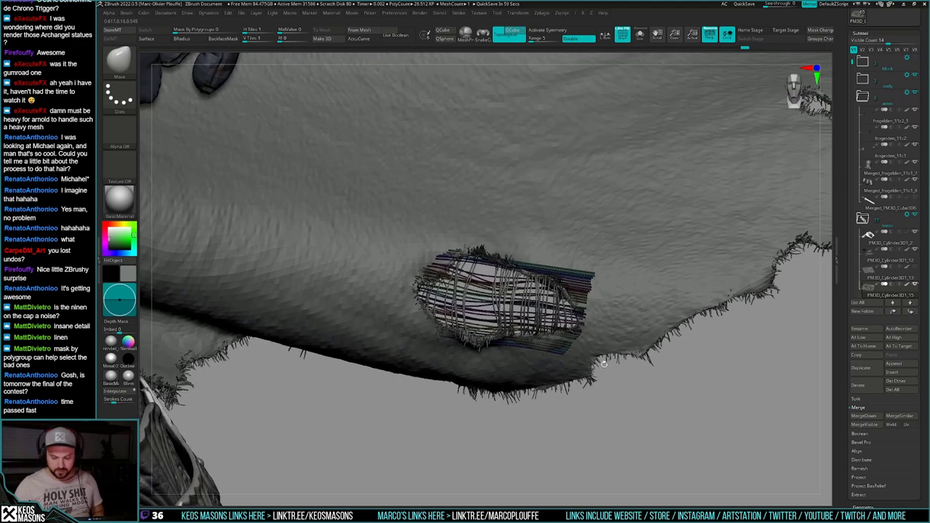
Step: Turn off the polygroup wireframe display and check the horizontal threads in isolation
{"action": "key", "text": "alt+s"}
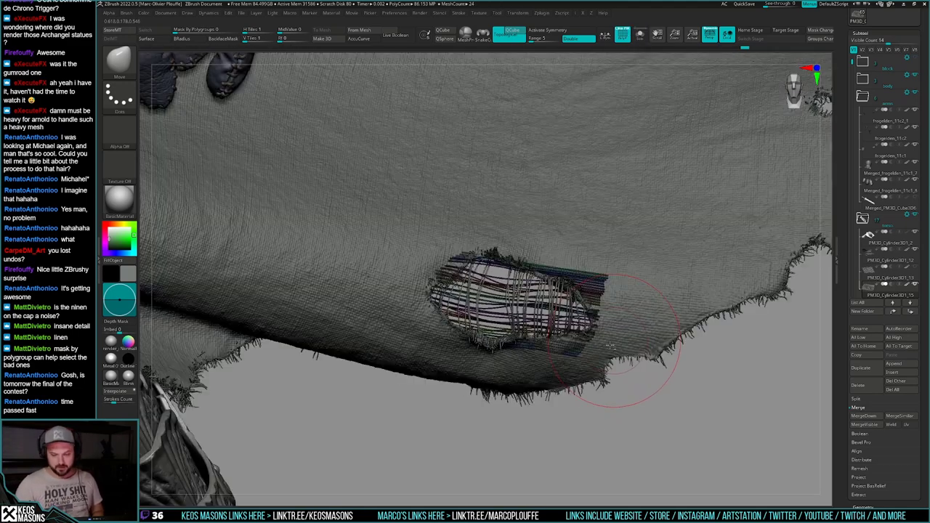
{"action": "key", "text": "shift+f"}
{"action": "mouse_move", "coordinate": [613, 340]}
{"action": "right_mouse_down"}
{"action": "mouse_move", "coordinate": [638, 333]}
{"action": "mouse_move", "coordinate": [611, 326]}
{"action": "right_mouse_up"}
{"action": "key", "text": "alt+s"}
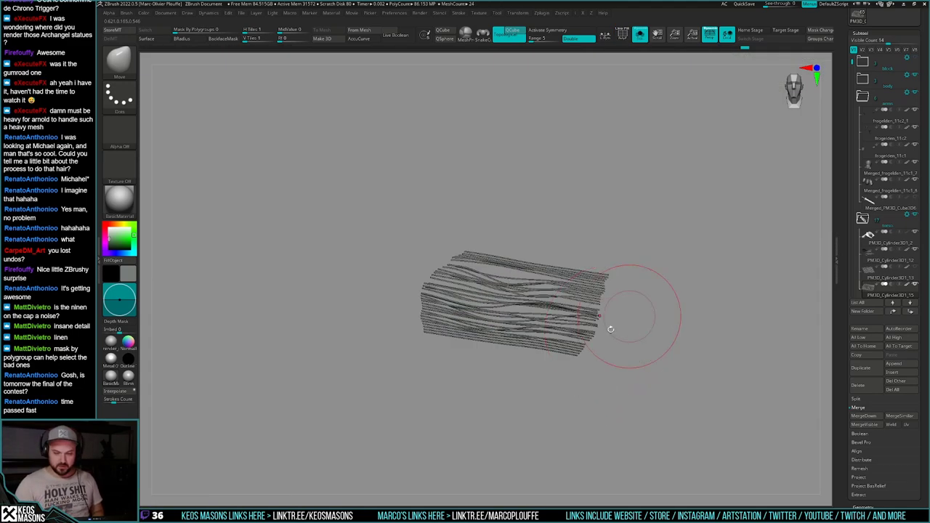
{"action": "key", "text": "alt+s"}
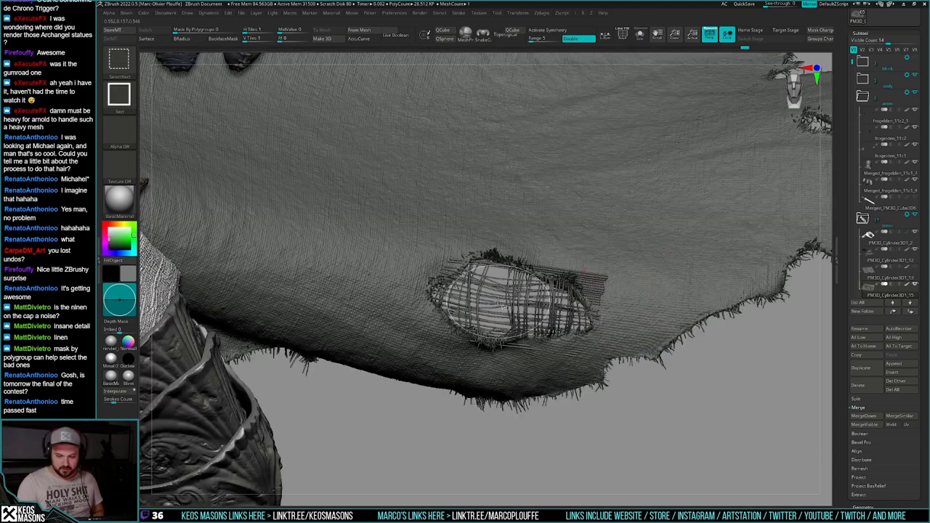
Step: Hide scattered horizontal threads one by one to thin the weave across the hole
{"action": "left_click", "coordinate": [597, 300], "text": "ctrl+shift"}
{"action": "left_click_drag", "start_coordinate": [672, 422], "coordinate": [698, 449], "text": "ctrl+shift"}
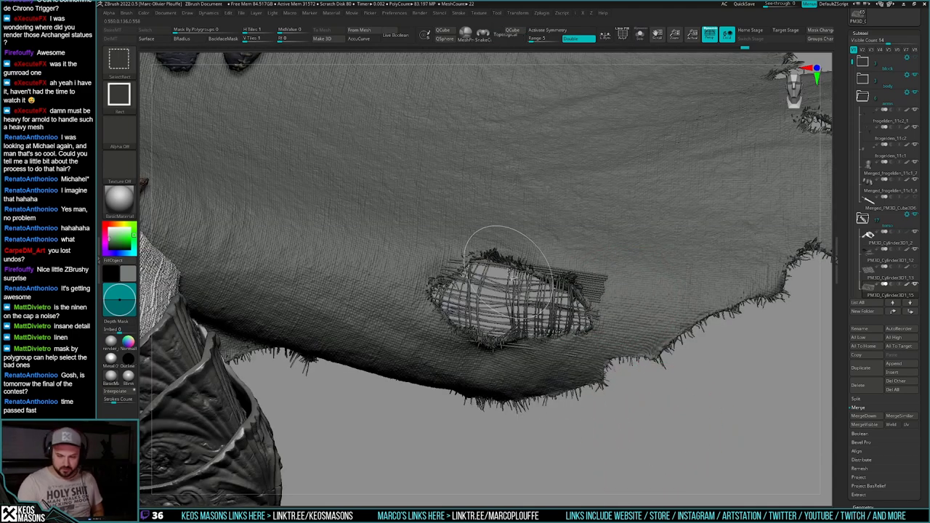
{"action": "left_click", "coordinate": [506, 267], "text": "ctrl+shift"}
{"action": "left_click", "coordinate": [513, 282], "text": "ctrl+shift"}
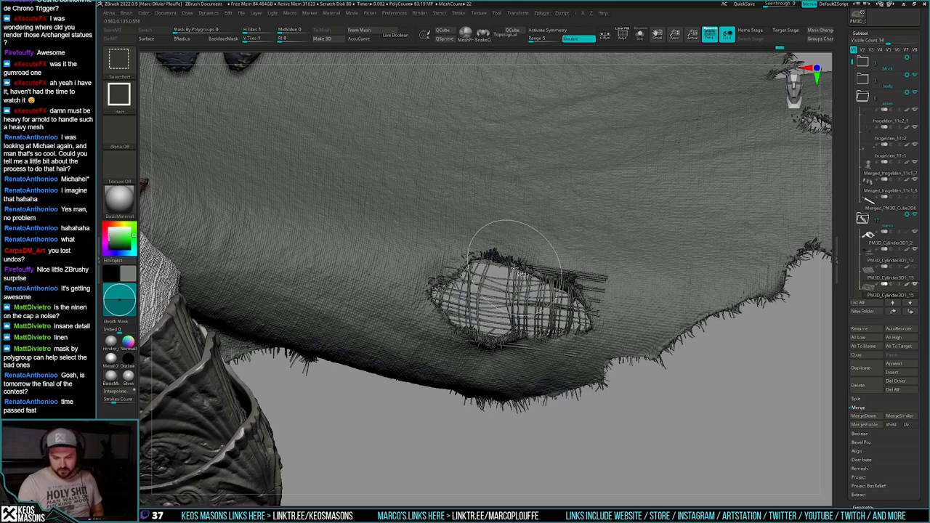
{"action": "key", "text": "ctrl+z"}
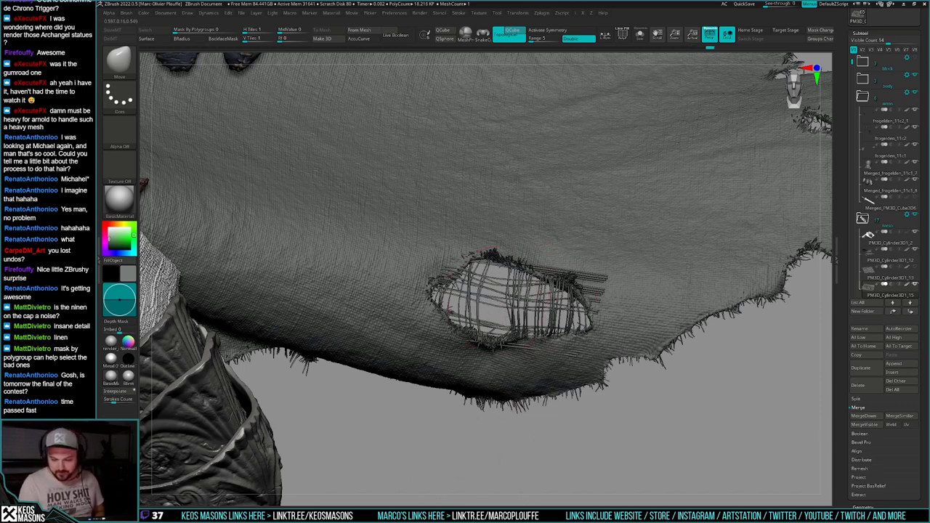
Step: Isolate the remaining horizontal threads and hide the surplus straight ones along their lower edge
{"action": "mouse_move", "coordinate": [561, 442]}
{"action": "right_mouse_down", "text": "ctrl"}
{"action": "mouse_move", "coordinate": [611, 349]}
{"action": "mouse_move", "coordinate": [604, 363]}
{"action": "right_mouse_up", "text": "ctrl"}
{"action": "key", "text": "alt+s"}
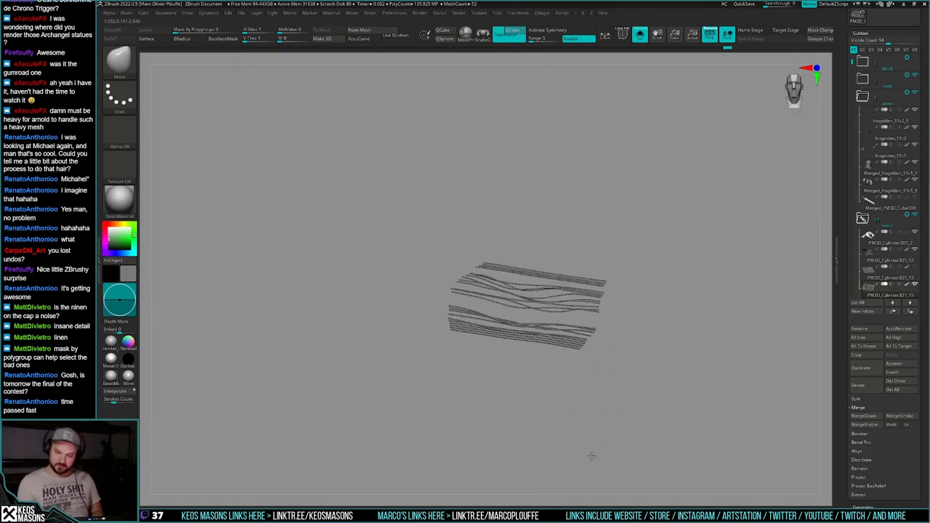
{"action": "key", "text": "alt+s"}
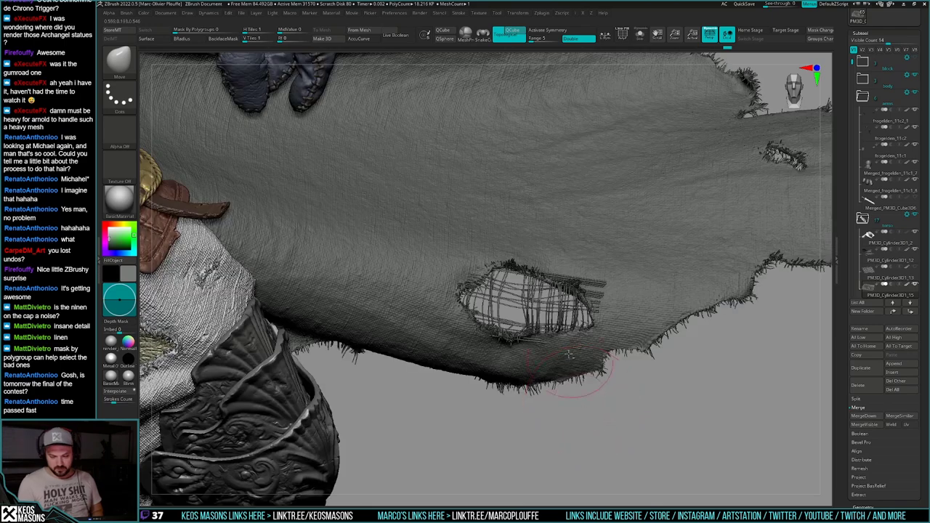
{"action": "right_click_drag", "start_coordinate": [582, 395], "coordinate": [582, 428], "text": "ctrl"}
{"action": "key", "text": "alt+s"}
{"action": "left_click", "coordinate": [582, 357], "text": "ctrl+shift"}
{"action": "left_click_drag", "start_coordinate": [567, 385], "coordinate": [566, 388], "text": "ctrl+shift"}
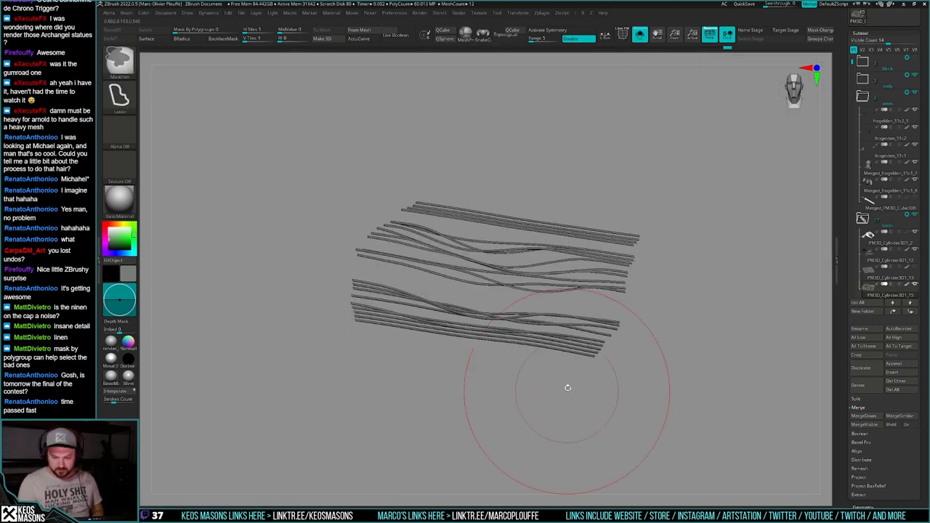
{"action": "left_click", "coordinate": [585, 355], "text": "ctrl+shift"}
{"action": "left_click", "coordinate": [588, 351], "text": "ctrl+shift"}
{"action": "left_click", "coordinate": [591, 346], "text": "ctrl+shift"}
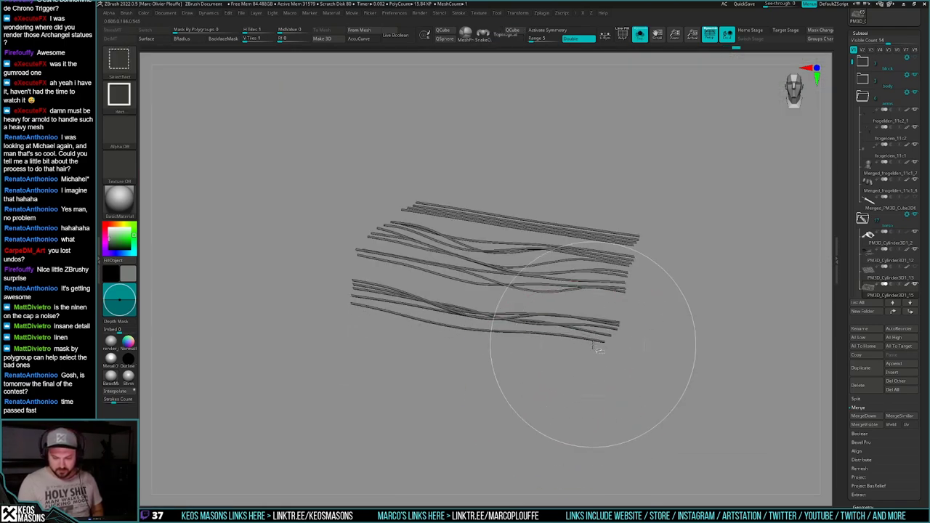
Step: Hide the surplus straight threads along the upper edge and bring the rest of the model back into view
{"action": "left_click", "coordinate": [627, 235], "text": "ctrl+shift"}
{"action": "left_click", "coordinate": [627, 238], "text": "ctrl+shift"}
{"action": "left_click", "coordinate": [628, 241], "text": "ctrl+shift"}
{"action": "left_click", "coordinate": [629, 238], "text": "ctrl+shift"}
{"action": "left_click_drag", "start_coordinate": [630, 266], "coordinate": [630, 273], "text": "ctrl+shift"}
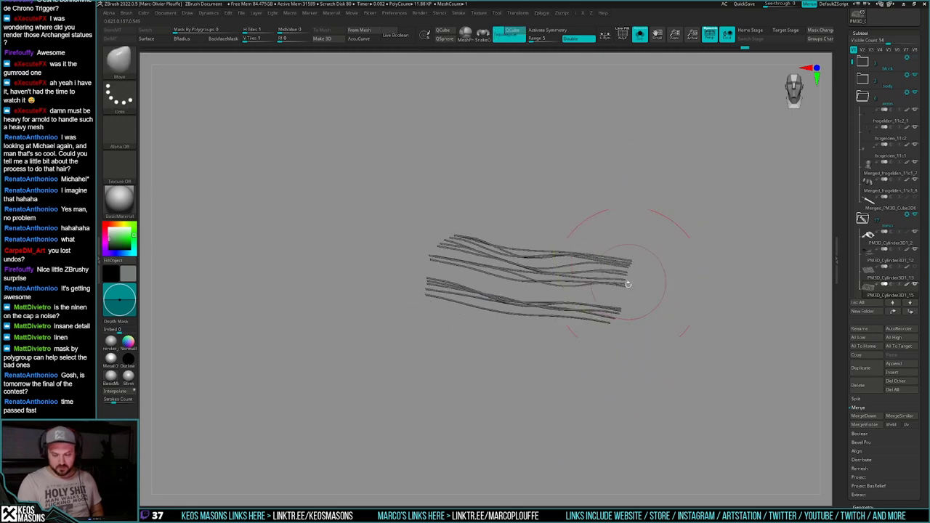
{"action": "key", "text": "alt+s"}
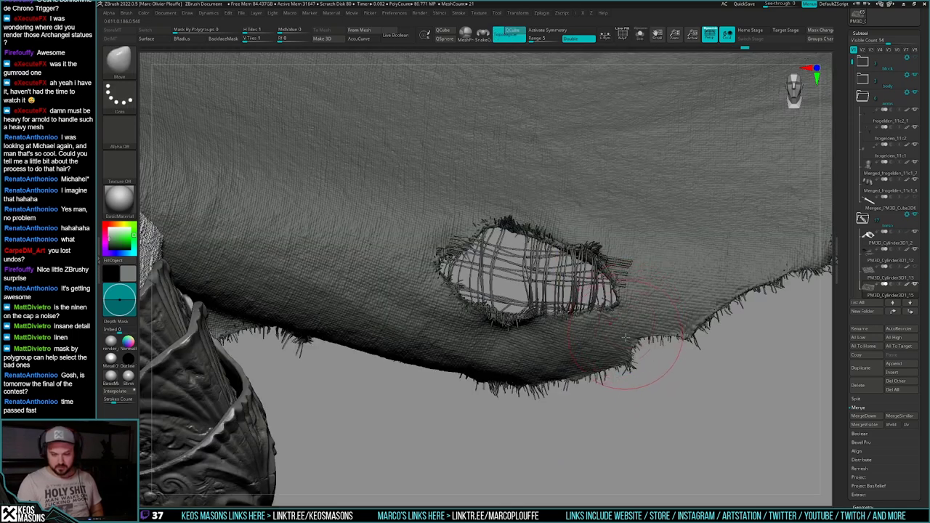
Step: Turn off topological masking and blend the thread ends sticking out beside the hole into the cloth
{"action": "mouse_move", "coordinate": [626, 338]}
{"action": "right_mouse_down", "text": "ctrl"}
{"action": "mouse_move", "coordinate": [633, 405]}
{"action": "mouse_move", "coordinate": [617, 346]}
{"action": "right_mouse_up", "text": "ctrl"}
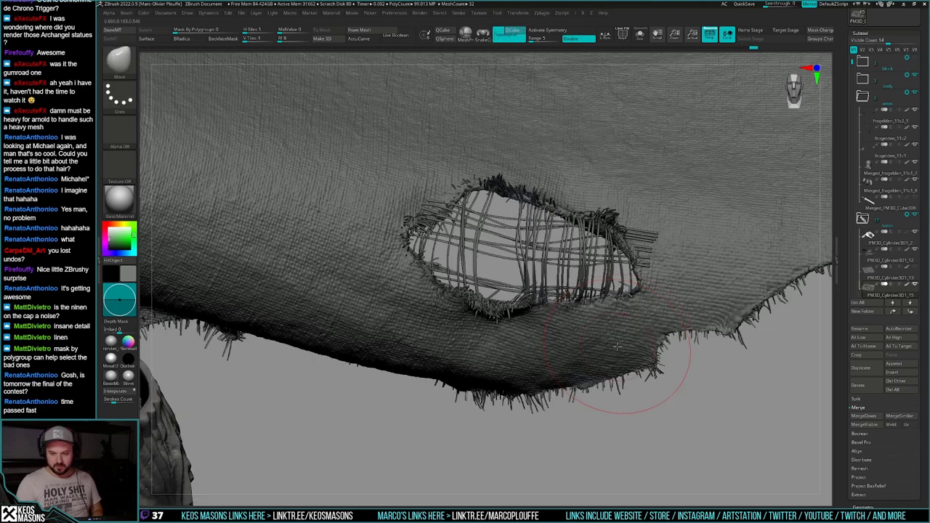
{"action": "right_click", "coordinate": [617, 347]}
{"action": "left_click", "coordinate": [610, 286]}
{"action": "right_click_drag", "start_coordinate": [596, 280], "coordinate": [426, 190]}
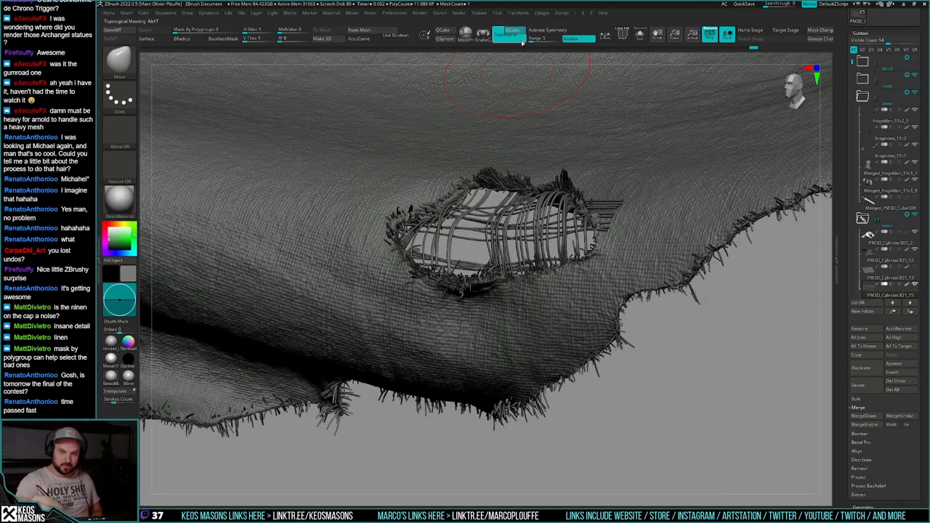
{"action": "right_click", "coordinate": [566, 241]}
{"action": "left_click", "coordinate": [571, 204]}
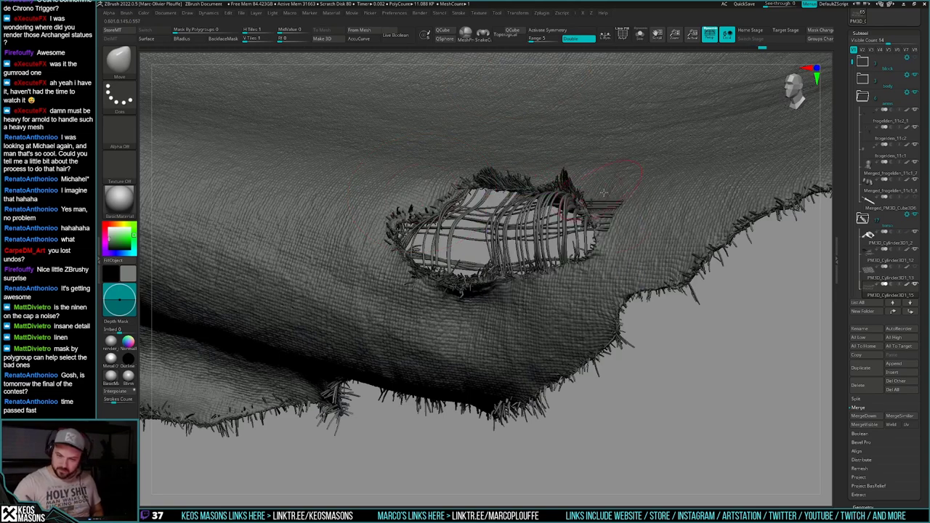
{"action": "left_click_drag", "start_coordinate": [609, 208], "coordinate": [631, 218], "text": "shift"}
{"action": "mouse_move", "coordinate": [622, 194]}
{"action": "right_mouse_down"}
{"action": "mouse_move", "coordinate": [597, 225]}
{"action": "mouse_move", "coordinate": [595, 256]}
{"action": "right_mouse_up"}
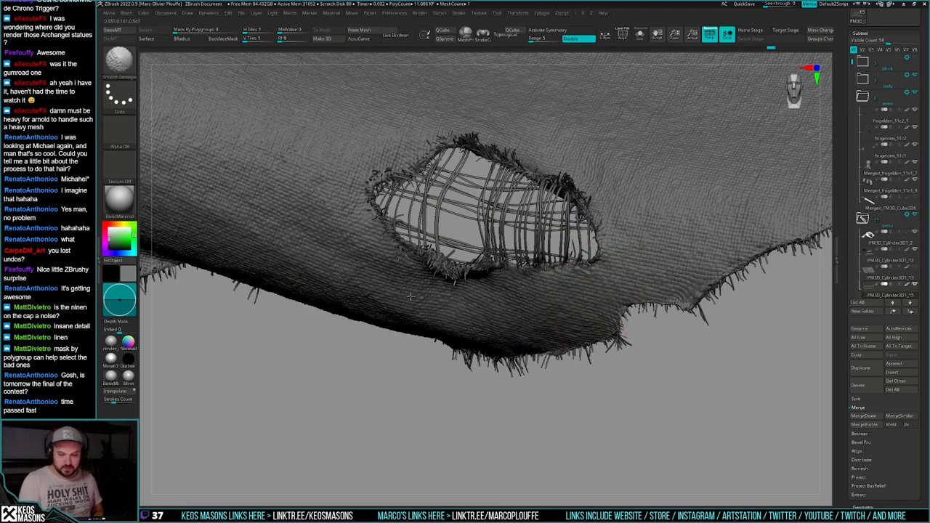
Step: Tuck the protruding thread ends into the cloth on the back side of the cape
{"action": "key", "text": "shift+s"}
{"action": "mouse_move", "coordinate": [565, 297]}
{"action": "right_mouse_down"}
{"action": "mouse_move", "coordinate": [504, 277]}
{"action": "mouse_move", "coordinate": [564, 271]}
{"action": "right_mouse_up"}
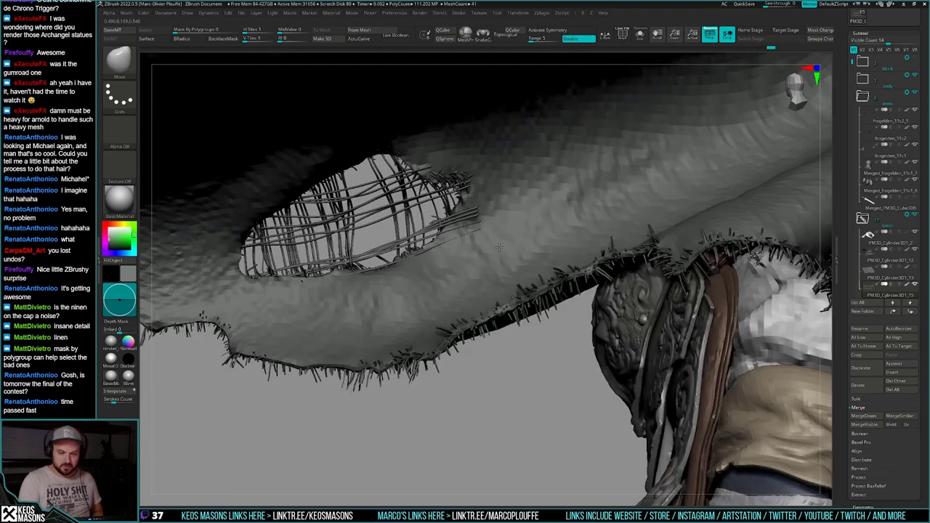
{"action": "mouse_move", "coordinate": [485, 243]}
{"action": "right_mouse_down"}
{"action": "mouse_move", "coordinate": [486, 229]}
{"action": "mouse_move", "coordinate": [459, 248]}
{"action": "mouse_move", "coordinate": [478, 171]}
{"action": "right_mouse_up"}
{"action": "right_click_drag", "start_coordinate": [467, 202], "coordinate": [568, 286], "text": "alt"}
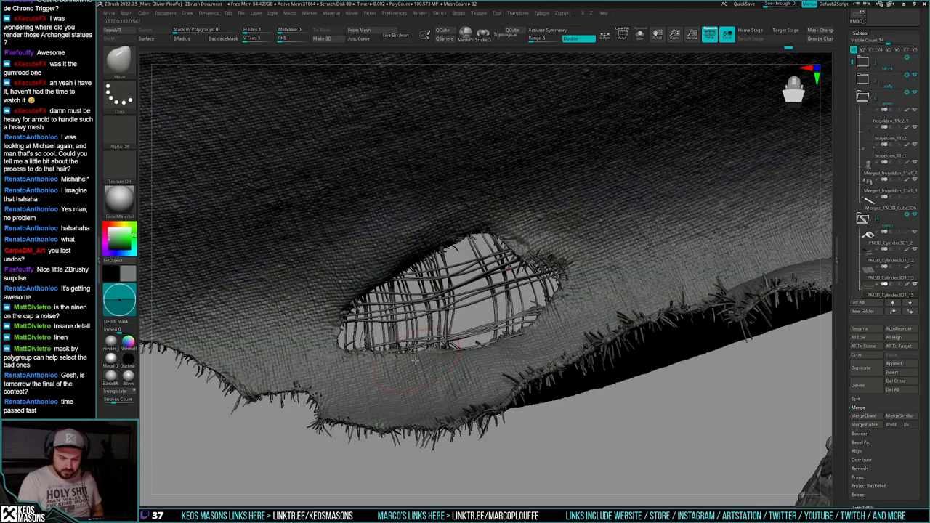
Step: Examine the threaded hole from different angles and in the context of the whole caped frog figure
{"action": "right_click_drag", "start_coordinate": [358, 359], "coordinate": [486, 337]}
{"action": "mouse_move", "coordinate": [484, 264]}
{"action": "right_mouse_down"}
{"action": "mouse_move", "coordinate": [511, 318]}
{"action": "mouse_move", "coordinate": [476, 207]}
{"action": "mouse_move", "coordinate": [505, 345]}
{"action": "mouse_move", "coordinate": [468, 240]}
{"action": "right_mouse_up"}
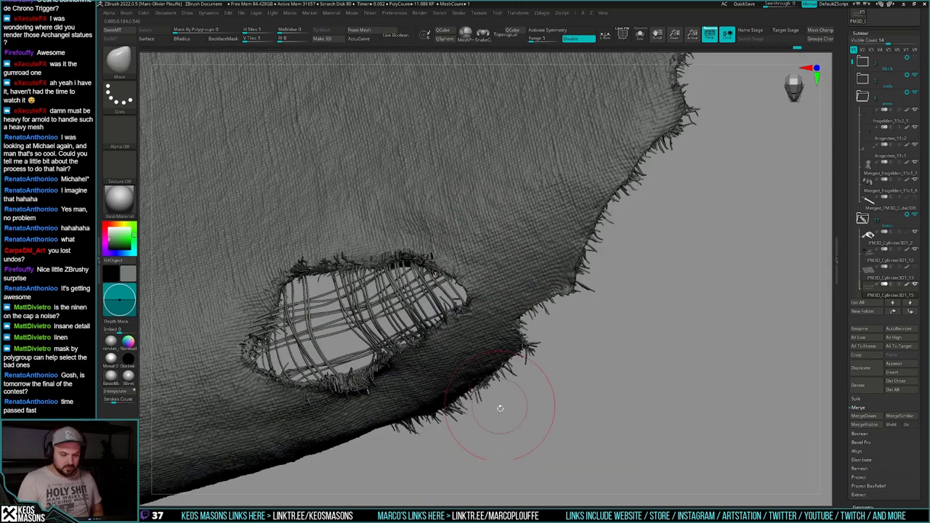
{"action": "mouse_move", "coordinate": [501, 407]}
{"action": "right_mouse_down", "text": "ctrl"}
{"action": "mouse_move", "coordinate": [485, 397]}
{"action": "mouse_move", "coordinate": [463, 305]}
{"action": "mouse_move", "coordinate": [622, 401]}
{"action": "mouse_move", "coordinate": [629, 446]}
{"action": "right_mouse_up", "text": "ctrl"}
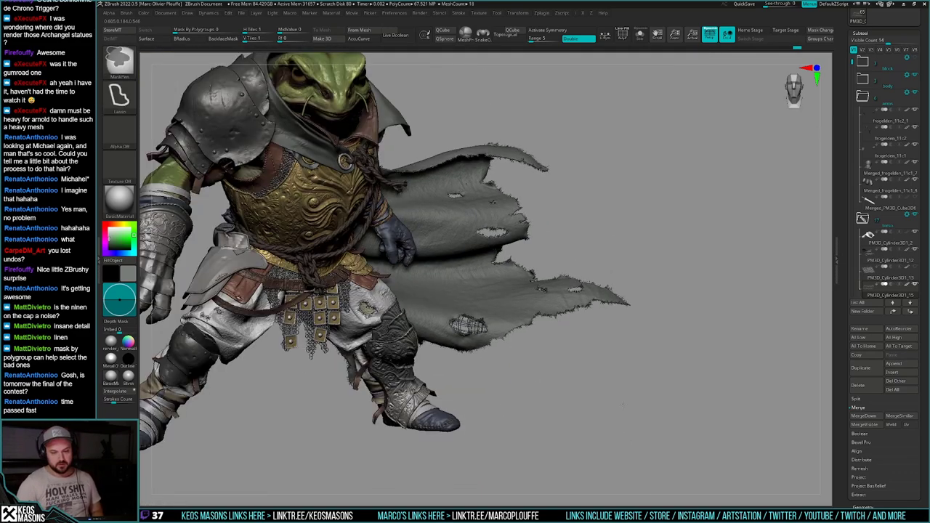
{"action": "mouse_move", "coordinate": [600, 397]}
{"action": "right_mouse_down", "text": "ctrl"}
{"action": "mouse_move", "coordinate": [499, 413]}
{"action": "mouse_move", "coordinate": [496, 422]}
{"action": "right_mouse_up", "text": "ctrl"}
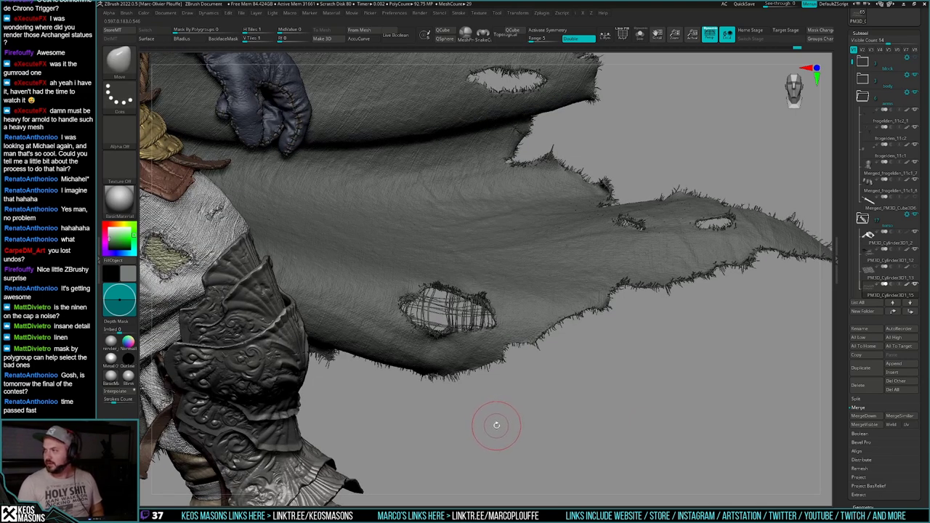
{"action": "key", "text": "shift+f"}
{"action": "key", "text": "shift+f"}
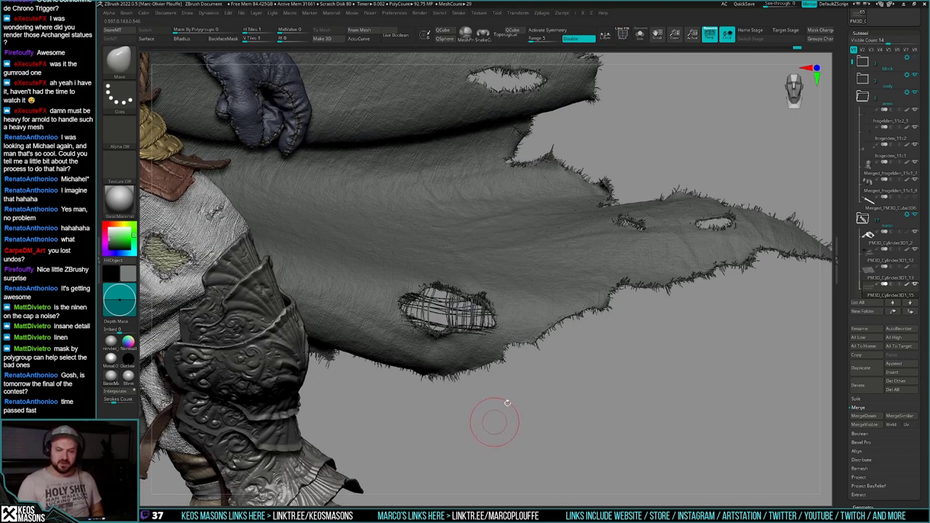
Step: Isolate the lengthwise threads of the filled hole and merge them with the crosswise threads into a single subtool
{"action": "right_click_drag", "start_coordinate": [491, 402], "coordinate": [507, 405], "text": "alt"}
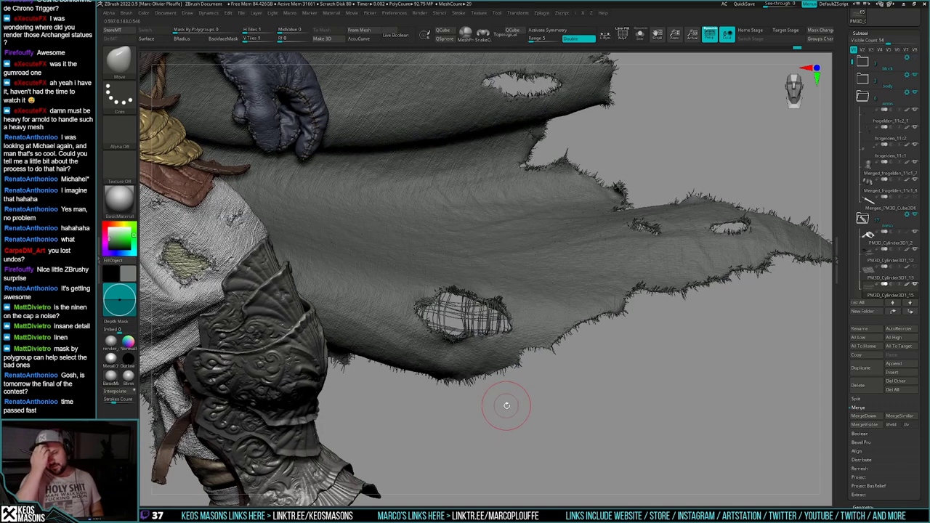
{"action": "right_click_drag", "start_coordinate": [640, 362], "coordinate": [612, 380], "text": "ctrl"}
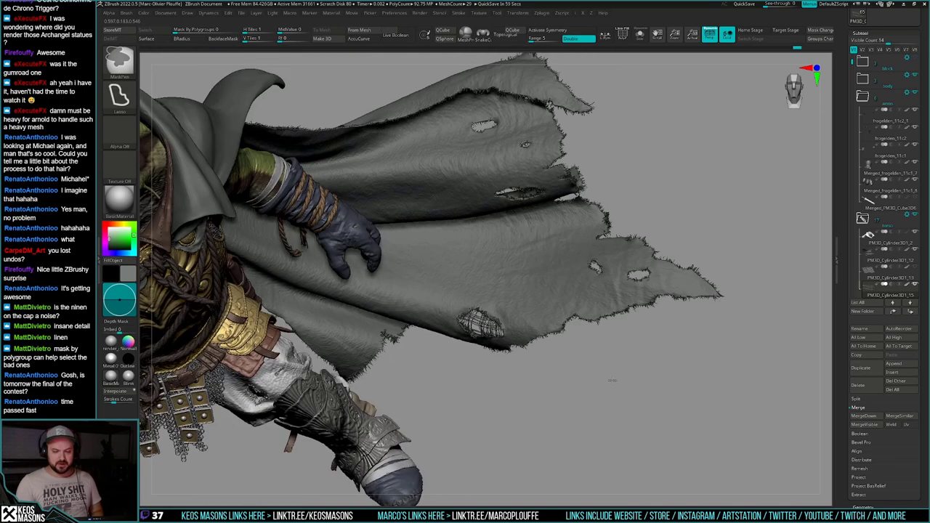
{"action": "left_click", "coordinate": [608, 404]}
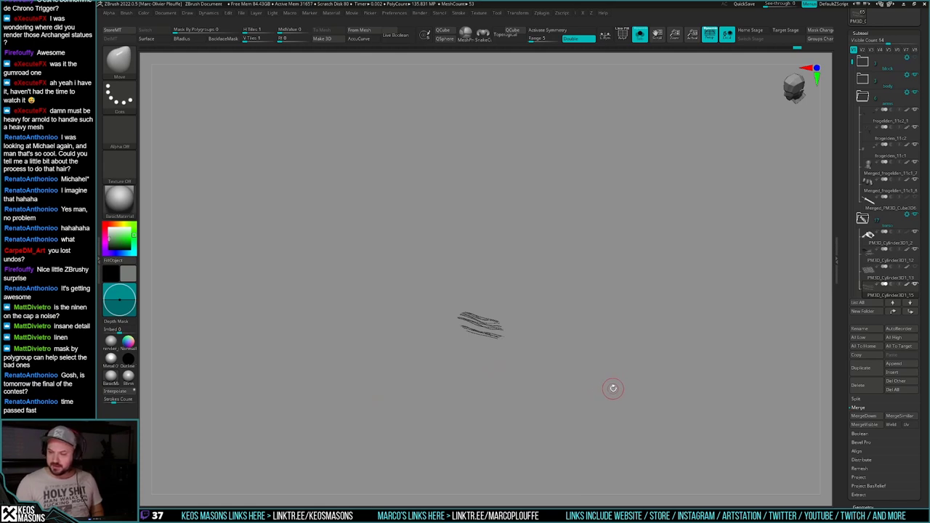
{"action": "left_click", "coordinate": [869, 272]}
{"action": "left_click", "coordinate": [870, 288]}
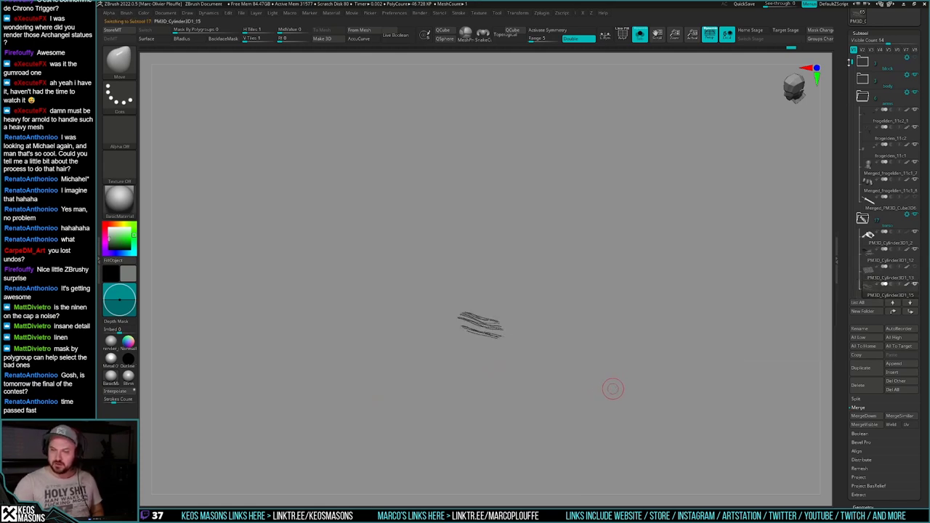
{"action": "left_click_drag", "start_coordinate": [849, 63], "coordinate": [851, 73]}
{"action": "left_click", "coordinate": [869, 252]}
{"action": "left_click", "coordinate": [870, 236]}
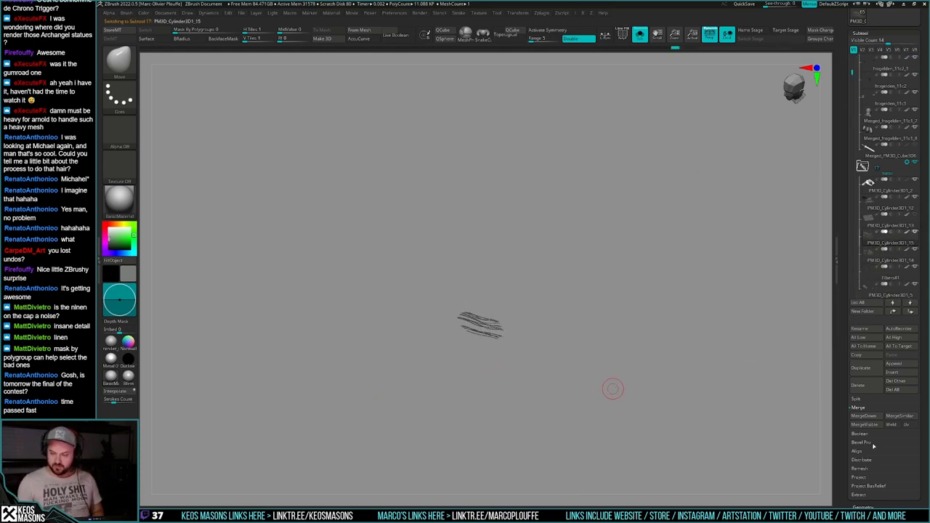
{"action": "left_click", "coordinate": [868, 416]}
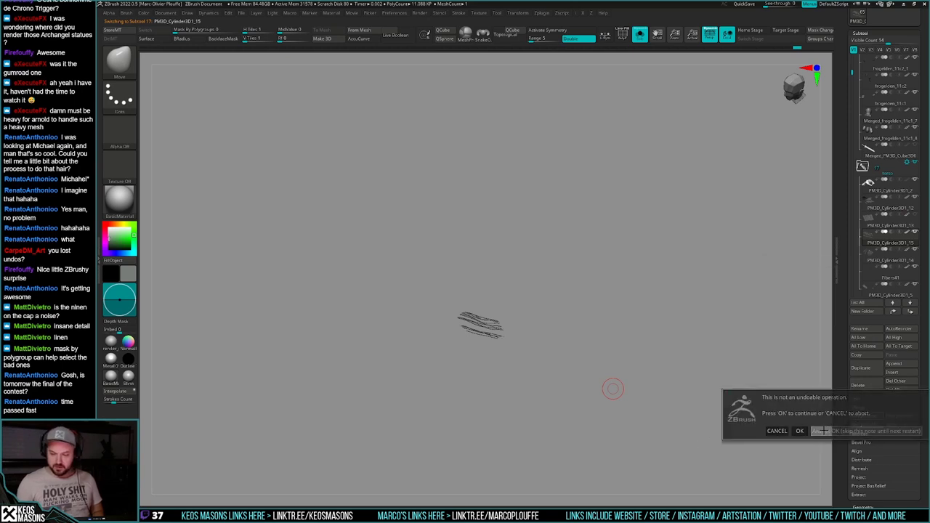
{"action": "left_click", "coordinate": [800, 431]}
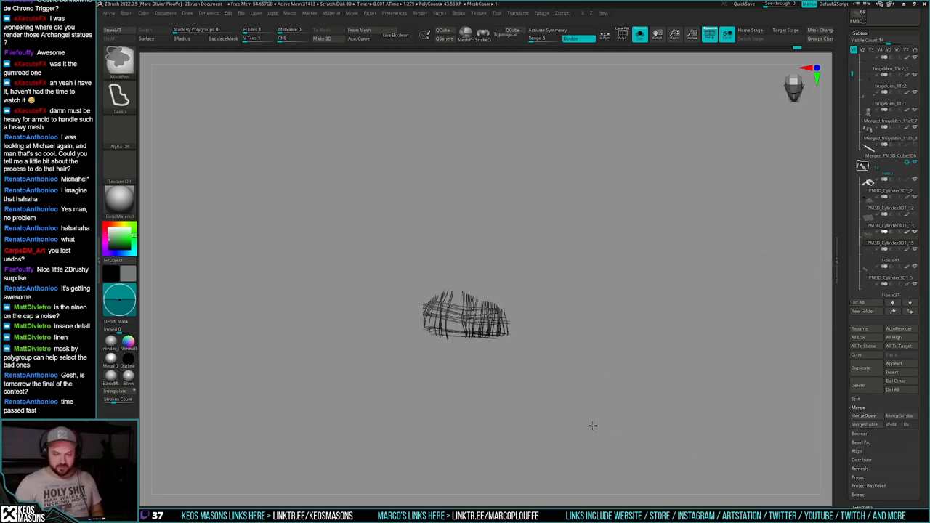
Step: Examine the merged thread weave up close in isolation, including its polygroups
{"action": "right_click_drag", "start_coordinate": [593, 426], "coordinate": [585, 382], "text": "ctrl"}
{"action": "right_click_drag", "start_coordinate": [452, 285], "coordinate": [482, 362], "text": "ctrl"}
{"action": "key", "text": "space"}
{"action": "left_click_drag", "start_coordinate": [388, 255], "coordinate": [377, 256]}
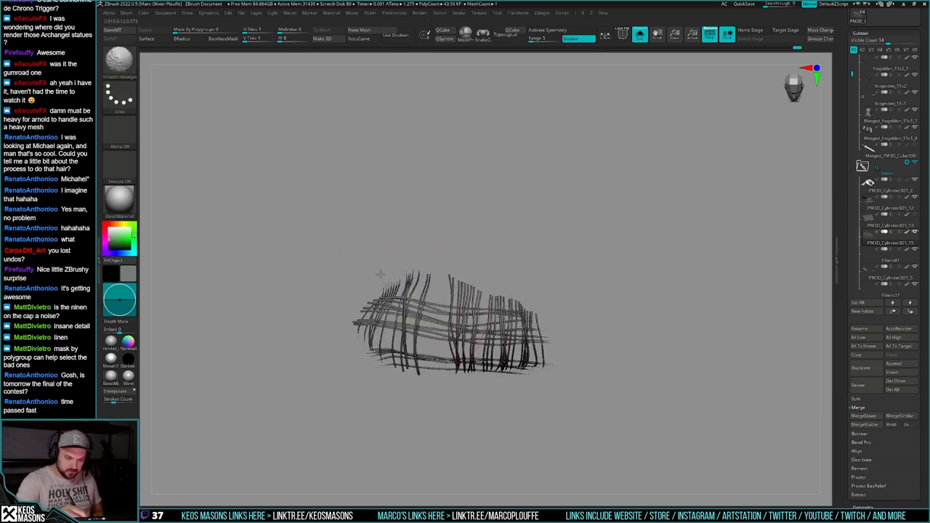
{"action": "right_click_drag", "start_coordinate": [430, 230], "coordinate": [423, 206], "text": "ctrl"}
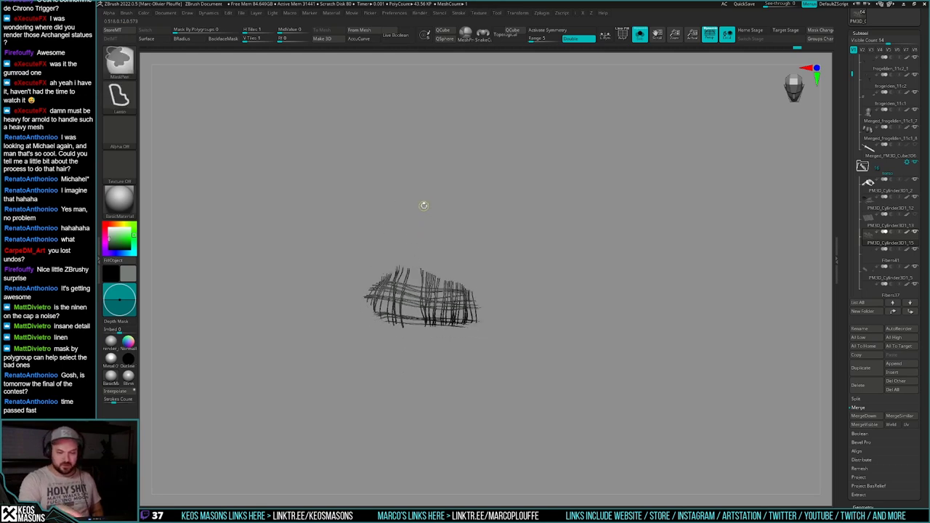
{"action": "right_click_drag", "start_coordinate": [643, 404], "coordinate": [644, 359]}
{"action": "key", "text": "shift+f"}
{"action": "key", "text": "shift+f"}
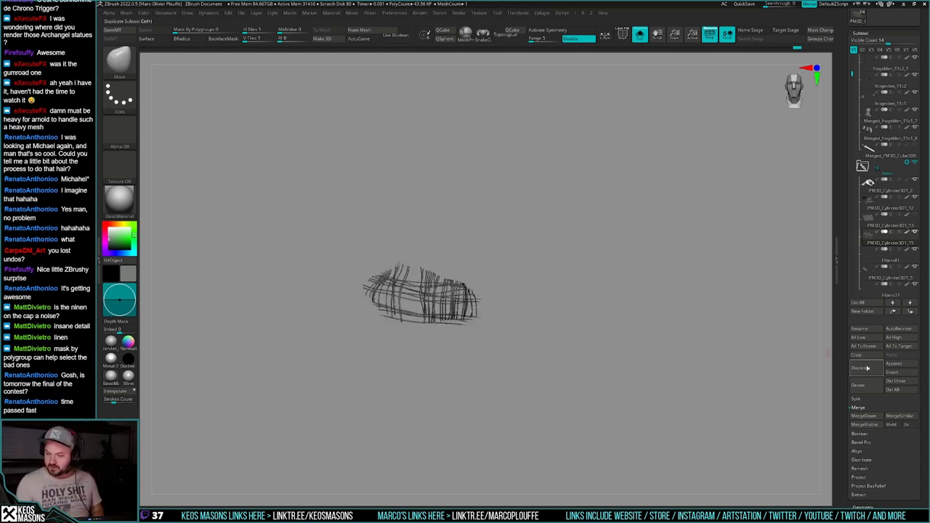
Step: Duplicate the merged thread weave and move the copy over the smaller hole near the cape's pointed tip
{"action": "left_click", "coordinate": [866, 368]}
{"action": "mouse_move", "coordinate": [675, 389]}
{"action": "right_mouse_down", "text": "ctrl"}
{"action": "mouse_move", "coordinate": [623, 368]}
{"action": "mouse_move", "coordinate": [612, 442]}
{"action": "right_mouse_up", "text": "ctrl"}
{"action": "key", "text": "alt+s"}
{"action": "key", "text": "w"}
{"action": "left_click_drag", "start_coordinate": [436, 327], "coordinate": [527, 286]}
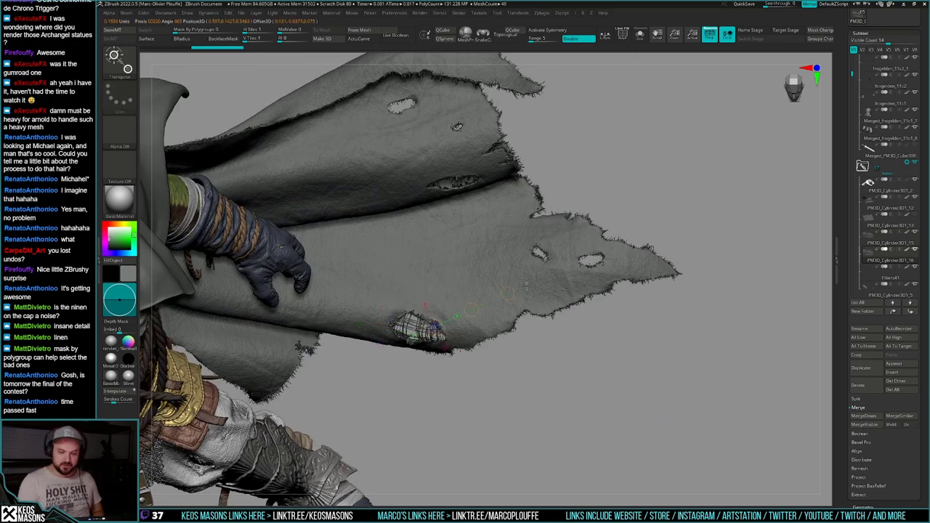
{"action": "left_click_drag", "start_coordinate": [582, 267], "coordinate": [579, 268]}
{"action": "left_click_drag", "start_coordinate": [507, 297], "coordinate": [593, 262]}
Step: Reposition and rotate the thread copy with the transpose line so it follows the cloth across the smaller hole
{"action": "mouse_move", "coordinate": [645, 216]}
{"action": "right_mouse_down", "text": "ctrl"}
{"action": "mouse_move", "coordinate": [828, 171]}
{"action": "mouse_move", "coordinate": [682, 286]}
{"action": "right_mouse_up", "text": "ctrl"}
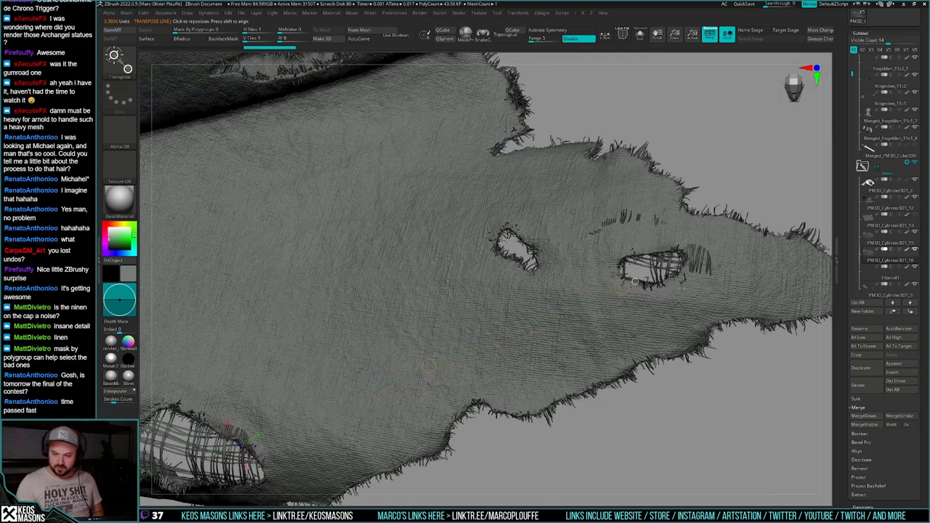
{"action": "left_click_drag", "start_coordinate": [601, 278], "coordinate": [702, 242]}
{"action": "mouse_move", "coordinate": [652, 260]}
{"action": "left_mouse_down"}
{"action": "mouse_move", "coordinate": [636, 304]}
{"action": "mouse_move", "coordinate": [639, 292]}
{"action": "left_mouse_up"}
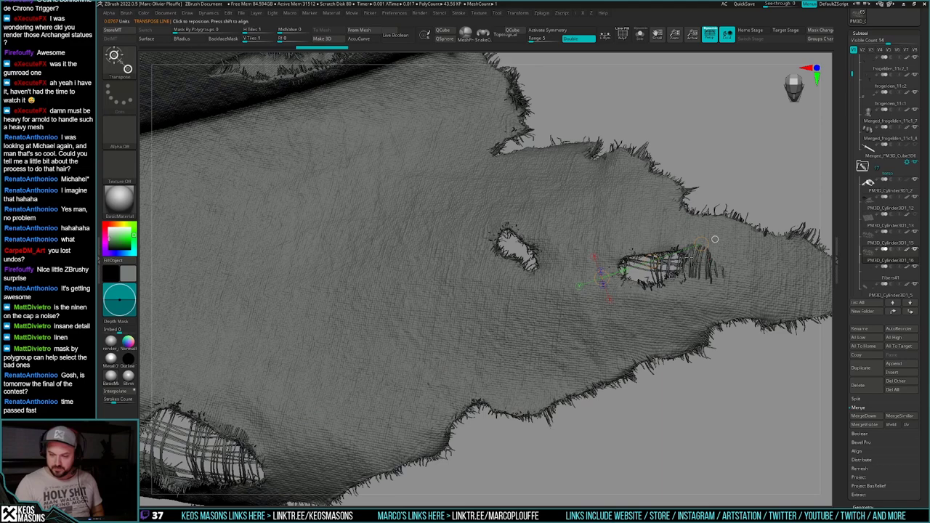
{"action": "right_click_drag", "start_coordinate": [715, 239], "coordinate": [683, 251]}
{"action": "mouse_move", "coordinate": [681, 266]}
{"action": "left_mouse_down"}
{"action": "mouse_move", "coordinate": [616, 263]}
{"action": "mouse_move", "coordinate": [630, 264]}
{"action": "left_mouse_up"}
{"action": "right_click_drag", "start_coordinate": [590, 281], "coordinate": [633, 283]}
{"action": "left_click_drag", "start_coordinate": [665, 275], "coordinate": [656, 353]}
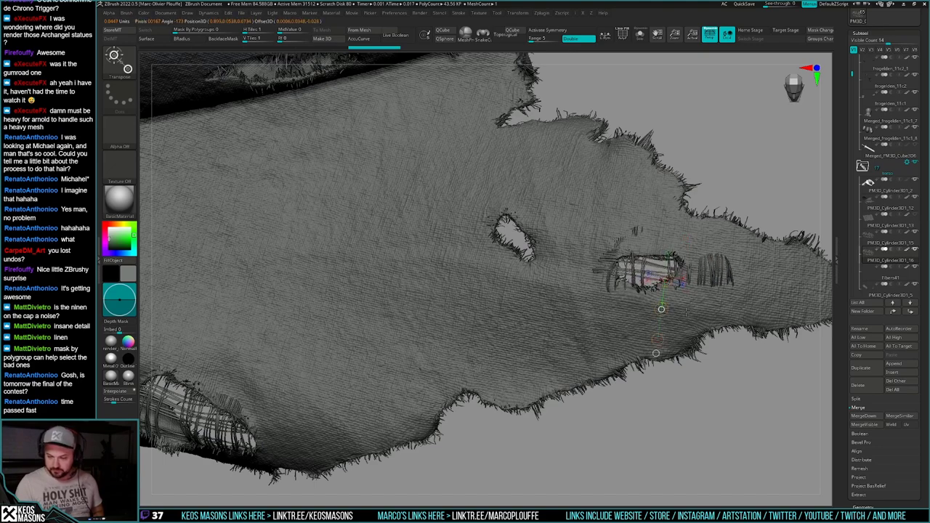
{"action": "left_click_drag", "start_coordinate": [661, 309], "coordinate": [665, 316]}
{"action": "key", "text": "q"}
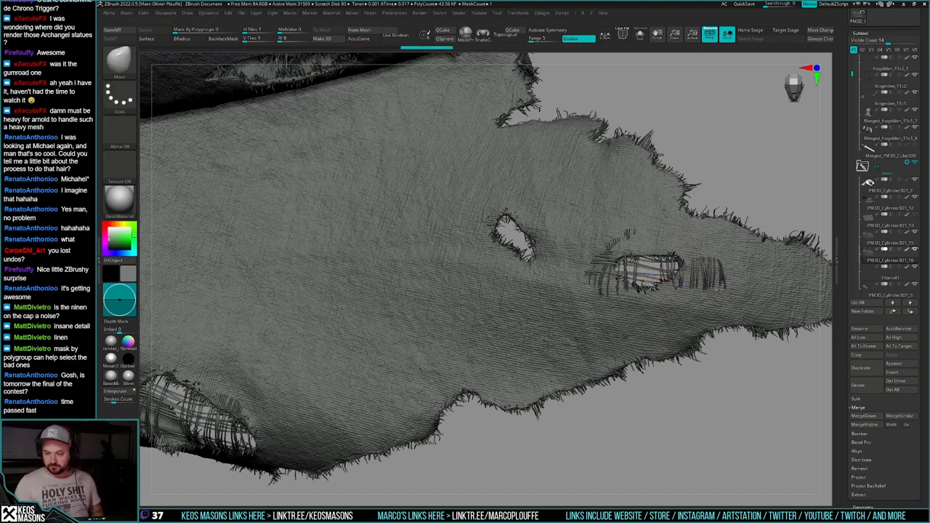
Step: Pull the copied threads toward the cloth surface around the smaller hole using a resized Move brush
{"action": "right_click_drag", "start_coordinate": [709, 323], "coordinate": [699, 255]}
{"action": "right_click", "coordinate": [667, 315]}
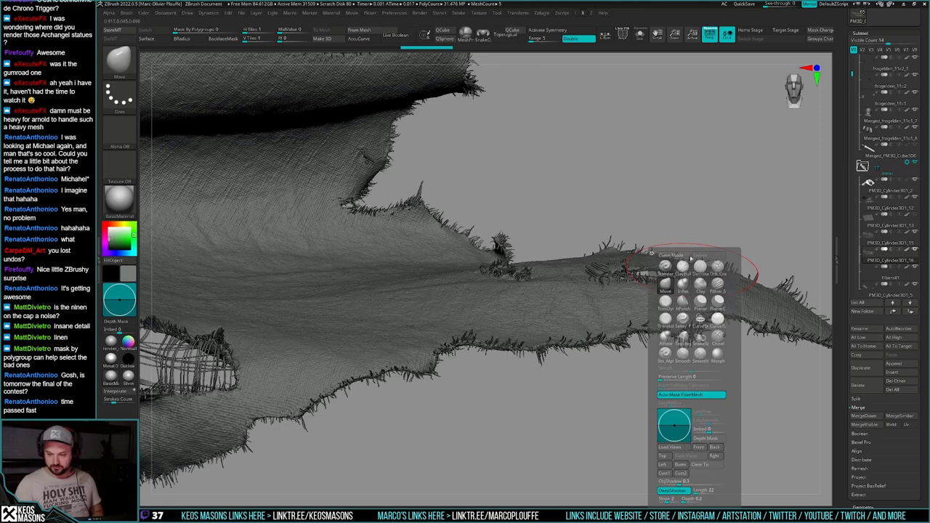
{"action": "key", "text": "b"}
{"action": "key", "text": "space"}
{"action": "left_click_drag", "start_coordinate": [666, 273], "coordinate": [612, 268]}
{"action": "key", "text": "space"}
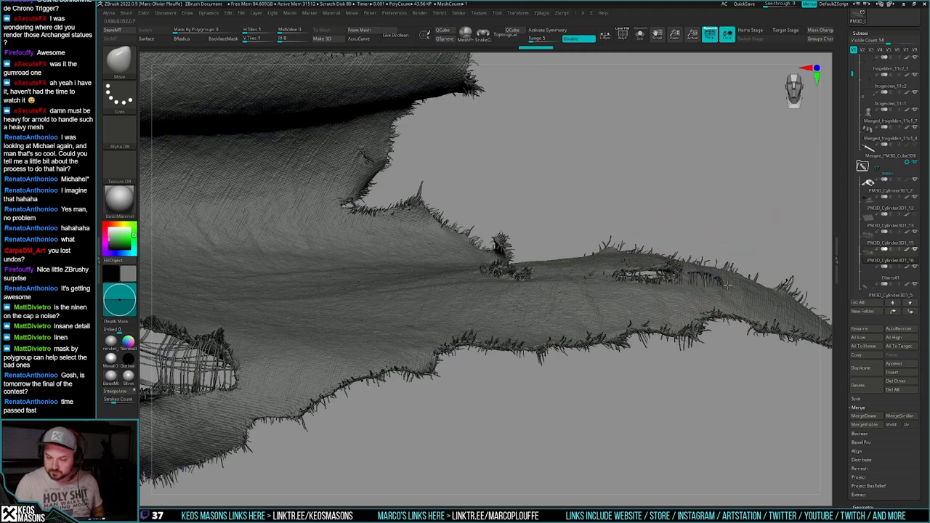
{"action": "left_click_drag", "start_coordinate": [727, 285], "coordinate": [734, 286]}
{"action": "key", "text": "space"}
{"action": "left_click_drag", "start_coordinate": [673, 289], "coordinate": [643, 270]}
{"action": "mouse_move", "coordinate": [638, 272]}
{"action": "right_mouse_down"}
{"action": "mouse_move", "coordinate": [638, 339]}
{"action": "mouse_move", "coordinate": [640, 291]}
{"action": "mouse_move", "coordinate": [701, 243]}
{"action": "mouse_move", "coordinate": [658, 338]}
{"action": "right_mouse_up"}
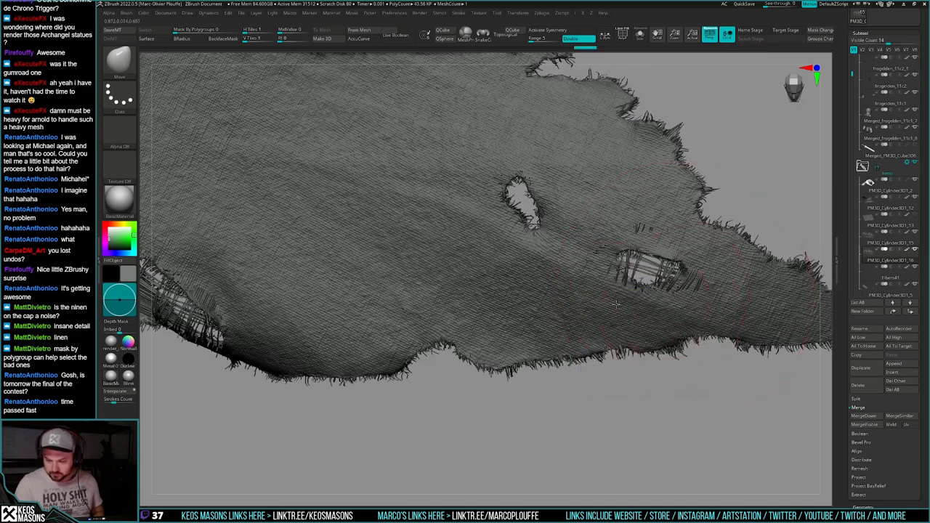
Step: Sink the copied thread ends beside the smaller hole into the cloth with the Standard brush
{"action": "right_click", "coordinate": [607, 340]}
{"action": "key", "text": "space"}
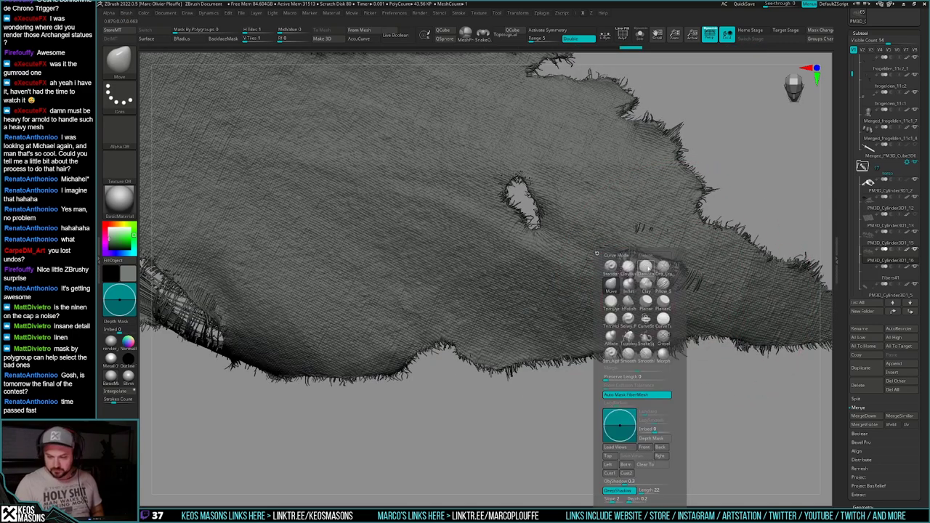
{"action": "left_click", "coordinate": [646, 267]}
{"action": "right_click", "coordinate": [683, 263]}
{"action": "right_click_drag", "start_coordinate": [683, 263], "coordinate": [675, 291]}
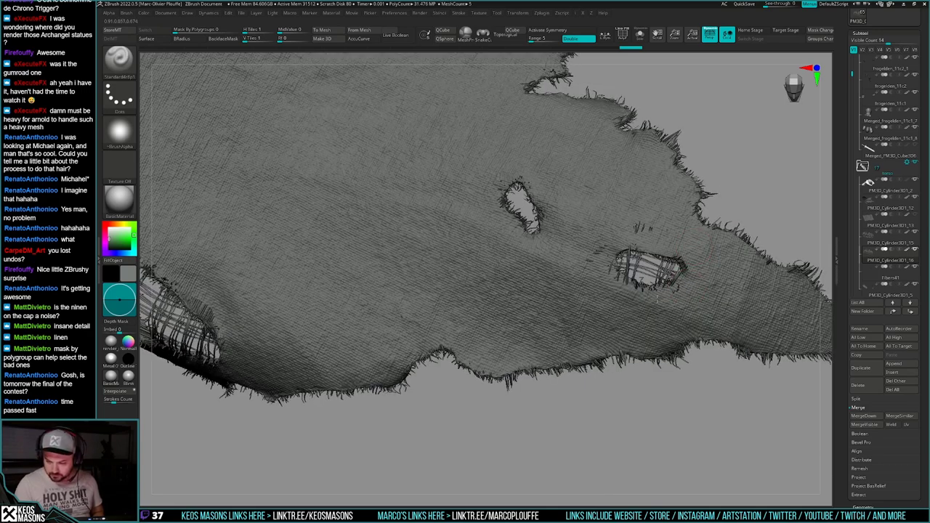
{"action": "left_click_drag", "start_coordinate": [606, 275], "coordinate": [614, 273]}
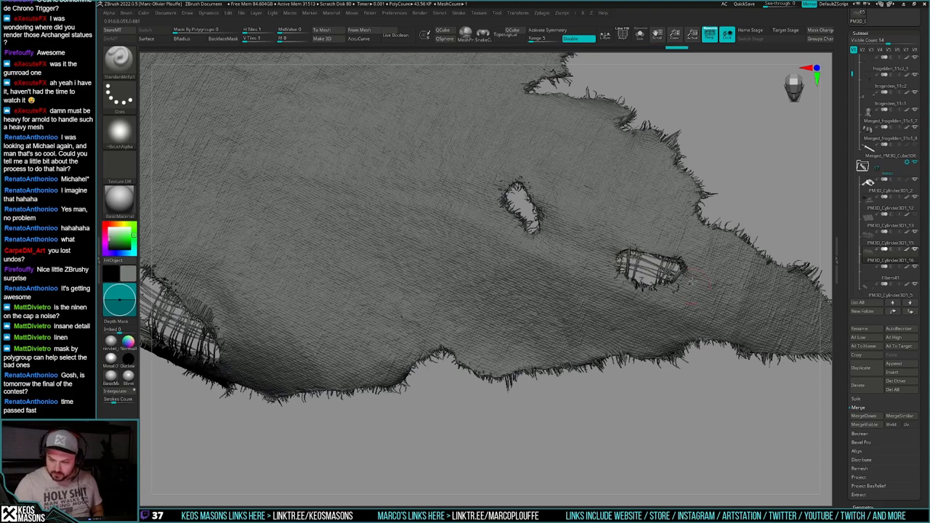
Step: Push the copied threads sticking out on the back side of the cape into the cloth with the Move brush
{"action": "right_click_drag", "start_coordinate": [662, 306], "coordinate": [680, 156]}
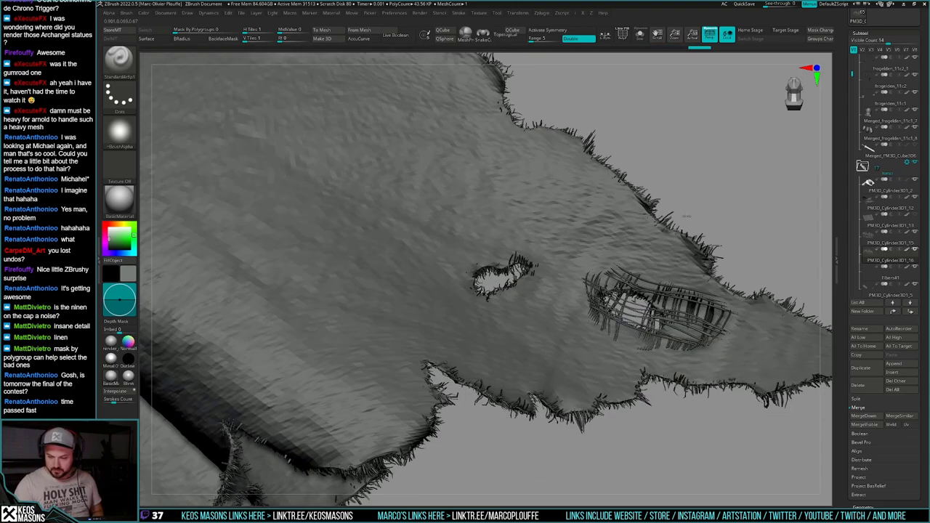
{"action": "right_click_drag", "start_coordinate": [678, 265], "coordinate": [695, 280], "text": "ctrl"}
{"action": "right_click", "coordinate": [695, 279]}
{"action": "left_click", "coordinate": [688, 286]}
{"action": "key", "text": "space"}
{"action": "left_click_drag", "start_coordinate": [679, 292], "coordinate": [689, 293]}
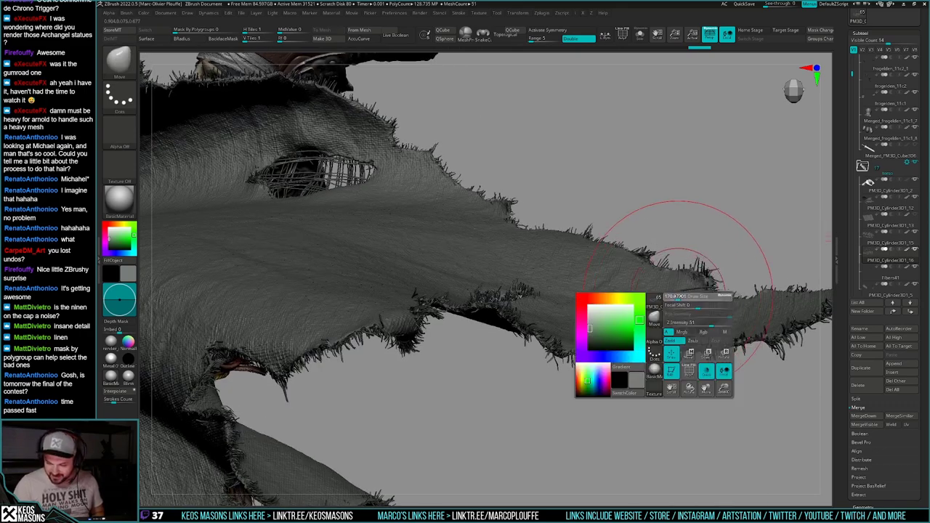
{"action": "key", "text": "shift+d"}
{"action": "mouse_move", "coordinate": [683, 292]}
{"action": "right_mouse_down"}
{"action": "mouse_move", "coordinate": [677, 311]}
{"action": "mouse_move", "coordinate": [682, 276]}
{"action": "mouse_move", "coordinate": [700, 300]}
{"action": "right_mouse_up"}
{"action": "key", "text": "space"}
{"action": "left_click_drag", "start_coordinate": [696, 332], "coordinate": [697, 324]}
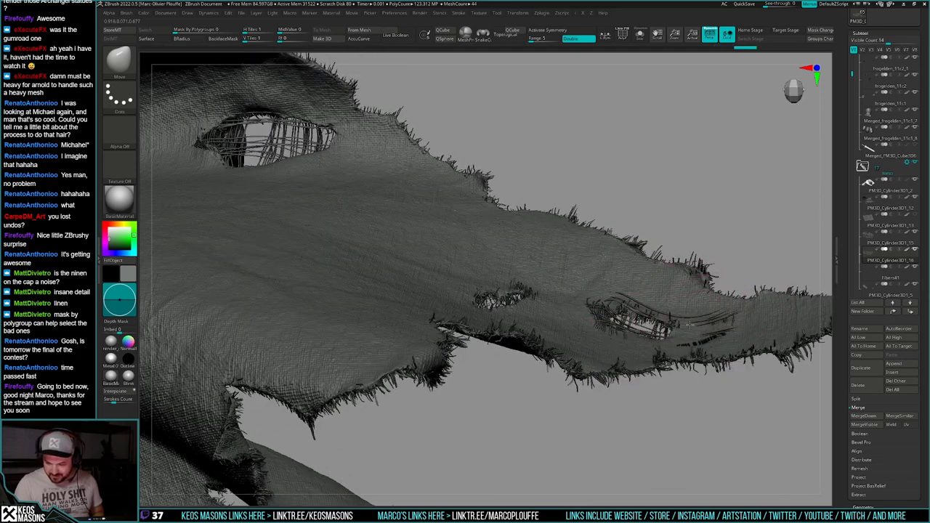
{"action": "left_click_drag", "start_coordinate": [635, 300], "coordinate": [637, 307]}
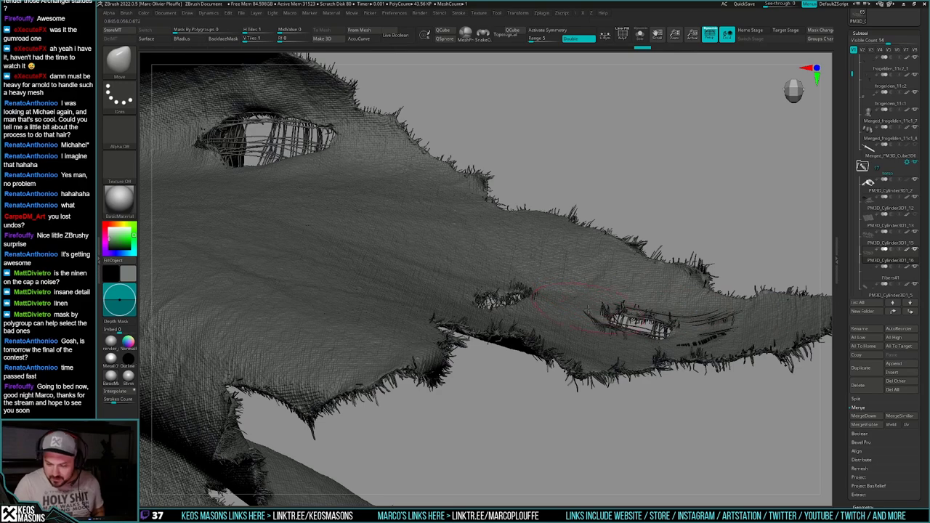
{"action": "left_click_drag", "start_coordinate": [595, 327], "coordinate": [598, 329]}
{"action": "mouse_move", "coordinate": [617, 341]}
{"action": "right_mouse_down"}
{"action": "mouse_move", "coordinate": [643, 302]}
{"action": "mouse_move", "coordinate": [644, 267]}
{"action": "right_mouse_up"}
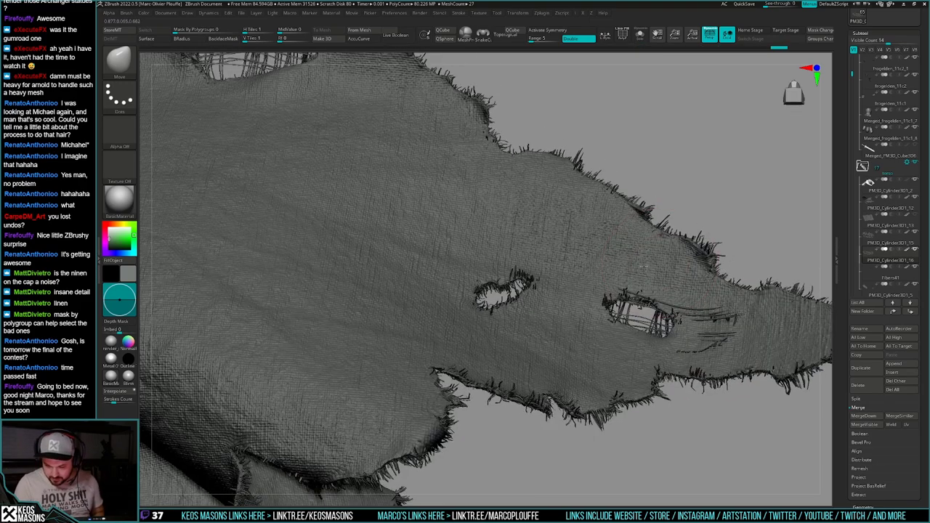
{"action": "left_click_drag", "start_coordinate": [633, 278], "coordinate": [637, 282]}
Step: Isolate the thread copy and step back through its undo history to its shape before the sculpting strokes
{"action": "mouse_move", "coordinate": [640, 305]}
{"action": "right_mouse_down"}
{"action": "mouse_move", "coordinate": [646, 452]}
{"action": "mouse_move", "coordinate": [665, 320]}
{"action": "mouse_move", "coordinate": [680, 327]}
{"action": "mouse_move", "coordinate": [654, 225]}
{"action": "mouse_move", "coordinate": [634, 332]}
{"action": "mouse_move", "coordinate": [672, 356]}
{"action": "mouse_move", "coordinate": [651, 358]}
{"action": "mouse_move", "coordinate": [667, 270]}
{"action": "mouse_move", "coordinate": [657, 388]}
{"action": "mouse_move", "coordinate": [666, 345]}
{"action": "right_mouse_up"}
{"action": "key", "text": "s"}
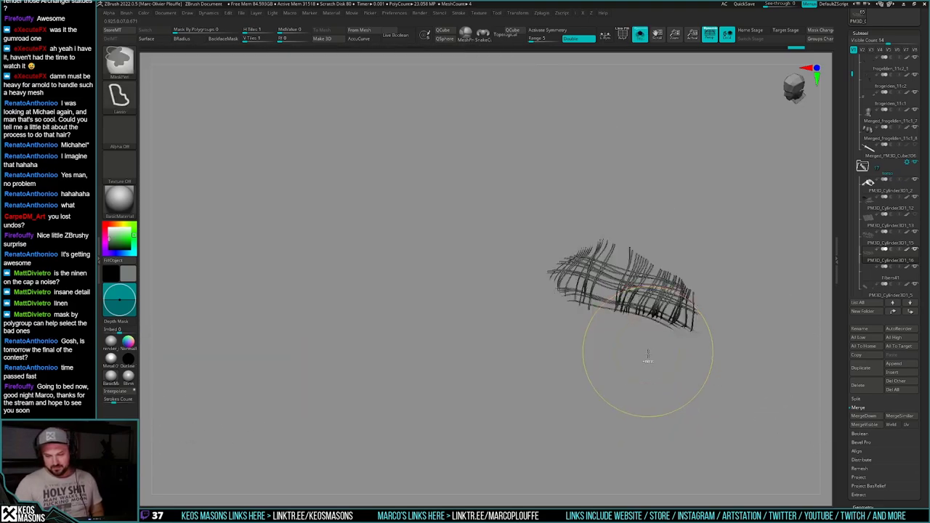
{"action": "key", "text": "ctrl+z"}
{"action": "key", "text": "ctrl+z"}
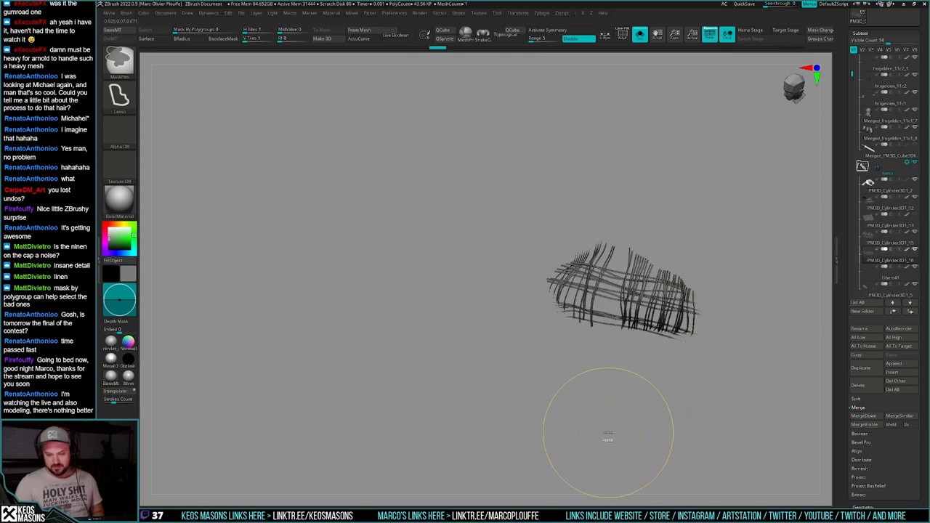
{"action": "mouse_move", "coordinate": [607, 439]}
{"action": "right_mouse_down"}
{"action": "mouse_move", "coordinate": [611, 364]}
{"action": "mouse_move", "coordinate": [601, 400]}
{"action": "right_mouse_up"}
{"action": "key", "text": "ctrl+z"}
{"action": "key", "text": "ctrl+z"}
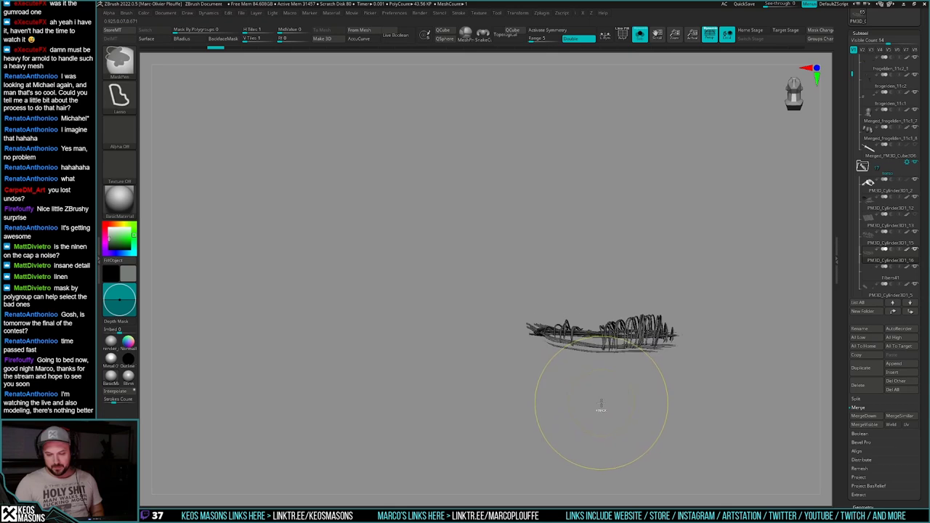
{"action": "key", "text": "ctrl+shift+z"}
{"action": "key", "text": "ctrl+shift+z"}
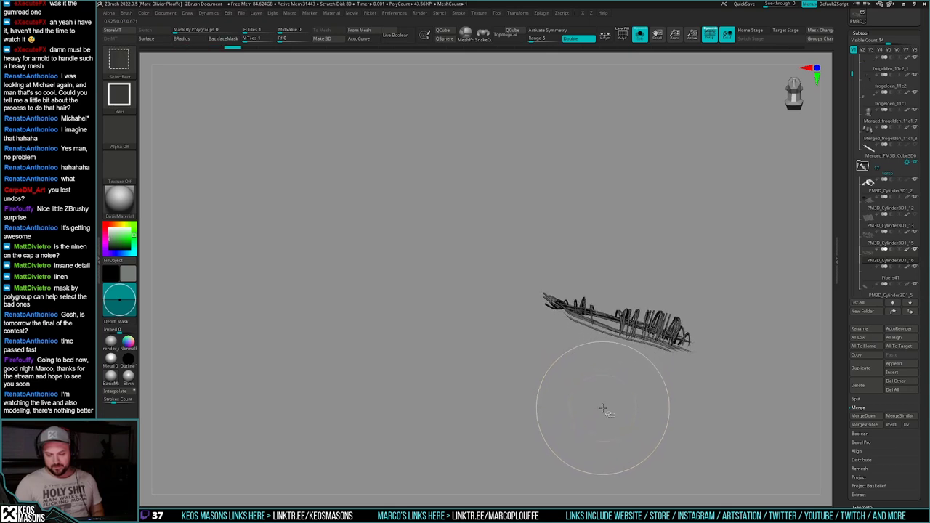
Step: Hide a first cross thread in the middle of the thread copy, accepting the removal of the newer undo history entries
{"action": "mouse_move", "coordinate": [604, 406]}
{"action": "right_mouse_down"}
{"action": "mouse_move", "coordinate": [615, 416]}
{"action": "mouse_move", "coordinate": [639, 386]}
{"action": "mouse_move", "coordinate": [702, 272]}
{"action": "mouse_move", "coordinate": [709, 328]}
{"action": "mouse_move", "coordinate": [709, 320]}
{"action": "right_mouse_up"}
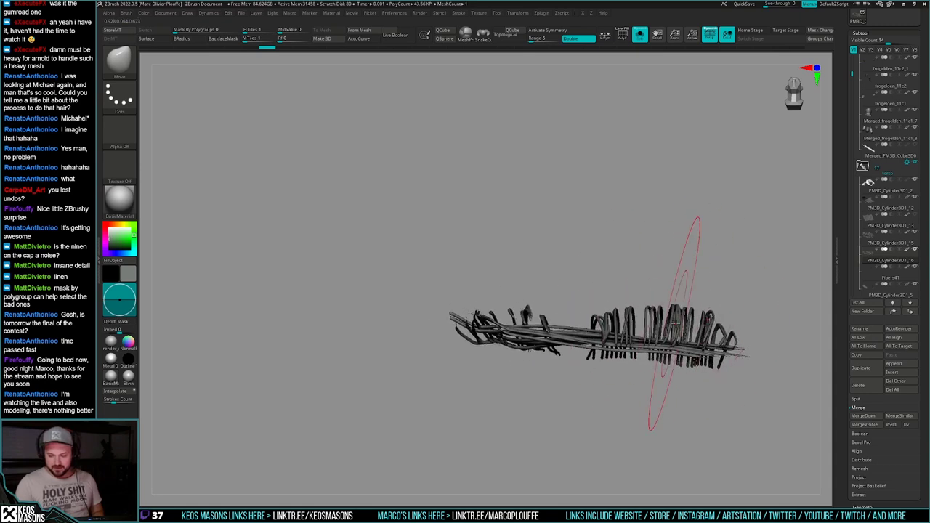
{"action": "mouse_move", "coordinate": [590, 363]}
{"action": "right_mouse_down"}
{"action": "mouse_move", "coordinate": [602, 394]}
{"action": "mouse_move", "coordinate": [613, 365]}
{"action": "right_mouse_up"}
{"action": "left_click", "coordinate": [599, 320], "text": "ctrl+shift"}
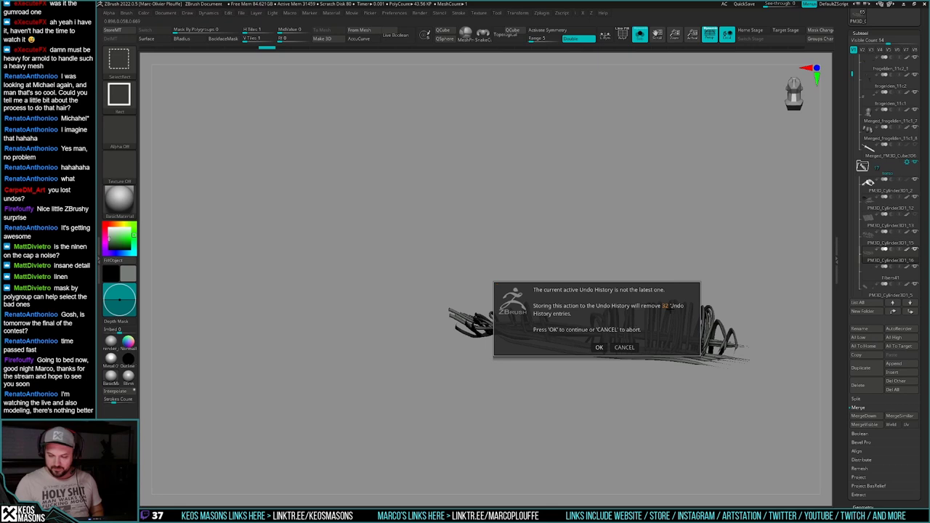
{"action": "left_click", "coordinate": [601, 347]}
{"action": "left_click_drag", "start_coordinate": [715, 291], "coordinate": [676, 305], "text": "ctrl+shift"}
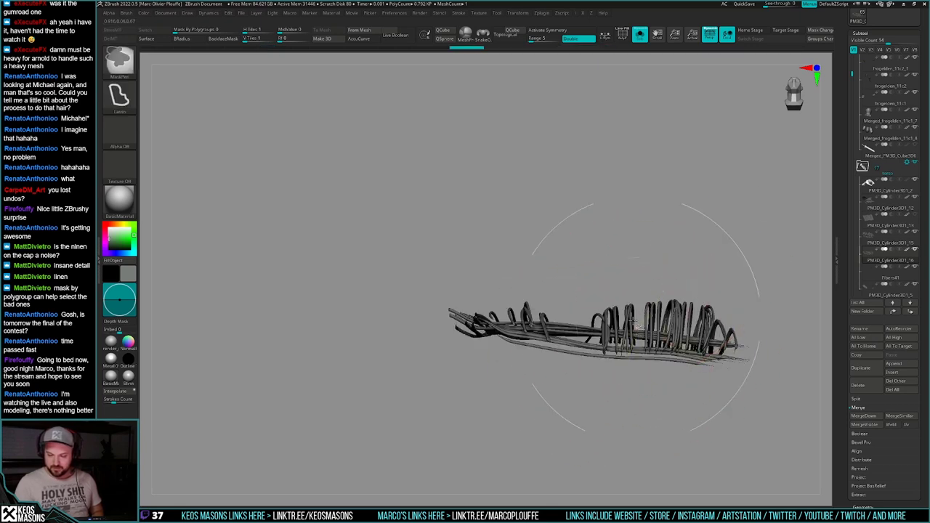
Step: Hide the cross threads through the middle of the thread copy one by one, undoing the mistaken pick
{"action": "left_click", "coordinate": [604, 322], "text": "ctrl+shift"}
{"action": "key", "text": "ctrl+z"}
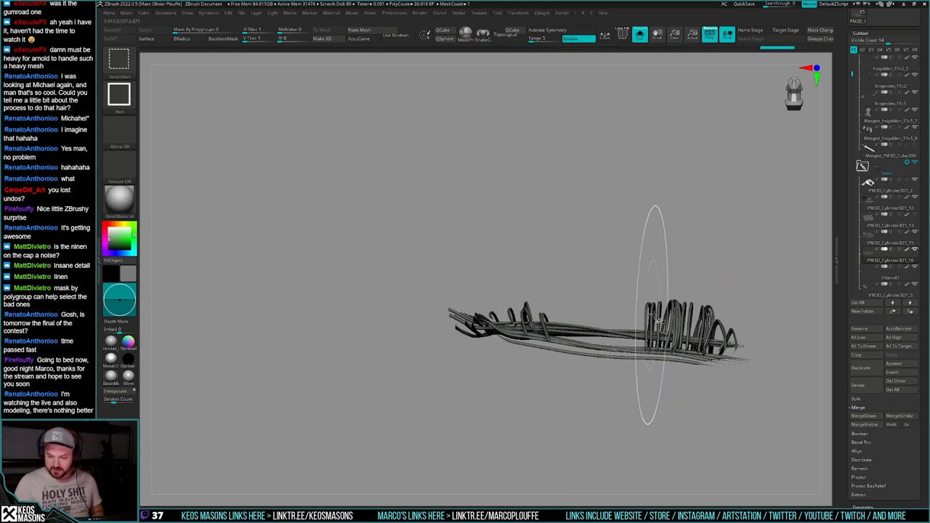
{"action": "left_click", "coordinate": [652, 317], "text": "ctrl+shift"}
{"action": "left_click", "coordinate": [660, 315], "text": "ctrl+shift"}
{"action": "left_click", "coordinate": [669, 315], "text": "ctrl+shift"}
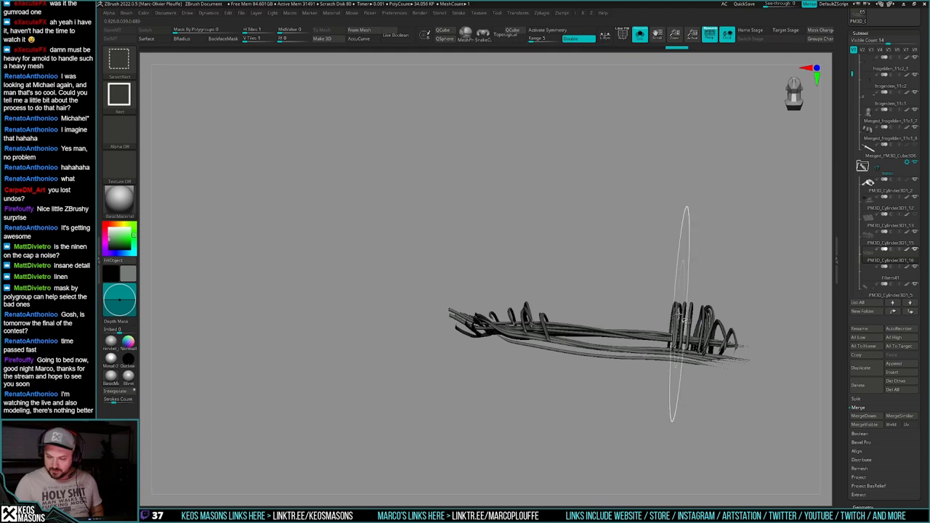
{"action": "left_click", "coordinate": [675, 315], "text": "ctrl+shift"}
{"action": "left_click", "coordinate": [680, 317], "text": "ctrl+shift"}
{"action": "left_click", "coordinate": [684, 317], "text": "ctrl+shift"}
{"action": "left_click", "coordinate": [689, 319], "text": "ctrl+shift"}
{"action": "left_click", "coordinate": [703, 321], "text": "ctrl+shift"}
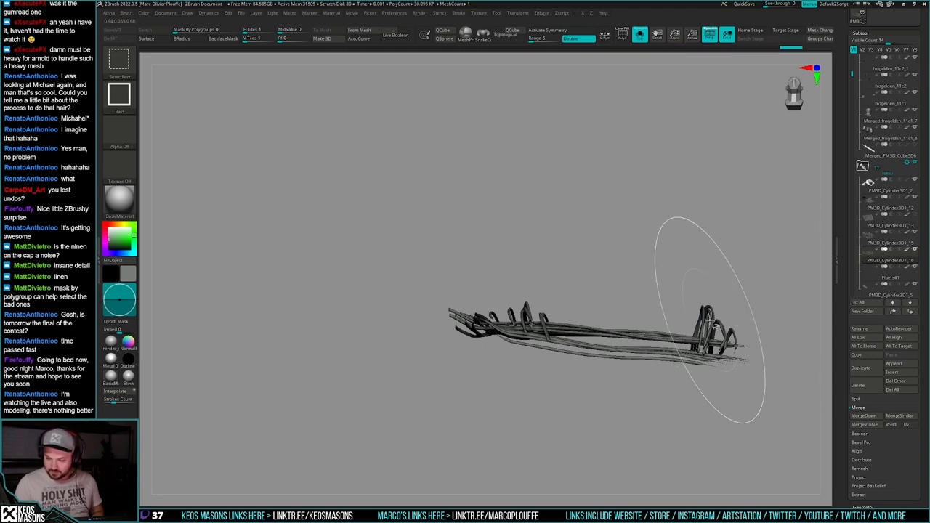
Step: Hide more of the crowded cross threads near the far end of the copy, undoing selections that catch the wrong threads
{"action": "left_click", "coordinate": [710, 320], "text": "ctrl+shift"}
{"action": "left_click", "coordinate": [709, 325], "text": "ctrl+shift"}
{"action": "left_click", "coordinate": [715, 325], "text": "ctrl+shift"}
{"action": "key", "text": "ctrl+z"}
{"action": "key", "text": "ctrl+z"}
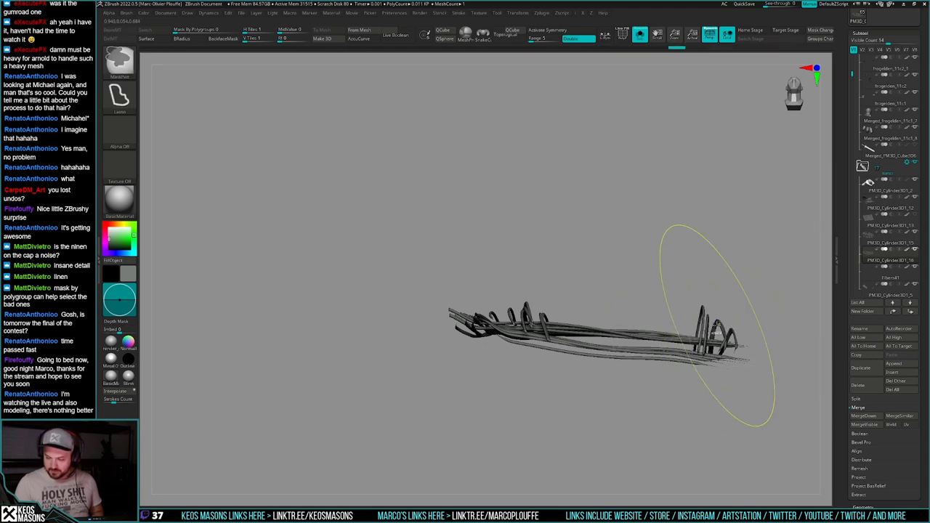
{"action": "left_click", "coordinate": [706, 324], "text": "ctrl+shift"}
{"action": "key", "text": "ctrl+z"}
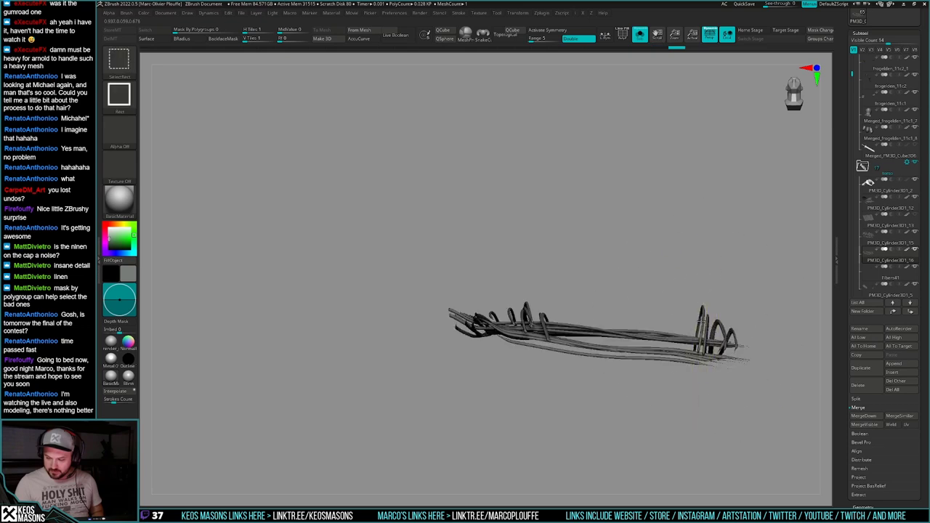
{"action": "mouse_move", "coordinate": [702, 321]}
{"action": "left_mouse_down", "text": "ctrl+shift"}
{"action": "mouse_move", "coordinate": [711, 315]}
{"action": "mouse_move", "coordinate": [646, 292]}
{"action": "mouse_move", "coordinate": [624, 319]}
{"action": "mouse_move", "coordinate": [673, 336]}
{"action": "mouse_move", "coordinate": [675, 282]}
{"action": "left_mouse_up", "text": "ctrl+shift"}
{"action": "key", "text": "ctrl+z"}
{"action": "left_click", "coordinate": [710, 317], "text": "ctrl+shift"}
{"action": "key", "text": "ctrl+z"}
{"action": "key", "text": "ctrl+z"}
{"action": "key", "text": "ctrl+z"}
{"action": "right_click", "coordinate": [680, 299]}
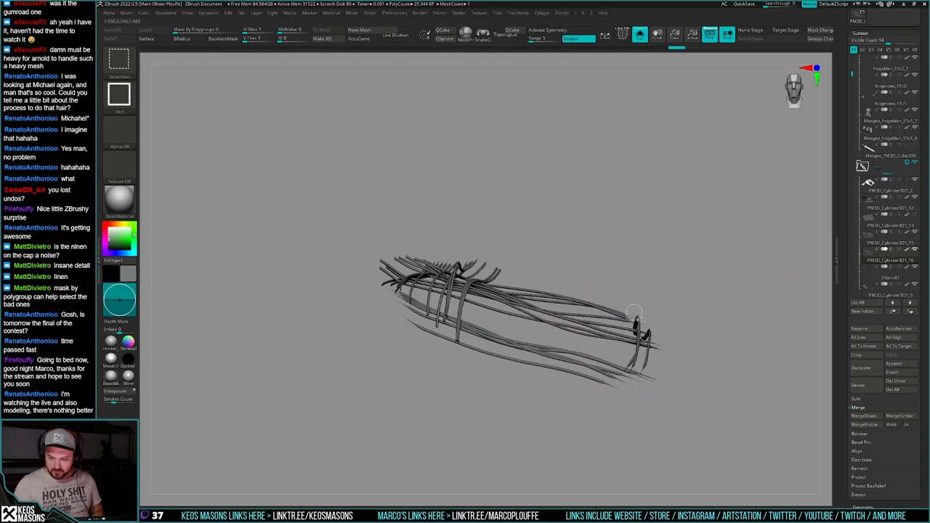
Step: Undo the stray stroke and hide the last cross threads at the tapered end of the thread copy
{"action": "mouse_move", "coordinate": [650, 322]}
{"action": "left_mouse_down"}
{"action": "mouse_move", "coordinate": [656, 306]}
{"action": "mouse_move", "coordinate": [640, 330]}
{"action": "left_mouse_up"}
{"action": "key", "text": "ctrl+z"}
{"action": "left_click", "coordinate": [645, 327], "text": "ctrl+shift"}
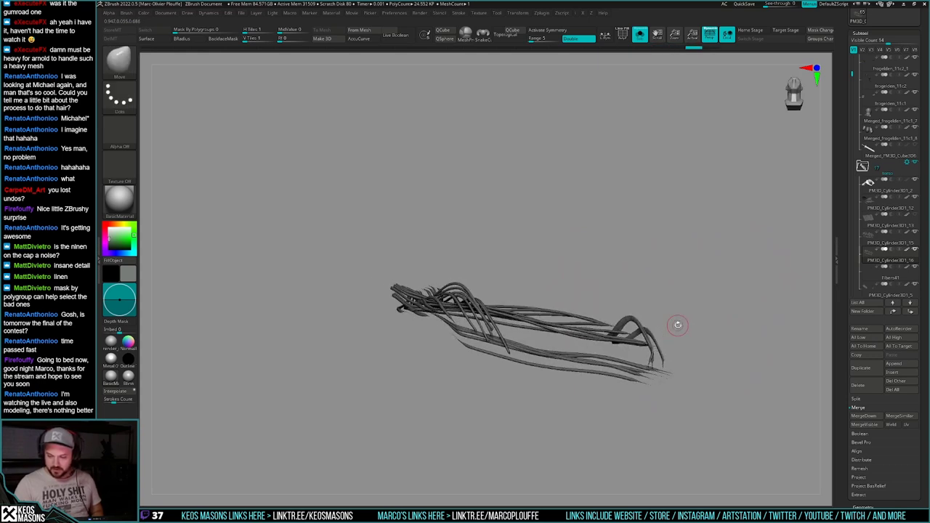
{"action": "left_click", "coordinate": [657, 360], "text": "ctrl+shift"}
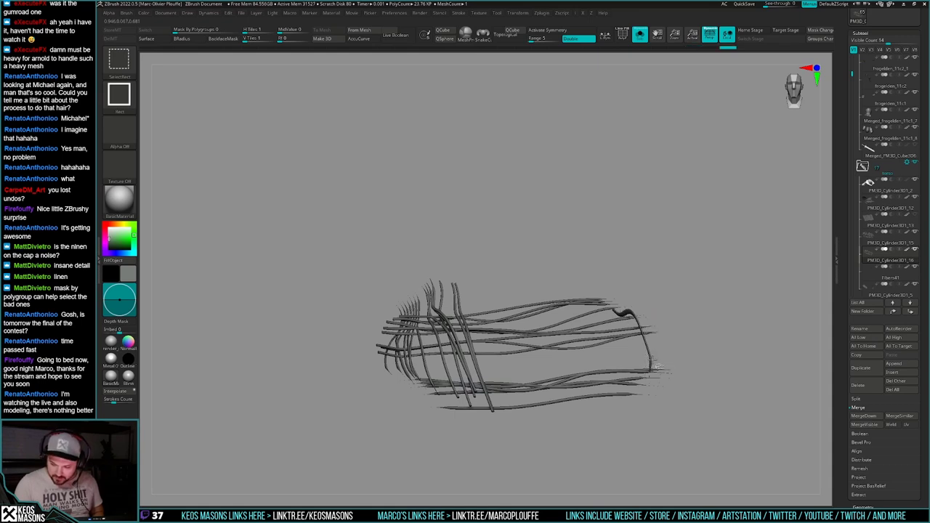
Step: Hide the remaining diagonal cross threads and the short ones at the opposite end, leaving the lengthwise threads
{"action": "left_click_drag", "start_coordinate": [502, 369], "coordinate": [545, 364], "text": "alt"}
{"action": "left_click", "coordinate": [524, 362], "text": "ctrl+shift"}
{"action": "left_click", "coordinate": [523, 363], "text": "ctrl+shift"}
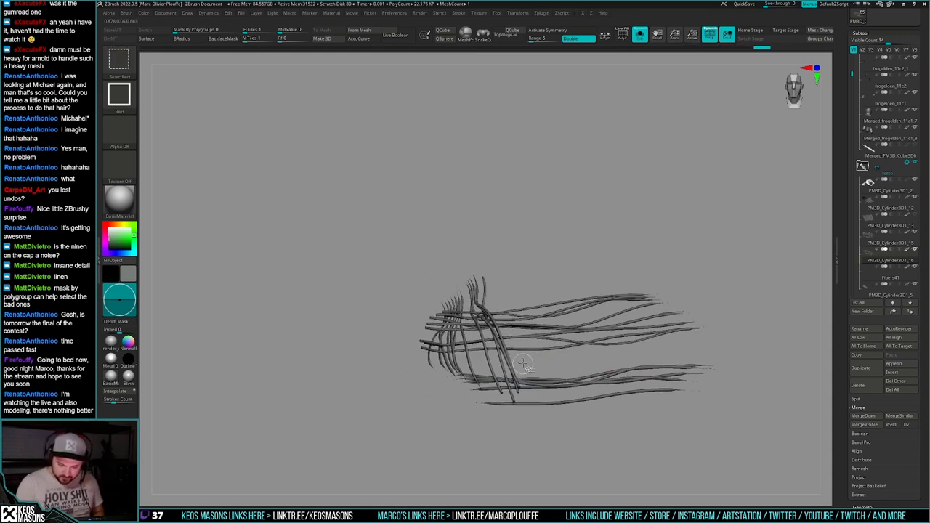
{"action": "left_click", "coordinate": [512, 364], "text": "ctrl+shift"}
{"action": "left_click", "coordinate": [503, 369], "text": "ctrl+alt+shift"}
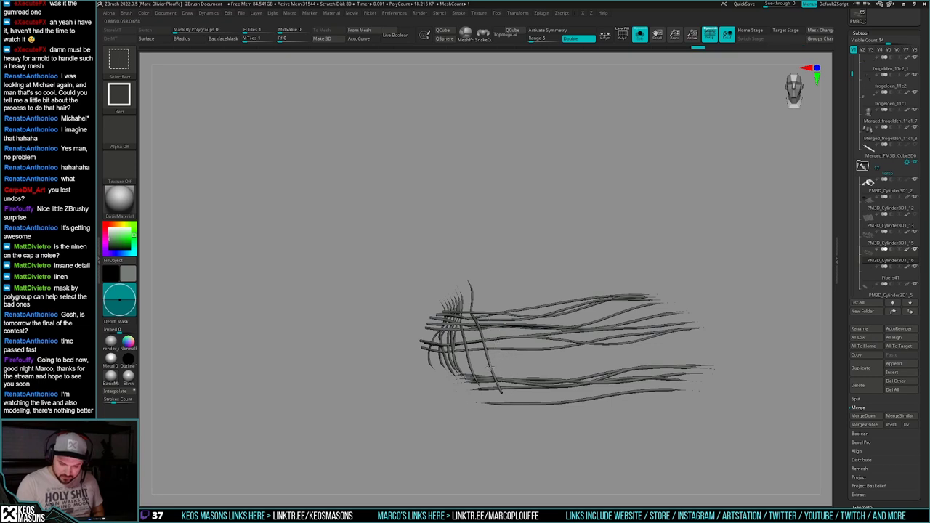
{"action": "left_click", "coordinate": [491, 367], "text": "ctrl+shift"}
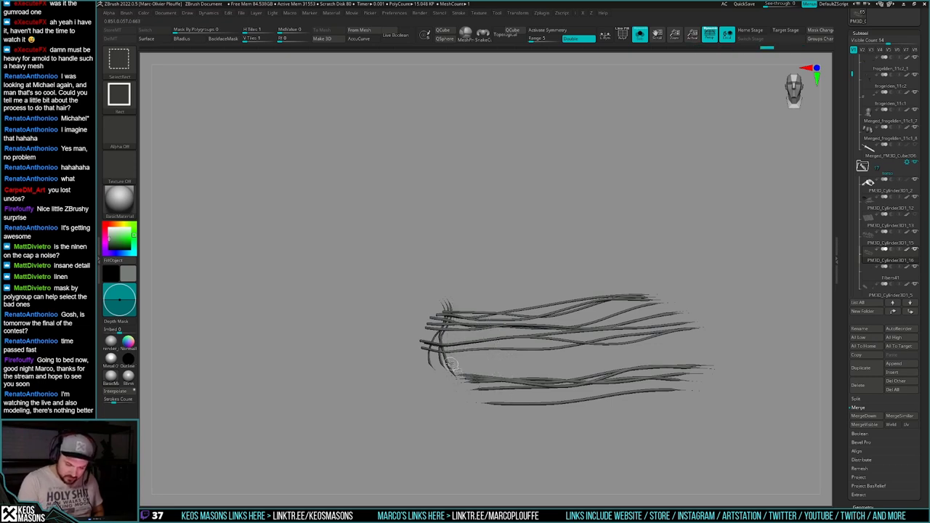
Step: Check the remaining lengthwise threads with the polyframe display and bring all hidden threads back into view
{"action": "mouse_move", "coordinate": [445, 371]}
{"action": "left_mouse_down", "text": "alt"}
{"action": "mouse_move", "coordinate": [687, 310]}
{"action": "mouse_move", "coordinate": [660, 355]}
{"action": "mouse_move", "coordinate": [659, 303]}
{"action": "mouse_move", "coordinate": [670, 303]}
{"action": "mouse_move", "coordinate": [656, 320]}
{"action": "left_mouse_up", "text": "alt"}
{"action": "key", "text": "shift+f"}
{"action": "key", "text": "shift+f"}
{"action": "left_click", "coordinate": [737, 311], "text": "ctrl+shift"}
{"action": "left_click", "coordinate": [737, 324], "text": "ctrl+shift"}
{"action": "mouse_move", "coordinate": [737, 325]}
{"action": "left_mouse_down"}
{"action": "mouse_move", "coordinate": [714, 307]}
{"action": "mouse_move", "coordinate": [723, 305]}
{"action": "mouse_move", "coordinate": [715, 320]}
{"action": "mouse_move", "coordinate": [649, 318]}
{"action": "mouse_move", "coordinate": [700, 295]}
{"action": "mouse_move", "coordinate": [709, 301]}
{"action": "left_mouse_up"}
Step: Flatten the arched thread bundle with a resized Move brush, undoing the first attempt
{"action": "key", "text": "space"}
{"action": "key", "text": "space"}
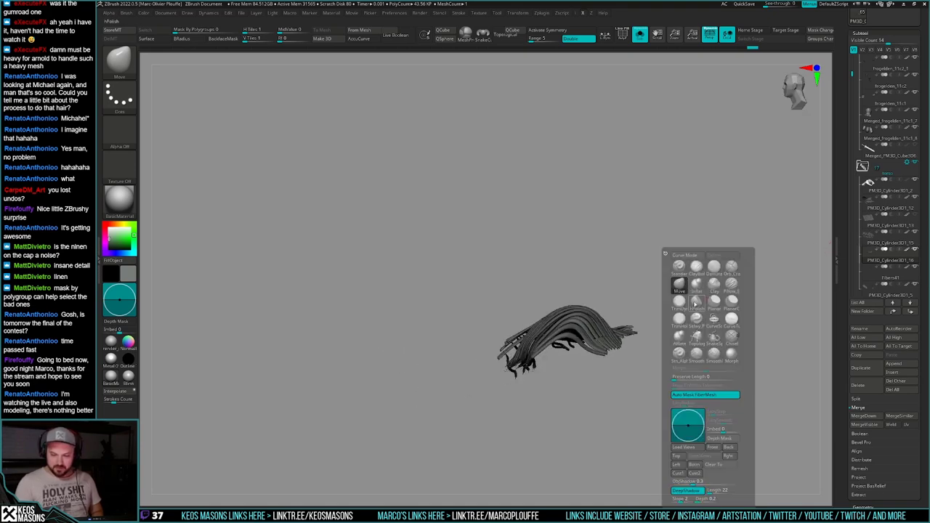
{"action": "key", "text": "space"}
{"action": "mouse_move", "coordinate": [577, 314]}
{"action": "left_mouse_down"}
{"action": "mouse_move", "coordinate": [563, 312]}
{"action": "mouse_move", "coordinate": [569, 349]}
{"action": "mouse_move", "coordinate": [582, 334]}
{"action": "left_mouse_up"}
{"action": "key", "text": "space"}
{"action": "key", "text": "space"}
{"action": "key", "text": "ctrl+z"}
{"action": "key", "text": "space"}
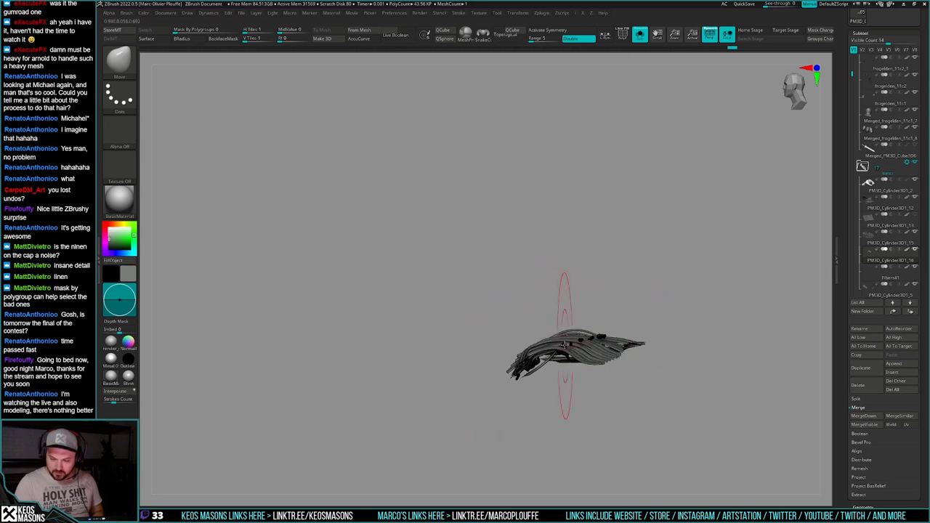
{"action": "left_click_drag", "start_coordinate": [657, 320], "coordinate": [707, 338]}
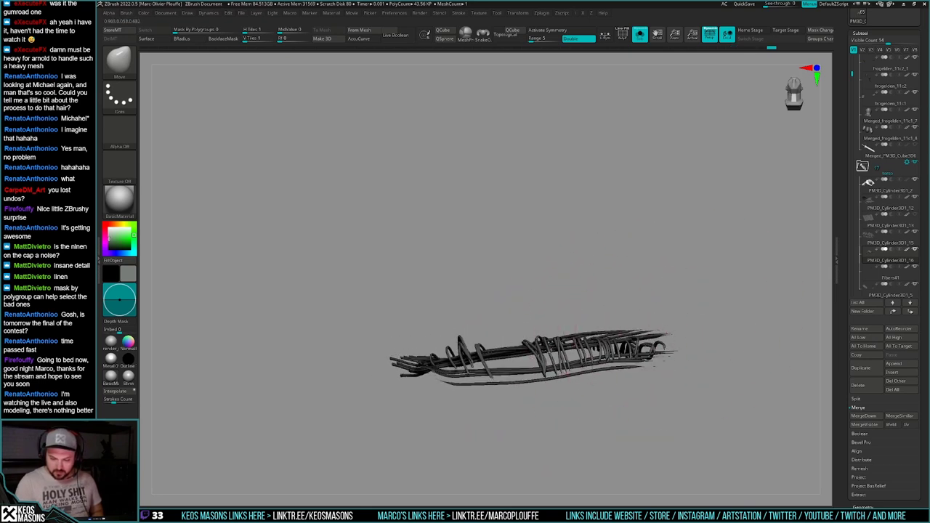
Step: Push the lengthwise threads and their ends into a flatter sheet with the Move brush from several sides
{"action": "right_click_drag", "start_coordinate": [545, 349], "coordinate": [482, 344]}
{"action": "left_click_drag", "start_coordinate": [481, 344], "coordinate": [612, 358]}
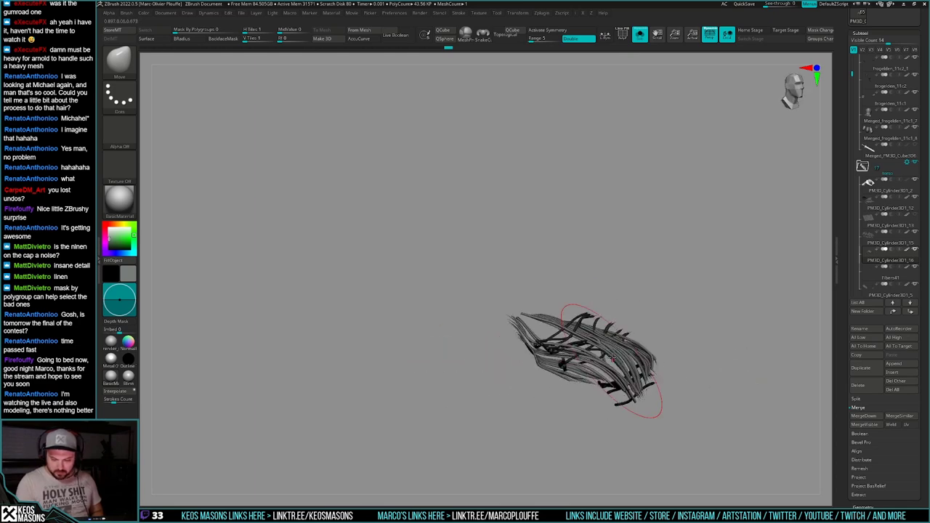
{"action": "left_click_drag", "start_coordinate": [541, 348], "coordinate": [625, 326]}
{"action": "mouse_move", "coordinate": [625, 327]}
{"action": "right_mouse_down"}
{"action": "mouse_move", "coordinate": [633, 281]}
{"action": "mouse_move", "coordinate": [629, 324]}
{"action": "mouse_move", "coordinate": [660, 320]}
{"action": "mouse_move", "coordinate": [689, 218]}
{"action": "mouse_move", "coordinate": [686, 254]}
{"action": "right_mouse_up"}
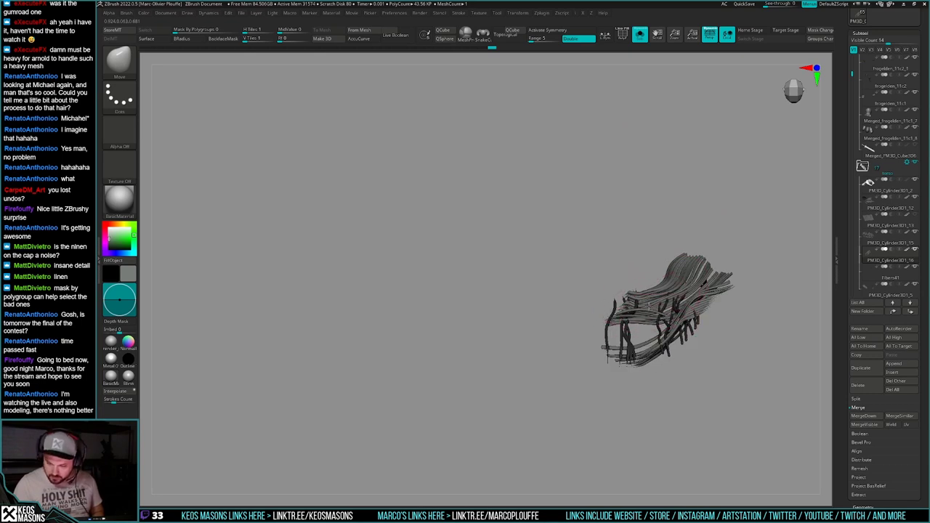
Step: Straighten the flared end and the underside of the thread copy with Move brush strokes
{"action": "right_click_drag", "start_coordinate": [656, 297], "coordinate": [715, 269]}
{"action": "left_click_drag", "start_coordinate": [730, 243], "coordinate": [715, 279]}
{"action": "right_click_drag", "start_coordinate": [708, 258], "coordinate": [717, 285]}
{"action": "left_click_drag", "start_coordinate": [718, 284], "coordinate": [703, 292]}
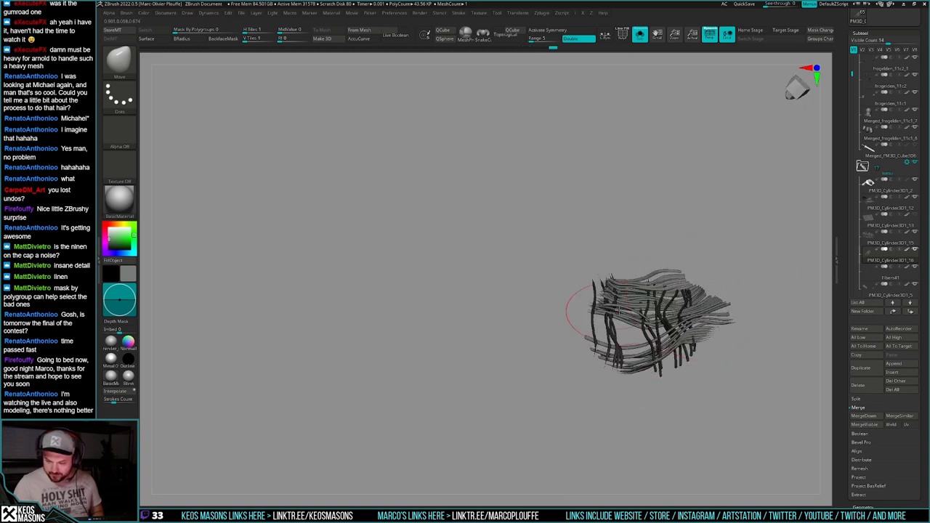
{"action": "right_click_drag", "start_coordinate": [612, 318], "coordinate": [694, 316]}
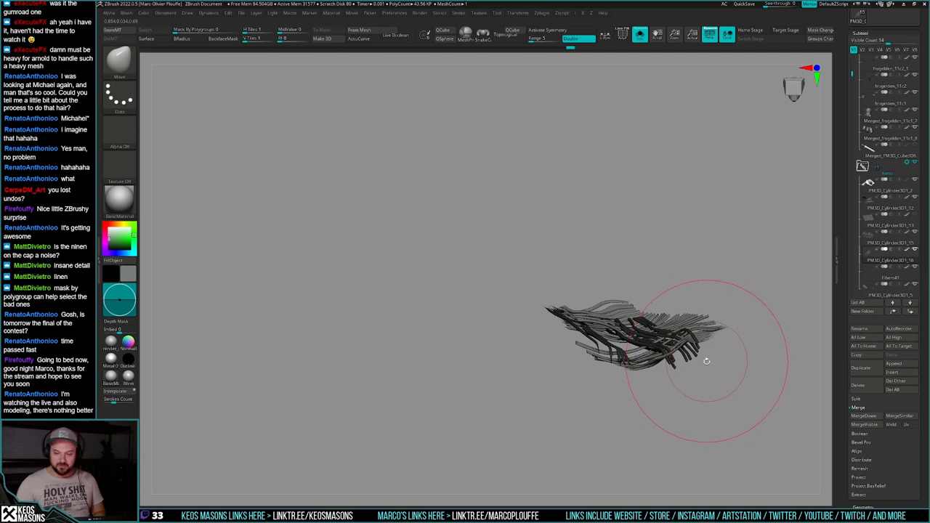
{"action": "left_click_drag", "start_coordinate": [710, 343], "coordinate": [680, 352]}
{"action": "mouse_move", "coordinate": [679, 352]}
{"action": "right_mouse_down"}
{"action": "mouse_move", "coordinate": [701, 331]}
{"action": "mouse_move", "coordinate": [625, 357]}
{"action": "mouse_move", "coordinate": [604, 341]}
{"action": "right_mouse_up"}
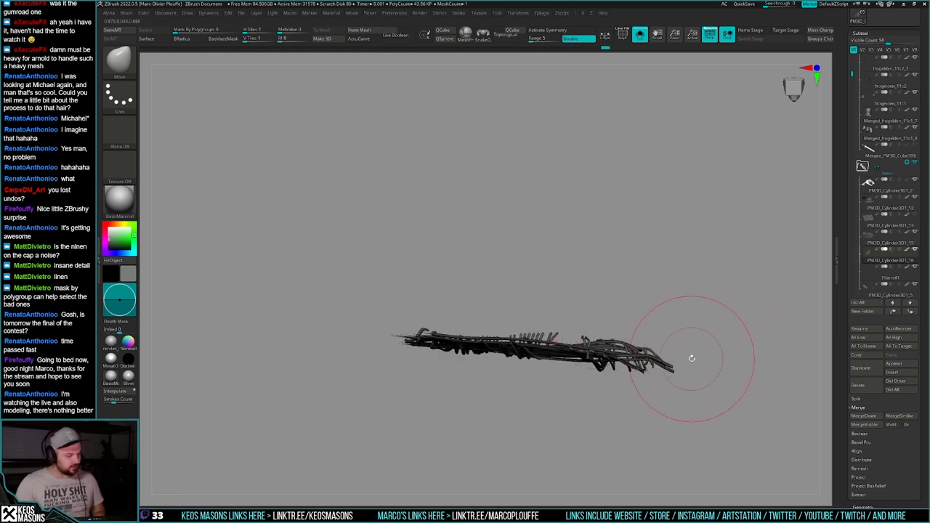
Step: Show the cape around the threads again, duplicate the thread subtool, and reselect the original
{"action": "mouse_move", "coordinate": [695, 351]}
{"action": "right_mouse_down"}
{"action": "mouse_move", "coordinate": [646, 377]}
{"action": "mouse_move", "coordinate": [679, 283]}
{"action": "mouse_move", "coordinate": [656, 252]}
{"action": "mouse_move", "coordinate": [659, 227]}
{"action": "mouse_move", "coordinate": [664, 344]}
{"action": "mouse_move", "coordinate": [665, 320]}
{"action": "mouse_move", "coordinate": [701, 283]}
{"action": "right_mouse_up"}
{"action": "right_click_drag", "start_coordinate": [726, 319], "coordinate": [632, 393], "text": "alt"}
{"action": "key", "text": "alt+s"}
{"action": "key", "text": "alt+s"}
{"action": "key", "text": "shift+ctrl+s"}
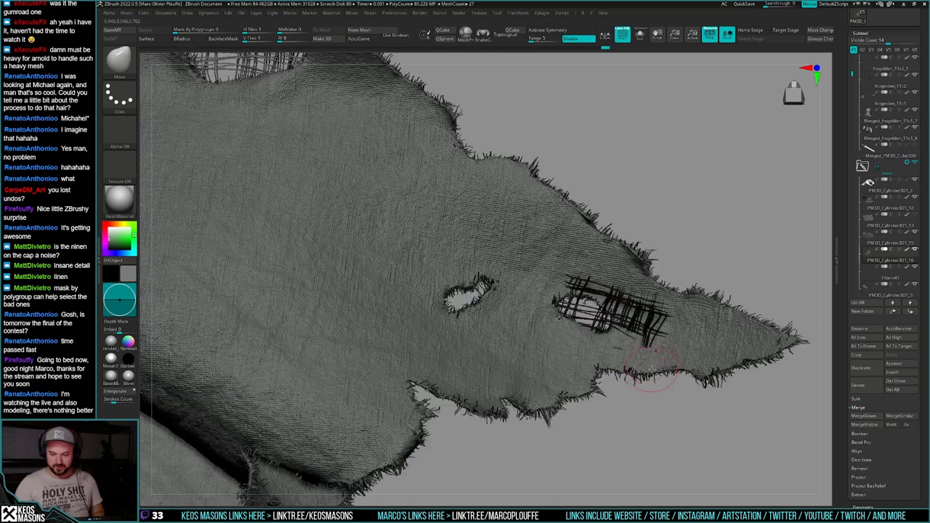
{"action": "left_click", "coordinate": [864, 367]}
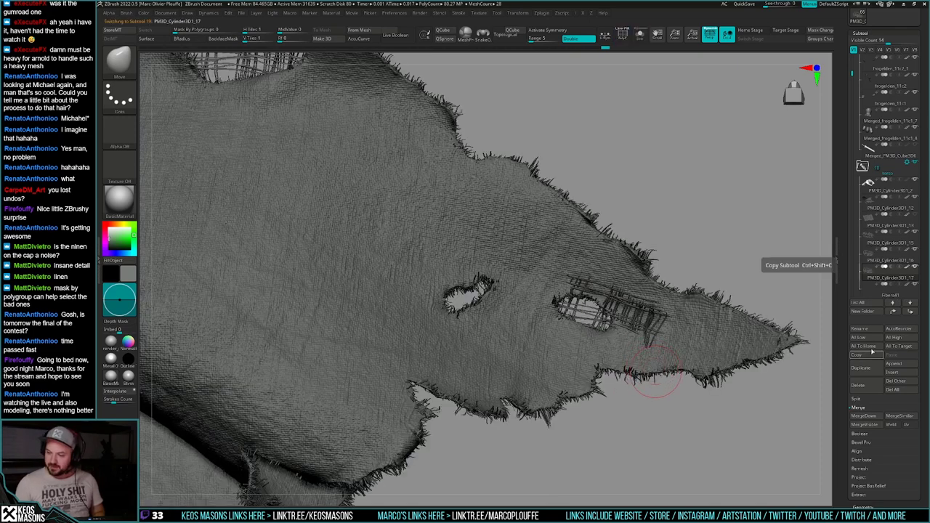
{"action": "left_click", "coordinate": [888, 259]}
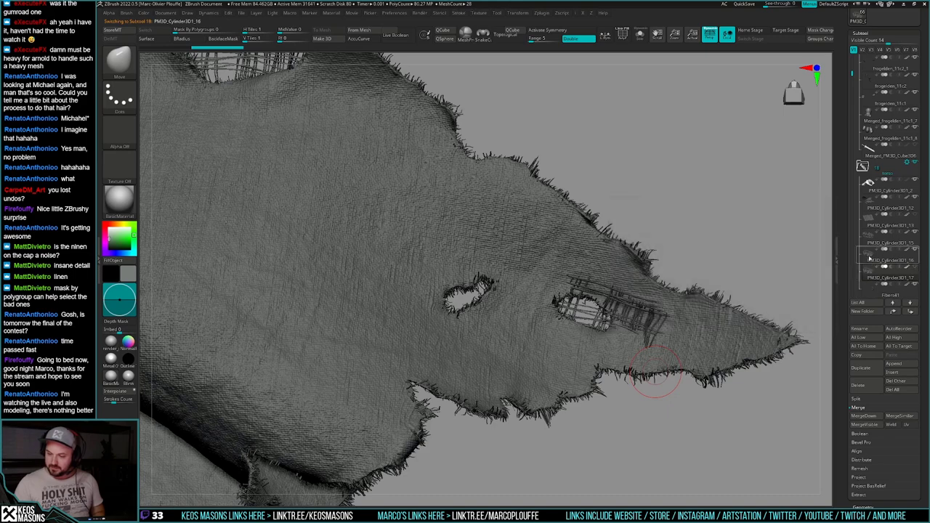
Step: Reposition the thread subtool at the smaller hole in the cape with the Transpose line
{"action": "key", "text": "w"}
{"action": "mouse_move", "coordinate": [654, 324]}
{"action": "left_mouse_down"}
{"action": "mouse_move", "coordinate": [728, 329]}
{"action": "mouse_move", "coordinate": [648, 329]}
{"action": "left_mouse_up"}
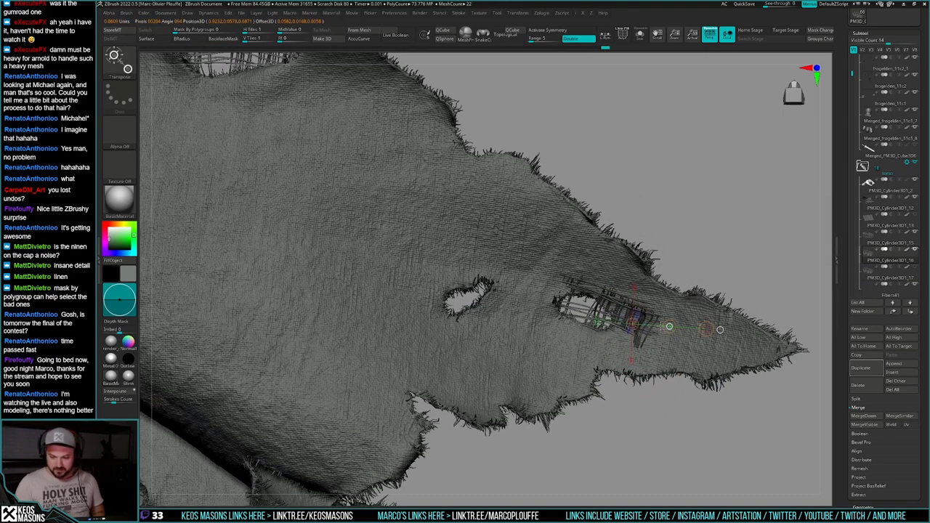
{"action": "left_click_drag", "start_coordinate": [720, 330], "coordinate": [722, 329]}
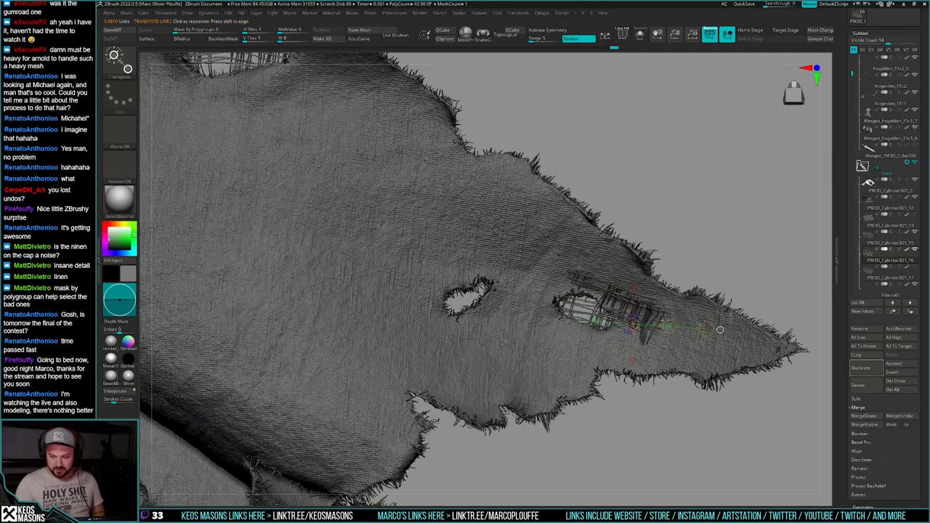
{"action": "key", "text": "q"}
Step: Nudge the threads beside the smaller hole toward the cloth with the Move brush
{"action": "right_click_drag", "start_coordinate": [659, 331], "coordinate": [633, 384], "text": "ctrl"}
{"action": "mouse_move", "coordinate": [624, 340]}
{"action": "right_mouse_down"}
{"action": "mouse_move", "coordinate": [587, 306]}
{"action": "mouse_move", "coordinate": [559, 326]}
{"action": "mouse_move", "coordinate": [538, 310]}
{"action": "mouse_move", "coordinate": [574, 308]}
{"action": "mouse_move", "coordinate": [541, 327]}
{"action": "mouse_move", "coordinate": [571, 300]}
{"action": "mouse_move", "coordinate": [565, 262]}
{"action": "mouse_move", "coordinate": [592, 308]}
{"action": "mouse_move", "coordinate": [604, 308]}
{"action": "right_mouse_up"}
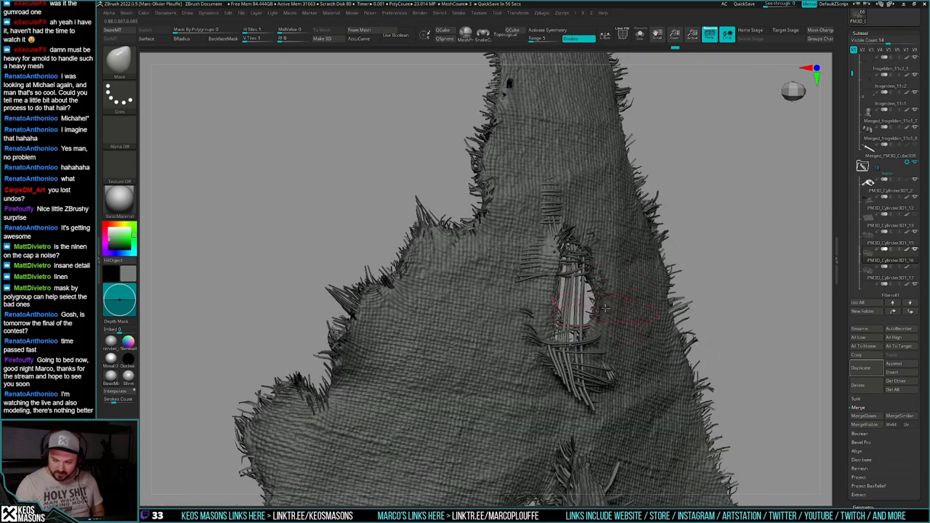
{"action": "left_click_drag", "start_coordinate": [597, 314], "coordinate": [591, 314]}
{"action": "right_click_drag", "start_coordinate": [591, 314], "coordinate": [617, 305]}
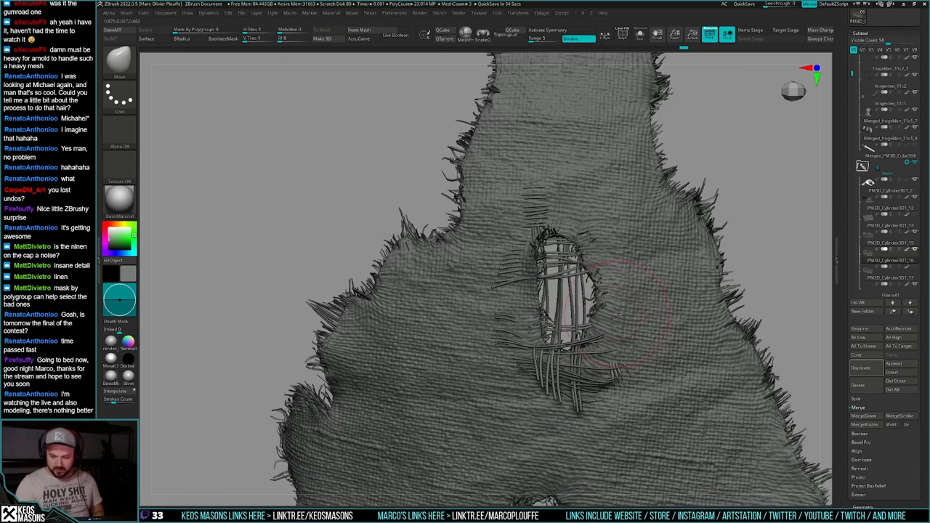
Step: Mask the threads inside the hole with a lasso and smooth away the unmasked ends lying on the surrounding cloth
{"action": "key", "text": "z"}
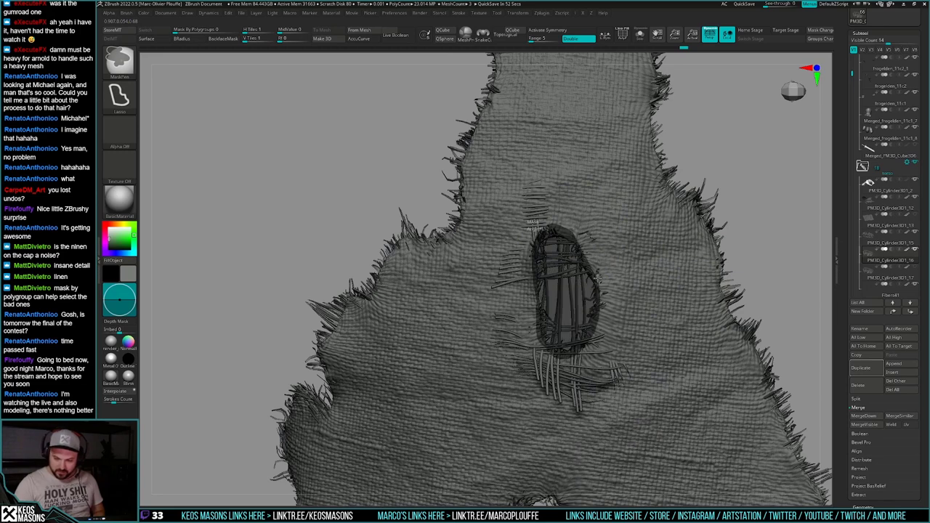
{"action": "left_click_drag", "start_coordinate": [598, 279], "coordinate": [597, 274], "text": "ctrl"}
{"action": "left_click", "coordinate": [751, 243], "text": "ctrl"}
{"action": "right_click", "coordinate": [586, 313]}
{"action": "left_click", "coordinate": [757, 224], "text": "ctrl"}
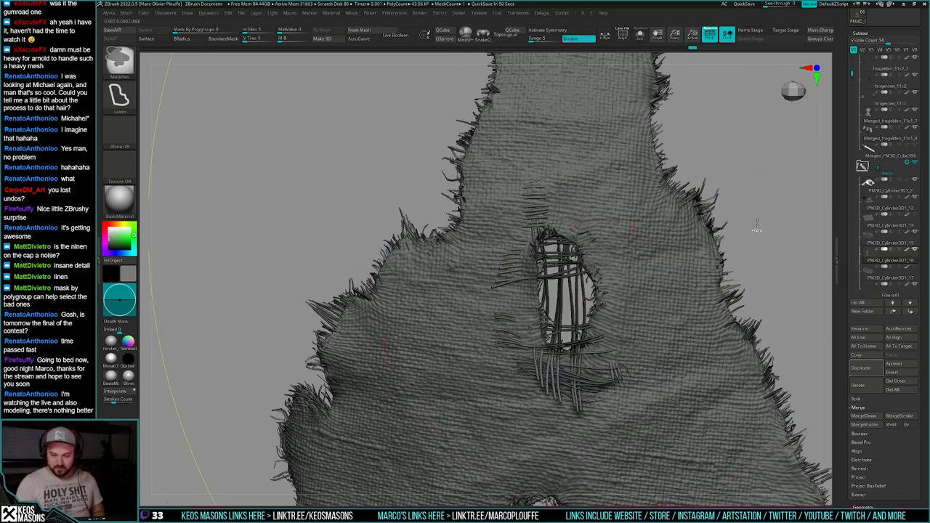
{"action": "left_click_drag", "start_coordinate": [599, 332], "coordinate": [592, 339], "text": "shift"}
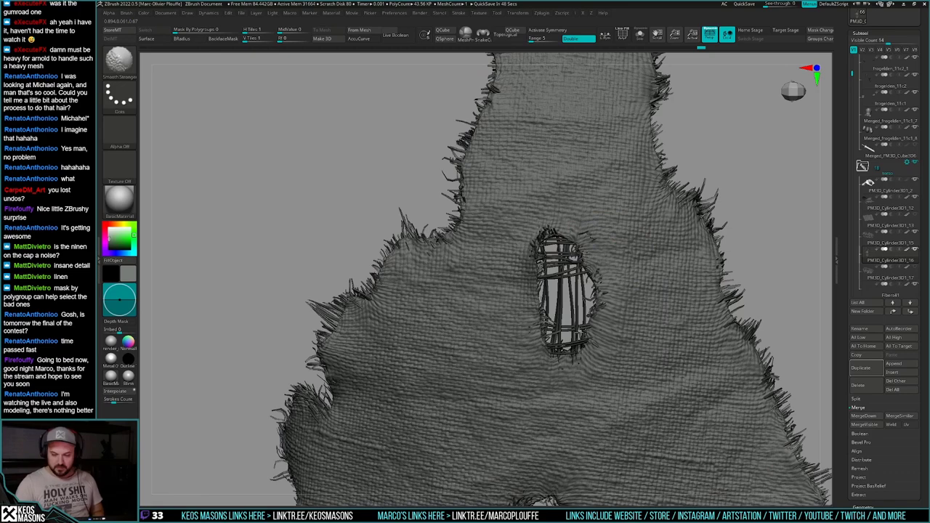
Step: Isolate the cape and threads from the armor to work on the back side of the hole
{"action": "mouse_move", "coordinate": [615, 326]}
{"action": "right_mouse_down"}
{"action": "mouse_move", "coordinate": [754, 246]}
{"action": "mouse_move", "coordinate": [718, 290]}
{"action": "right_mouse_up"}
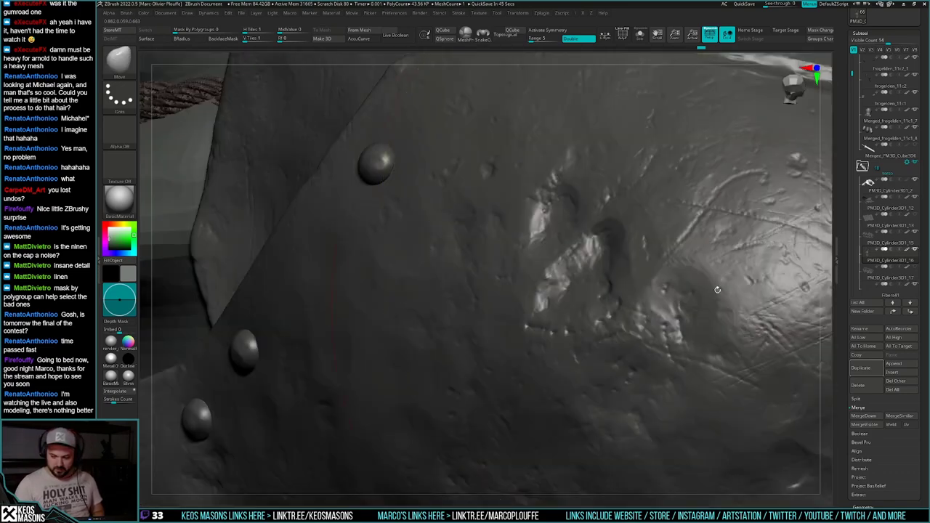
{"action": "key", "text": "alt+shift+s"}
{"action": "mouse_move", "coordinate": [670, 331]}
{"action": "right_mouse_down"}
{"action": "mouse_move", "coordinate": [608, 359]}
{"action": "mouse_move", "coordinate": [590, 309]}
{"action": "right_mouse_up"}
{"action": "key", "text": "alt+shift+s"}
Step: Lower the Move brush's draw size, switch to a Standard brush and shape the threads along the back of the hole
{"action": "key", "text": "space"}
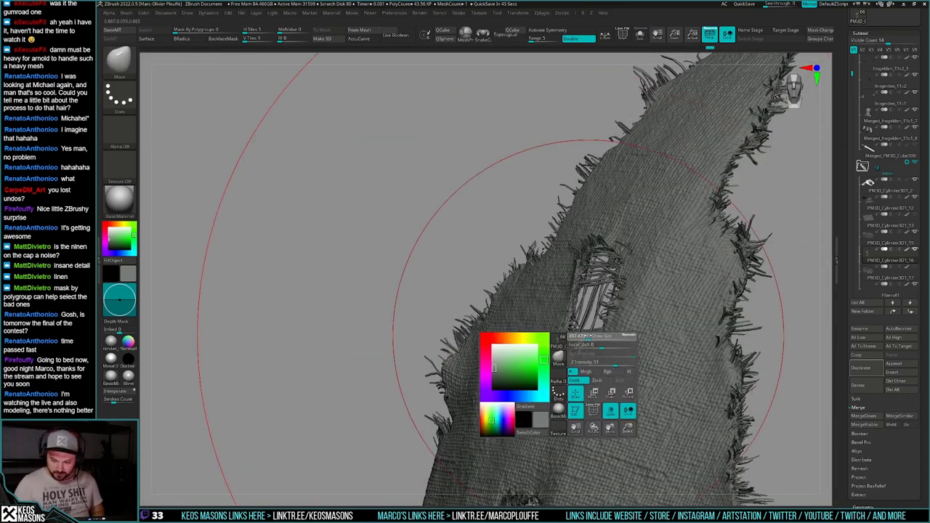
{"action": "left_click_drag", "start_coordinate": [620, 338], "coordinate": [574, 338]}
{"action": "key", "text": "b"}
{"action": "left_click", "coordinate": [559, 272]}
{"action": "key", "text": "space"}
{"action": "right_click_drag", "start_coordinate": [571, 349], "coordinate": [603, 318]}
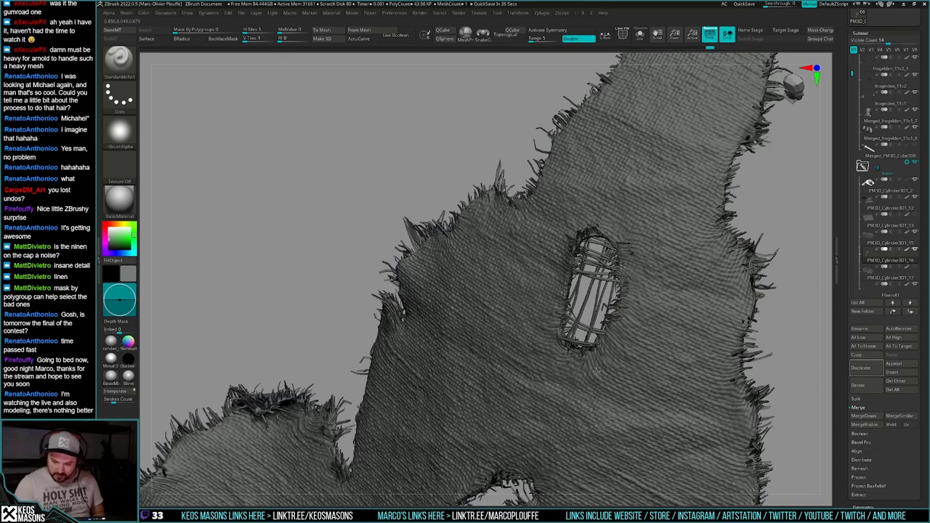
{"action": "key", "text": "space"}
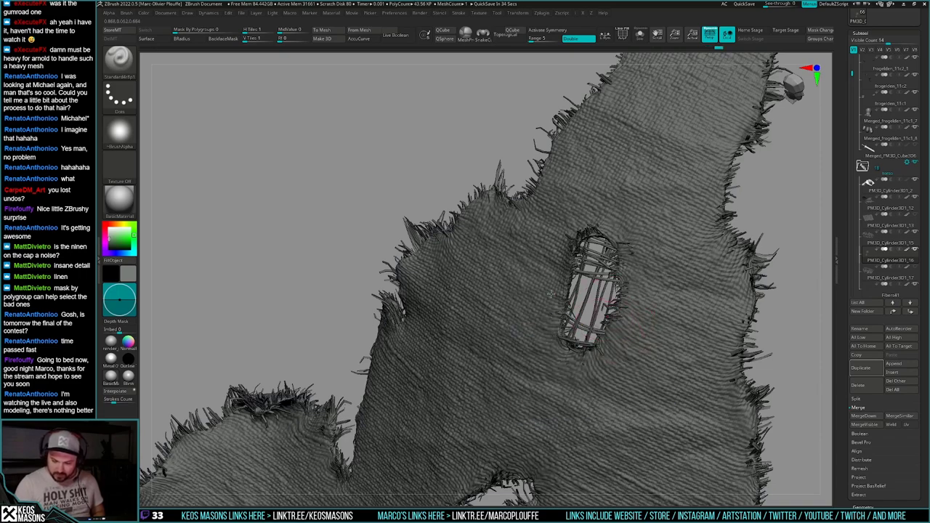
{"action": "right_click_drag", "start_coordinate": [623, 327], "coordinate": [576, 363]}
{"action": "mouse_move", "coordinate": [633, 327]}
{"action": "right_mouse_down"}
{"action": "mouse_move", "coordinate": [597, 344]}
{"action": "mouse_move", "coordinate": [627, 336]}
{"action": "mouse_move", "coordinate": [569, 336]}
{"action": "right_mouse_up"}
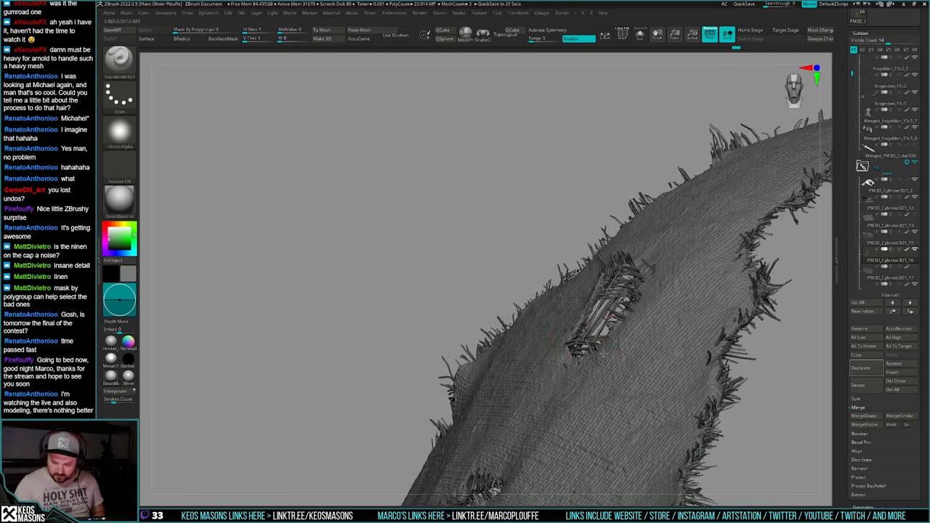
{"action": "right_click_drag", "start_coordinate": [570, 328], "coordinate": [625, 349]}
{"action": "mouse_move", "coordinate": [592, 306]}
{"action": "right_mouse_down"}
{"action": "mouse_move", "coordinate": [676, 314]}
{"action": "mouse_move", "coordinate": [672, 369]}
{"action": "right_mouse_up"}
Step: Flatten the threads around the hole's rim on the back of the cape with the TrimDynamic brush
{"action": "key", "text": "space"}
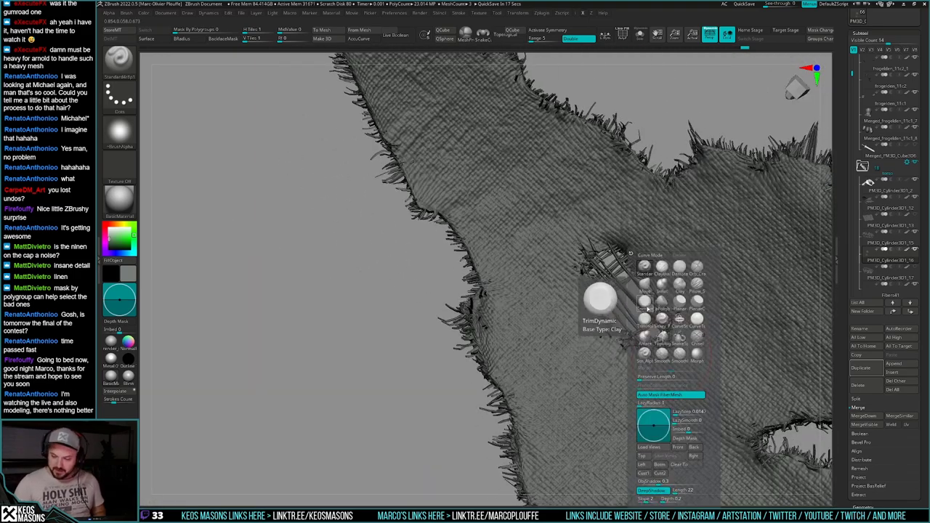
{"action": "left_click", "coordinate": [645, 301]}
{"action": "key", "text": "s"}
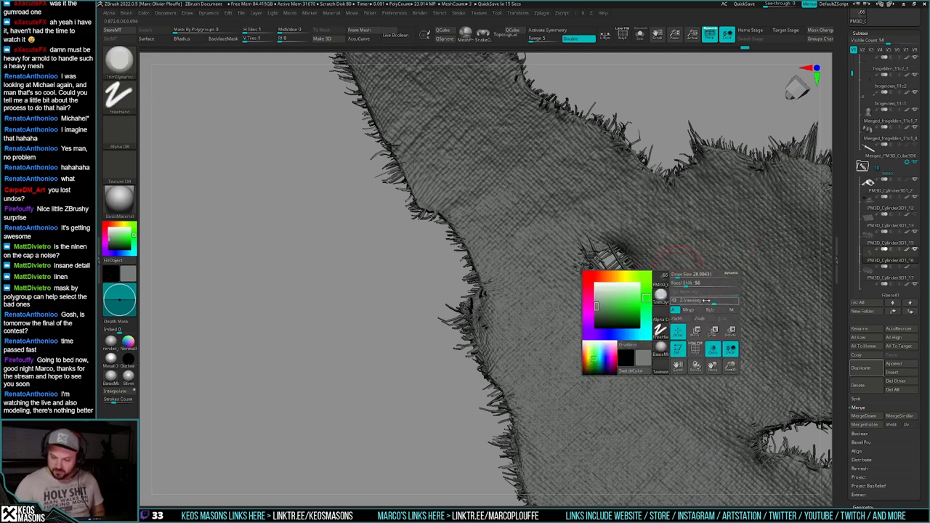
{"action": "right_click_drag", "start_coordinate": [672, 255], "coordinate": [683, 253]}
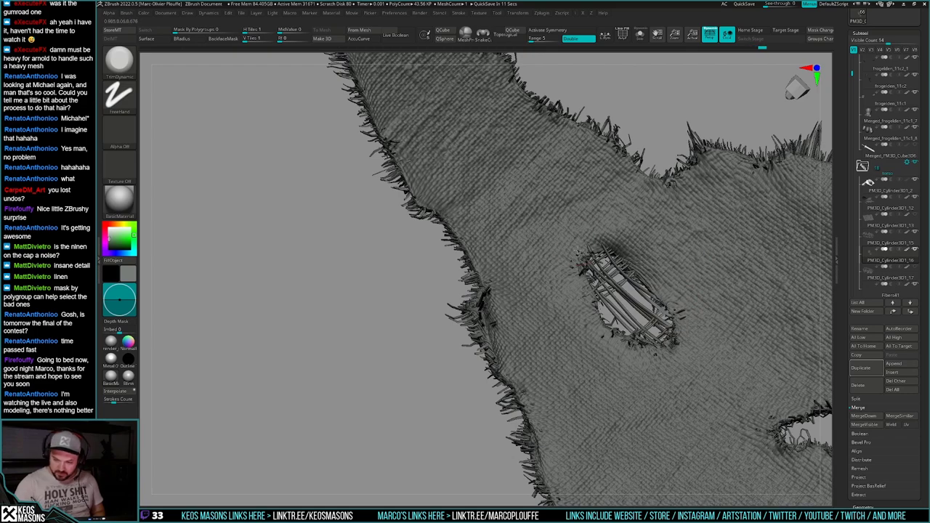
{"action": "right_click_drag", "start_coordinate": [600, 294], "coordinate": [568, 298]}
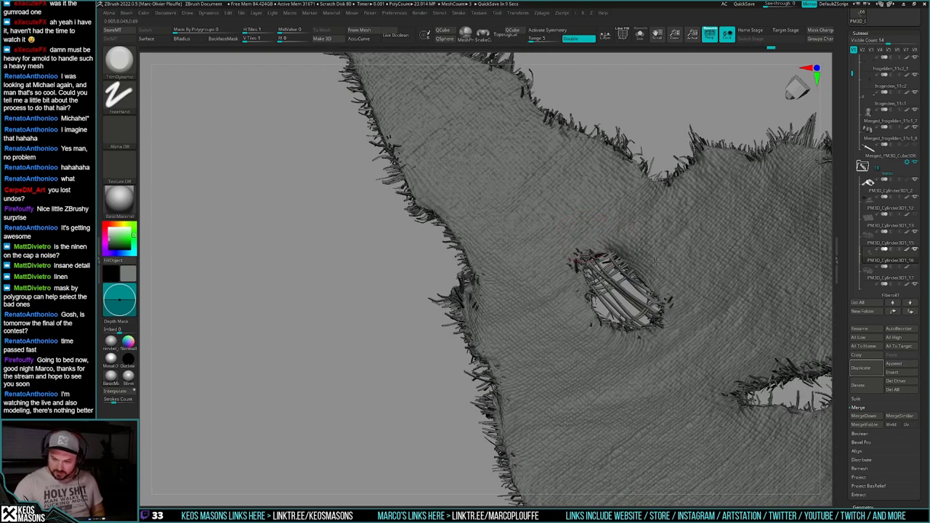
{"action": "mouse_move", "coordinate": [618, 262]}
{"action": "right_mouse_down"}
{"action": "mouse_move", "coordinate": [626, 273]}
{"action": "mouse_move", "coordinate": [646, 264]}
{"action": "right_mouse_up"}
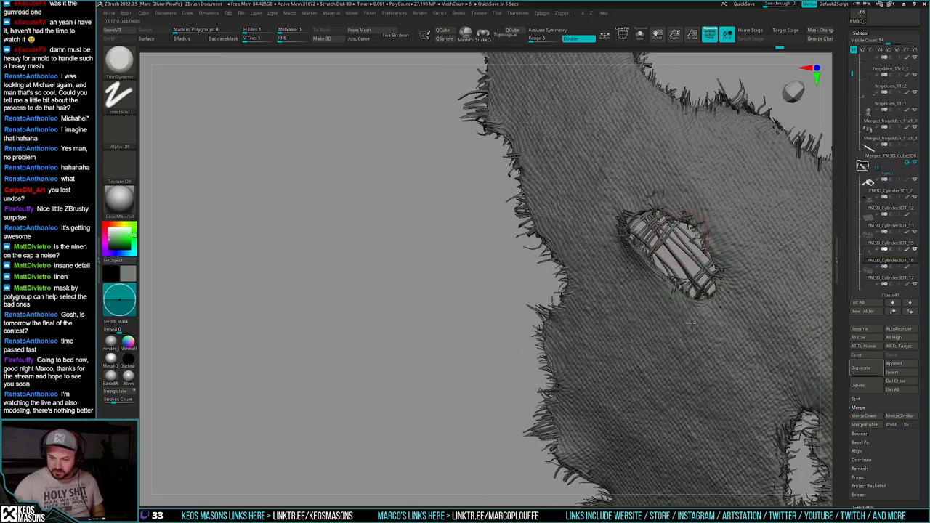
{"action": "mouse_move", "coordinate": [671, 219]}
{"action": "right_mouse_down"}
{"action": "mouse_move", "coordinate": [739, 214]}
{"action": "mouse_move", "coordinate": [701, 333]}
{"action": "mouse_move", "coordinate": [706, 237]}
{"action": "right_mouse_up"}
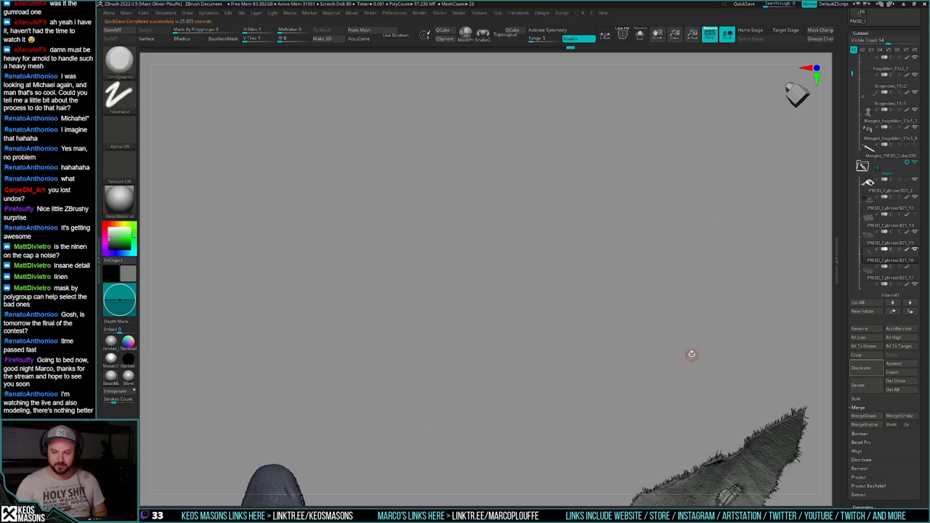
Step: Isolate the thread subtool and smooth the loose thread tips with the Smooth Stronger brush
{"action": "left_click_drag", "start_coordinate": [708, 352], "coordinate": [444, 125], "text": "alt"}
{"action": "key", "text": "alt+shift+s"}
{"action": "left_click_drag", "start_coordinate": [550, 338], "coordinate": [590, 398], "text": "alt"}
{"action": "key", "text": "shift+f"}
{"action": "left_click_drag", "start_coordinate": [556, 313], "coordinate": [591, 375], "text": "alt"}
{"action": "key", "text": "shift+f"}
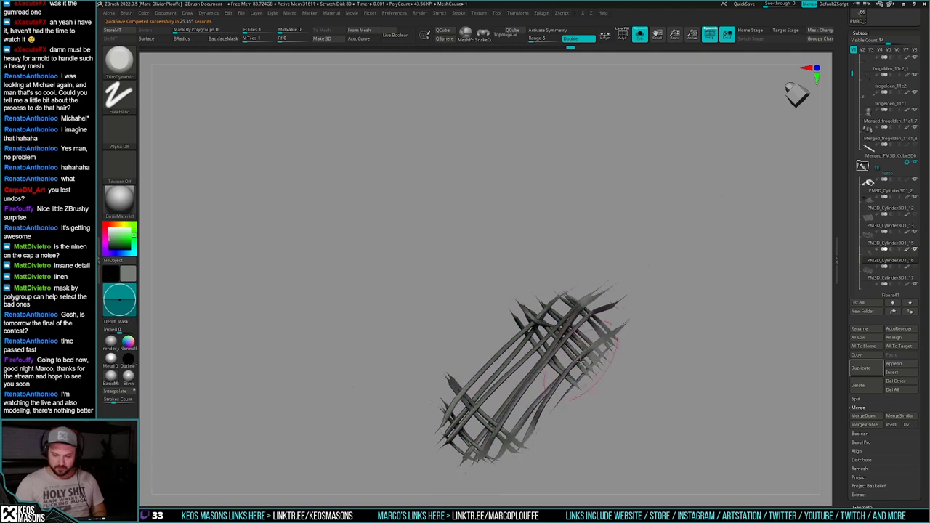
{"action": "key", "text": "shift+f"}
{"action": "key", "text": "shift+f"}
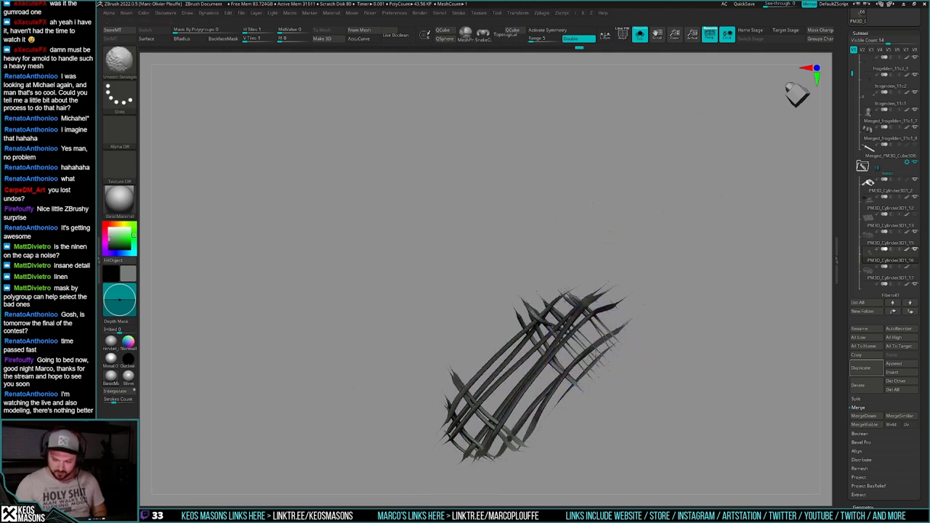
{"action": "key", "text": "space"}
{"action": "key", "text": "x"}
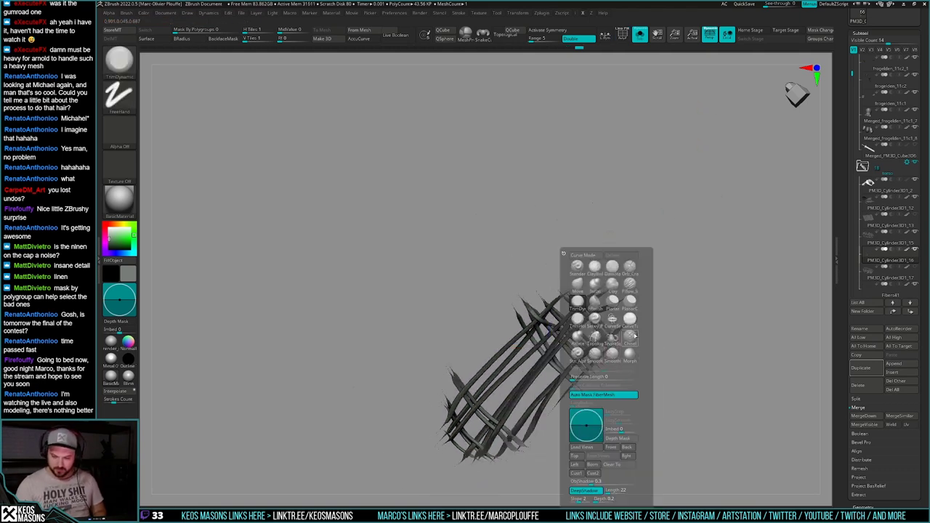
{"action": "left_click", "coordinate": [631, 336]}
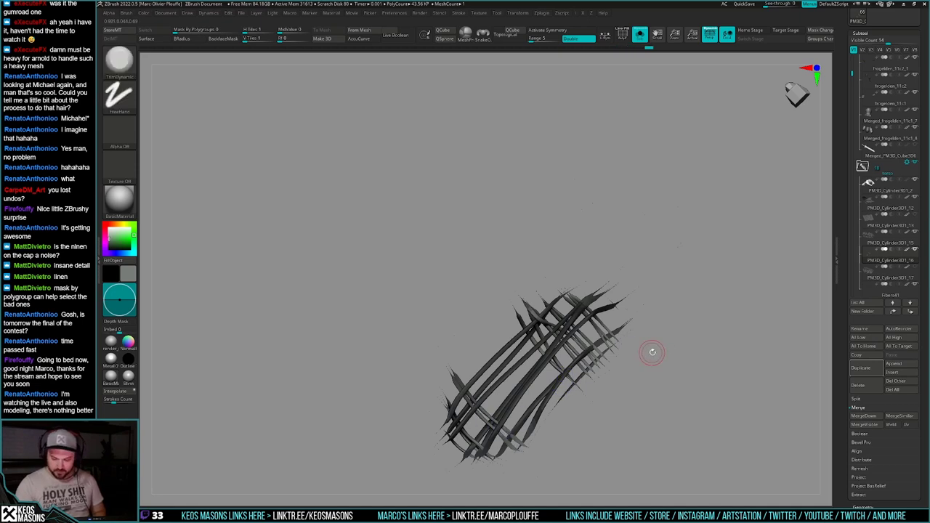
Step: Relax the middle of the isolated weave with the directional Smooth brush, then show the cape again
{"action": "mouse_move", "coordinate": [652, 353]}
{"action": "left_mouse_down"}
{"action": "mouse_move", "coordinate": [727, 298]}
{"action": "mouse_move", "coordinate": [671, 333]}
{"action": "mouse_move", "coordinate": [700, 317]}
{"action": "left_mouse_up"}
{"action": "left_click", "coordinate": [671, 333], "text": "ctrl"}
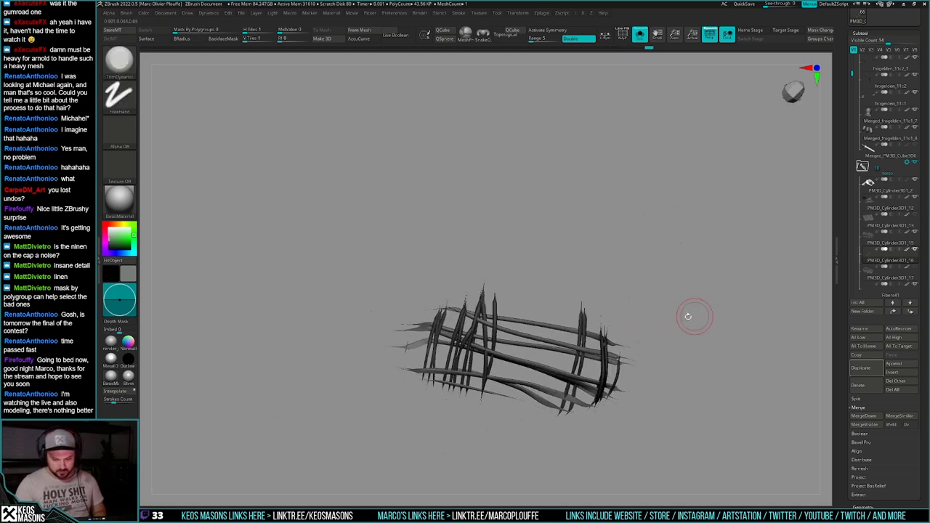
{"action": "key", "text": "space"}
{"action": "key", "text": "space"}
{"action": "left_click_drag", "start_coordinate": [559, 357], "coordinate": [558, 355]}
{"action": "left_click", "coordinate": [558, 357], "text": "ctrl"}
{"action": "key", "text": "space"}
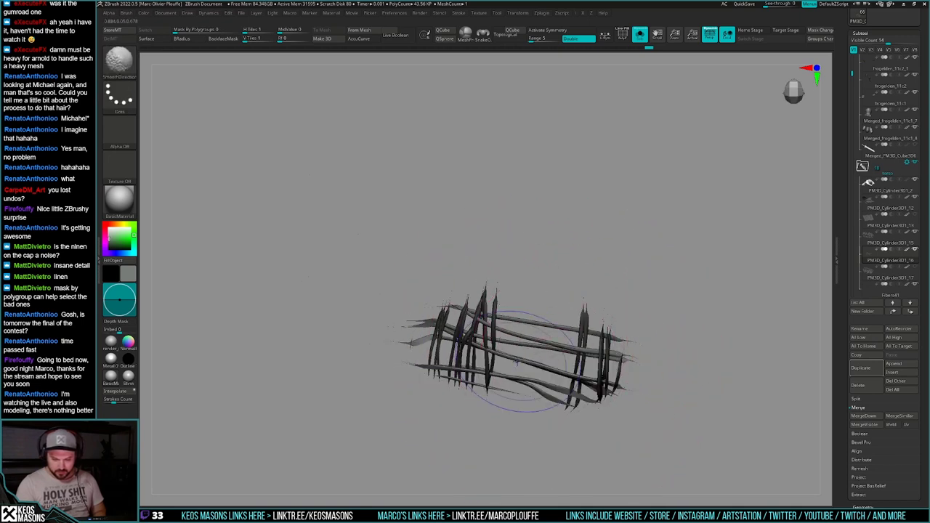
{"action": "left_click_drag", "start_coordinate": [574, 399], "coordinate": [549, 380], "text": "shift"}
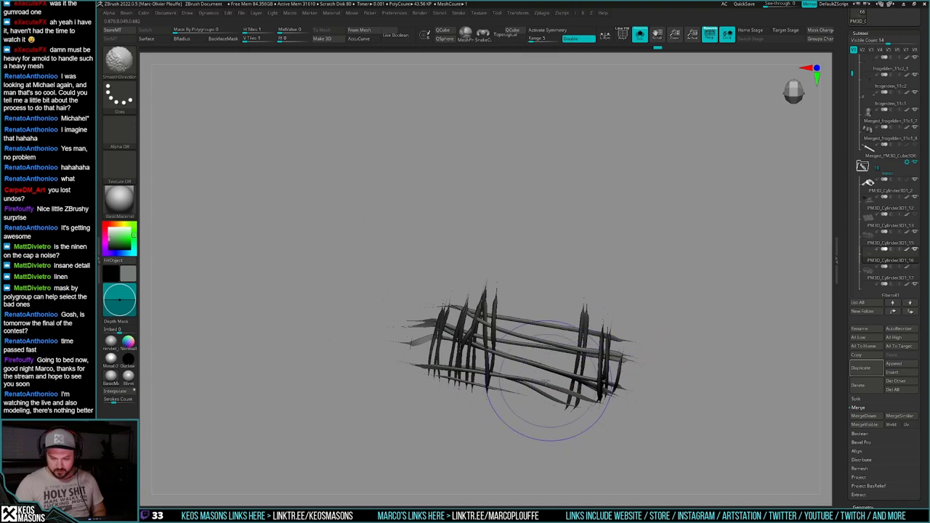
{"action": "left_click_drag", "start_coordinate": [467, 335], "coordinate": [525, 356], "text": "shift"}
{"action": "mouse_move", "coordinate": [525, 362]}
{"action": "right_mouse_down", "text": "ctrl"}
{"action": "mouse_move", "coordinate": [617, 365]}
{"action": "mouse_move", "coordinate": [700, 336]}
{"action": "mouse_move", "coordinate": [615, 382]}
{"action": "mouse_move", "coordinate": [581, 386]}
{"action": "mouse_move", "coordinate": [691, 326]}
{"action": "right_mouse_up", "text": "ctrl"}
{"action": "key", "text": "alt+s"}
{"action": "key", "text": "alt+s"}
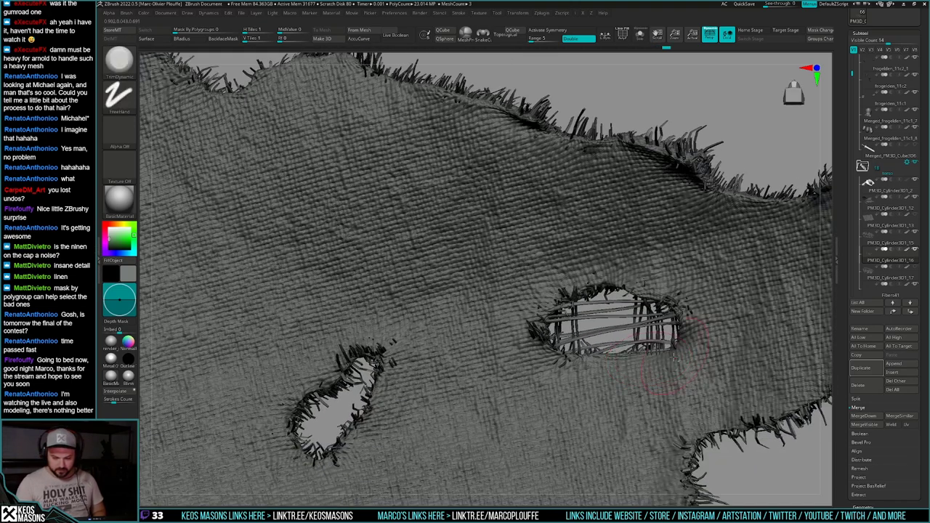
Step: Try to reposition the threads in the hole with the Transpose line
{"action": "key", "text": "w"}
{"action": "left_click_drag", "start_coordinate": [615, 326], "coordinate": [749, 272]}
{"action": "key", "text": "q"}
{"action": "key", "text": "alt+s"}
{"action": "right_click_drag", "start_coordinate": [795, 279], "coordinate": [723, 322], "text": "alt"}
{"action": "key", "text": "ctrl+z"}
Step: Trim back the outermost ends of the isolated threads by reducing the visible part of their mesh
{"action": "mouse_move", "coordinate": [719, 328]}
{"action": "left_mouse_down"}
{"action": "mouse_move", "coordinate": [717, 339]}
{"action": "mouse_move", "coordinate": [723, 328]}
{"action": "left_mouse_up"}
{"action": "mouse_move", "coordinate": [388, 194]}
{"action": "left_mouse_down", "text": "ctrl+alt+shift"}
{"action": "mouse_move", "coordinate": [712, 263]}
{"action": "mouse_move", "coordinate": [747, 302]}
{"action": "left_mouse_up", "text": "ctrl+alt+shift"}
{"action": "key", "text": "shift"}
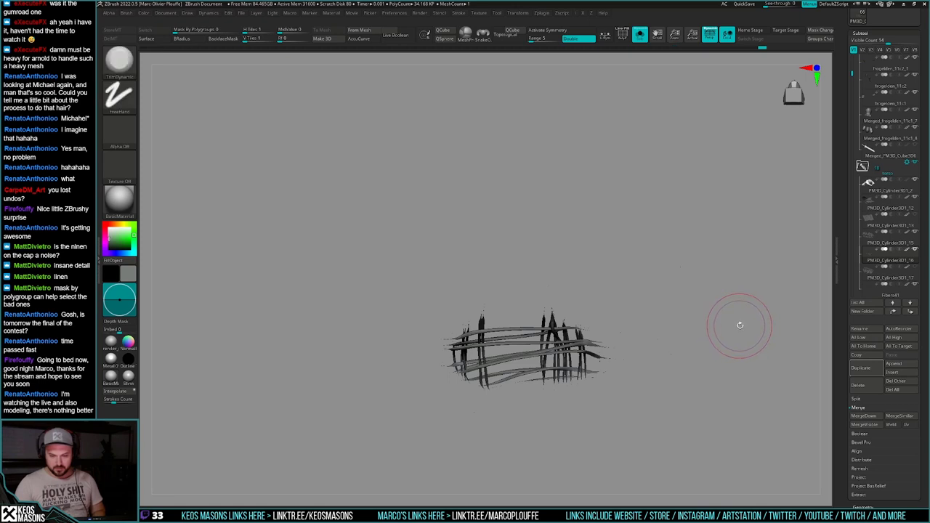
{"action": "key", "text": "ctrl+shift"}
{"action": "key", "text": "w"}
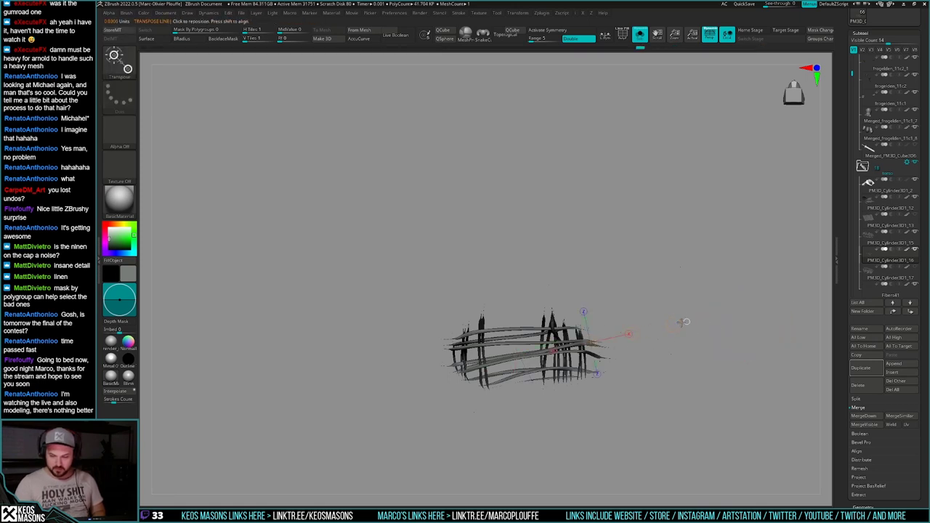
{"action": "left_click_drag", "start_coordinate": [680, 322], "coordinate": [683, 324]}
{"action": "key", "text": "ctrl+z"}
{"action": "mouse_move", "coordinate": [362, 194]}
{"action": "left_mouse_down", "text": "ctrl+shift"}
{"action": "mouse_move", "coordinate": [670, 210]}
{"action": "mouse_move", "coordinate": [776, 305]}
{"action": "left_mouse_up", "text": "ctrl+shift"}
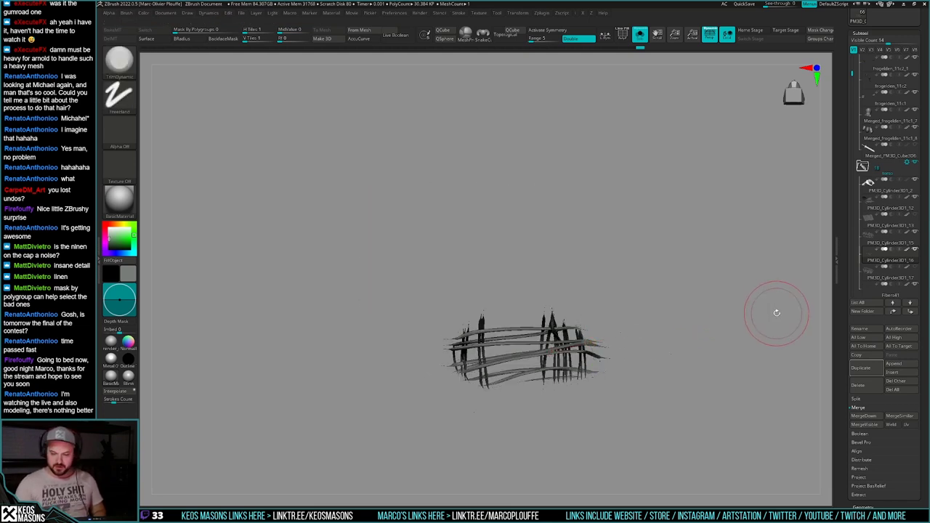
{"action": "key", "text": "ctrl+shift+a"}
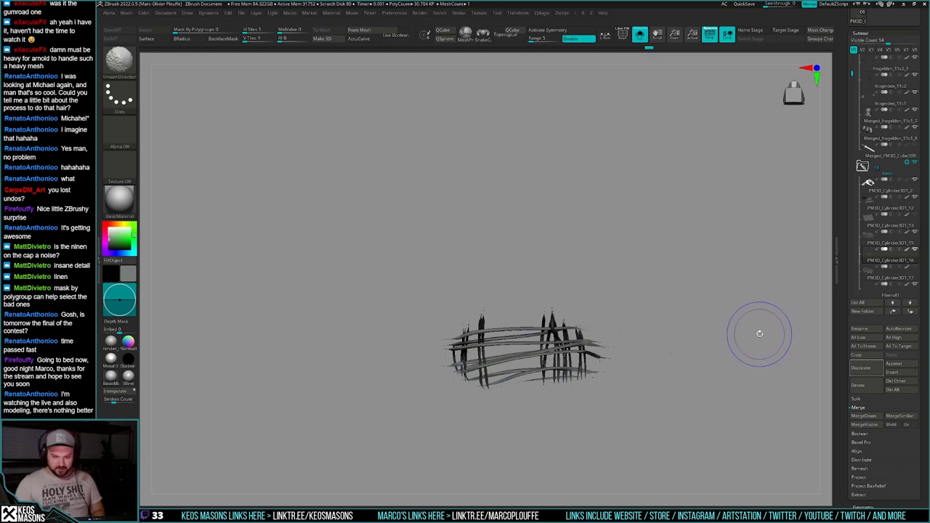
{"action": "left_click", "coordinate": [758, 335], "text": "ctrl+shift"}
Step: Try to stretch the isolated threads with the Transpose line, undo it and bring the cape back into view
{"action": "key", "text": "w"}
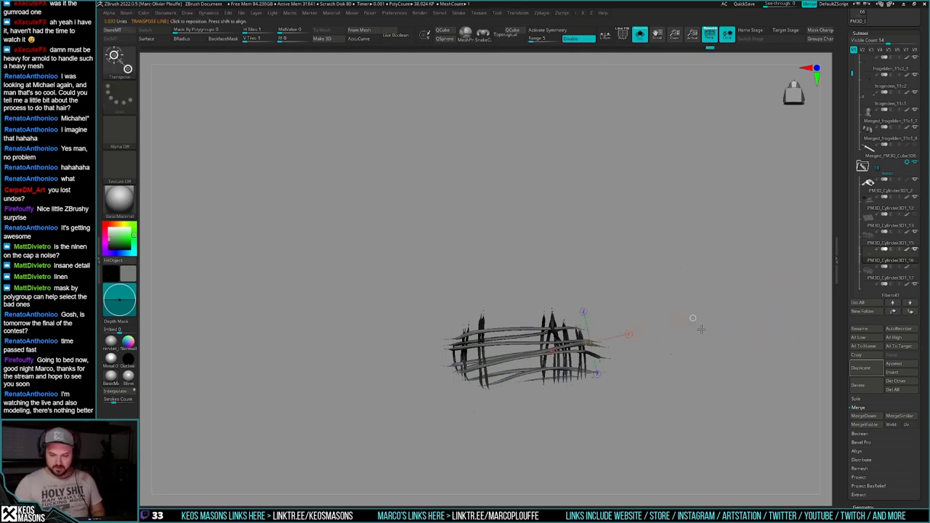
{"action": "mouse_move", "coordinate": [681, 321]}
{"action": "right_mouse_down"}
{"action": "mouse_move", "coordinate": [695, 318]}
{"action": "mouse_move", "coordinate": [685, 319]}
{"action": "right_mouse_up"}
{"action": "right_click", "coordinate": [690, 319]}
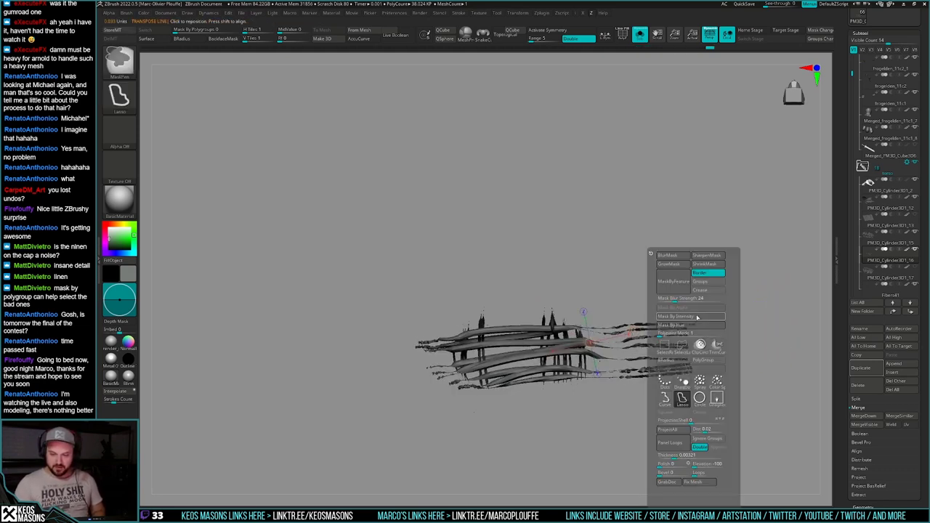
{"action": "key", "text": "ctrl+z"}
{"action": "key", "text": "q"}
{"action": "left_click", "coordinate": [620, 374], "text": "ctrl+shift"}
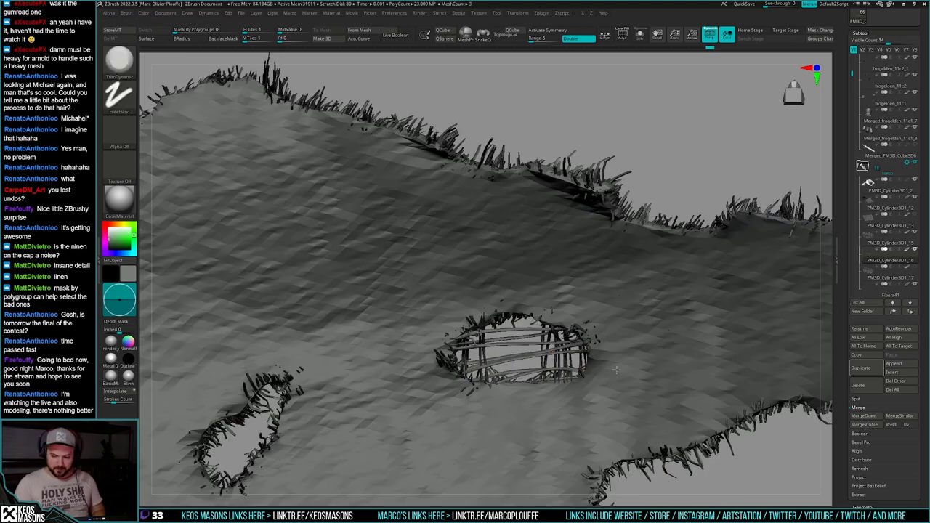
Step: Smooth the threads spanning the hole with a large Smooth Stronger brush so they sit within the cloth
{"action": "key", "text": "space"}
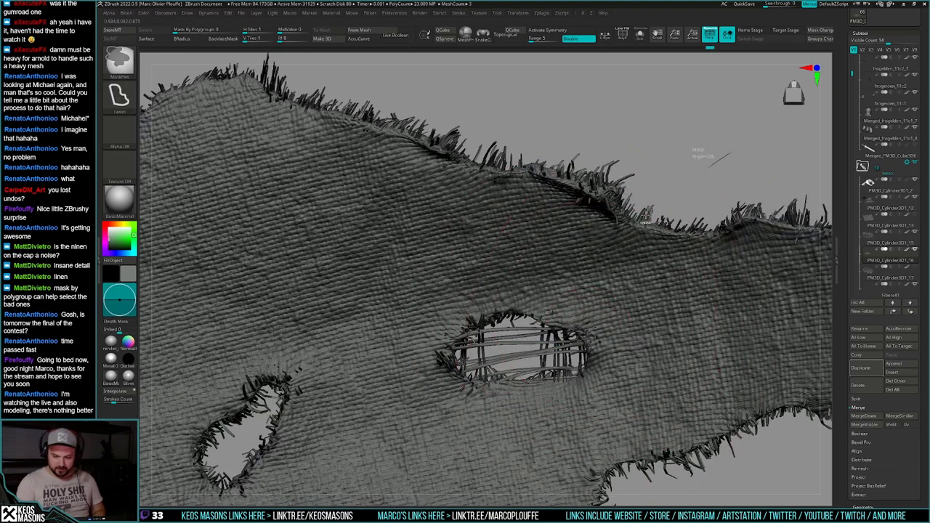
{"action": "key", "text": "F6"}
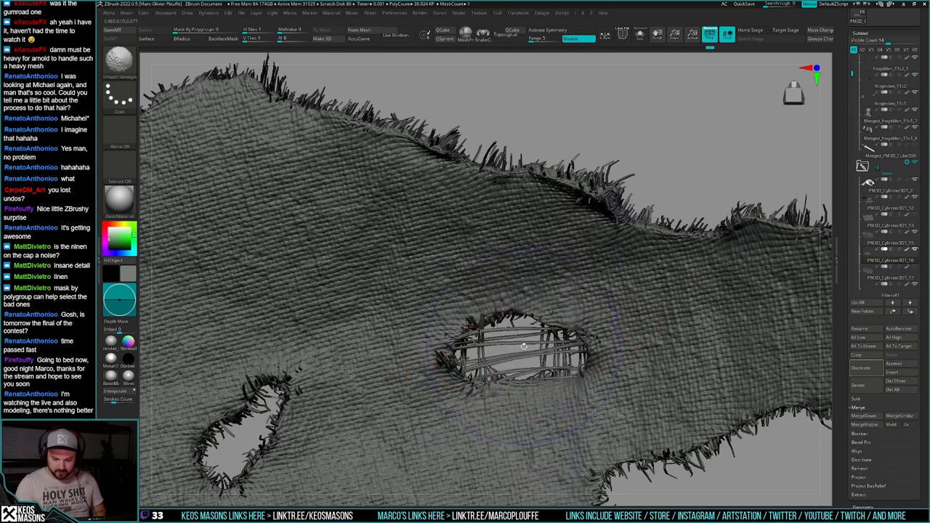
{"action": "left_click_drag", "start_coordinate": [512, 349], "coordinate": [537, 367], "text": "shift"}
{"action": "right_click_drag", "start_coordinate": [545, 429], "coordinate": [574, 382], "text": "ctrl"}
{"action": "mouse_move", "coordinate": [561, 350]}
{"action": "right_mouse_down", "text": "alt"}
{"action": "mouse_move", "coordinate": [588, 323]}
{"action": "mouse_move", "coordinate": [571, 328]}
{"action": "right_mouse_up", "text": "alt"}
{"action": "key", "text": "space"}
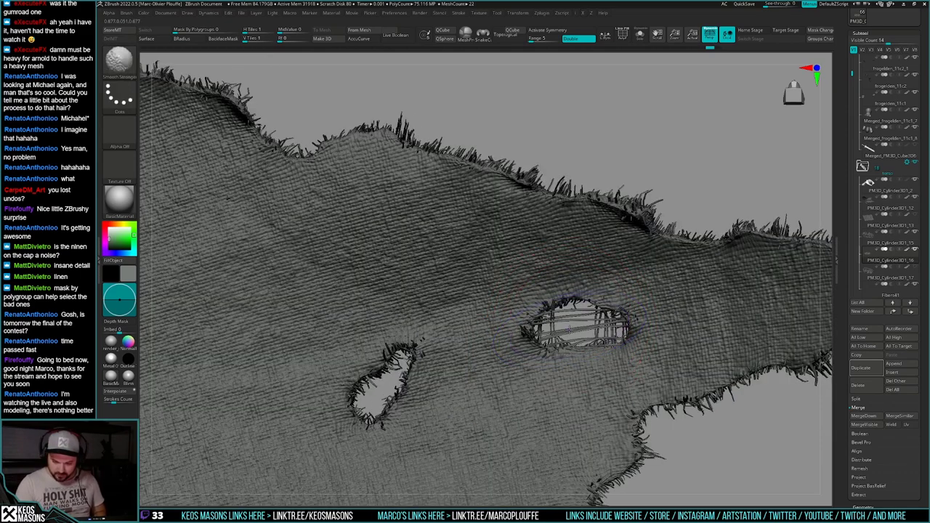
{"action": "left_click_drag", "start_coordinate": [569, 329], "coordinate": [581, 333], "text": "shift"}
{"action": "mouse_move", "coordinate": [572, 429]}
{"action": "right_mouse_down", "text": "ctrl"}
{"action": "mouse_move", "coordinate": [606, 353]}
{"action": "mouse_move", "coordinate": [672, 390]}
{"action": "mouse_move", "coordinate": [675, 403]}
{"action": "mouse_move", "coordinate": [666, 392]}
{"action": "mouse_move", "coordinate": [652, 419]}
{"action": "right_mouse_up", "text": "ctrl"}
Step: Duplicate the thread subtool and move the copy onto the neighboring unfilled hole with the Transpose line
{"action": "key", "text": "alt+s"}
{"action": "key", "text": "shift+f"}
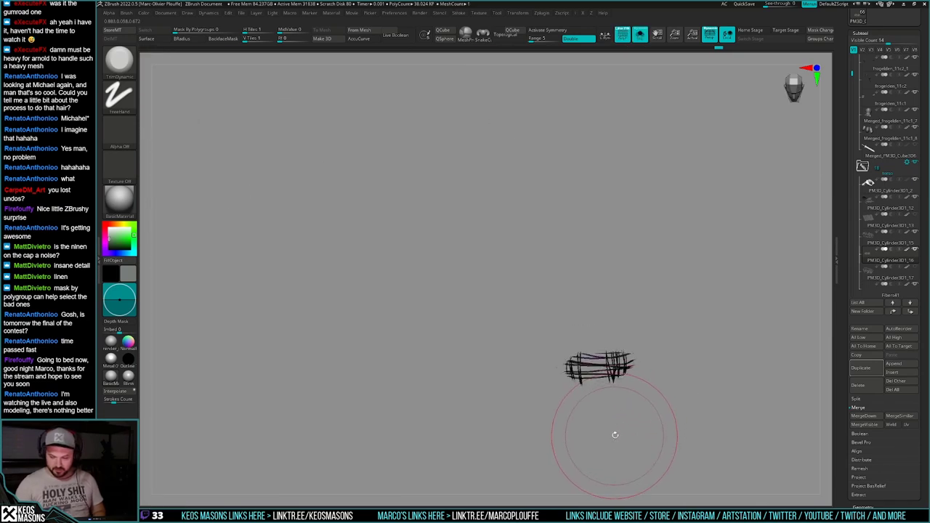
{"action": "key", "text": "shift+f"}
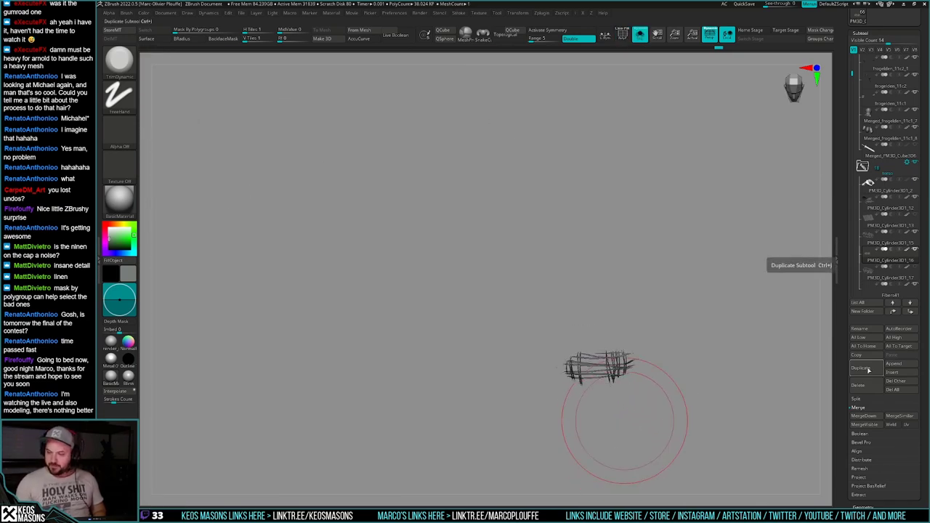
{"action": "left_click", "coordinate": [869, 371]}
{"action": "key", "text": "alt+s"}
{"action": "key", "text": "w"}
{"action": "left_click_drag", "start_coordinate": [609, 366], "coordinate": [473, 329]}
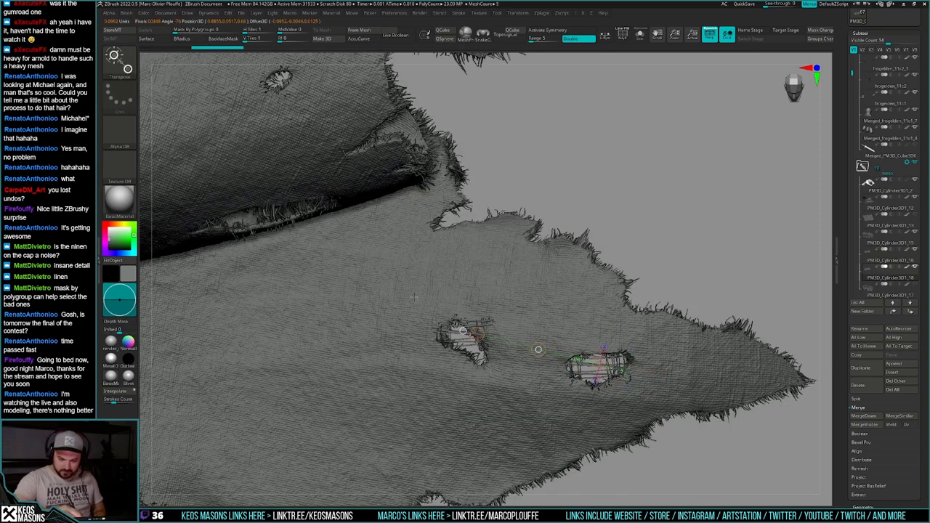
Step: Rotate and scale the copied threads to match the narrow slanted shape of the neighboring hole
{"action": "left_click_drag", "start_coordinate": [414, 297], "coordinate": [419, 297]}
{"action": "left_click_drag", "start_coordinate": [451, 334], "coordinate": [617, 182]}
{"action": "left_click_drag", "start_coordinate": [534, 259], "coordinate": [623, 227]}
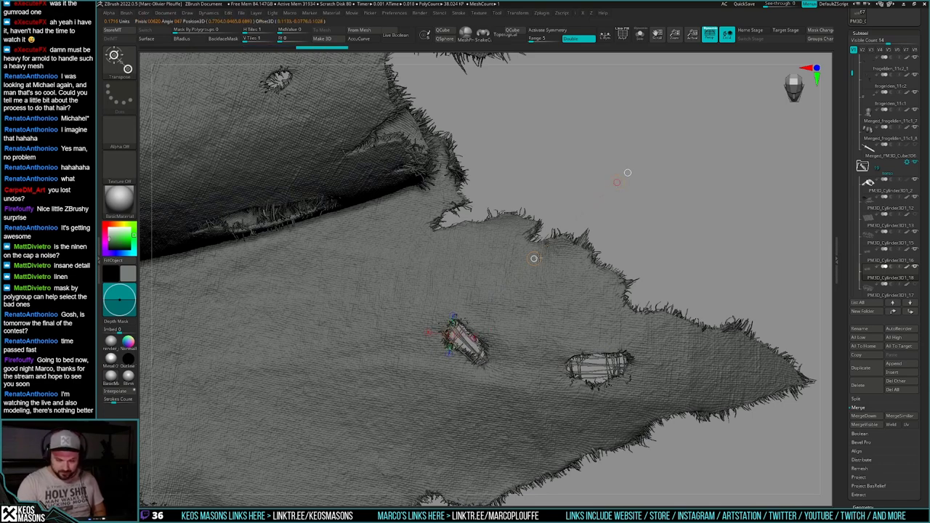
{"action": "key", "text": "q"}
Step: Reshape the copied threads with the Move brush so they follow the cloth around the narrow slanted hole
{"action": "mouse_move", "coordinate": [539, 255]}
{"action": "right_mouse_down", "text": "ctrl"}
{"action": "mouse_move", "coordinate": [537, 378]}
{"action": "mouse_move", "coordinate": [534, 338]}
{"action": "mouse_move", "coordinate": [532, 368]}
{"action": "mouse_move", "coordinate": [452, 387]}
{"action": "right_mouse_up", "text": "ctrl"}
{"action": "right_click", "coordinate": [452, 387]}
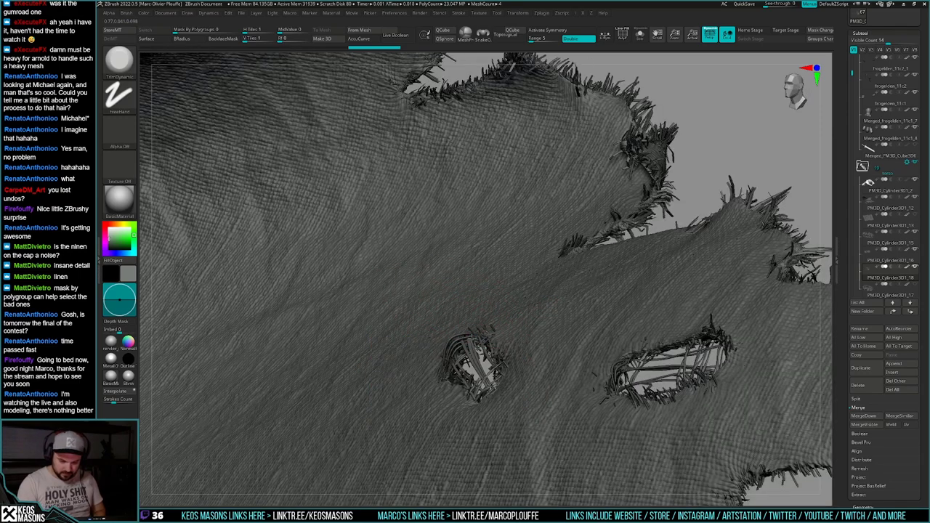
{"action": "right_click_drag", "start_coordinate": [510, 337], "coordinate": [465, 342]}
{"action": "key", "text": "space"}
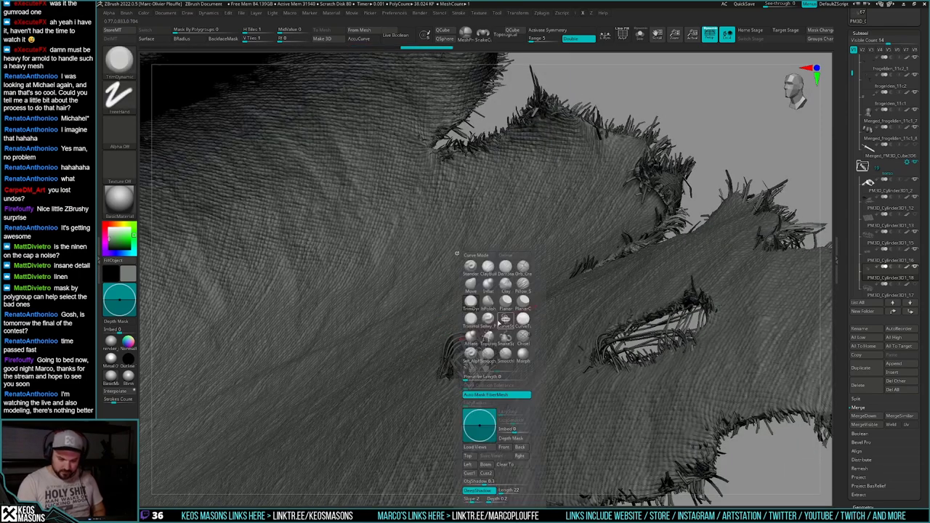
{"action": "left_click", "coordinate": [471, 285]}
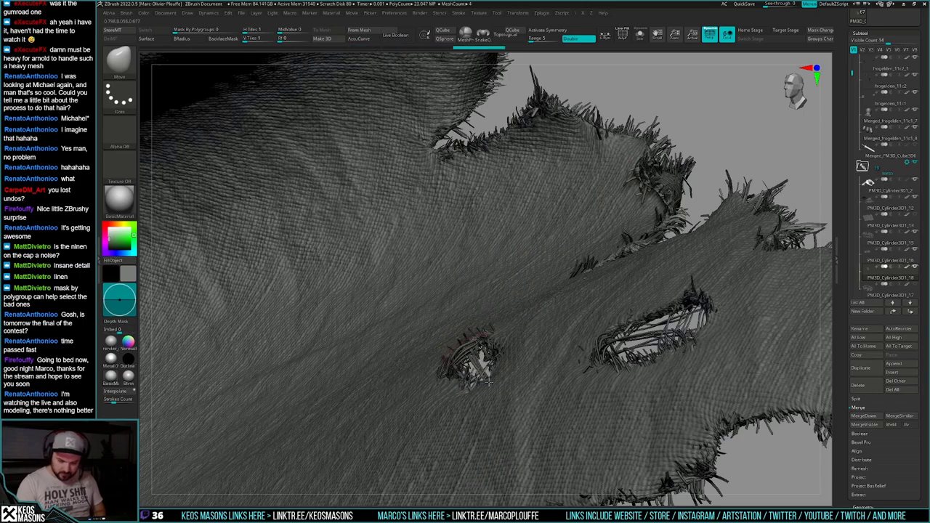
{"action": "mouse_move", "coordinate": [472, 381]}
{"action": "right_mouse_down"}
{"action": "mouse_move", "coordinate": [582, 341]}
{"action": "mouse_move", "coordinate": [537, 329]}
{"action": "mouse_move", "coordinate": [594, 387]}
{"action": "right_mouse_up"}
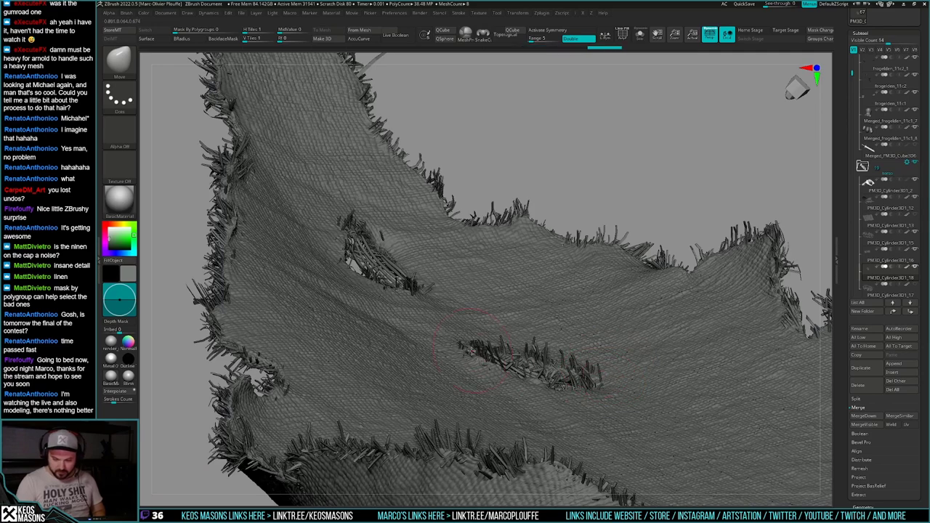
{"action": "mouse_move", "coordinate": [470, 353]}
{"action": "right_mouse_down"}
{"action": "mouse_move", "coordinate": [574, 444]}
{"action": "mouse_move", "coordinate": [615, 393]}
{"action": "right_mouse_up"}
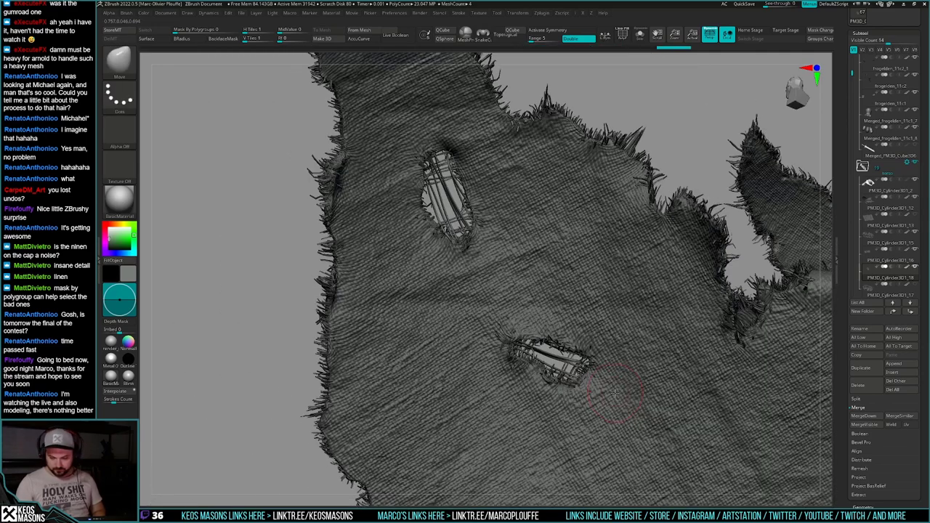
Step: Smooth the threads in the slanted hole with Smooth Stronger and fill them with red
{"action": "key", "text": "b"}
{"action": "left_click", "coordinate": [607, 320]}
{"action": "key", "text": "space"}
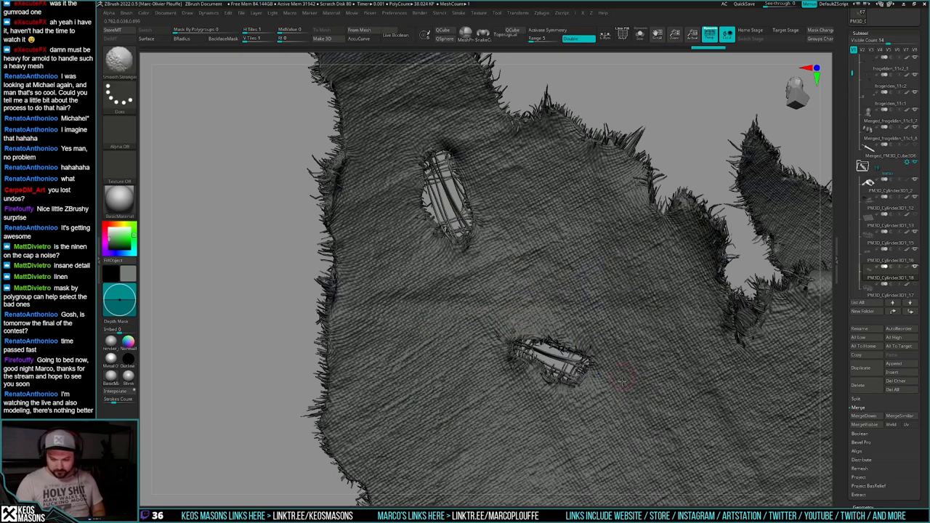
{"action": "key", "text": "space"}
{"action": "left_click", "coordinate": [556, 412]}
{"action": "left_click", "coordinate": [534, 386]}
{"action": "left_click", "coordinate": [568, 411]}
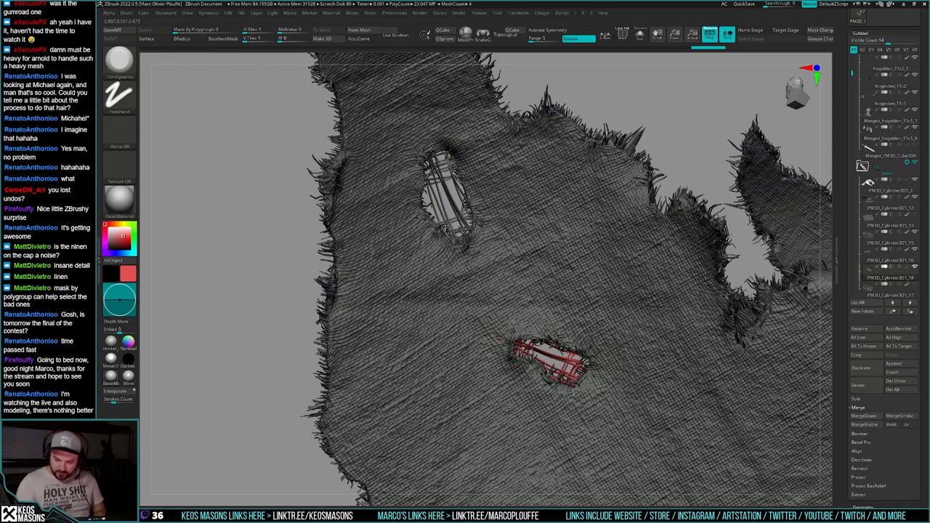
{"action": "mouse_move", "coordinate": [548, 324]}
{"action": "right_mouse_down"}
{"action": "mouse_move", "coordinate": [623, 335]}
{"action": "mouse_move", "coordinate": [545, 339]}
{"action": "right_mouse_up"}
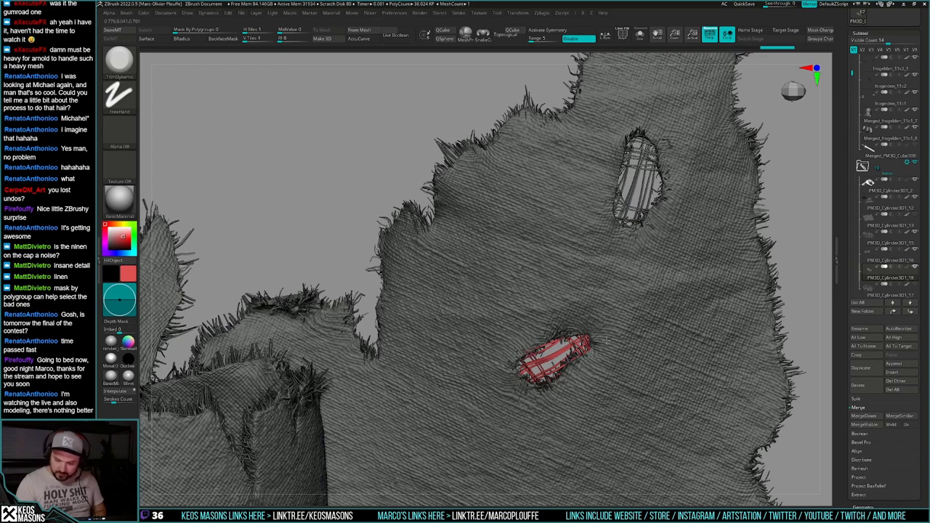
Step: Isolate and select the elongated thread patch nearest the cape's pointed tip, duplicate it, and bring the cape back into view
{"action": "right_click_drag", "start_coordinate": [586, 382], "coordinate": [642, 287], "text": "ctrl"}
{"action": "right_click_drag", "start_coordinate": [675, 348], "coordinate": [680, 395]}
{"action": "left_click_drag", "start_coordinate": [680, 394], "coordinate": [678, 389]}
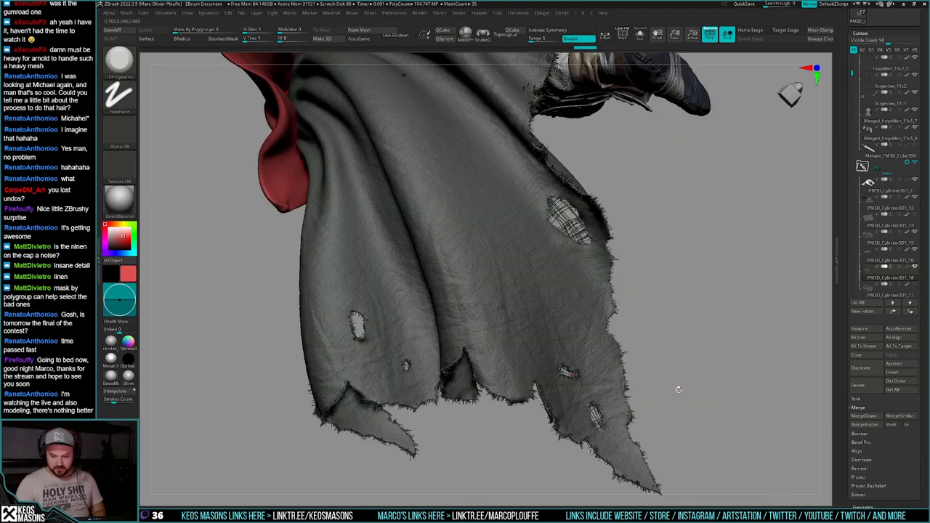
{"action": "mouse_move", "coordinate": [680, 382]}
{"action": "right_mouse_down"}
{"action": "mouse_move", "coordinate": [669, 369]}
{"action": "mouse_move", "coordinate": [674, 212]}
{"action": "right_mouse_up"}
{"action": "mouse_move", "coordinate": [587, 363]}
{"action": "right_mouse_down", "text": "alt"}
{"action": "mouse_move", "coordinate": [661, 332]}
{"action": "mouse_move", "coordinate": [664, 367]}
{"action": "mouse_move", "coordinate": [676, 349]}
{"action": "right_mouse_up", "text": "alt"}
{"action": "key", "text": "alt+s"}
{"action": "left_click", "coordinate": [888, 258]}
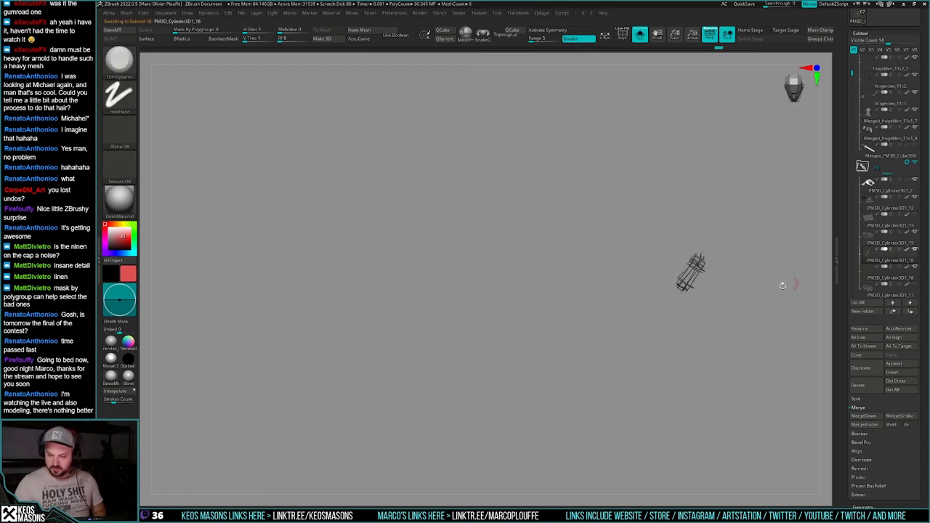
{"action": "key", "text": "alt+s"}
Step: Move the duplicated threads across the cape onto the open oval hole in the opposite panel with the Transpose line
{"action": "key", "text": "w"}
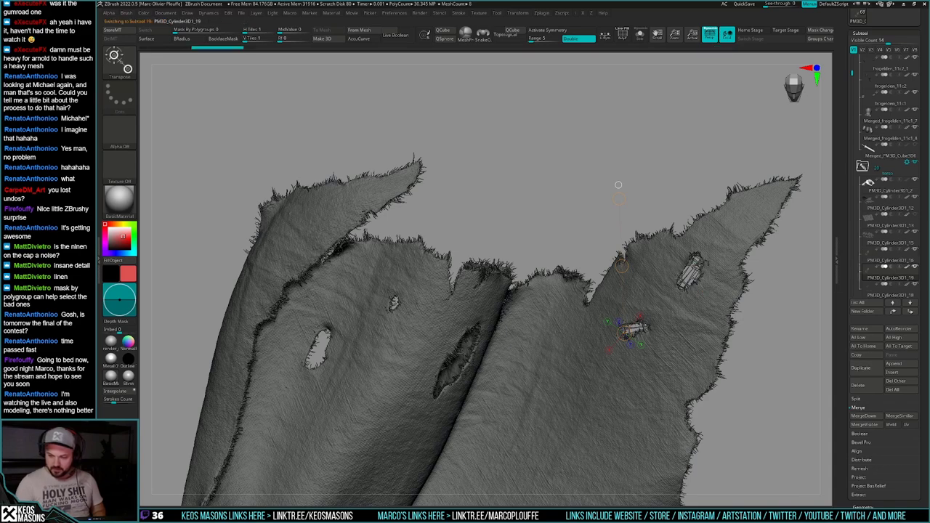
{"action": "left_click_drag", "start_coordinate": [698, 265], "coordinate": [518, 342]}
{"action": "left_click_drag", "start_coordinate": [332, 349], "coordinate": [330, 353]}
{"action": "left_click_drag", "start_coordinate": [514, 309], "coordinate": [511, 310], "text": "ctrl"}
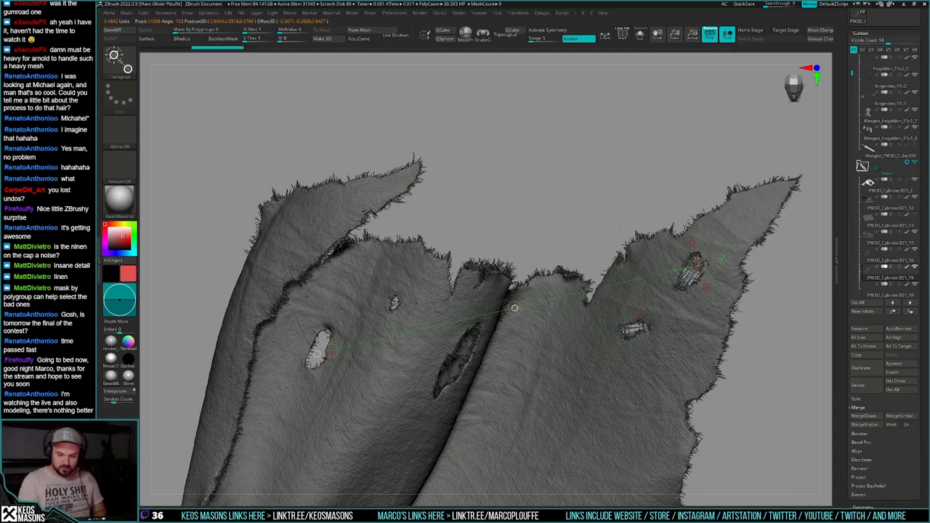
{"action": "left_click_drag", "start_coordinate": [197, 424], "coordinate": [196, 424], "text": "ctrl"}
Step: Reposition, rotate and scale the copied threads to line up with the long axis of the oval hole
{"action": "right_click_drag", "start_coordinate": [360, 403], "coordinate": [498, 371], "text": "alt"}
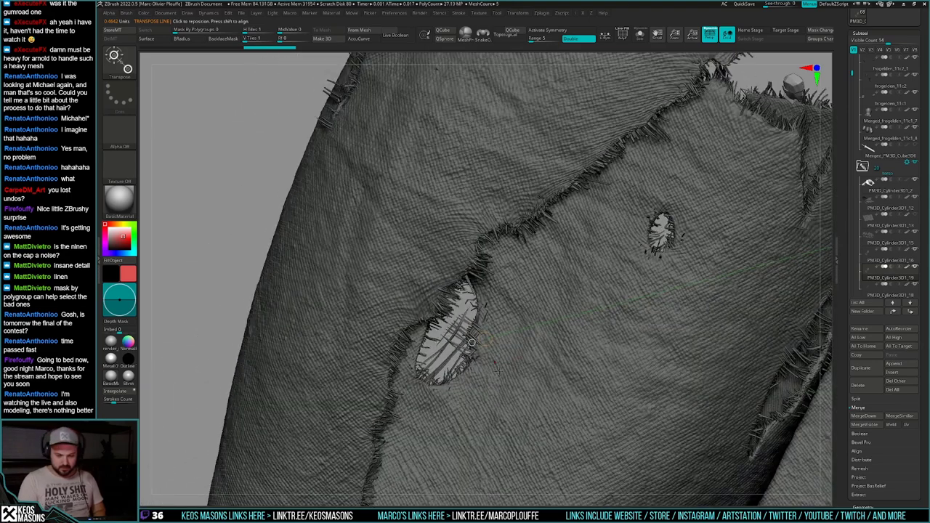
{"action": "left_click_drag", "start_coordinate": [503, 379], "coordinate": [487, 350]}
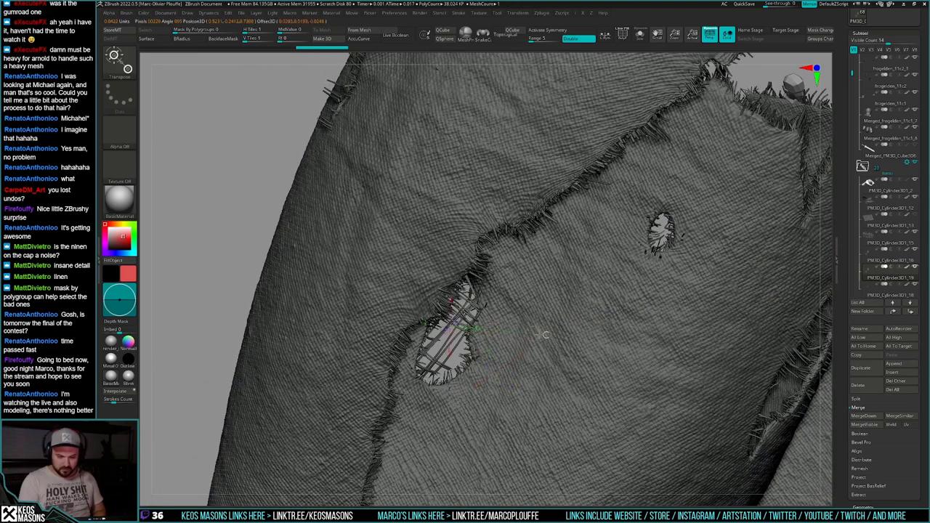
{"action": "left_click_drag", "start_coordinate": [550, 299], "coordinate": [518, 312]}
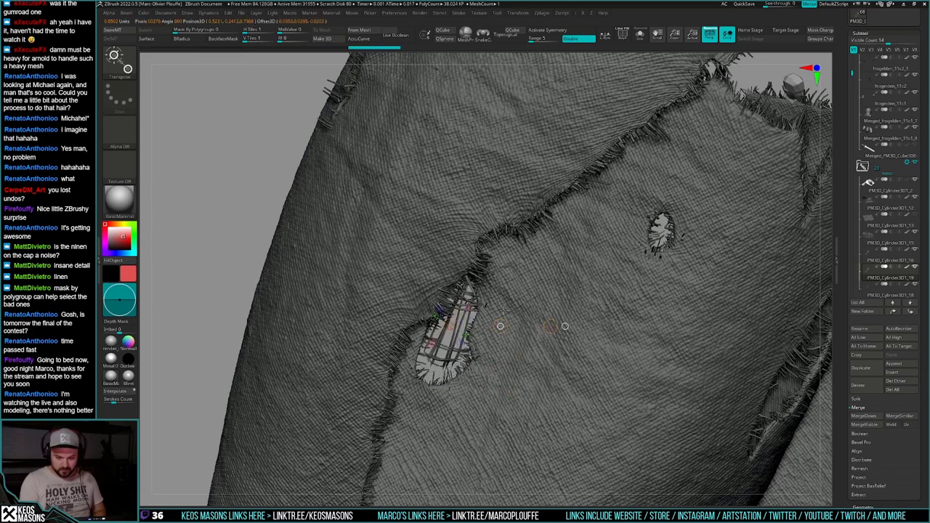
{"action": "key", "text": "q"}
{"action": "mouse_move", "coordinate": [494, 321]}
{"action": "right_mouse_down"}
{"action": "mouse_move", "coordinate": [617, 320]}
{"action": "mouse_move", "coordinate": [581, 300]}
{"action": "mouse_move", "coordinate": [556, 313]}
{"action": "mouse_move", "coordinate": [501, 250]}
{"action": "mouse_move", "coordinate": [479, 280]}
{"action": "right_mouse_up"}
{"action": "key", "text": "r"}
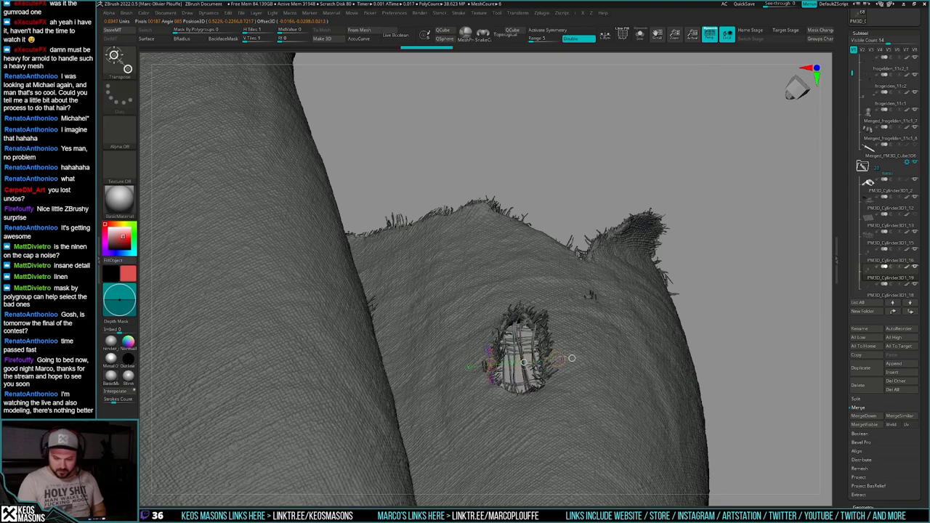
{"action": "left_click_drag", "start_coordinate": [572, 358], "coordinate": [573, 358]}
Step: Pull the threads into the curved cloth around the oval hole with an enlarged Move brush
{"action": "key", "text": "q"}
{"action": "mouse_move", "coordinate": [592, 332]}
{"action": "right_mouse_down"}
{"action": "mouse_move", "coordinate": [592, 436]}
{"action": "mouse_move", "coordinate": [596, 361]}
{"action": "right_mouse_up"}
{"action": "key", "text": "b"}
{"action": "left_click", "coordinate": [574, 340]}
{"action": "key", "text": "space"}
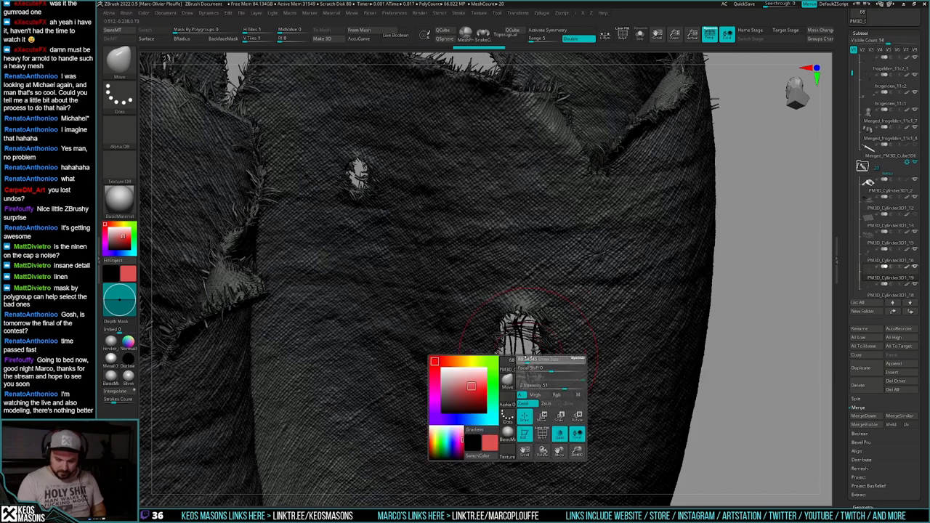
{"action": "right_click_drag", "start_coordinate": [528, 359], "coordinate": [525, 389]}
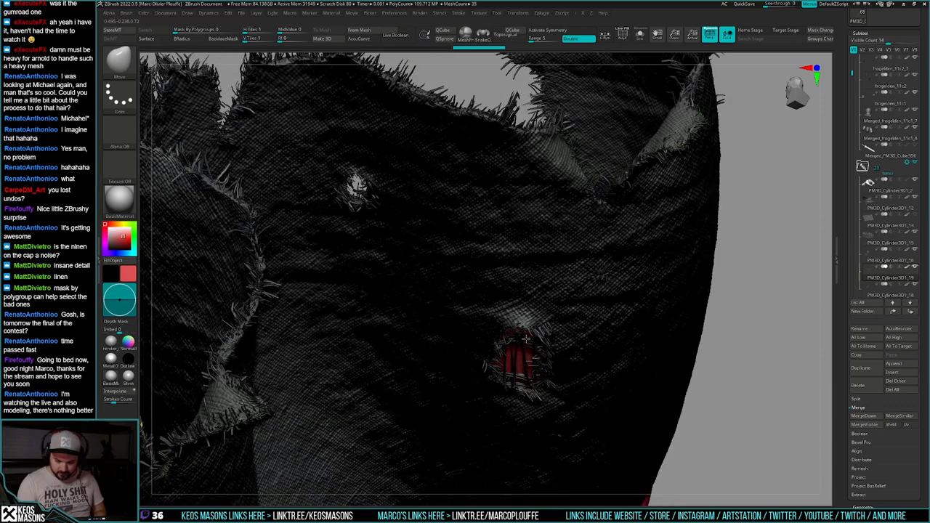
{"action": "mouse_move", "coordinate": [526, 339]}
{"action": "right_mouse_down"}
{"action": "mouse_move", "coordinate": [545, 307]}
{"action": "mouse_move", "coordinate": [539, 296]}
{"action": "mouse_move", "coordinate": [582, 318]}
{"action": "right_mouse_up"}
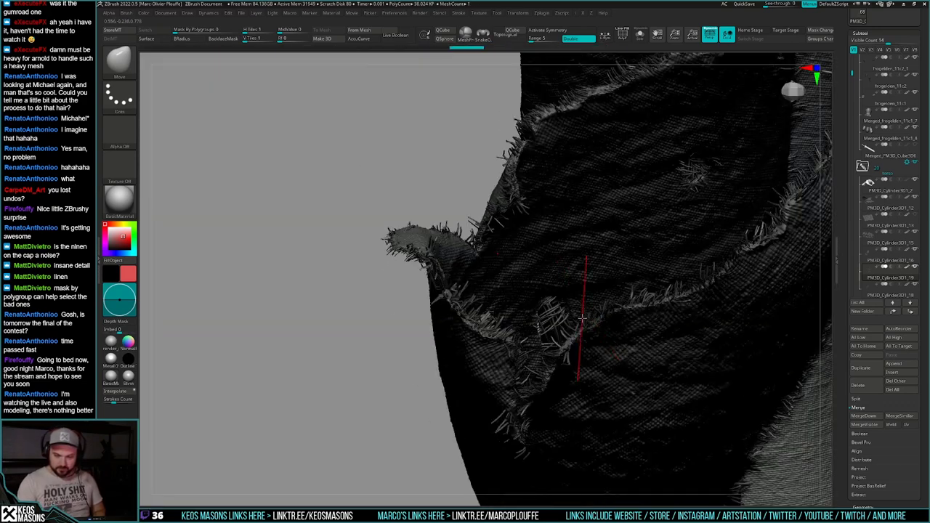
{"action": "mouse_move", "coordinate": [400, 424]}
{"action": "right_mouse_down"}
{"action": "mouse_move", "coordinate": [465, 455]}
{"action": "mouse_move", "coordinate": [527, 428]}
{"action": "right_mouse_up"}
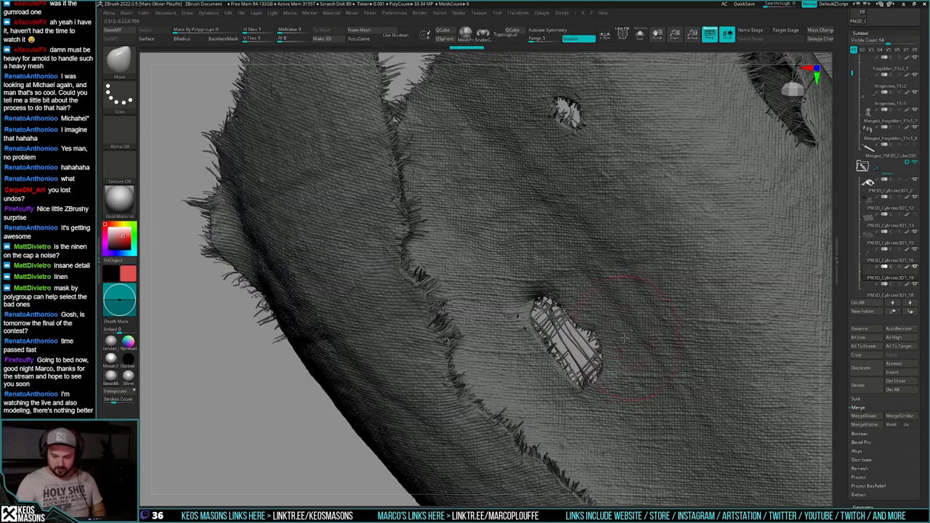
Step: Smooth the threads in the oval hole with Smooth Stronger, undoing one stroke along the way
{"action": "key", "text": "space"}
{"action": "mouse_move", "coordinate": [553, 308]}
{"action": "right_mouse_down"}
{"action": "mouse_move", "coordinate": [583, 300]}
{"action": "mouse_move", "coordinate": [612, 317]}
{"action": "mouse_move", "coordinate": [595, 314]}
{"action": "mouse_move", "coordinate": [617, 392]}
{"action": "mouse_move", "coordinate": [571, 390]}
{"action": "right_mouse_up"}
{"action": "right_click_drag", "start_coordinate": [566, 330], "coordinate": [600, 291]}
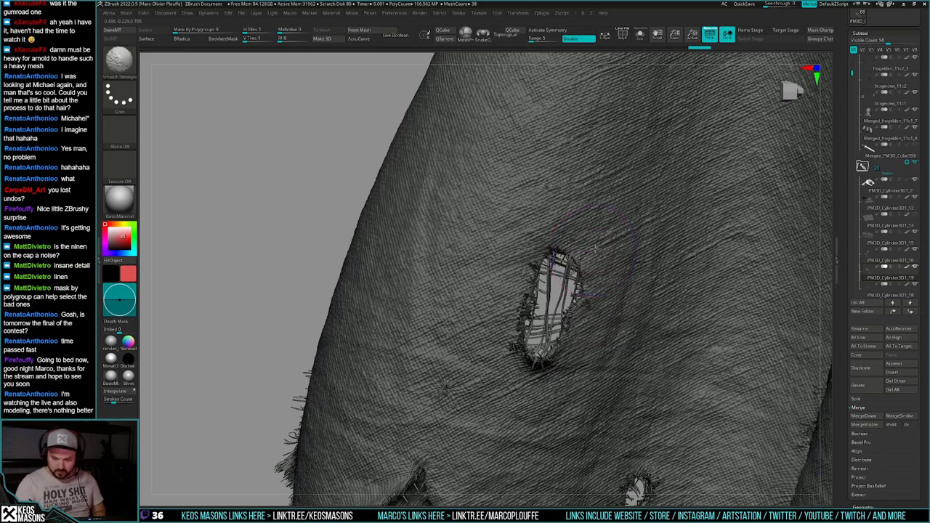
{"action": "mouse_move", "coordinate": [602, 235]}
{"action": "right_mouse_down"}
{"action": "mouse_move", "coordinate": [554, 244]}
{"action": "mouse_move", "coordinate": [586, 245]}
{"action": "mouse_move", "coordinate": [556, 301]}
{"action": "mouse_move", "coordinate": [541, 369]}
{"action": "mouse_move", "coordinate": [520, 346]}
{"action": "mouse_move", "coordinate": [524, 323]}
{"action": "mouse_move", "coordinate": [510, 277]}
{"action": "mouse_move", "coordinate": [505, 340]}
{"action": "mouse_move", "coordinate": [496, 312]}
{"action": "mouse_move", "coordinate": [498, 325]}
{"action": "right_mouse_up"}
{"action": "key", "text": "ctrl+z"}
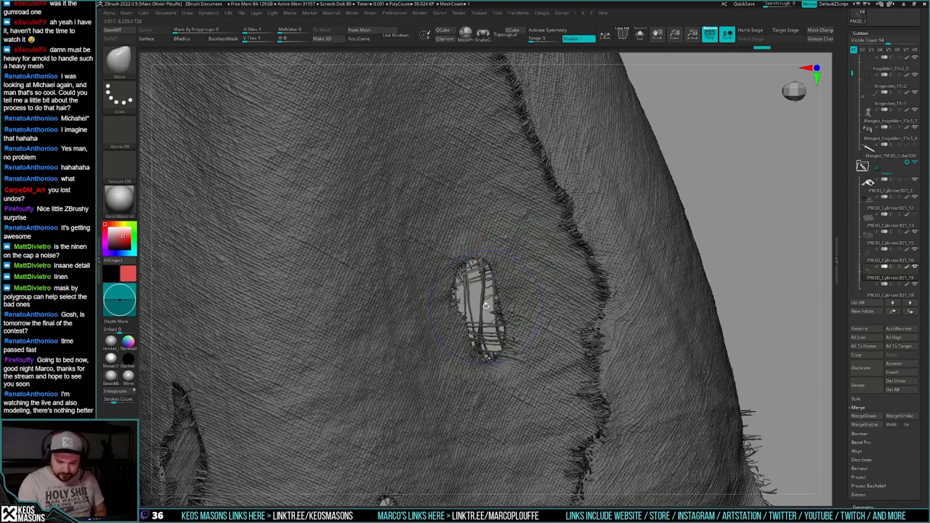
{"action": "left_click_drag", "start_coordinate": [485, 306], "coordinate": [494, 330], "text": "shift"}
Step: Isolate the thread subtools, select the wider weave PM3D_Cylinder3D1_17, and show it together with the cape
{"action": "right_click_drag", "start_coordinate": [499, 342], "coordinate": [508, 426], "text": "ctrl"}
{"action": "right_click_drag", "start_coordinate": [671, 346], "coordinate": [673, 369], "text": "alt"}
{"action": "left_click_drag", "start_coordinate": [674, 368], "coordinate": [700, 353]}
{"action": "key", "text": "alt+s"}
{"action": "key", "text": "alt+s"}
{"action": "right_click_drag", "start_coordinate": [700, 353], "coordinate": [688, 381], "text": "ctrl"}
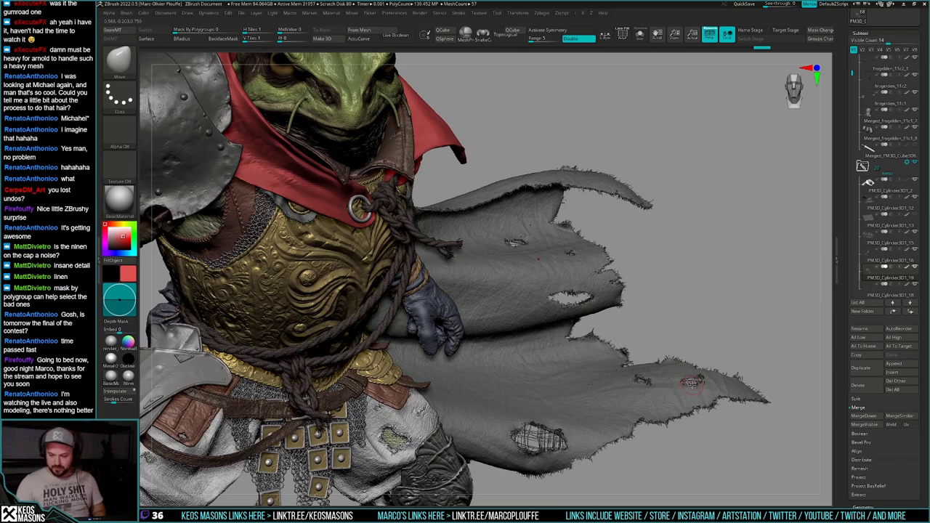
{"action": "key", "text": "alt+s"}
{"action": "left_click_drag", "start_coordinate": [858, 276], "coordinate": [857, 295]}
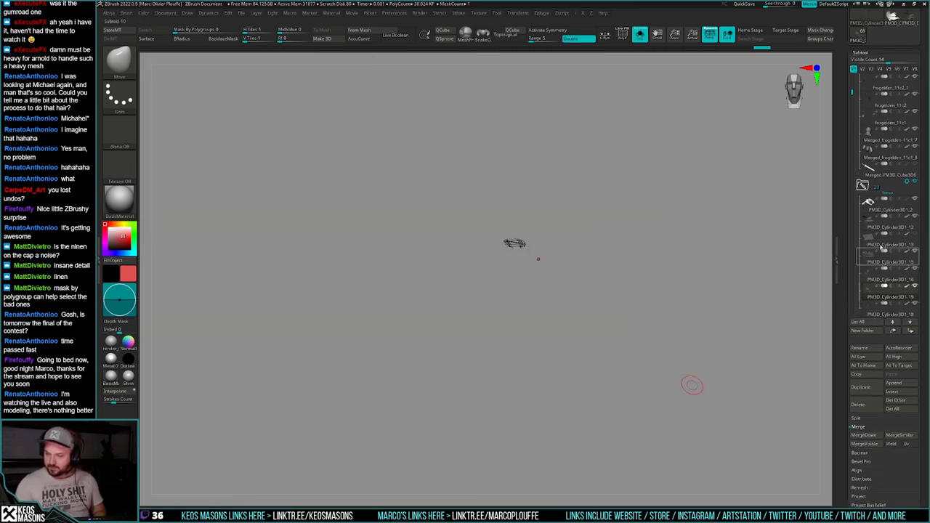
{"action": "left_click_drag", "start_coordinate": [852, 95], "coordinate": [852, 113]}
{"action": "key", "text": "alt+s"}
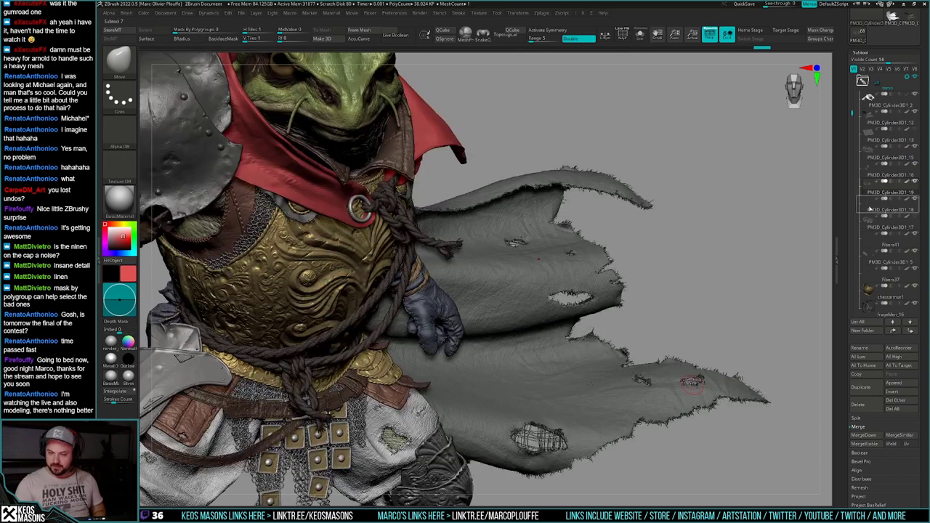
{"action": "key", "text": "alt+s"}
{"action": "left_click", "coordinate": [869, 222]}
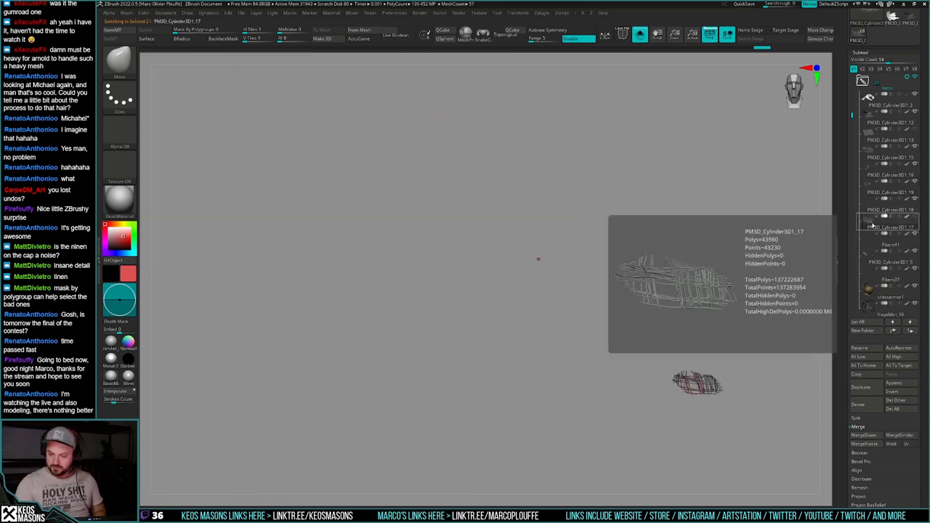
{"action": "key", "text": "shift+s"}
Step: Move the wide weave from the hole near the cape's tip onto the long open hole in the middle fold
{"action": "key", "text": "w"}
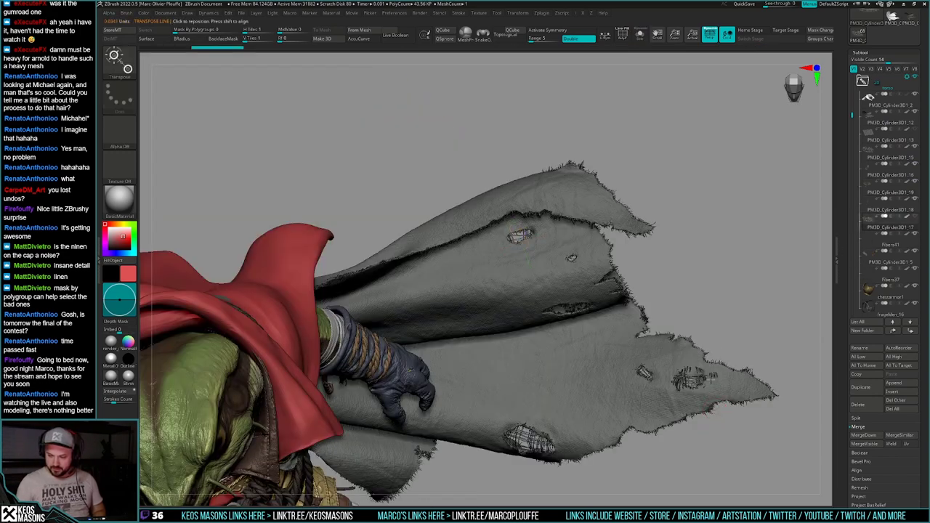
{"action": "right_click_drag", "start_coordinate": [713, 377], "coordinate": [703, 313]}
{"action": "left_click_drag", "start_coordinate": [696, 383], "coordinate": [562, 297]}
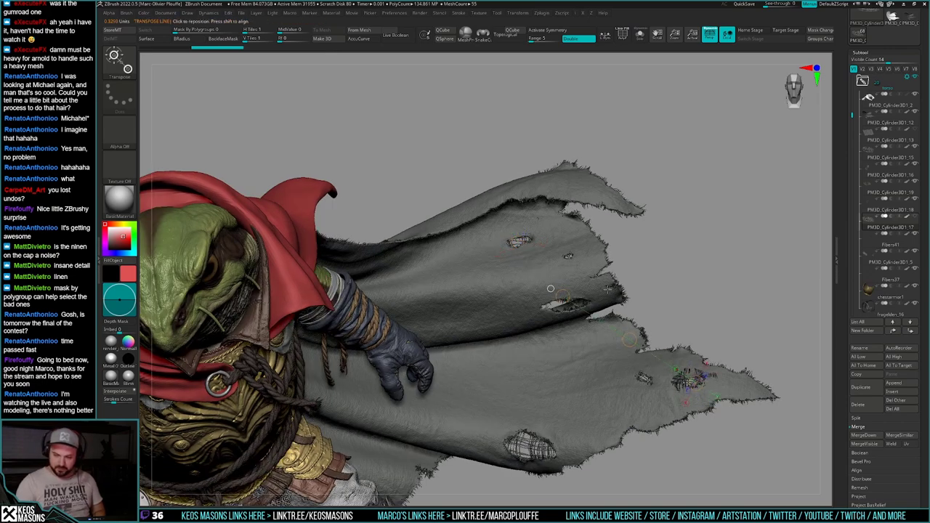
{"action": "left_click_drag", "start_coordinate": [629, 340], "coordinate": [509, 263]}
{"action": "key", "text": "q"}
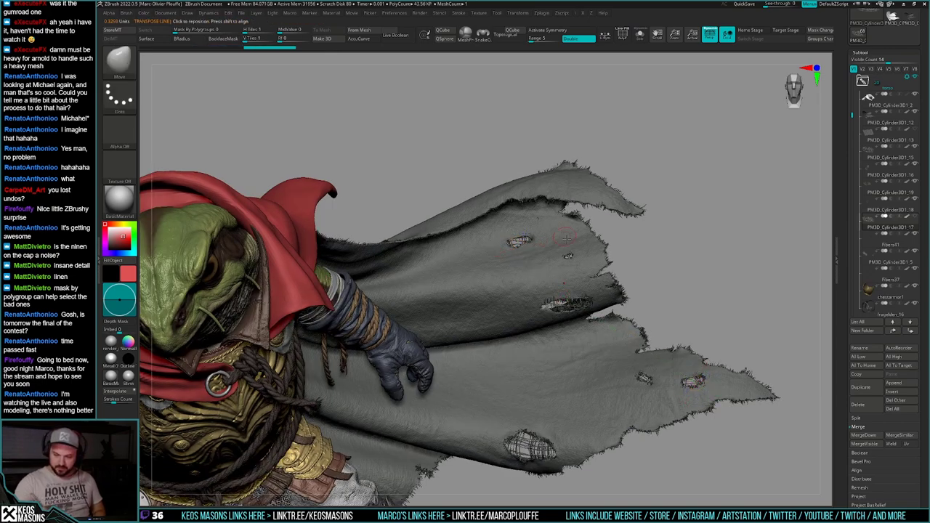
Step: Draw a Transpose line along the long hole and adjust the weave's position and size to span it
{"action": "mouse_move", "coordinate": [567, 239]}
{"action": "right_mouse_down", "text": "ctrl"}
{"action": "mouse_move", "coordinate": [565, 347]}
{"action": "mouse_move", "coordinate": [536, 303]}
{"action": "right_mouse_up", "text": "ctrl"}
{"action": "key", "text": "w"}
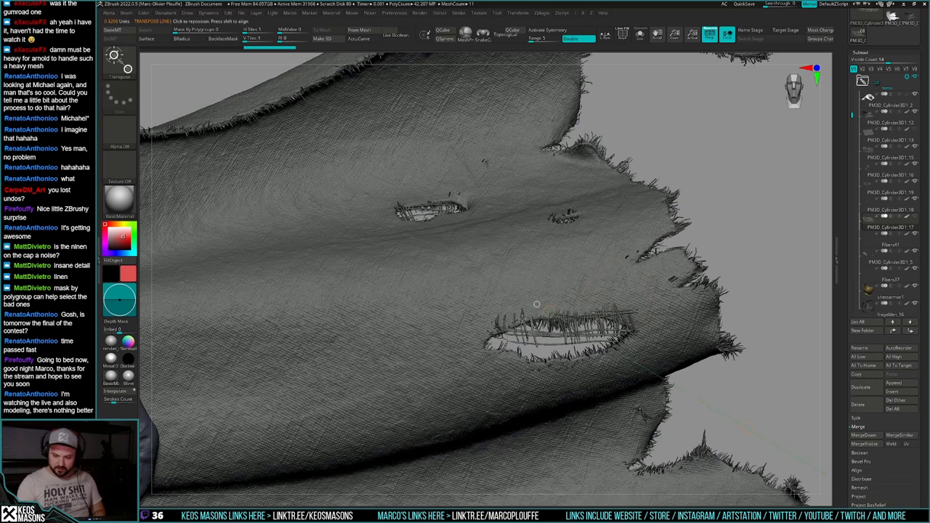
{"action": "left_click_drag", "start_coordinate": [502, 317], "coordinate": [632, 305]}
{"action": "mouse_move", "coordinate": [567, 311]}
{"action": "left_mouse_down"}
{"action": "mouse_move", "coordinate": [696, 320]}
{"action": "mouse_move", "coordinate": [617, 307]}
{"action": "left_mouse_up"}
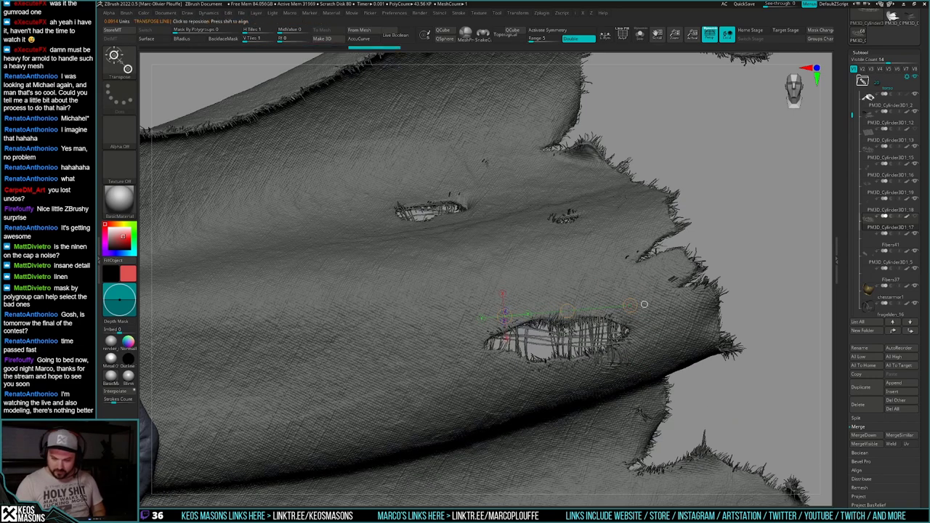
{"action": "mouse_move", "coordinate": [565, 335]}
{"action": "left_mouse_down"}
{"action": "mouse_move", "coordinate": [773, 299]}
{"action": "mouse_move", "coordinate": [774, 256]}
{"action": "left_mouse_up"}
Step: Bend the weave to the folded cloth around the long hole with the Move brush and fill the threads with red
{"action": "right_click_drag", "start_coordinate": [784, 313], "coordinate": [783, 291]}
{"action": "key", "text": "q"}
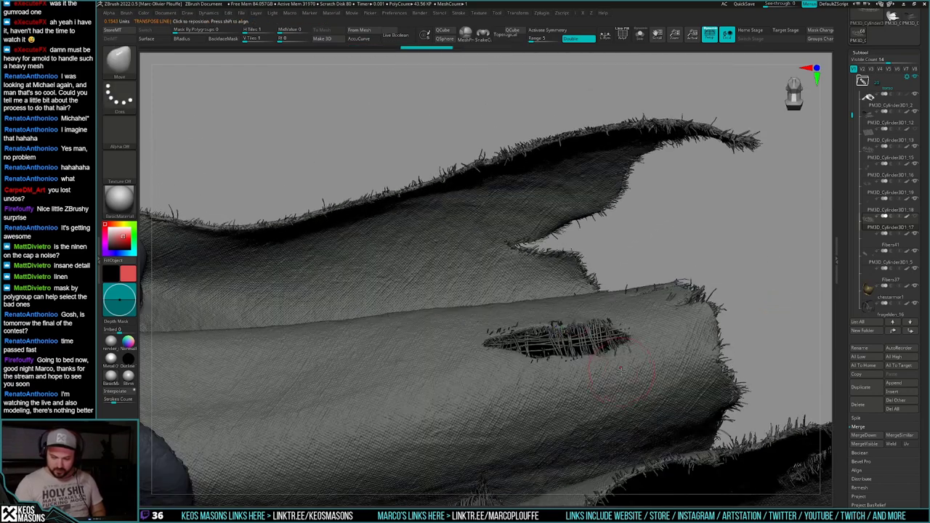
{"action": "mouse_move", "coordinate": [619, 371]}
{"action": "right_mouse_down"}
{"action": "mouse_move", "coordinate": [602, 386]}
{"action": "mouse_move", "coordinate": [622, 356]}
{"action": "right_mouse_up"}
{"action": "right_click", "coordinate": [622, 356]}
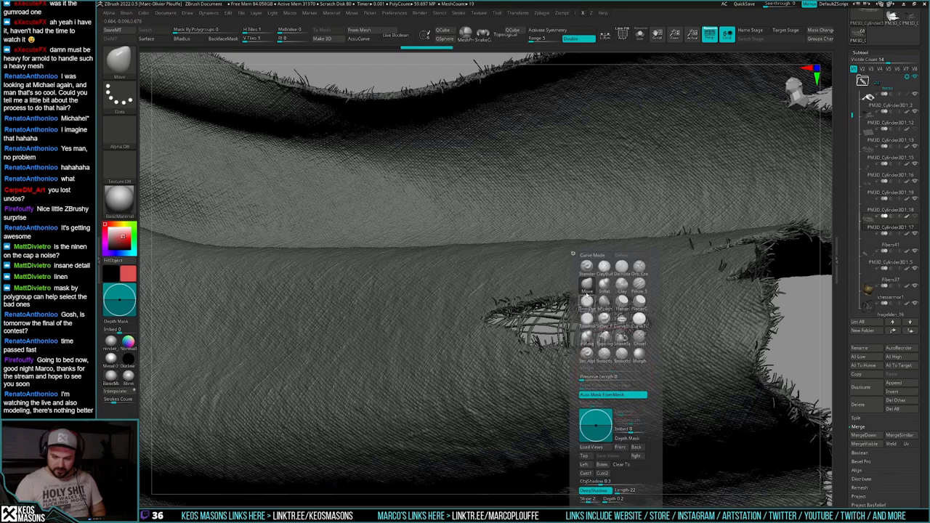
{"action": "key", "text": "n"}
{"action": "key", "text": "space"}
{"action": "right_click_drag", "start_coordinate": [495, 333], "coordinate": [499, 355]}
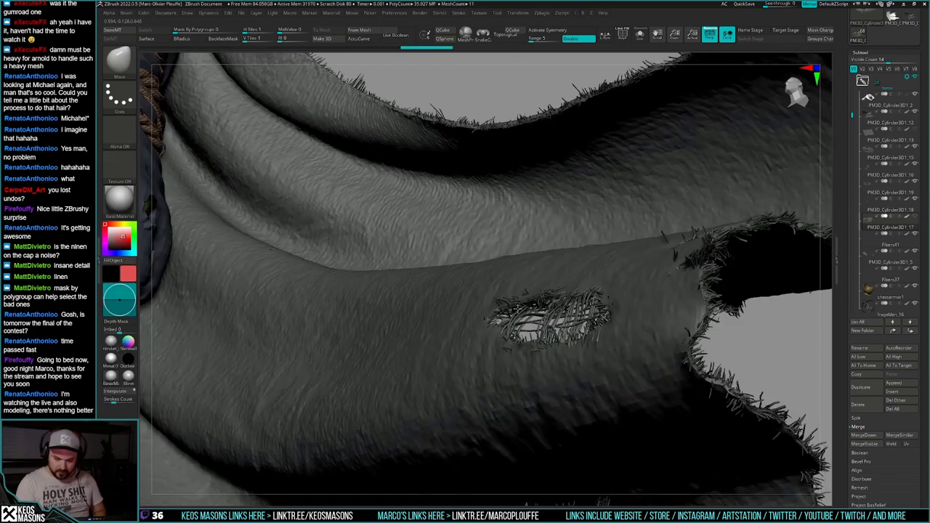
{"action": "key", "text": "space"}
{"action": "key", "text": "ctrl+i"}
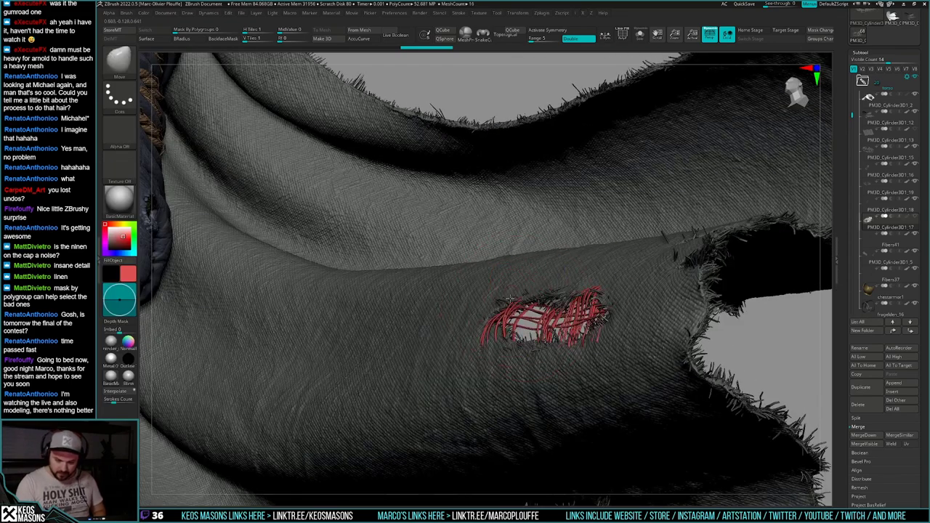
Step: Reshape the weave over the long hole in the middle fold with the Move brush so its threads follow the curved cloth
{"action": "left_click_drag", "start_coordinate": [510, 299], "coordinate": [513, 292]}
{"action": "left_click_drag", "start_coordinate": [569, 283], "coordinate": [605, 294]}
{"action": "key", "text": "space"}
{"action": "left_click_drag", "start_coordinate": [595, 356], "coordinate": [591, 350]}
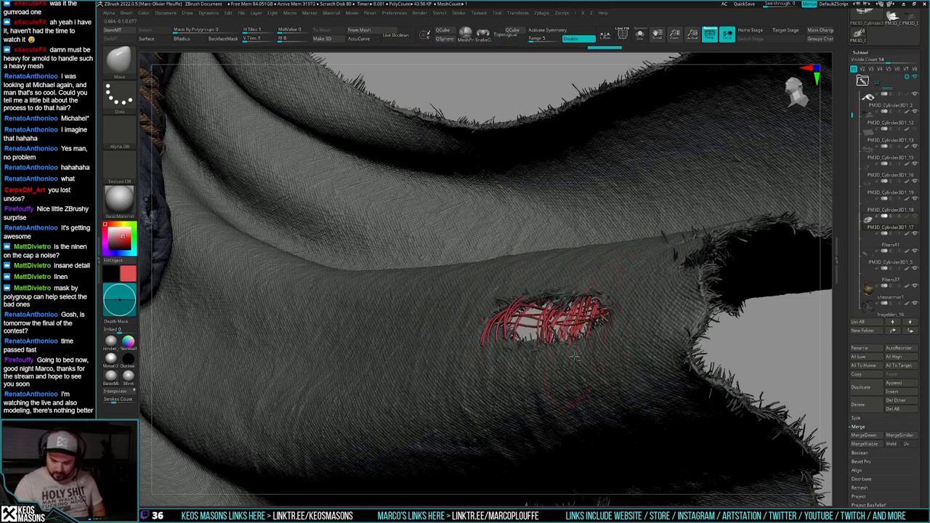
{"action": "right_click_drag", "start_coordinate": [523, 349], "coordinate": [581, 375]}
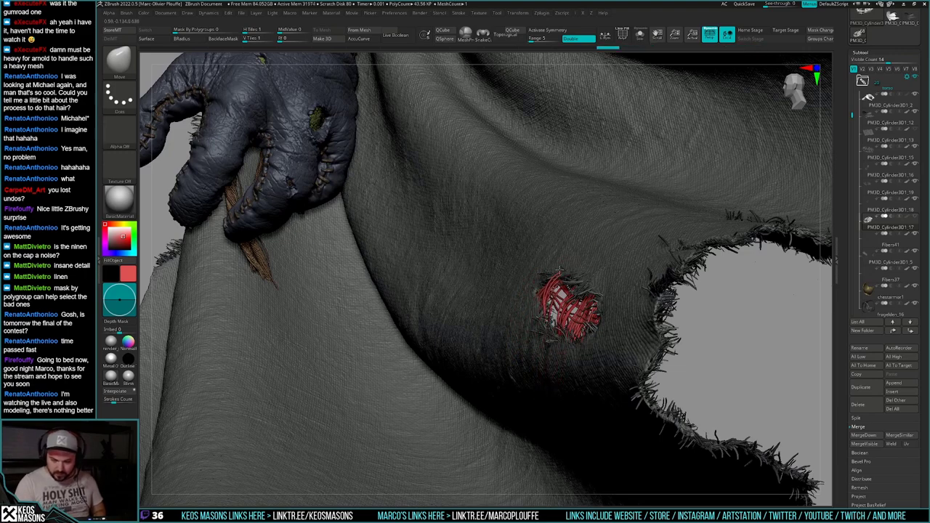
{"action": "left_click_drag", "start_coordinate": [559, 270], "coordinate": [564, 276]}
{"action": "left_click_drag", "start_coordinate": [727, 331], "coordinate": [597, 302]}
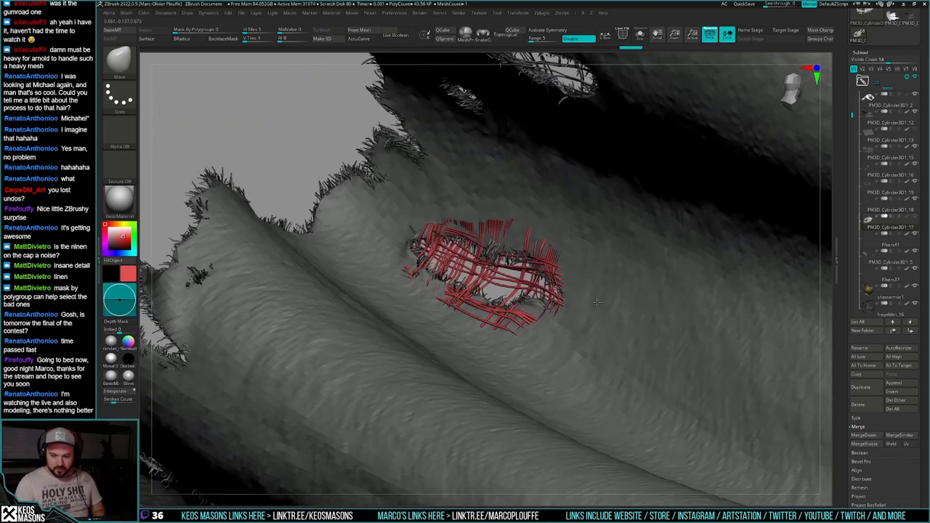
{"action": "right_click_drag", "start_coordinate": [597, 302], "coordinate": [581, 327], "text": "alt"}
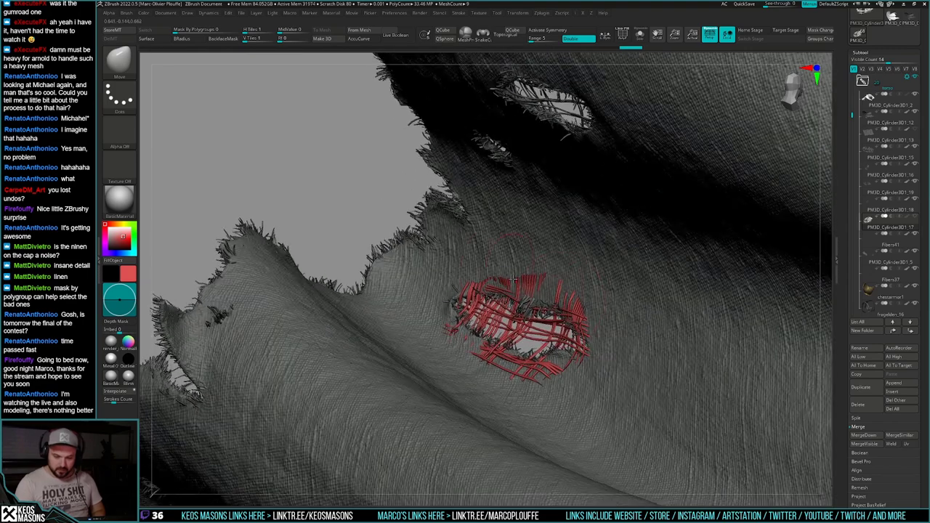
{"action": "right_click_drag", "start_coordinate": [616, 369], "coordinate": [614, 376]}
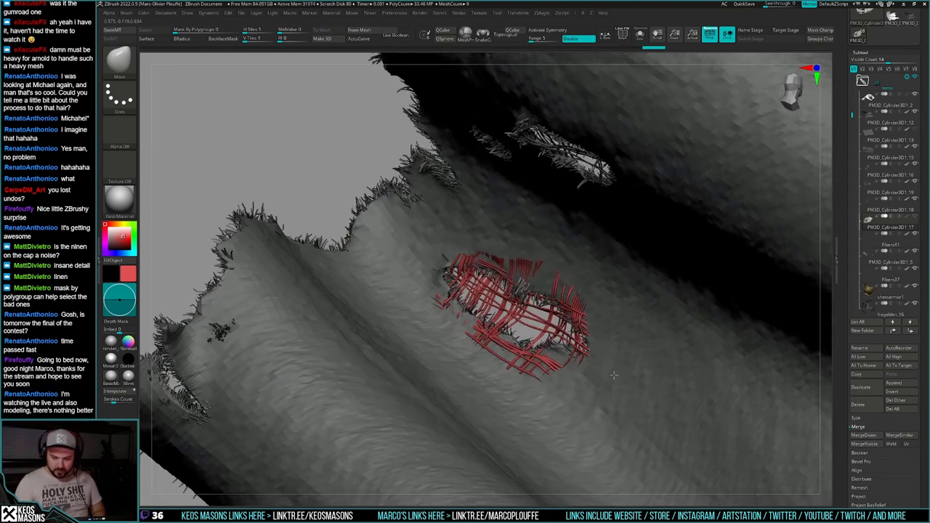
Step: Flatten the stray threads around the long hole into the cloth with the TrimDynamic brush
{"action": "key", "text": "space"}
{"action": "left_click", "coordinate": [587, 302]}
{"action": "right_click", "coordinate": [553, 318]}
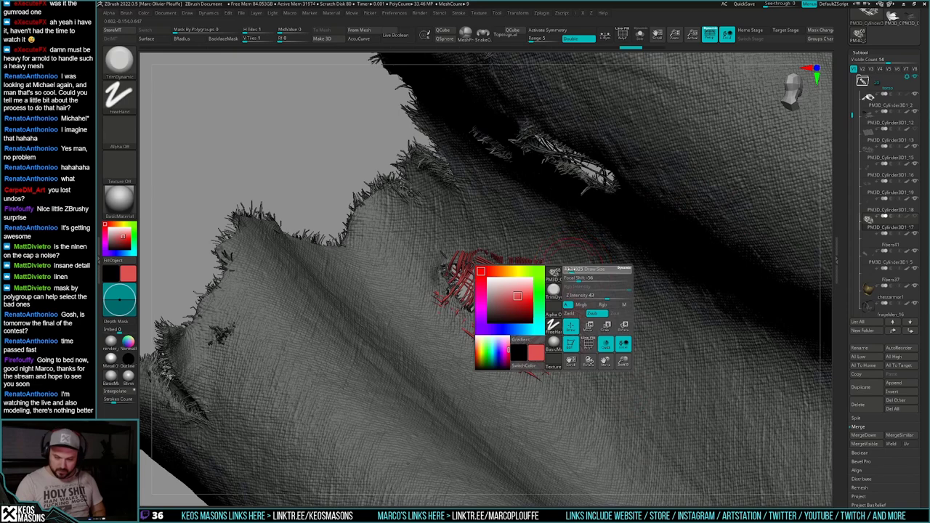
{"action": "mouse_move", "coordinate": [550, 259]}
{"action": "right_mouse_down"}
{"action": "mouse_move", "coordinate": [548, 247]}
{"action": "mouse_move", "coordinate": [534, 249]}
{"action": "right_mouse_up"}
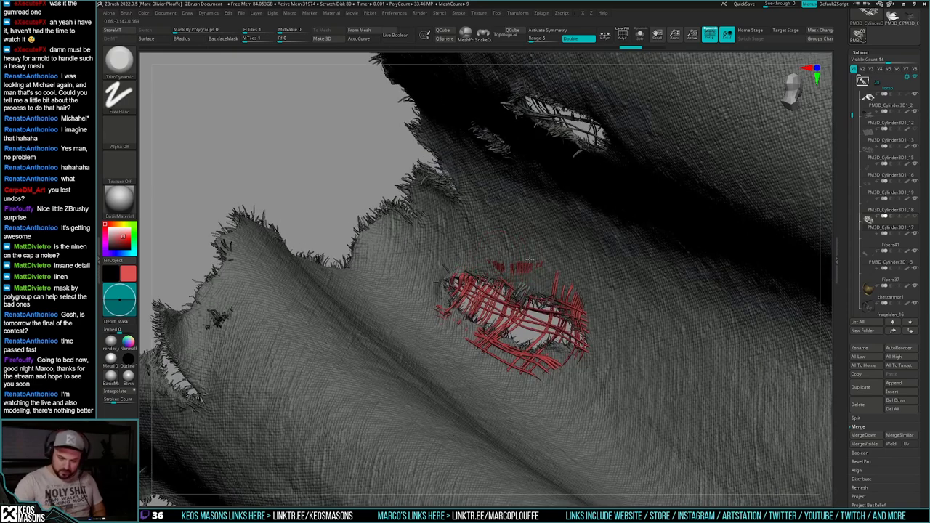
{"action": "mouse_move", "coordinate": [582, 295]}
{"action": "left_mouse_down"}
{"action": "mouse_move", "coordinate": [587, 342]}
{"action": "mouse_move", "coordinate": [558, 365]}
{"action": "mouse_move", "coordinate": [501, 362]}
{"action": "left_mouse_up"}
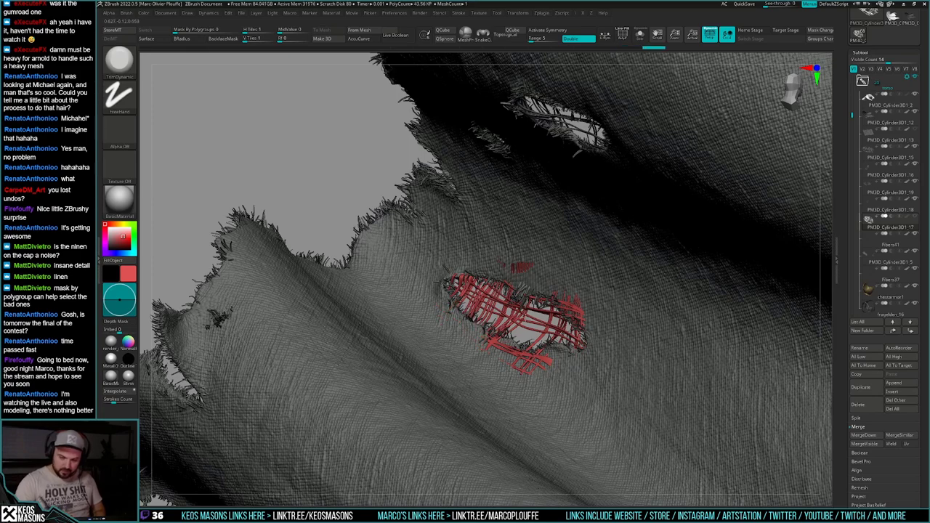
Step: Polish down the remaining threads sticking out above and below the long hole with the hPolish brush
{"action": "right_click_drag", "start_coordinate": [534, 363], "coordinate": [506, 365]}
{"action": "right_click", "coordinate": [507, 365]}
{"action": "left_click", "coordinate": [539, 375]}
{"action": "right_click_drag", "start_coordinate": [584, 360], "coordinate": [587, 365]}
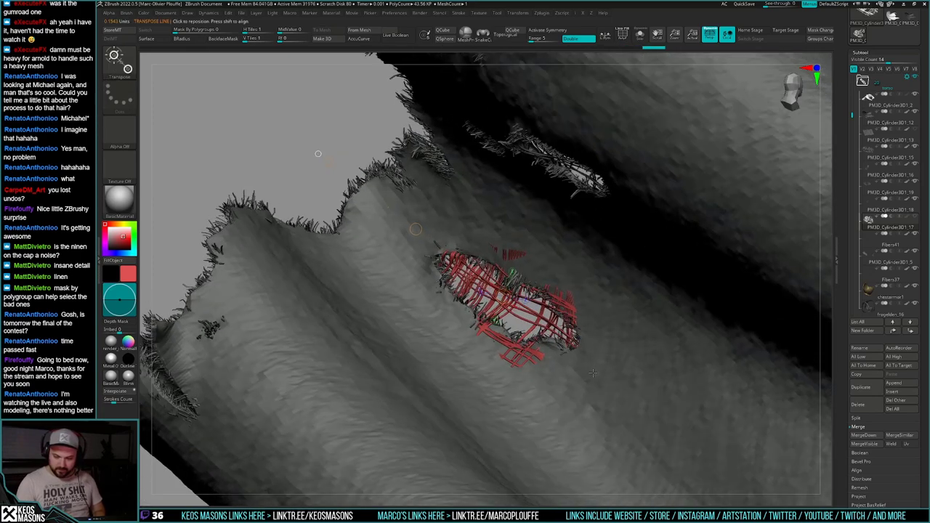
{"action": "key", "text": "q"}
{"action": "right_click", "coordinate": [538, 361]}
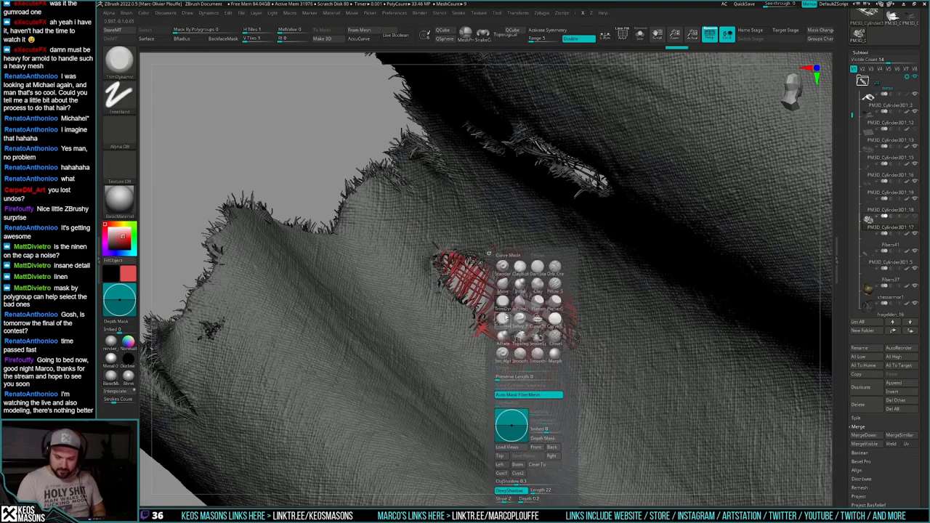
{"action": "left_click", "coordinate": [505, 317]}
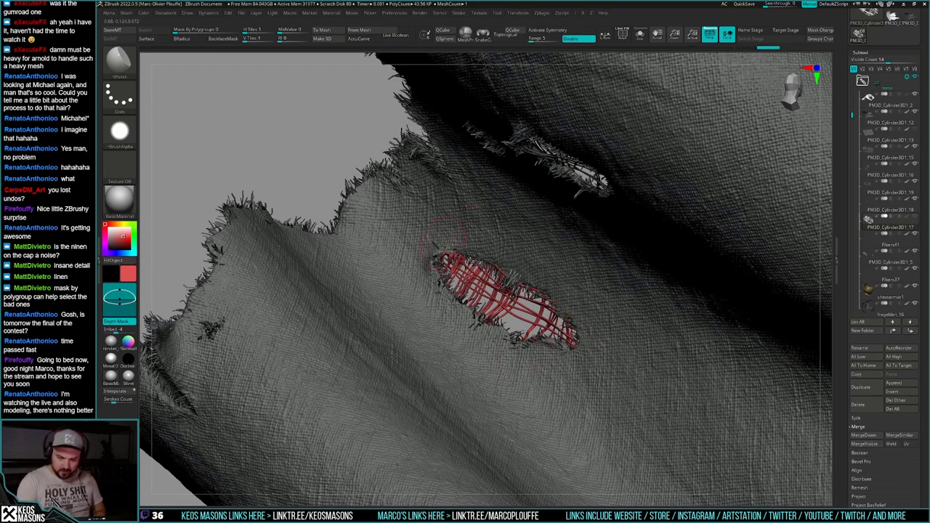
Step: Smooth away the leftover stray threads beside the long hole, including those on the cloth's other side
{"action": "key", "text": "shift"}
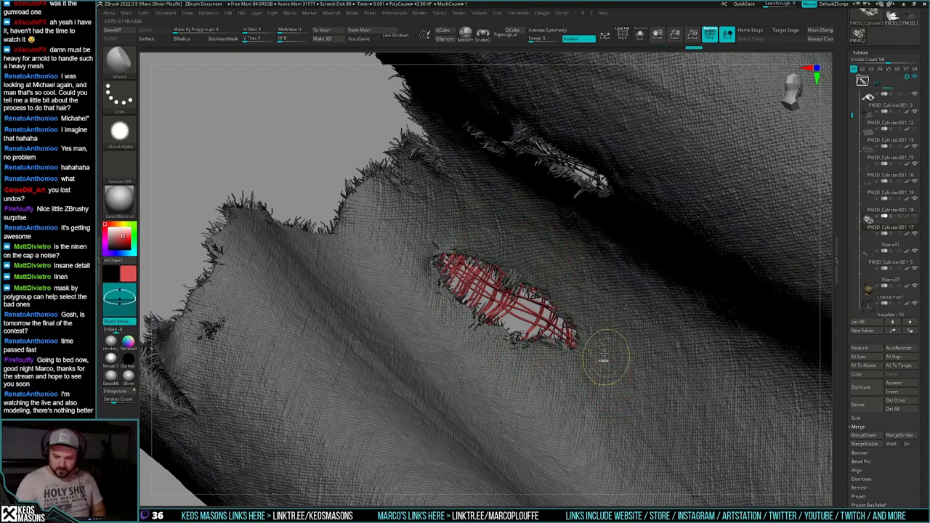
{"action": "key", "text": "shift"}
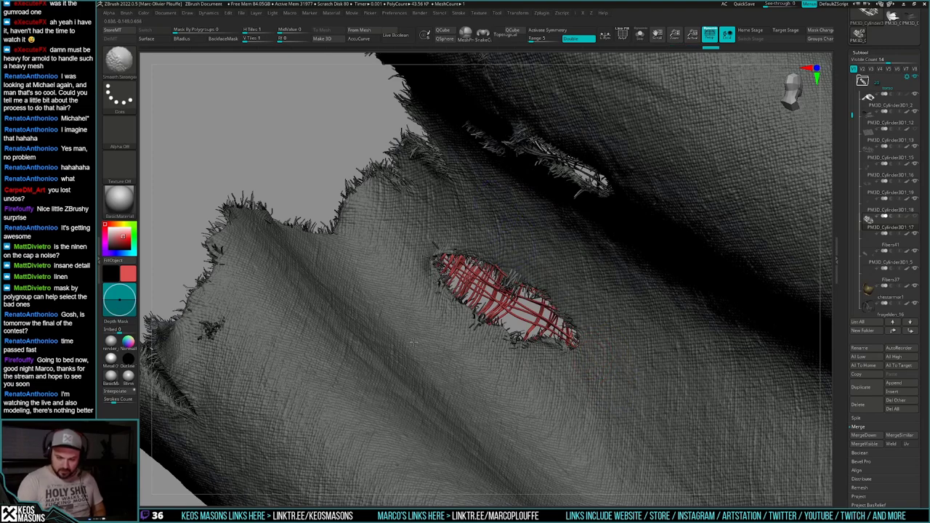
{"action": "mouse_move", "coordinate": [507, 338]}
{"action": "right_mouse_down"}
{"action": "mouse_move", "coordinate": [581, 306]}
{"action": "mouse_move", "coordinate": [537, 345]}
{"action": "right_mouse_up"}
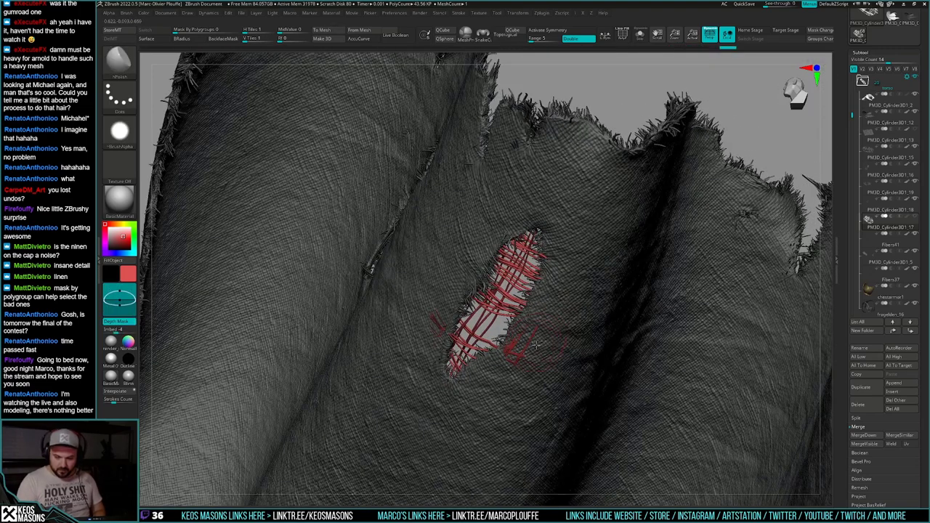
{"action": "key", "text": "shift"}
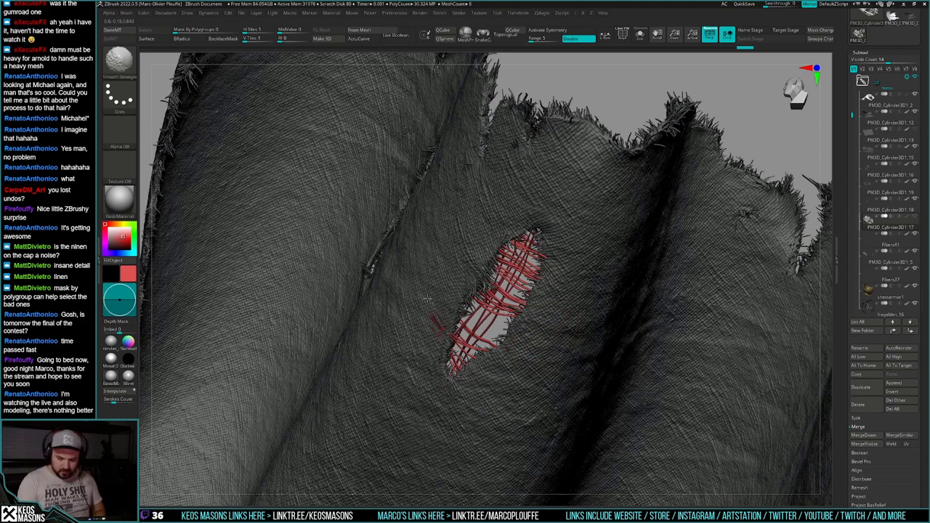
{"action": "right_click_drag", "start_coordinate": [429, 341], "coordinate": [523, 400]}
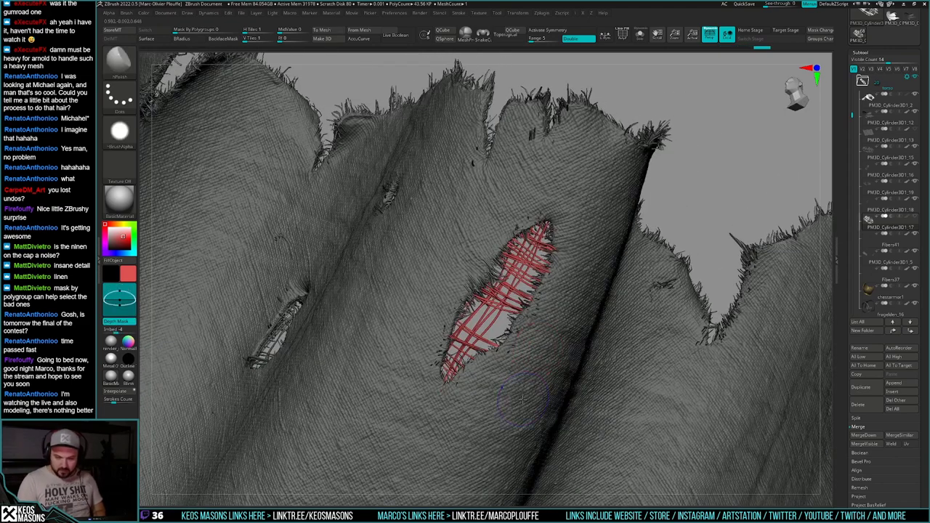
Step: Turn off the polyframe colours and check the woven holes across the whole cape
{"action": "key", "text": "shift+f"}
{"action": "right_click_drag", "start_coordinate": [539, 348], "coordinate": [467, 138], "text": "ctrl"}
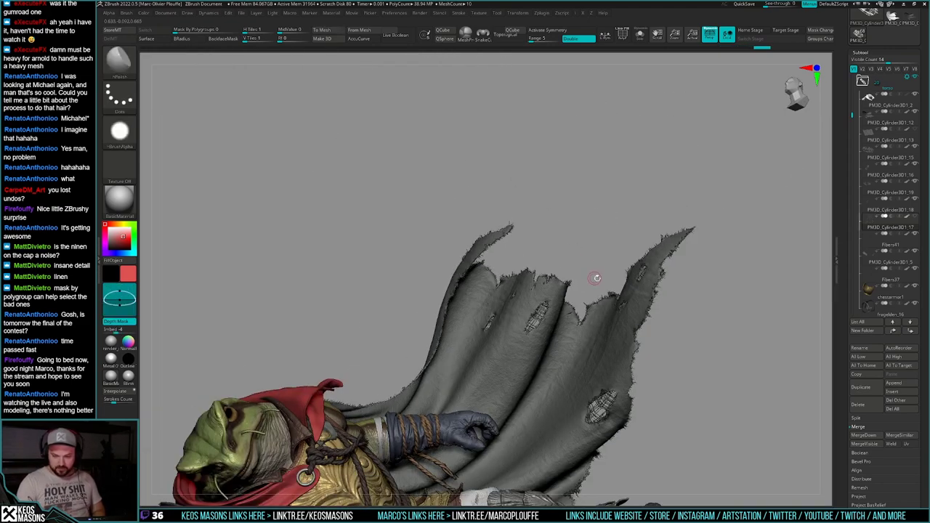
{"action": "right_click_drag", "start_coordinate": [595, 276], "coordinate": [574, 181], "text": "alt"}
{"action": "mouse_move", "coordinate": [465, 407]}
{"action": "right_mouse_down"}
{"action": "mouse_move", "coordinate": [510, 299]}
{"action": "mouse_move", "coordinate": [627, 343]}
{"action": "mouse_move", "coordinate": [593, 420]}
{"action": "mouse_move", "coordinate": [549, 444]}
{"action": "mouse_move", "coordinate": [596, 426]}
{"action": "mouse_move", "coordinate": [545, 440]}
{"action": "mouse_move", "coordinate": [608, 429]}
{"action": "mouse_move", "coordinate": [584, 428]}
{"action": "mouse_move", "coordinate": [575, 440]}
{"action": "mouse_move", "coordinate": [569, 430]}
{"action": "right_mouse_up"}
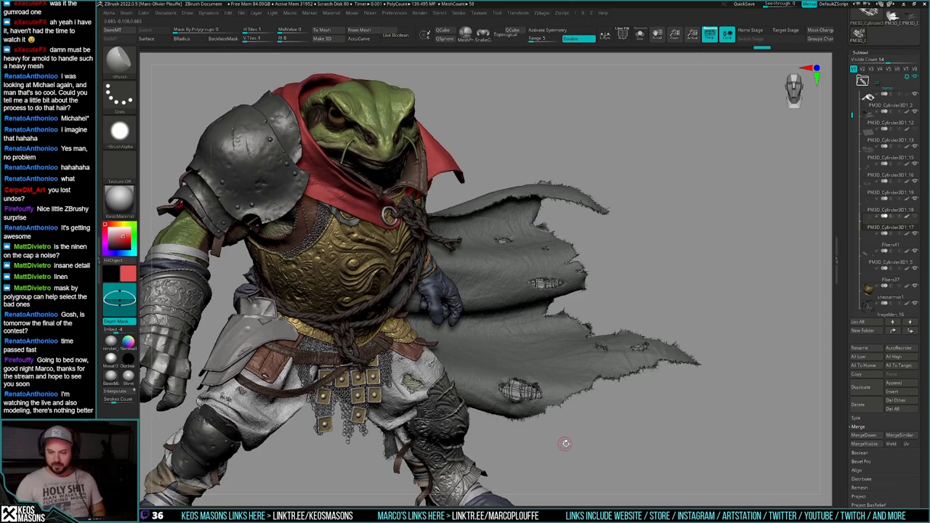
Step: Isolate the long hole's weave, add a new layer to it, show the full model and switch to the ClayBuildup brush
{"action": "key", "text": "alt+s"}
{"action": "left_click_drag", "start_coordinate": [845, 383], "coordinate": [846, 148]}
{"action": "left_click", "coordinate": [858, 431]}
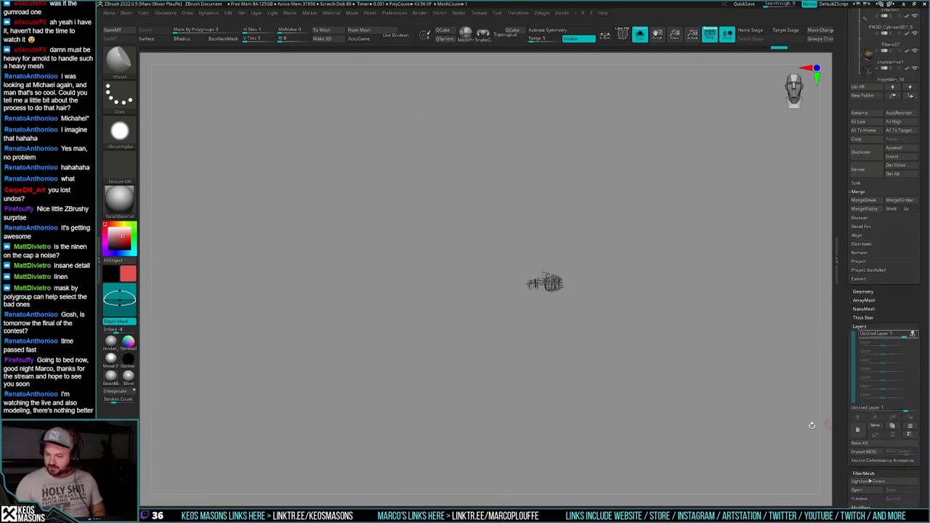
{"action": "key", "text": "alt+s"}
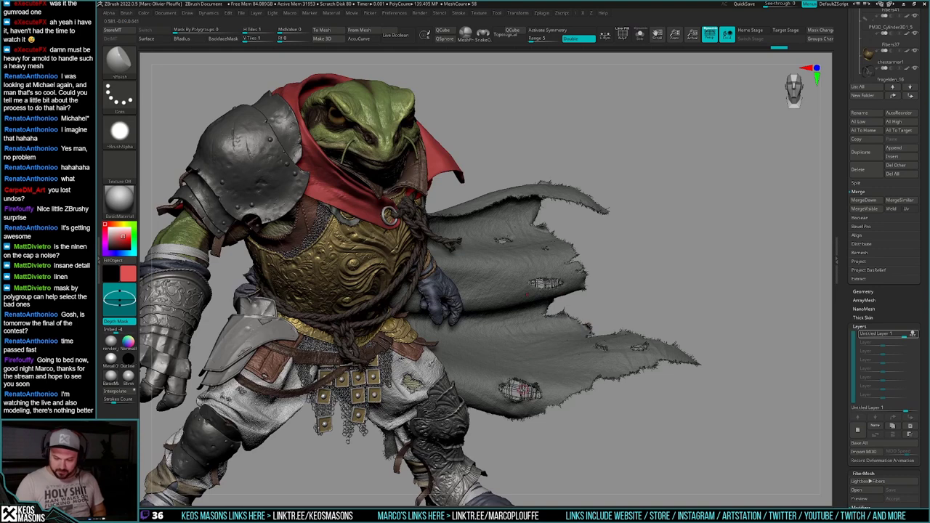
{"action": "key", "text": "alt+s"}
{"action": "key", "text": "alt+s"}
{"action": "key", "text": "space"}
{"action": "left_click", "coordinate": [675, 266]}
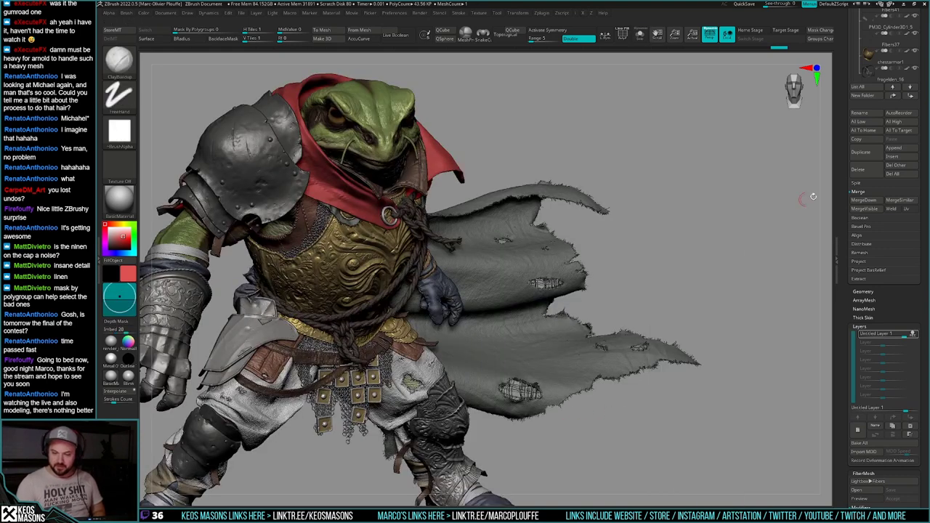
Step: Select the weave PM3D_Cylinder3D1_15 in the cape's large lower hole and add a new layer to it
{"action": "left_click", "coordinate": [521, 390], "text": "alt"}
{"action": "key", "text": "alt+s"}
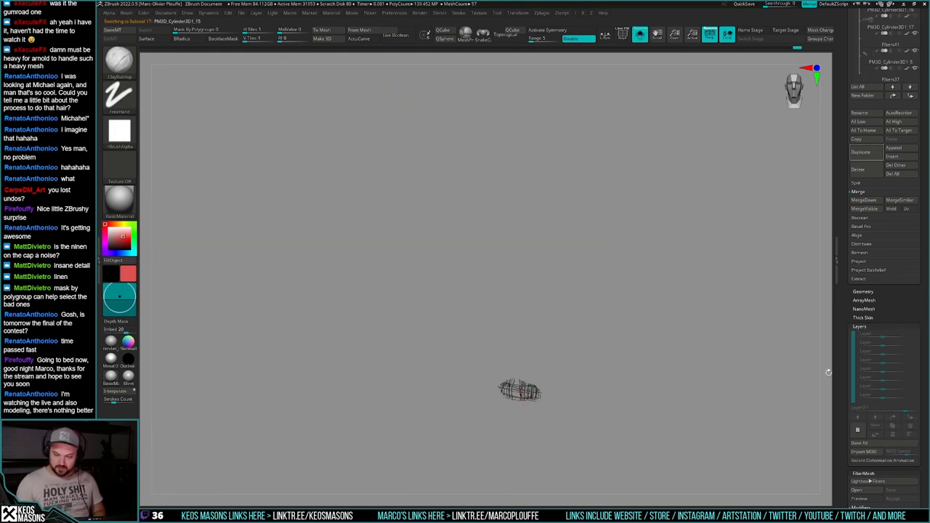
{"action": "left_click", "coordinate": [859, 430]}
{"action": "key", "text": "alt+s"}
Step: Isolate the unused flat weave patch PM3D_Cylinder3D1_13 and delete that subtool
{"action": "left_click_drag", "start_coordinate": [876, 224], "coordinate": [875, 480]}
{"action": "left_click", "coordinate": [914, 273]}
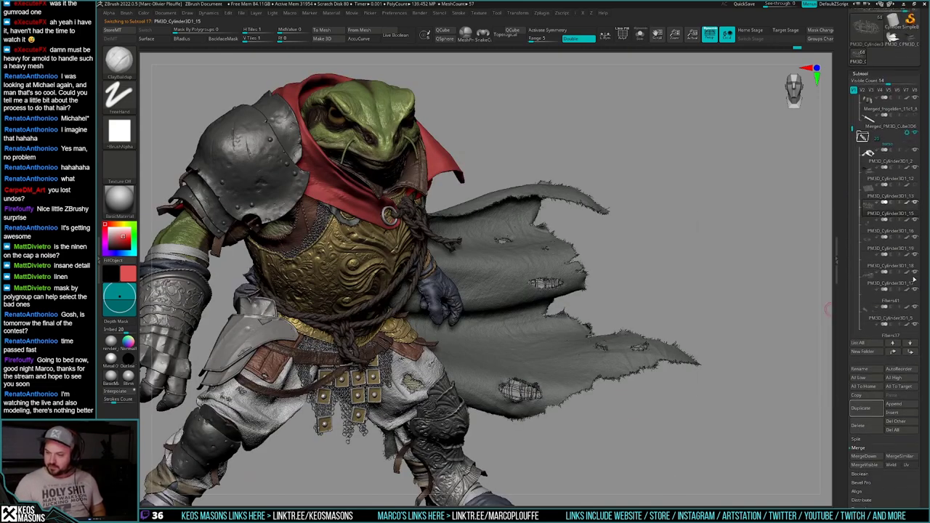
{"action": "left_click", "coordinate": [876, 191]}
{"action": "key", "text": "alt+s"}
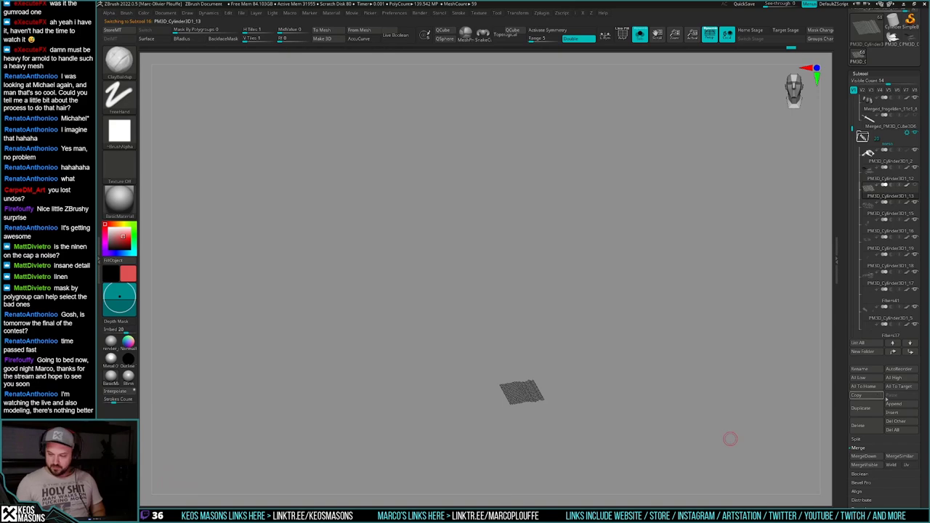
{"action": "left_click", "coordinate": [866, 428]}
{"action": "left_click", "coordinate": [799, 444]}
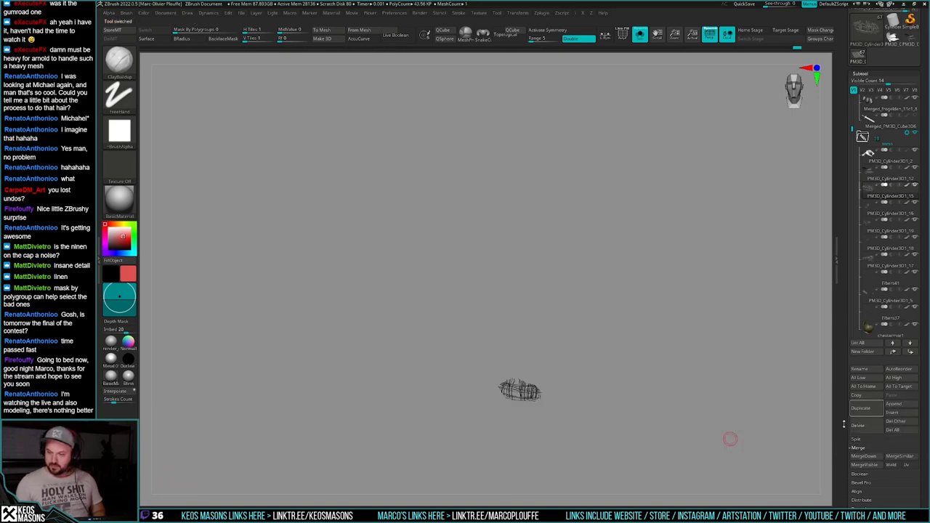
Step: Select the weave PM3D_Cylinder3D1_16 and add a new layer to it
{"action": "key", "text": "ctrl+shift+s"}
{"action": "left_click_drag", "start_coordinate": [624, 395], "coordinate": [659, 352]}
{"action": "right_click_drag", "start_coordinate": [659, 352], "coordinate": [672, 373]}
{"action": "key", "text": "ctrl+shift+s"}
{"action": "left_click", "coordinate": [874, 206]}
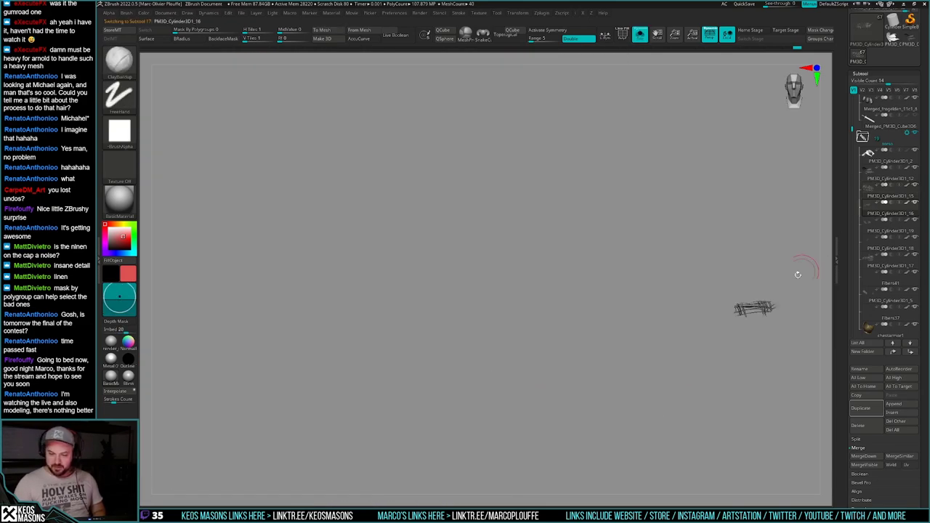
{"action": "scroll", "coordinate": [852, 304], "scroll_direction": "down", "scroll_amount": 5}
{"action": "left_click_drag", "start_coordinate": [851, 303], "coordinate": [851, 280]}
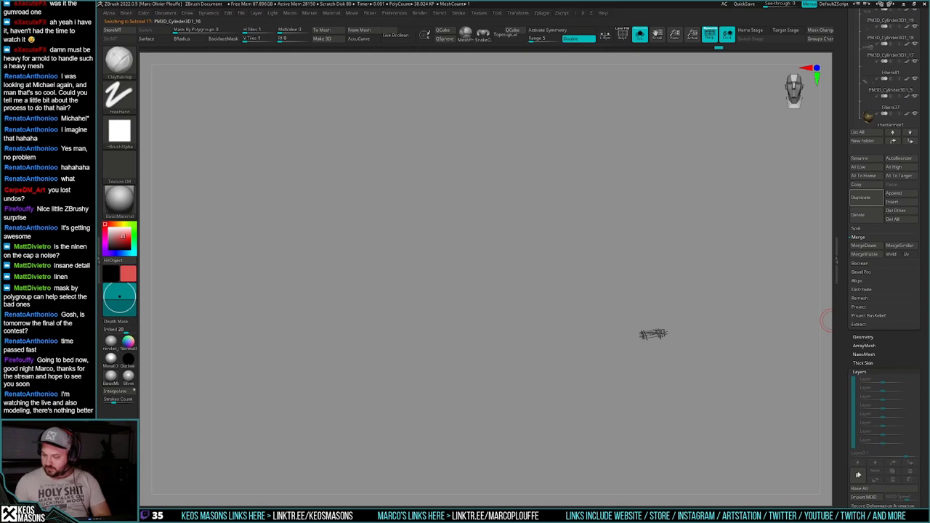
{"action": "left_click", "coordinate": [858, 476]}
Step: Add new layers to weaves PM3D_Cylinder3D1_19 and PM3D_Cylinder3D1_18, return to PM3D_Cylinder3D1_17 and show the full model
{"action": "key", "text": "Down"}
{"action": "key", "text": "Down"}
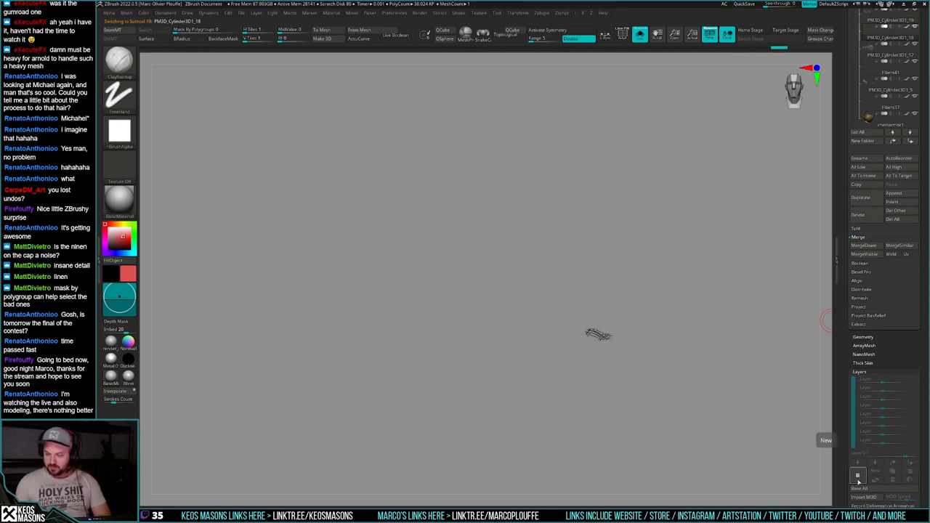
{"action": "left_click", "coordinate": [858, 477]}
{"action": "key", "text": "Down"}
{"action": "left_click", "coordinate": [858, 478]}
{"action": "key", "text": "Down"}
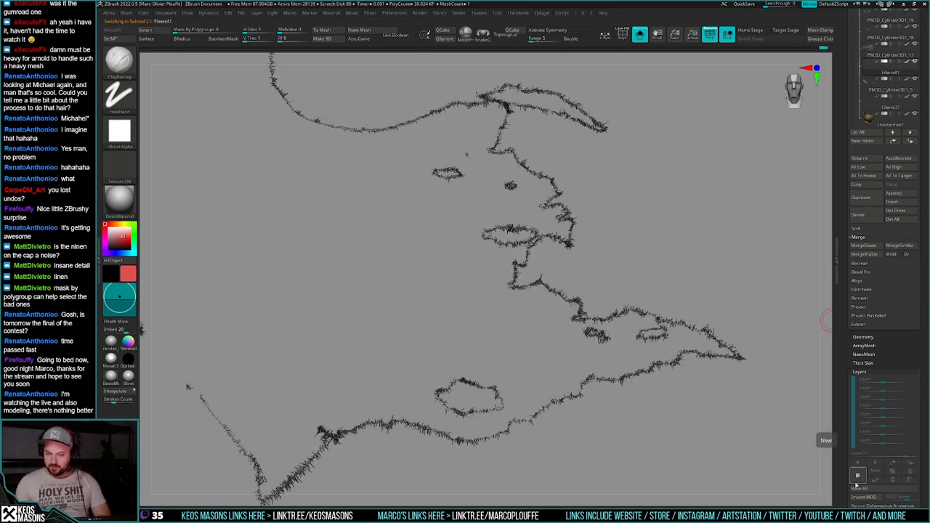
{"action": "key", "text": "Up"}
{"action": "key", "text": "alt+s"}
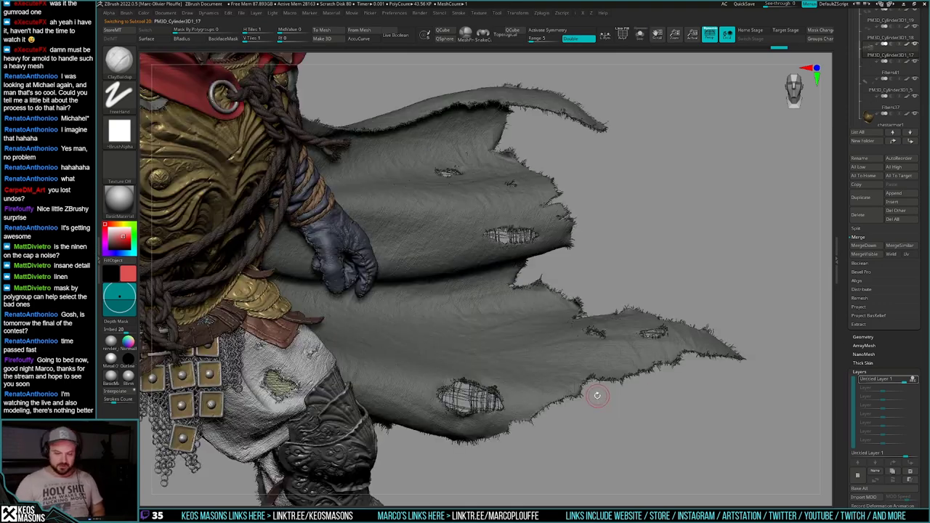
Step: Select the weave in the hole nearest the cape's tip and set up the Move brush with topological masking
{"action": "right_click_drag", "start_coordinate": [618, 254], "coordinate": [628, 320]}
{"action": "right_click_drag", "start_coordinate": [628, 320], "coordinate": [533, 279], "text": "ctrl"}
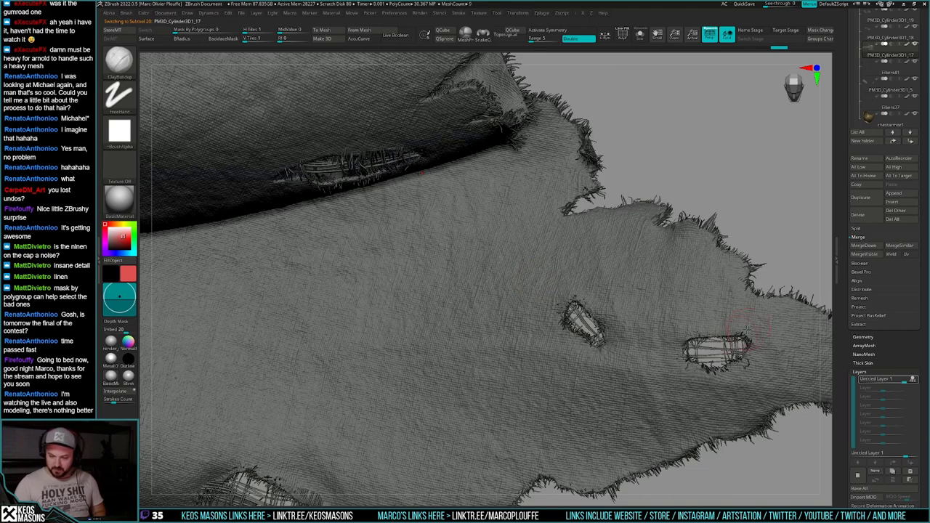
{"action": "right_click_drag", "start_coordinate": [746, 330], "coordinate": [680, 298], "text": "alt"}
{"action": "left_click", "coordinate": [666, 324], "text": "alt"}
{"action": "key", "text": "space"}
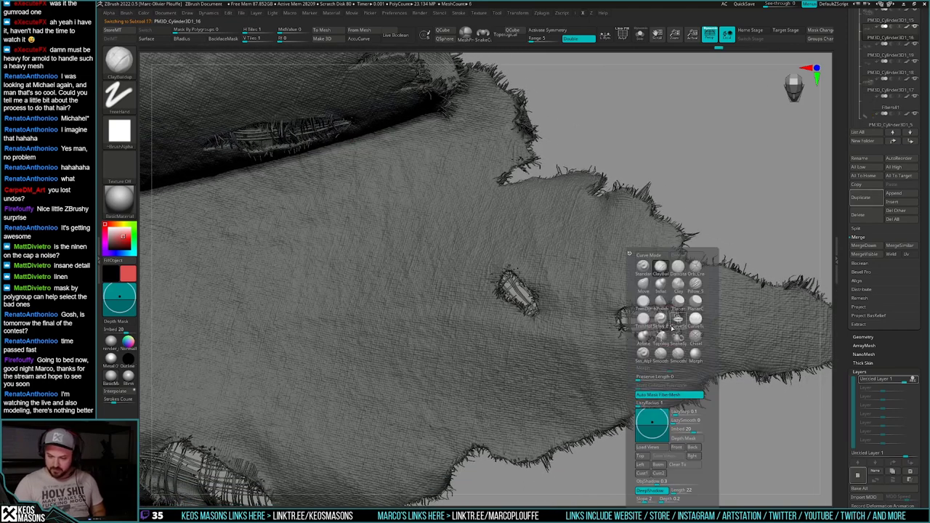
{"action": "left_click", "coordinate": [644, 286]}
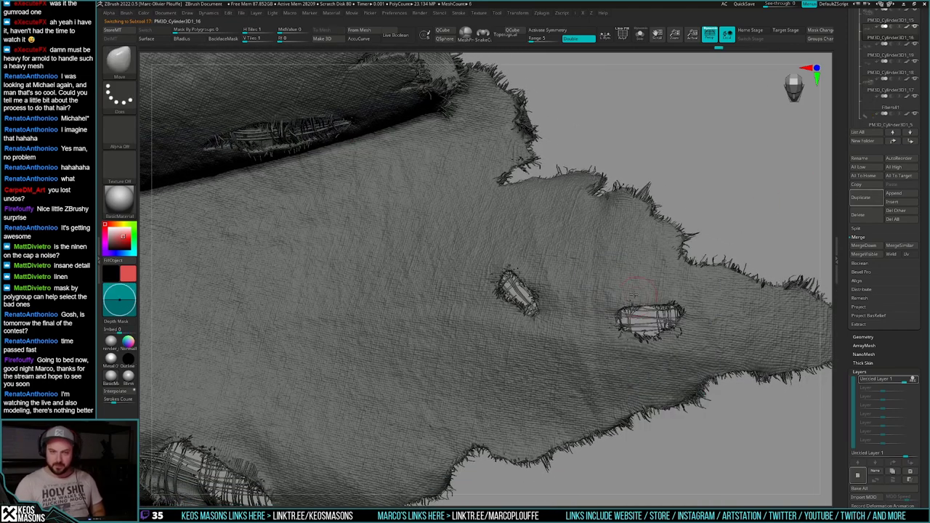
{"action": "left_click", "coordinate": [517, 36]}
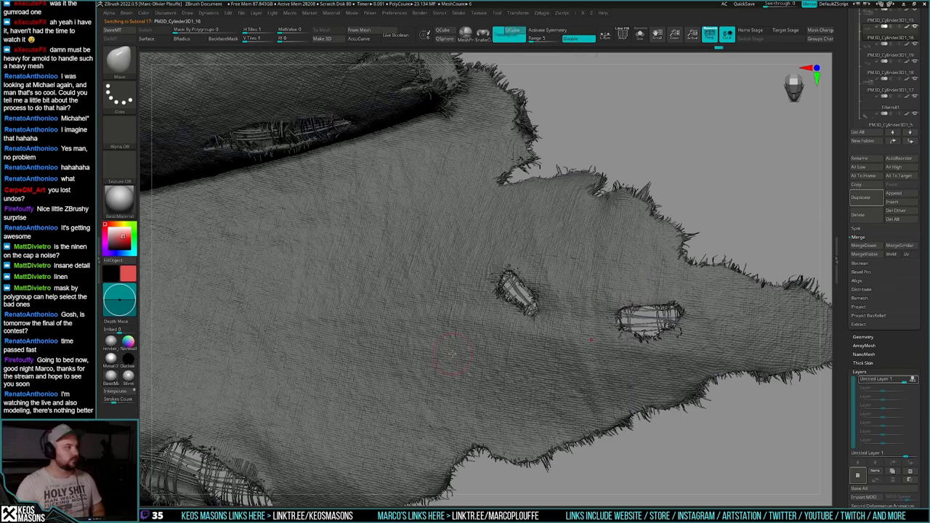
Step: Resize the Move brush and push the threads apart in the weave of the hole nearest the cape's tip
{"action": "key", "text": "space"}
{"action": "mouse_move", "coordinate": [648, 296]}
{"action": "left_mouse_down"}
{"action": "mouse_move", "coordinate": [659, 293]}
{"action": "mouse_move", "coordinate": [650, 292]}
{"action": "mouse_move", "coordinate": [648, 323]}
{"action": "left_mouse_up"}
{"action": "key", "text": "space"}
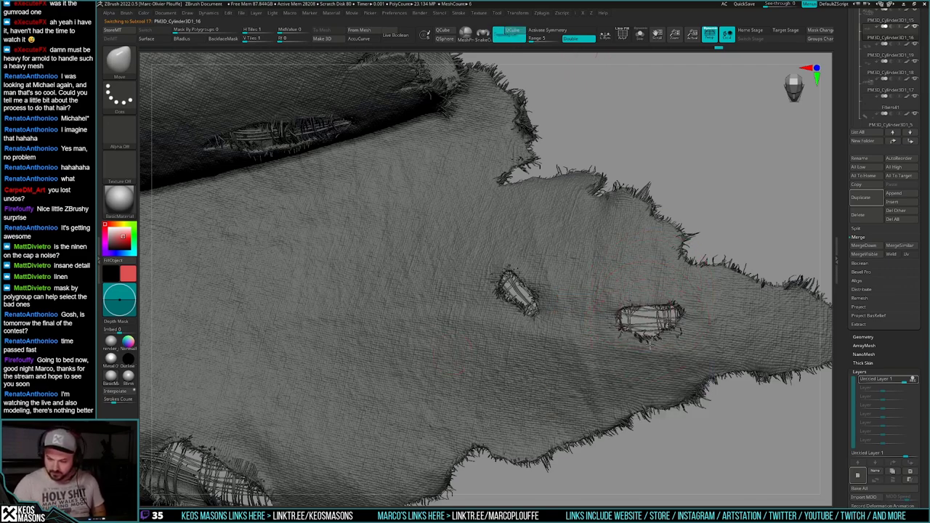
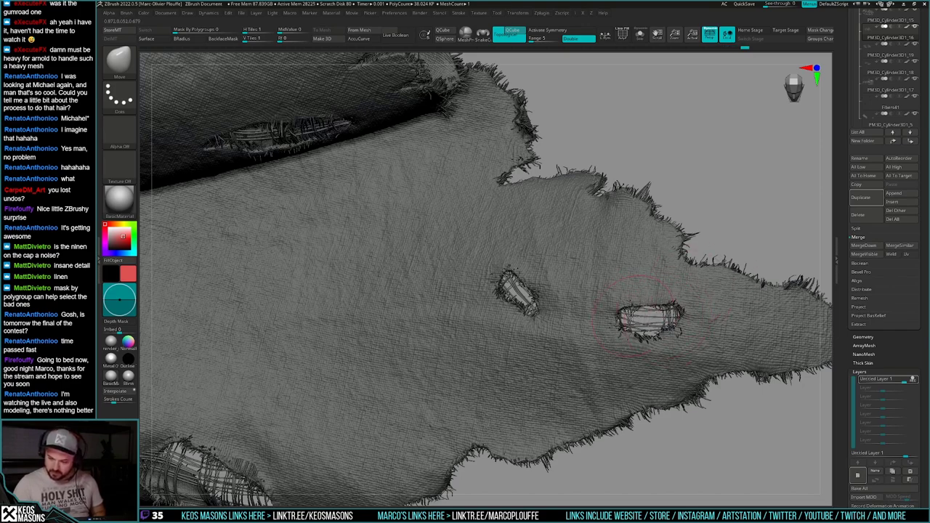
{"action": "mouse_move", "coordinate": [637, 317]}
{"action": "right_mouse_down"}
{"action": "mouse_move", "coordinate": [720, 273]}
{"action": "mouse_move", "coordinate": [664, 311]}
{"action": "right_mouse_up"}
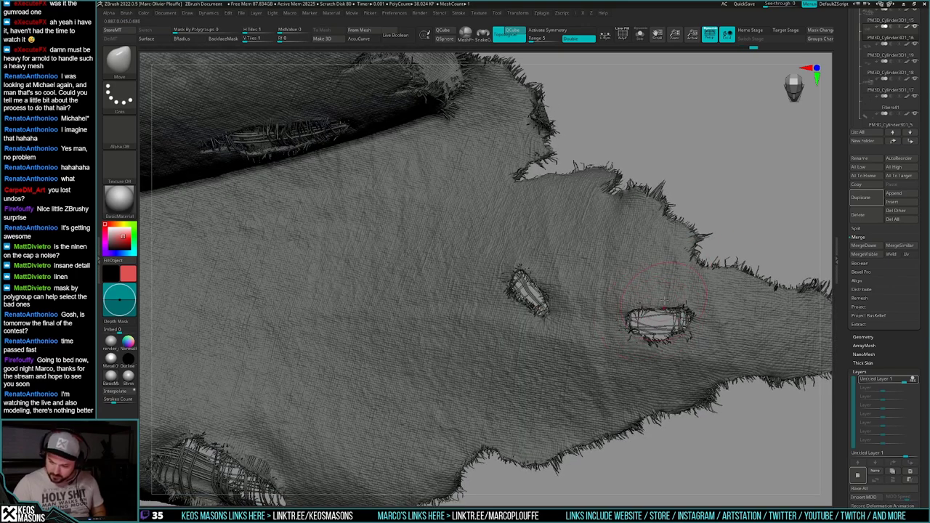
{"action": "right_click_drag", "start_coordinate": [677, 311], "coordinate": [665, 319]}
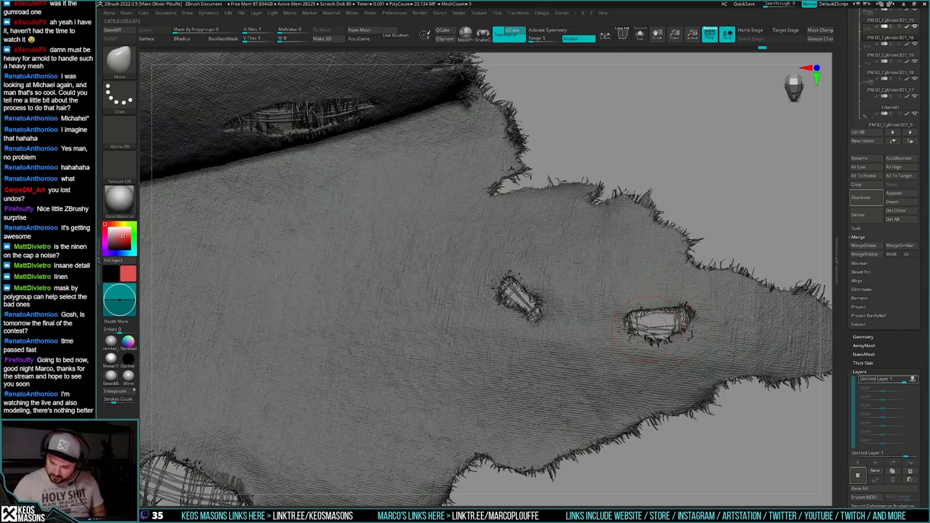
{"action": "left_click_drag", "start_coordinate": [664, 332], "coordinate": [662, 320]}
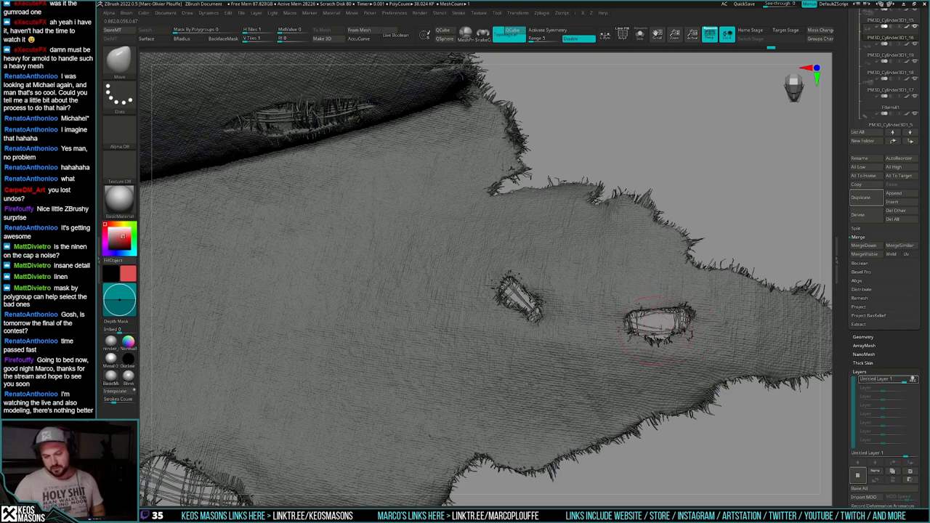
Step: Isolate the weaves to find the small hole beside the tip hole, select its subtool PM3D_Cylinder3D1_18 and show the full model
{"action": "right_click_drag", "start_coordinate": [539, 310], "coordinate": [540, 300]}
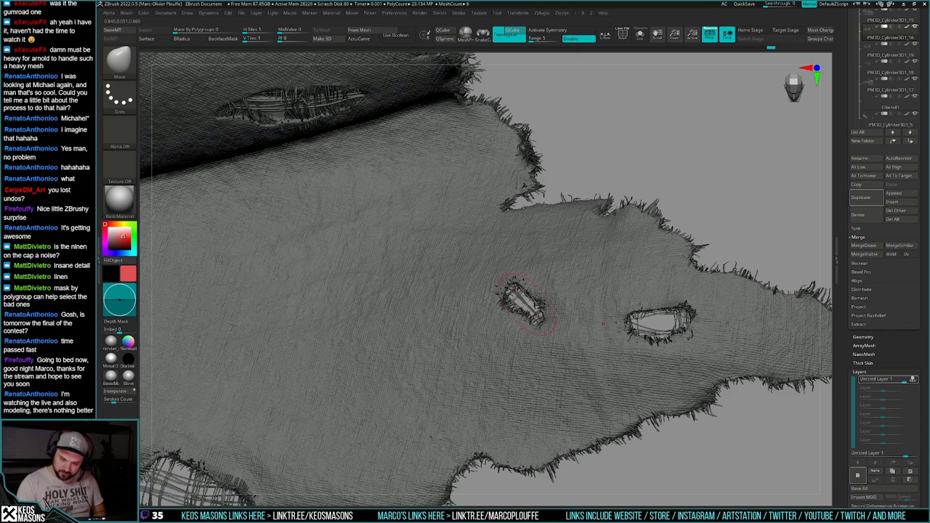
{"action": "key", "text": "alt+s"}
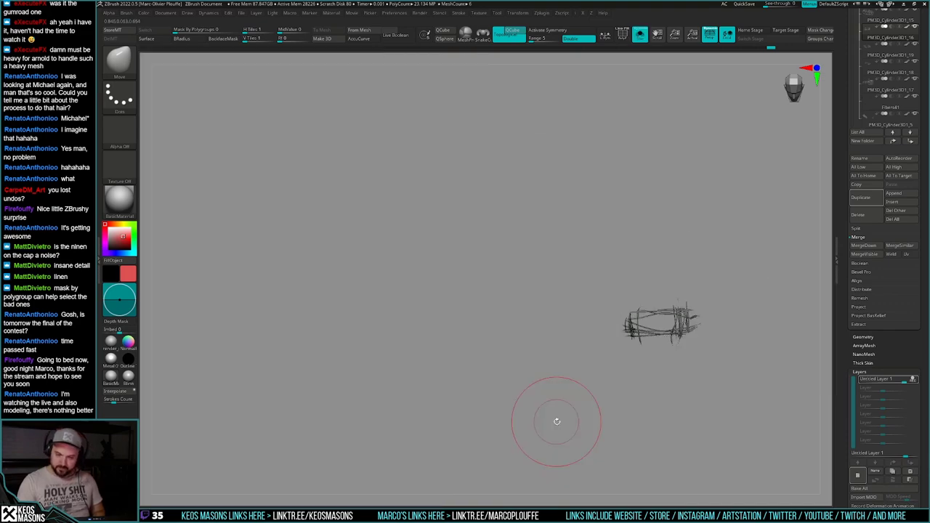
{"action": "key", "text": "Up"}
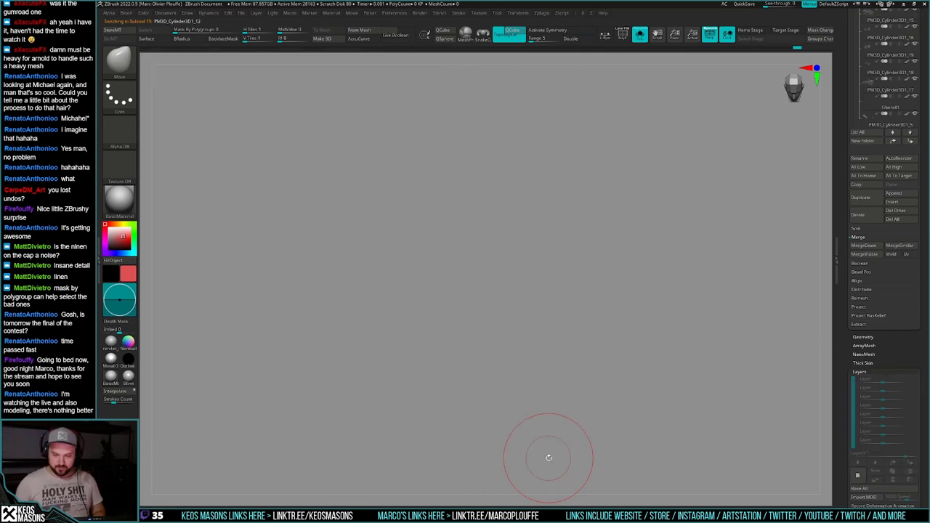
{"action": "key", "text": "Up"}
{"action": "key", "text": "Down"}
{"action": "key", "text": "Down"}
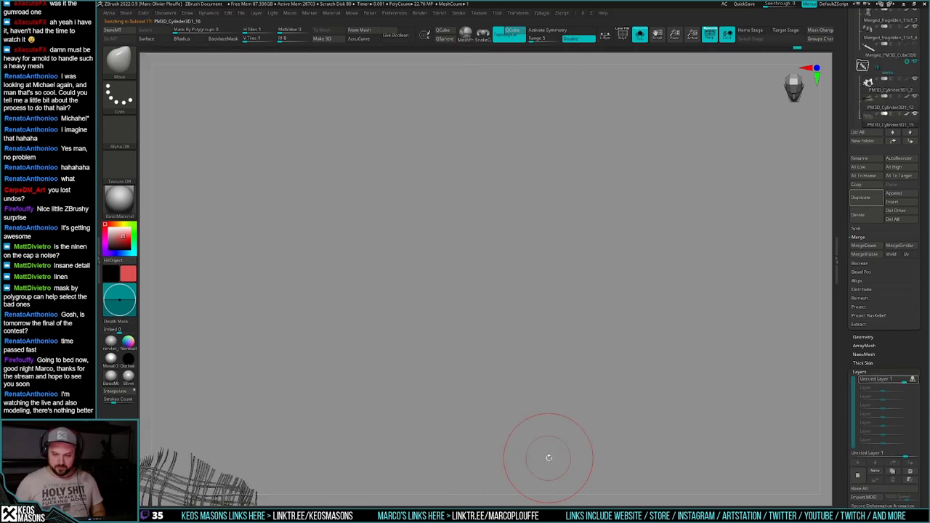
{"action": "key", "text": "Down"}
{"action": "key", "text": "Up"}
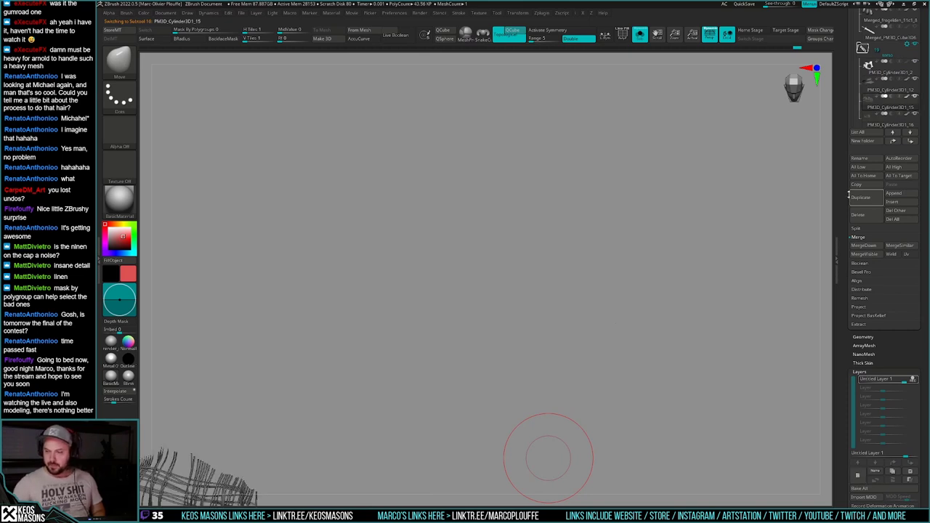
{"action": "left_click_drag", "start_coordinate": [848, 194], "coordinate": [842, 253]}
{"action": "left_click_drag", "start_coordinate": [851, 77], "coordinate": [852, 100]}
{"action": "left_click", "coordinate": [869, 236]}
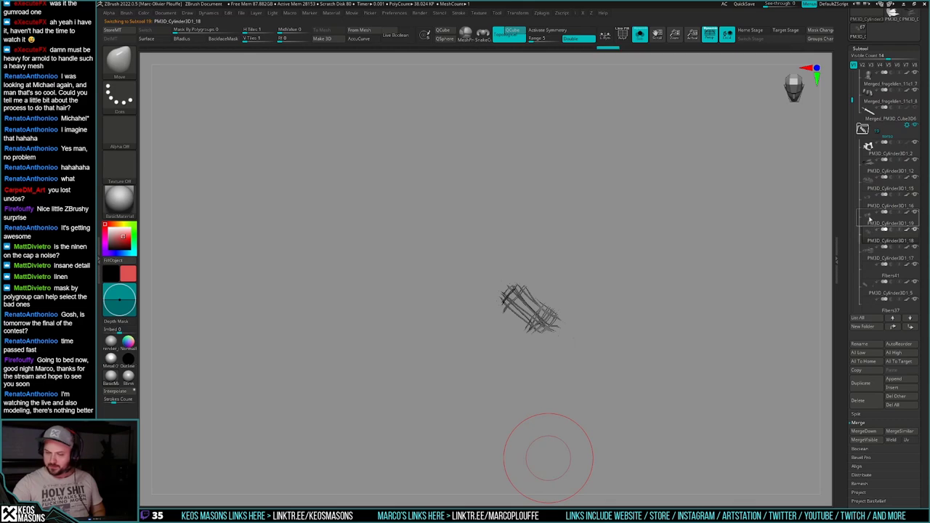
{"action": "key", "text": "alt+s"}
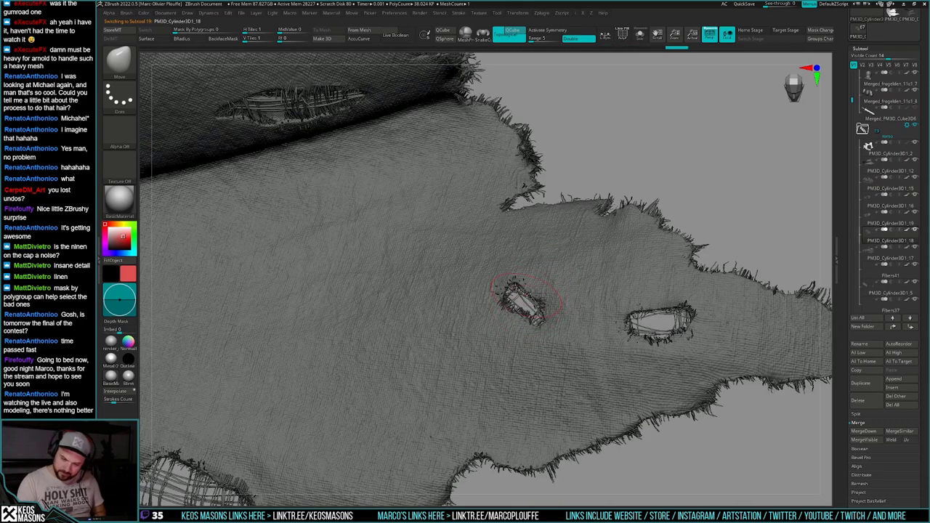
Step: Loosen the threads of weave PM3D_Cylinder3D1_18 with the Move brush, checking the small hole from several angles
{"action": "right_click_drag", "start_coordinate": [509, 292], "coordinate": [534, 311]}
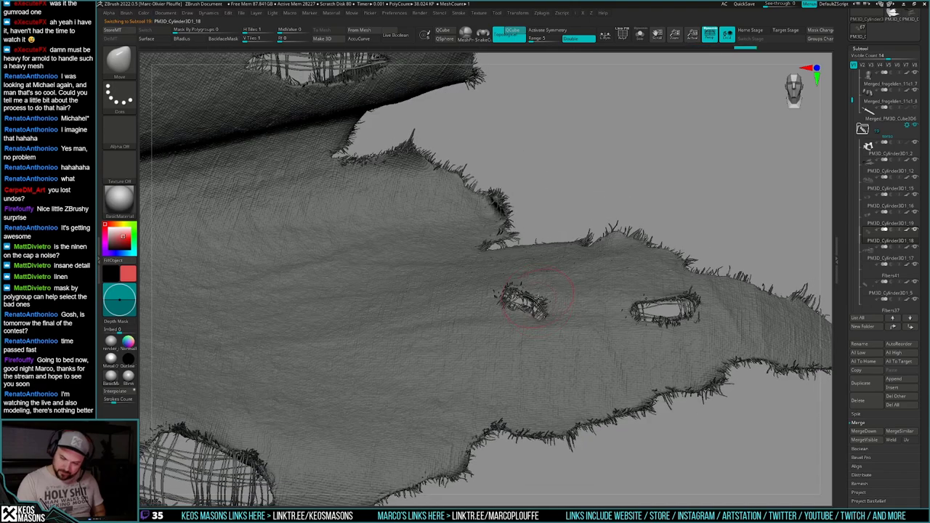
{"action": "left_click_drag", "start_coordinate": [540, 314], "coordinate": [531, 307]}
{"action": "right_click_drag", "start_coordinate": [530, 307], "coordinate": [574, 327]}
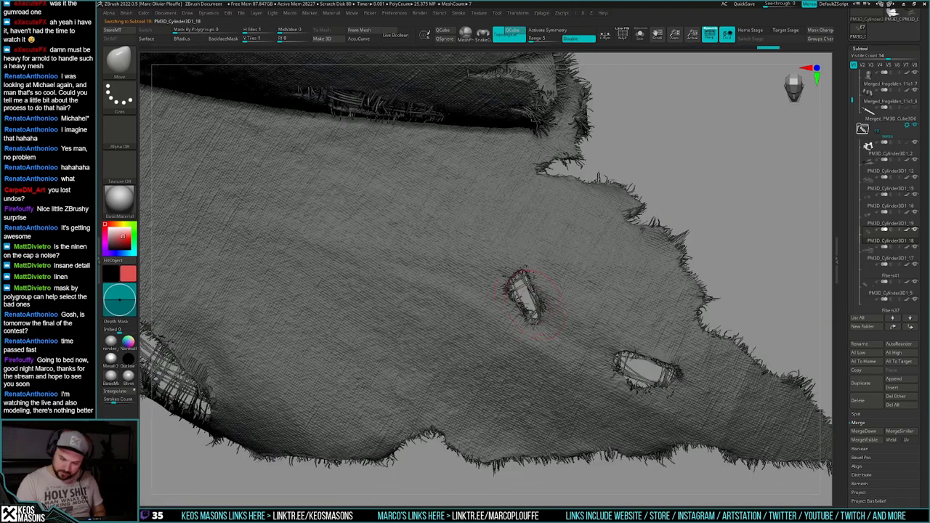
{"action": "mouse_move", "coordinate": [524, 273]}
{"action": "right_mouse_down"}
{"action": "mouse_move", "coordinate": [581, 240]}
{"action": "mouse_move", "coordinate": [538, 269]}
{"action": "mouse_move", "coordinate": [536, 320]}
{"action": "right_mouse_up"}
{"action": "left_click_drag", "start_coordinate": [536, 320], "coordinate": [534, 297], "text": "shift"}
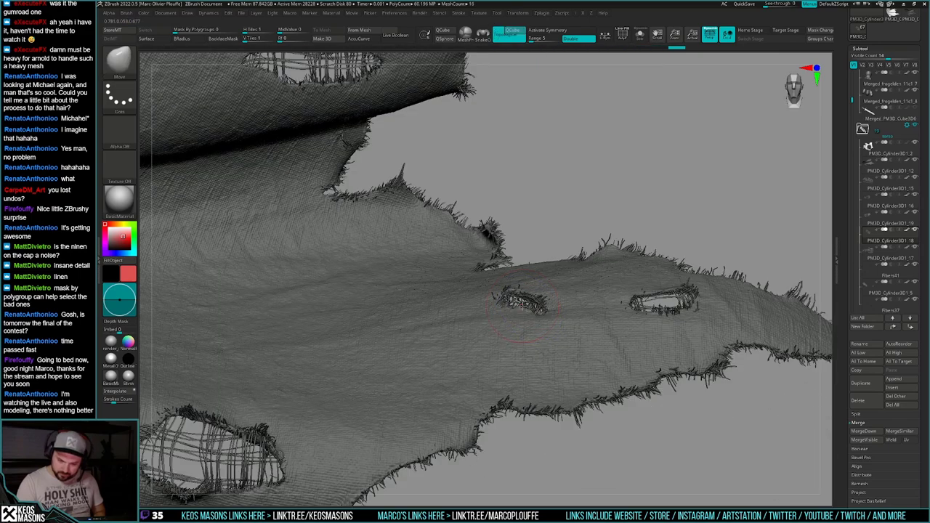
{"action": "left_click_drag", "start_coordinate": [684, 440], "coordinate": [674, 501]}
{"action": "right_click_drag", "start_coordinate": [654, 329], "coordinate": [602, 350], "text": "ctrl"}
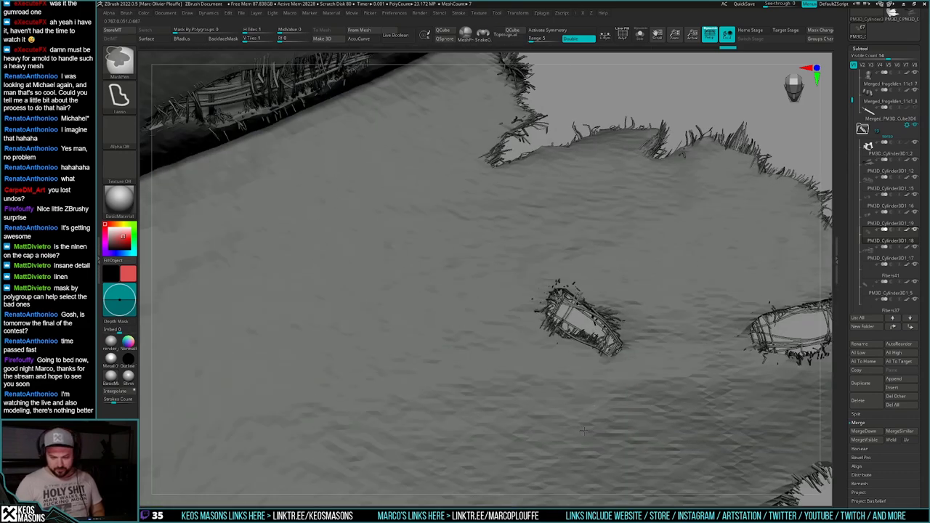
{"action": "left_click_drag", "start_coordinate": [602, 350], "coordinate": [597, 333]}
{"action": "right_click_drag", "start_coordinate": [633, 371], "coordinate": [624, 408], "text": "ctrl"}
Step: Isolate the weaves in turn, select PM3D_Cylinder3D1_19 in the oval hole on the folded cape panel and show the full model
{"action": "mouse_move", "coordinate": [630, 339]}
{"action": "right_mouse_down", "text": "alt"}
{"action": "mouse_move", "coordinate": [639, 422]}
{"action": "mouse_move", "coordinate": [601, 488]}
{"action": "right_mouse_up", "text": "alt"}
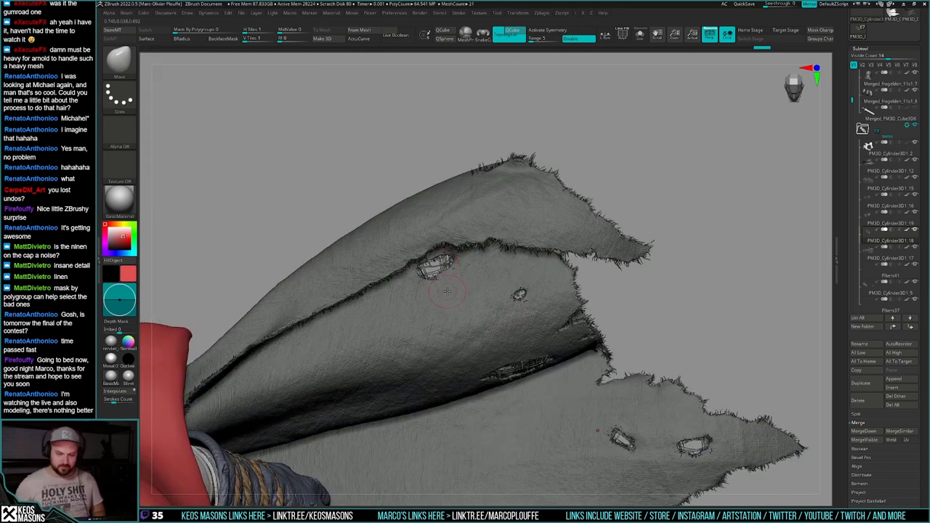
{"action": "key", "text": "alt+shift+s"}
{"action": "key", "text": "Down"}
{"action": "key", "text": "Down"}
{"action": "key", "text": "Down"}
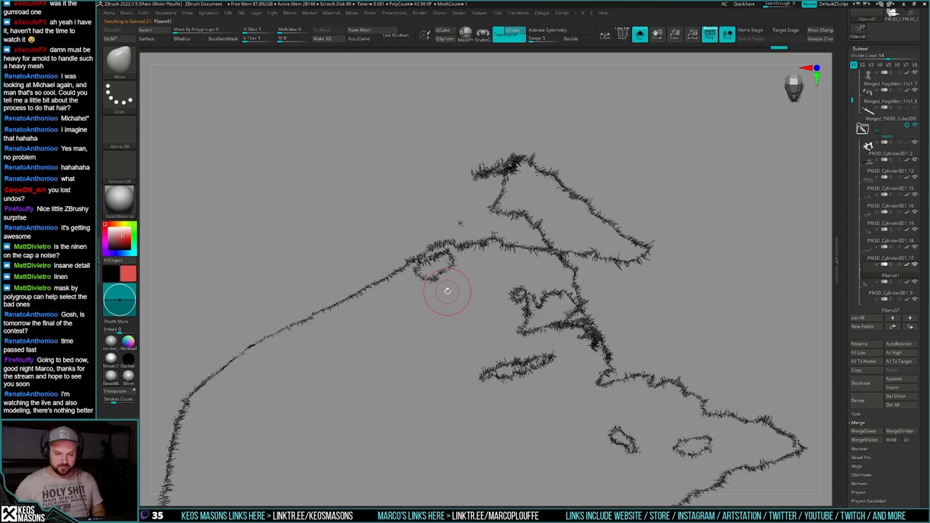
{"action": "key", "text": "Up"}
{"action": "key", "text": "Up"}
{"action": "key", "text": "Up"}
{"action": "key", "text": "Up"}
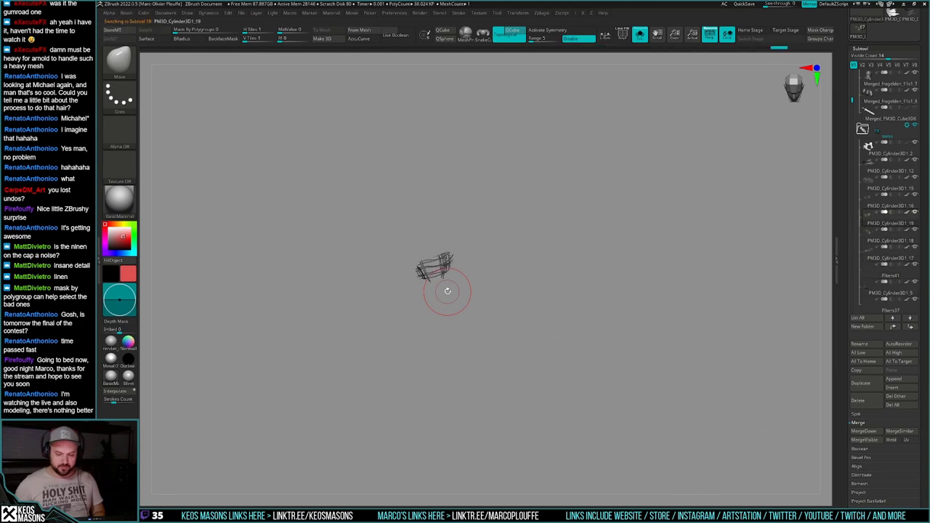
{"action": "key", "text": "alt+s"}
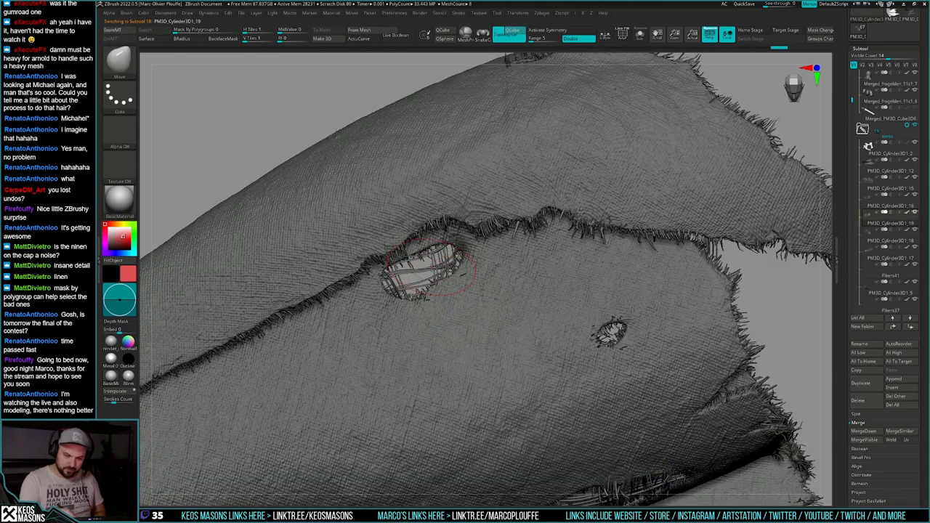
Step: Spread the threads of weave PM3D_Cylinder3D1_19 toward the oval hole's rim with the Move brush, opening irregular gaps
{"action": "left_click_drag", "start_coordinate": [427, 270], "coordinate": [430, 269]}
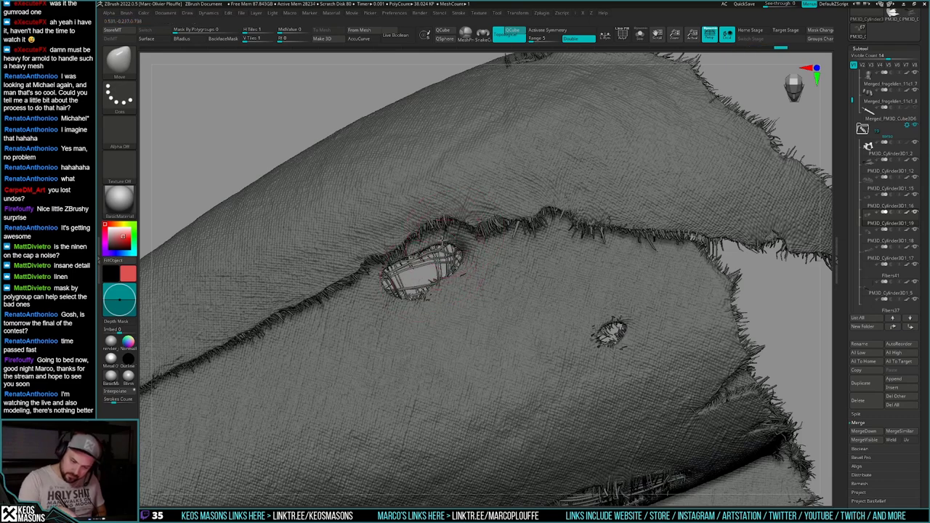
{"action": "right_click_drag", "start_coordinate": [438, 250], "coordinate": [441, 231]}
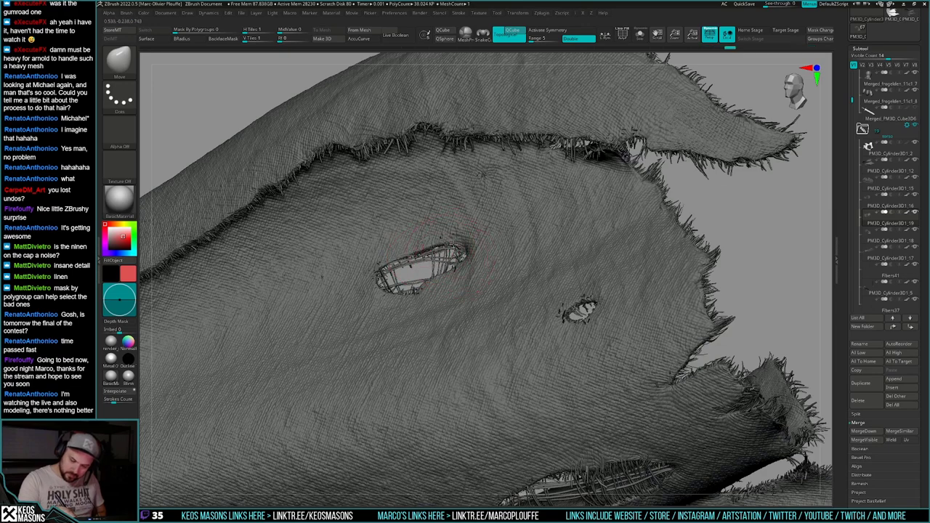
{"action": "right_click_drag", "start_coordinate": [442, 257], "coordinate": [450, 218]}
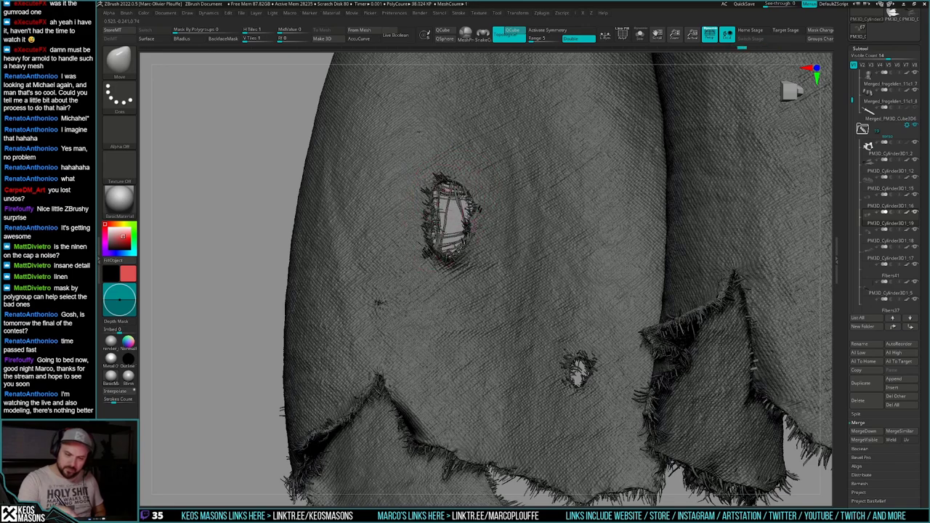
{"action": "right_click_drag", "start_coordinate": [452, 220], "coordinate": [457, 258]}
{"action": "left_click_drag", "start_coordinate": [444, 240], "coordinate": [439, 234]}
{"action": "right_click_drag", "start_coordinate": [454, 231], "coordinate": [449, 232]}
Step: Adjust the Smooth brush's Z Intensity and smooth the displaced threads along the rim of the oval hole
{"action": "mouse_move", "coordinate": [423, 223]}
{"action": "left_mouse_down", "text": "shift"}
{"action": "mouse_move", "coordinate": [428, 217]}
{"action": "mouse_move", "coordinate": [418, 225]}
{"action": "left_mouse_up", "text": "shift"}
{"action": "right_click_drag", "start_coordinate": [436, 234], "coordinate": [466, 277], "text": "alt"}
{"action": "key", "text": "shift+space"}
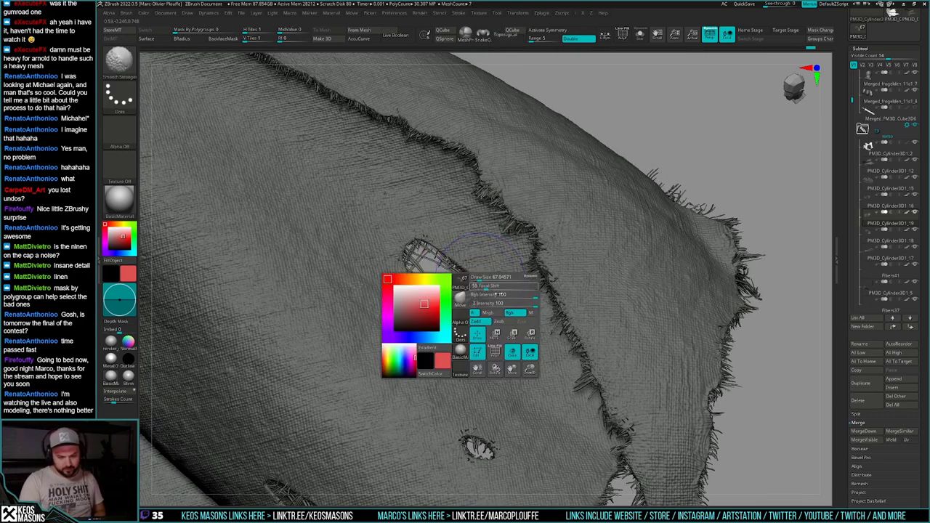
{"action": "left_click", "coordinate": [496, 304]}
{"action": "left_click_drag", "start_coordinate": [470, 262], "coordinate": [482, 275], "text": "shift"}
Step: Step through the weaves with Solo and polyframe display and select PM3D_Cylinder3D1_17 in the tall hole above the hem
{"action": "mouse_move", "coordinate": [417, 264]}
{"action": "right_mouse_down", "text": "ctrl"}
{"action": "mouse_move", "coordinate": [413, 196]}
{"action": "mouse_move", "coordinate": [569, 353]}
{"action": "right_mouse_up", "text": "ctrl"}
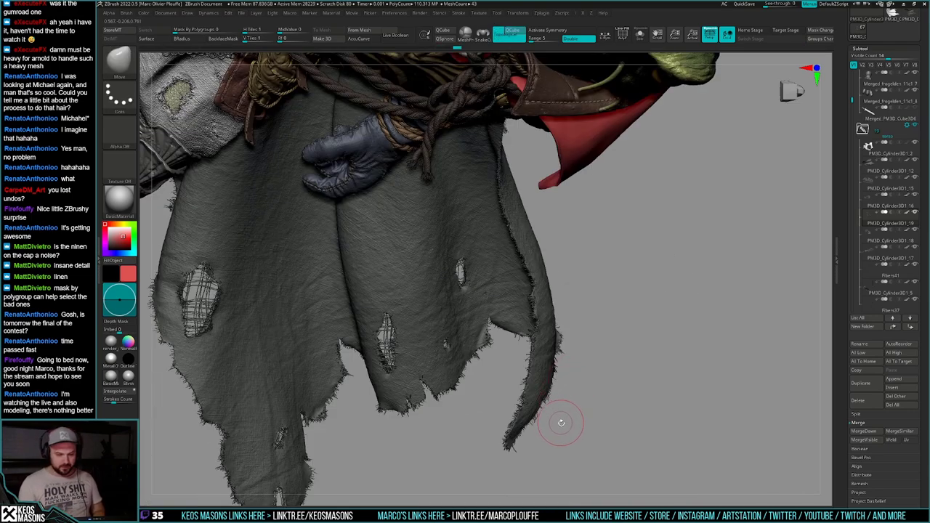
{"action": "mouse_move", "coordinate": [561, 421]}
{"action": "right_mouse_down"}
{"action": "mouse_move", "coordinate": [563, 386]}
{"action": "mouse_move", "coordinate": [545, 397]}
{"action": "mouse_move", "coordinate": [563, 409]}
{"action": "right_mouse_up"}
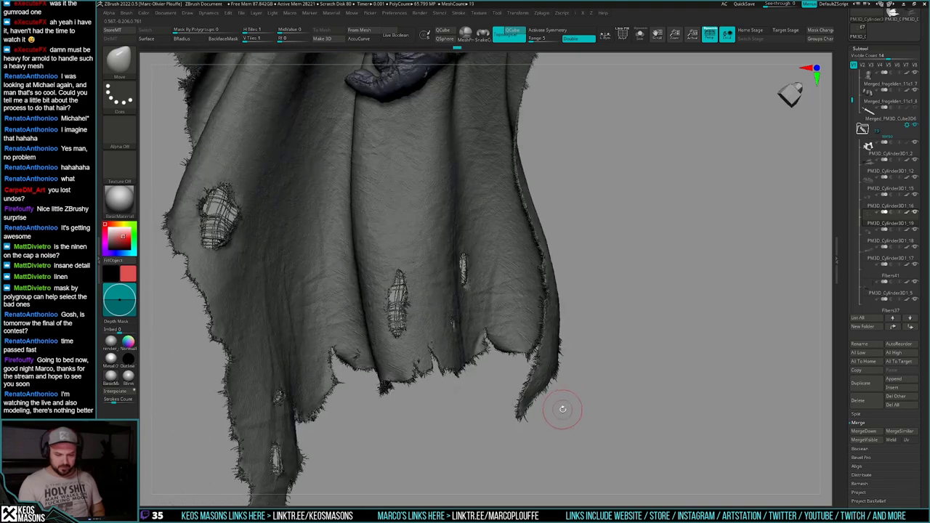
{"action": "key", "text": "alt+s"}
{"action": "key", "text": "Down"}
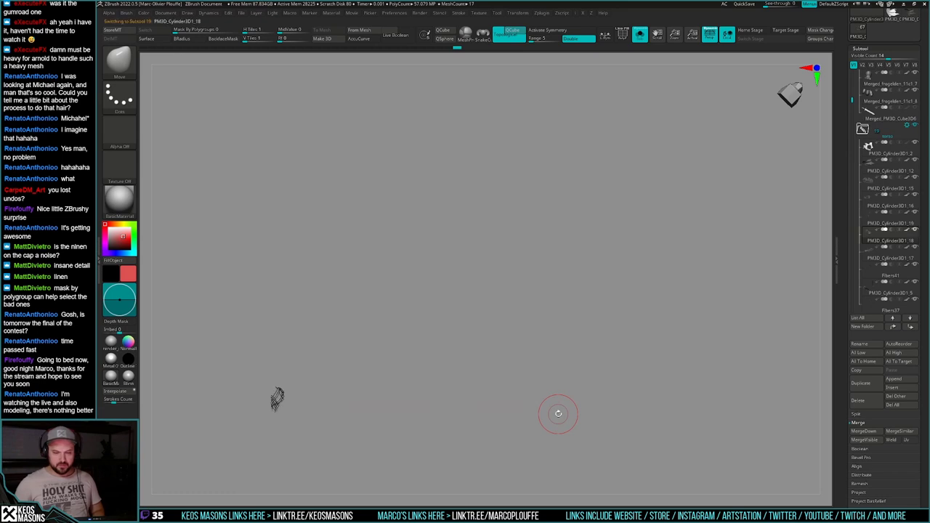
{"action": "key", "text": "alt+s"}
{"action": "key", "text": "shift+f"}
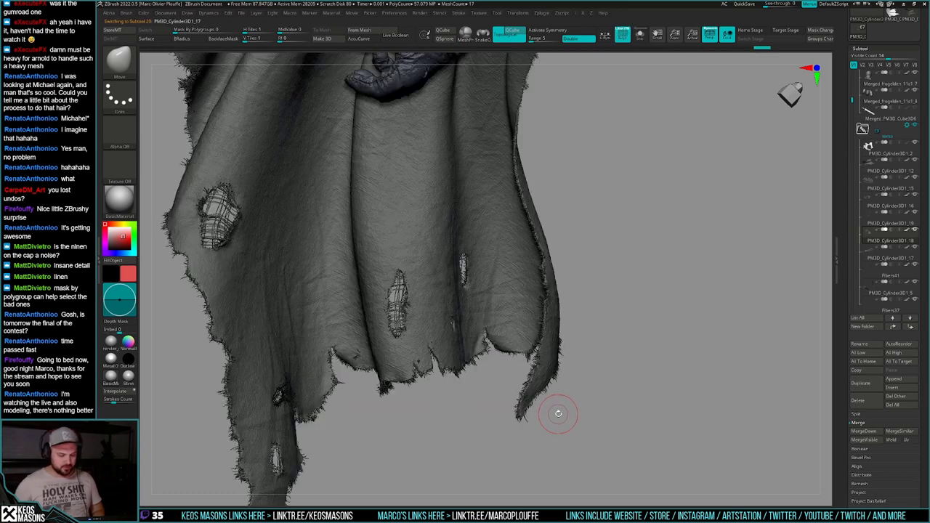
{"action": "key", "text": "Up"}
{"action": "key", "text": "Up"}
{"action": "key", "text": "Up"}
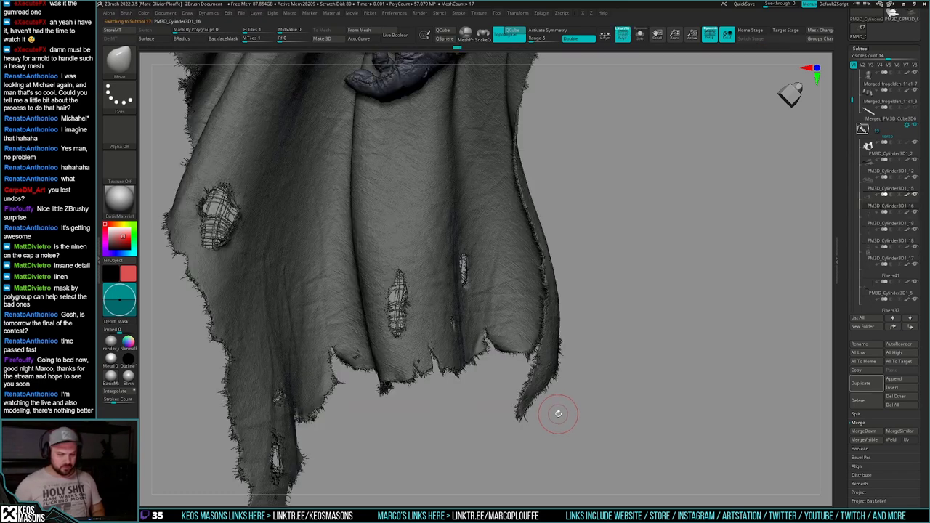
{"action": "key", "text": "Down"}
{"action": "key", "text": "Down"}
{"action": "key", "text": "Down"}
{"action": "key", "text": "shift+f"}
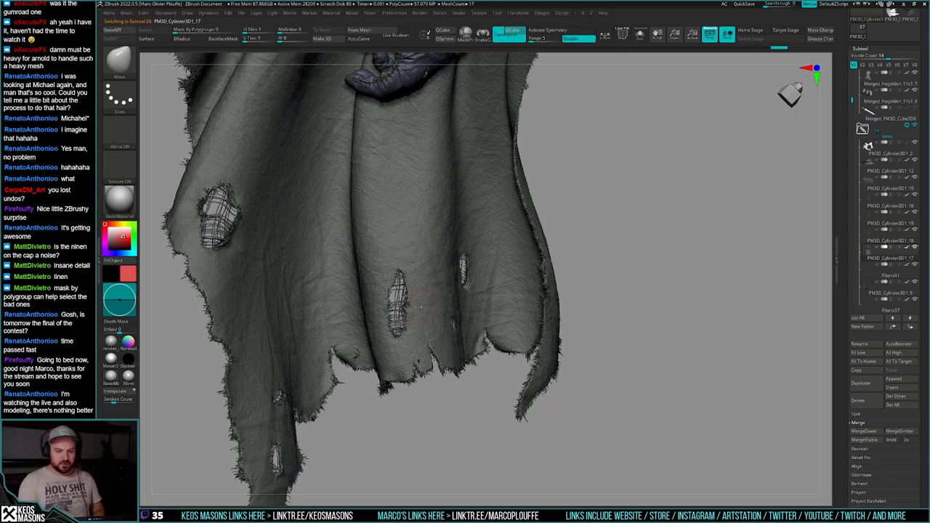
Step: Pull apart the threads of weave PM3D_Cylinder3D1_17 in the tall hole with the Move brush, undoing the last unwanted change
{"action": "right_click_drag", "start_coordinate": [442, 313], "coordinate": [489, 298], "text": "alt"}
{"action": "right_click", "coordinate": [480, 346]}
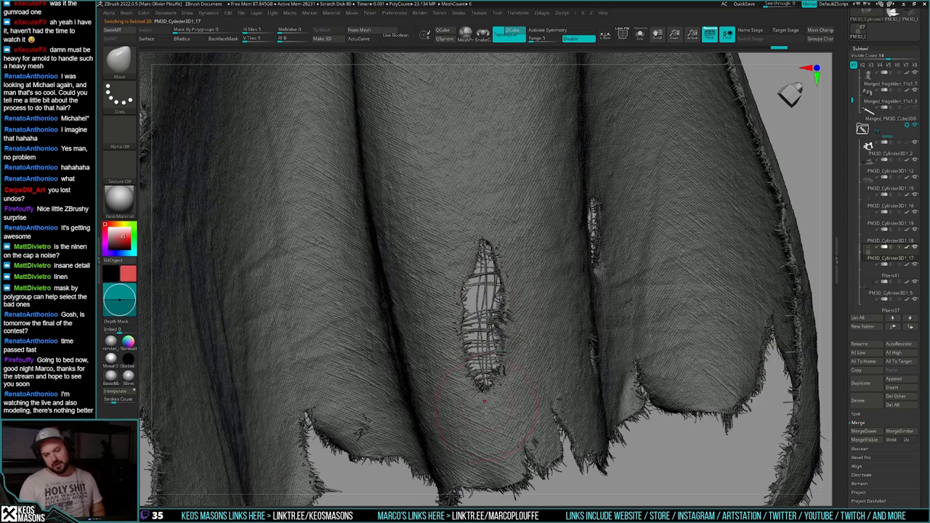
{"action": "right_click", "coordinate": [483, 332]}
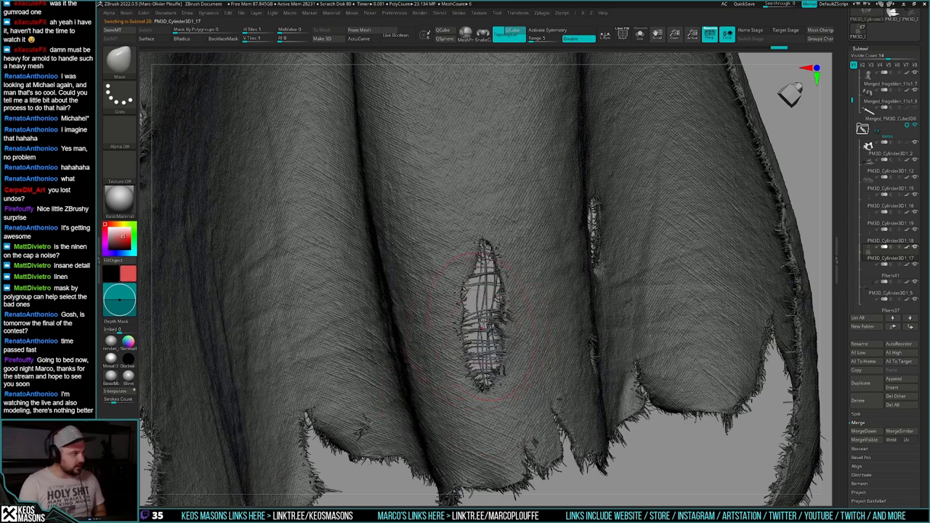
{"action": "mouse_move", "coordinate": [479, 350]}
{"action": "left_mouse_down"}
{"action": "mouse_move", "coordinate": [453, 352]}
{"action": "mouse_move", "coordinate": [511, 340]}
{"action": "mouse_move", "coordinate": [474, 333]}
{"action": "left_mouse_up"}
{"action": "right_click", "coordinate": [493, 305]}
{"action": "right_click", "coordinate": [488, 350]}
{"action": "right_click", "coordinate": [471, 332]}
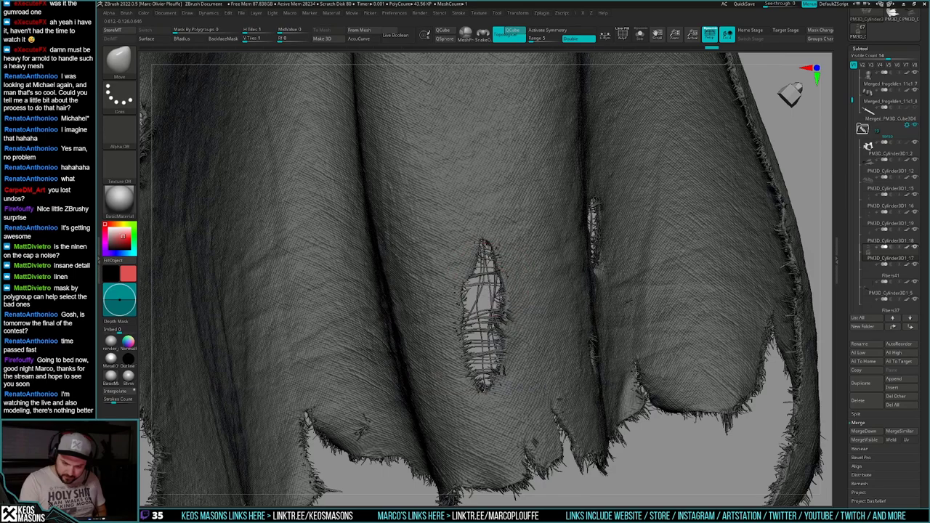
{"action": "right_click", "coordinate": [485, 341]}
{"action": "right_click_drag", "start_coordinate": [480, 323], "coordinate": [503, 314]}
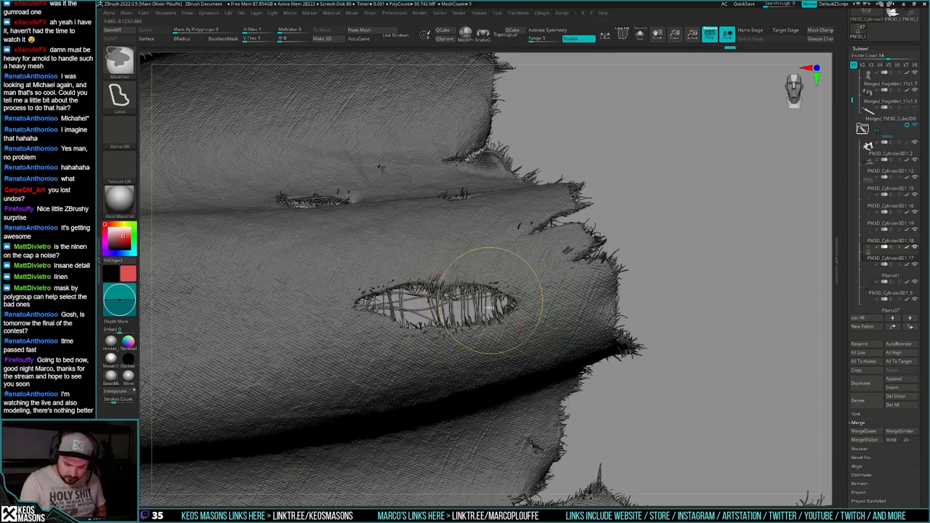
{"action": "key", "text": "ctrl+shift+z"}
{"action": "key", "text": "ctrl+z"}
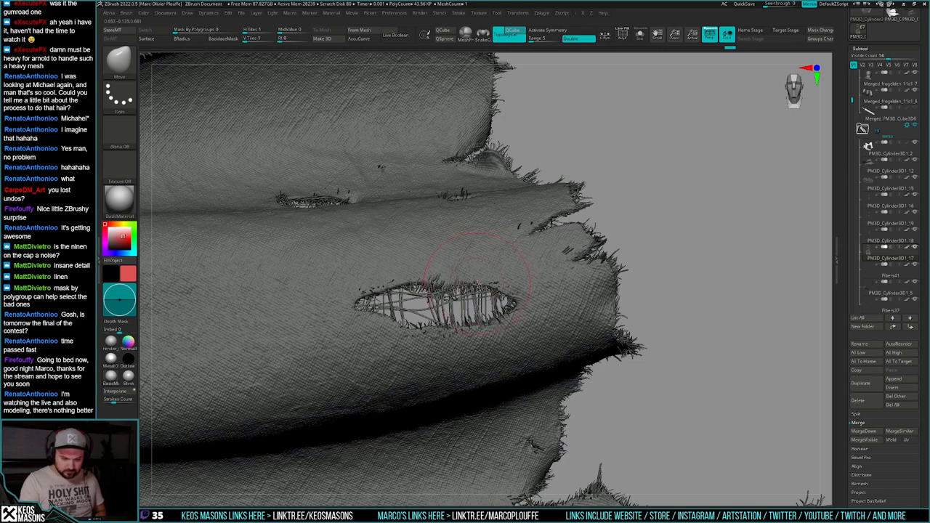
Step: Shift the threads on one side of weave PM3D_Cylinder3D1_17 with the Move brush and inspect the cape from both sides
{"action": "right_click_drag", "start_coordinate": [478, 283], "coordinate": [445, 306]}
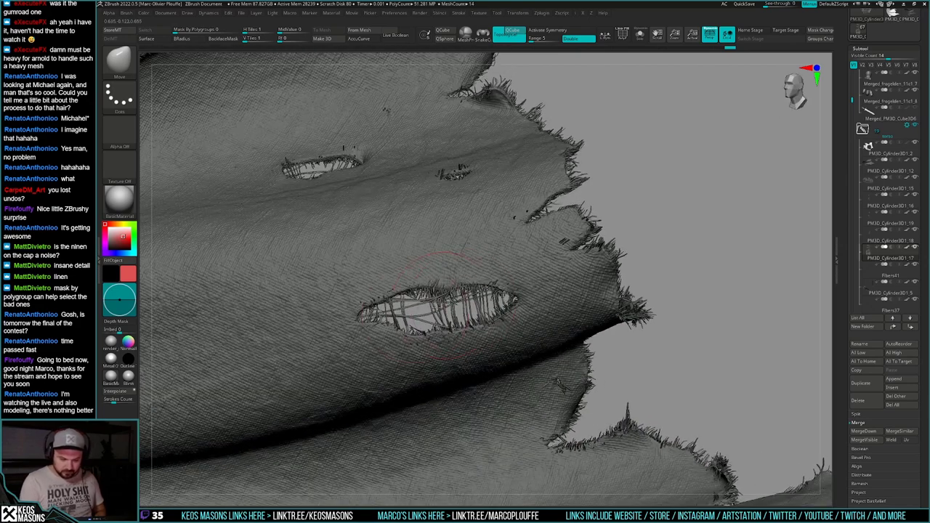
{"action": "mouse_move", "coordinate": [400, 316]}
{"action": "left_mouse_down"}
{"action": "mouse_move", "coordinate": [404, 324]}
{"action": "mouse_move", "coordinate": [411, 303]}
{"action": "mouse_move", "coordinate": [412, 327]}
{"action": "left_mouse_up"}
{"action": "right_click_drag", "start_coordinate": [412, 327], "coordinate": [438, 299]}
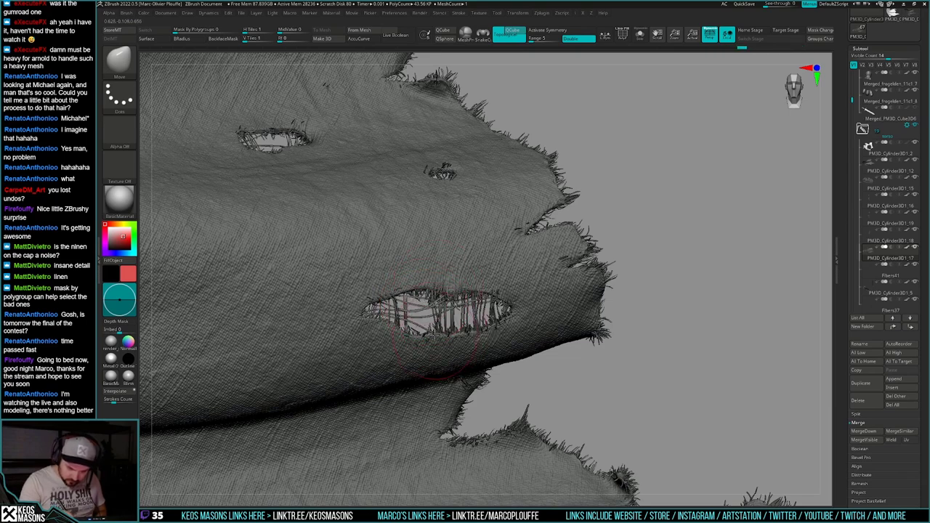
{"action": "right_click_drag", "start_coordinate": [638, 385], "coordinate": [639, 312], "text": "ctrl"}
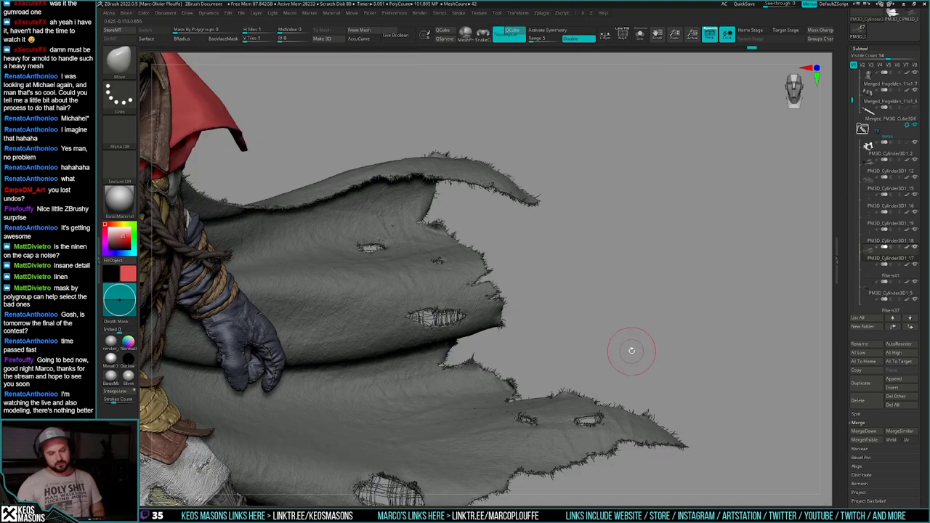
{"action": "mouse_move", "coordinate": [643, 348]}
{"action": "right_mouse_down"}
{"action": "mouse_move", "coordinate": [647, 311]}
{"action": "mouse_move", "coordinate": [619, 353]}
{"action": "mouse_move", "coordinate": [567, 313]}
{"action": "right_mouse_up"}
{"action": "right_click_drag", "start_coordinate": [675, 316], "coordinate": [550, 353]}
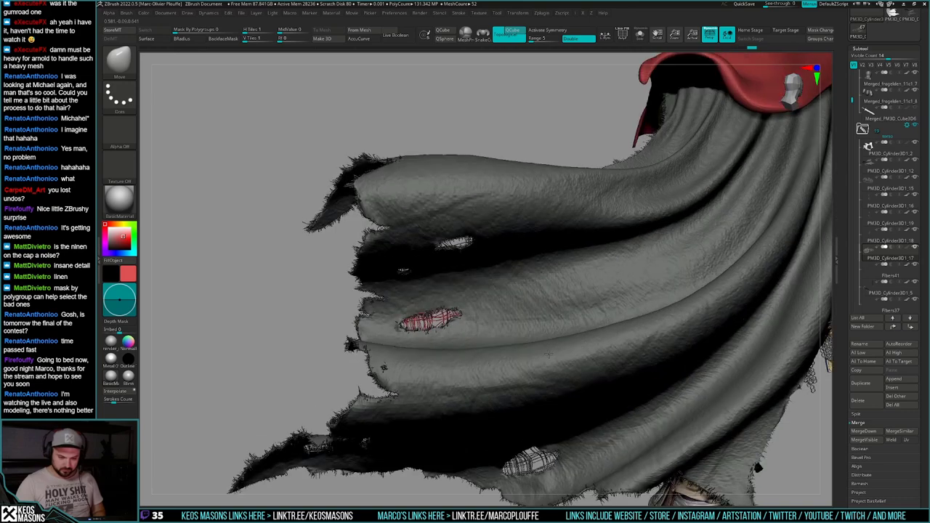
Step: Nudge the vertical threads in the middle of weave PM3D_Cylinder3D1_17 with the Move brush
{"action": "right_click_drag", "start_coordinate": [422, 356], "coordinate": [609, 329]}
{"action": "right_click_drag", "start_coordinate": [561, 370], "coordinate": [534, 405], "text": "shift"}
{"action": "key", "text": "shift+f"}
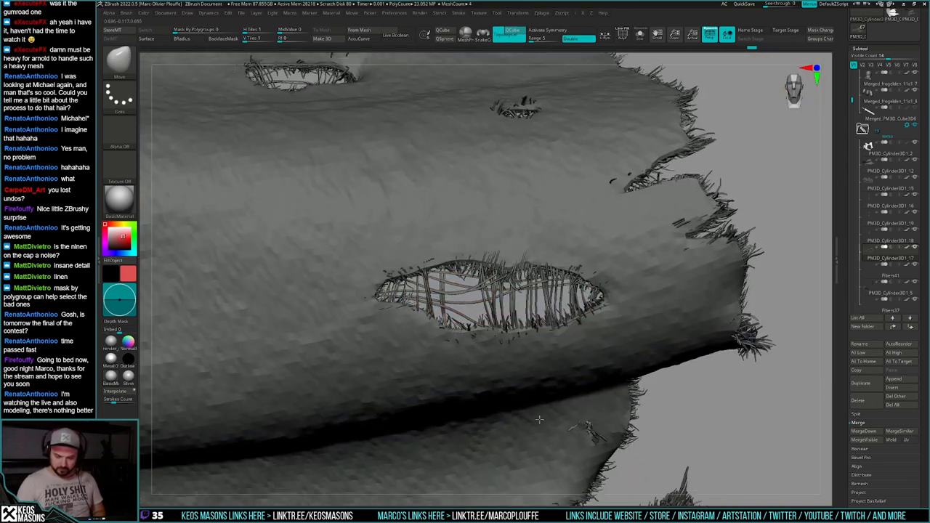
{"action": "right_click", "coordinate": [537, 301]}
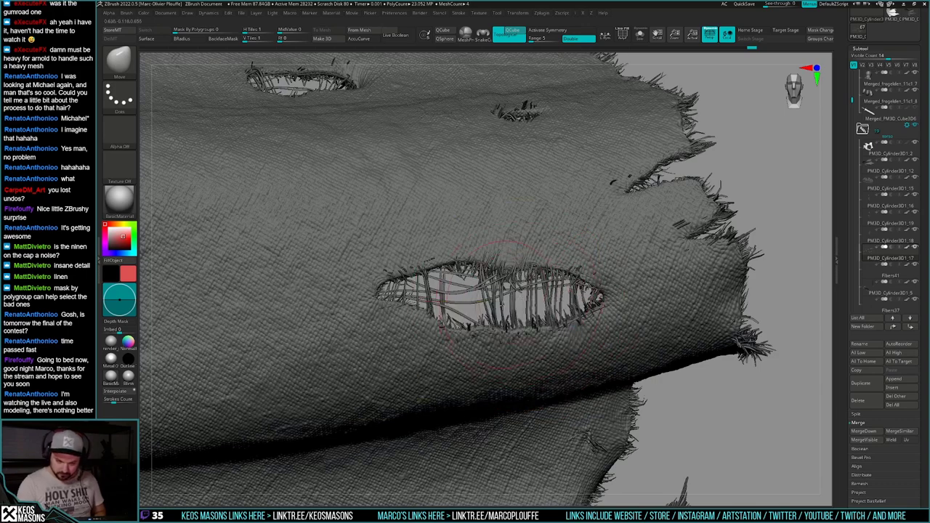
{"action": "left_click_drag", "start_coordinate": [498, 307], "coordinate": [496, 310]}
{"action": "right_click", "coordinate": [496, 310]}
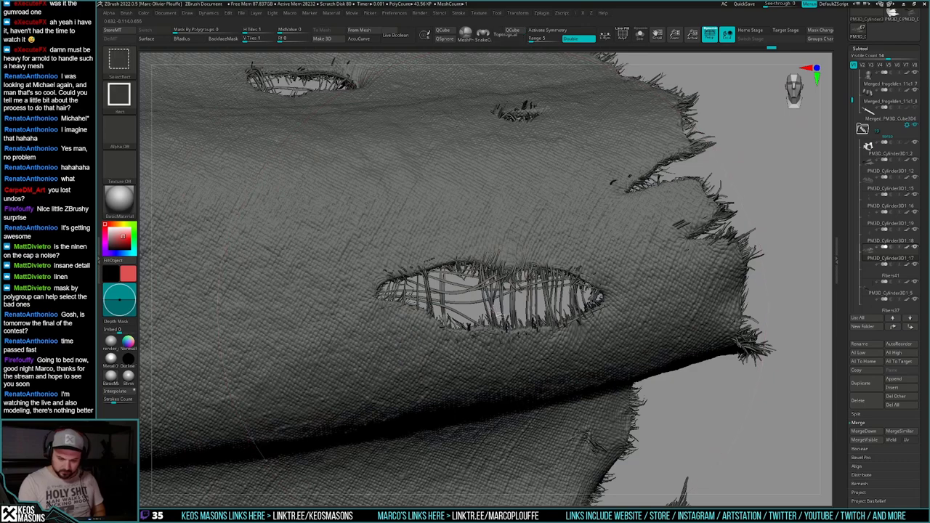
Step: Hide the vertical threads in the middle of weave PM3D_Cylinder3D1_17, shrinking the visible part in Solo until they are gone
{"action": "left_click", "coordinate": [500, 310], "text": "ctrl+shift"}
{"action": "key", "text": "ctrl+z"}
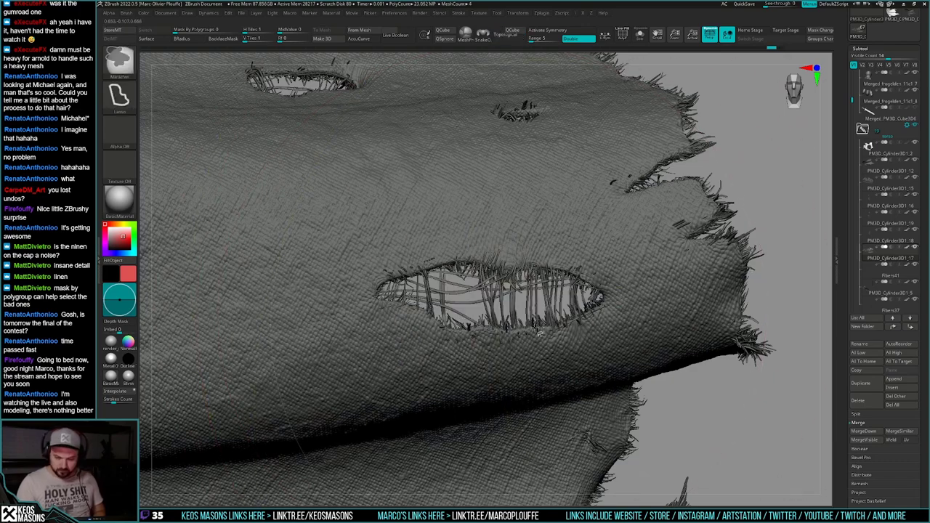
{"action": "left_click_drag", "start_coordinate": [477, 305], "coordinate": [538, 309], "text": "ctrl+shift"}
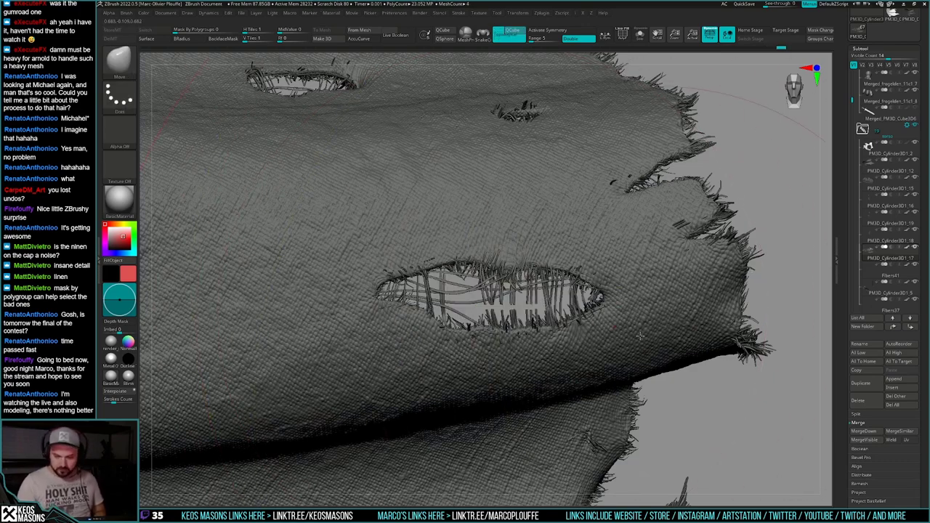
{"action": "key", "text": "alt+s"}
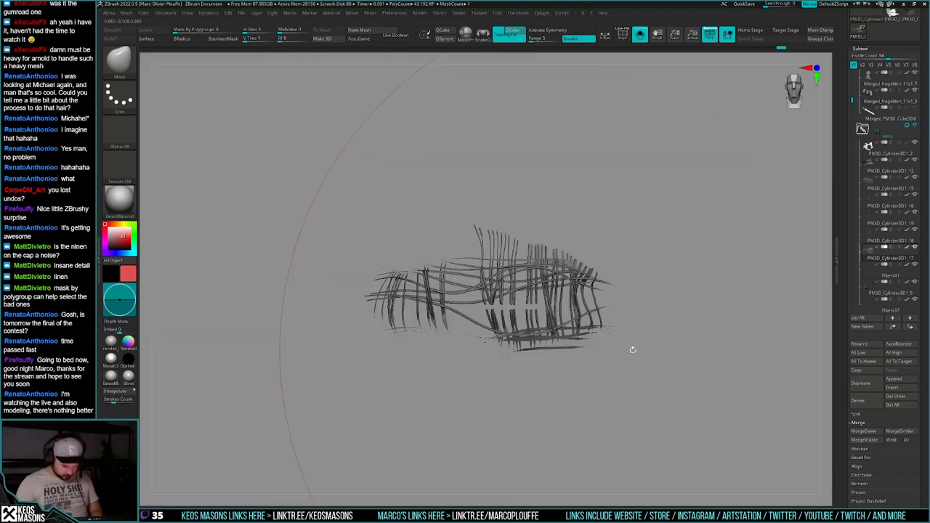
{"action": "key", "text": "ctrl+shift+s"}
{"action": "key", "text": "ctrl+shift+s"}
{"action": "key", "text": "ctrl+shift+s"}
{"action": "key", "text": "ctrl+shift+s"}
{"action": "key", "text": "ctrl+shift+s"}
{"action": "key", "text": "ctrl+shift+s"}
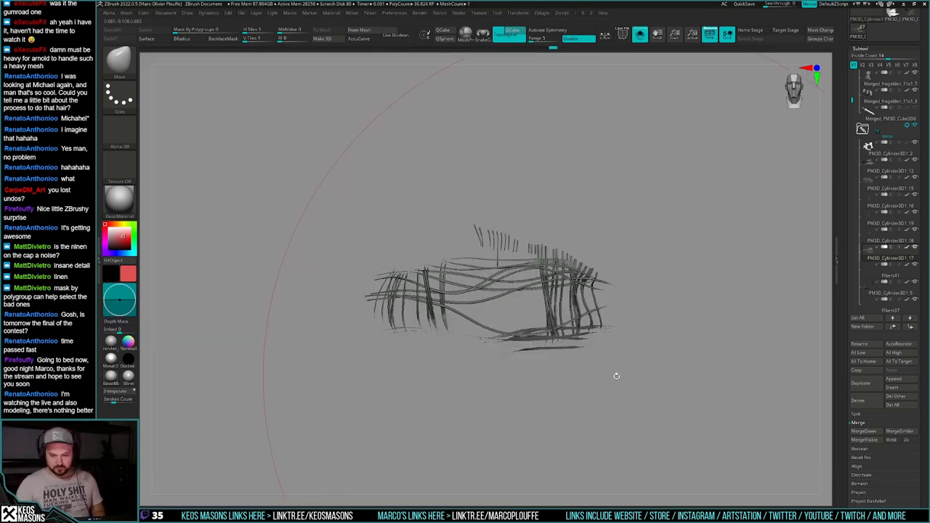
{"action": "key", "text": "alt+s"}
Step: Try to delete the hidden threads of weave PM3D_Cylinder3D1_17 and check the weave in Solo
{"action": "left_click", "coordinate": [698, 328], "text": "alt"}
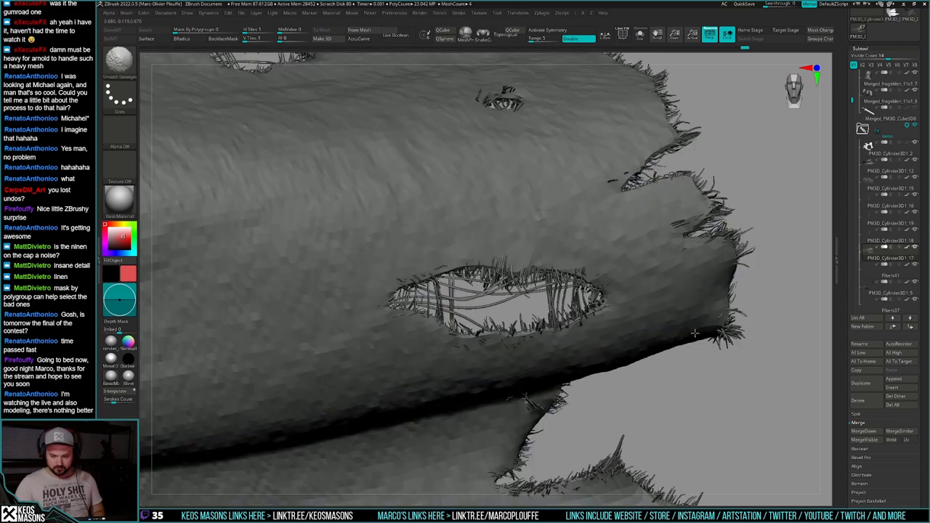
{"action": "key", "text": "space"}
{"action": "left_click", "coordinate": [689, 333]}
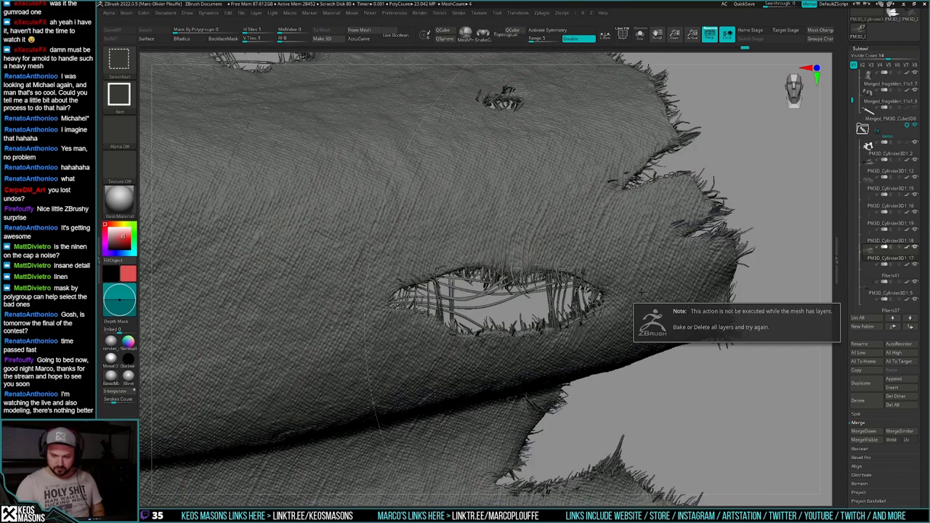
{"action": "key", "text": "space"}
{"action": "key", "text": "alt+s"}
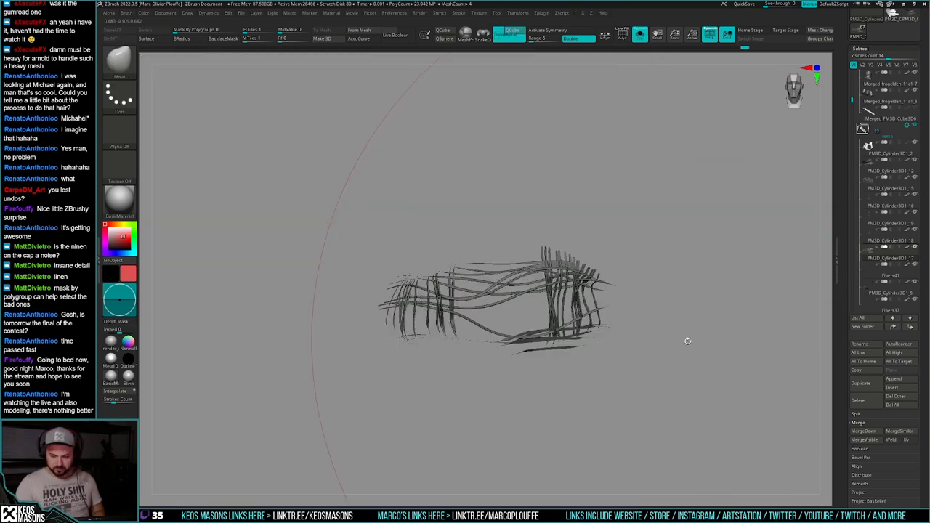
{"action": "left_click_drag", "start_coordinate": [687, 339], "coordinate": [671, 355]}
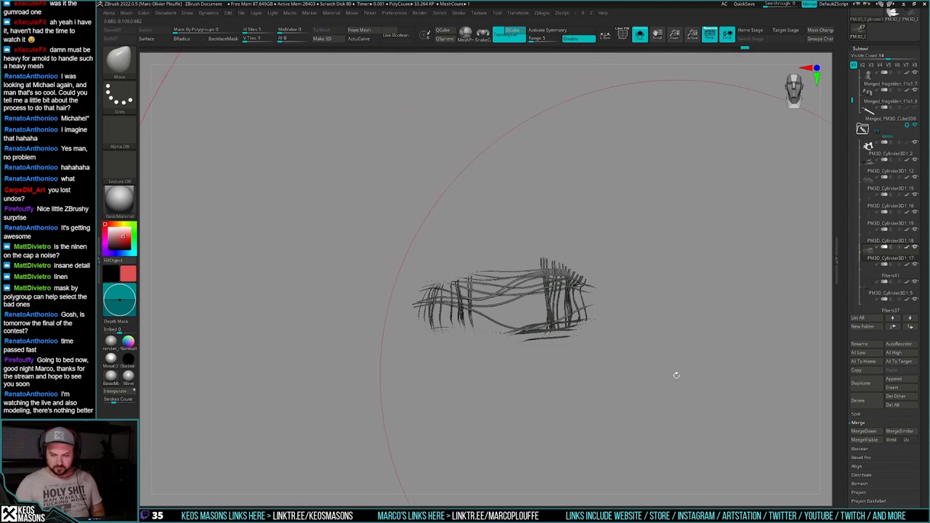
Step: Unhide all threads of weave PM3D_Cylinder3D1_17 and bake its layers
{"action": "left_click_drag", "start_coordinate": [851, 357], "coordinate": [850, 294]}
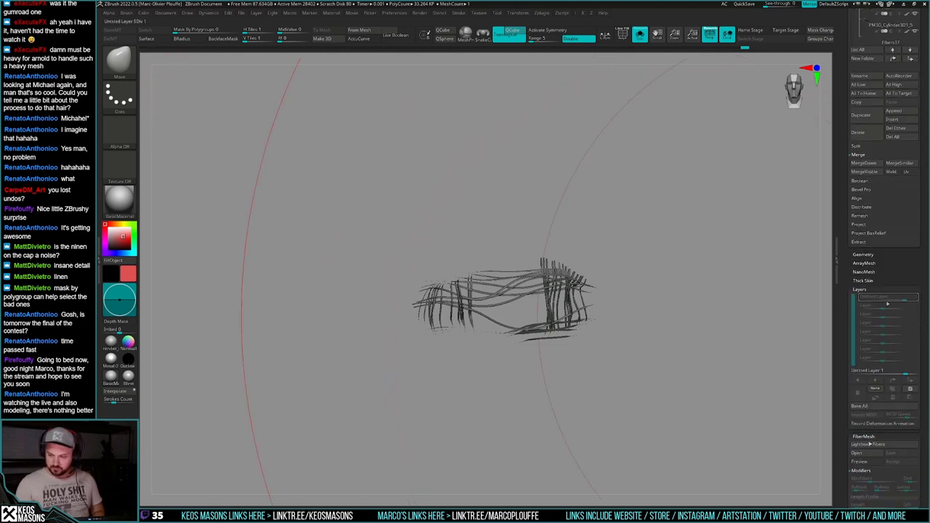
{"action": "key", "text": "shift+f"}
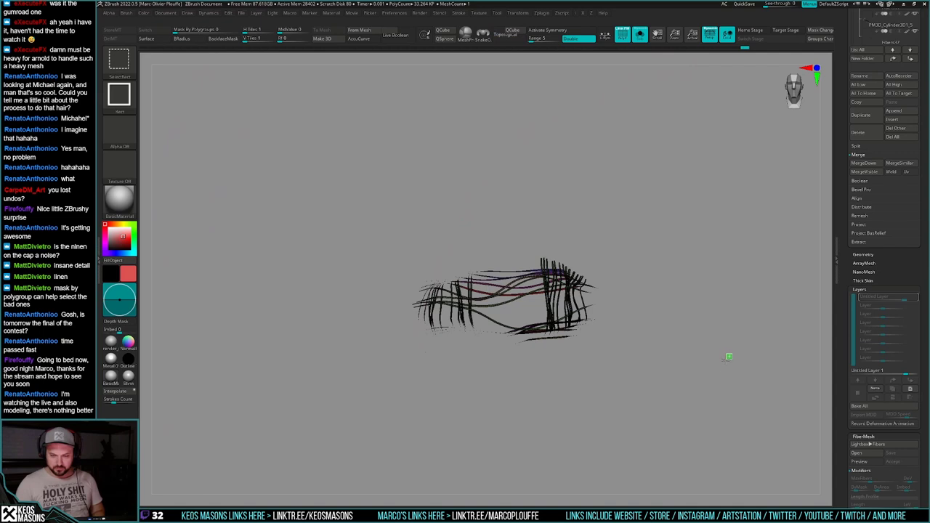
{"action": "left_click_drag", "start_coordinate": [729, 355], "coordinate": [719, 370], "text": "ctrl+shift"}
{"action": "left_click", "coordinate": [721, 375], "text": "ctrl+shift"}
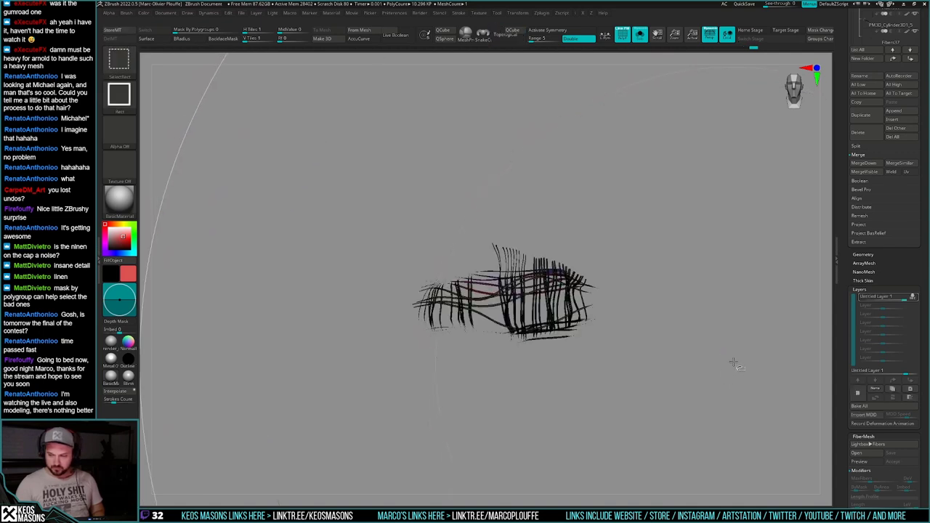
{"action": "key", "text": "shift+f"}
{"action": "left_click", "coordinate": [893, 406]}
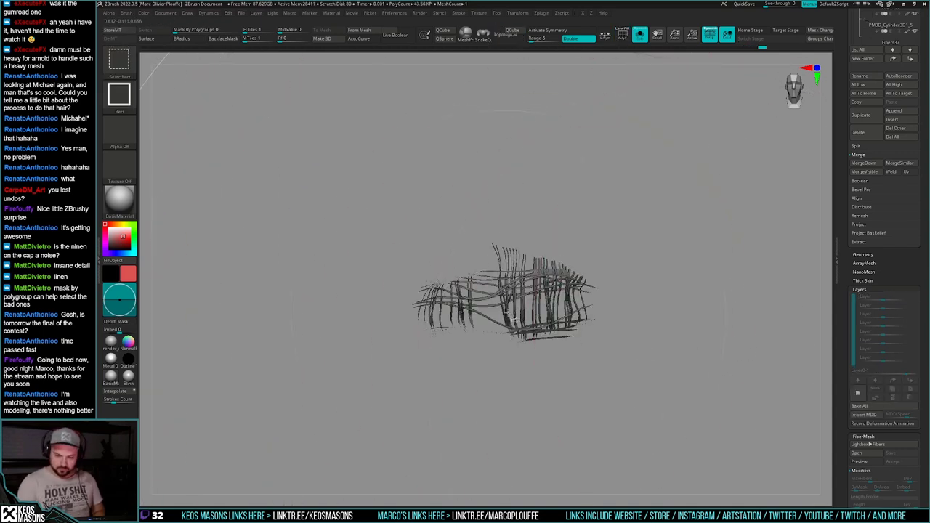
Step: Remove the middle group of vertical threads from view in weave PM3D_Cylinder3D1_17 and show the cape again
{"action": "left_click_drag", "start_coordinate": [505, 311], "coordinate": [567, 314], "text": "ctrl+shift"}
{"action": "left_click", "coordinate": [717, 298], "text": "ctrl+shift"}
{"action": "left_click", "coordinate": [538, 294], "text": "ctrl+shift"}
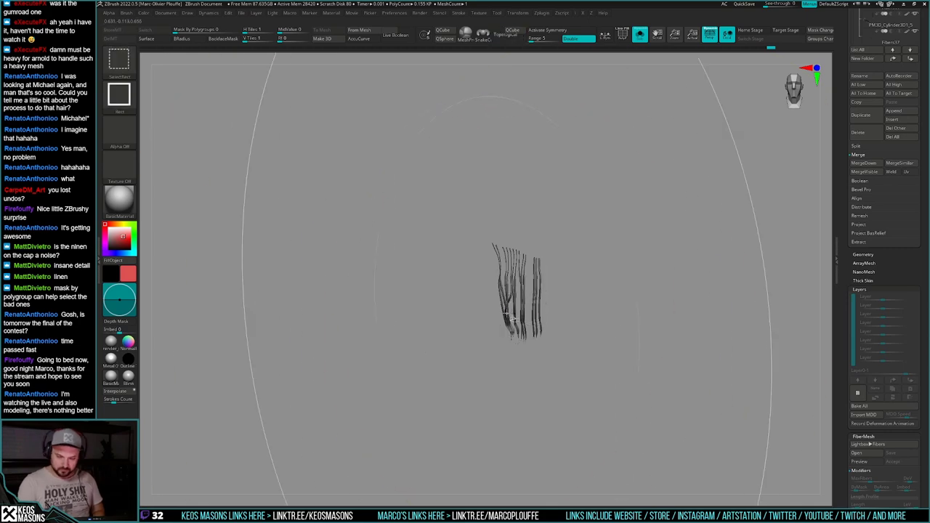
{"action": "left_click_drag", "start_coordinate": [720, 277], "coordinate": [698, 305], "text": "ctrl+shift"}
{"action": "key", "text": "alt+s"}
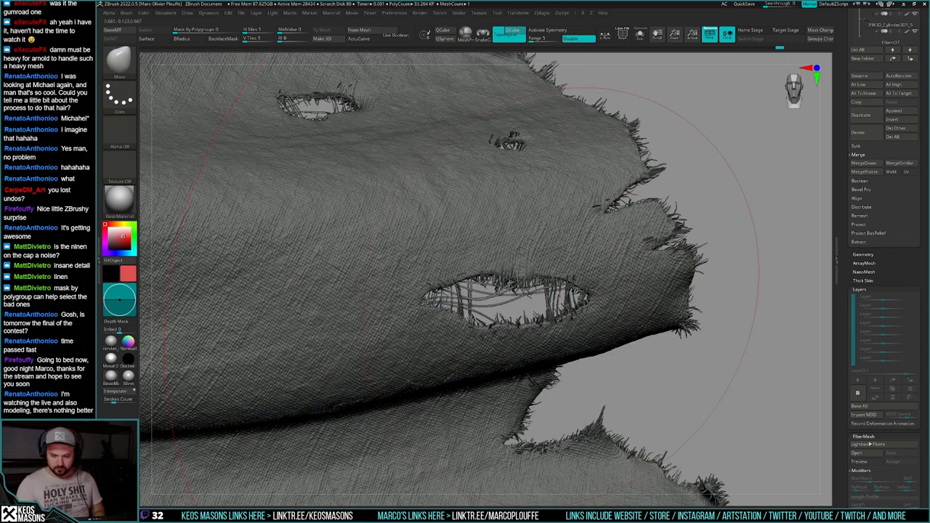
Step: Bend the vertical threads beside the new gap toward the end of the hole with the Move brush
{"action": "right_click_drag", "start_coordinate": [560, 285], "coordinate": [572, 294]}
{"action": "key", "text": "space"}
{"action": "left_click_drag", "start_coordinate": [576, 295], "coordinate": [556, 295]}
{"action": "right_click_drag", "start_coordinate": [561, 305], "coordinate": [547, 300]}
{"action": "left_click_drag", "start_coordinate": [548, 300], "coordinate": [557, 301]}
{"action": "key", "text": "space"}
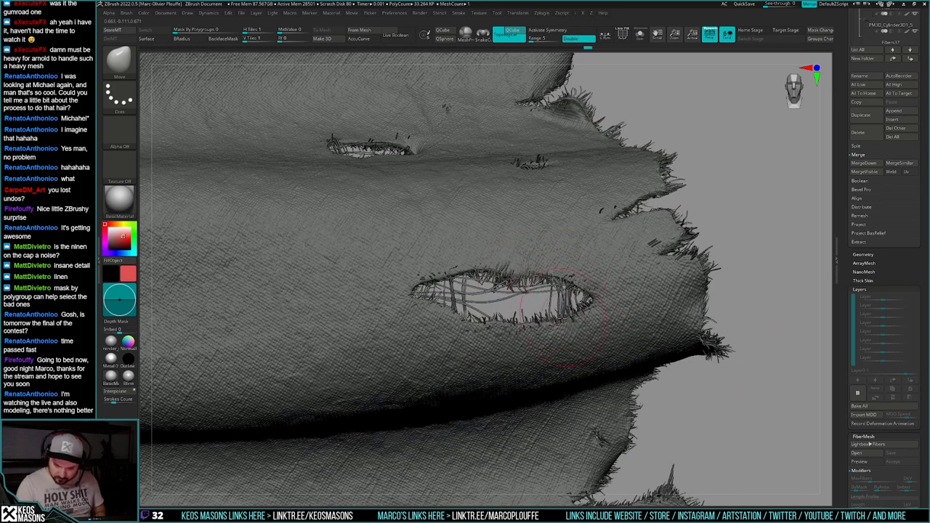
{"action": "key", "text": "space"}
{"action": "mouse_move", "coordinate": [549, 305]}
{"action": "left_mouse_down"}
{"action": "mouse_move", "coordinate": [541, 304]}
{"action": "mouse_move", "coordinate": [571, 299]}
{"action": "left_mouse_up"}
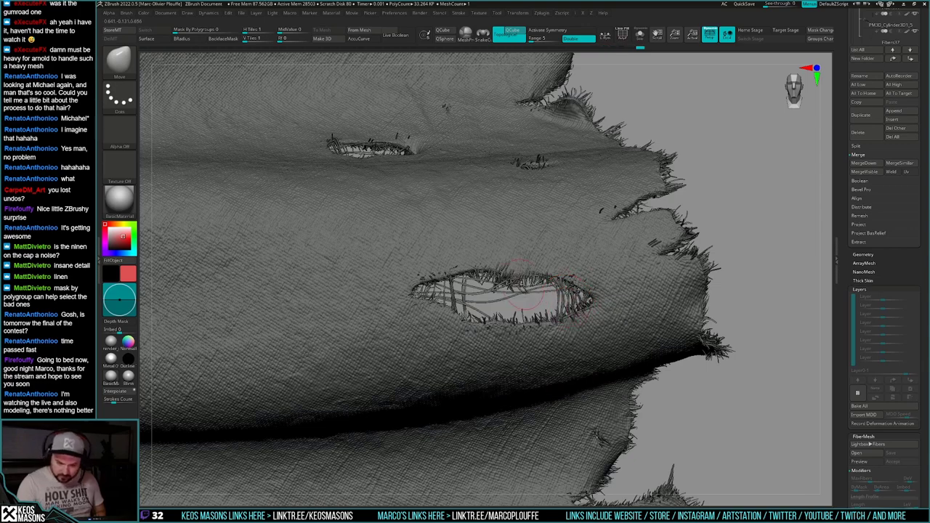
Step: Pull the long crossing threads toward the hole's upper rim with the Move brush to widen the gap, undoing the last change
{"action": "key", "text": "space"}
{"action": "key", "text": "space"}
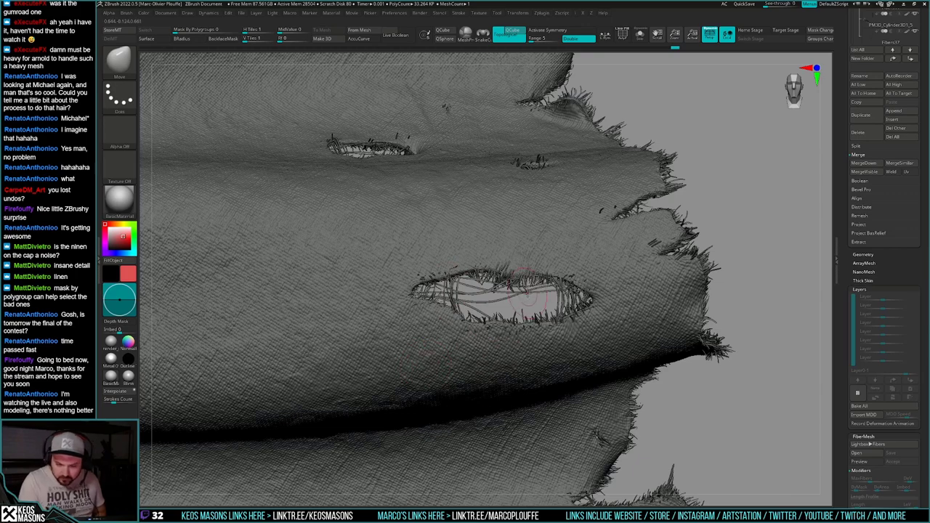
{"action": "key", "text": "space"}
{"action": "mouse_move", "coordinate": [530, 293]}
{"action": "left_mouse_down"}
{"action": "mouse_move", "coordinate": [538, 292]}
{"action": "mouse_move", "coordinate": [539, 259]}
{"action": "left_mouse_up"}
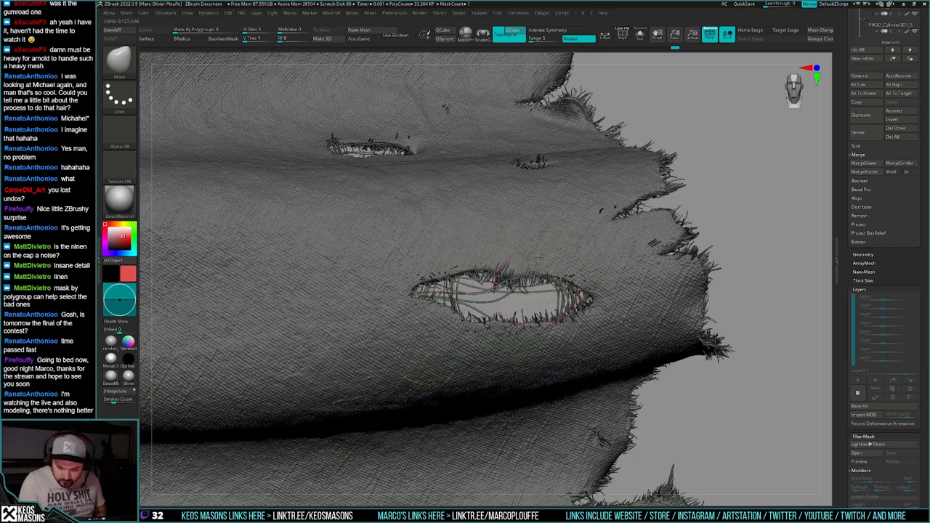
{"action": "left_click_drag", "start_coordinate": [502, 297], "coordinate": [503, 292]}
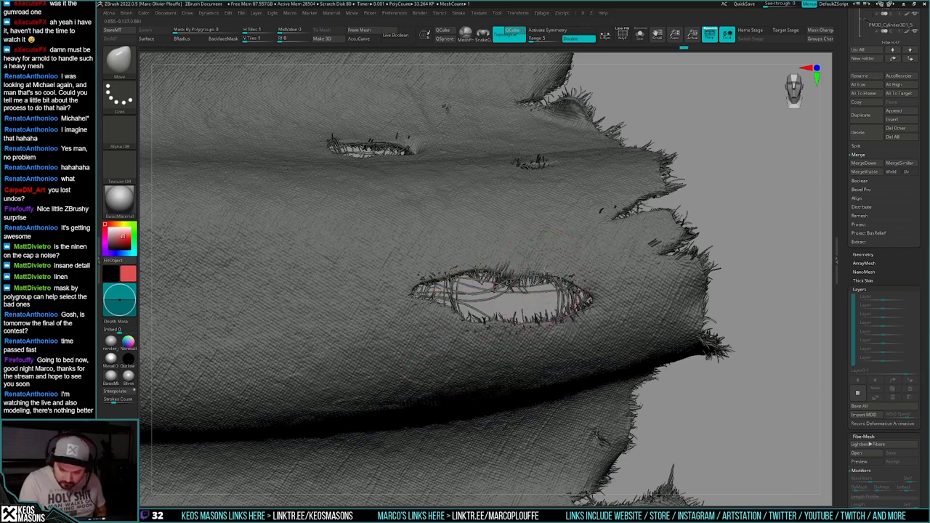
{"action": "right_click", "coordinate": [547, 291]}
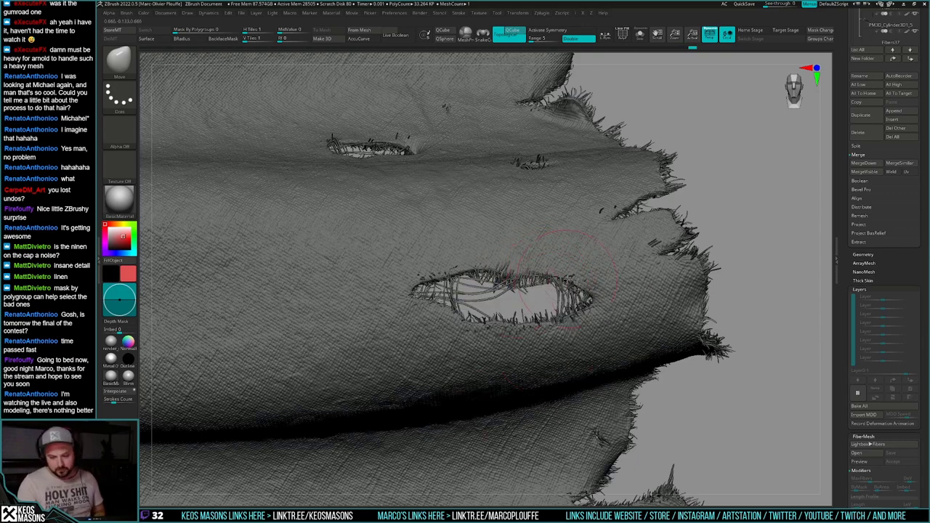
{"action": "left_click", "coordinate": [555, 348], "text": "ctrl"}
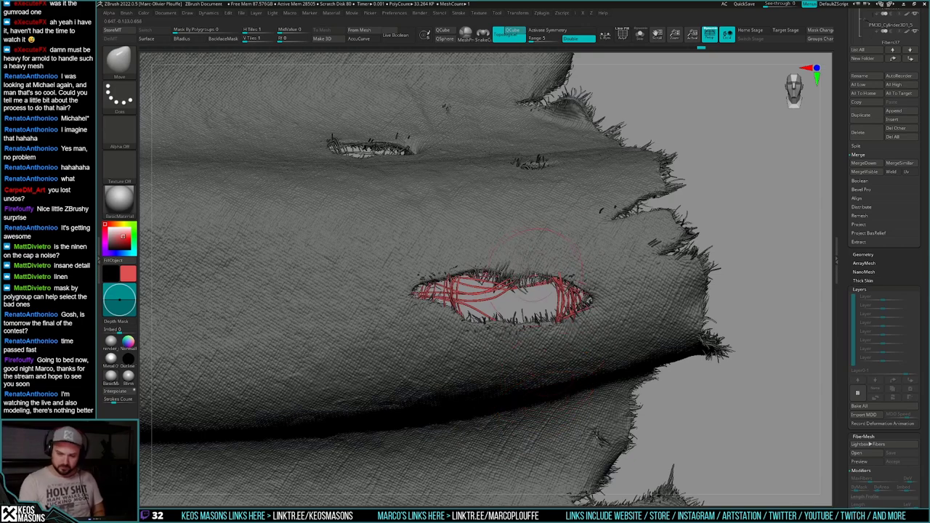
{"action": "key", "text": "space"}
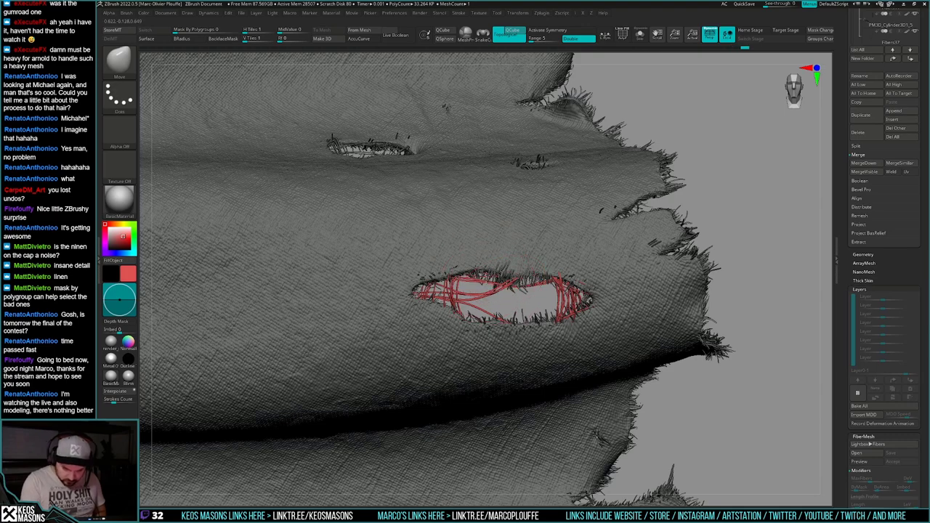
{"action": "key", "text": "ctrl+z"}
Step: Isolate the weaves with Solo, step to PM3D_Cylinder3D1_16 and bake its layers
{"action": "mouse_move", "coordinate": [485, 473]}
{"action": "right_mouse_down", "text": "ctrl"}
{"action": "mouse_move", "coordinate": [565, 327]}
{"action": "mouse_move", "coordinate": [653, 337]}
{"action": "mouse_move", "coordinate": [653, 357]}
{"action": "mouse_move", "coordinate": [654, 315]}
{"action": "mouse_move", "coordinate": [563, 474]}
{"action": "mouse_move", "coordinate": [558, 443]}
{"action": "right_mouse_up", "text": "ctrl"}
{"action": "key", "text": "alt+s"}
{"action": "right_click_drag", "start_coordinate": [550, 390], "coordinate": [566, 404], "text": "alt"}
{"action": "key", "text": "alt+s"}
{"action": "key", "text": "alt+s"}
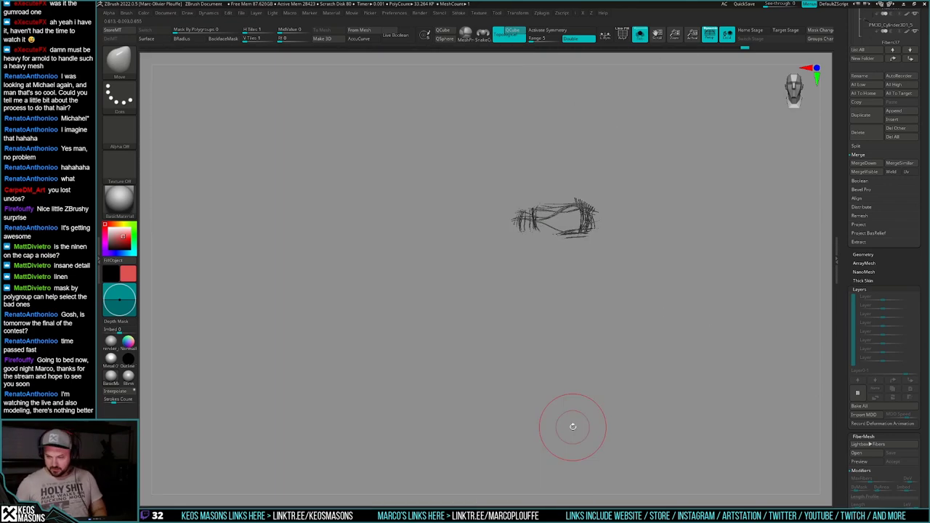
{"action": "key", "text": "Down"}
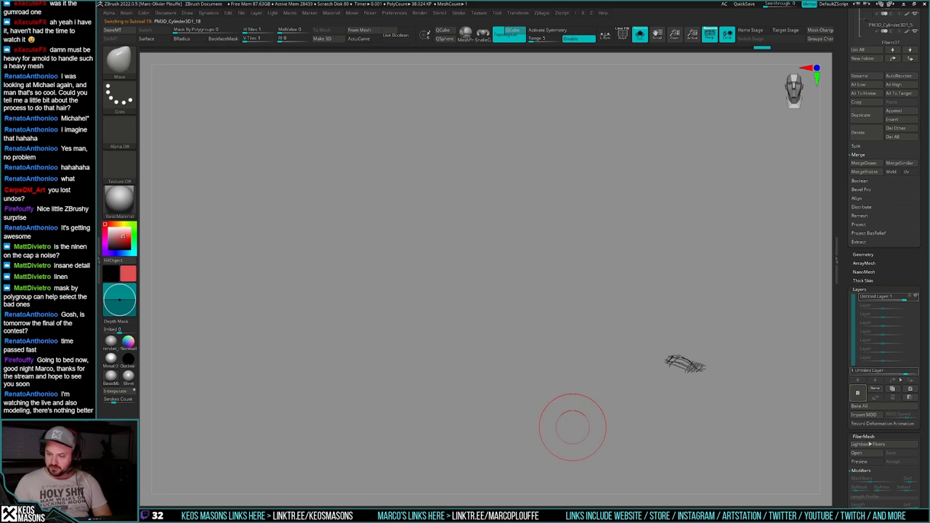
{"action": "key", "text": "Down"}
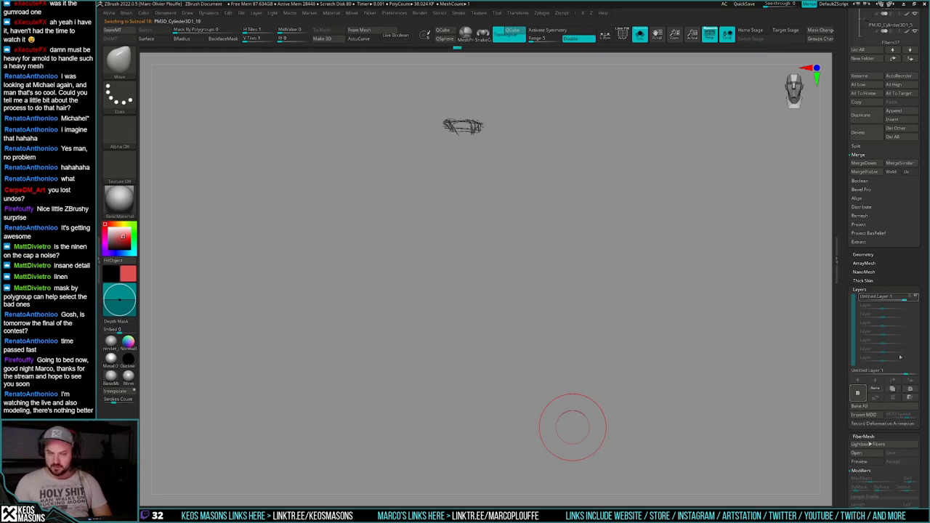
{"action": "key", "text": "Up"}
{"action": "left_click", "coordinate": [913, 296]}
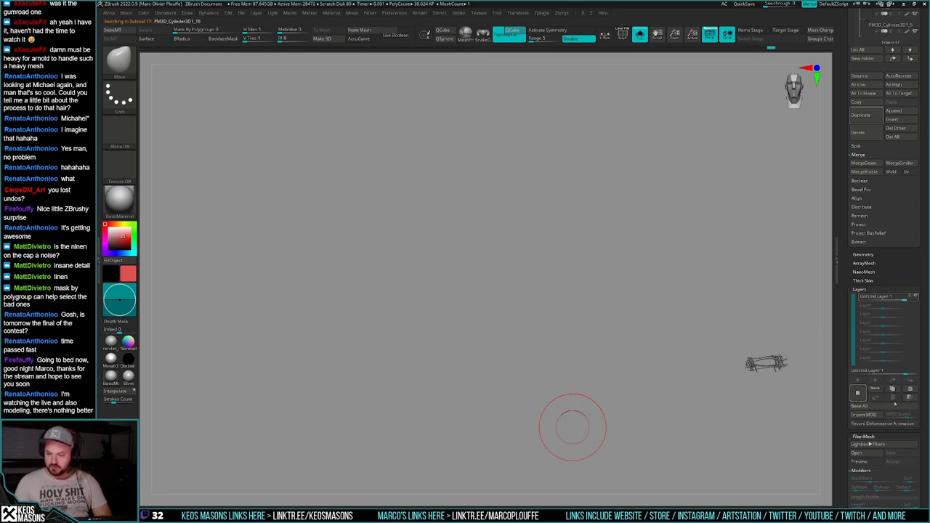
{"action": "left_click", "coordinate": [894, 406]}
Step: Step through the neighbouring weaves in Solo to check them for remaining layers
{"action": "key", "text": "Up"}
{"action": "key", "text": "Down"}
{"action": "key", "text": "Down"}
{"action": "key", "text": "Down"}
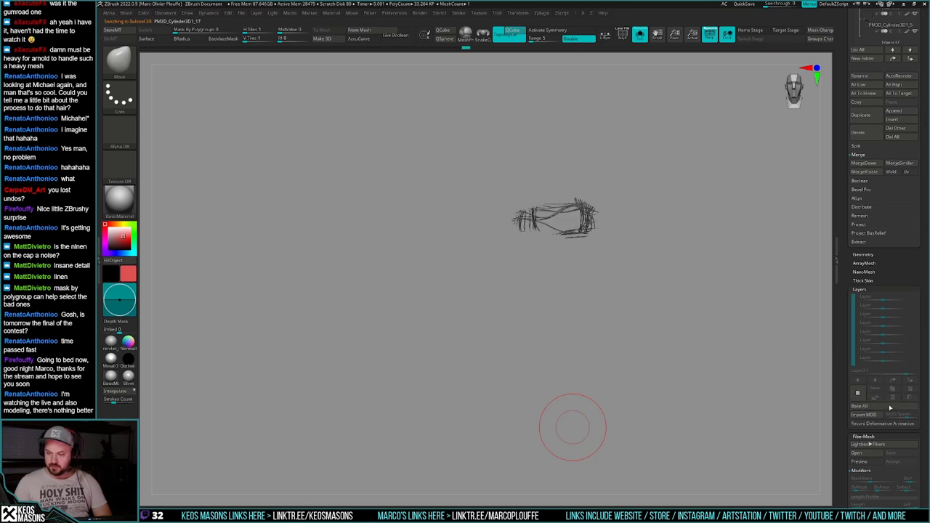
{"action": "key", "text": "Down"}
{"action": "key", "text": "Down"}
{"action": "key", "text": "Down"}
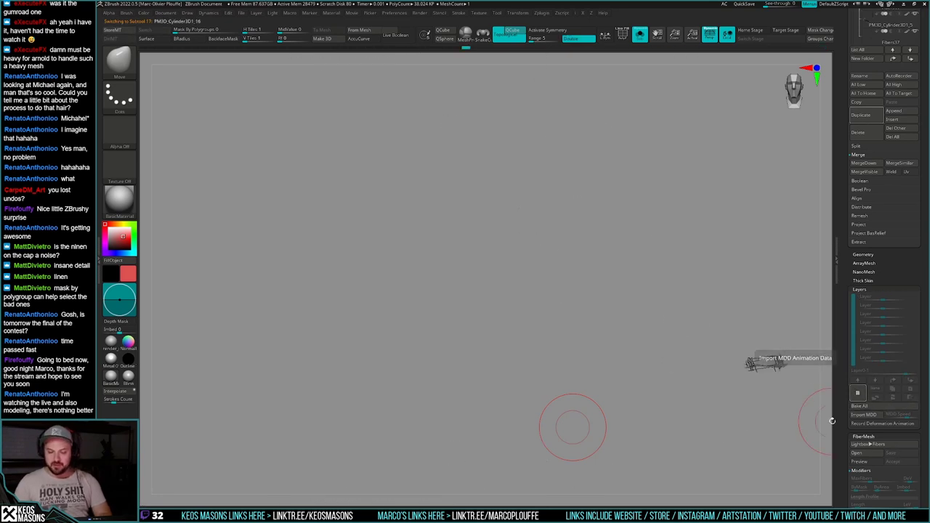
Step: Step to the weave PM3D_Cylinder3D1_15 and bake its layer
{"action": "key", "text": "Up"}
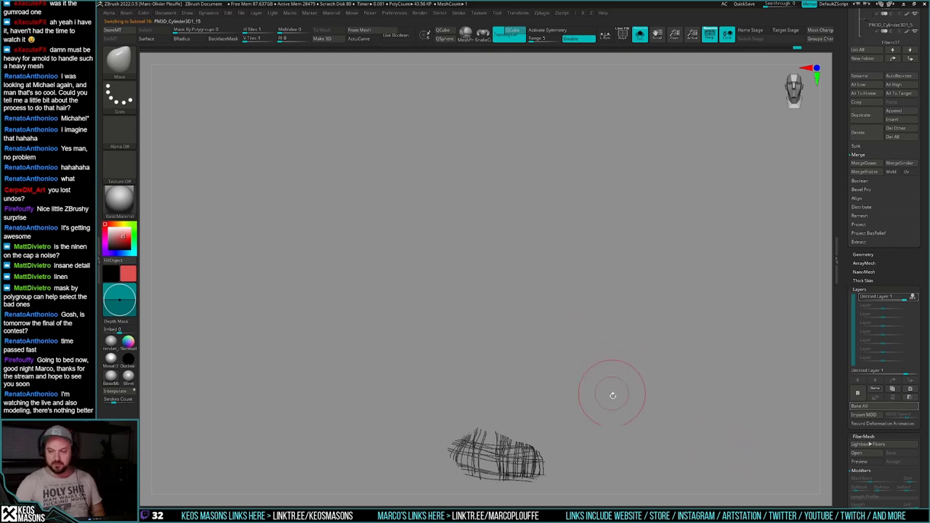
{"action": "left_click_drag", "start_coordinate": [612, 395], "coordinate": [620, 324], "text": "alt"}
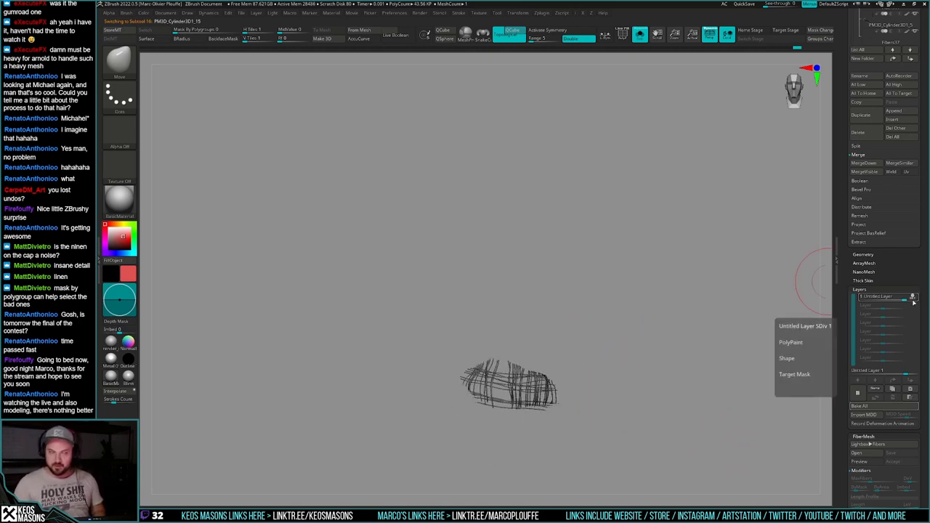
{"action": "left_click", "coordinate": [913, 299]}
{"action": "left_click", "coordinate": [883, 407]}
{"action": "left_click_drag", "start_coordinate": [675, 379], "coordinate": [654, 357]}
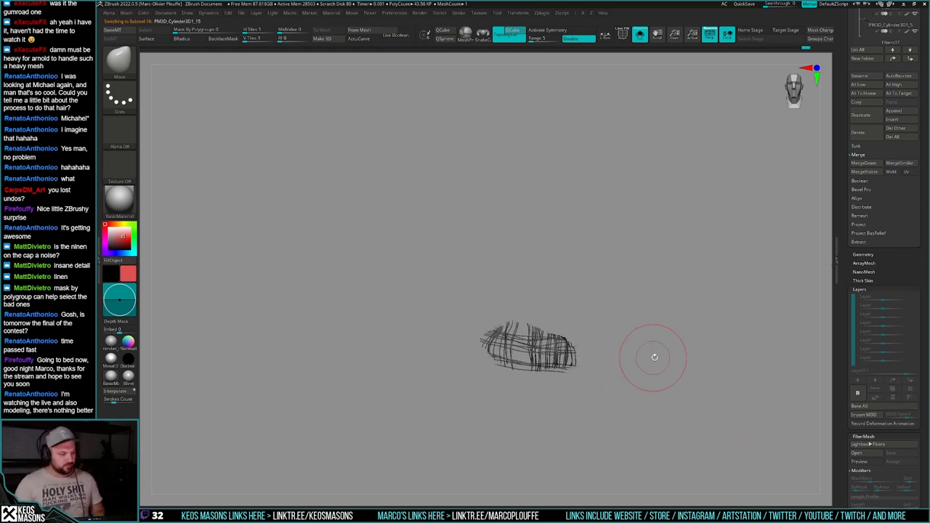
Step: Bring back the whole model and pull the weave's upper-left threads over the torn rim with a resized Move brush
{"action": "key", "text": "alt+s"}
{"action": "left_click_drag", "start_coordinate": [638, 398], "coordinate": [634, 389]}
{"action": "right_click_drag", "start_coordinate": [527, 375], "coordinate": [537, 420], "text": "ctrl"}
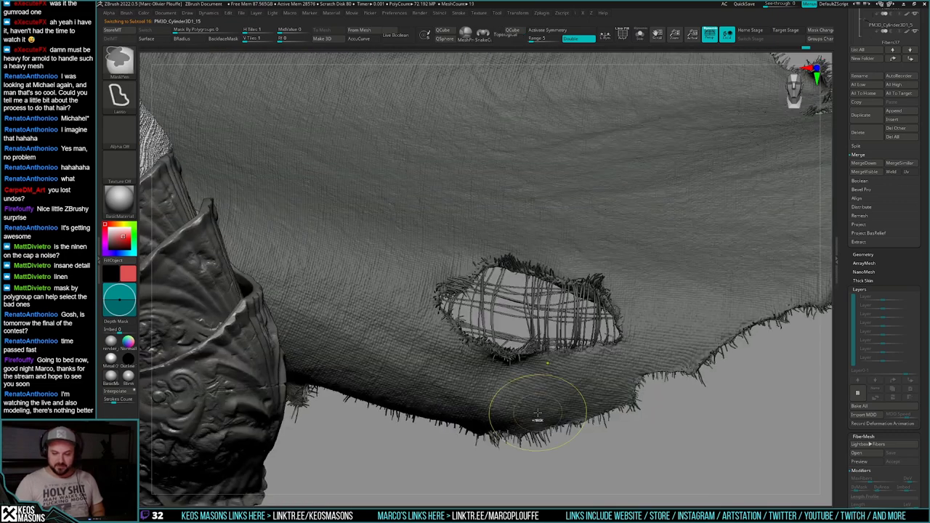
{"action": "key", "text": "space"}
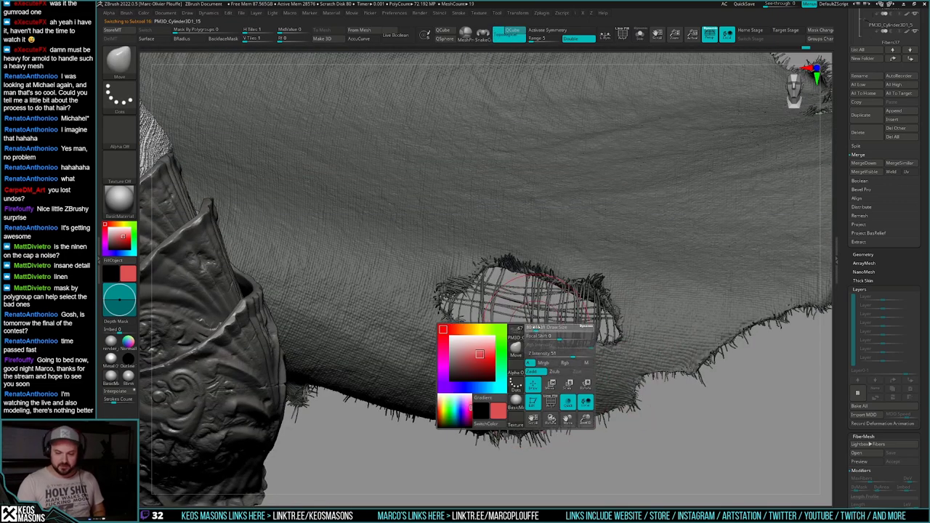
{"action": "left_click_drag", "start_coordinate": [529, 328], "coordinate": [536, 328]}
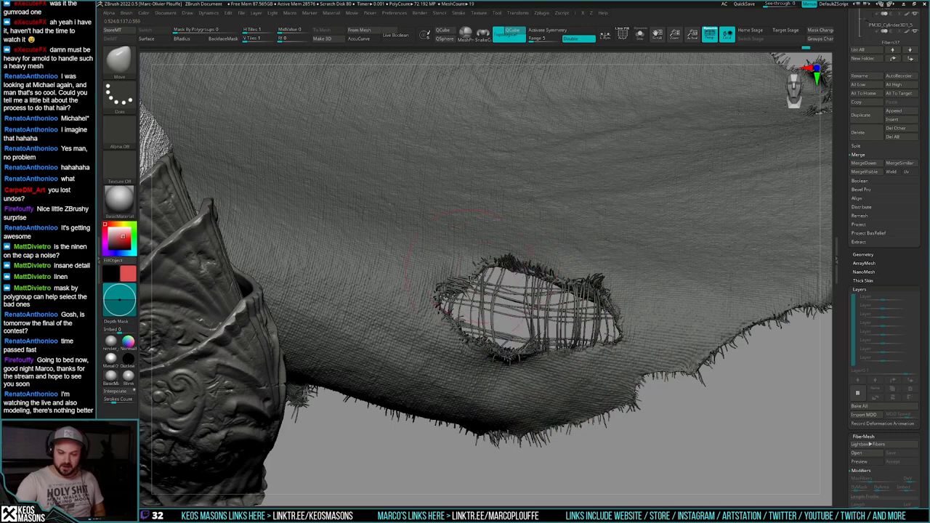
{"action": "right_click_drag", "start_coordinate": [473, 279], "coordinate": [471, 248]}
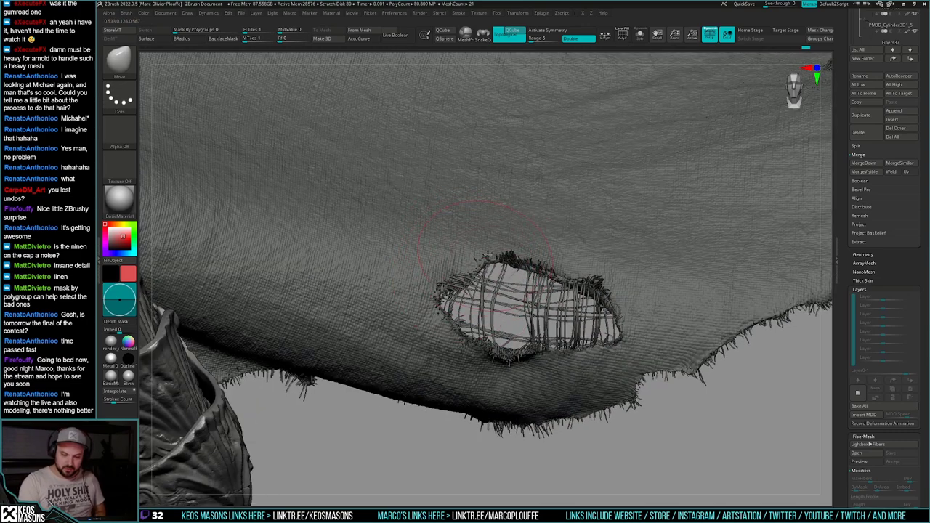
{"action": "left_click", "coordinate": [507, 309], "text": "alt"}
{"action": "right_click_drag", "start_coordinate": [500, 394], "coordinate": [519, 367]}
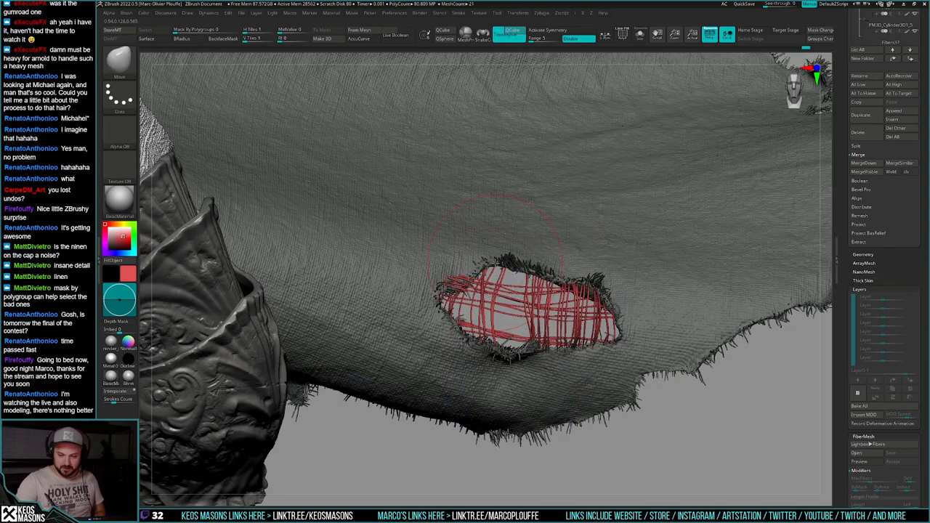
{"action": "right_click_drag", "start_coordinate": [493, 281], "coordinate": [458, 321]}
{"action": "right_click", "coordinate": [455, 322]}
{"action": "mouse_move", "coordinate": [460, 282]}
{"action": "left_mouse_down"}
{"action": "mouse_move", "coordinate": [471, 266]}
{"action": "mouse_move", "coordinate": [498, 284]}
{"action": "mouse_move", "coordinate": [500, 262]}
{"action": "mouse_move", "coordinate": [466, 279]}
{"action": "left_mouse_up"}
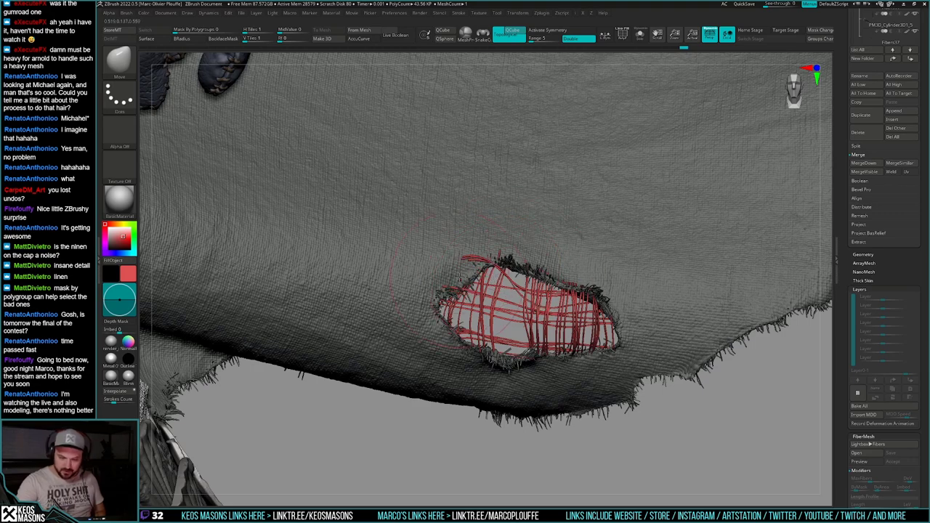
Step: Bend the vertical threads in the middle and at the right end of the hole with the Move brush
{"action": "right_click_drag", "start_coordinate": [479, 304], "coordinate": [619, 308]}
{"action": "left_click_drag", "start_coordinate": [520, 287], "coordinate": [522, 281]}
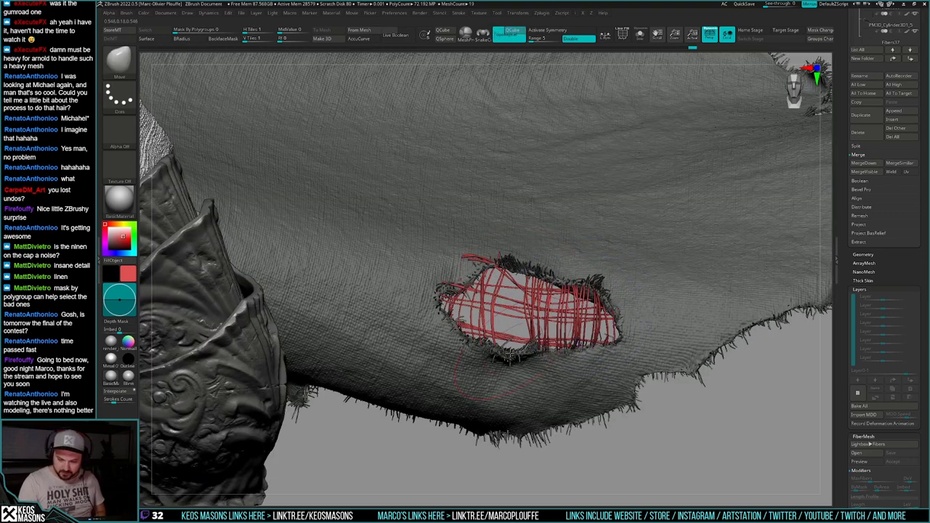
{"action": "left_click_drag", "start_coordinate": [525, 349], "coordinate": [527, 340]}
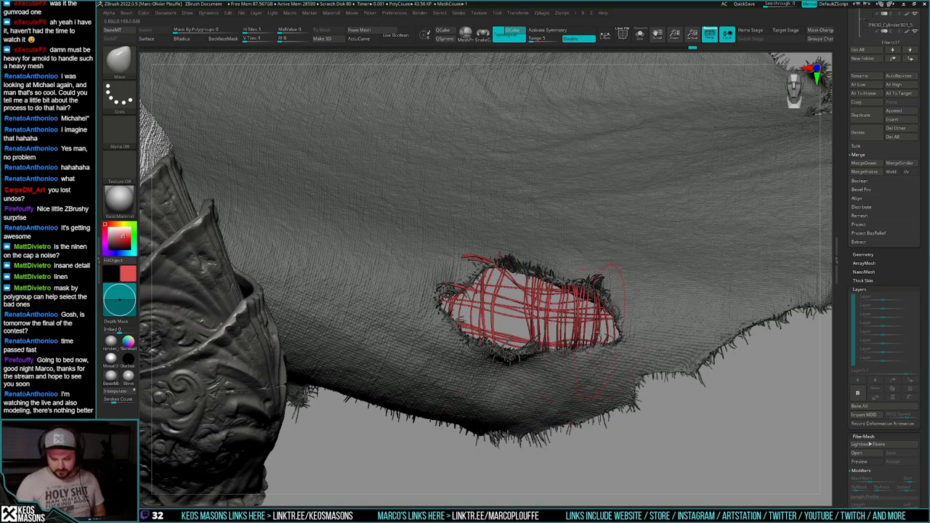
{"action": "mouse_move", "coordinate": [602, 327]}
{"action": "left_mouse_down"}
{"action": "mouse_move", "coordinate": [609, 332]}
{"action": "mouse_move", "coordinate": [603, 327]}
{"action": "left_mouse_up"}
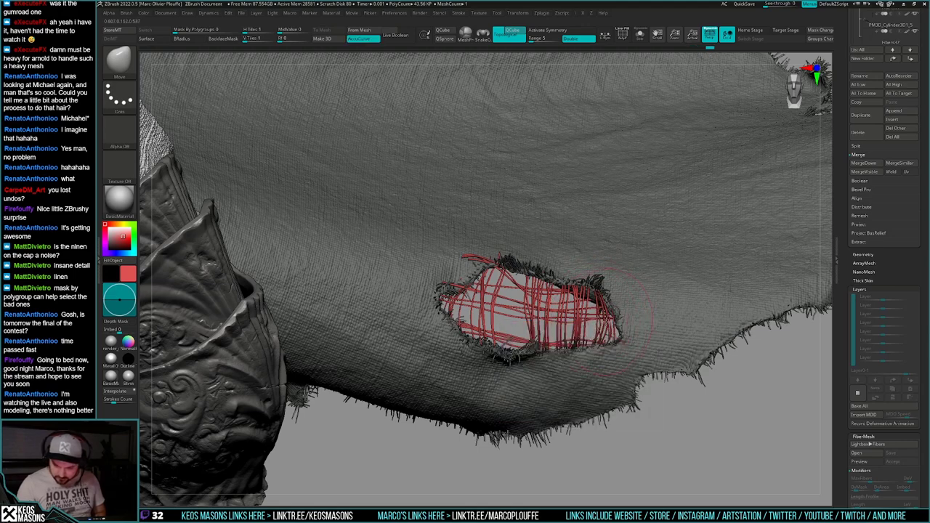
{"action": "key", "text": "a"}
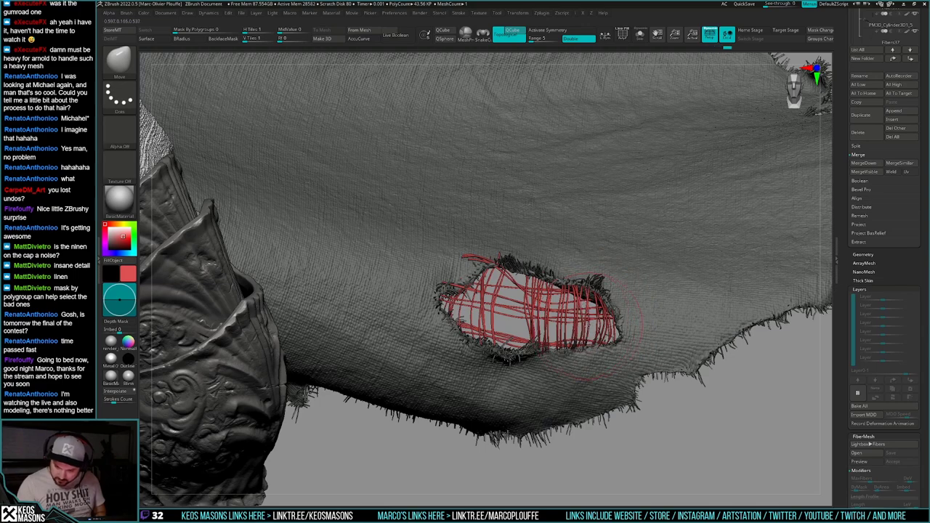
{"action": "right_click_drag", "start_coordinate": [578, 328], "coordinate": [625, 341]}
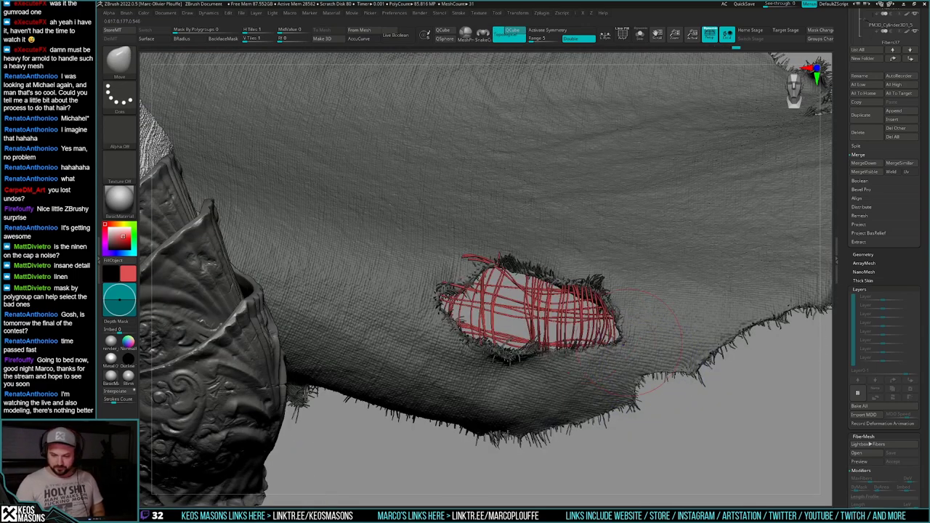
Step: Isolate the weave with Solo, remove the vertical threads between its middle and right end, and show the full model again
{"action": "key", "text": "shift+alt+s"}
{"action": "key", "text": "shift+f"}
{"action": "key", "text": "shift+f"}
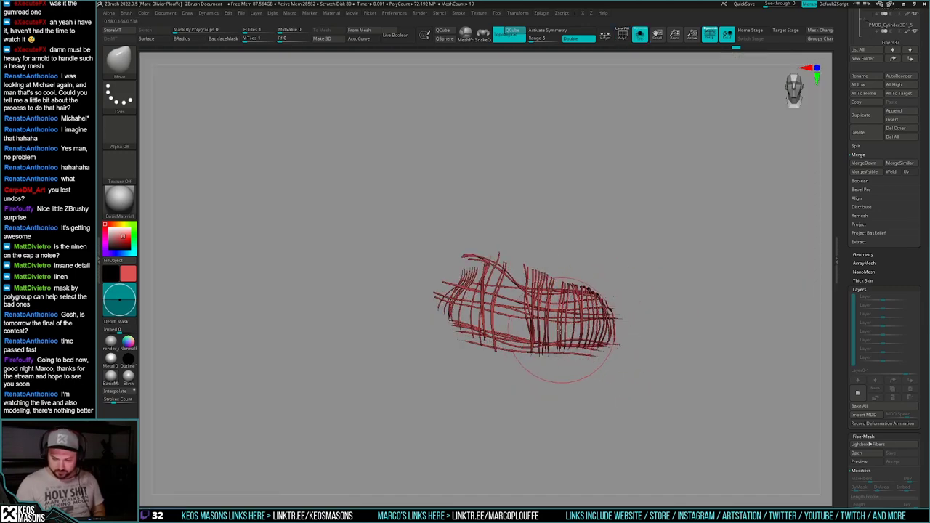
{"action": "left_click_drag", "start_coordinate": [554, 326], "coordinate": [584, 333], "text": "ctrl+alt+shift"}
{"action": "key", "text": "ctrl+shift+s"}
{"action": "key", "text": "ctrl+shift+s"}
{"action": "key", "text": "ctrl+shift+s"}
{"action": "key", "text": "ctrl+shift+s"}
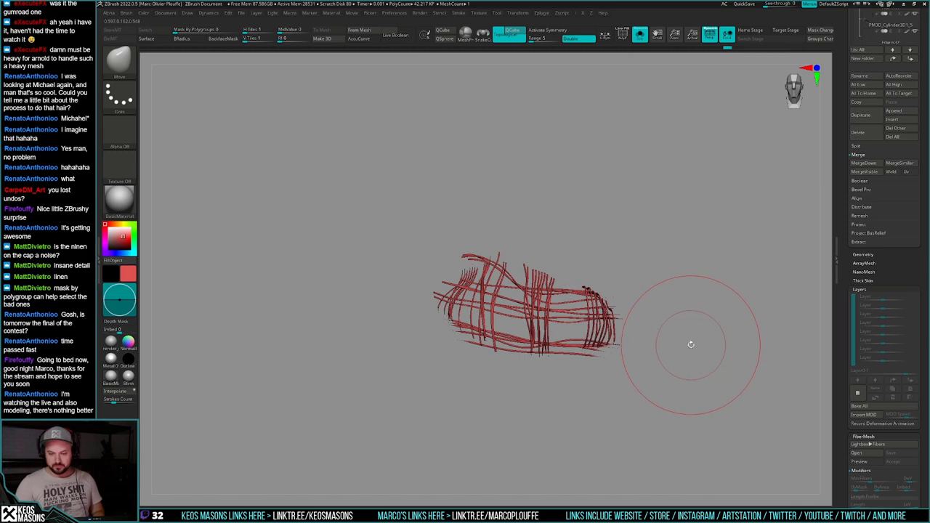
{"action": "key", "text": "alt+s"}
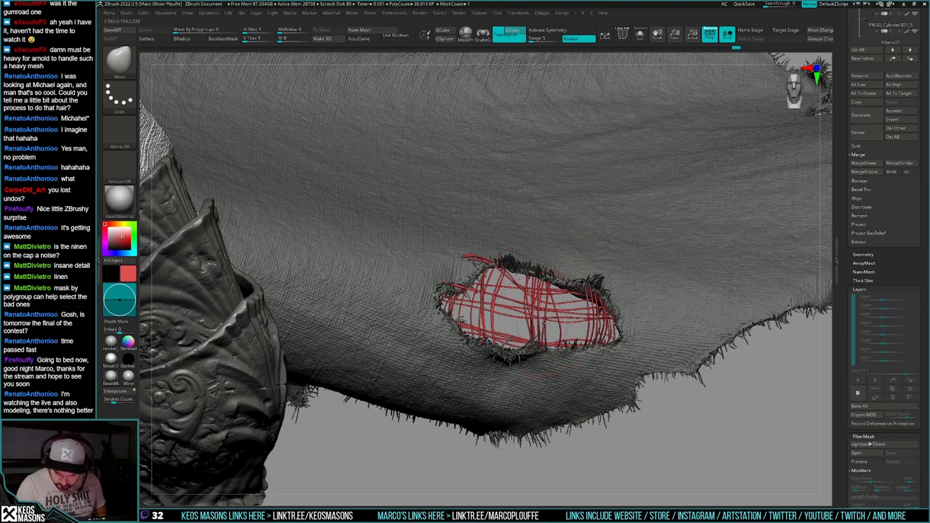
Step: Remove further vertical threads beside the middle bundle and check the weave in Solo
{"action": "key", "text": "ctrl+shift"}
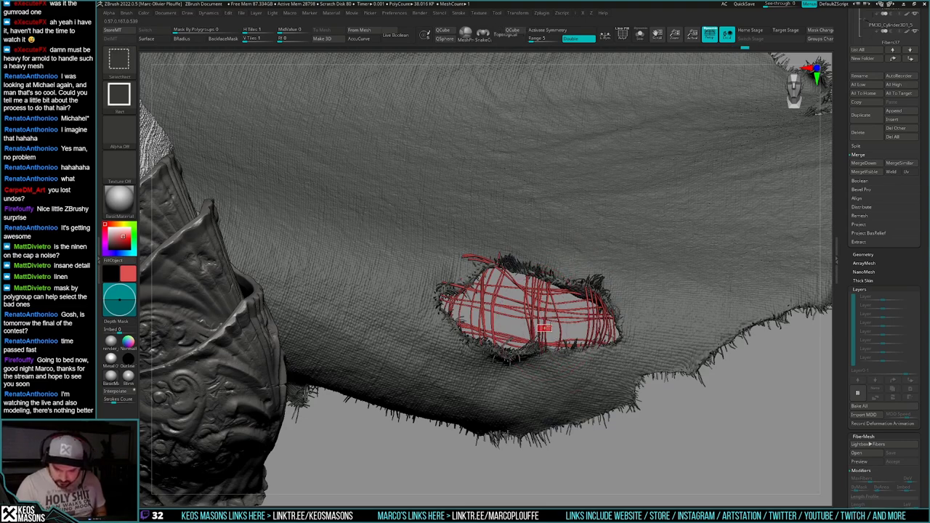
{"action": "left_click_drag", "start_coordinate": [537, 333], "coordinate": [551, 325], "text": "ctrl+alt+shift"}
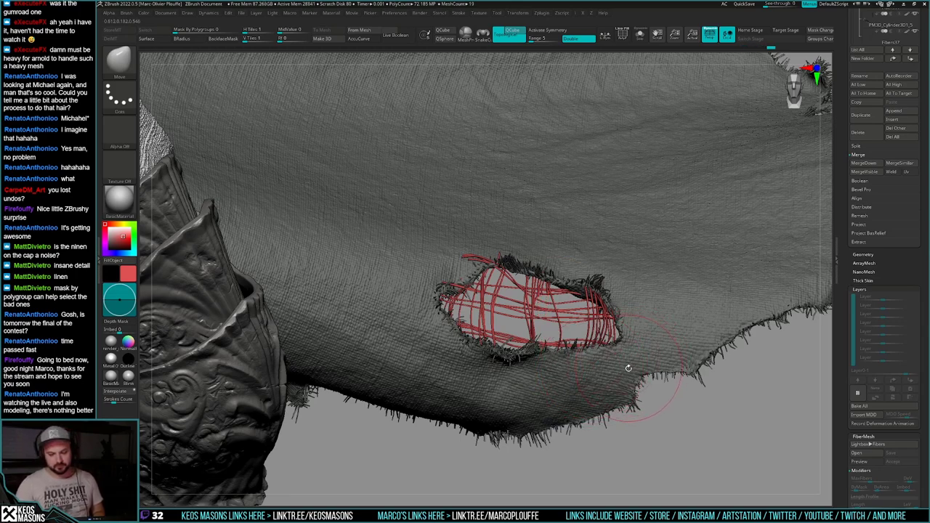
{"action": "key", "text": "alt+shift+s"}
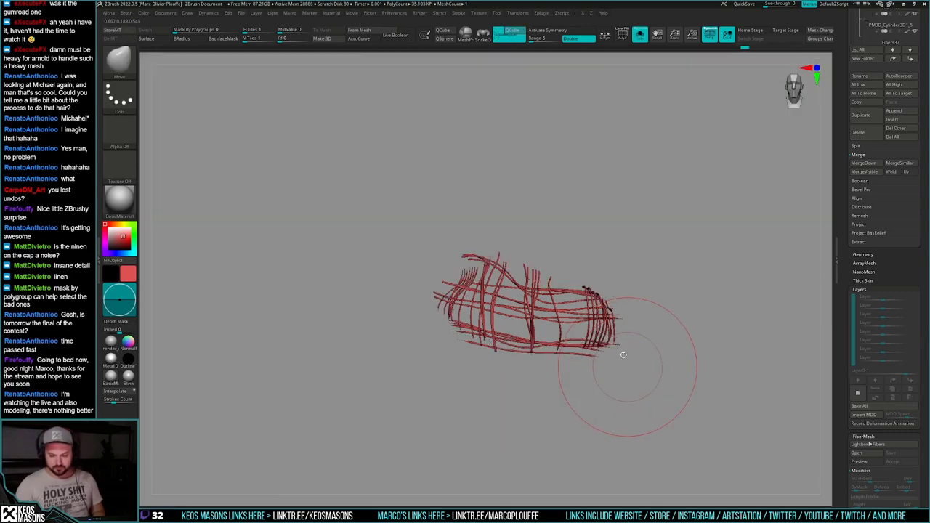
{"action": "key", "text": "shift+s"}
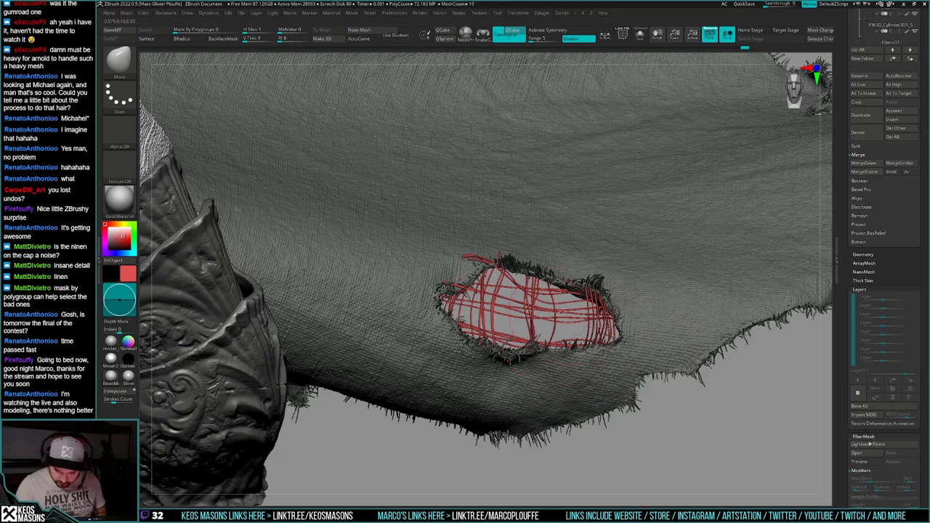
Step: Bend the remaining middle threads and shift the vertical threads in the left half with the Move brush
{"action": "left_click_drag", "start_coordinate": [545, 320], "coordinate": [536, 312]}
{"action": "key", "text": "space"}
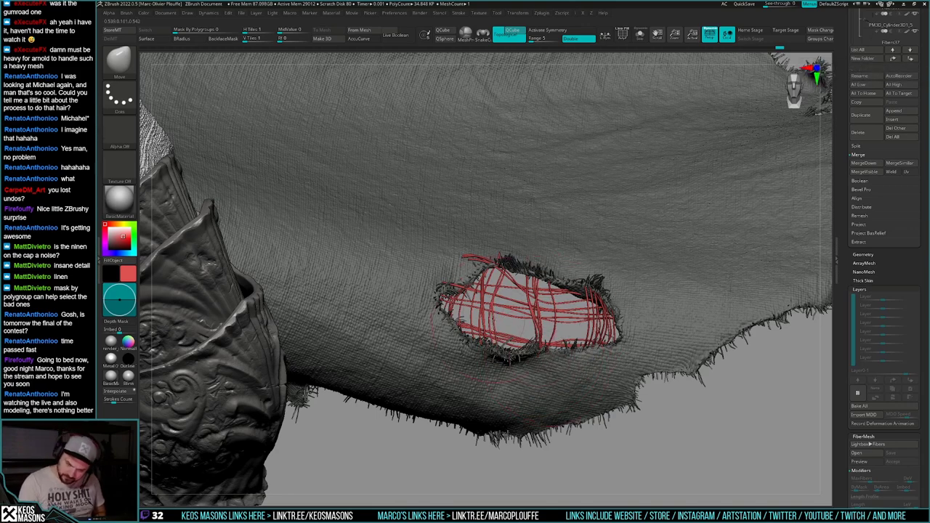
{"action": "left_click_drag", "start_coordinate": [496, 276], "coordinate": [489, 278]}
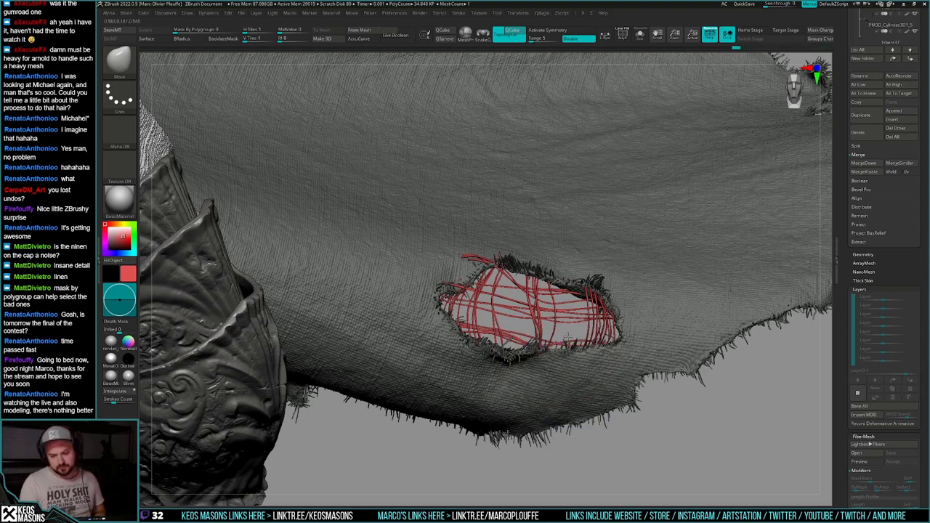
Step: Pull the long crossing threads toward the hole's upper rim with the Move brush to open a large gap
{"action": "right_click", "coordinate": [548, 275]}
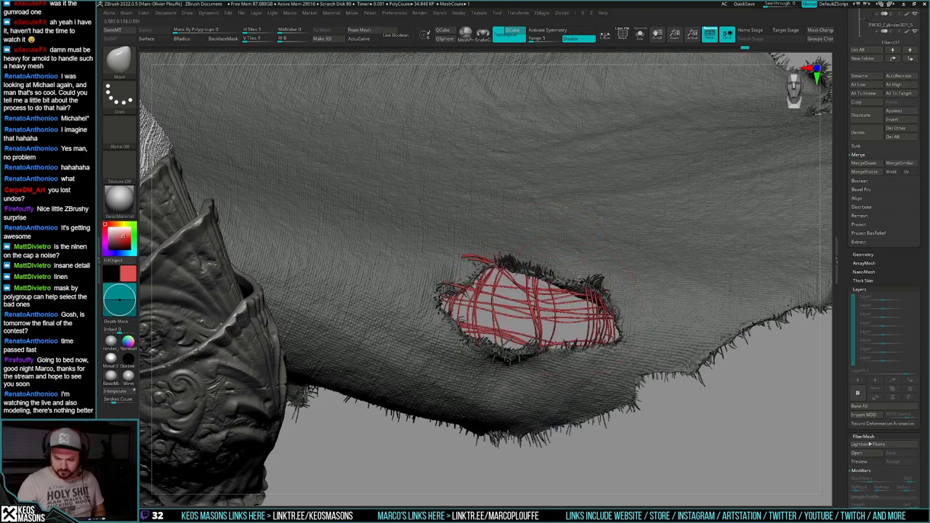
{"action": "mouse_move", "coordinate": [580, 283]}
{"action": "right_mouse_down"}
{"action": "mouse_move", "coordinate": [577, 310]}
{"action": "mouse_move", "coordinate": [577, 298]}
{"action": "right_mouse_up"}
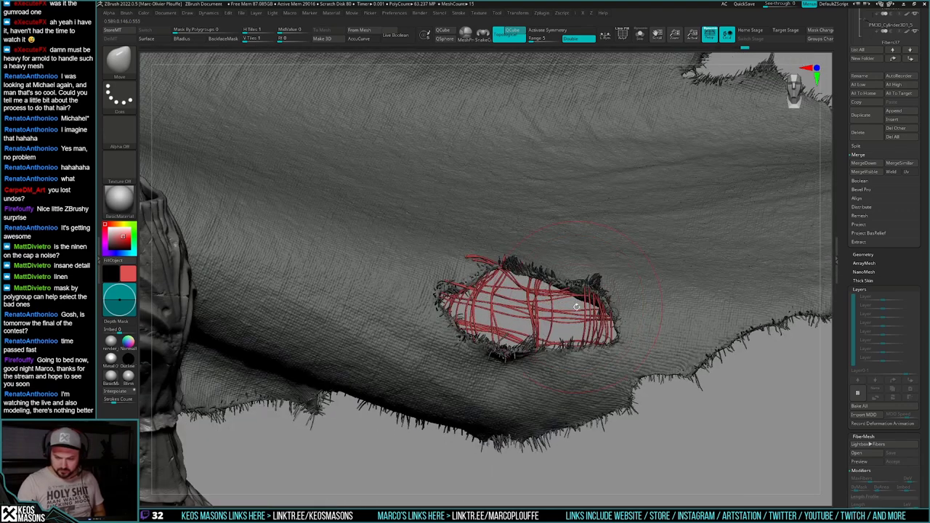
{"action": "left_click_drag", "start_coordinate": [575, 314], "coordinate": [577, 299]}
{"action": "right_click_drag", "start_coordinate": [579, 306], "coordinate": [581, 289]}
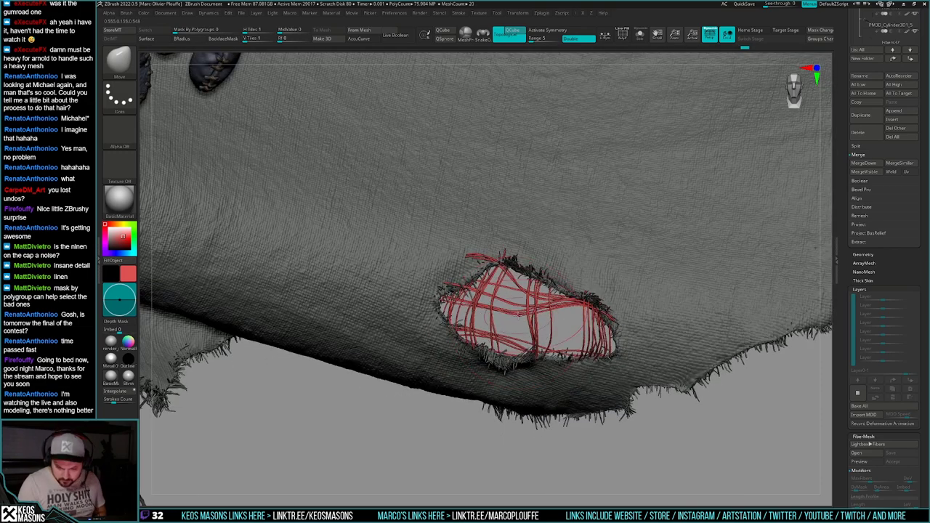
{"action": "left_click_drag", "start_coordinate": [521, 304], "coordinate": [523, 308]}
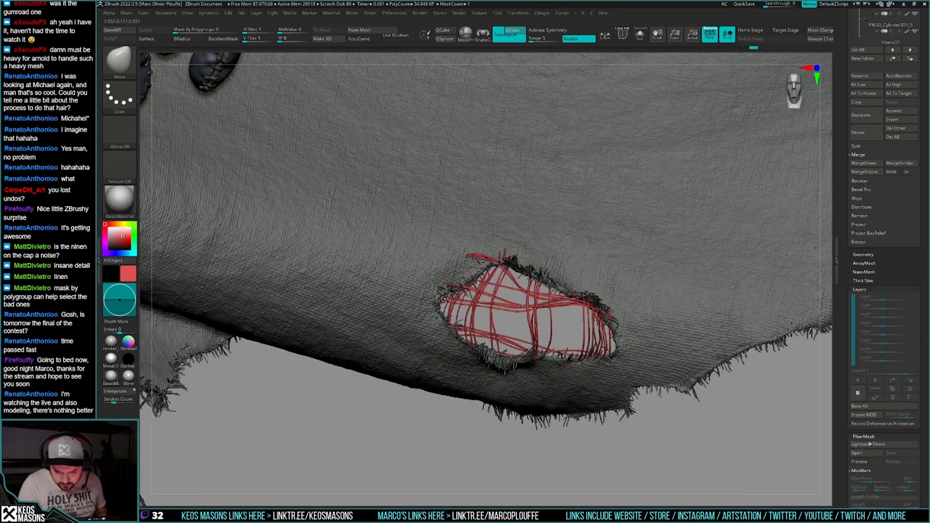
Step: Remove the crossing thread left of the middle bundle and check the weave in Solo
{"action": "right_click_drag", "start_coordinate": [522, 309], "coordinate": [511, 322]}
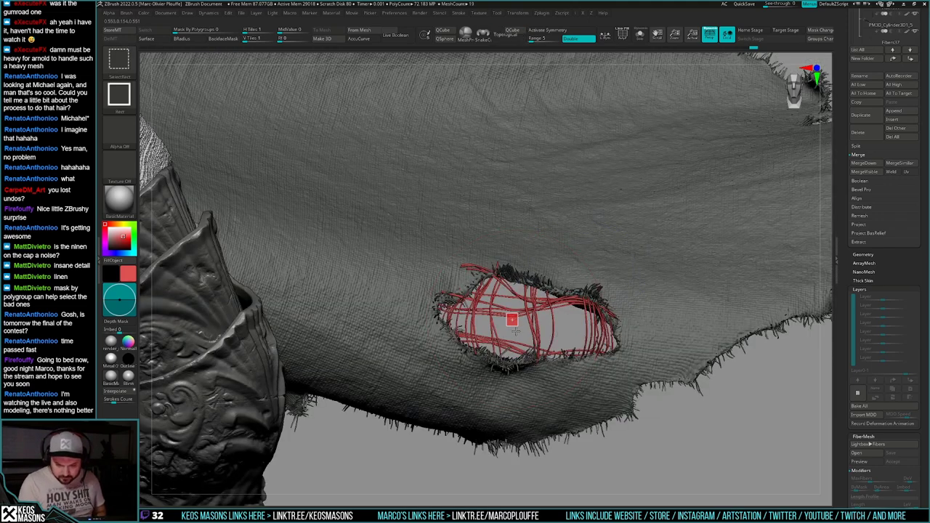
{"action": "key", "text": "alt+s"}
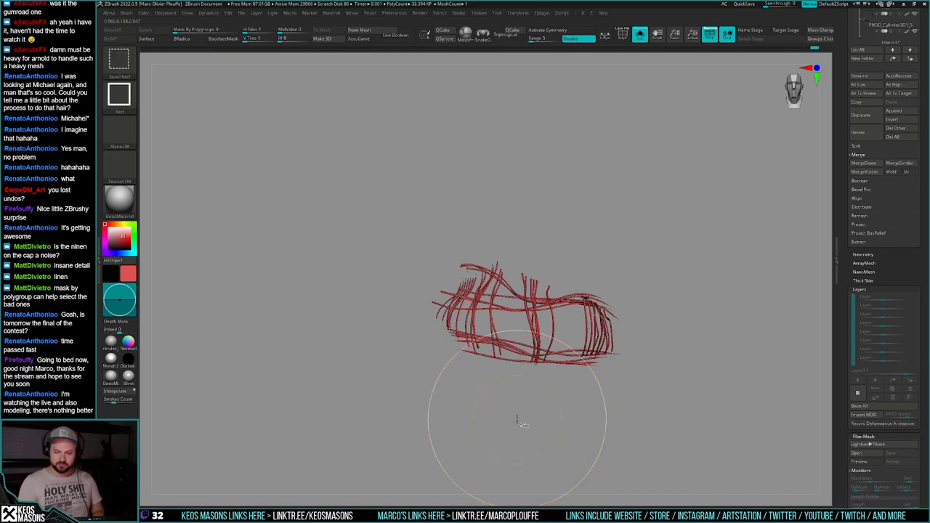
{"action": "key", "text": "alt+s"}
Step: Adjust the Move brush's draw size and reshape the loose threads in the left half of the hole
{"action": "key", "text": "space"}
{"action": "left_click_drag", "start_coordinate": [498, 309], "coordinate": [496, 309]}
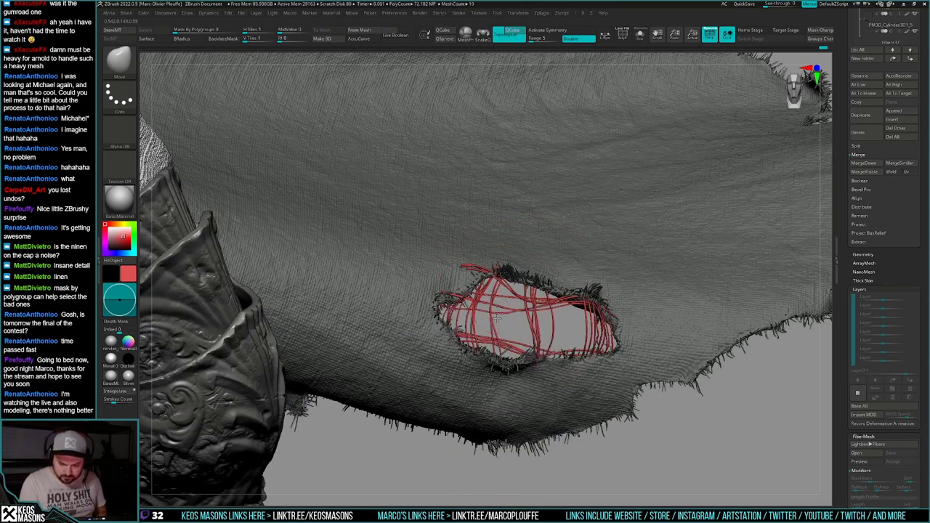
{"action": "key", "text": "space"}
{"action": "key", "text": "space"}
{"action": "key", "text": "space"}
{"action": "left_click", "coordinate": [491, 308]}
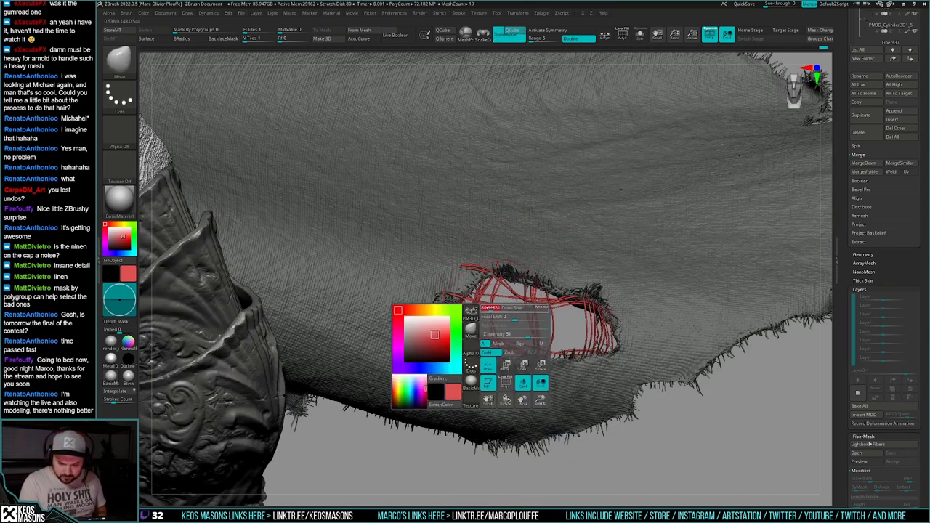
{"action": "key", "text": "space"}
{"action": "left_click_drag", "start_coordinate": [493, 316], "coordinate": [491, 314]}
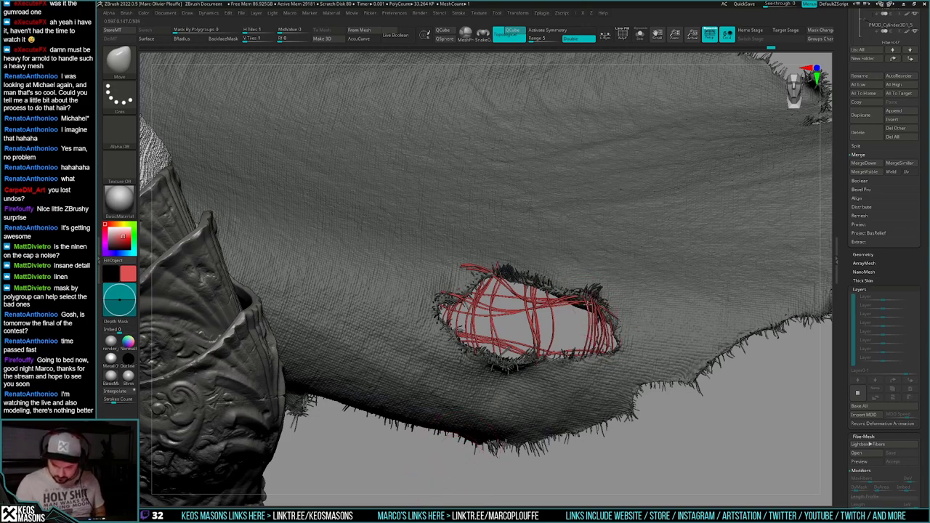
Step: Pull the bunched threads at the right end toward the upper rim and inspect the weave from the other side
{"action": "left_click_drag", "start_coordinate": [595, 307], "coordinate": [589, 296]}
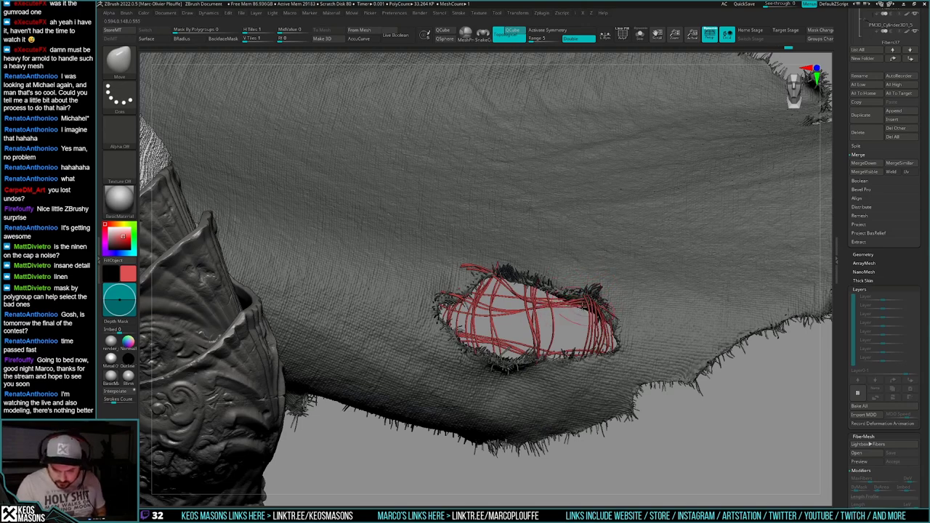
{"action": "right_click_drag", "start_coordinate": [577, 311], "coordinate": [661, 298]}
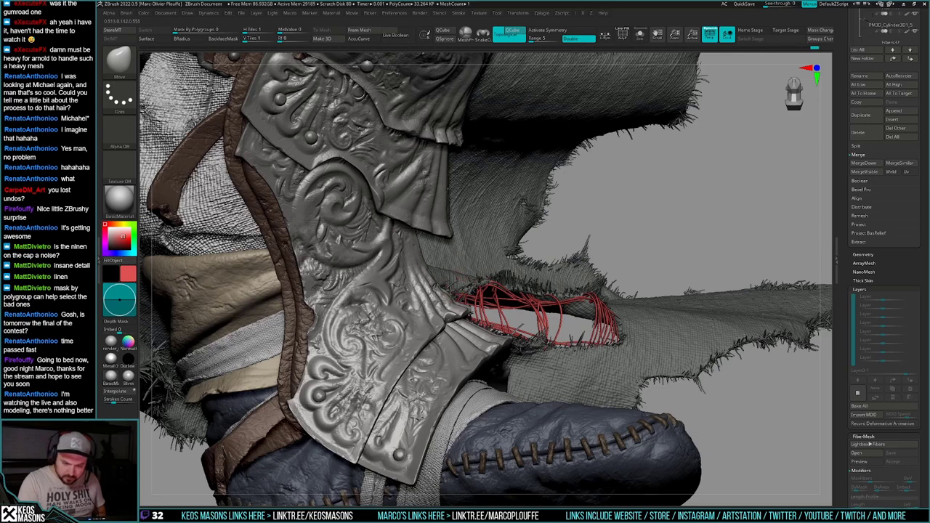
{"action": "right_click_drag", "start_coordinate": [581, 309], "coordinate": [501, 129]}
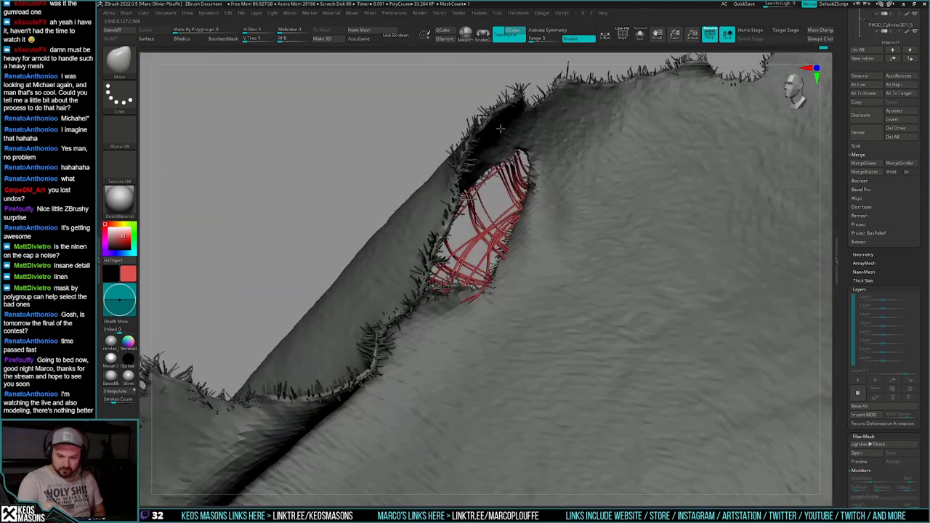
Step: Inspect the woven hole from both sides of the cape and check the cape on the full character
{"action": "right_click_drag", "start_coordinate": [461, 312], "coordinate": [479, 317]}
{"action": "key", "text": "shift"}
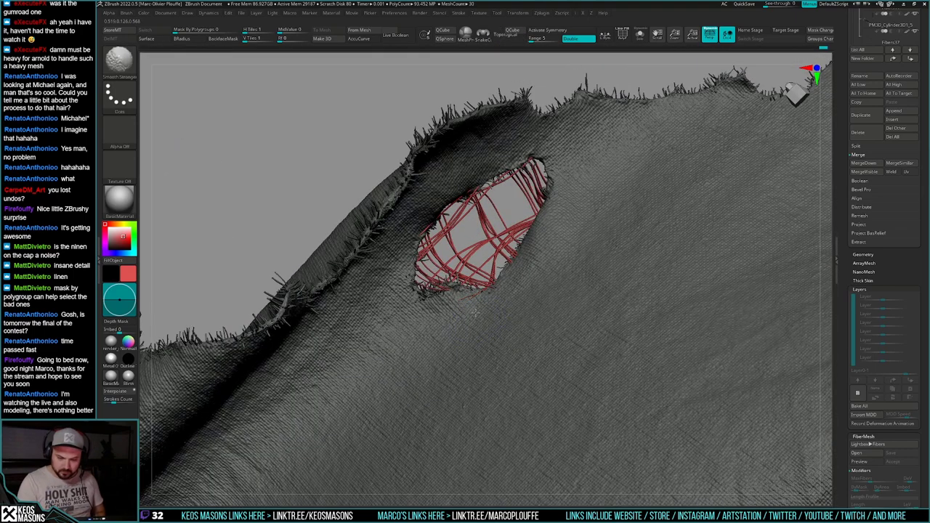
{"action": "mouse_move", "coordinate": [566, 228]}
{"action": "right_mouse_down"}
{"action": "mouse_move", "coordinate": [520, 279]}
{"action": "mouse_move", "coordinate": [574, 309]}
{"action": "right_mouse_up"}
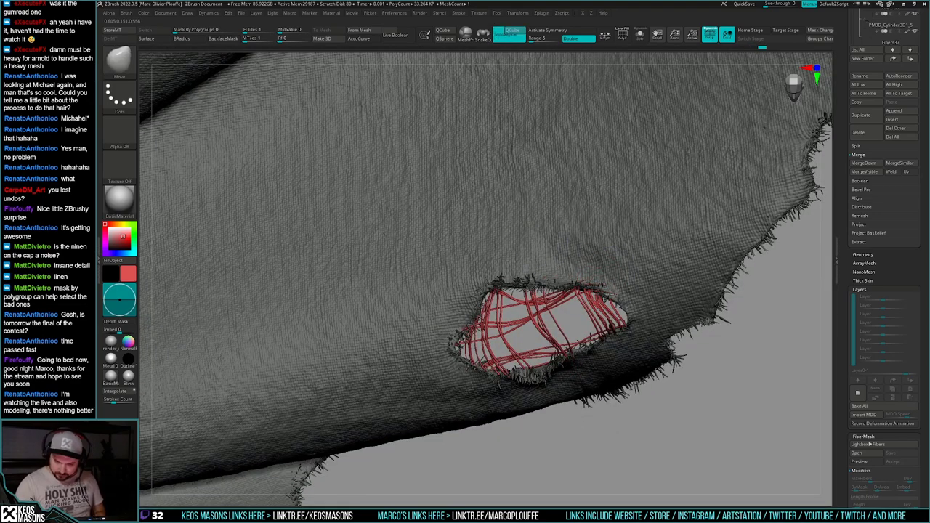
{"action": "mouse_move", "coordinate": [592, 309]}
{"action": "right_mouse_down"}
{"action": "mouse_move", "coordinate": [611, 294]}
{"action": "mouse_move", "coordinate": [600, 222]}
{"action": "mouse_move", "coordinate": [623, 347]}
{"action": "right_mouse_up"}
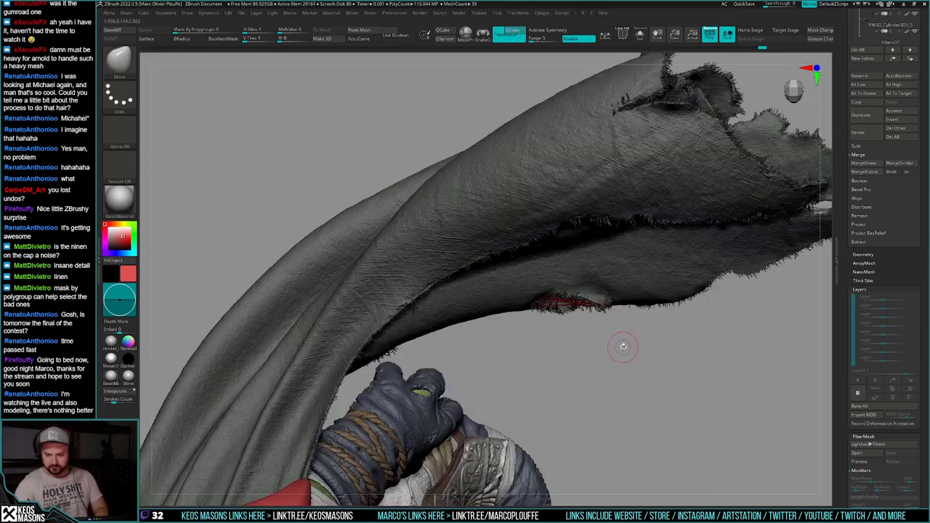
{"action": "mouse_move", "coordinate": [624, 398]}
{"action": "right_mouse_down"}
{"action": "mouse_move", "coordinate": [630, 340]}
{"action": "mouse_move", "coordinate": [617, 374]}
{"action": "mouse_move", "coordinate": [628, 319]}
{"action": "right_mouse_up"}
{"action": "right_click_drag", "start_coordinate": [715, 317], "coordinate": [686, 369]}
{"action": "right_click_drag", "start_coordinate": [688, 346], "coordinate": [688, 361]}
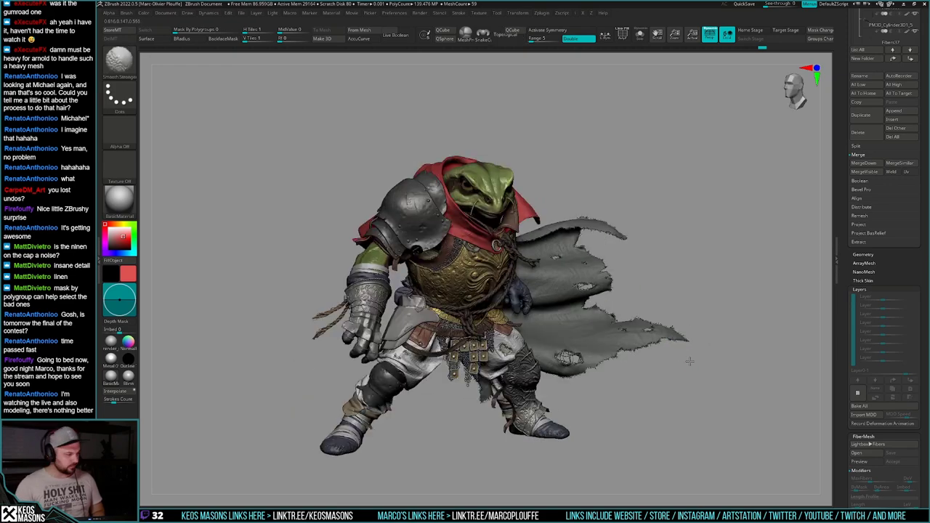
{"action": "right_click_drag", "start_coordinate": [591, 349], "coordinate": [526, 460], "text": "ctrl"}
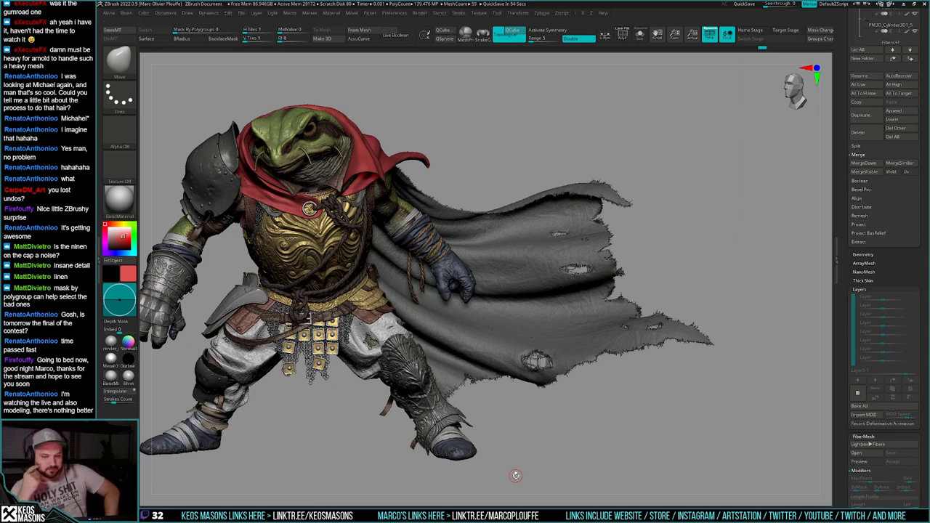
Step: Select the cape cloth subtool PM3D_Cylinder3D1_12 and check it in Solo and together with the character
{"action": "left_click_drag", "start_coordinate": [898, 282], "coordinate": [878, 327]}
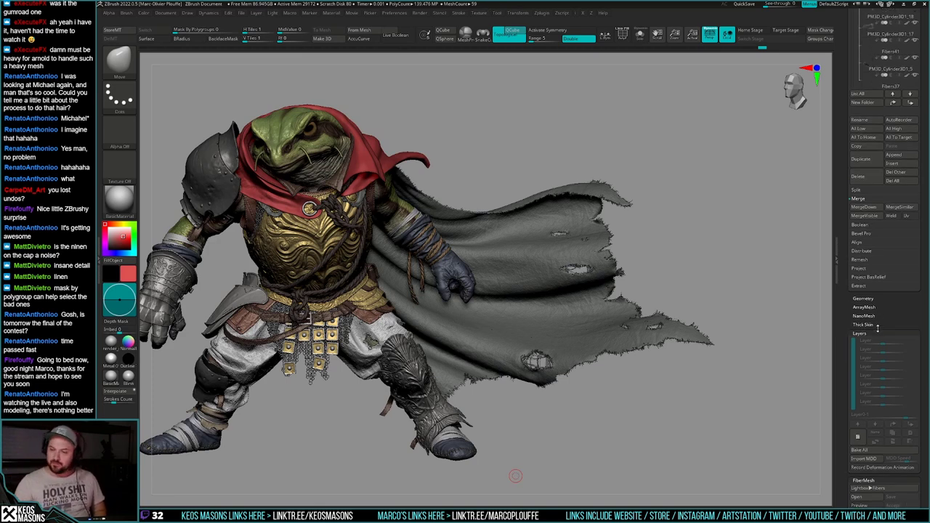
{"action": "left_click_drag", "start_coordinate": [880, 266], "coordinate": [871, 429]}
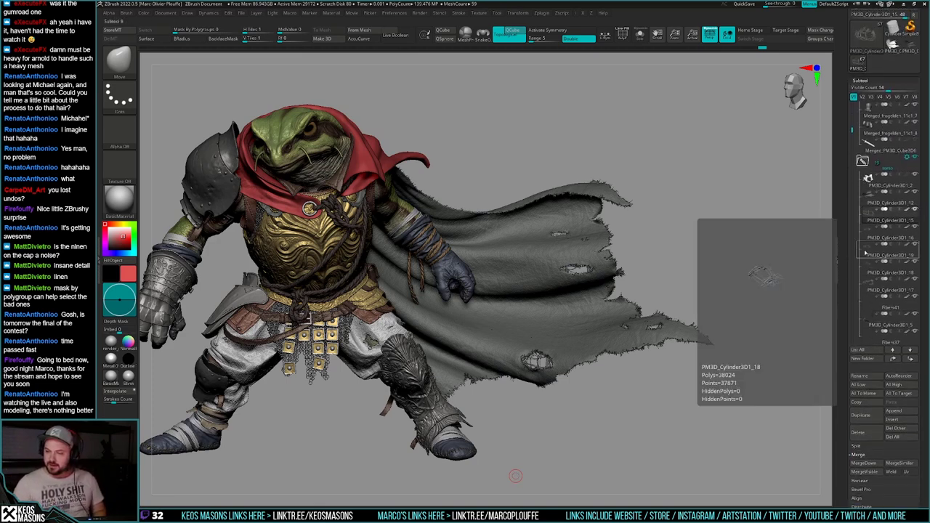
{"action": "left_click", "coordinate": [869, 199]}
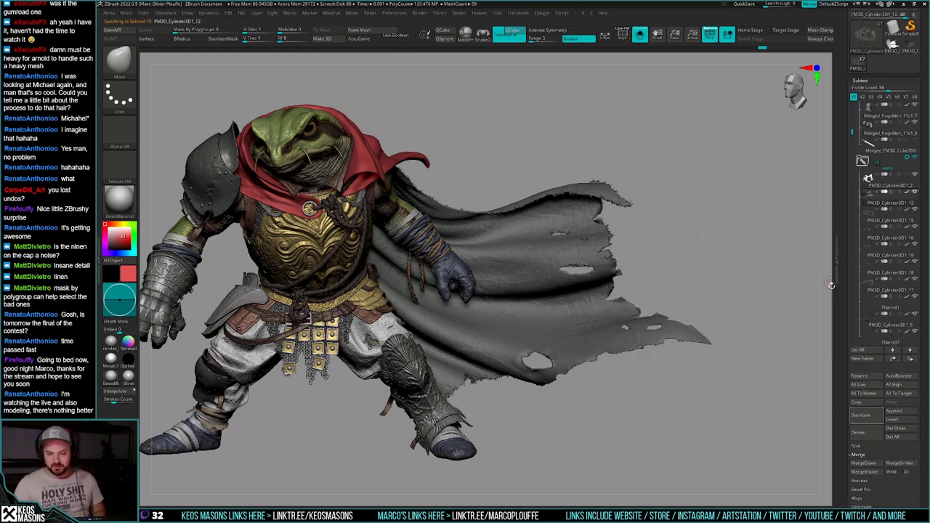
{"action": "key", "text": "alt+s"}
{"action": "left_click_drag", "start_coordinate": [848, 403], "coordinate": [849, 189]}
{"action": "left_click_drag", "start_coordinate": [756, 308], "coordinate": [731, 316], "text": "shift"}
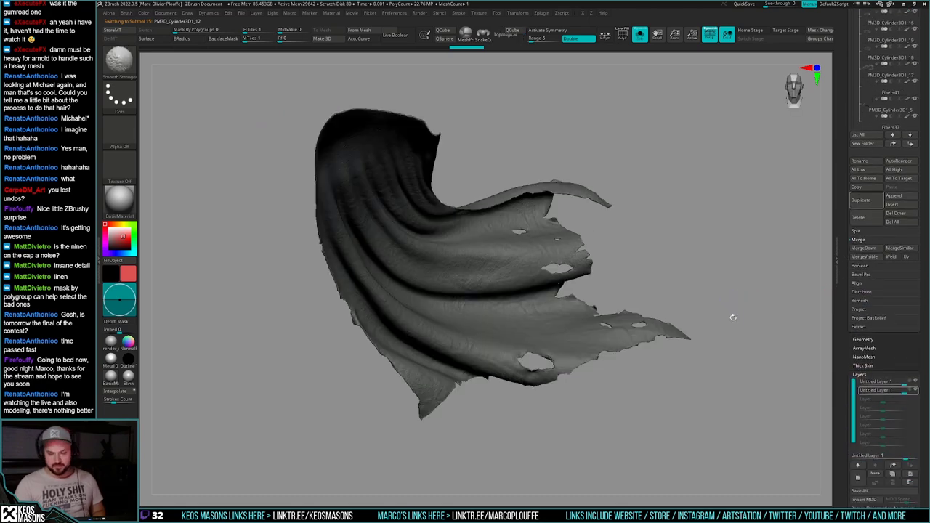
{"action": "key", "text": "alt+s"}
{"action": "left_click_drag", "start_coordinate": [629, 393], "coordinate": [605, 393], "text": "shift"}
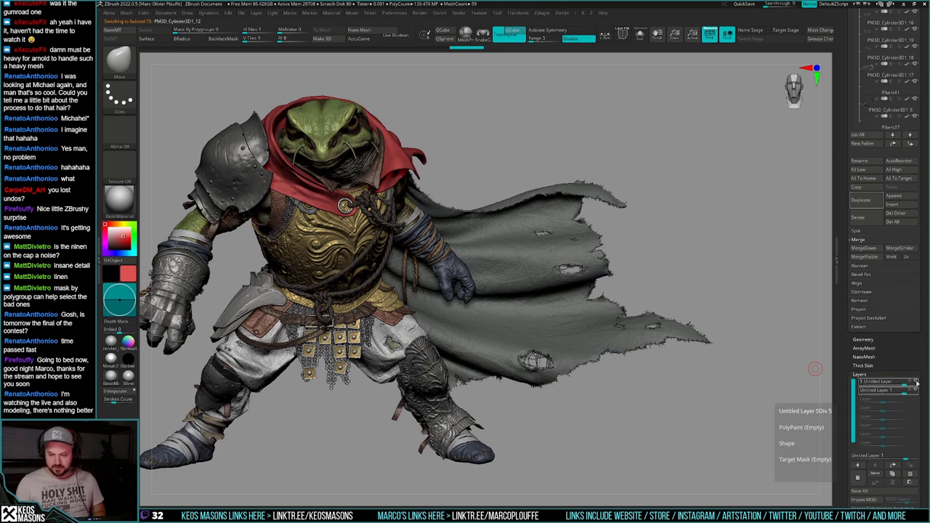
Step: Duplicate the cape's fabric-weave layer to strengthen the texture and check the cloth from several angles
{"action": "left_click", "coordinate": [917, 381]}
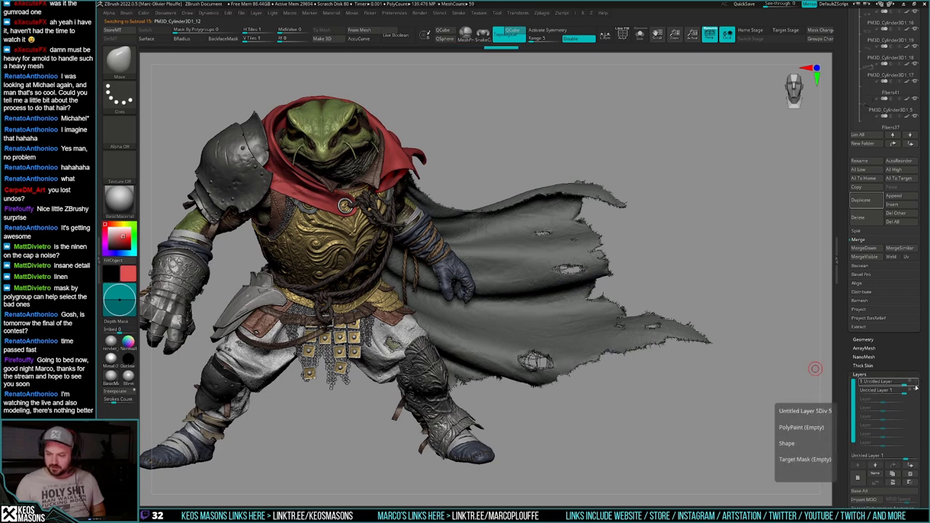
{"action": "left_click", "coordinate": [893, 474]}
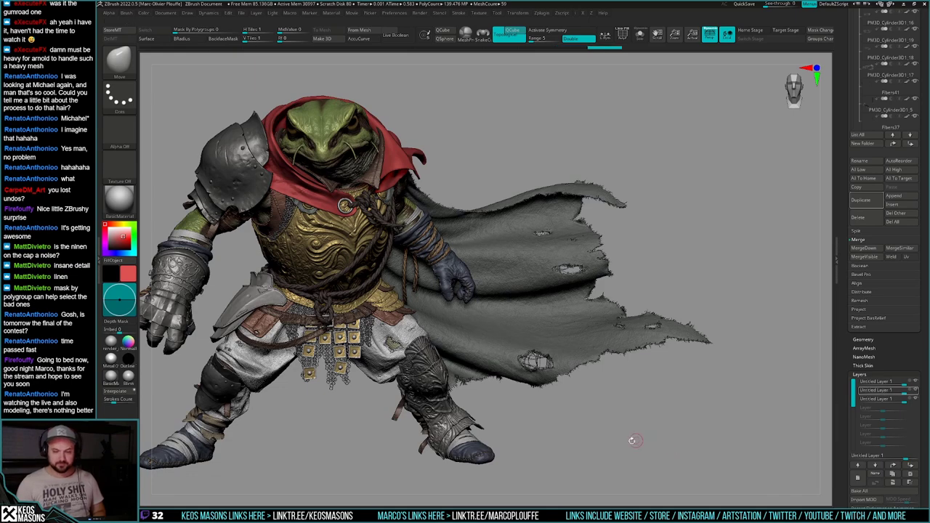
{"action": "right_click_drag", "start_coordinate": [631, 440], "coordinate": [665, 433], "text": "alt"}
{"action": "mouse_move", "coordinate": [620, 413]}
{"action": "right_mouse_down", "text": "ctrl"}
{"action": "mouse_move", "coordinate": [622, 456]}
{"action": "mouse_move", "coordinate": [614, 448]}
{"action": "right_mouse_up", "text": "ctrl"}
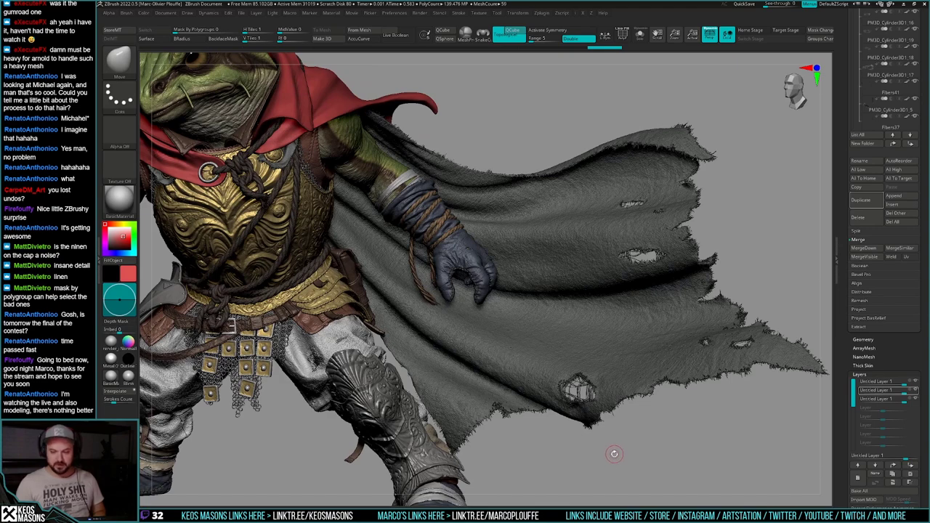
{"action": "mouse_move", "coordinate": [609, 448]}
{"action": "right_mouse_down", "text": "shift"}
{"action": "mouse_move", "coordinate": [623, 450]}
{"action": "mouse_move", "coordinate": [591, 430]}
{"action": "mouse_move", "coordinate": [704, 369]}
{"action": "right_mouse_up", "text": "shift"}
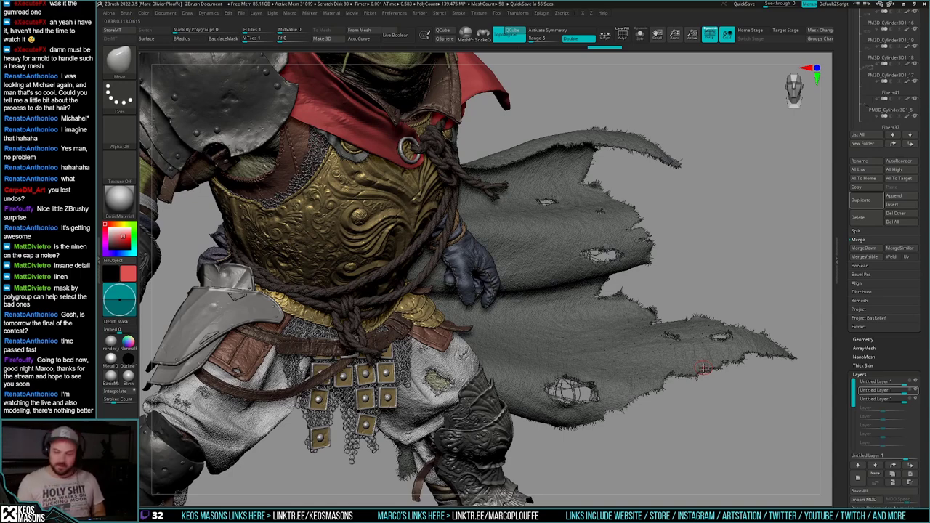
Step: Merge the duplicated fabric-weave layer down into one layer and compare the cape with that layer off and on
{"action": "left_click", "coordinate": [916, 390]}
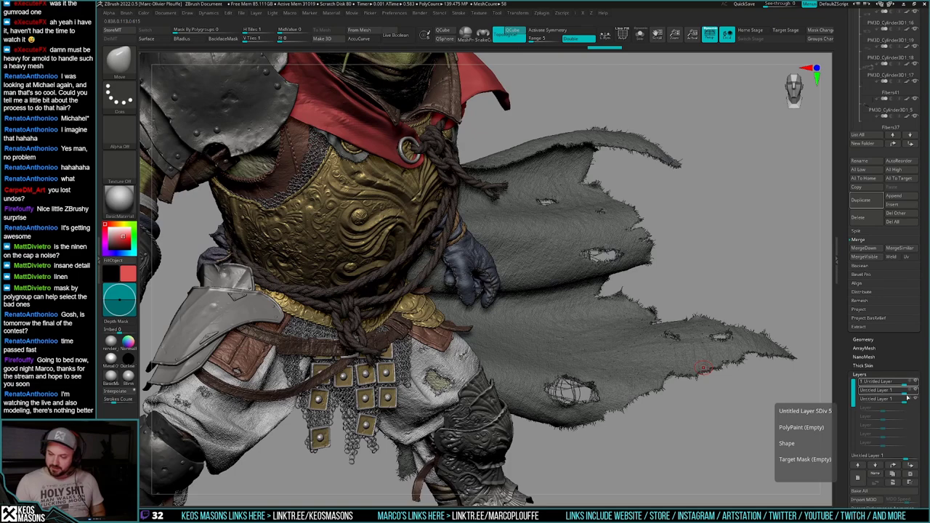
{"action": "left_click", "coordinate": [894, 482]}
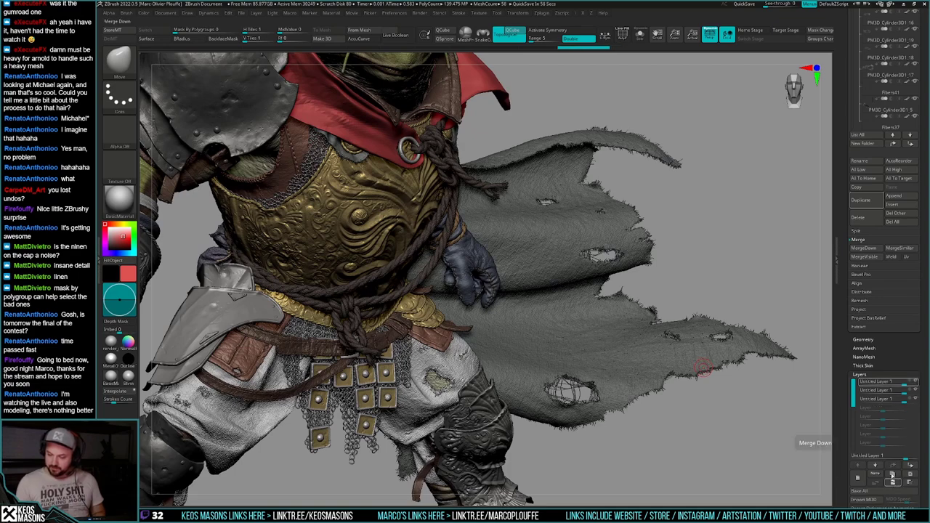
{"action": "left_click", "coordinate": [916, 382]}
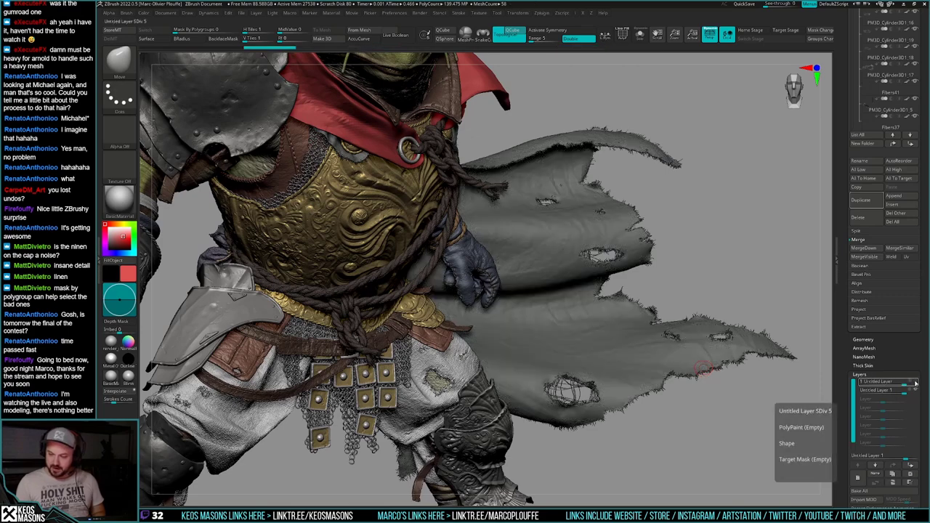
{"action": "left_click", "coordinate": [914, 385]}
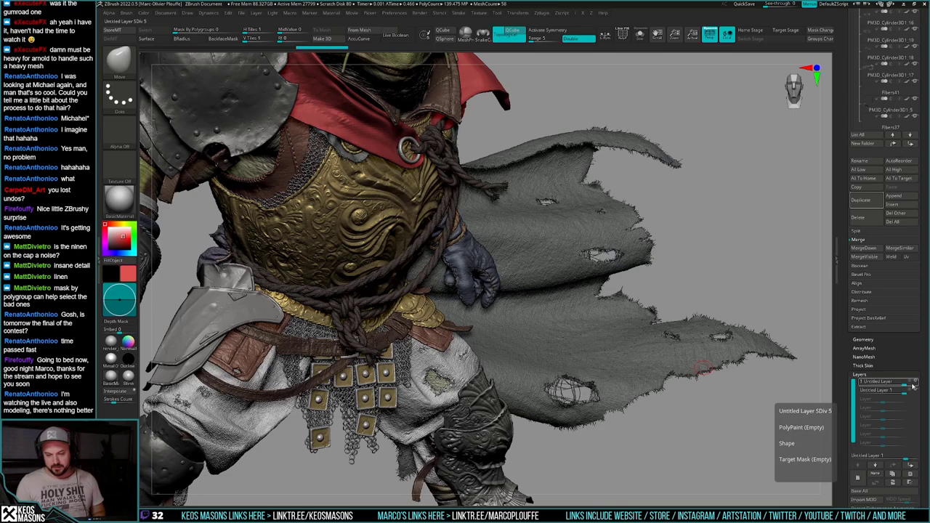
{"action": "mouse_move", "coordinate": [690, 443]}
{"action": "right_mouse_down", "text": "ctrl"}
{"action": "mouse_move", "coordinate": [683, 400]}
{"action": "mouse_move", "coordinate": [650, 392]}
{"action": "mouse_move", "coordinate": [678, 418]}
{"action": "mouse_move", "coordinate": [772, 427]}
{"action": "mouse_move", "coordinate": [746, 421]}
{"action": "right_mouse_up", "text": "ctrl"}
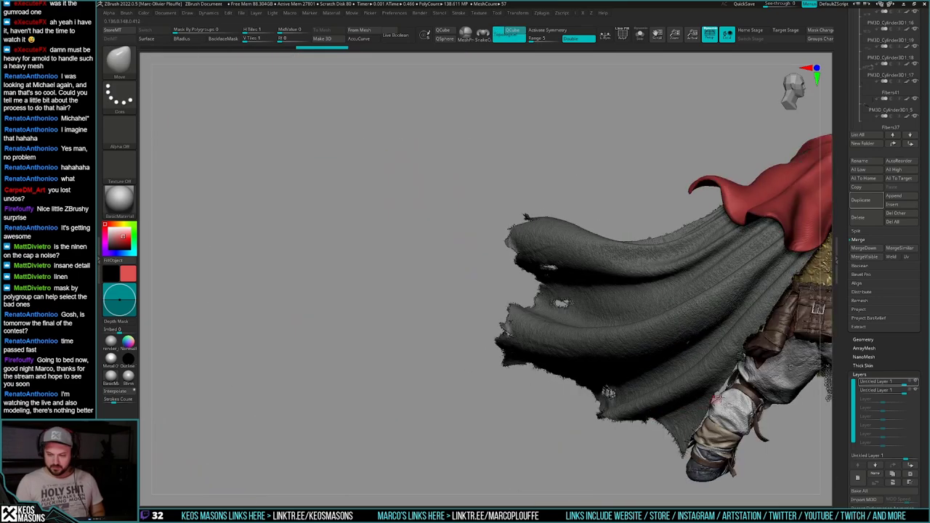
{"action": "right_click_drag", "start_coordinate": [654, 406], "coordinate": [679, 430]}
{"action": "right_click_drag", "start_coordinate": [698, 304], "coordinate": [556, 287], "text": "alt"}
{"action": "right_click_drag", "start_coordinate": [631, 414], "coordinate": [729, 405]}
Step: Isolate the cape, add a new sculpt layer above the existing two, and choose the rips brush
{"action": "key", "text": "shift+s"}
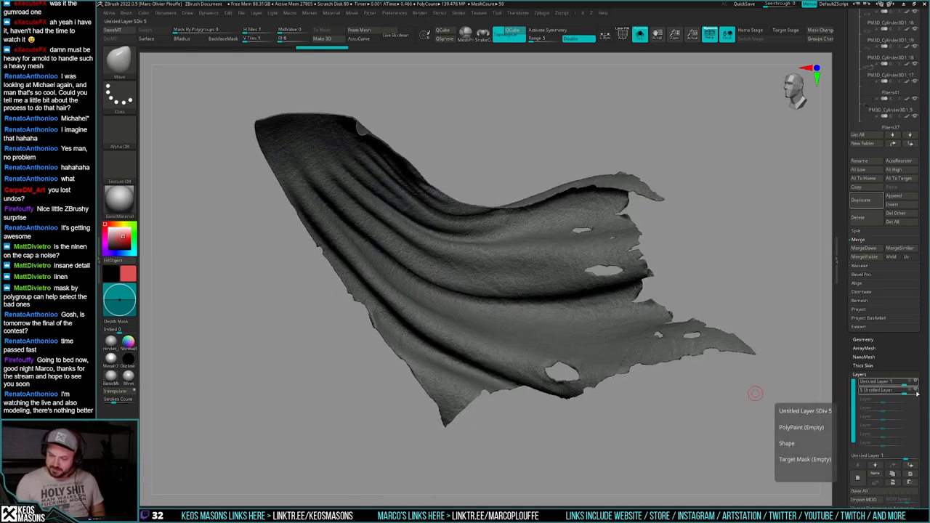
{"action": "left_click", "coordinate": [917, 393]}
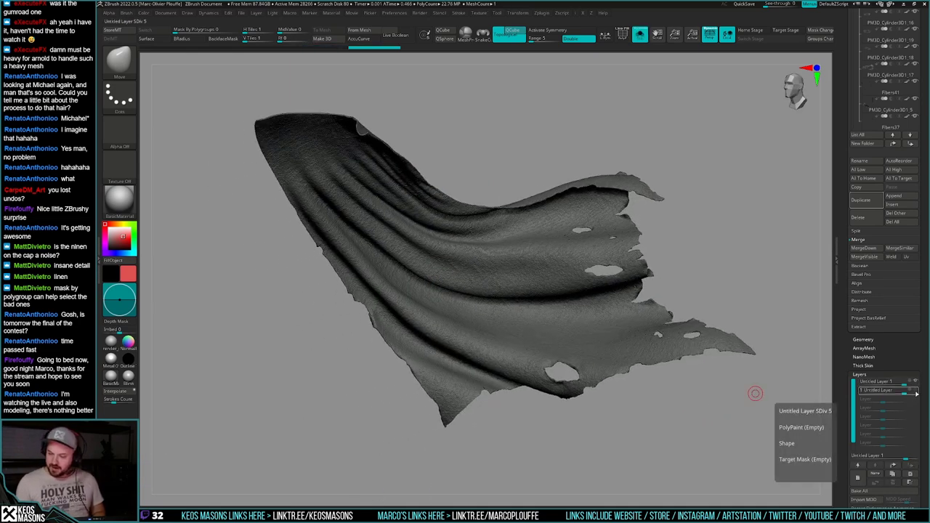
{"action": "left_click", "coordinate": [859, 480]}
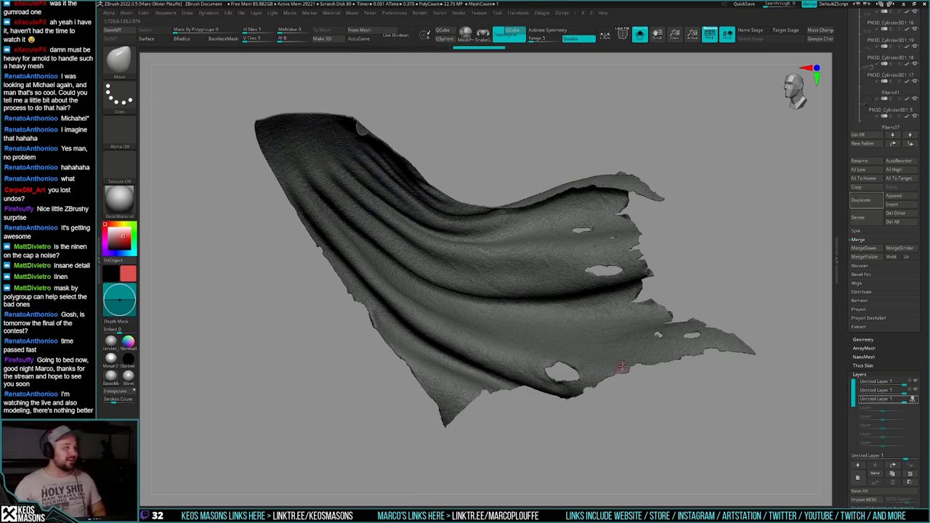
{"action": "key", "text": "b"}
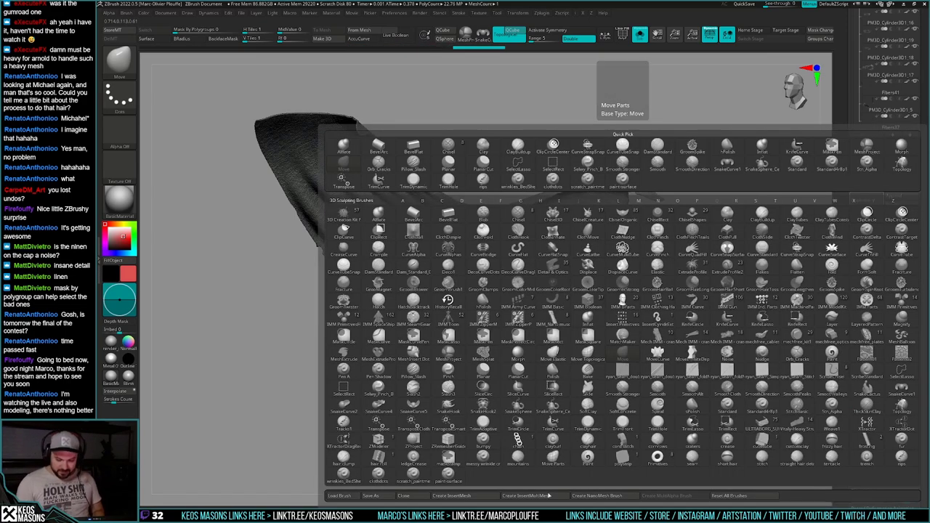
{"action": "left_click", "coordinate": [902, 458]}
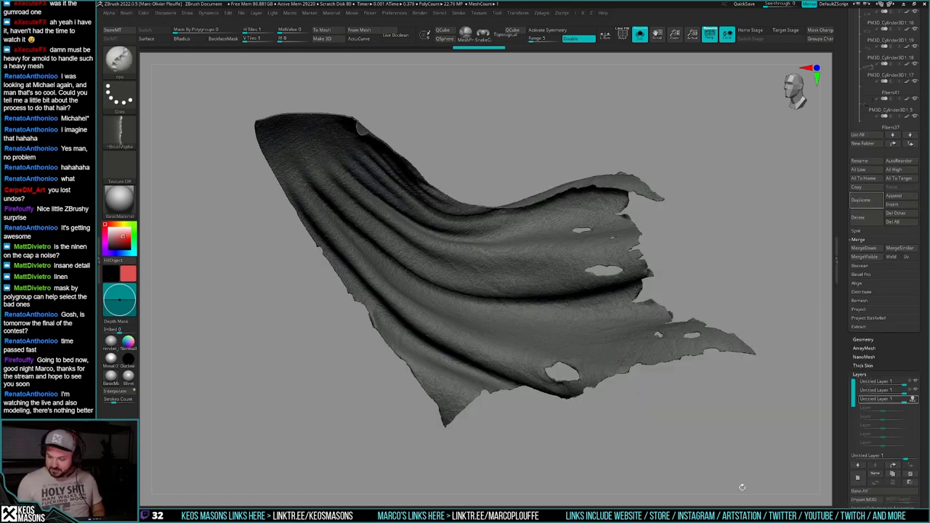
Step: Show the full character again and lower the cape by one subdivision level
{"action": "mouse_move", "coordinate": [587, 431]}
{"action": "left_mouse_down", "text": "shift"}
{"action": "mouse_move", "coordinate": [584, 375]}
{"action": "mouse_move", "coordinate": [578, 390]}
{"action": "mouse_move", "coordinate": [590, 393]}
{"action": "left_mouse_up", "text": "shift"}
{"action": "key", "text": "alt+s"}
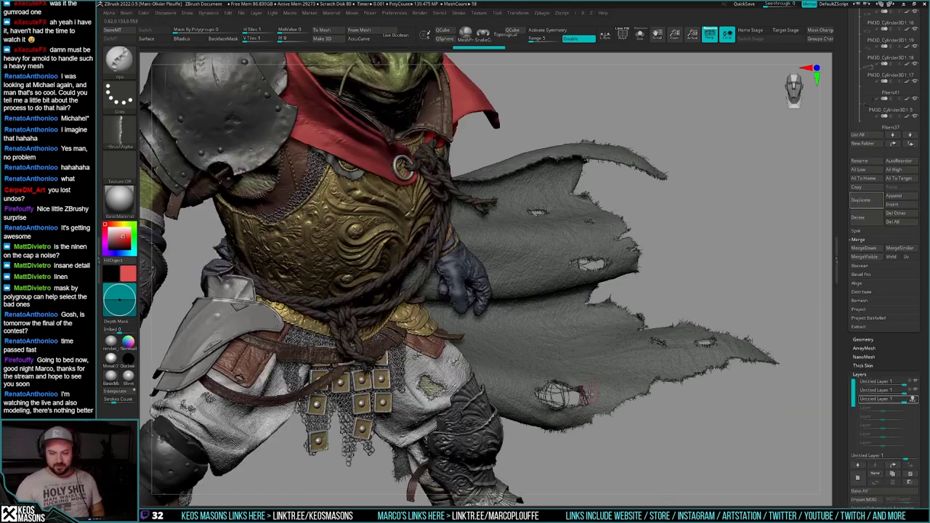
{"action": "right_click_drag", "start_coordinate": [590, 392], "coordinate": [583, 382]}
{"action": "key", "text": "g"}
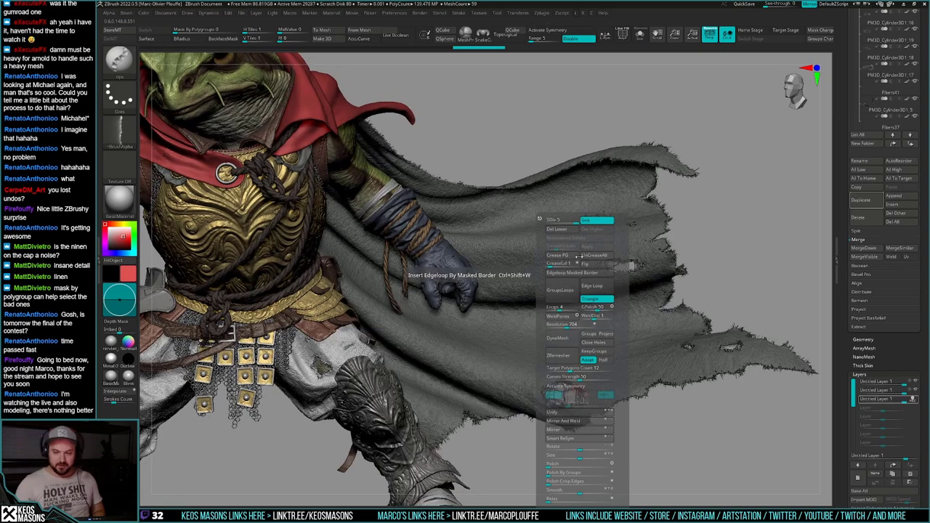
{"action": "key", "text": "shift+d"}
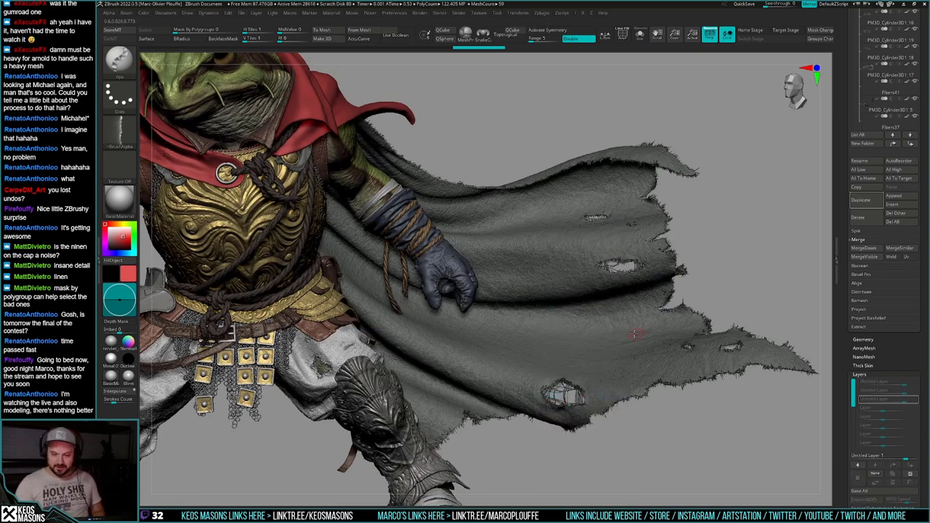
Step: Sculpt wrinkle strokes across the middle folds of the cape with the rips brush, checking them from the front
{"action": "right_click_drag", "start_coordinate": [635, 334], "coordinate": [638, 359], "text": "alt"}
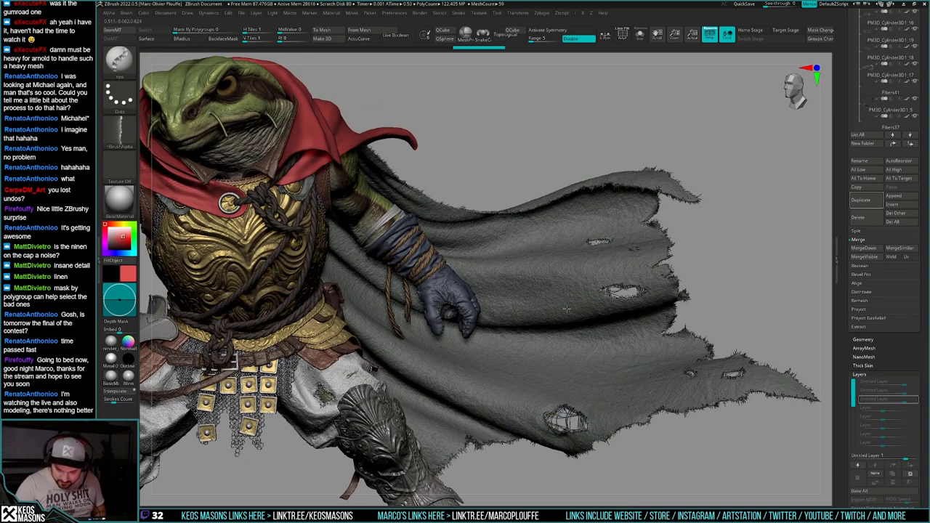
{"action": "left_click_drag", "start_coordinate": [568, 311], "coordinate": [567, 299]}
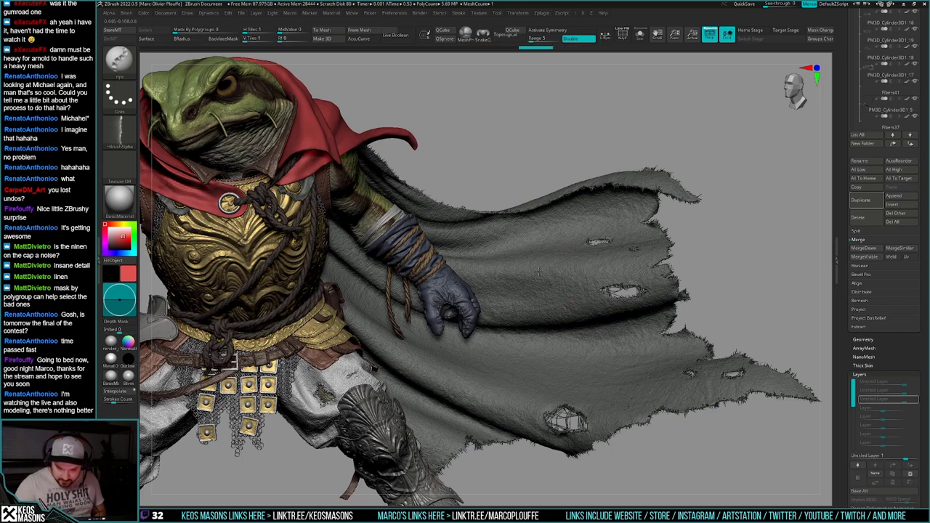
{"action": "key", "text": "ctrl+shift+z"}
{"action": "key", "text": "ctrl+shift+z"}
{"action": "key", "text": "ctrl+shift+z"}
{"action": "key", "text": "ctrl+shift+z"}
{"action": "right_click_drag", "start_coordinate": [538, 272], "coordinate": [654, 342]}
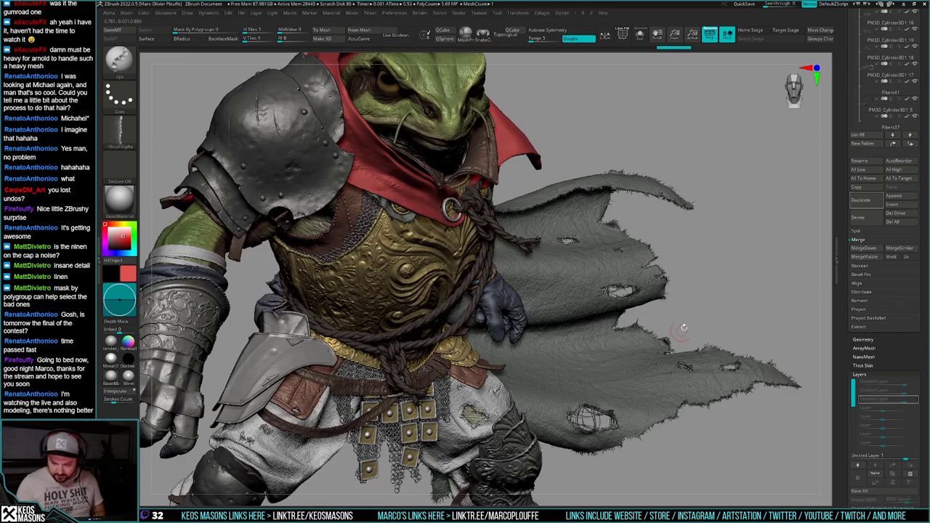
{"action": "key", "text": "ctrl+shift+z"}
{"action": "key", "text": "ctrl+shift+z"}
{"action": "mouse_move", "coordinate": [599, 380]}
{"action": "right_mouse_down"}
{"action": "mouse_move", "coordinate": [637, 385]}
{"action": "mouse_move", "coordinate": [623, 387]}
{"action": "right_mouse_up"}
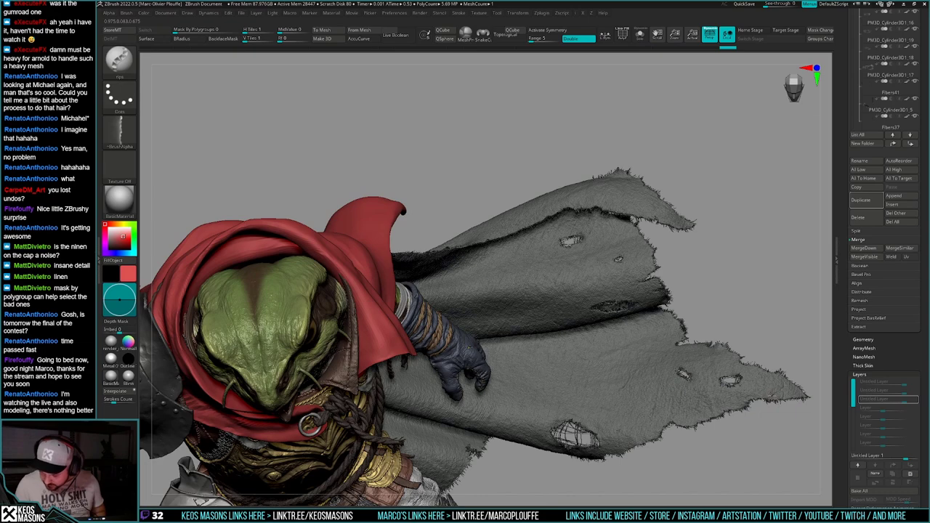
Step: Sculpt small wrinkles along the cape's lower tail and around its holes with the rips brush
{"action": "left_click_drag", "start_coordinate": [771, 396], "coordinate": [776, 394]}
{"action": "mouse_move", "coordinate": [763, 391]}
{"action": "right_mouse_down"}
{"action": "mouse_move", "coordinate": [753, 382]}
{"action": "mouse_move", "coordinate": [761, 359]}
{"action": "right_mouse_up"}
{"action": "right_click", "coordinate": [668, 363]}
{"action": "right_click_drag", "start_coordinate": [666, 370], "coordinate": [647, 443]}
{"action": "left_click_drag", "start_coordinate": [691, 387], "coordinate": [692, 379]}
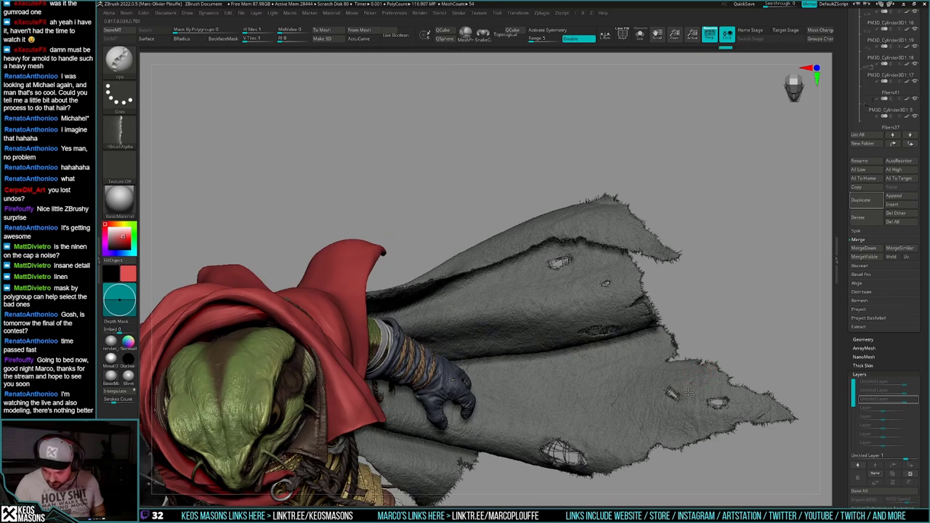
{"action": "left_click", "coordinate": [686, 391]}
{"action": "left_click", "coordinate": [654, 369]}
{"action": "left_click", "coordinate": [643, 386]}
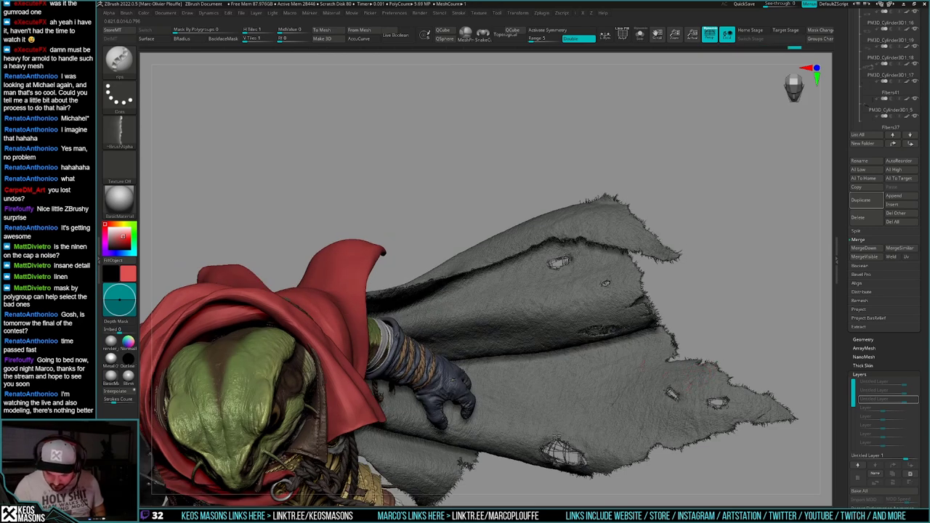
{"action": "left_click", "coordinate": [572, 380]}
{"action": "left_click", "coordinate": [497, 439]}
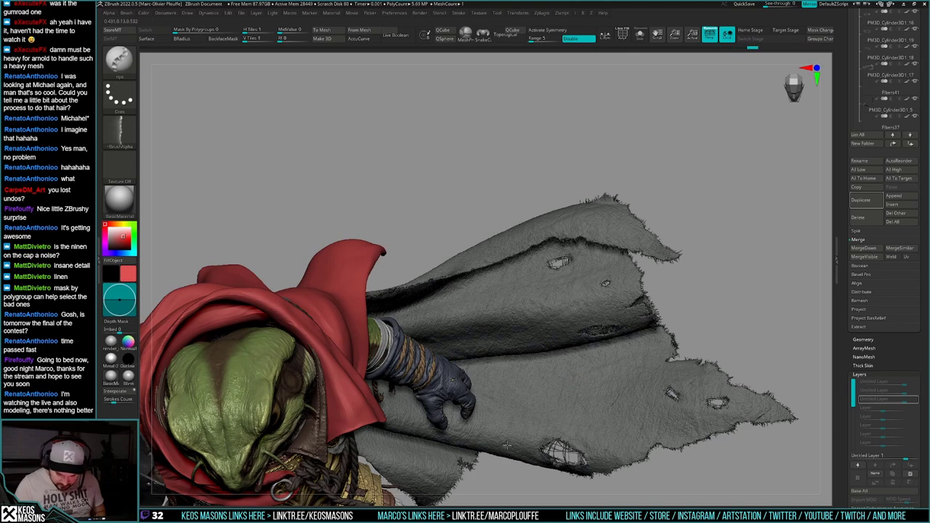
{"action": "mouse_move", "coordinate": [515, 408]}
{"action": "right_mouse_down"}
{"action": "mouse_move", "coordinate": [521, 389]}
{"action": "mouse_move", "coordinate": [508, 436]}
{"action": "right_mouse_up"}
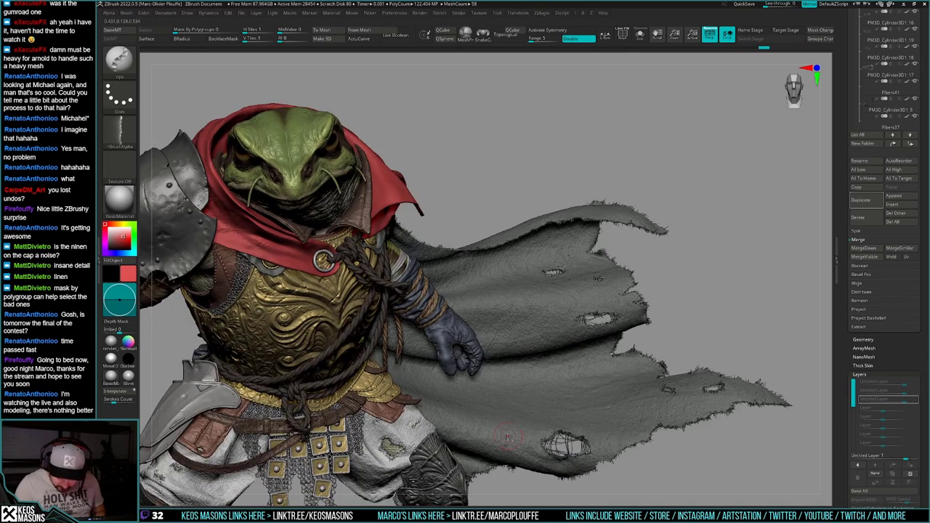
Step: Sculpt small wrinkle strokes across the cape's inner middle and lower folds with the rips brush, viewed from the front
{"action": "left_click", "coordinate": [510, 436]}
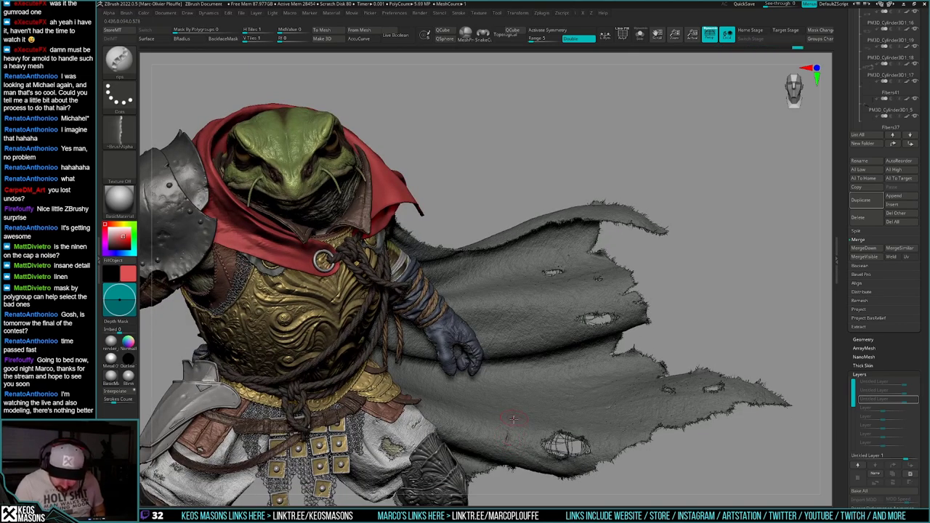
{"action": "right_click_drag", "start_coordinate": [513, 420], "coordinate": [585, 413]}
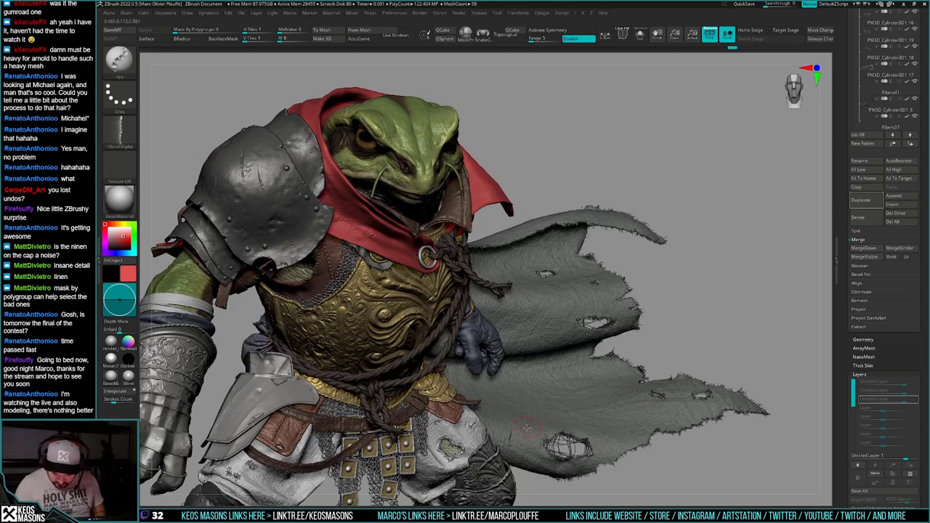
{"action": "right_click_drag", "start_coordinate": [560, 311], "coordinate": [539, 348]}
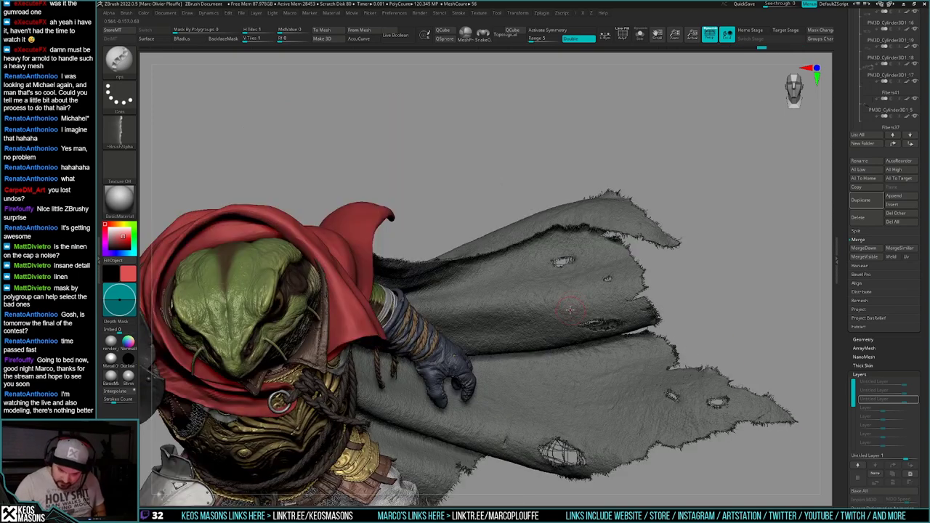
{"action": "right_click_drag", "start_coordinate": [583, 267], "coordinate": [726, 301]}
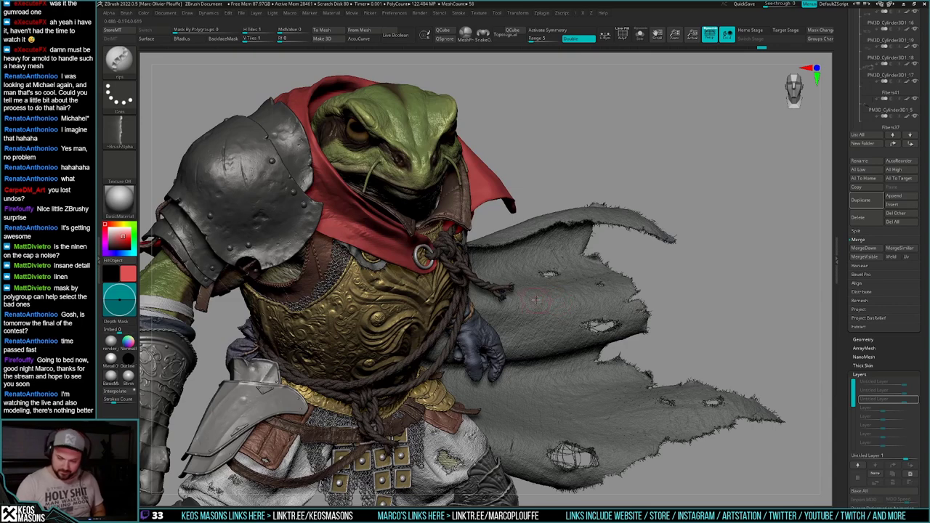
{"action": "left_click_drag", "start_coordinate": [531, 313], "coordinate": [536, 295]}
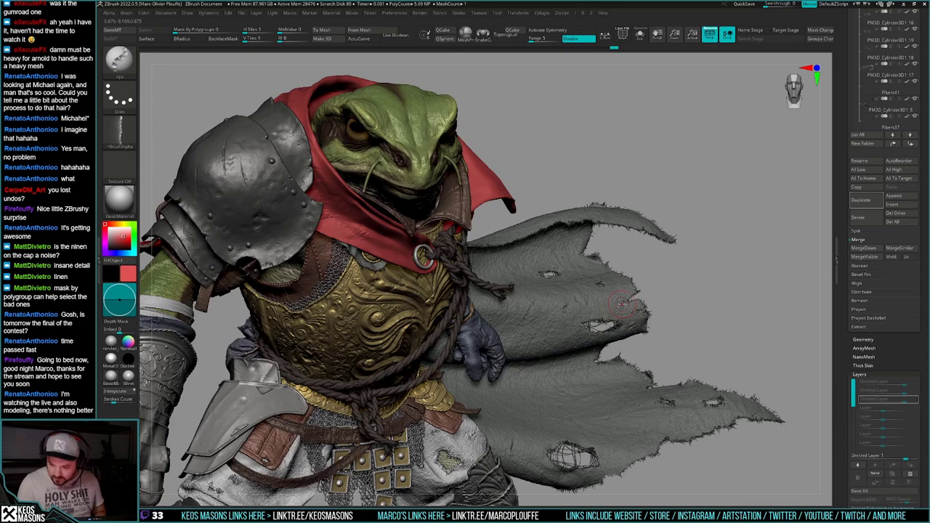
Step: Sculpt fine wrinkles along the cape's inner torn edge near the lower tail with the rips brush
{"action": "right_click_drag", "start_coordinate": [690, 423], "coordinate": [733, 349], "text": "alt"}
{"action": "key", "text": "alt+shift+s"}
{"action": "key", "text": "alt+shift+s"}
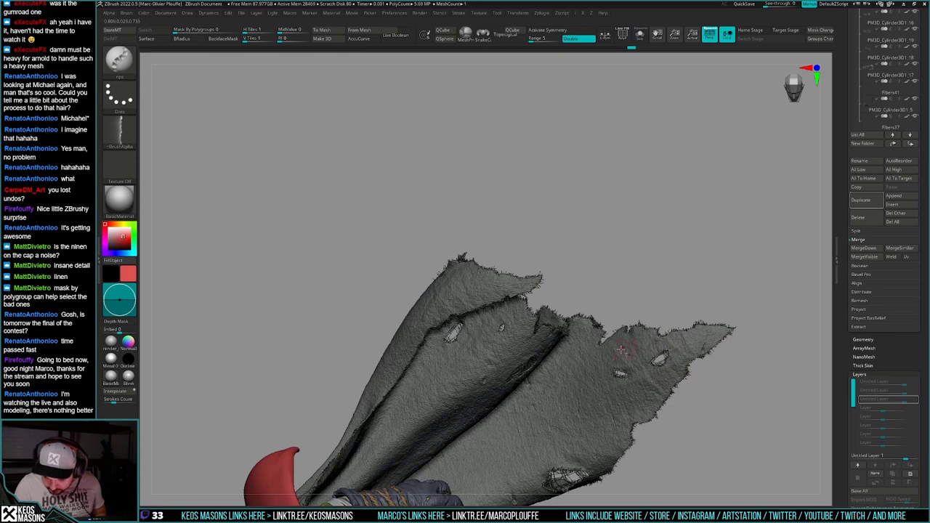
{"action": "right_click_drag", "start_coordinate": [582, 365], "coordinate": [597, 341]}
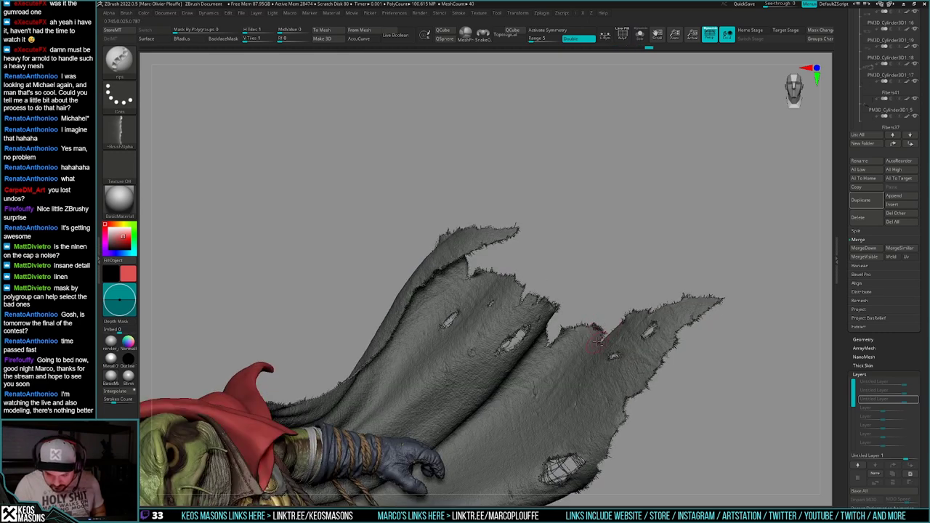
{"action": "left_click_drag", "start_coordinate": [572, 331], "coordinate": [565, 335]}
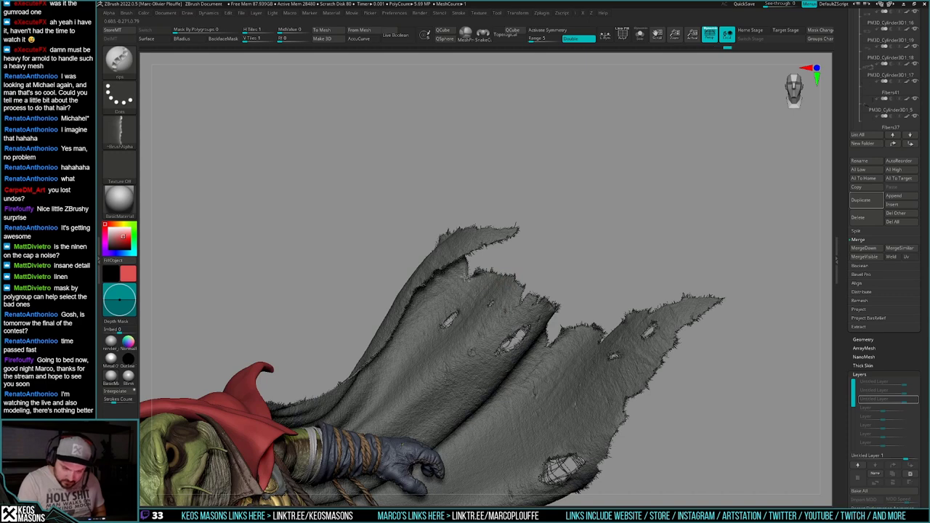
Step: Sculpt short wrinkles on the outer side of the cape around the tail and its small holes
{"action": "right_click_drag", "start_coordinate": [455, 283], "coordinate": [451, 267]}
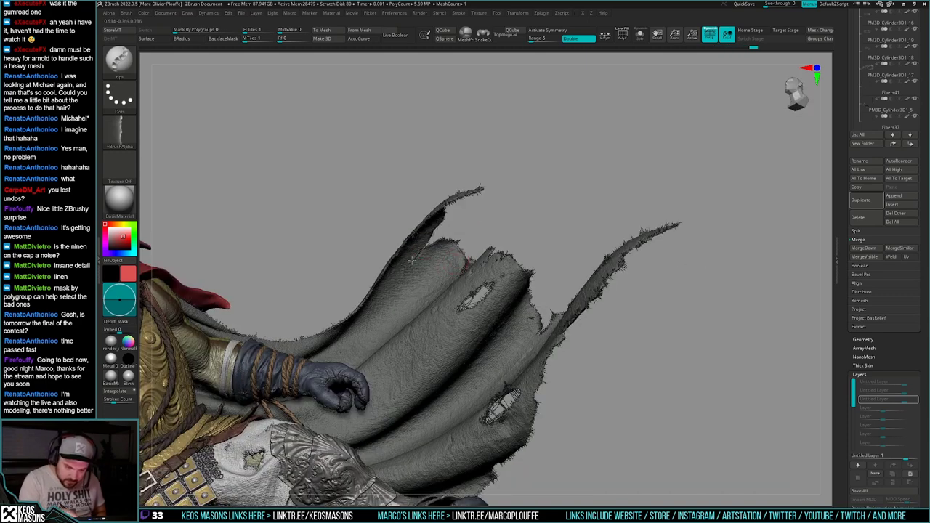
{"action": "right_click_drag", "start_coordinate": [426, 238], "coordinate": [467, 261]}
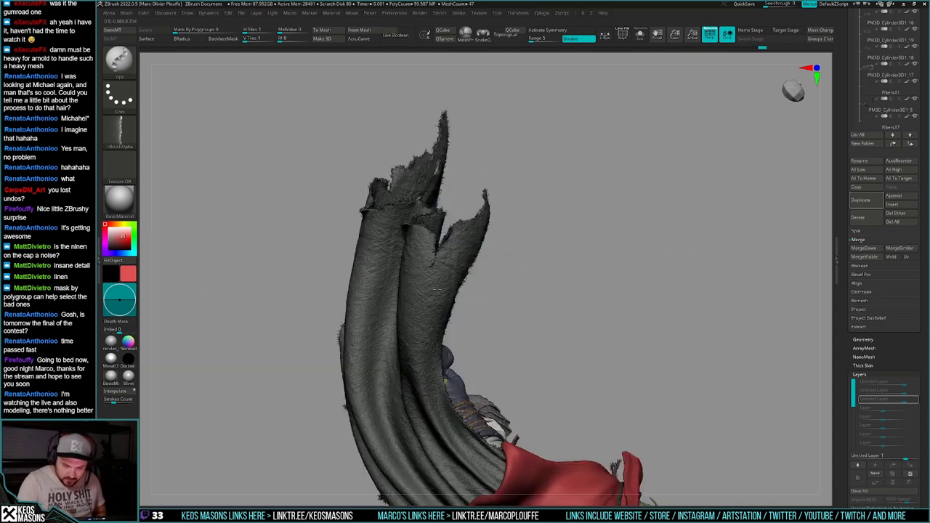
{"action": "right_click_drag", "start_coordinate": [437, 289], "coordinate": [609, 291]}
{"action": "mouse_move", "coordinate": [495, 359]}
{"action": "left_mouse_down"}
{"action": "mouse_move", "coordinate": [427, 353]}
{"action": "mouse_move", "coordinate": [391, 390]}
{"action": "left_mouse_up"}
{"action": "right_click_drag", "start_coordinate": [391, 390], "coordinate": [371, 407]}
{"action": "left_click", "coordinate": [391, 390]}
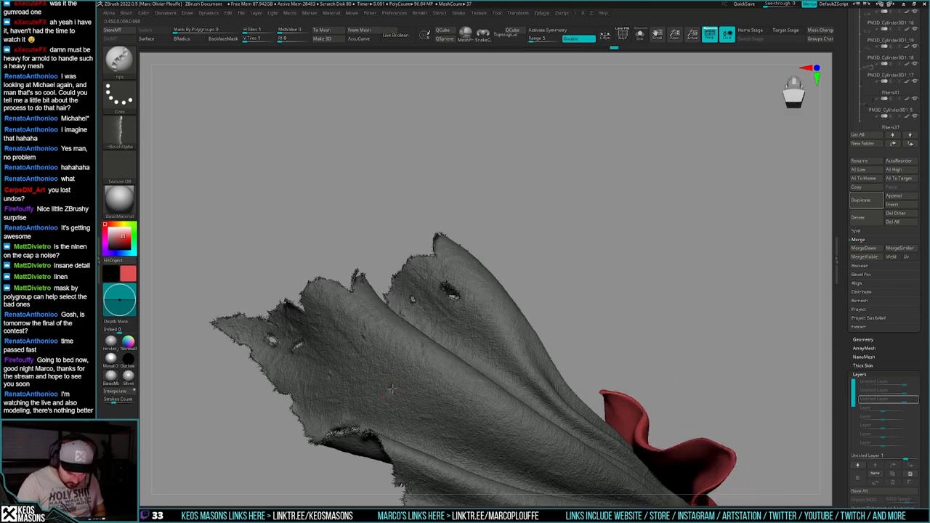
{"action": "mouse_move", "coordinate": [392, 393]}
{"action": "left_mouse_down"}
{"action": "mouse_move", "coordinate": [382, 363]}
{"action": "mouse_move", "coordinate": [360, 381]}
{"action": "left_mouse_up"}
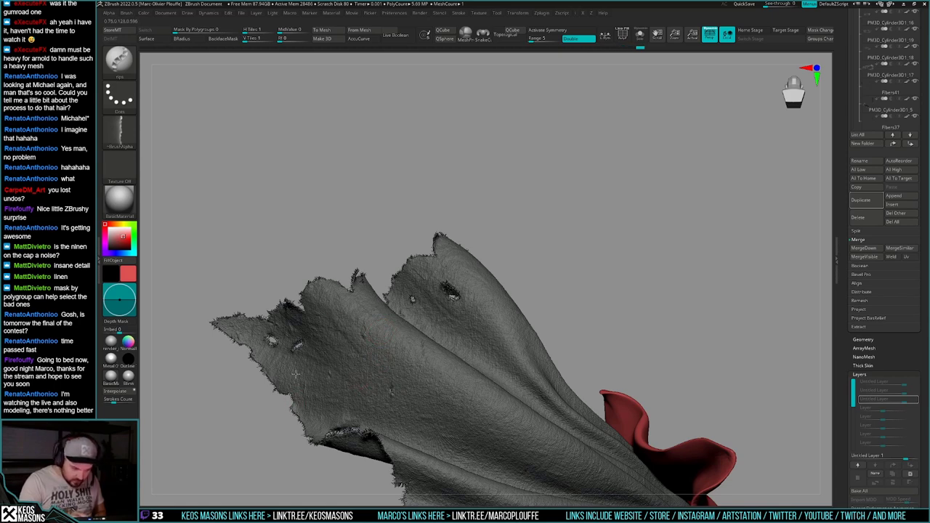
{"action": "left_click_drag", "start_coordinate": [338, 287], "coordinate": [327, 324]}
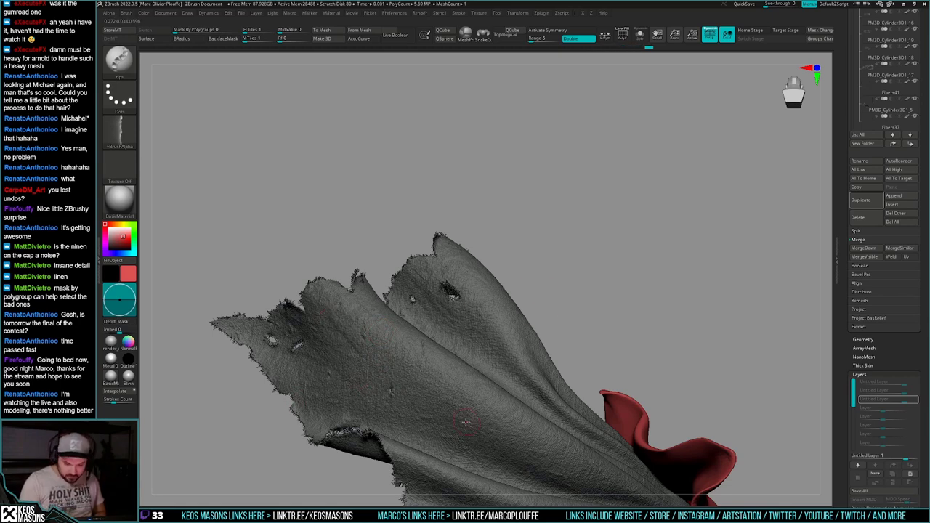
Step: Extend the wrinkles over the long folds on the cape's outer side, from the upper fold to the lower edge
{"action": "key", "text": "ctrl+shift+z"}
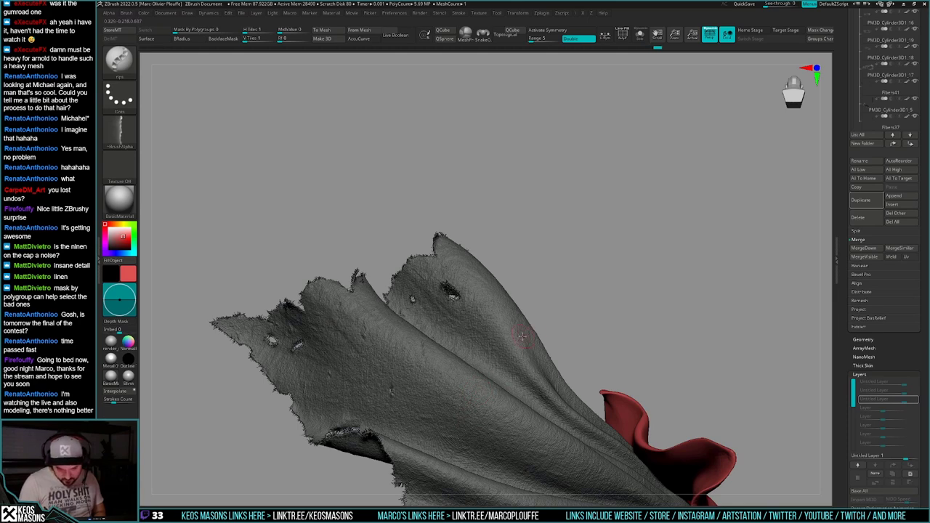
{"action": "key", "text": "ctrl+shift+z"}
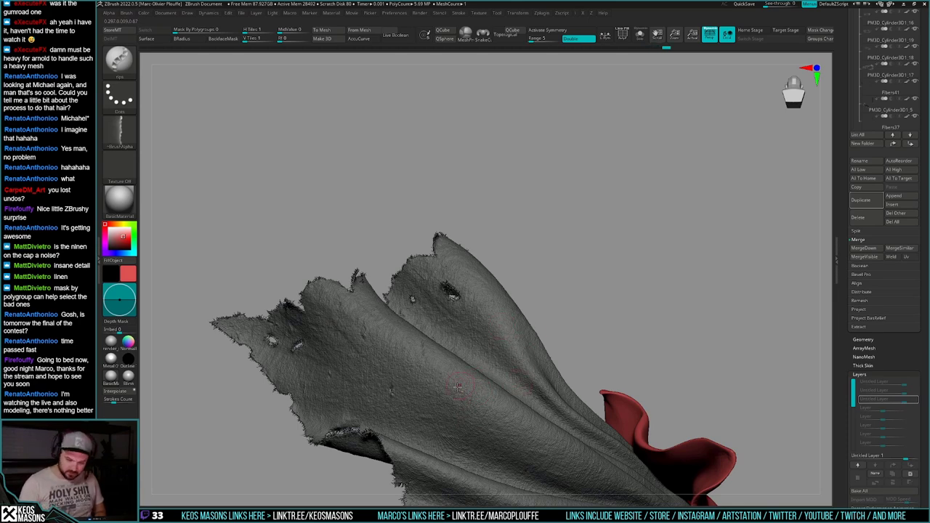
{"action": "key", "text": "ctrl+shift+z"}
{"action": "right_click_drag", "start_coordinate": [470, 373], "coordinate": [491, 292], "text": "alt"}
{"action": "key", "text": "ctrl+shift+z"}
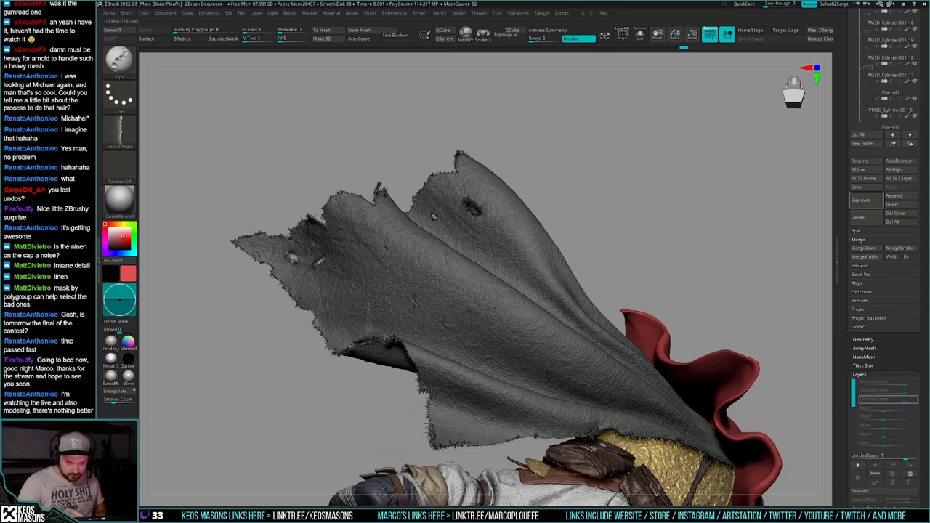
{"action": "key", "text": "ctrl+shift+z"}
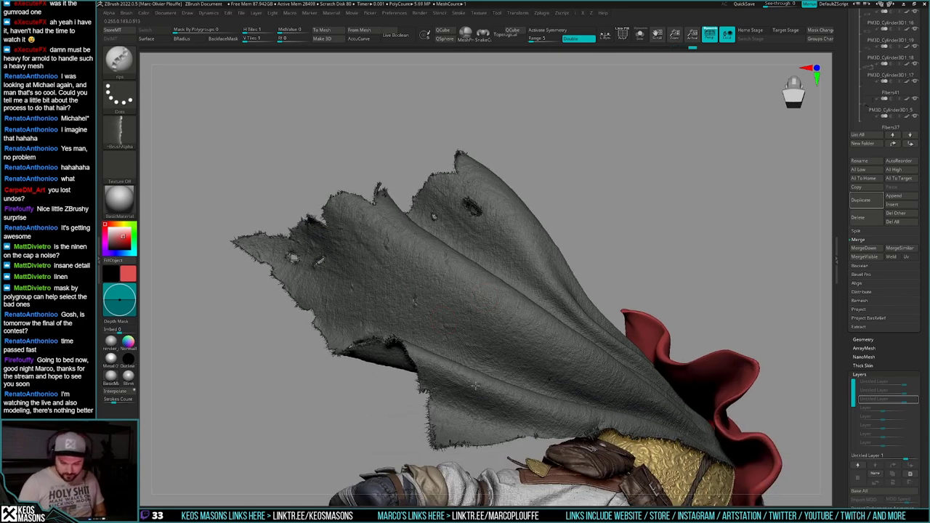
{"action": "left_click_drag", "start_coordinate": [445, 443], "coordinate": [530, 419]}
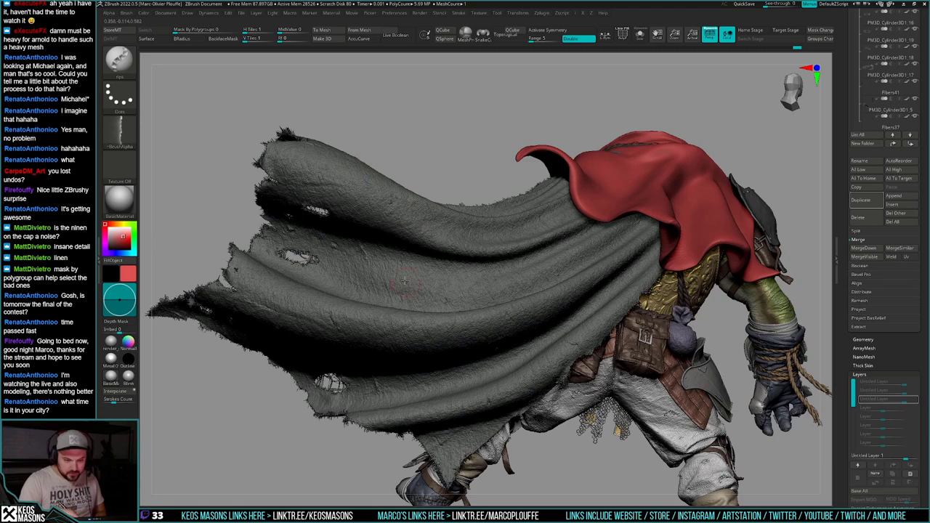
Step: Sculpt wrinkles along the cape's back folds between the torn holes, working from several angles behind the character
{"action": "right_click_drag", "start_coordinate": [411, 301], "coordinate": [369, 281]}
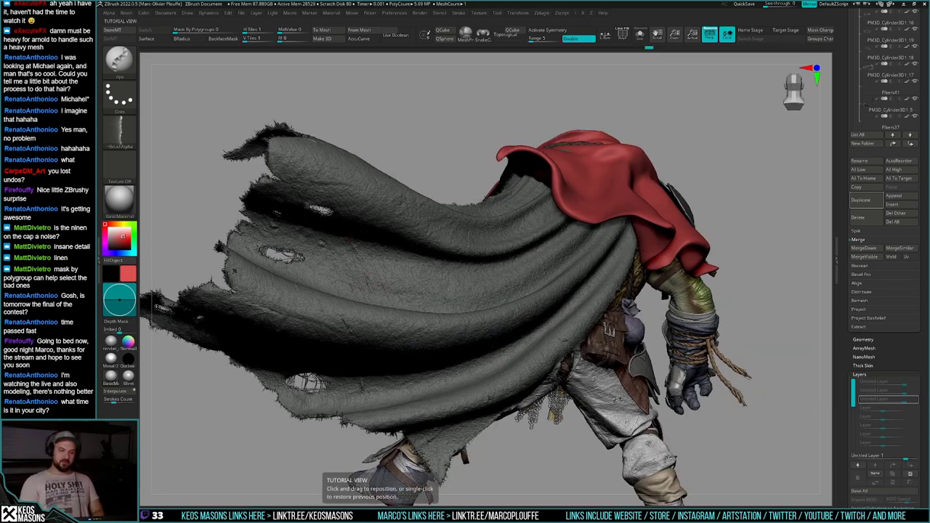
{"action": "right_click_drag", "start_coordinate": [292, 303], "coordinate": [289, 318]}
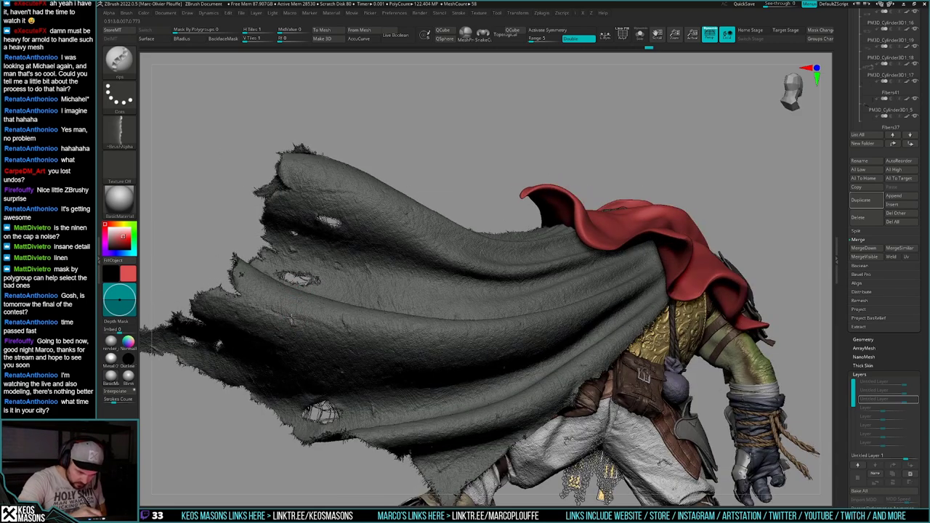
{"action": "left_click_drag", "start_coordinate": [292, 319], "coordinate": [279, 294]}
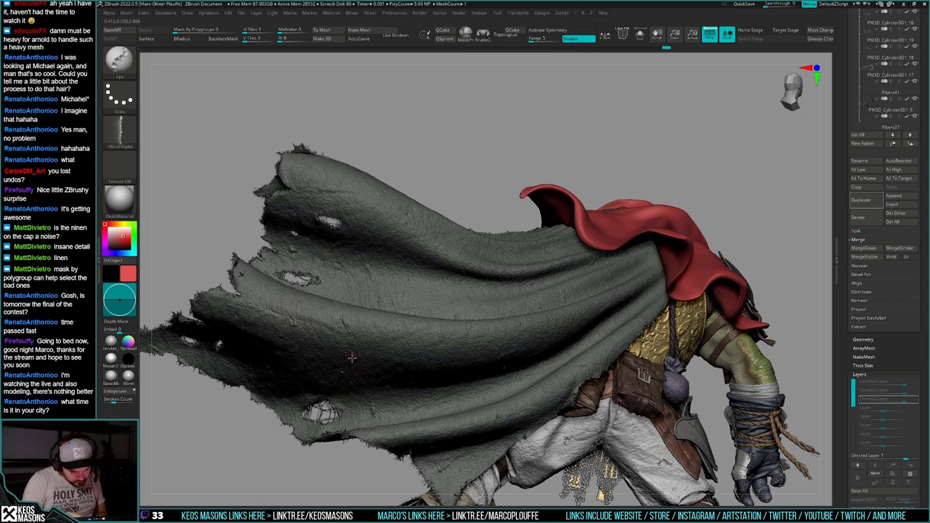
{"action": "left_click_drag", "start_coordinate": [352, 357], "coordinate": [354, 378]}
{"action": "mouse_move", "coordinate": [376, 365]}
{"action": "right_mouse_down"}
{"action": "mouse_move", "coordinate": [425, 441]}
{"action": "mouse_move", "coordinate": [524, 407]}
{"action": "right_mouse_up"}
{"action": "right_click_drag", "start_coordinate": [523, 407], "coordinate": [713, 347], "text": "ctrl"}
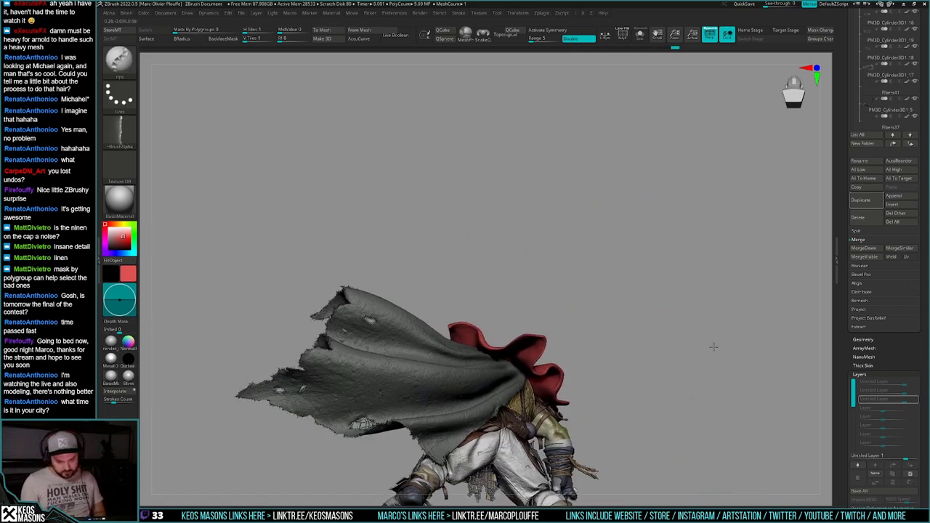
{"action": "mouse_move", "coordinate": [443, 397]}
{"action": "right_mouse_down", "text": "alt"}
{"action": "mouse_move", "coordinate": [484, 372]}
{"action": "mouse_move", "coordinate": [407, 458]}
{"action": "right_mouse_up", "text": "alt"}
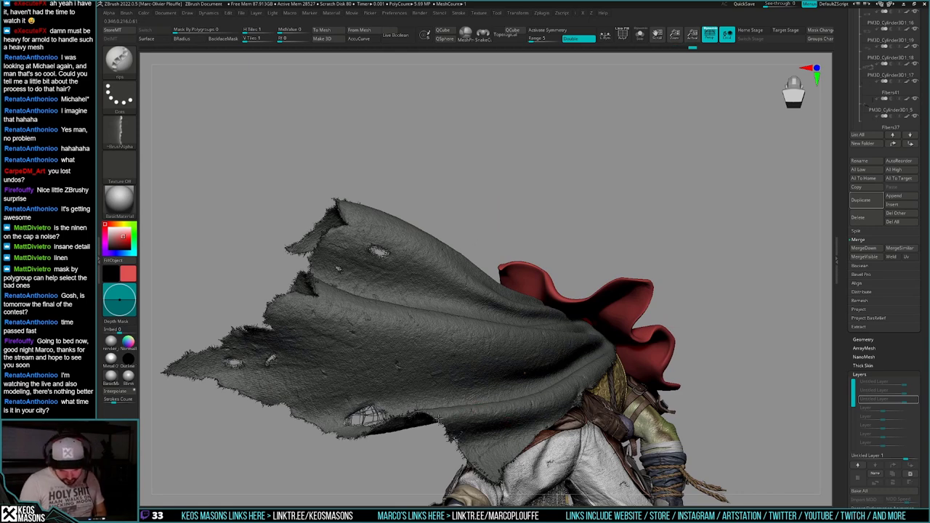
{"action": "mouse_move", "coordinate": [446, 432]}
{"action": "left_mouse_down"}
{"action": "mouse_move", "coordinate": [454, 441]}
{"action": "mouse_move", "coordinate": [556, 439]}
{"action": "left_mouse_up"}
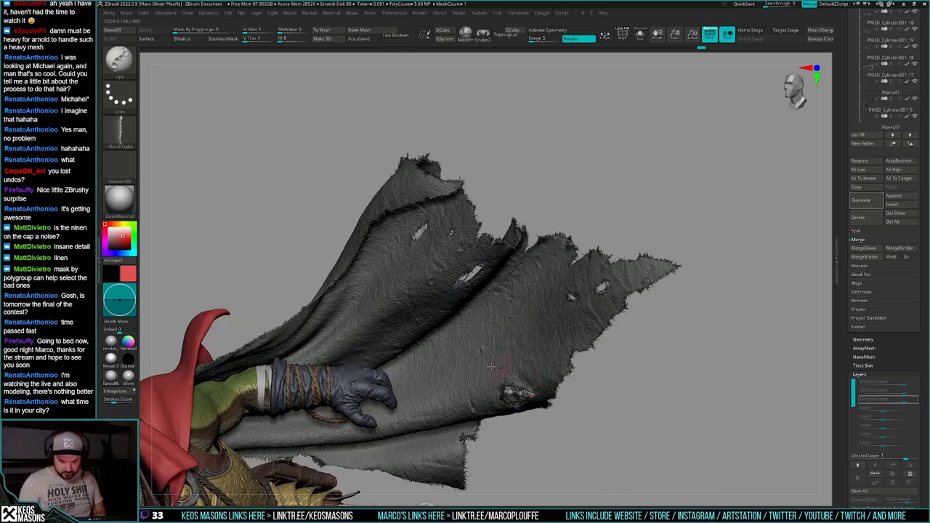
Step: Return the cape to its highest subdivision level and stop recording on the wrinkle layer
{"action": "right_click_drag", "start_coordinate": [399, 281], "coordinate": [608, 365], "text": "ctrl"}
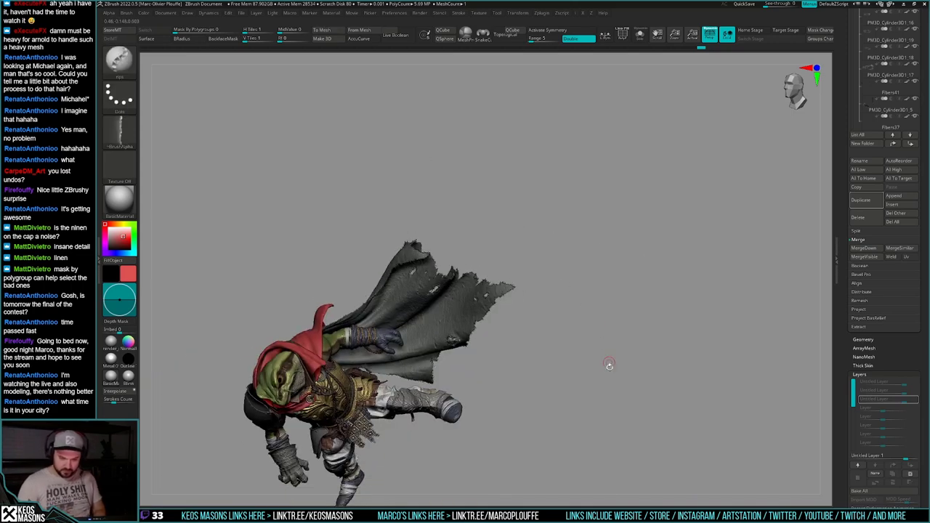
{"action": "left_click_drag", "start_coordinate": [600, 374], "coordinate": [602, 351]}
{"action": "mouse_move", "coordinate": [602, 351]}
{"action": "right_mouse_down", "text": "ctrl"}
{"action": "mouse_move", "coordinate": [589, 426]}
{"action": "mouse_move", "coordinate": [614, 377]}
{"action": "mouse_move", "coordinate": [585, 375]}
{"action": "right_mouse_up", "text": "ctrl"}
{"action": "key", "text": "g"}
{"action": "left_click", "coordinate": [602, 221]}
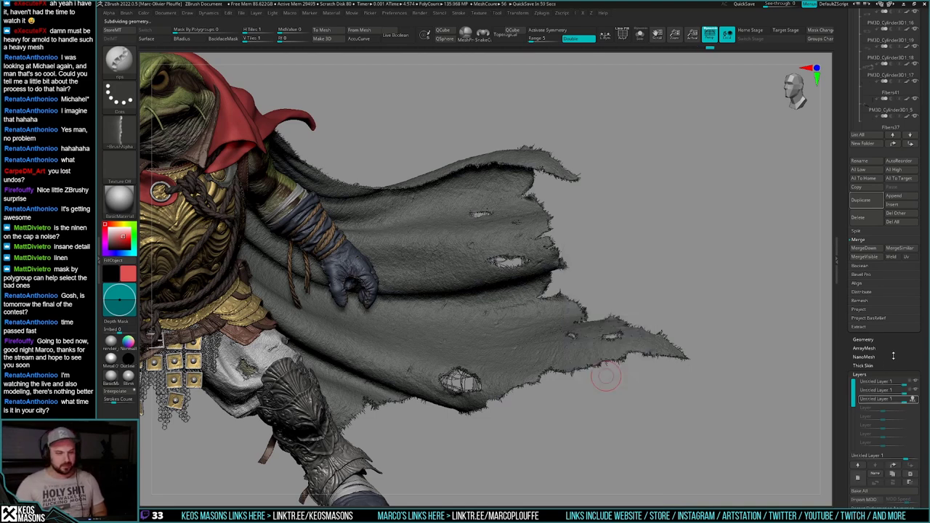
Step: Merge the middle cape layer down into the one beneath it, and toggle the merged layer to compare its effect
{"action": "left_click_drag", "start_coordinate": [894, 356], "coordinate": [895, 288]}
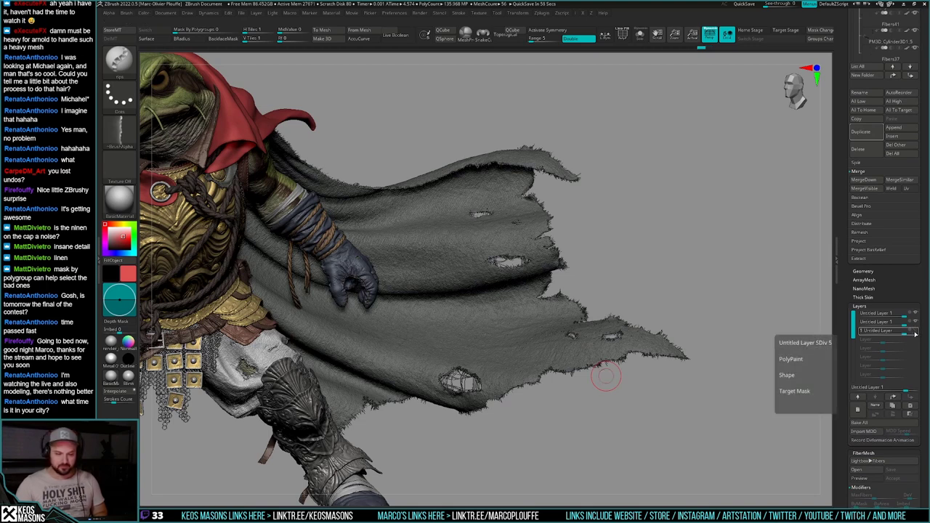
{"action": "left_click", "coordinate": [914, 324]}
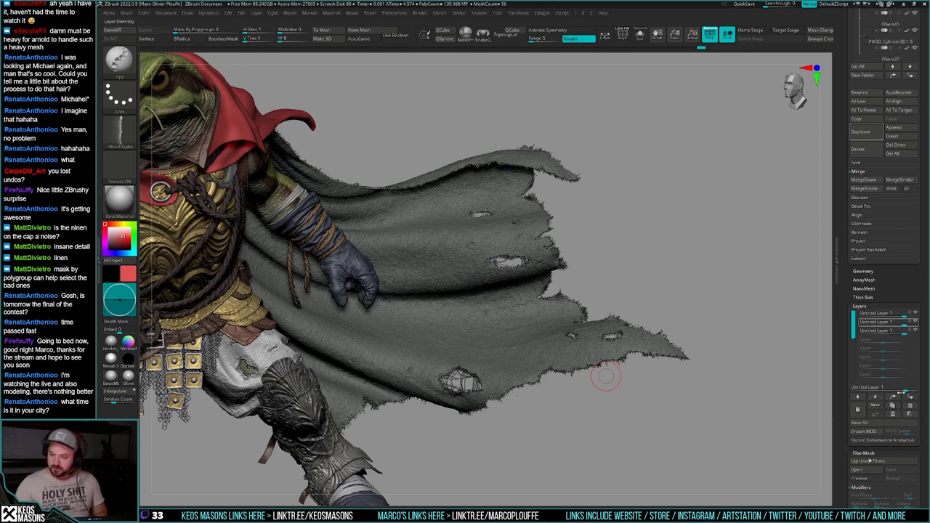
{"action": "left_click", "coordinate": [893, 414]}
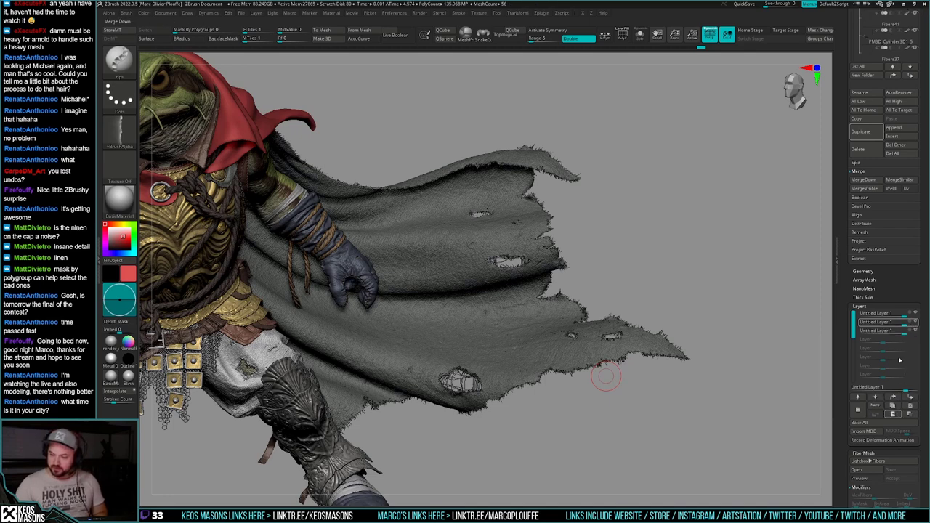
{"action": "left_click", "coordinate": [916, 324]}
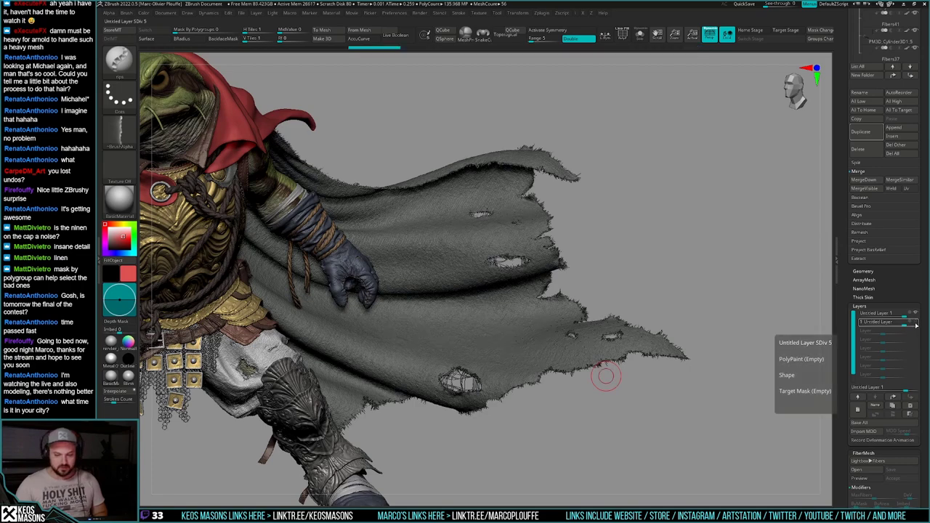
{"action": "left_click", "coordinate": [916, 325]}
{"action": "mouse_move", "coordinate": [712, 388]}
{"action": "right_mouse_down", "text": "ctrl"}
{"action": "mouse_move", "coordinate": [689, 366]}
{"action": "mouse_move", "coordinate": [752, 367]}
{"action": "mouse_move", "coordinate": [680, 384]}
{"action": "mouse_move", "coordinate": [717, 376]}
{"action": "mouse_move", "coordinate": [680, 390]}
{"action": "mouse_move", "coordinate": [683, 410]}
{"action": "right_mouse_up", "text": "ctrl"}
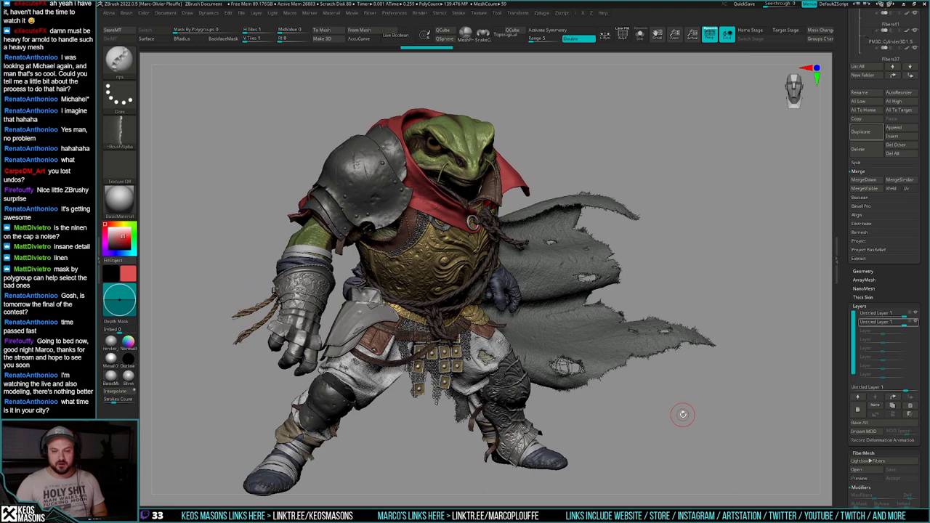
Step: Choose the Move brush and try to reshape the upper tip of the cape
{"action": "right_click", "coordinate": [679, 419]}
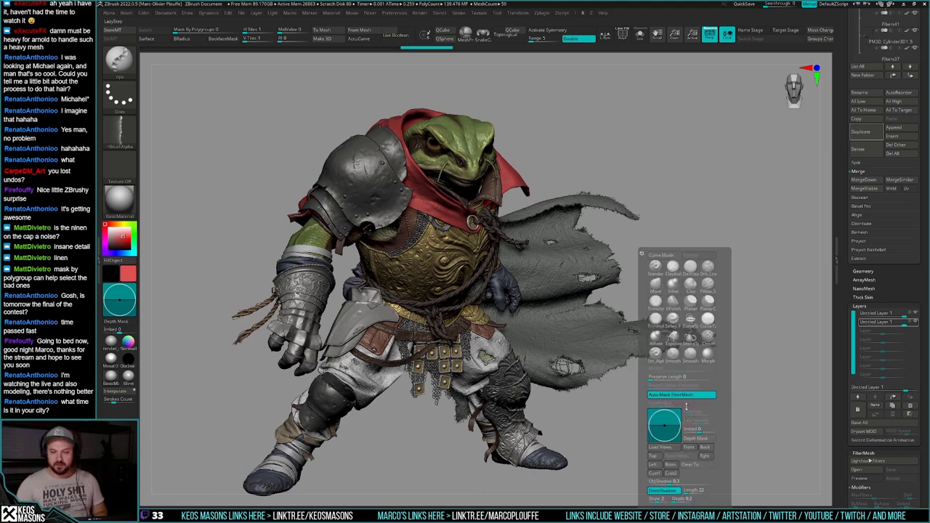
{"action": "left_click", "coordinate": [656, 286]}
{"action": "left_click", "coordinate": [639, 220]}
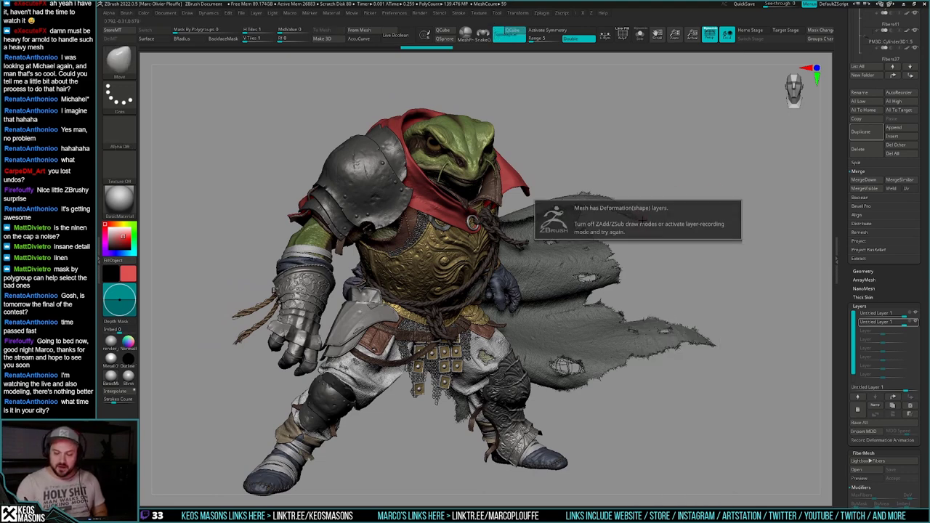
Step: Isolate the cape and go through its neighbouring subtools to select the fibers lining its torn edges and holes
{"action": "key", "text": "alt+s"}
{"action": "left_click_drag", "start_coordinate": [651, 283], "coordinate": [616, 332], "text": "alt"}
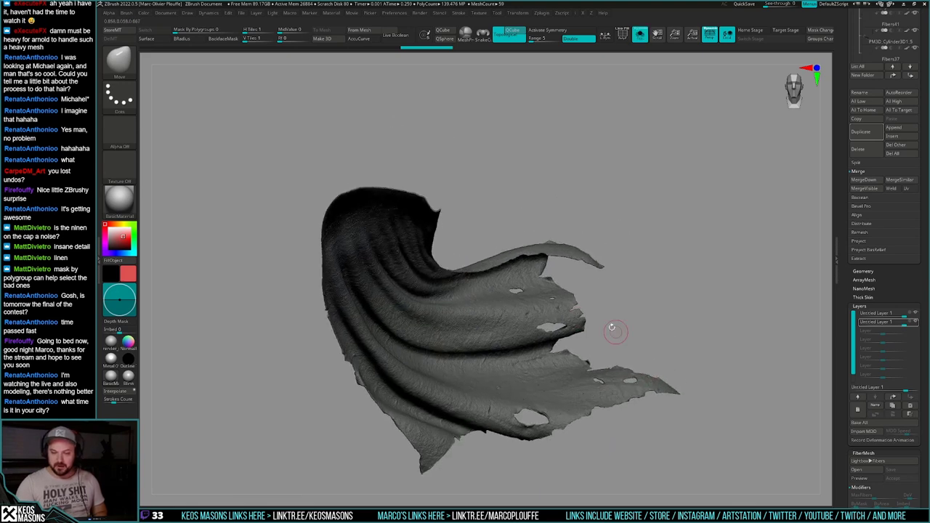
{"action": "left_click", "coordinate": [581, 319], "text": "alt"}
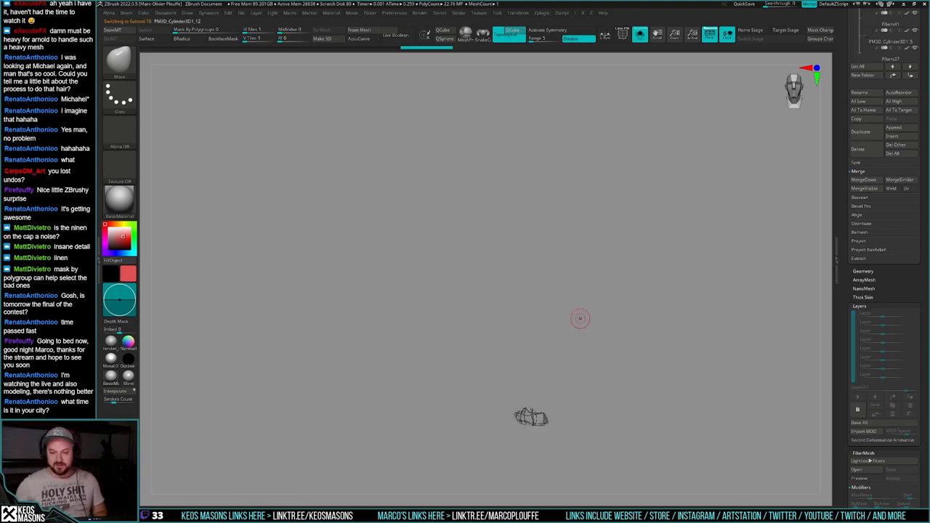
{"action": "key", "text": "alt+Up"}
{"action": "key", "text": "Down"}
{"action": "key", "text": "Down"}
{"action": "key", "text": "Down"}
{"action": "key", "text": "Down"}
{"action": "key", "text": "Down"}
{"action": "key", "text": "Down"}
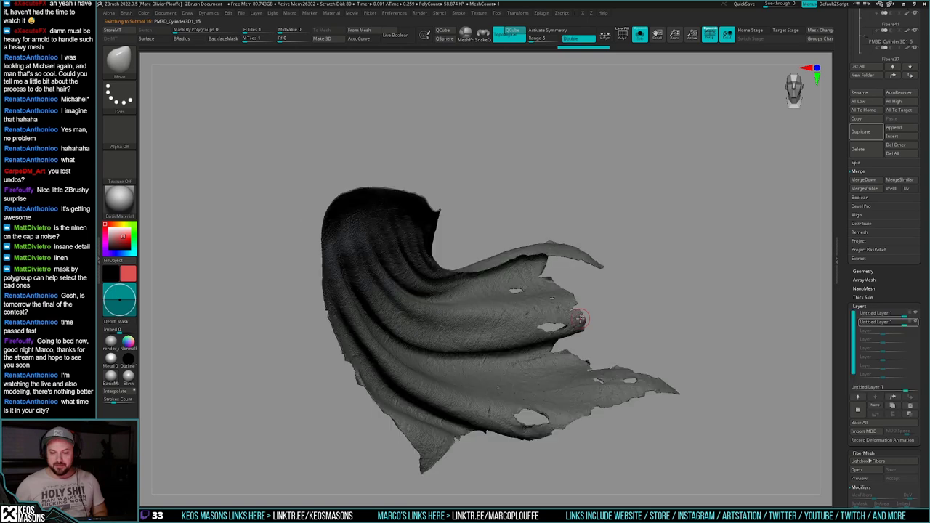
{"action": "key", "text": "Down"}
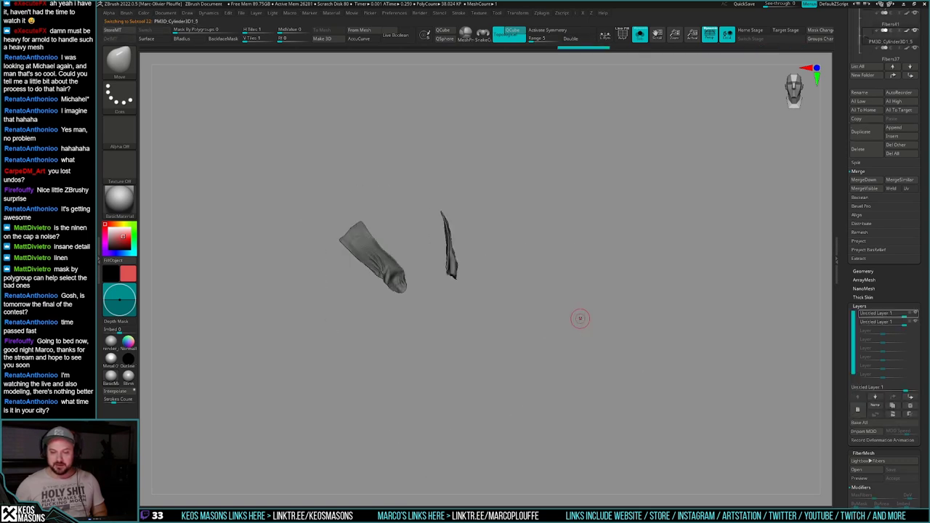
{"action": "key", "text": "Up"}
{"action": "key", "text": "space"}
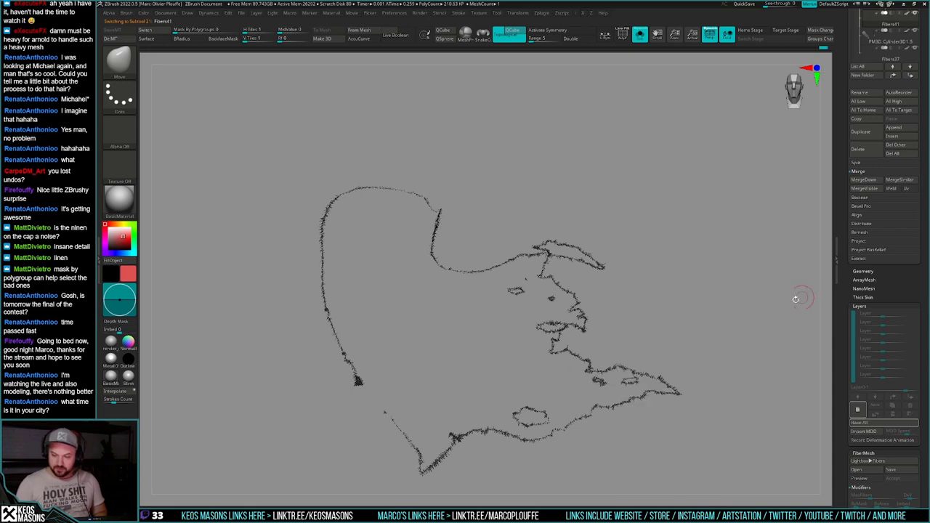
Step: Show the whole character again and pull the fibers outward at the tip of the cape's upper strip, with AccuCurve enabled
{"action": "key", "text": "alt+shift+s"}
{"action": "left_click_drag", "start_coordinate": [651, 370], "coordinate": [581, 309]}
{"action": "right_click_drag", "start_coordinate": [581, 310], "coordinate": [623, 380], "text": "ctrl"}
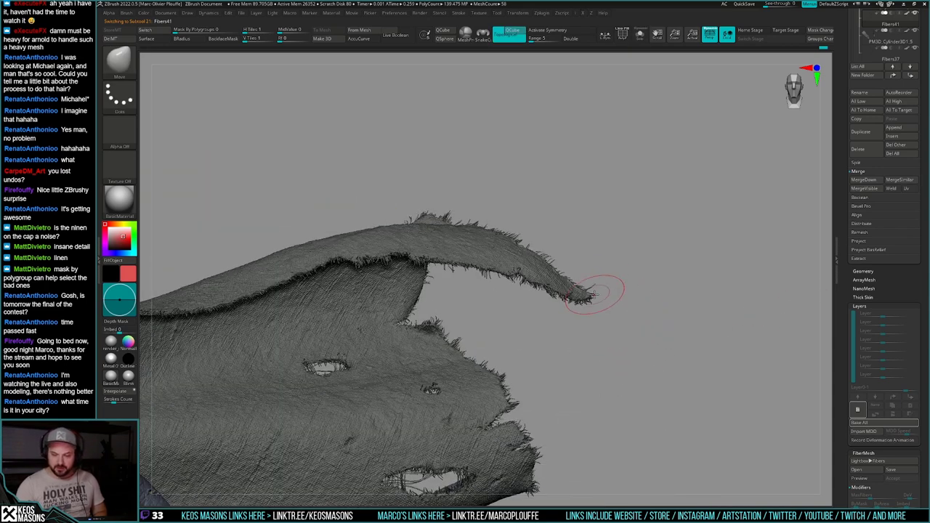
{"action": "key", "text": "space"}
{"action": "key", "text": "a"}
{"action": "left_click_drag", "start_coordinate": [597, 294], "coordinate": [609, 291]}
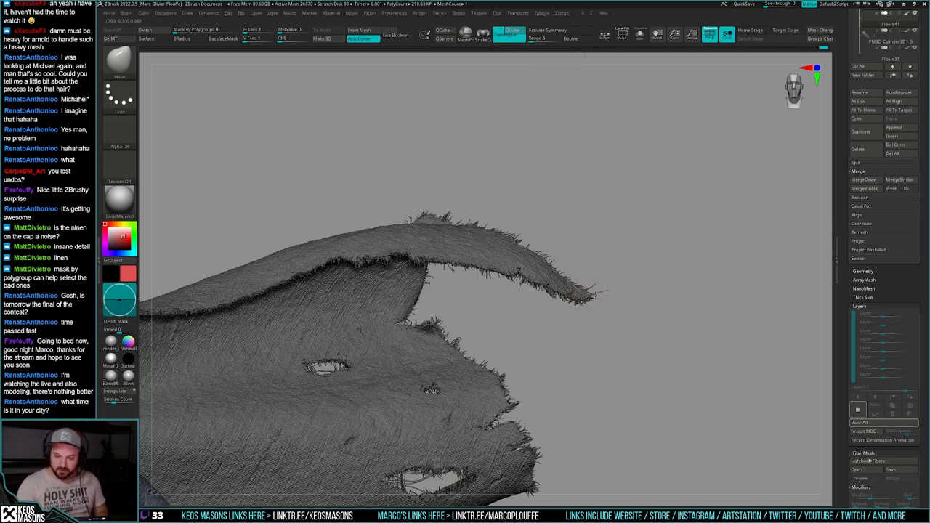
{"action": "key", "text": "ctrl+z"}
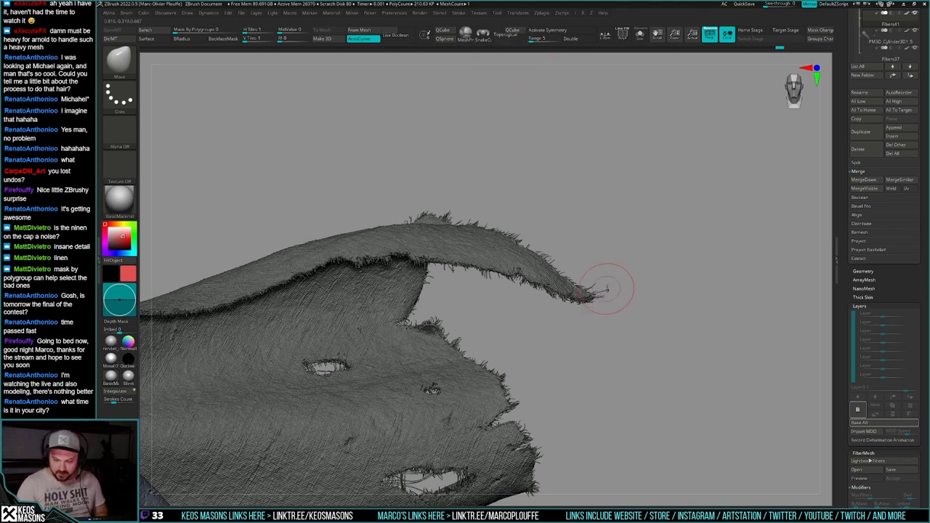
{"action": "right_click", "coordinate": [603, 289]}
{"action": "left_click_drag", "start_coordinate": [604, 290], "coordinate": [599, 297]}
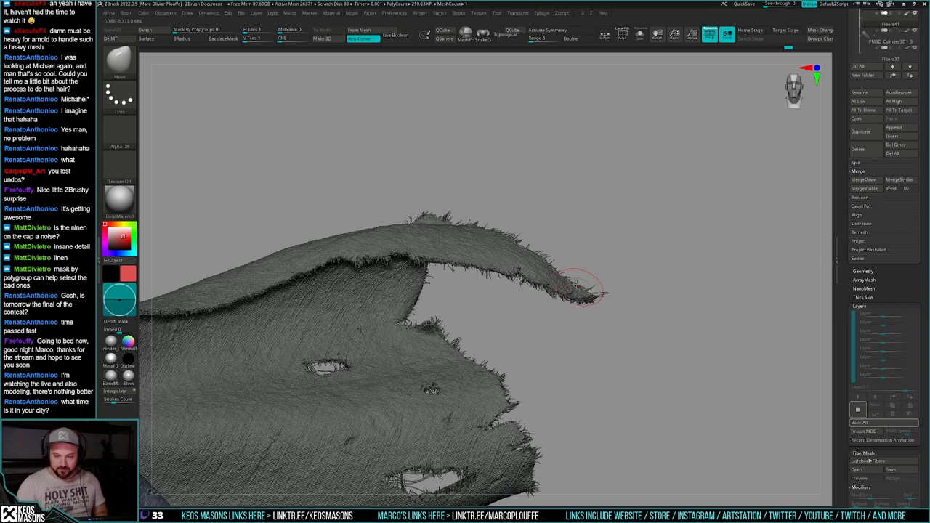
Step: Examine the cape's frayed edges and overall silhouette against the whole character from the front and side
{"action": "mouse_move", "coordinate": [558, 267]}
{"action": "right_mouse_down", "text": "ctrl"}
{"action": "mouse_move", "coordinate": [528, 217]}
{"action": "mouse_move", "coordinate": [534, 202]}
{"action": "right_mouse_up", "text": "ctrl"}
{"action": "right_click_drag", "start_coordinate": [631, 291], "coordinate": [609, 219], "text": "alt"}
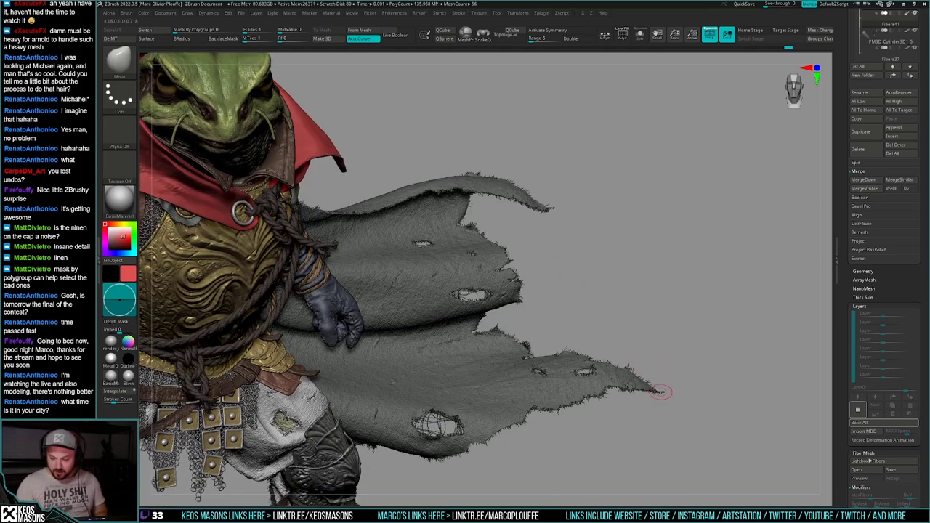
{"action": "right_click_drag", "start_coordinate": [637, 427], "coordinate": [612, 346], "text": "ctrl"}
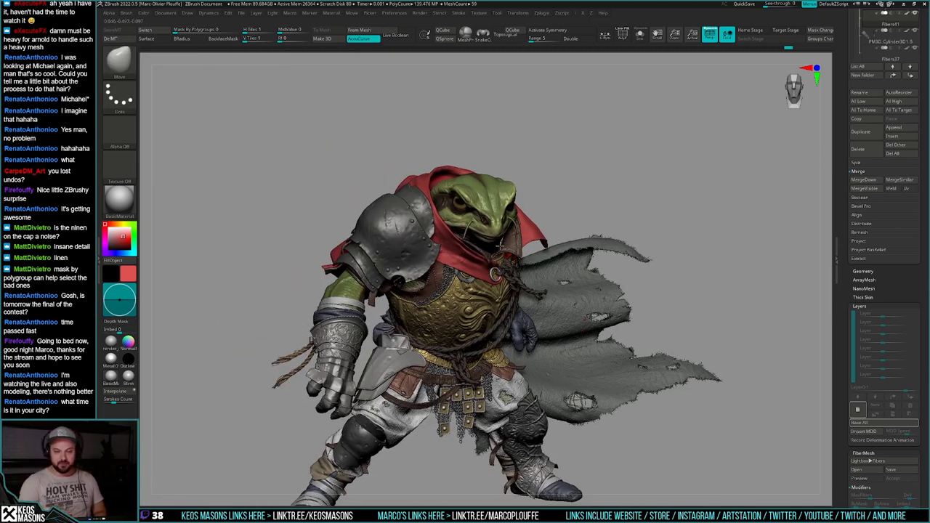
{"action": "right_click_drag", "start_coordinate": [500, 247], "coordinate": [541, 342]}
{"action": "right_click_drag", "start_coordinate": [704, 333], "coordinate": [691, 328]}
{"action": "left_click_drag", "start_coordinate": [691, 328], "coordinate": [694, 334]}
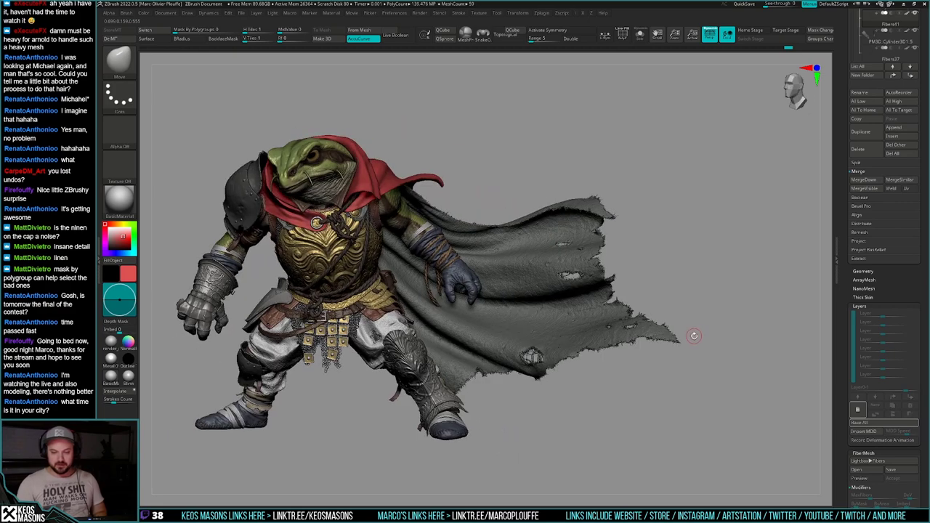
{"action": "right_click_drag", "start_coordinate": [565, 368], "coordinate": [628, 415], "text": "alt"}
{"action": "mouse_move", "coordinate": [574, 385]}
{"action": "right_mouse_down"}
{"action": "mouse_move", "coordinate": [625, 382]}
{"action": "mouse_move", "coordinate": [616, 458]}
{"action": "right_mouse_up"}
Step: Adjust the edge fibers near the tip of the cape's upper strip with the Move brush
{"action": "right_click_drag", "start_coordinate": [654, 302], "coordinate": [586, 465], "text": "alt"}
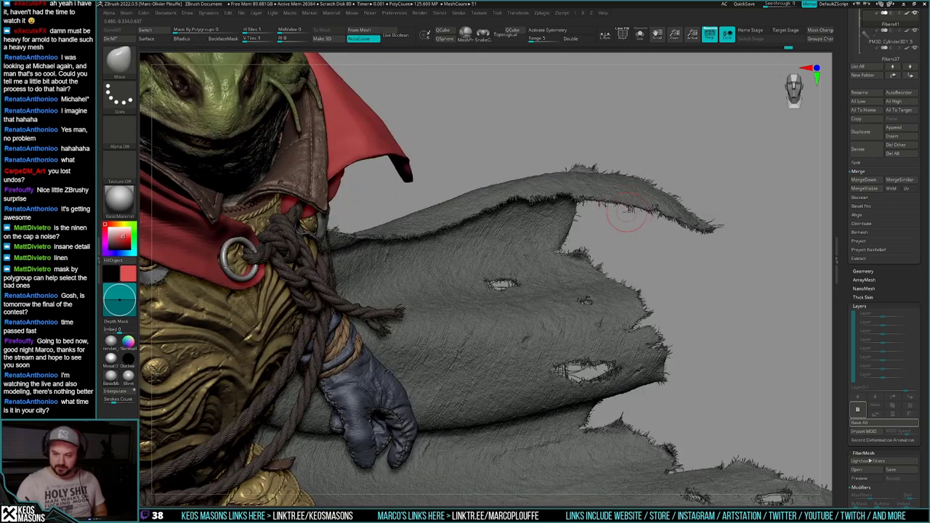
{"action": "key", "text": "space"}
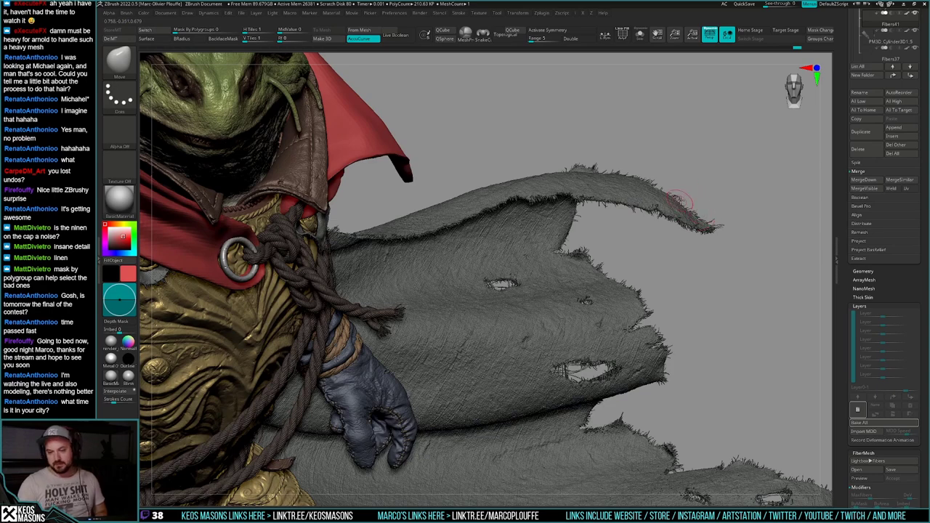
{"action": "key", "text": "space"}
{"action": "left_click_drag", "start_coordinate": [683, 200], "coordinate": [678, 200]}
{"action": "mouse_move", "coordinate": [655, 179]}
{"action": "right_mouse_down"}
{"action": "mouse_move", "coordinate": [534, 200]}
{"action": "mouse_move", "coordinate": [546, 130]}
{"action": "mouse_move", "coordinate": [727, 313]}
{"action": "mouse_move", "coordinate": [706, 404]}
{"action": "right_mouse_up"}
{"action": "right_click_drag", "start_coordinate": [650, 258], "coordinate": [644, 218]}
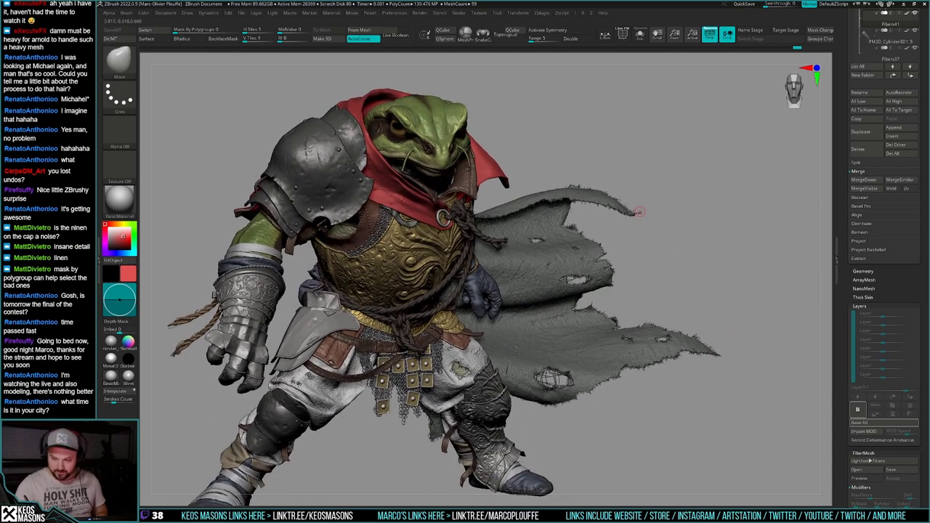
{"action": "left_click", "coordinate": [662, 382], "text": "ctrl+shift"}
{"action": "key", "text": "ctrl+s"}
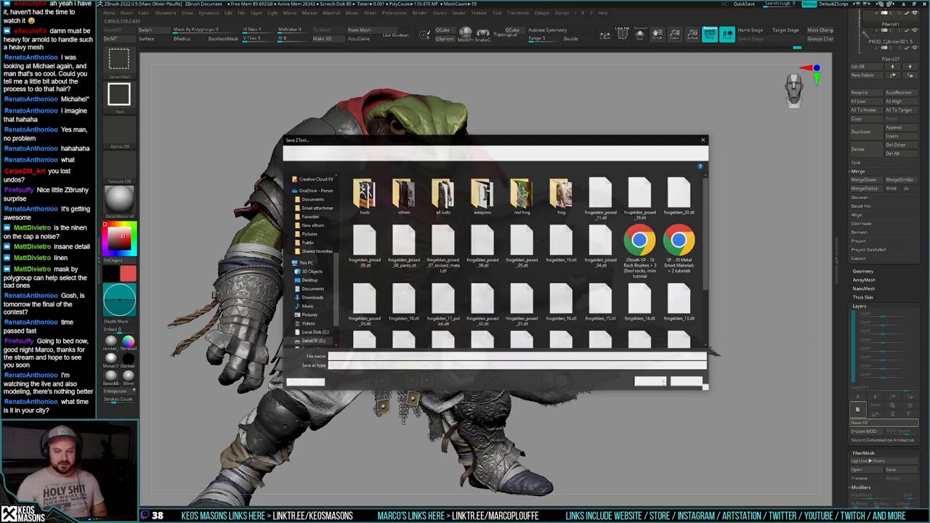
{"action": "left_click", "coordinate": [682, 381]}
Step: Make the red sword subtool visible, frame the full character with it, and choose the ClayBuildup brush
{"action": "left_click_drag", "start_coordinate": [899, 292], "coordinate": [881, 357]}
{"action": "left_click", "coordinate": [915, 120]}
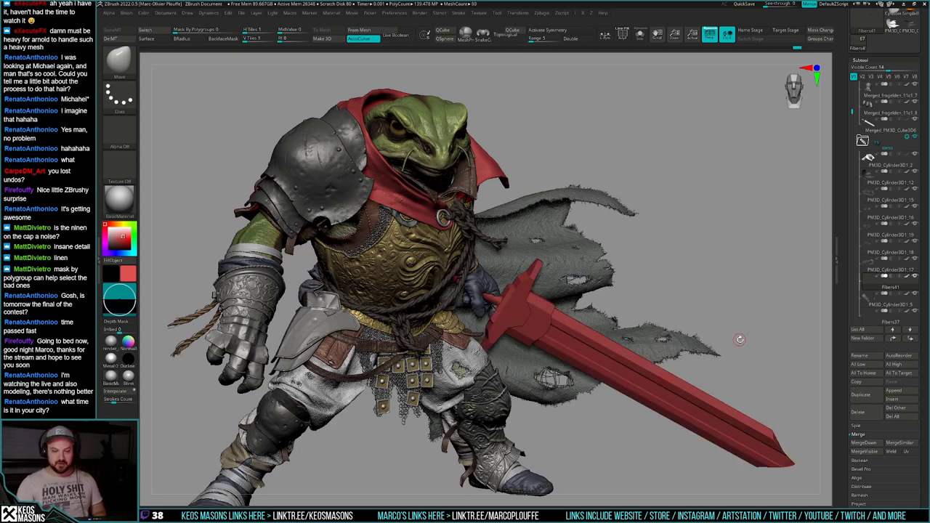
{"action": "left_click_drag", "start_coordinate": [739, 340], "coordinate": [723, 327], "text": "alt"}
{"action": "mouse_move", "coordinate": [727, 318]}
{"action": "right_mouse_down", "text": "ctrl"}
{"action": "mouse_move", "coordinate": [749, 314]}
{"action": "mouse_move", "coordinate": [718, 319]}
{"action": "mouse_move", "coordinate": [747, 304]}
{"action": "right_mouse_up", "text": "ctrl"}
{"action": "right_click", "coordinate": [732, 312]}
{"action": "left_click", "coordinate": [728, 303]}
{"action": "left_click_drag", "start_coordinate": [778, 273], "coordinate": [742, 313]}
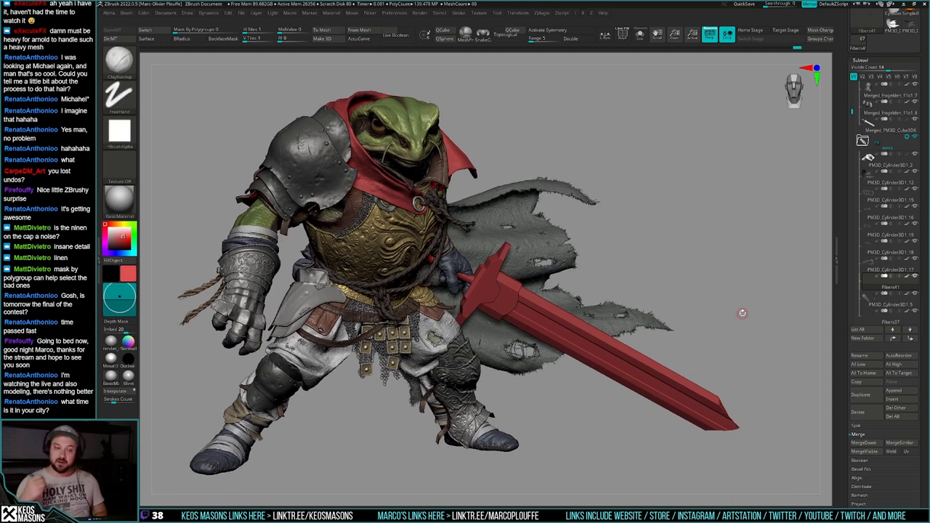
Step: Save the tool over the existing file frogelden_posed_11.ztl
{"action": "key", "text": "ctrl+shift+s"}
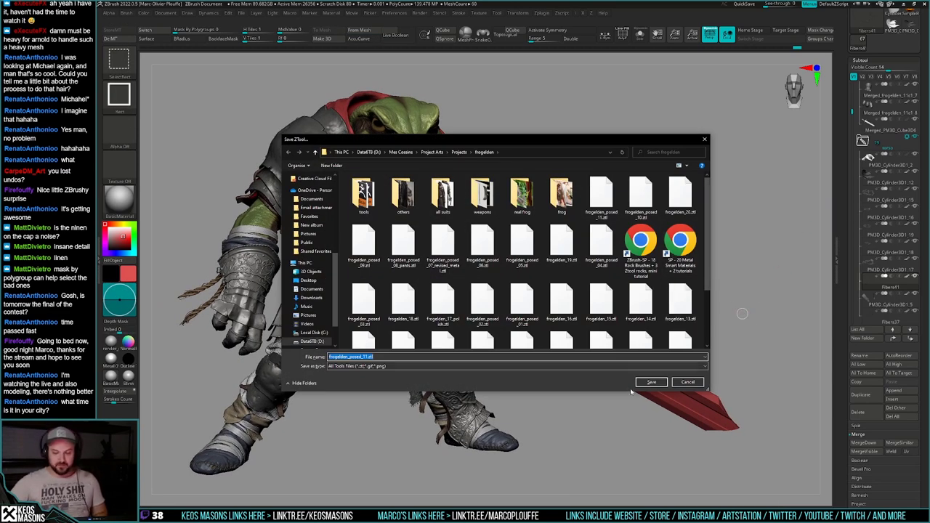
{"action": "left_click", "coordinate": [643, 384]}
{"action": "left_click", "coordinate": [488, 259]}
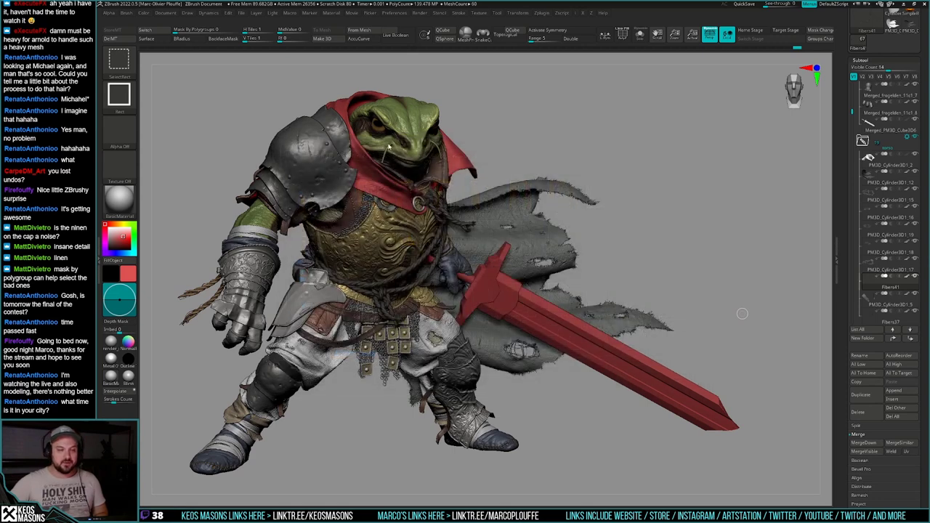